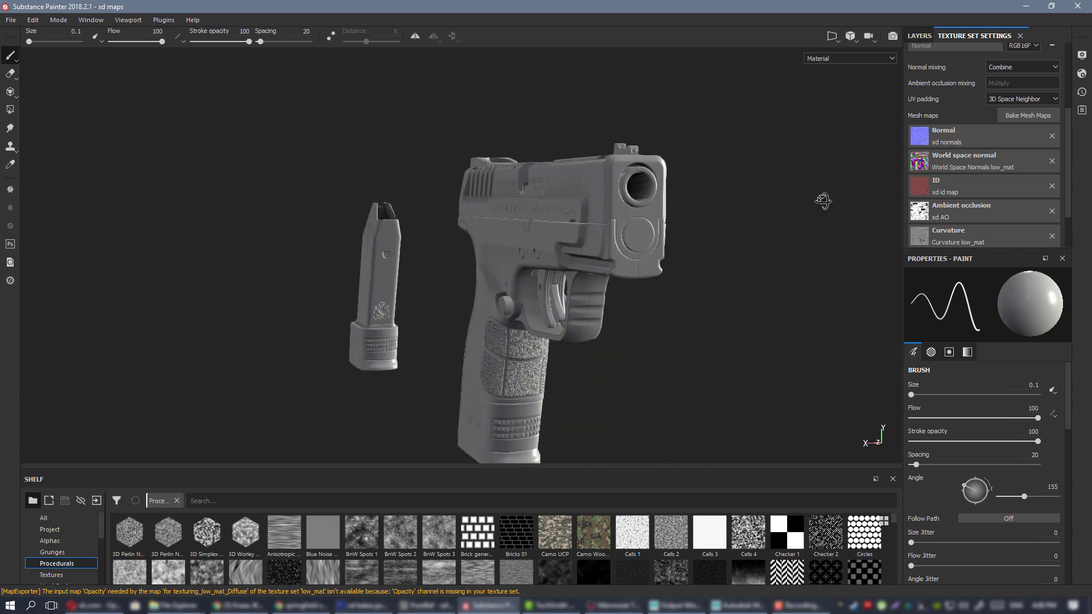
- Inspect the untextured pistol model from the front and in full side profile
alt+right_drag(538, 220, 539, 246)
alt+middle_drag(539, 246, 558, 220)
alt+drag(558, 220, 606, 293)
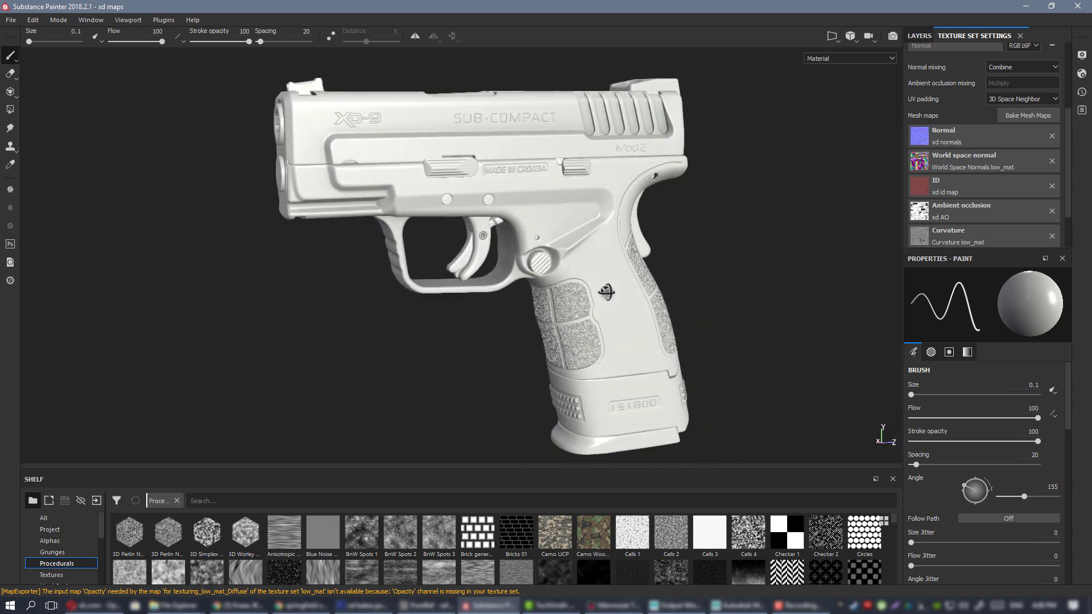
alt+right_drag(606, 292, 663, 225)
alt+drag(663, 225, 485, 206)
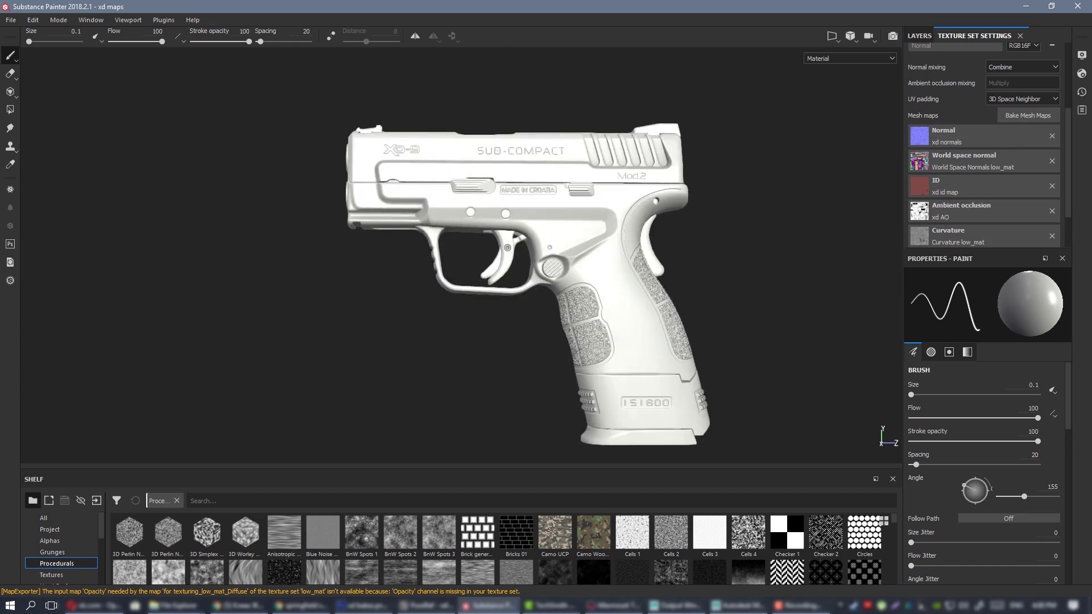
- Switch to the PureRef reference board and examine the photos of pistols with tan frames and black slides
key(alt+Tab)
right_drag(660, 261, 656, 271)
scroll(653, 270, down, 6)
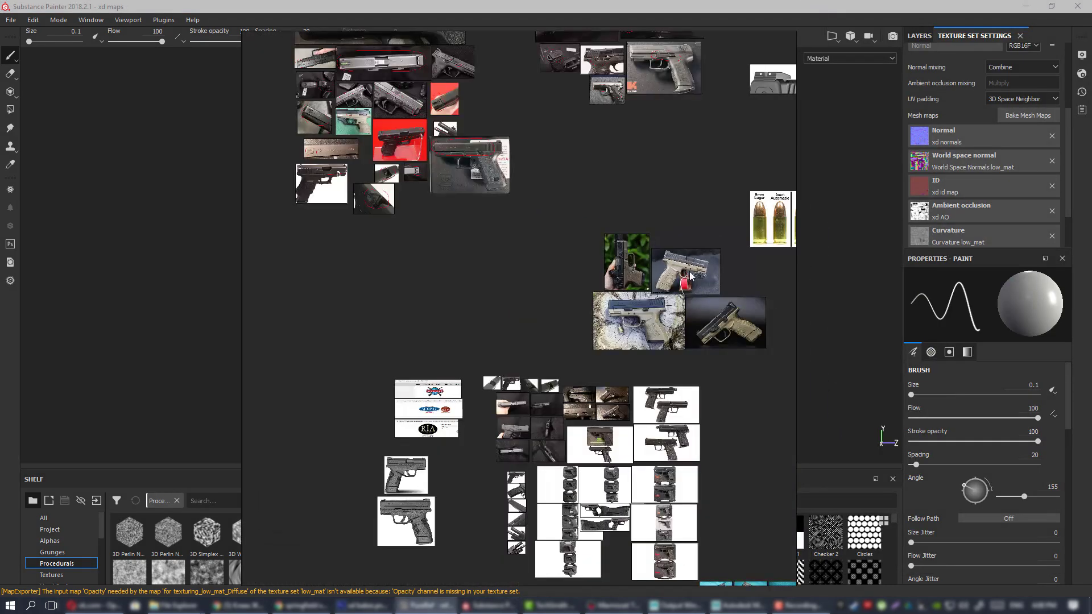
scroll(650, 288, down, 5)
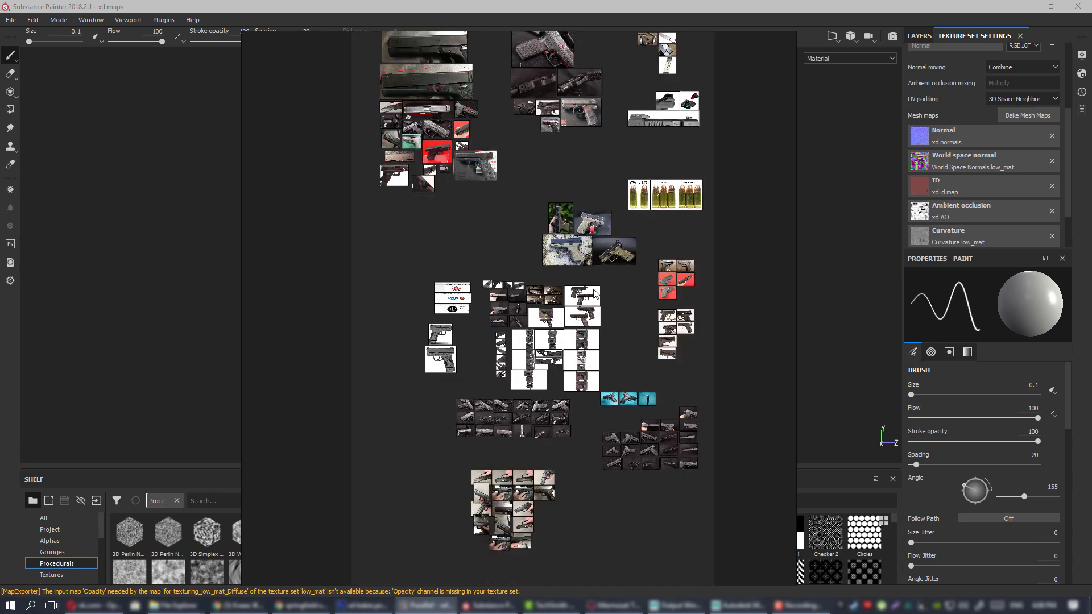
scroll(564, 277, up, 4)
scroll(564, 278, down, 4)
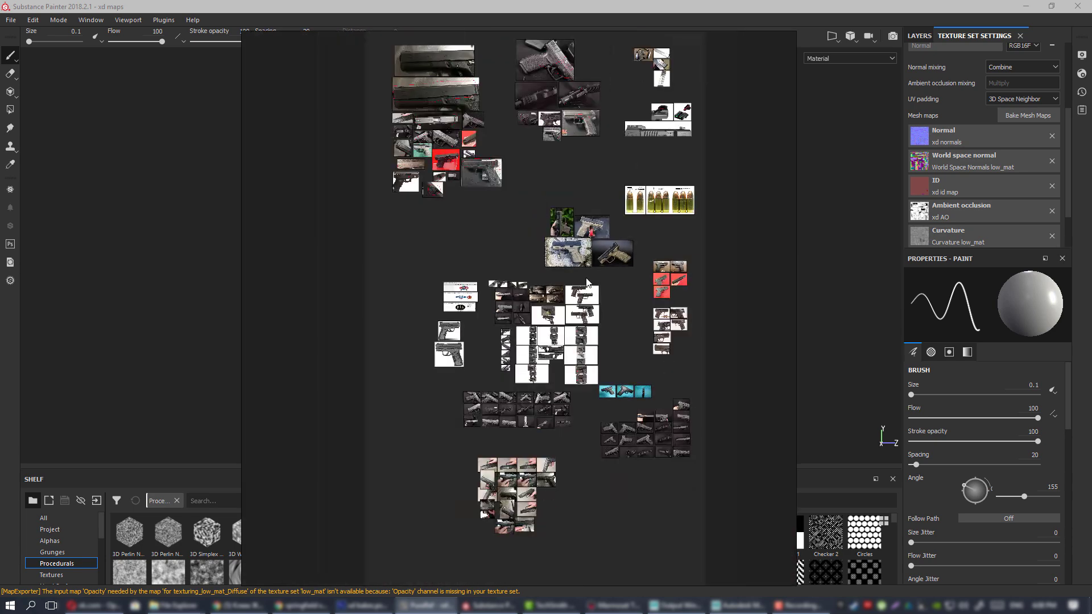
middle_drag(583, 282, 556, 355)
scroll(546, 310, up, 8)
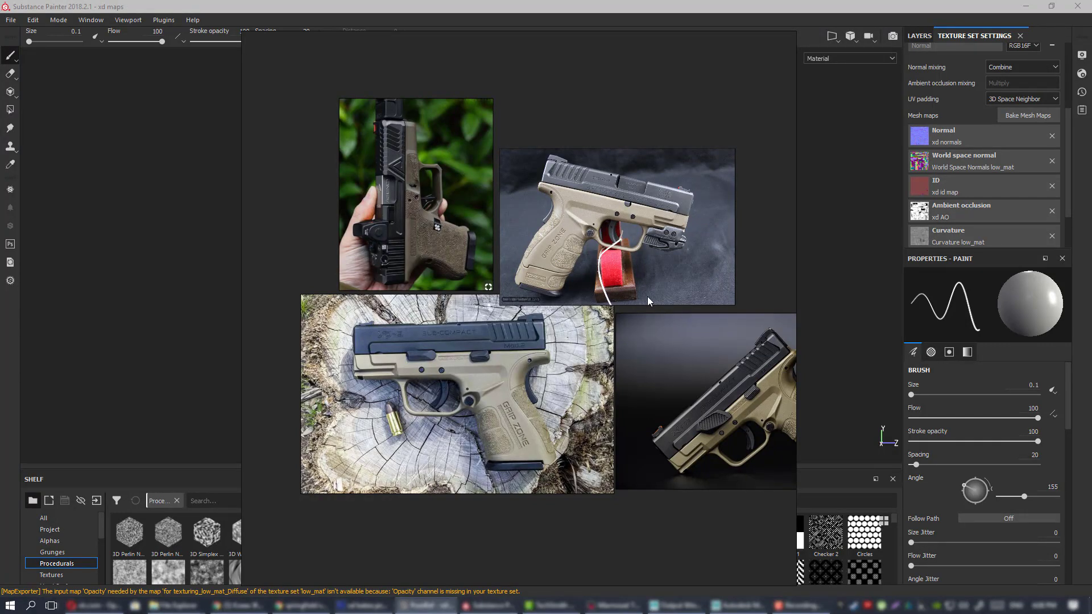
middle_drag(647, 300, 592, 302)
scroll(513, 221, up, 1)
scroll(512, 221, down, 1)
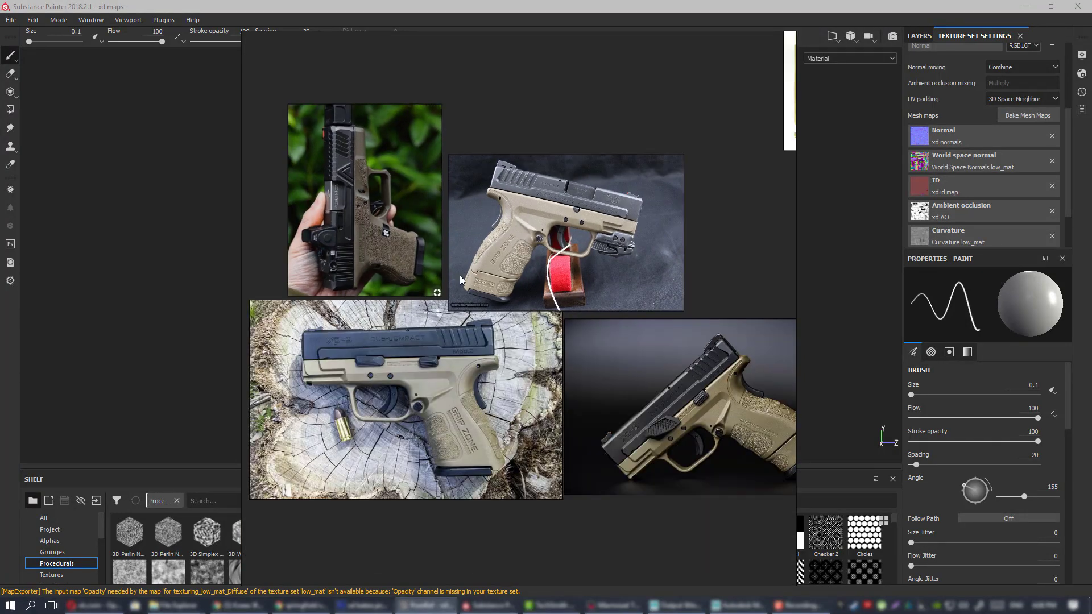
scroll(525, 227, up, 2)
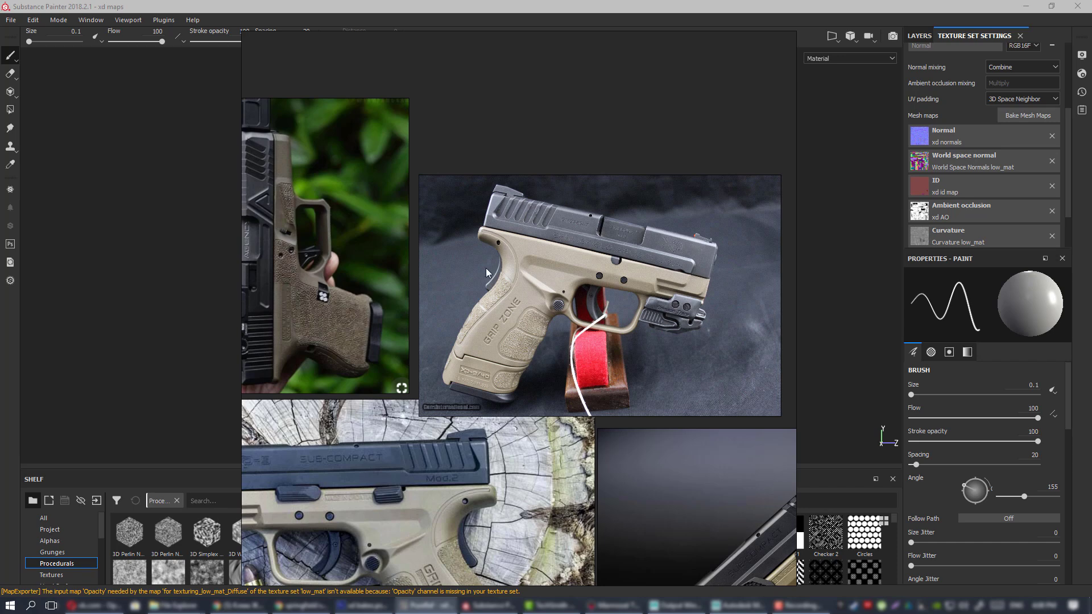
middle_drag(589, 305, 611, 324)
middle_drag(616, 262, 586, 276)
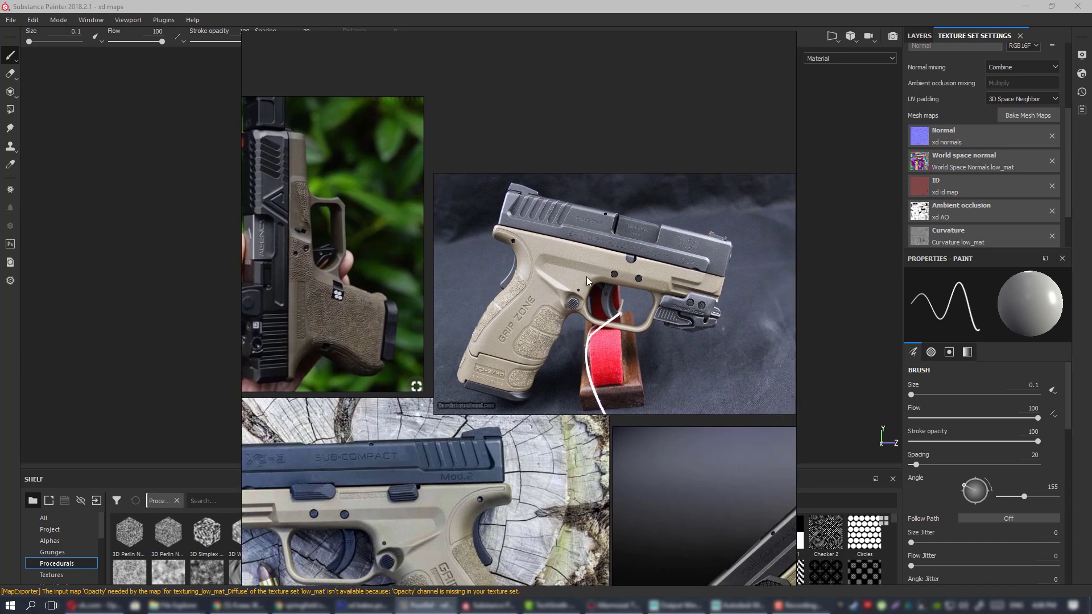
- Survey the whole reference board, comparing its groups of pistol photos around the tan-framed examples
scroll(586, 254, down, 10)
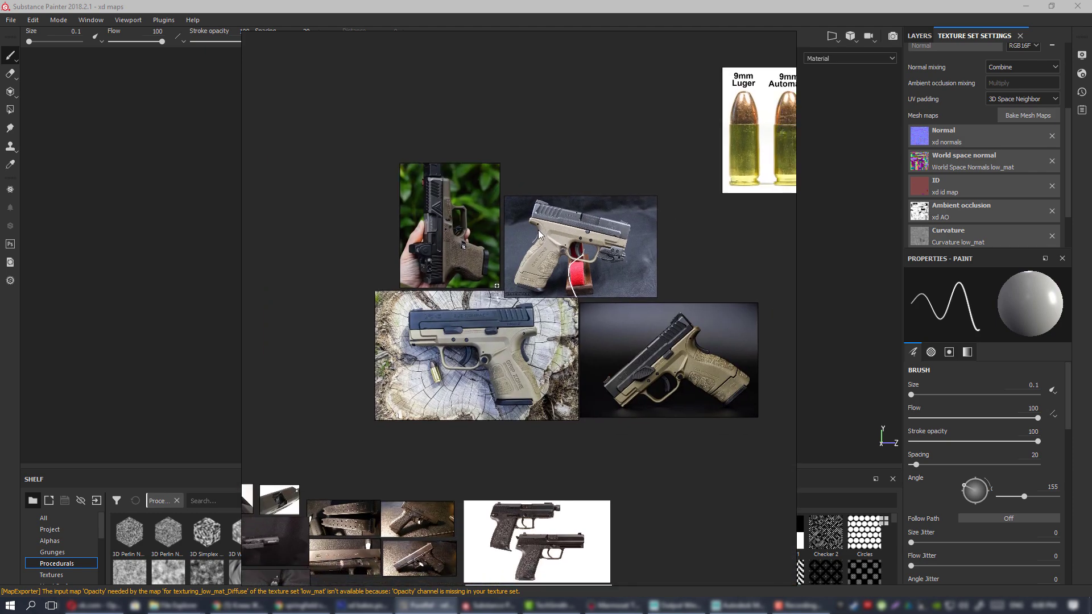
scroll(573, 251, down, 8)
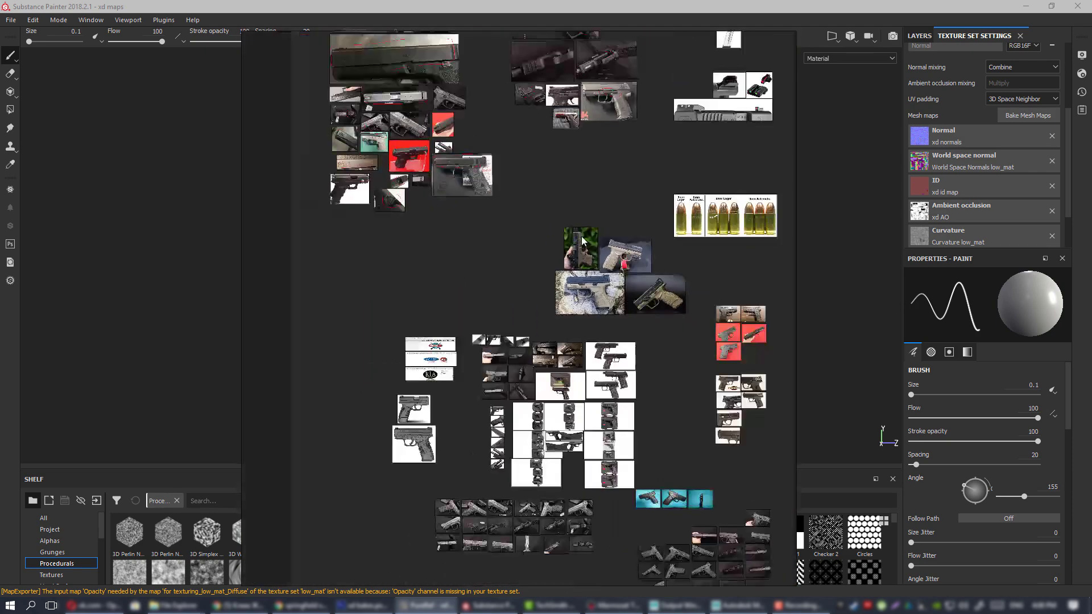
scroll(615, 165, up, 5)
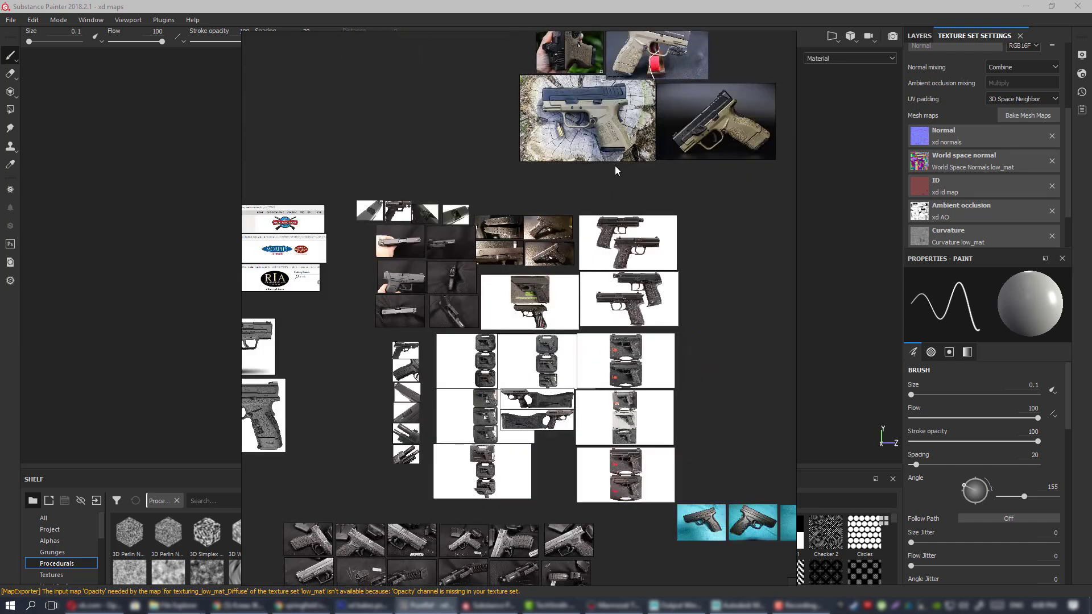
middle_drag(615, 166, 514, 301)
scroll(547, 236, down, 5)
middle_drag(586, 282, 576, 234)
scroll(530, 234, up, 1)
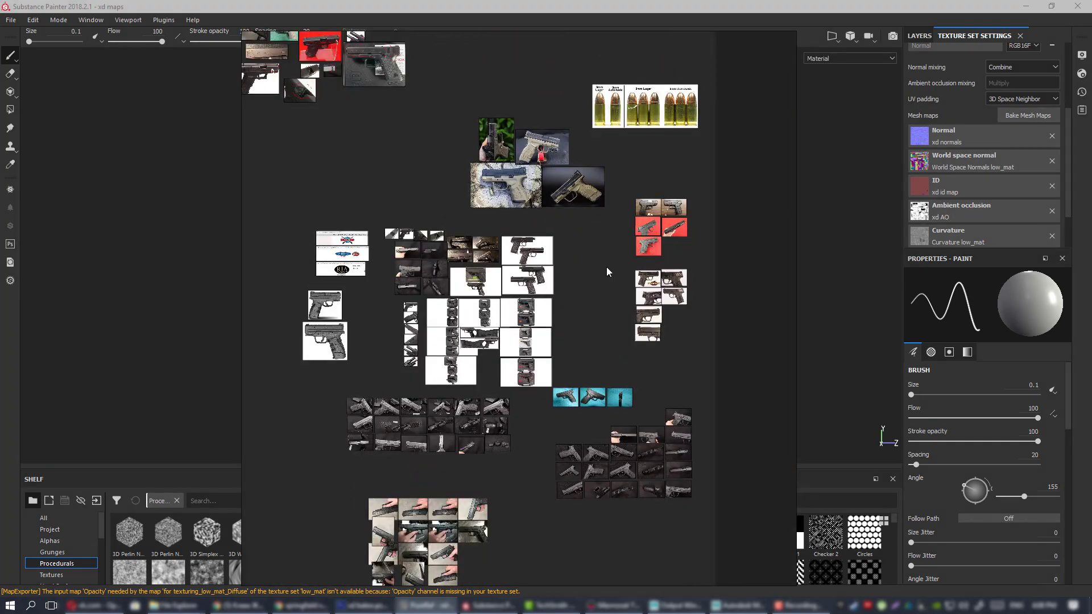
middle_drag(606, 267, 652, 262)
scroll(543, 230, up, 4)
scroll(575, 209, down, 4)
middle_drag(595, 192, 630, 184)
scroll(630, 185, up, 3)
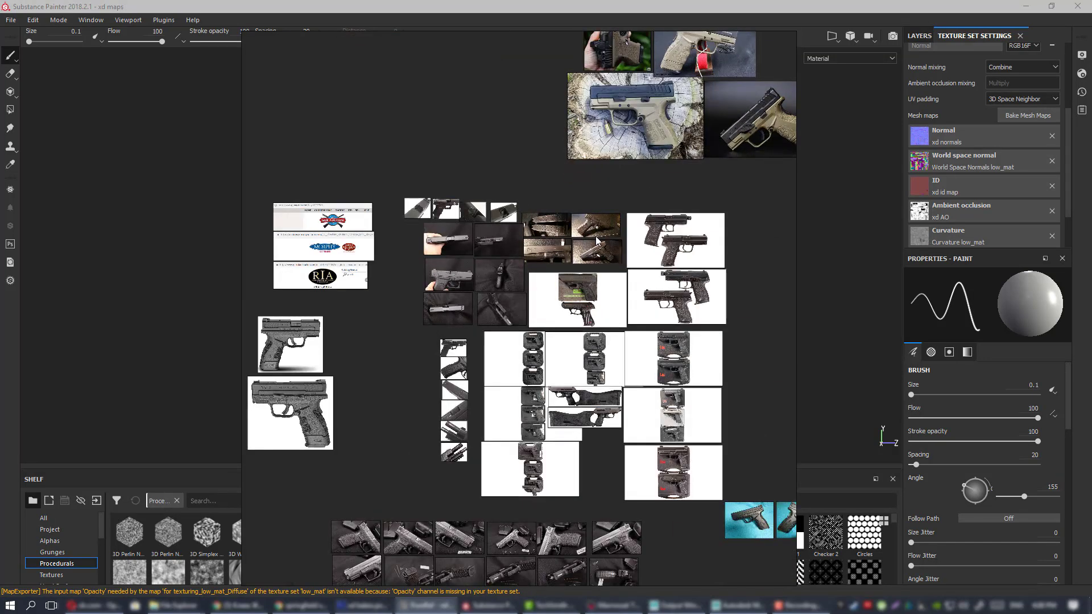
middle_drag(596, 237, 640, 342)
middle_drag(668, 239, 563, 308)
scroll(512, 252, down, 4)
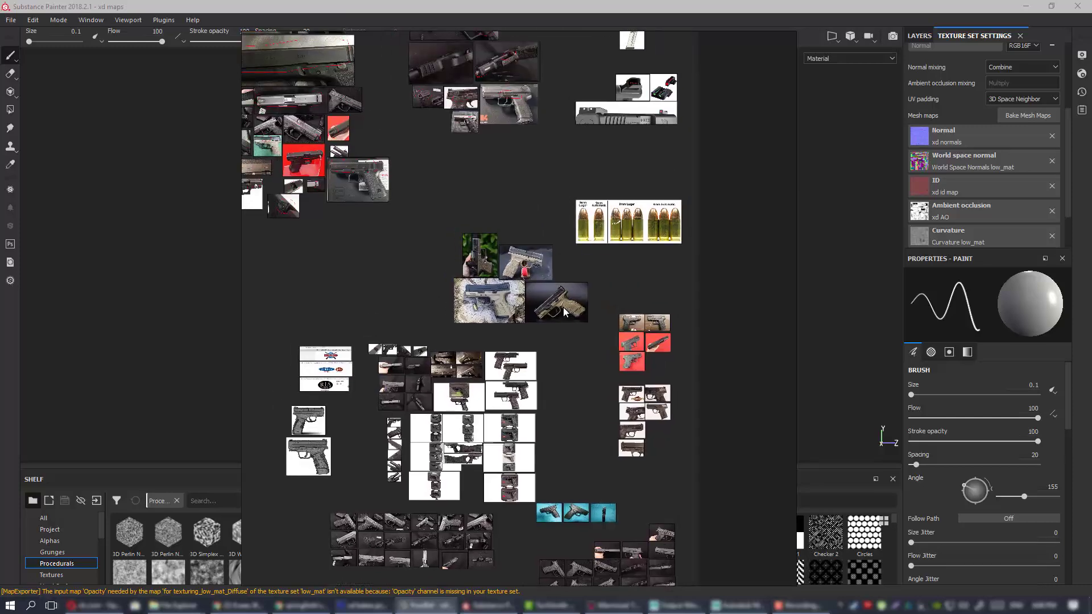
scroll(563, 311, up, 3)
middle_drag(315, 415, 522, 277)
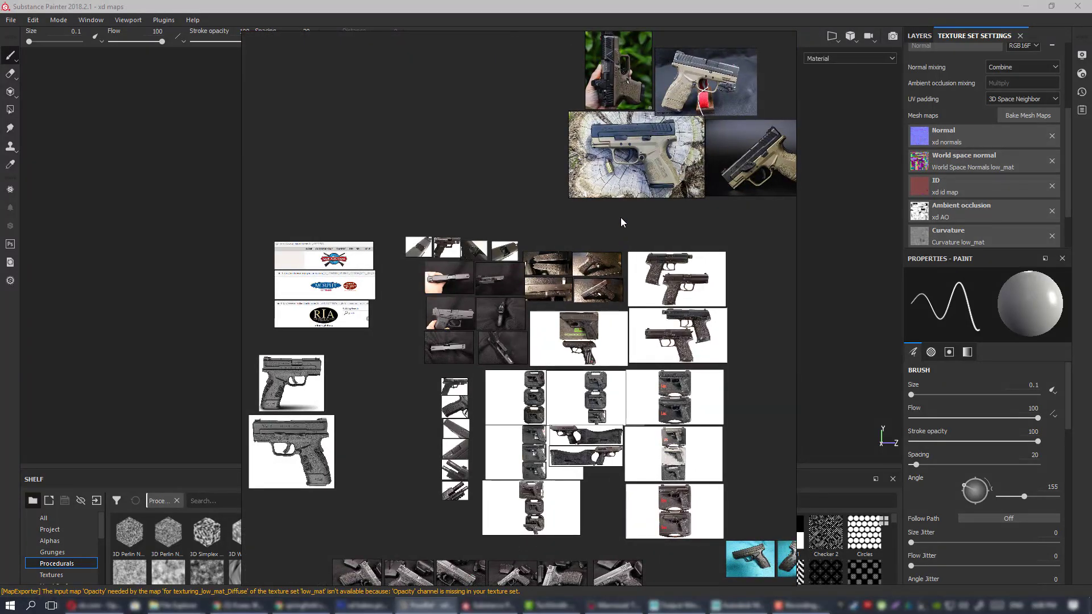
middle_drag(608, 229, 511, 331)
middle_drag(550, 252, 529, 391)
middle_drag(552, 216, 437, 270)
- Examine the close-up photos of black pistols, slides and magazines for surface and wear detail
scroll(493, 252, up, 4)
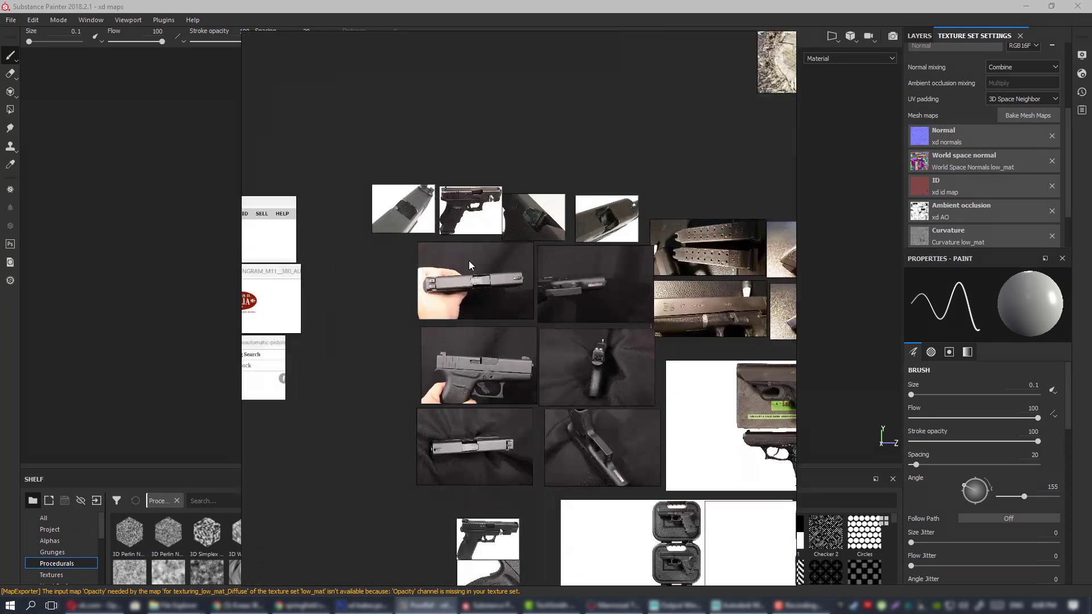
scroll(495, 230, up, 3)
scroll(498, 230, down, 4)
middle_drag(658, 234, 479, 230)
scroll(595, 227, up, 2)
scroll(645, 226, down, 1)
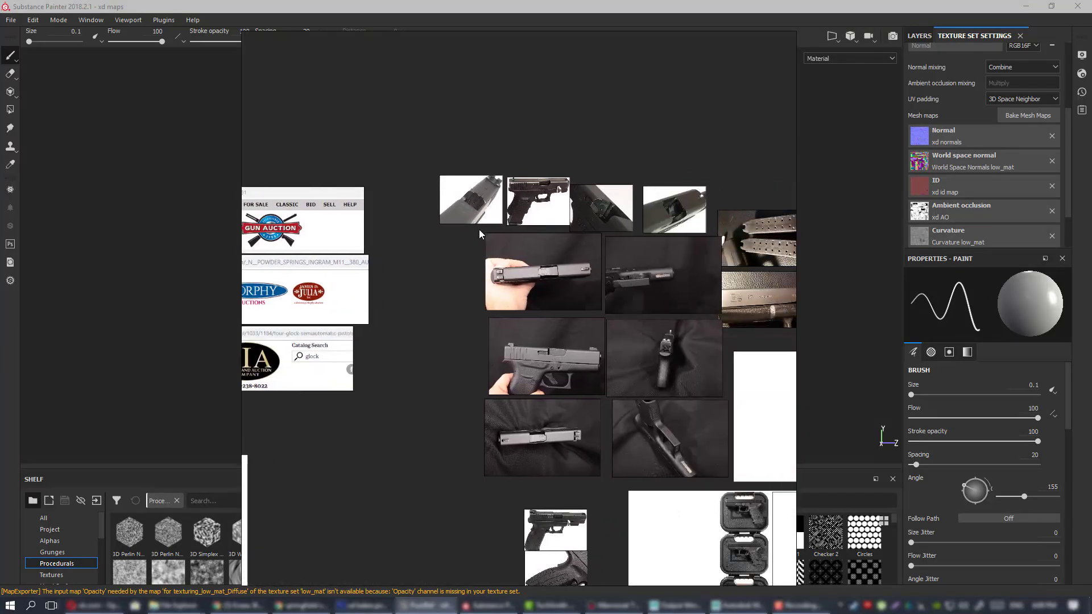
middle_drag(724, 232, 578, 232)
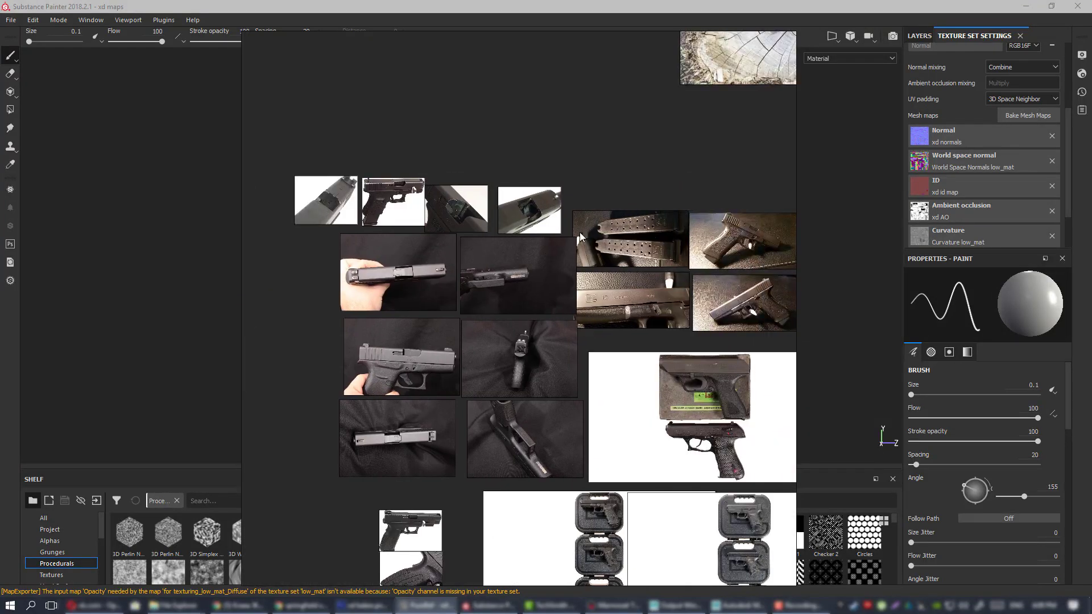
scroll(566, 234, down, 2)
middle_drag(609, 268, 538, 255)
middle_drag(595, 380, 673, 333)
scroll(475, 252, down, 2)
scroll(569, 285, up, 2)
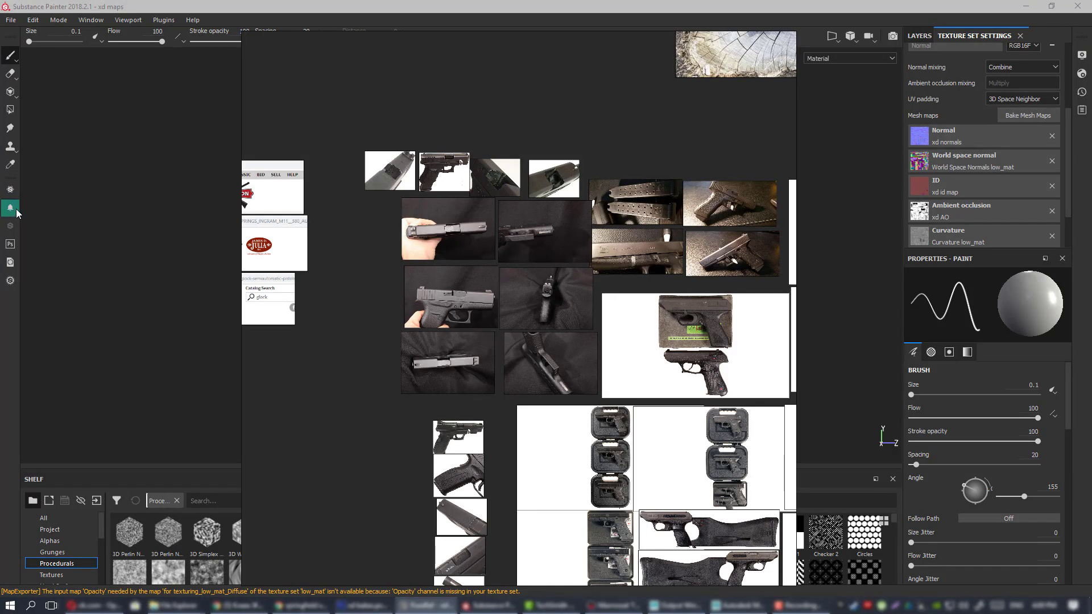
- Read the auction website captures from Gun Auction, Morphy Auctions and Rock Island Auction on the reference board
middle_drag(652, 243, 851, 251)
scroll(567, 226, down, 3)
middle_drag(632, 254, 549, 228)
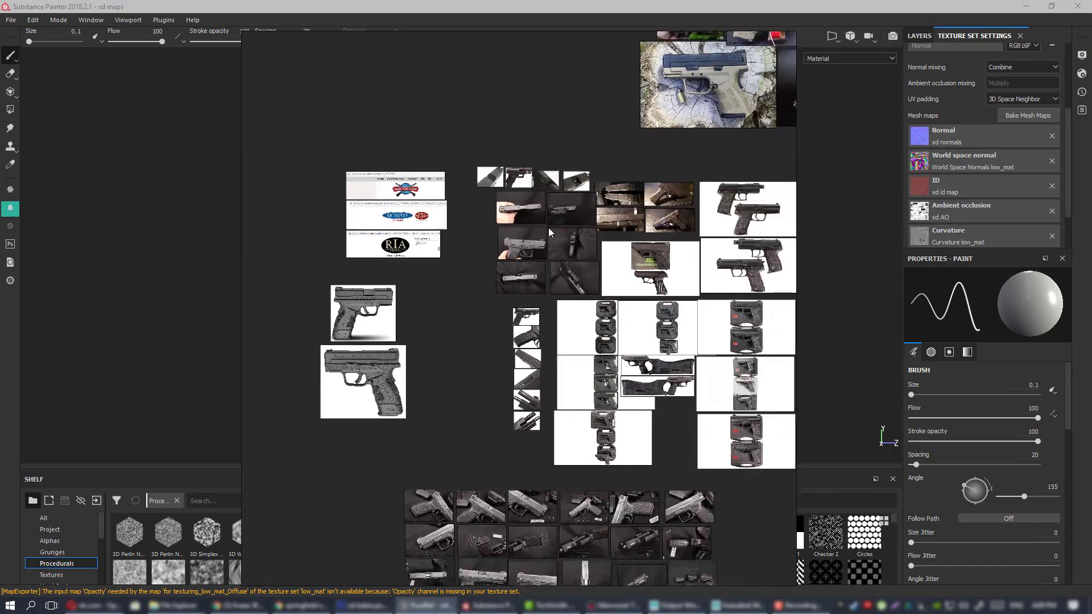
middle_drag(669, 351, 553, 254)
middle_drag(538, 151, 526, 218)
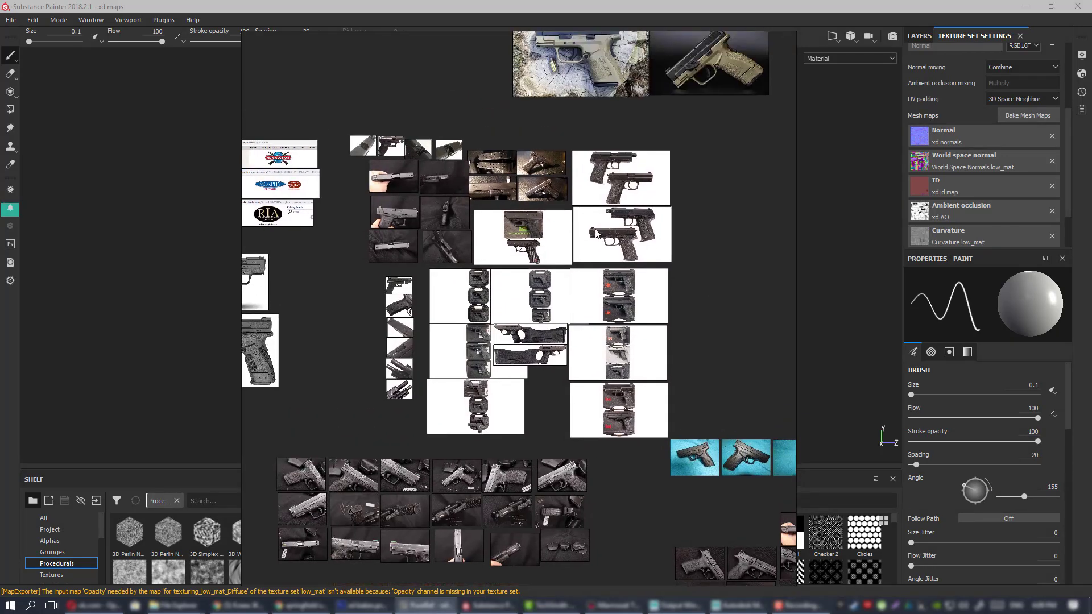
middle_drag(562, 266, 600, 318)
middle_drag(280, 195, 465, 204)
scroll(465, 204, up, 5)
middle_drag(543, 261, 545, 229)
scroll(500, 239, up, 1)
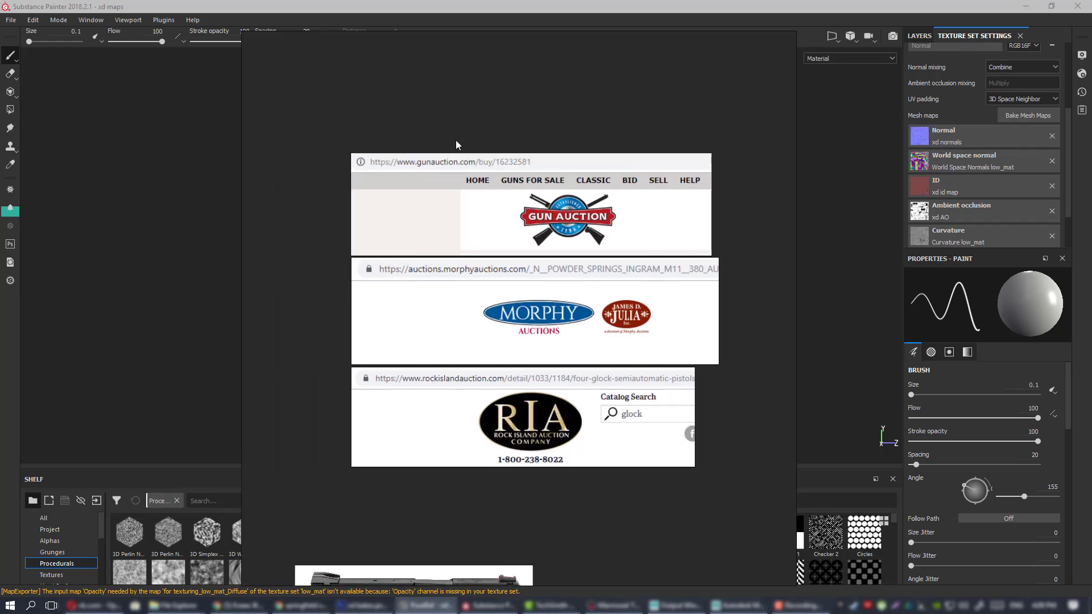
middle_drag(511, 195, 501, 211)
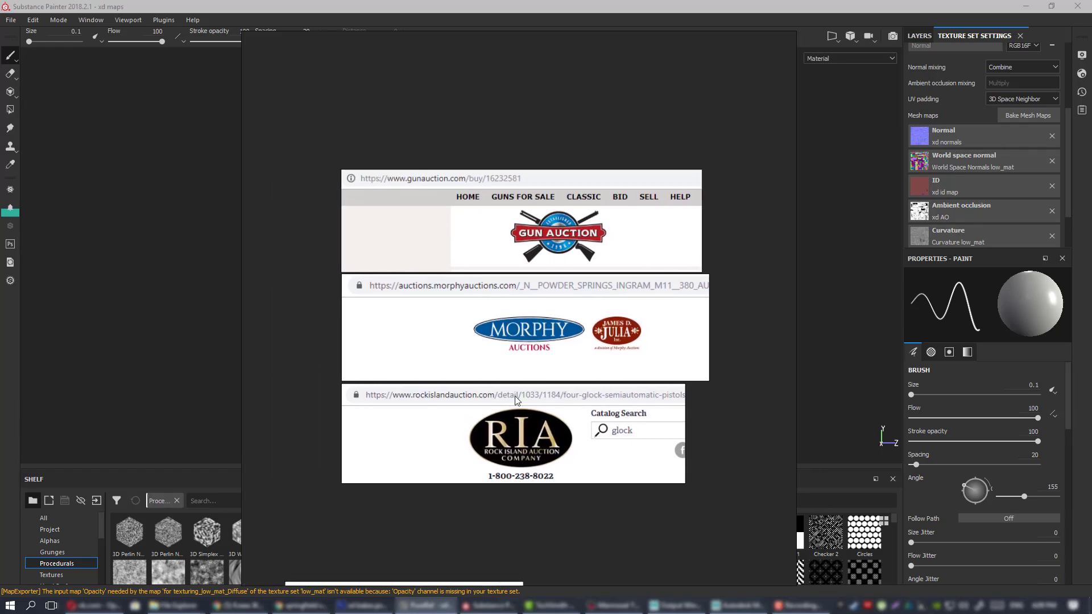
middle_drag(566, 360, 549, 356)
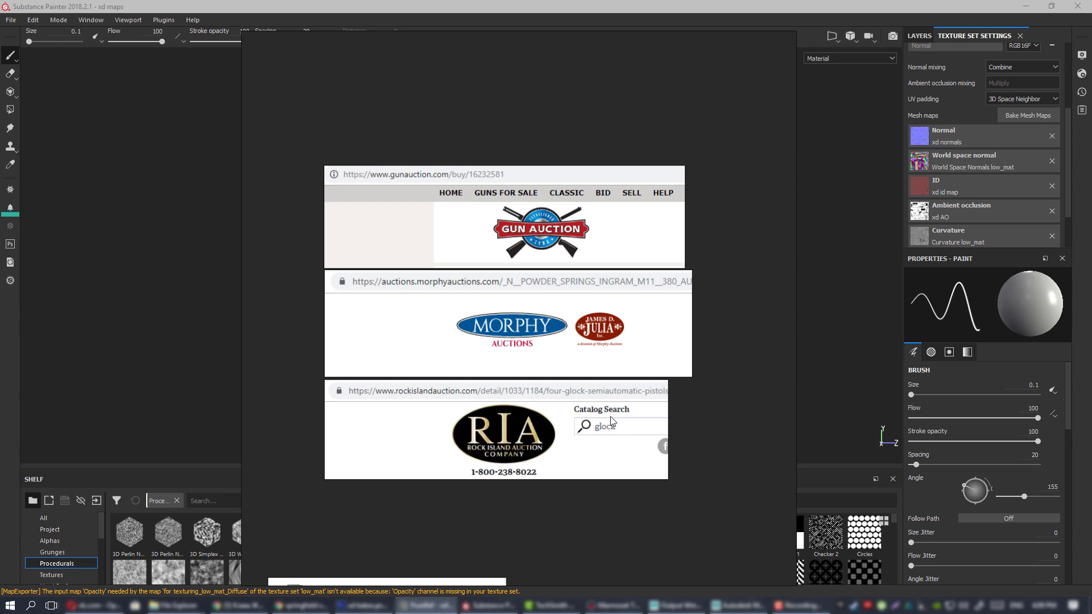
middle_drag(611, 417, 529, 402)
scroll(500, 361, down, 3)
scroll(502, 337, up, 2)
middle_drag(489, 333, 495, 332)
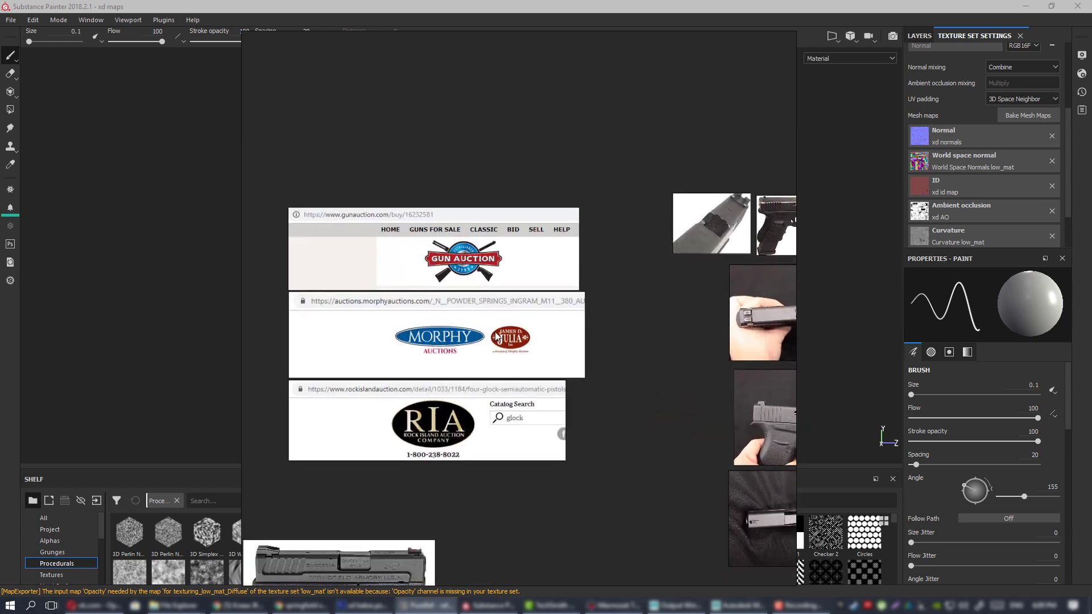
- Review the black pistol photos beside the auction website captures
scroll(495, 336, up, 1)
middle_drag(586, 343, 401, 338)
scroll(482, 329, down, 4)
middle_drag(546, 334, 454, 317)
scroll(534, 329, up, 2)
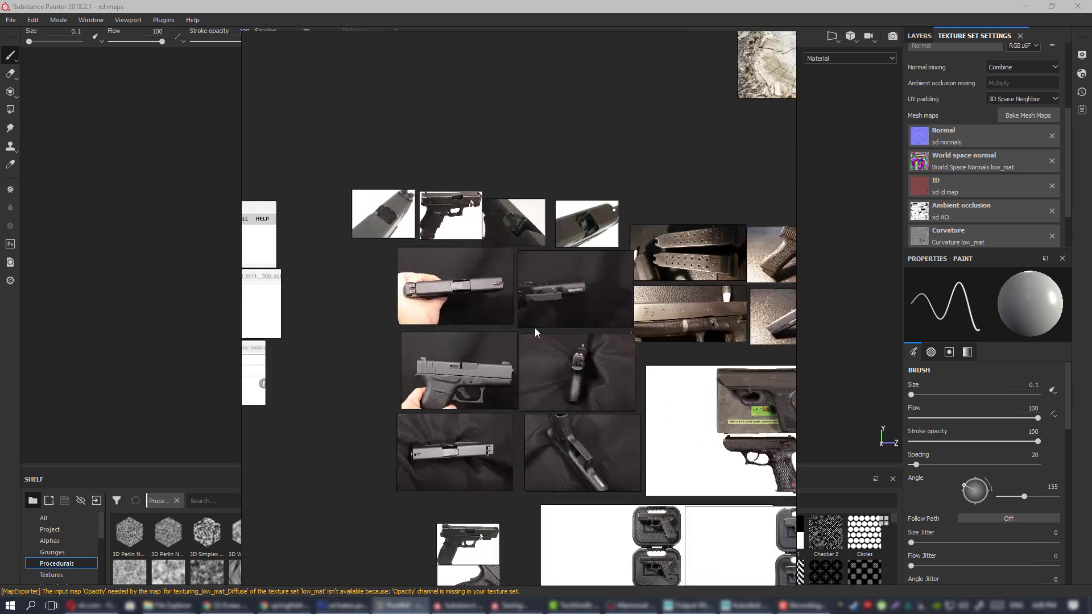
middle_drag(609, 318, 442, 284)
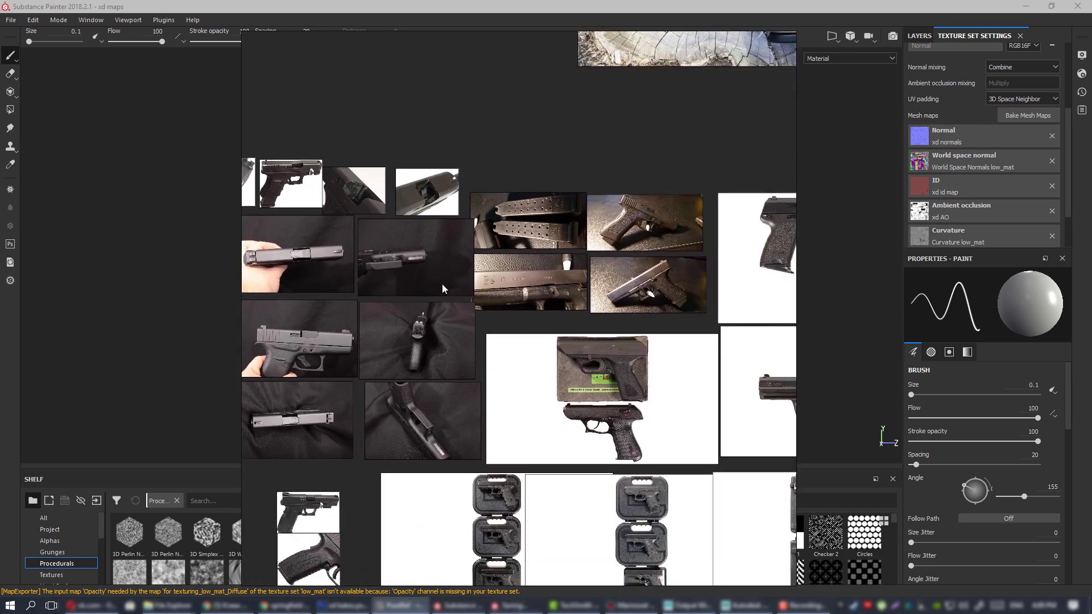
- Study the tan-framed pistol photos again, focusing on the frame and slide of the pistol on the red stand
middle_drag(440, 362, 198, 613)
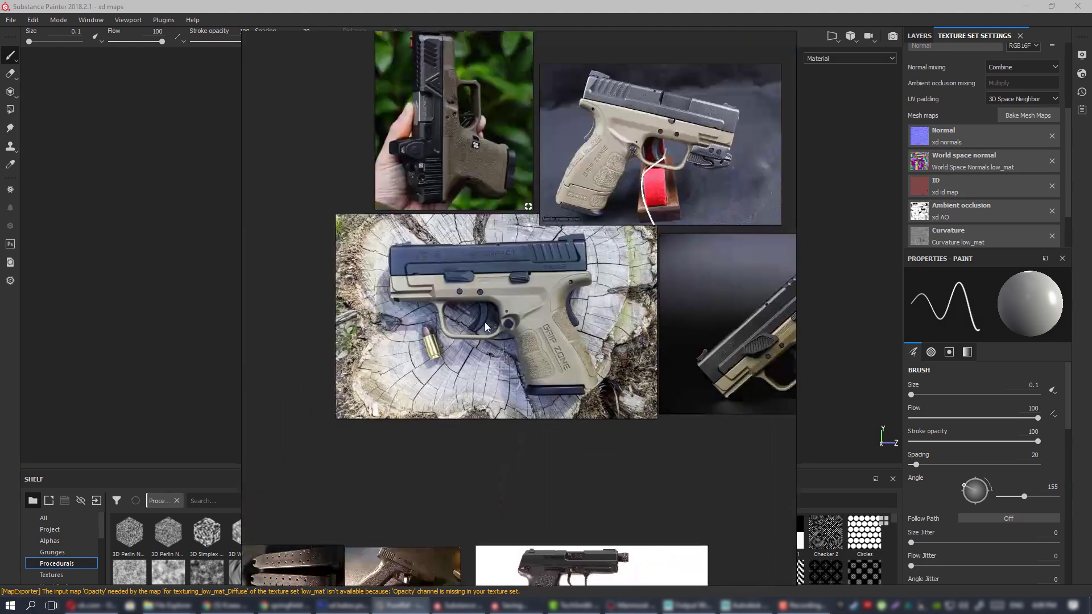
scroll(490, 300, up, 3)
scroll(490, 301, down, 3)
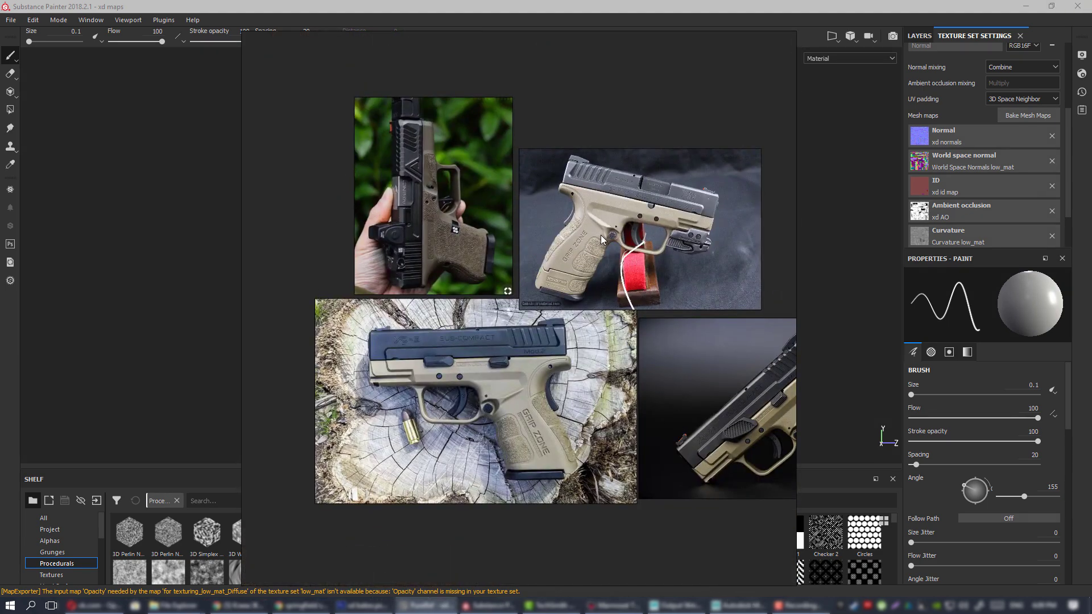
mouse_move(604, 254)
middle_down()
mouse_move(452, 241)
mouse_move(613, 257)
middle_up()
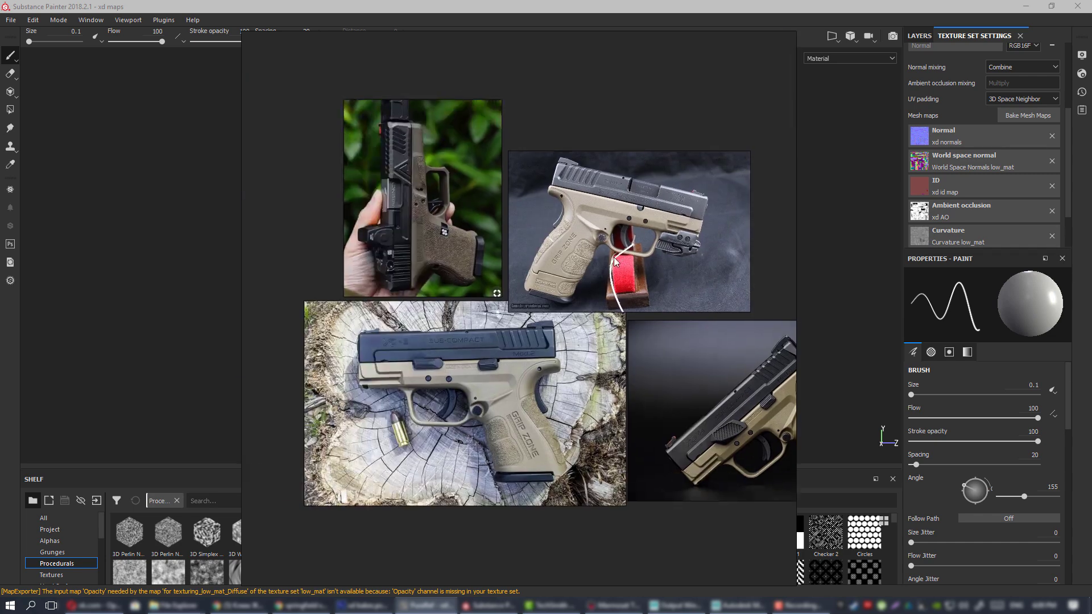
scroll(586, 233, up, 2)
scroll(585, 233, down, 2)
scroll(486, 328, down, 2)
middle_drag(487, 287, 558, 224)
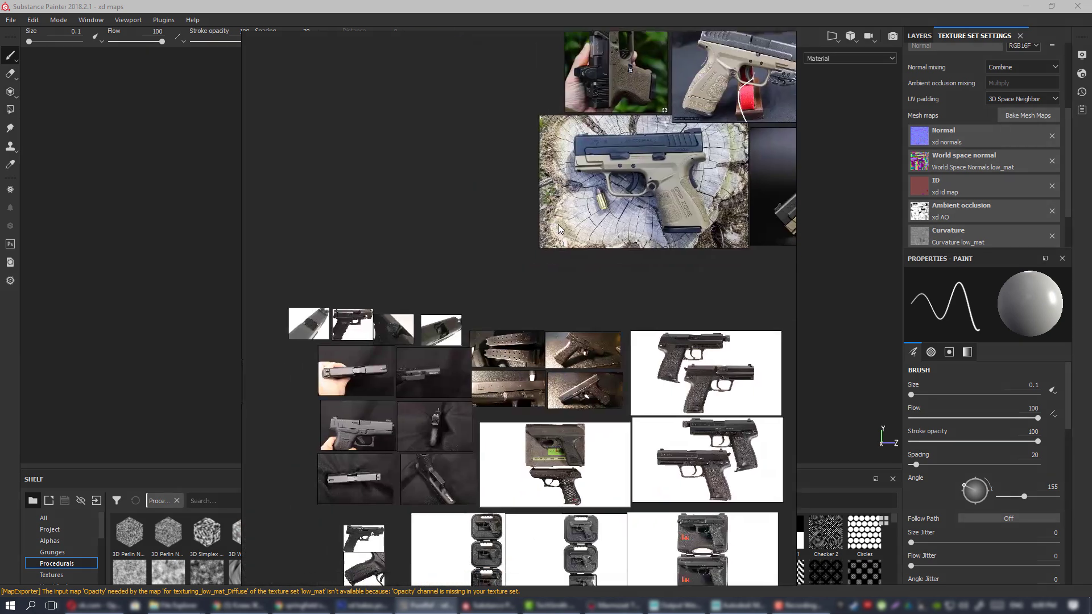
middle_drag(457, 264, 517, 237)
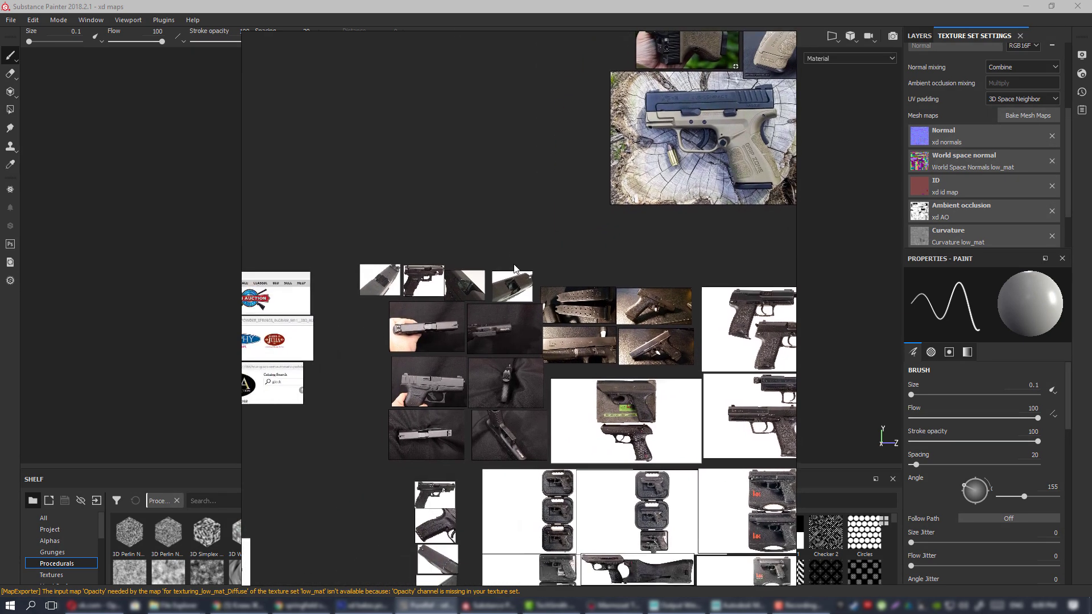
middle_drag(697, 162, 544, 290)
scroll(658, 131, up, 2)
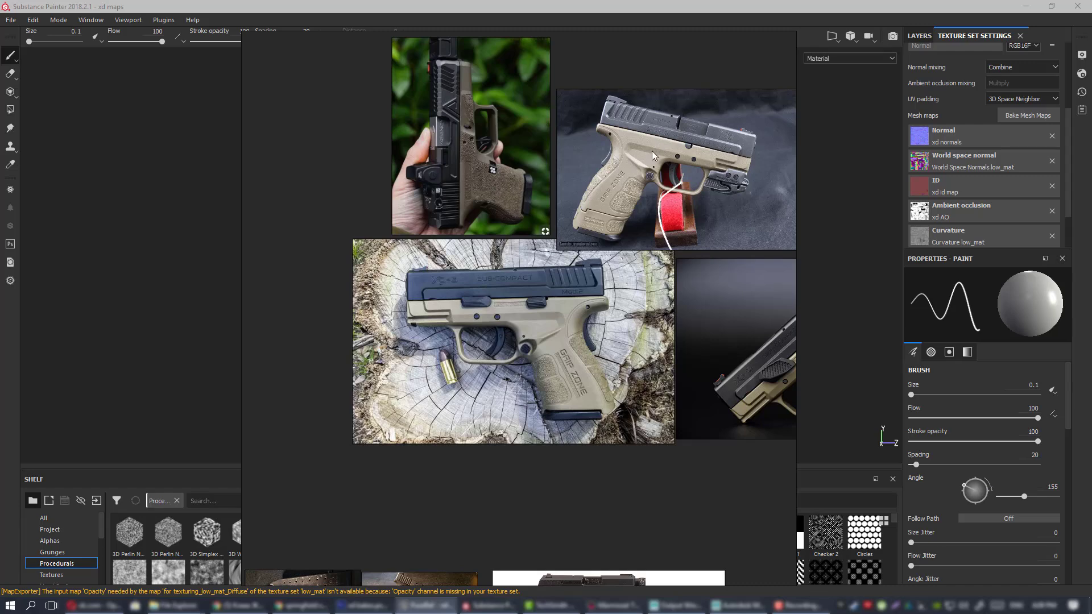
middle_drag(660, 132, 616, 201)
scroll(613, 217, up, 2)
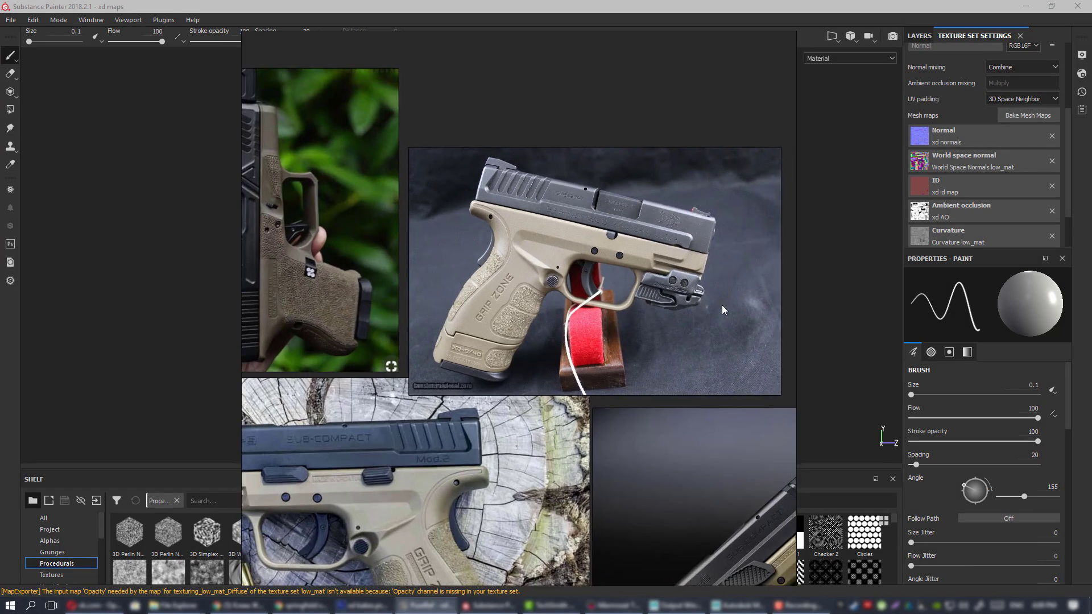
- Compare the tan-framed pistol photos, including the one against green foliage and the one on the tree stump
middle_drag(501, 209, 498, 244)
middle_drag(571, 241, 646, 203)
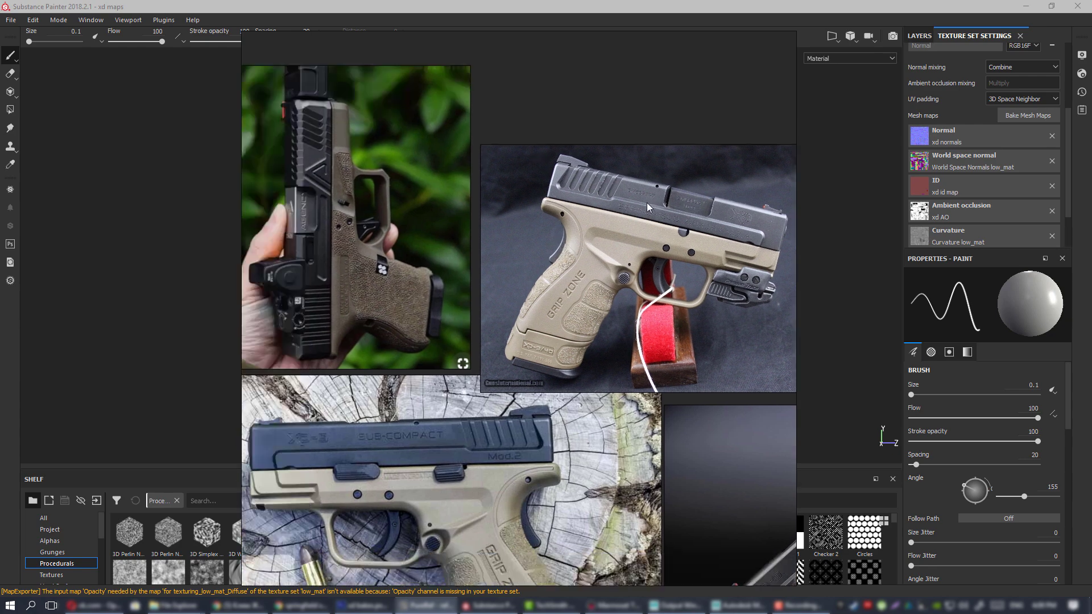
scroll(627, 214, down, 5)
middle_drag(550, 317, 512, 313)
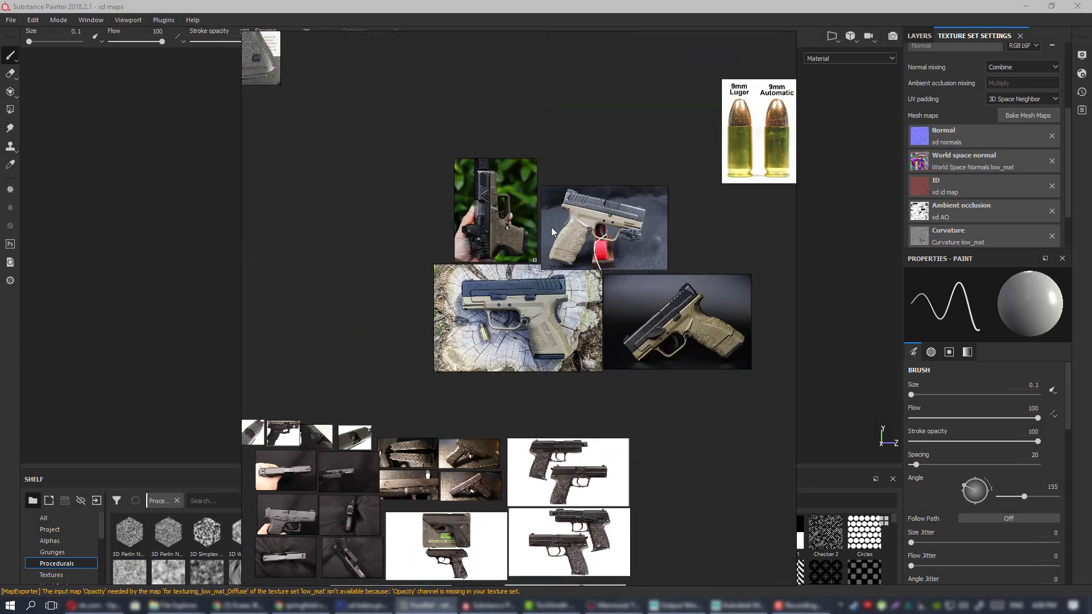
middle_drag(537, 249, 536, 252)
scroll(528, 230, up, 5)
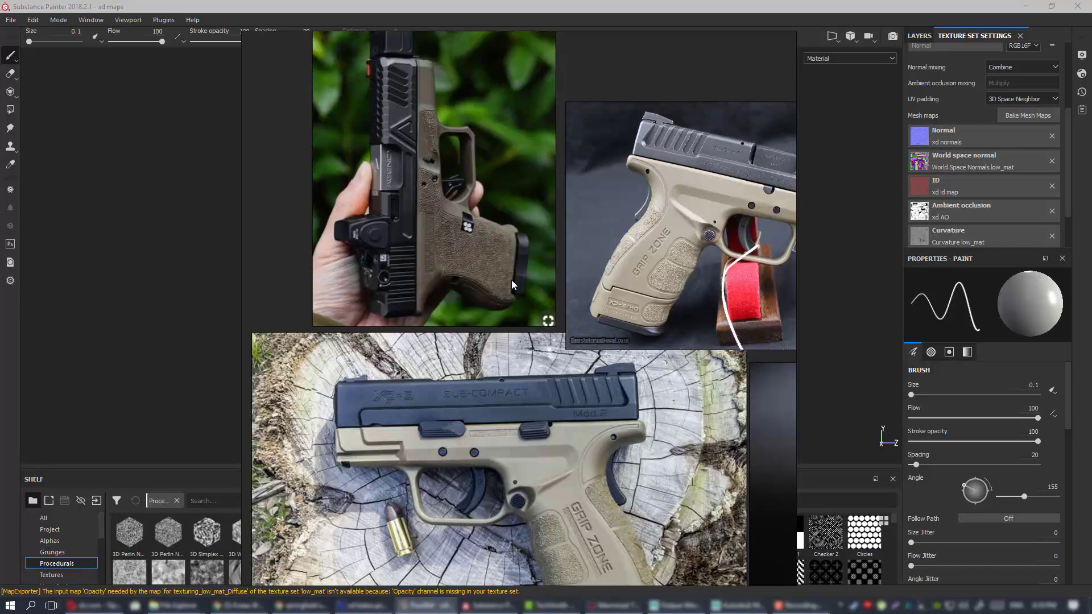
scroll(511, 280, down, 5)
- Examine the black pistol photos on dark cloth and the small slide and sight close-ups above them
middle_drag(331, 377, 575, 162)
scroll(555, 254, up, 5)
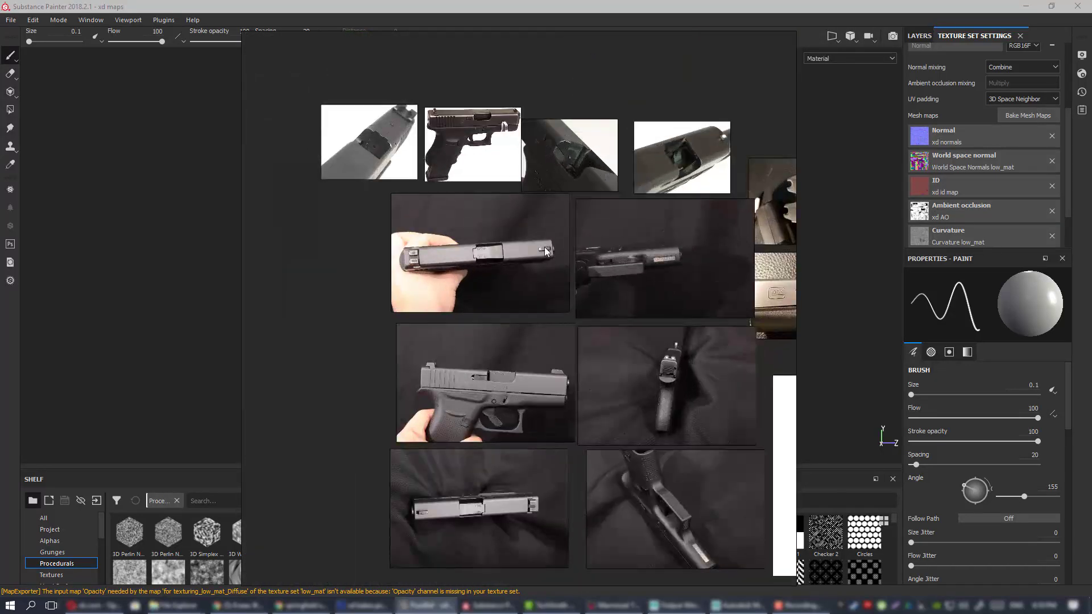
scroll(585, 221, down, 4)
middle_drag(621, 249, 491, 244)
scroll(474, 224, up, 2)
scroll(391, 213, up, 2)
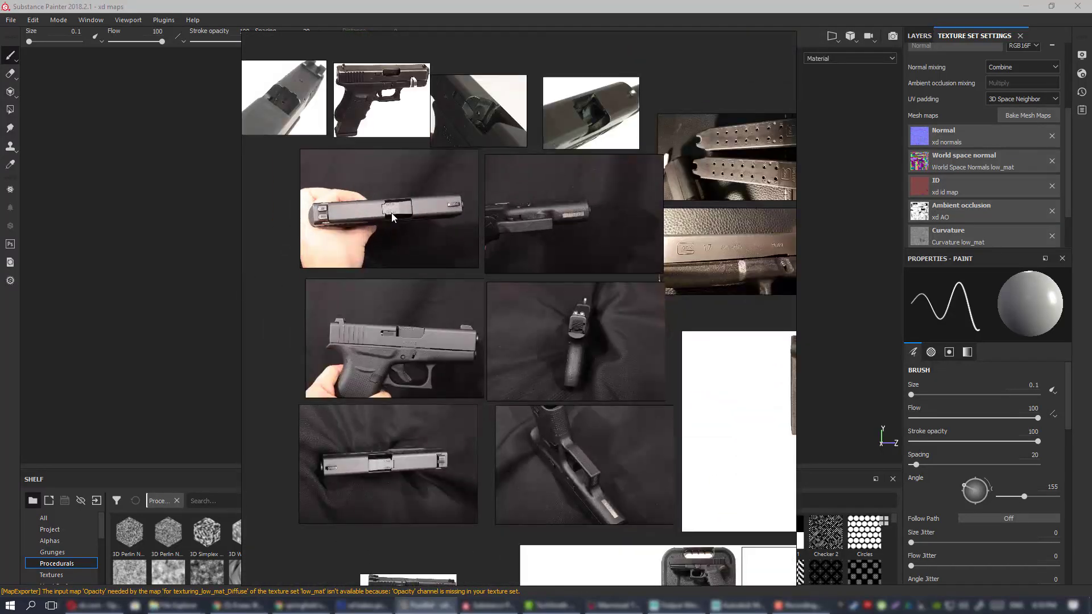
scroll(537, 284, down, 2)
middle_drag(749, 284, 323, 238)
middle_drag(444, 419, 689, 198)
- Survey the reference groups across the board, including the white-background pistol pairs and the cased pistols
scroll(573, 301, down, 5)
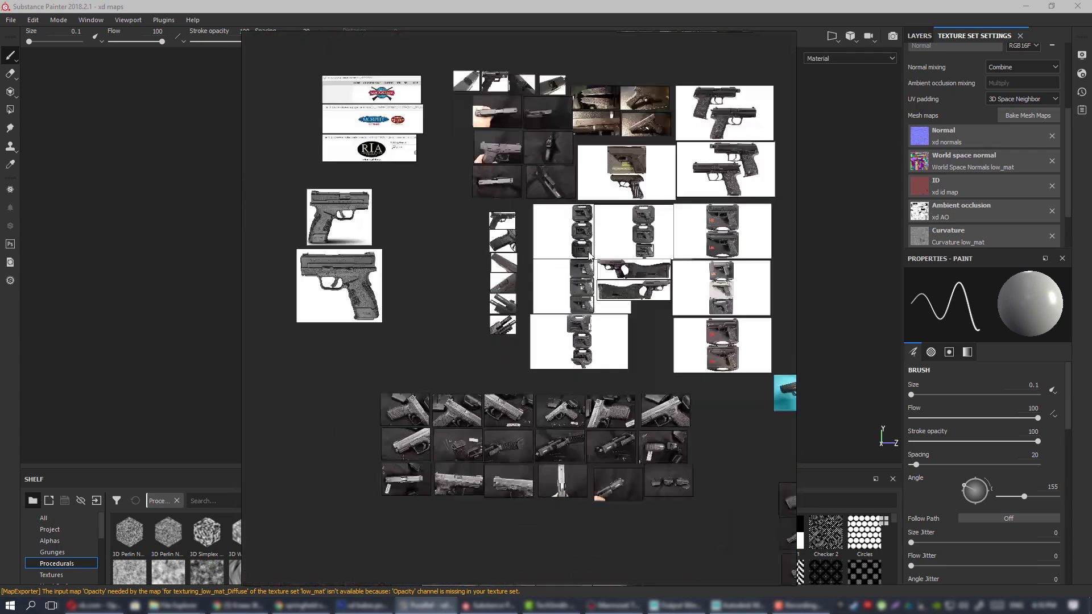
middle_drag(628, 249, 600, 353)
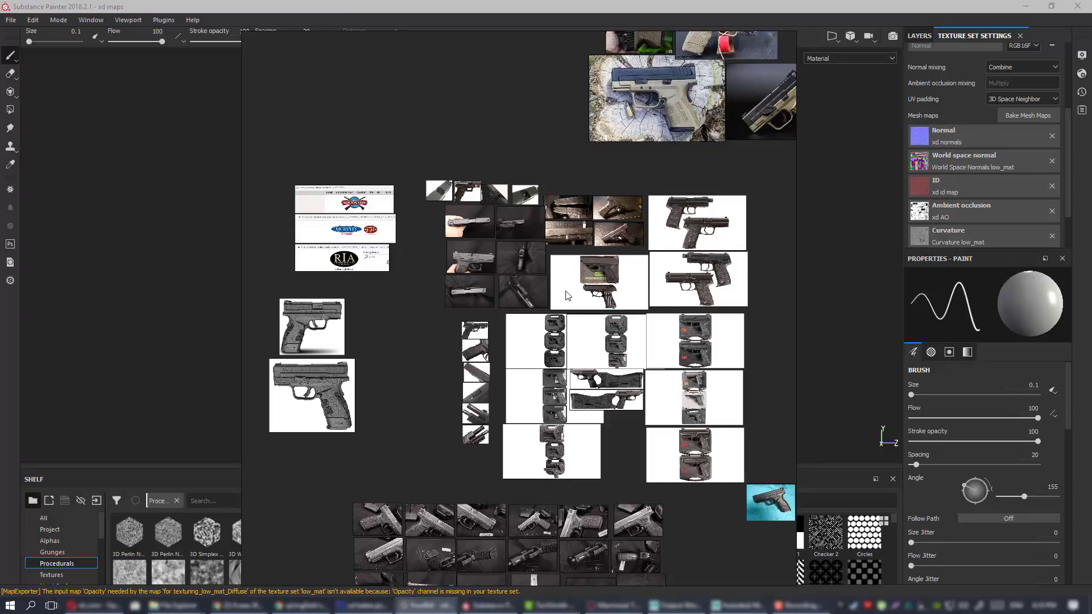
scroll(515, 219, up, 6)
middle_drag(475, 330, 280, 400)
middle_drag(708, 282, 493, 287)
scroll(596, 281, down, 3)
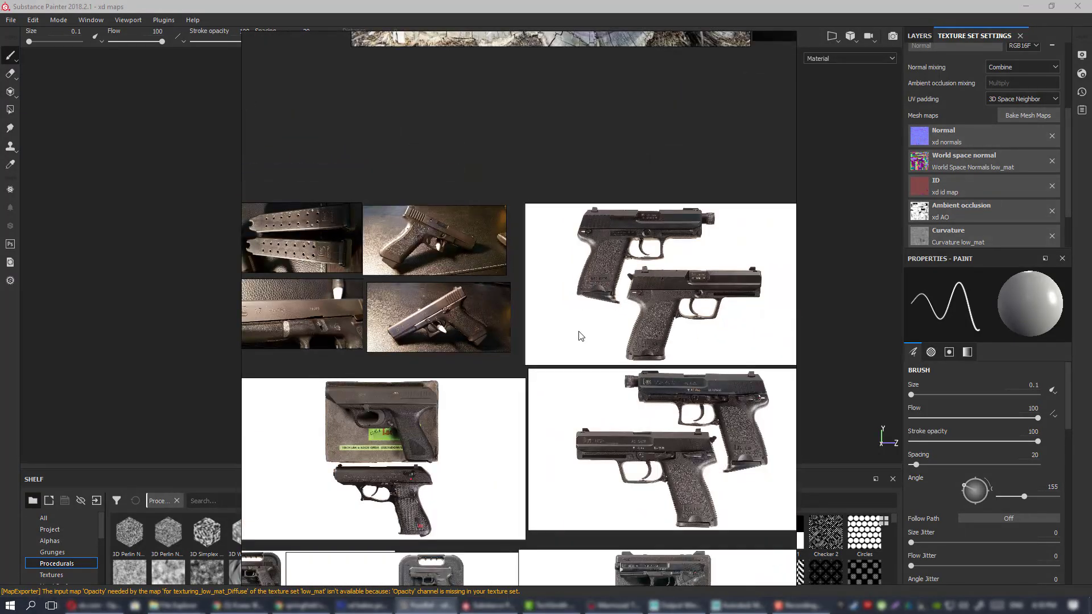
middle_drag(508, 333, 637, 218)
middle_drag(463, 357, 545, 270)
middle_drag(514, 310, 568, 224)
middle_drag(583, 338, 723, 204)
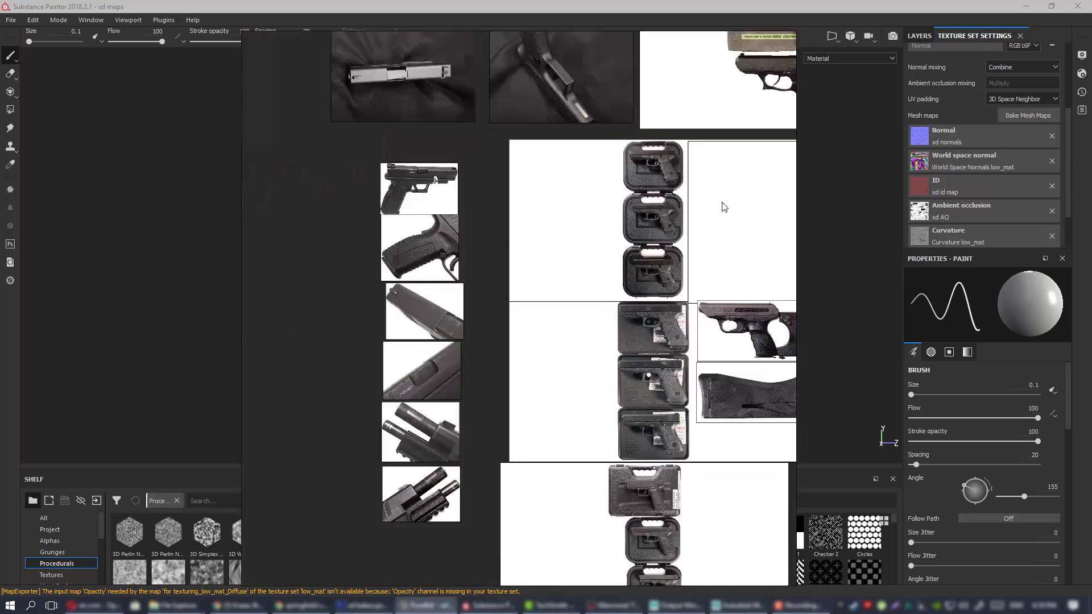
- Inspect the column of black pistol detail crops beside the cased pistol photos
middle_drag(484, 270, 569, 229)
scroll(570, 228, up, 3)
scroll(570, 228, down, 4)
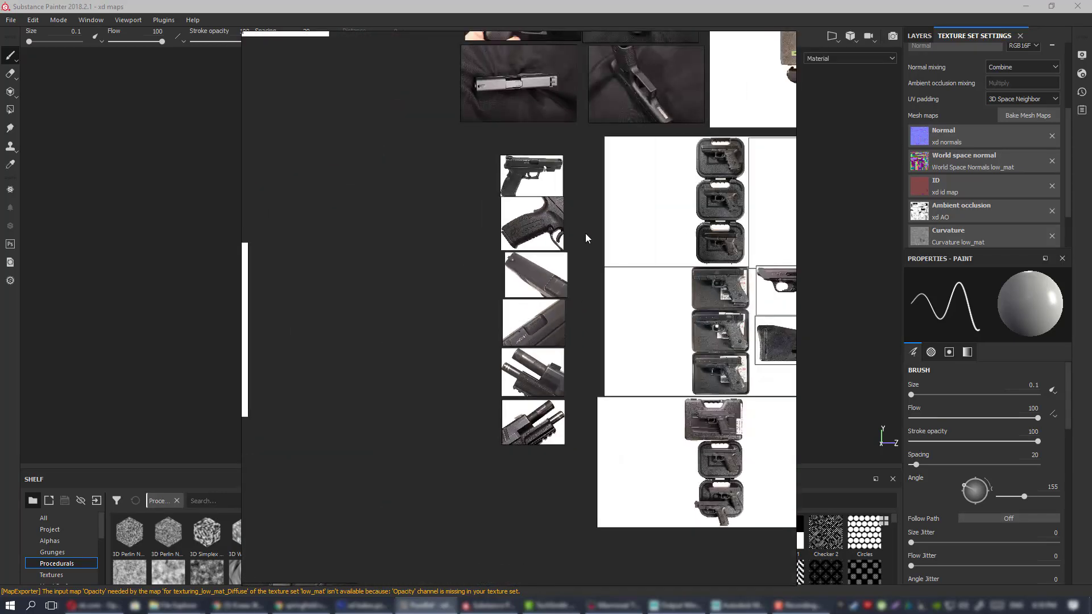
middle_drag(777, 215, 531, 285)
middle_drag(793, 284, 501, 270)
middle_drag(384, 120, 581, 280)
scroll(546, 265, down, 2)
scroll(545, 265, up, 2)
middle_drag(492, 267, 610, 272)
middle_drag(508, 230, 594, 237)
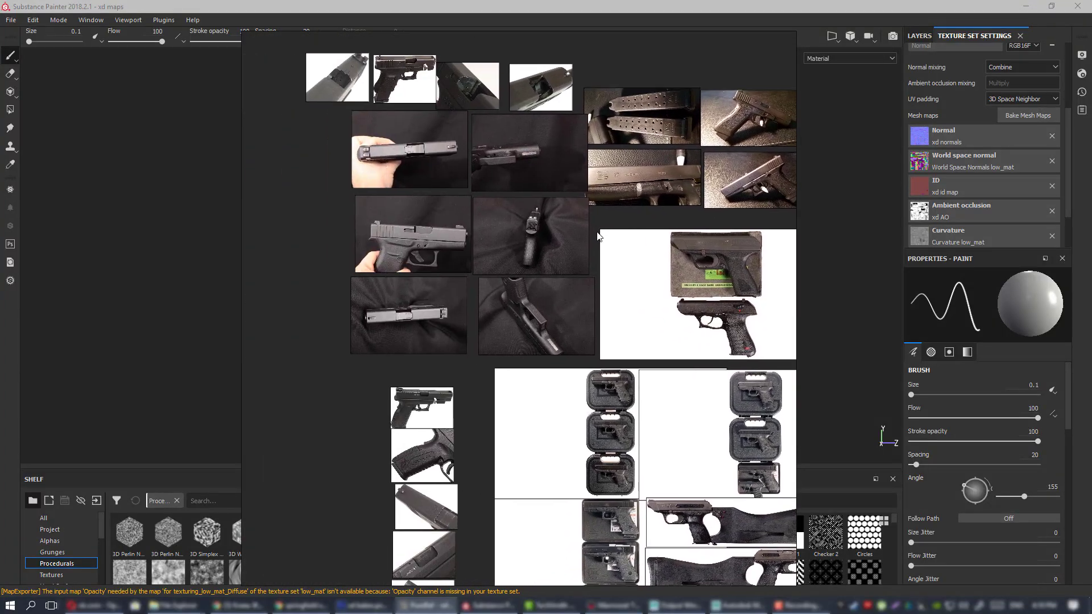
- Move on to the Springfield XD photo group with silver slides and black frames
scroll(591, 239, up, 2)
middle_drag(523, 404, 532, 188)
middle_drag(515, 538, 591, 151)
scroll(568, 360, down, 2)
middle_drag(659, 232, 739, 215)
scroll(579, 311, up, 2)
middle_drag(636, 312, 623, 312)
middle_drag(378, 300, 462, 299)
scroll(462, 299, up, 2)
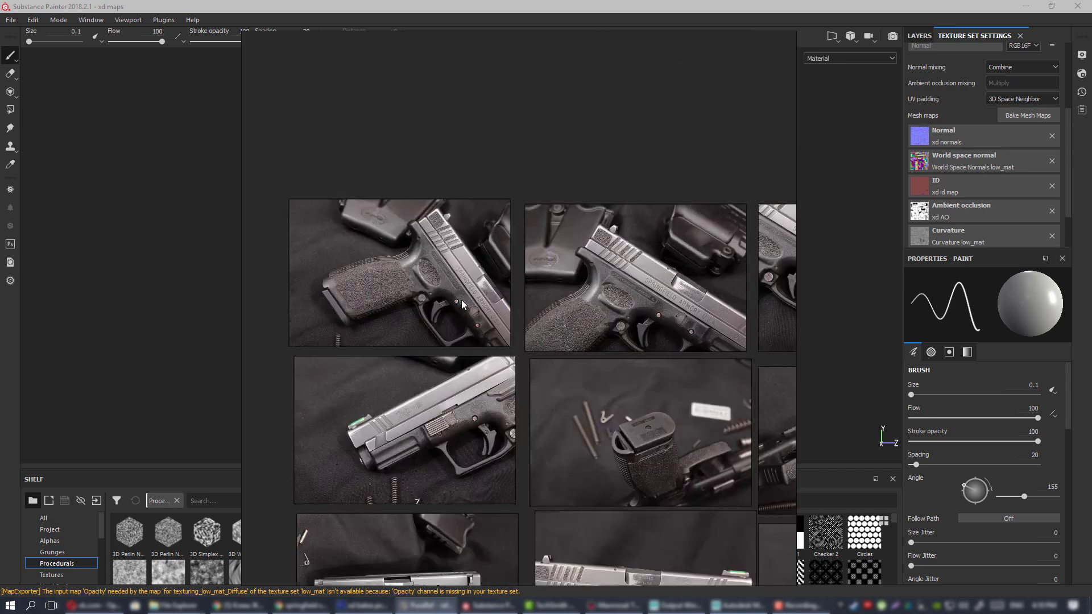
- Look through the Springfield XD Service 4" photos, comparing the slide, frame, grip and magazine base shots
middle_drag(597, 280, 421, 296)
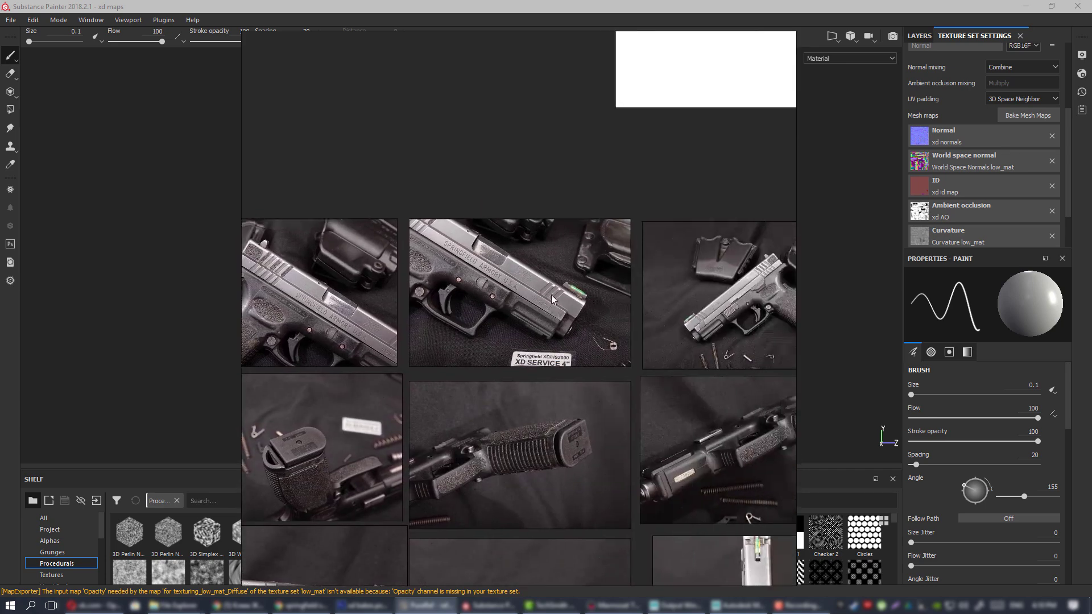
middle_drag(551, 295, 352, 297)
scroll(560, 290, up, 4)
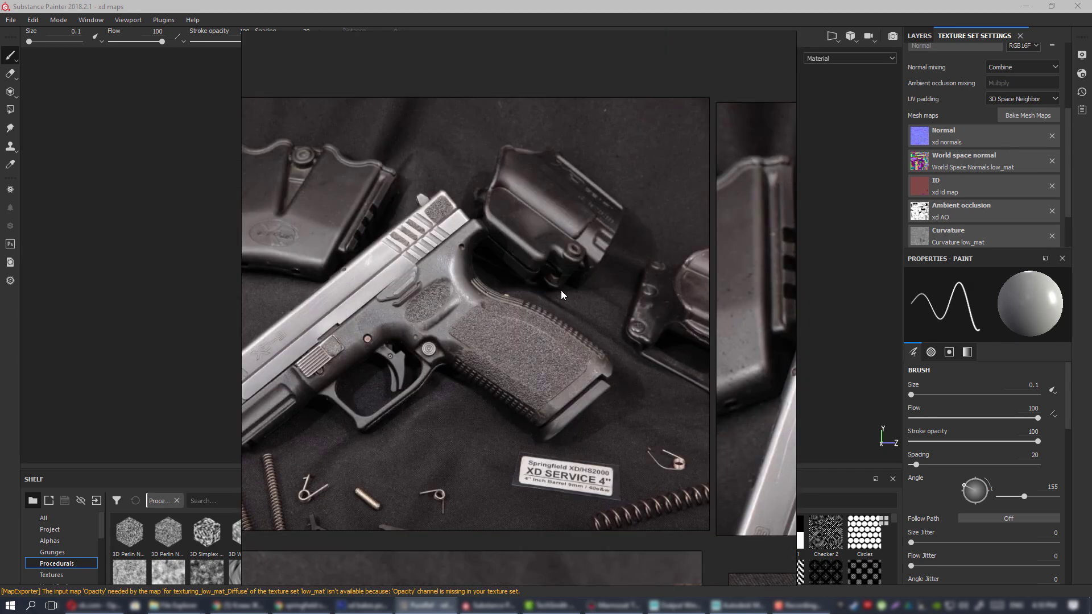
middle_drag(491, 298, 677, 299)
scroll(629, 283, down, 4)
scroll(609, 293, up, 3)
scroll(602, 296, down, 4)
middle_drag(295, 303, 621, 286)
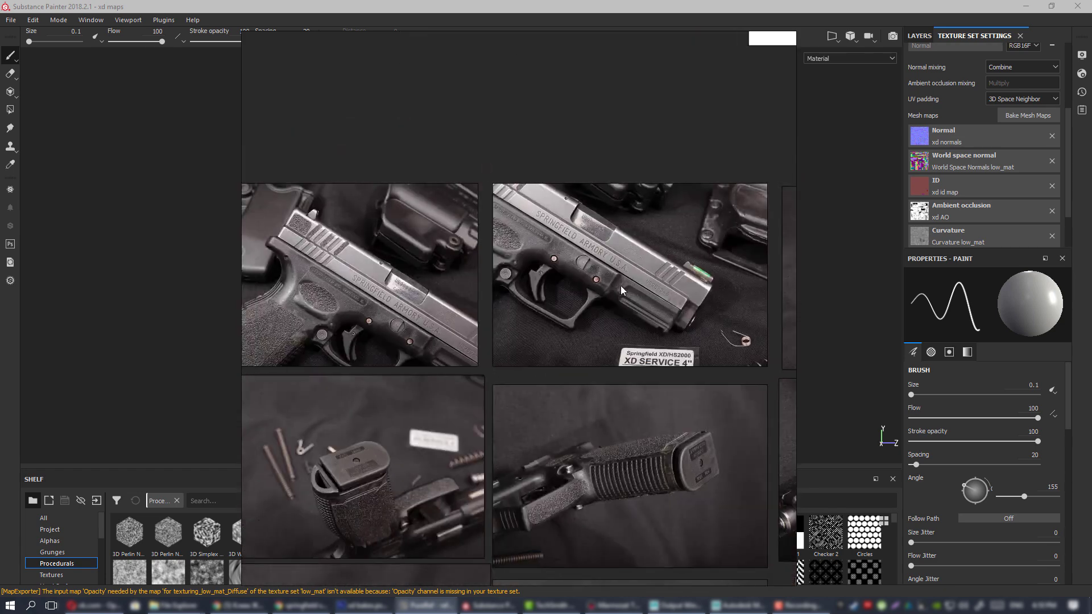
mouse_move(454, 279)
middle_down()
mouse_move(621, 301)
mouse_move(775, 301)
middle_up()
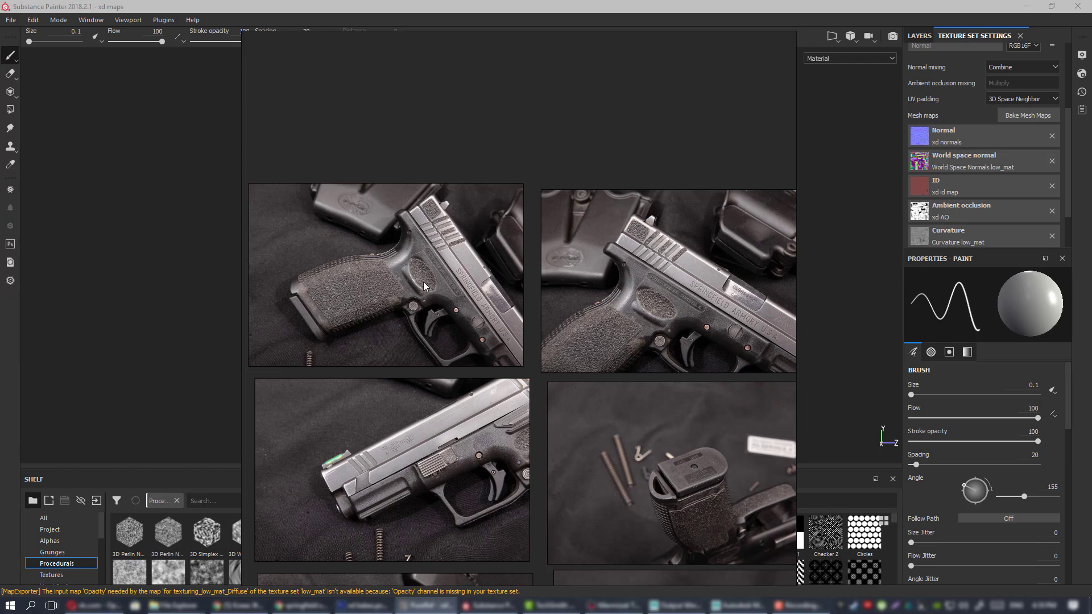
scroll(423, 282, down, 3)
middle_drag(597, 299, 445, 300)
scroll(621, 285, up, 2)
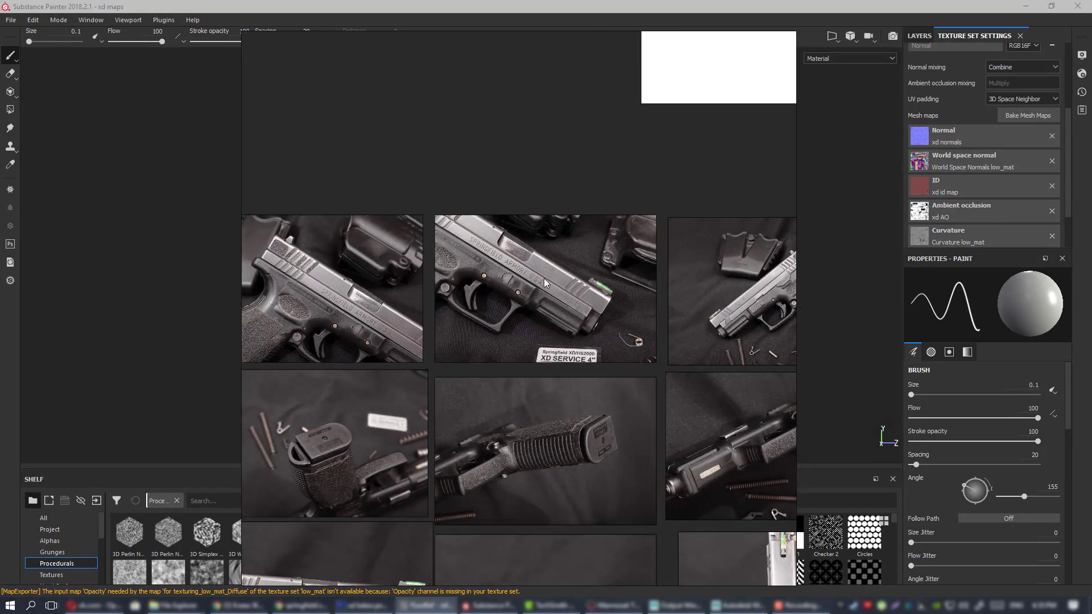
- Study the grip stippling, rear slide serrations and Springfield Armory engraving in the close-up of the silver-slide XD
scroll(543, 278, up, 5)
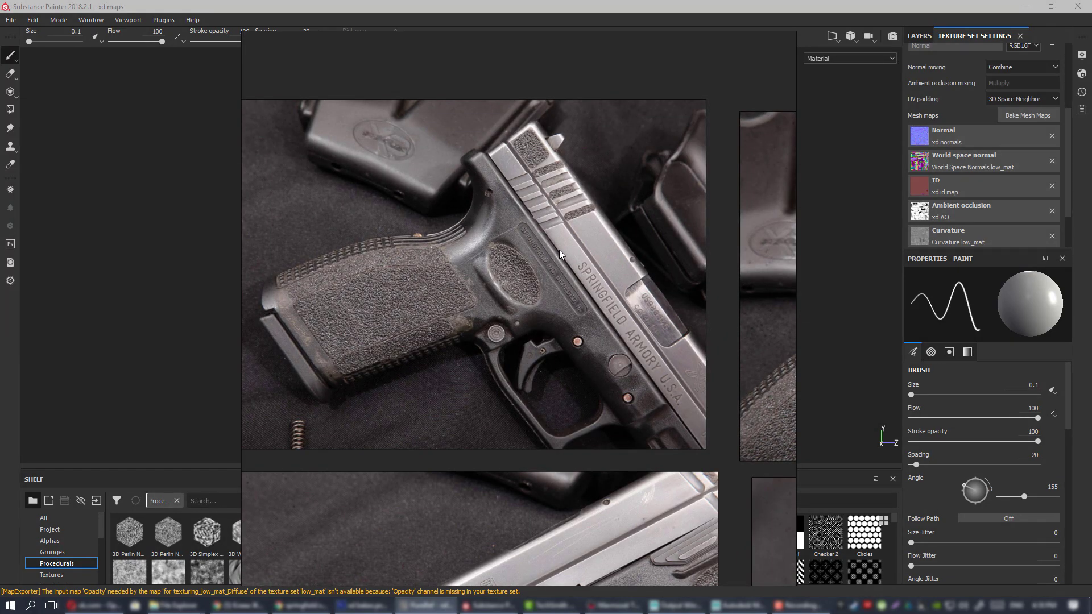
scroll(560, 254, up, 2)
scroll(566, 254, down, 1)
middle_drag(581, 254, 643, 256)
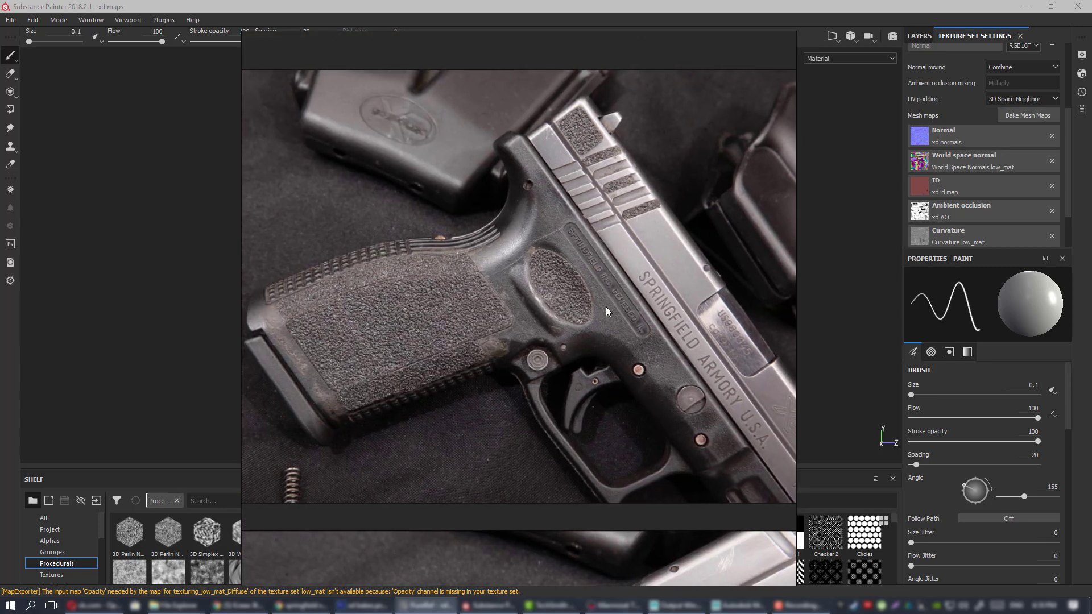
middle_drag(620, 311, 635, 345)
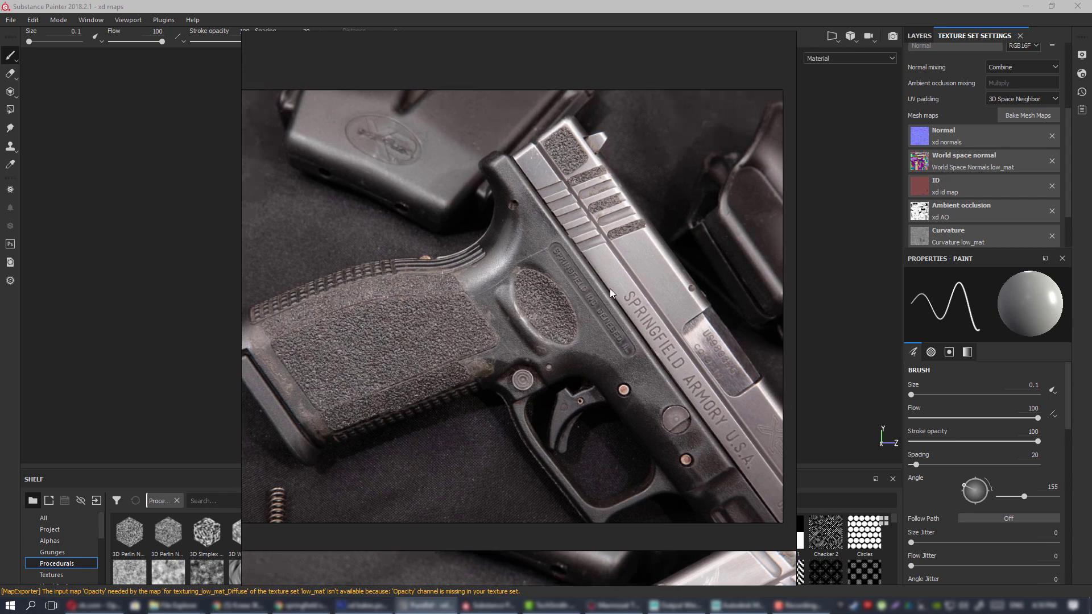
middle_drag(571, 309, 626, 291)
scroll(627, 292, down, 3)
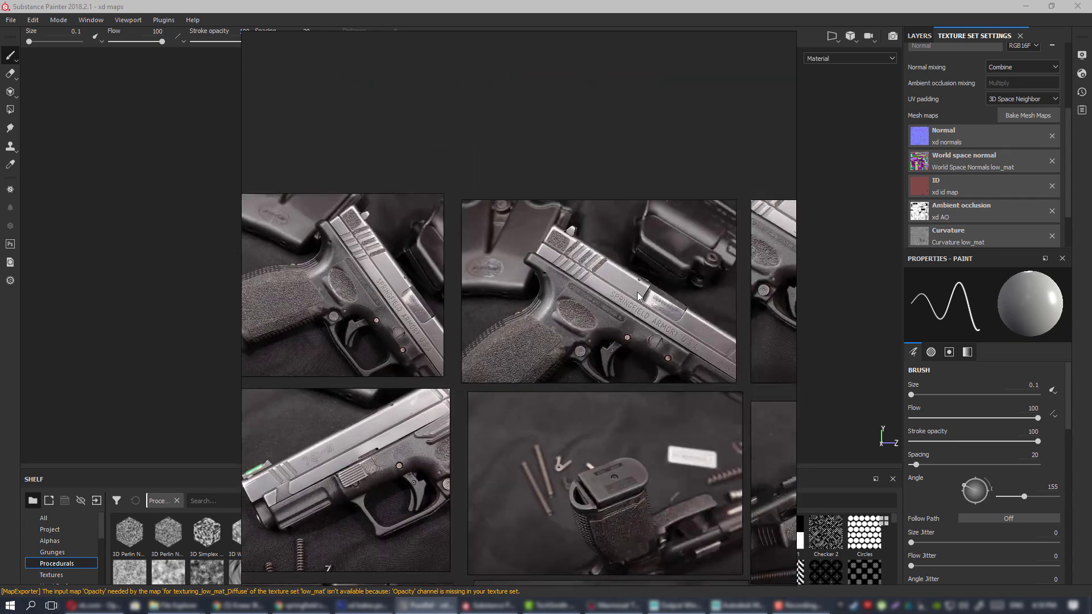
- Examine the front slide, ejection port, green front sight and accessory rail in the XD Service 4" photo
scroll(636, 292, up, 1)
middle_drag(669, 246, 536, 263)
scroll(451, 261, up, 4)
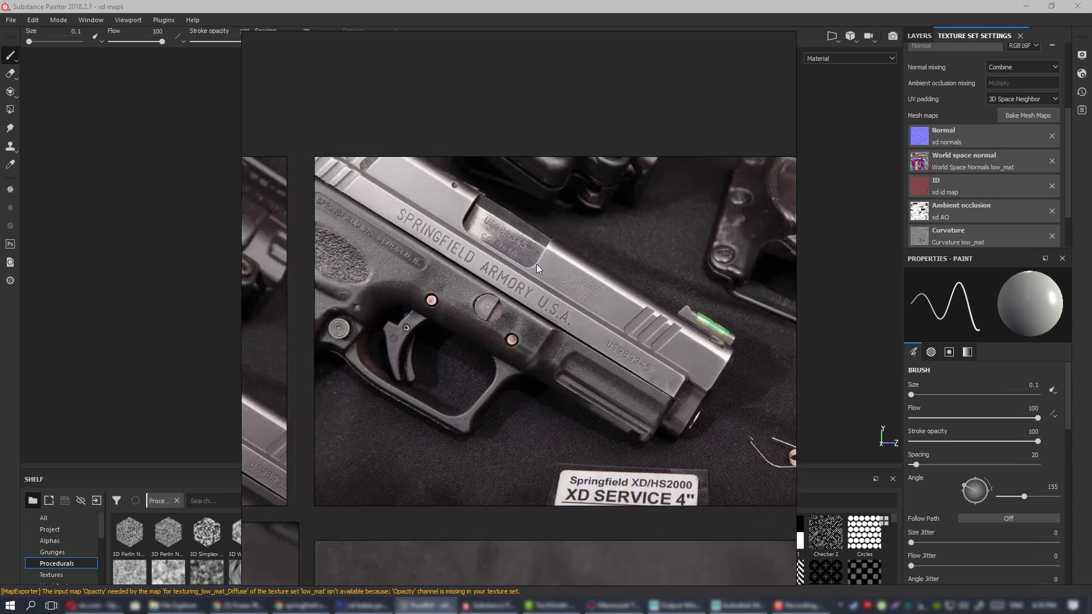
scroll(541, 267, up, 1)
scroll(586, 282, down, 3)
middle_drag(742, 282, 595, 279)
middle_drag(788, 279, 605, 279)
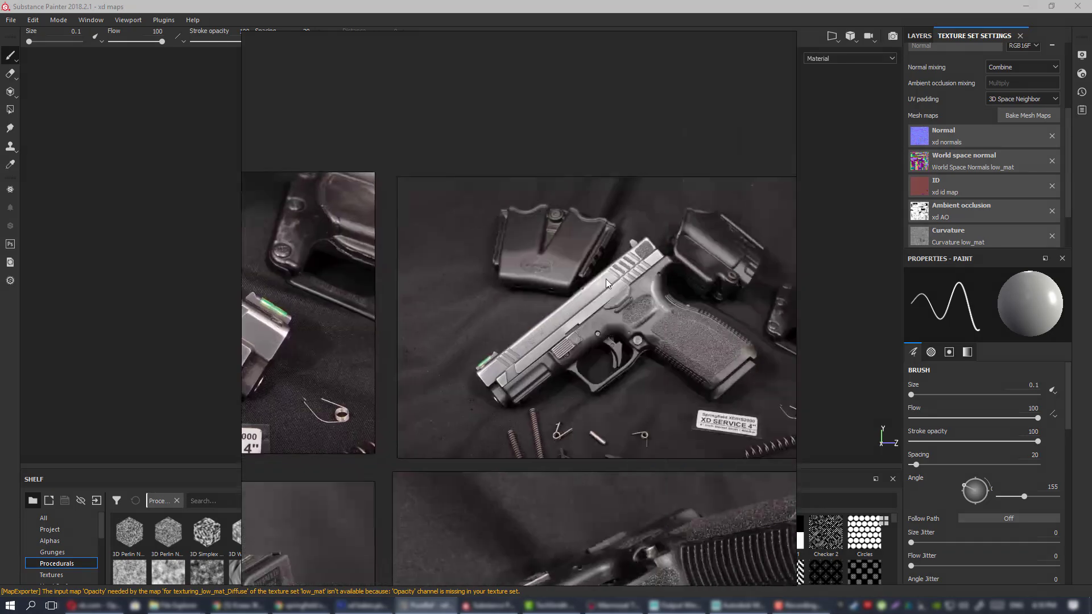
- Inspect the opposite side of the silver-slide XD, focusing on the grip texture, takedown lever and rear slide
scroll(540, 291, up, 3)
middle_drag(741, 285, 572, 282)
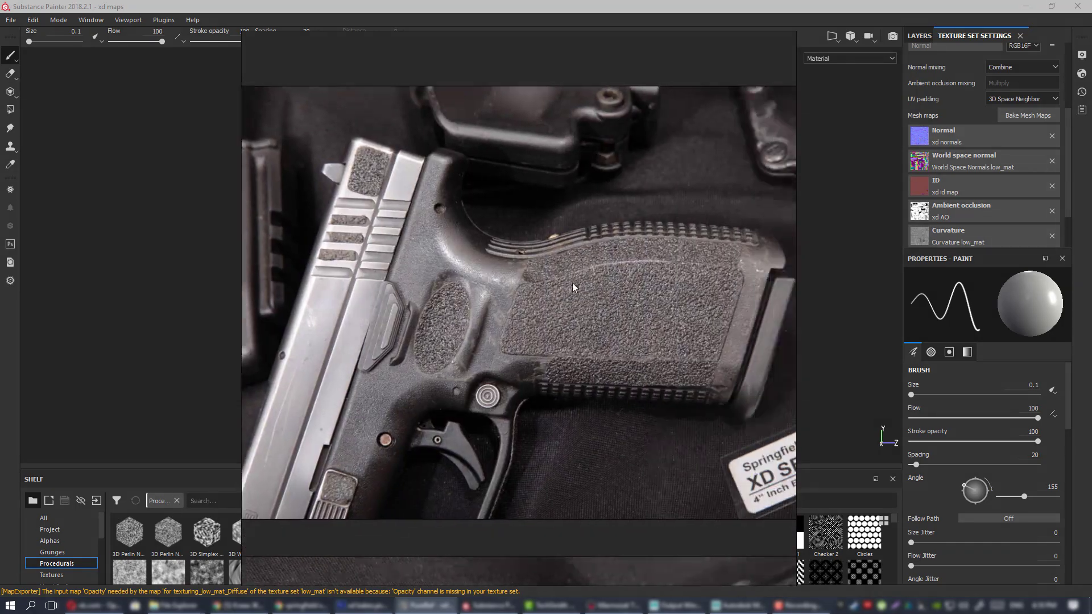
middle_drag(685, 297, 491, 272)
middle_drag(756, 296, 409, 259)
middle_drag(707, 247, 480, 301)
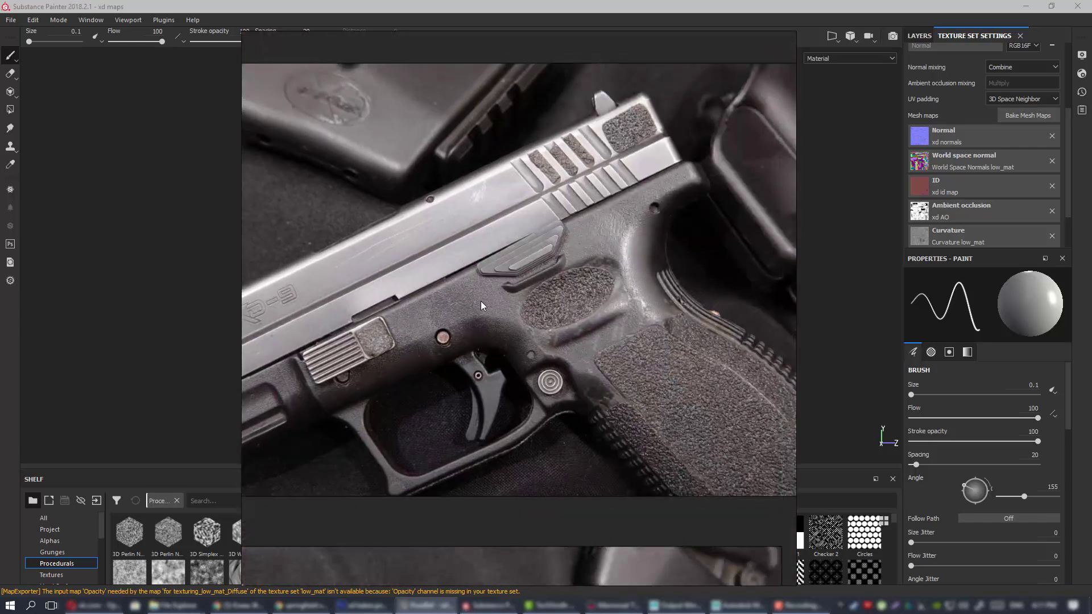
- Review the XD underside, muzzle, slide-top and loose-parts photos in the lower rows of the group
scroll(480, 302, down, 3)
middle_drag(497, 256, 504, 126)
scroll(514, 268, down, 2)
middle_drag(302, 380, 677, 226)
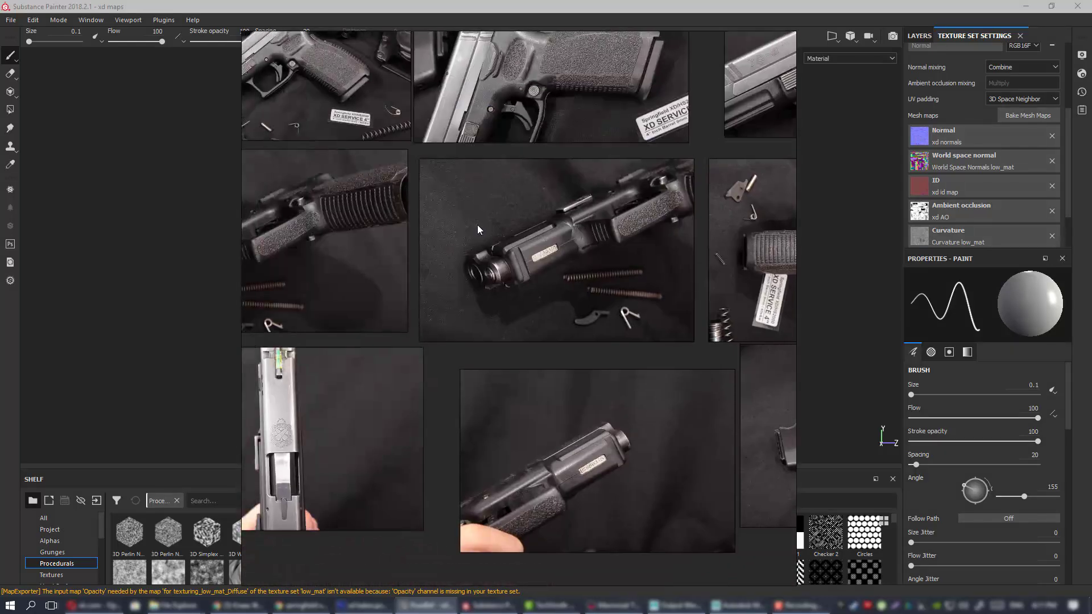
middle_drag(304, 210, 563, 206)
middle_drag(256, 240, 500, 205)
middle_drag(393, 247, 438, 284)
scroll(585, 222, down, 4)
- Go to the black M&P pistol photos and examine the hand-held shot of the slide and frame
middle_drag(743, 239, 161, 231)
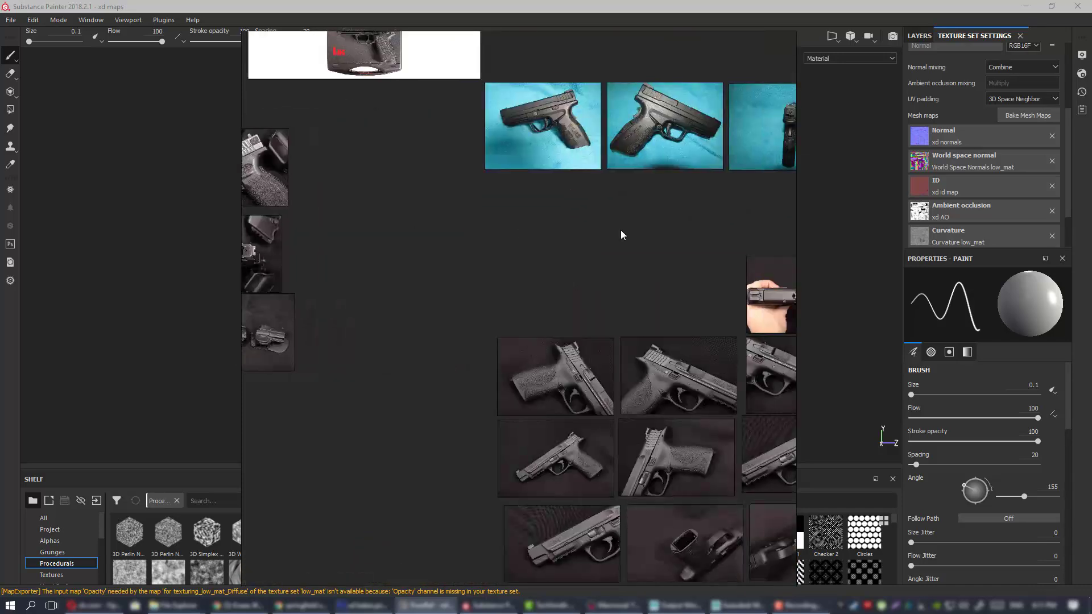
middle_drag(795, 360, 532, 277)
scroll(618, 251, up, 3)
middle_drag(619, 251, 445, 255)
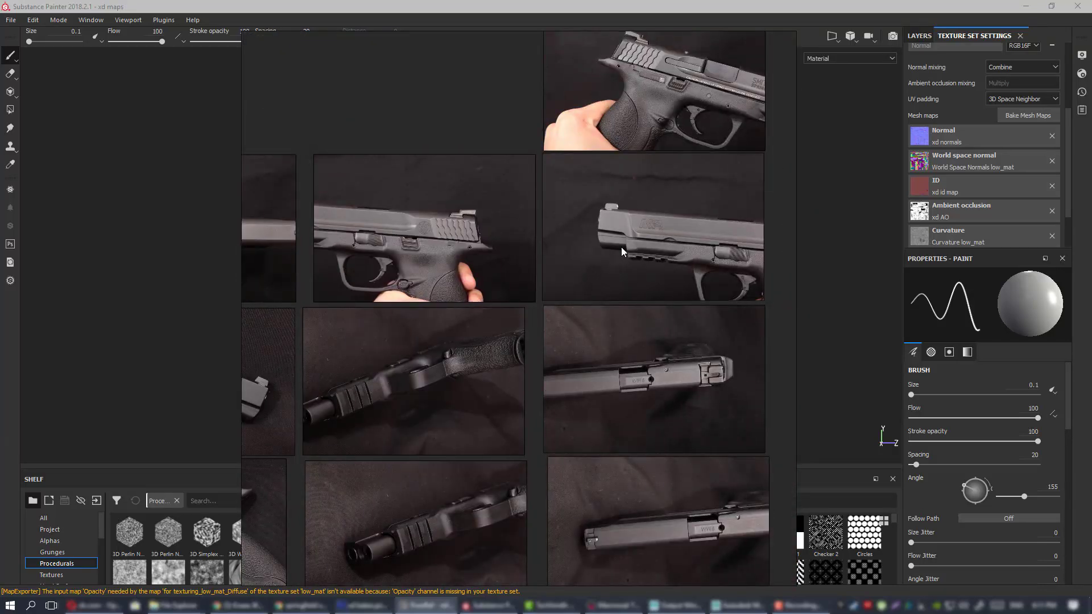
scroll(621, 246, up, 2)
scroll(634, 239, down, 2)
middle_drag(671, 120, 621, 240)
scroll(643, 175, up, 4)
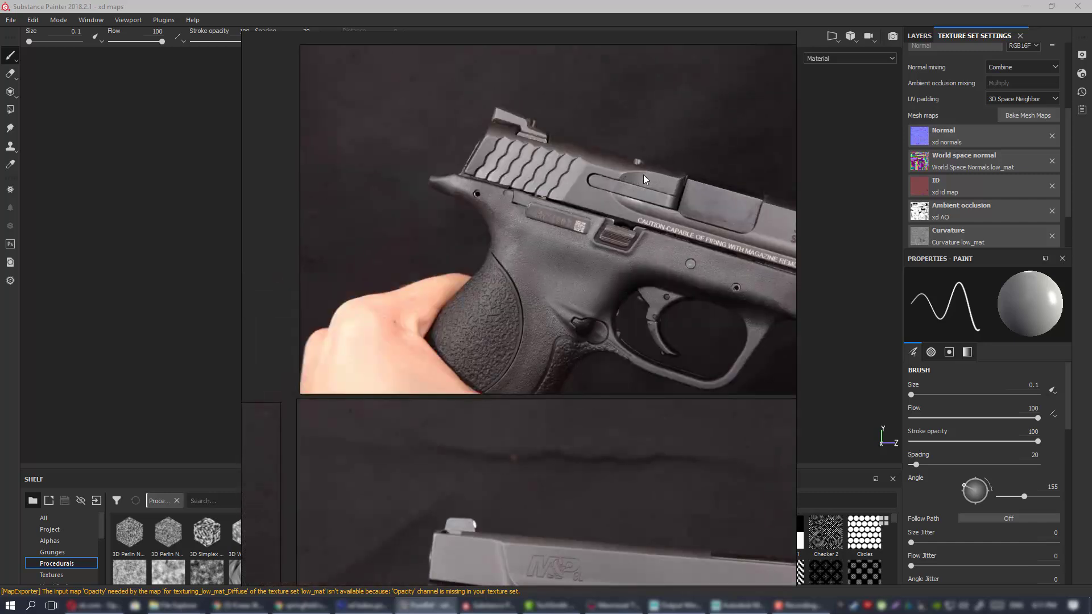
- Compare the side views of the black M&P pistol for slide finish and grip texture
scroll(643, 176, down, 3)
middle_drag(620, 352, 604, 278)
middle_drag(307, 300, 760, 138)
scroll(523, 271, up, 5)
scroll(571, 265, down, 6)
middle_drag(545, 199, 745, 186)
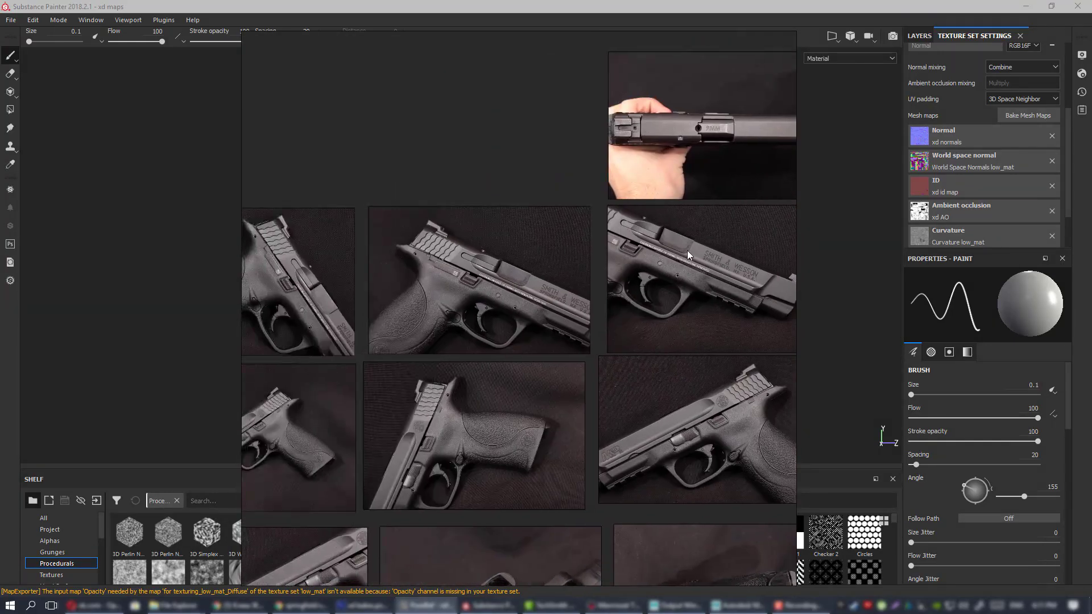
scroll(586, 271, down, 3)
scroll(587, 242, up, 4)
scroll(574, 239, down, 2)
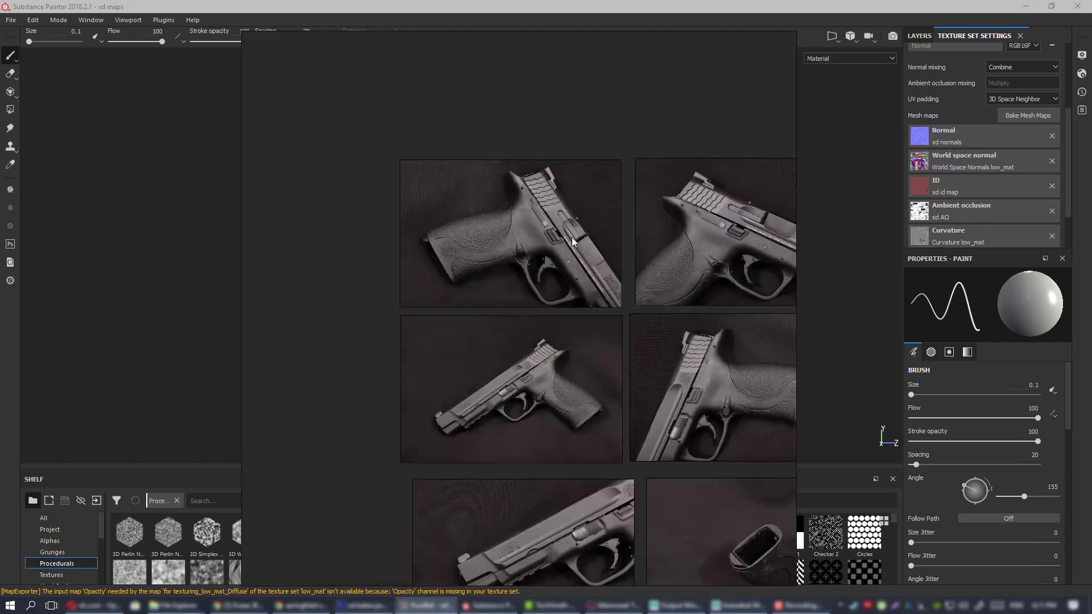
- Study the remaining M&P photos, including the magazine well, underside and grip shots in the bottom row
middle_drag(592, 336, 532, 239)
scroll(505, 284, up, 5)
scroll(505, 284, down, 4)
middle_drag(711, 268, 411, 229)
middle_drag(593, 355, 544, 347)
scroll(549, 319, down, 3)
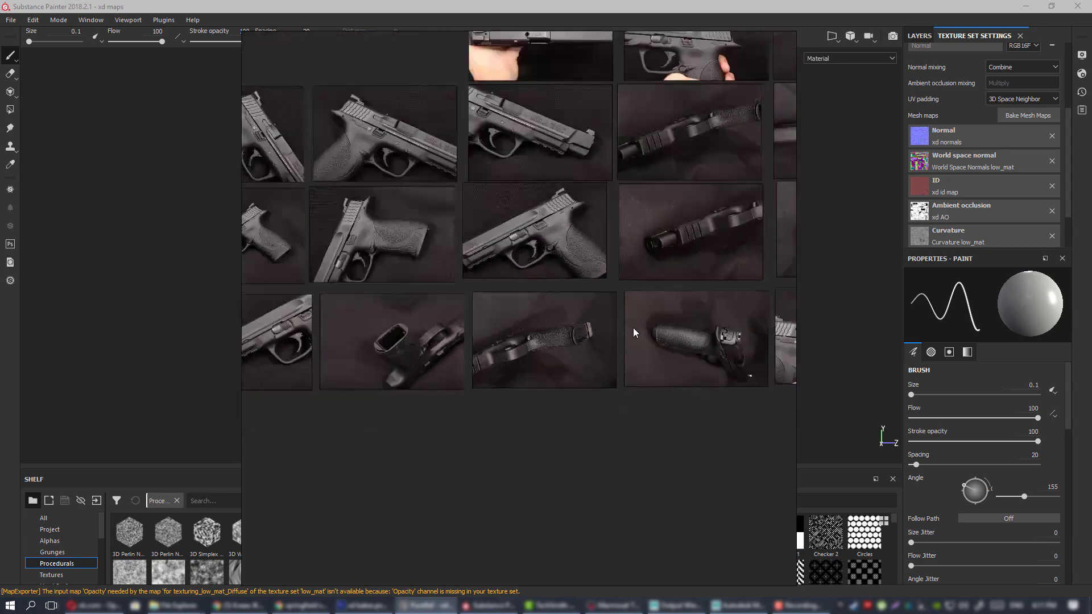
middle_drag(734, 338, 600, 317)
- Go to the hand-held pistol photos on the concrete background and compare the slide and frame surfaces in the upper row
scroll(462, 379, down, 5)
scroll(628, 284, up, 5)
scroll(467, 203, up, 3)
scroll(471, 203, down, 3)
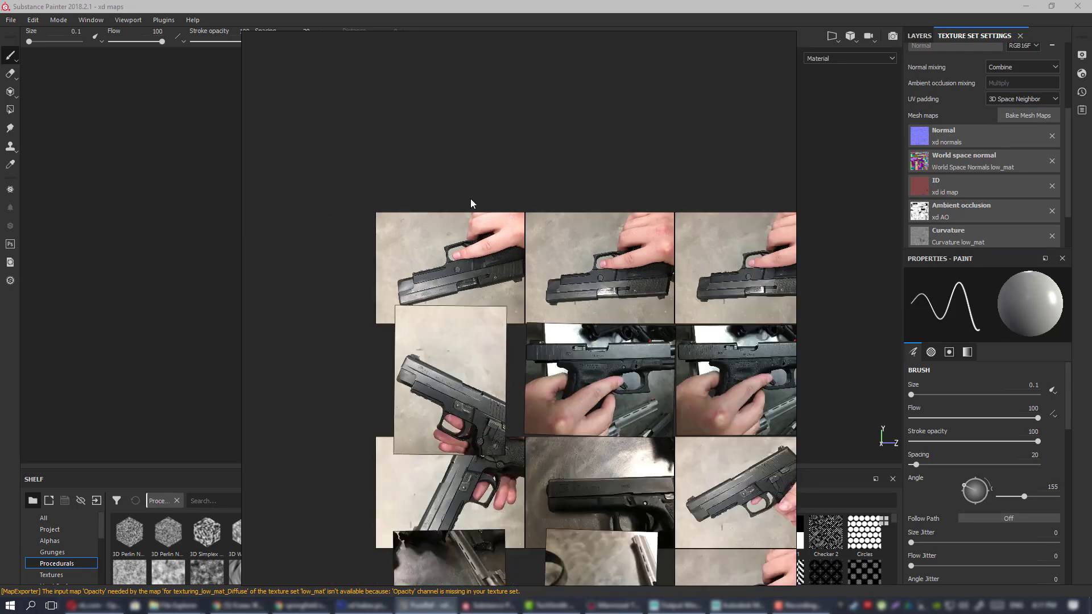
middle_drag(518, 220, 464, 236)
scroll(414, 263, up, 3)
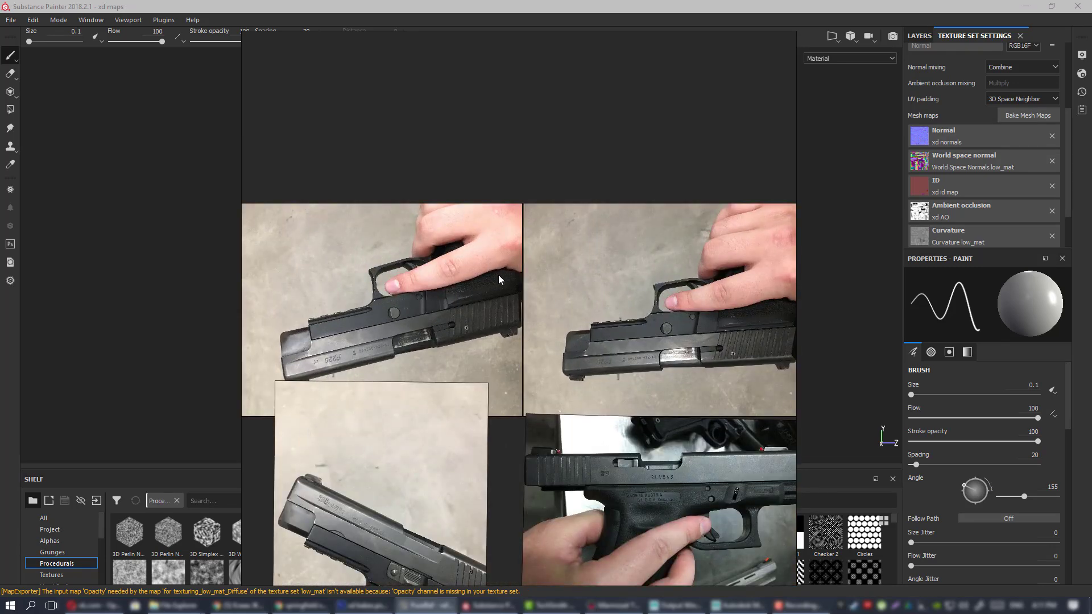
middle_drag(498, 274, 296, 238)
middle_drag(558, 316, 346, 316)
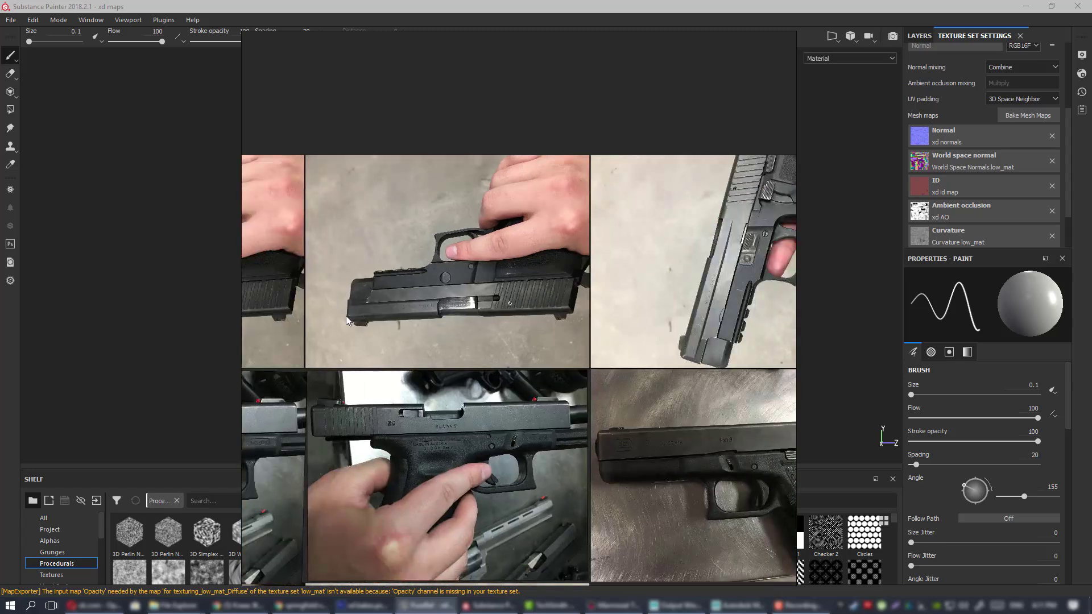
middle_drag(648, 308, 428, 173)
middle_drag(419, 289, 653, 291)
- Examine the Glock photo on the scratched metal table and the adjacent hand-held shots for slide finish and grip texture
scroll(671, 275, up, 5)
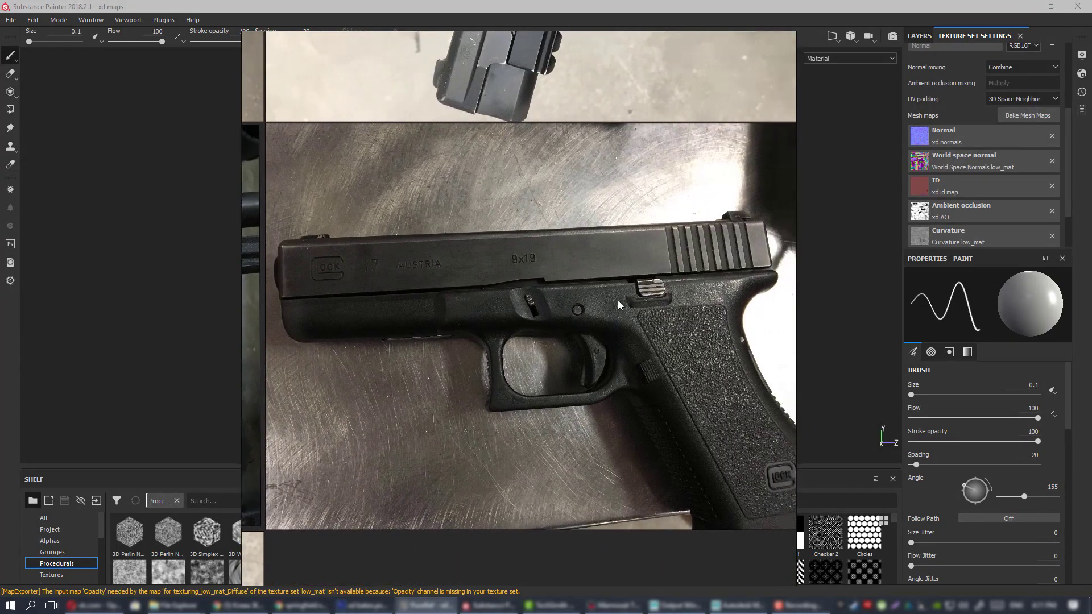
middle_drag(620, 329, 595, 330)
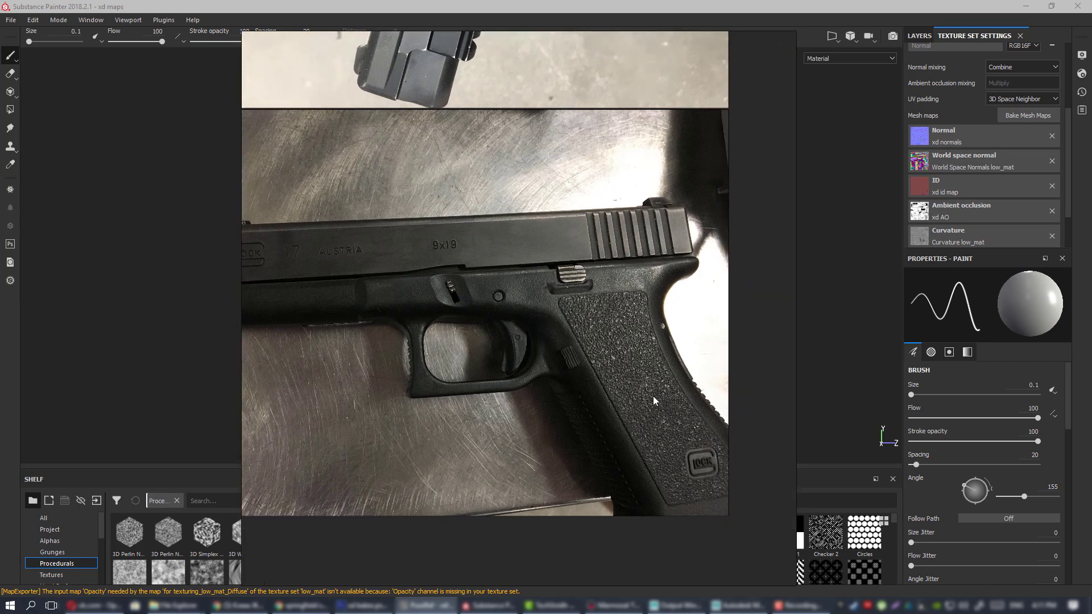
middle_drag(614, 392, 673, 386)
scroll(687, 337, down, 2)
middle_drag(660, 339, 747, 343)
middle_drag(419, 332, 775, 331)
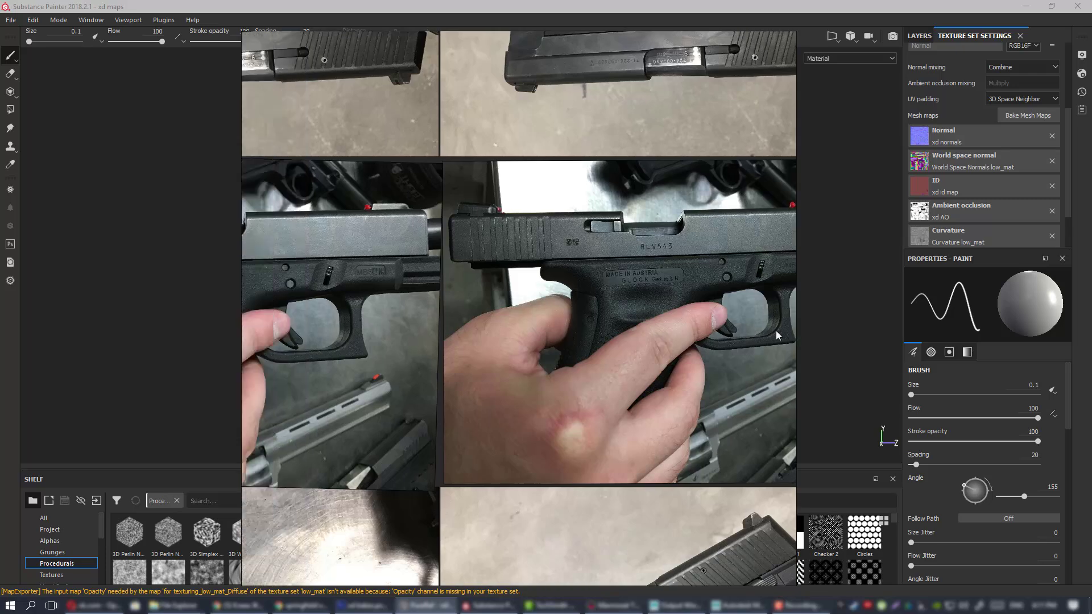
middle_drag(474, 323, 751, 320)
middle_drag(296, 381, 797, 272)
- Inspect the Glock 17 close-ups for slide engravings, edge wear and the polymer frame's surface
scroll(563, 317, down, 3)
middle_drag(637, 327, 369, 203)
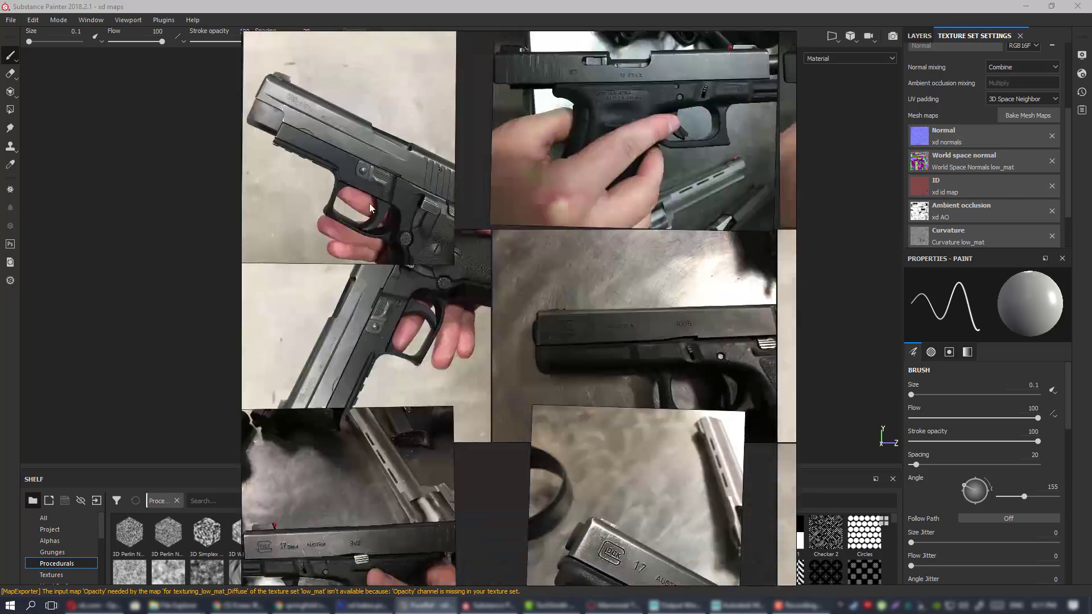
middle_drag(549, 355, 608, 219)
scroll(519, 164, up, 4)
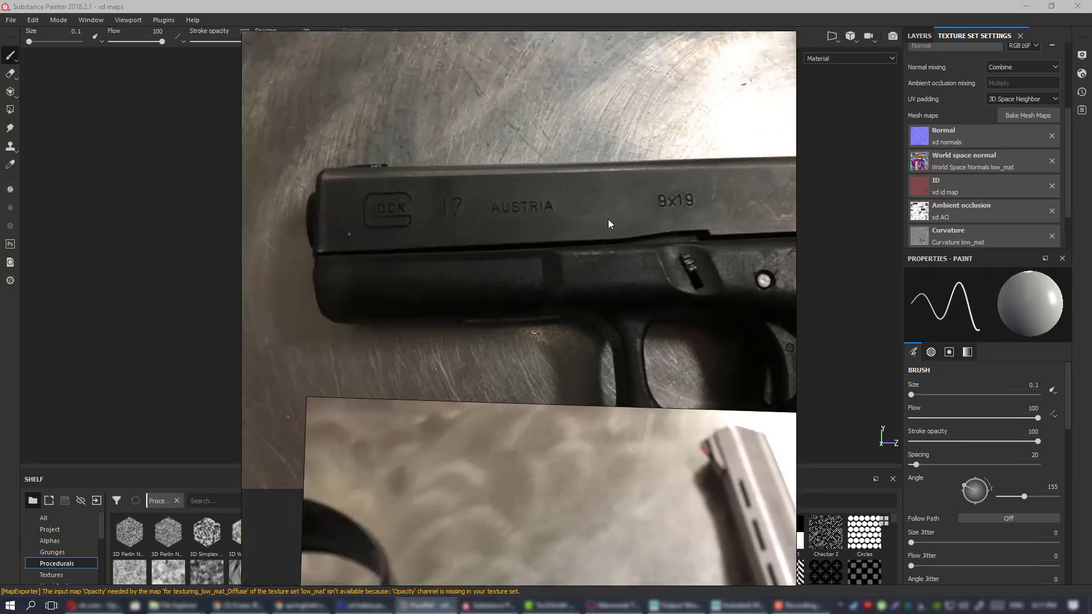
scroll(608, 219, down, 6)
middle_drag(579, 362, 543, 223)
scroll(544, 223, up, 4)
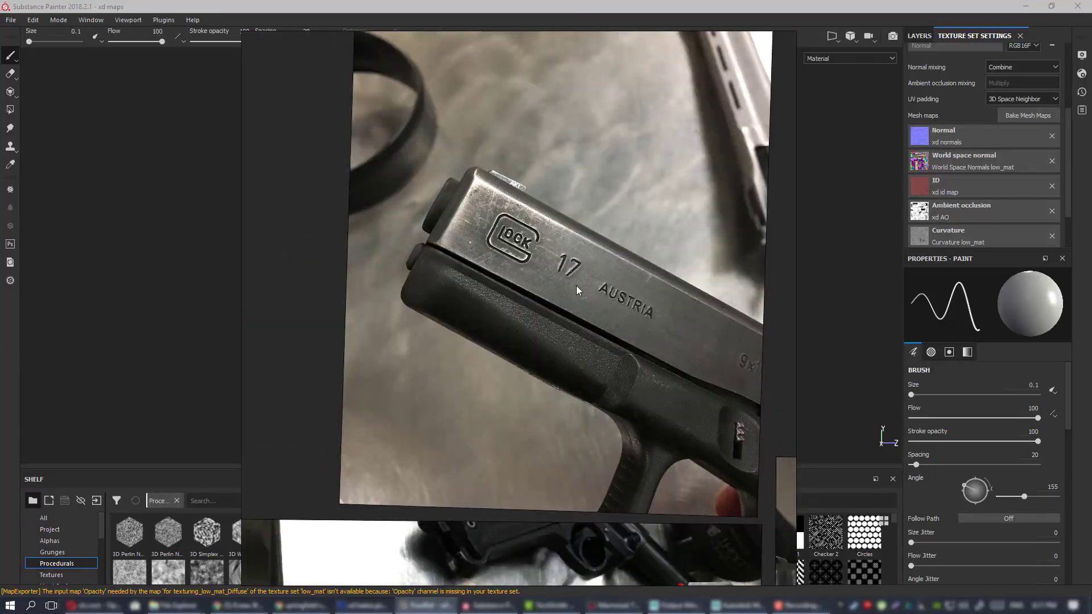
scroll(576, 285, down, 4)
- Survey the whole reference board, comparing the layout of the pistol, ammunition, logo and case photo groups
middle_drag(601, 291, 349, 291)
scroll(498, 287, down, 8)
middle_drag(541, 240, 497, 465)
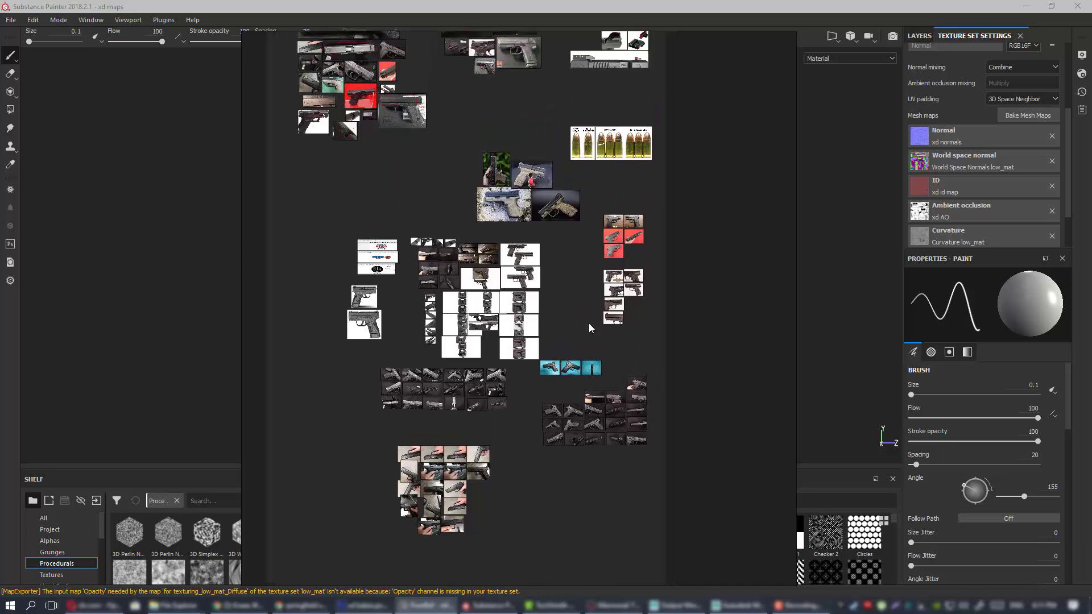
scroll(547, 241, up, 4)
middle_drag(601, 308, 664, 539)
middle_drag(639, 487, 733, 259)
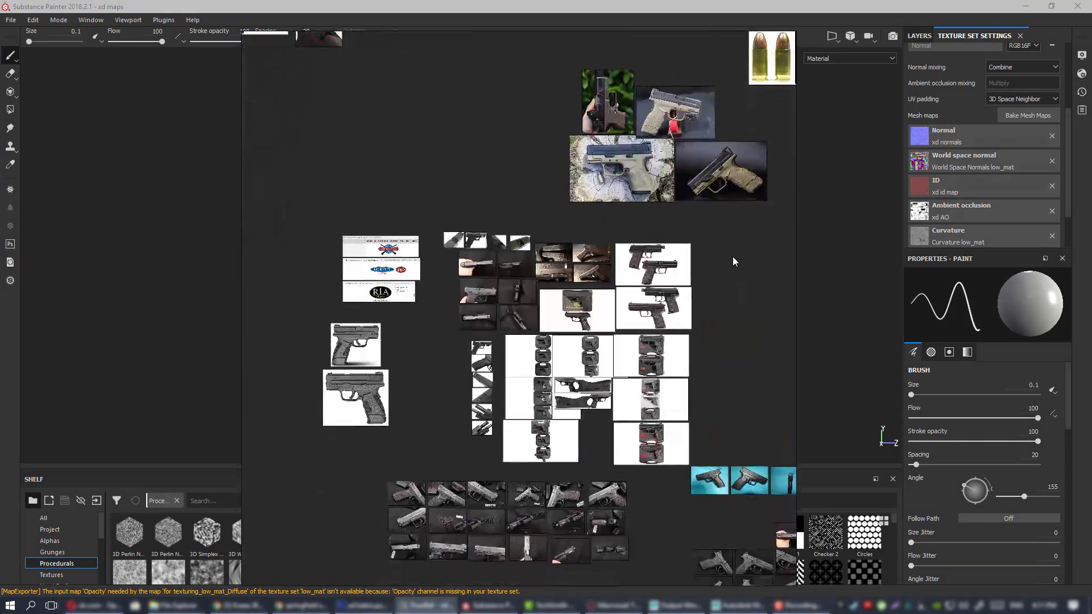
middle_drag(650, 307, 517, 113)
middle_drag(552, 160, 691, 265)
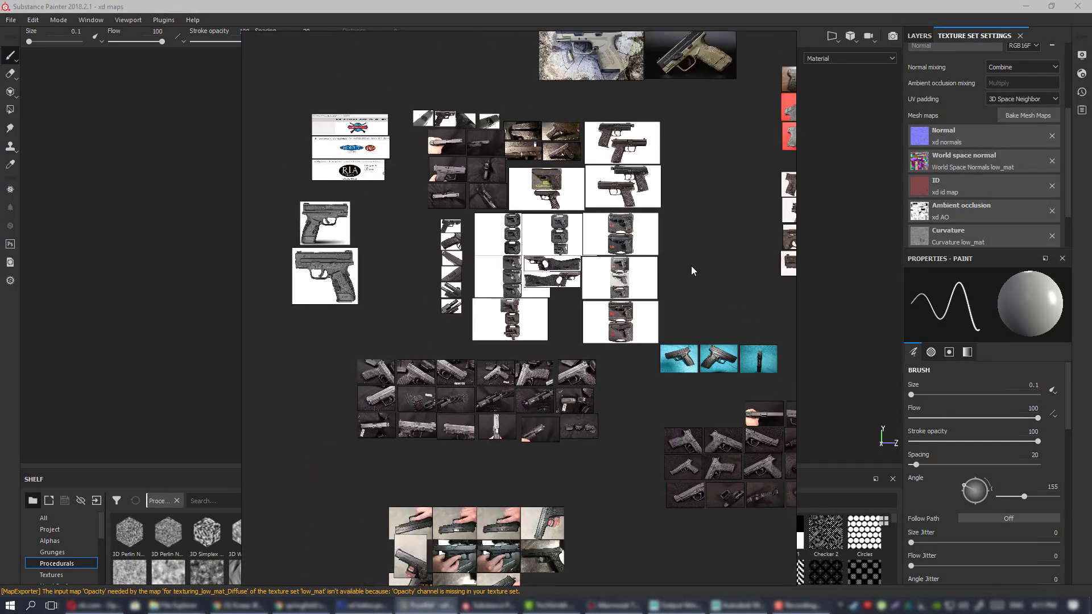
middle_drag(536, 76, 554, 247)
middle_drag(540, 191, 572, 332)
middle_drag(619, 421, 569, 83)
scroll(537, 386, up, 5)
scroll(564, 356, up, 5)
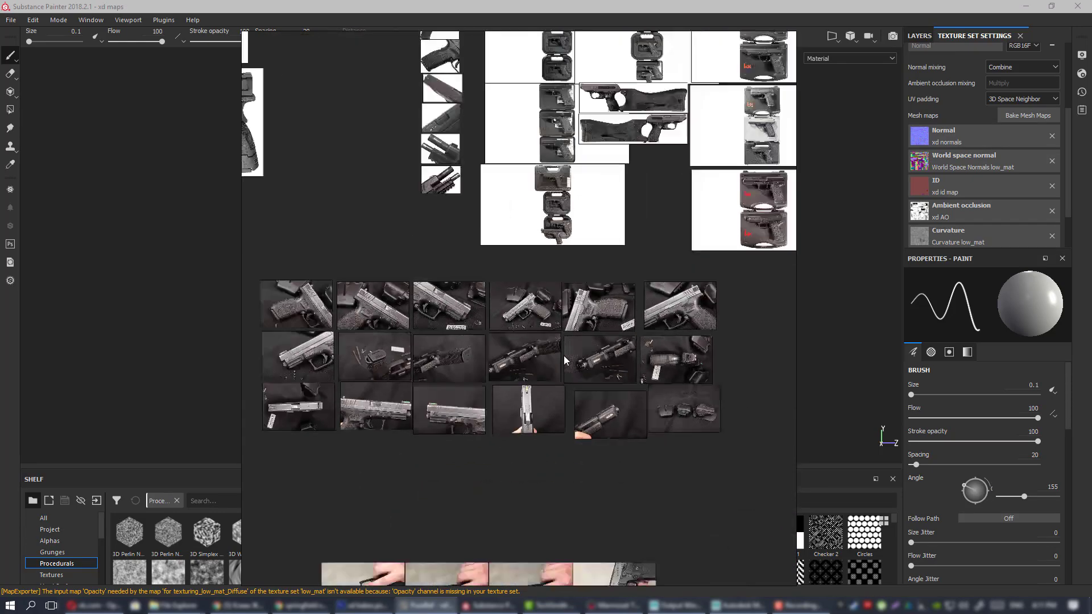
scroll(585, 394, down, 10)
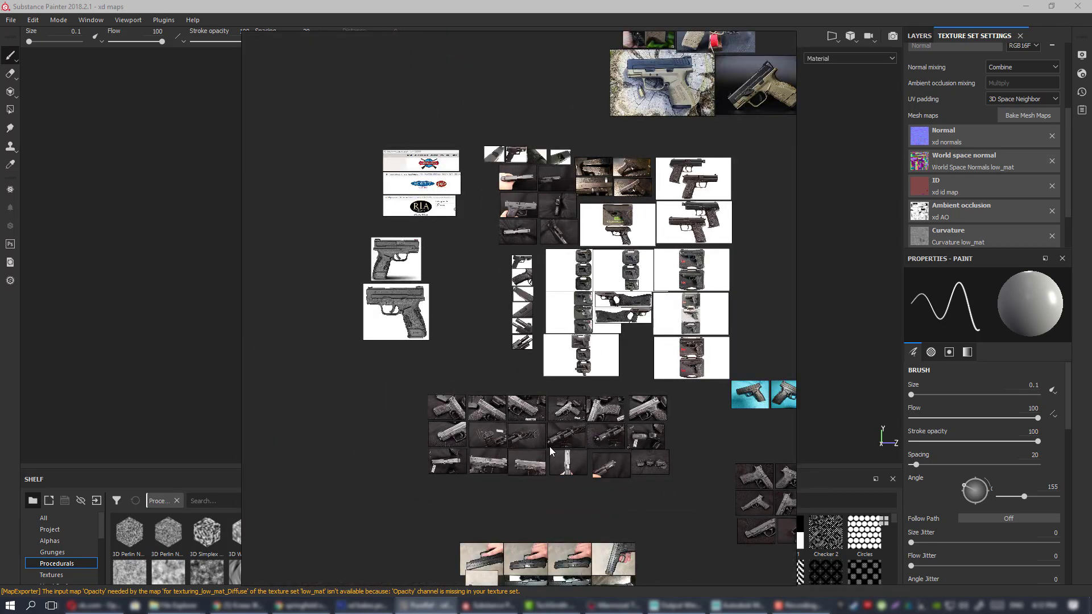
middle_drag(590, 451, 538, 339)
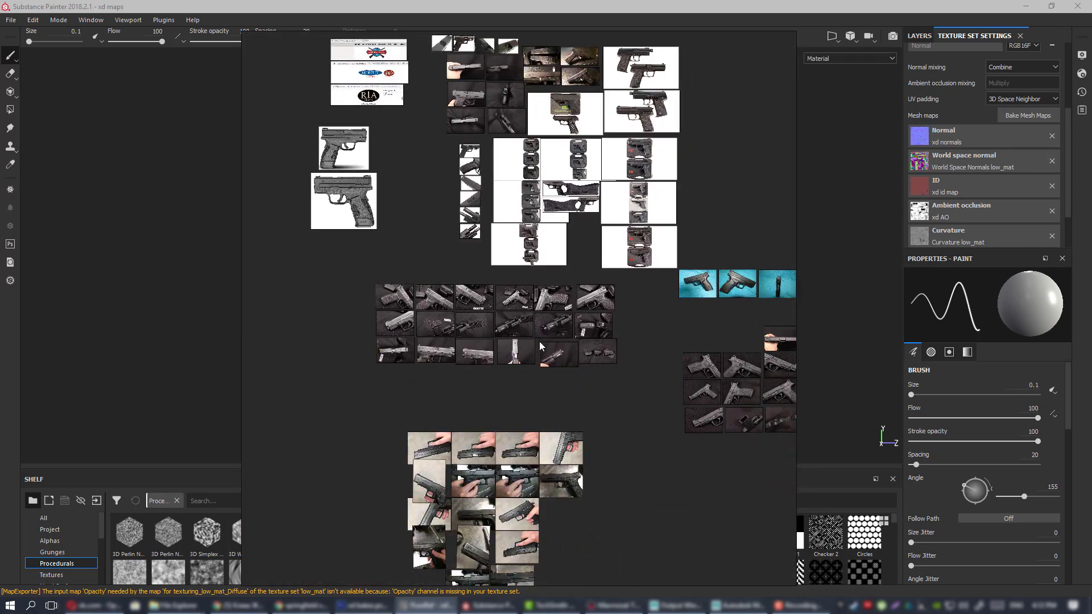
- Return to the dark-background XD service pistol photos and examine the muzzle, underside and loose-parts shots
scroll(539, 343, up, 5)
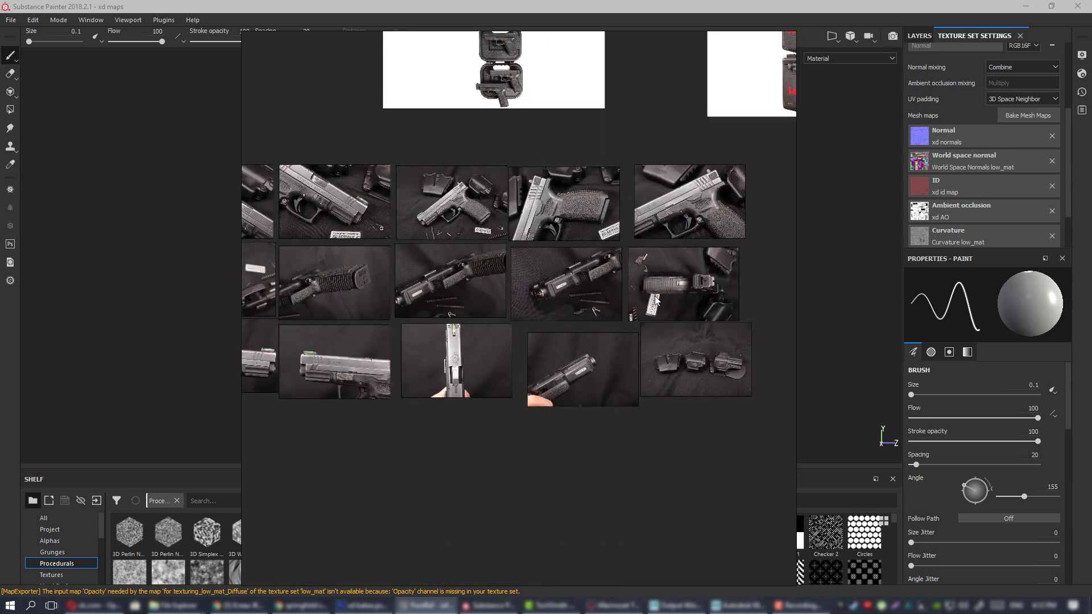
scroll(589, 279, up, 4)
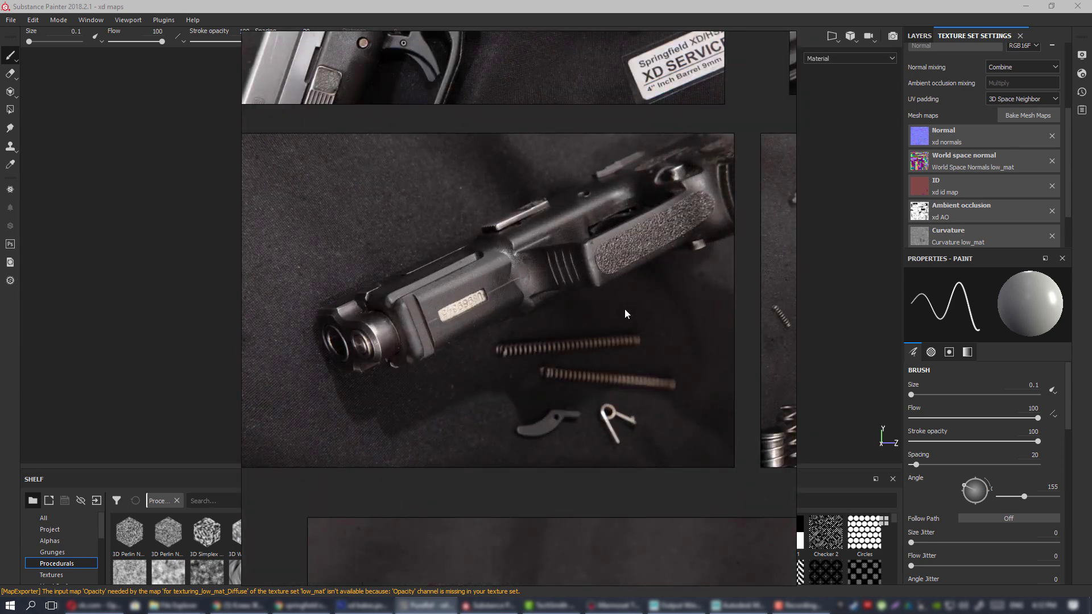
middle_drag(439, 274, 669, 276)
middle_drag(273, 273, 682, 277)
scroll(551, 277, down, 4)
scroll(556, 292, down, 2)
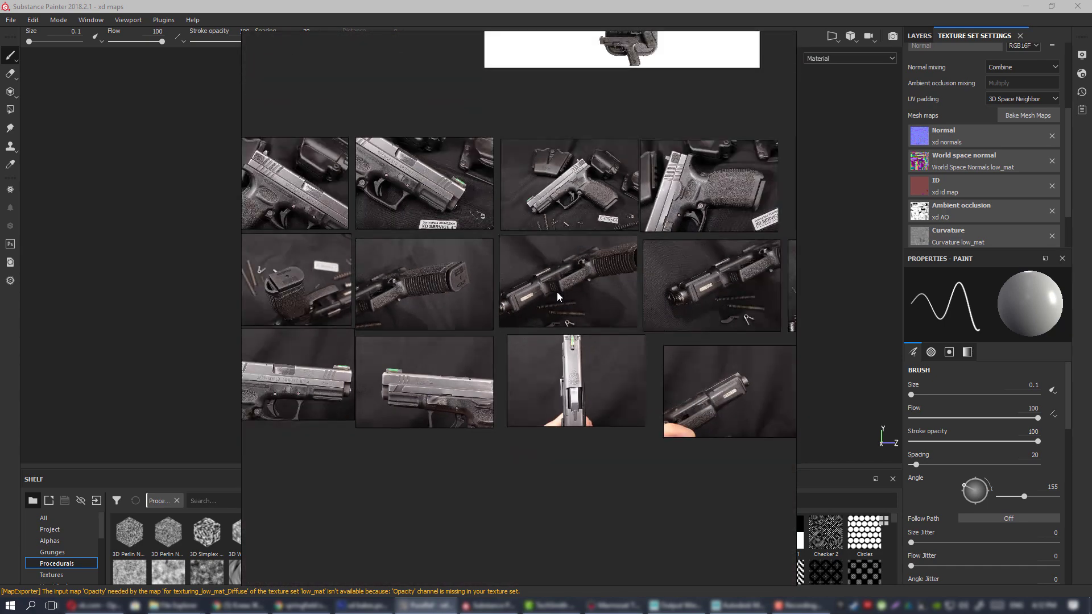
- Go to the collection of pistol photos annotated with red outlines, beginning with the large Glock 17 slide shots
middle_drag(521, 265, 544, 428)
middle_drag(387, 224, 514, 396)
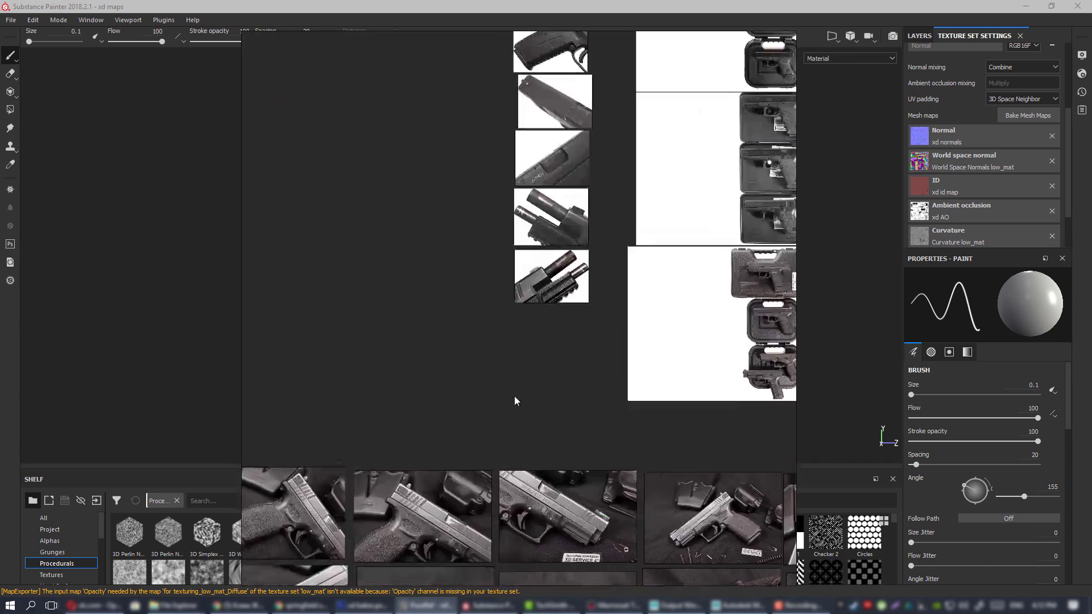
scroll(514, 355, down, 3)
middle_drag(376, 80, 546, 568)
scroll(546, 242, down, 4)
middle_drag(585, 221, 588, 432)
mouse_move(722, 271)
middle_down()
mouse_move(578, 299)
mouse_move(486, 298)
mouse_move(718, 251)
middle_up()
scroll(605, 148, up, 5)
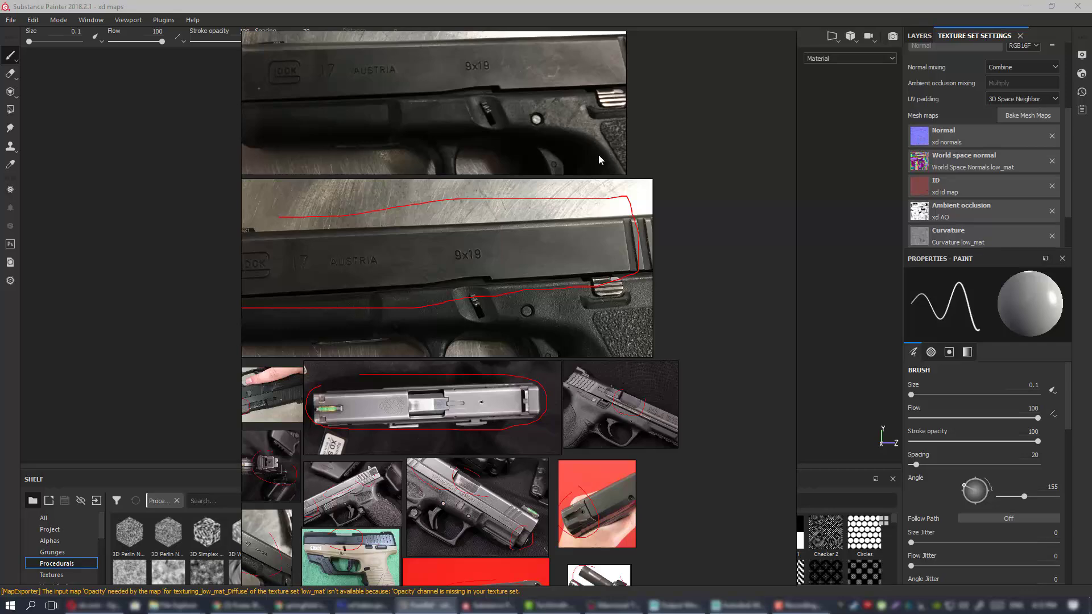
- Look over the smaller red-marked photos below the Glock shots, including the slide-top, muzzle and frame views
middle_drag(598, 155, 585, 96)
scroll(683, 248, down, 3)
scroll(609, 201, up, 3)
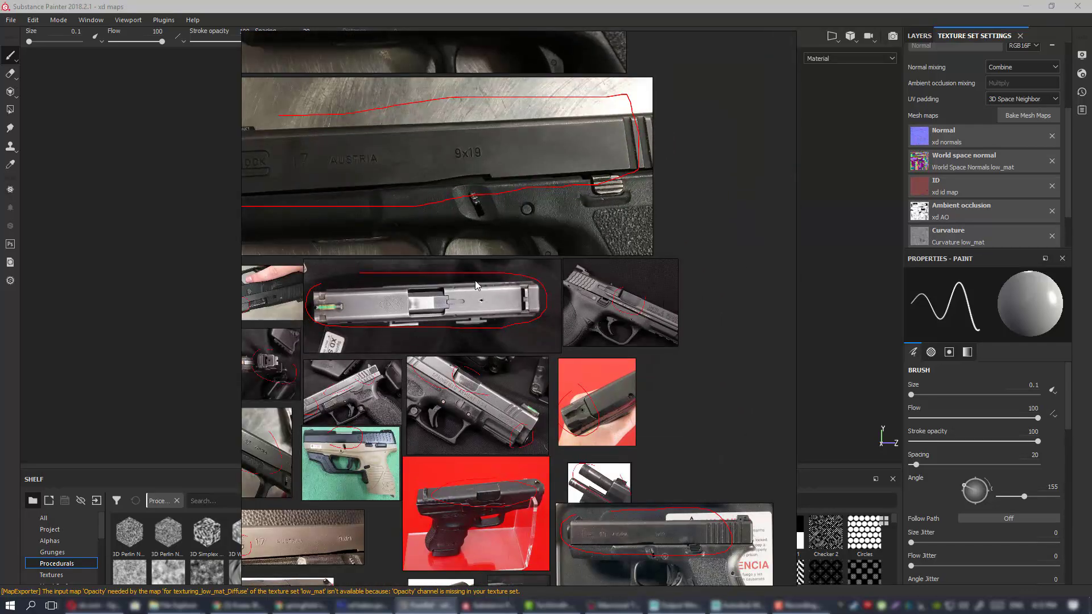
middle_drag(307, 288, 463, 256)
scroll(461, 257, up, 3)
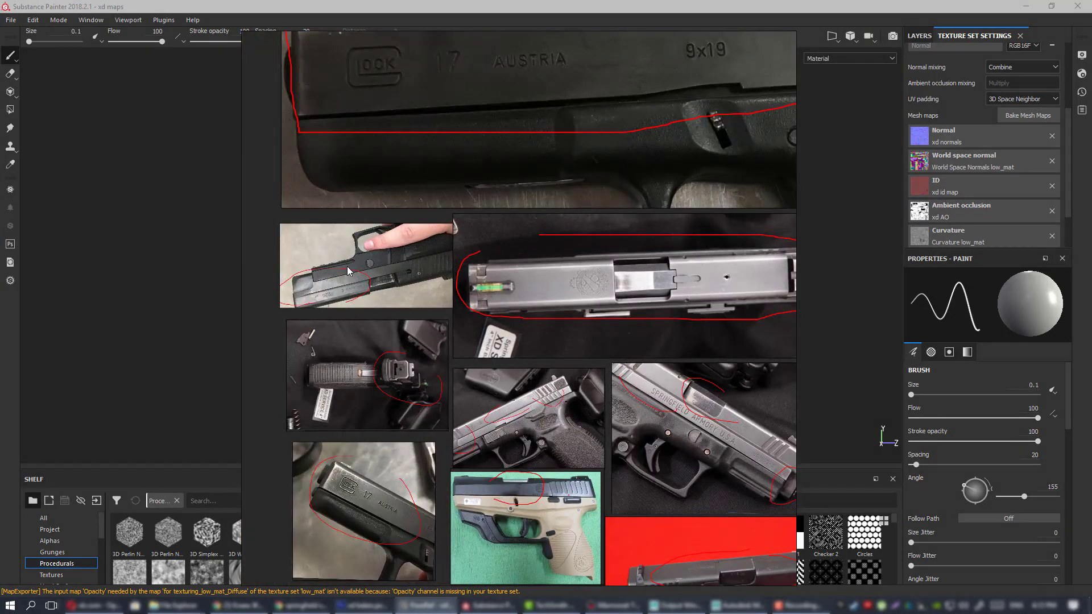
scroll(398, 274, down, 3)
middle_drag(499, 169, 478, 332)
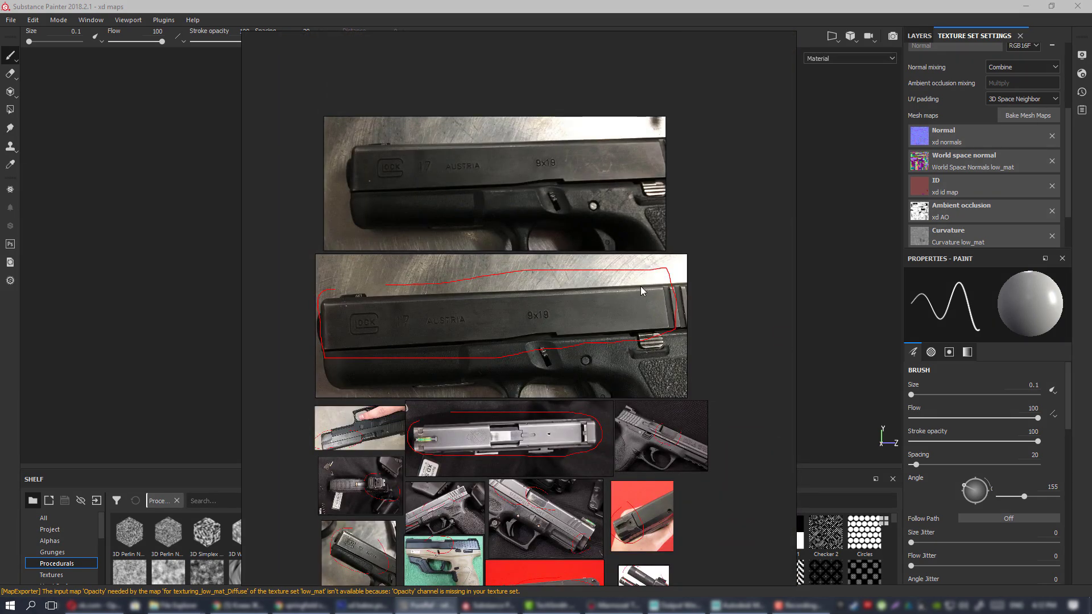
- Study the red-outlined Glock 17 slide photo for surface finish and the contrast between slide and frame
middle_drag(568, 308, 594, 291)
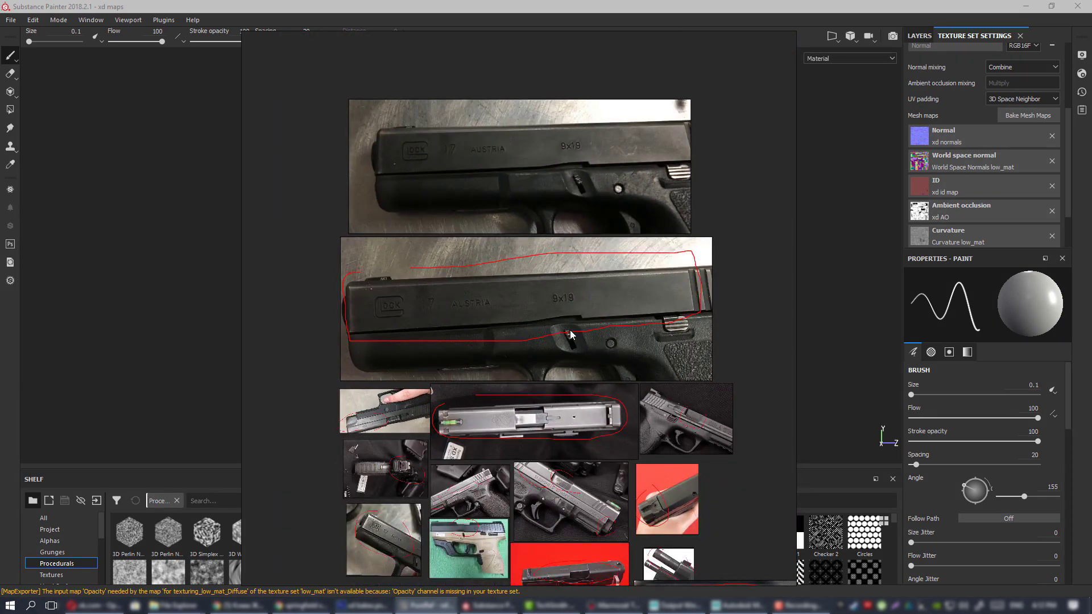
middle_drag(570, 330, 516, 247)
scroll(494, 247, down, 2)
scroll(505, 238, up, 4)
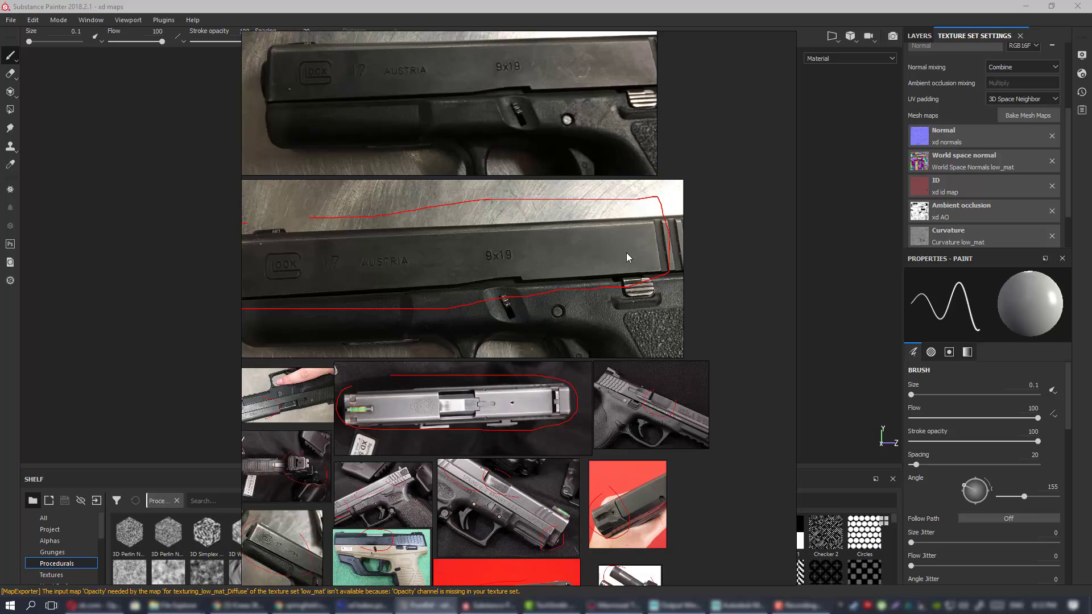
middle_drag(527, 287, 603, 286)
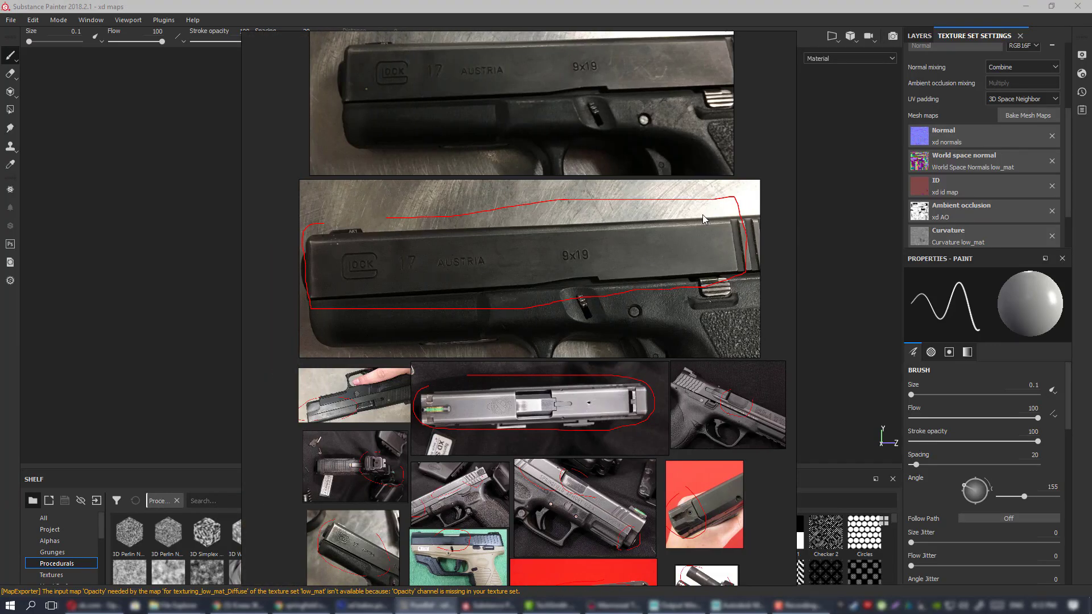
middle_drag(608, 256, 592, 257)
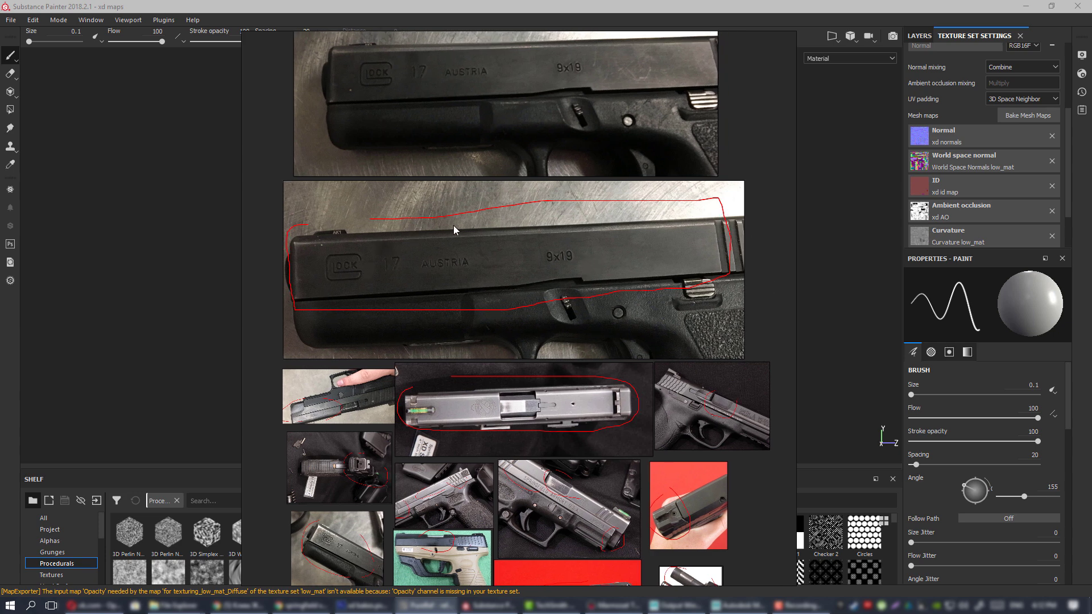
middle_drag(530, 280, 503, 268)
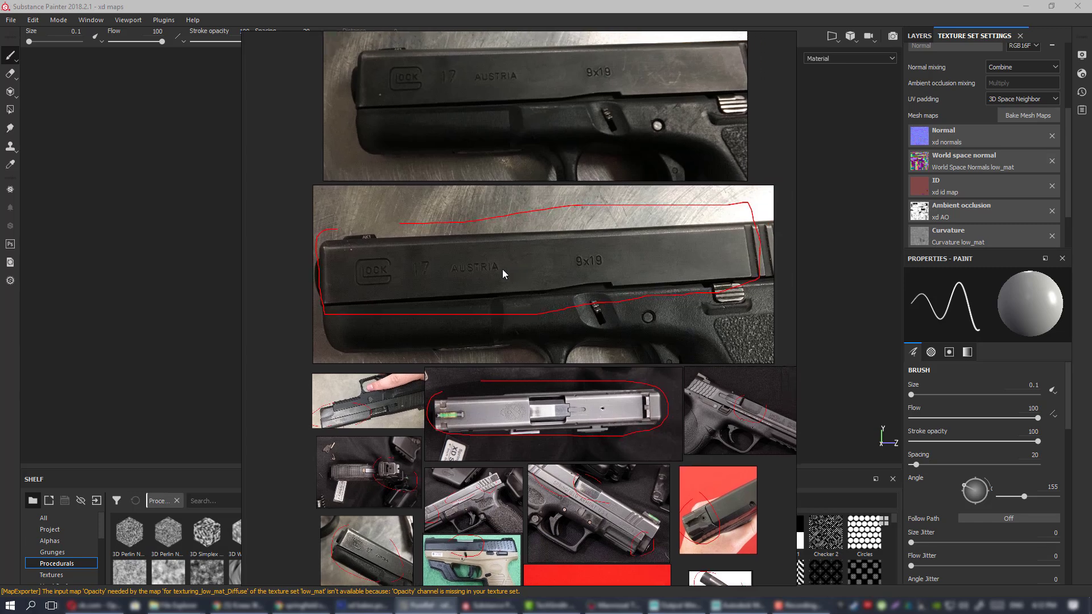
middle_drag(611, 322, 537, 350)
middle_drag(544, 303, 592, 274)
scroll(592, 274, down, 2)
scroll(591, 267, up, 1)
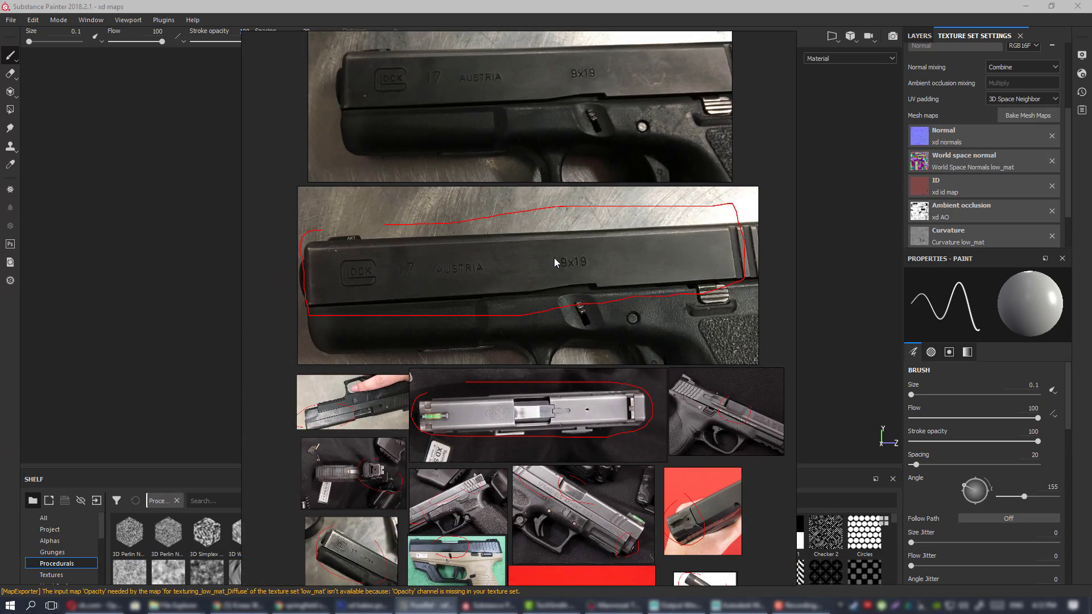
- Inspect the front half of the outlined Glock slide up close, covering its edges and engraved markings
scroll(517, 211, up, 2)
scroll(650, 340, up, 1)
middle_drag(377, 281, 422, 267)
scroll(408, 247, up, 2)
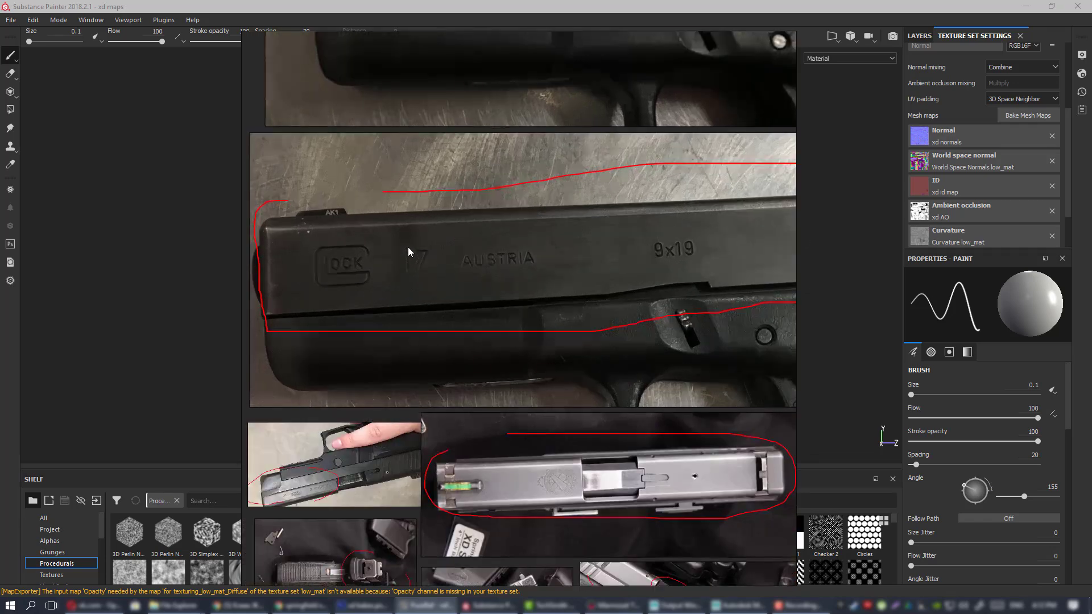
middle_drag(463, 238, 344, 252)
middle_drag(574, 258, 690, 256)
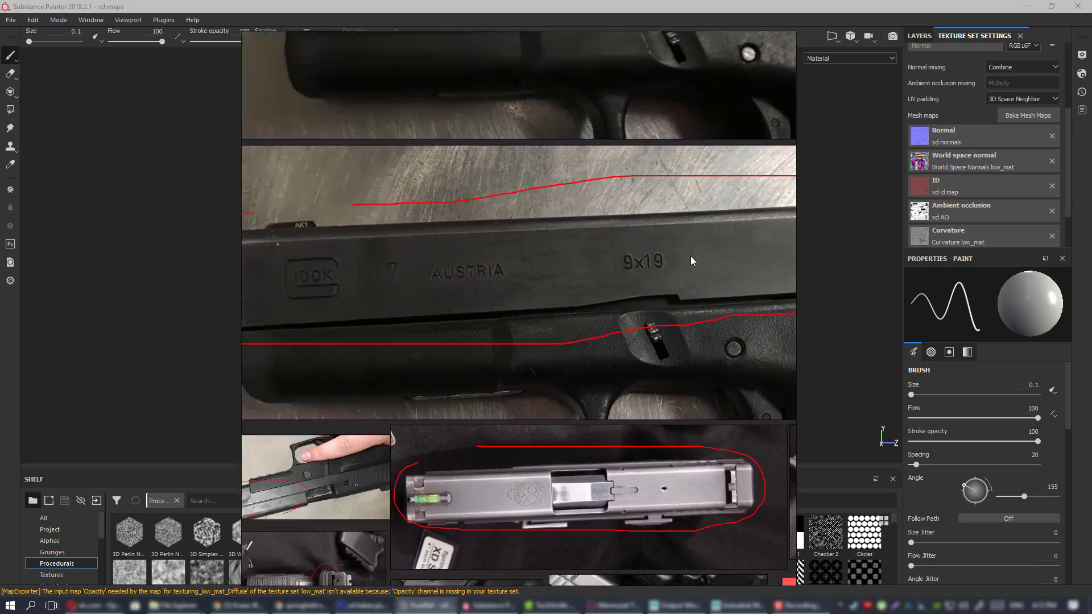
scroll(656, 267, down, 2)
- Examine the red-circled XD slide-top photo, focusing on edge wear around the green front sight
middle_drag(644, 384, 566, 211)
scroll(492, 257, up, 2)
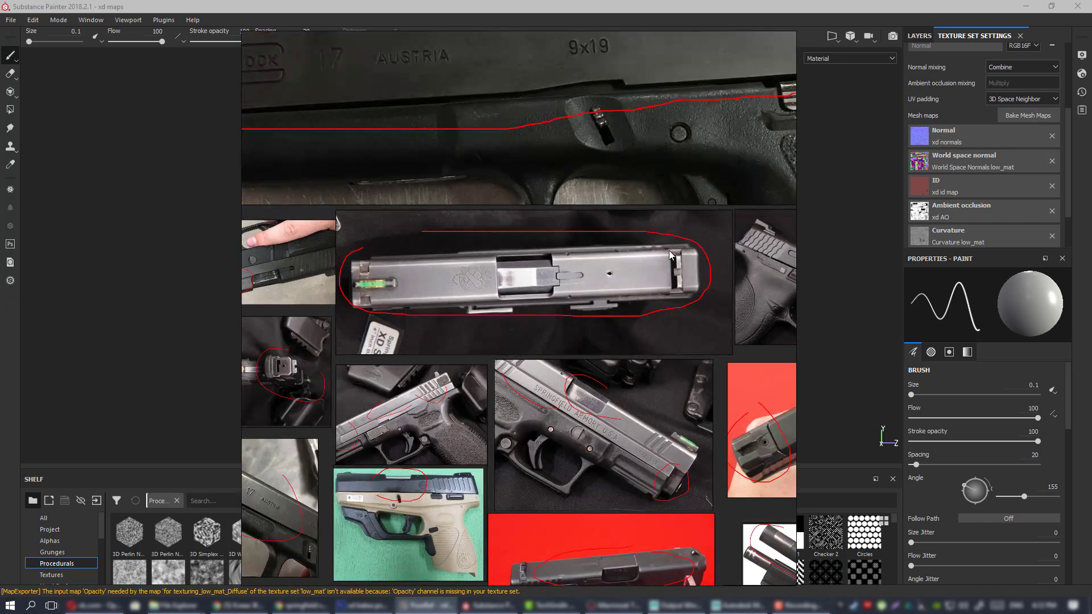
middle_drag(631, 266, 692, 258)
scroll(592, 252, up, 6)
scroll(585, 250, down, 2)
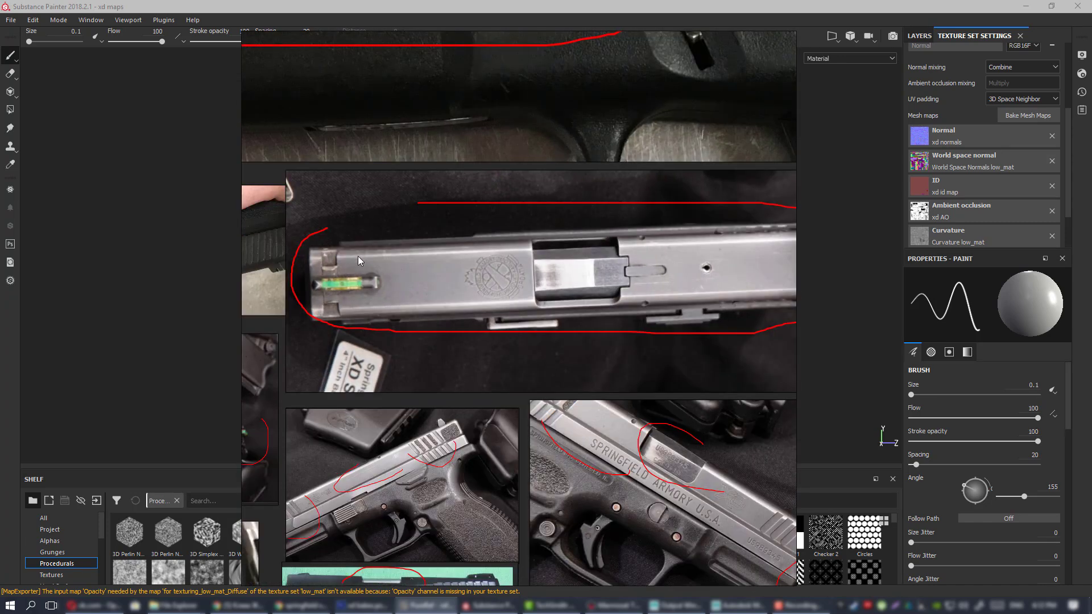
middle_drag(564, 245, 467, 261)
middle_drag(538, 330, 718, 317)
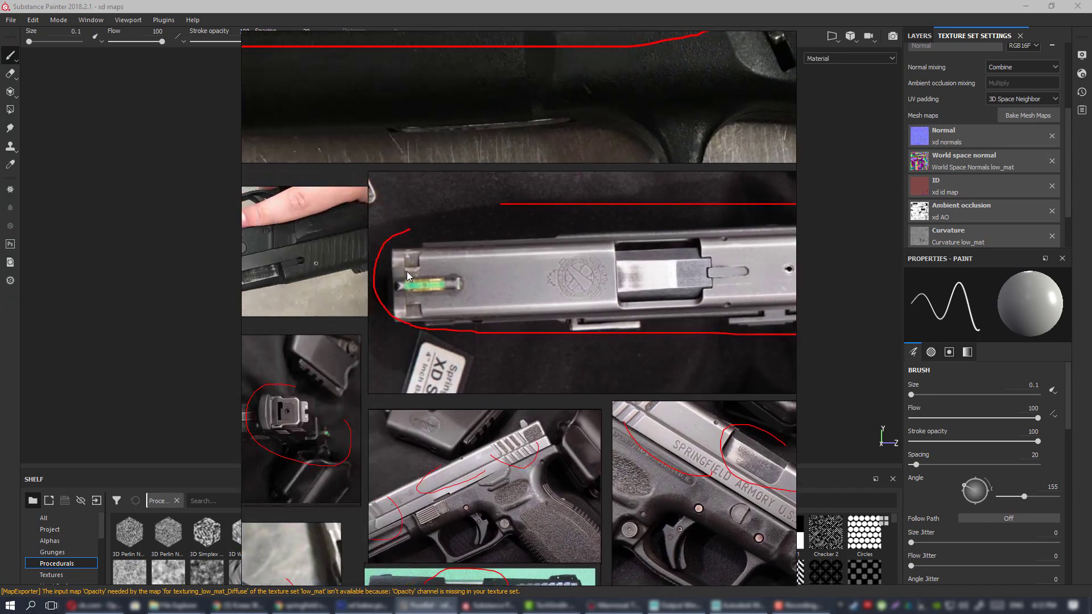
scroll(449, 284, up, 3)
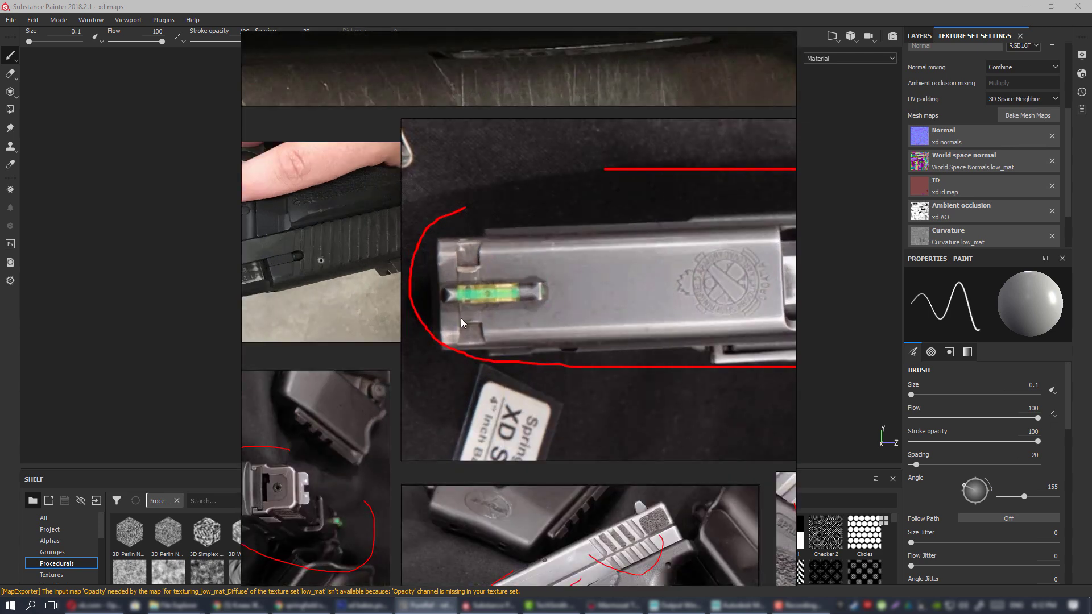
- Follow the red-outlined XD slide-top photo past the ejection port to the rear sight, studying its metal finish
middle_drag(611, 298, 387, 297)
middle_drag(701, 278, 568, 278)
middle_drag(674, 292, 558, 312)
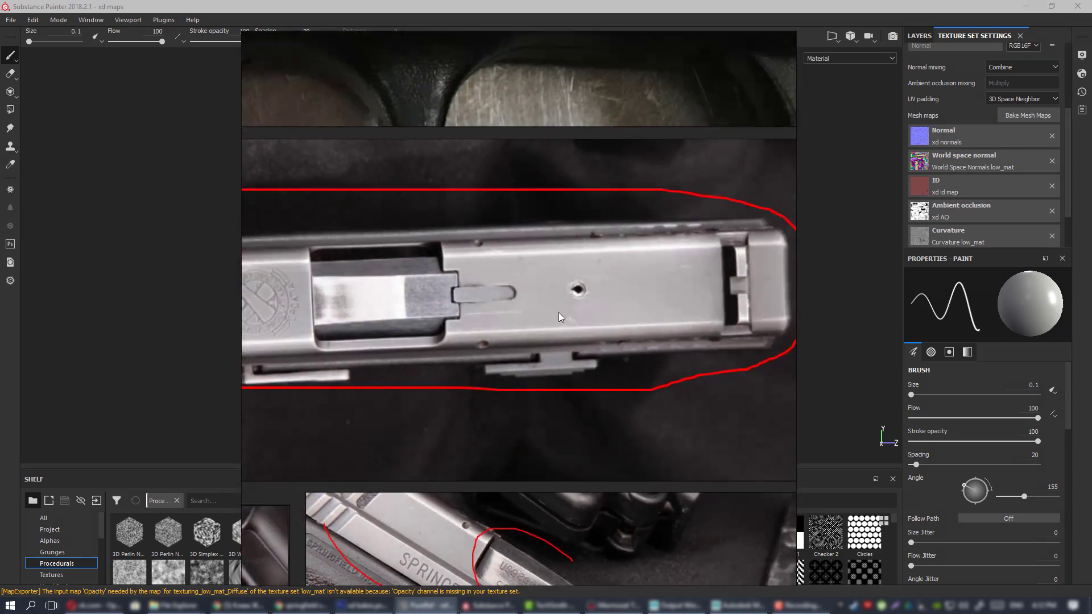
- Re-examine the red-outlined Glock 17 slide photo from the engraved markings back to the rear serrations
scroll(641, 289, down, 5)
scroll(623, 296, up, 5)
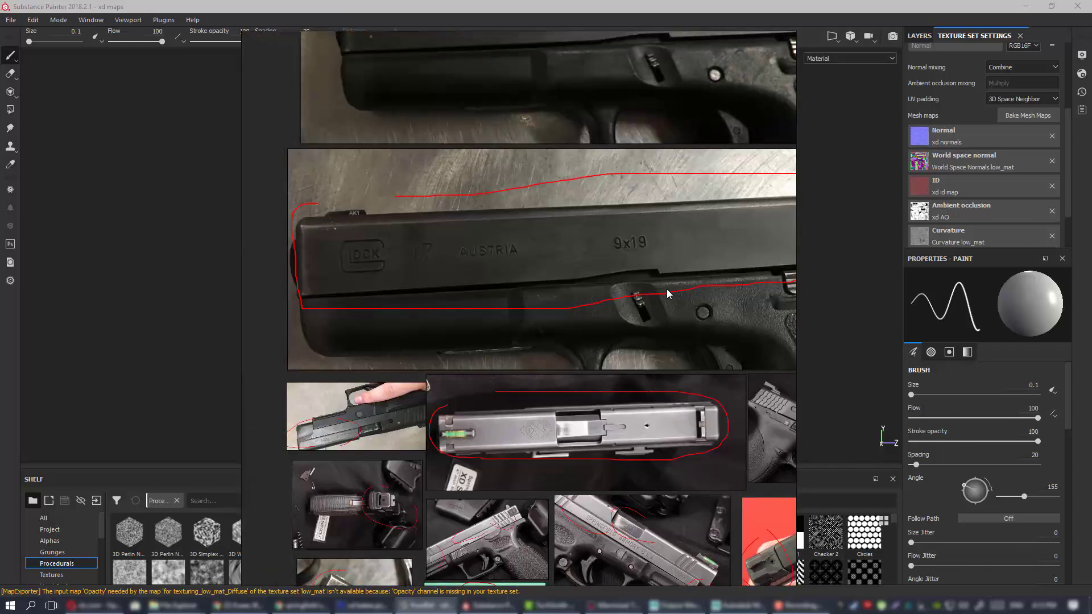
scroll(414, 247, up, 3)
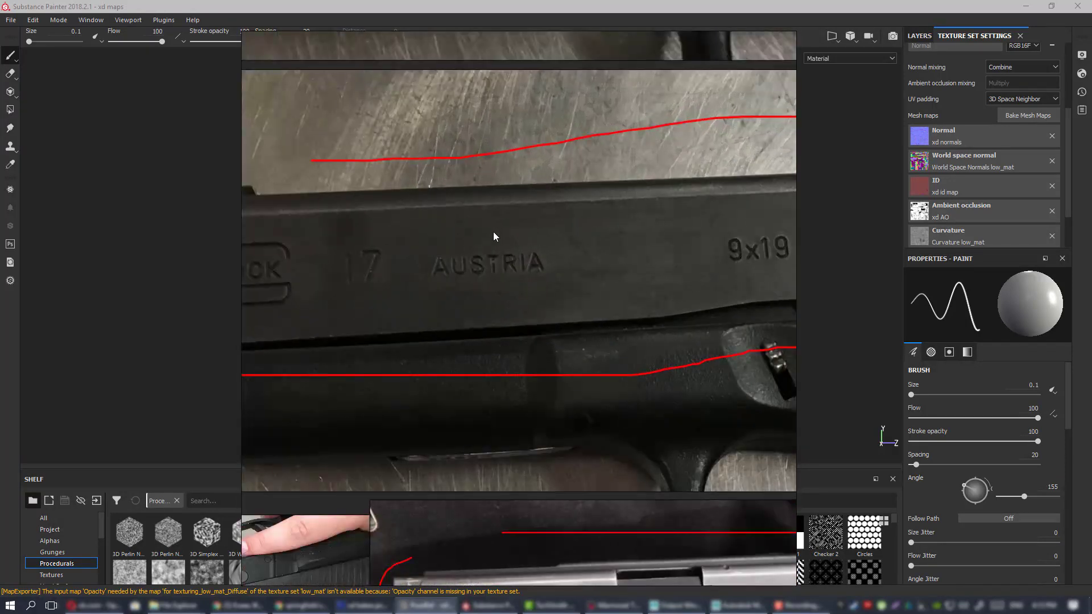
middle_drag(583, 280, 287, 284)
scroll(687, 287, down, 1)
middle_drag(742, 275, 668, 311)
scroll(558, 289, down, 3)
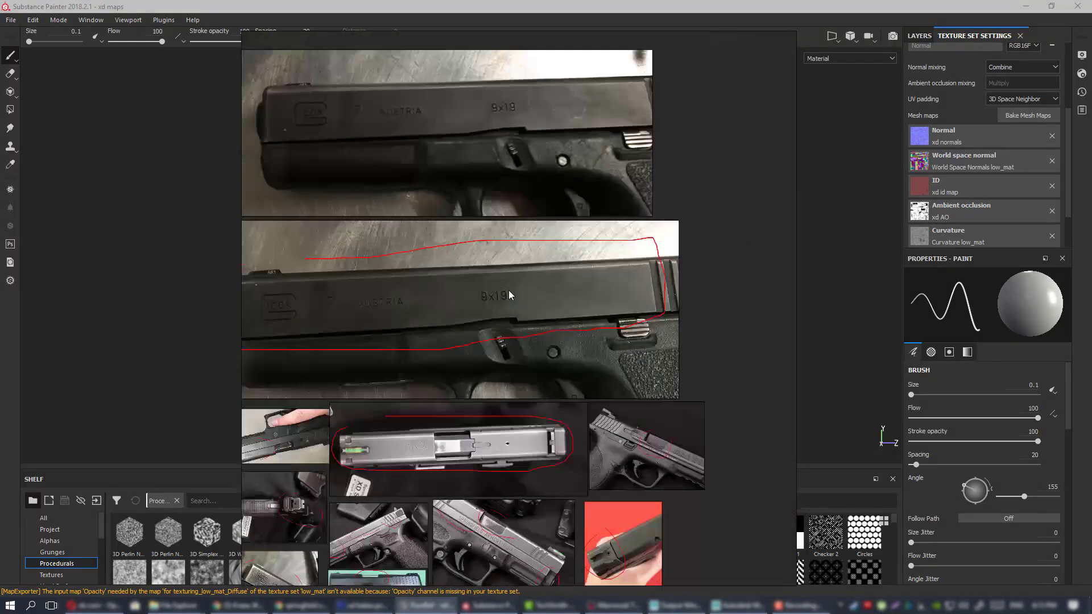
- Inspect the unmarked Glock 17 photo above the outlined one, focusing on slide scratches around the 9x19 marking
middle_drag(512, 290, 587, 377)
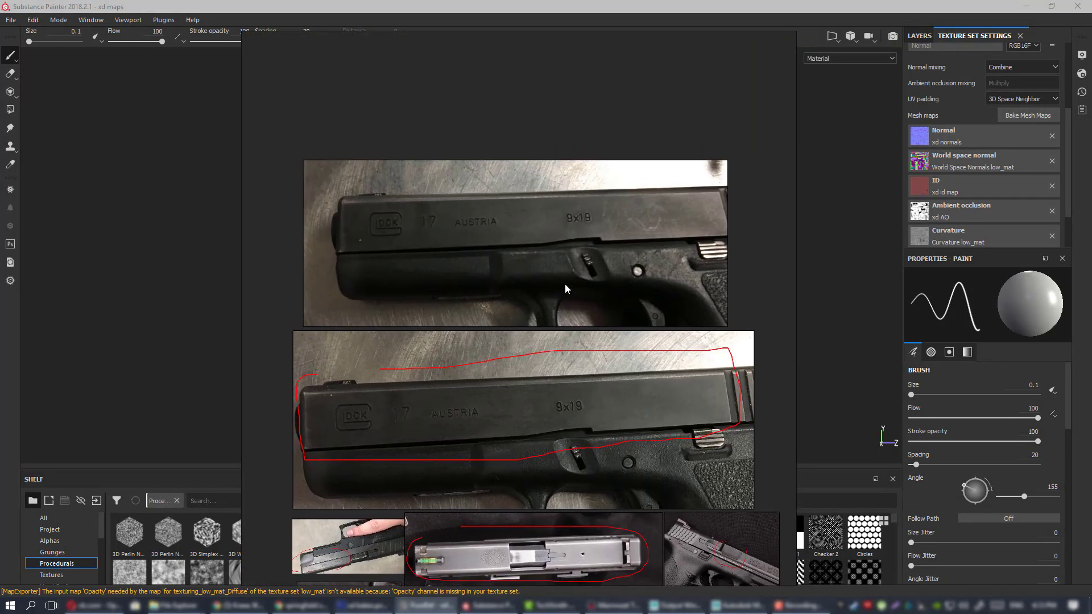
scroll(603, 244, up, 3)
middle_drag(602, 233, 551, 283)
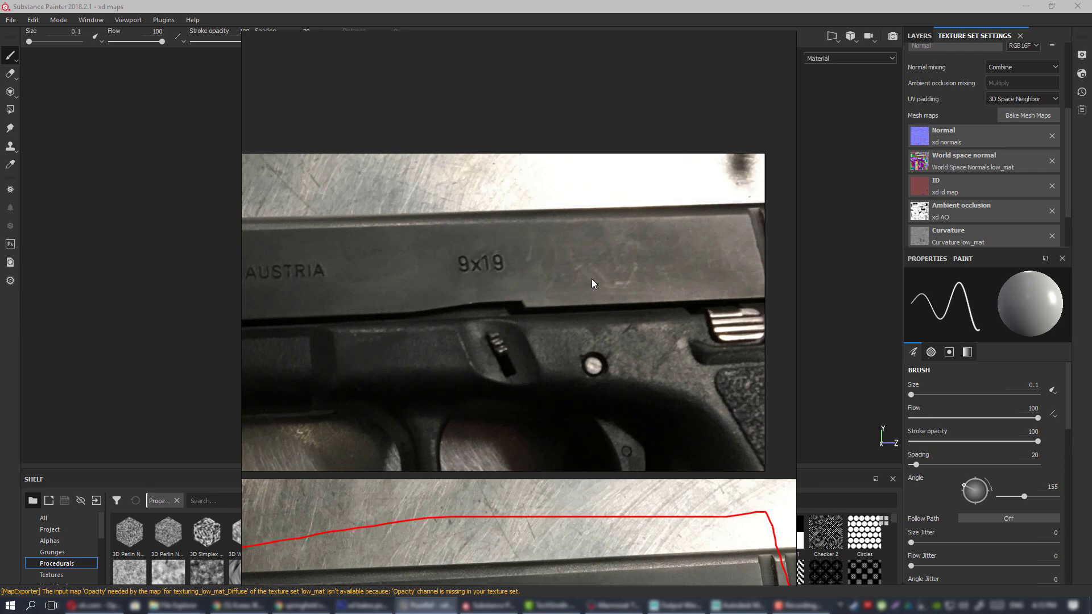
middle_drag(457, 259, 649, 251)
middle_drag(576, 262, 420, 279)
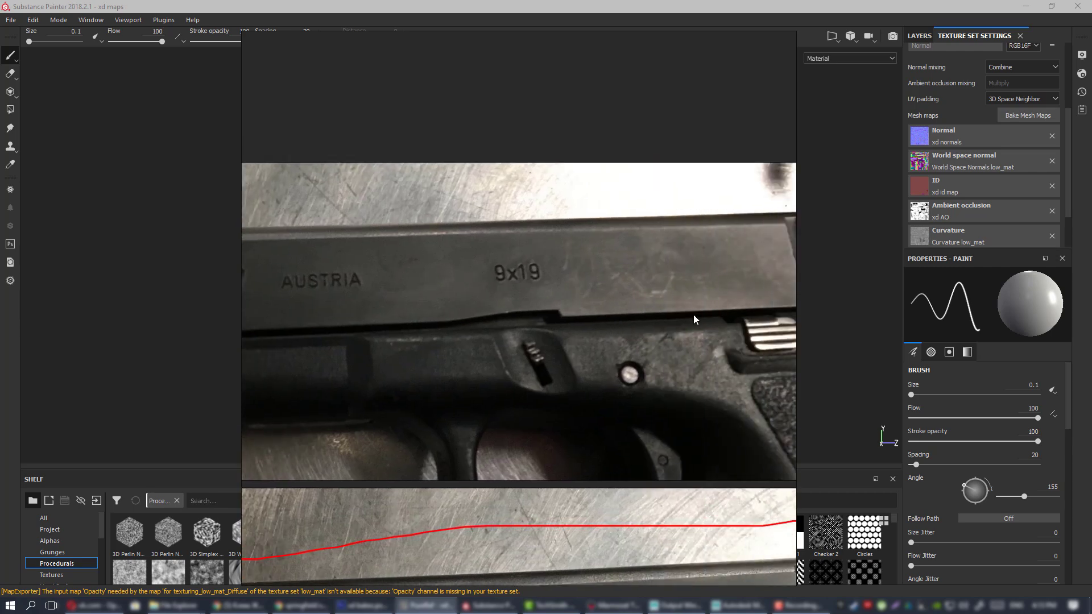
- Examine the red-circled front of the slide in the hand-held P226 photo for surface and edge wear
scroll(643, 248, down, 4)
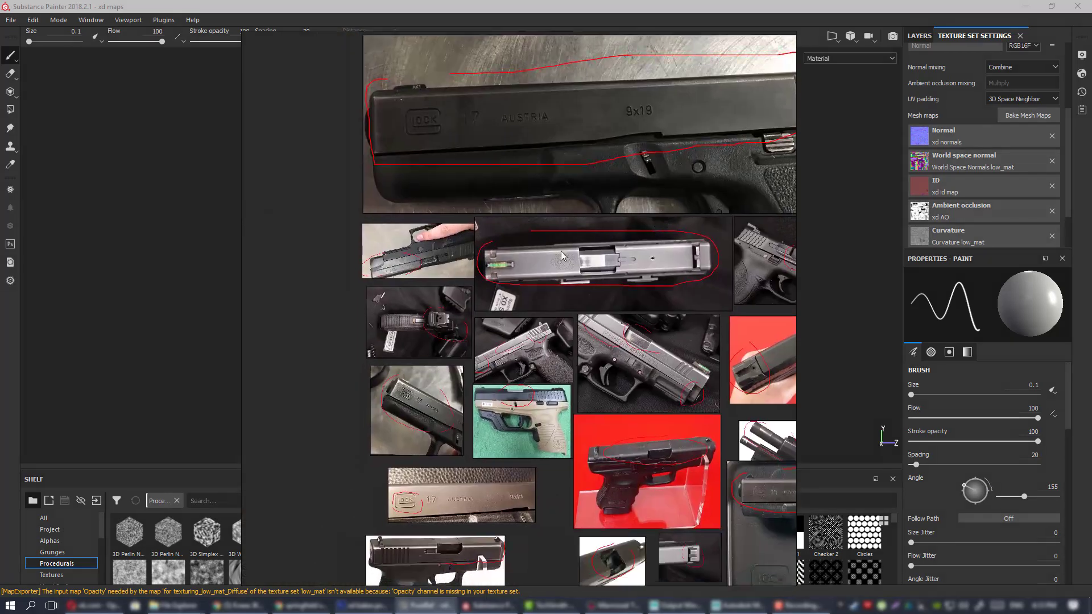
scroll(456, 266, up, 5)
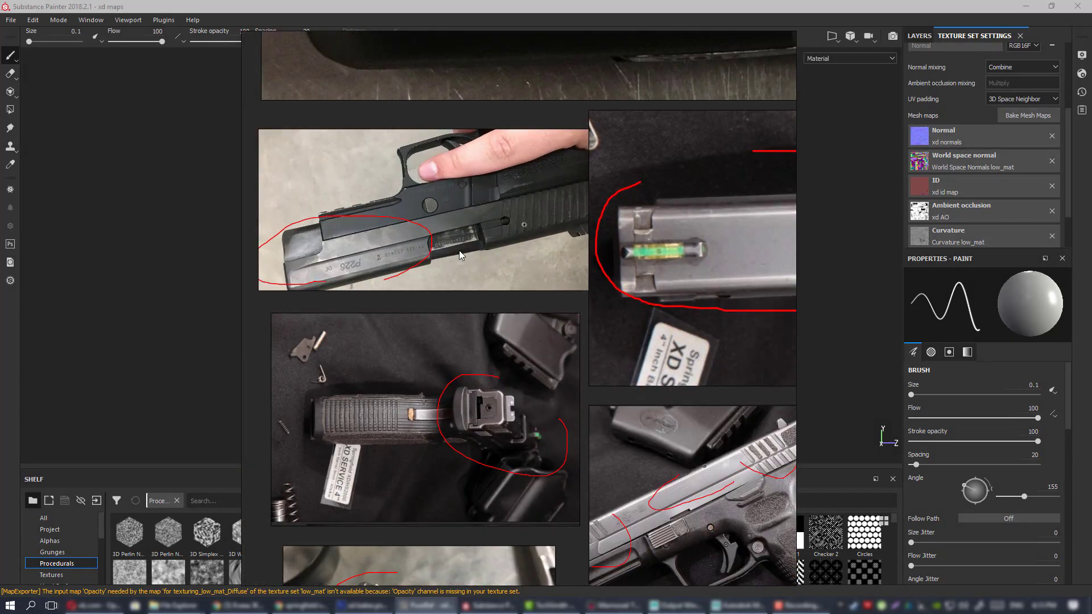
middle_drag(511, 282, 505, 294)
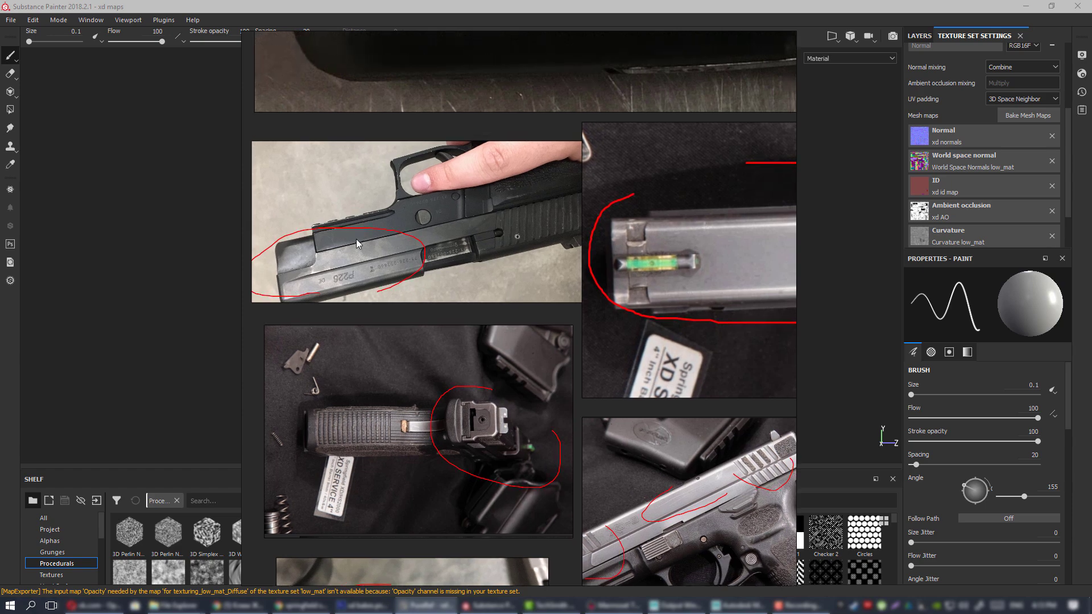
scroll(364, 239, up, 3)
scroll(409, 240, down, 3)
- Compare with the XD slide-top photo again, viewing it from the green front sight to the rear end
middle_drag(538, 260, 315, 290)
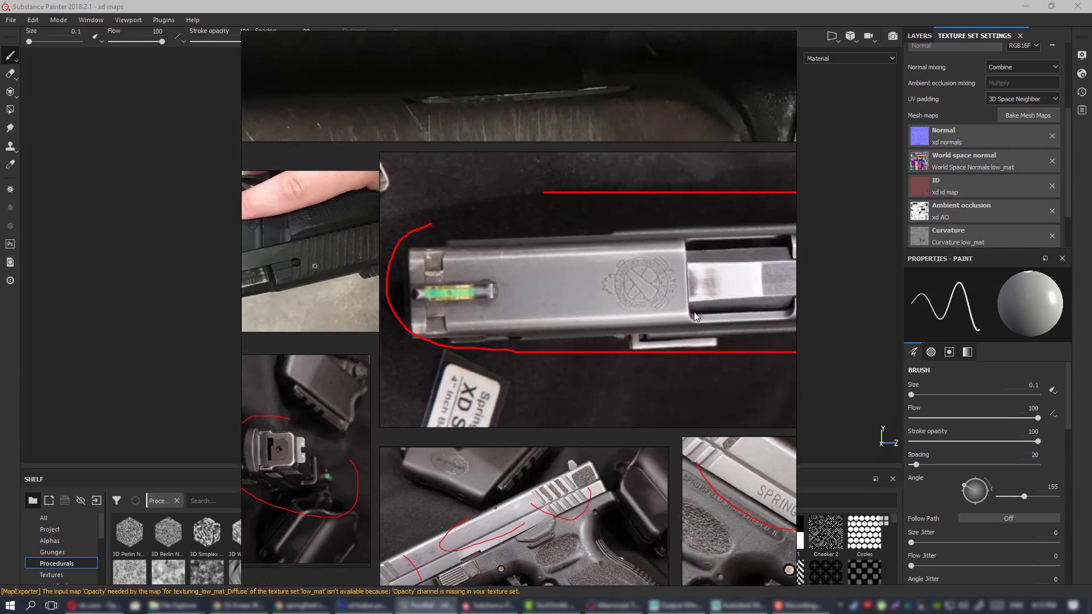
middle_drag(747, 317, 328, 306)
scroll(582, 306, down, 2)
middle_drag(669, 326, 560, 353)
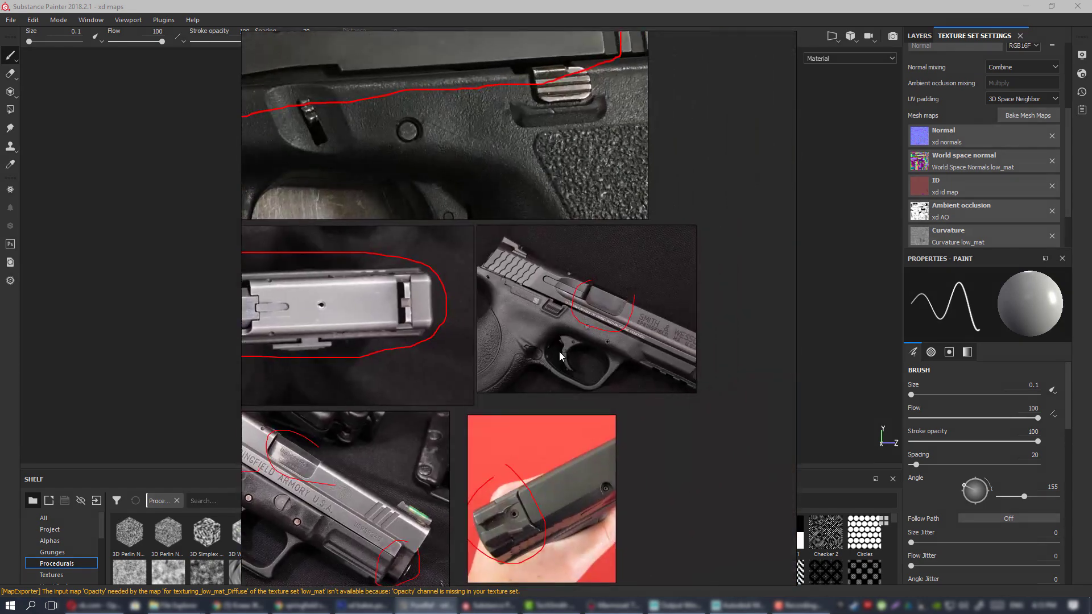
- Inspect the red-background muzzle photo below the Smith & Wesson shot, and return to the XD slide-top photo
middle_drag(558, 309, 585, 239)
scroll(526, 450, up, 3)
middle_drag(526, 450, 598, 354)
scroll(599, 353, down, 3)
middle_drag(469, 340, 676, 370)
middle_drag(497, 240, 476, 349)
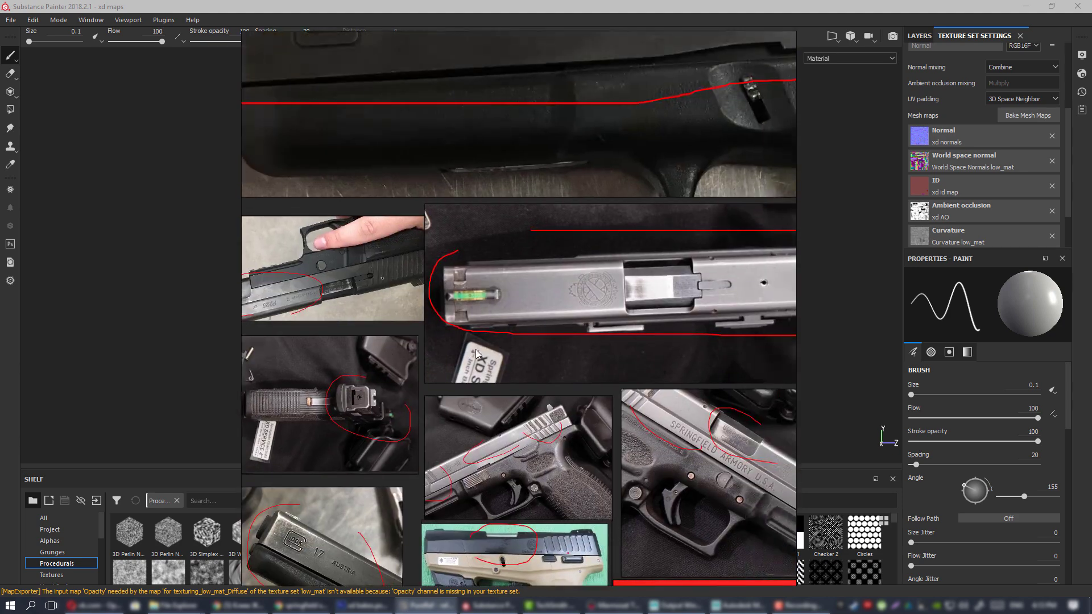
- Compare the outlined Glock slide with the smaller red-marked pistol photos below it for overall slide finish and wear
scroll(475, 349, down, 2)
middle_drag(523, 303, 430, 362)
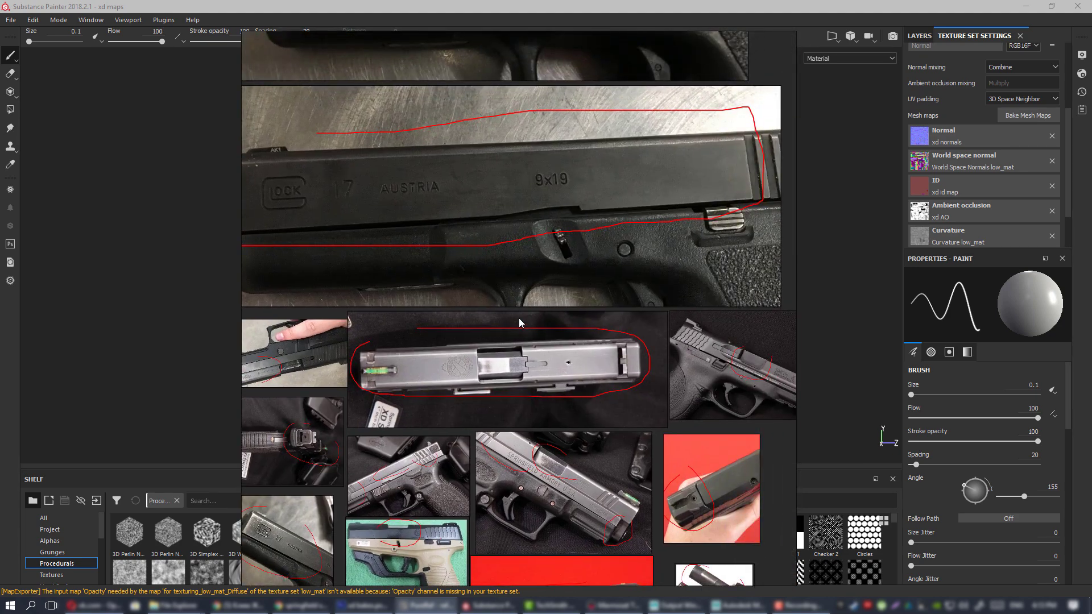
middle_drag(585, 287, 502, 429)
scroll(507, 397, down, 2)
middle_drag(423, 516, 486, 327)
scroll(486, 327, up, 2)
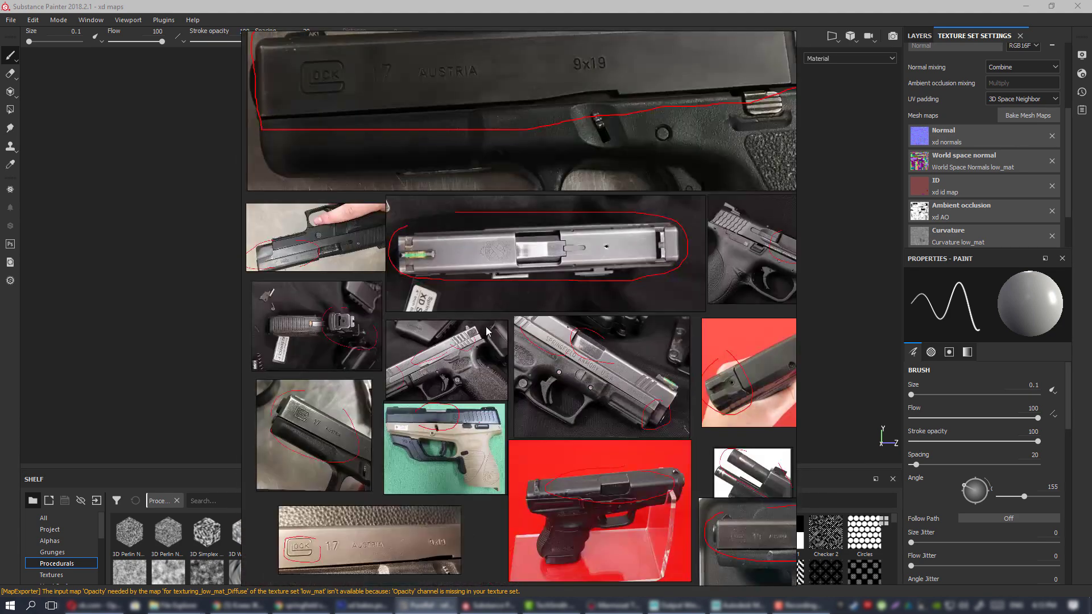
scroll(486, 329, down, 2)
scroll(561, 300, up, 3)
scroll(531, 258, down, 3)
scroll(505, 260, up, 1)
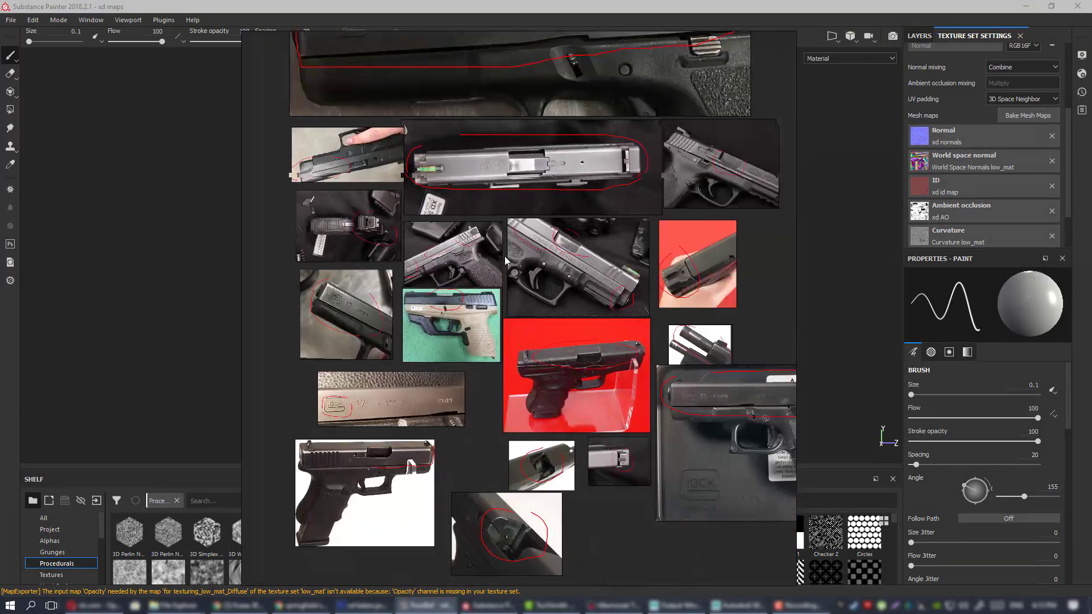
- Survey the whole reference board, comparing the slide photo group with the neighbouring grip and frame groups
scroll(593, 250, down, 3)
middle_drag(594, 251, 516, 312)
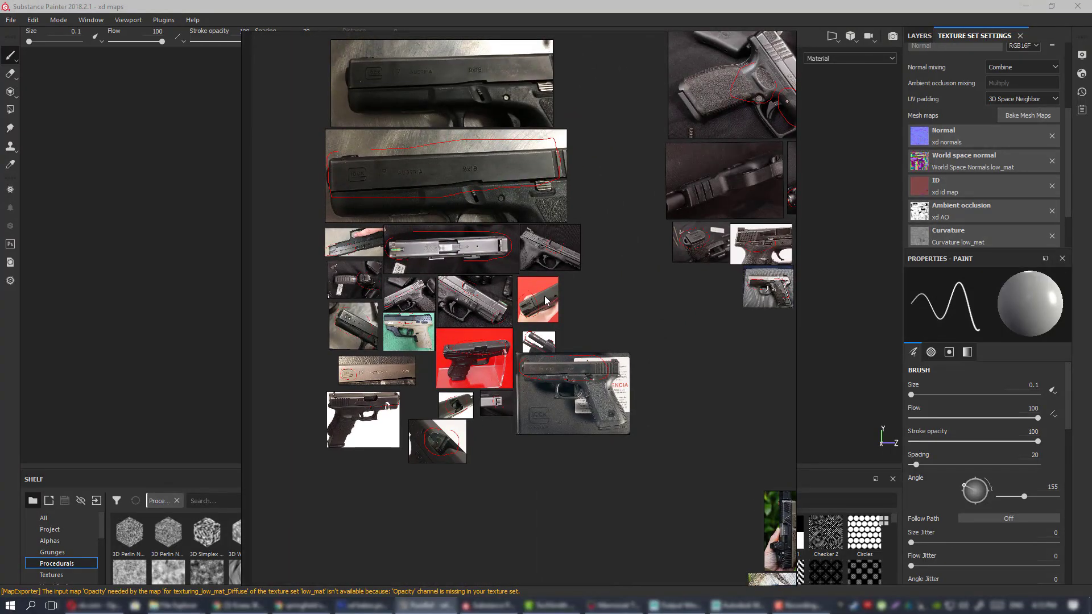
scroll(544, 300, down, 2)
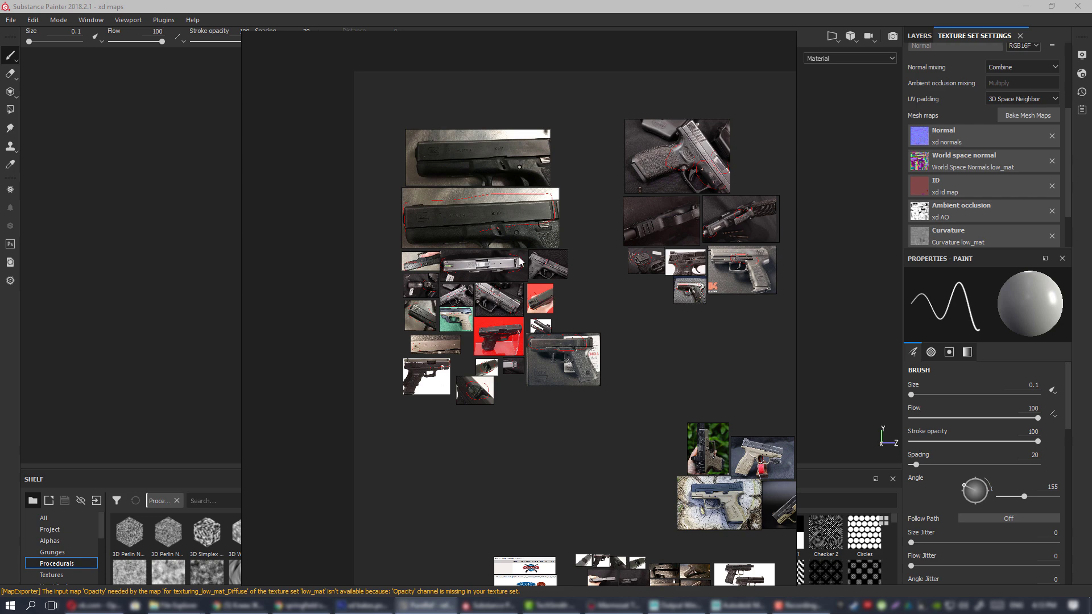
scroll(538, 270, up, 3)
scroll(538, 269, down, 2)
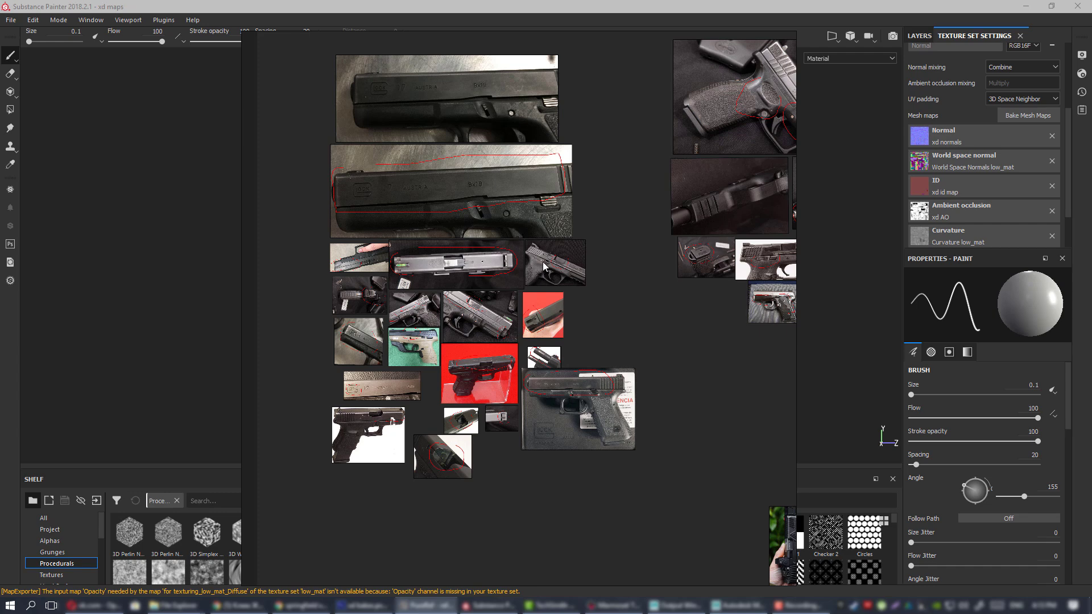
scroll(537, 270, up, 3)
scroll(531, 263, down, 2)
middle_drag(531, 264, 571, 278)
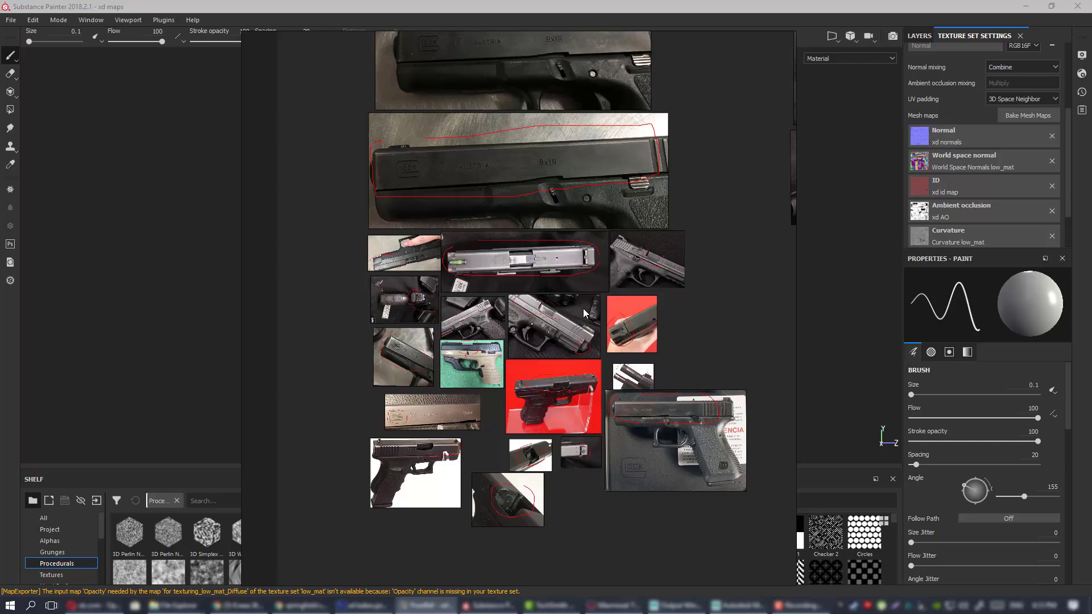
- View the XD slide-top, Springfield Armory and red-background photos together to compare their marked areas
scroll(588, 313, up, 2)
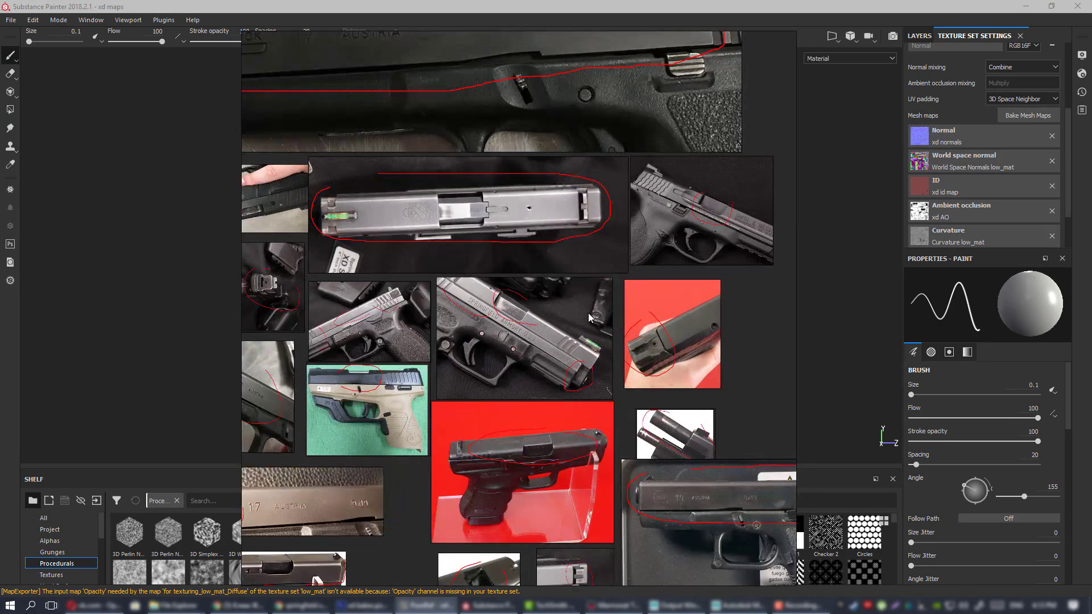
scroll(588, 313, up, 2)
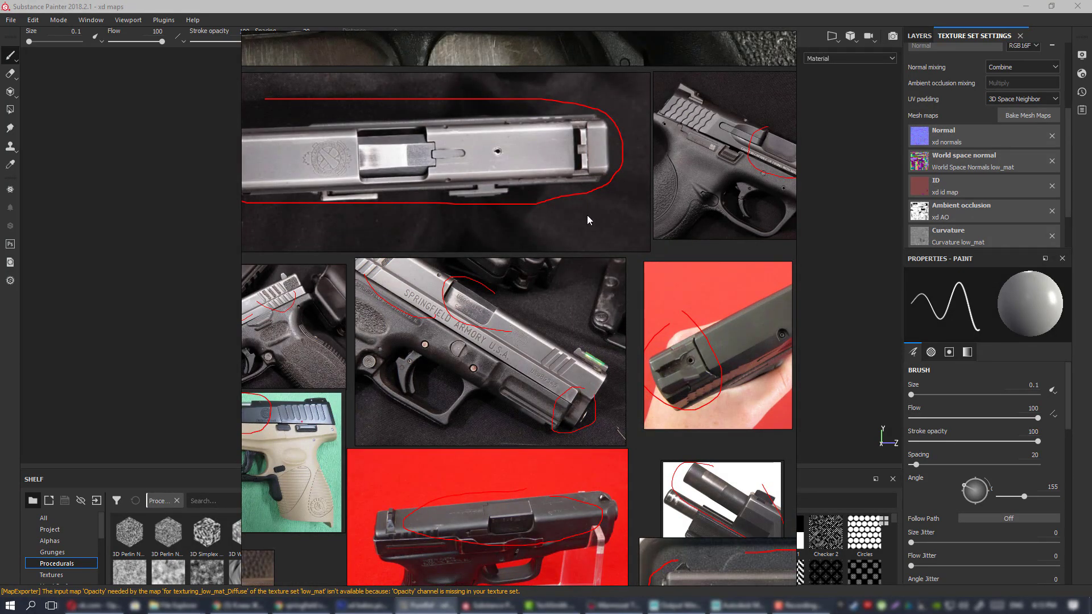
middle_drag(587, 215, 578, 267)
scroll(578, 267, down, 3)
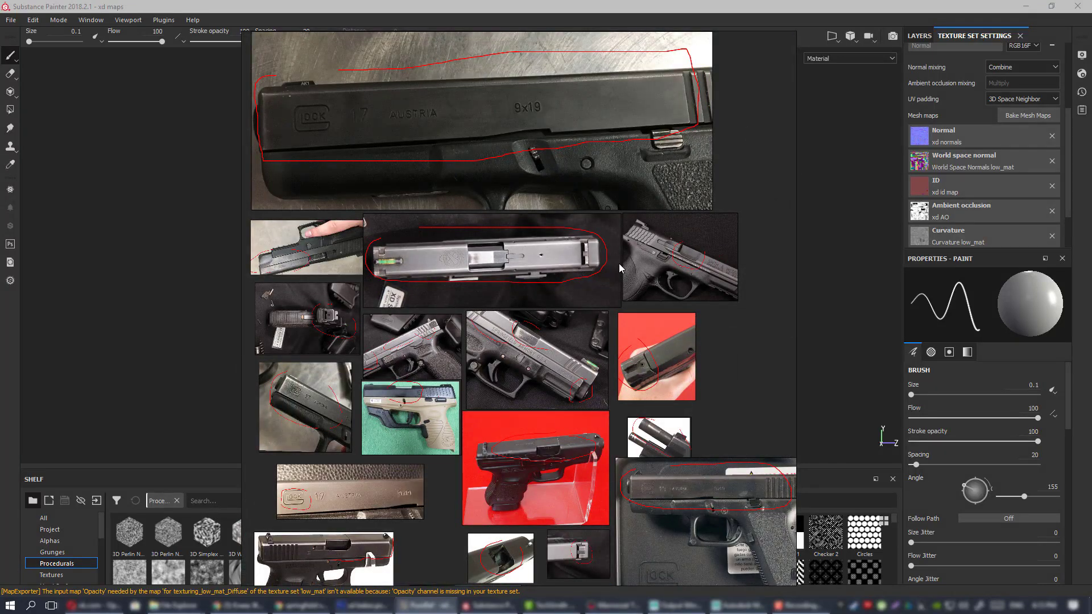
- Examine the red-circled ejection port area in the Smith & Wesson pistol photo up close
middle_drag(674, 243, 564, 255)
scroll(563, 255, up, 3)
scroll(595, 278, down, 2)
scroll(596, 276, up, 5)
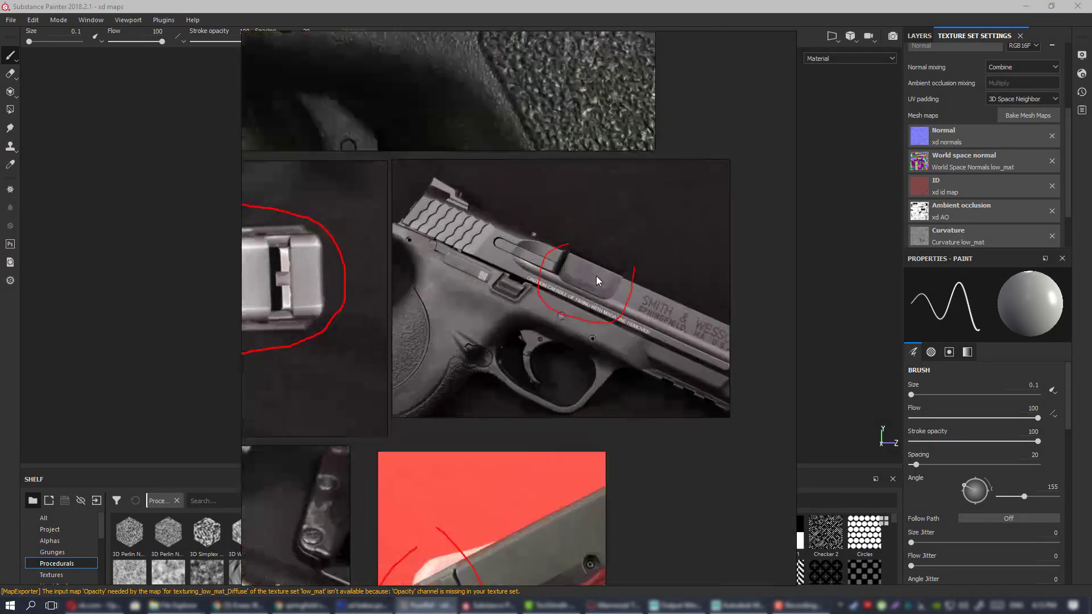
scroll(564, 253, down, 5)
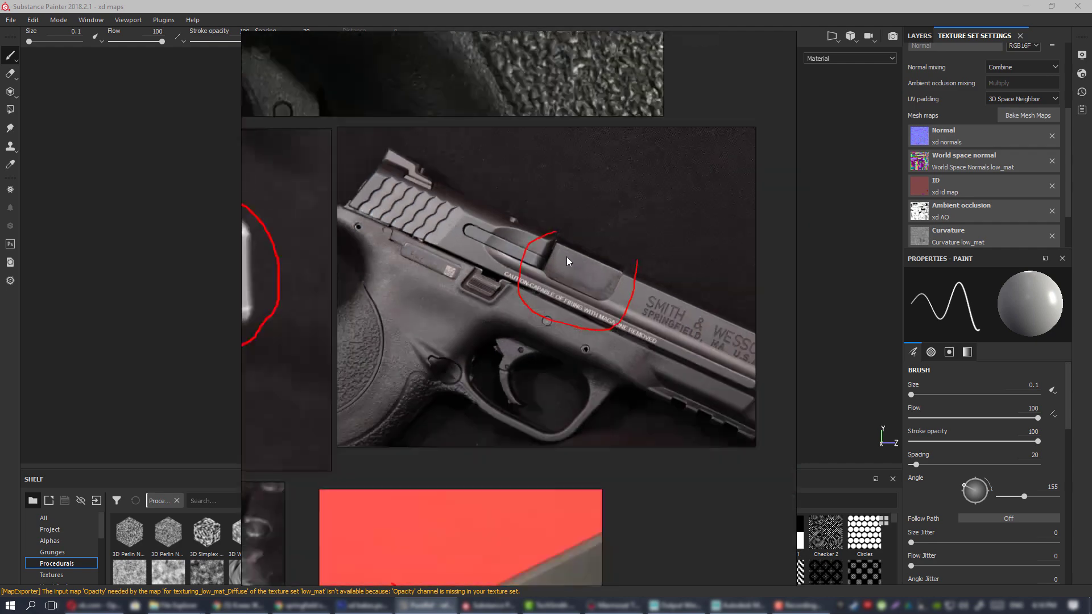
- Look over the marked photos below the slide-top shot, including the Springfield Armory pistol and the tan-framed pistol
middle_drag(546, 266, 765, 282)
scroll(528, 266, down, 2)
middle_drag(423, 366, 456, 296)
scroll(532, 324, up, 2)
scroll(571, 335, down, 4)
scroll(558, 330, up, 3)
middle_drag(558, 331, 777, 313)
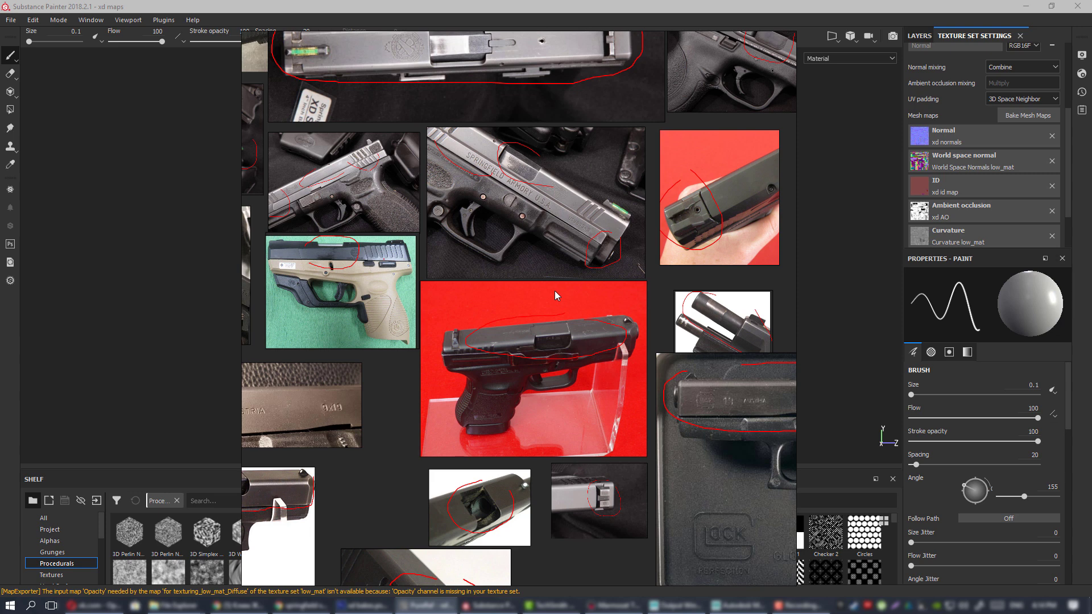
- Study the black pistol photo on the red background and the marked photos surrounding it in the slide group
scroll(548, 280, down, 4)
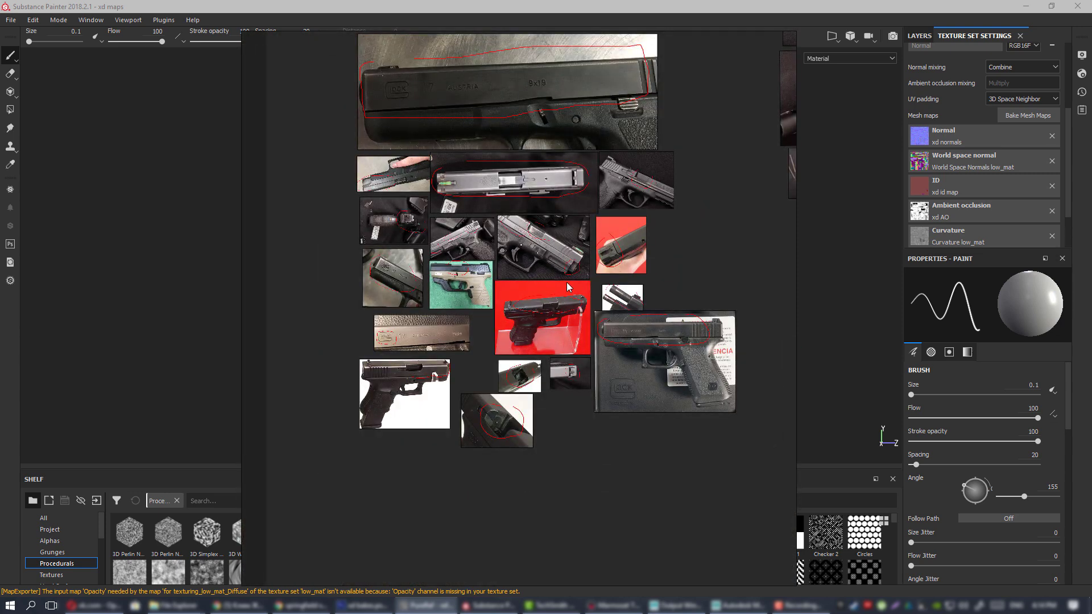
middle_drag(526, 276, 545, 272)
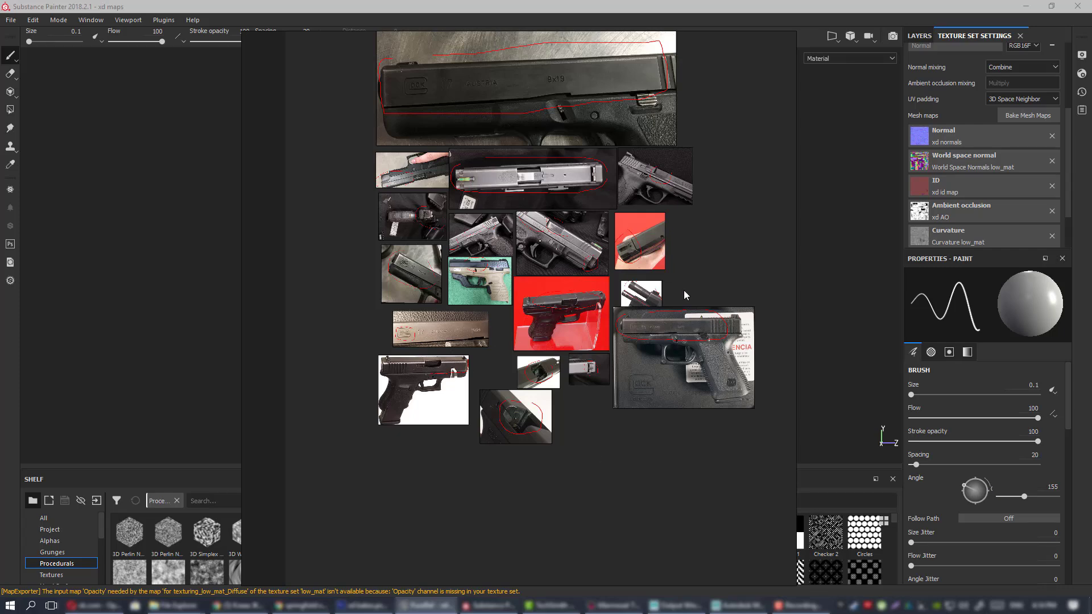
middle_drag(621, 308, 670, 309)
scroll(625, 312, up, 2)
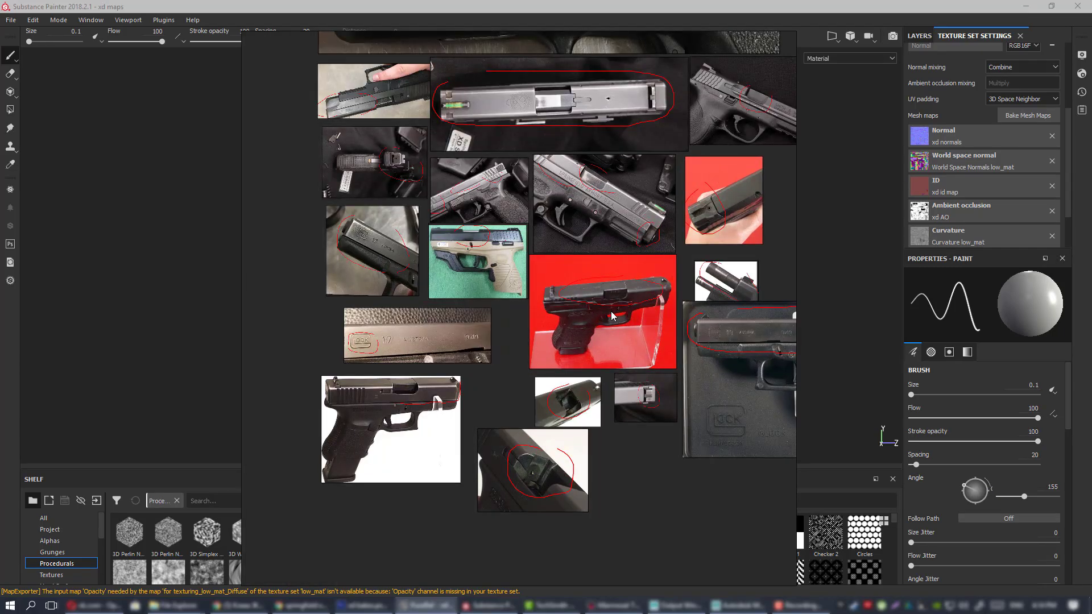
scroll(582, 316, up, 4)
scroll(575, 312, down, 4)
middle_drag(591, 333, 681, 282)
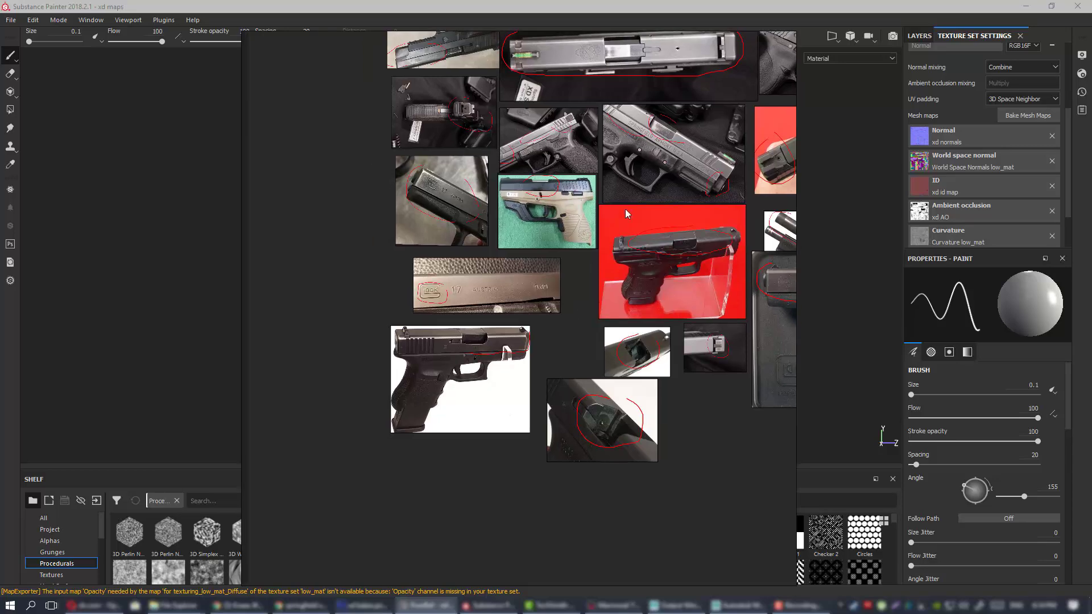
- Examine the red-circled rear end of the slide in the XD Service photo up close
middle_drag(423, 143, 421, 312)
scroll(421, 312, up, 5)
middle_drag(599, 275, 514, 341)
scroll(507, 290, up, 3)
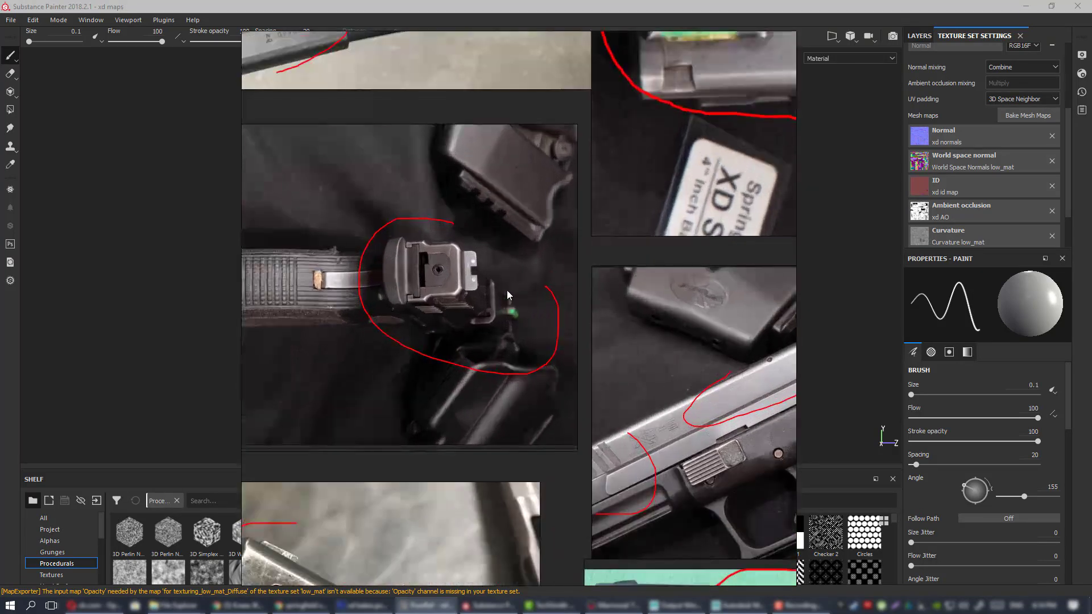
scroll(534, 271, down, 3)
- Inspect the three red-marked slide areas in the XD-9 side photo, covering the serrations, flat side and front end
middle_drag(600, 278, 411, 291)
scroll(518, 350, up, 4)
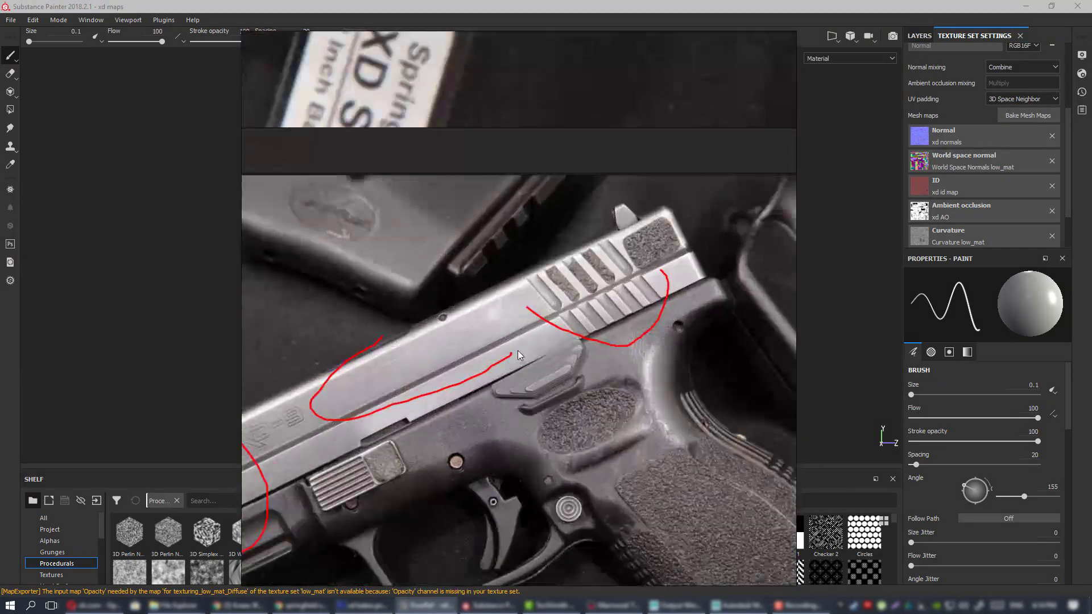
middle_drag(595, 326, 663, 238)
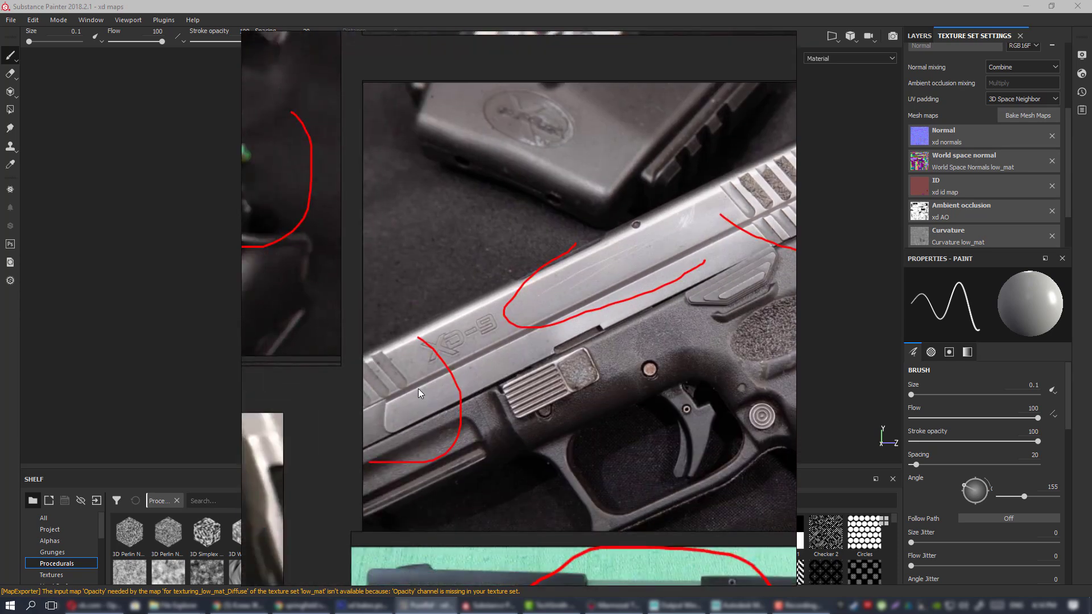
middle_drag(591, 296, 521, 452)
middle_drag(572, 329, 548, 369)
scroll(548, 368, down, 3)
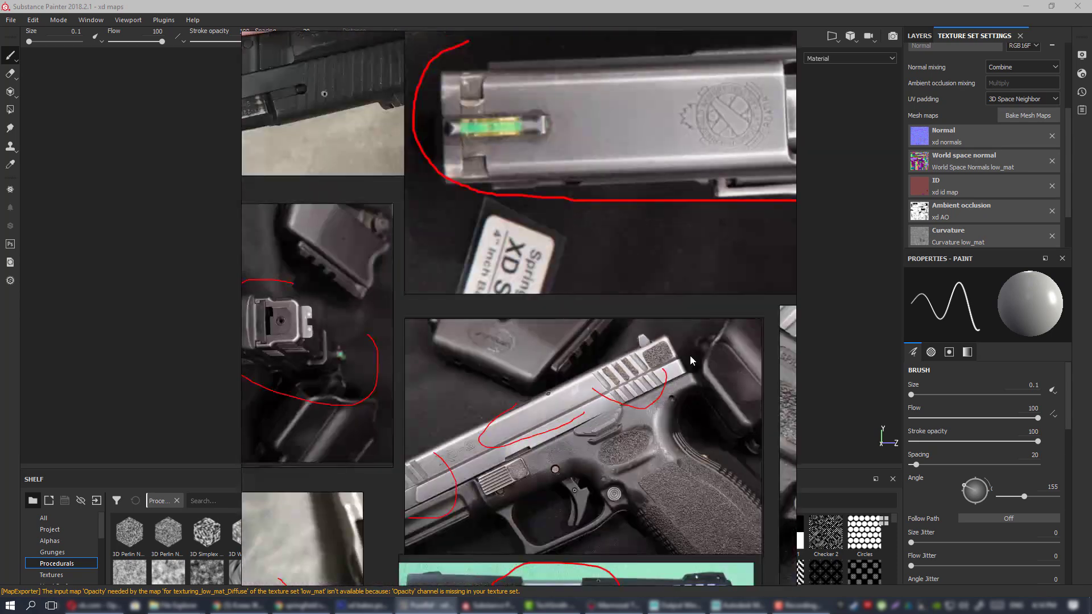
- Examine the Springfield Armory pistol photo, focusing on the marked slide edge, ejection port and muzzle
middle_drag(690, 355, 326, 294)
middle_drag(581, 352, 483, 334)
middle_drag(428, 282, 440, 271)
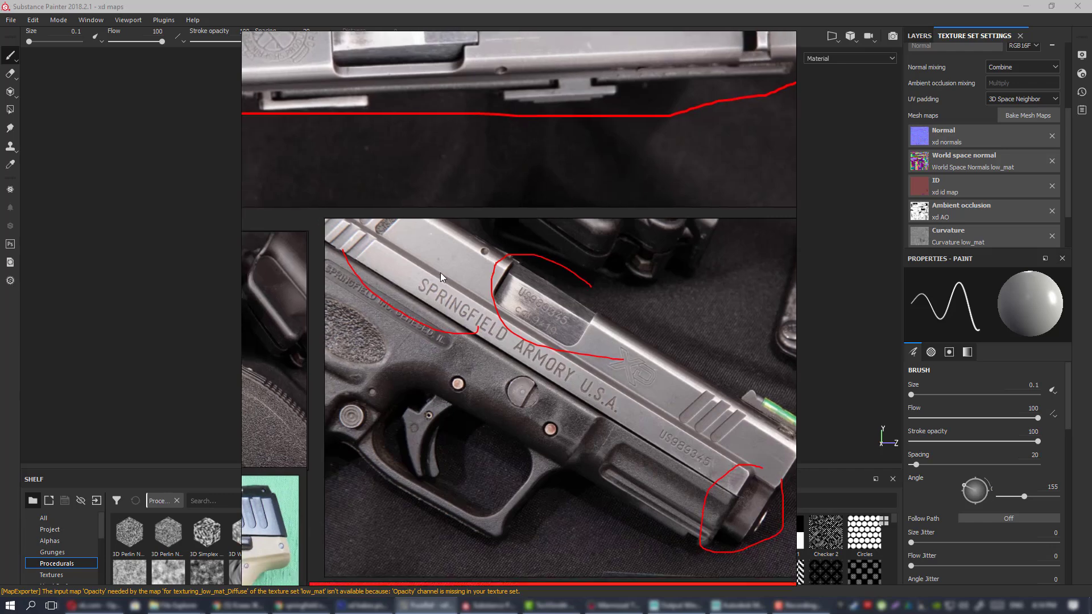
- Examine the red-circled muzzle end of the pistol in the photo with the red background
middle_drag(682, 485, 318, 403)
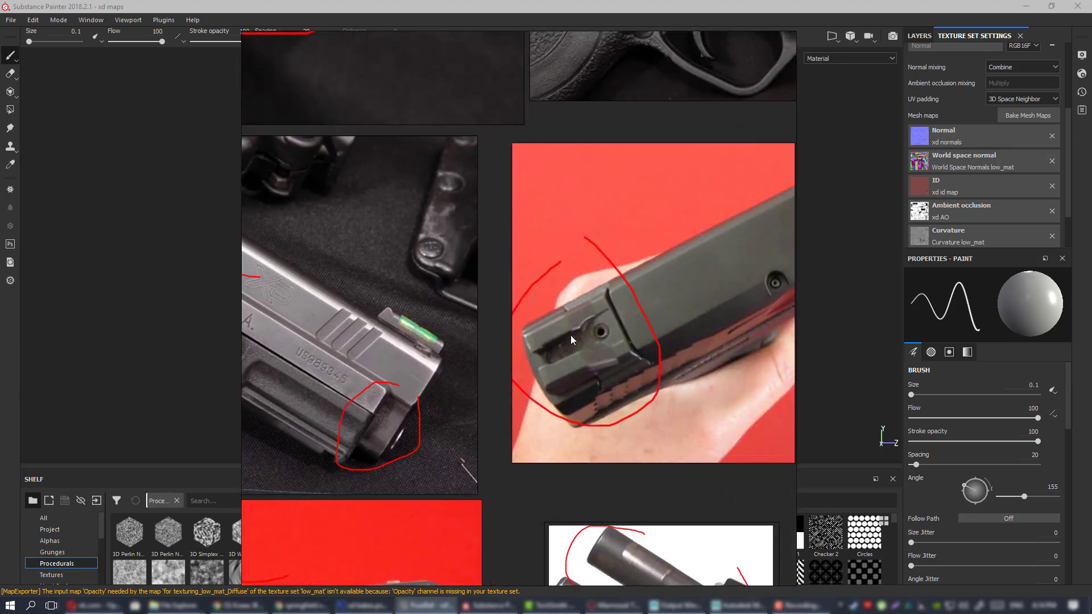
middle_drag(590, 322, 513, 444)
scroll(542, 364, down, 3)
middle_drag(541, 364, 611, 243)
scroll(545, 398, down, 5)
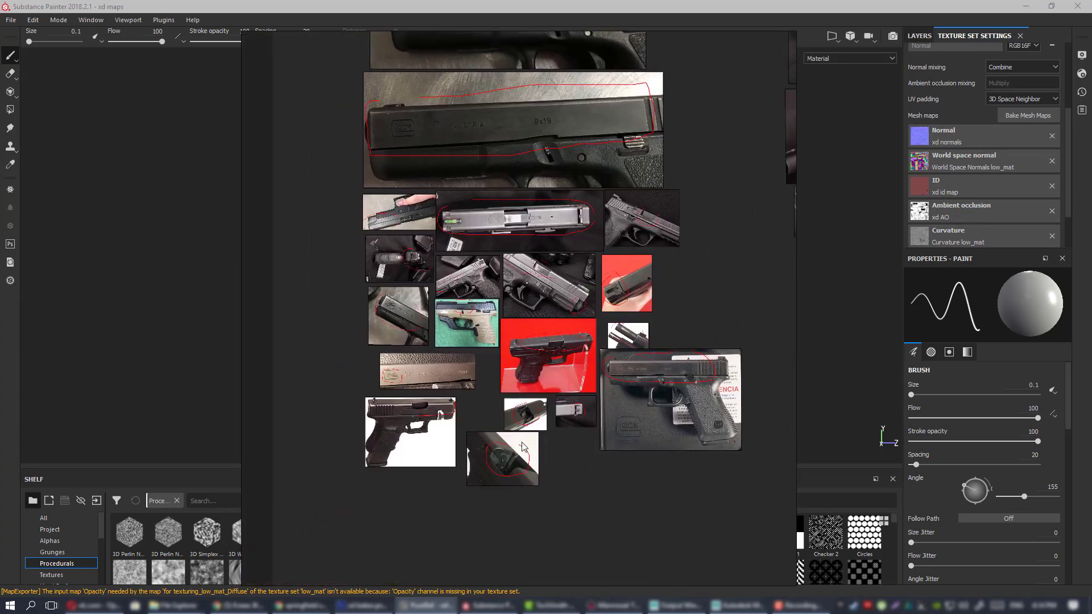
- Study the marked grip, frame pins and ejection port in the large Springfield Armory photo of the frame reference group
middle_drag(501, 279, 504, 327)
middle_drag(604, 311, 422, 412)
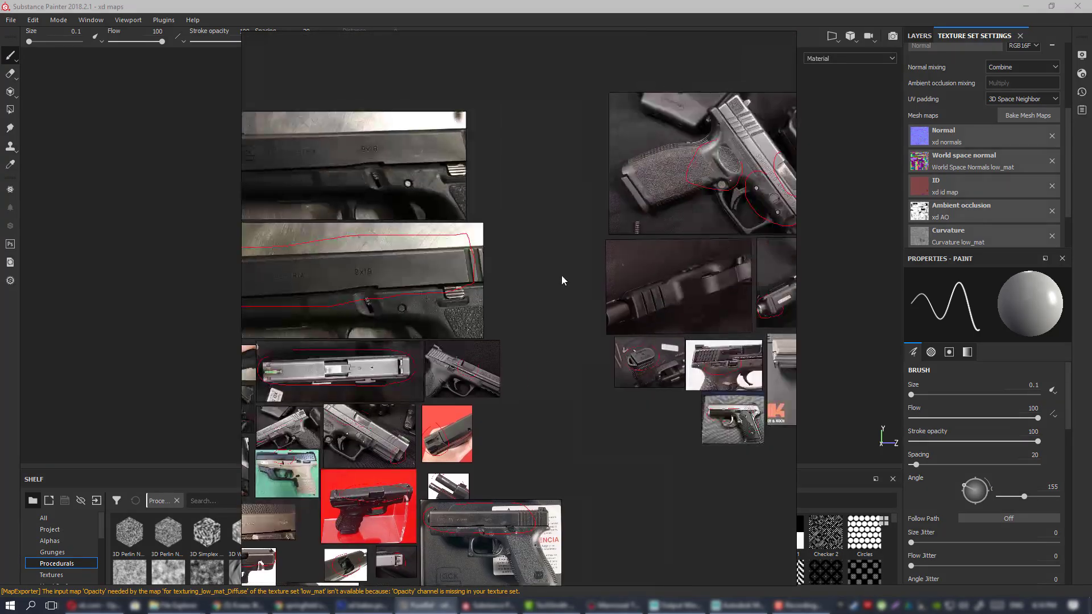
middle_drag(561, 276, 342, 325)
scroll(515, 179, up, 6)
middle_drag(438, 241, 514, 226)
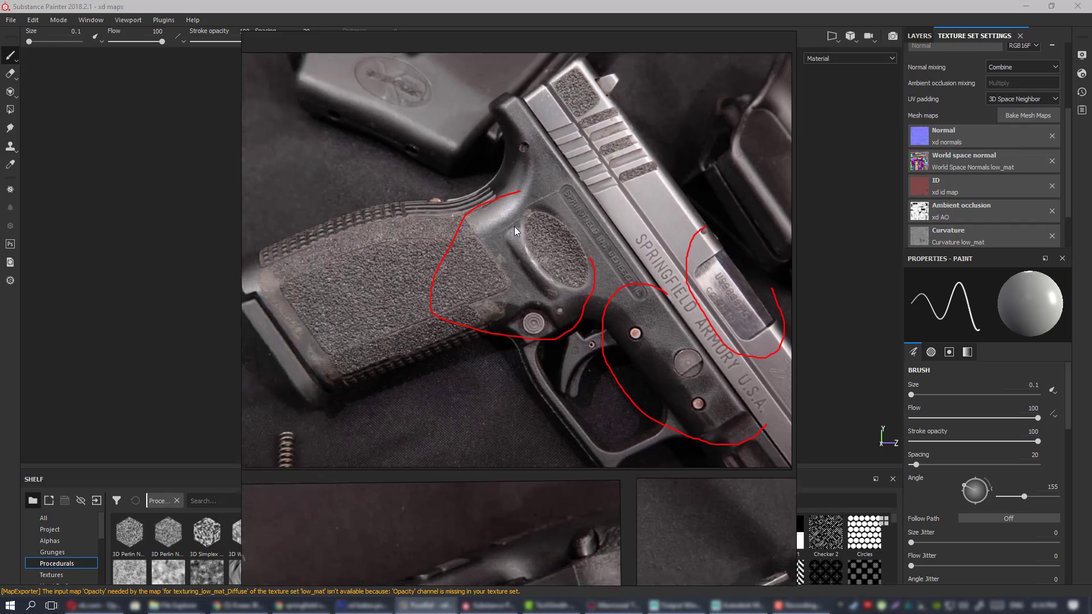
middle_drag(711, 405, 707, 376)
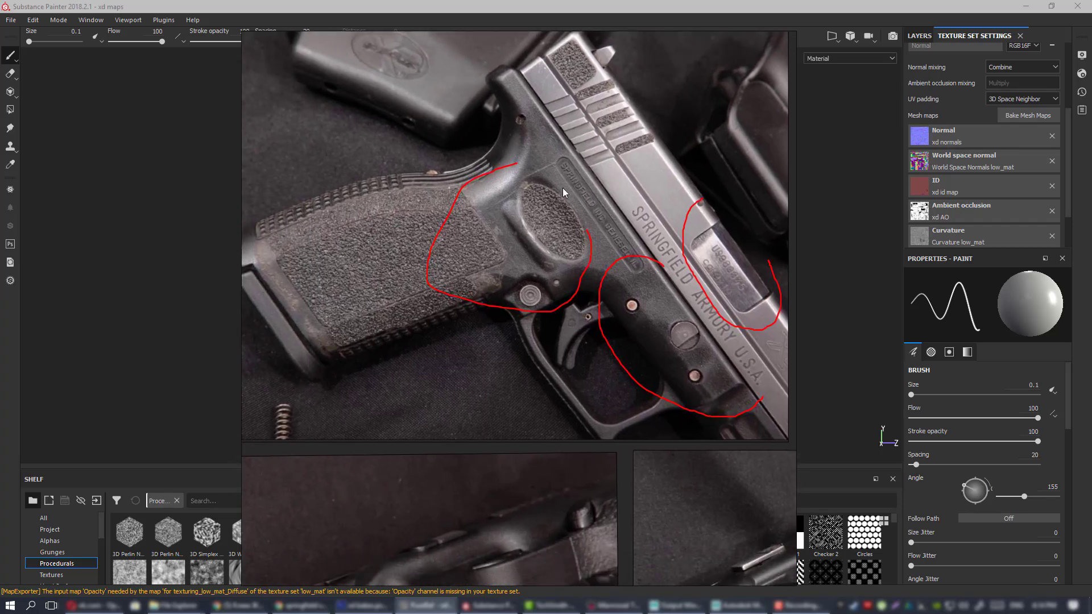
middle_drag(732, 326, 714, 287)
scroll(686, 282, up, 3)
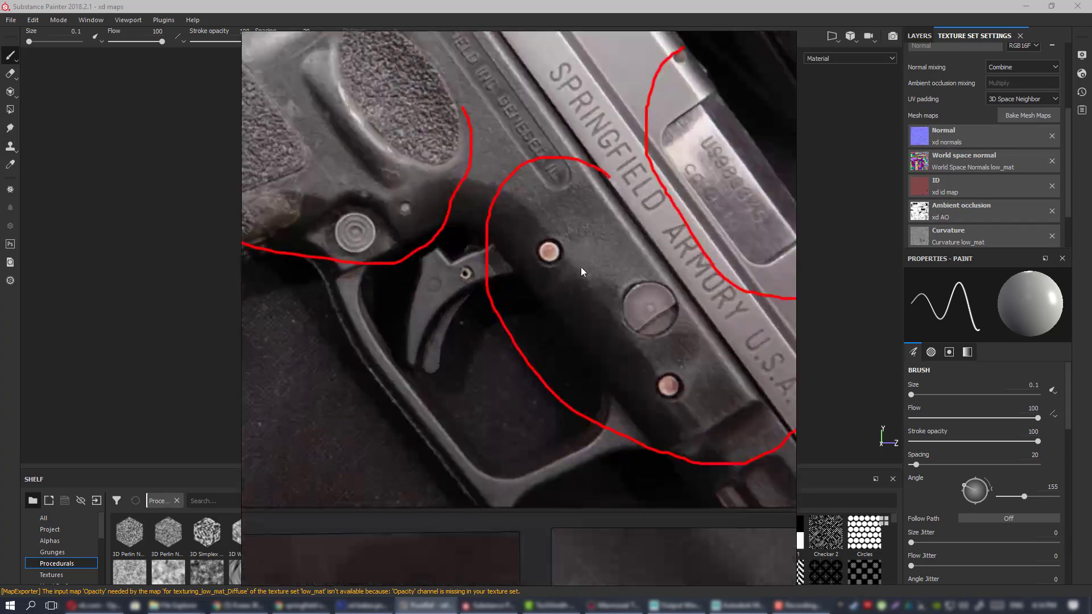
scroll(686, 361, down, 4)
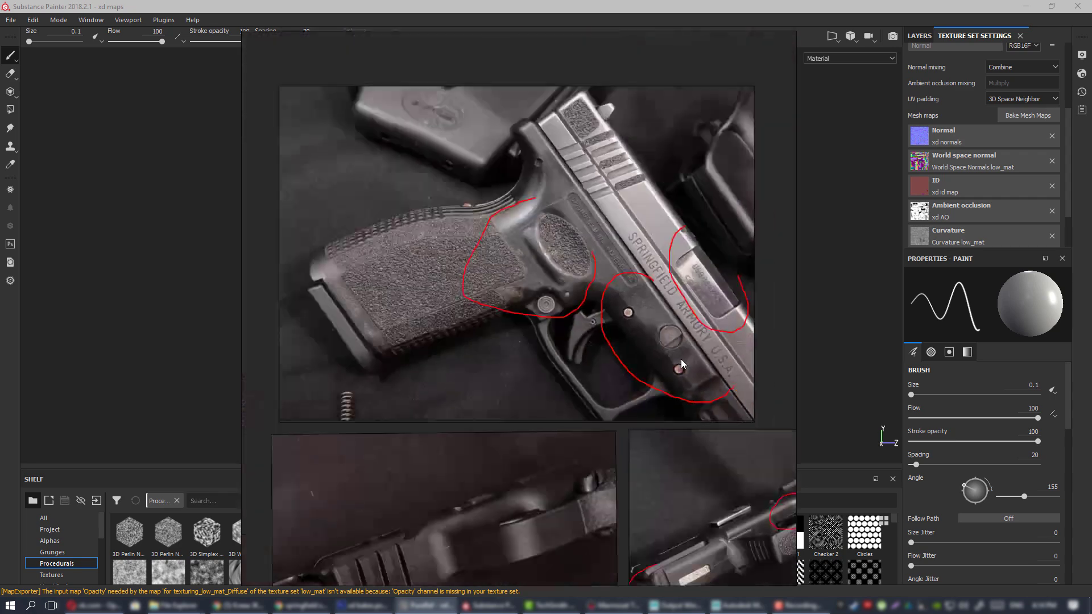
- Inspect the underside photo of the frame, covering the accessory rail grooves and trigger guard
middle_drag(645, 434, 591, 221)
scroll(601, 248, down, 2)
scroll(527, 294, up, 2)
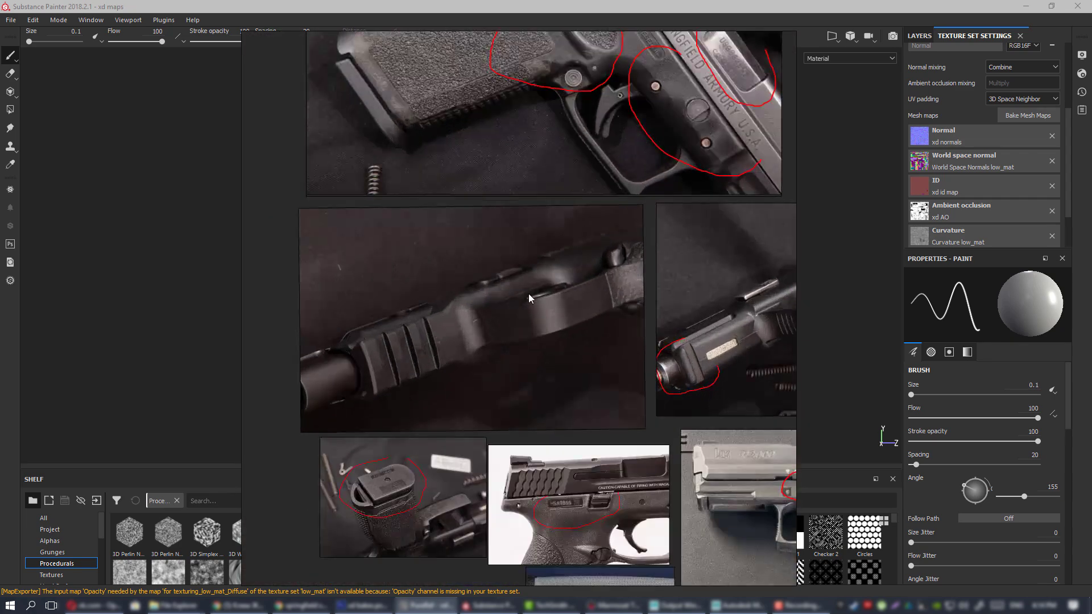
scroll(520, 287, down, 4)
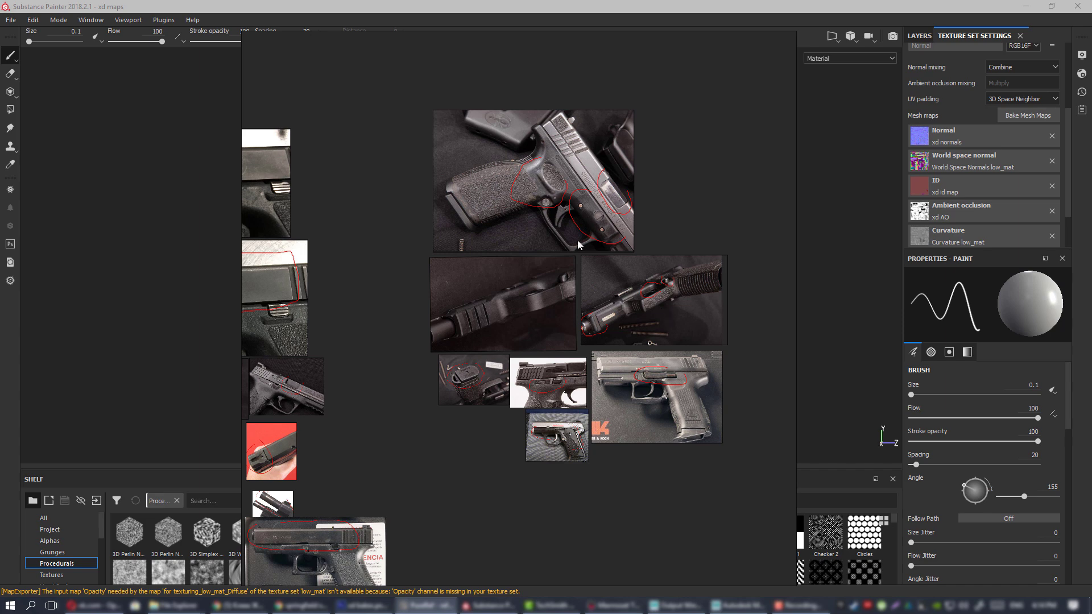
middle_drag(555, 294, 537, 303)
scroll(517, 289, up, 5)
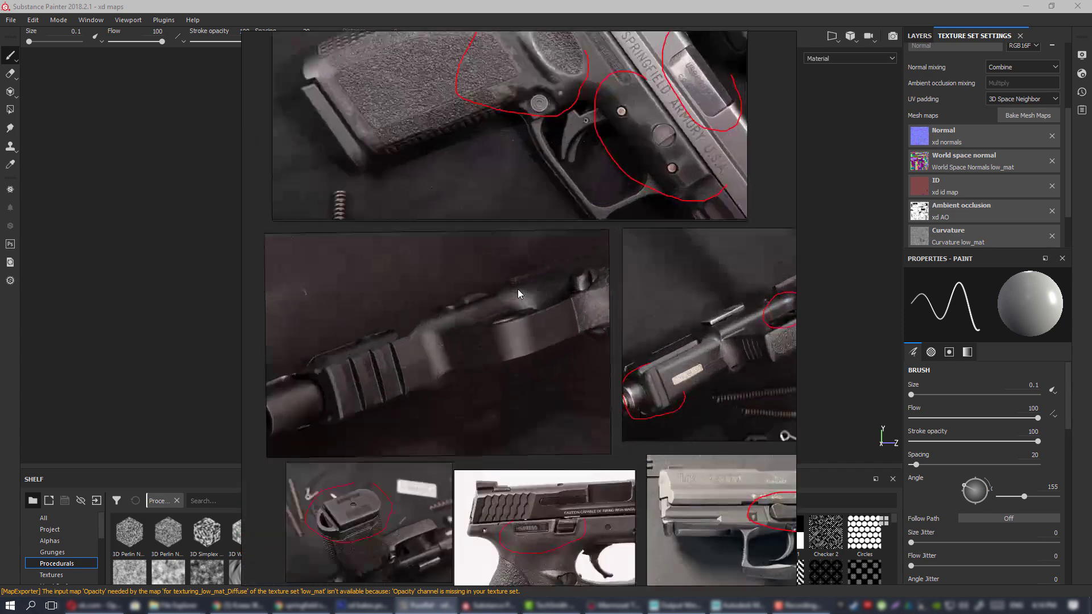
- Examine the red-circled magazine base plate in the frame group's disassembled pistol photo
scroll(517, 289, down, 7)
middle_drag(629, 326, 462, 209)
middle_drag(476, 525, 557, 298)
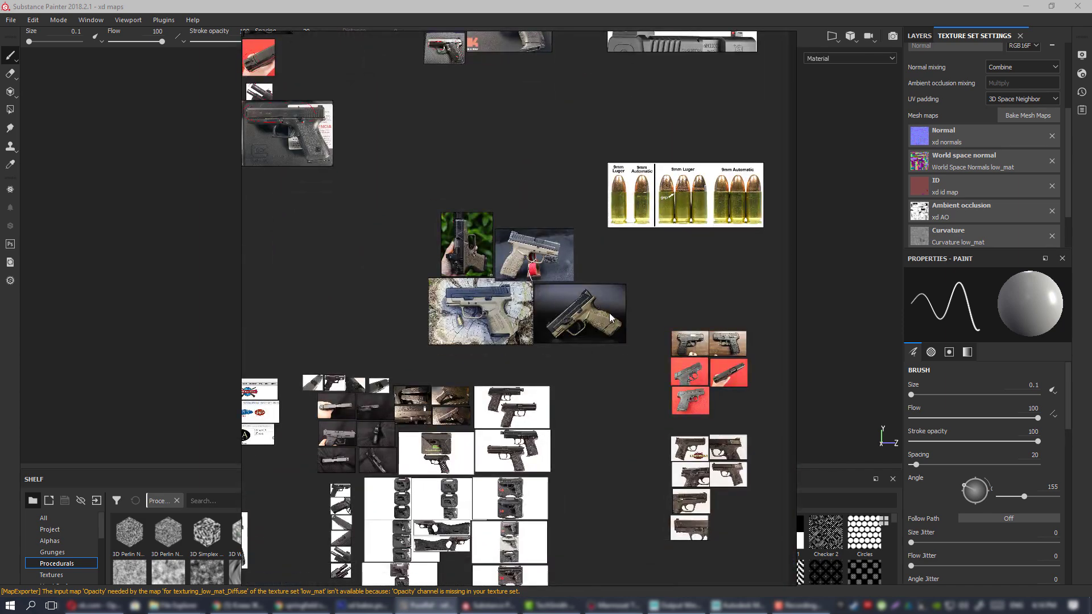
middle_drag(464, 208, 545, 356)
scroll(544, 355, up, 6)
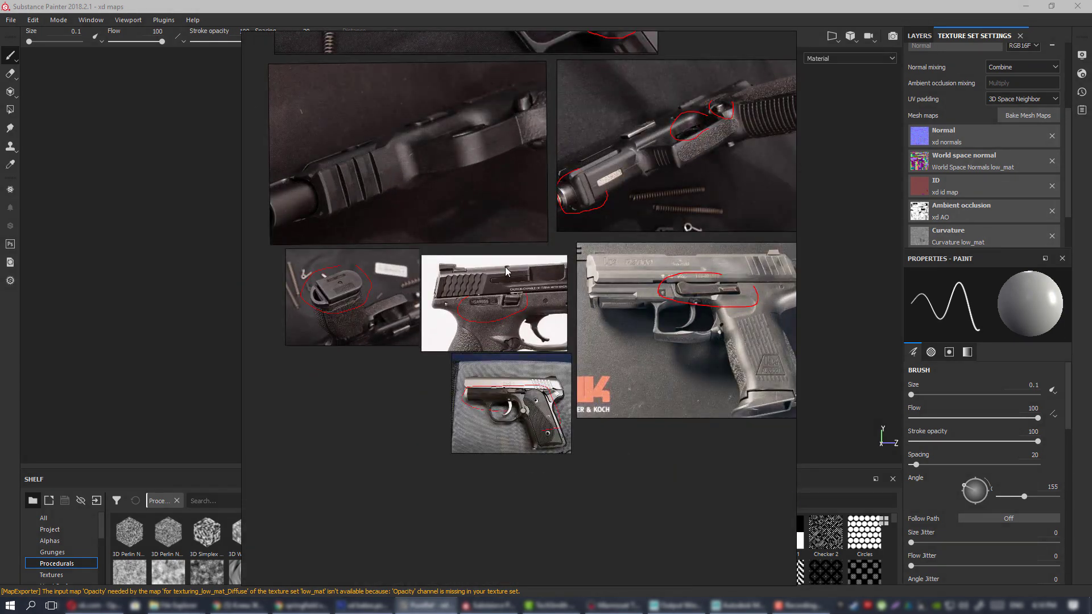
scroll(547, 353, up, 2)
middle_drag(437, 364, 554, 319)
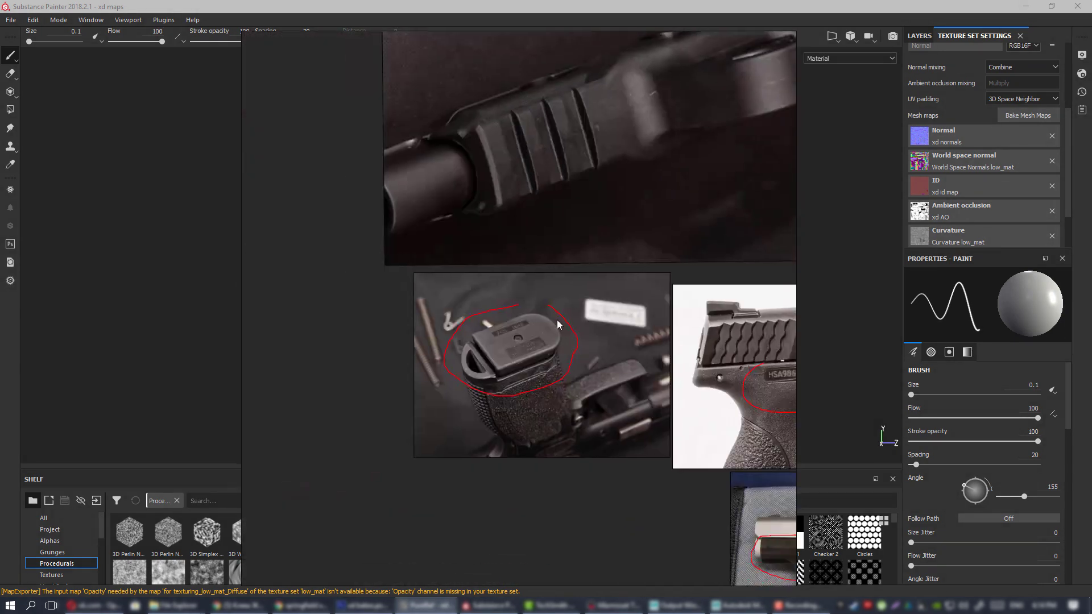
scroll(554, 318, up, 4)
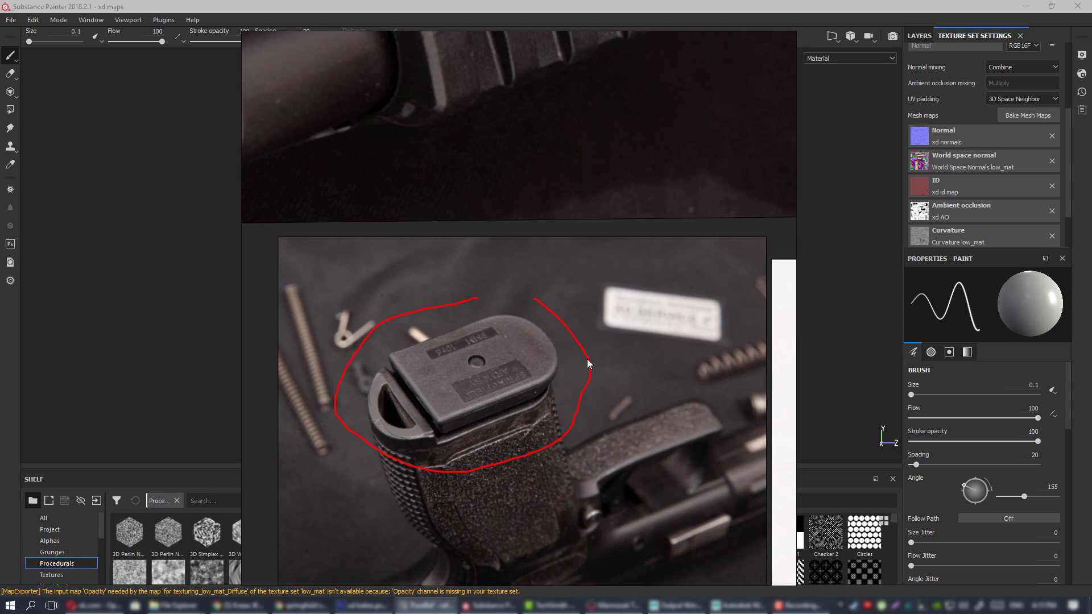
scroll(587, 359, down, 5)
scroll(426, 317, up, 4)
scroll(541, 340, down, 4)
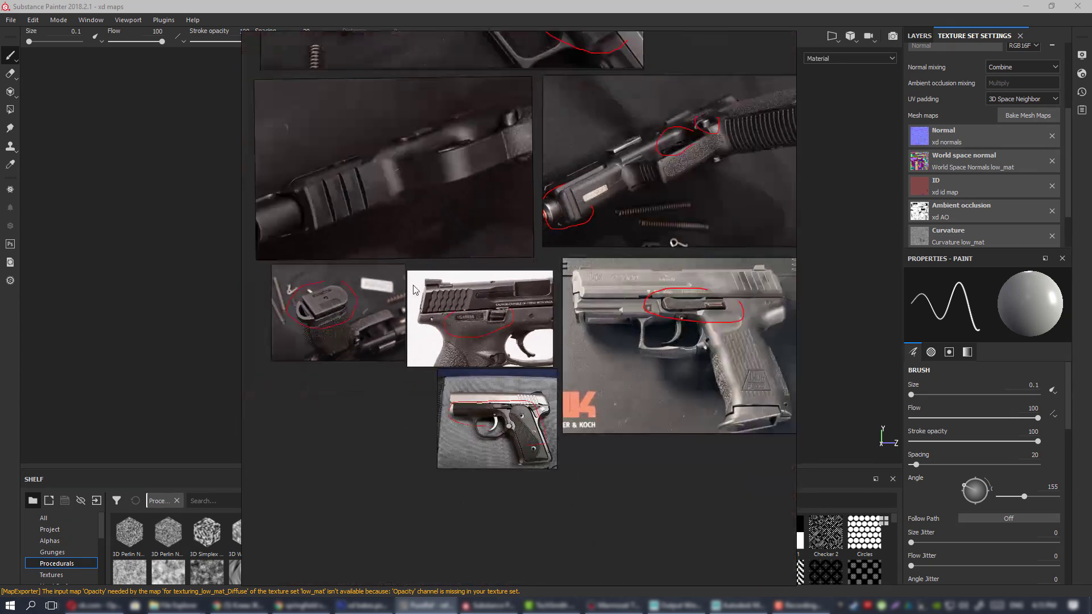
- Study the Kimber pistol photo for wear and scratches on the dark frame and grip panel
scroll(497, 282, up, 6)
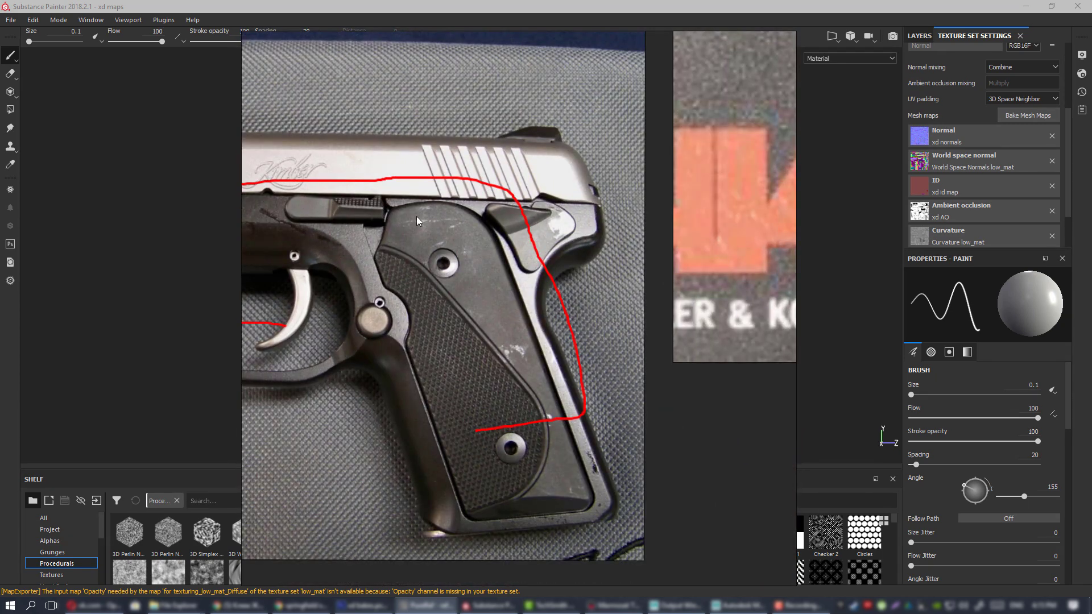
middle_drag(274, 216, 411, 237)
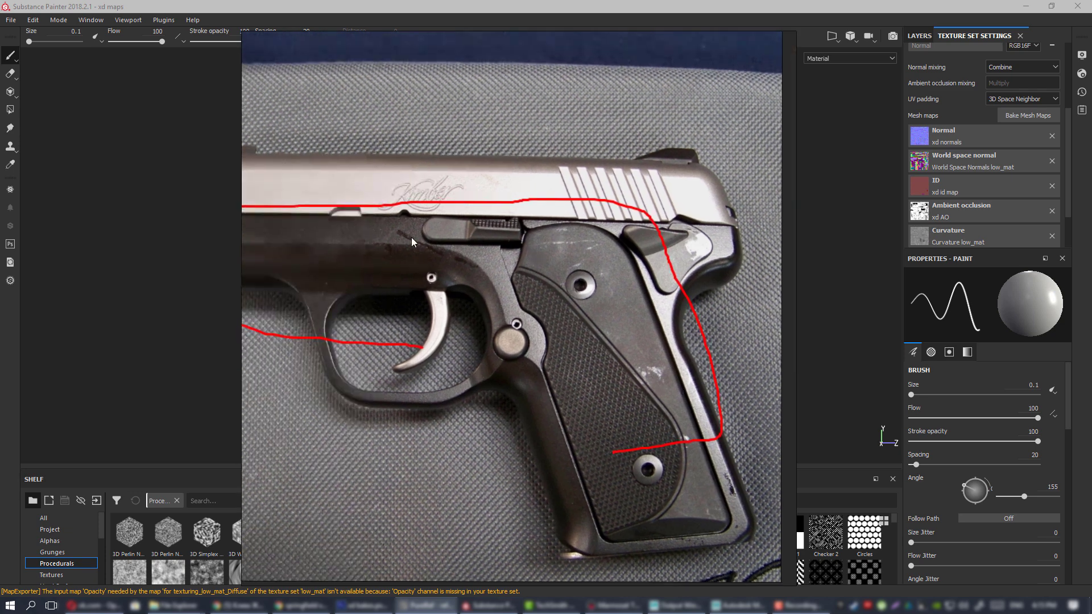
middle_drag(681, 335, 476, 362)
scroll(475, 361, down, 5)
- Inspect the red-circled slide release area in the Heckler & Koch pistol photo
middle_drag(569, 344, 373, 408)
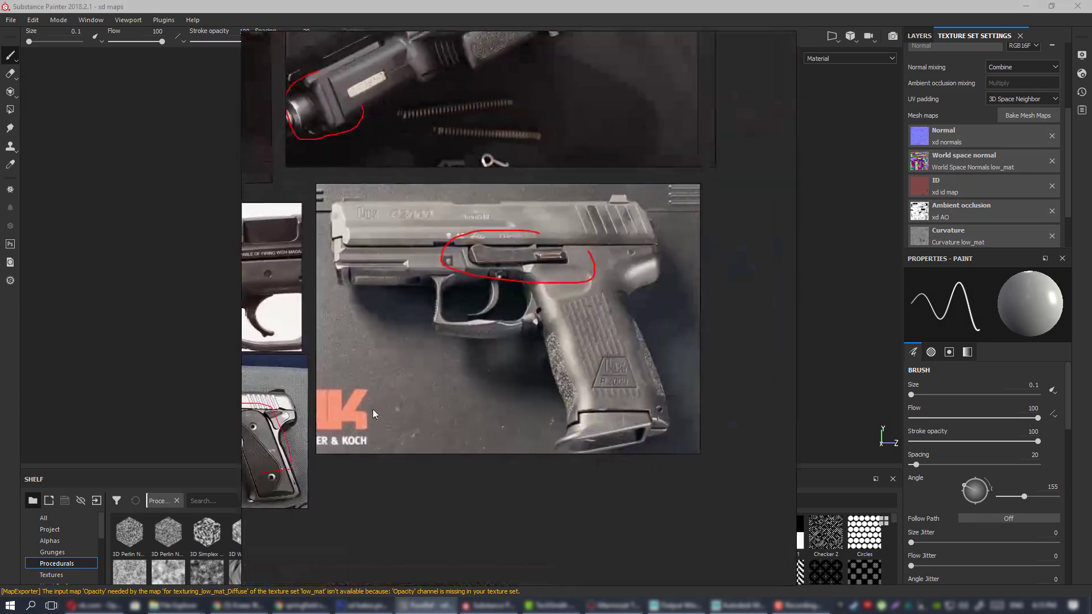
scroll(509, 264, up, 5)
scroll(460, 255, down, 8)
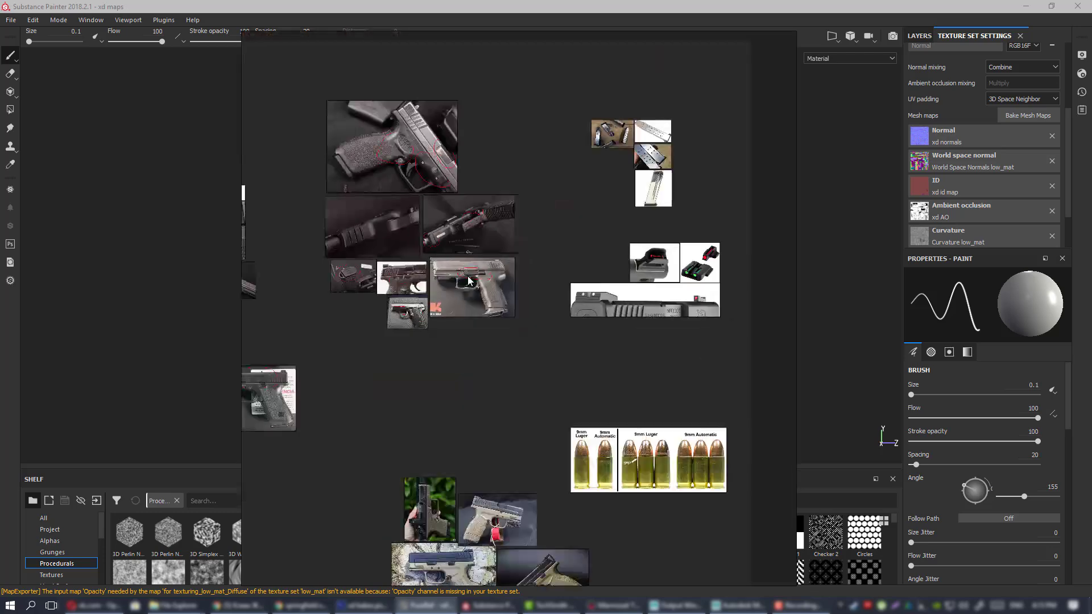
- Examine the sight reference photos showing the red and green fiber-optic inserts
middle_drag(679, 267, 557, 276)
scroll(557, 275, up, 4)
middle_drag(442, 249, 353, 249)
scroll(518, 244, up, 2)
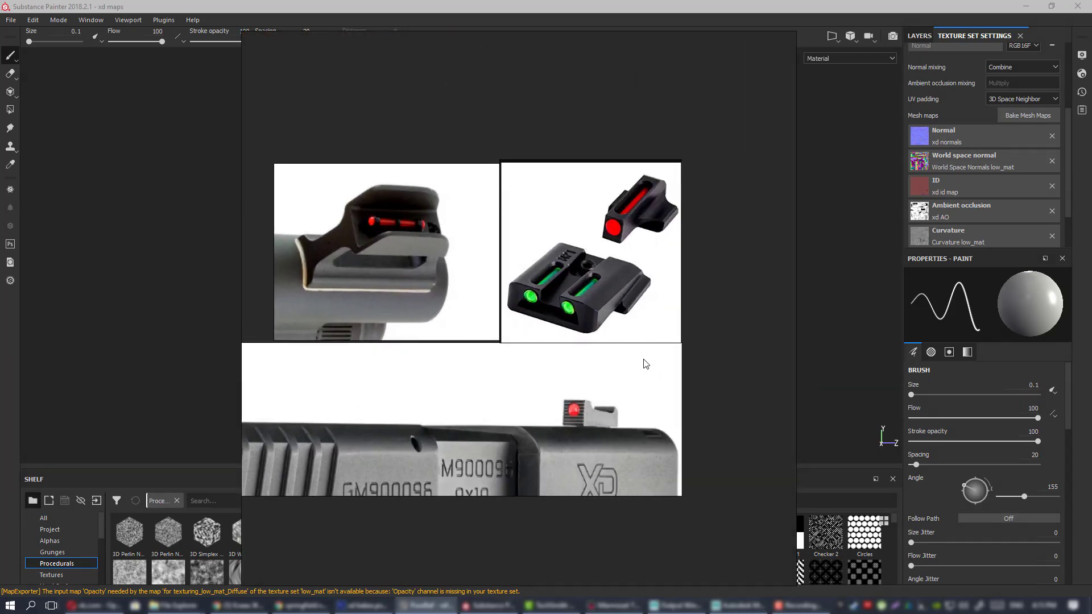
middle_drag(568, 263, 593, 366)
scroll(593, 366, down, 4)
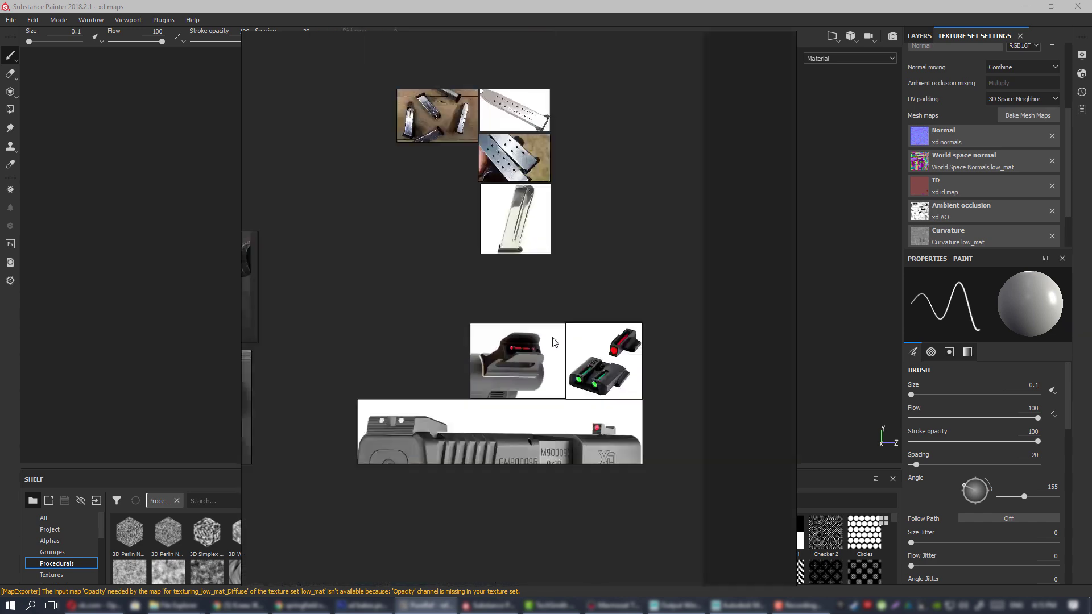
- Study the magazine reference photos, focusing on the scratched metal bodies lying on the wooden boards
middle_drag(525, 182, 532, 287)
scroll(532, 288, up, 6)
middle_drag(549, 330, 630, 495)
middle_drag(287, 192, 513, 264)
scroll(513, 264, up, 5)
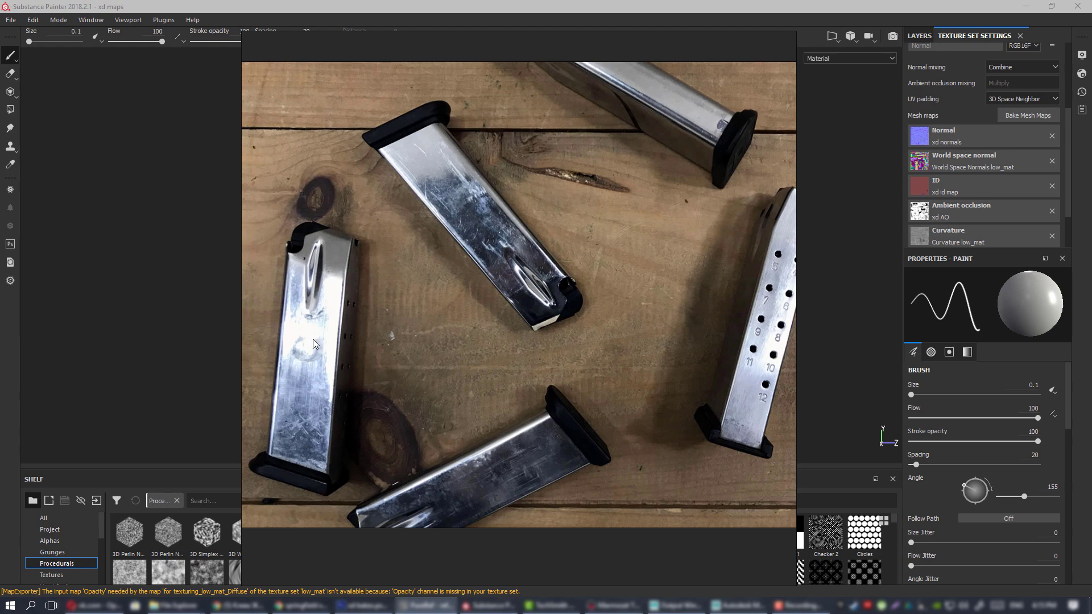
scroll(418, 323, down, 7)
middle_drag(313, 396, 557, 276)
- Examine the 9mm Luger and 9mm Automatic cartridge reference image for casing and bullet colors
scroll(555, 278, down, 7)
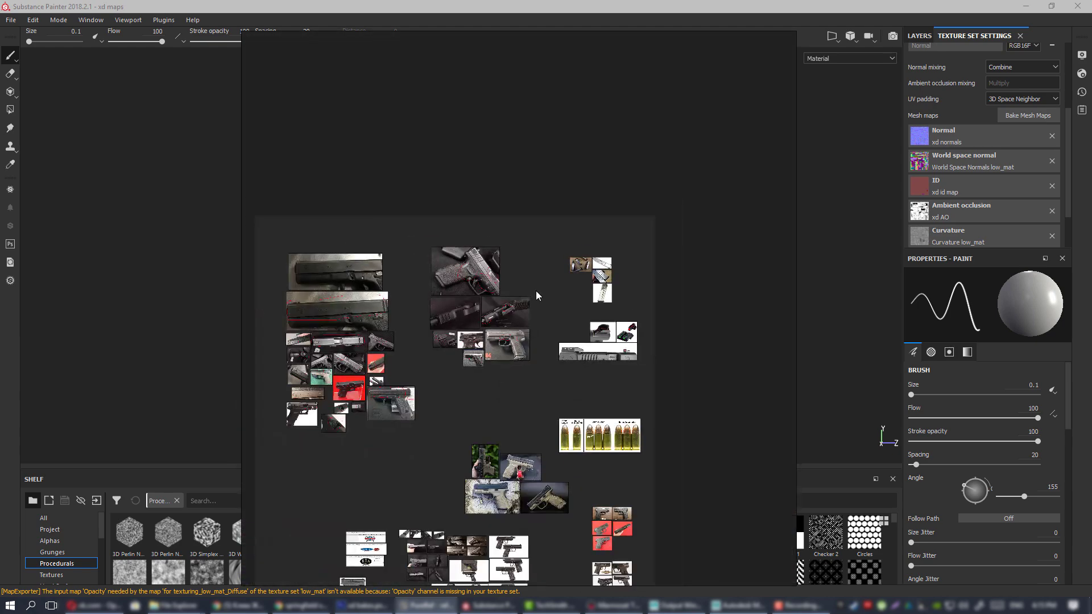
middle_drag(470, 356, 513, 221)
scroll(541, 297, up, 3)
scroll(516, 266, up, 3)
scroll(517, 255, down, 4)
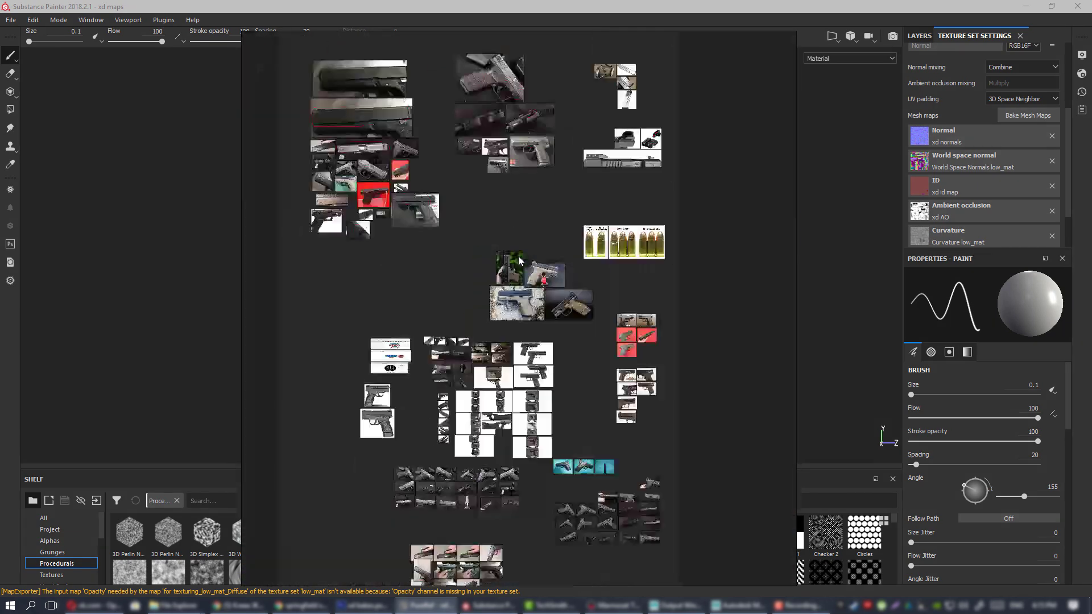
middle_drag(660, 245, 499, 285)
scroll(494, 281, up, 9)
scroll(298, 246, up, 1)
middle_drag(297, 246, 513, 264)
scroll(513, 264, down, 3)
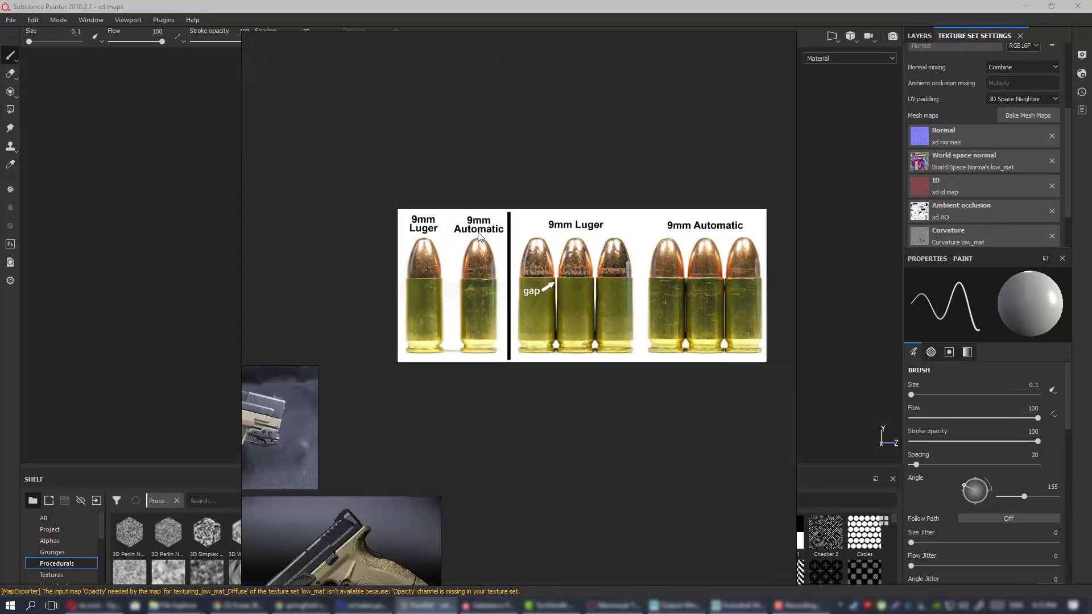
middle_drag(616, 303, 531, 303)
- Survey the whole reference board, reviewing the slide, frame, magazine, sight, ammunition and tan-frame pistol groups
scroll(521, 305, down, 3)
middle_drag(415, 319, 670, 294)
scroll(622, 295, down, 3)
middle_drag(589, 291, 569, 345)
scroll(548, 326, up, 2)
scroll(536, 302, up, 3)
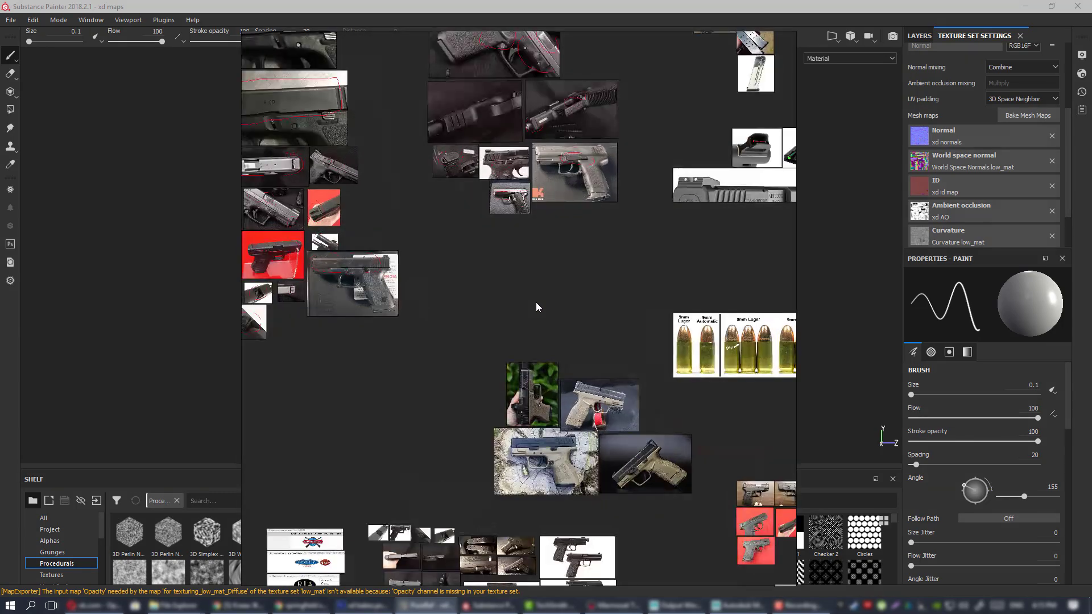
scroll(512, 306, down, 4)
scroll(494, 307, up, 2)
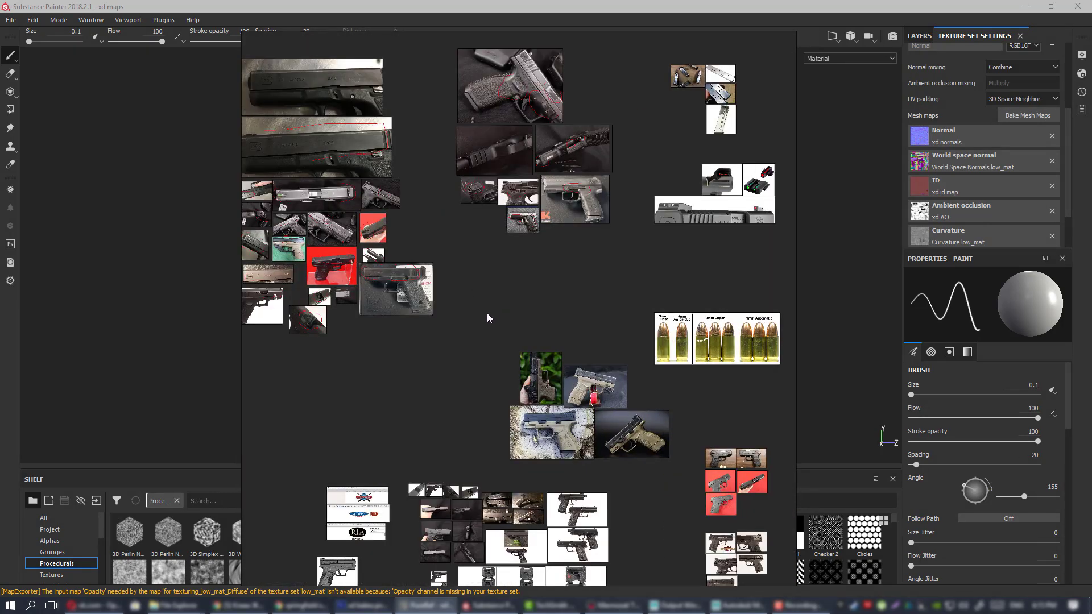
middle_drag(452, 295, 495, 309)
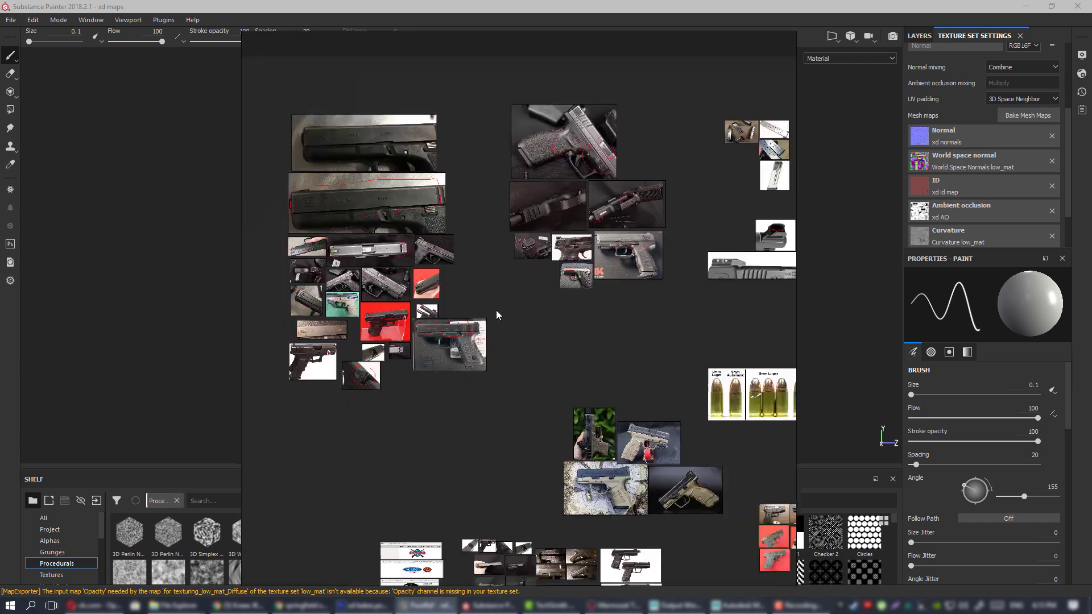
middle_drag(403, 319, 619, 326)
scroll(620, 329, up, 5)
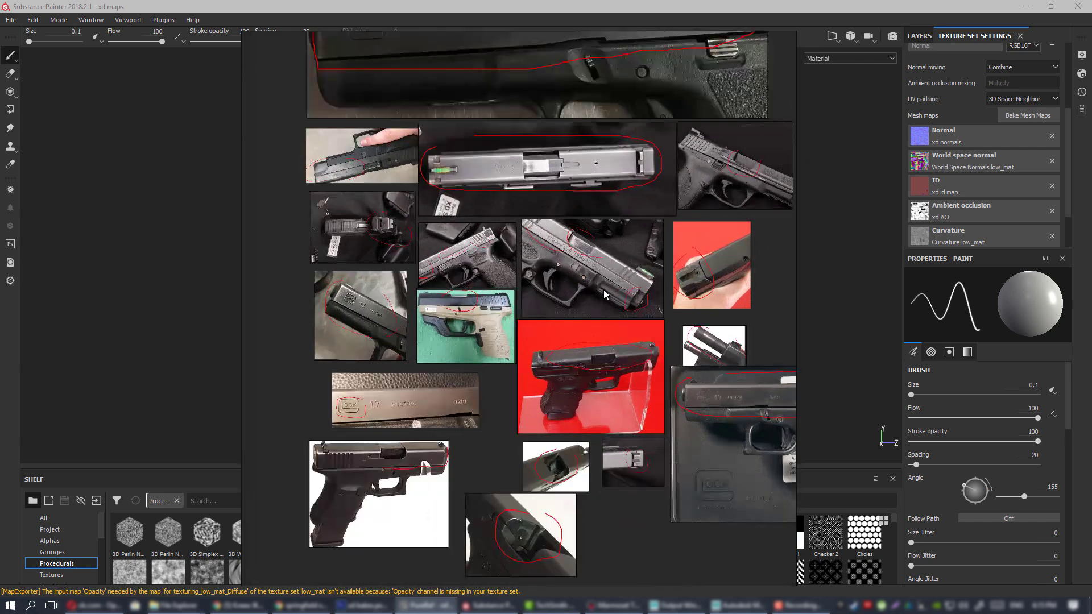
scroll(630, 306, down, 3)
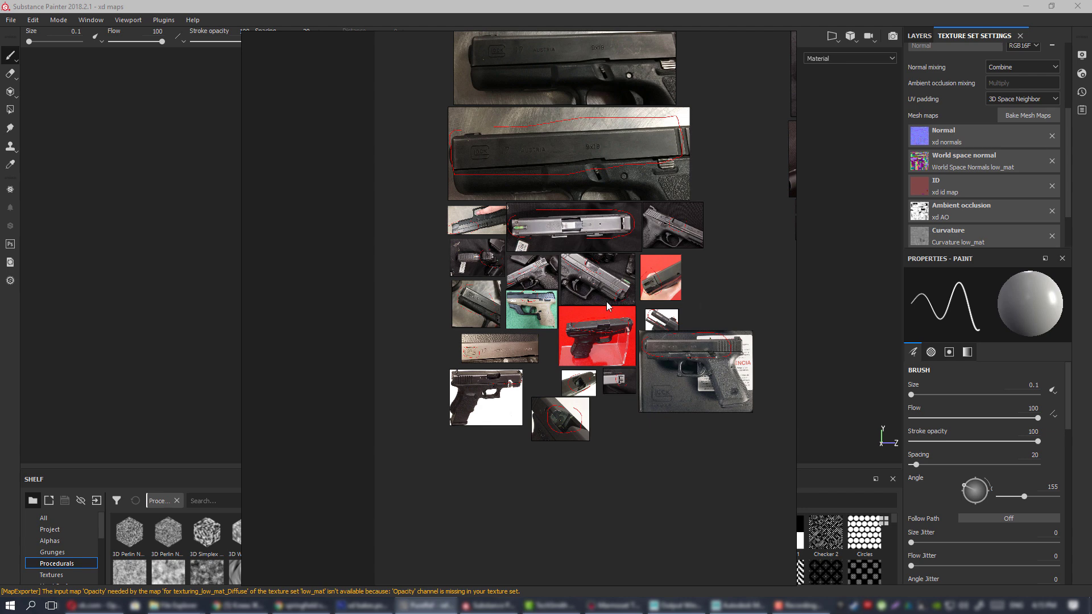
- Switch back to Substance Painter and inspect the untextured XD-9 pistol model from the front and side
key(alt+Tab)
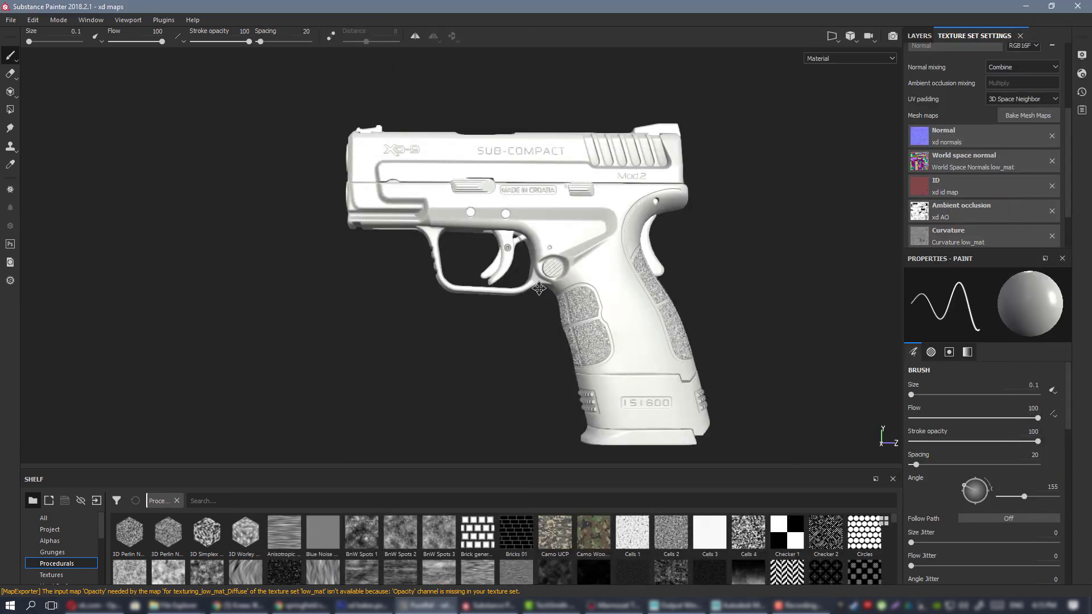
alt+drag(613, 326, 759, 305)
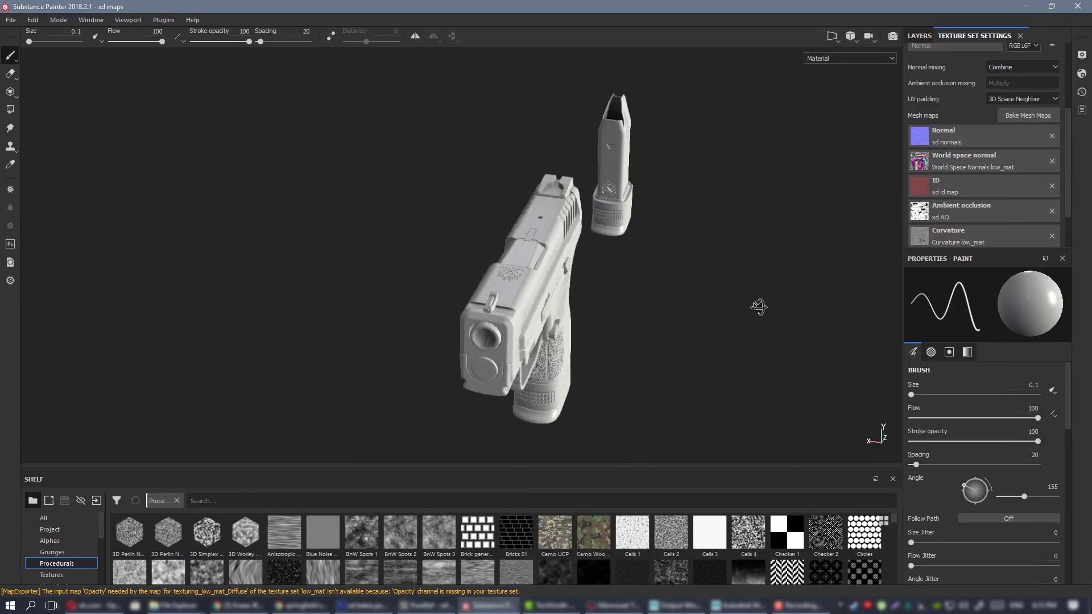
alt+drag(547, 284, 410, 296)
alt+right_drag(409, 295, 756, 483)
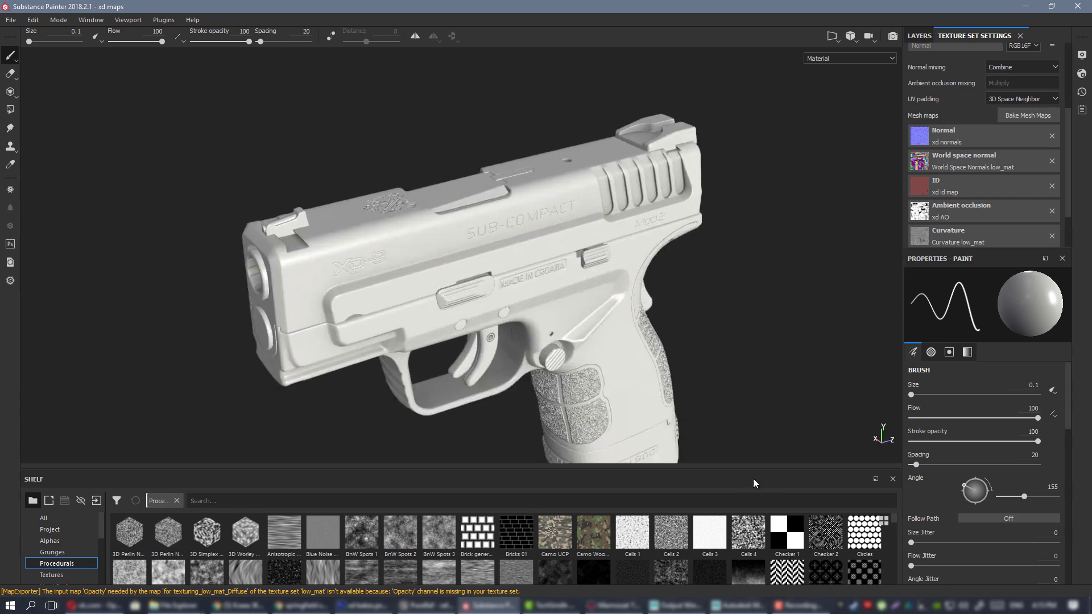
alt+drag(711, 398, 609, 343)
alt+right_drag(609, 343, 534, 340)
alt+drag(534, 340, 482, 251)
alt+right_drag(509, 243, 521, 243)
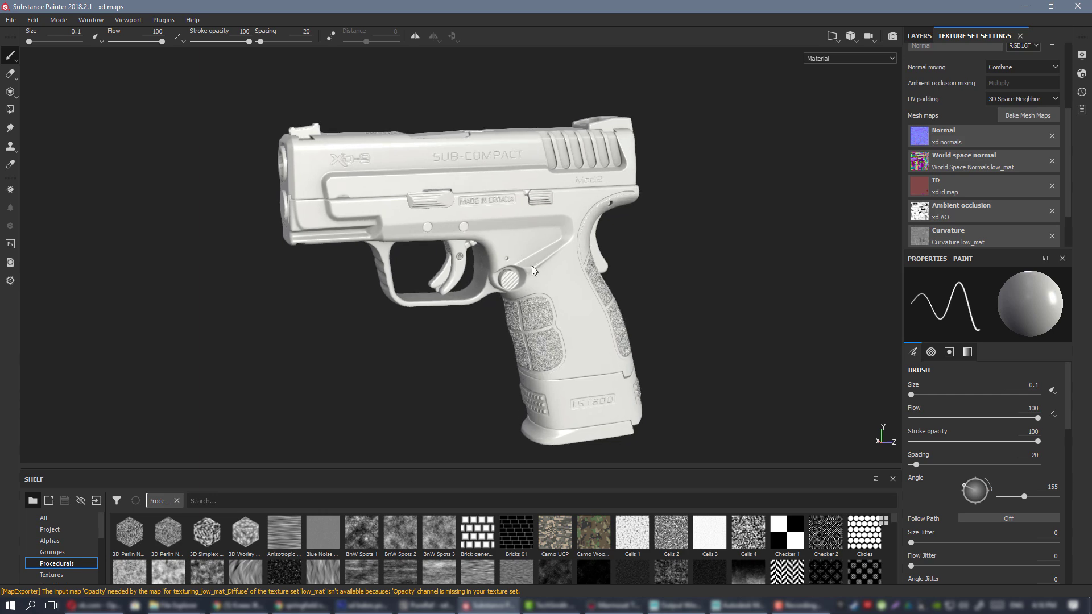
alt+drag(520, 243, 499, 246)
alt+middle_drag(499, 247, 498, 278)
alt+drag(498, 278, 583, 296)
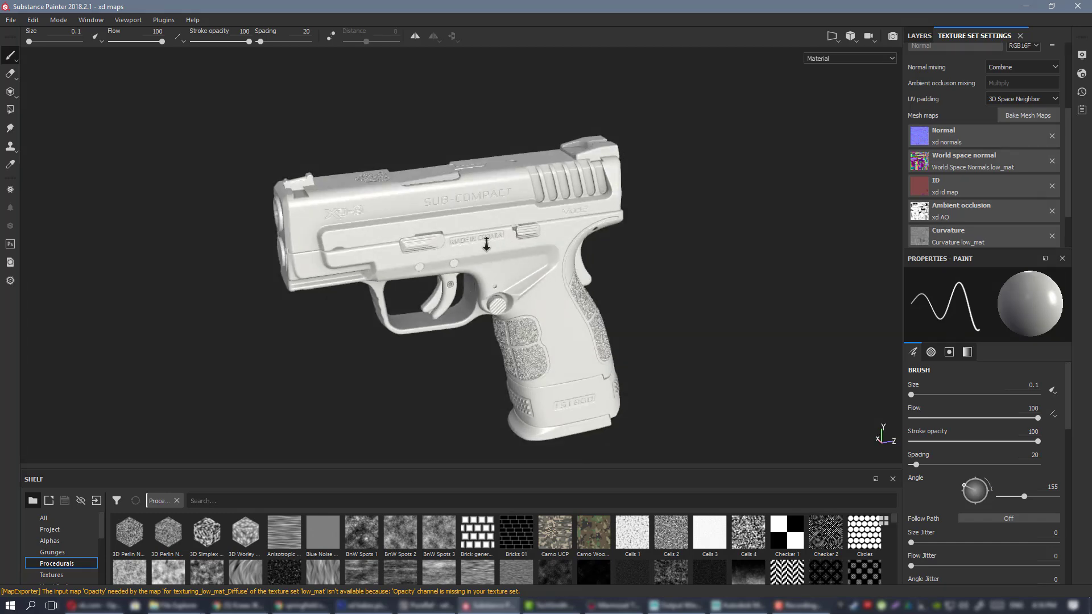
- Switch to Maya, duplicate the assemble group and move the copy about 28 units along negative Y, beside the original pistol
key(alt+Tab)
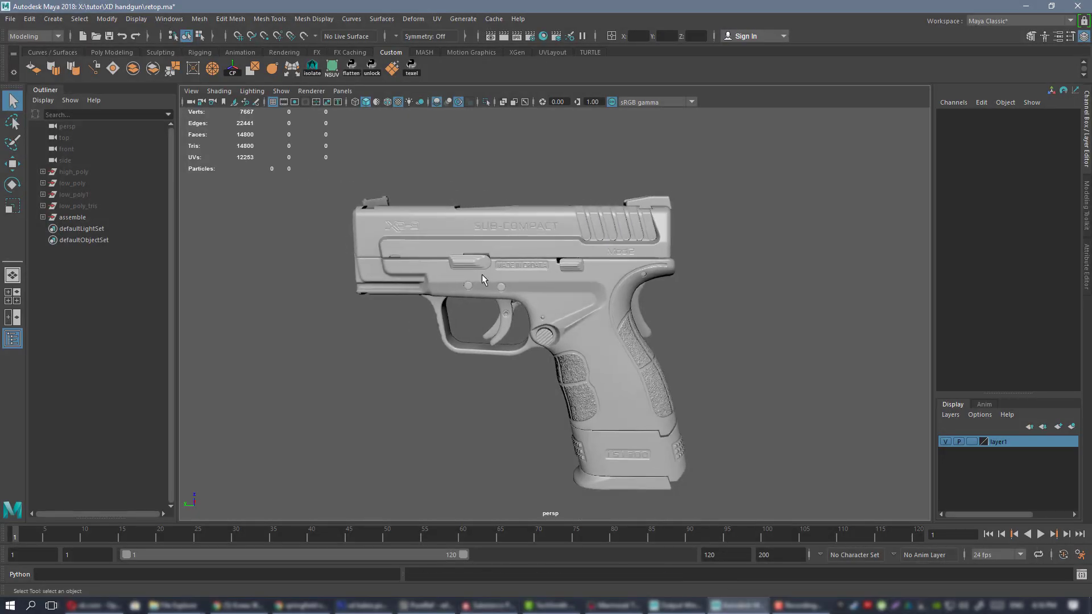
alt+drag(483, 274, 349, 239)
click(79, 222)
alt+drag(626, 296, 734, 312)
key(w)
key(ctrl+d)
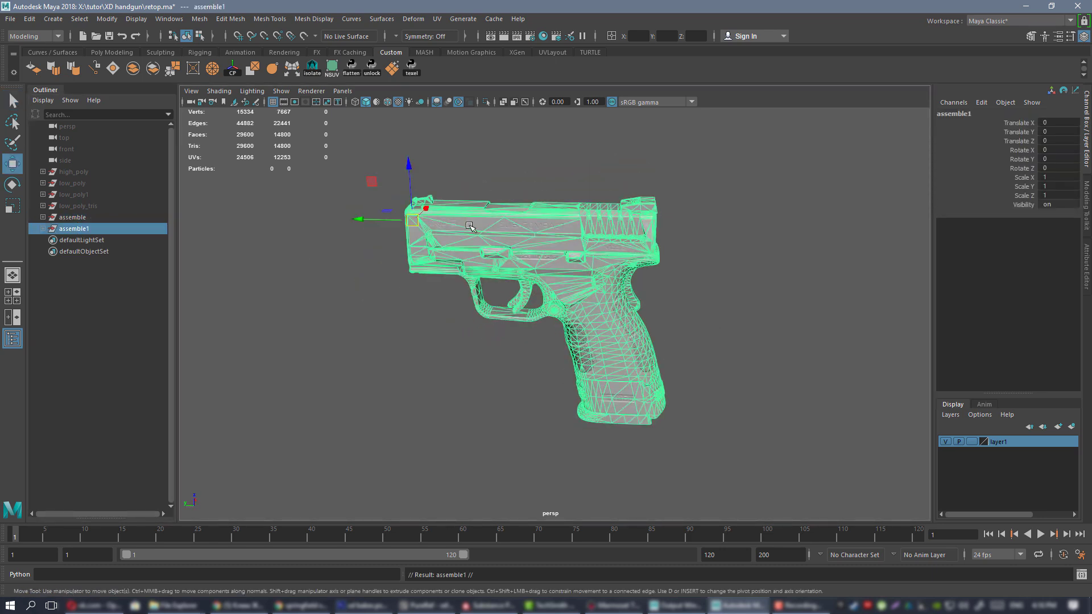
drag(373, 222, 842, 227)
alt+middle_drag(745, 219, 261, 222)
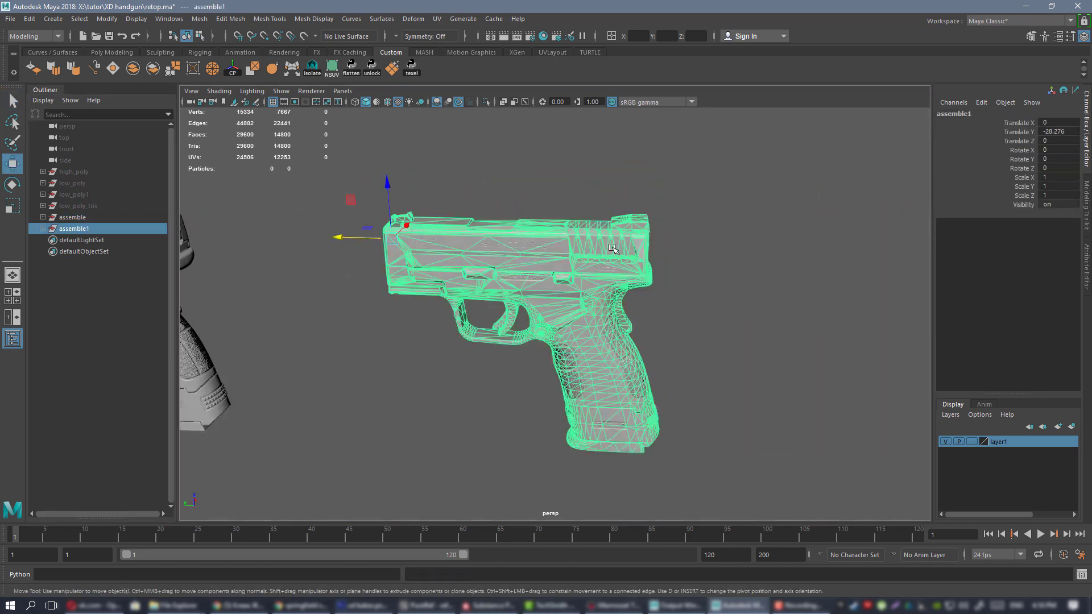
- Move the duplicate pistol's slide back about 4.2 units along Y, aligning its notch with the slide lock lever
click(500, 239)
alt+right_drag(512, 267, 718, 330)
alt+middle_drag(434, 178, 467, 232)
drag(459, 204, 640, 203)
alt+middle_drag(641, 202, 582, 219)
alt+right_drag(583, 219, 727, 245)
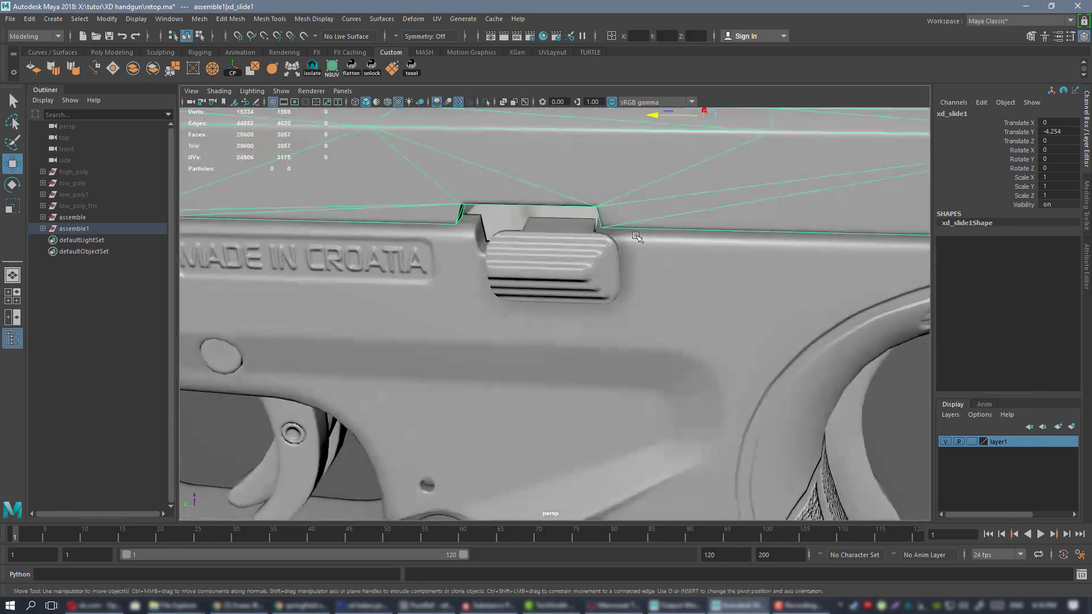
alt+middle_drag(630, 139, 644, 181)
drag(670, 140, 670, 140)
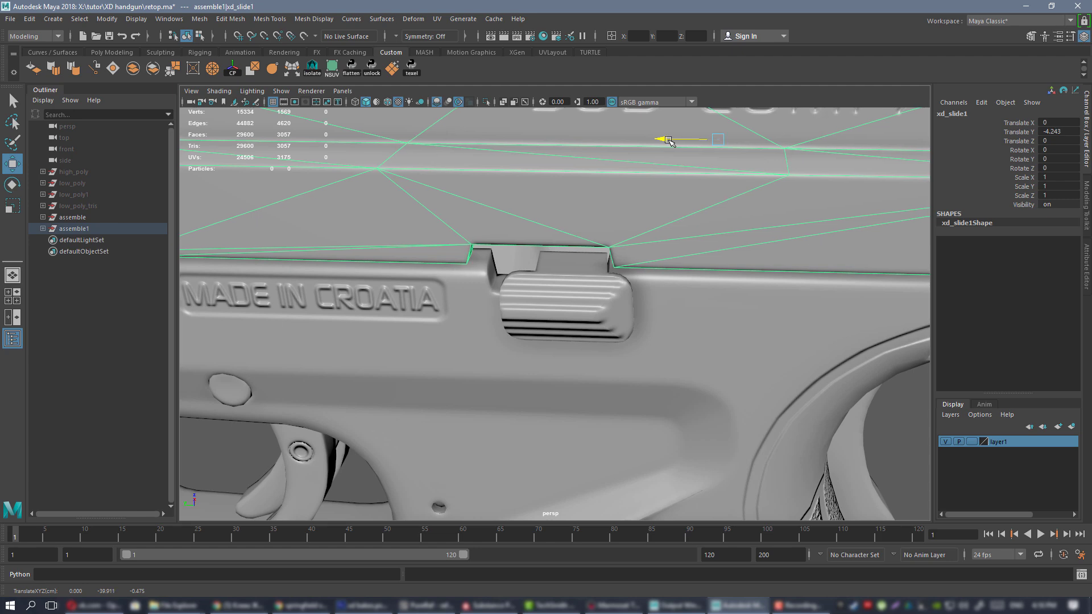
- Tilt the duplicate pistol's barrel about 2.9 degrees around X to suit the retracted slide
alt+right_drag(671, 226, 407, 175)
alt+drag(341, 239, 648, 279)
click(374, 276)
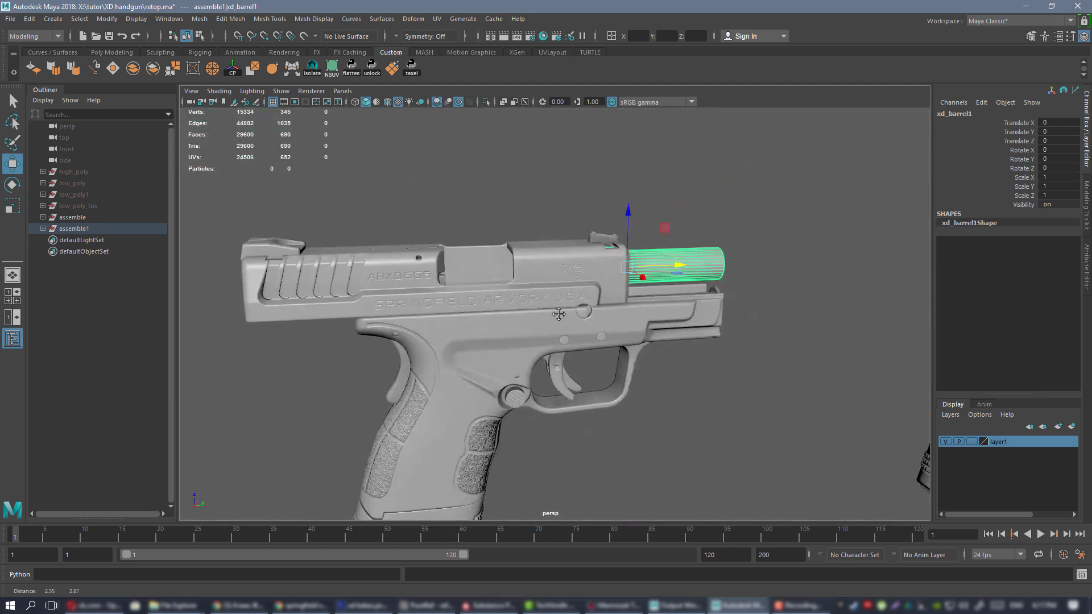
alt+right_drag(523, 295, 648, 307)
alt+drag(648, 307, 660, 307)
key(e)
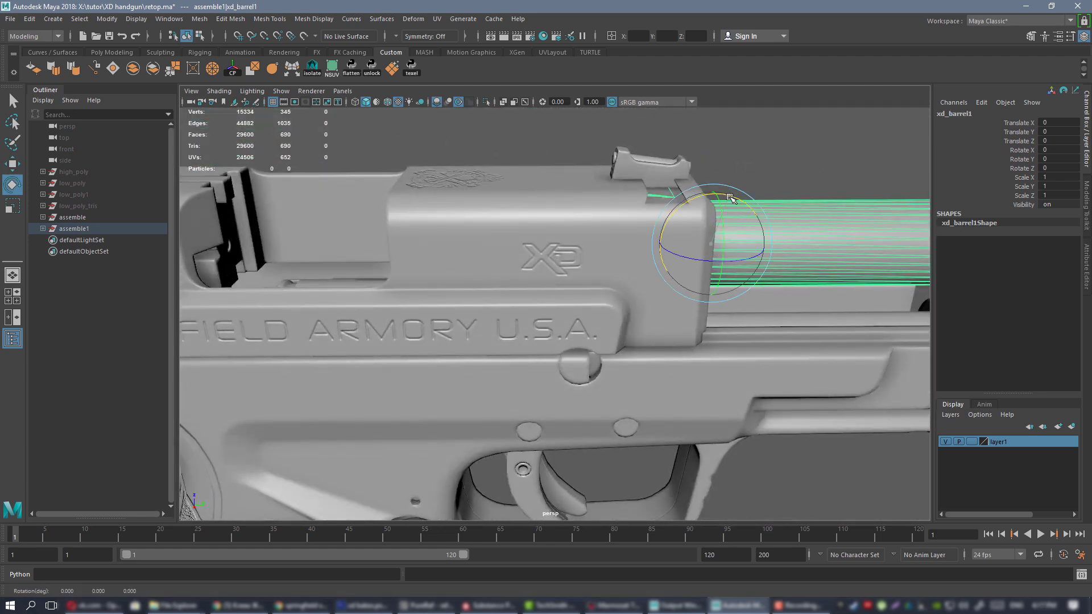
drag(730, 198, 727, 198)
alt+drag(729, 239, 650, 225)
key(w)
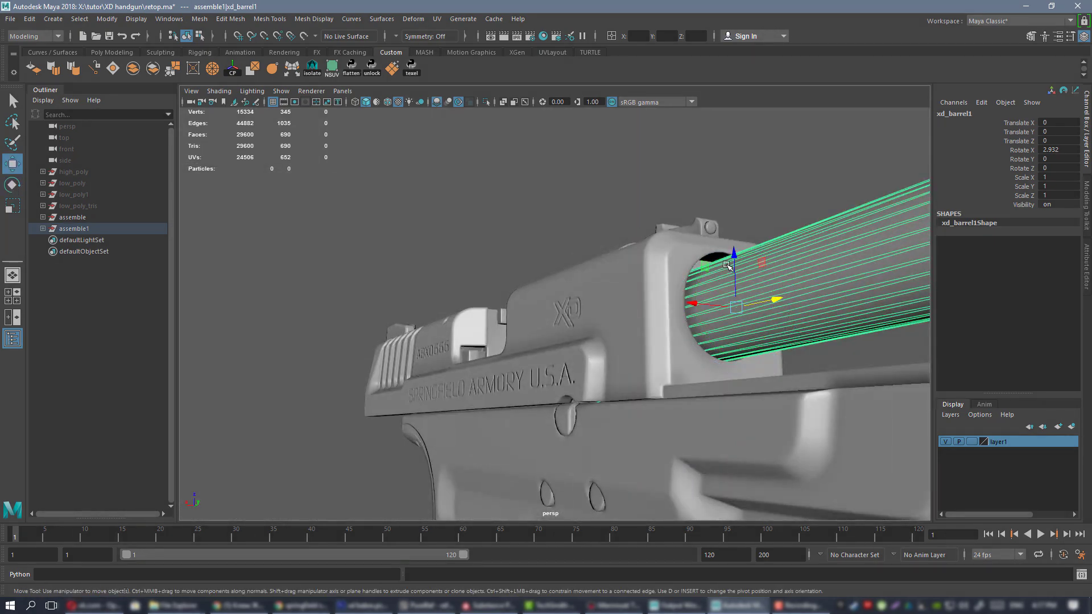
drag(727, 265, 653, 268)
- Select all parts of both pistols and export the selection as FBX file "final" in the clean exp folder
alt+right_drag(654, 267, 409, 187)
click(480, 191)
alt+drag(683, 211, 430, 222)
alt+middle_drag(387, 256, 438, 228)
drag(324, 192, 781, 428)
click(10, 19)
click(73, 168)
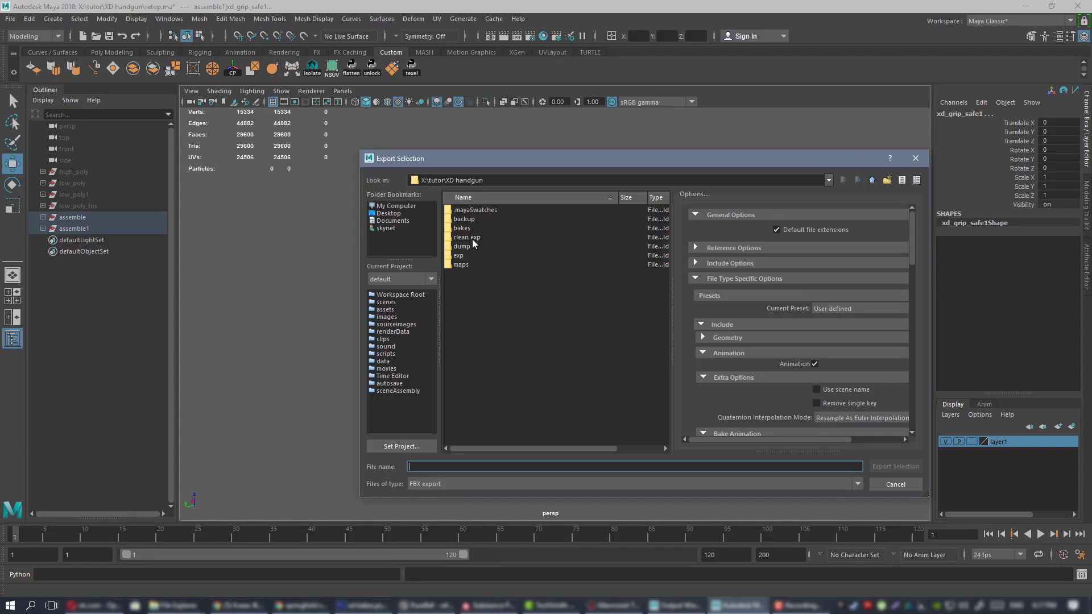
double_click(469, 237)
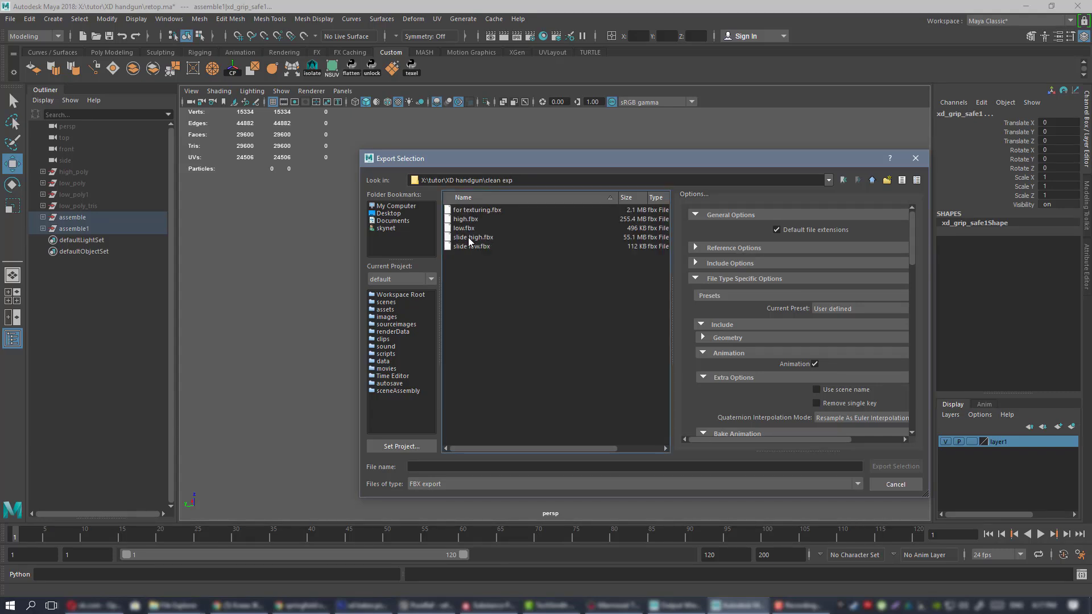
click(447, 466)
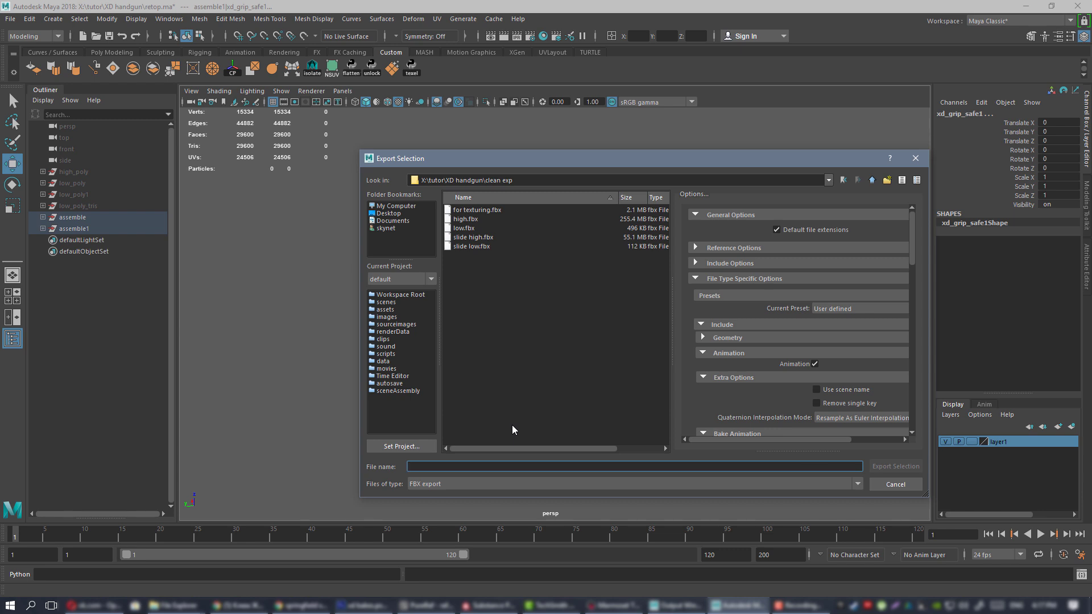
text(final)
key(Return)
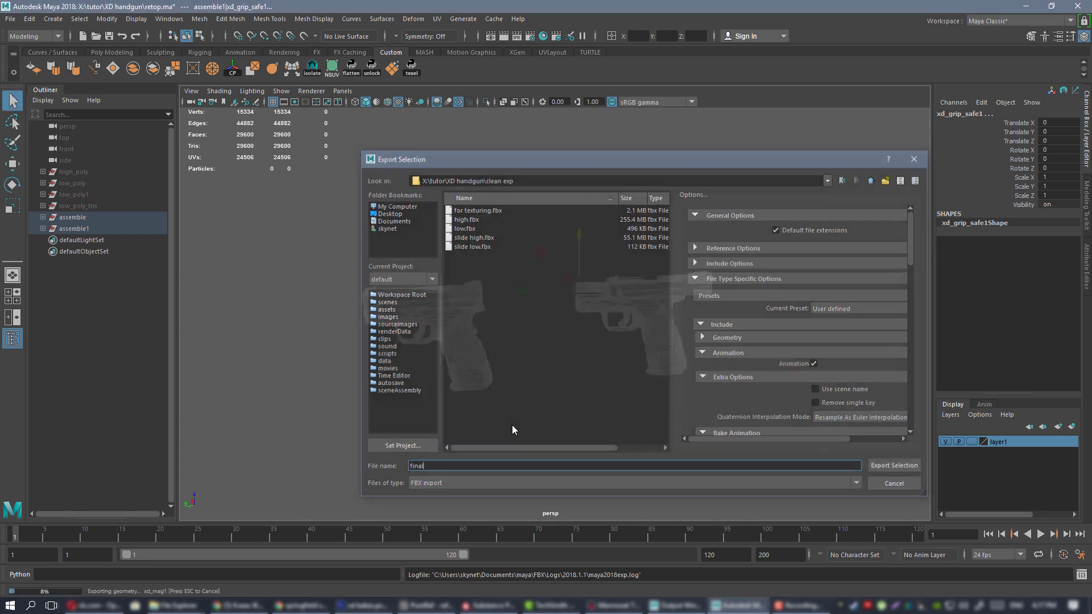
- Switch to Marmoset Toolbag and set the sky light to the Smashed Windows preset
click(614, 605)
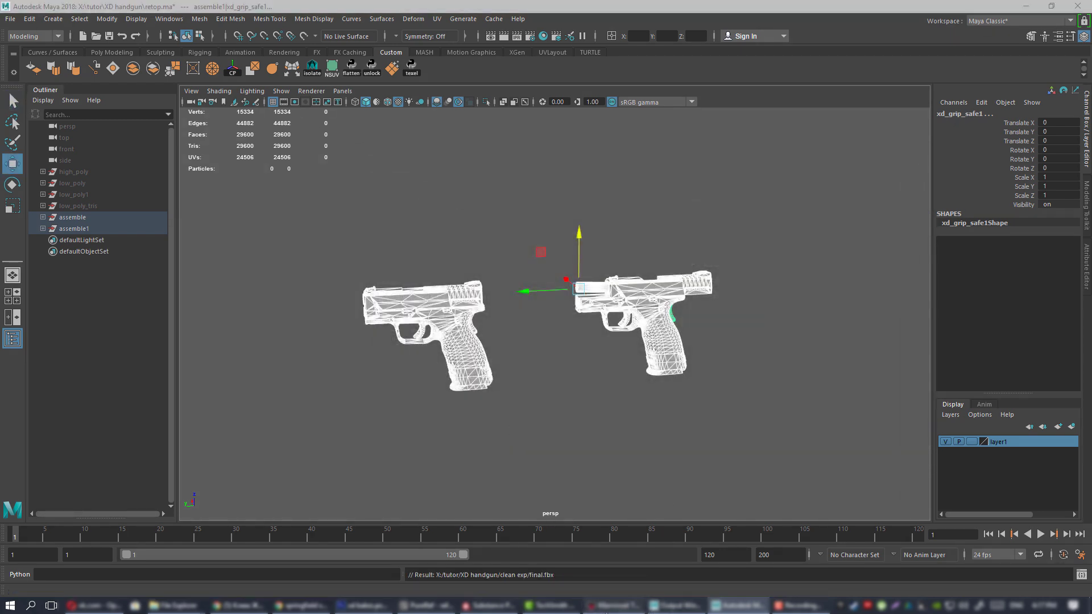
click(34, 72)
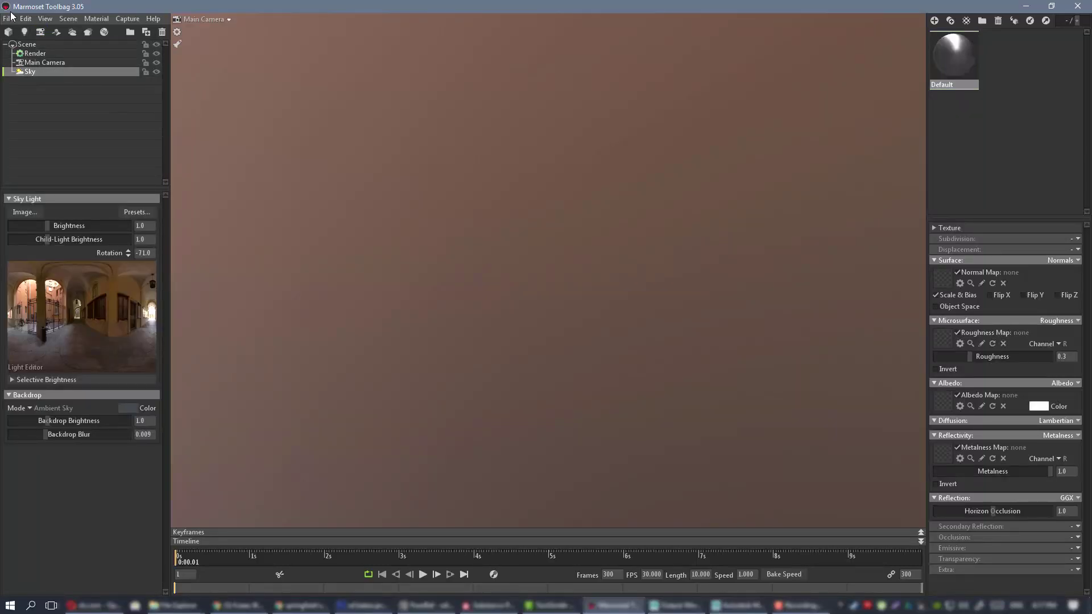
click(138, 213)
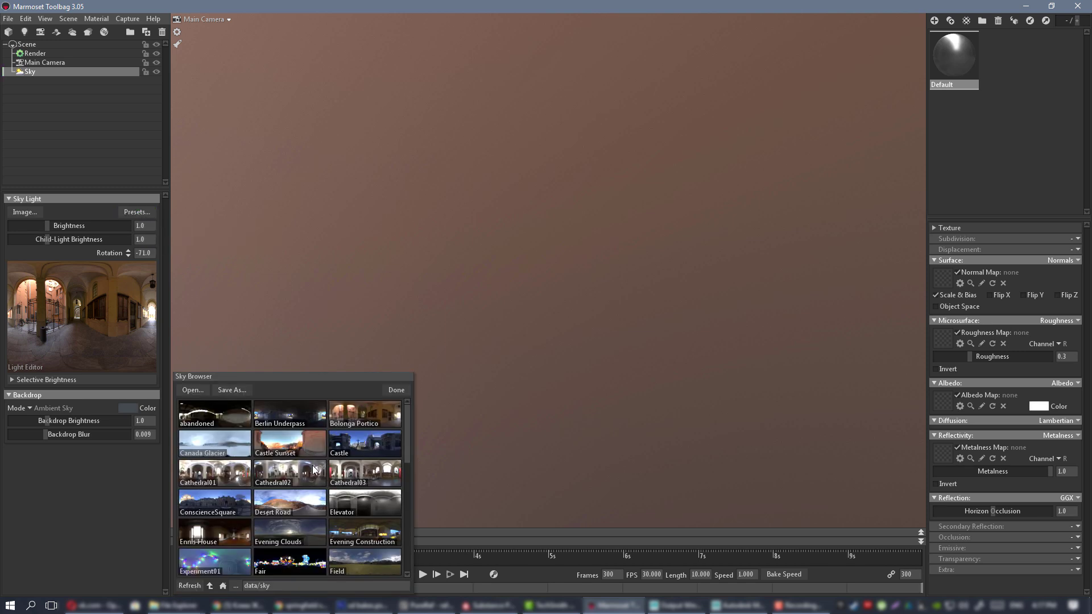
scroll(313, 470, down, 6)
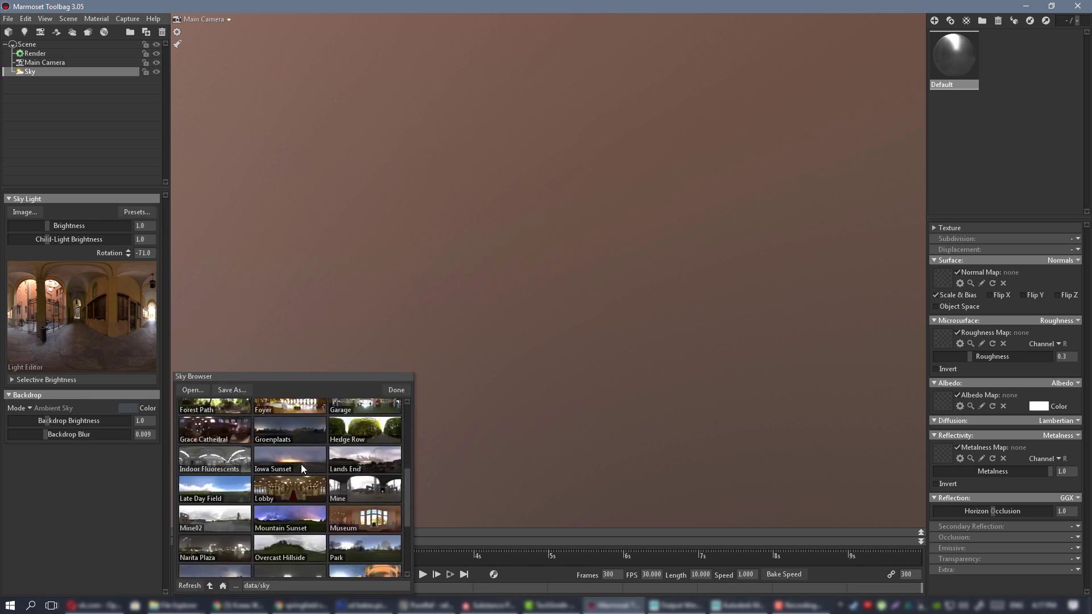
scroll(302, 468, down, 4)
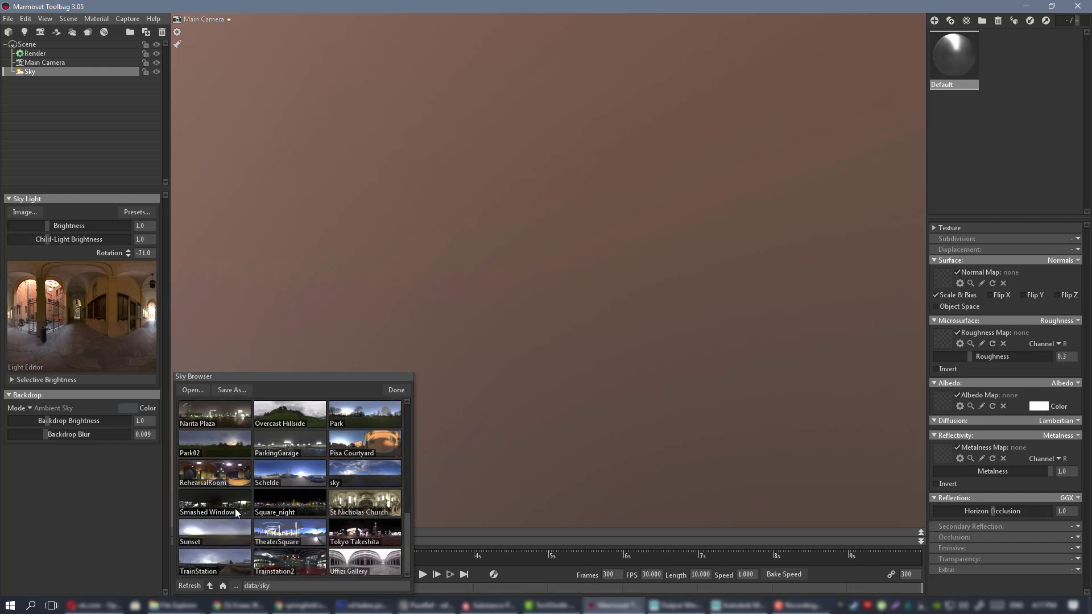
scroll(236, 510, up, 8)
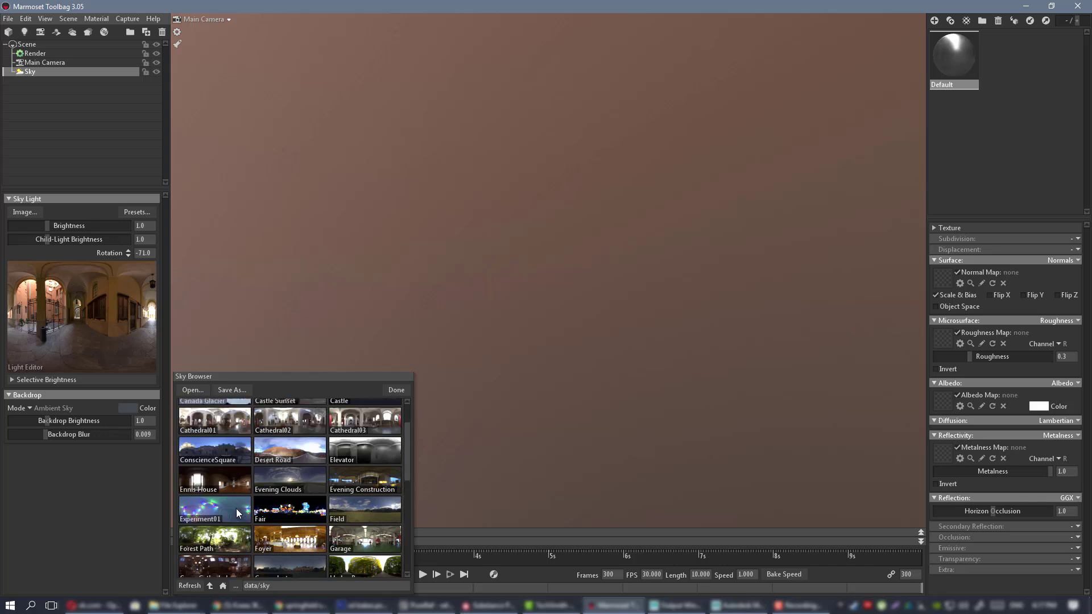
scroll(236, 511, up, 2)
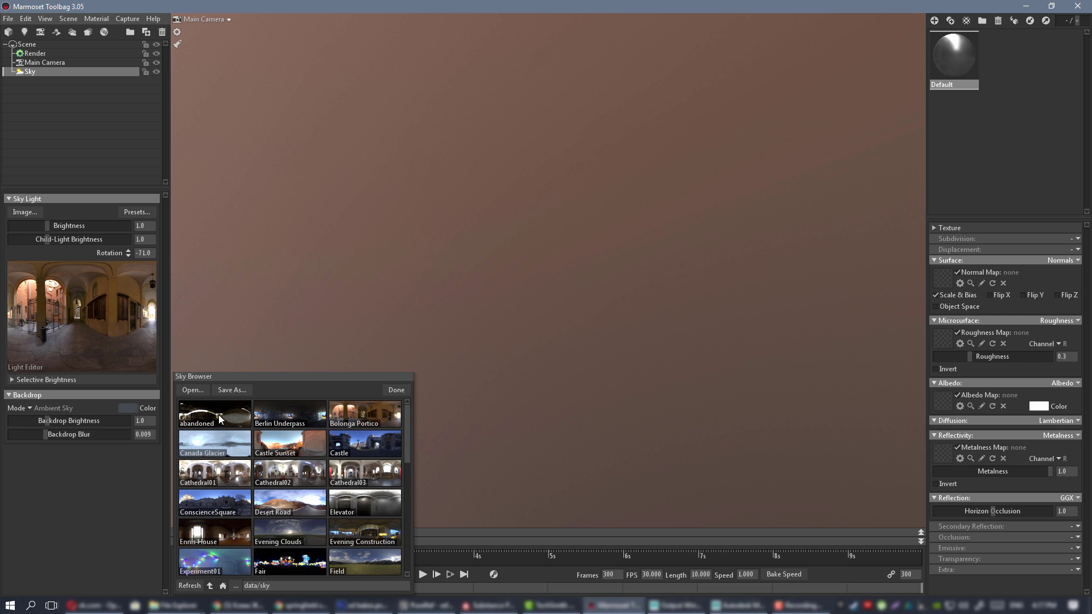
scroll(219, 415, down, 8)
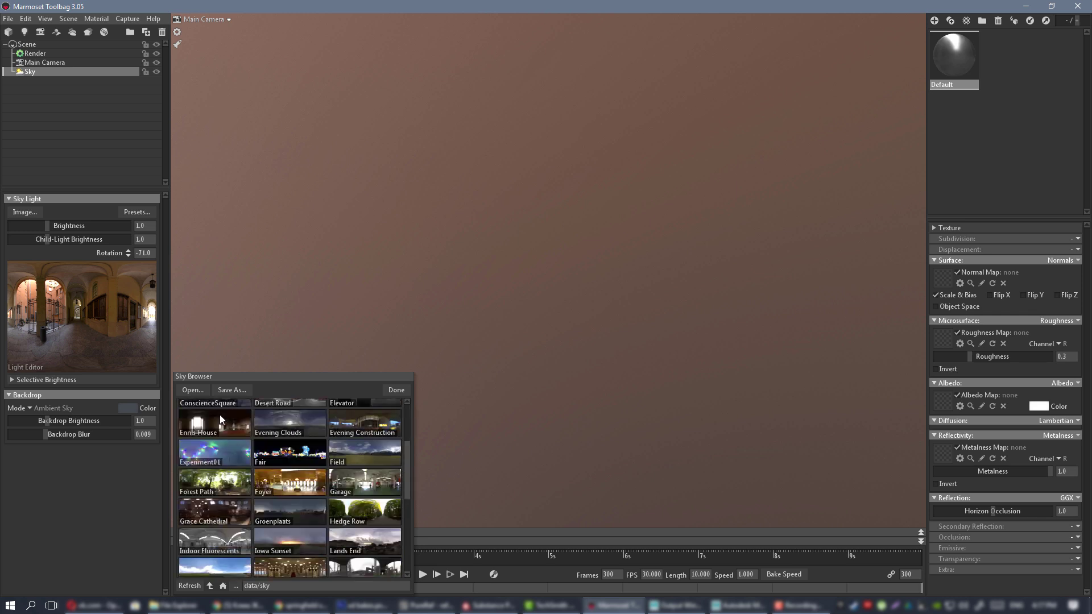
scroll(230, 449, down, 2)
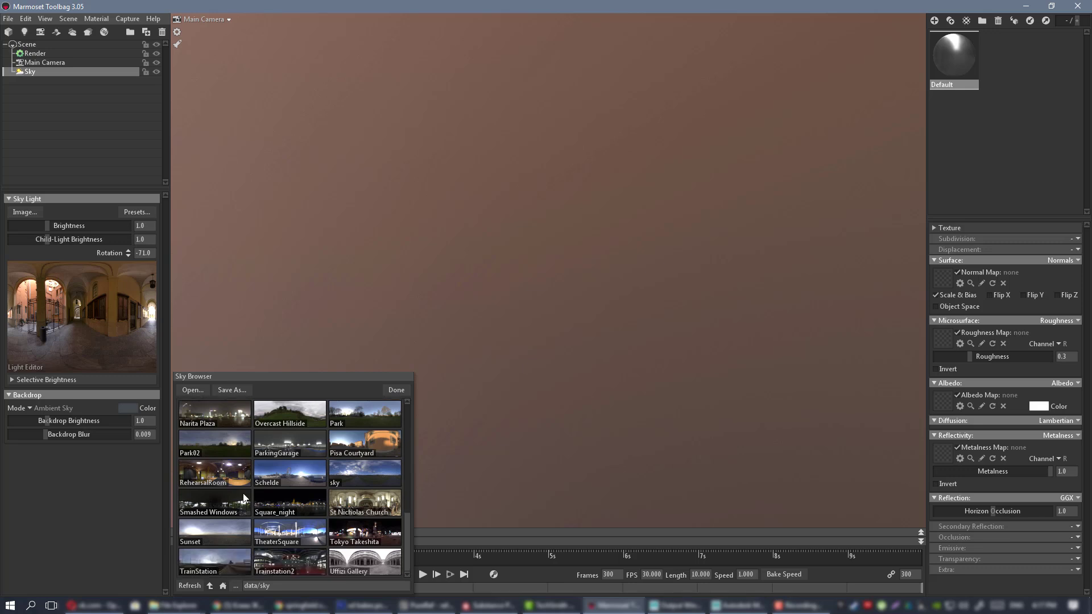
click(227, 506)
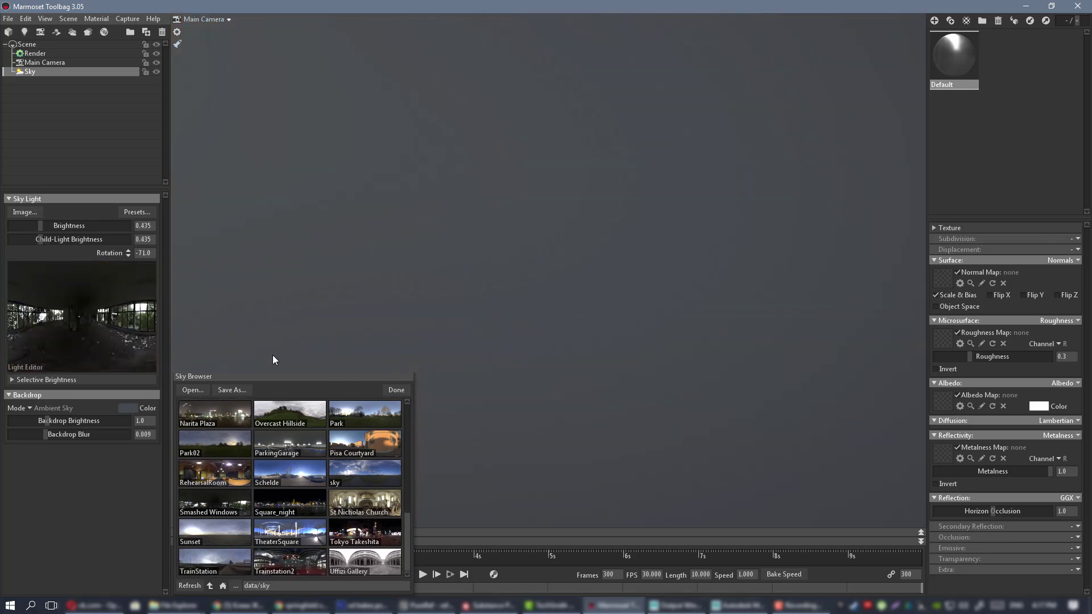
click(396, 390)
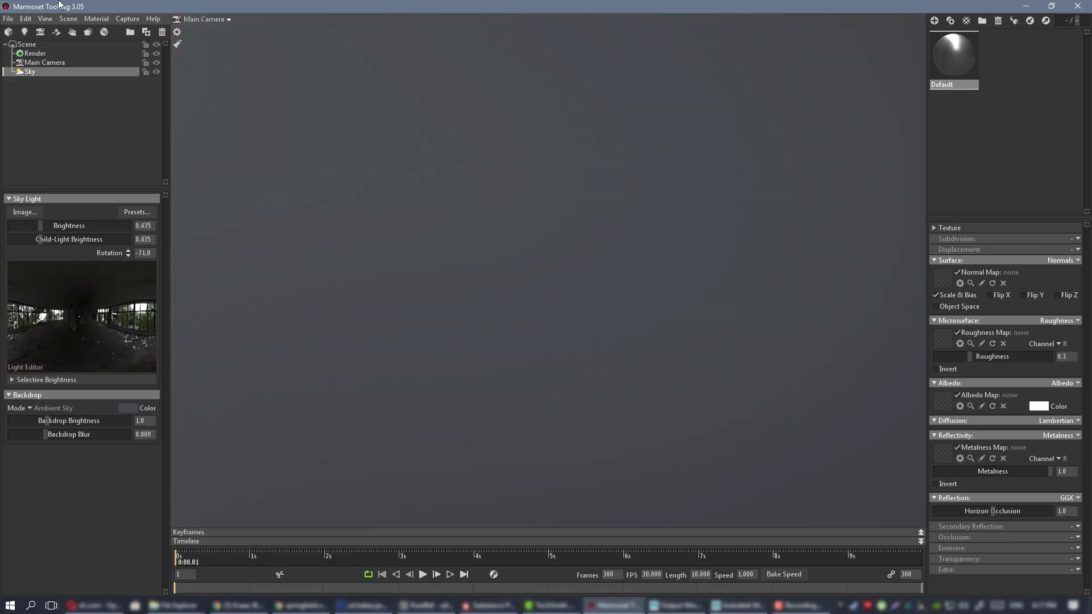
- Import final.fbx from the clean exp folder and bring up the low_mat material's settings
click(8, 19)
click(53, 101)
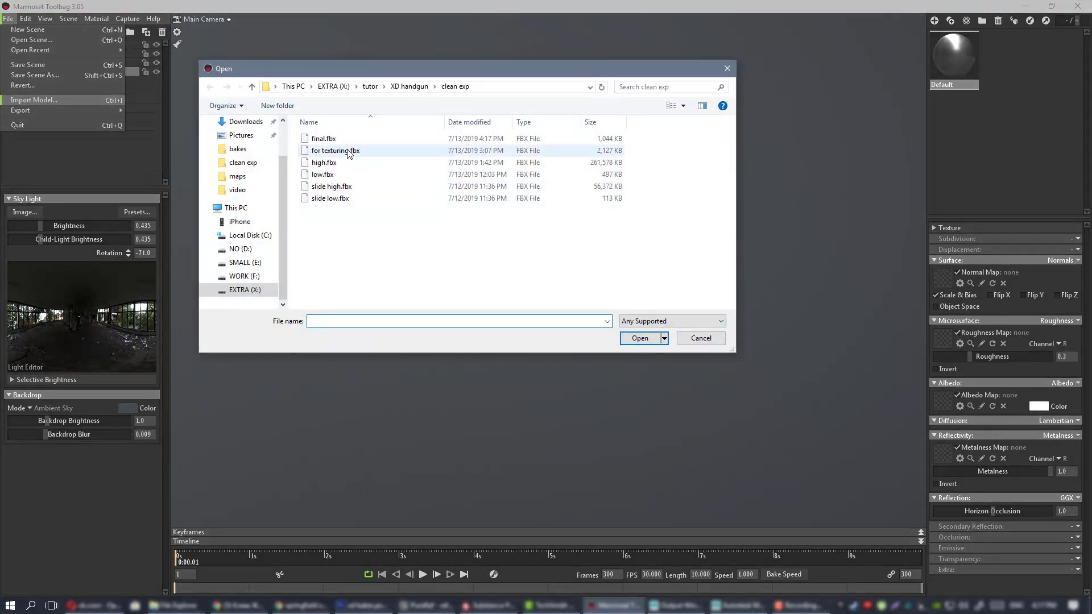
double_click(341, 139)
drag(443, 205, 489, 250)
click(1020, 59)
scroll(482, 167, down, 2)
click(471, 135)
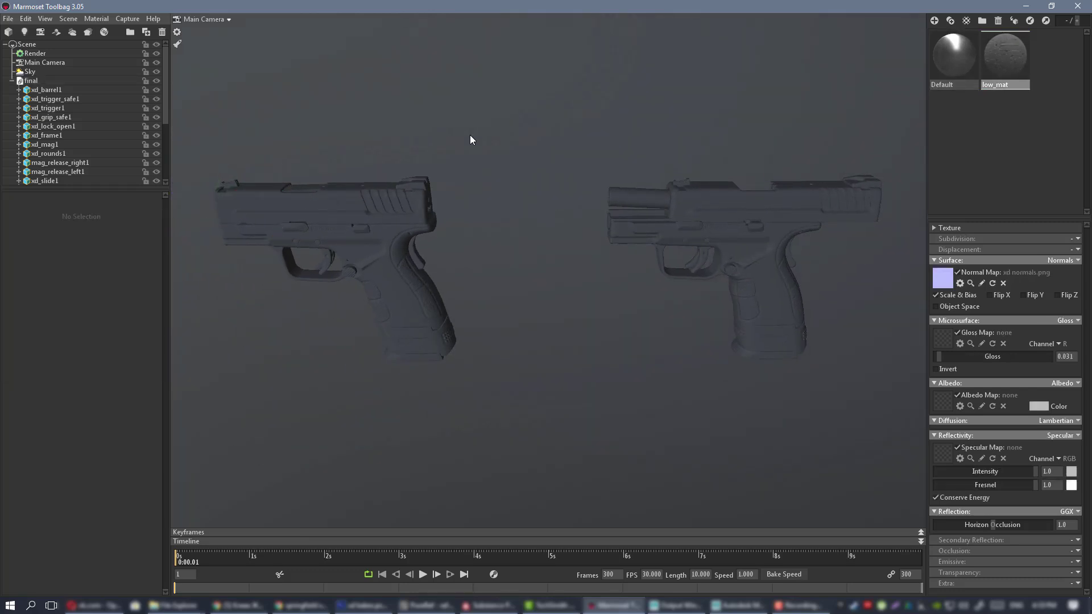
- Duplicate the final model group and raise the copy about 20 units above the original pistol pair
drag(366, 170, 528, 345)
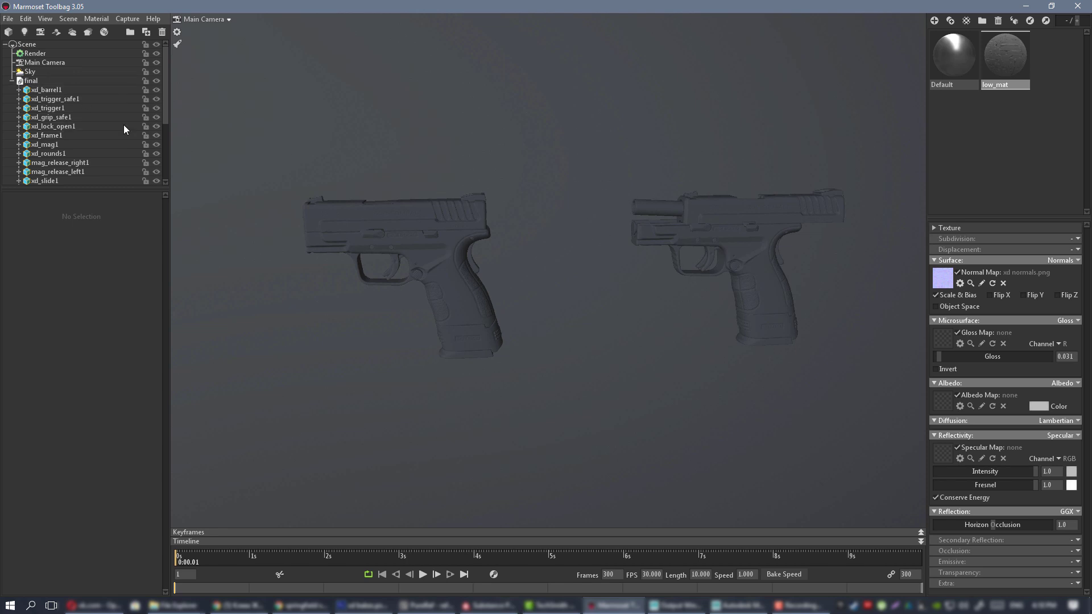
scroll(59, 121, up, 3)
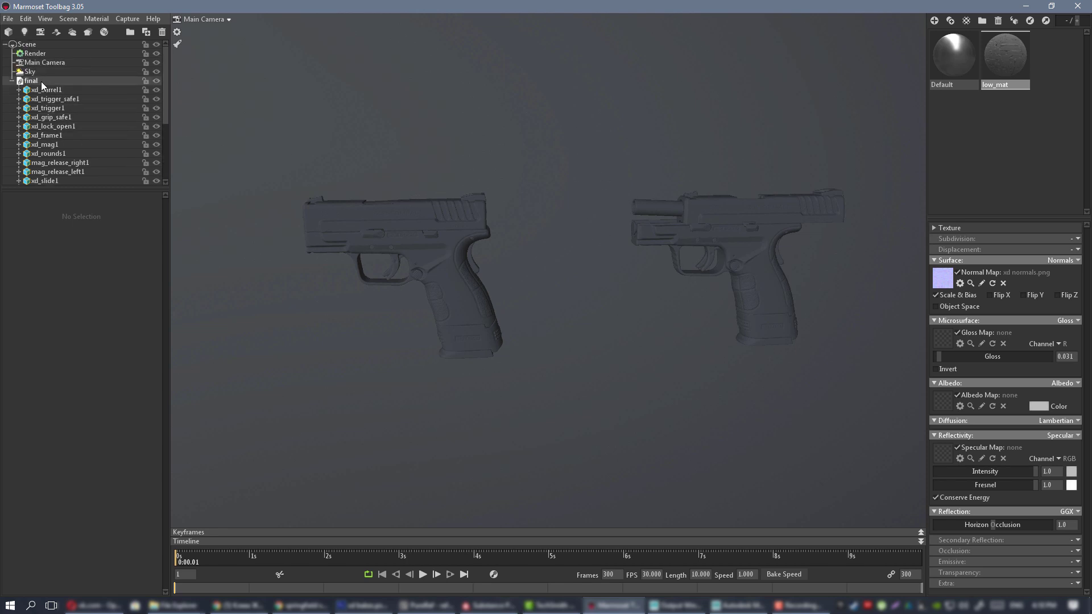
click(18, 81)
click(13, 81)
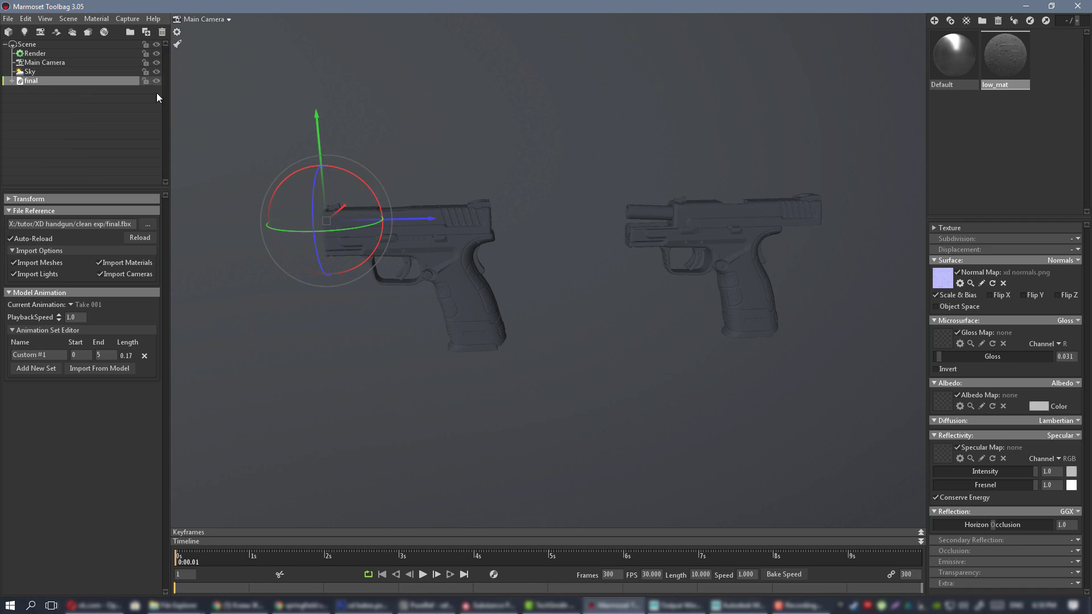
key(ctrl+d)
drag(320, 128, 322, 18)
middle_drag(322, 34, 342, 176)
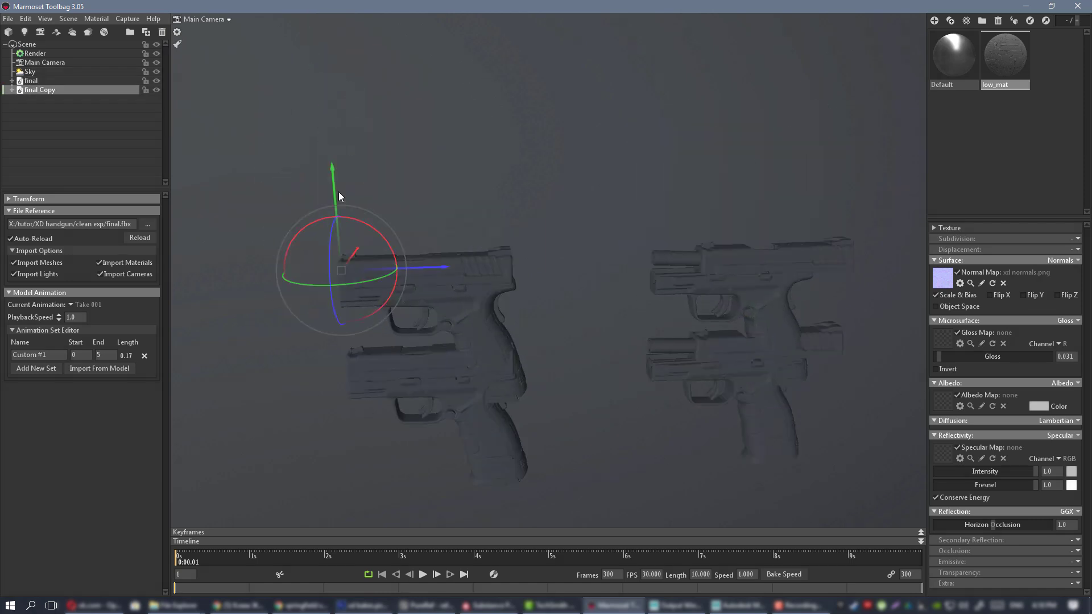
drag(336, 192, 338, 31)
middle_drag(383, 158, 390, 183)
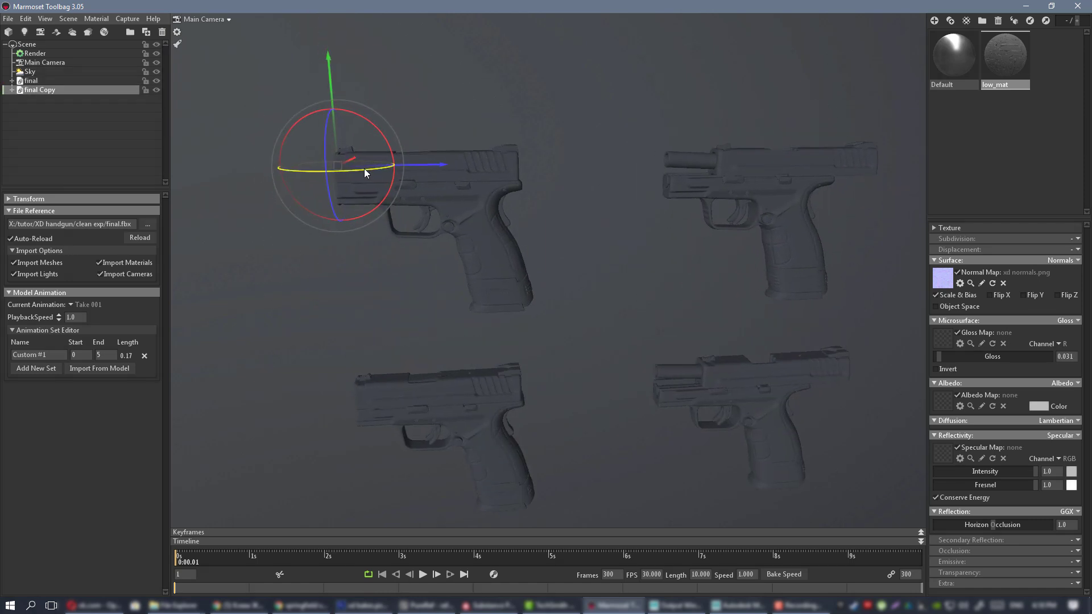
- Turn the copied pistol pair around to show its opposite side, setting its Y rotation to 180
drag(364, 170, 178, 145)
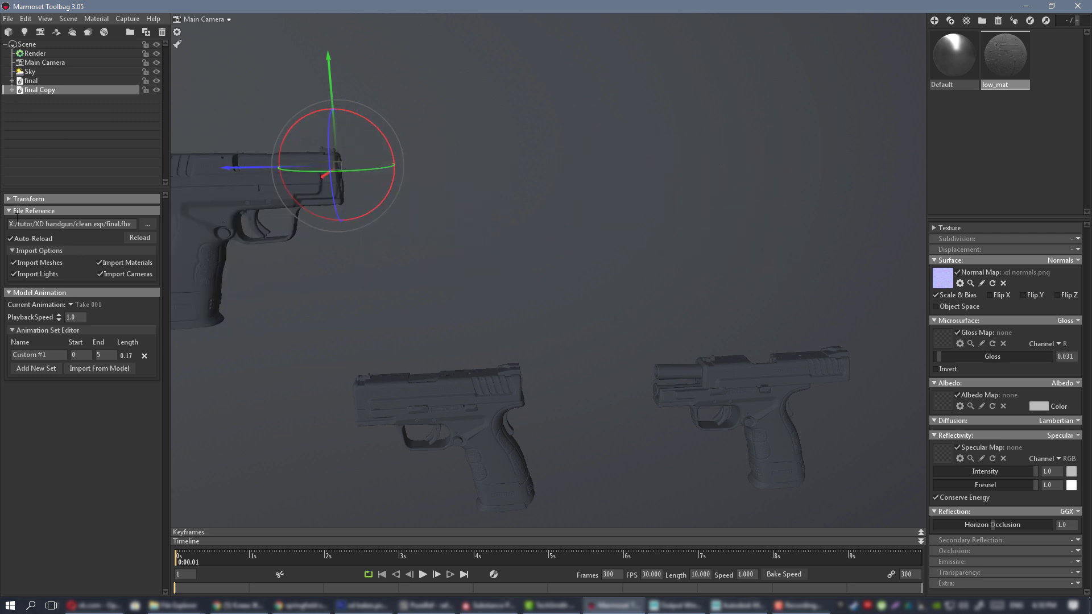
click(11, 200)
middle_drag(466, 224, 693, 185)
drag(700, 199, 723, 199)
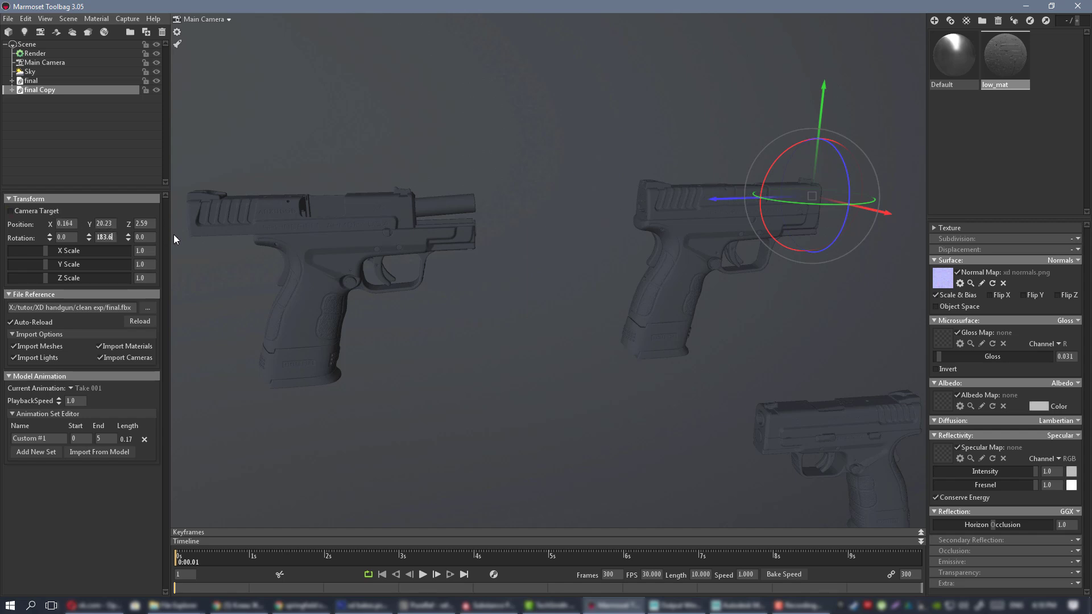
click(108, 235)
text(18)
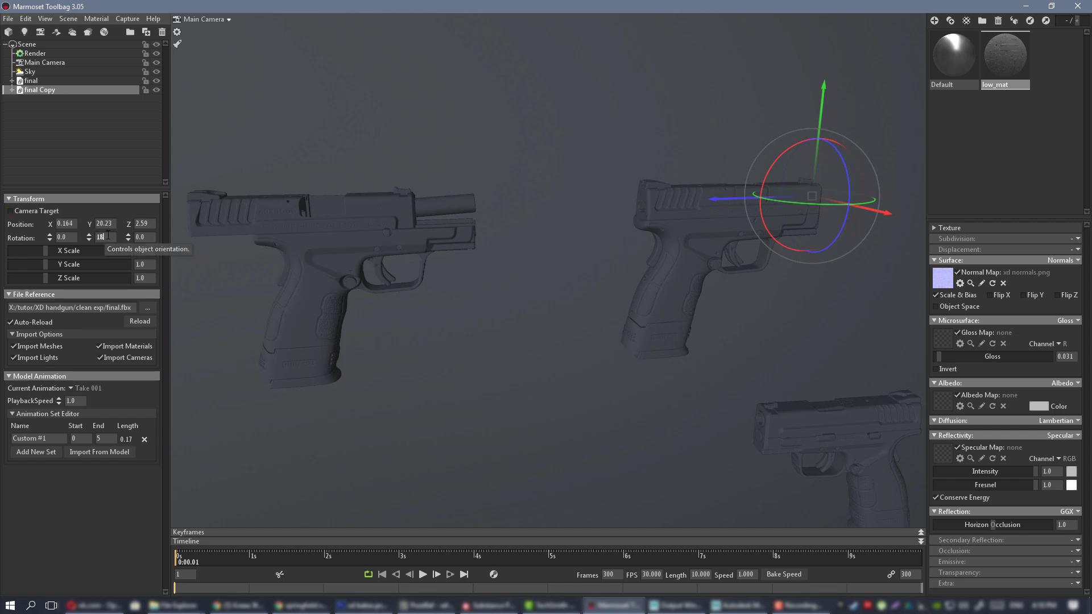
text(0)
key(Return)
- Slide the turned pistol copy along Z to about 44.6 so it lines up above the original pair
click(621, 111)
scroll(670, 197, down, 3)
drag(603, 195, 495, 184)
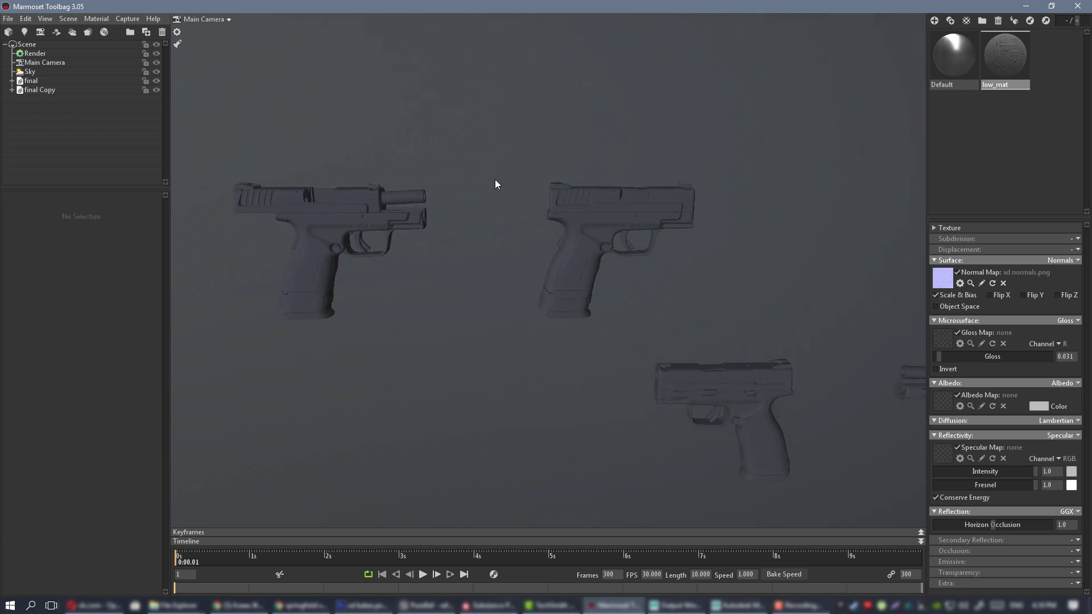
click(37, 89)
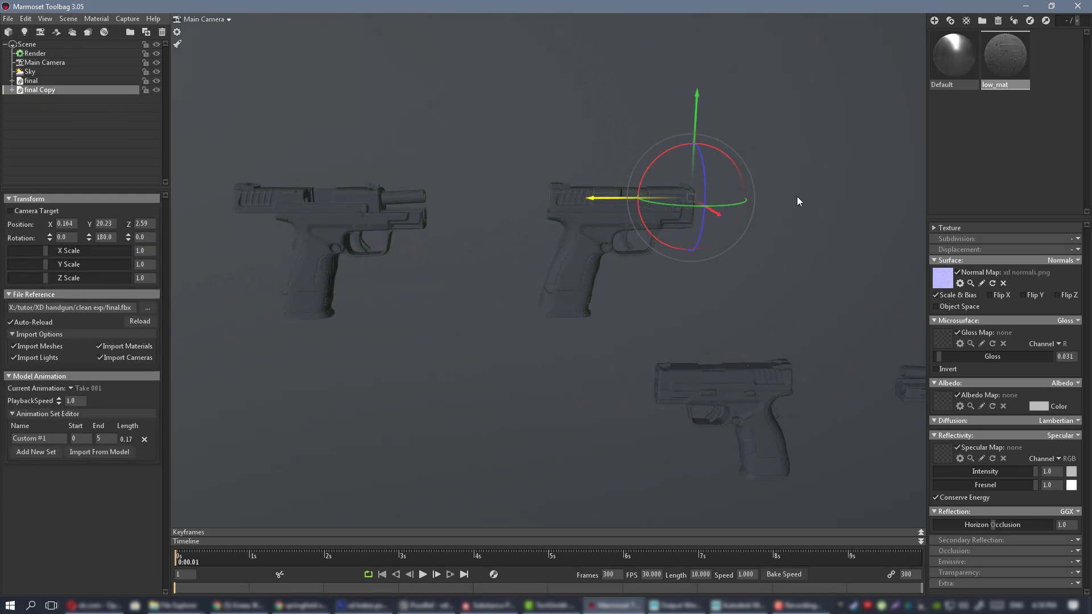
drag(797, 202, 921, 201)
middle_drag(739, 200, 531, 199)
drag(688, 196, 755, 193)
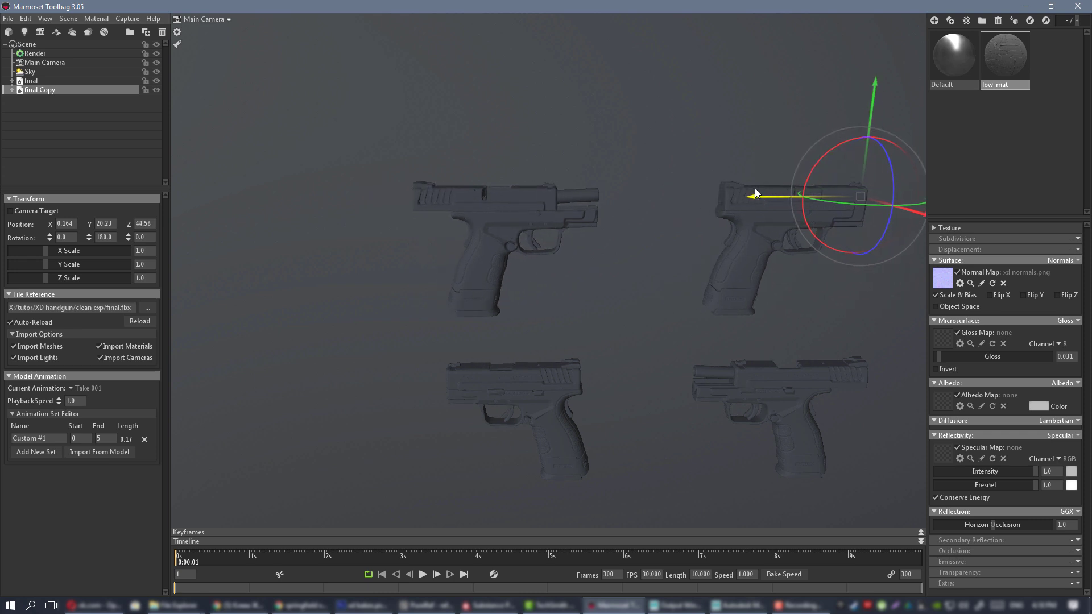
- Duplicate the lower closed pistol's magazine and move the copy out beside the pistol, to about 28.3 on Z
click(517, 93)
scroll(544, 209, up, 5)
drag(518, 93, 484, 446)
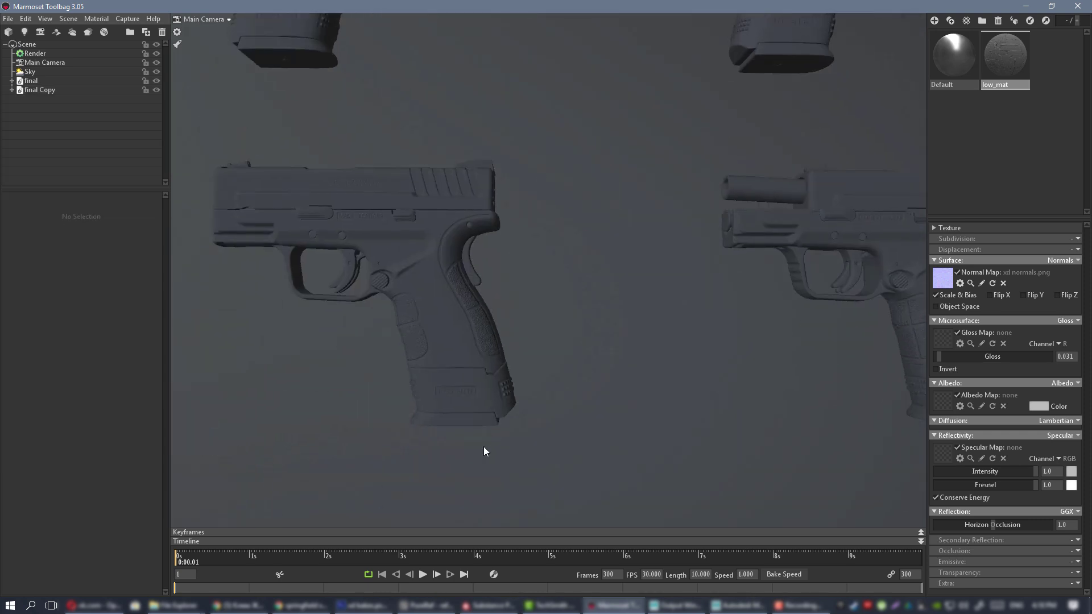
click(510, 419)
scroll(522, 282, down, 5)
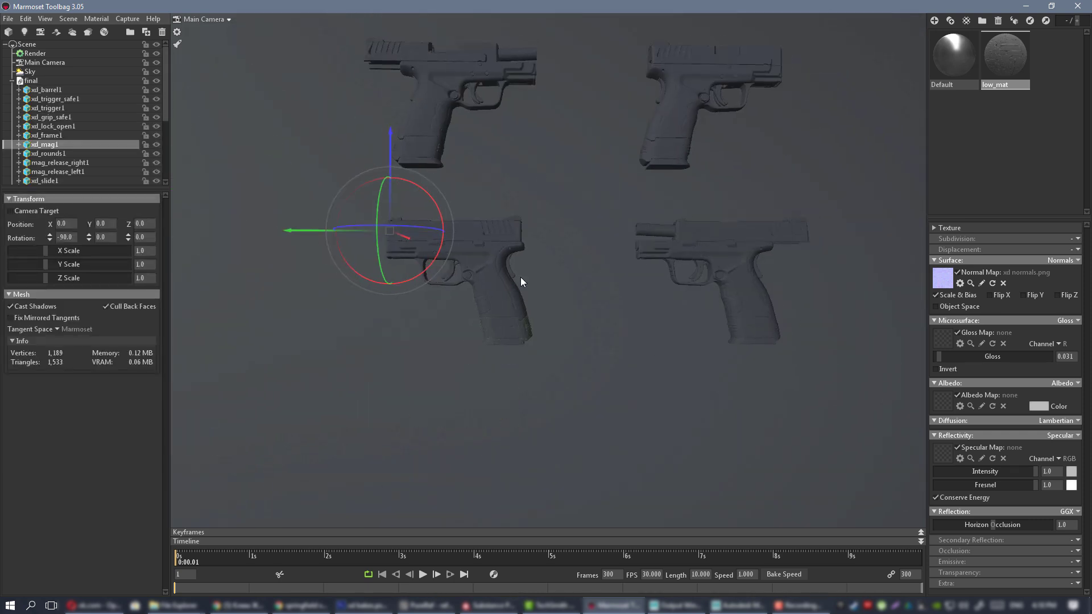
key(ctrl+d)
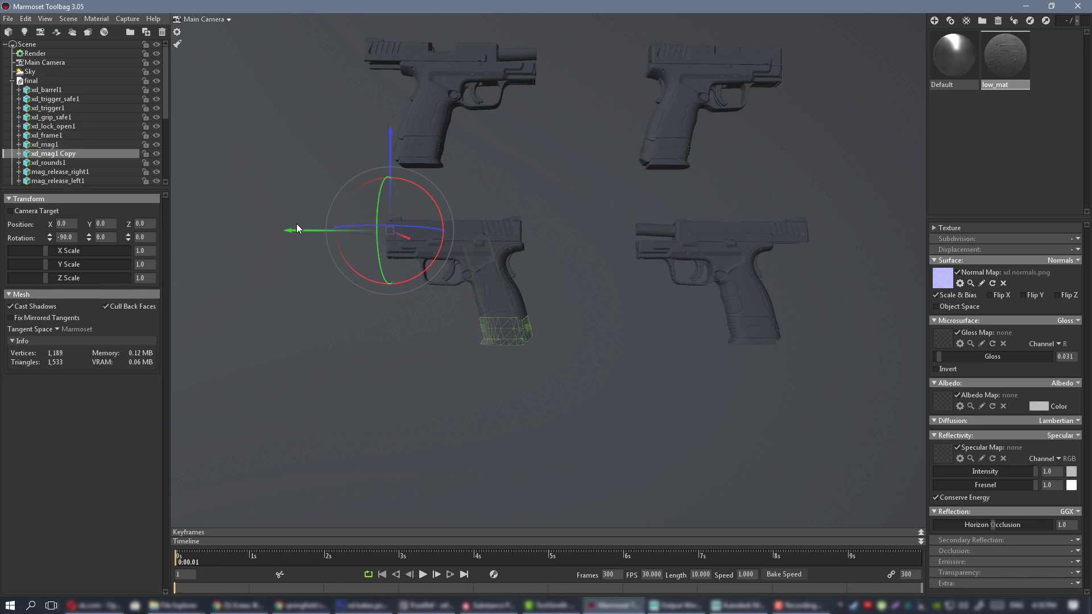
drag(296, 228, 53, 236)
middle_drag(287, 234, 401, 234)
- Duplicate the upper slide-back pistol's magazine and place the copy beside that pistol, above the other loose magazine
click(533, 163)
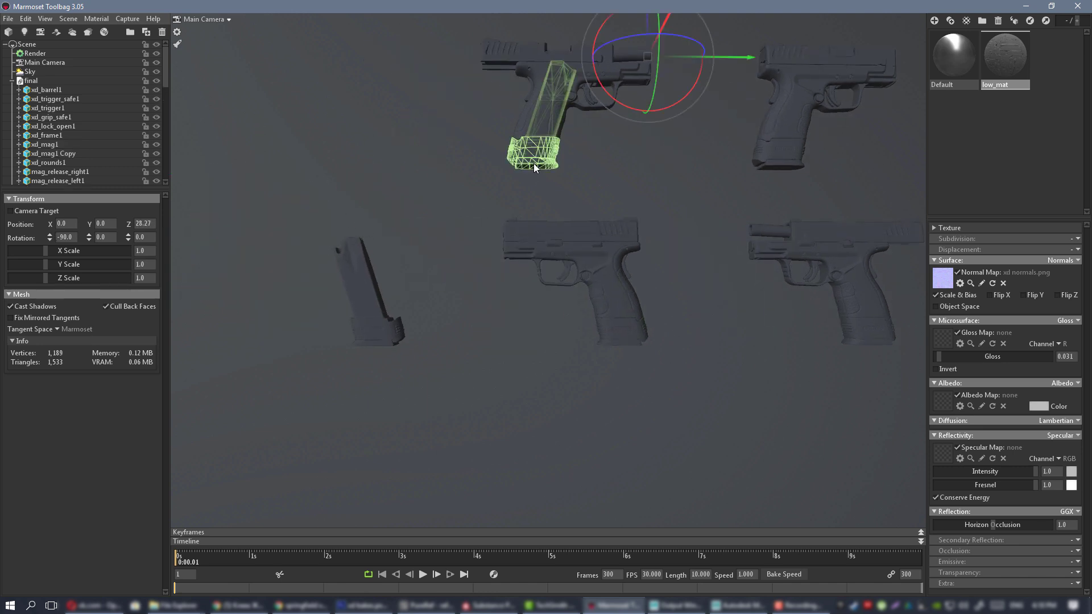
drag(739, 63, 543, 67)
click(410, 200)
drag(388, 200, 431, 236)
right_drag(431, 235, 583, 298)
middle_drag(583, 298, 503, 216)
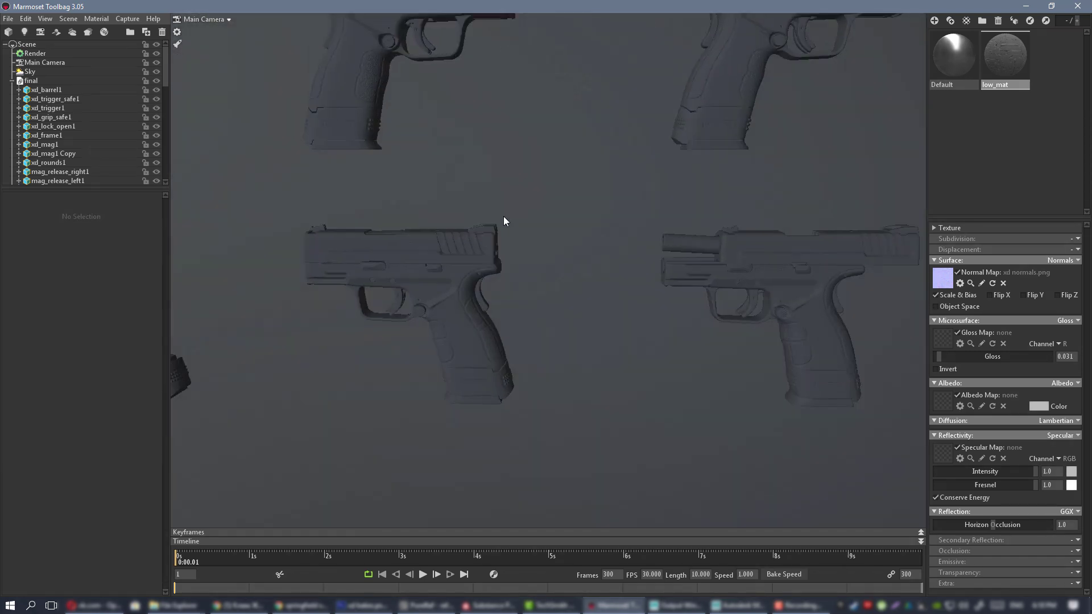
right_drag(503, 214, 496, 259)
drag(496, 260, 544, 259)
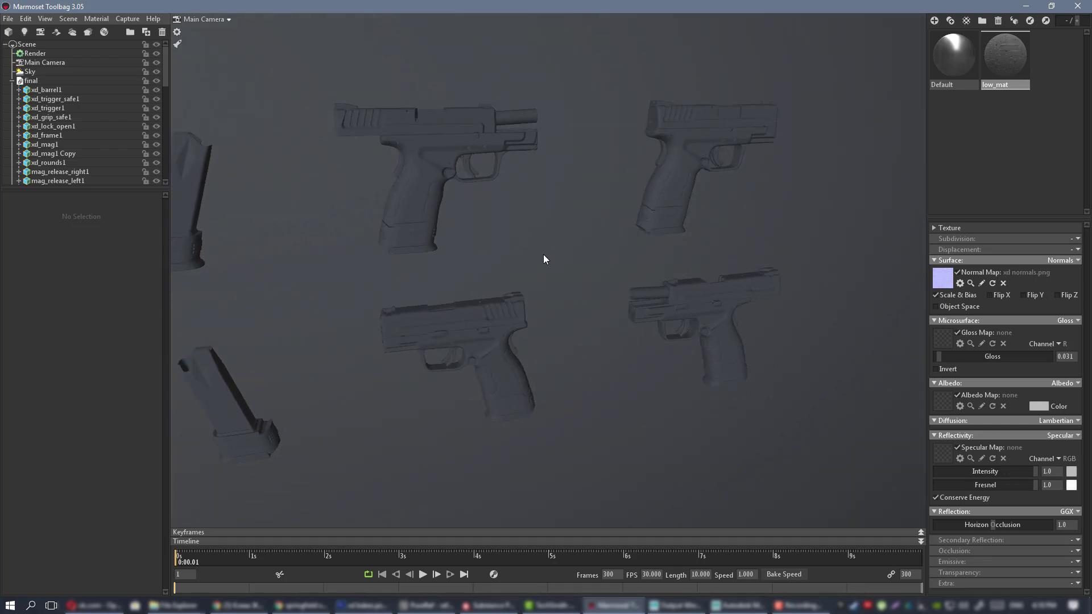
- Narrow the main camera's field of view to about 20 degrees and reframe all pistols and magazines
click(43, 64)
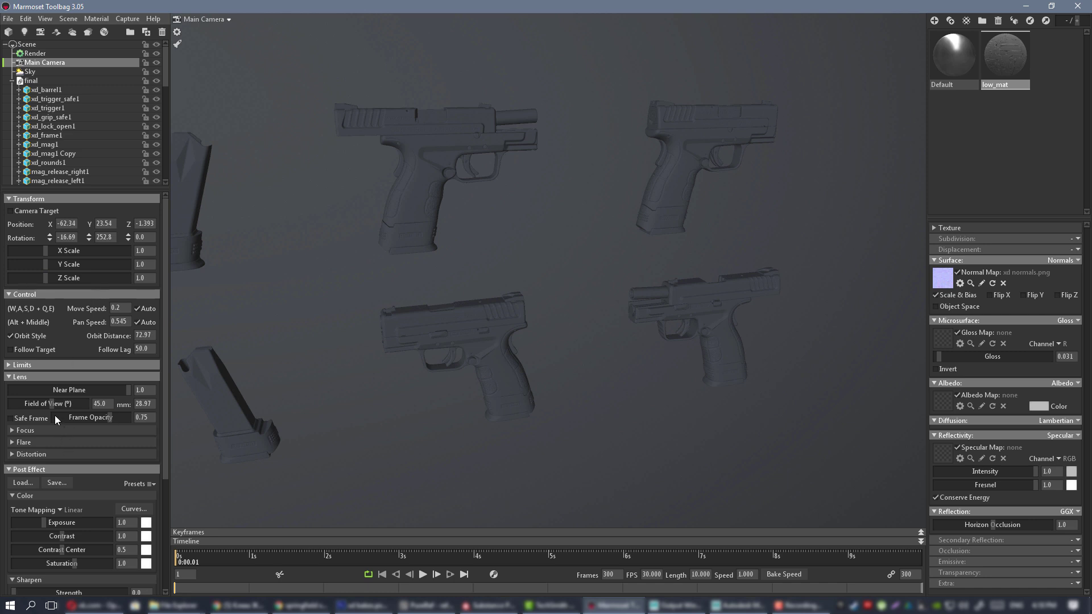
drag(51, 405, 37, 403)
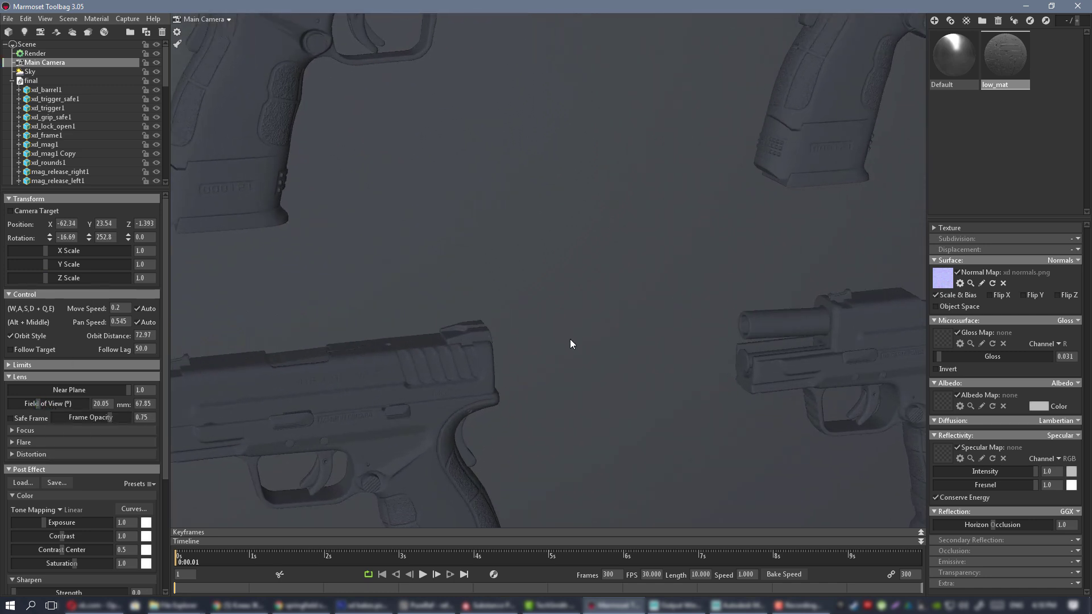
alt+right_drag(619, 370, 473, 262)
mouse_move(473, 262)
alt+mouse_down()
mouse_move(678, 265)
mouse_move(473, 267)
alt+mouse_up()
alt+right_drag(473, 267, 447, 318)
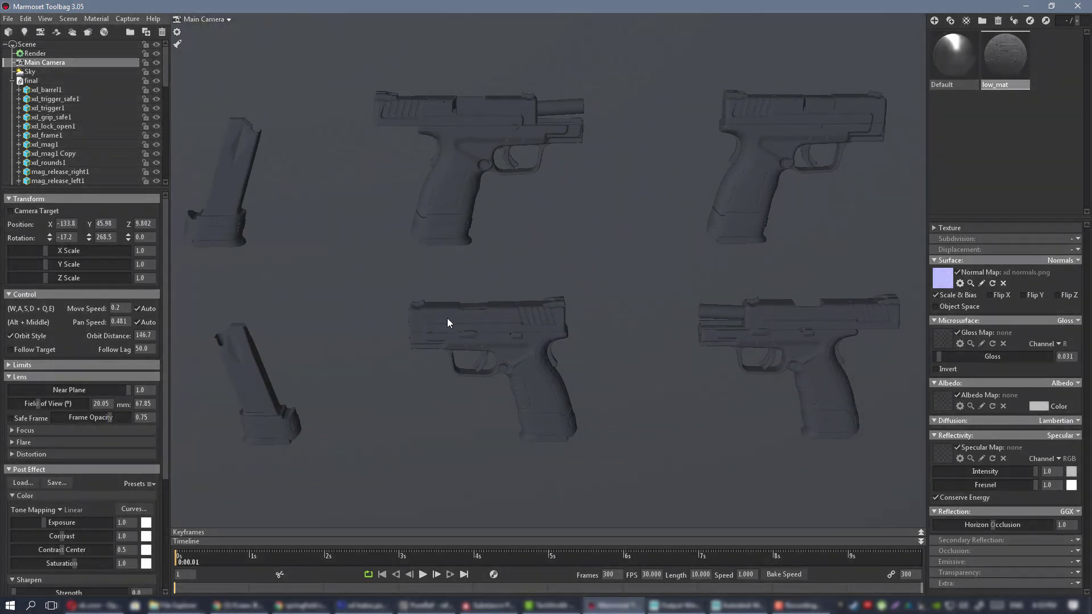
alt+drag(603, 268, 559, 246)
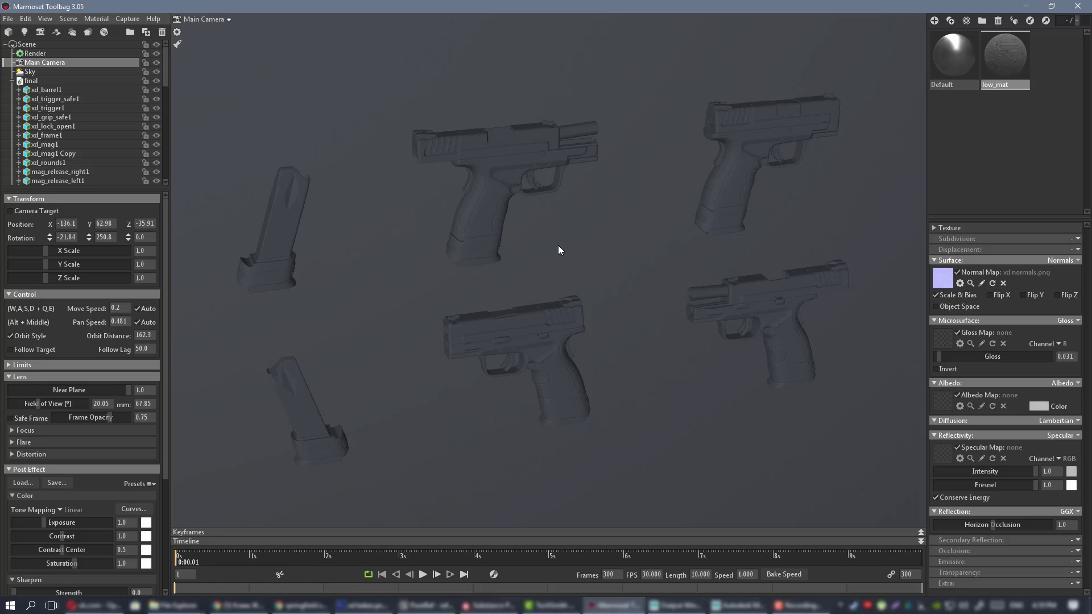
- Darken the sky's backdrop colour to 383b3f and switch the backdrop mode to Color
click(11, 90)
click(29, 71)
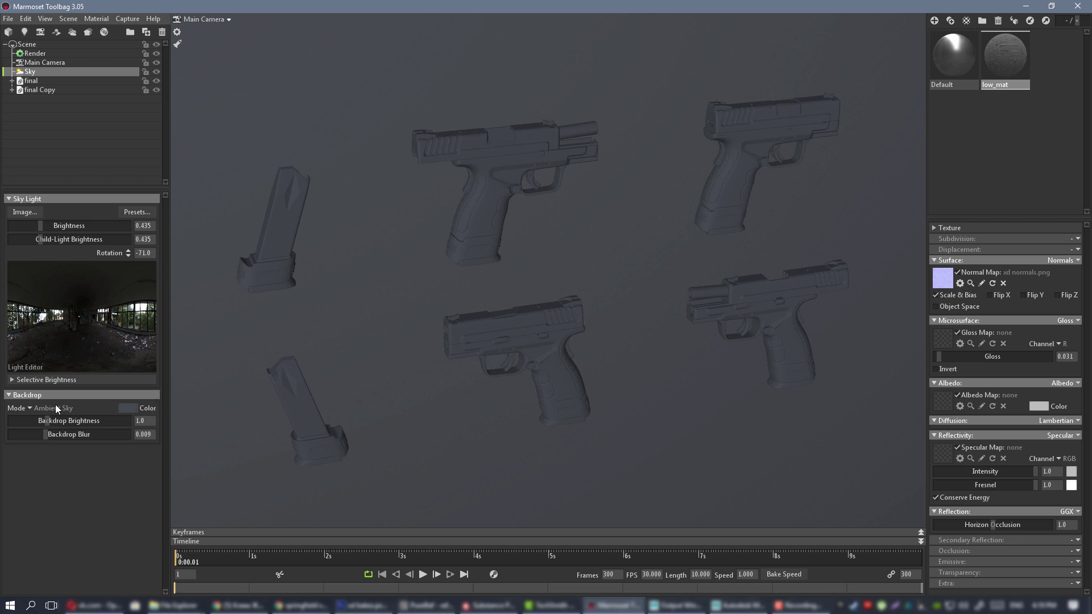
click(128, 407)
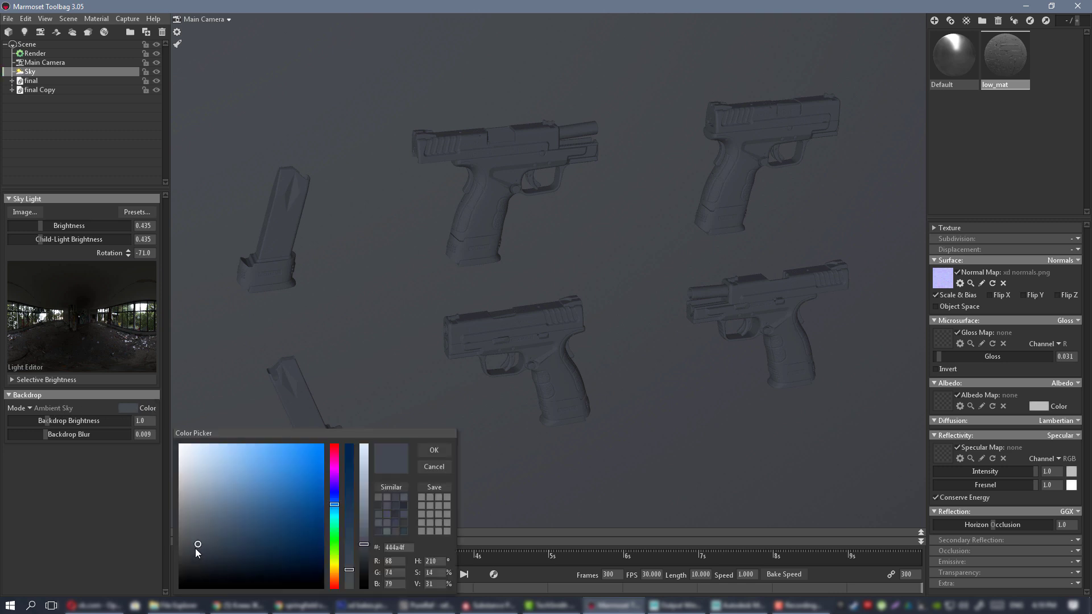
drag(187, 562, 195, 555)
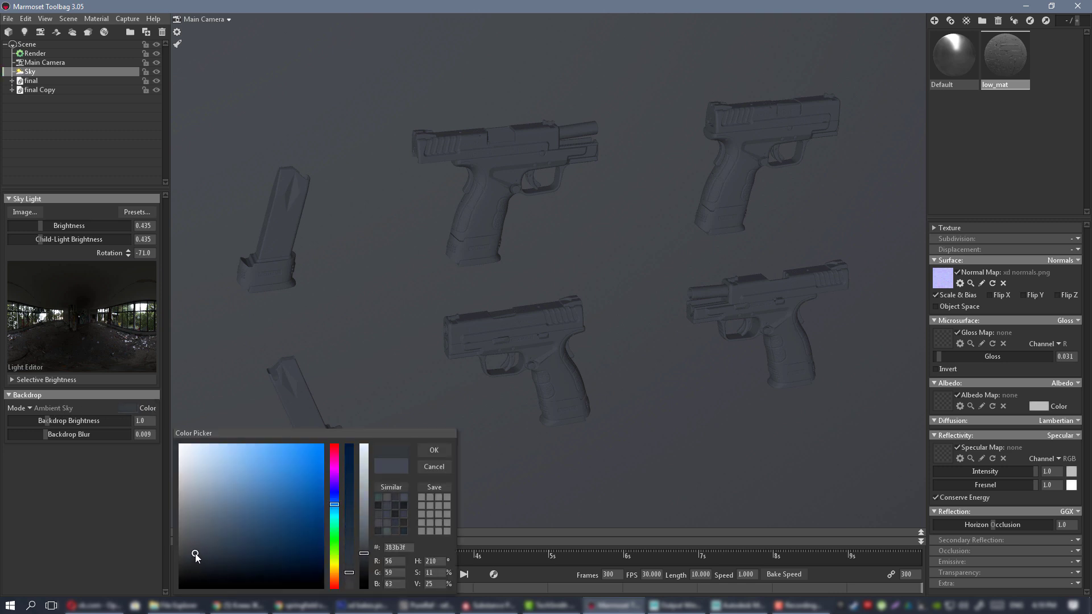
click(433, 450)
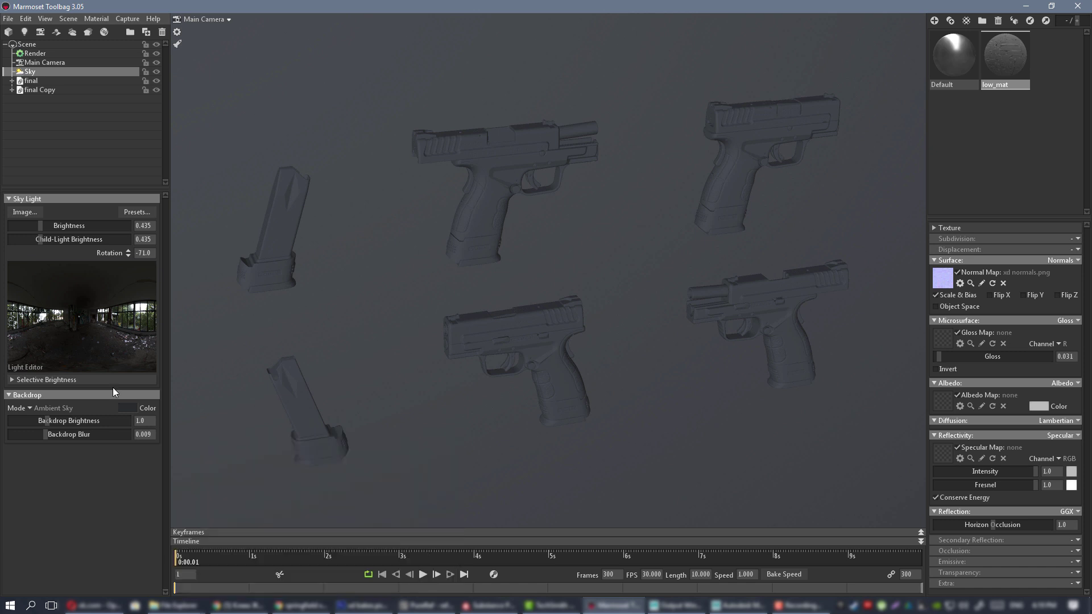
click(27, 407)
click(60, 410)
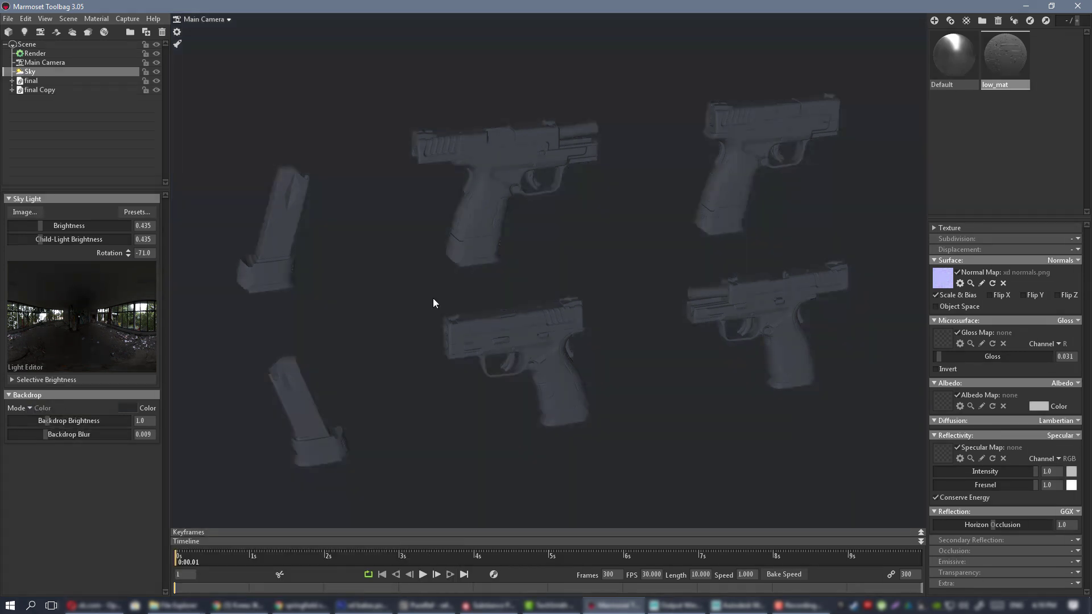
- Set the sky's backdrop colour to neutral dark grey 212121
click(127, 408)
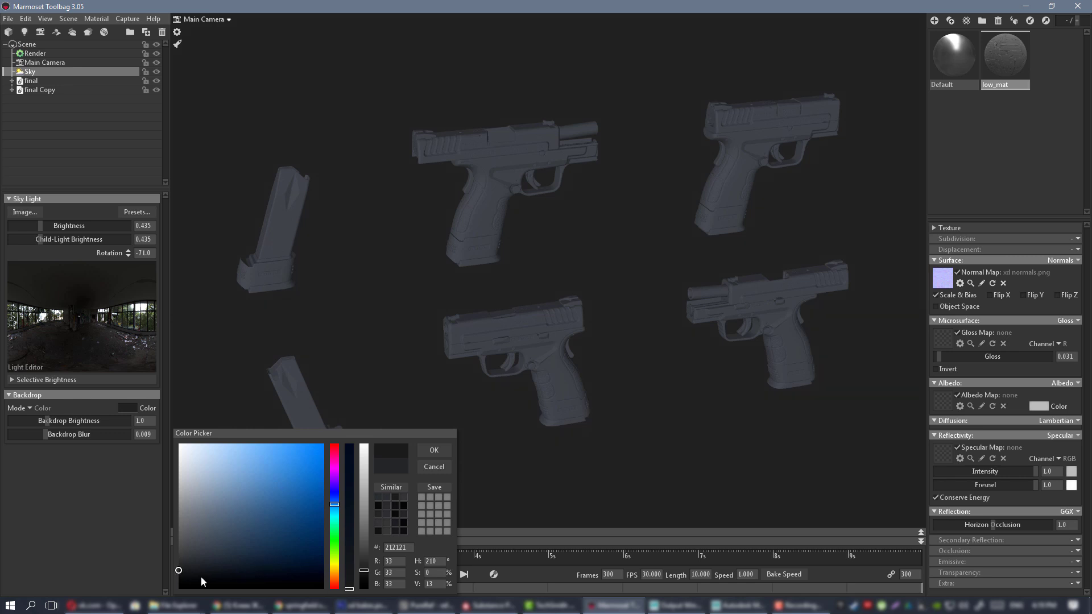
click(434, 450)
drag(373, 264, 431, 264)
scroll(432, 264, down, 2)
- Replace low_mat's normal map with for texturing_low_mat_Normal.png from the XD handgun maps folder
click(1018, 154)
click(1009, 54)
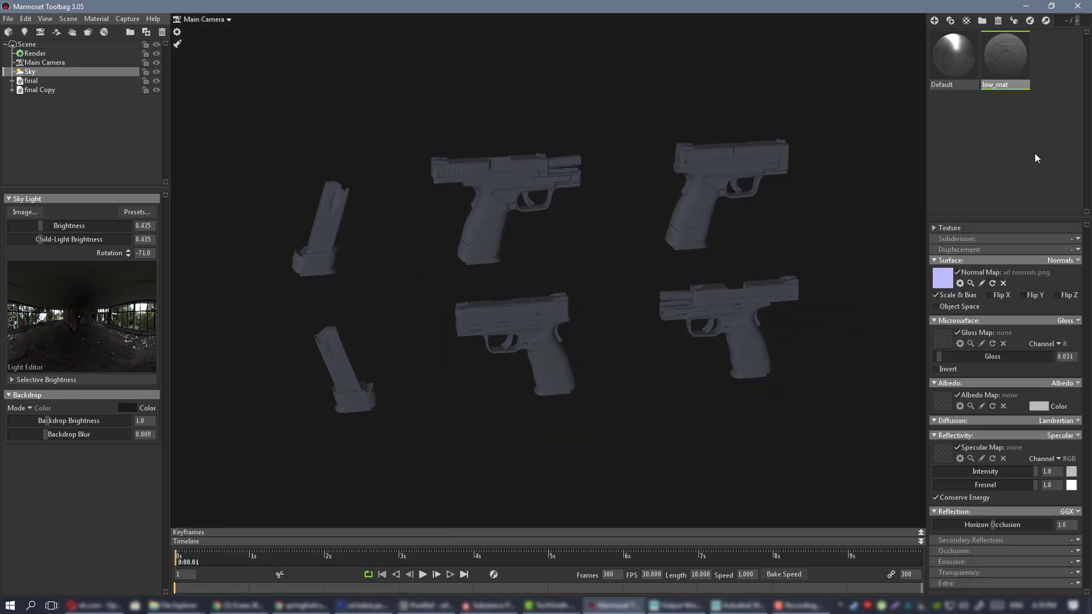
click(938, 281)
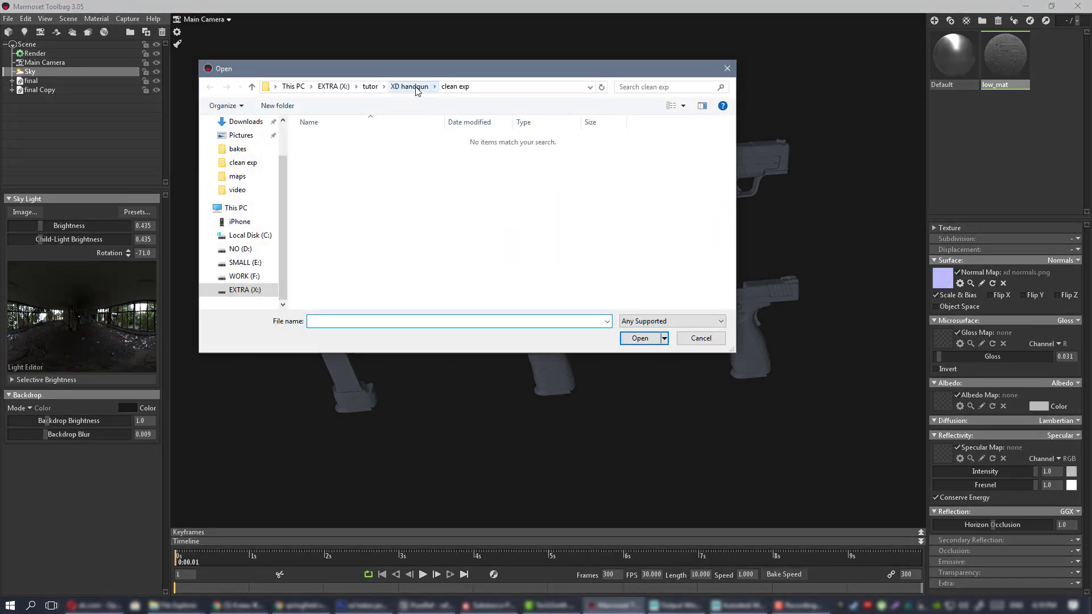
click(409, 87)
click(331, 212)
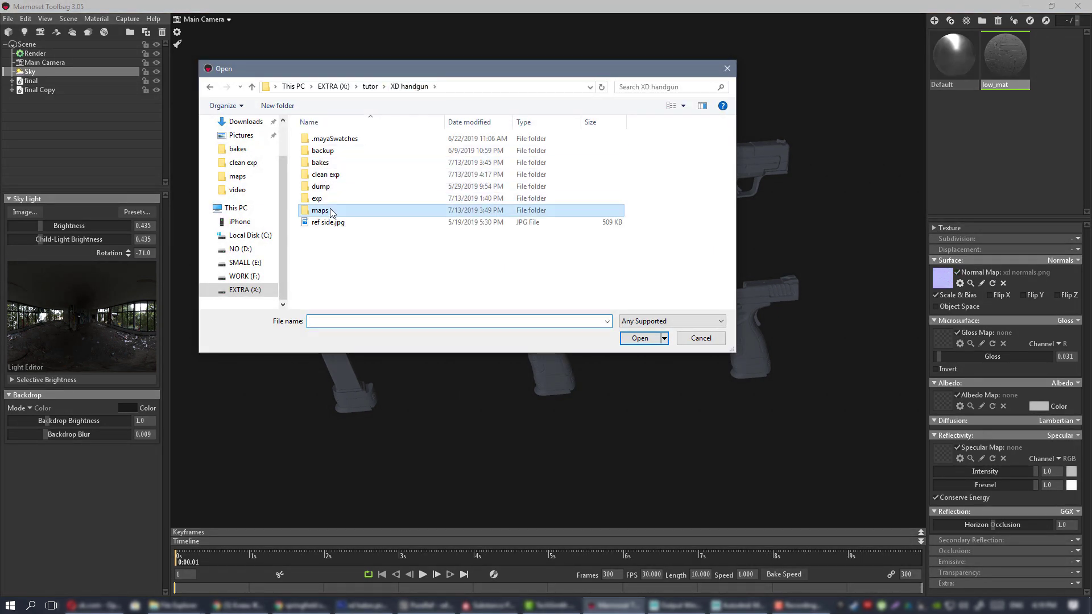
double_click(331, 211)
double_click(513, 164)
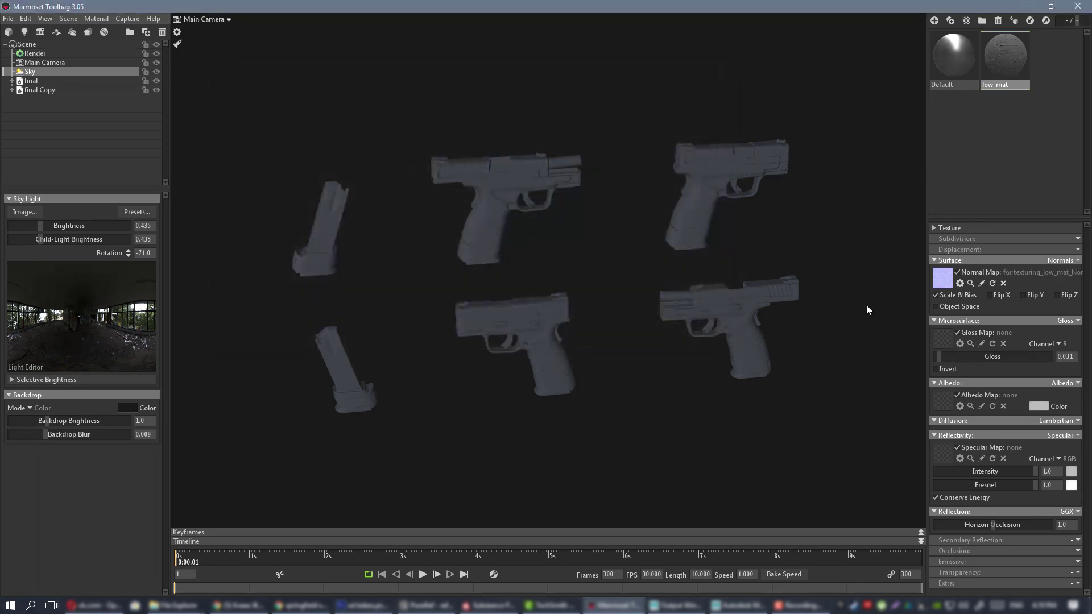
- Load for texturing_low_mat_Glossiness.png as low_mat's gloss map and for texturing_low_mat_Diffuse.png as its albedo map
click(944, 340)
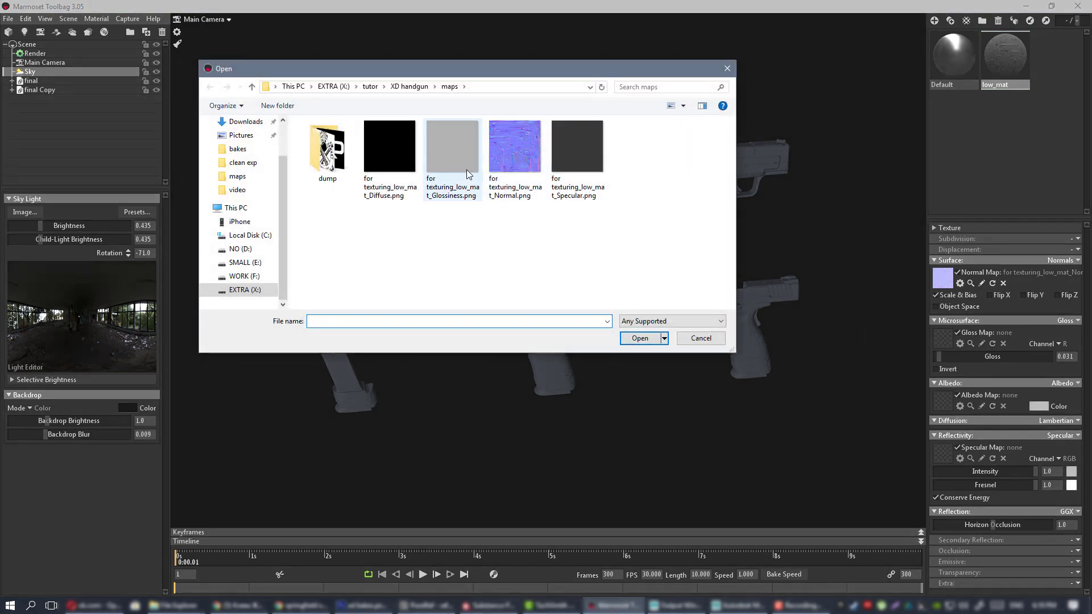
double_click(467, 165)
click(943, 406)
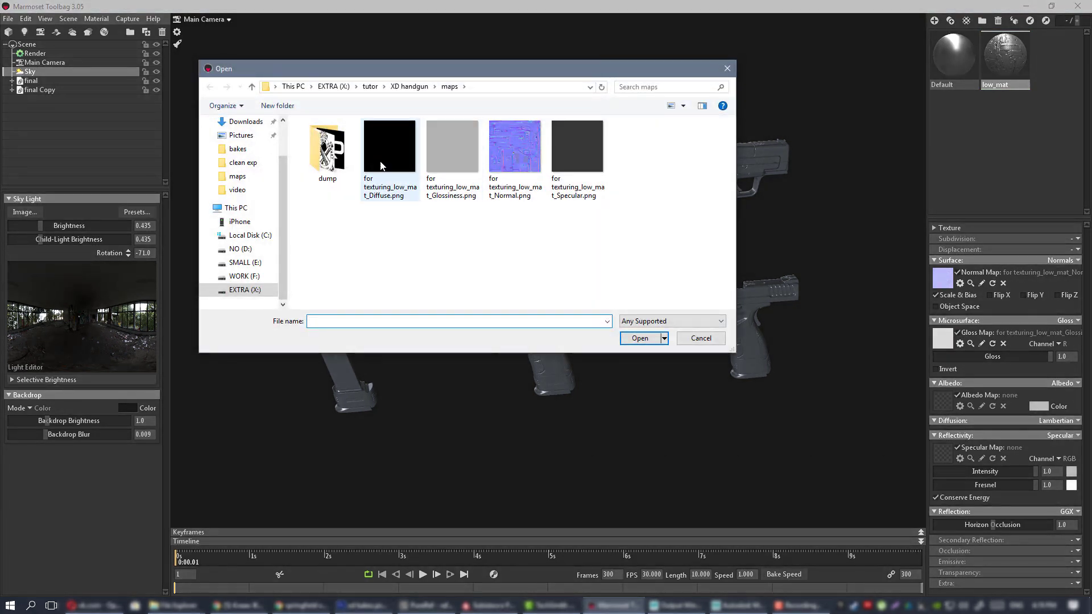
double_click(381, 165)
- Load for texturing_low_mat_Specular.png as low_mat's specular map and set the albedo colour to white (ffffff)
click(944, 453)
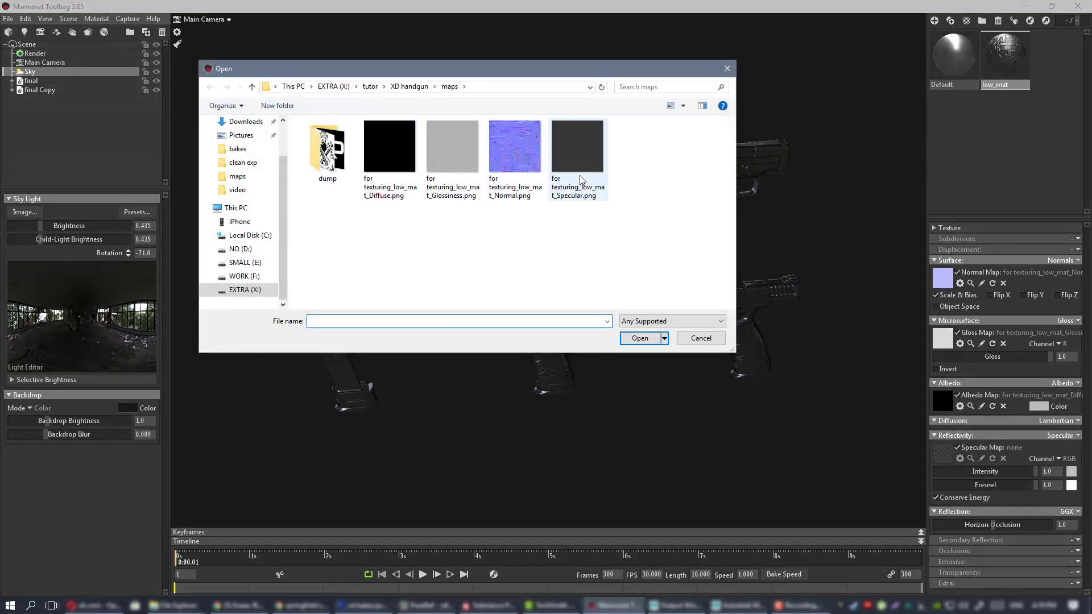
double_click(581, 180)
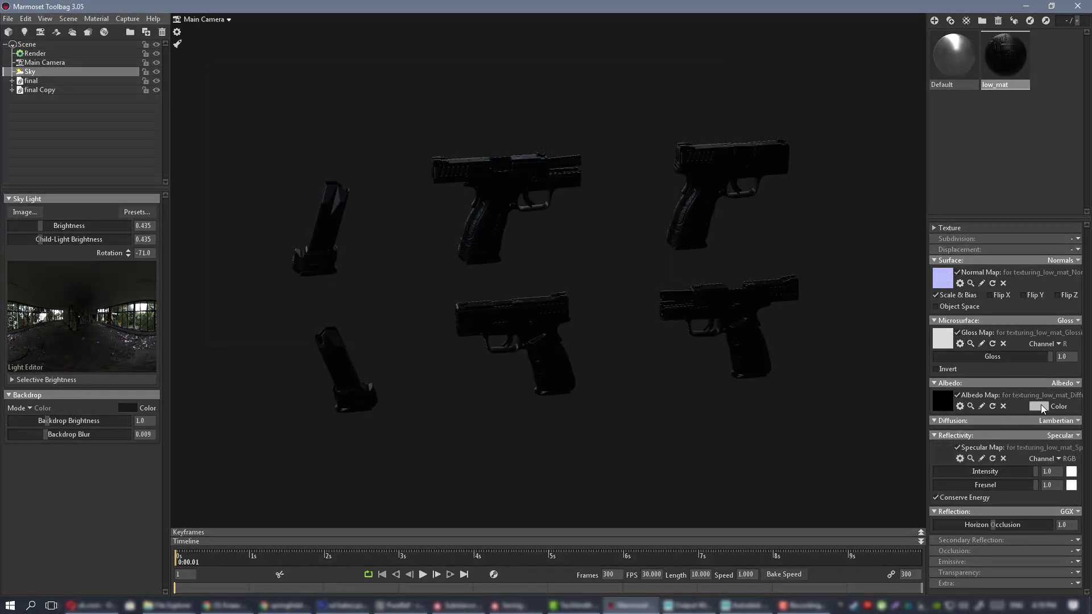
click(1038, 406)
drag(204, 474, 142, 422)
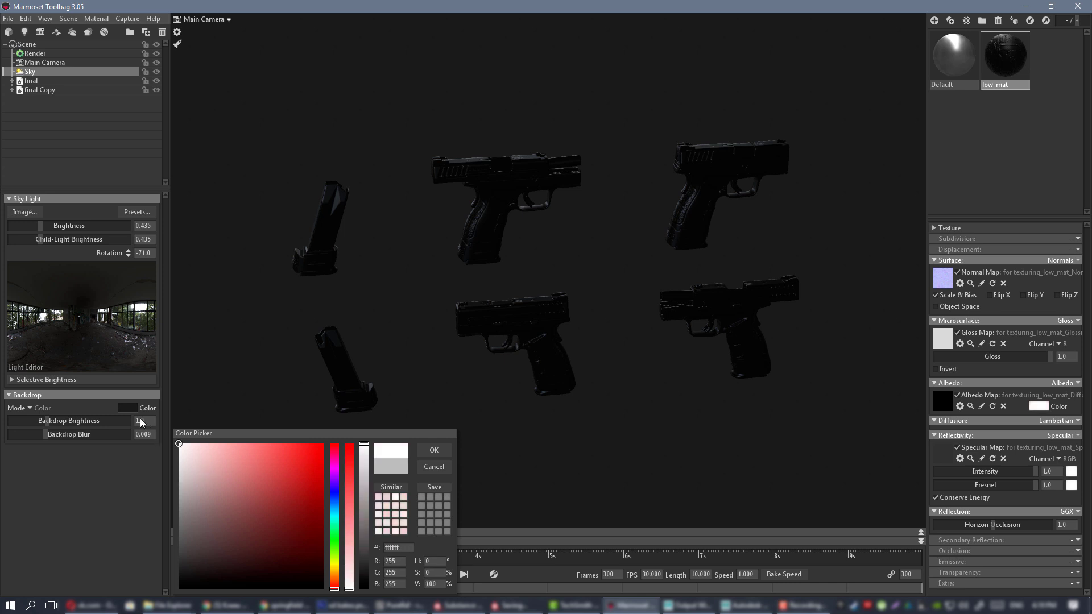
click(429, 452)
click(697, 431)
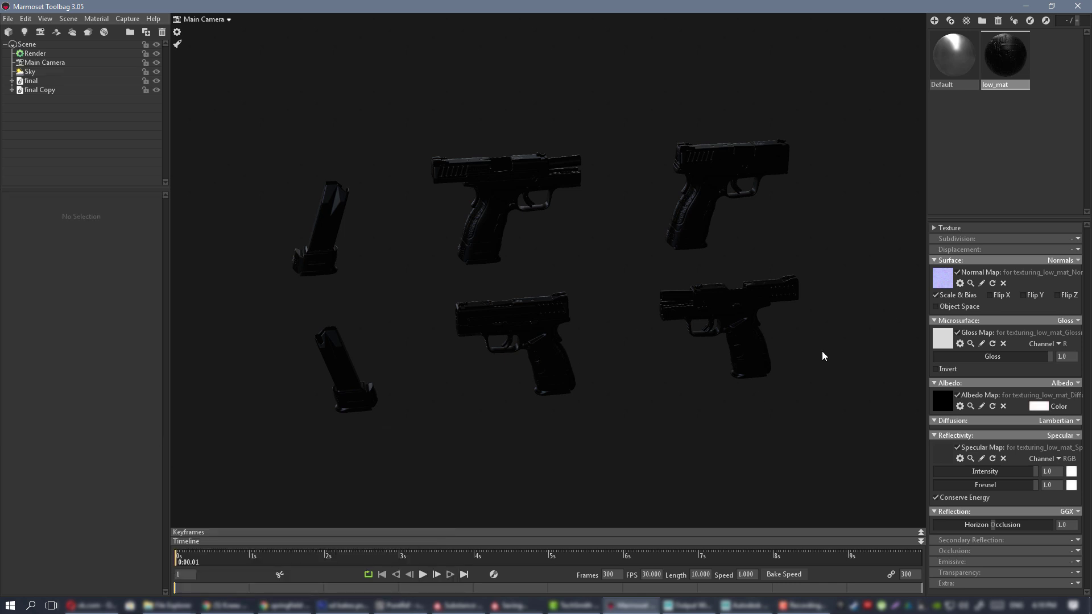
- Add a light to the scene and change its type to Omni
drag(688, 312, 604, 252)
scroll(684, 306, up, 2)
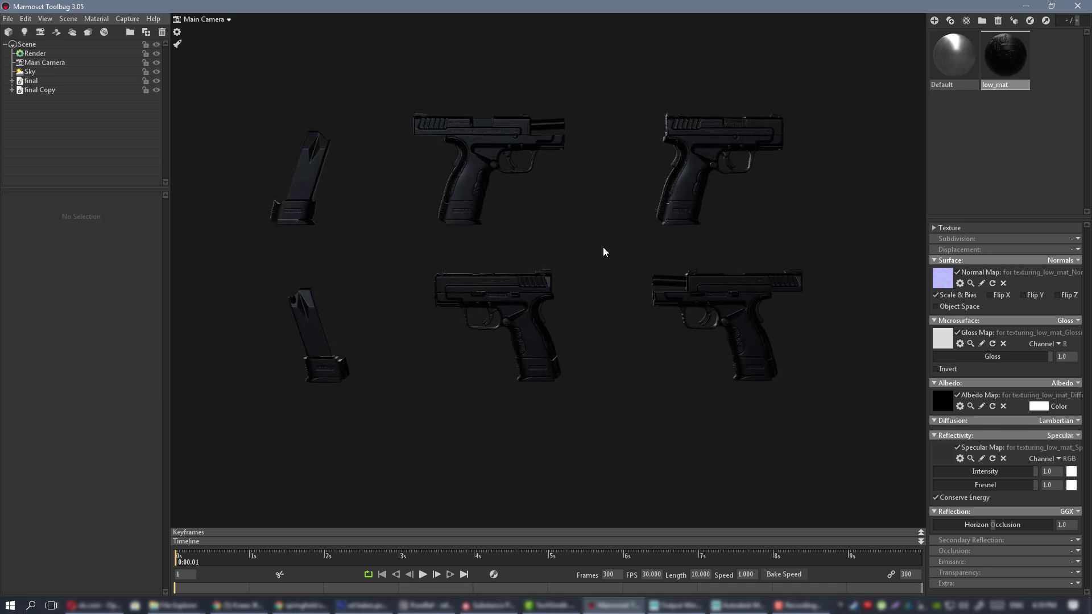
click(68, 19)
mouse_move(126, 34)
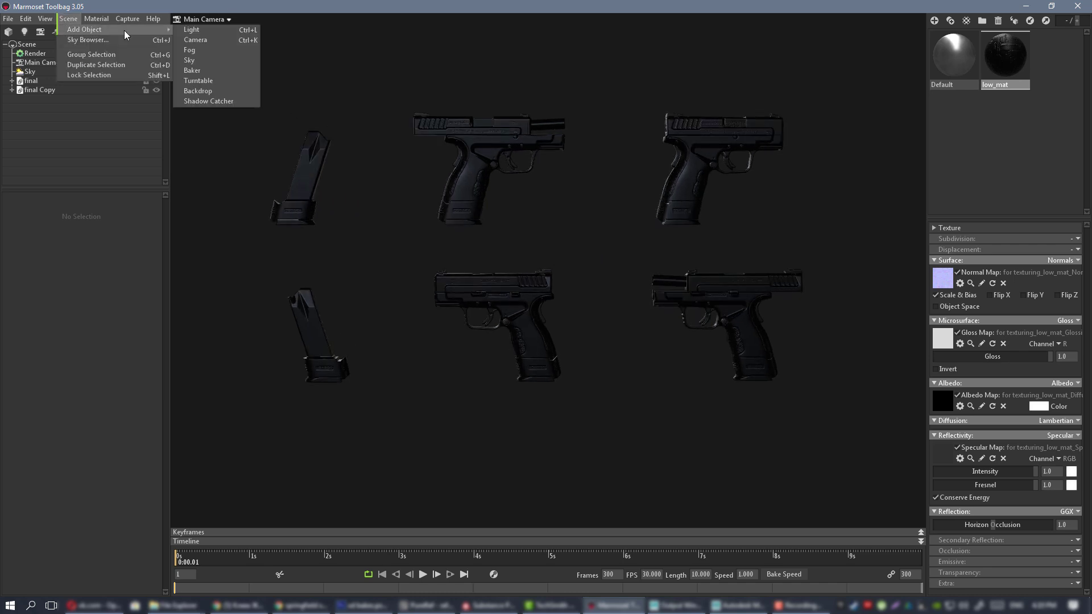
click(199, 32)
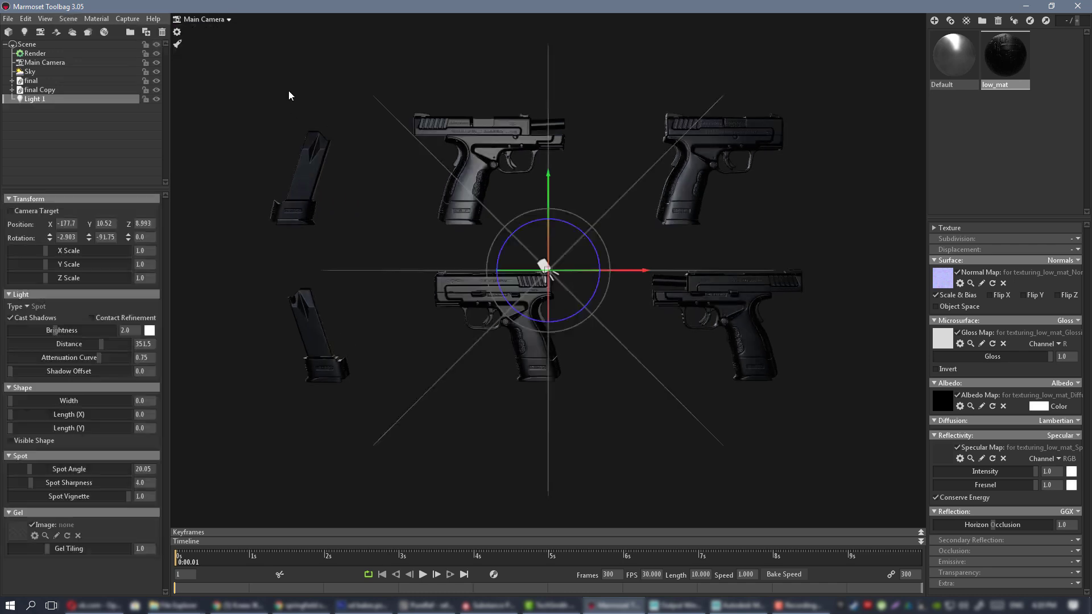
click(31, 307)
click(48, 328)
- Move the omni light closer to the pistols and check how it lights their front sides
scroll(666, 258, down, 3)
drag(569, 239, 458, 189)
scroll(348, 207, down, 3)
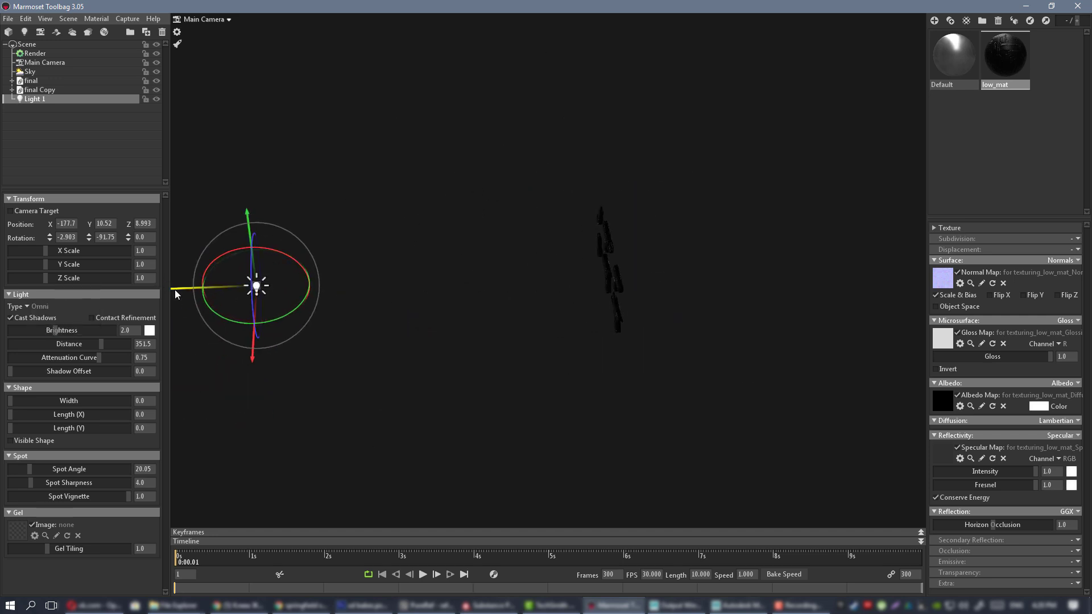
drag(175, 294, 392, 287)
click(583, 213)
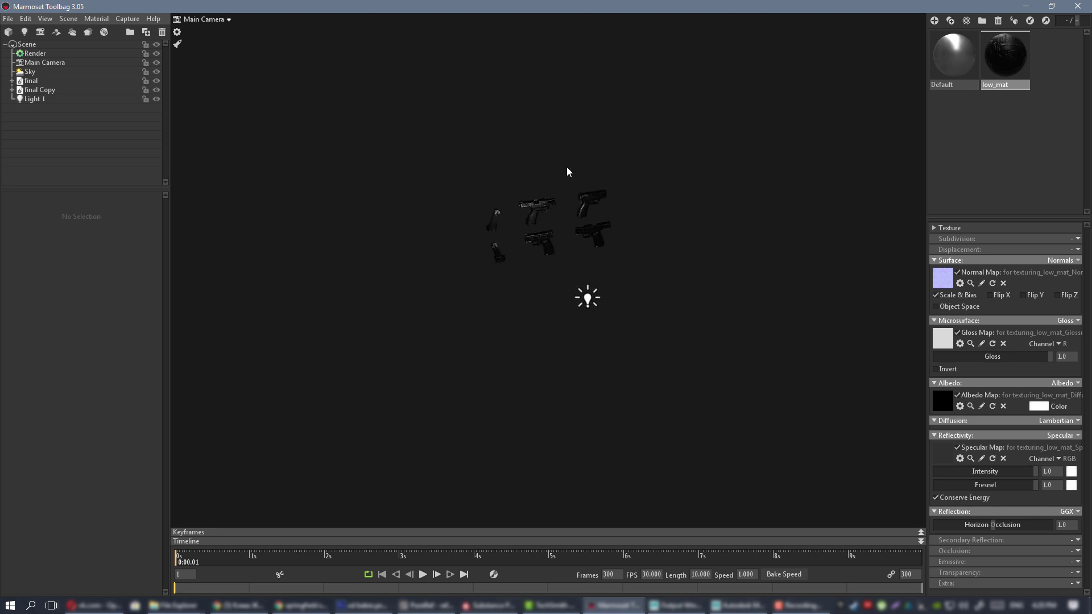
scroll(566, 166, up, 5)
mouse_move(566, 166)
mouse_down()
mouse_move(592, 227)
mouse_move(568, 225)
mouse_move(582, 203)
mouse_move(608, 199)
mouse_move(524, 178)
mouse_move(554, 178)
mouse_up()
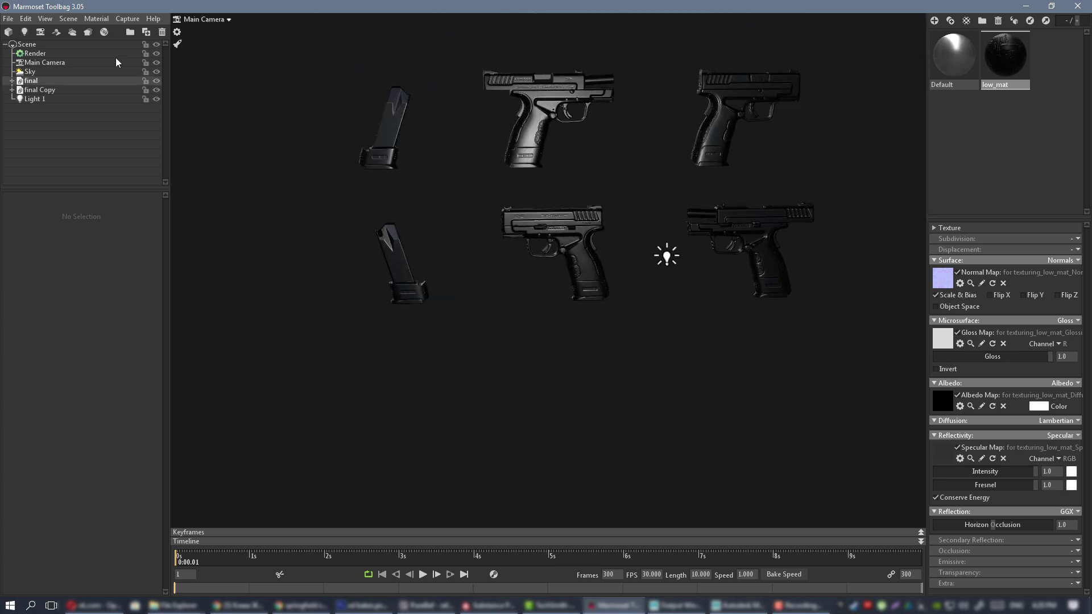
- Set the omni light's brightness to about 4.96 and move it slightly closer to the pistols
click(34, 99)
drag(56, 331, 62, 330)
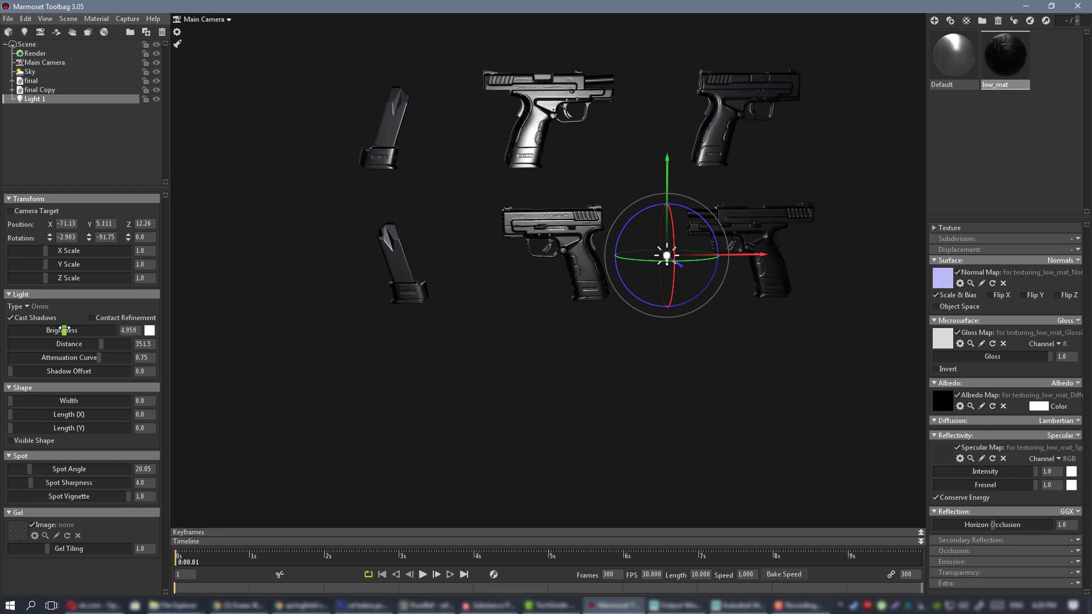
drag(750, 219, 546, 244)
drag(249, 289, 278, 285)
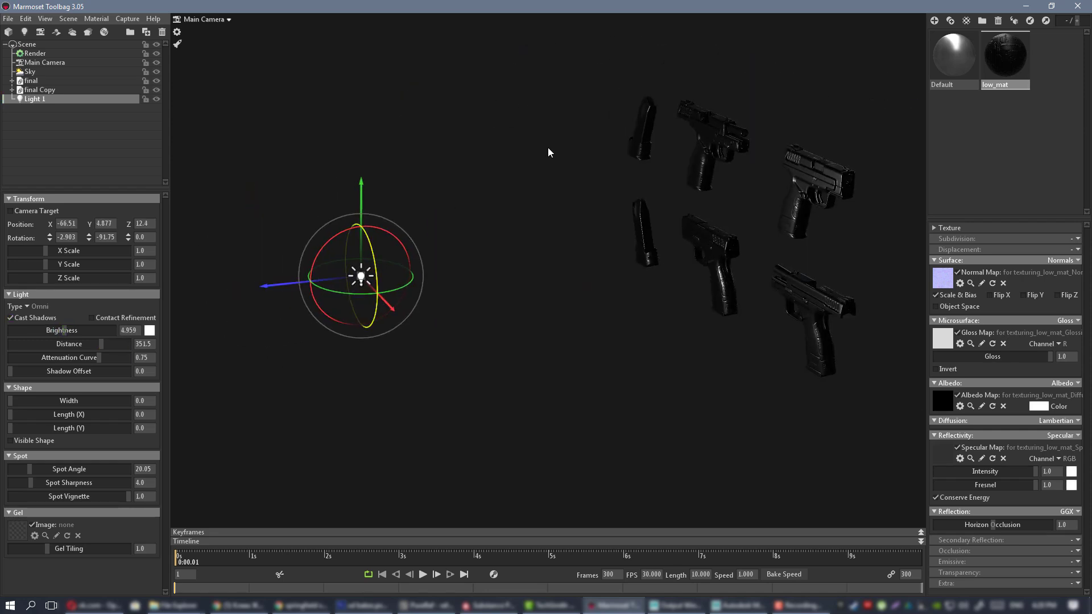
- Duplicate the omni light and place the copy on the opposite side of the pistols
click(548, 148)
click(717, 230)
key(f)
click(228, 170)
scroll(227, 170, down, 8)
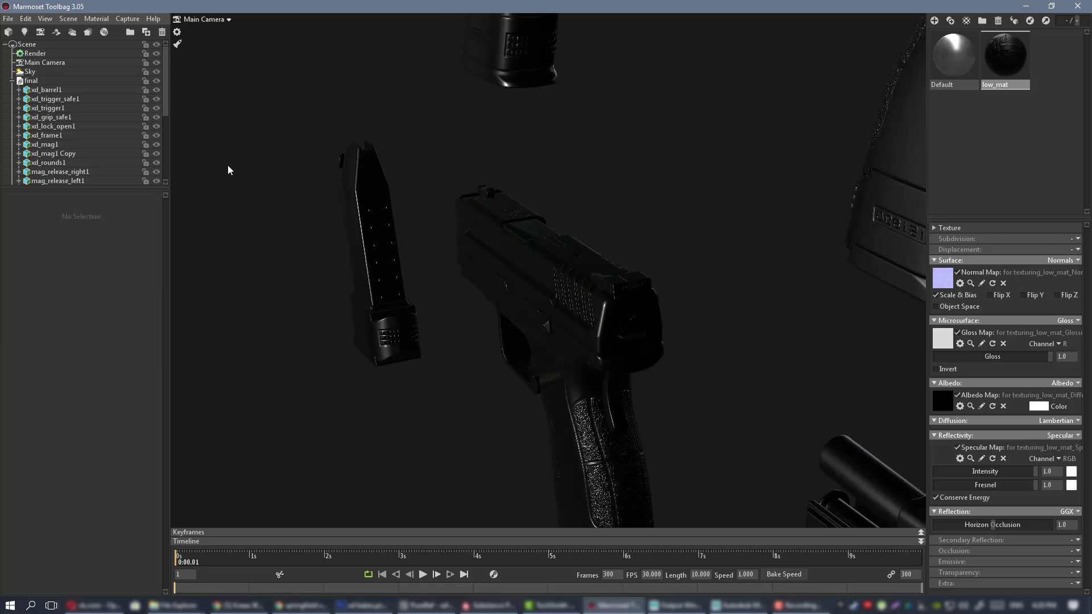
drag(512, 178, 404, 225)
scroll(648, 285, up, 5)
scroll(569, 211, down, 3)
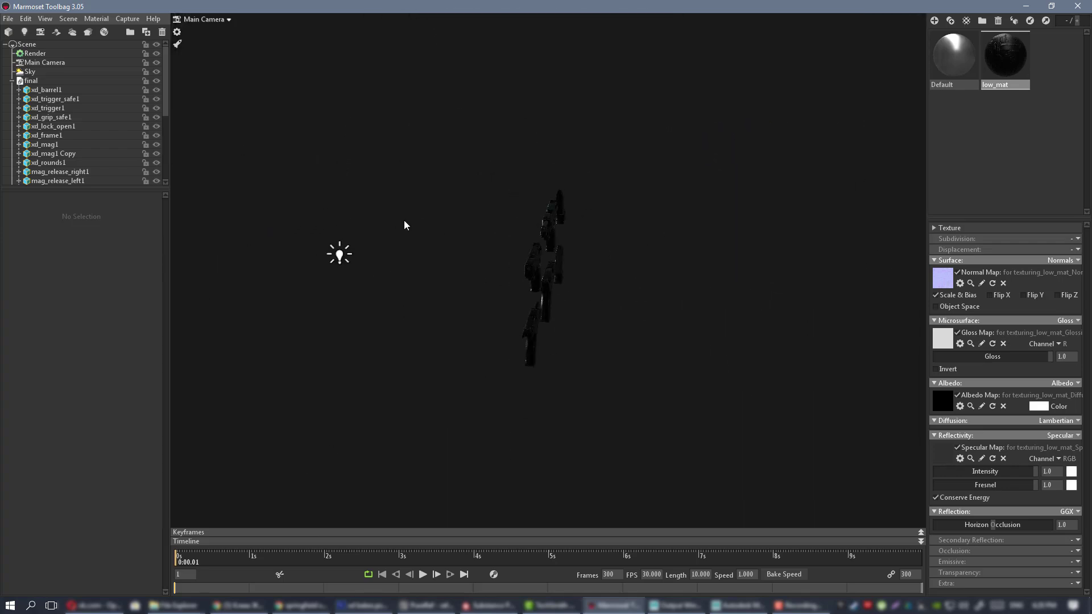
click(337, 283)
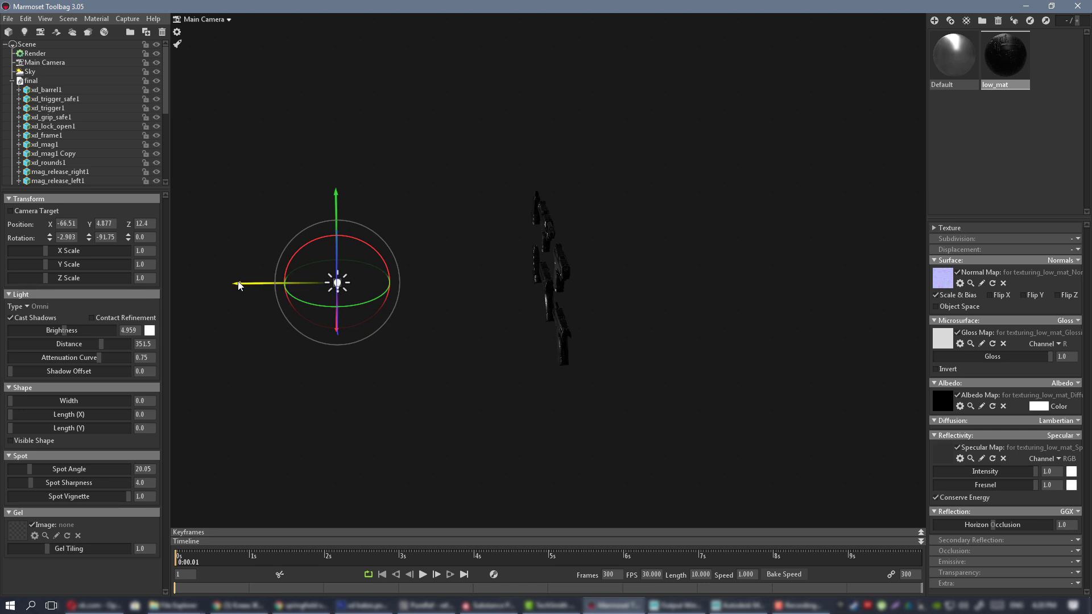
drag(239, 286, 653, 233)
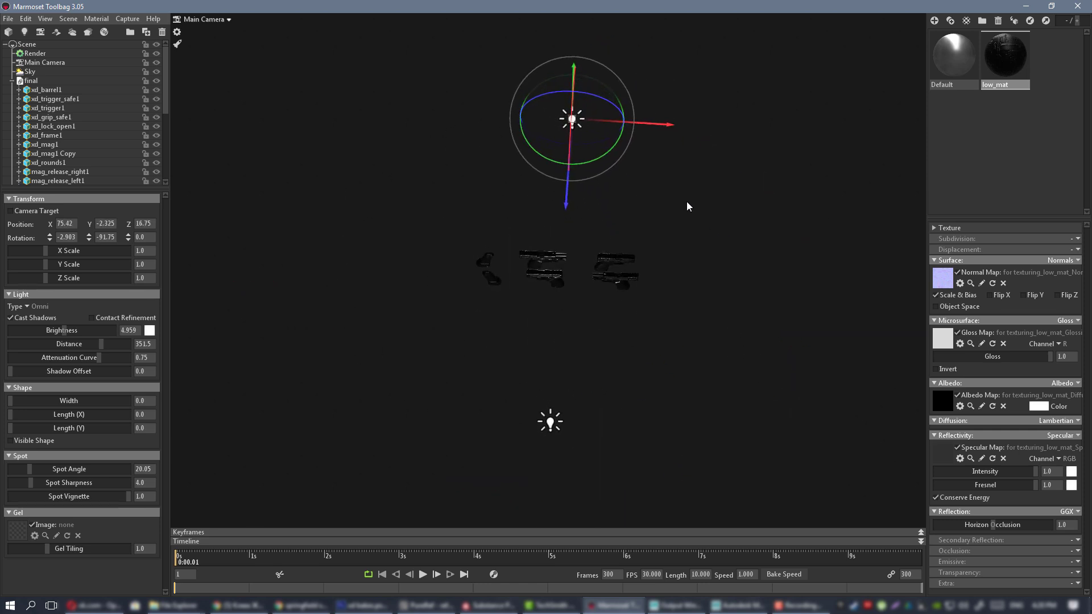
- Duplicate the light twice more, placing one copy beyond each end of the pistol row
drag(666, 124, 377, 125)
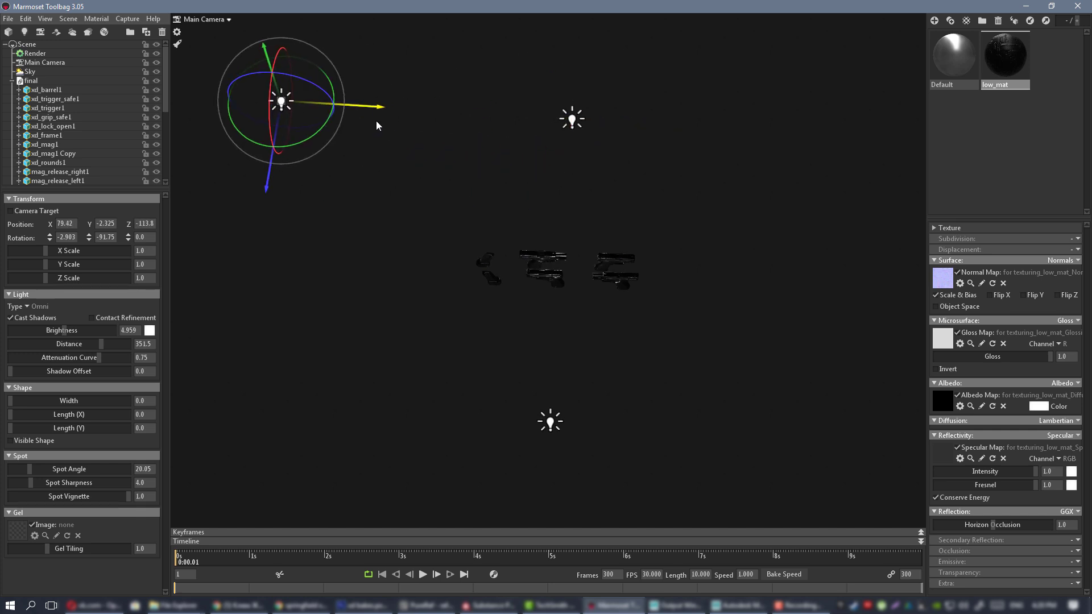
drag(267, 174, 263, 357)
drag(339, 276, 918, 275)
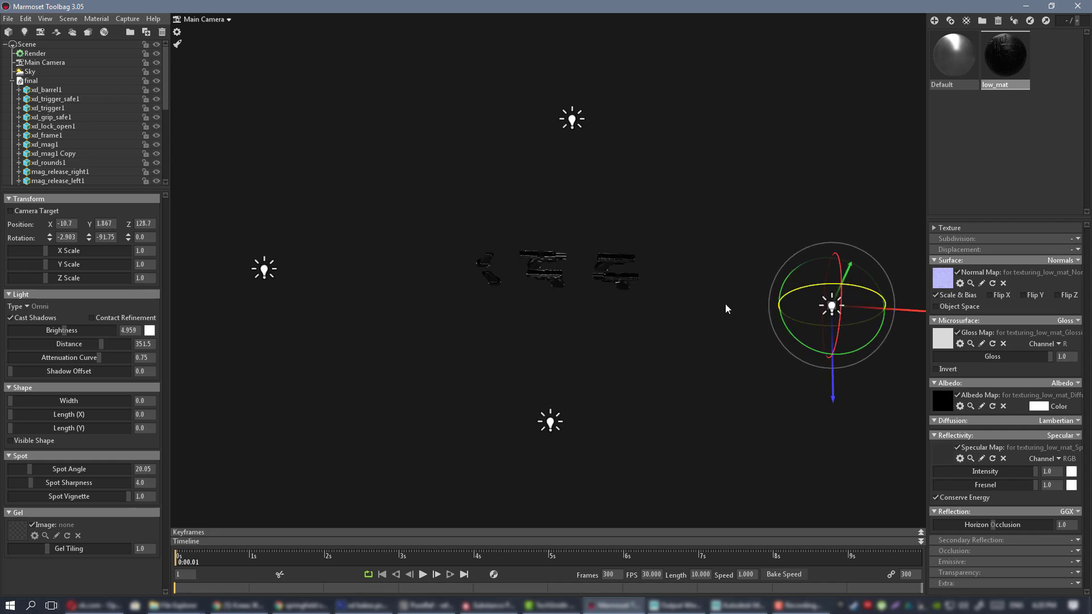
- Add two more copies of the light, one centred above the pistols and one below them
drag(725, 304, 782, 38)
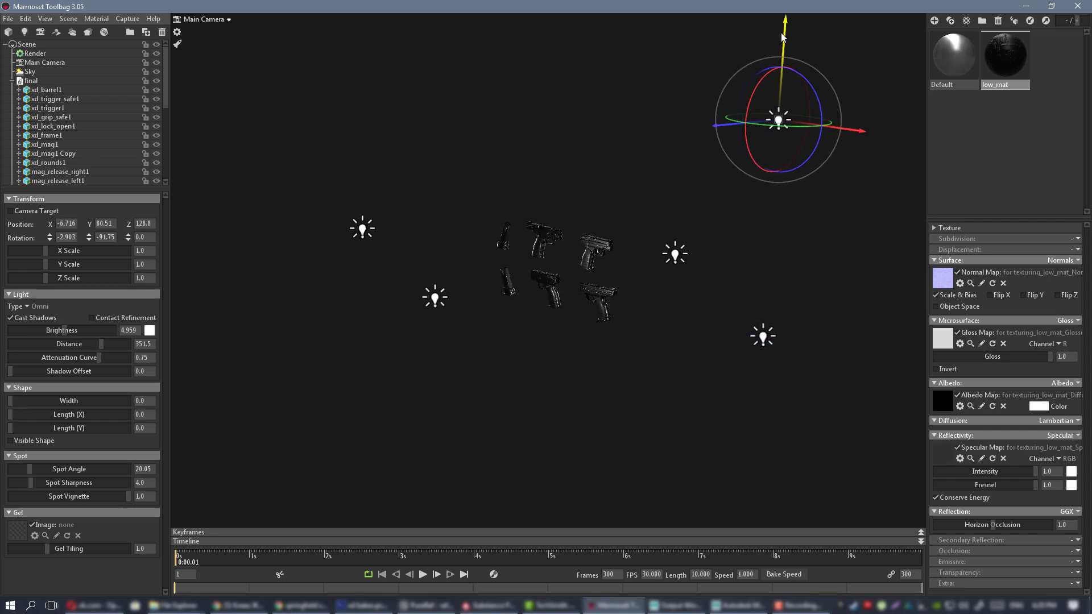
drag(862, 141, 639, 108)
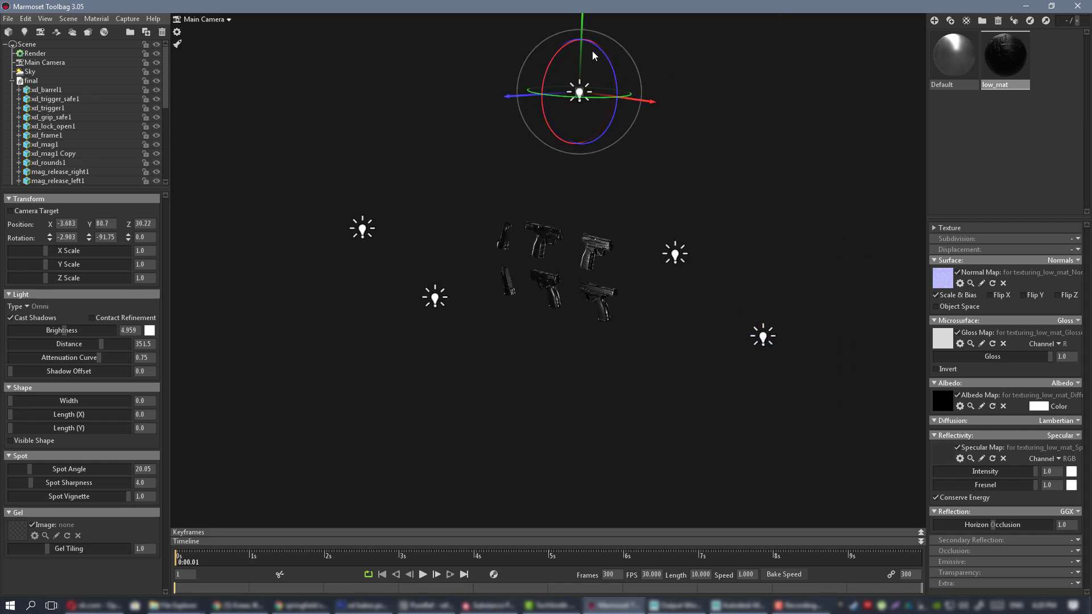
key(ctrl+d)
drag(583, 30, 580, 372)
click(712, 163)
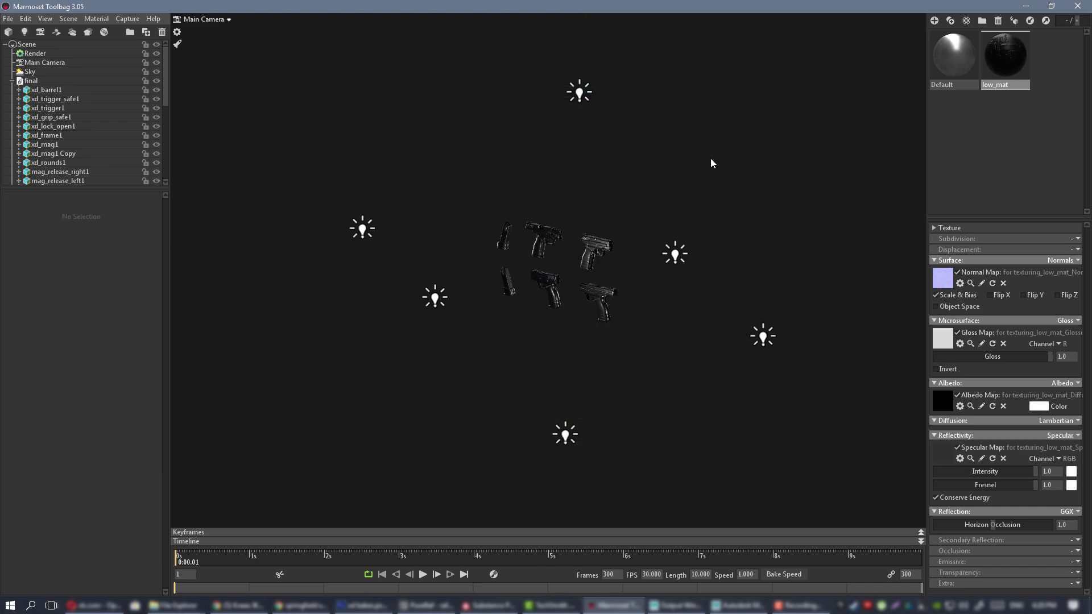
- Enable global illumination in the render settings and set the shadow resolution to Ludicrous
drag(711, 163, 743, 239)
scroll(744, 234, up, 5)
drag(501, 267, 471, 273)
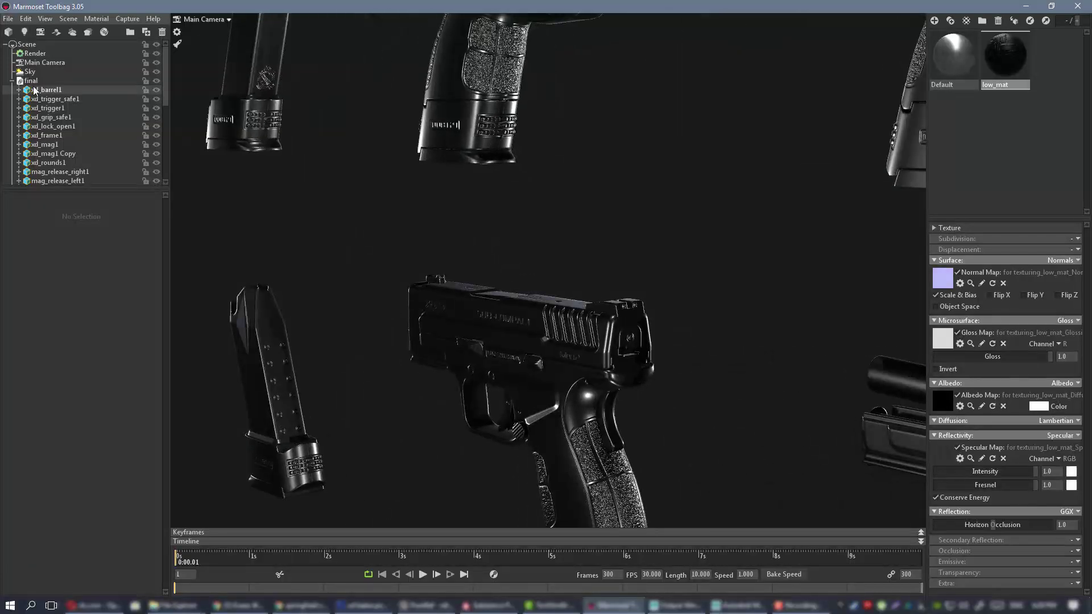
click(35, 53)
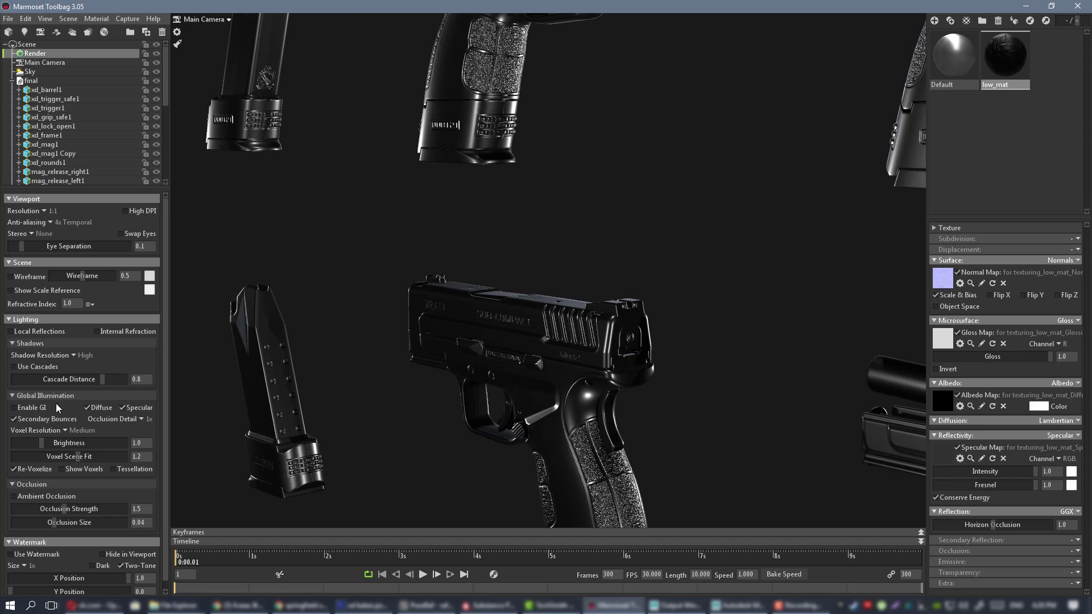
drag(540, 332, 551, 322)
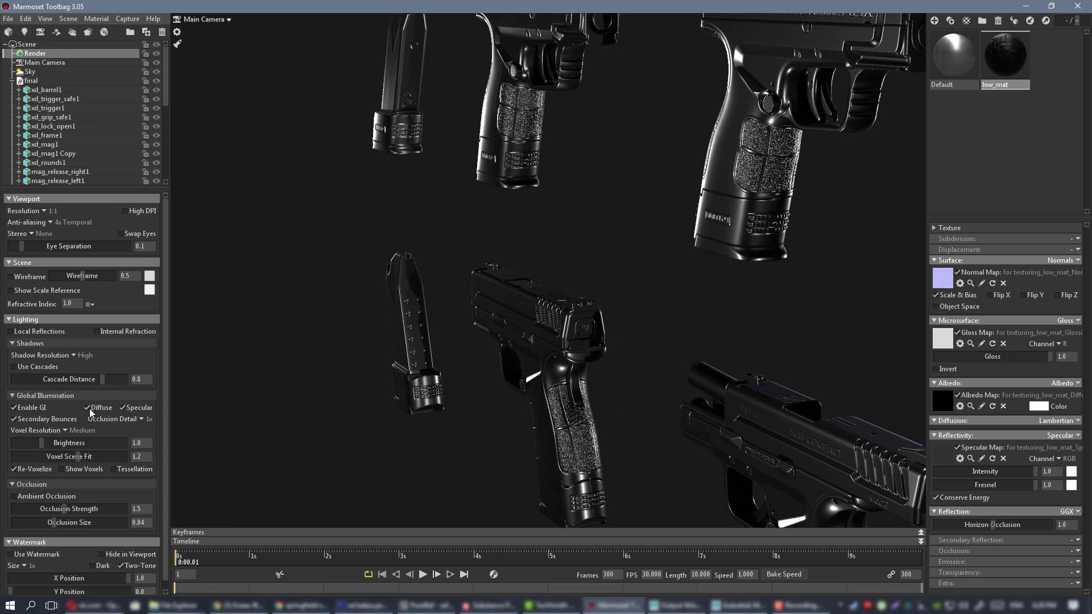
click(70, 356)
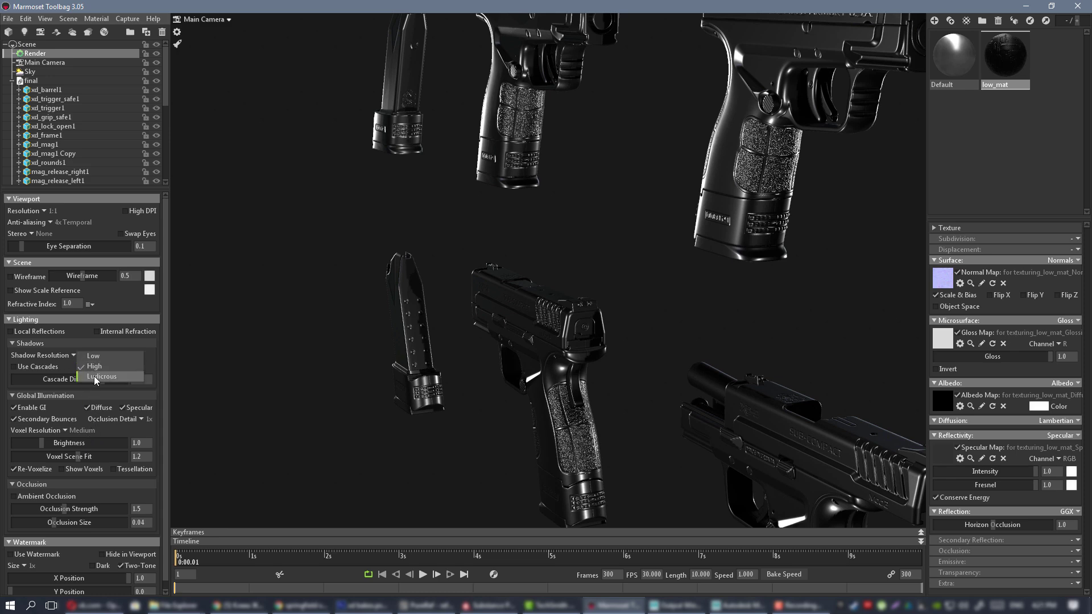
click(94, 376)
- Examine the pistols' lighting and shadows up close, as well as the arrangement of the surrounding lights
click(573, 257)
right_drag(573, 257, 663, 366)
drag(663, 366, 571, 292)
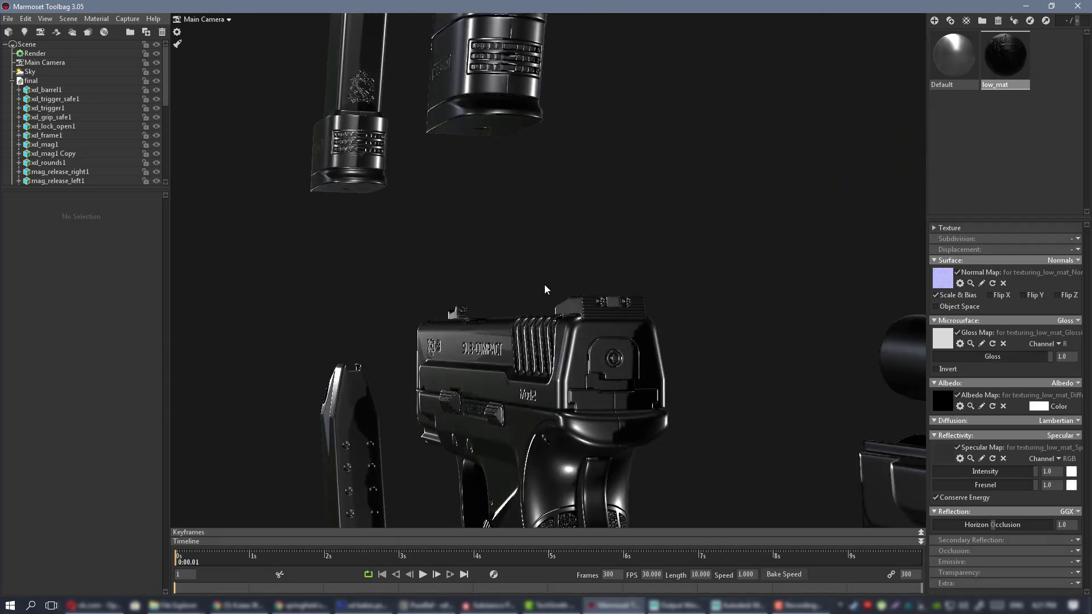
drag(463, 225, 541, 248)
right_drag(541, 248, 471, 226)
drag(472, 226, 560, 227)
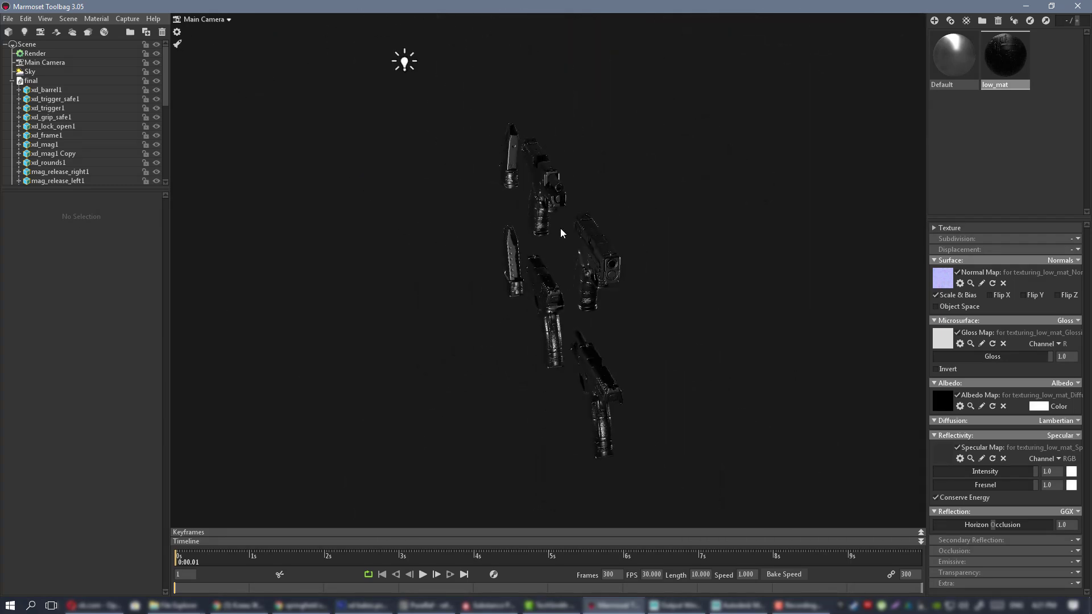
right_drag(560, 227, 431, 196)
drag(431, 198, 395, 204)
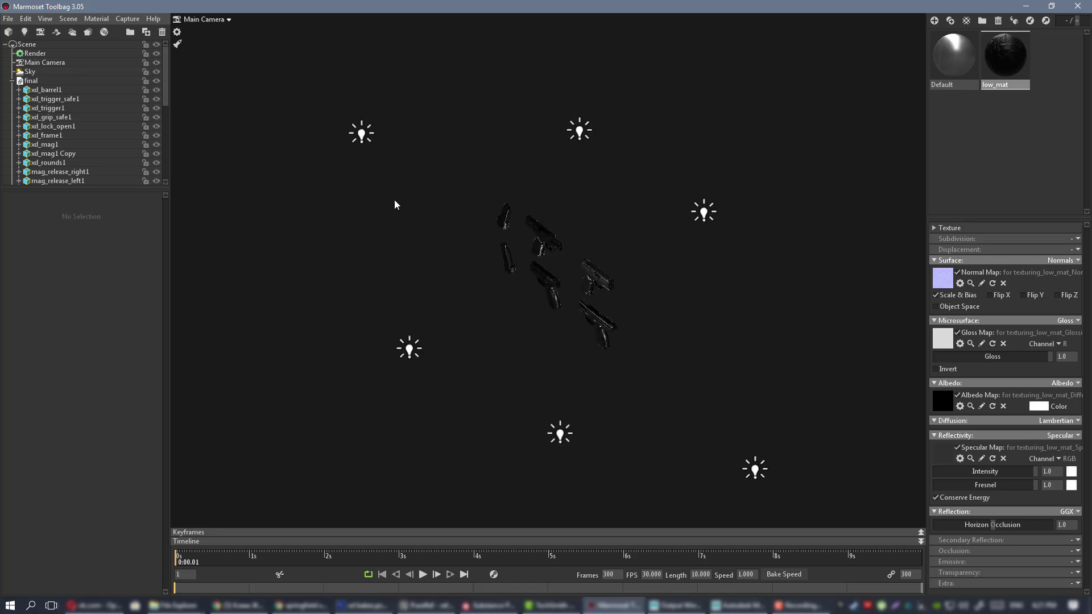
- Parent all six omni lights to the Sky object
click(12, 82)
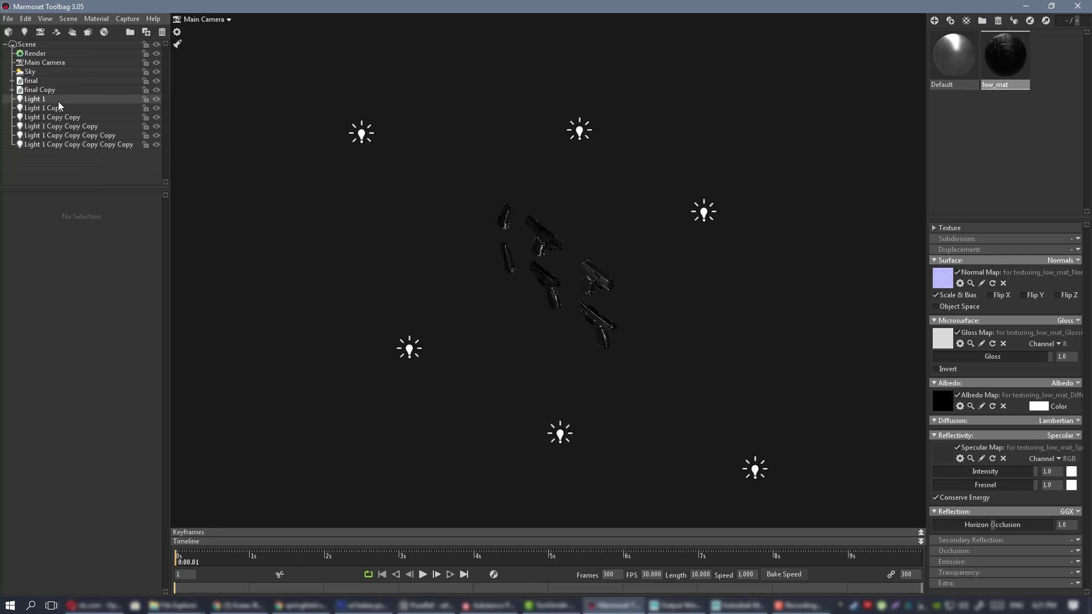
click(58, 102)
shift+click(80, 145)
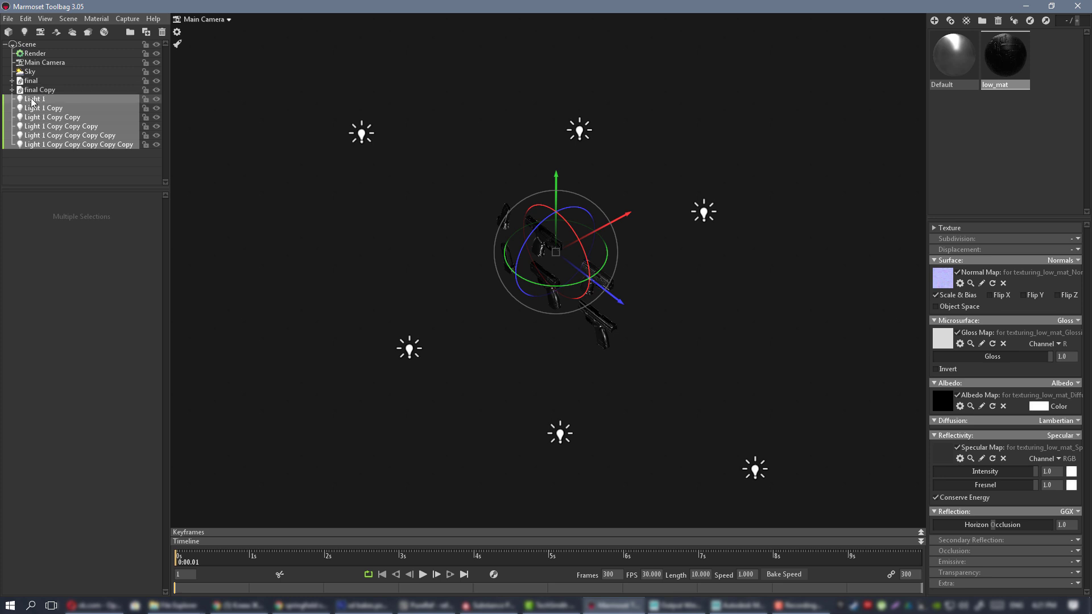
drag(33, 79, 33, 73)
click(429, 164)
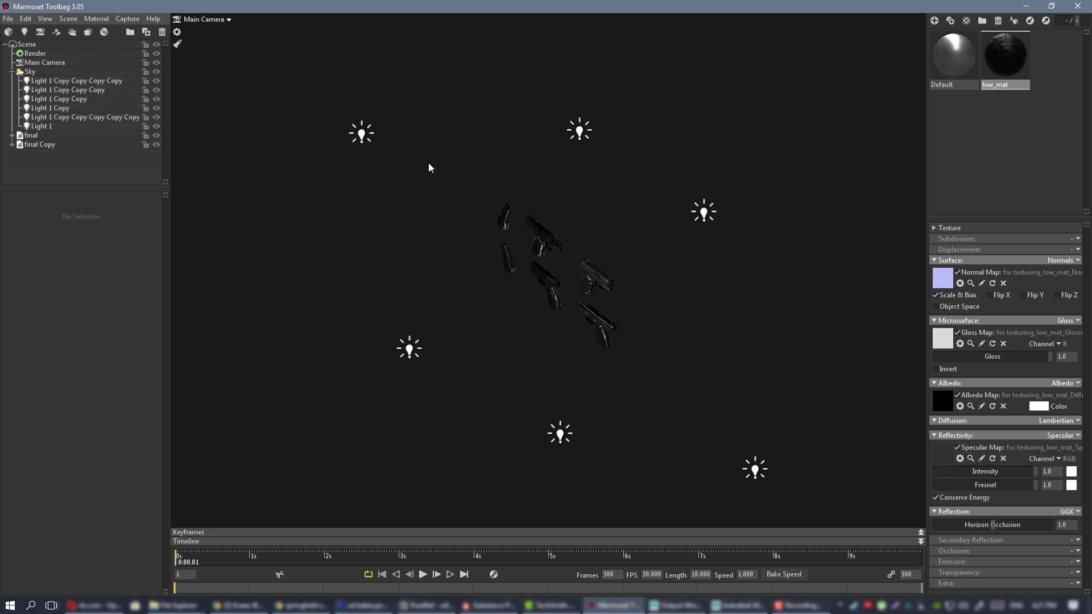
- Rotate the sky with its attached lights around the pistols and examine how the surfaces catch the light
scroll(603, 261, up, 5)
drag(428, 164, 574, 266)
scroll(569, 244, down, 5)
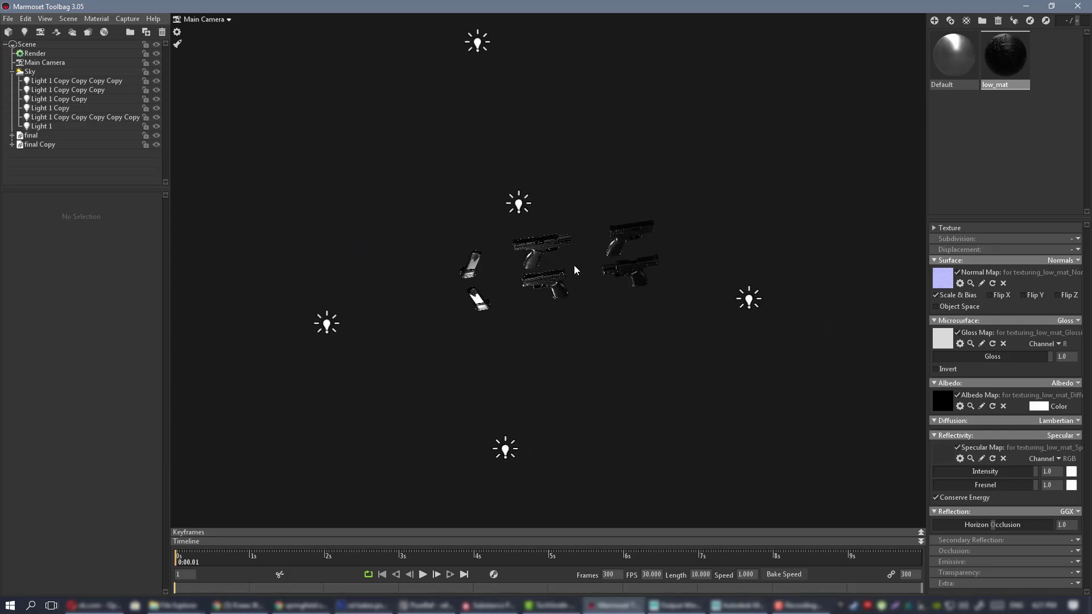
drag(675, 267, 682, 264)
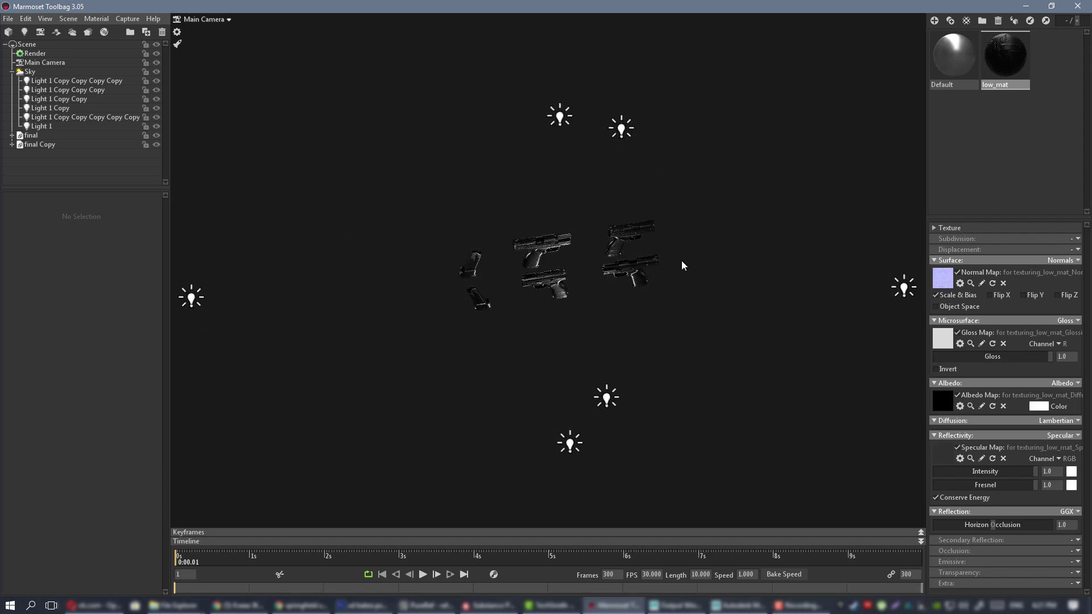
scroll(682, 284, up, 8)
drag(682, 310, 674, 223)
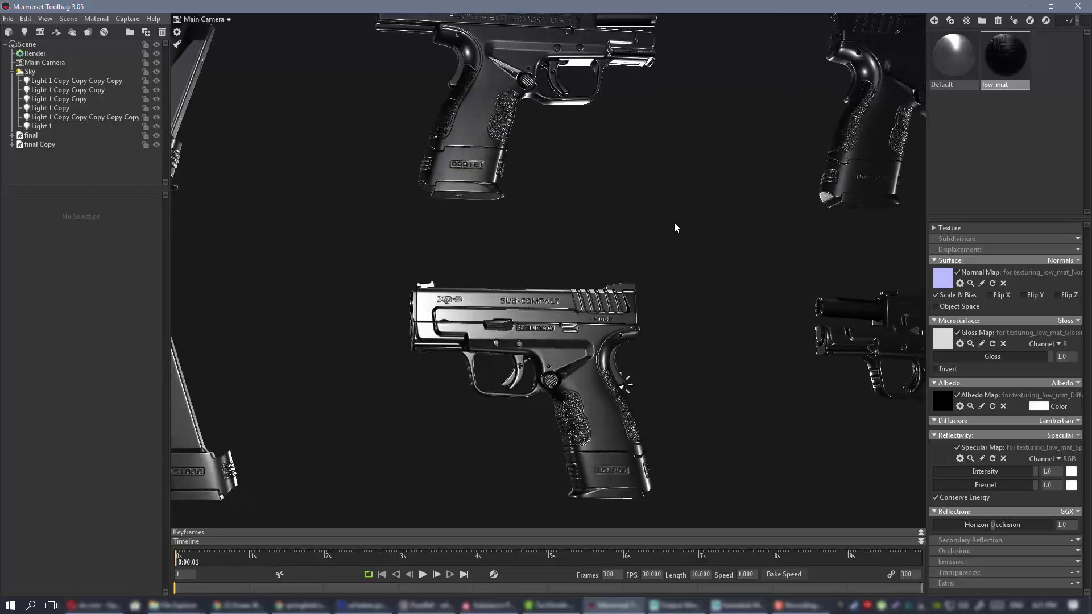
scroll(684, 274, up, 5)
drag(644, 260, 637, 224)
scroll(599, 239, down, 5)
scroll(636, 224, up, 5)
mouse_move(604, 258)
mouse_down()
mouse_move(582, 302)
mouse_move(553, 273)
mouse_move(597, 295)
mouse_move(549, 268)
mouse_move(401, 263)
mouse_move(577, 263)
mouse_move(543, 252)
mouse_move(426, 303)
mouse_move(536, 316)
mouse_move(561, 381)
mouse_move(625, 392)
mouse_move(639, 344)
mouse_move(626, 236)
mouse_move(602, 195)
mouse_move(548, 274)
mouse_move(568, 206)
mouse_move(626, 238)
mouse_move(590, 252)
mouse_move(595, 260)
mouse_up()
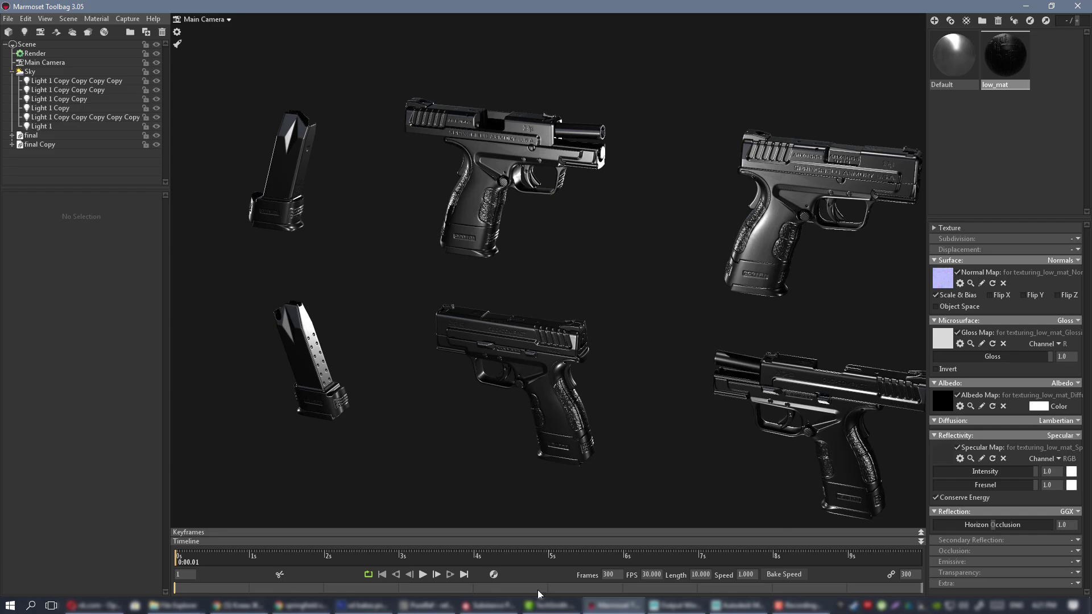
- Switch to Substance Painter and add a fill layer above the collapsed decals folder
click(495, 606)
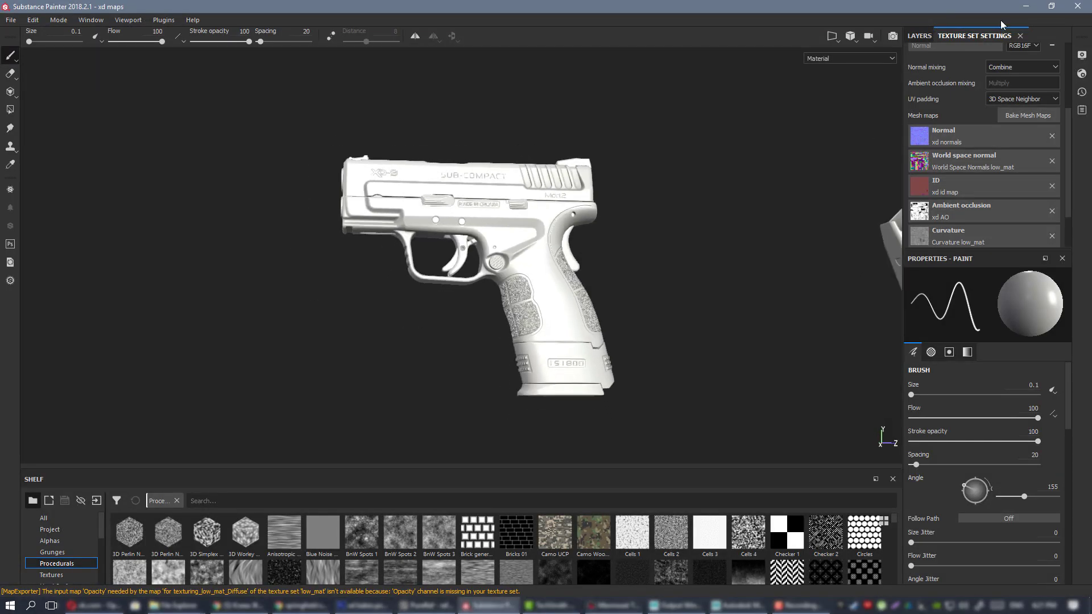
click(925, 36)
alt+drag(680, 236, 892, 99)
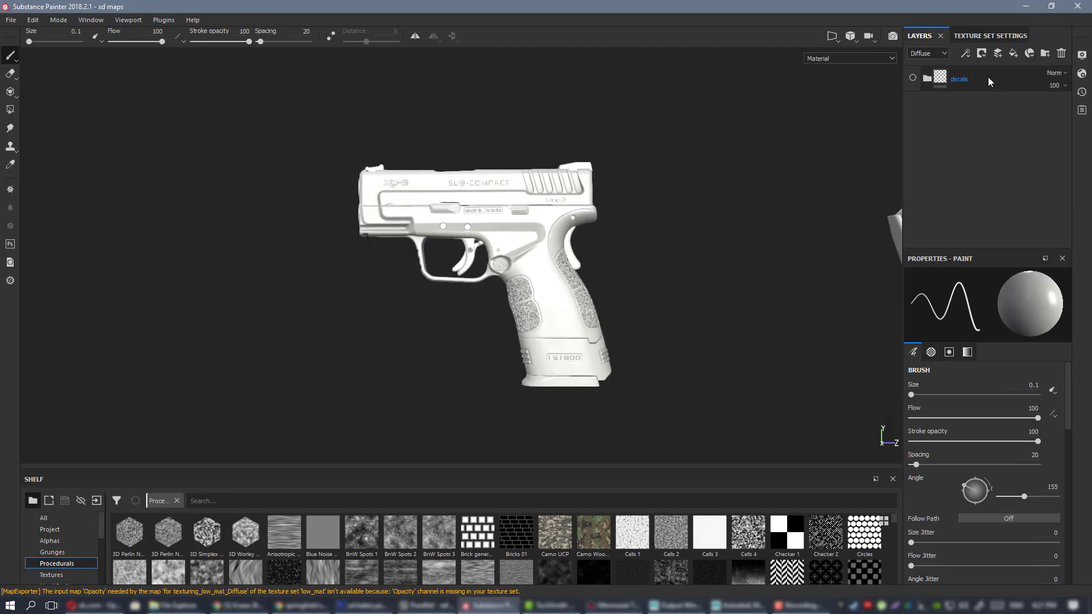
click(1012, 53)
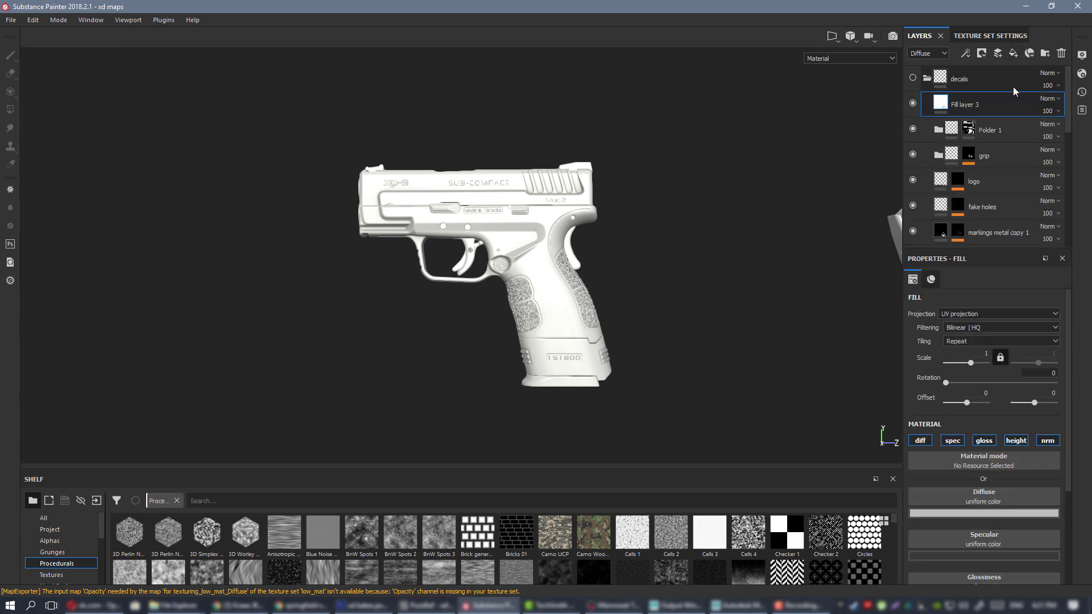
drag(964, 104, 933, 75)
click(926, 104)
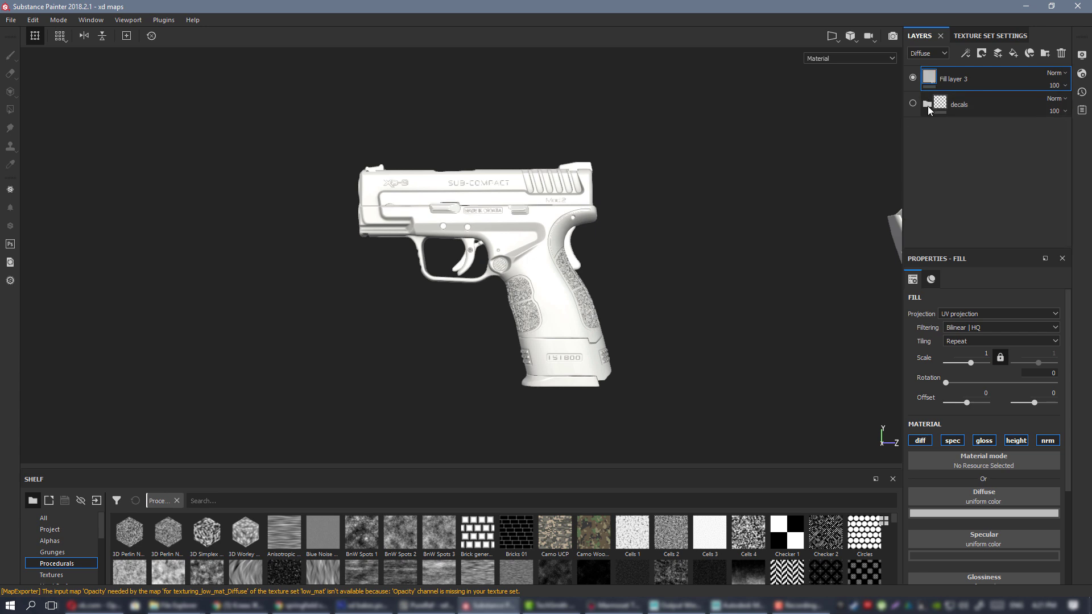
- Export the low_mat texture set as 8-bit PNG maps with the PBR SpecGloss configuration at 4096x4096
alt+drag(566, 199, 517, 204)
key(ctrl+shift+e)
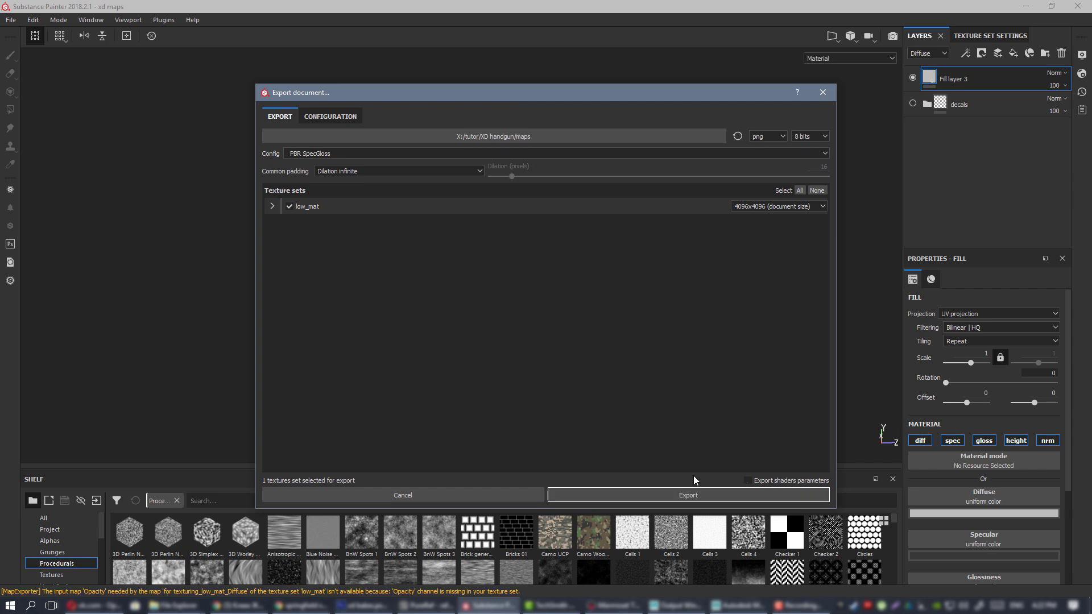
click(672, 498)
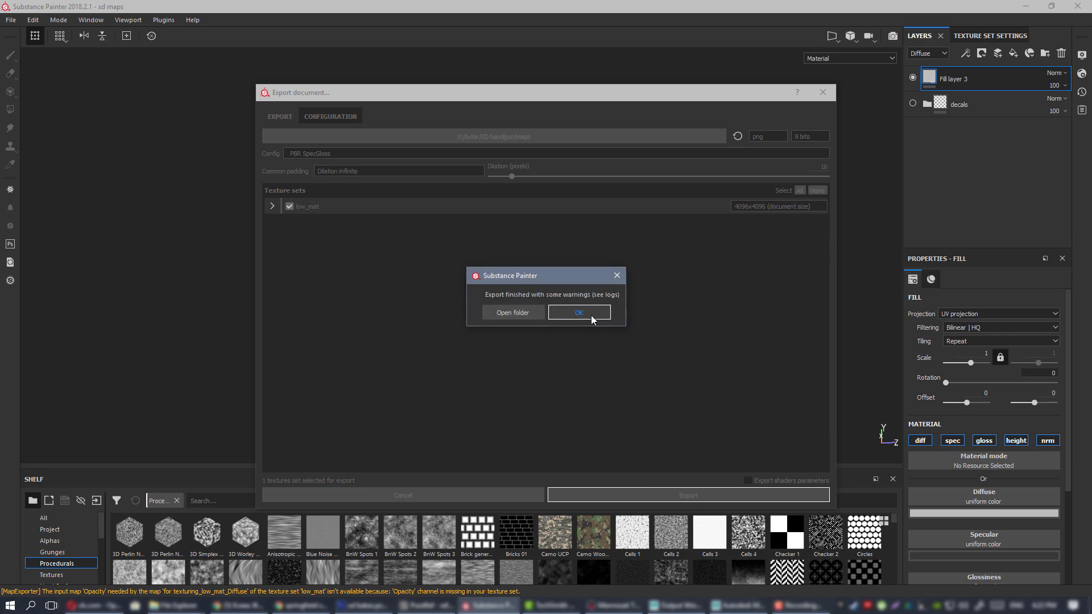
click(592, 315)
- Switch to Marmoset Toolbag, widen the light above the pistols to about 5.7 and check the shading on the pistols
click(613, 605)
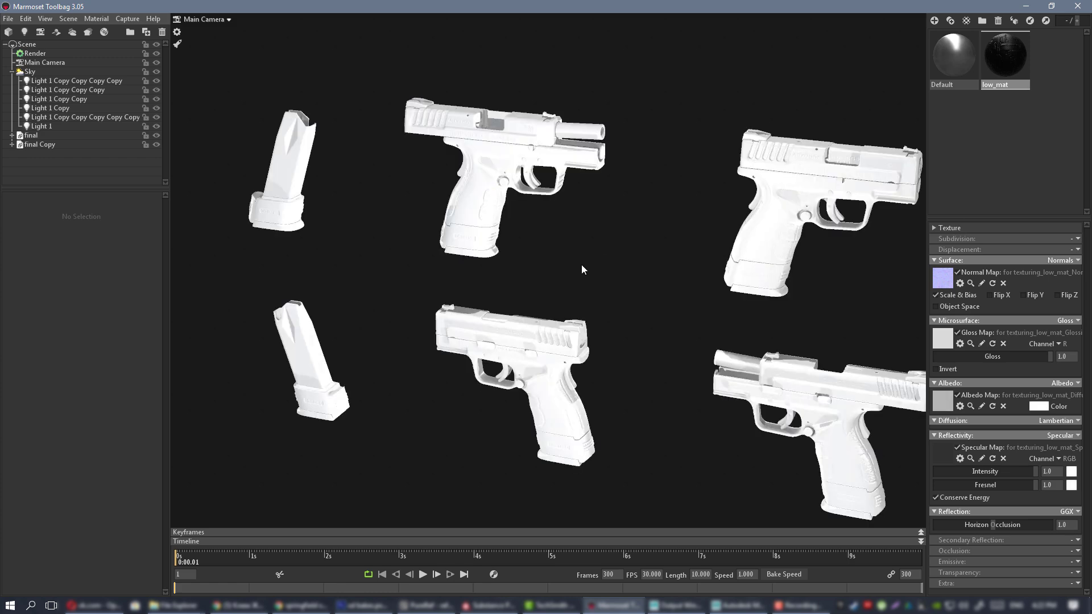
drag(581, 269, 500, 245)
click(77, 81)
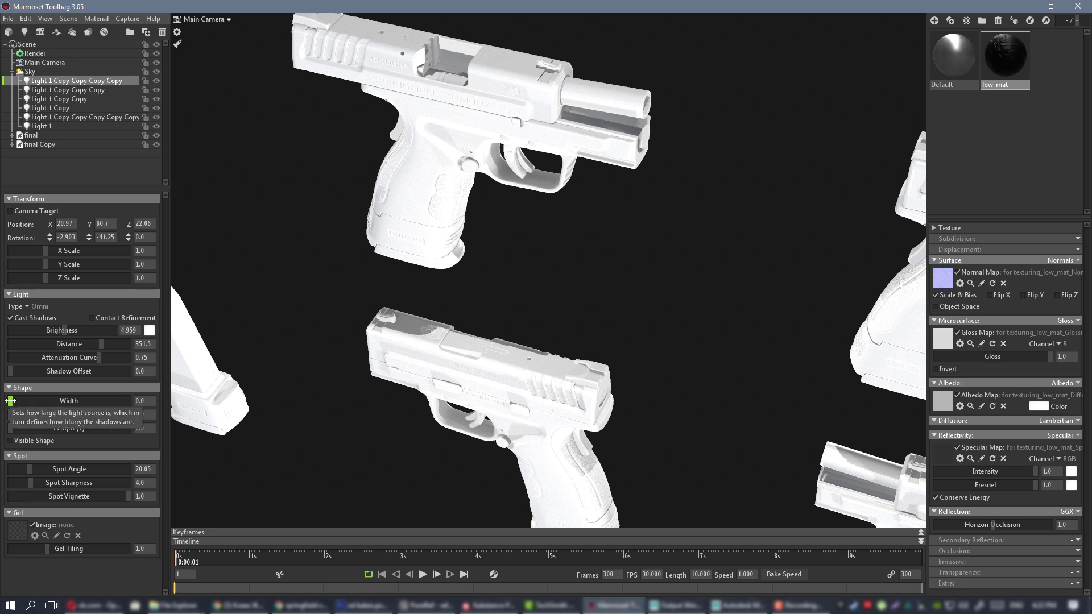
drag(10, 401, 36, 400)
scroll(534, 270, down, 4)
drag(534, 270, 444, 300)
scroll(423, 275, up, 4)
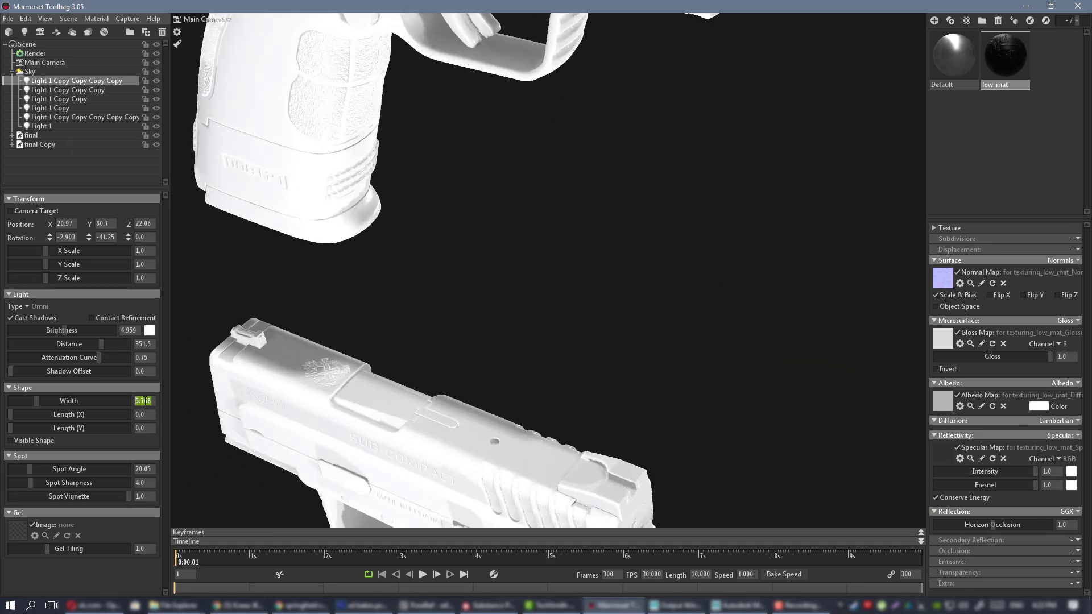
- Set the width of the light above the pistols to 176.4 and bring the whole light arrangement into view
text(176.4)
key(Return)
click(534, 315)
scroll(562, 233, down, 5)
scroll(561, 234, down, 5)
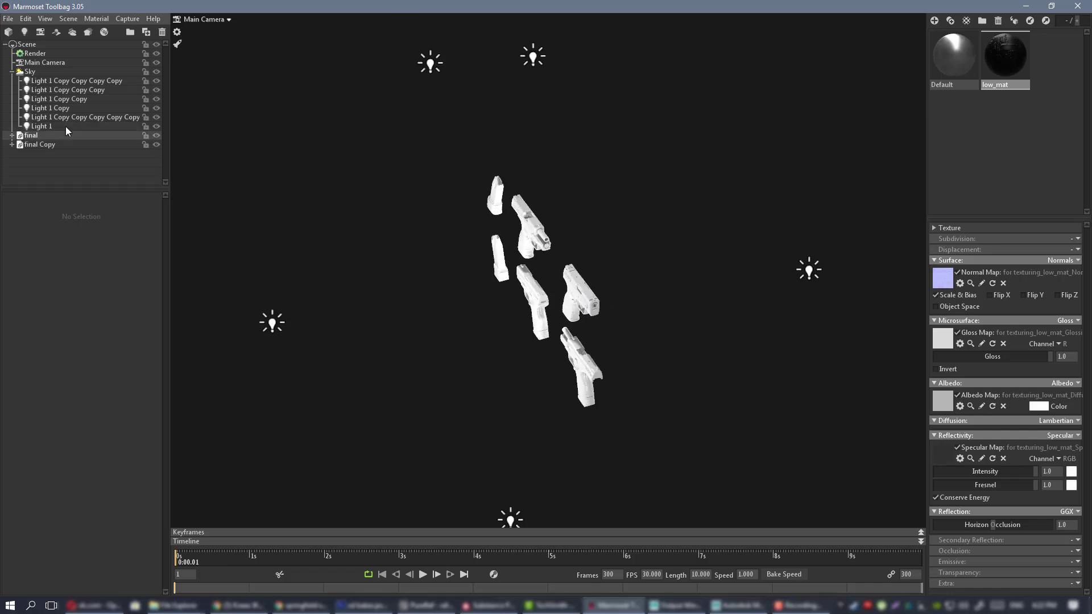
- Set the shape width of each of the six omni lights under the sky to 6
click(74, 81)
scroll(483, 157, down, 2)
drag(483, 157, 373, 150)
click(81, 90)
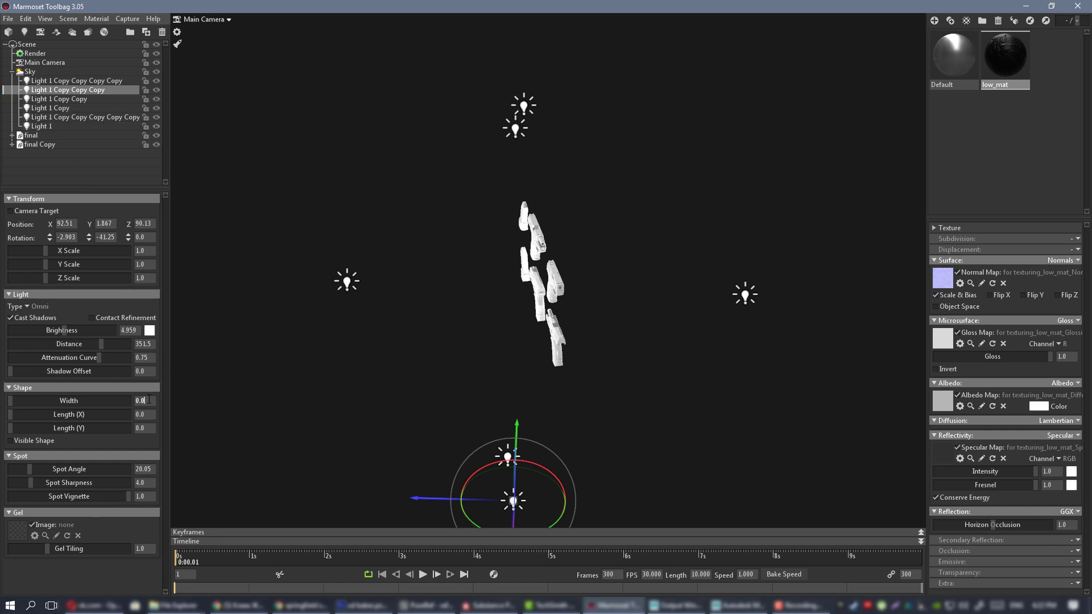
click(68, 99)
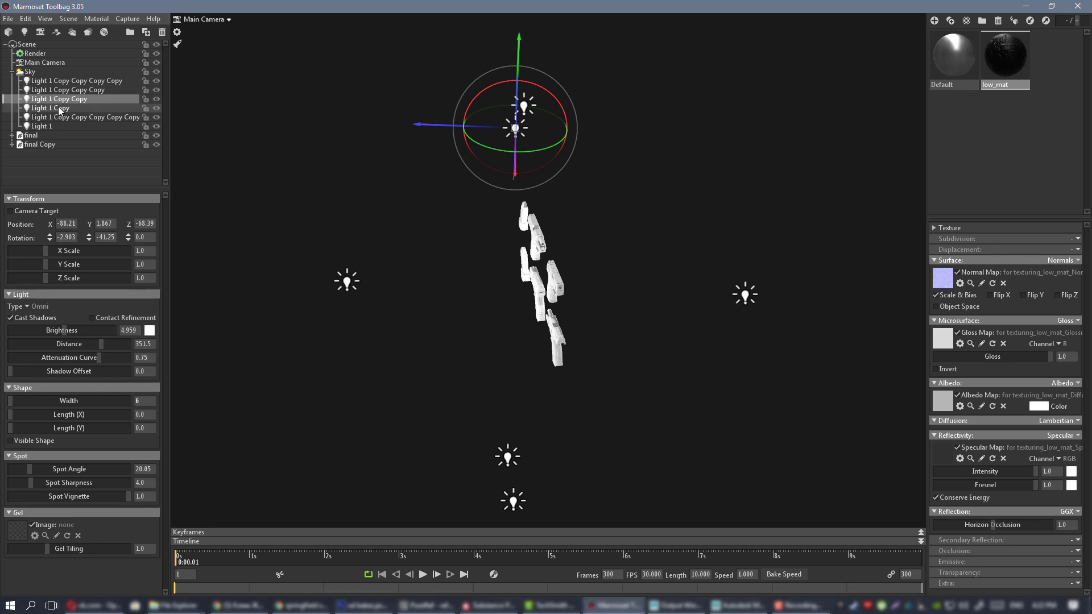
click(60, 108)
click(85, 117)
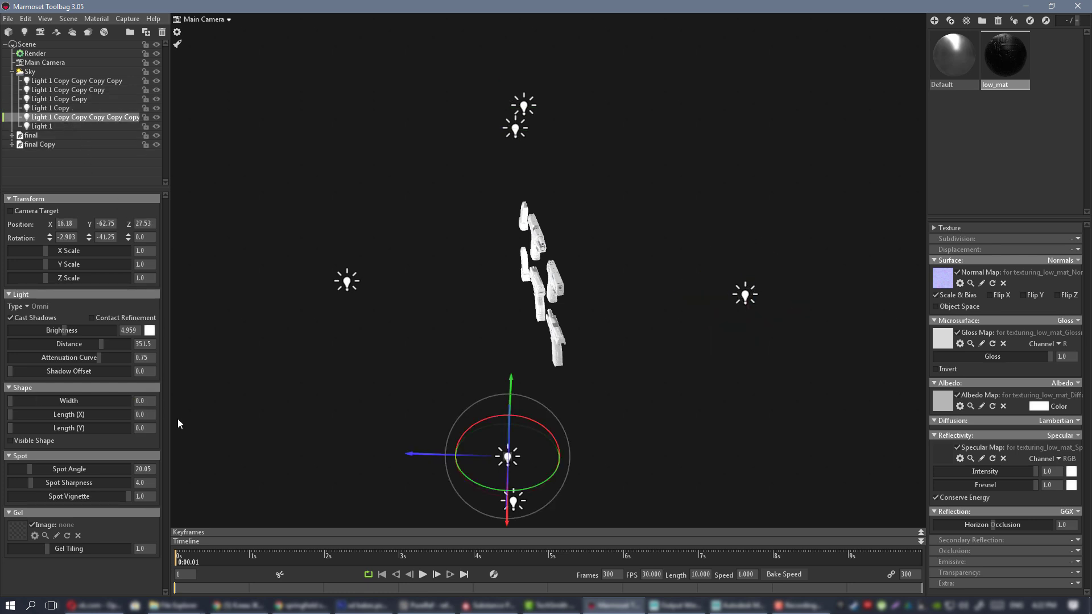
click(43, 127)
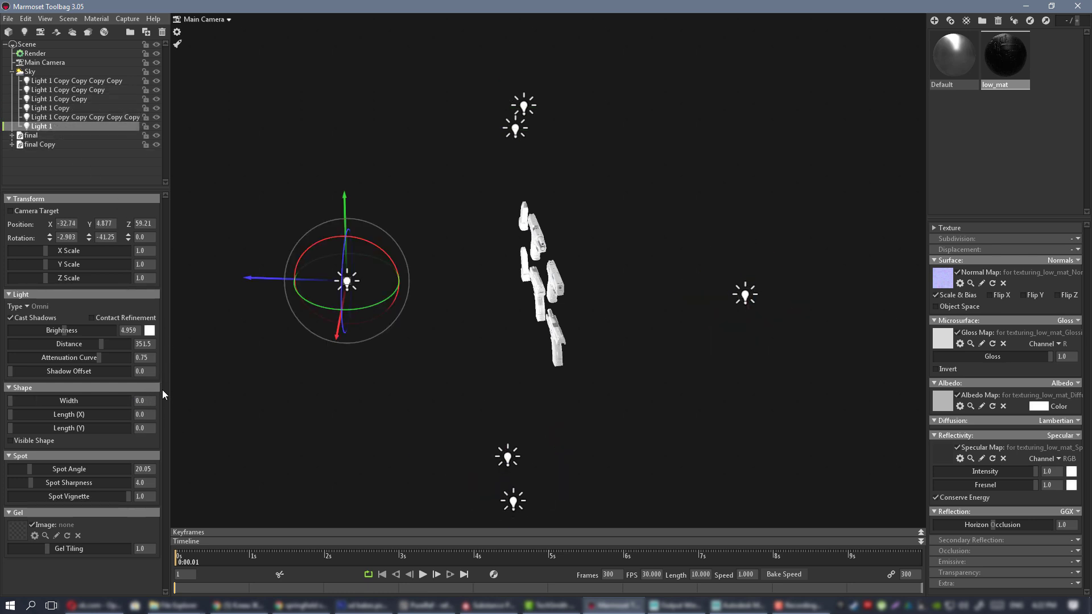
key(Return)
- Check the width of Light 1 and Light 1 Copy and inspect the lighting on the pistols and magazines from the side
click(404, 189)
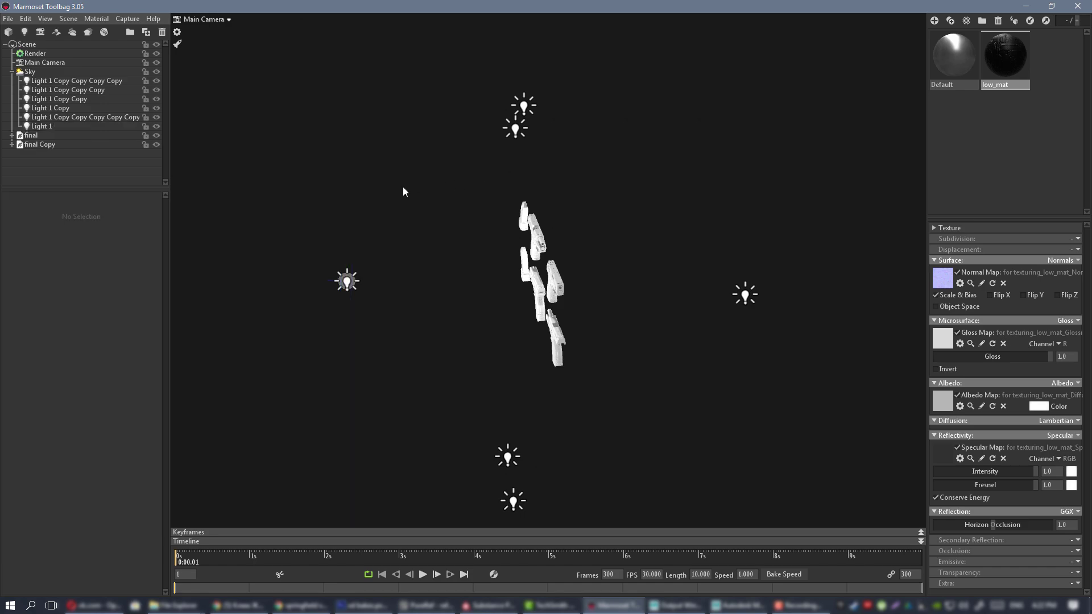
scroll(607, 285, up, 5)
alt+drag(607, 285, 432, 225)
click(327, 296)
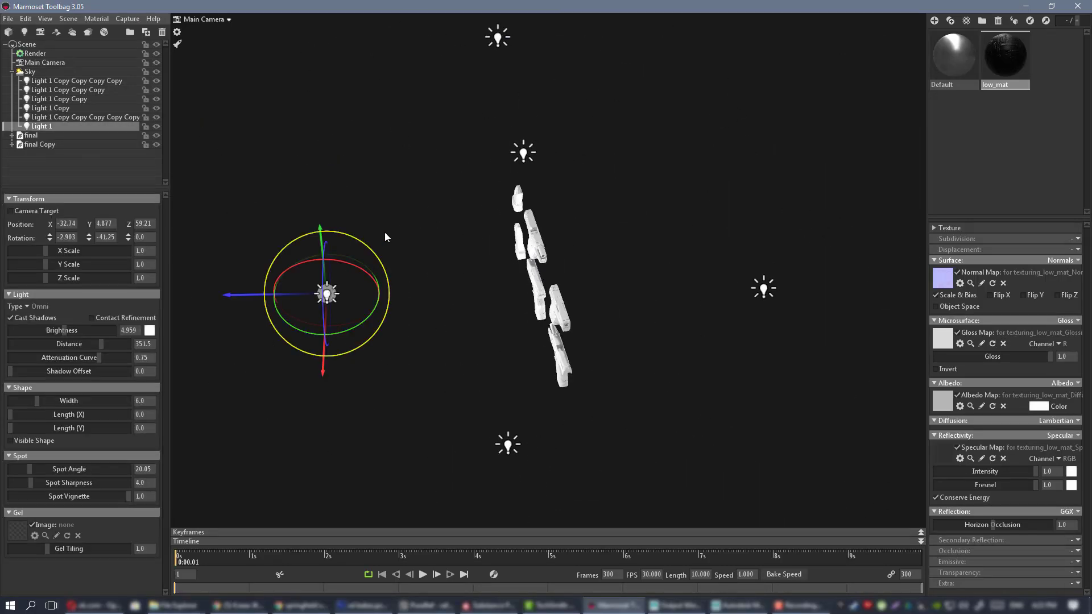
click(760, 292)
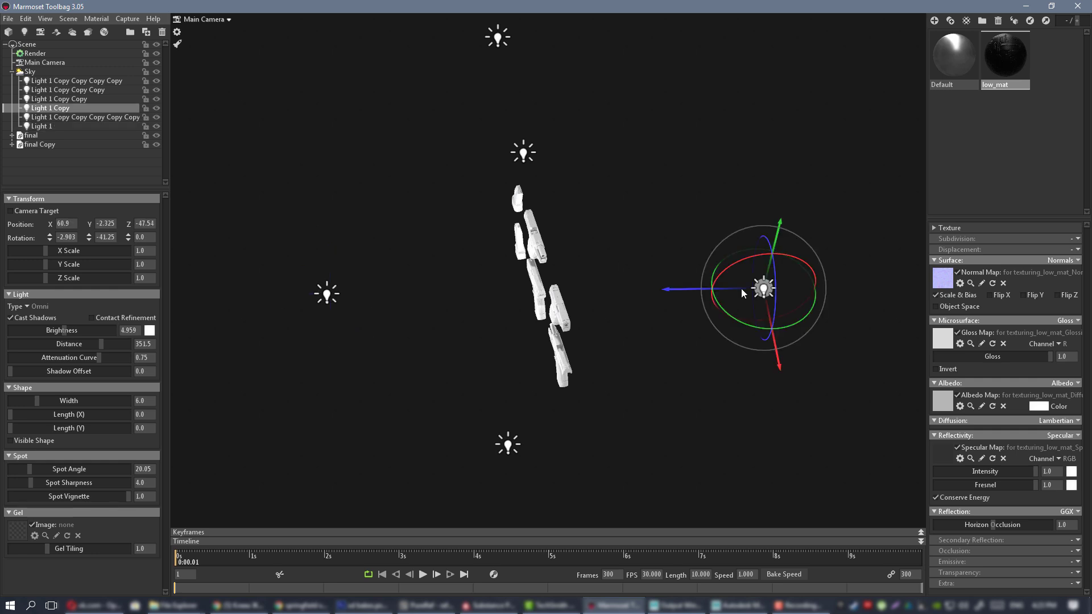
click(494, 229)
alt+drag(494, 229, 560, 194)
alt+right_drag(560, 193, 546, 273)
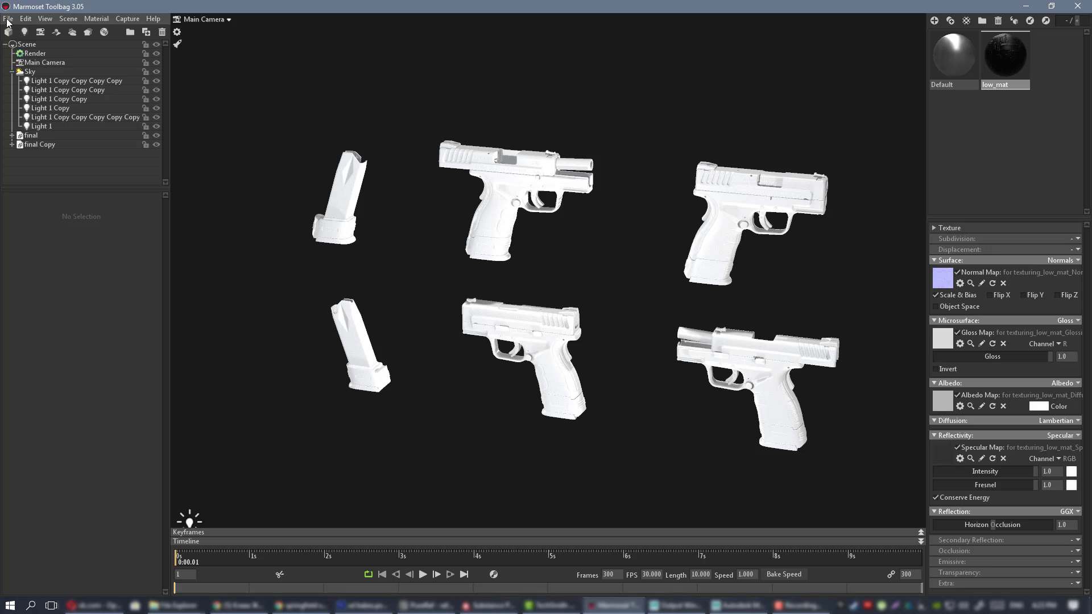
- Save the scene as "xd view" in the XD handgun folder
click(8, 20)
click(41, 75)
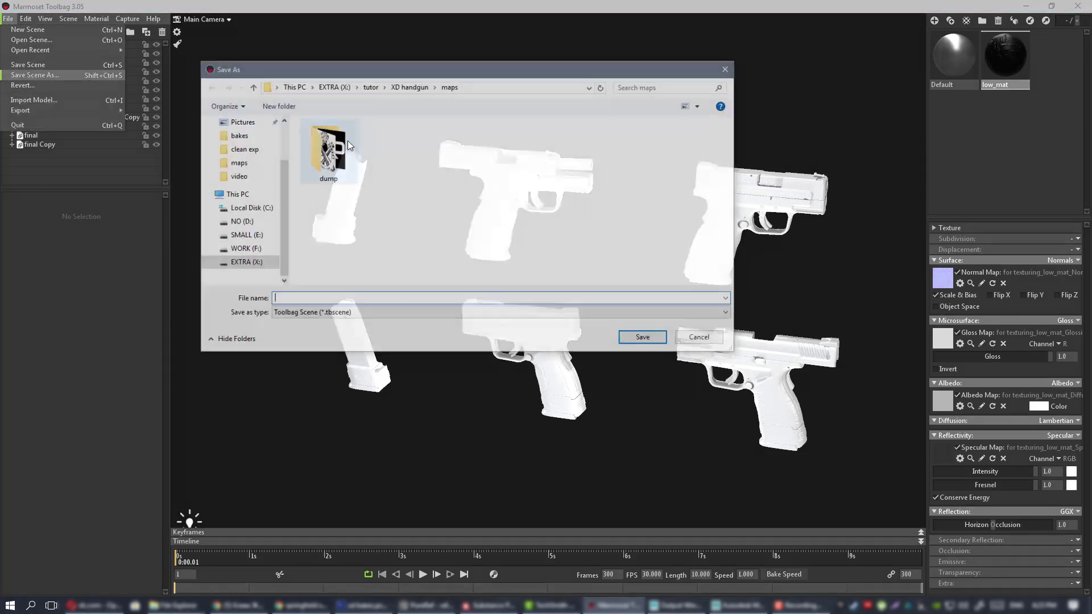
click(409, 87)
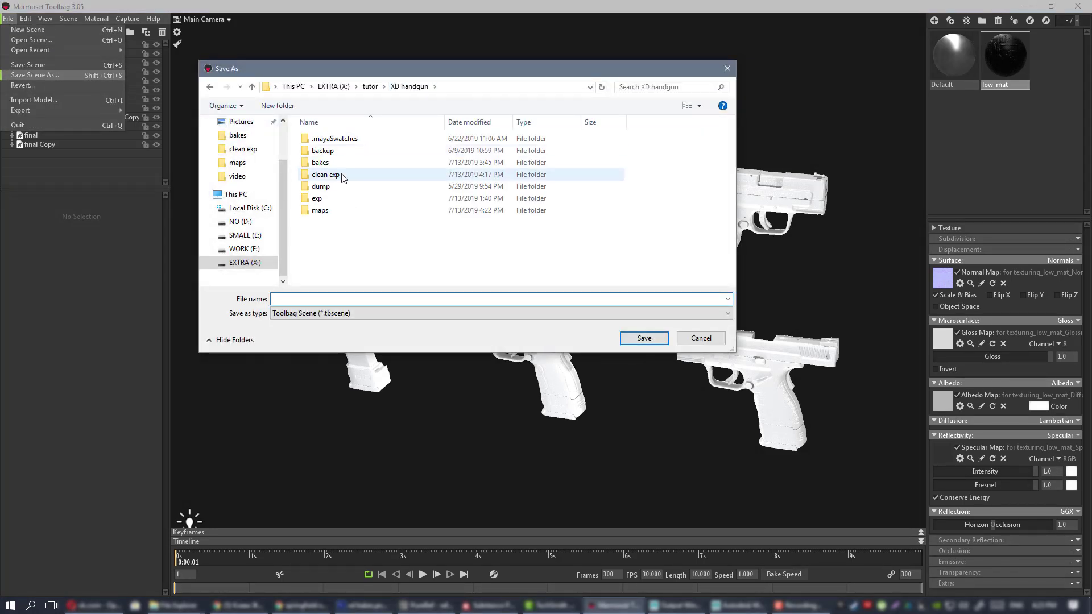
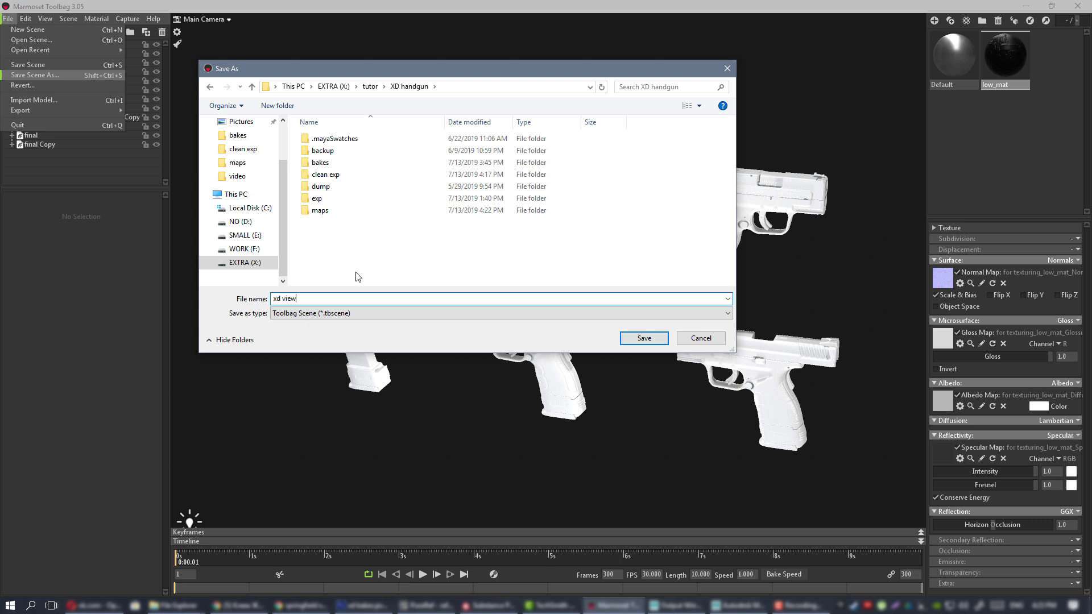
key(Return)
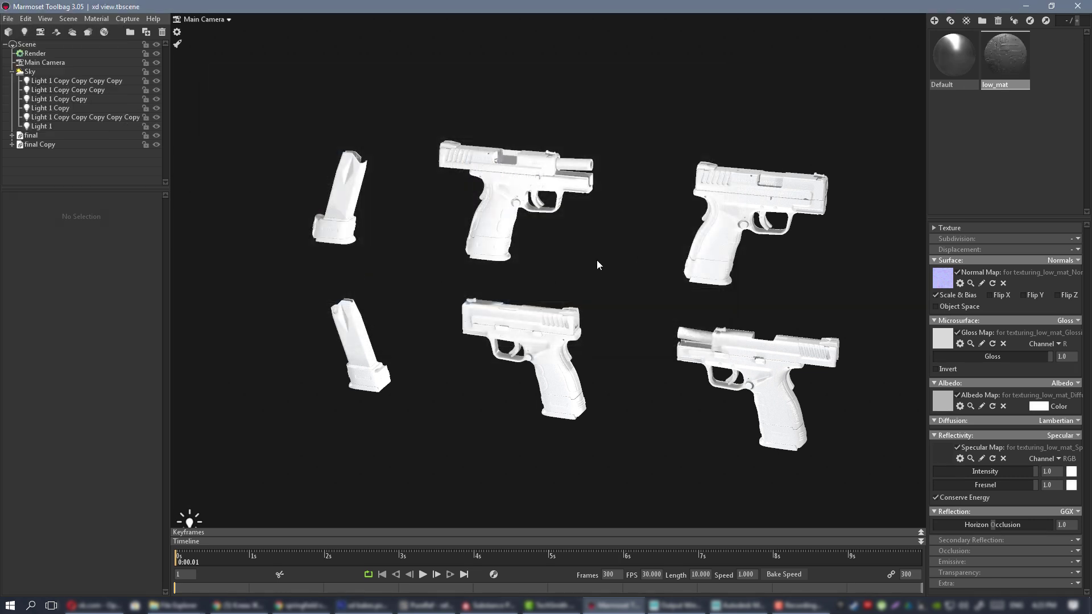
- Switch to Substance Painter, add a folder above Fill layer 3 and name it "plastic"
scroll(623, 261, up, 5)
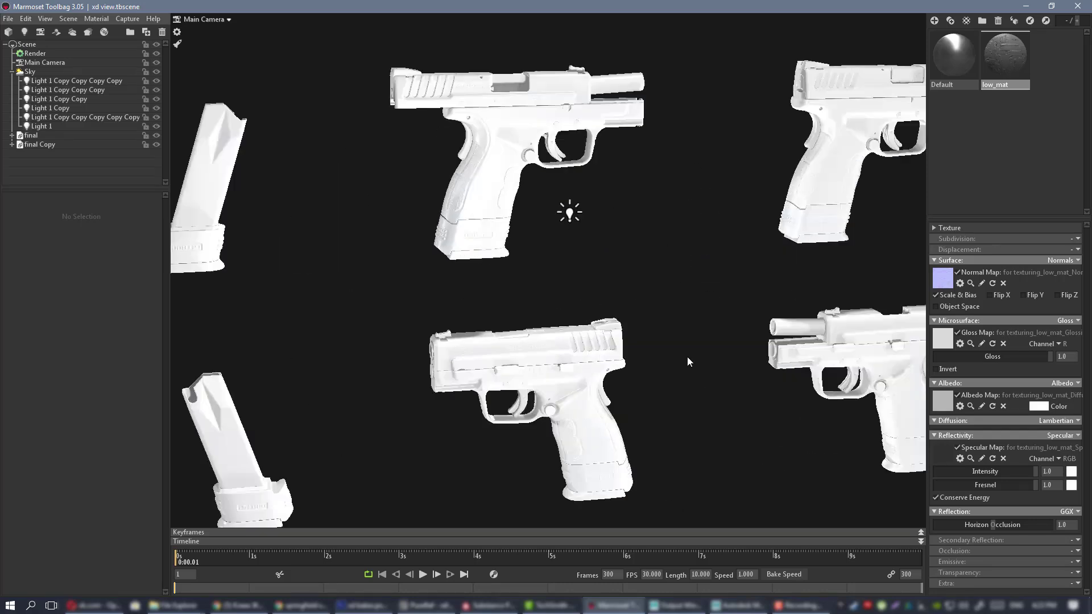
scroll(677, 353, up, 5)
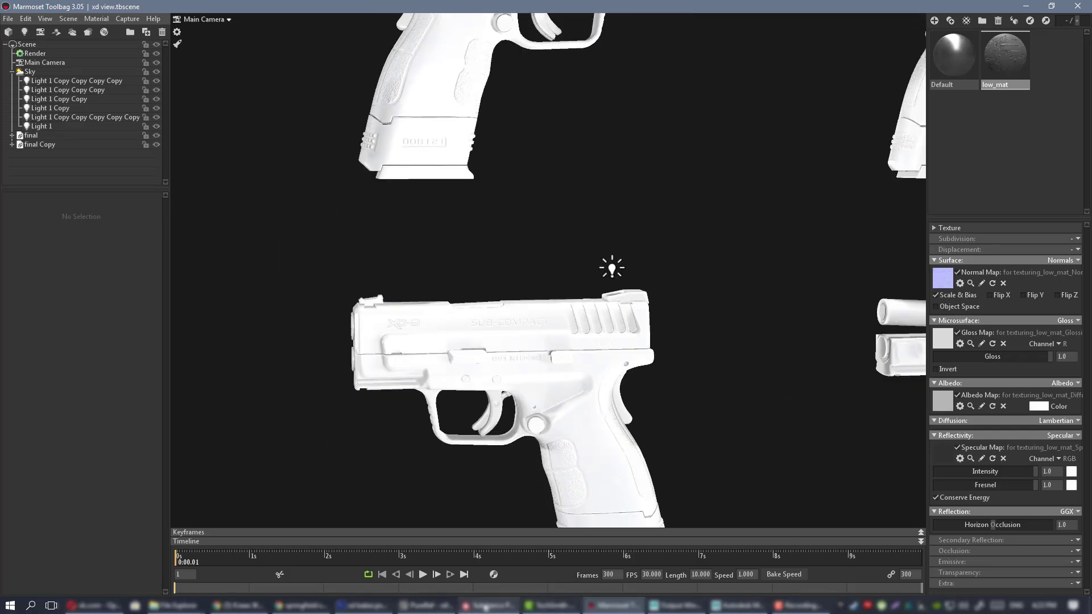
click(485, 608)
mouse_move(517, 224)
alt+mouse_down()
mouse_move(758, 286)
mouse_move(481, 240)
mouse_move(569, 239)
mouse_move(739, 273)
mouse_move(475, 244)
alt+mouse_up()
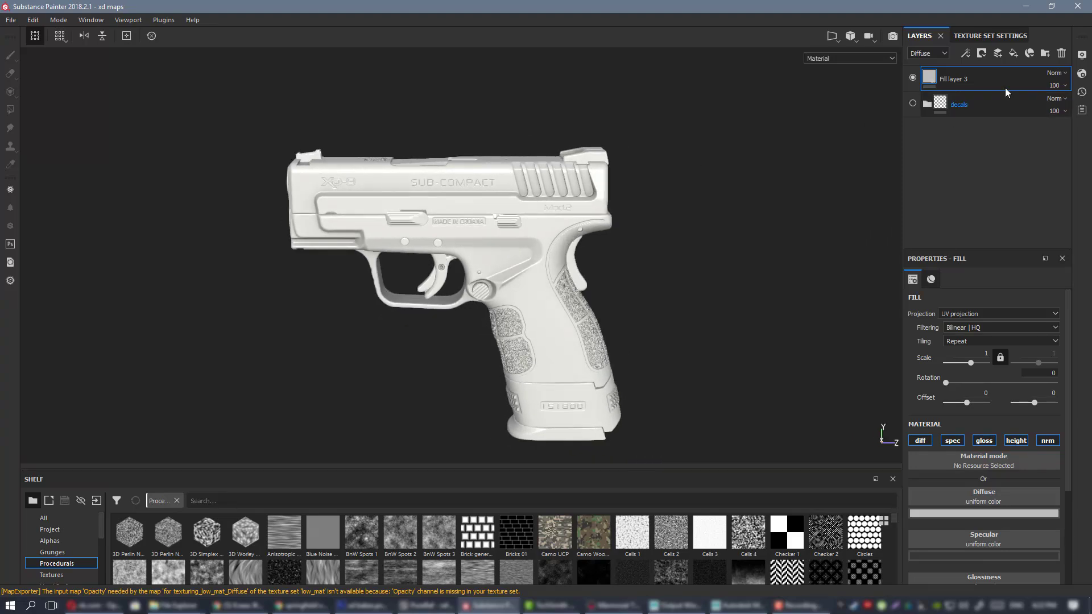
click(1045, 53)
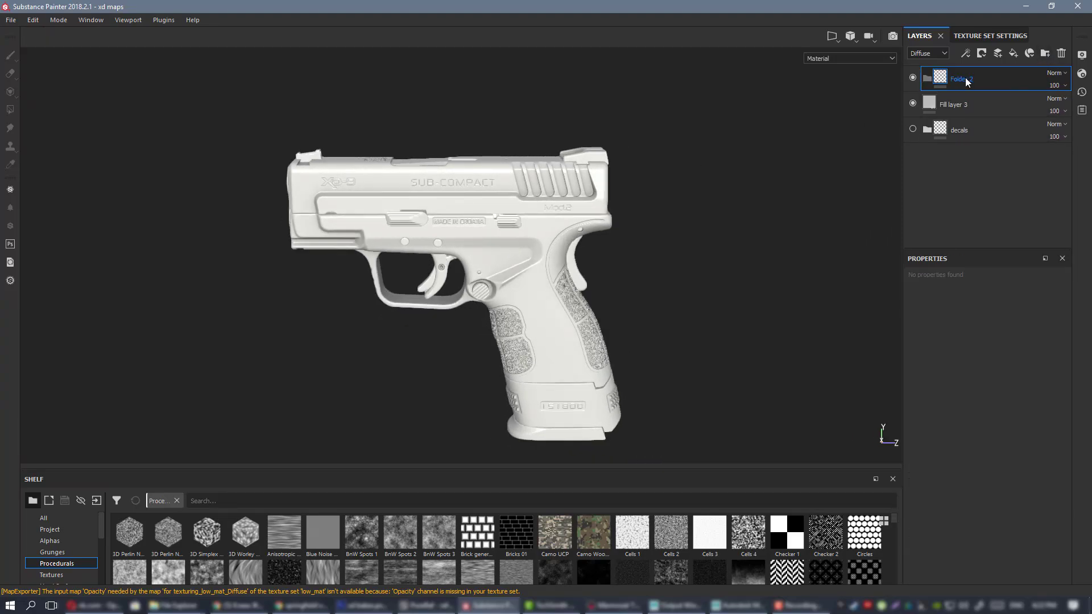
double_click(960, 81)
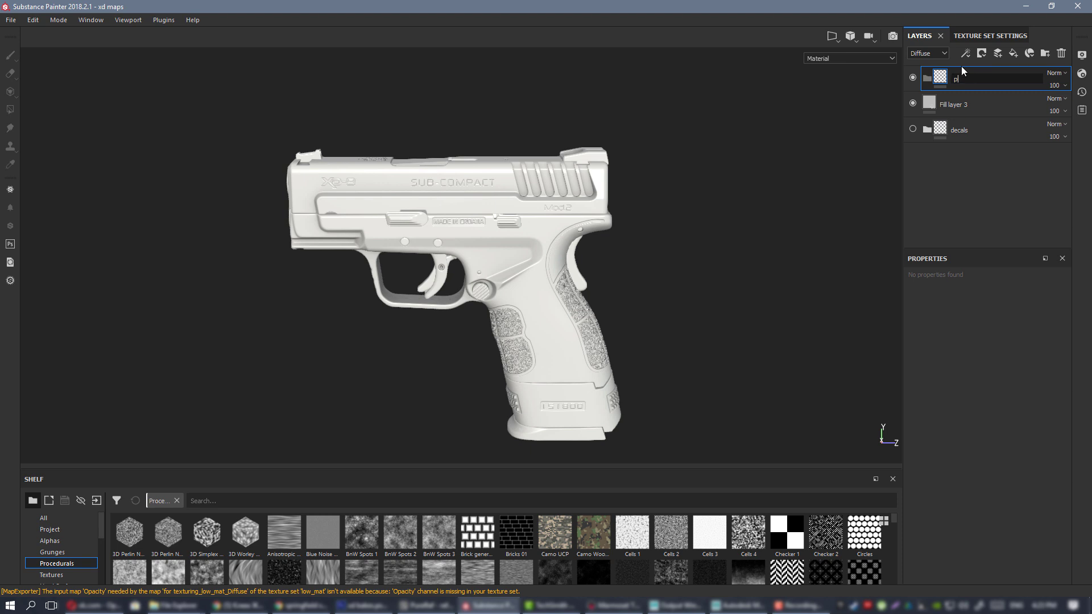
text(plastic)
key(Return)
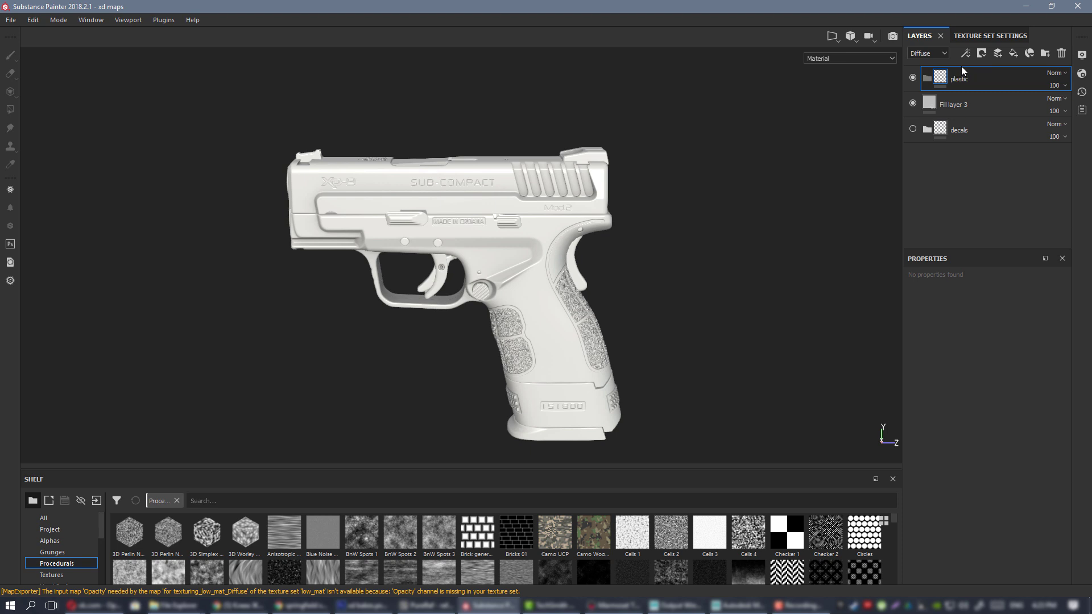
- Add a new fill layer and move it inside the plastic folder
alt+drag(515, 194, 643, 302)
alt+right_drag(643, 302, 544, 272)
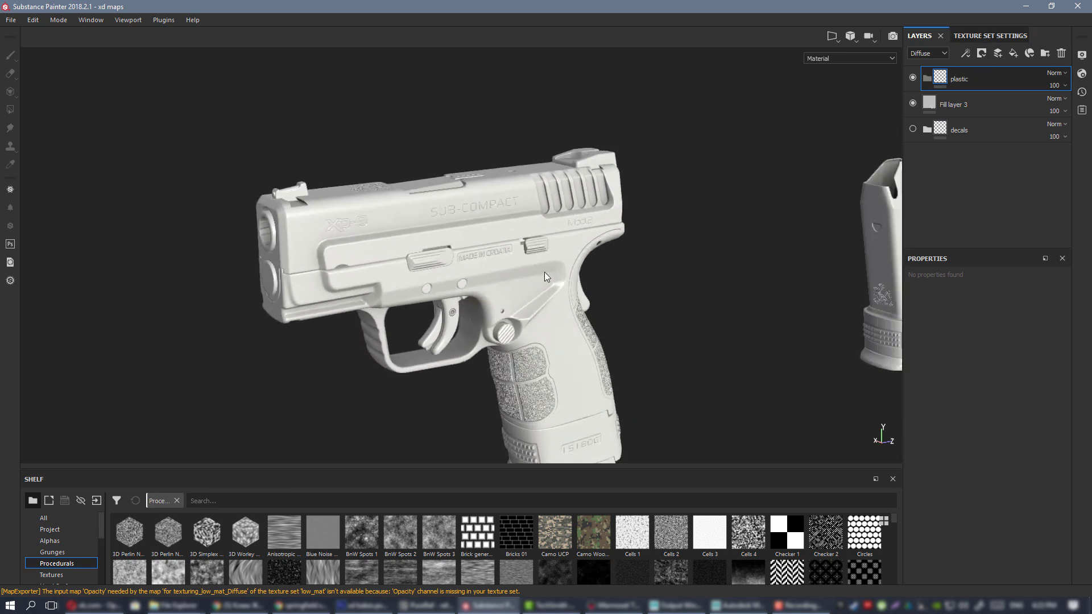
alt+middle_drag(544, 272, 547, 226)
click(1012, 52)
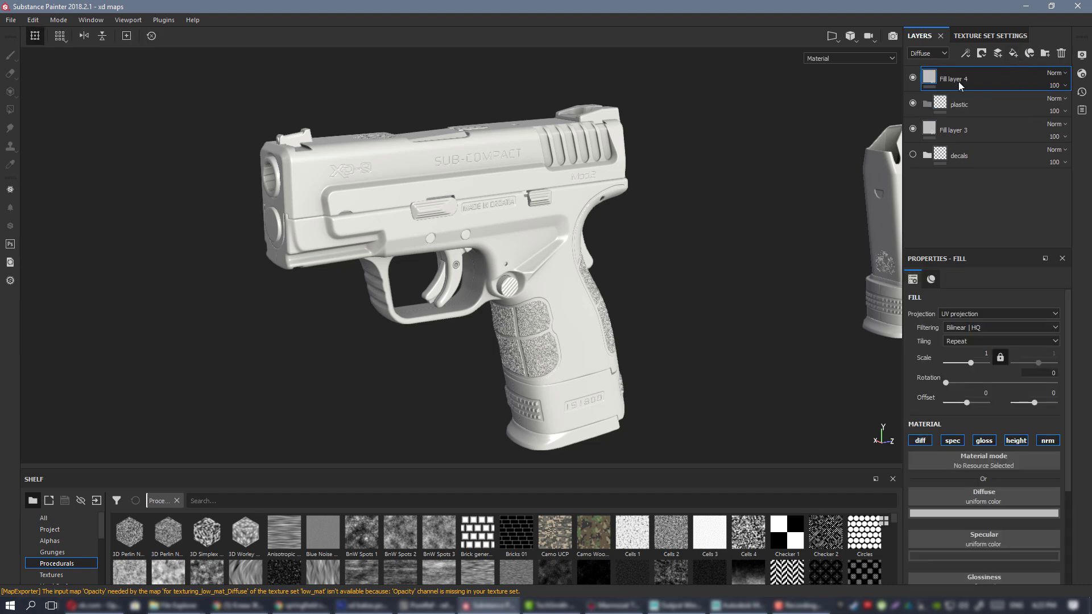
drag(959, 85, 966, 105)
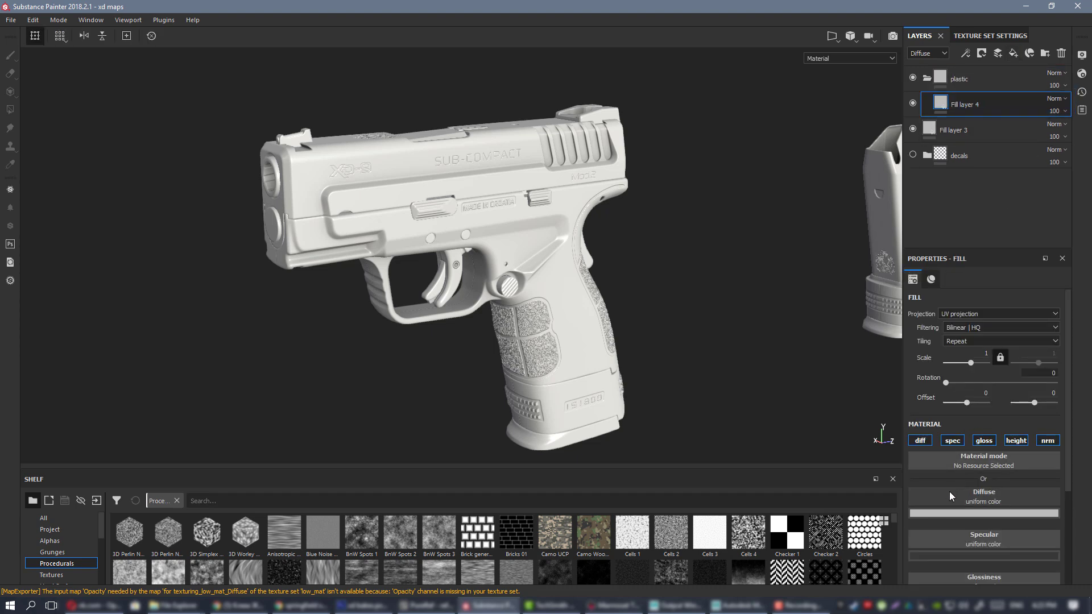
- Set the diffuse colour of the fill layer in the plastic folder to a muted dark green
click(961, 513)
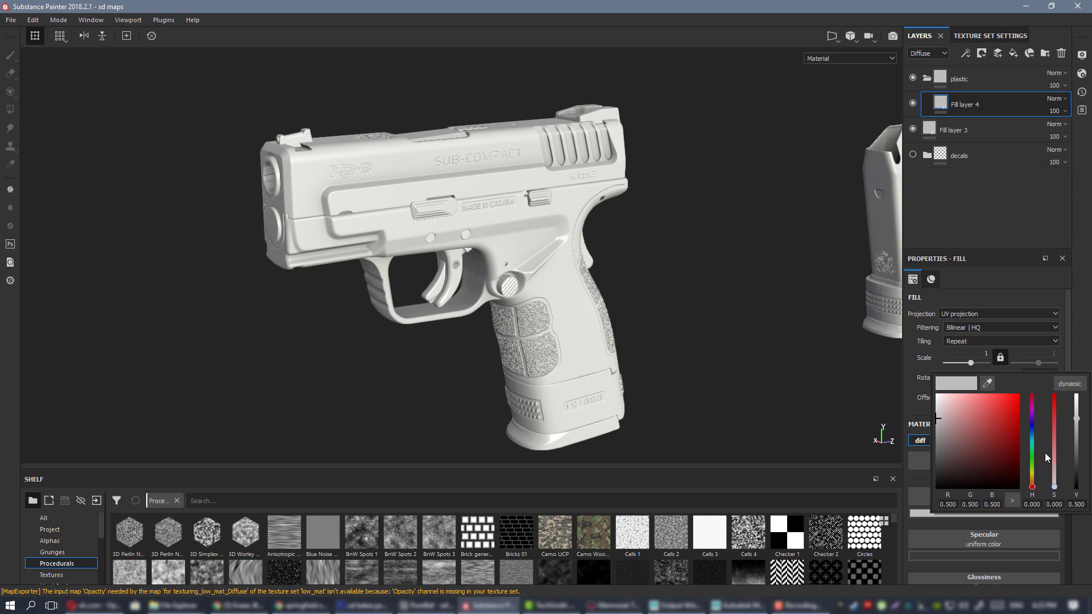
click(1031, 460)
click(998, 436)
alt+drag(706, 287, 603, 283)
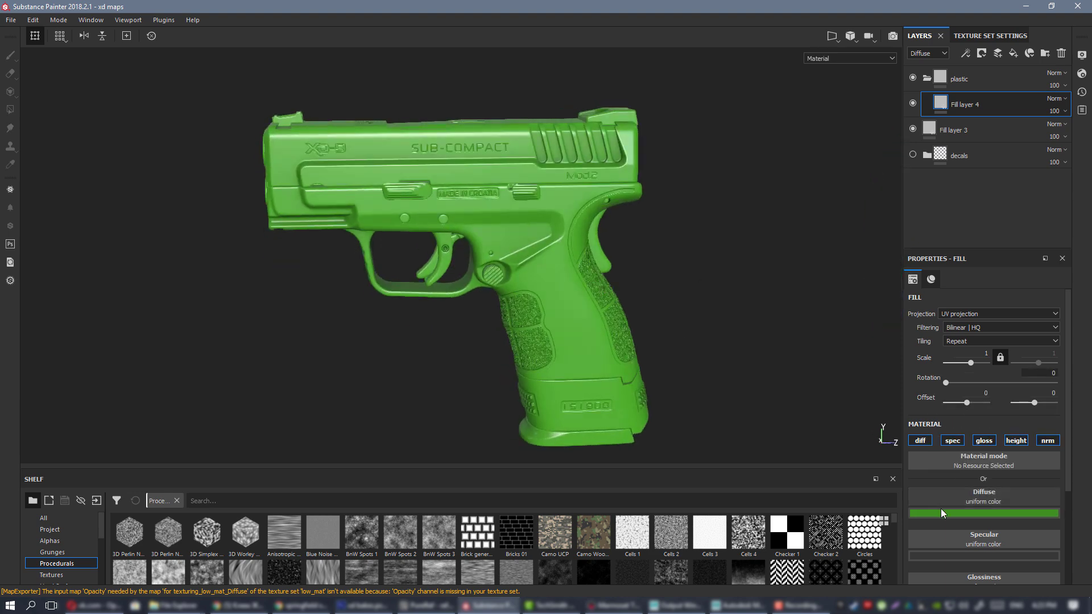
click(983, 512)
click(979, 446)
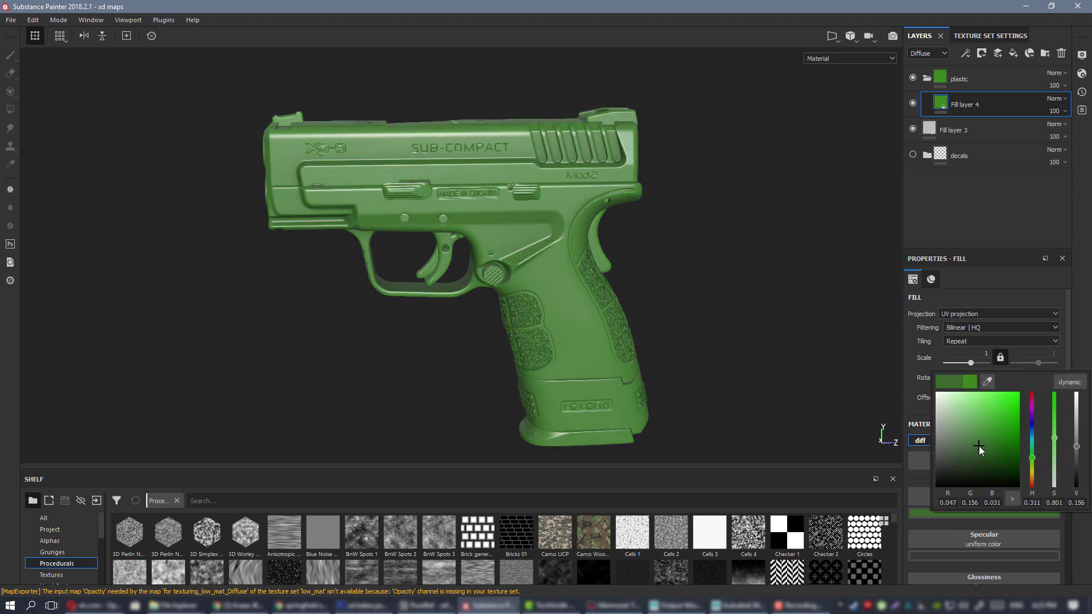
drag(978, 446, 975, 447)
- Add a black mask to the plastic folder
scroll(612, 244, down, 2)
alt+middle_drag(498, 200, 457, 196)
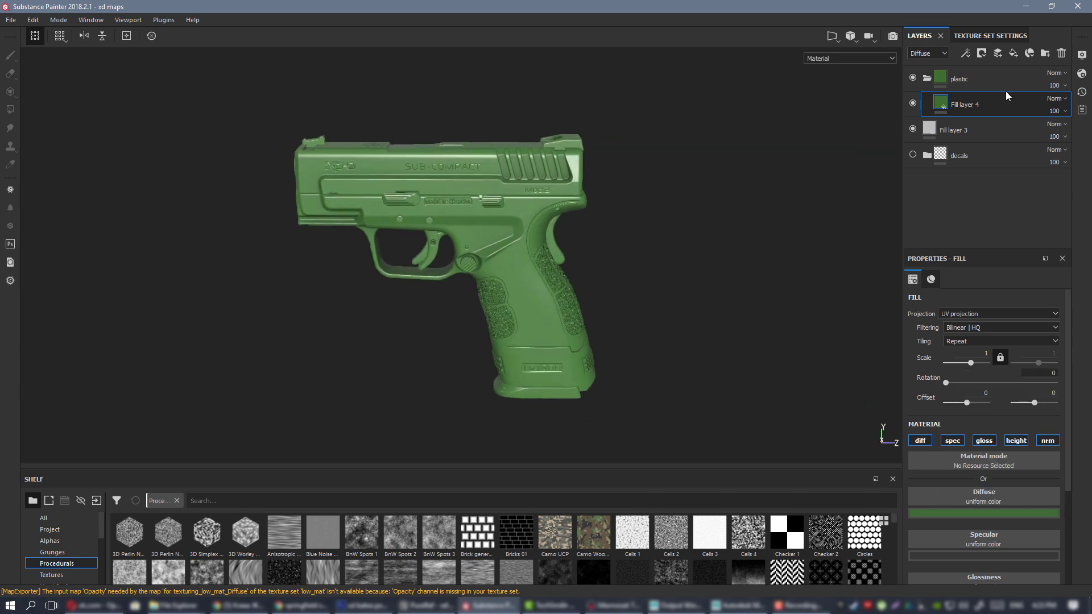
click(979, 80)
right_click(979, 80)
click(994, 96)
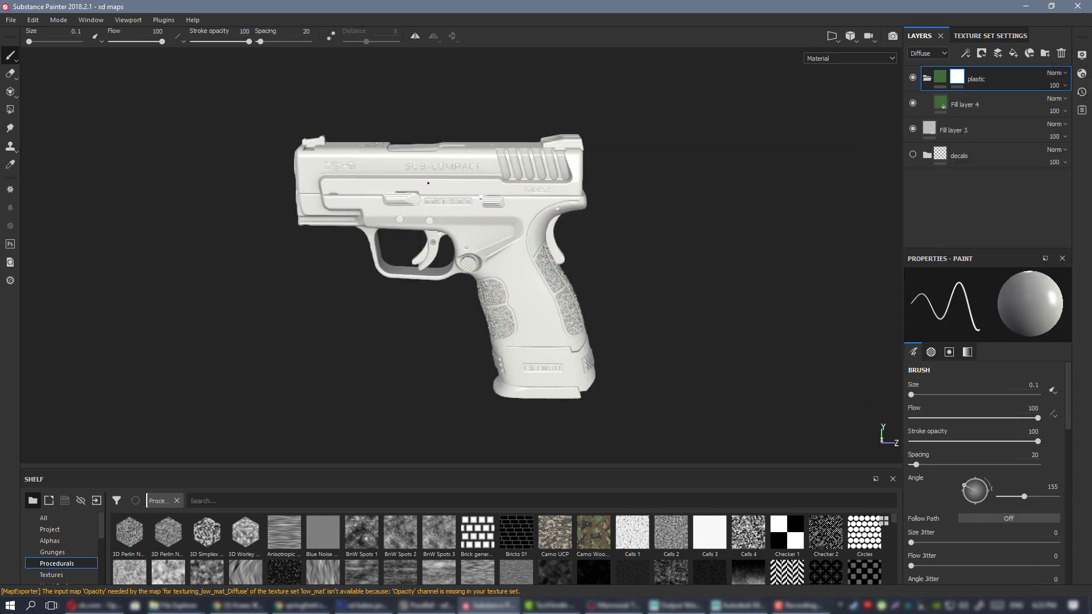
- Fill the pistol's whole frame and grip mesh with white on the plastic folder's mask, using Polygon Fill in mesh mode
alt+drag(428, 183, 387, 211)
click(9, 110)
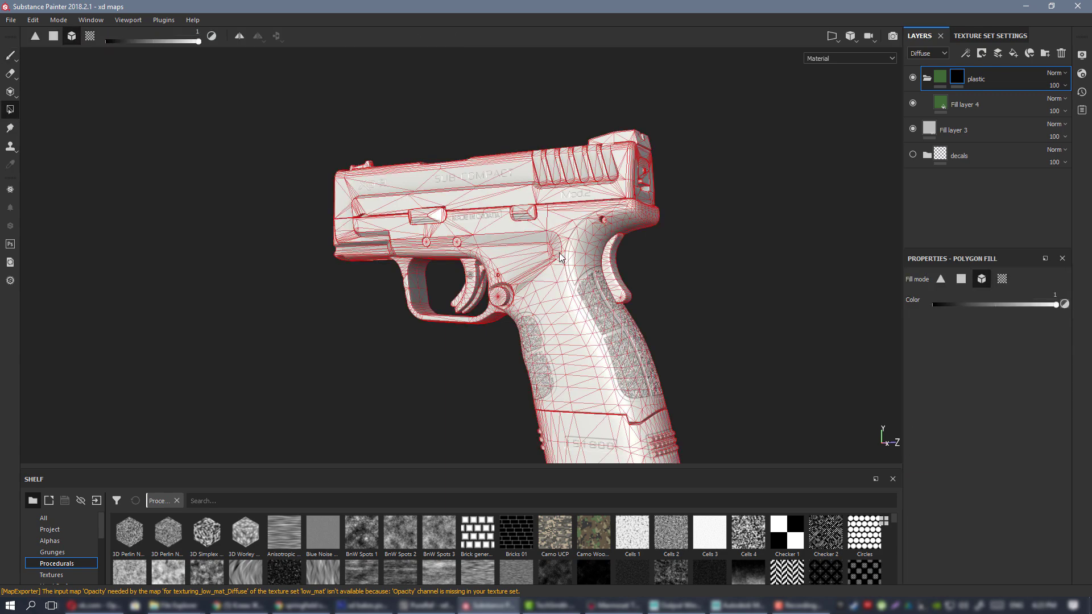
alt+drag(560, 257, 580, 275)
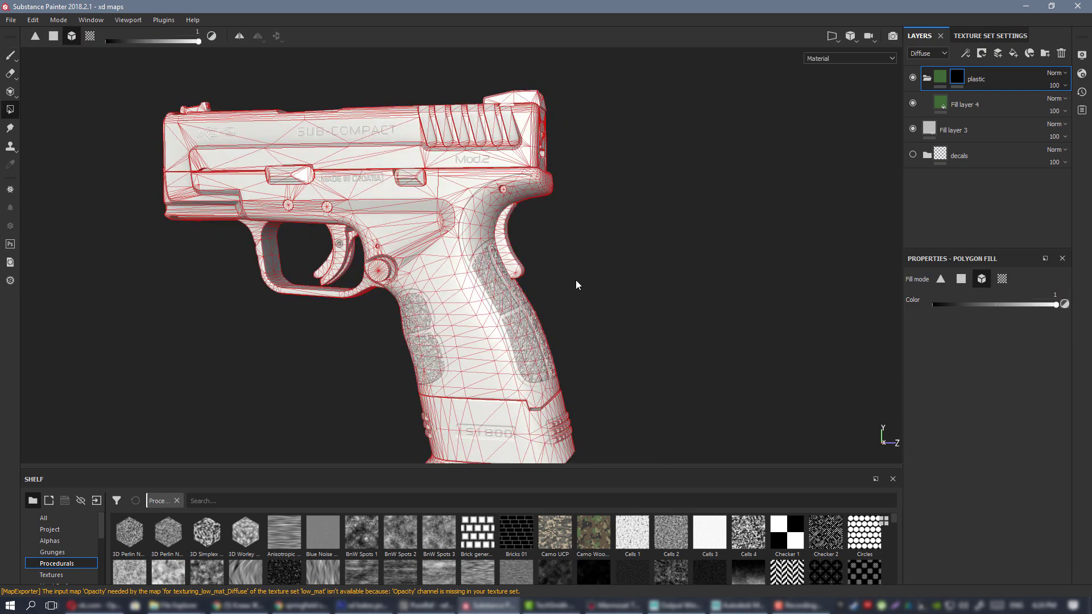
click(500, 239)
mouse_move(501, 239)
alt+mouse_down()
mouse_move(723, 238)
mouse_move(609, 285)
alt+mouse_up()
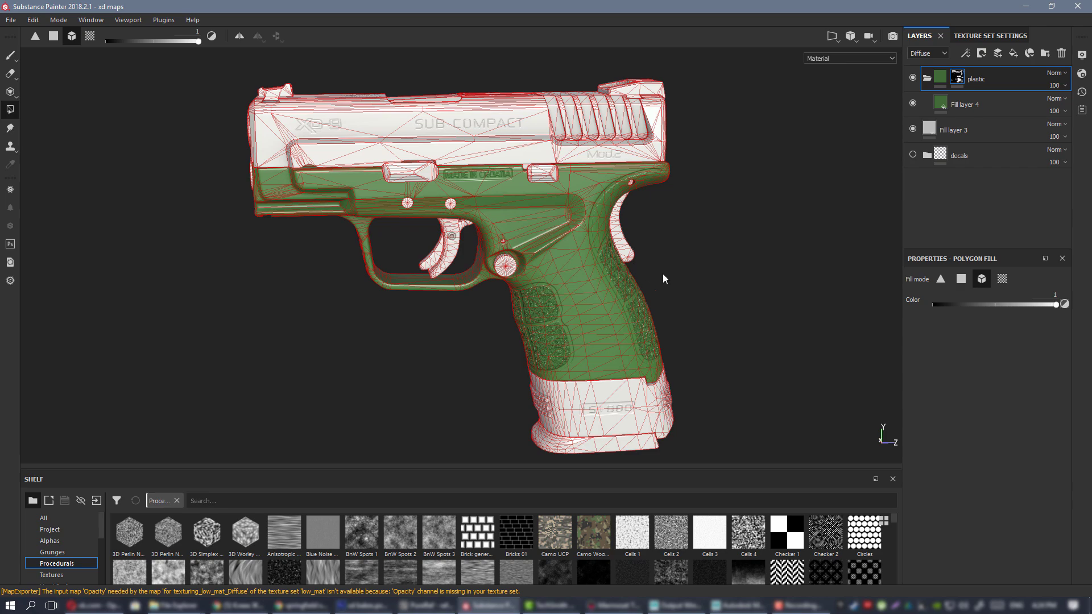
- Bring the PureRef board beside the pistol and examine the photo of the tan-framed XD-9 on the tree stump
alt+middle_drag(663, 274, 295, 282)
right_drag(1091, 264, 773, 263)
scroll(773, 264, down, 5)
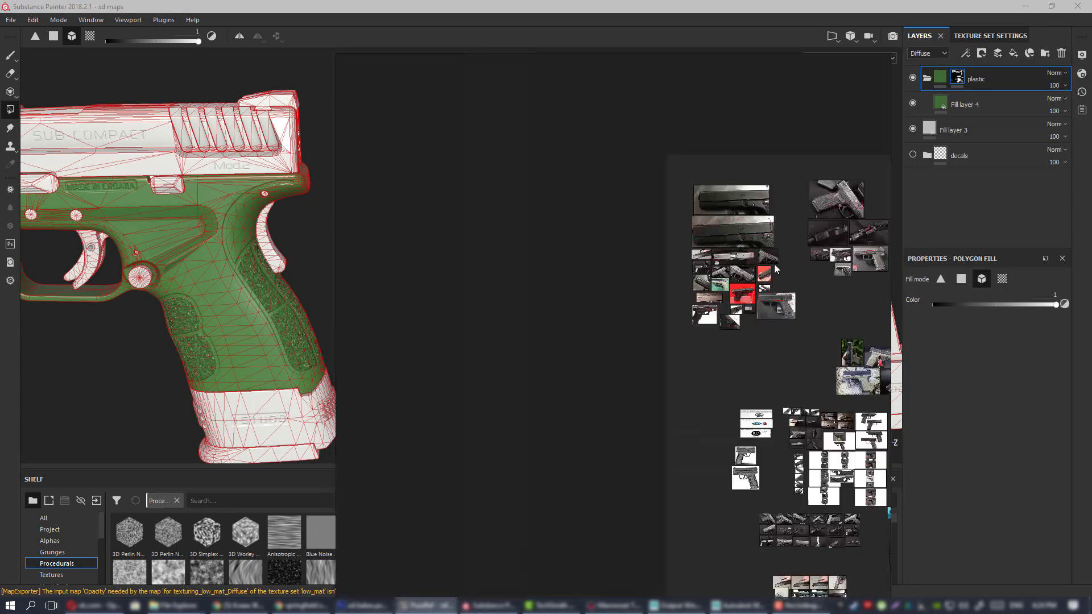
middle_drag(774, 264, 589, 165)
scroll(654, 260, up, 5)
scroll(702, 265, up, 6)
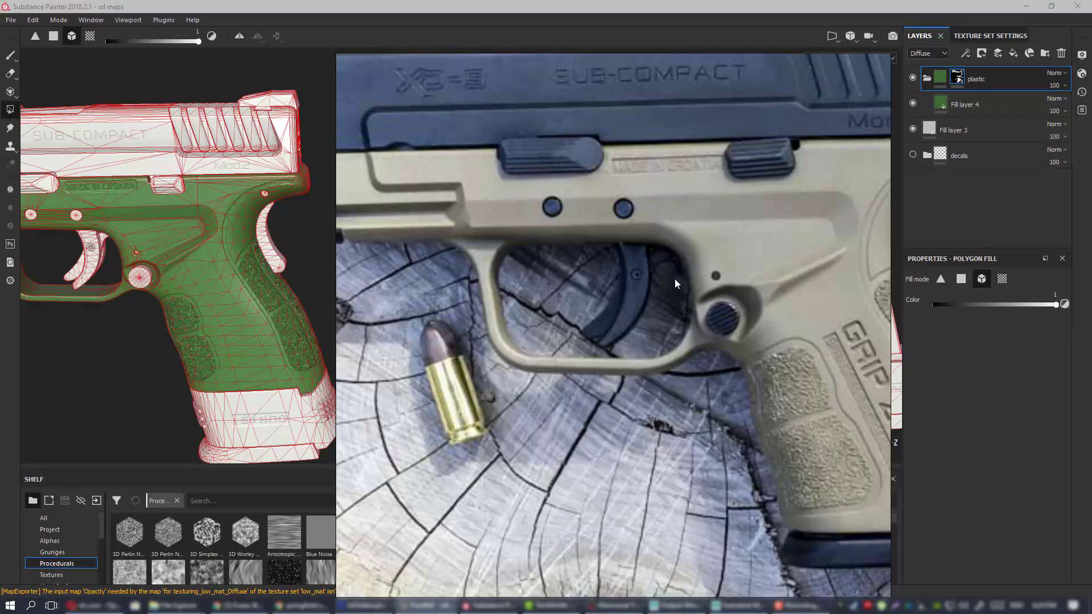
- Examine the photo of the tan-framed pistol on the black background, comparing the grip, magazine sleeve and baseplate materials
scroll(674, 278, down, 4)
middle_drag(718, 284, 602, 285)
scroll(602, 285, down, 3)
scroll(602, 285, up, 3)
scroll(603, 285, down, 3)
middle_drag(807, 297, 581, 306)
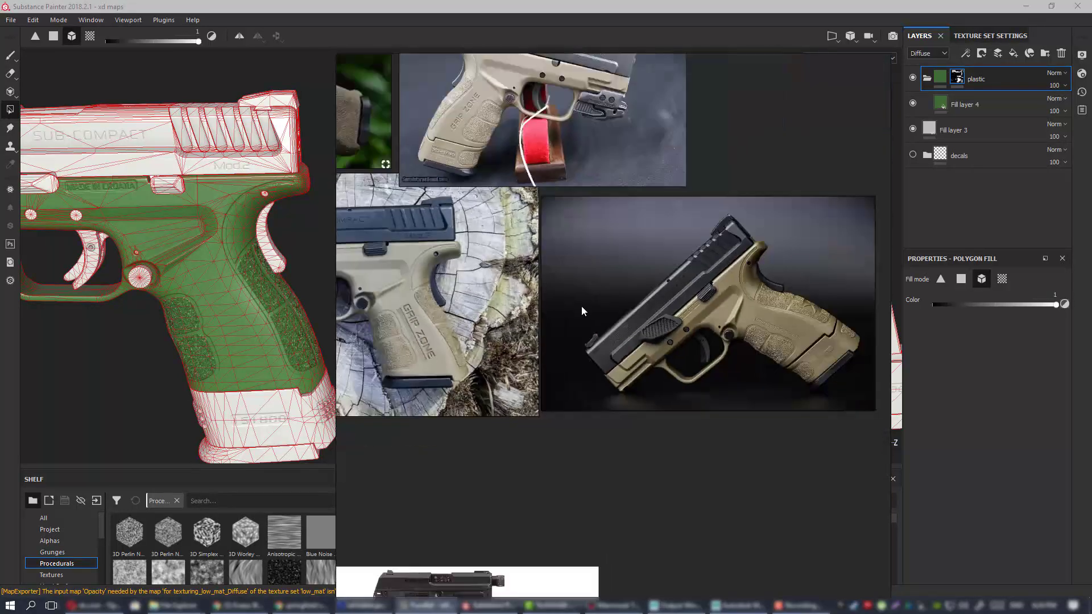
scroll(691, 311, up, 5)
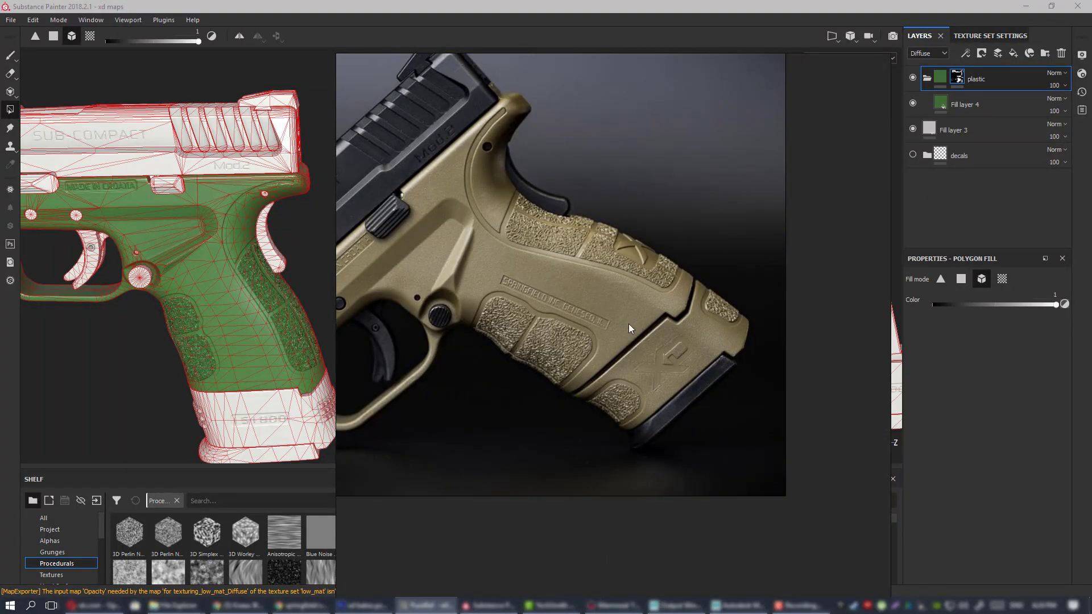
scroll(628, 329, down, 4)
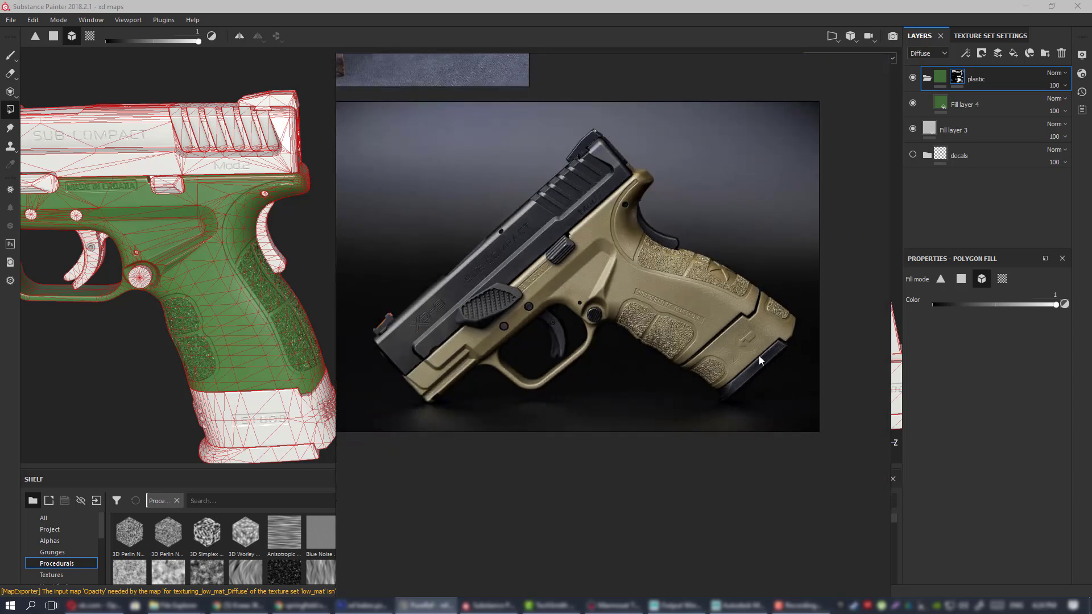
middle_drag(661, 329, 714, 329)
scroll(715, 299, down, 2)
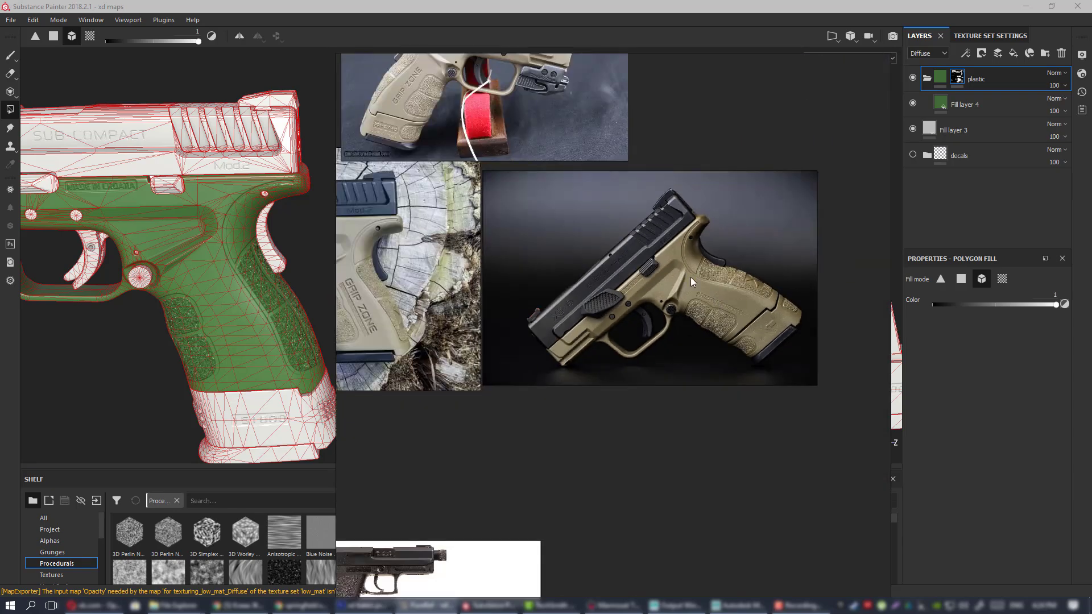
- Compare the grey XD-9 product photo with the tan-framed pistol photos on the PureRef board, and put the board away
scroll(690, 277, up, 8)
scroll(714, 244, down, 9)
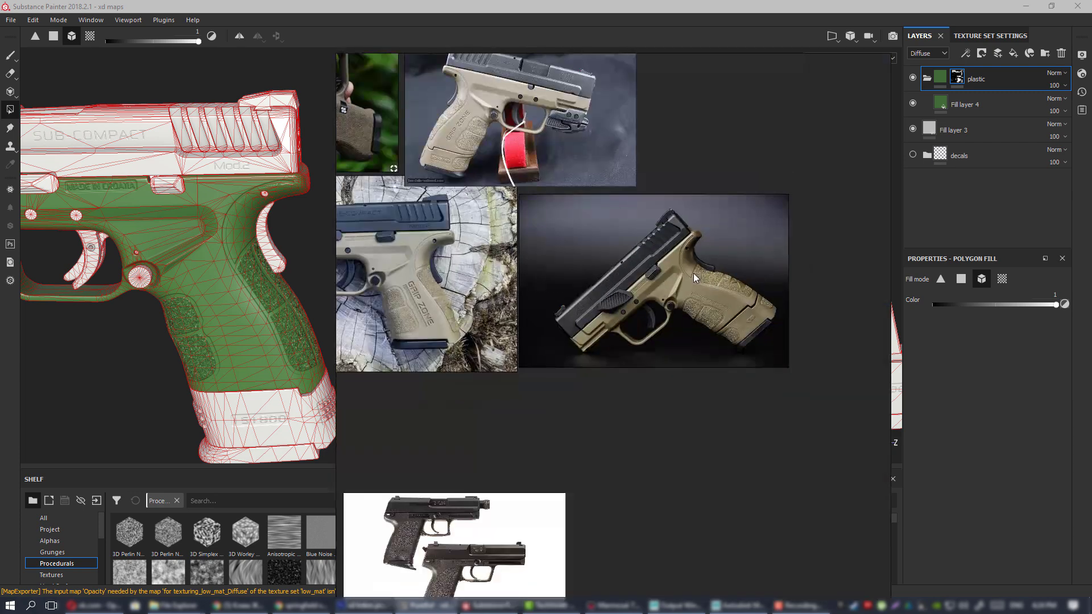
middle_drag(688, 324, 612, 293)
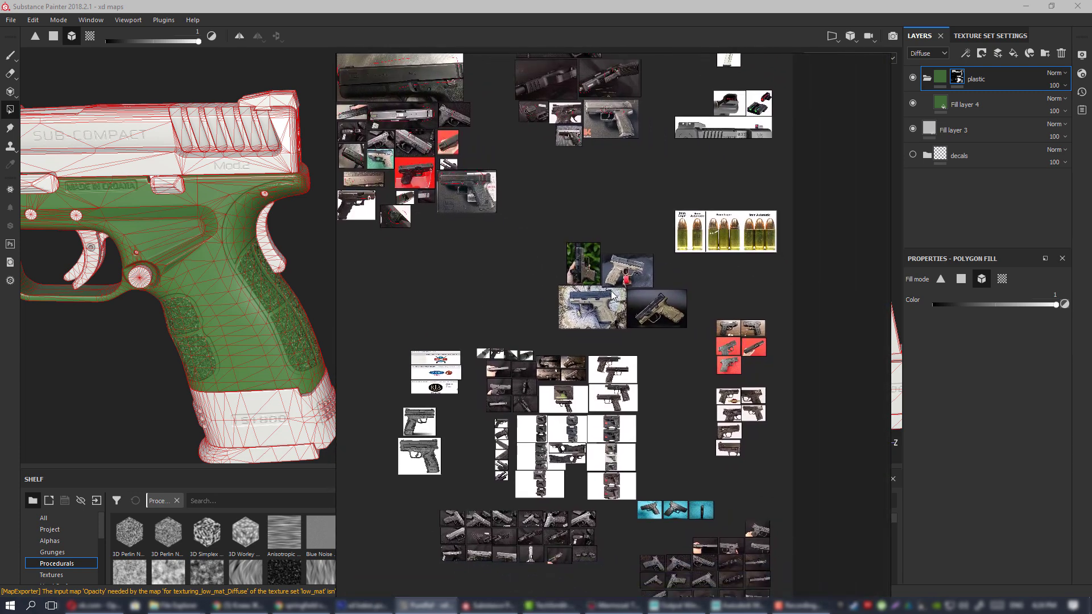
scroll(462, 399, up, 8)
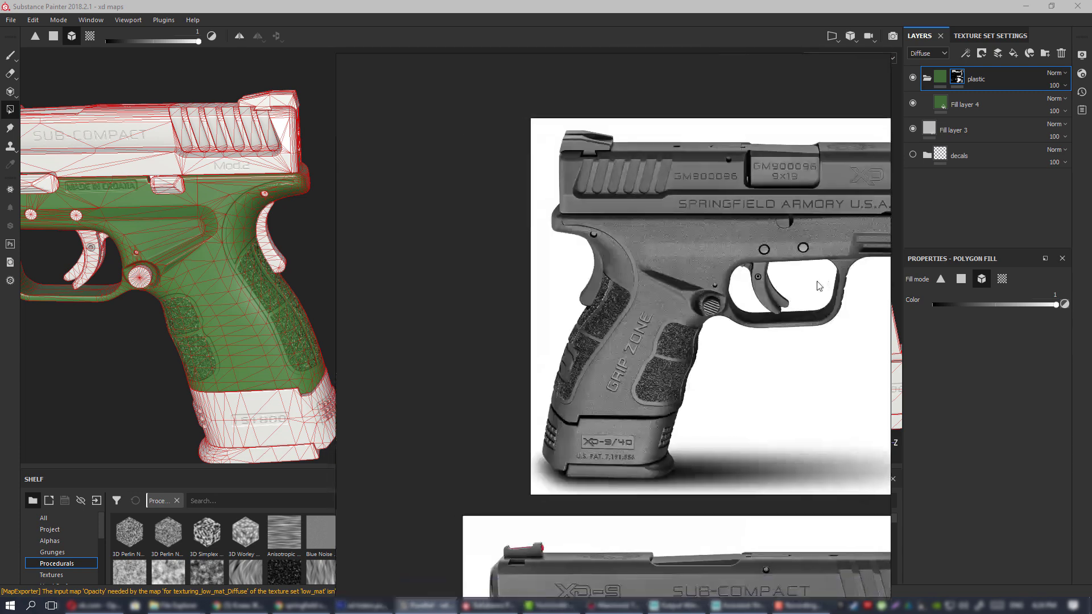
scroll(559, 280, down, 9)
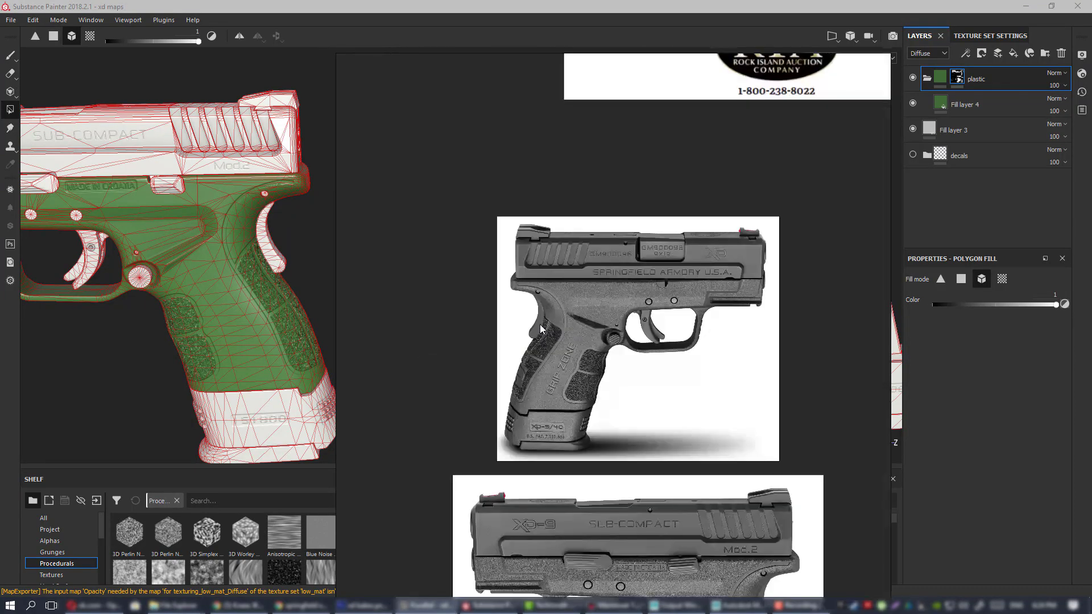
scroll(677, 269, up, 7)
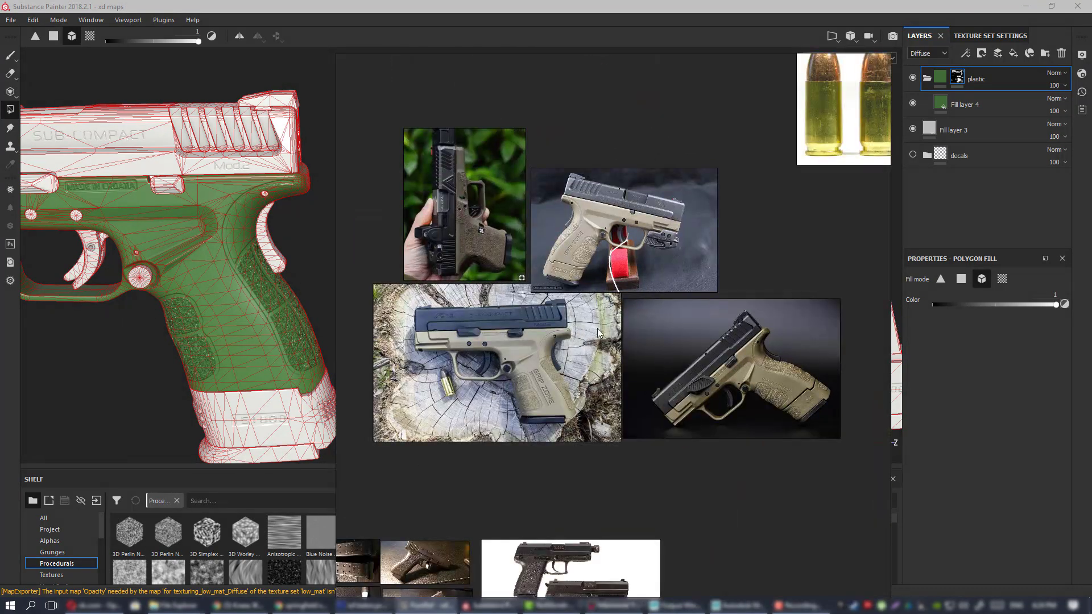
scroll(540, 199, up, 5)
scroll(548, 186, down, 4)
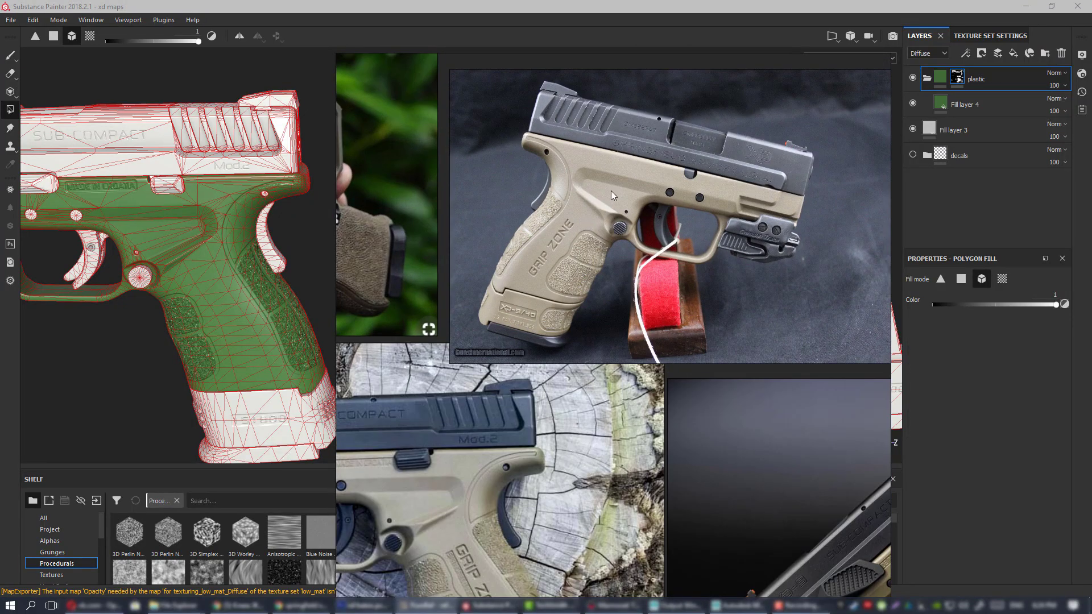
scroll(603, 182, up, 3)
scroll(549, 353, down, 4)
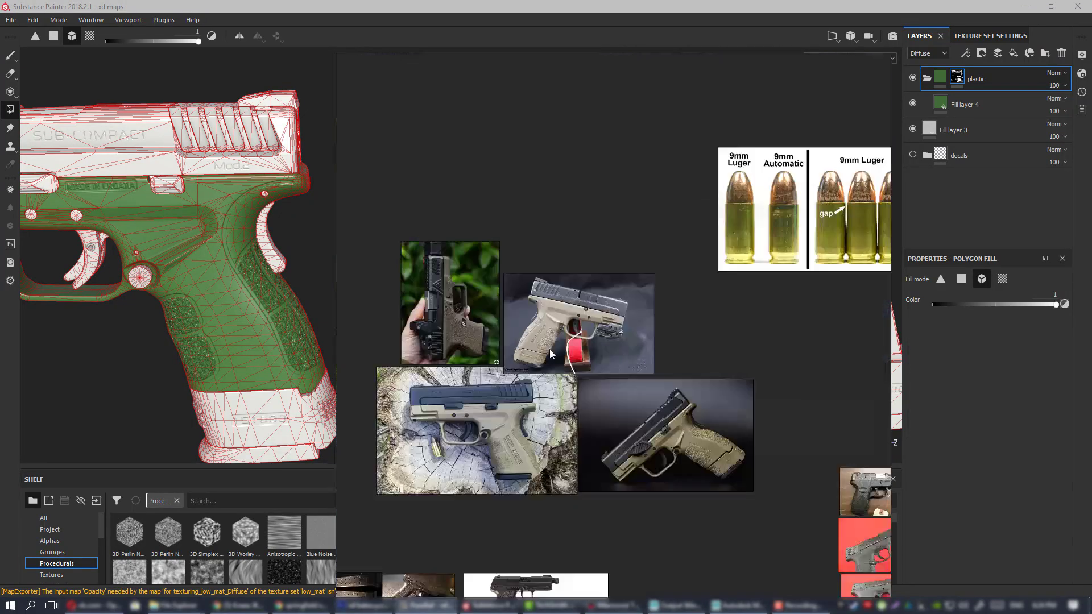
click(425, 605)
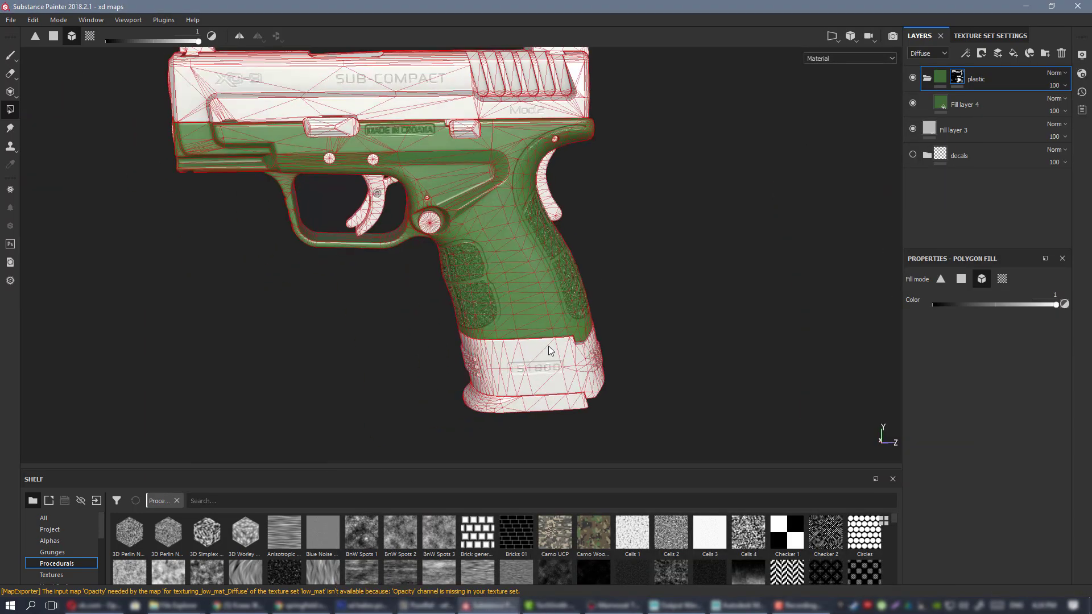
- Fill the magazine's sleeve and baseplate with white on the plastic folder's mask
click(545, 393)
alt+drag(600, 366, 538, 296)
alt+right_drag(581, 424, 671, 394)
alt+drag(671, 394, 665, 346)
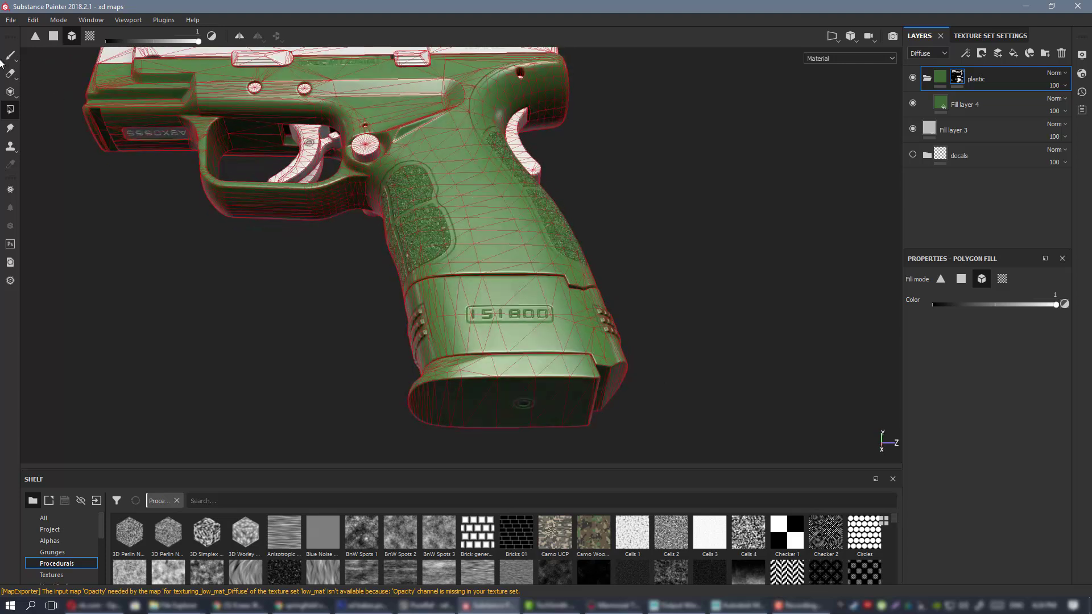
- Switch to the Paint tool and inspect the plastic coverage on the magazine baseplate's underside and the pistol's side
click(13, 56)
alt+right_drag(514, 273, 495, 285)
alt+drag(495, 284, 483, 157)
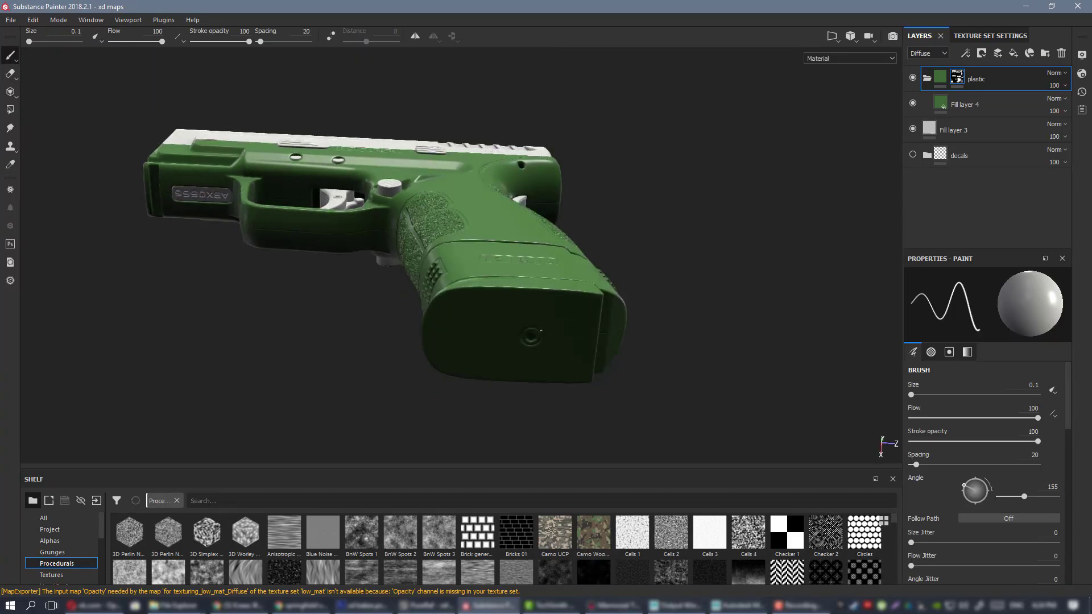
alt+drag(526, 302, 531, 375)
alt+drag(526, 239, 536, 334)
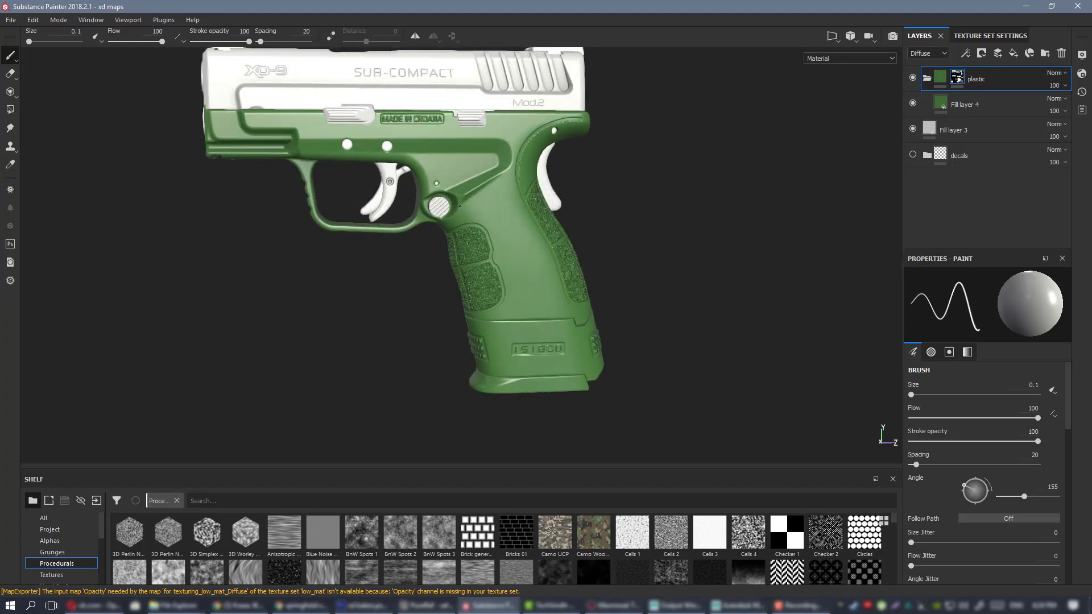
alt+drag(459, 205, 481, 259)
scroll(460, 208, down, 2)
scroll(433, 226, up, 2)
- Collapse the plastic folder and create a new folder above it named slide
click(927, 78)
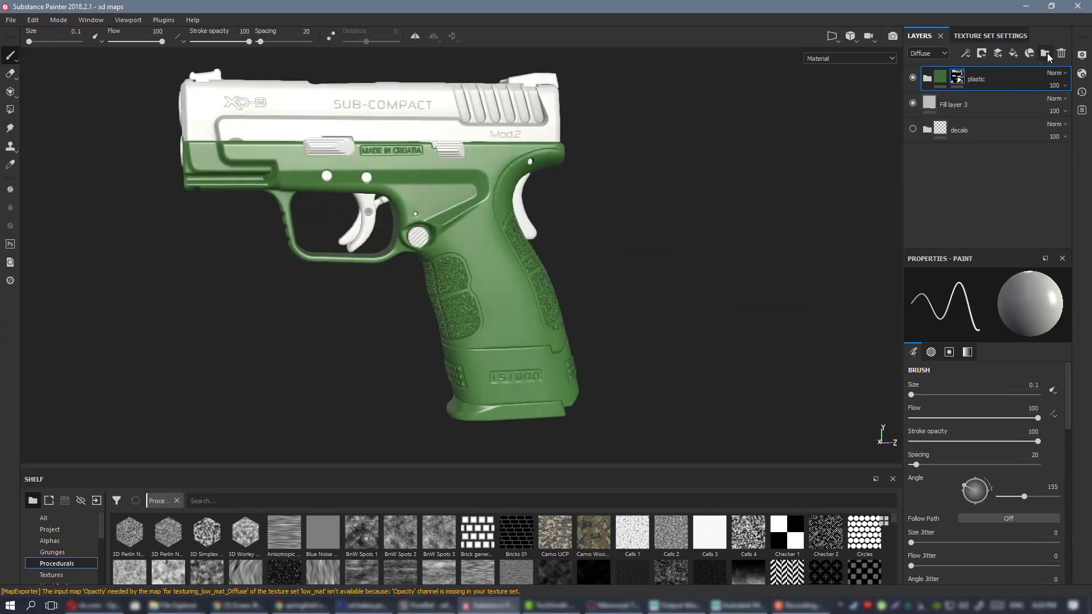
click(1045, 52)
double_click(965, 79)
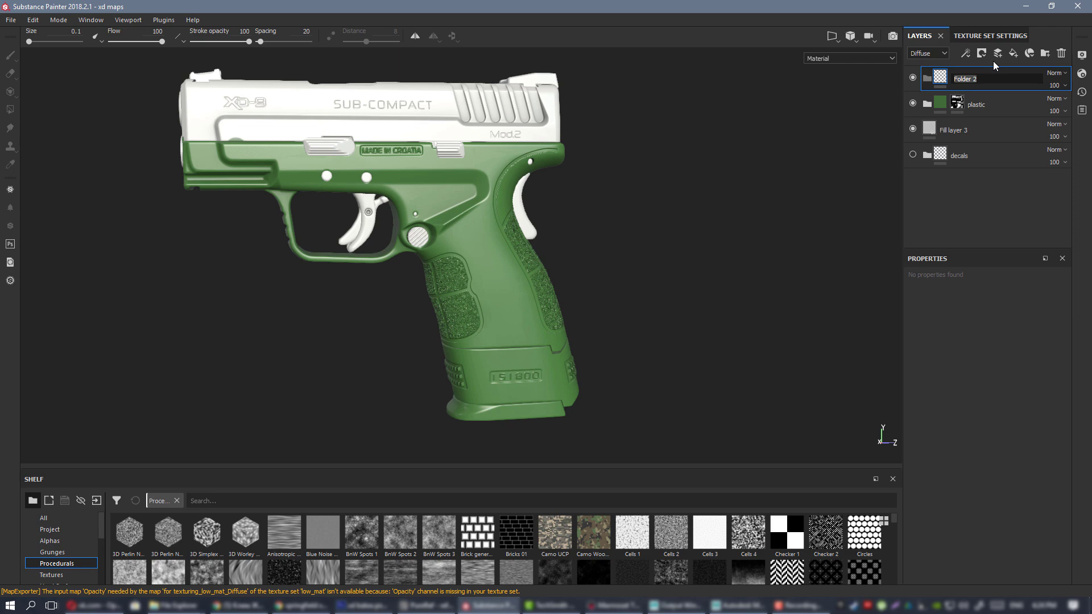
text(slide)
key(Return)
- Look over the pistol's slide and the separate magazine, and rename the slide folder as slide and barrel
alt+drag(447, 173, 504, 255)
scroll(400, 185, down, 2)
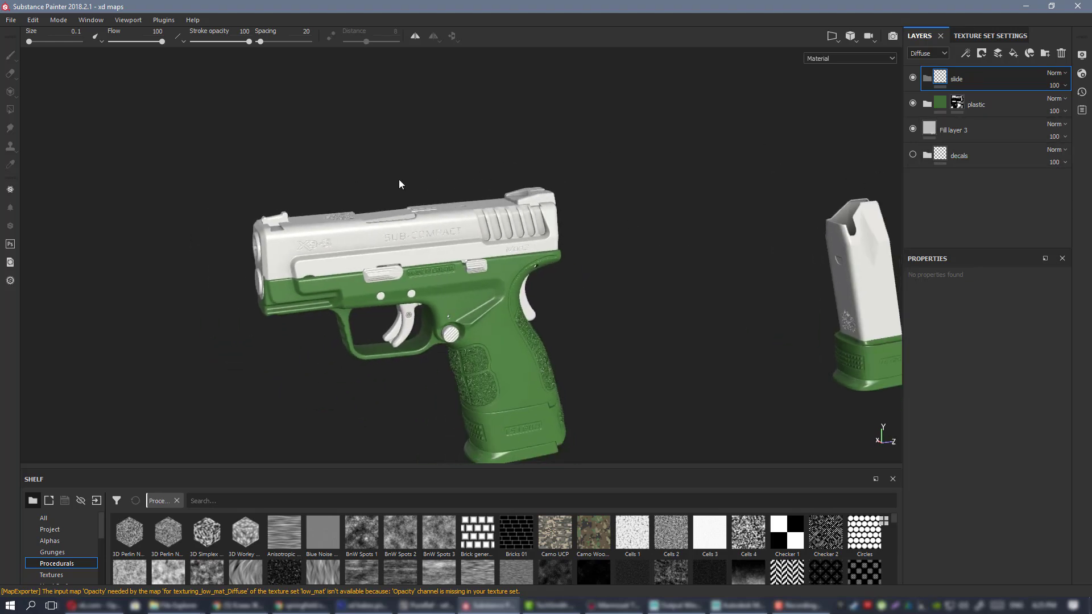
alt+middle_drag(634, 254, 541, 253)
alt+drag(668, 246, 594, 243)
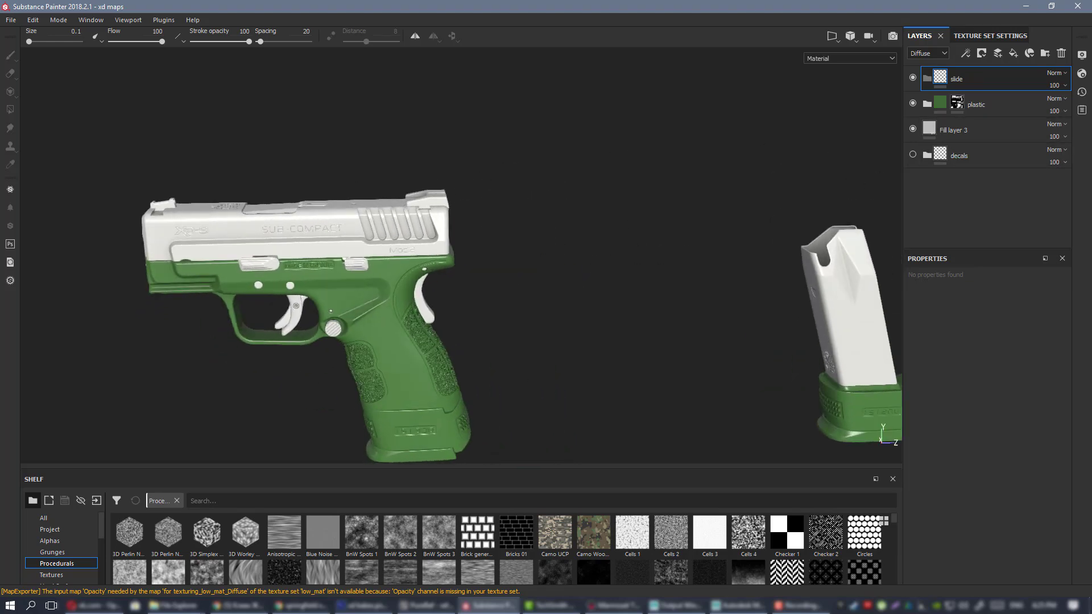
alt+middle_drag(492, 285, 631, 265)
double_click(960, 82)
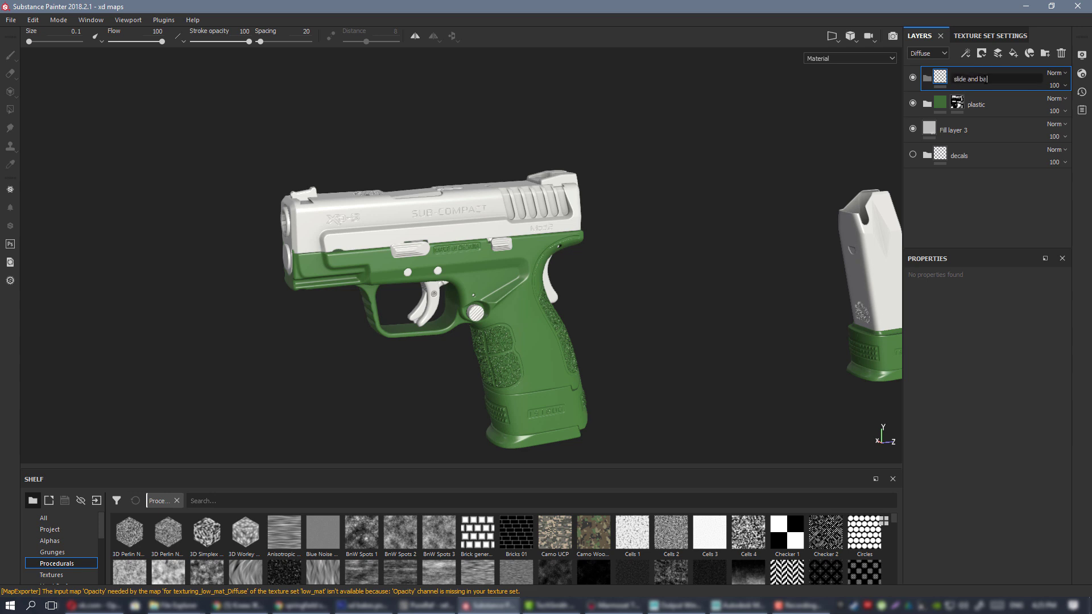
text(and barrel)
key(Return)
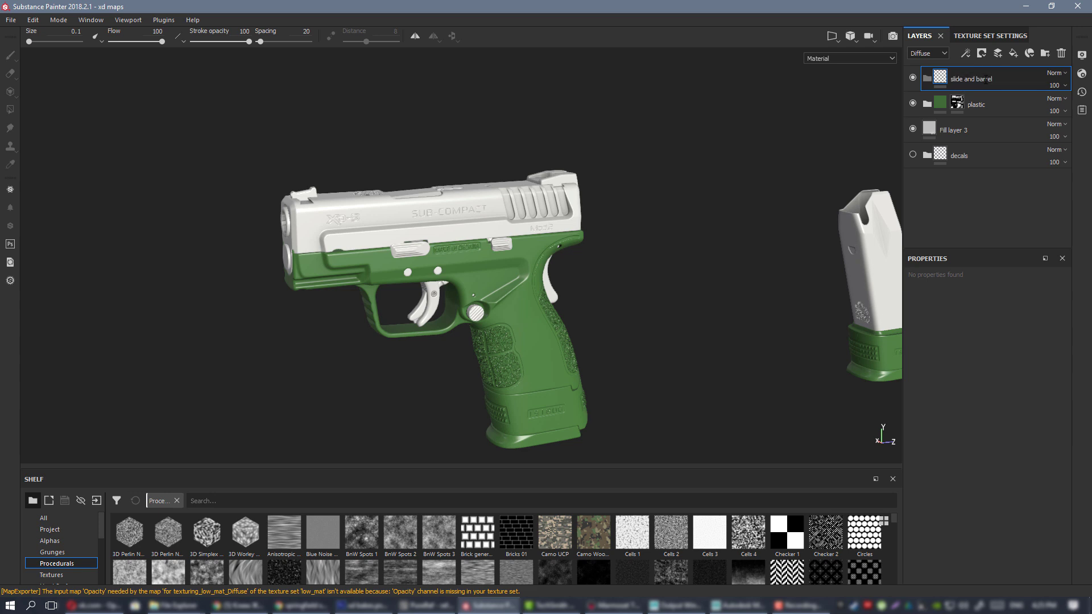
- Add a fill layer inside the slide and barrel folder and set its diffuse colour to red
click(1017, 54)
drag(955, 80, 967, 101)
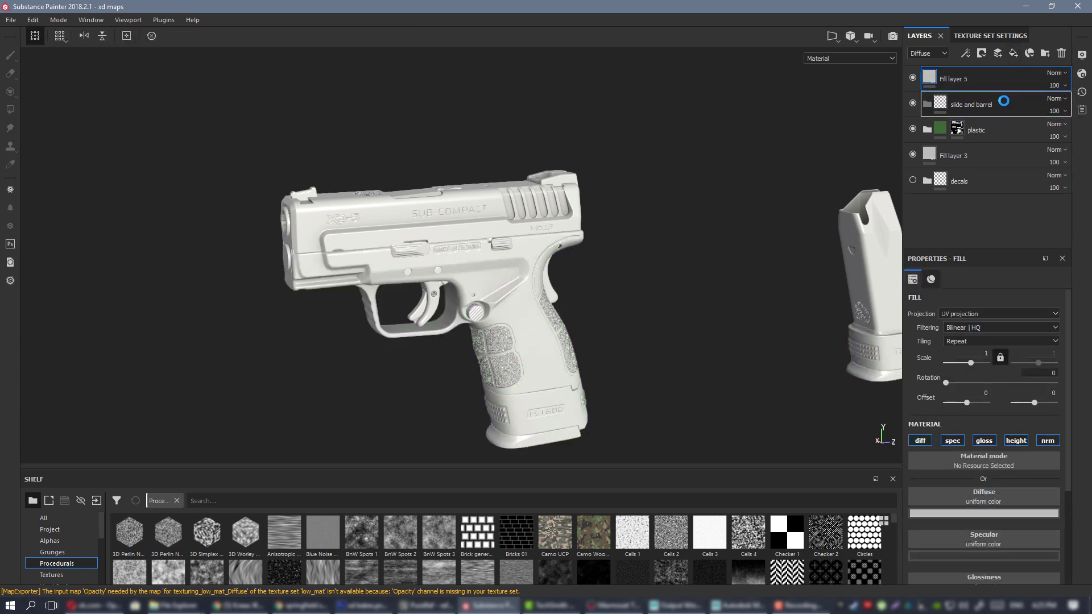
click(959, 513)
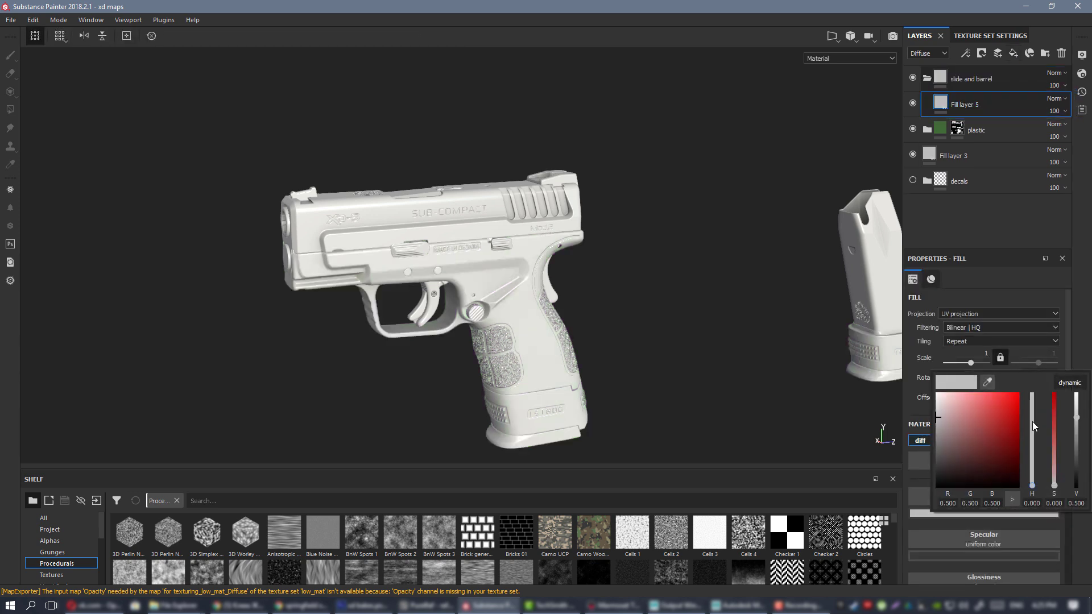
click(1055, 422)
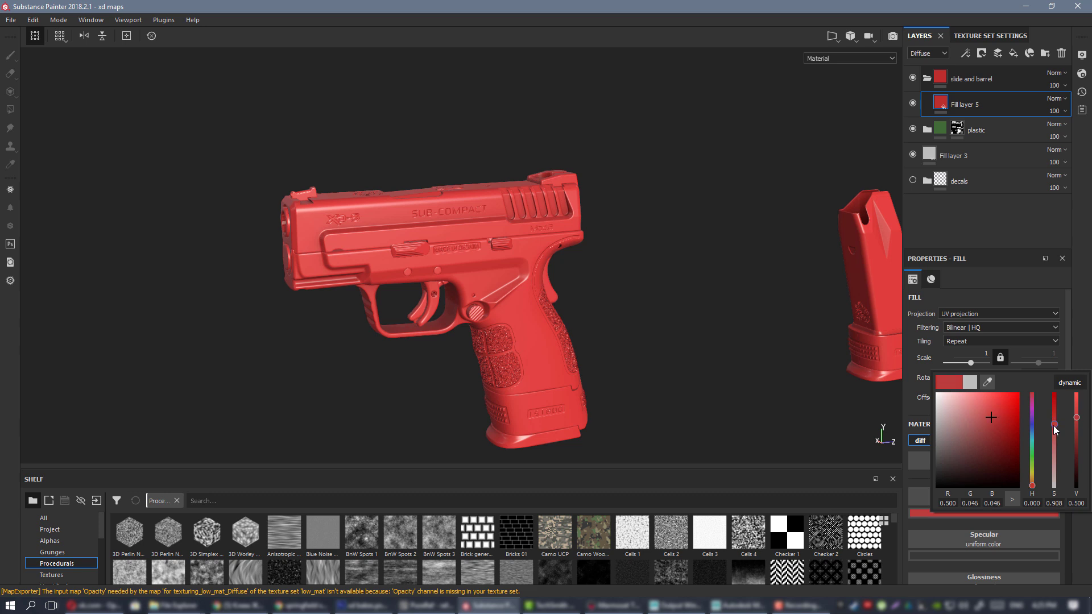
- Add a black mask to the slide and barrel folder and fill the slide mesh with white using Polygon Fill
right_click(980, 78)
click(991, 93)
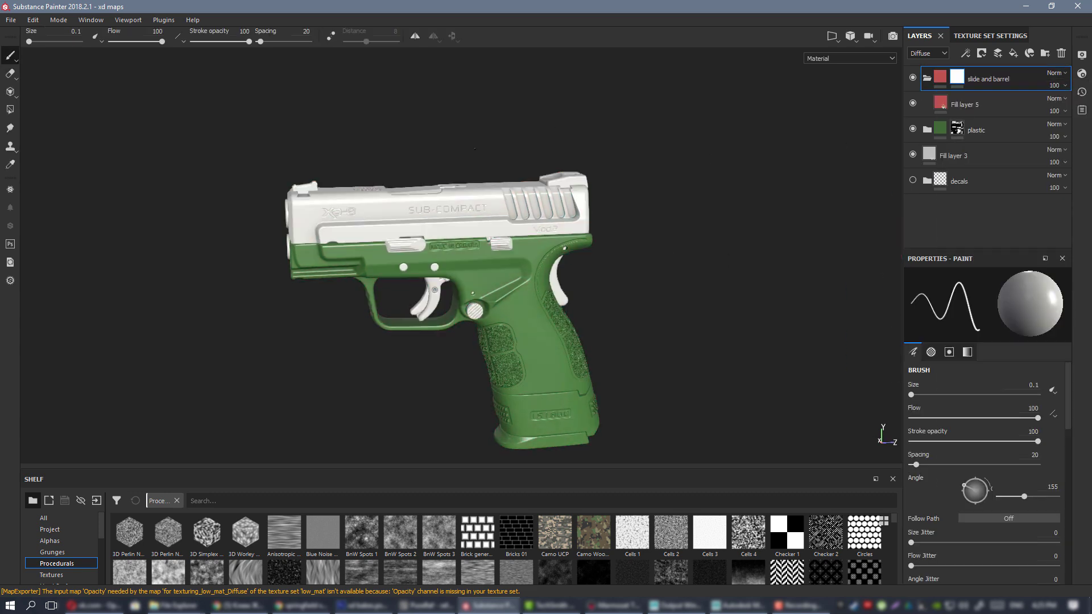
click(10, 109)
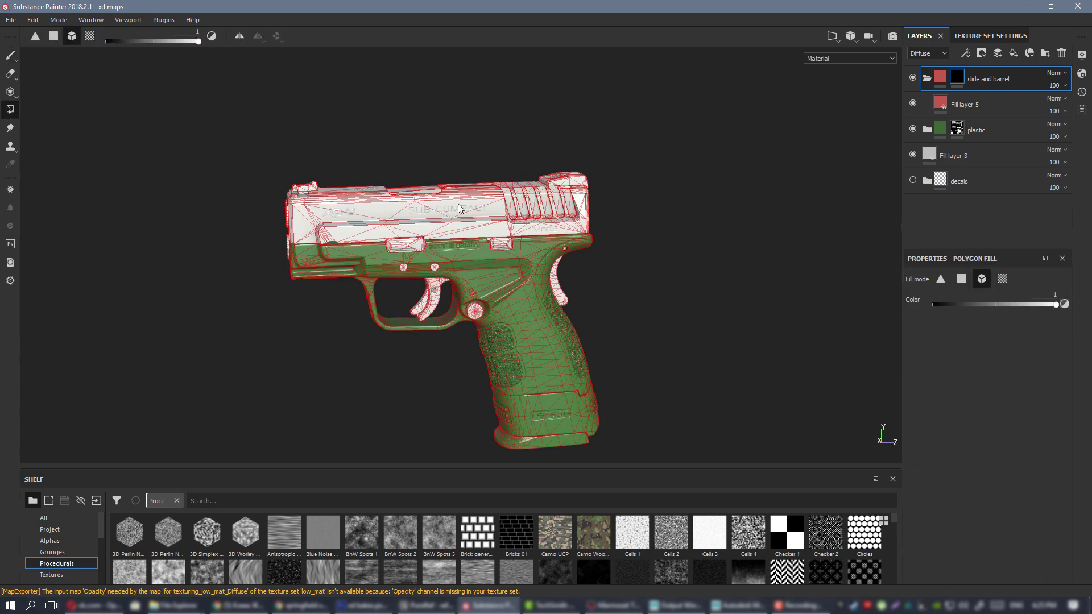
click(434, 195)
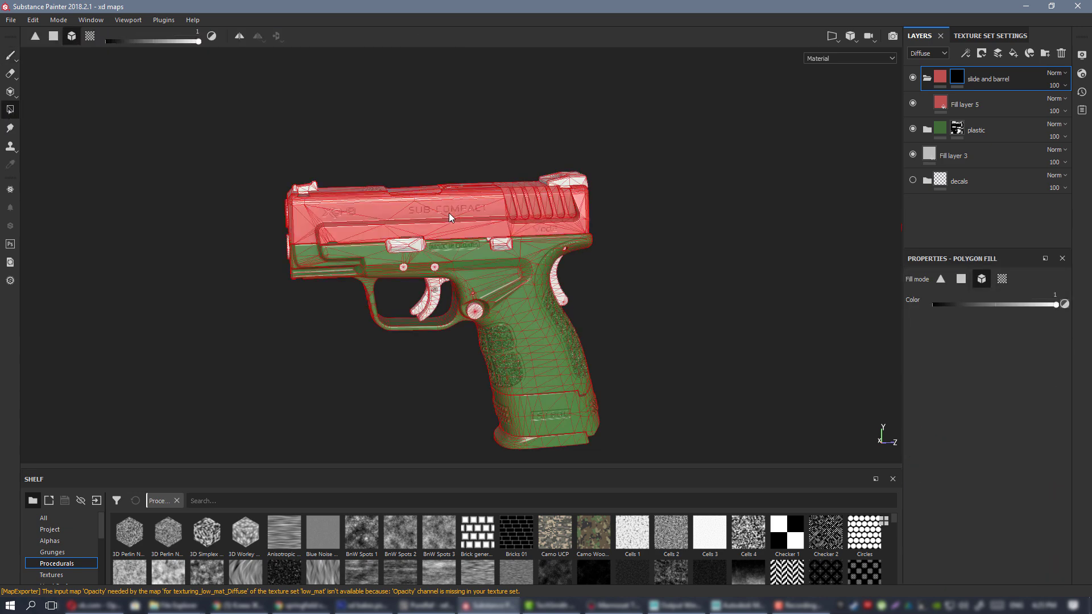
alt+drag(449, 212, 477, 210)
mouse_move(455, 196)
alt+mouse_down()
mouse_move(239, 238)
mouse_move(344, 236)
mouse_move(510, 283)
mouse_move(318, 256)
mouse_move(364, 285)
alt+mouse_up()
scroll(284, 182, up, 3)
alt+drag(520, 254, 426, 250)
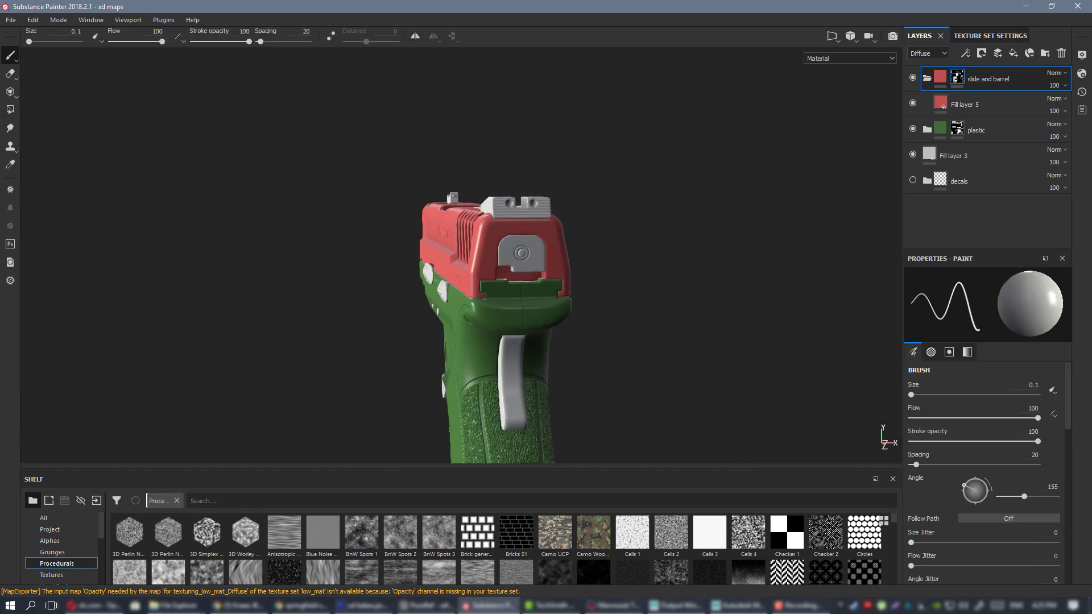
- Open the reference board ref.pur from the XD handgun folder in PureRef and minimize the file window
key(alt+Tab)
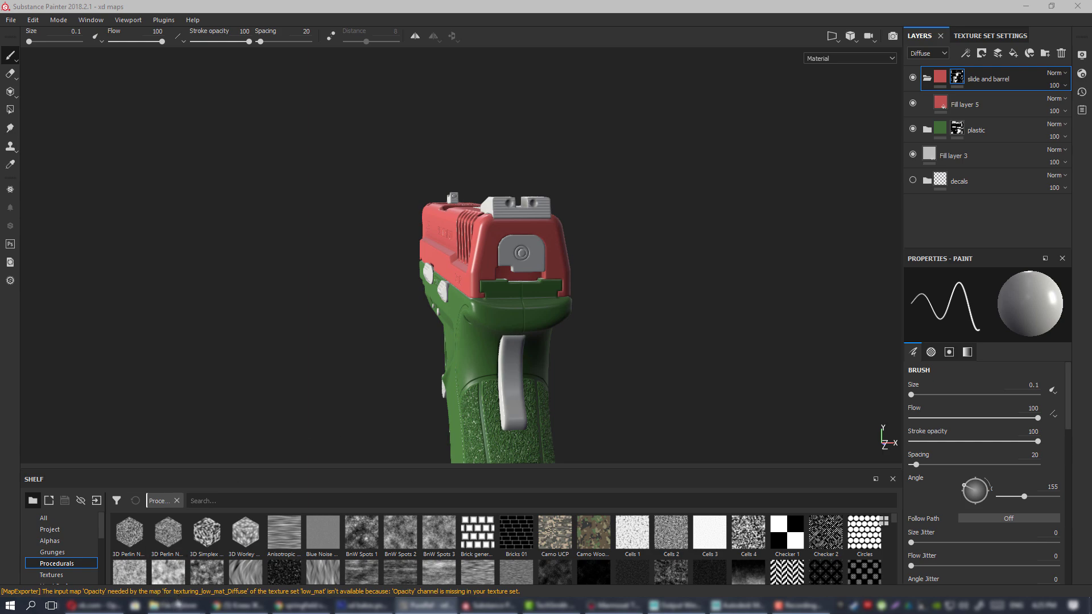
mouse_move(173, 605)
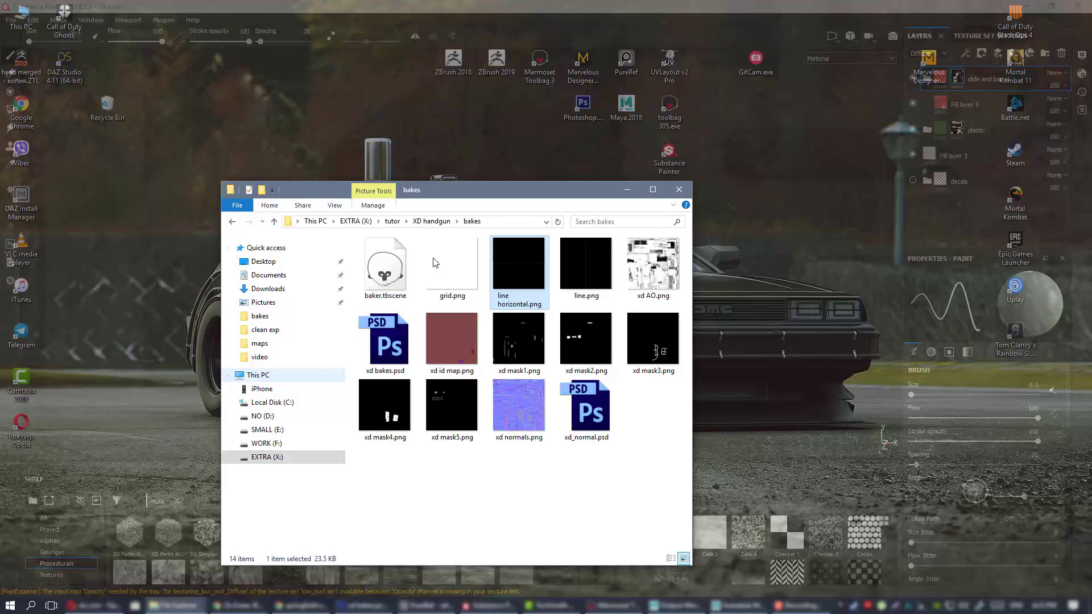
click(193, 558)
click(431, 222)
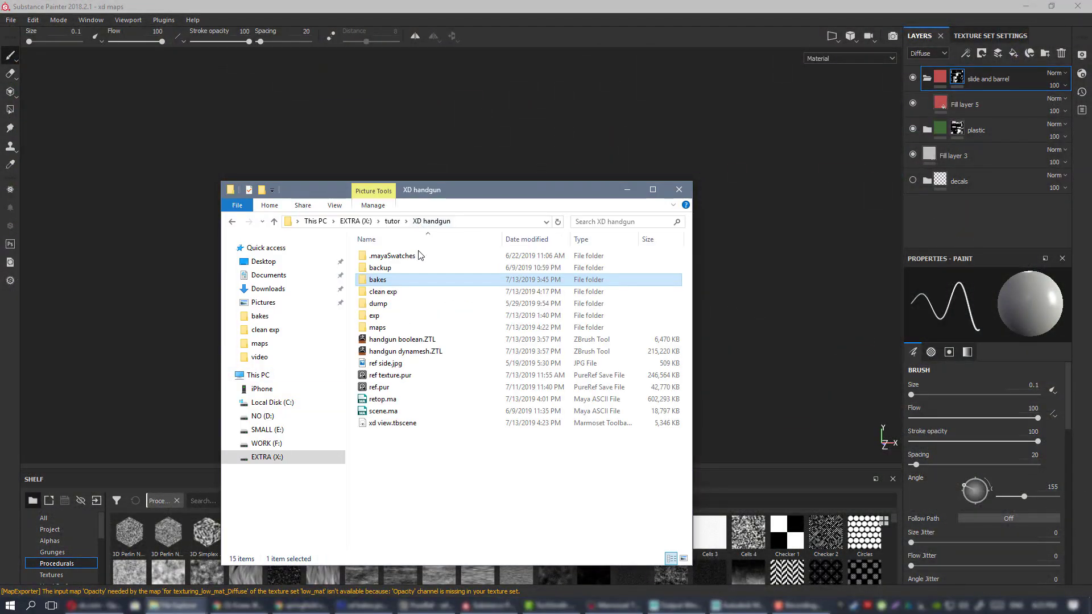
click(390, 386)
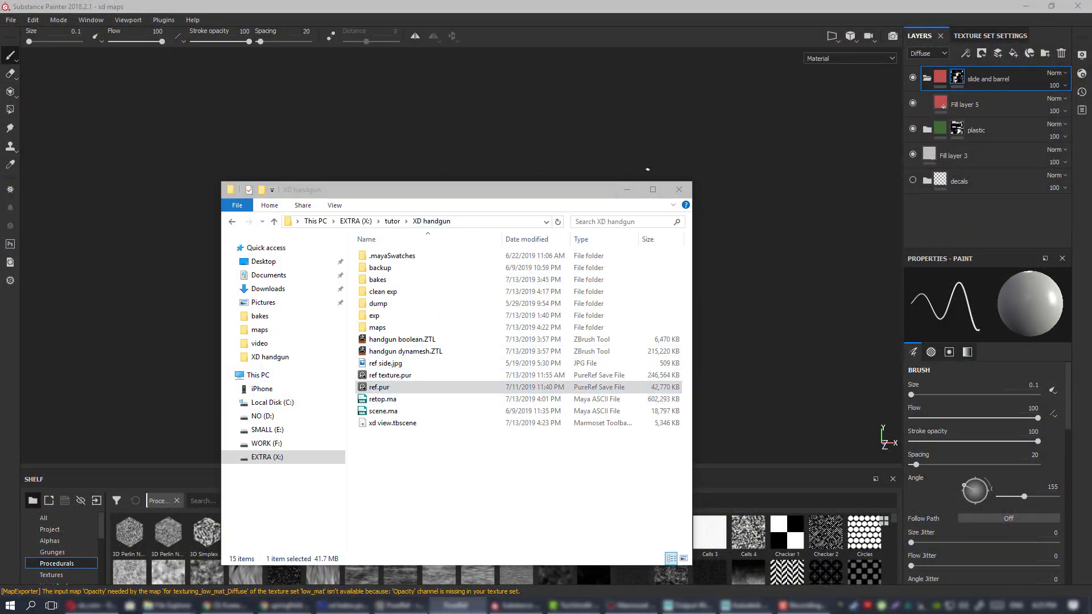
click(627, 189)
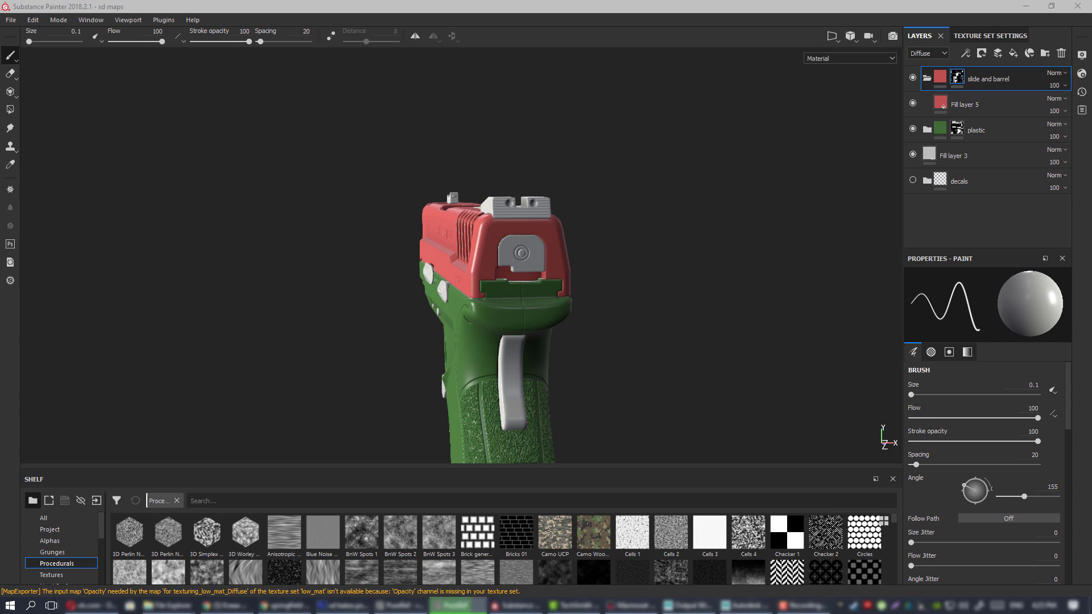
- Examine the rear view of the grey XD-9, focusing on the slide's back plate and rear sight, and move the board aside
scroll(848, 401, up, 10)
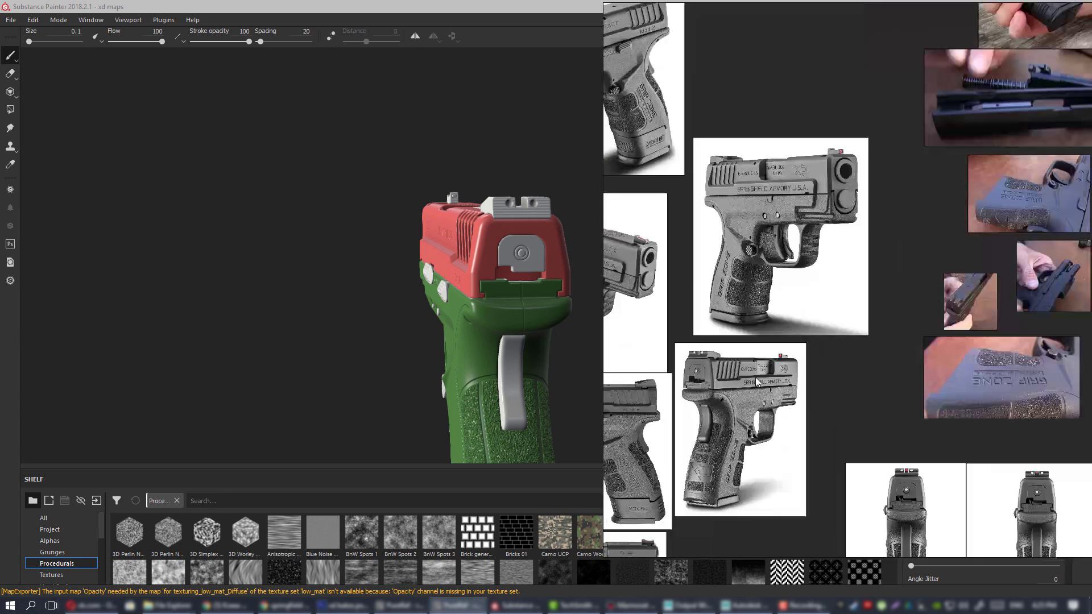
scroll(841, 337, down, 3)
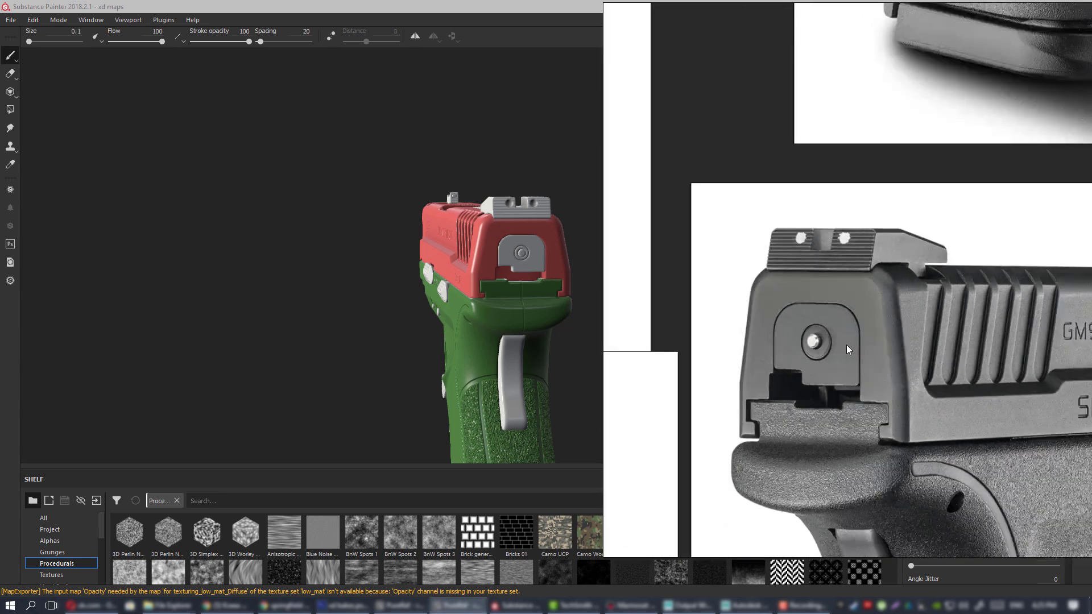
scroll(847, 344, up, 3)
middle_drag(855, 337, 785, 319)
scroll(820, 336, down, 4)
scroll(770, 315, up, 1)
scroll(770, 315, up, 2)
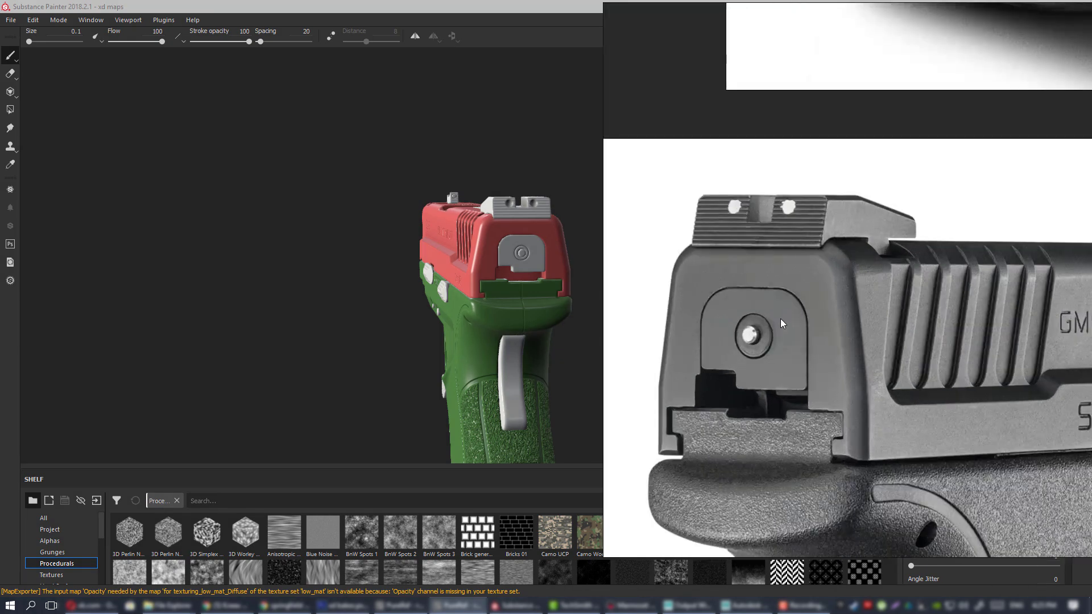
right_drag(771, 299, 1091, 299)
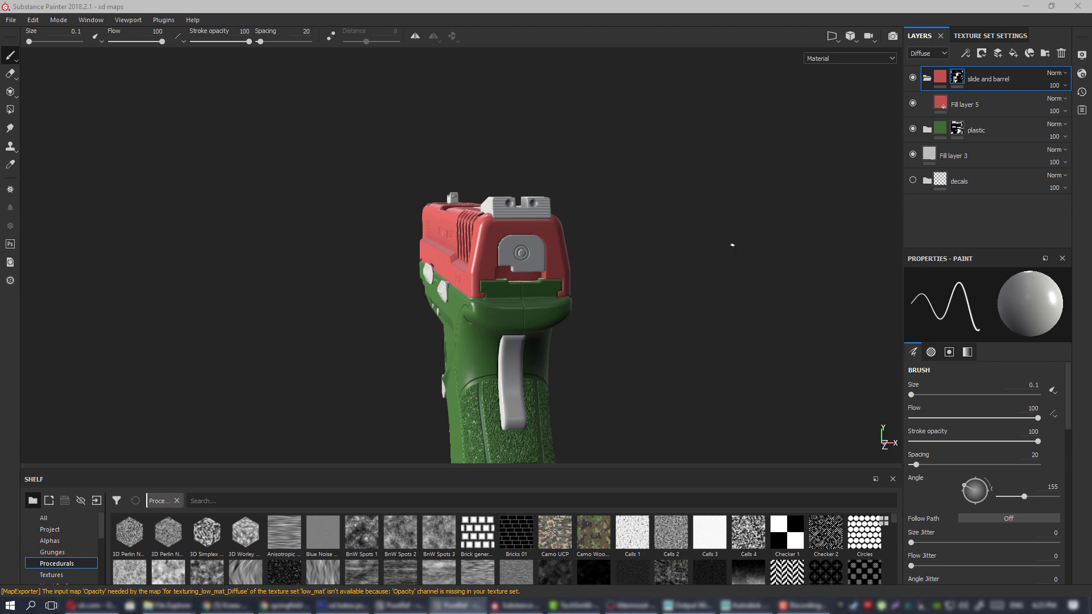
- Rename the slide and barrel folder to metal
mouse_move(731, 245)
alt+mouse_down()
mouse_move(545, 256)
mouse_move(398, 238)
mouse_move(234, 193)
mouse_move(632, 265)
mouse_move(261, 226)
mouse_move(585, 267)
mouse_move(603, 317)
mouse_move(681, 347)
mouse_move(529, 179)
mouse_move(970, 127)
mouse_move(756, 154)
mouse_move(344, 240)
mouse_move(575, 229)
alt+mouse_up()
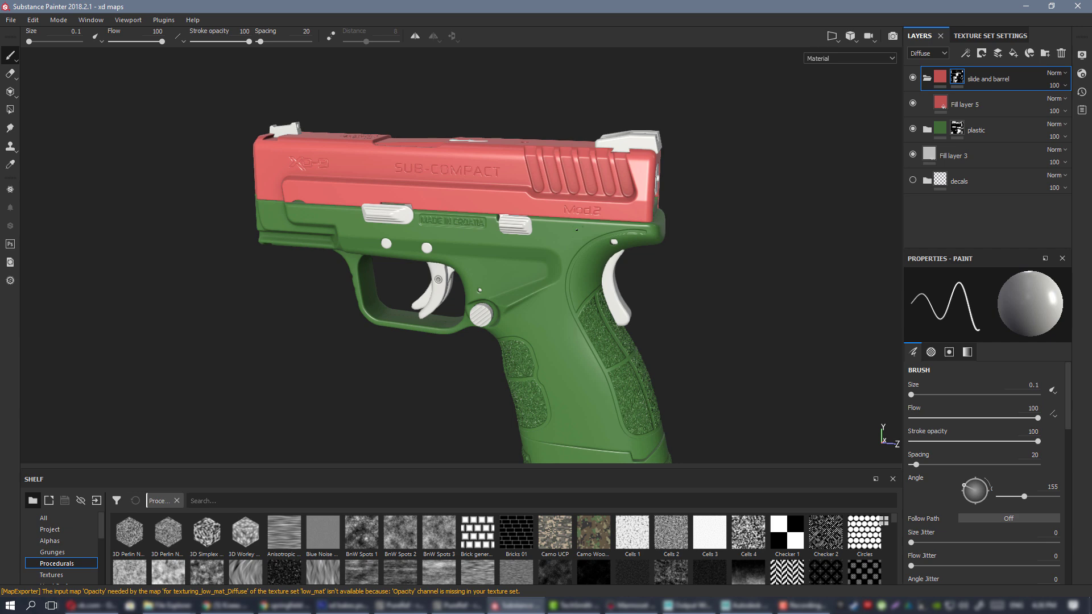
alt+drag(577, 316, 527, 273)
double_click(994, 83)
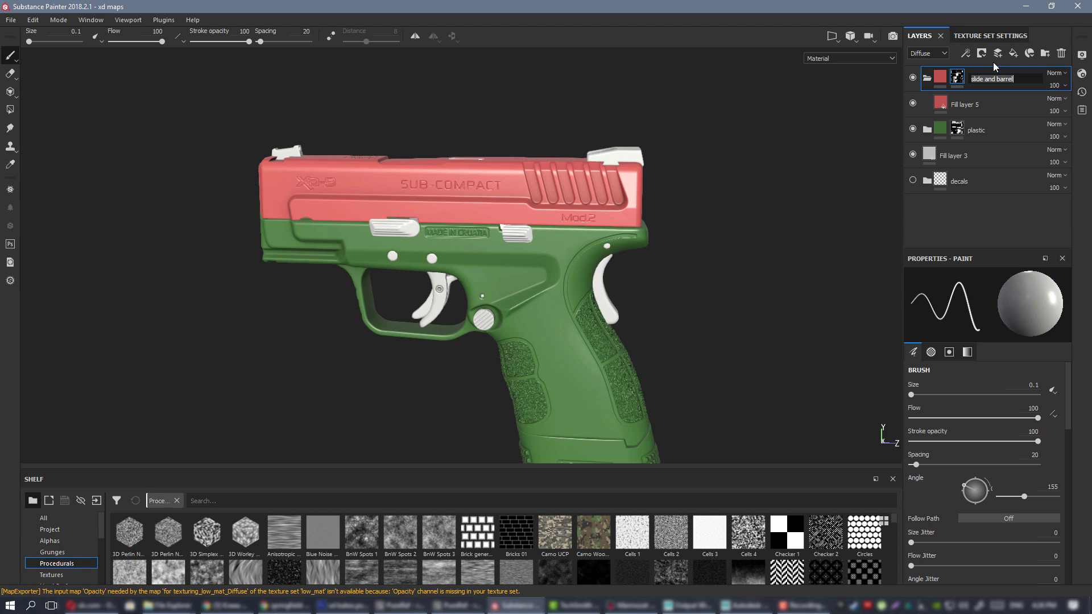
text(metal)
key(Return)
- Fill the rear sight and the slide's back plate with white in the metal mask using mesh-mode Polygon Fill
click(10, 109)
alt+drag(525, 90, 619, 267)
scroll(682, 271, up, 5)
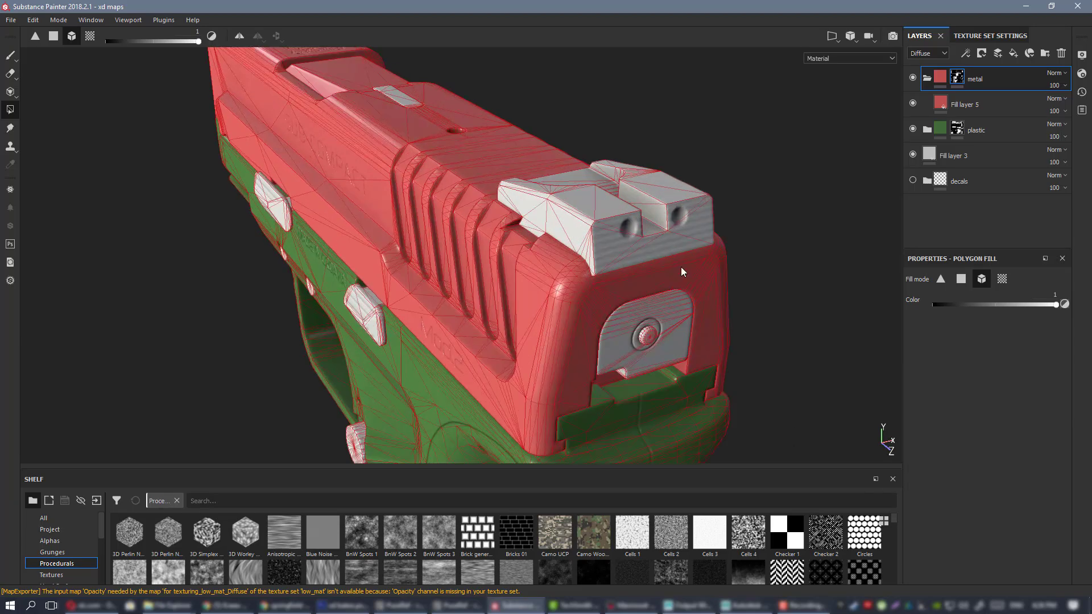
click(596, 226)
click(612, 332)
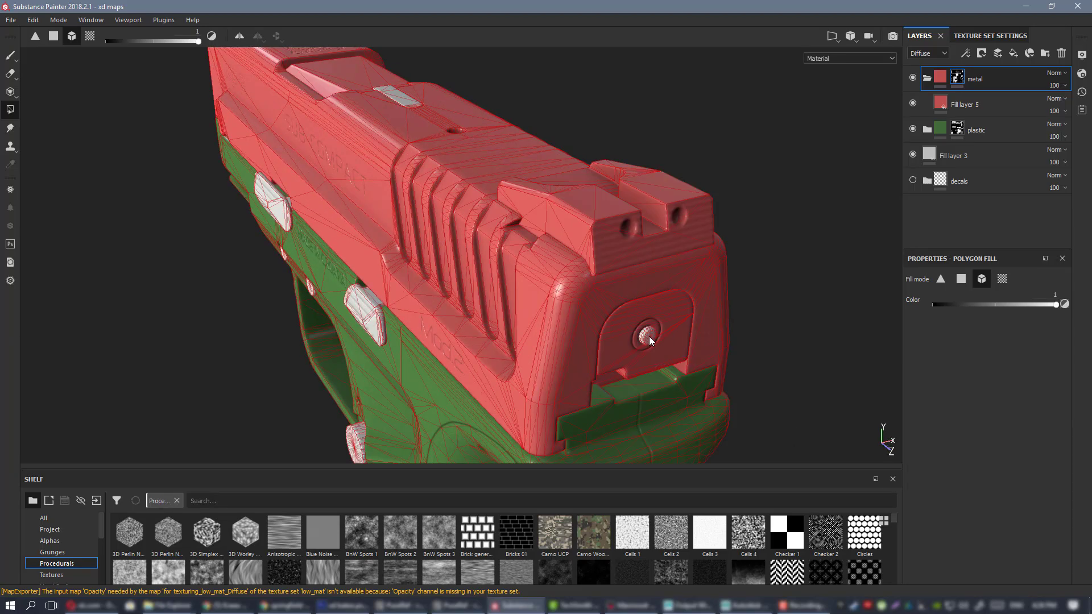
- Add the two side levers and the two round frame pins below the slide to the metal mask
alt+drag(638, 306, 567, 219)
scroll(549, 213, up, 2)
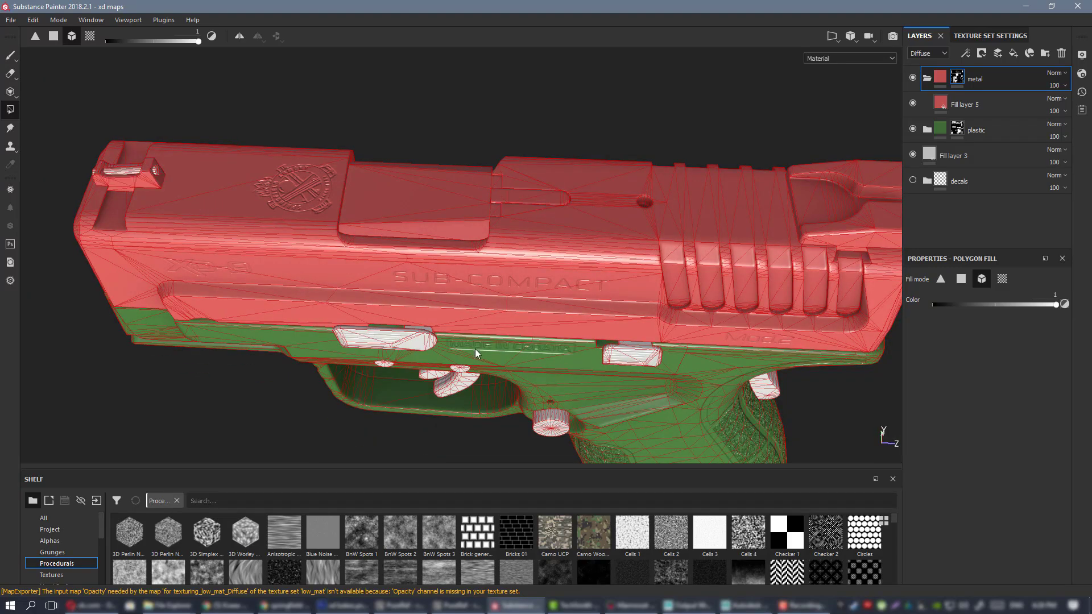
alt+drag(475, 349, 422, 252)
click(435, 270)
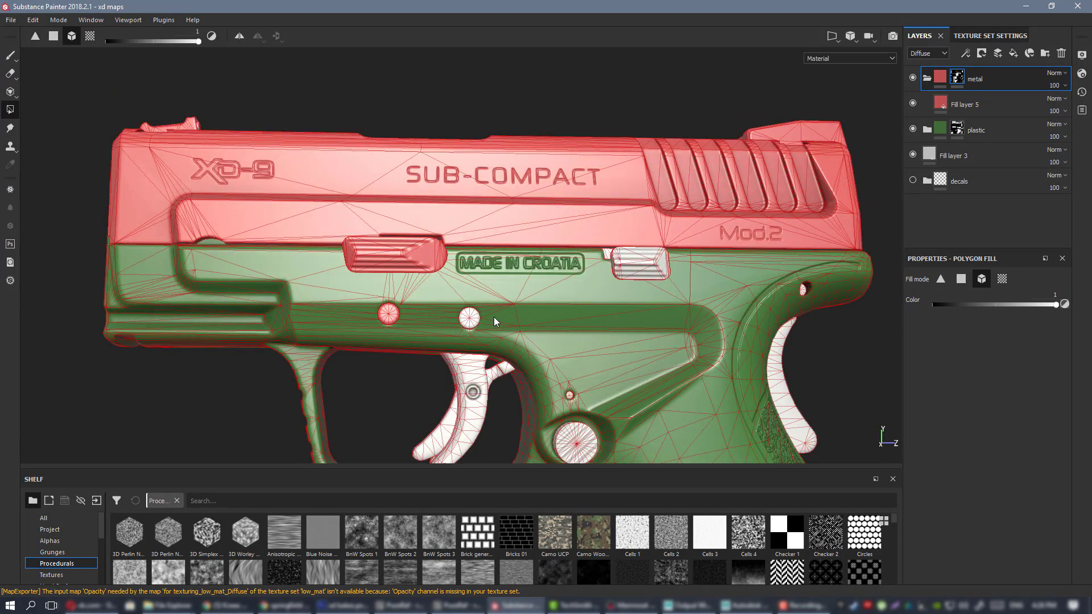
click(636, 261)
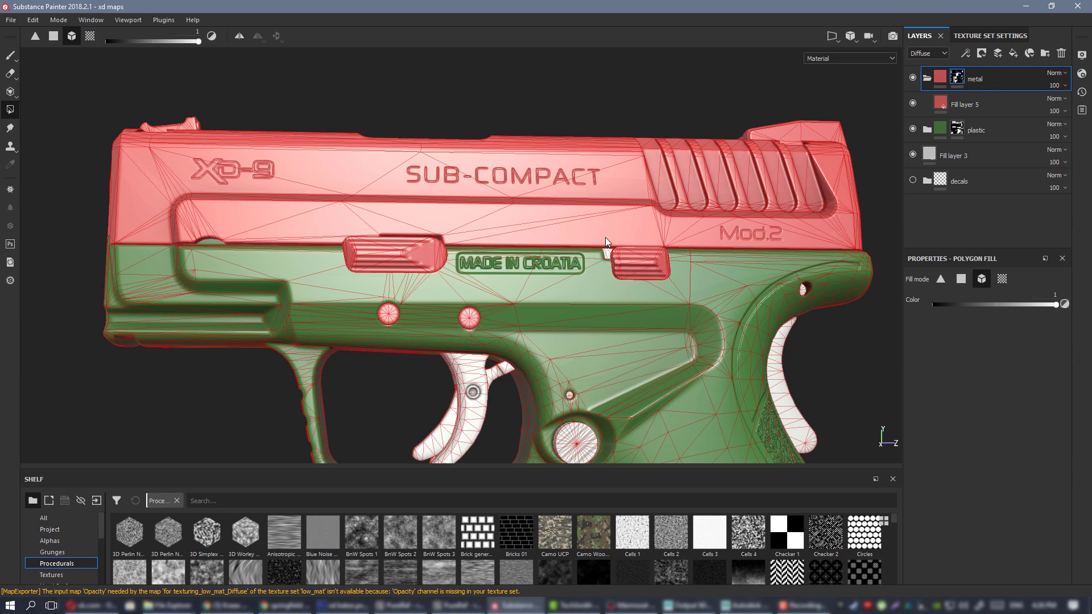
- Add the rear lever's small tab and the round takedown lever end on the opposite side to the metal mask
scroll(605, 300, up, 3)
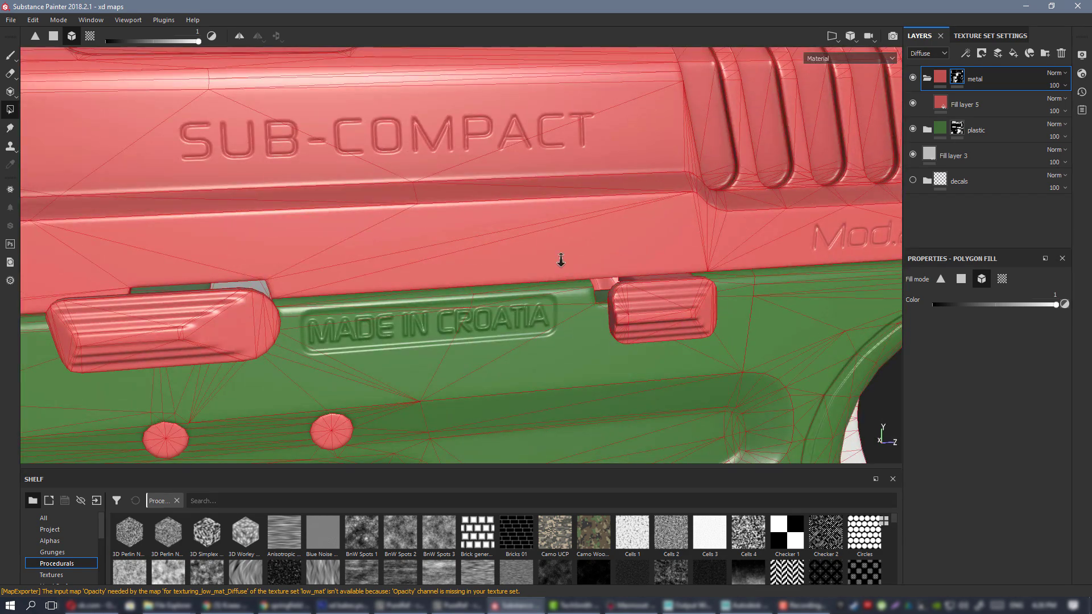
alt+right_drag(561, 260, 483, 245)
alt+drag(612, 266, 341, 251)
alt+right_drag(691, 263, 439, 237)
alt+middle_drag(755, 319, 537, 257)
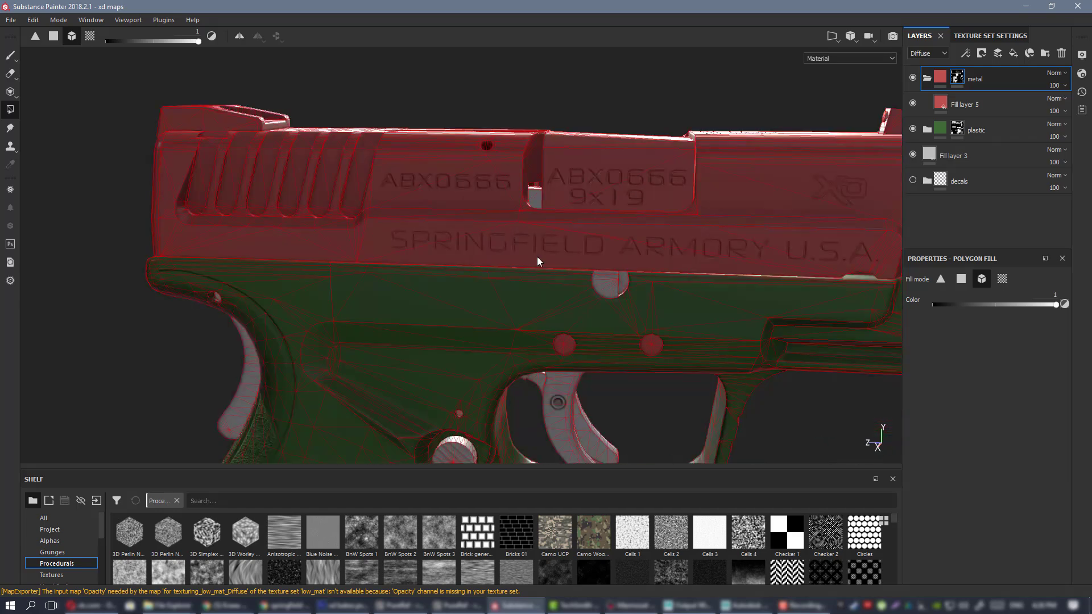
scroll(377, 165, down, 2)
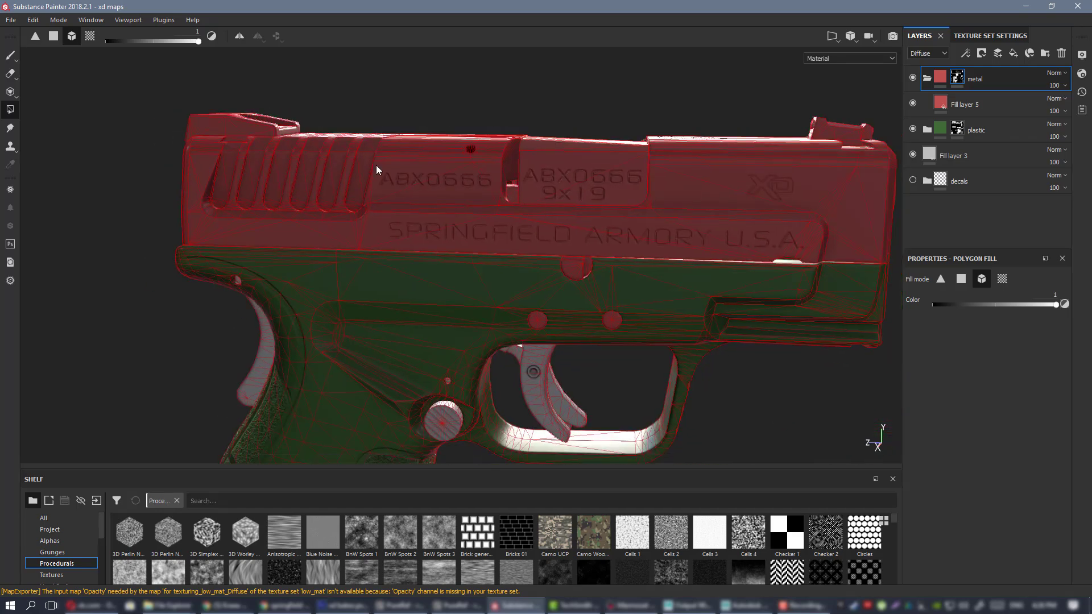
- Fill the trigger, its safety blade and the round magazine release button with white in the metal mask
alt+middle_drag(376, 165, 193, 116)
shift+right_drag(398, 216, 633, 237)
alt+drag(875, 241, 698, 253)
alt+right_drag(698, 253, 687, 421)
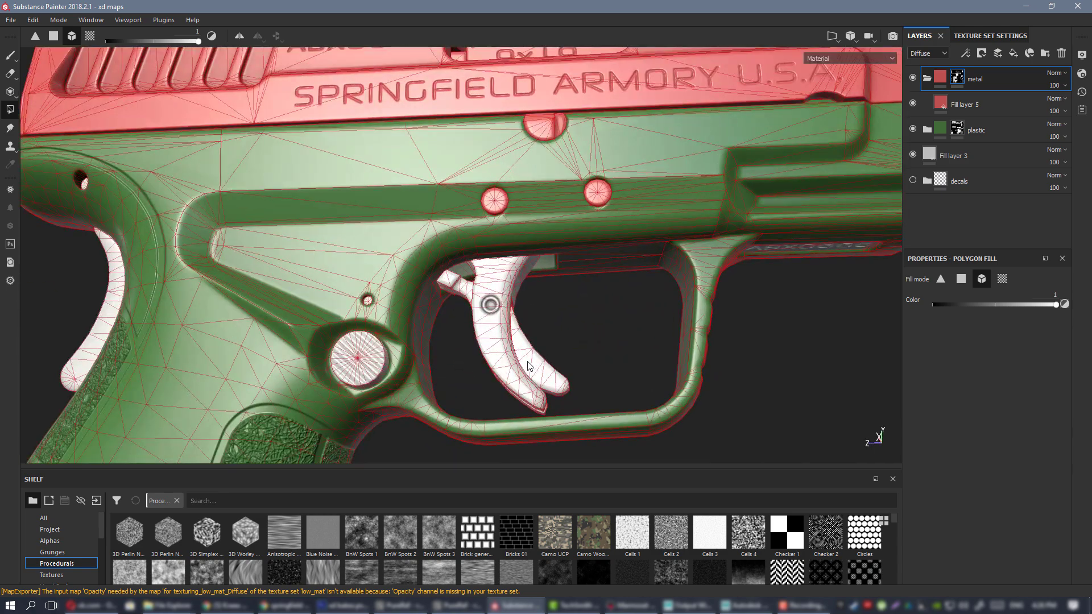
click(534, 326)
click(495, 336)
click(372, 357)
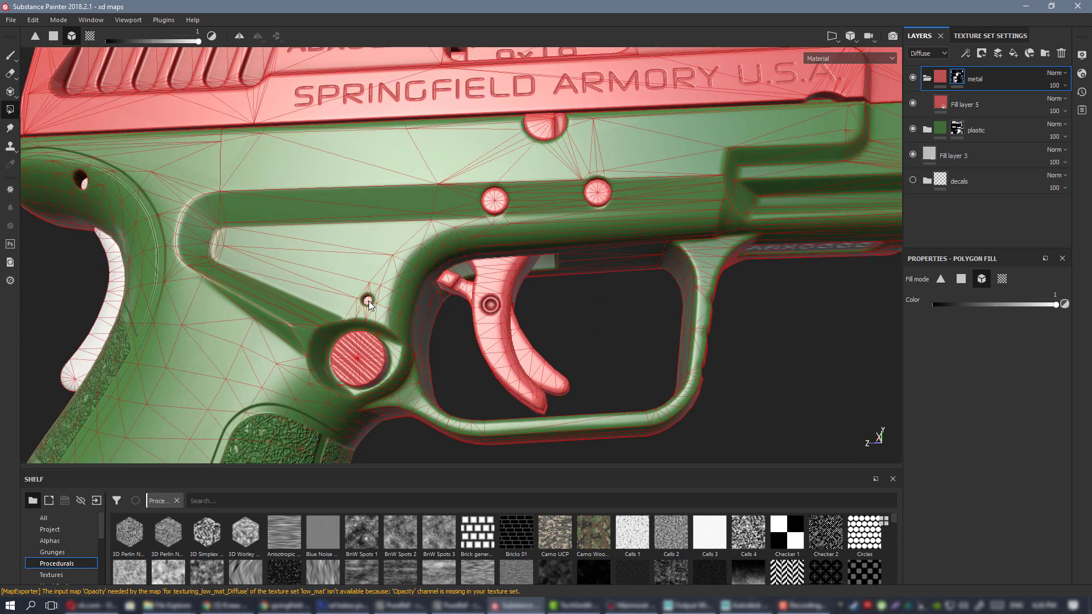
- Add the grip safety and the small pin above it to the metal mask
alt+drag(497, 299, 626, 322)
scroll(404, 299, down, 1)
alt+middle_drag(156, 199, 509, 205)
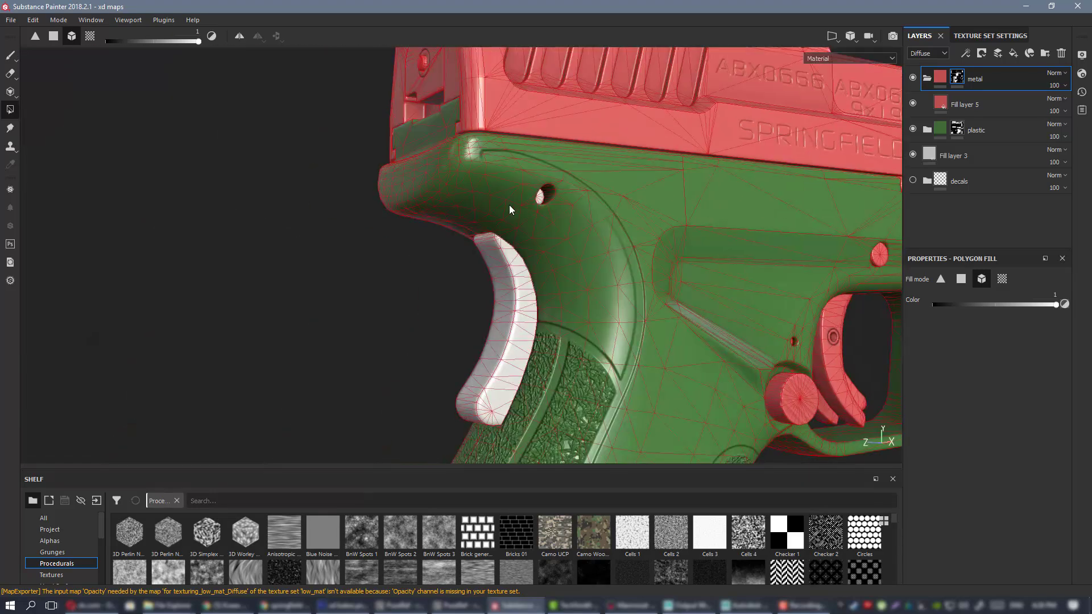
click(542, 196)
click(510, 281)
scroll(648, 336, down, 1)
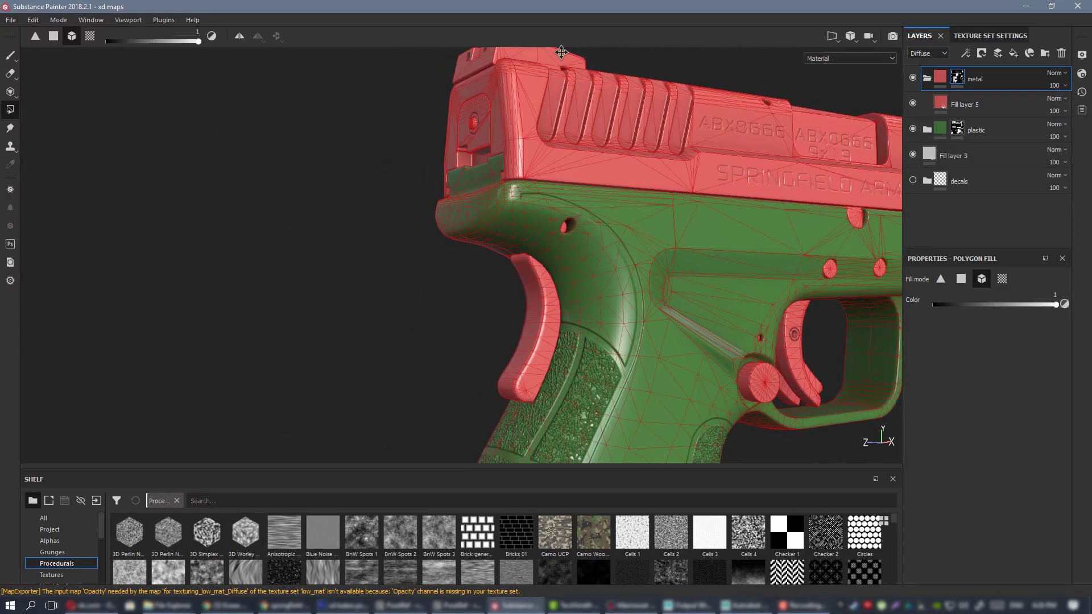
- Fill the serial number plate under the front of the frame with white in the metal mask using Polygon Fill
alt+middle_drag(660, 427, 612, 102)
alt+right_drag(612, 101, 393, 175)
alt+right_drag(568, 182, 244, 148)
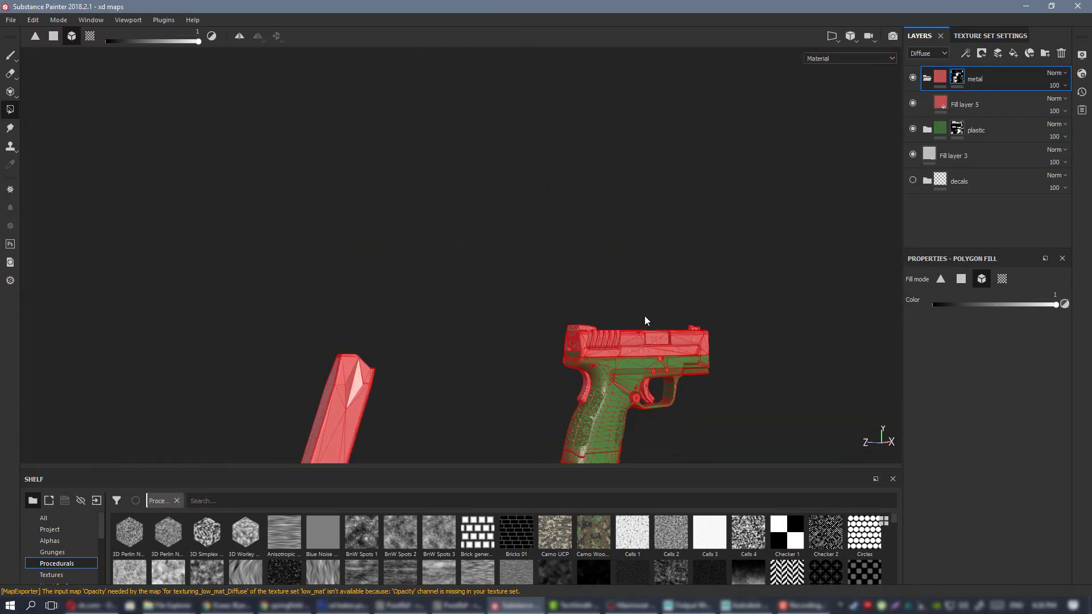
alt+right_drag(643, 315, 145, 145)
alt+drag(145, 148, 468, 322)
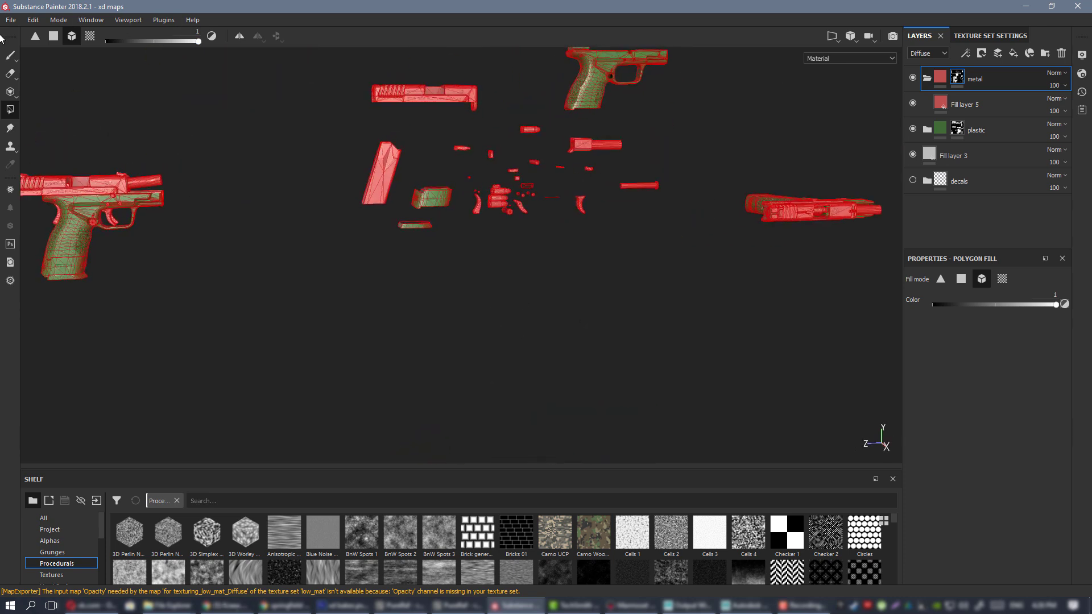
click(10, 57)
mouse_move(476, 325)
alt+middle_down()
mouse_move(465, 374)
mouse_move(548, 309)
mouse_move(441, 273)
alt+middle_up()
scroll(465, 374, up, 3)
alt+drag(673, 292, 619, 448)
alt+right_drag(619, 449, 233, 311)
alt+middle_drag(233, 311, 443, 301)
alt+drag(443, 301, 420, 290)
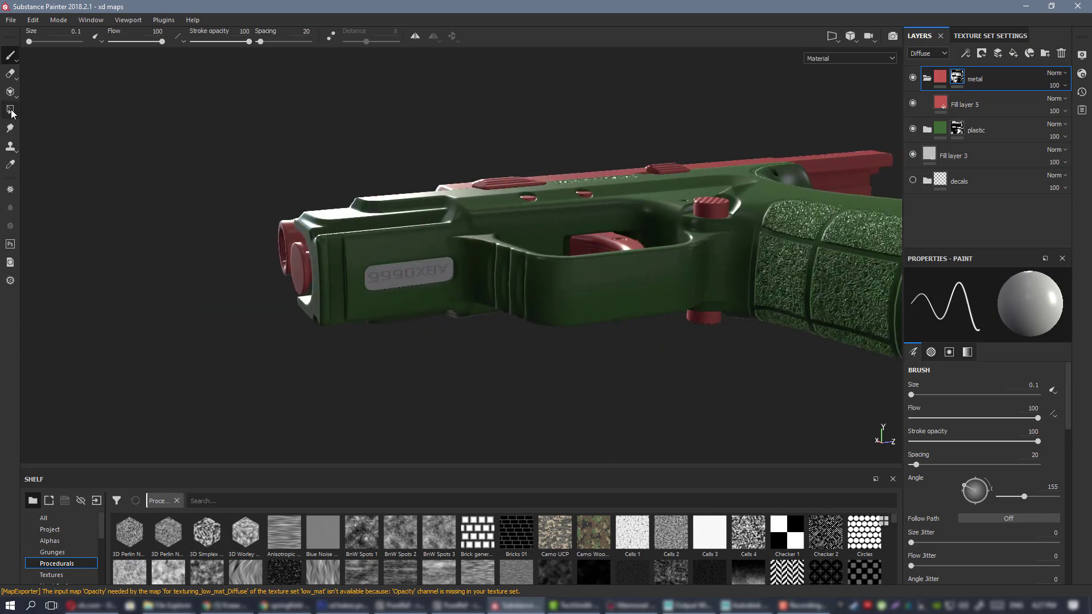
click(10, 110)
click(10, 57)
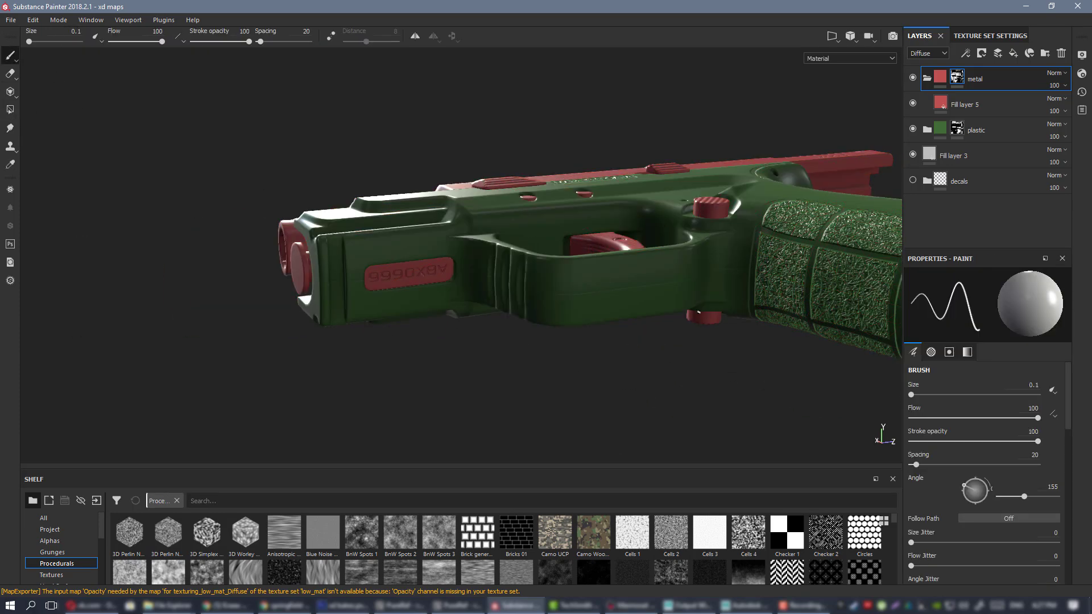
- Add a color selection to the metal folder's mask and pick the ID colour of the screw in the magazine base
mouse_move(466, 296)
shift+right_down()
mouse_move(708, 305)
mouse_move(319, 251)
shift+right_up()
alt+middle_drag(500, 256, 336, 279)
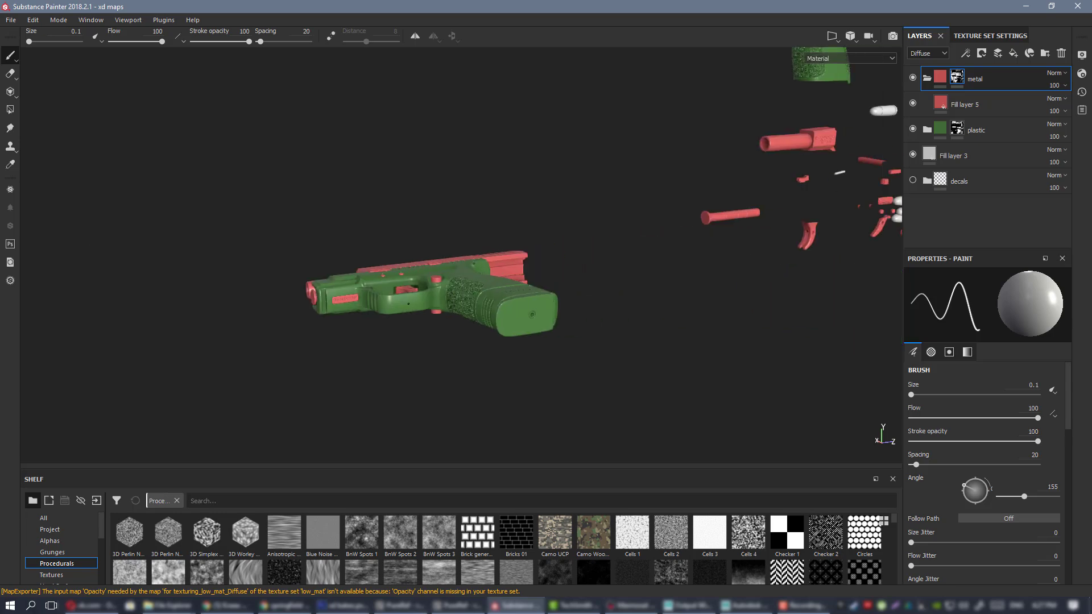
alt+drag(336, 278, 560, 284)
alt+middle_drag(560, 284, 239, 267)
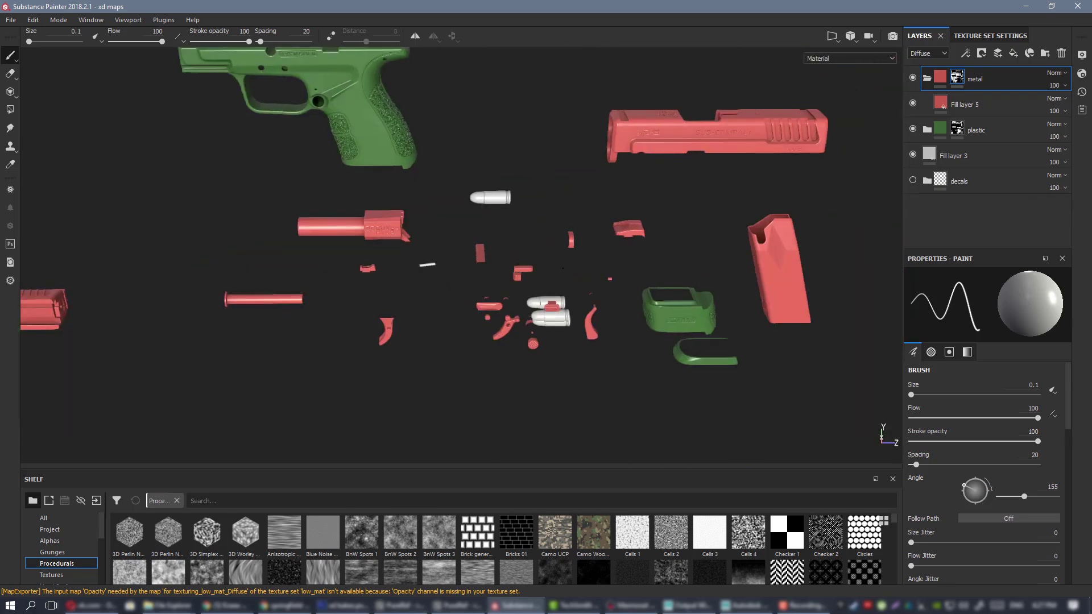
alt+right_drag(238, 267, 3, 293)
alt+drag(469, 244, 478, 287)
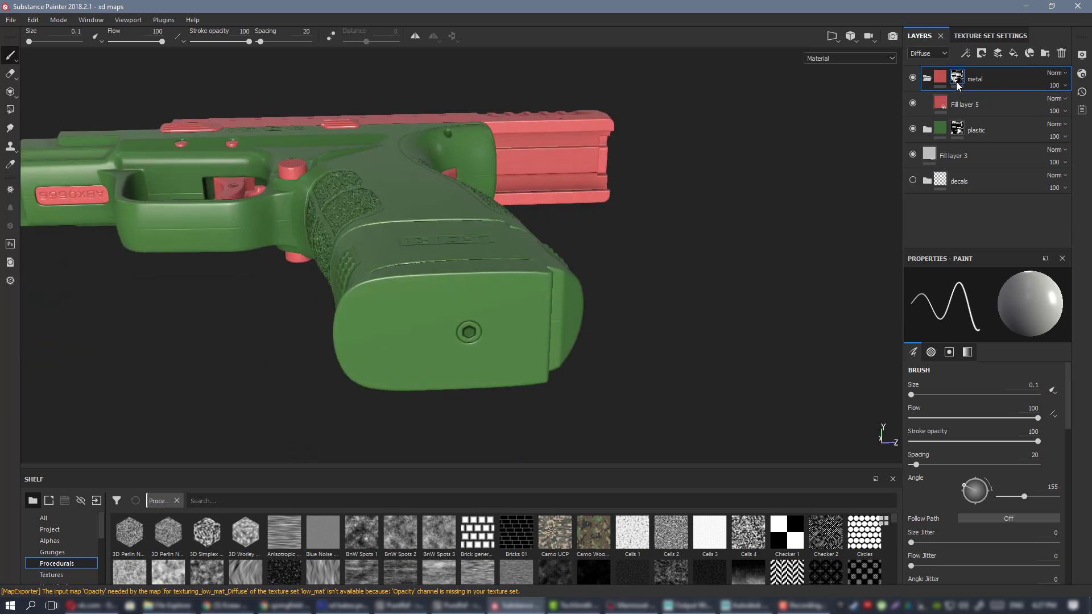
right_click(957, 80)
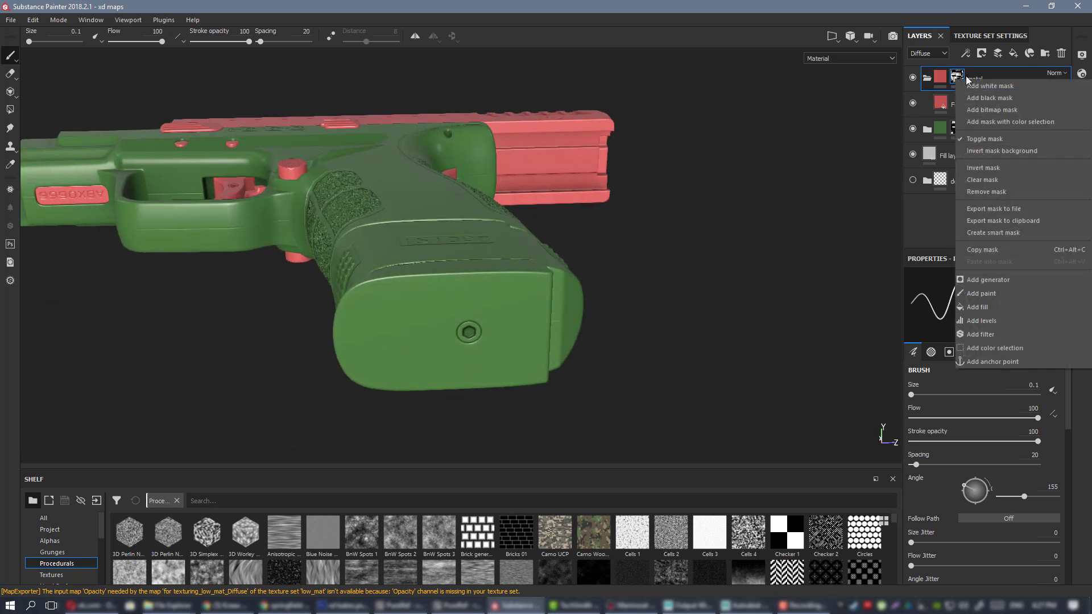
click(1010, 349)
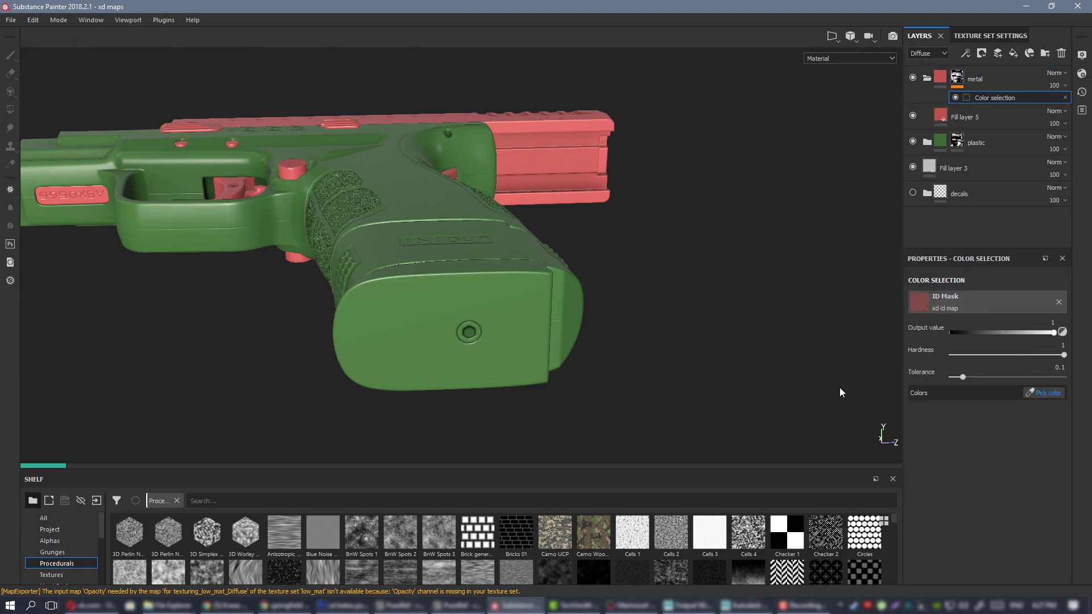
click(1043, 392)
click(469, 329)
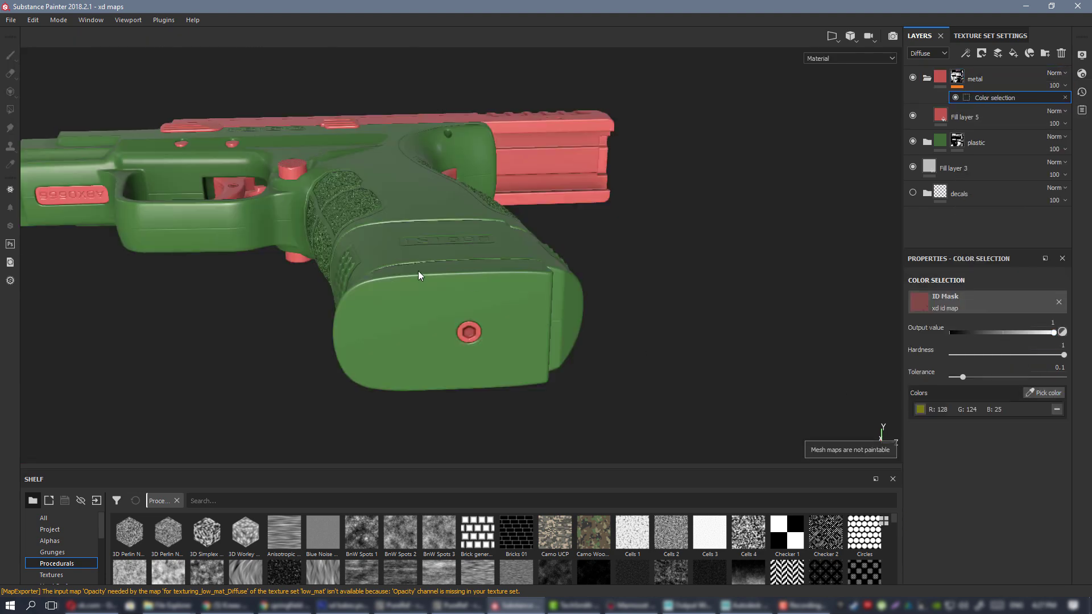
- Examine the assembled pistol and the exploded parts for pieces not yet assigned to a material folder
alt+drag(418, 271, 512, 267)
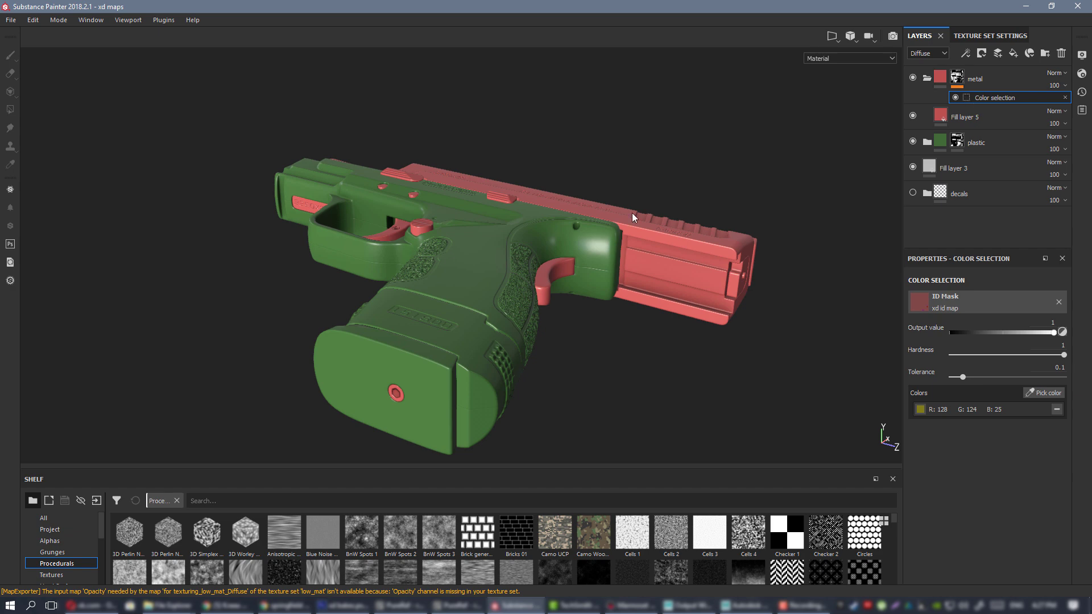
alt+drag(633, 213, 500, 307)
scroll(501, 306, down, 3)
alt+middle_drag(853, 250, 573, 267)
alt+middle_drag(744, 106, 621, 240)
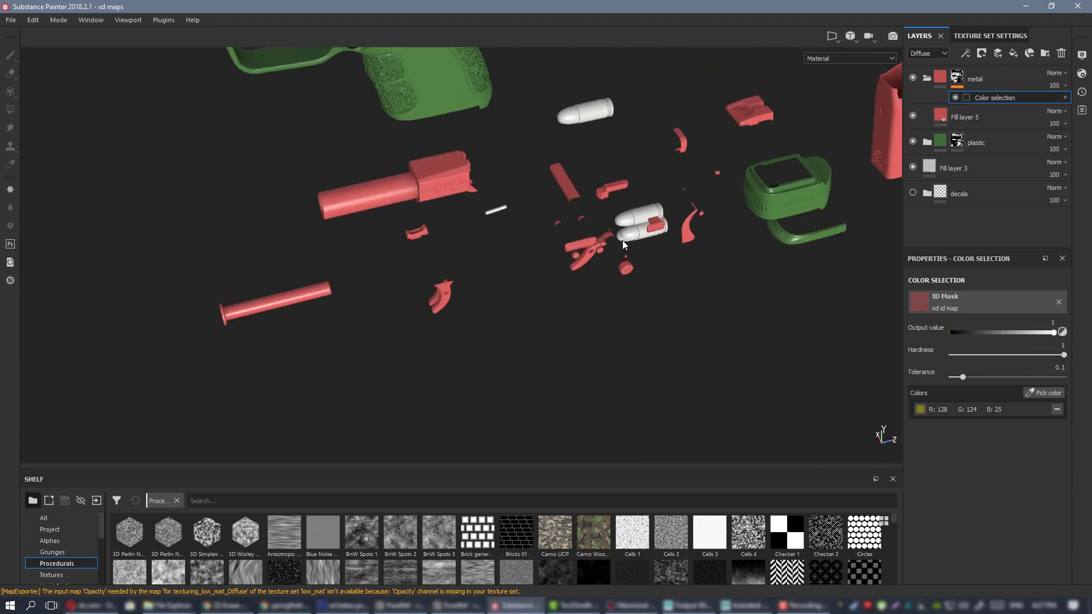
alt+drag(622, 240, 530, 199)
alt+middle_drag(642, 199, 493, 131)
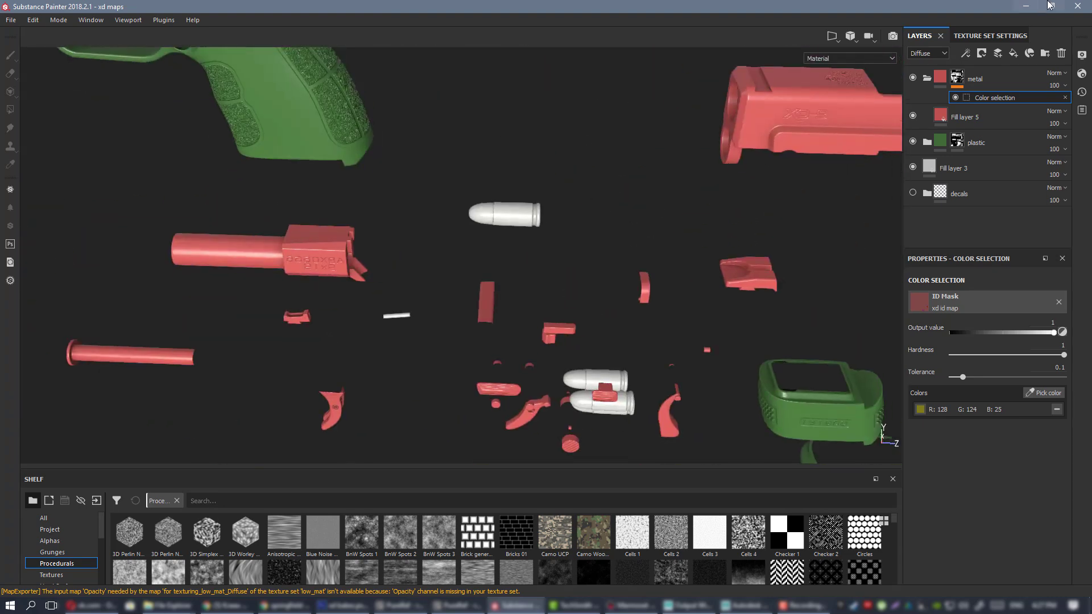
- Collapse the metal folder and create a new folder above it named round
click(926, 78)
click(1000, 82)
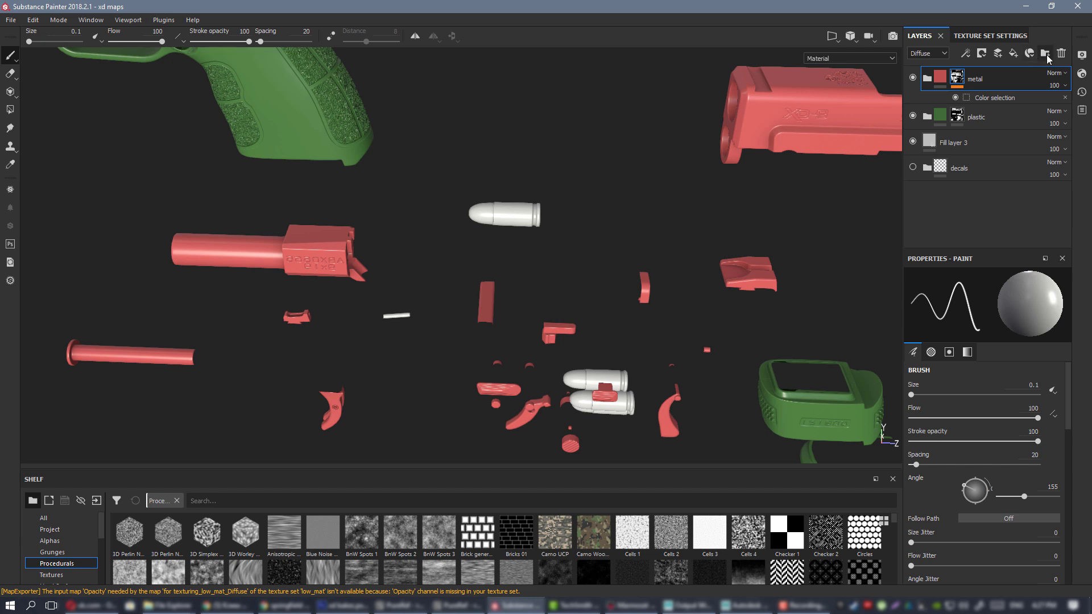
click(1045, 53)
double_click(966, 80)
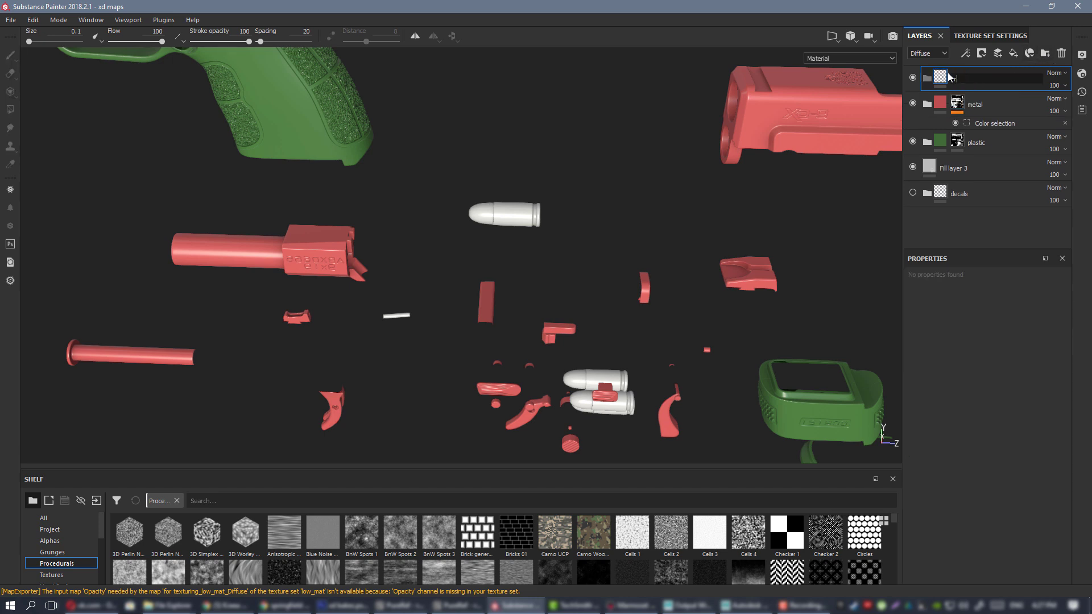
text(round)
key(Return)
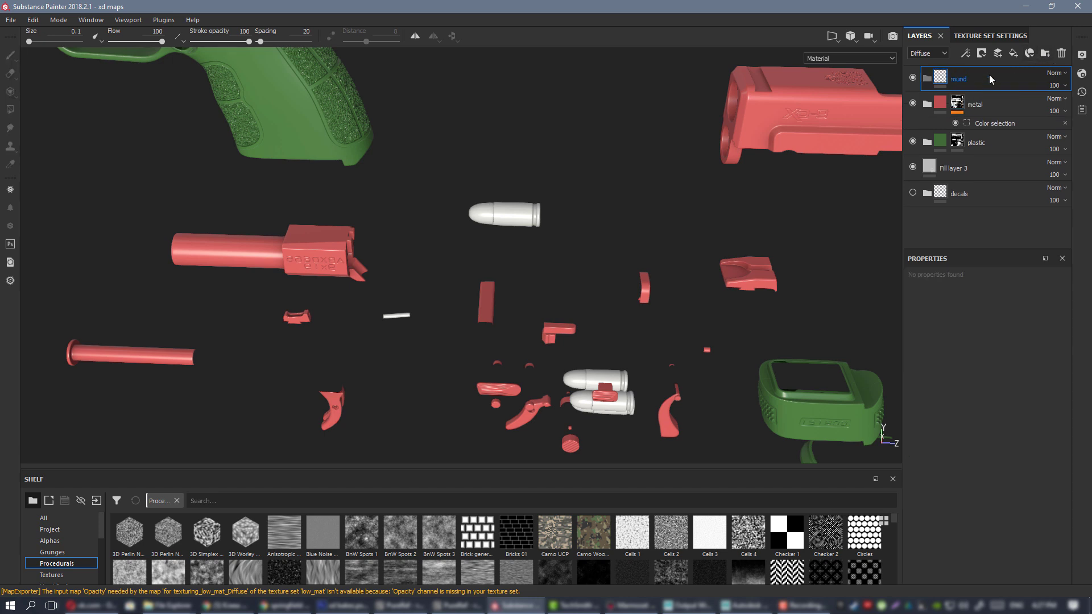
- Give the round folder a black mask and fill the separate loose cartridge with white using Polygon Fill
right_click(970, 78)
click(989, 80)
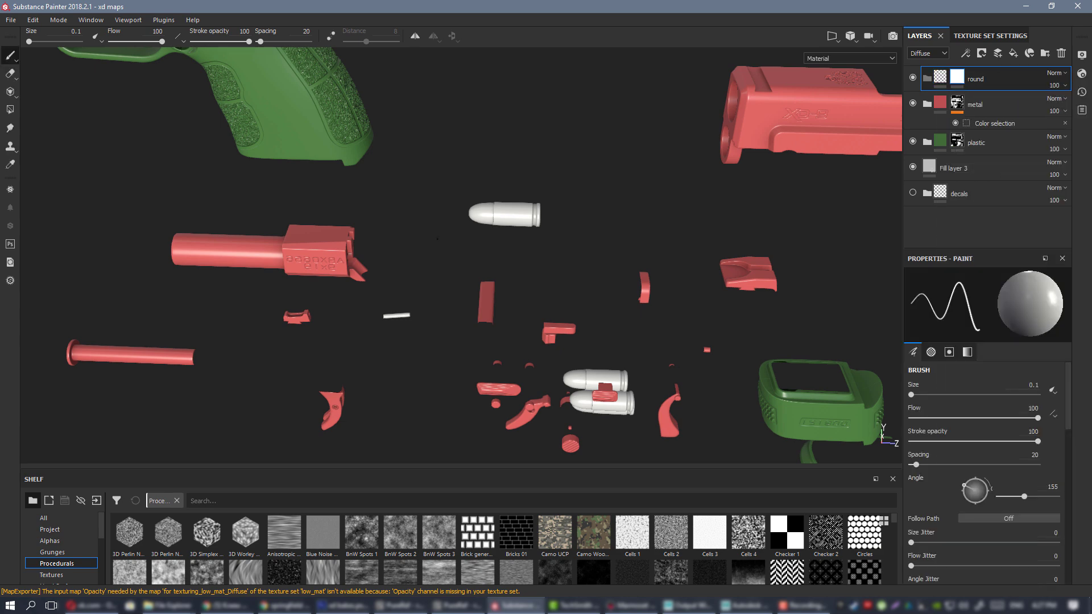
alt+middle_drag(467, 443, 695, 408)
alt+right_drag(694, 409, 695, 484)
alt+middle_drag(842, 148, 341, 307)
alt+right_drag(494, 273, 494, 290)
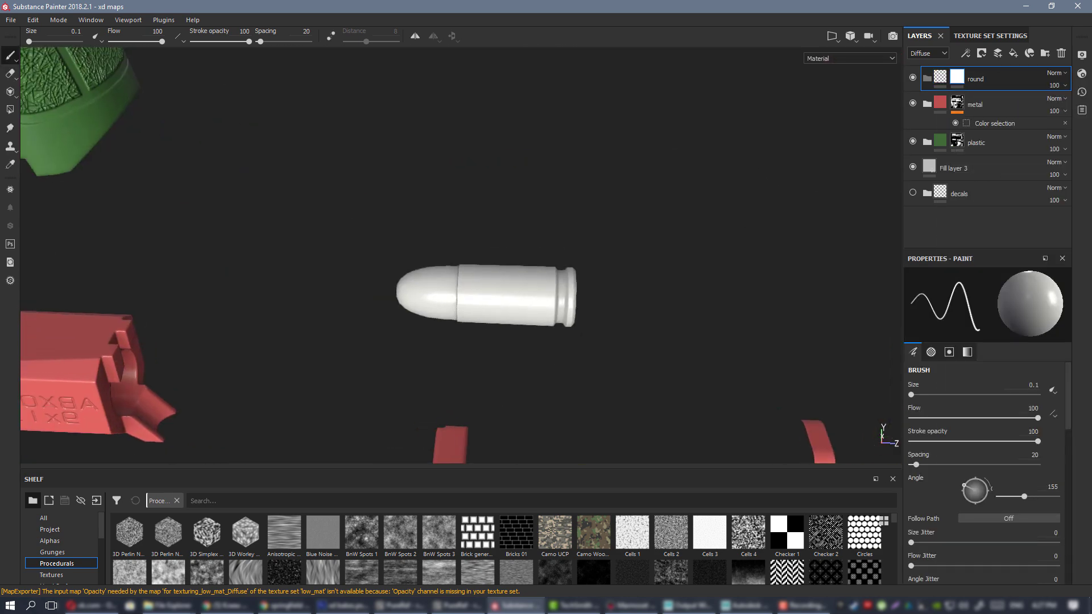
alt+drag(495, 290, 482, 249)
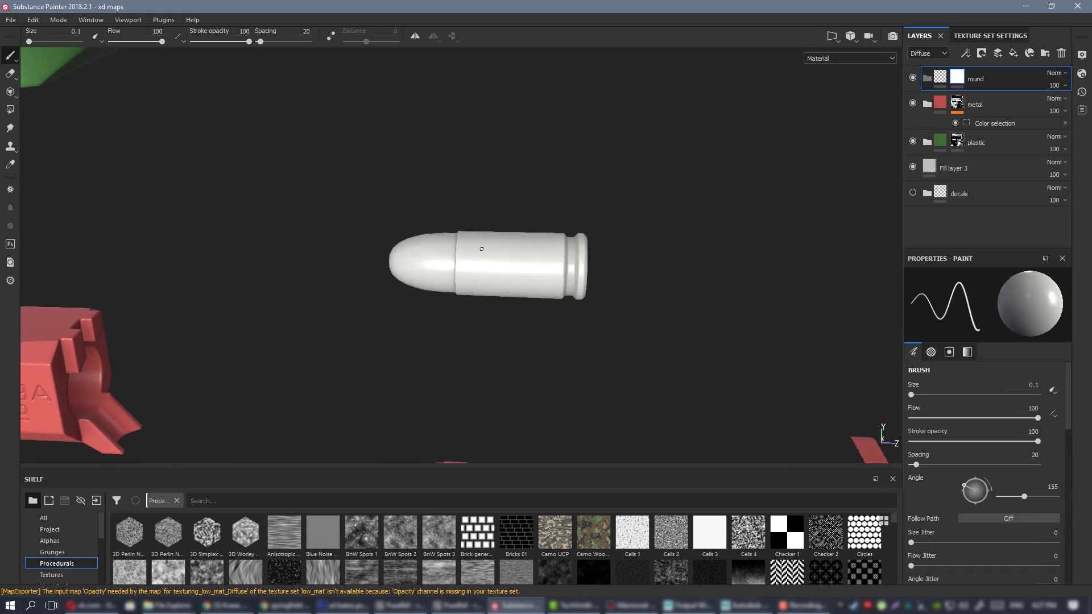
click(11, 111)
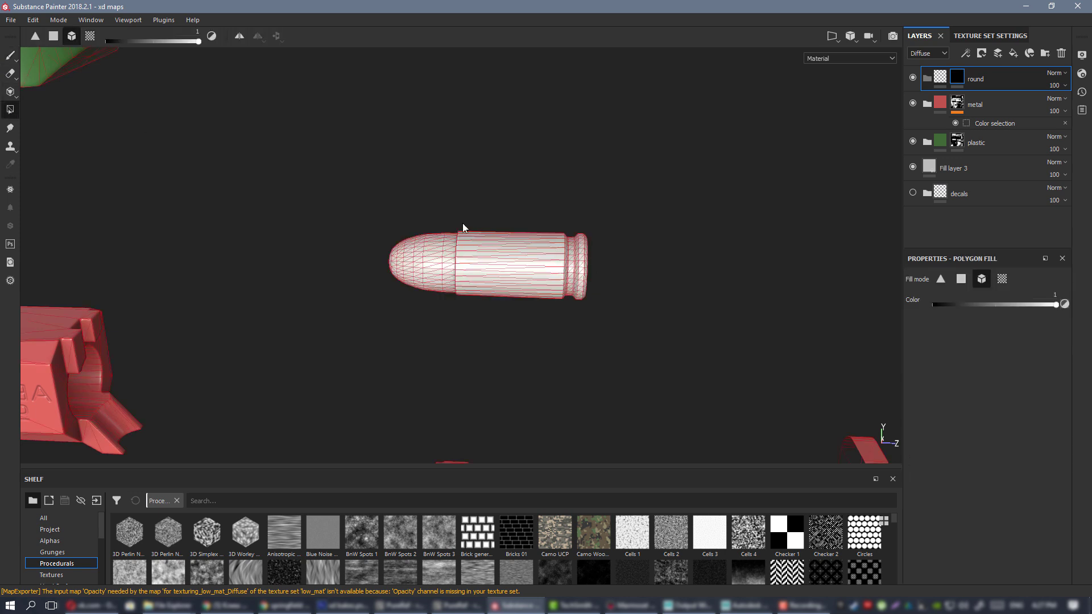
click(11, 56)
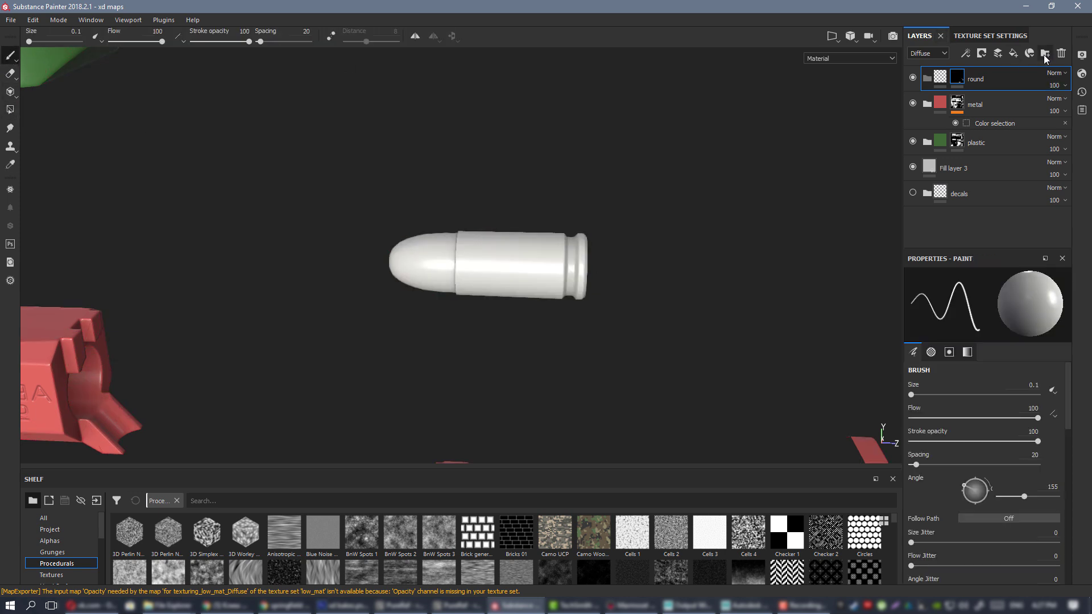
- Add a fill layer inside the round folder and rename it case
click(1013, 53)
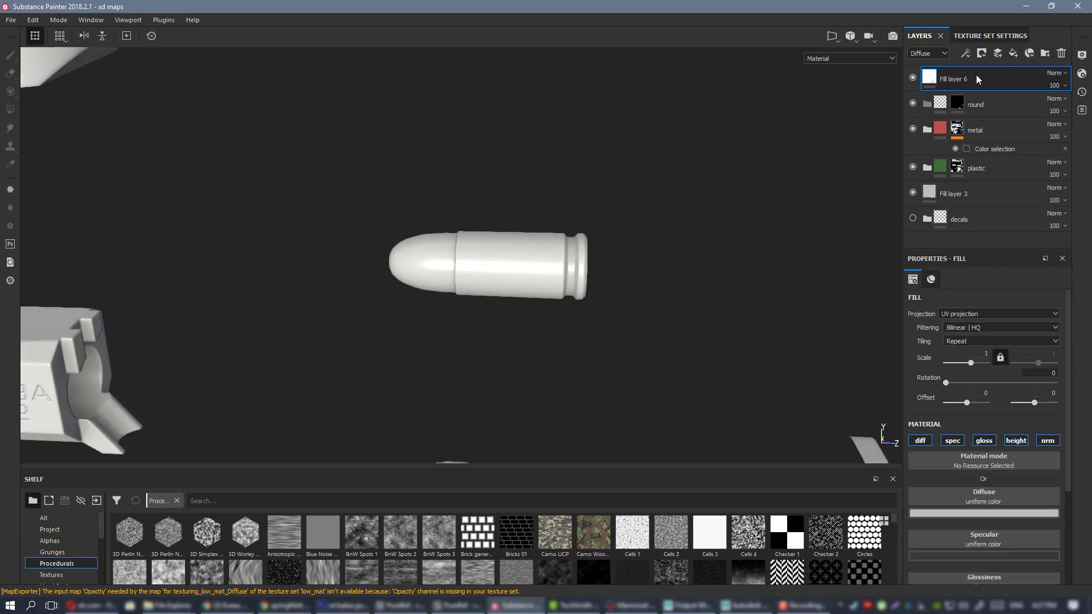
drag(975, 74, 978, 104)
double_click(969, 104)
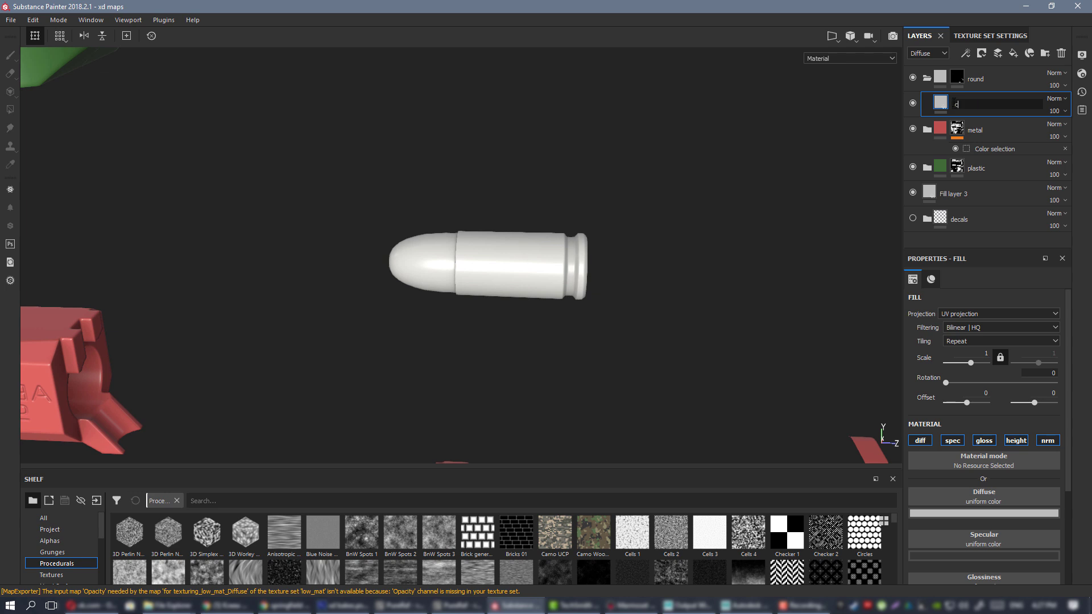
key(Return)
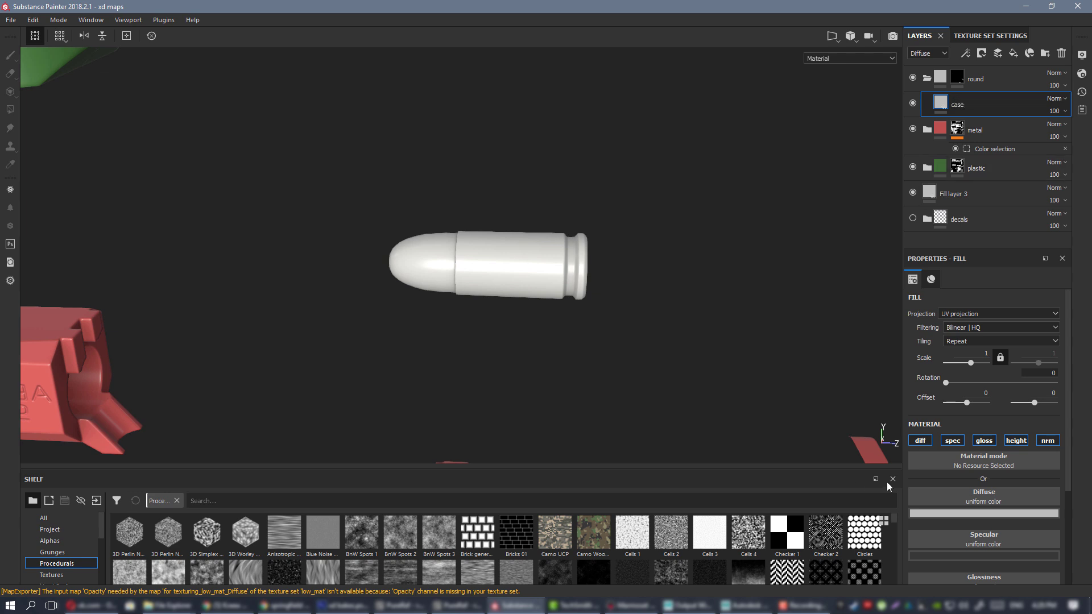
- Limit the case layer's material channels to diffuse and specular, disabling gloss, height and normal
click(921, 441)
click(983, 441)
click(1016, 440)
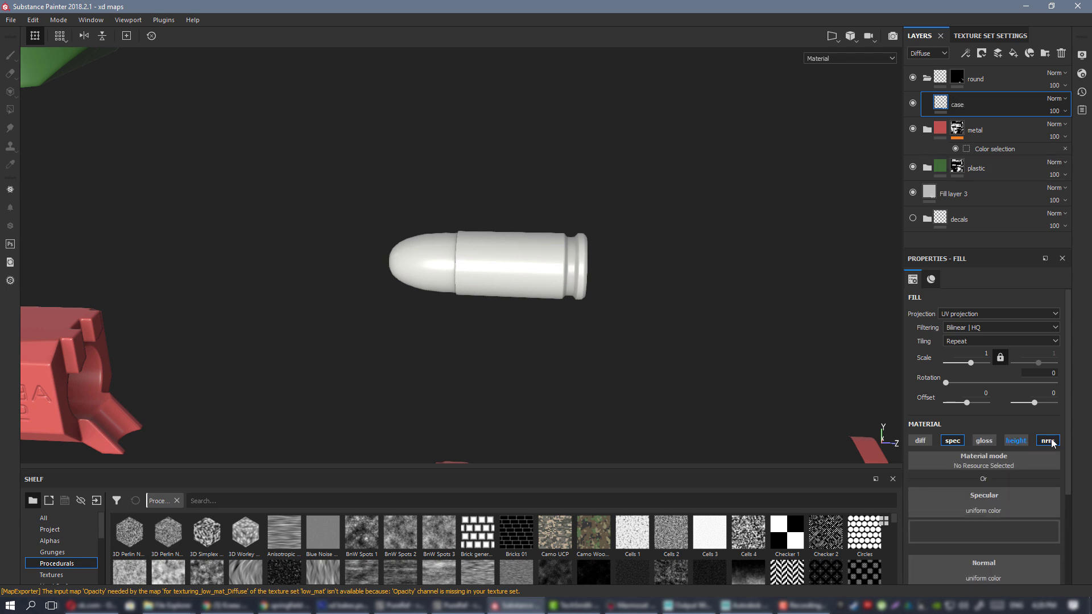
click(1047, 440)
click(920, 440)
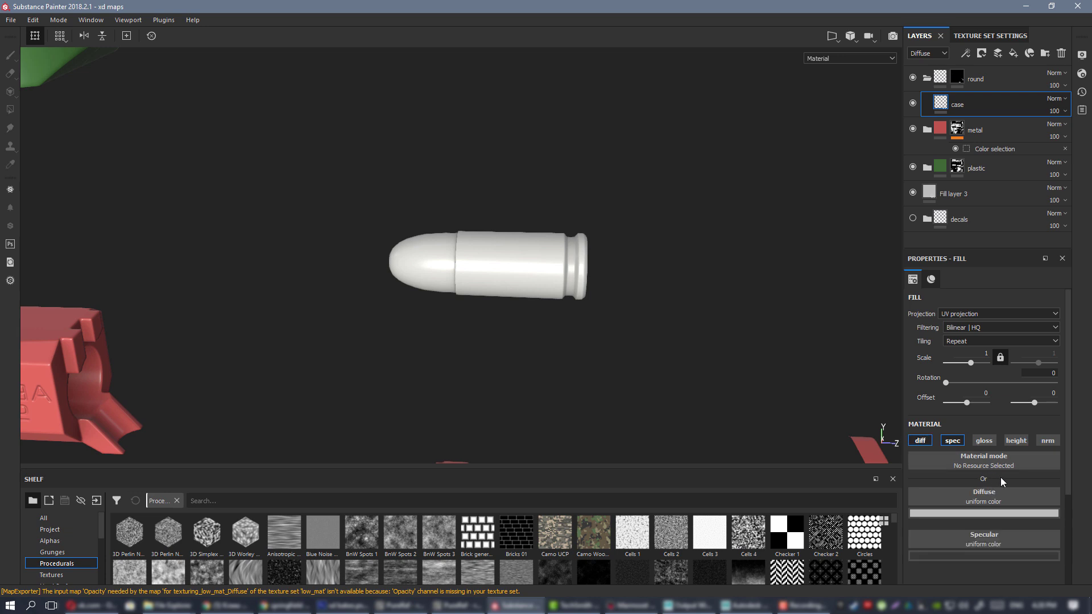
- Set the case layer's diffuse colour to black and open its specular colour for editing
click(993, 514)
click(967, 490)
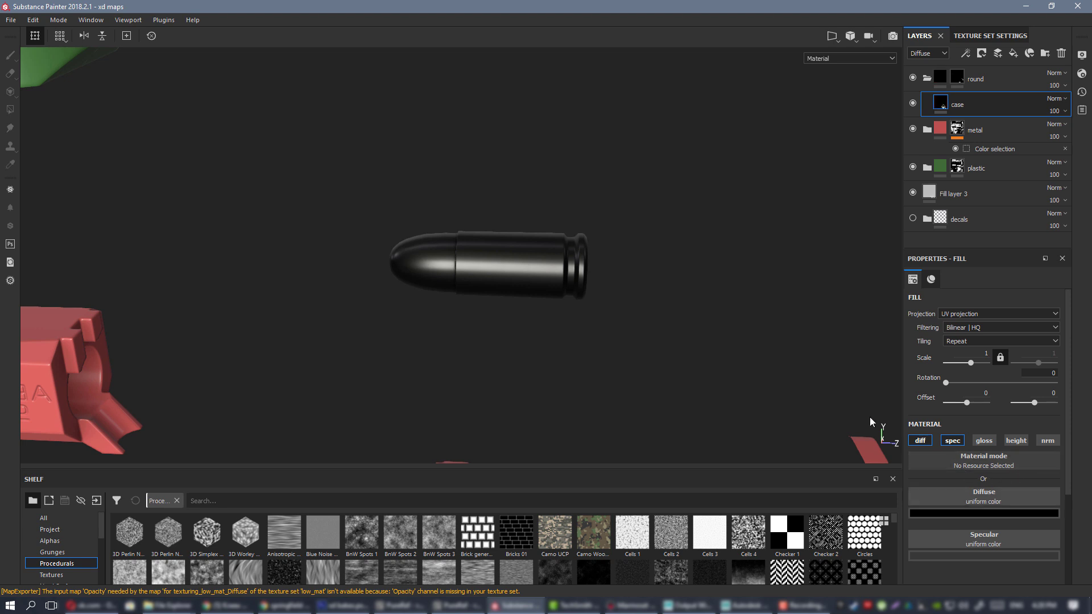
alt+drag(658, 319, 603, 289)
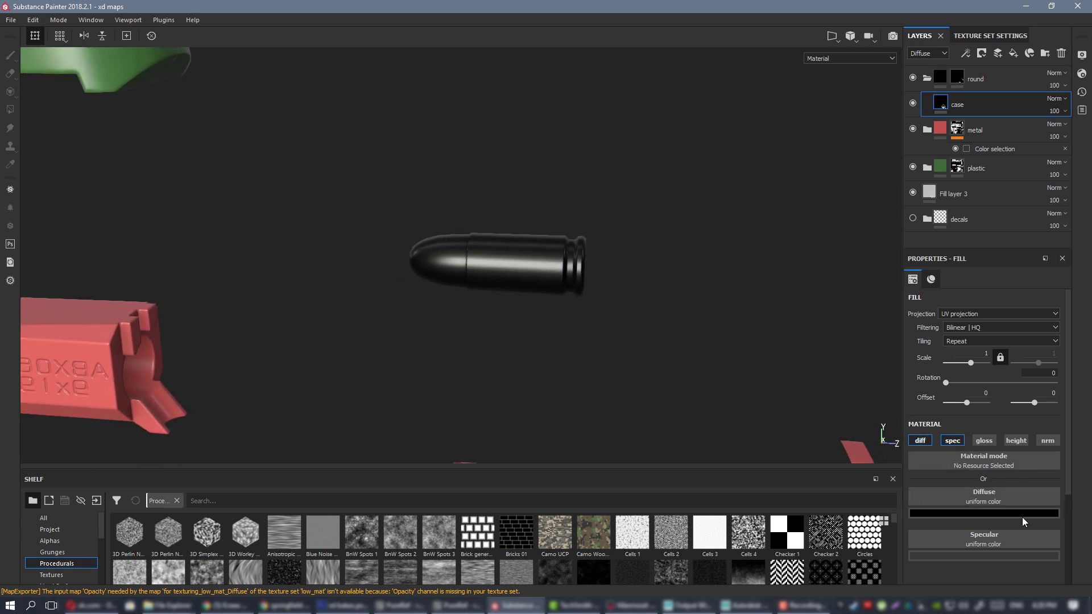
click(995, 556)
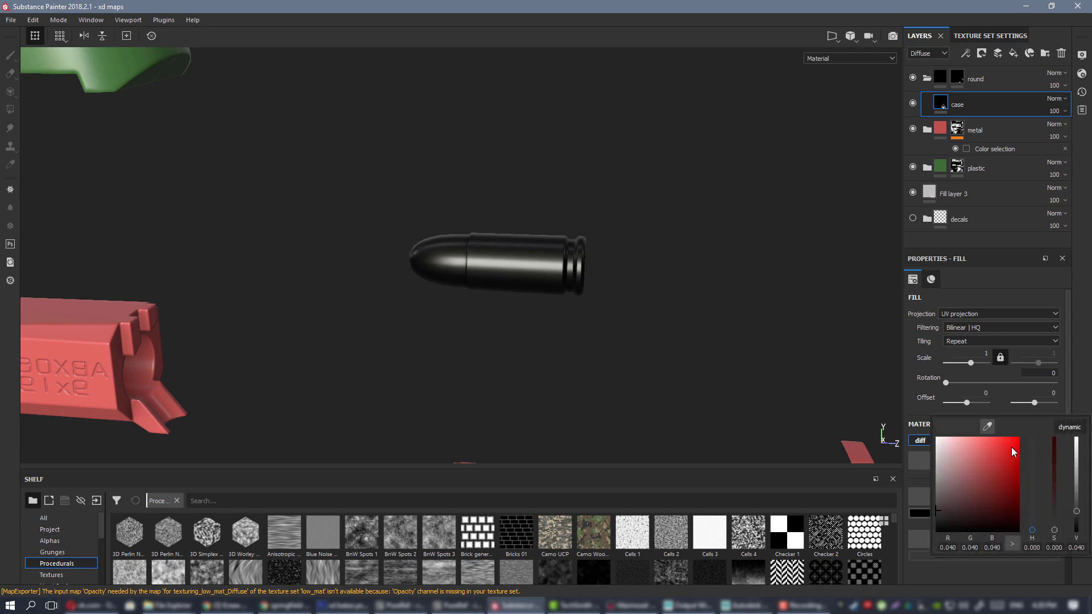
- Set the case fill layer's specular colour to a dark golden yellow with a hue of about 0.162
click(1073, 431)
click(1032, 519)
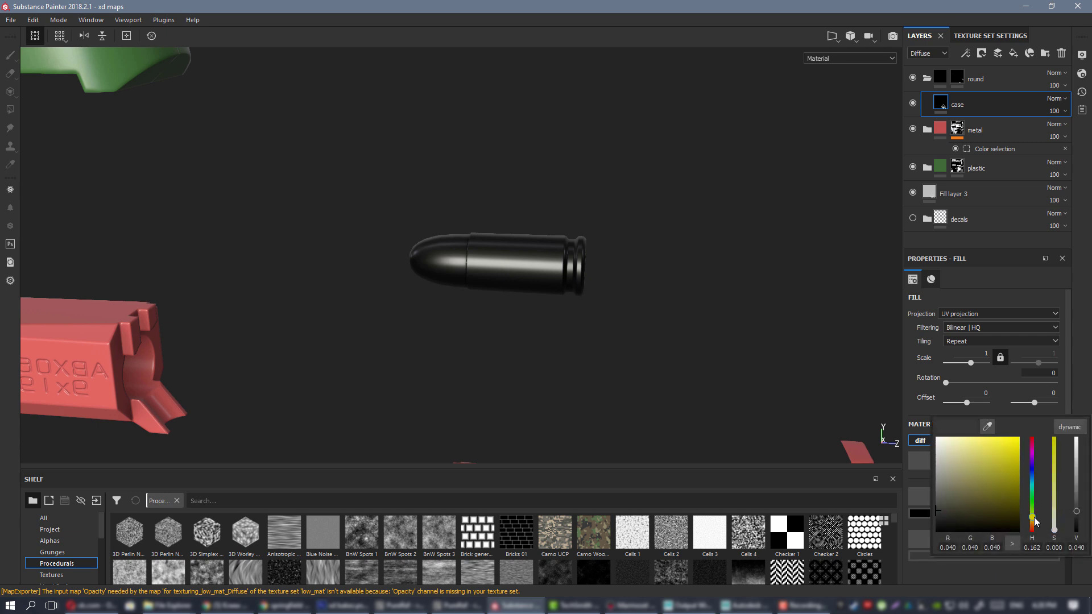
click(971, 503)
drag(972, 506, 984, 500)
alt+drag(528, 297, 584, 261)
alt+right_drag(584, 261, 559, 334)
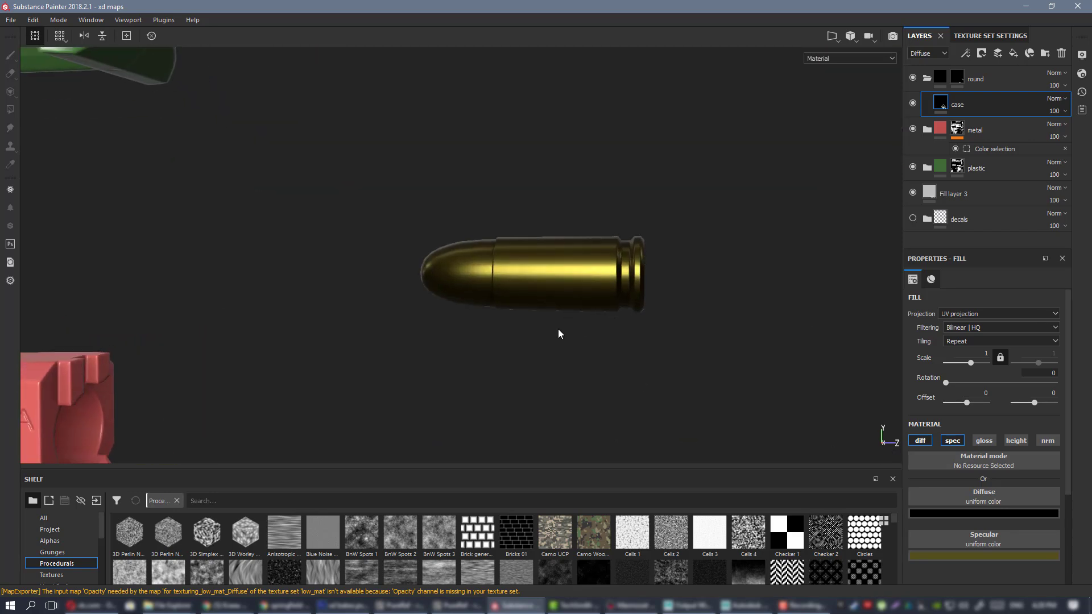
key(alt+Tab)
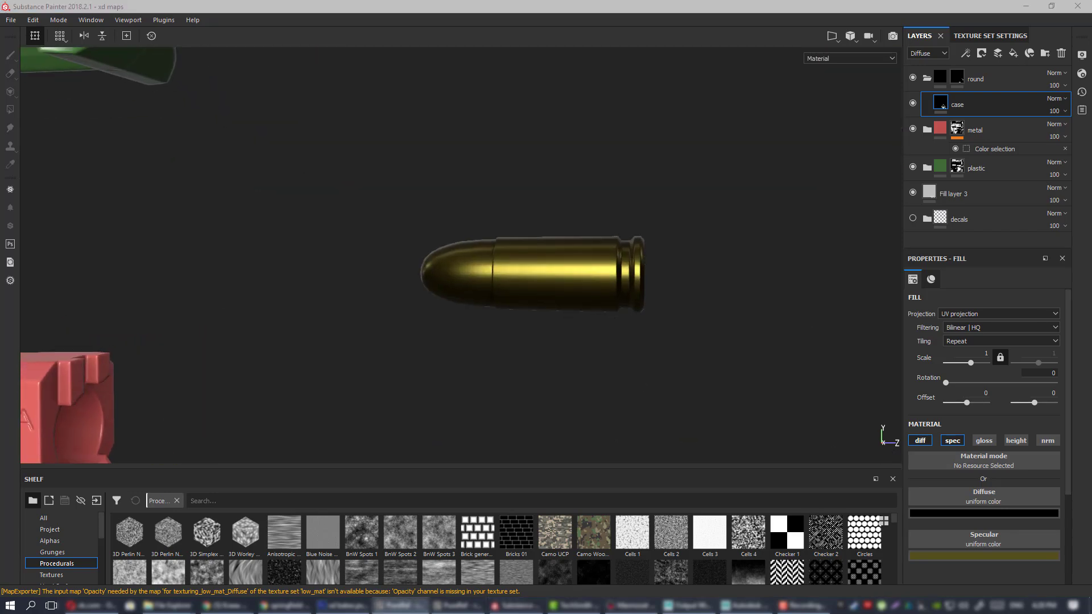
alt+drag(592, 265, 616, 273)
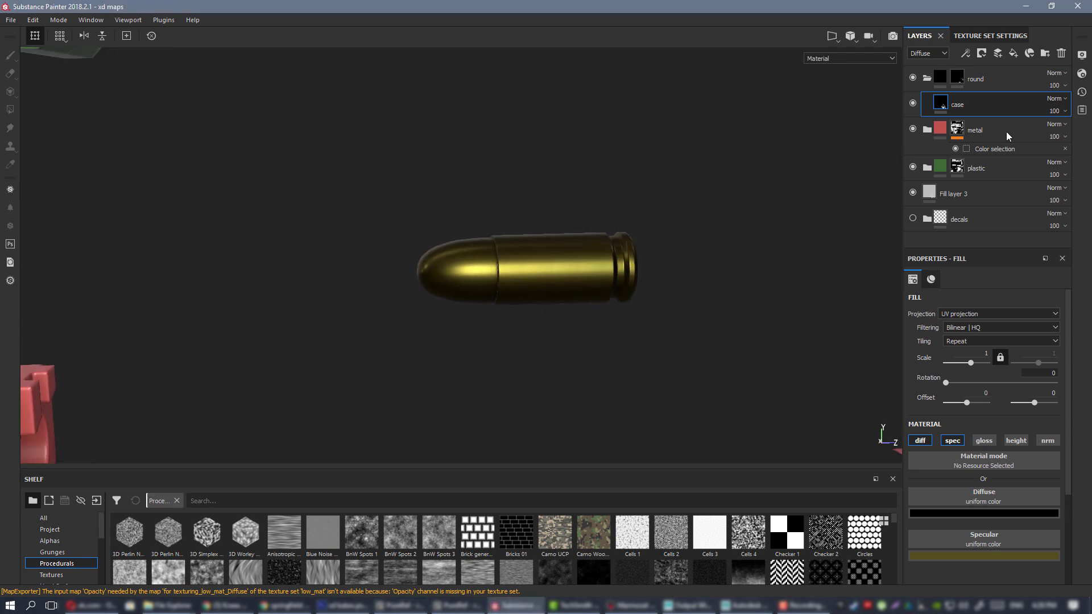
- Duplicate the case layer and name the copy "bullet"
right_click(969, 97)
click(998, 317)
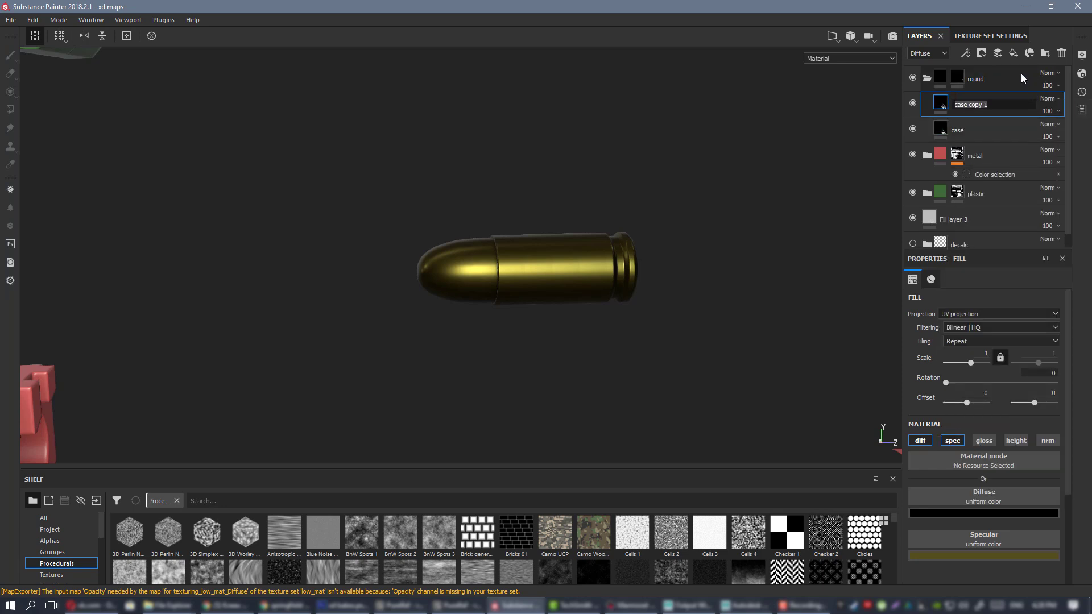
text(bullet)
key(Return)
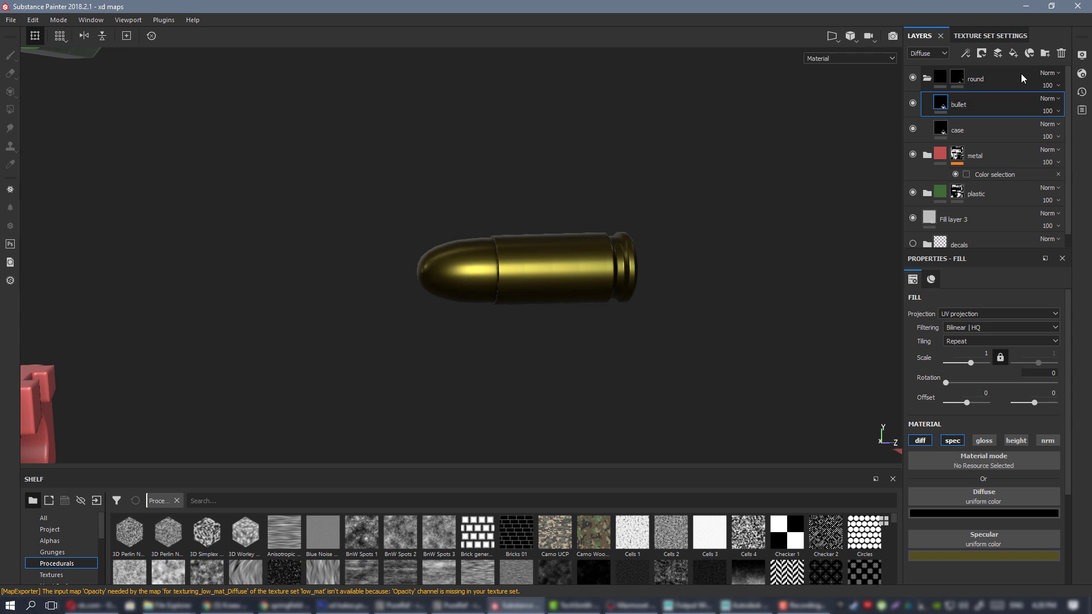
- Set the bullet layer's specular colour to a dark copper orange, R 0.153, G 0.080, B 0.030
click(990, 555)
click(987, 430)
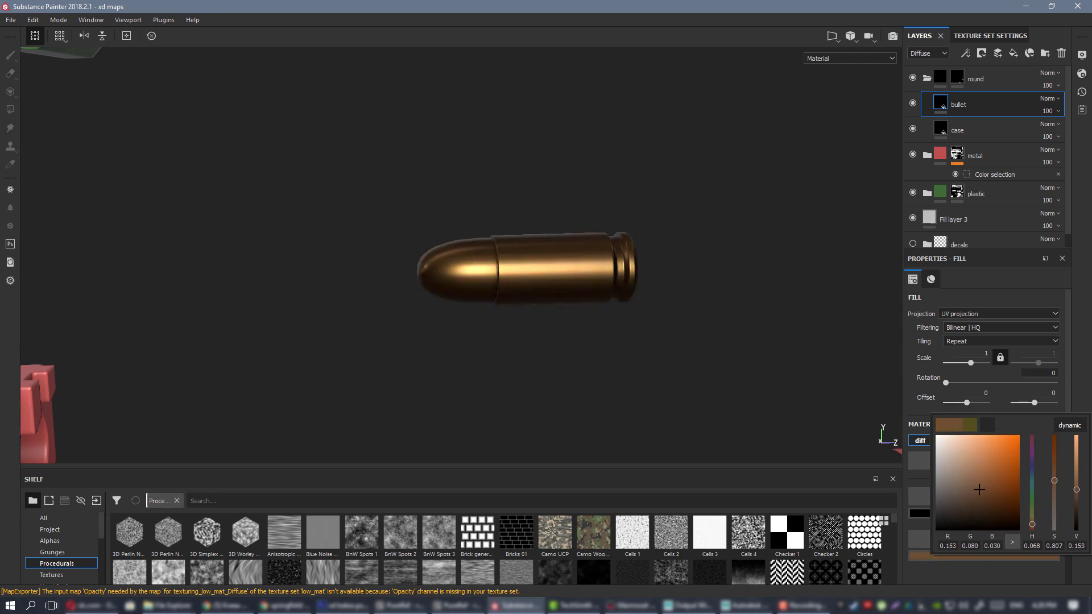
mouse_move(544, 289)
alt+mouse_down()
mouse_move(521, 263)
mouse_move(547, 286)
alt+mouse_up()
- Mask the bullet layer with a colour selection that uses the ID colour of the round's tip
right_click(983, 102)
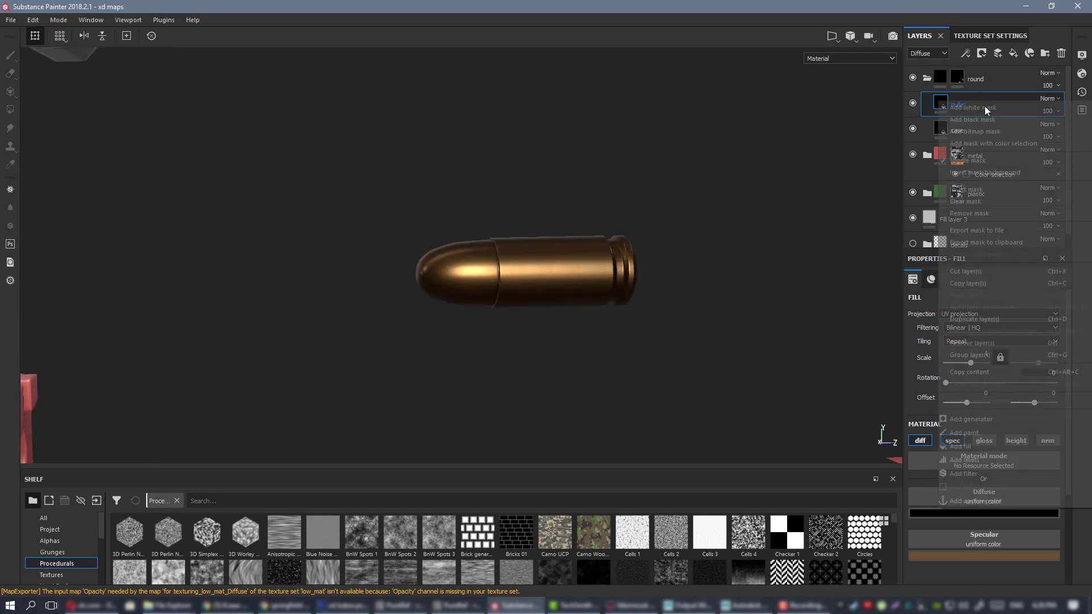
click(928, 133)
alt+right_drag(583, 268, 565, 308)
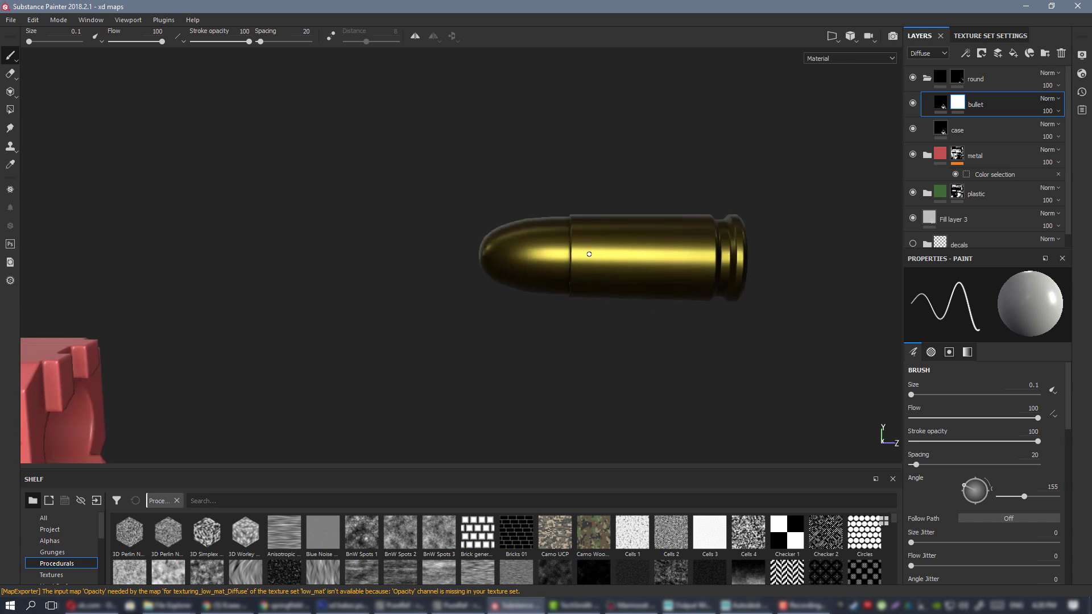
right_click(957, 102)
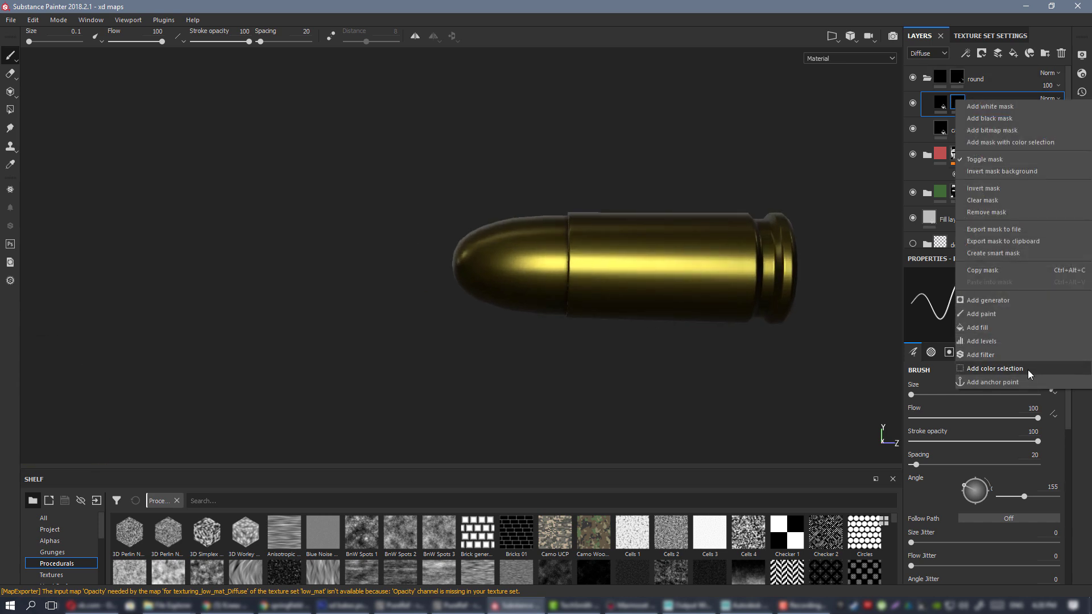
click(1028, 369)
click(1037, 393)
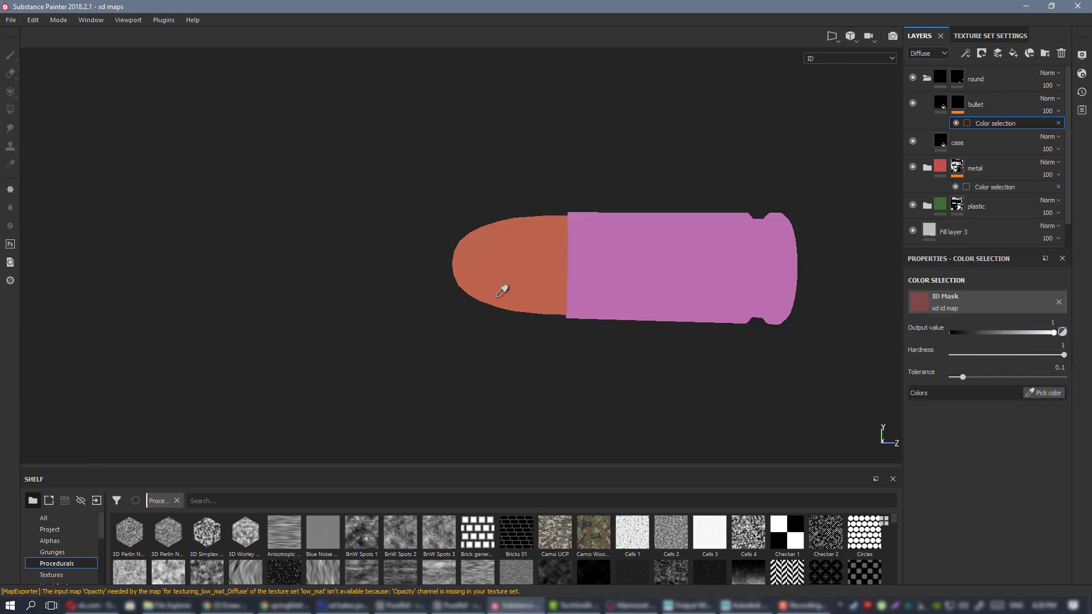
click(509, 265)
- Examine the round's copper tip and brass case from the side and from its base
scroll(682, 295, down, 2)
mouse_move(633, 239)
alt+mouse_down()
mouse_move(751, 226)
mouse_move(634, 228)
alt+mouse_up()
scroll(633, 228, down, 2)
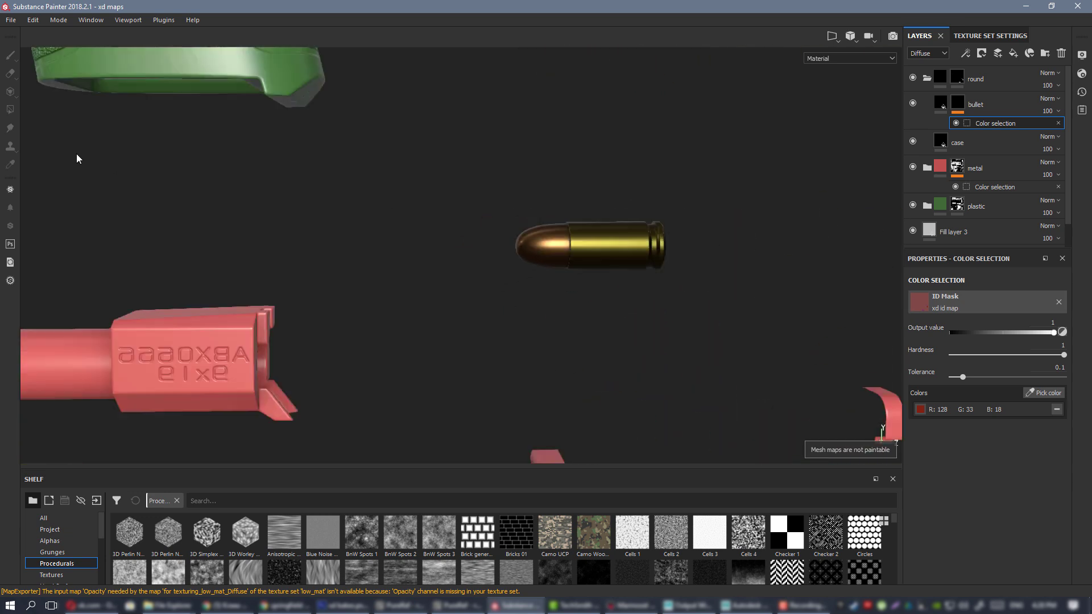
alt+drag(478, 211, 295, 226)
alt+right_drag(295, 226, 826, 485)
alt+drag(654, 264, 580, 269)
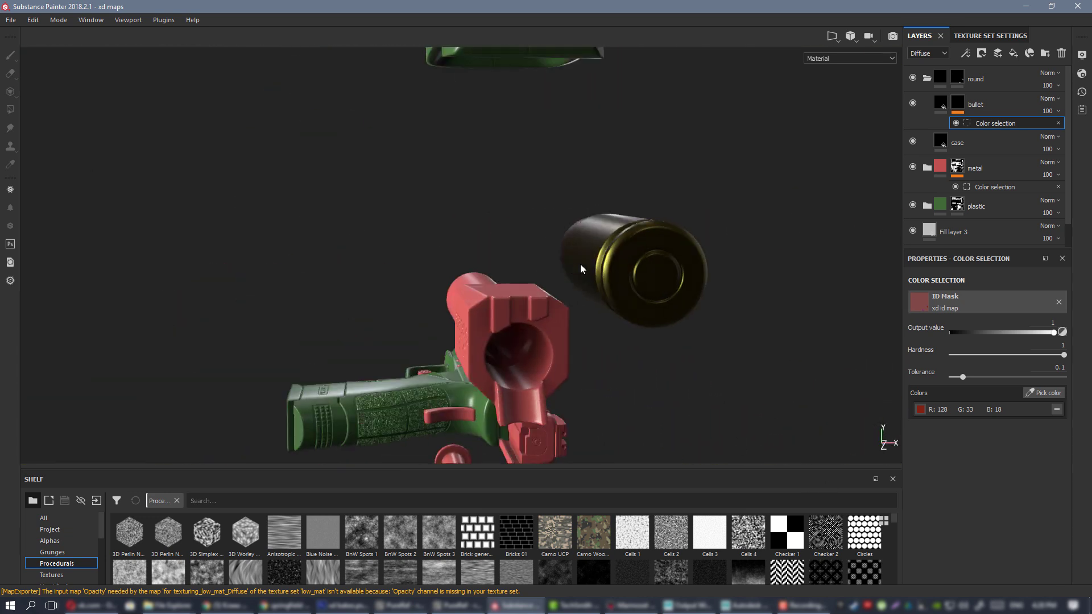
shift+right_drag(581, 269, 633, 259)
scroll(633, 258, up, 3)
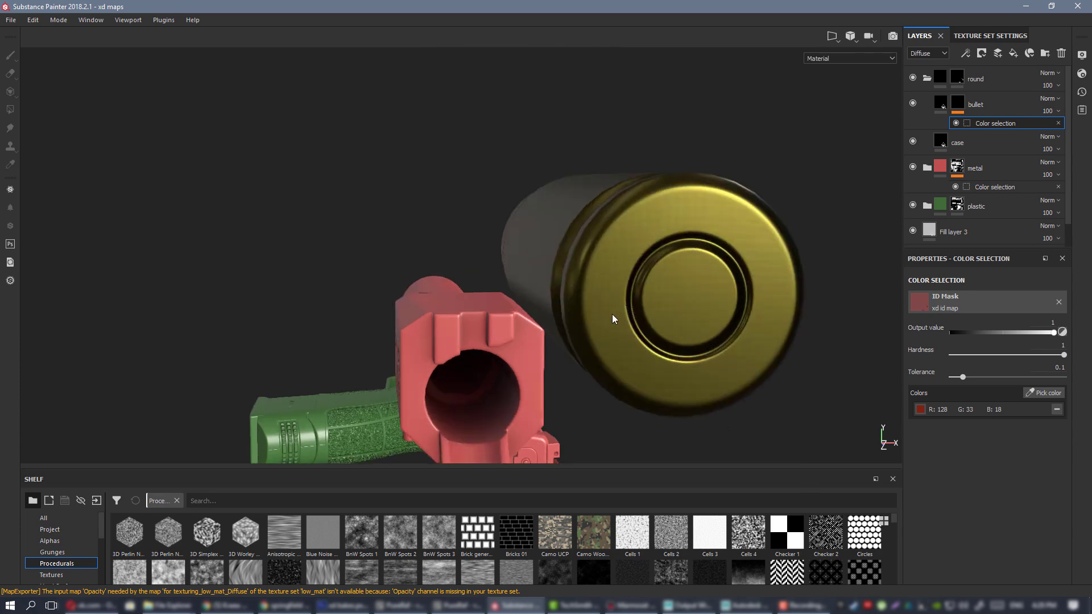
alt+drag(612, 319, 772, 309)
alt+right_drag(772, 309, 485, 261)
alt+drag(485, 261, 617, 278)
shift+right_drag(616, 278, 571, 272)
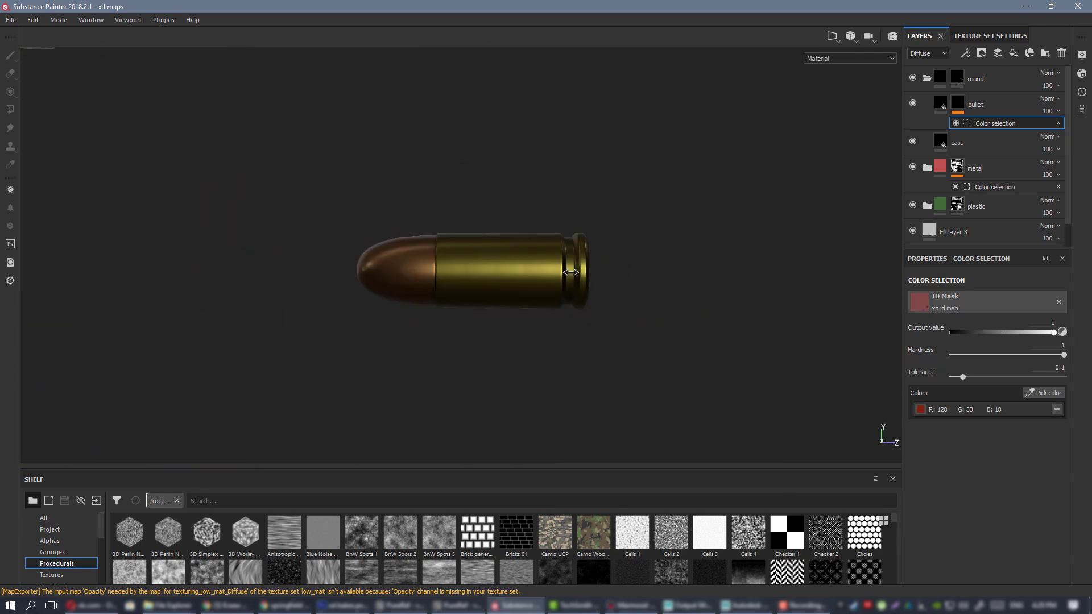
- Look over the laid-out pistol parts for any that have no material assigned
scroll(571, 272, down, 6)
alt+drag(560, 258, 559, 205)
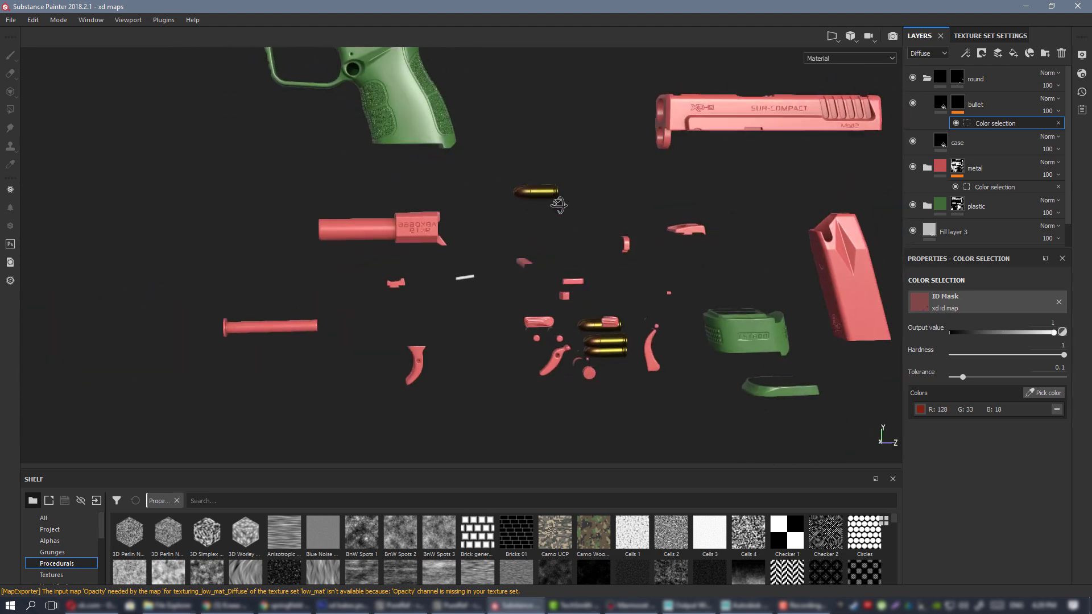
scroll(546, 199, up, 4)
alt+middle_drag(536, 195, 541, 234)
mouse_move(541, 234)
alt+mouse_down()
mouse_move(429, 249)
mouse_move(537, 227)
alt+mouse_up()
scroll(537, 227, down, 1)
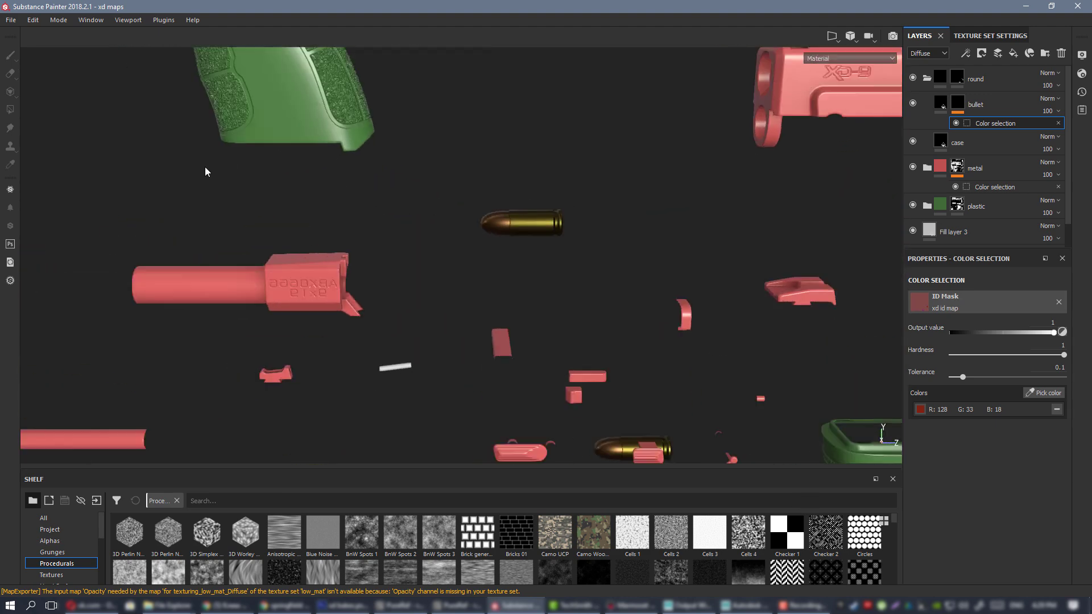
scroll(462, 285, down, 3)
alt+drag(430, 311, 538, 244)
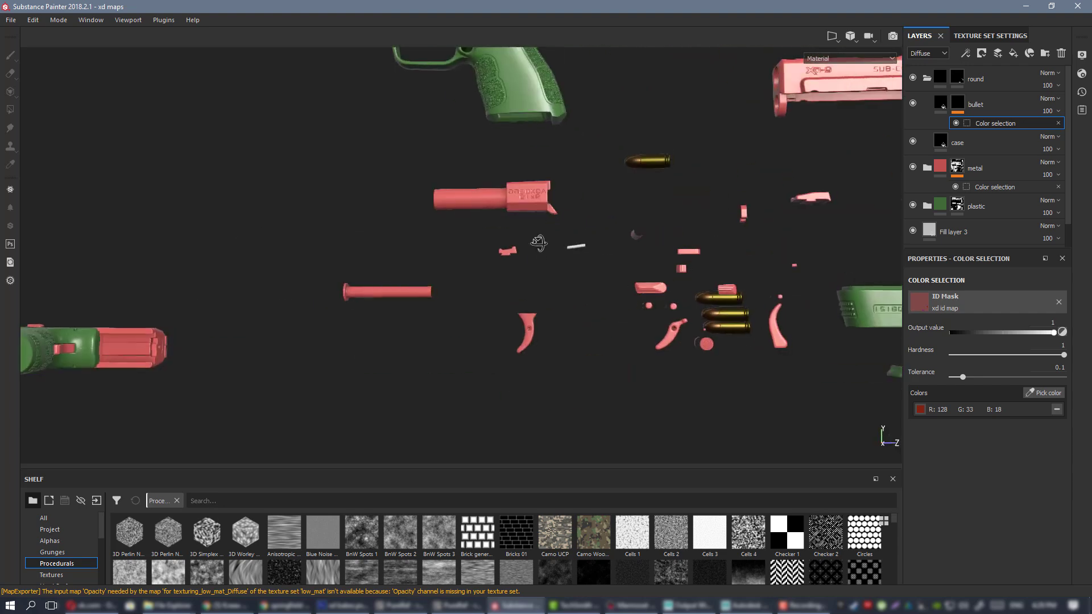
scroll(578, 237, up, 6)
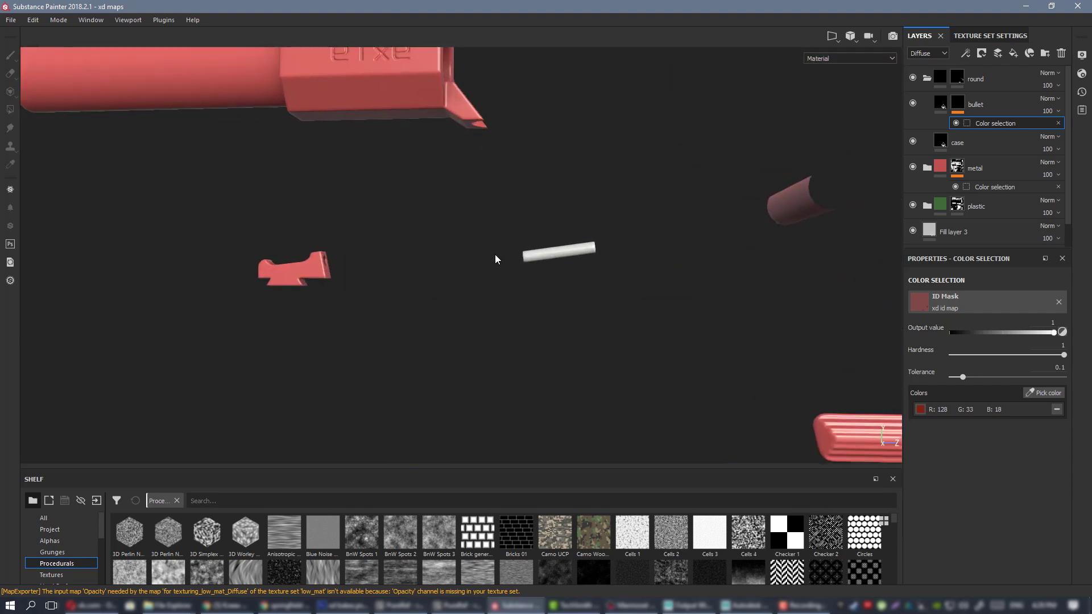
alt+drag(564, 236, 576, 254)
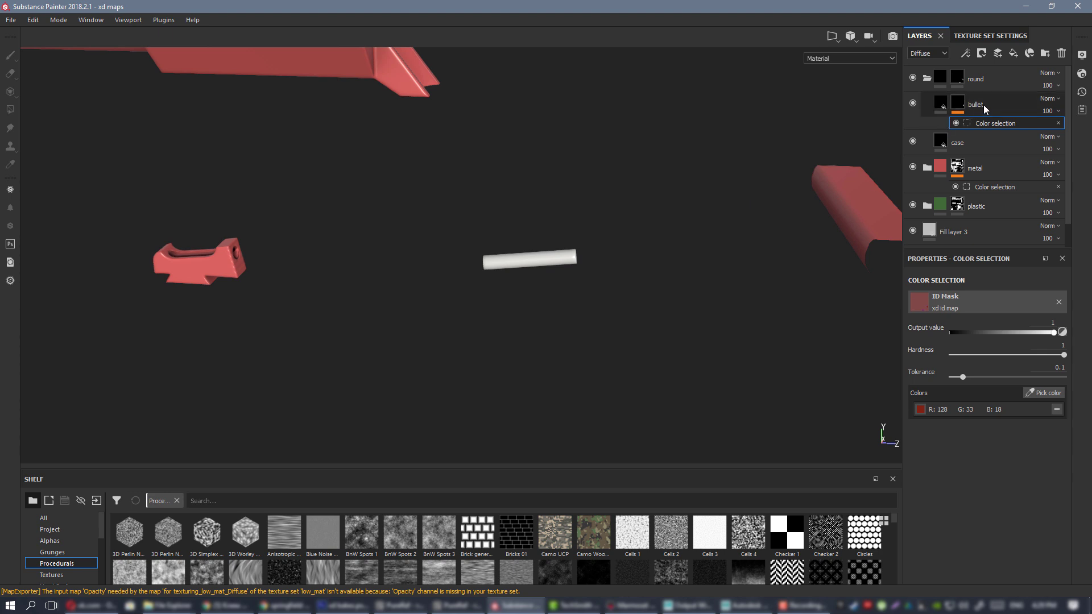
- Collapse the round folder and create a folder named "fiber" at the top of the layer stack
click(927, 78)
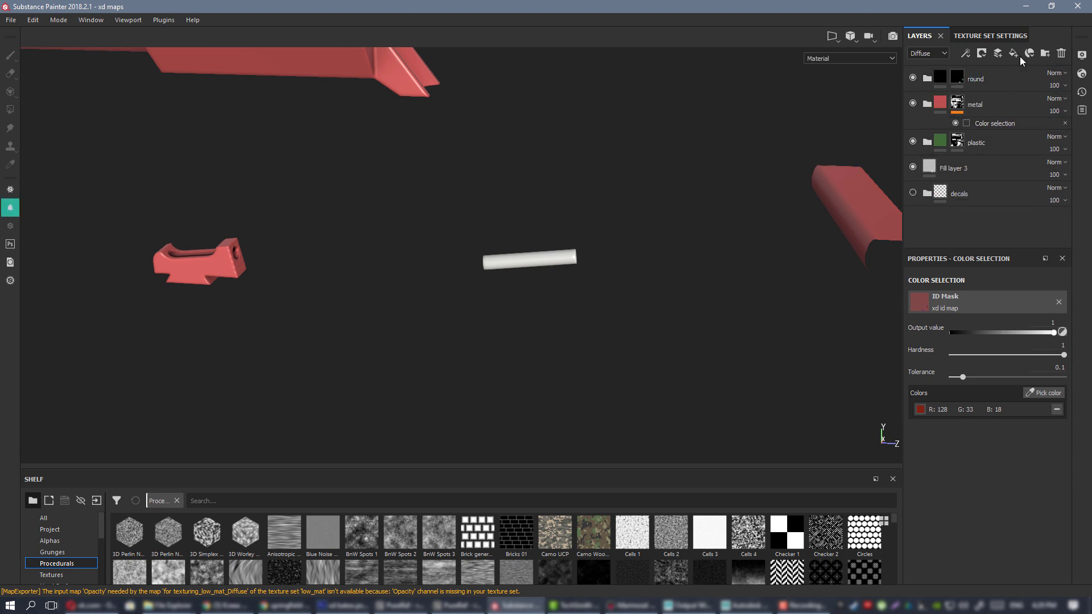
alt+drag(579, 208, 554, 217)
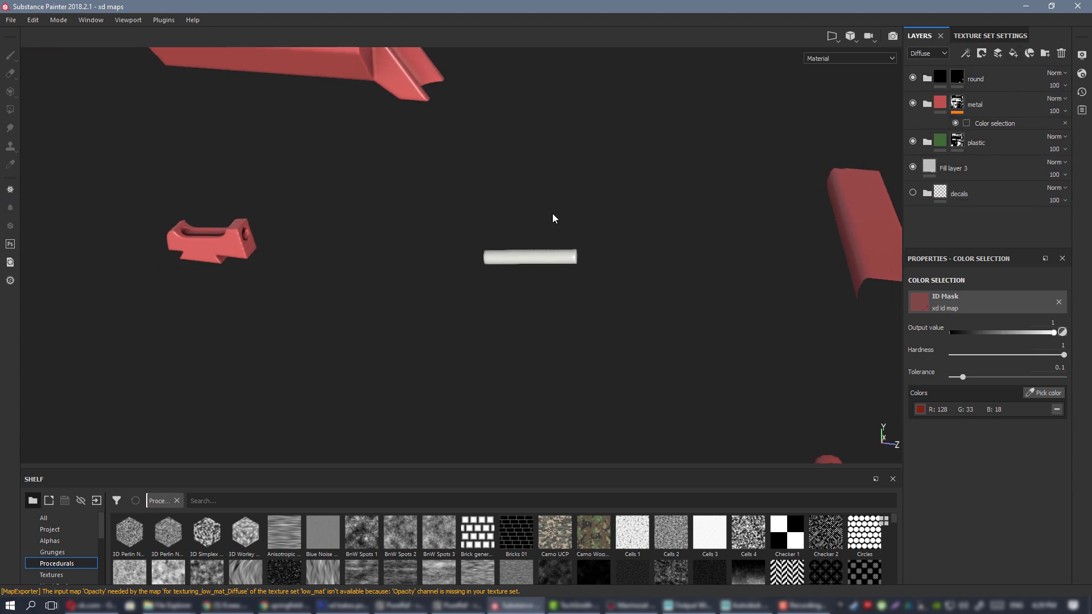
alt+right_drag(556, 245, 988, 121)
click(1021, 80)
click(1046, 53)
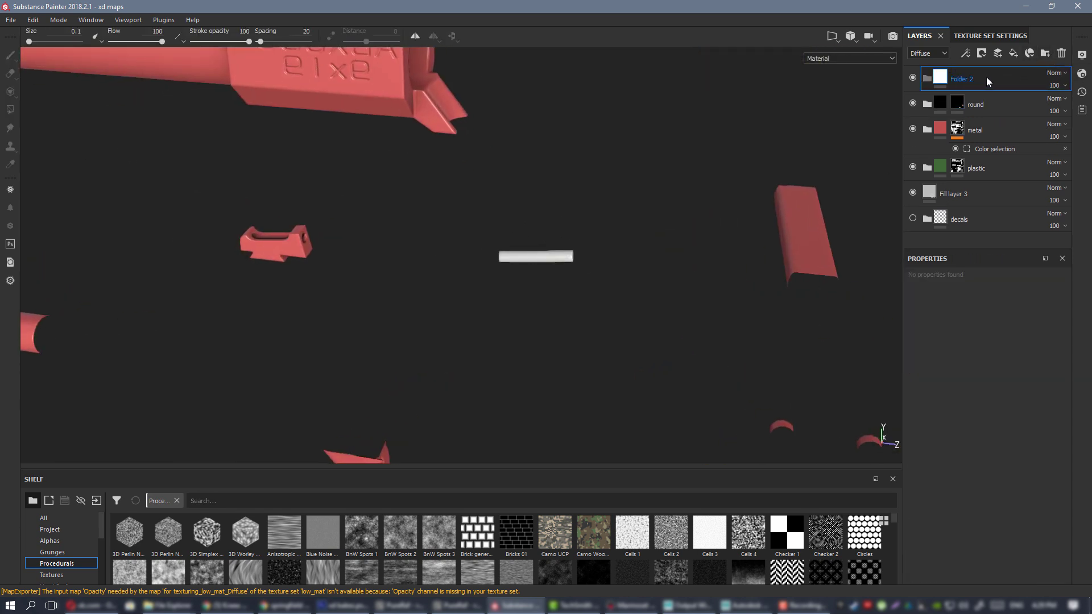
double_click(969, 80)
text(fibe)
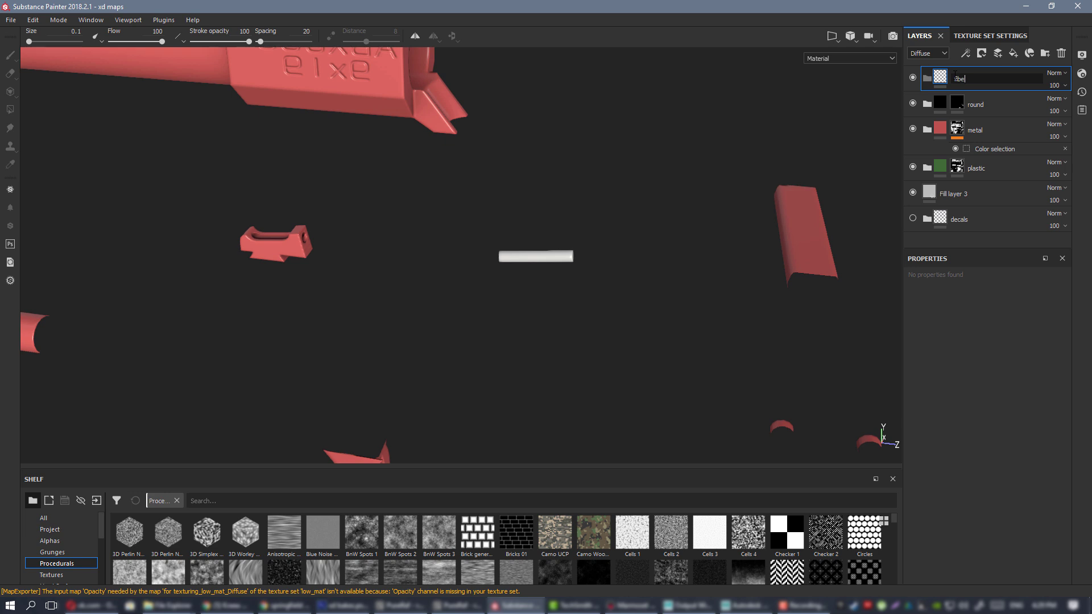
text(r)
key(Return)
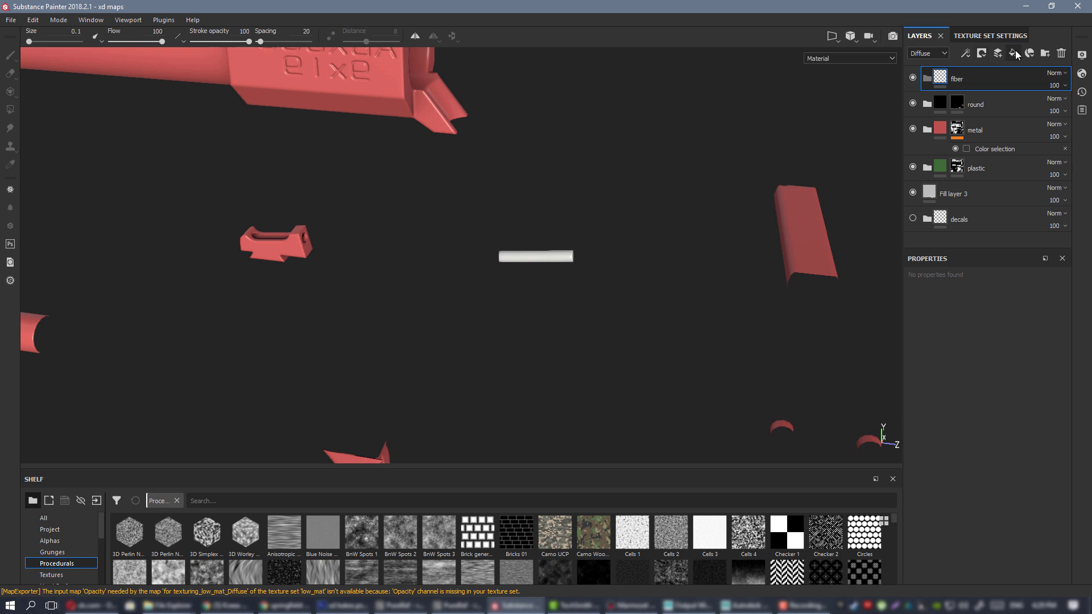
- Add a fill layer and place it inside the fiber folder
click(998, 53)
scroll(575, 324, up, 2)
drag(978, 80, 982, 101)
click(1001, 84)
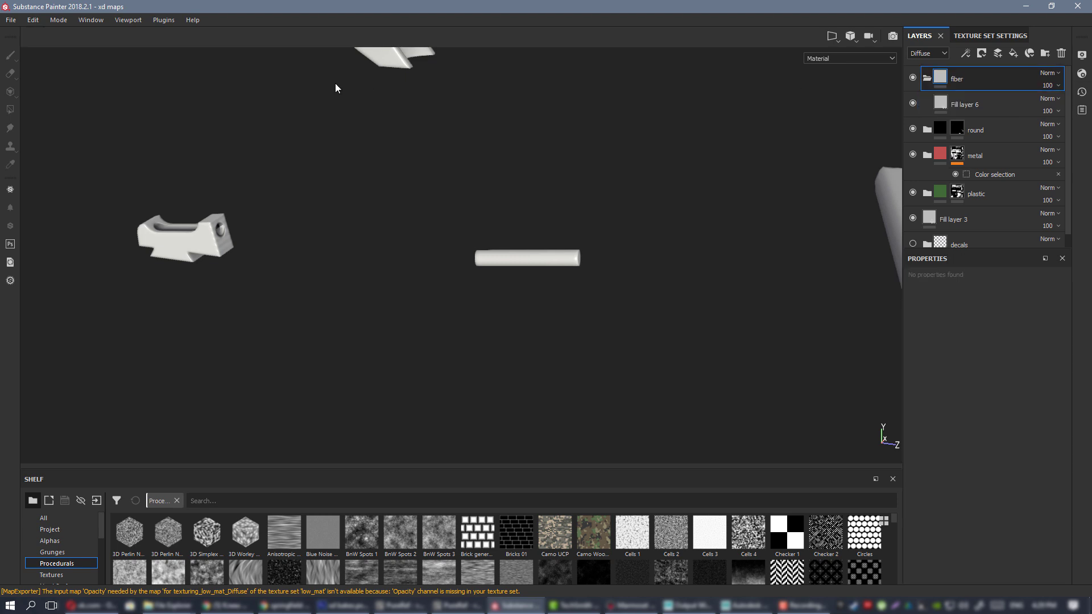
- Add a black mask to the fiber folder and reveal only the small white rod with mesh-mode Polygon Fill
right_click(986, 76)
click(980, 94)
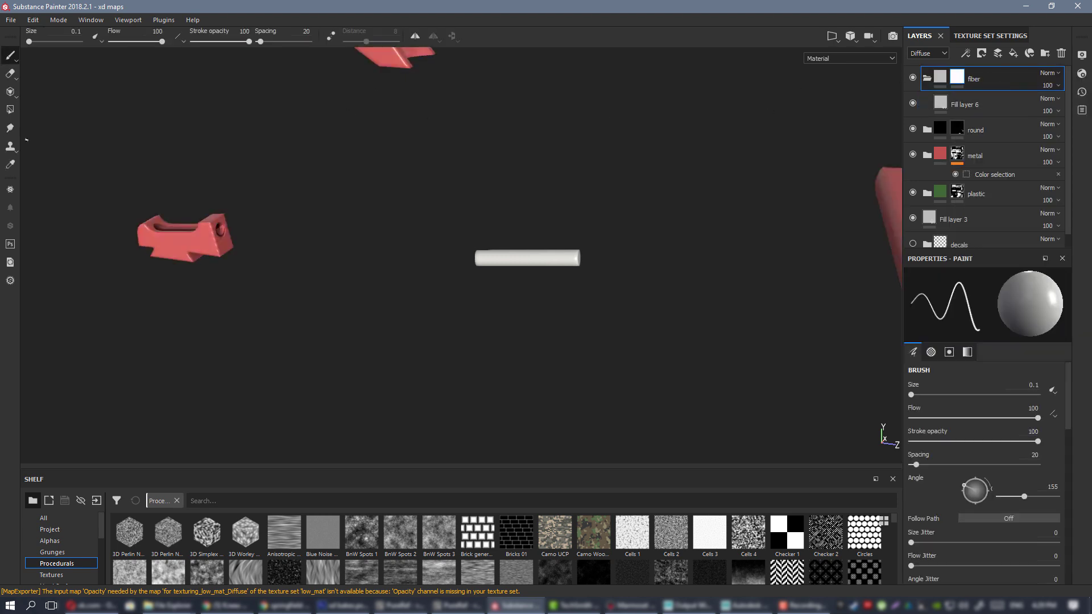
click(10, 109)
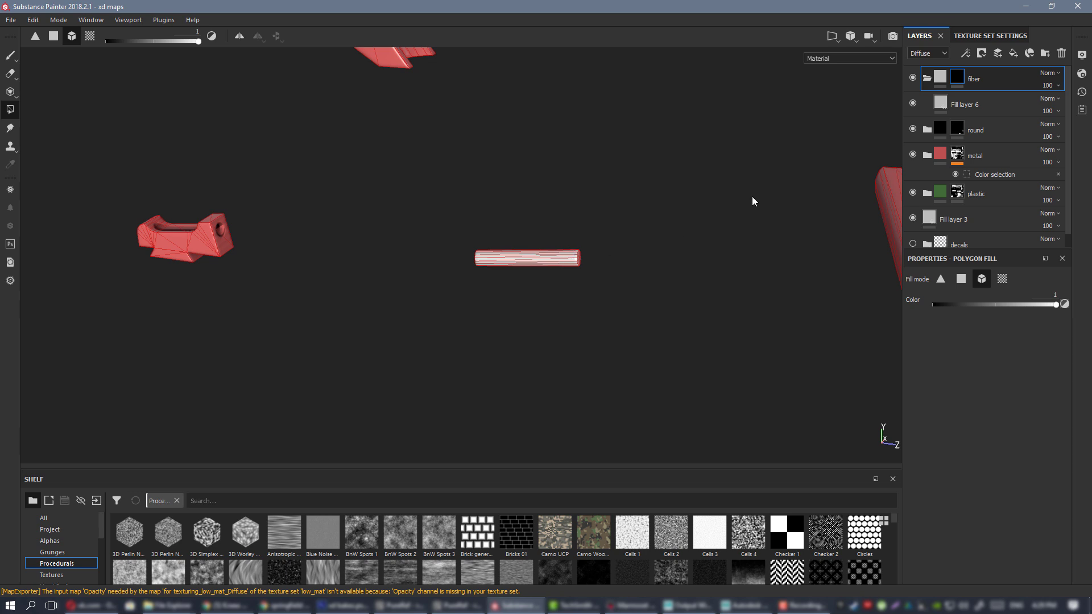
- Set the diffuse colour of the fiber folder's fill layer to a saturated red
click(1001, 105)
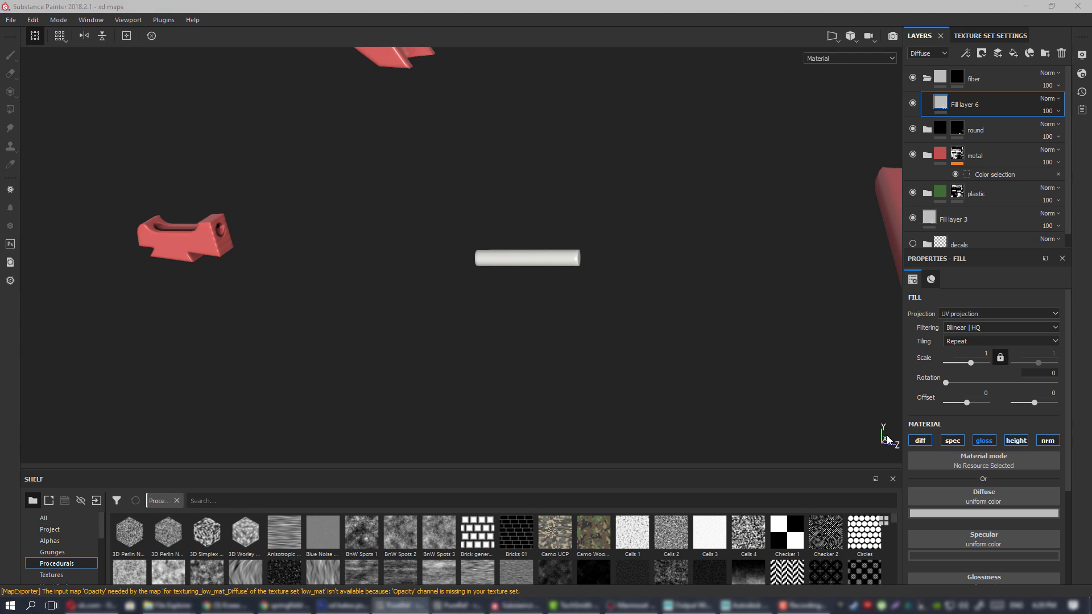
alt+right_drag(505, 255, 711, 387)
alt+drag(711, 387, 718, 394)
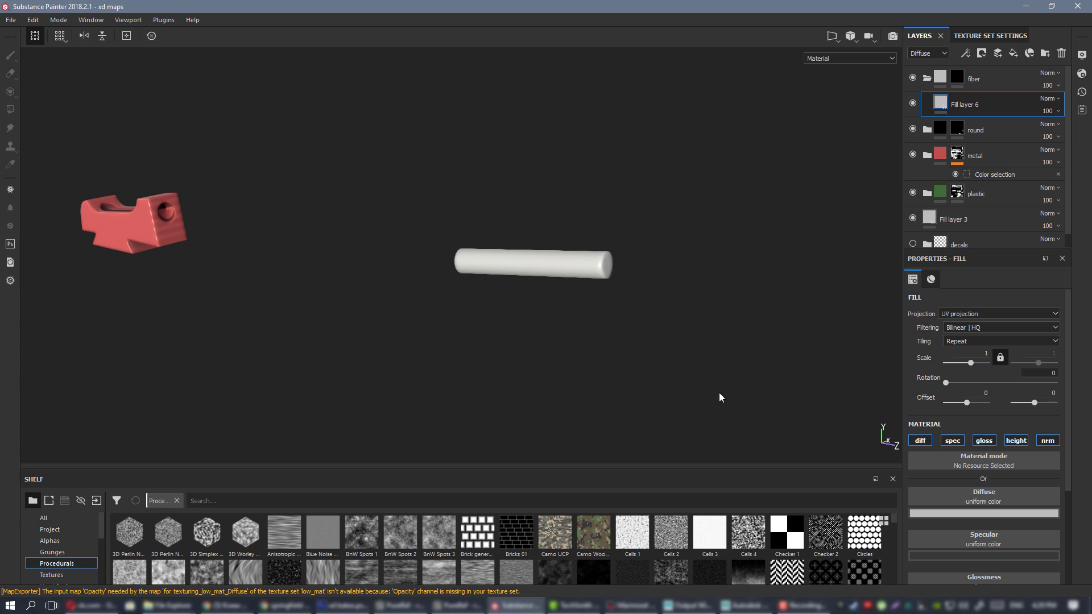
scroll(983, 492, down, 1)
click(983, 480)
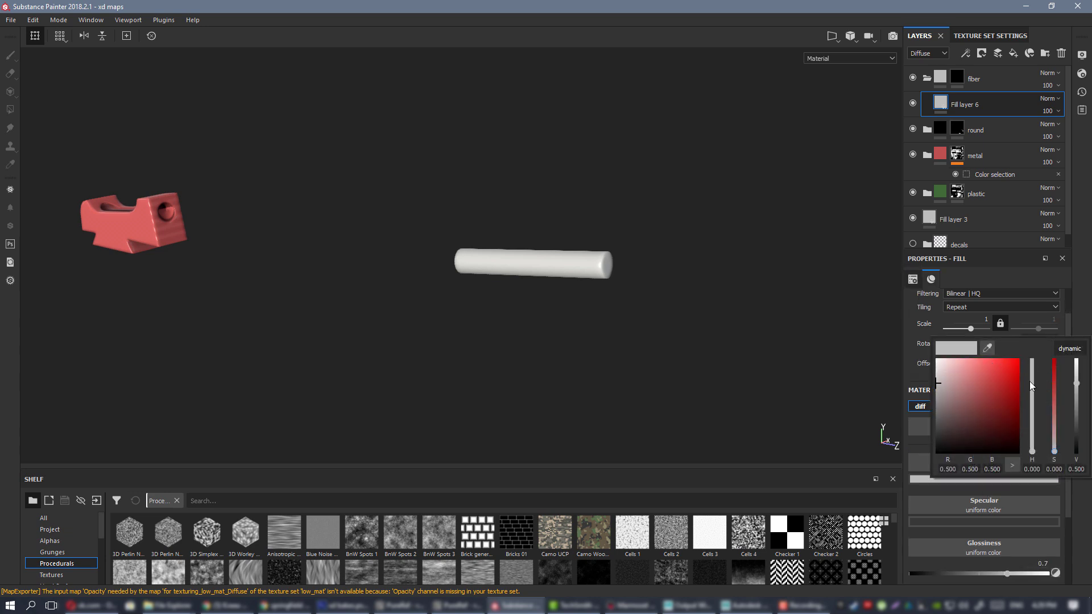
click(1007, 380)
- Examine the red fiber rod, the remaining loose parts and the assembled pistol for their material assignments
alt+drag(475, 260, 589, 272)
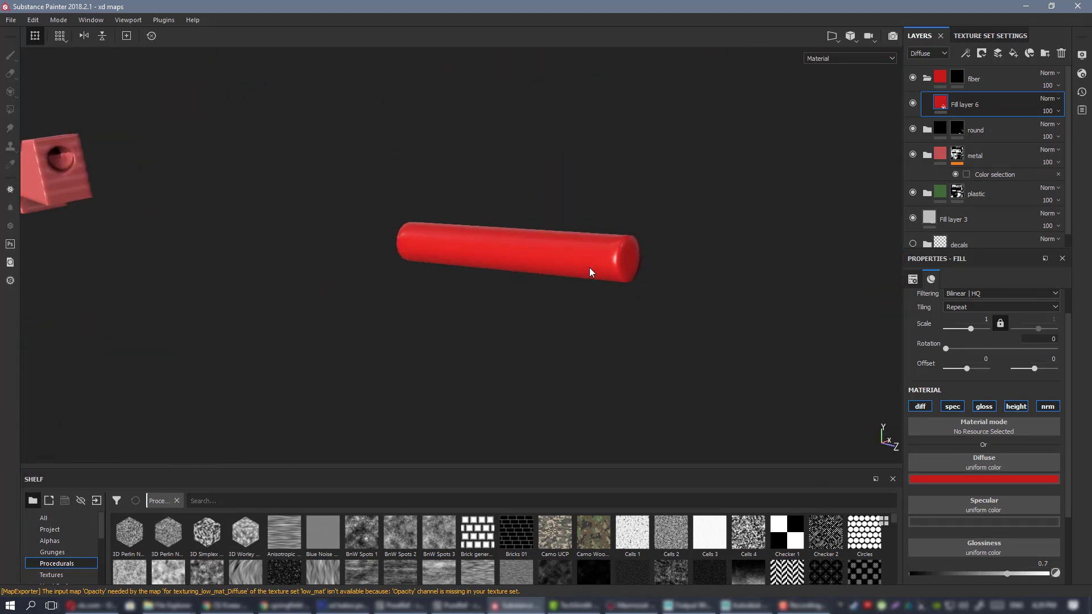
alt+right_drag(589, 272, 502, 280)
alt+drag(502, 280, 636, 297)
alt+right_drag(636, 297, 290, 239)
alt+middle_drag(484, 296, 465, 88)
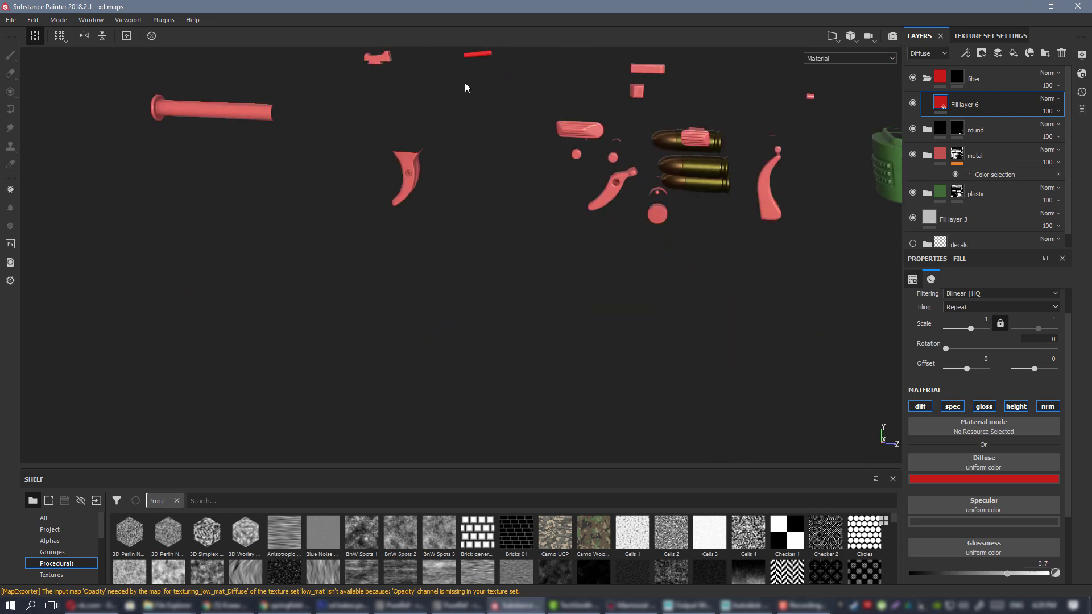
alt+middle_drag(463, 341, 460, 259)
alt+right_drag(501, 356, 416, 356)
alt+middle_drag(416, 355, 380, 148)
alt+middle_drag(682, 421, 512, 209)
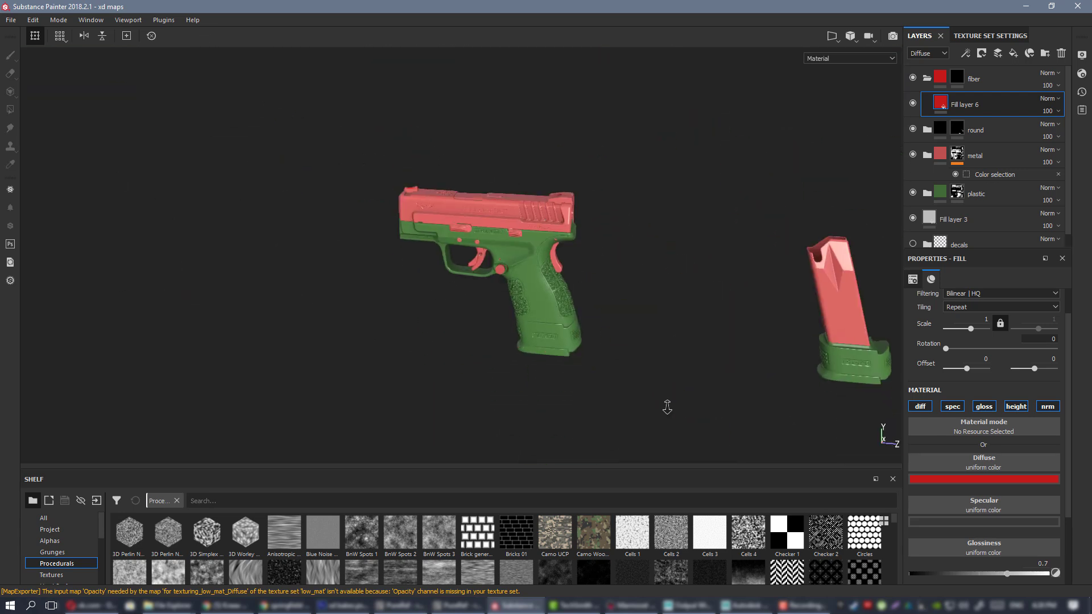
alt+right_drag(667, 407, 642, 256)
mouse_move(642, 256)
alt+mouse_down()
mouse_move(198, 246)
mouse_move(212, 267)
mouse_move(651, 258)
mouse_move(626, 256)
alt+mouse_up()
alt+right_drag(625, 256, 454, 254)
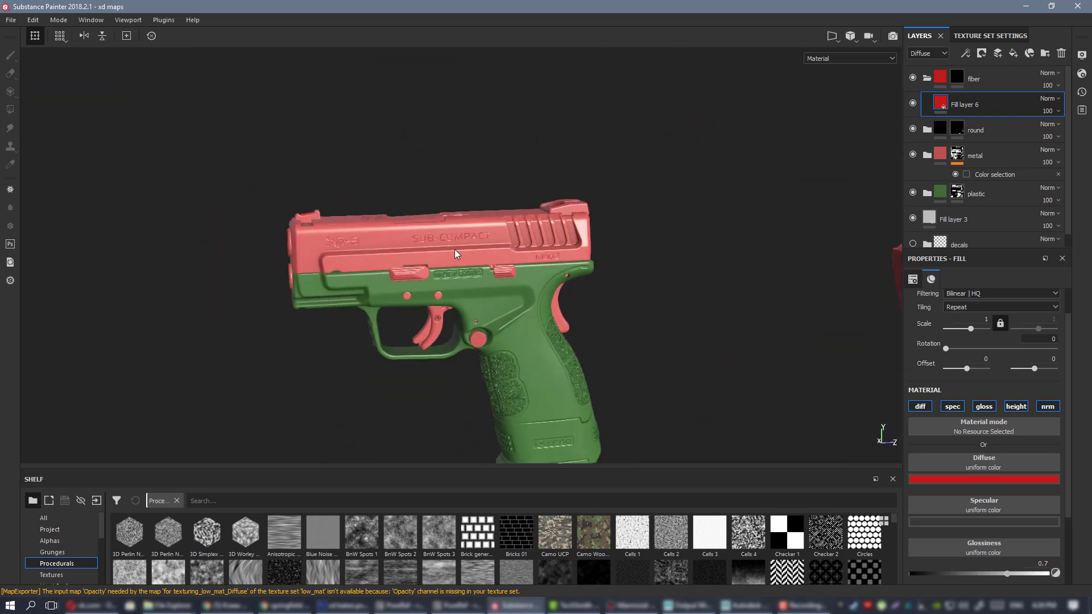
- Disable the height and normal channels of the fill layer inside the plastic folder
click(927, 78)
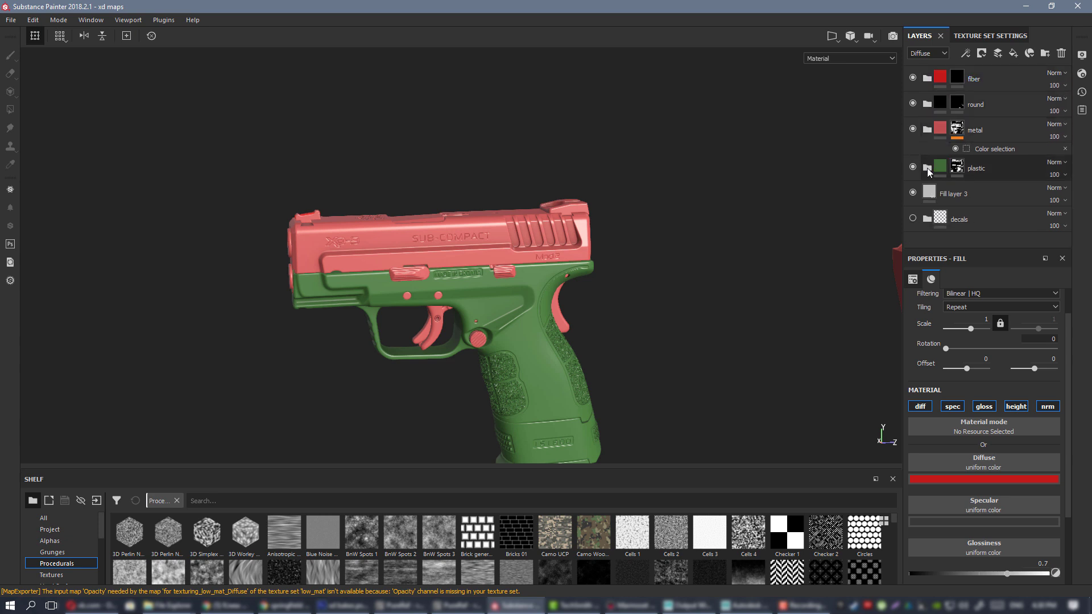
alt+drag(568, 227, 499, 245)
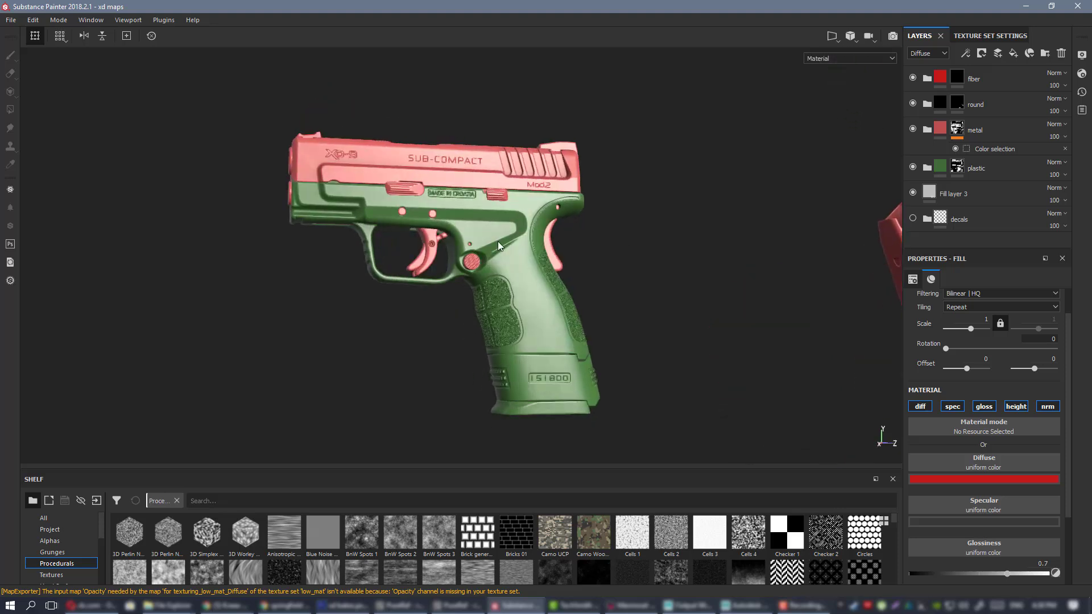
alt+right_drag(498, 246, 523, 271)
alt+drag(523, 272, 498, 290)
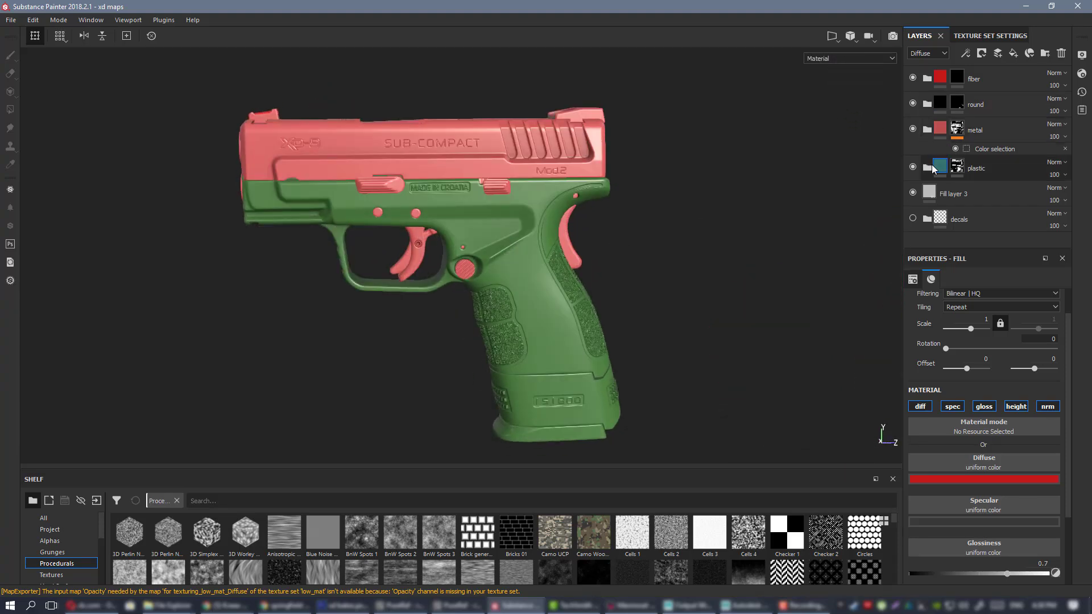
click(928, 168)
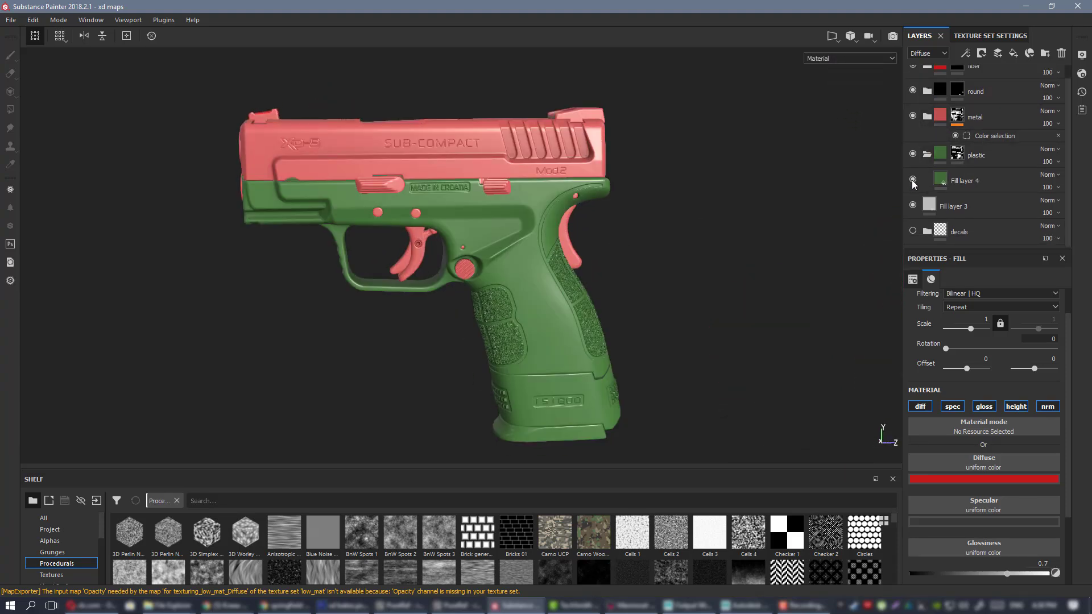
click(912, 183)
mouse_move(522, 270)
alt+mouse_down()
mouse_move(601, 243)
mouse_move(560, 233)
mouse_move(604, 220)
mouse_move(482, 244)
mouse_move(526, 252)
alt+mouse_up()
scroll(526, 251, up, 1)
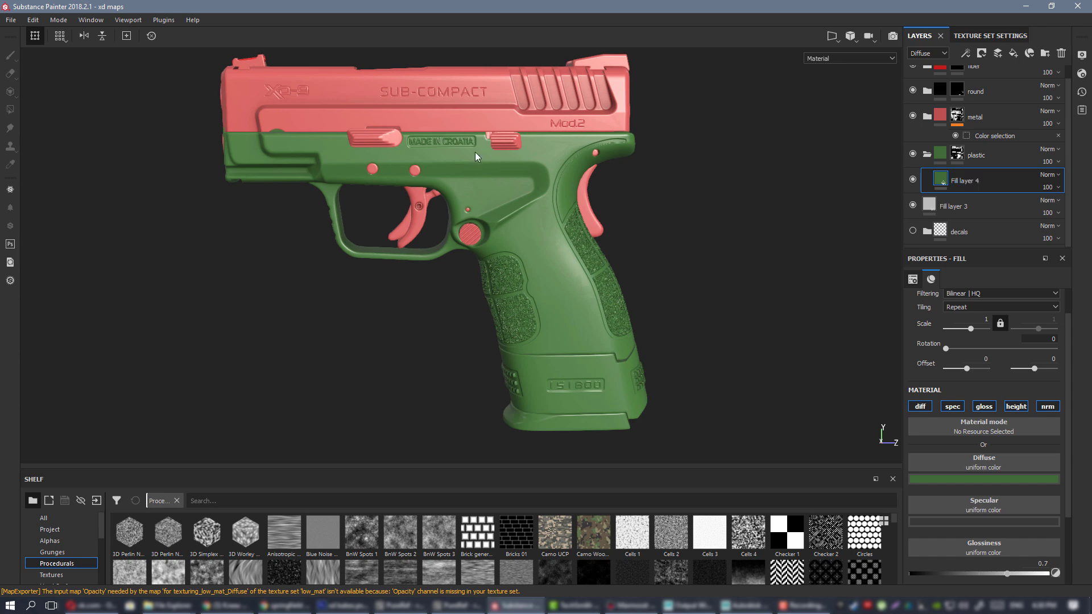
alt+drag(475, 157, 562, 190)
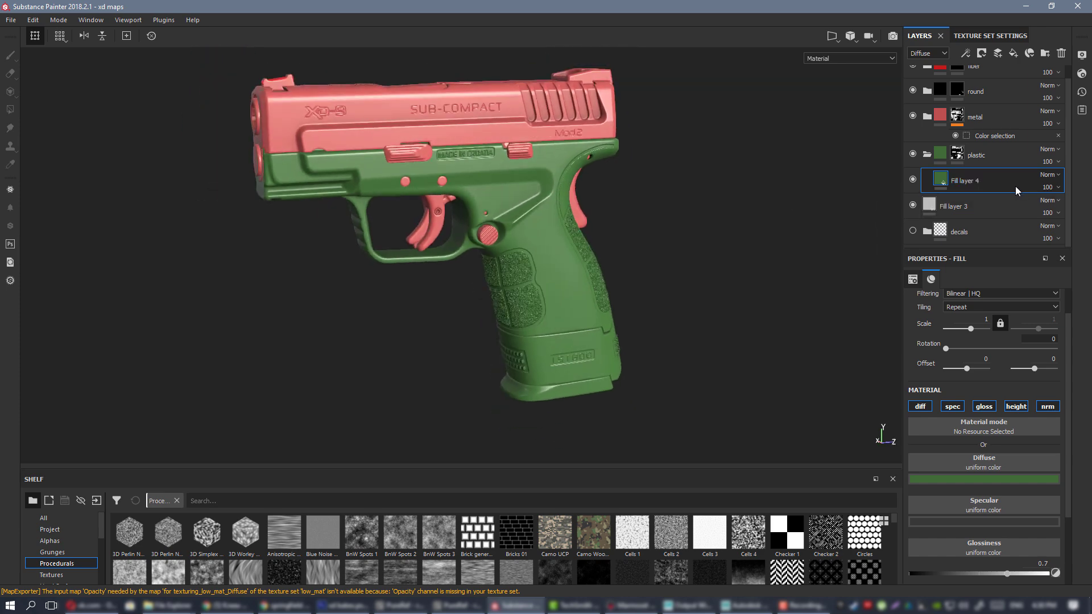
click(1045, 409)
click(1017, 408)
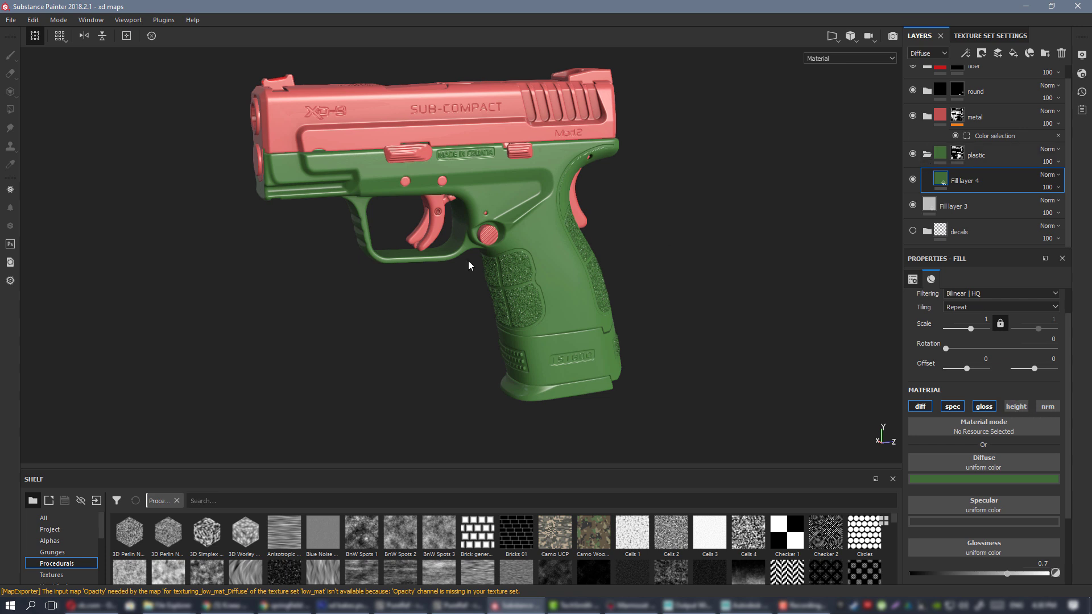
- Rename the plastic folder's fill layer as base color1
key(f)
double_click(965, 180)
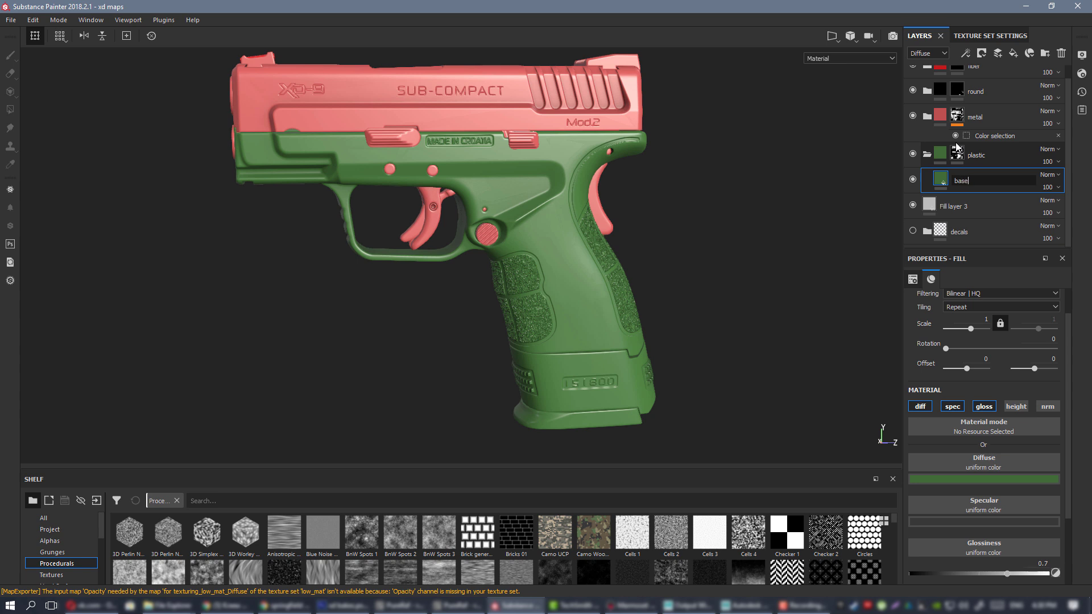
text(base color1)
key(Return)
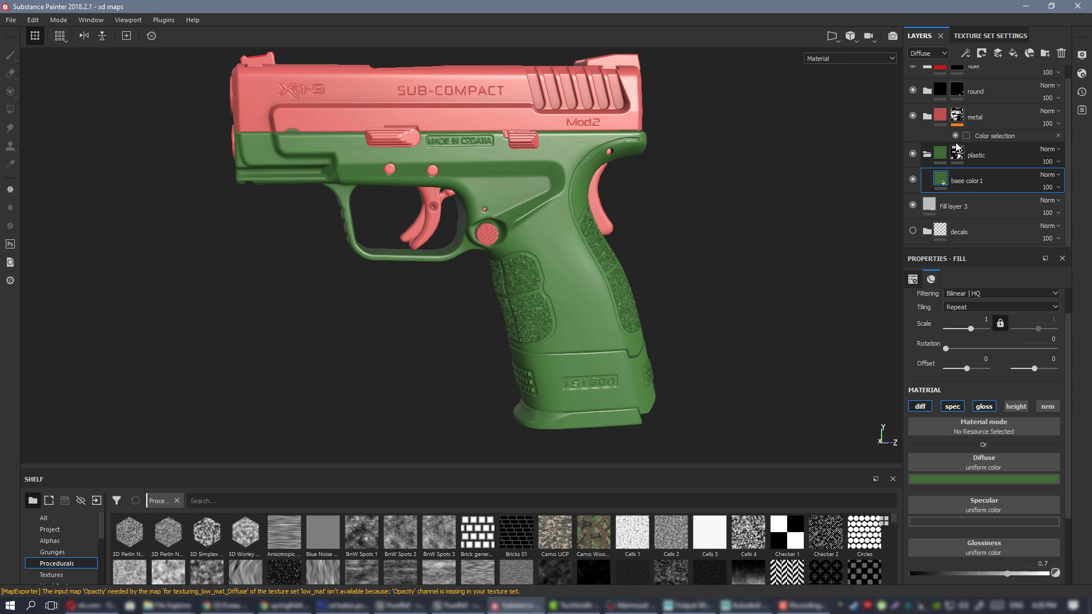
- Sample a tan diffuse colour for base color1 from the reference image and shift its hue to a muted olive green
key(alt+Tab)
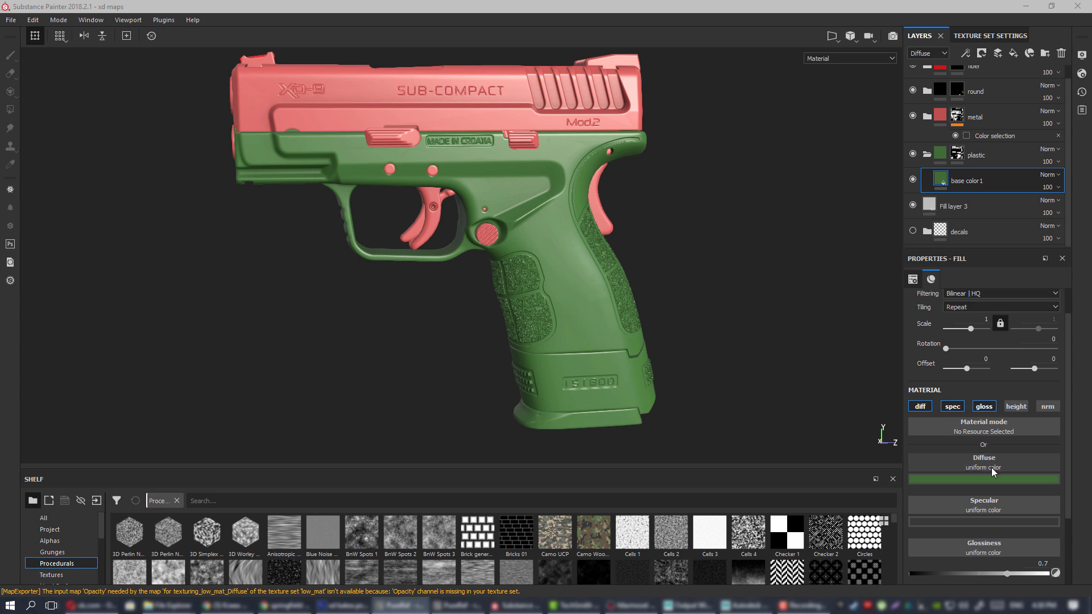
click(979, 479)
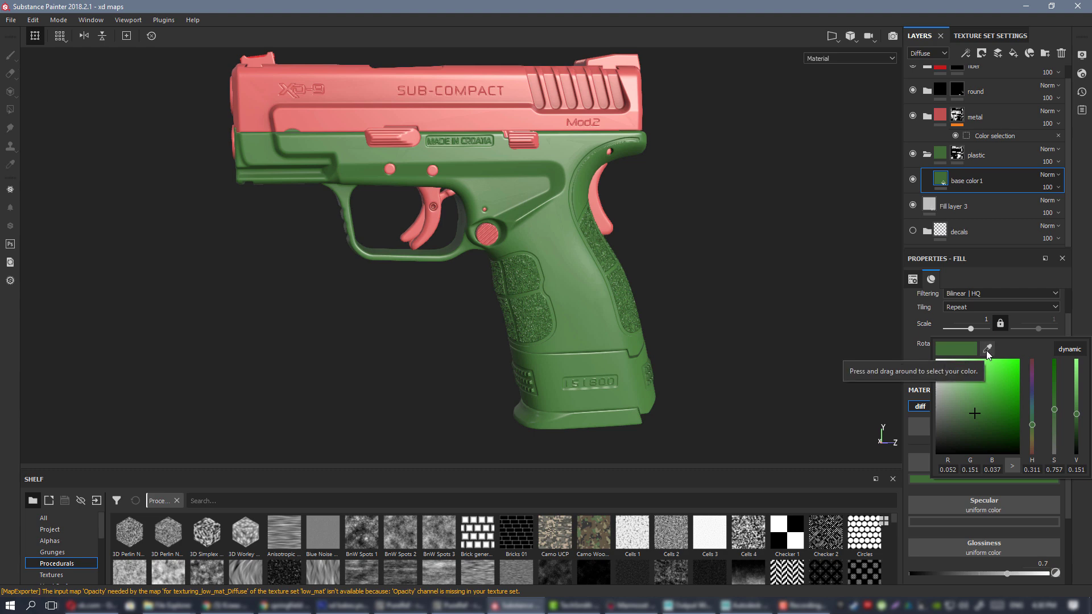
drag(986, 350, 1091, 350)
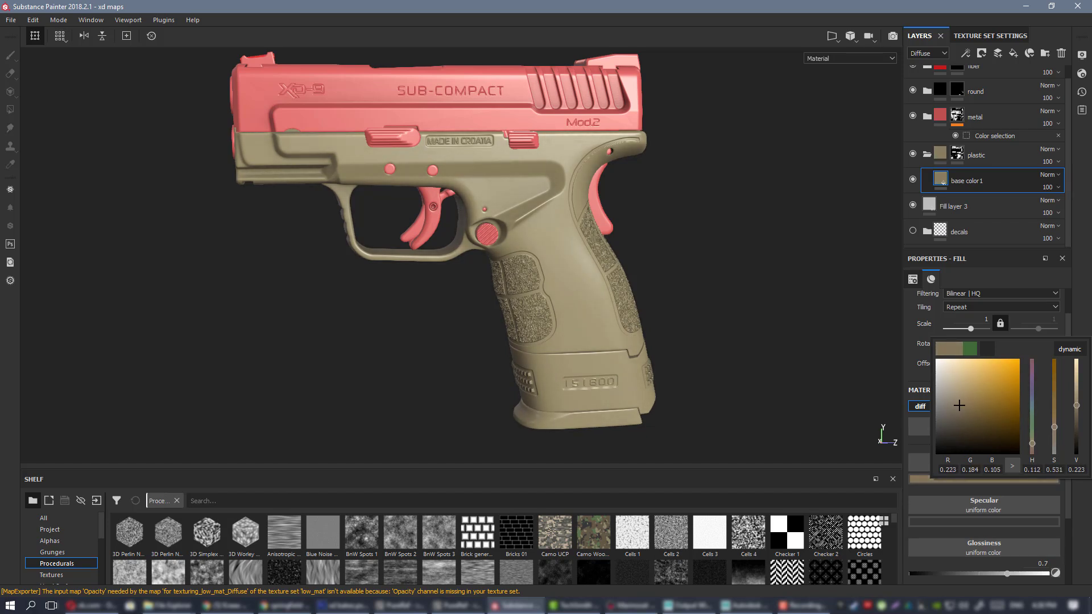
click(672, 237)
alt+drag(672, 237, 594, 301)
click(986, 478)
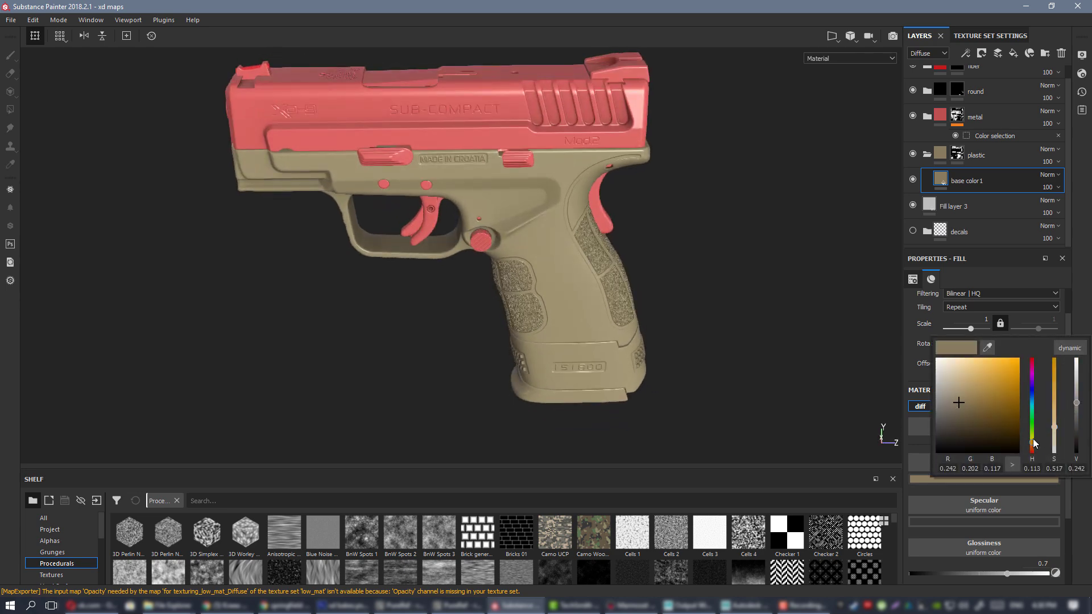
drag(1035, 446, 1037, 436)
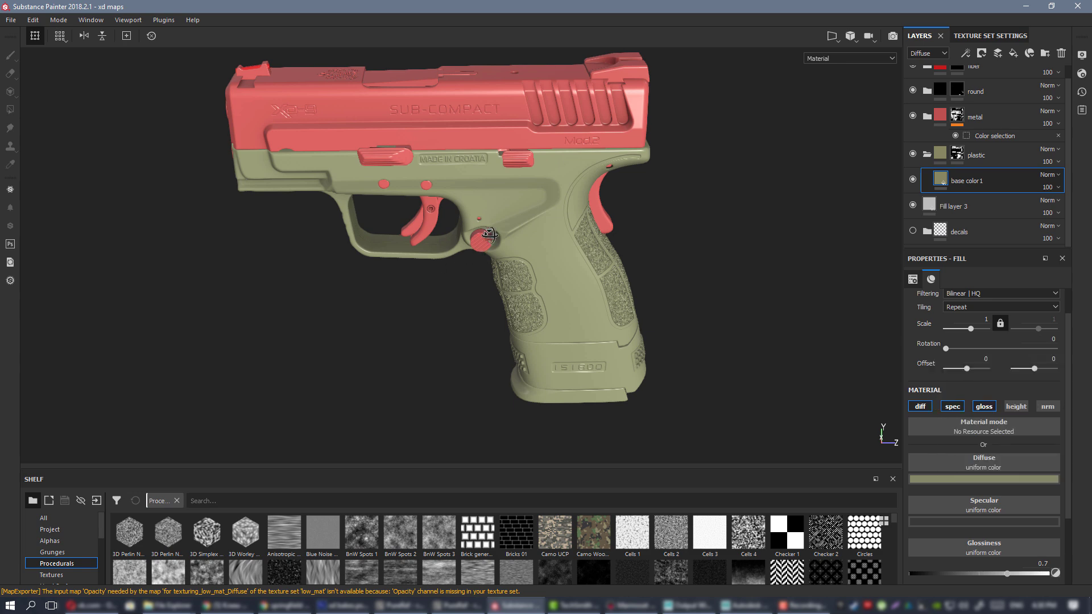
- Examine the olive plastic frame and grip against the red metal parts from several angles and distances
alt+drag(353, 244, 443, 183)
scroll(364, 239, down, 3)
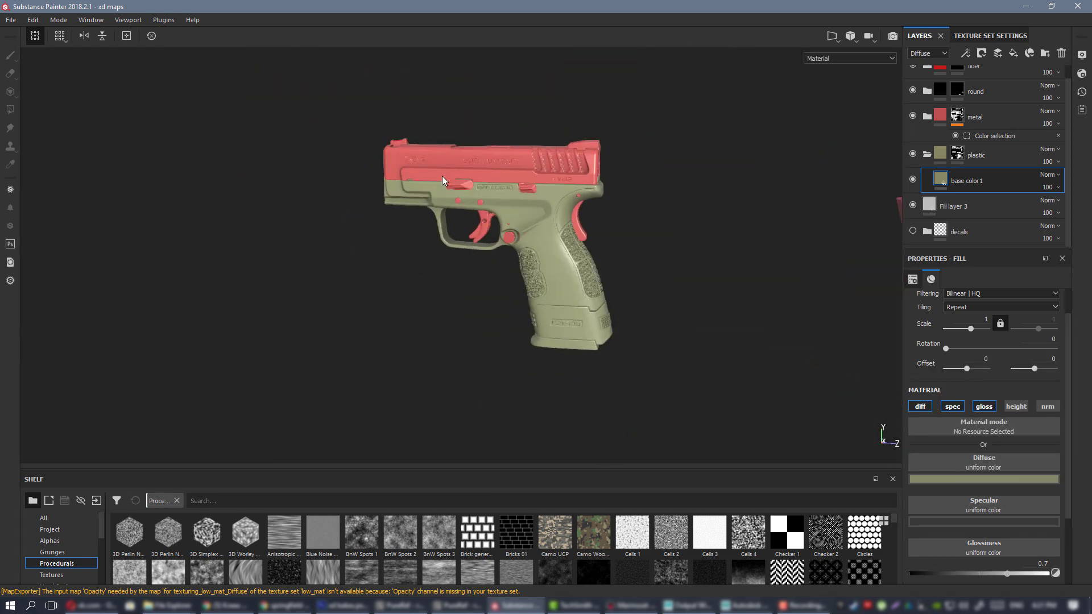
scroll(512, 216, up, 2)
mouse_move(614, 238)
alt+mouse_down()
mouse_move(660, 244)
mouse_move(625, 256)
alt+mouse_up()
scroll(520, 315, up, 1)
alt+drag(520, 312, 497, 289)
scroll(497, 289, down, 2)
alt+middle_drag(554, 290, 511, 253)
alt+drag(512, 253, 421, 260)
scroll(528, 270, up, 2)
scroll(402, 149, up, 4)
scroll(512, 272, down, 4)
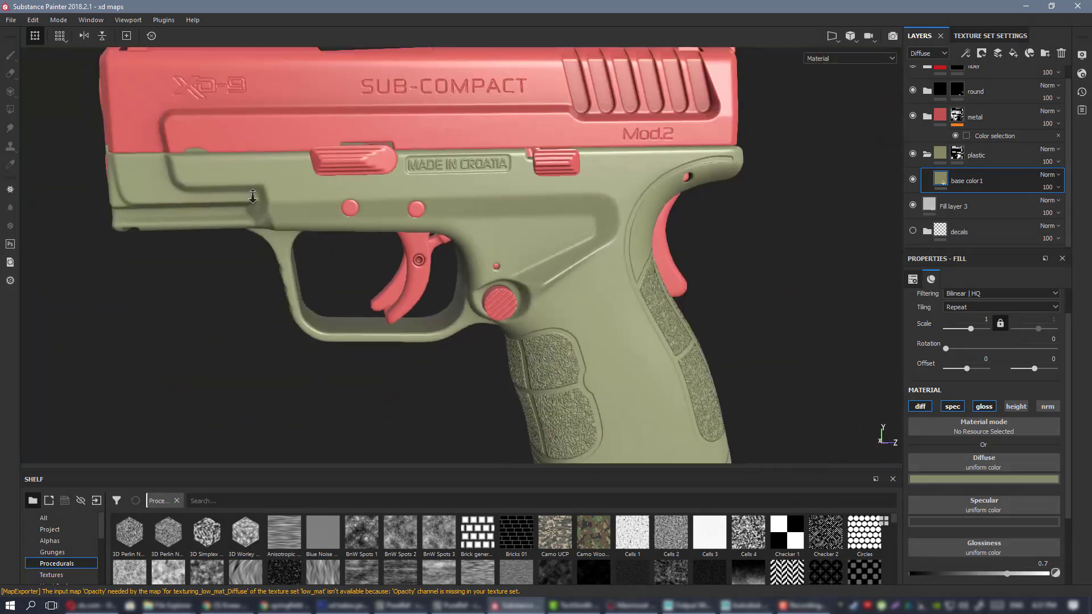
alt+middle_drag(539, 295, 515, 185)
alt+drag(515, 185, 614, 225)
scroll(562, 263, up, 4)
alt+drag(662, 445, 580, 359)
alt+right_drag(580, 358, 523, 173)
scroll(523, 173, down, 3)
alt+middle_drag(523, 173, 499, 317)
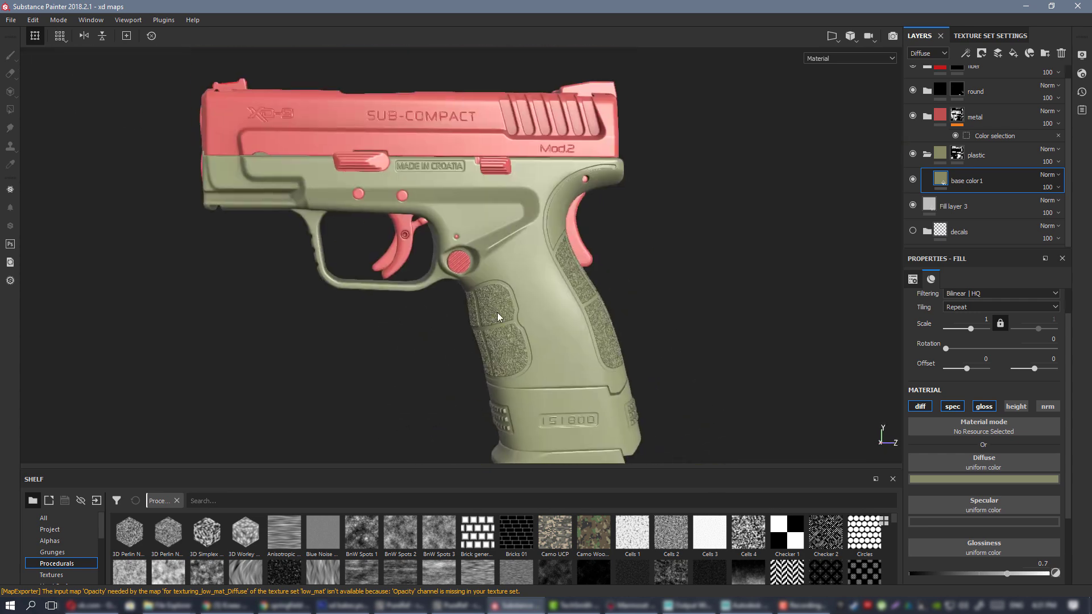
alt+drag(499, 316, 699, 364)
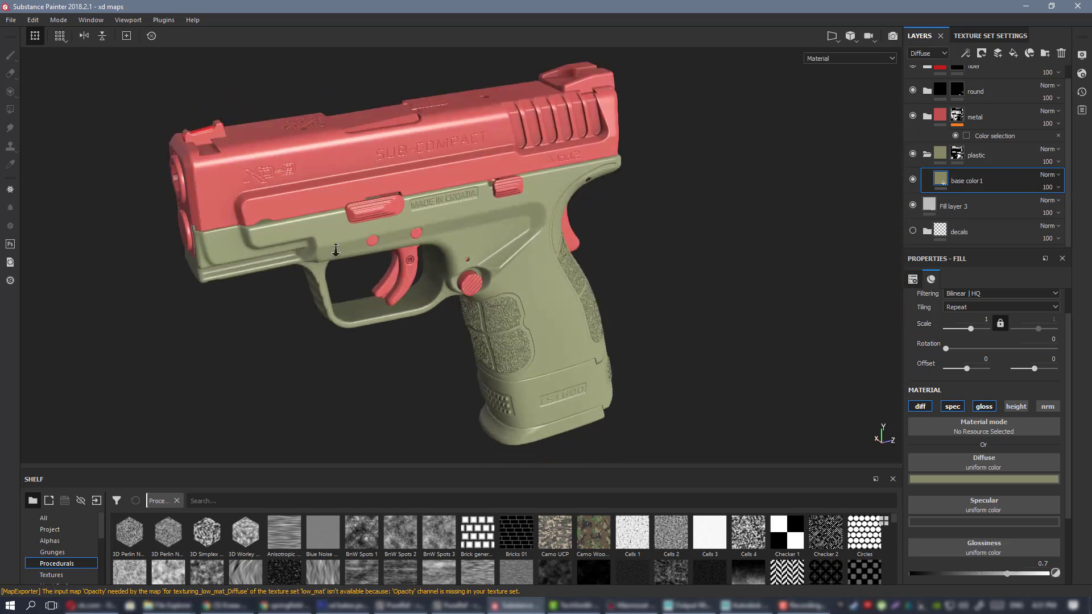
alt+right_drag(699, 363, 633, 343)
alt+drag(633, 343, 518, 248)
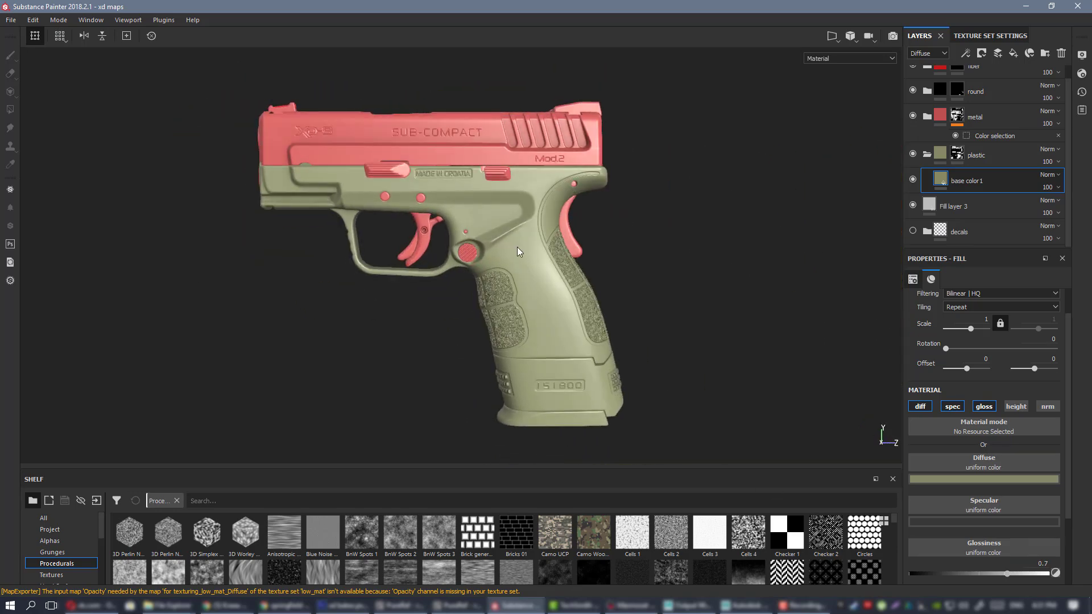
mouse_move(518, 248)
shift+right_down()
mouse_move(505, 247)
mouse_move(515, 245)
shift+right_up()
alt+drag(515, 245, 542, 267)
- Review the export configuration presets and the 8 and 16 bits options, leaving the export dialog without exporting
key(ctrl+shift+e)
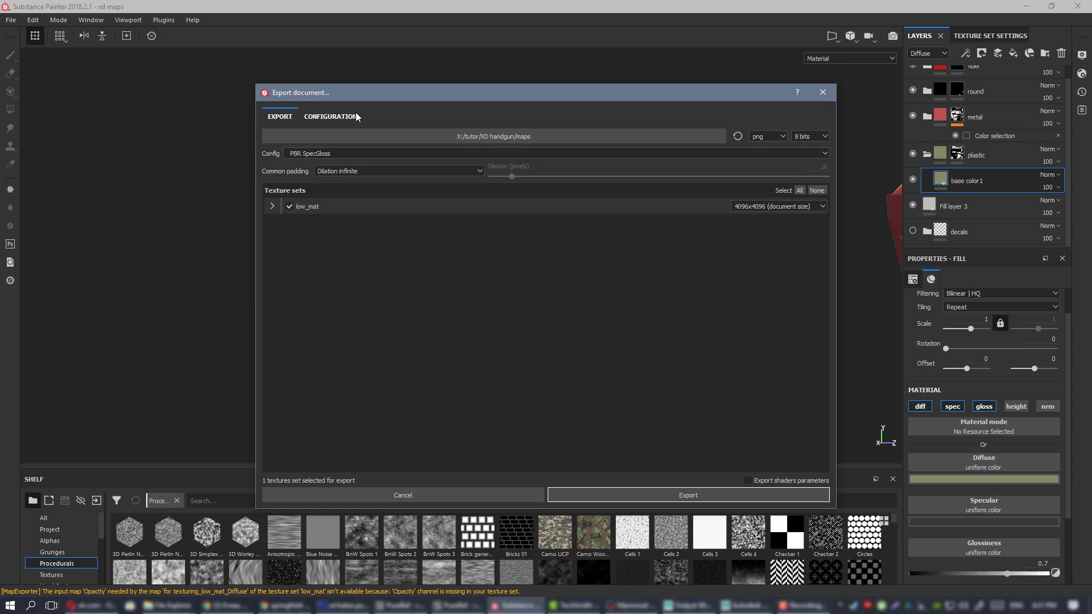
click(331, 117)
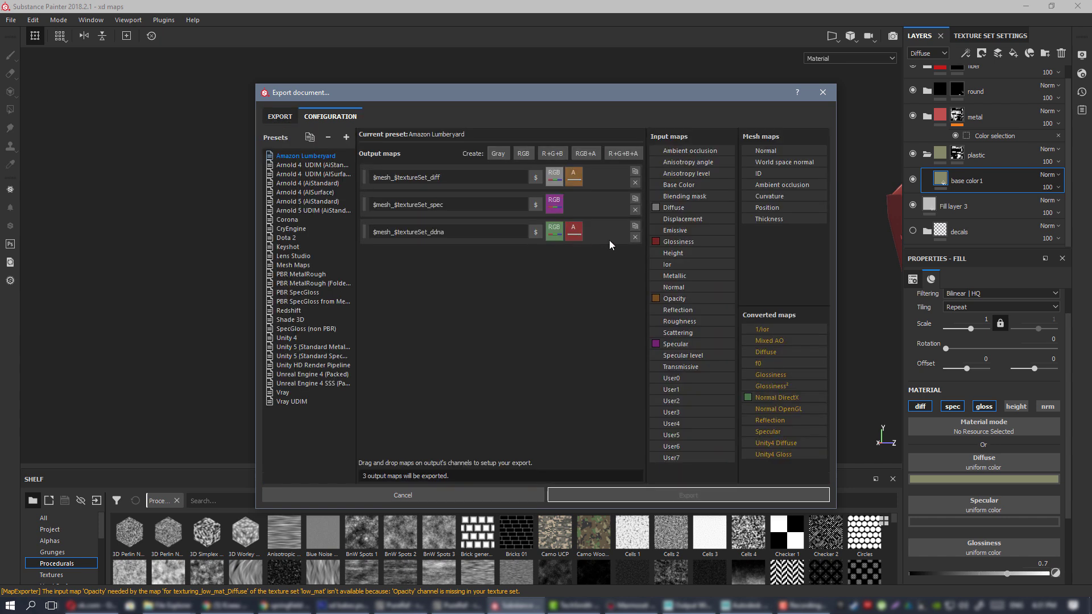
click(280, 116)
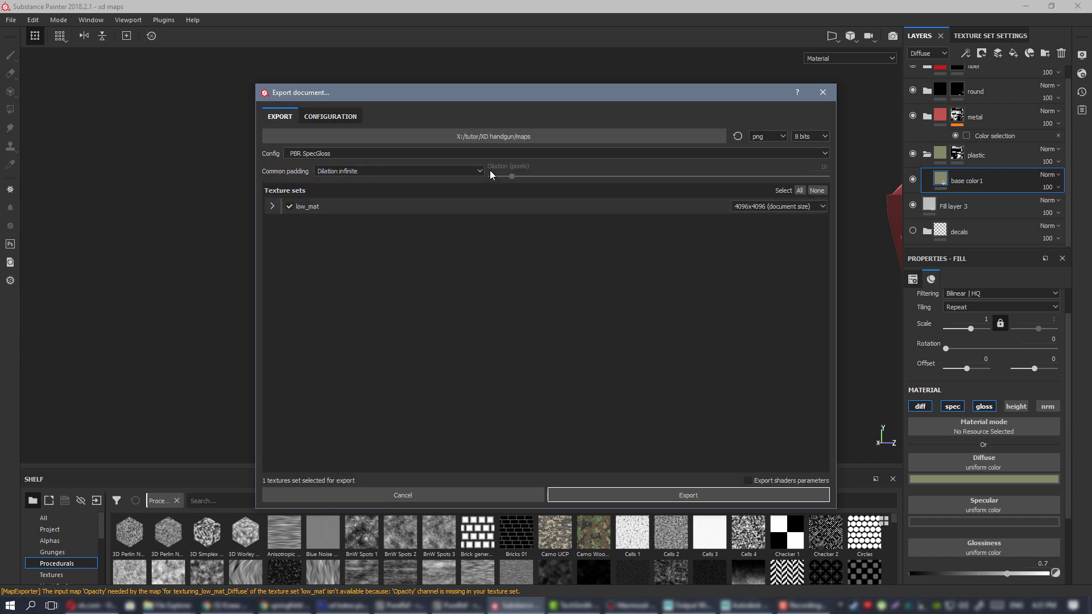
click(814, 137)
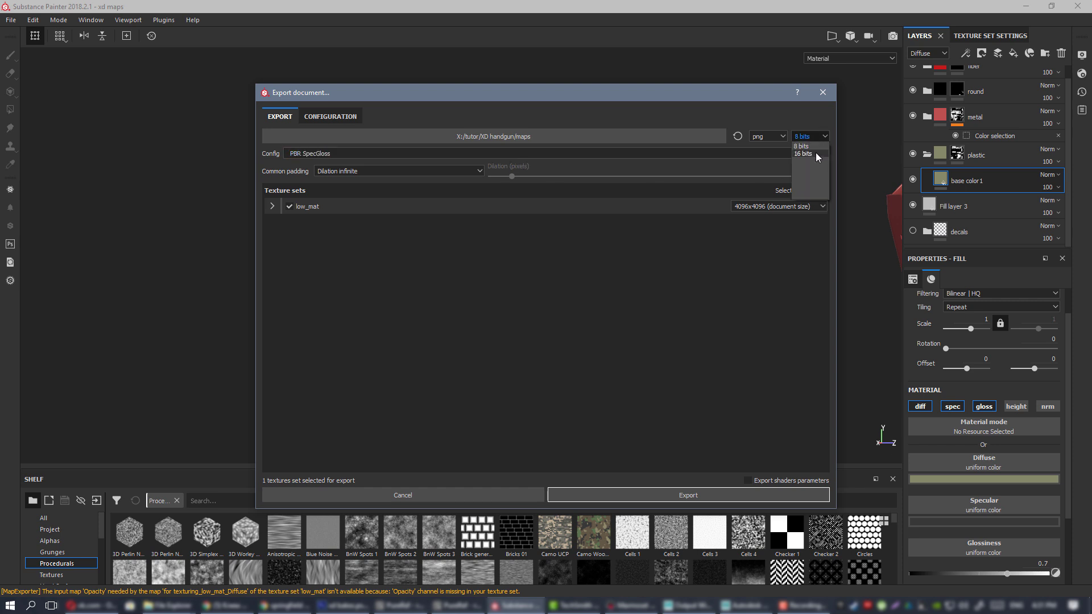
click(815, 153)
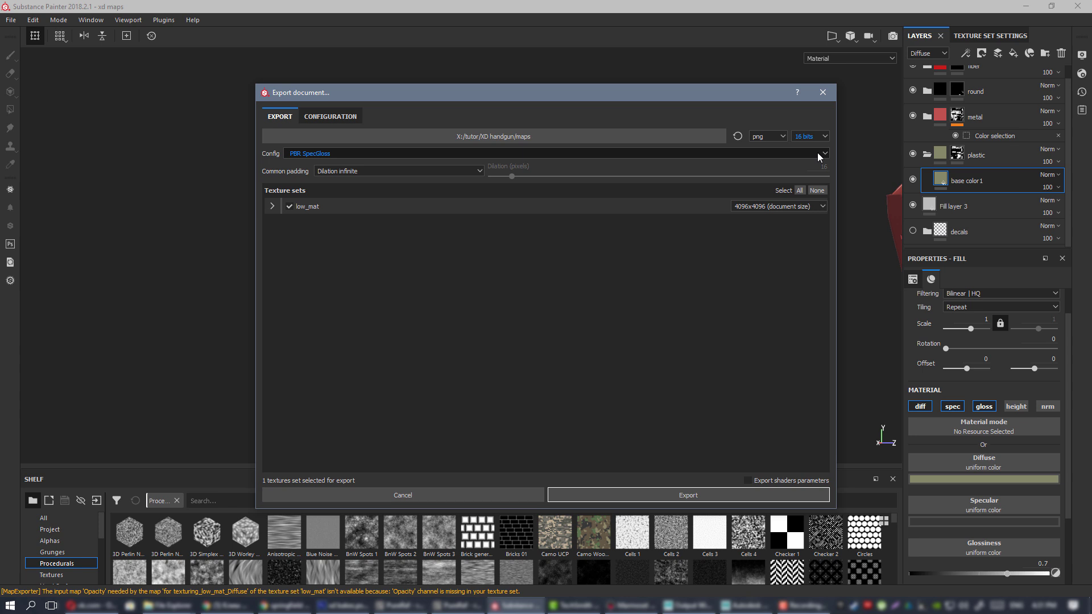
click(816, 136)
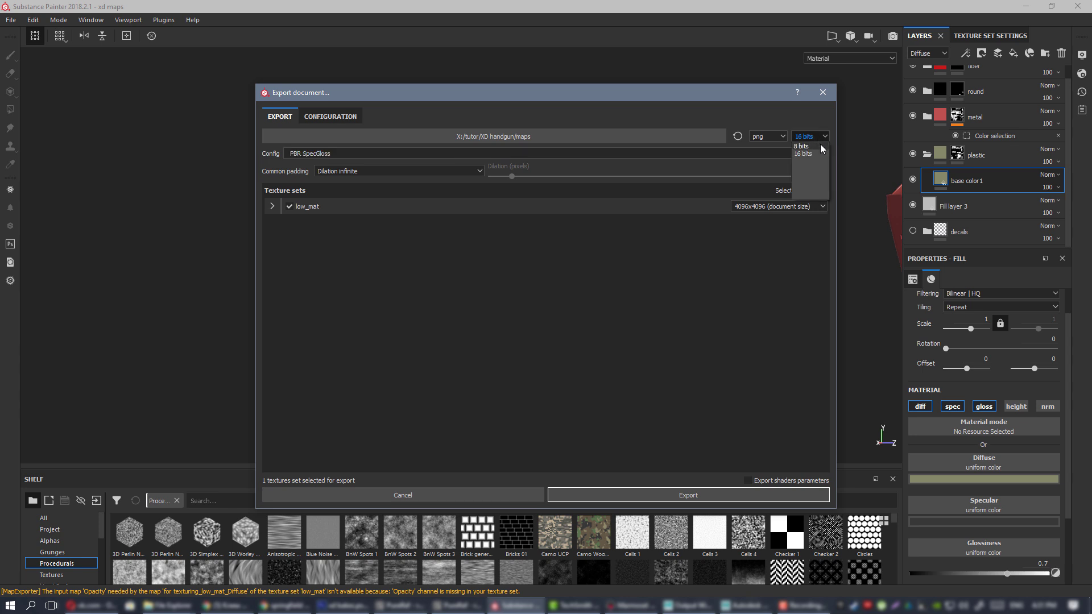
click(820, 149)
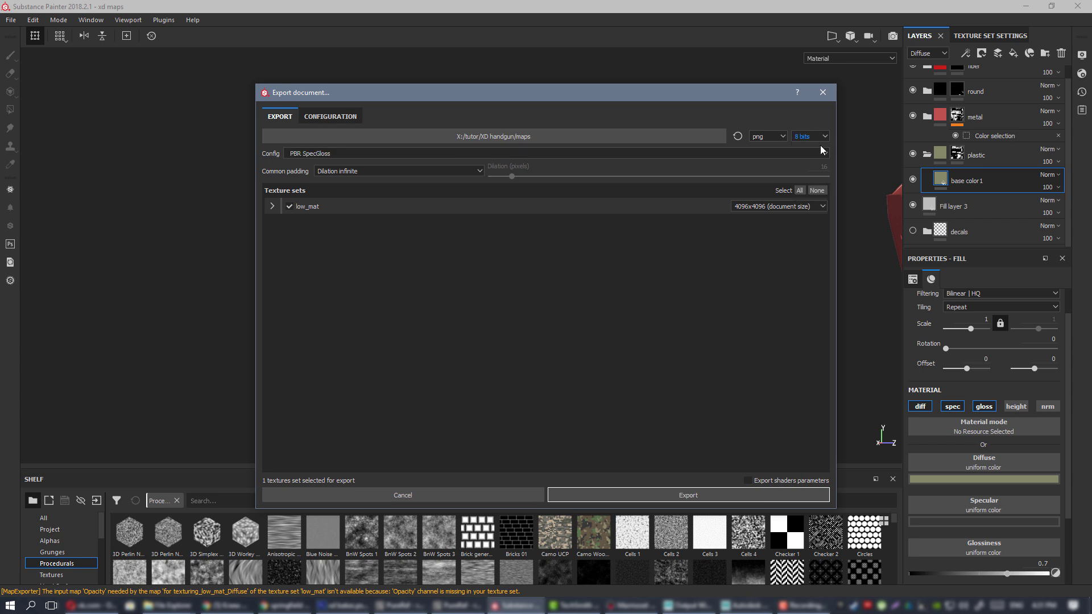
click(822, 92)
- Examine the base colour and surface detail on the textured grip and the magazine base up close
scroll(568, 349, up, 3)
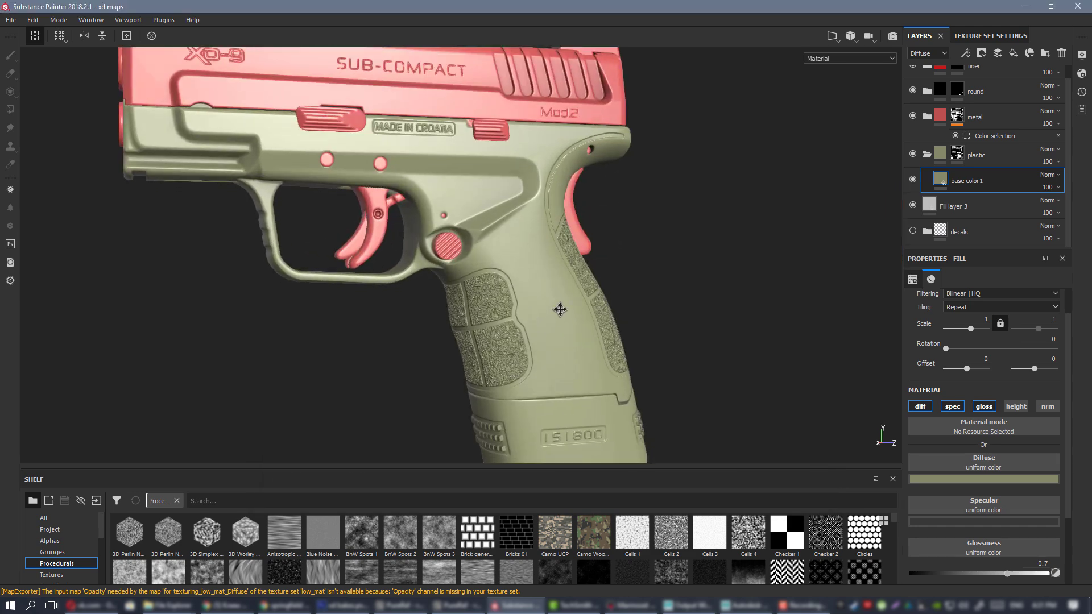
scroll(478, 257, up, 2)
scroll(568, 397, up, 3)
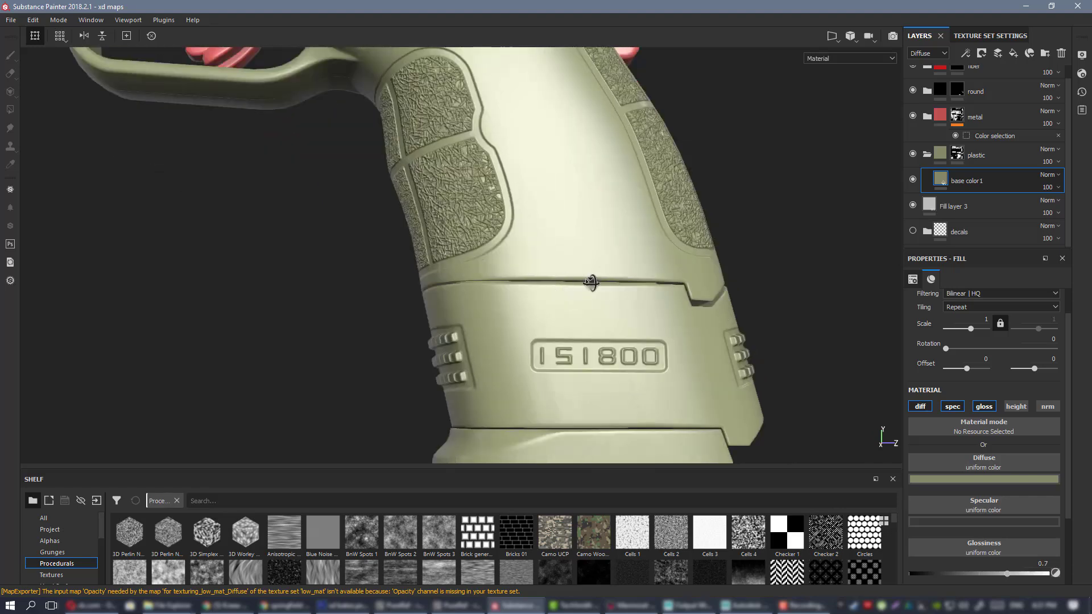
scroll(648, 282, up, 2)
scroll(559, 305, down, 3)
scroll(589, 321, up, 5)
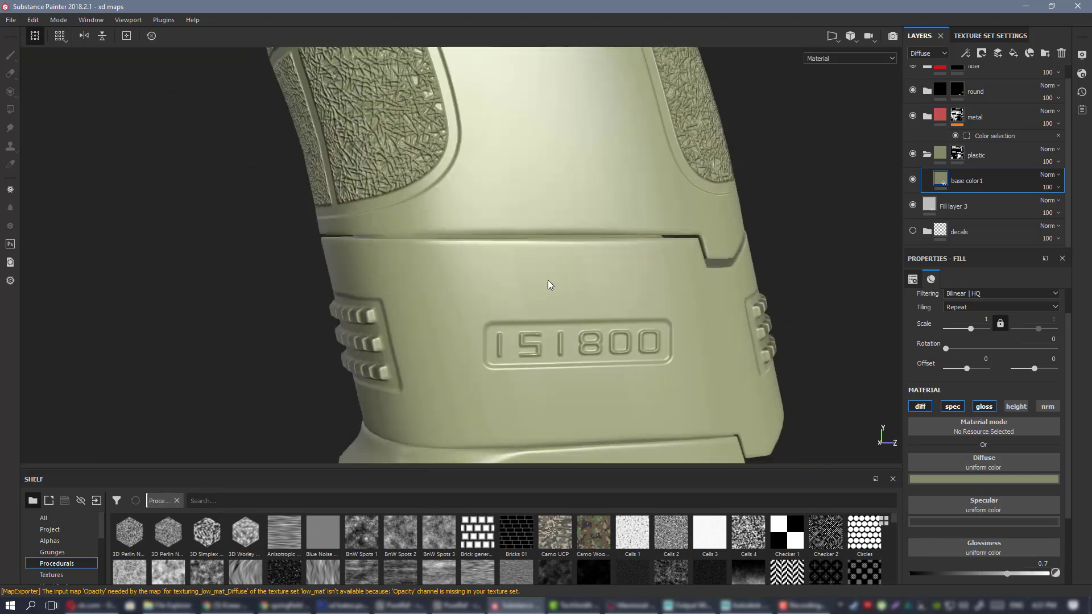
alt+drag(572, 314, 615, 287)
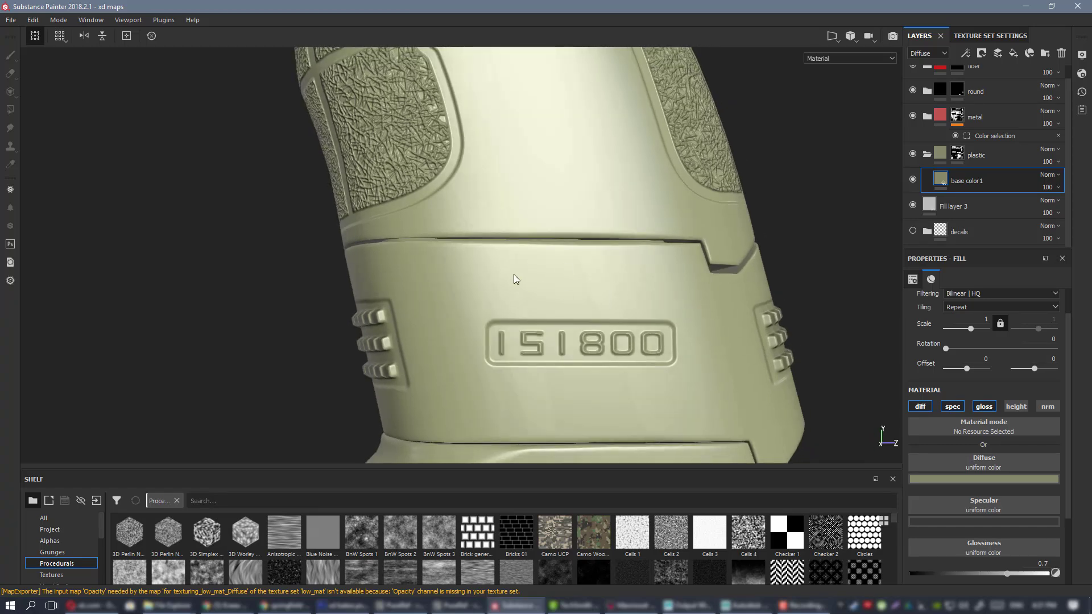
- Switch to Marmoset Toolbag and examine the untextured pistol from both sides in the main camera view
key(alt+Tab)
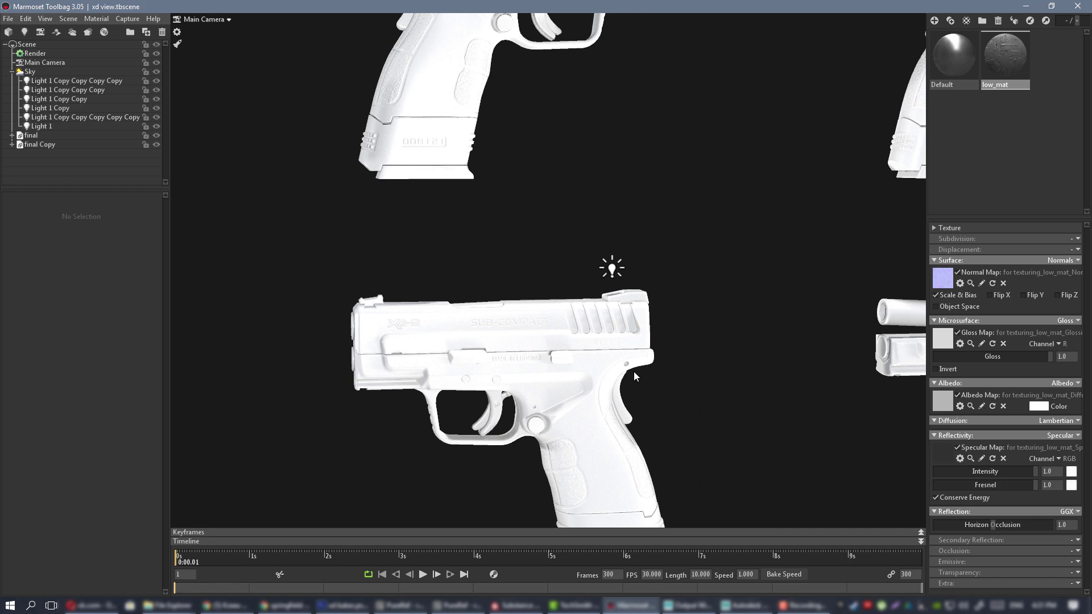
click(635, 340)
alt+drag(684, 332, 527, 224)
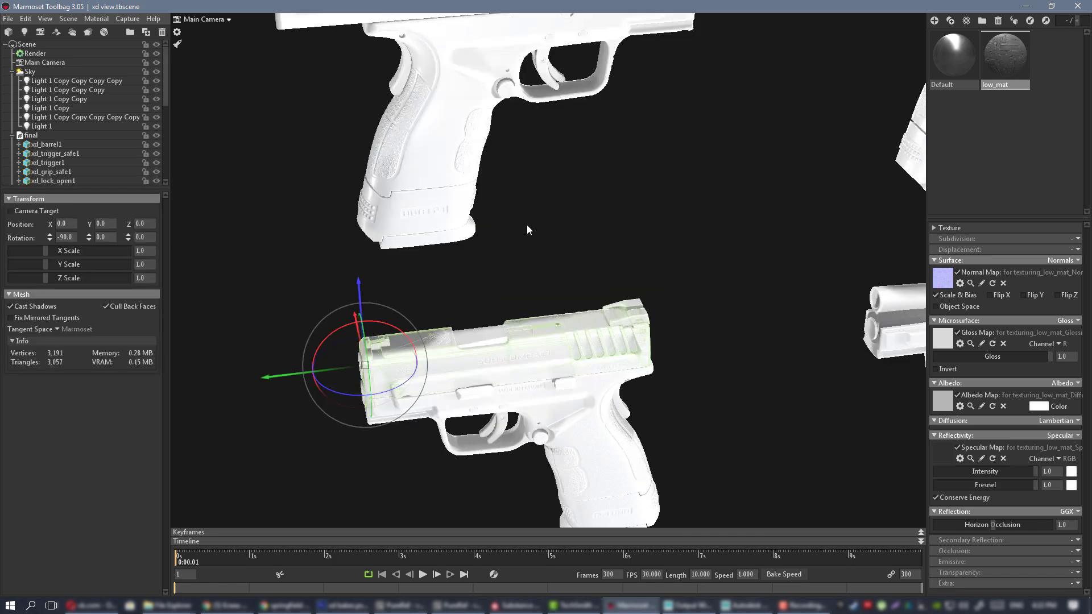
click(650, 234)
alt+drag(649, 234, 657, 257)
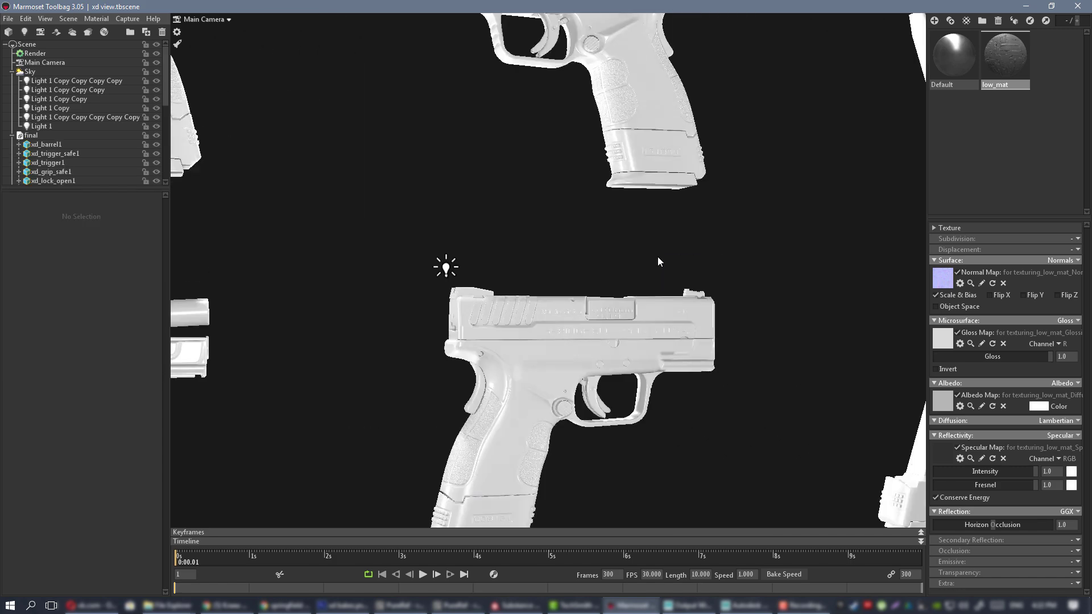
alt+middle_drag(623, 117, 183, 44)
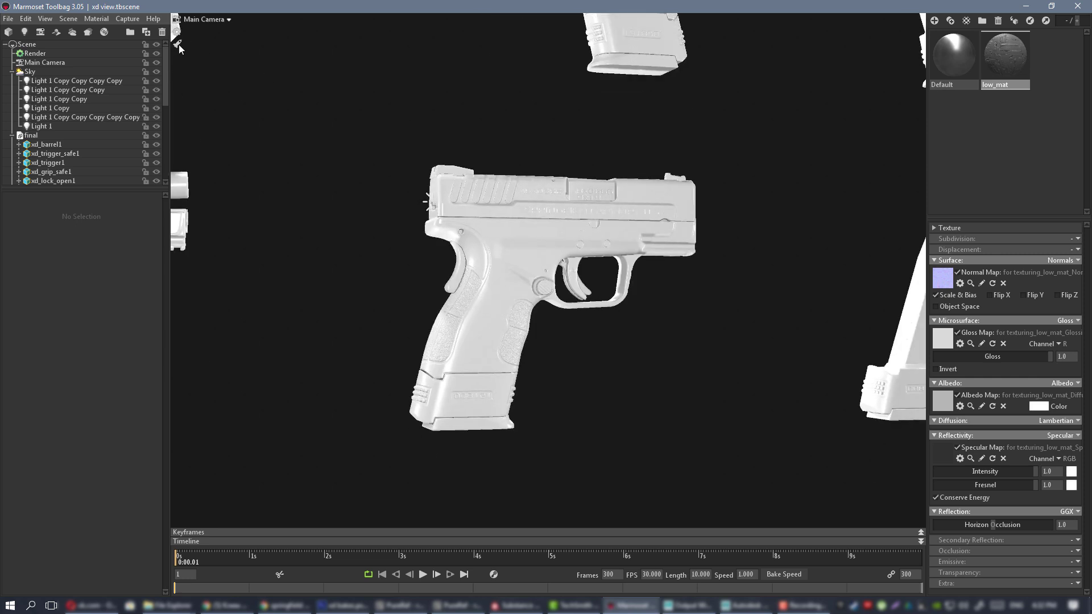
alt+drag(458, 72, 469, 104)
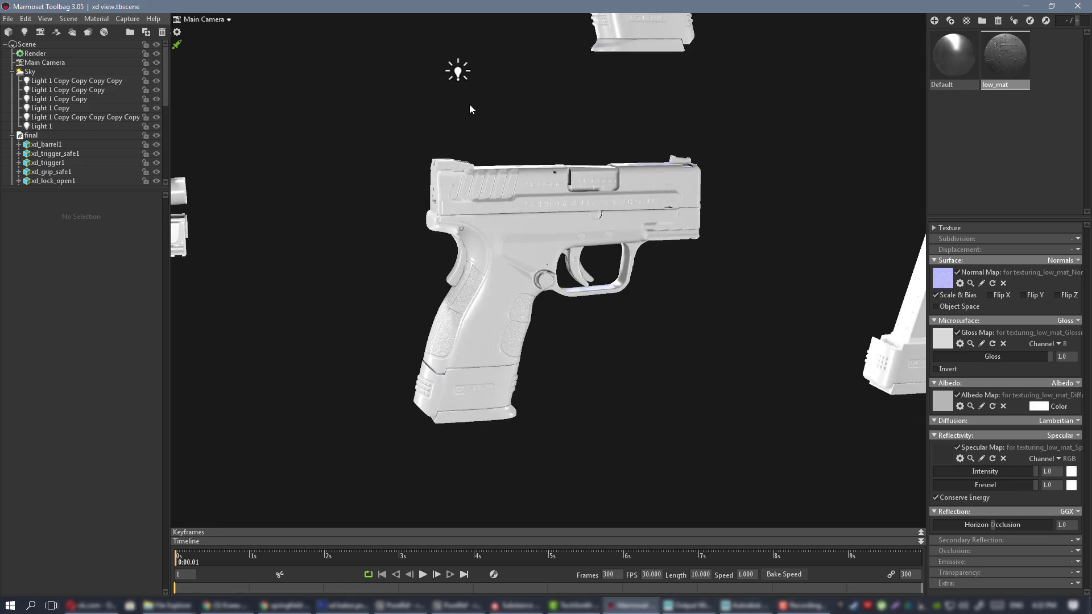
- Examine the untextured pistol from both sides and at several distances in the Marmoset Toolbag scene
alt+right_drag(469, 104, 639, 244)
alt+drag(638, 244, 551, 188)
scroll(618, 209, down, 3)
alt+drag(620, 203, 438, 222)
scroll(438, 222, down, 3)
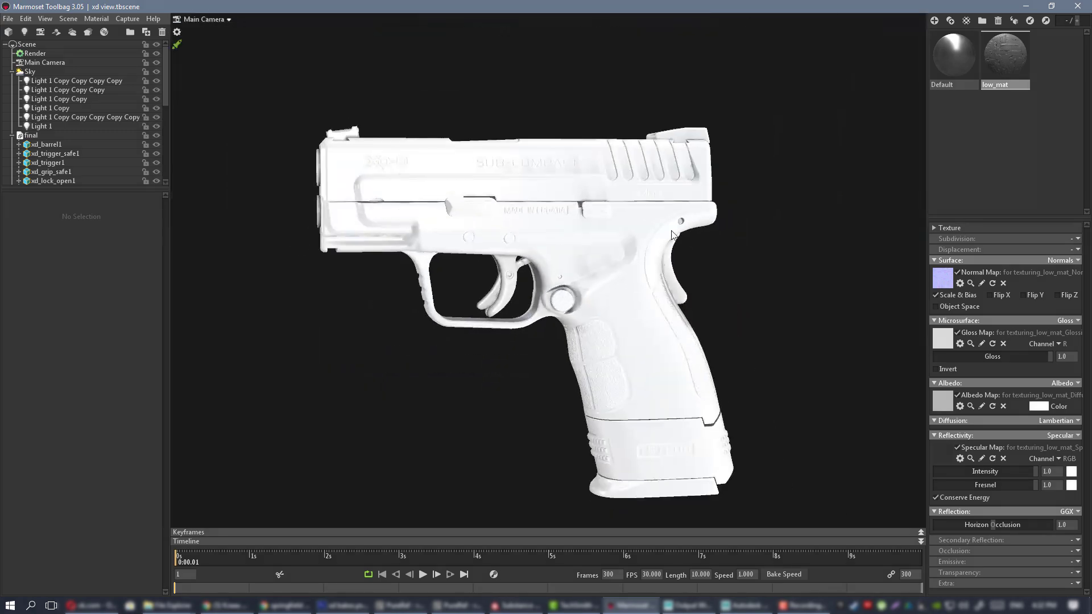
alt+drag(614, 239, 684, 207)
scroll(509, 217, down, 3)
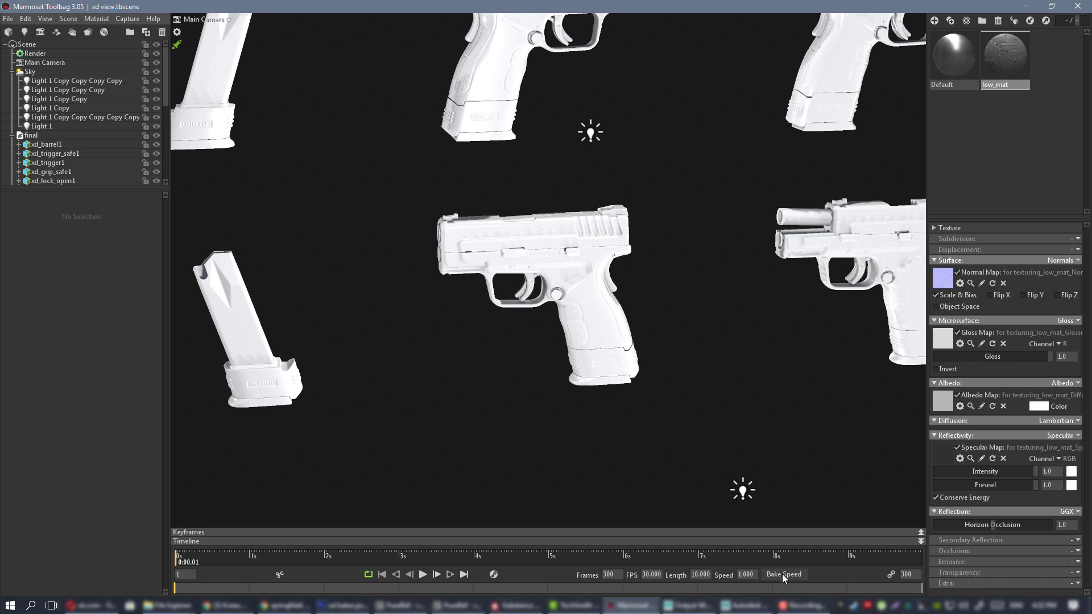
- Switch to Substance Painter and examine the whole pistol's olive plastic and red metal from several angles
click(531, 607)
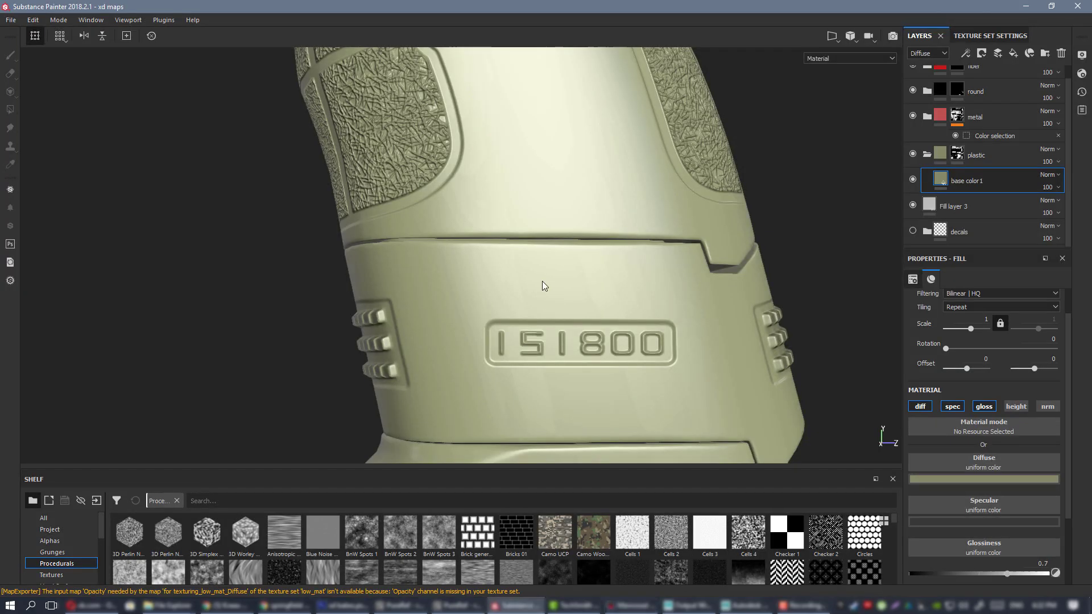
scroll(542, 281, down, 5)
scroll(546, 340, up, 3)
scroll(546, 340, down, 3)
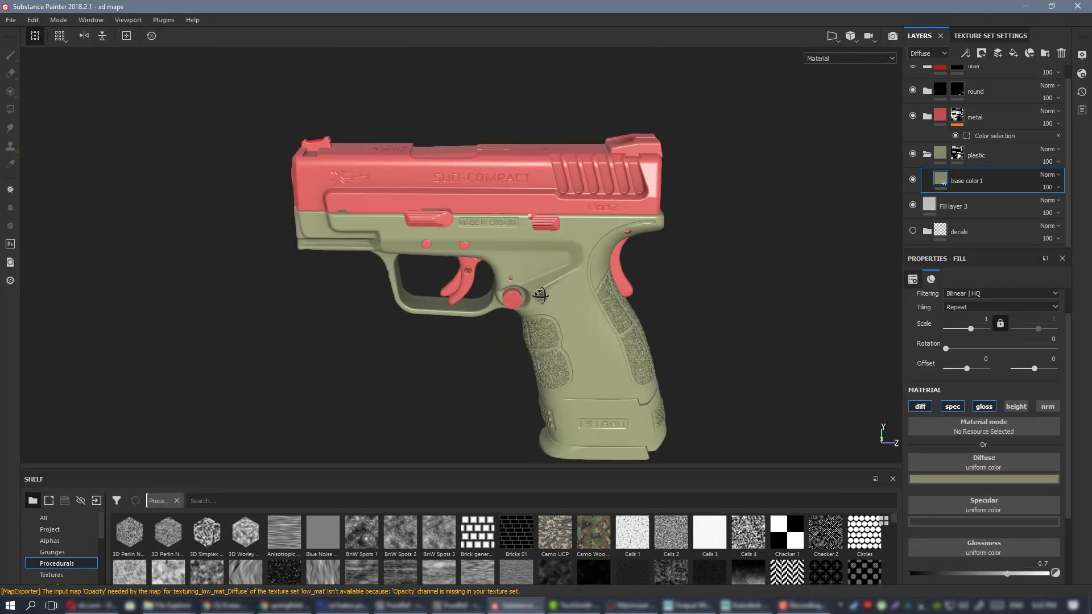
alt+drag(545, 340, 563, 269)
scroll(545, 286, up, 2)
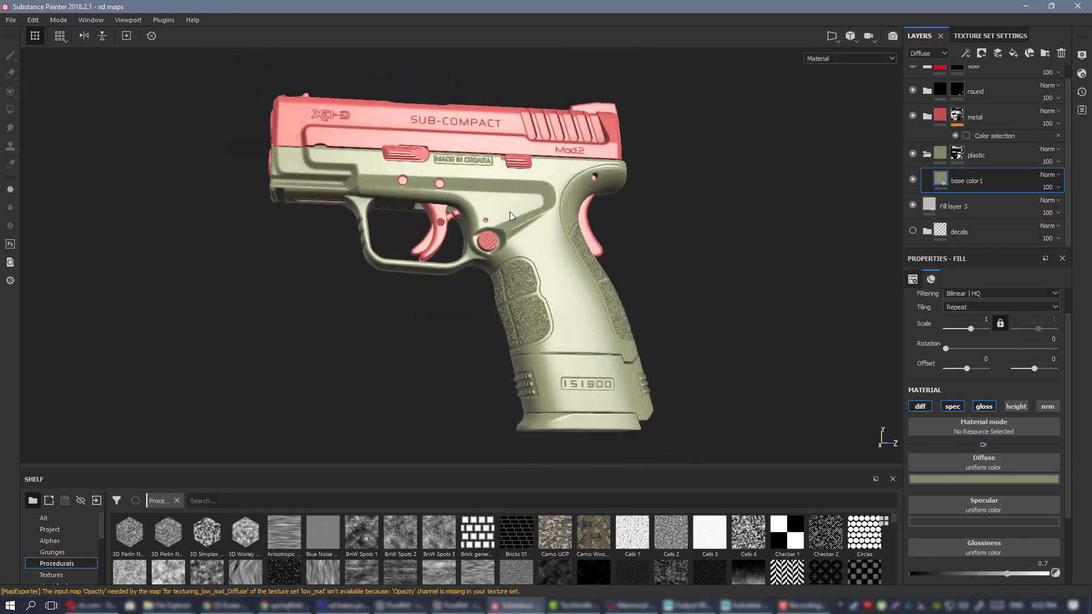
scroll(455, 256, down, 2)
alt+middle_drag(409, 239, 451, 280)
alt+drag(451, 281, 505, 289)
alt+right_drag(505, 288, 602, 283)
alt+middle_drag(602, 282, 596, 230)
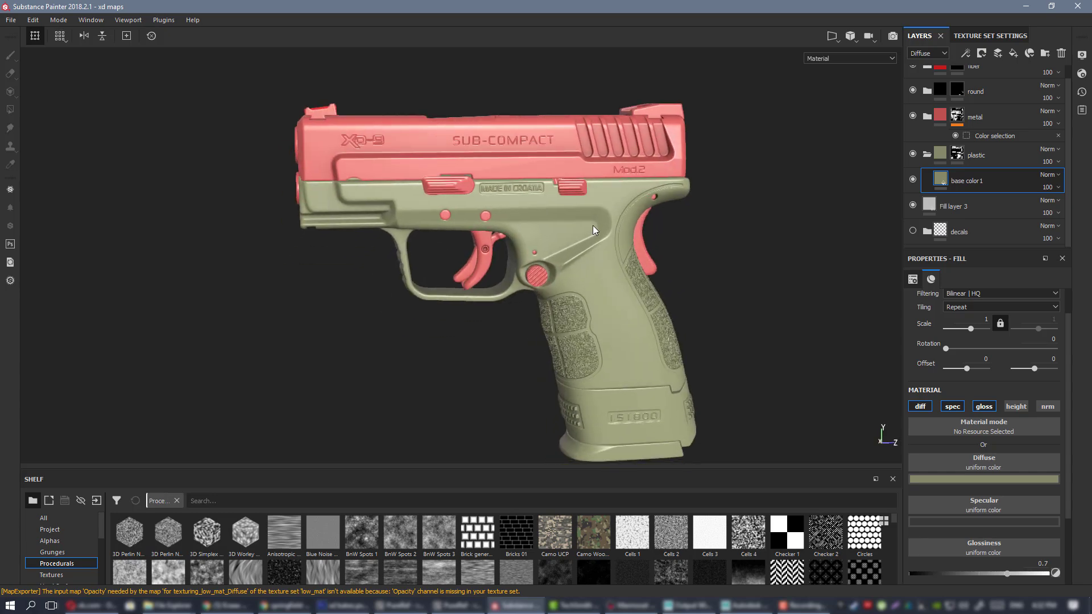
alt+drag(563, 196, 579, 229)
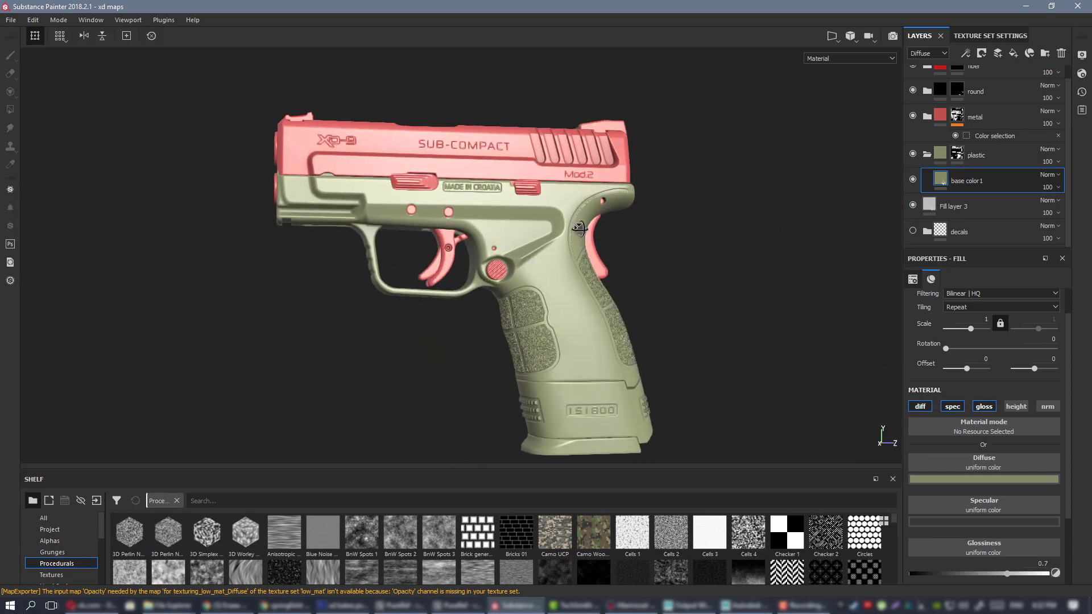
- Duplicate the base color1 fill layer in the plastic group and name the copy base color2
right_click(989, 181)
click(1003, 397)
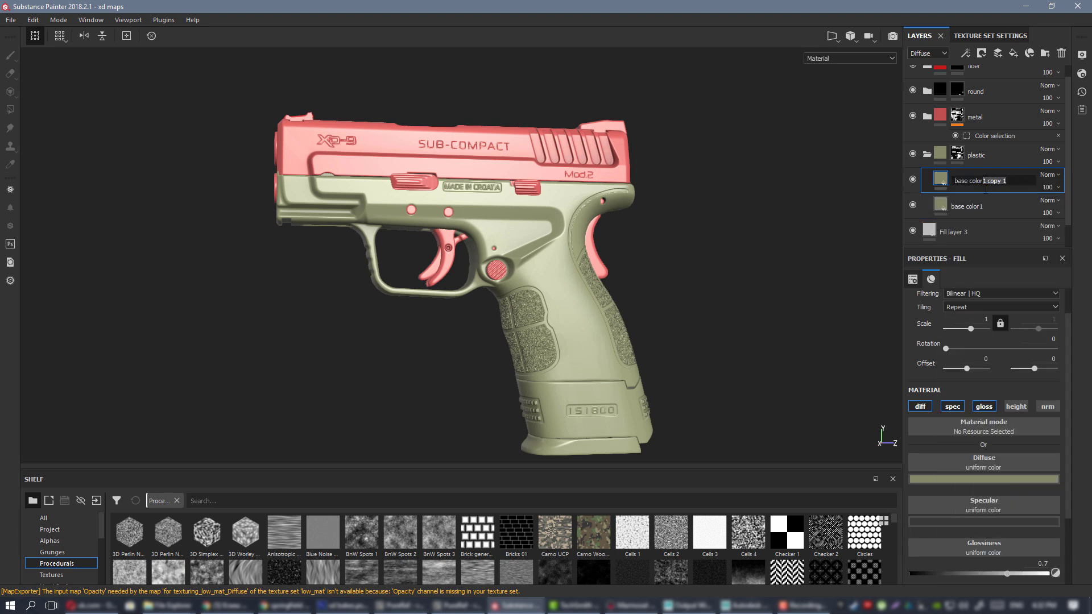
click(773, 244)
- Add a black mask to base color2 and fill in the magazine sleeve carrying the 151800 marking with mesh-mode Polygon Fill
alt+middle_drag(555, 259, 565, 216)
alt+drag(565, 216, 570, 213)
alt+right_drag(571, 213, 606, 213)
right_click(974, 181)
click(996, 196)
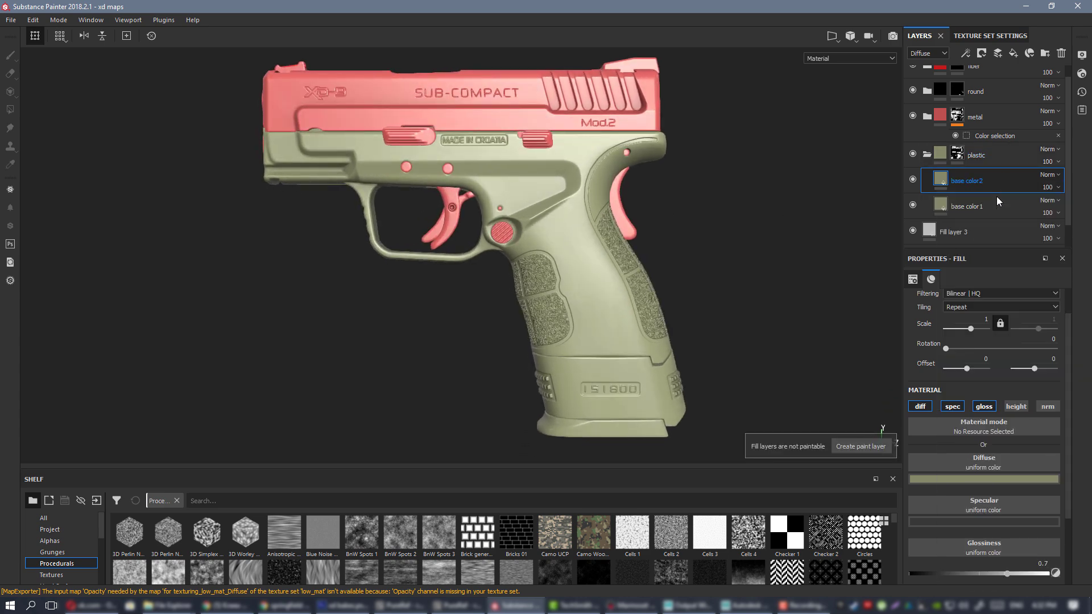
alt+middle_drag(667, 253, 644, 208)
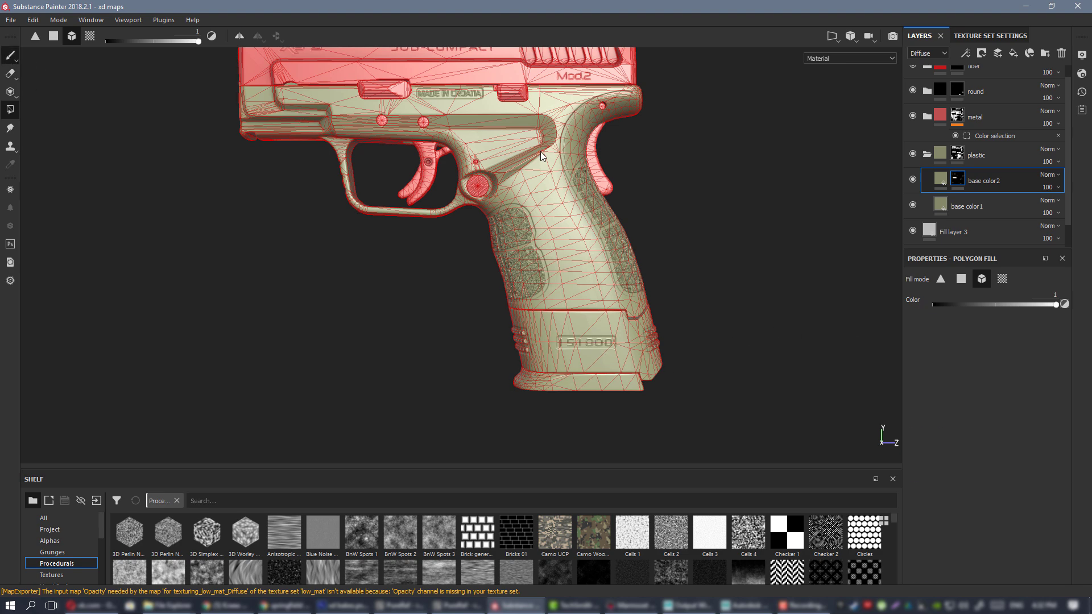
key(1)
- Shift the diffuse colour of the base color2 fill to a slightly warmer olive tone
click(938, 179)
alt+middle_drag(572, 254, 573, 199)
alt+right_drag(573, 199, 614, 216)
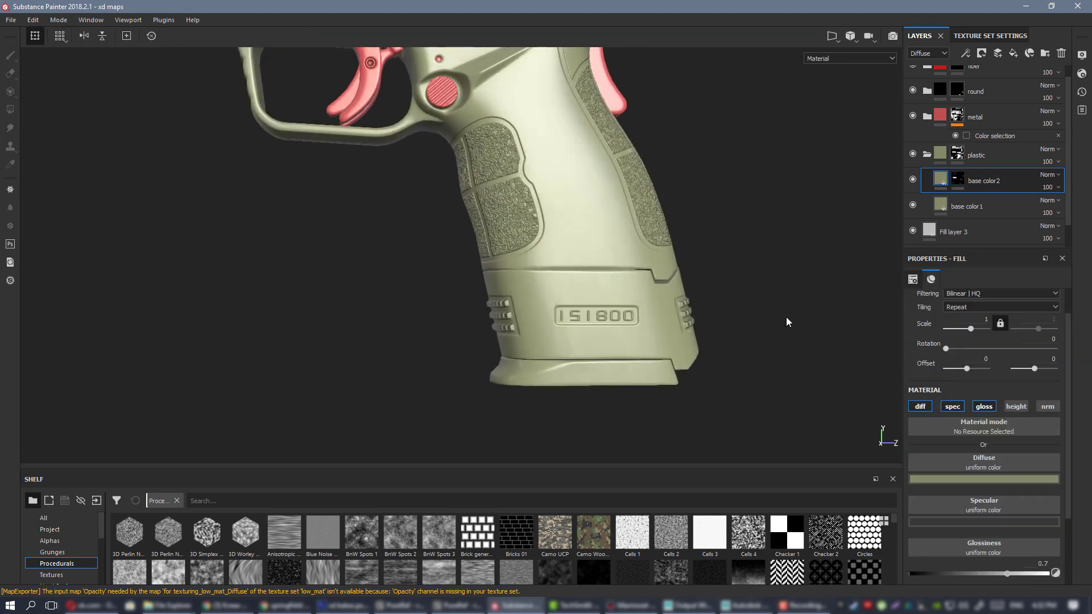
click(999, 480)
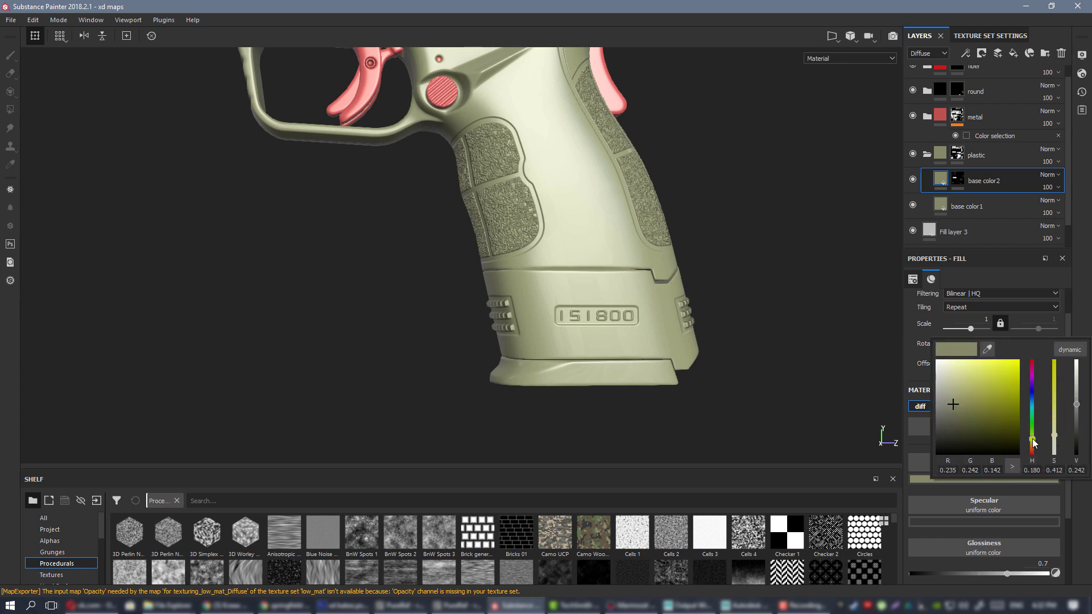
- Inspect the base color2 mask and the flat diffuse channel around the magazine and grip
alt+drag(614, 310, 590, 319)
key(c)
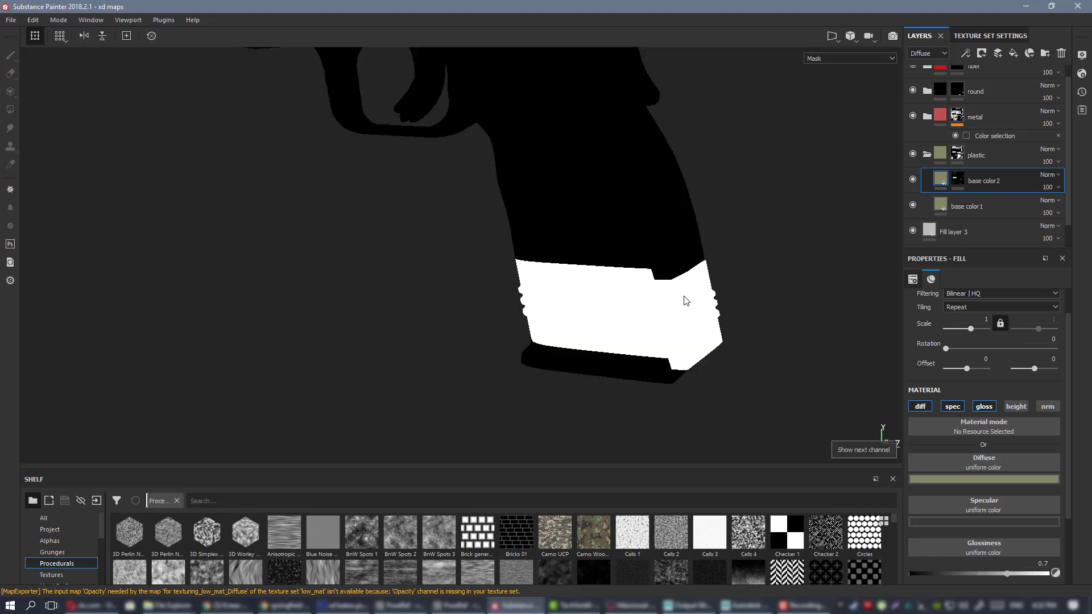
key(c)
alt+drag(706, 289, 584, 265)
alt+right_drag(584, 266, 540, 242)
mouse_move(540, 242)
alt+mouse_down()
mouse_move(512, 223)
mouse_move(534, 233)
alt+mouse_up()
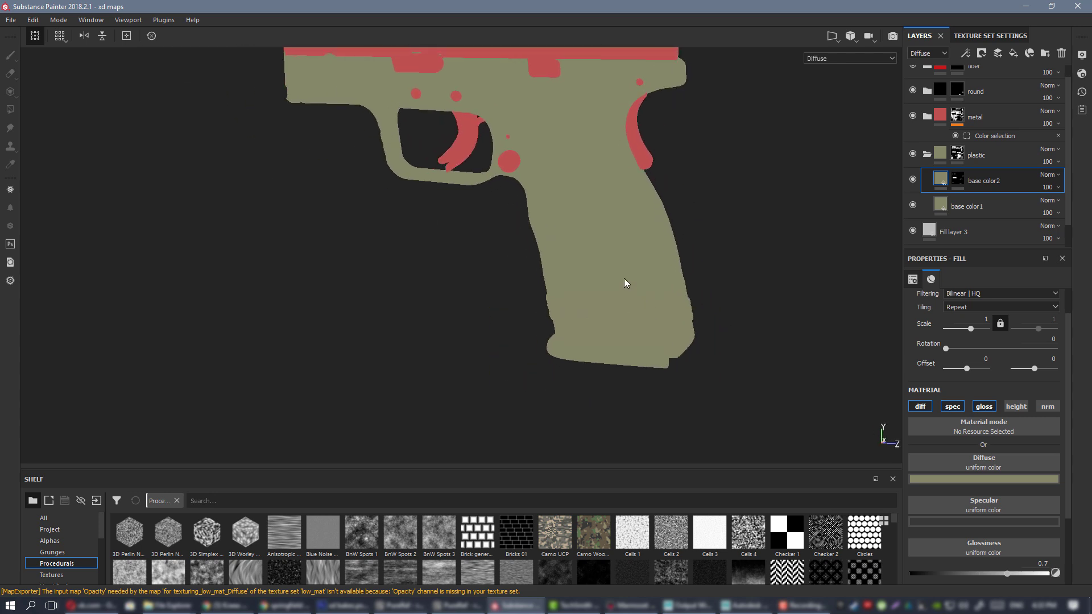
scroll(651, 294, down, 1)
alt+middle_drag(612, 244, 595, 261)
alt+drag(595, 261, 698, 269)
- Return to the material view and compare the magazine sleeve's tone with the frame from several angles
key(m)
scroll(653, 263, up, 3)
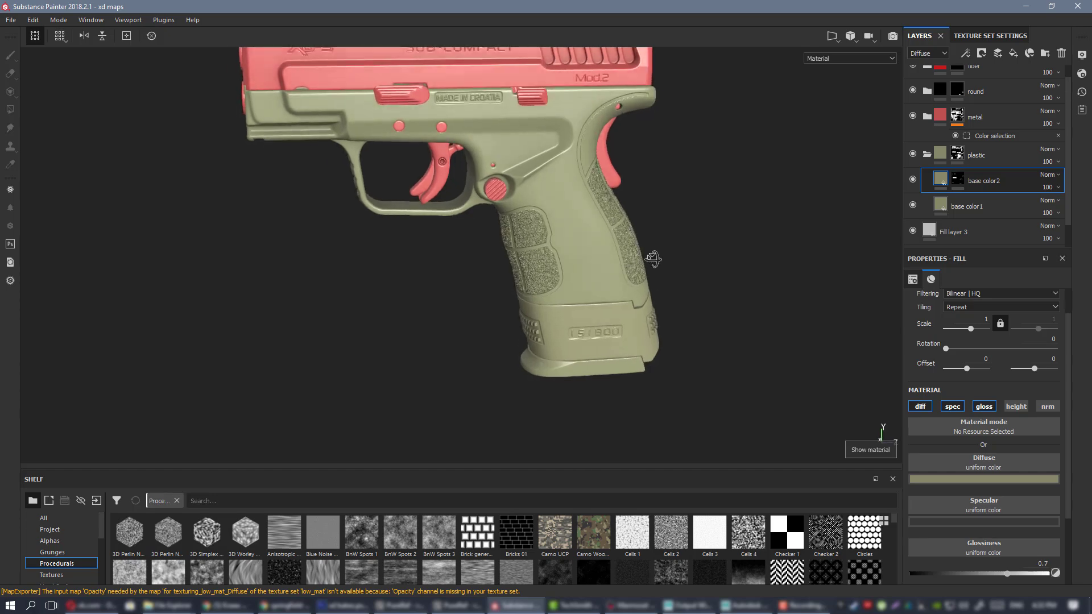
alt+drag(591, 295, 599, 293)
alt+right_drag(599, 292, 558, 227)
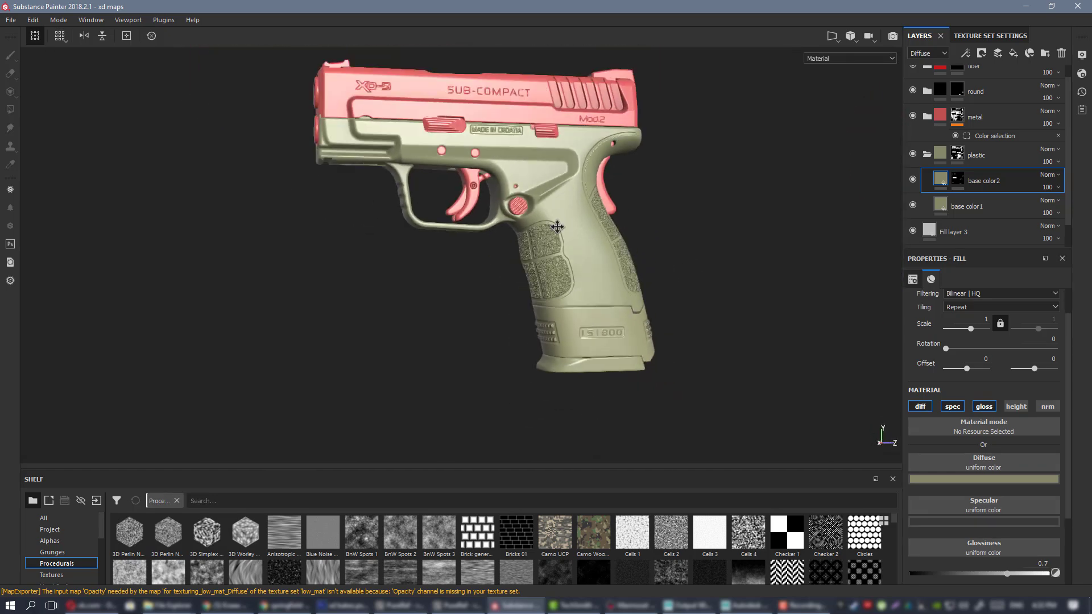
alt+middle_drag(558, 227, 566, 256)
alt+right_drag(566, 256, 613, 264)
alt+drag(613, 263, 626, 271)
alt+right_drag(626, 270, 653, 272)
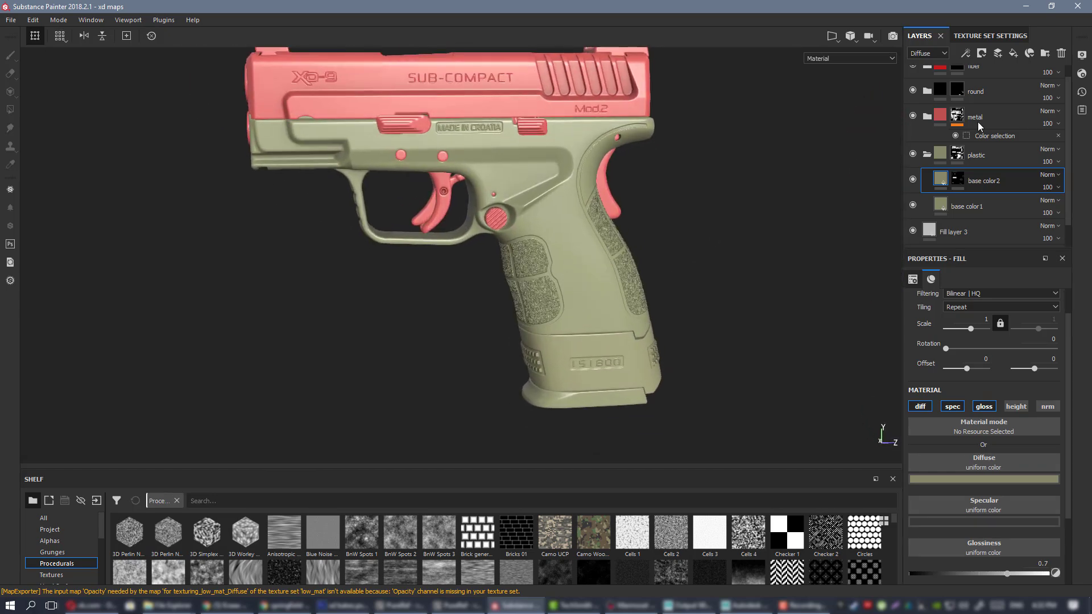
- Duplicate the base color2 layer and name the copy base color3
right_click(1001, 179)
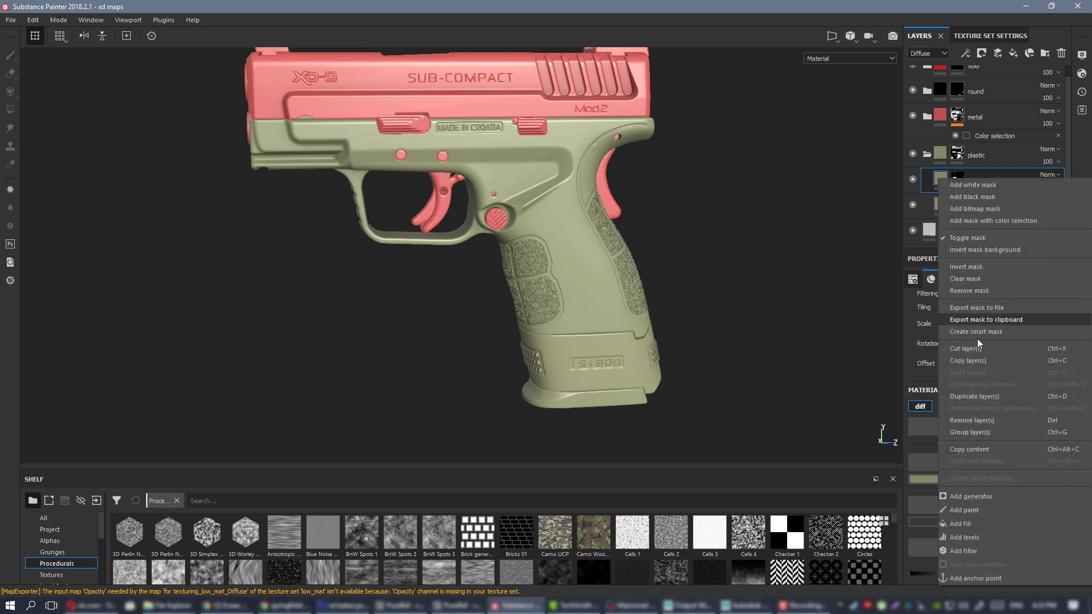
click(1001, 397)
double_click(994, 182)
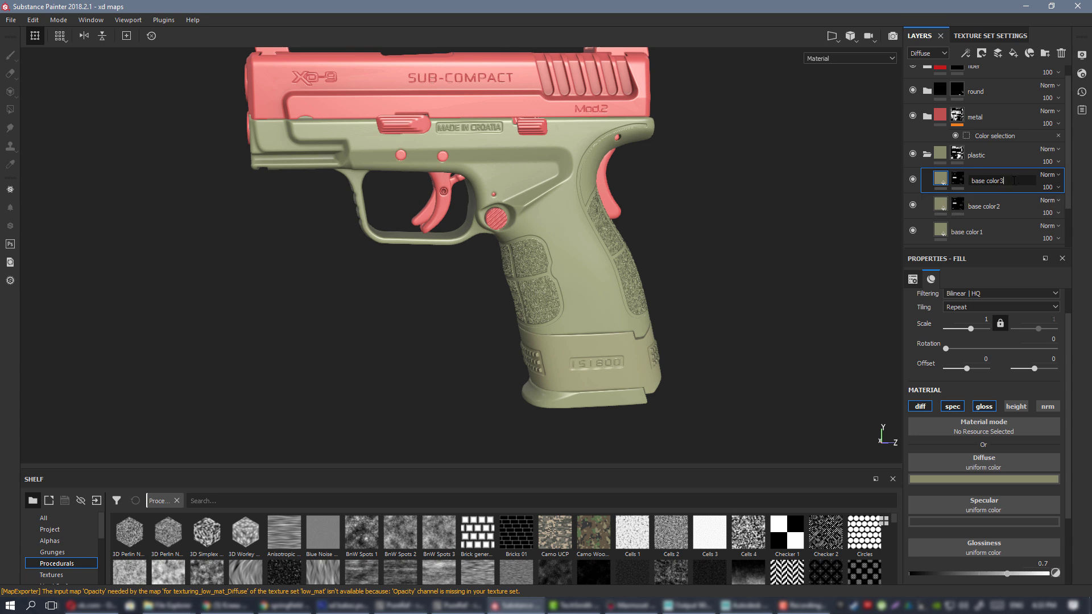
click(994, 182)
- Replace the base color3 mask with a black mask and fill in the magazine's bottom plate with mesh-mode Polygon Fill
right_click(960, 177)
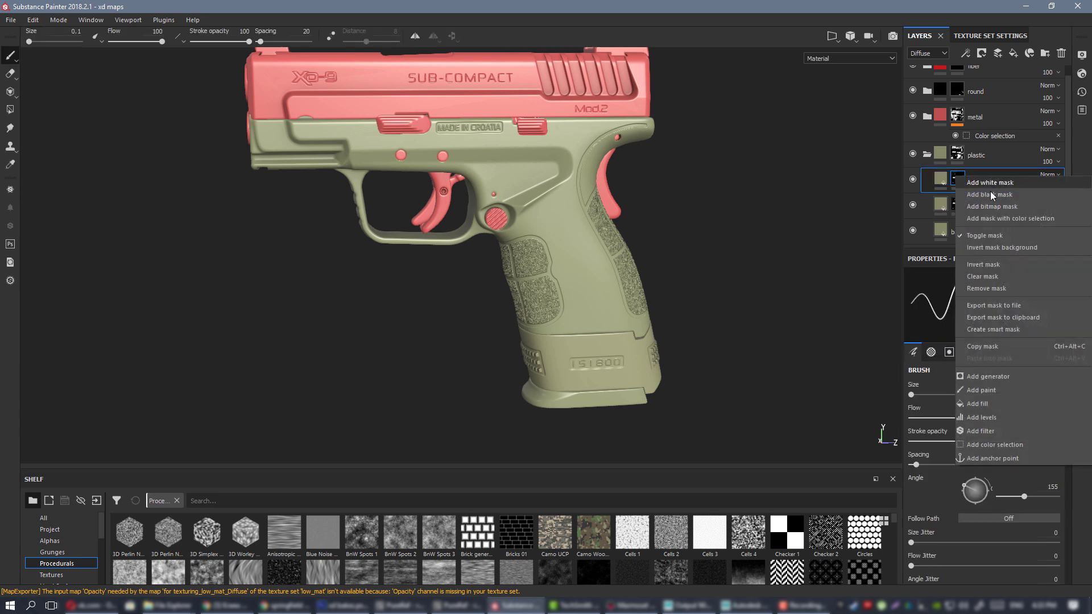
click(988, 192)
right_click(957, 179)
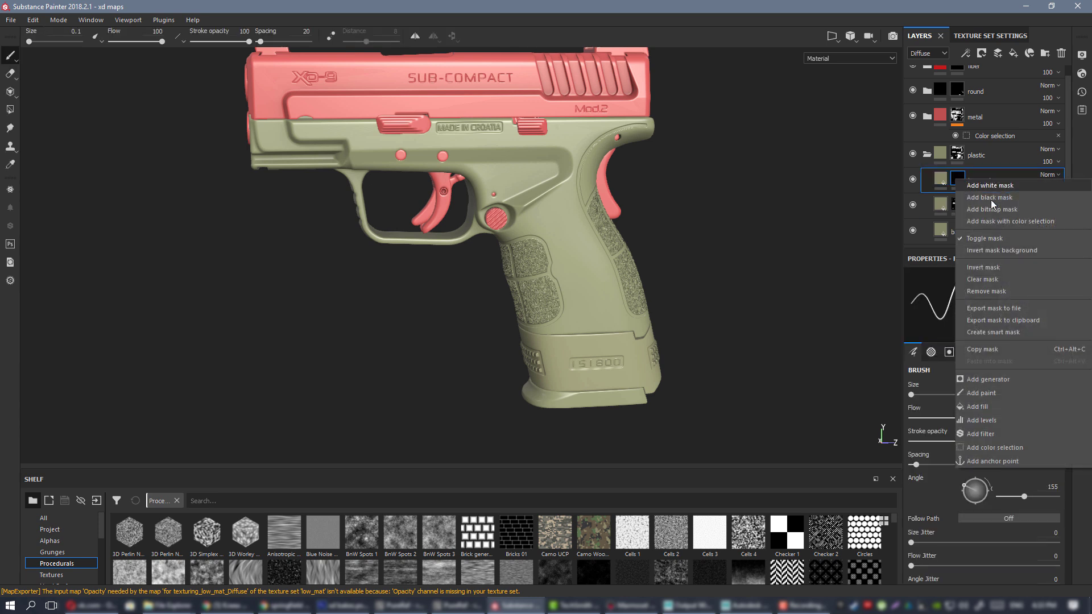
click(794, 296)
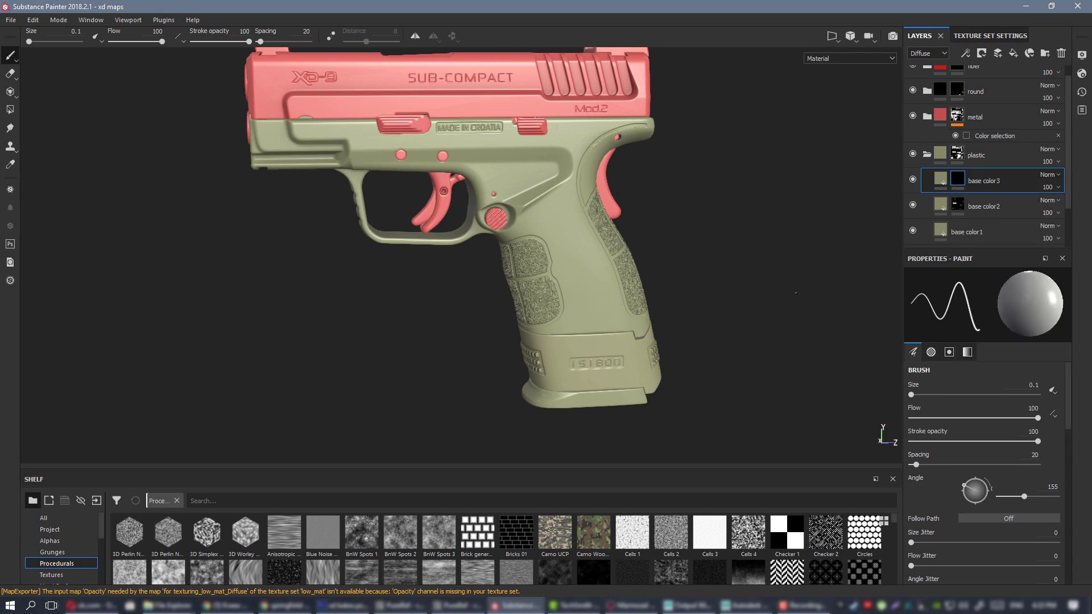
click(10, 110)
alt+middle_drag(681, 272, 676, 170)
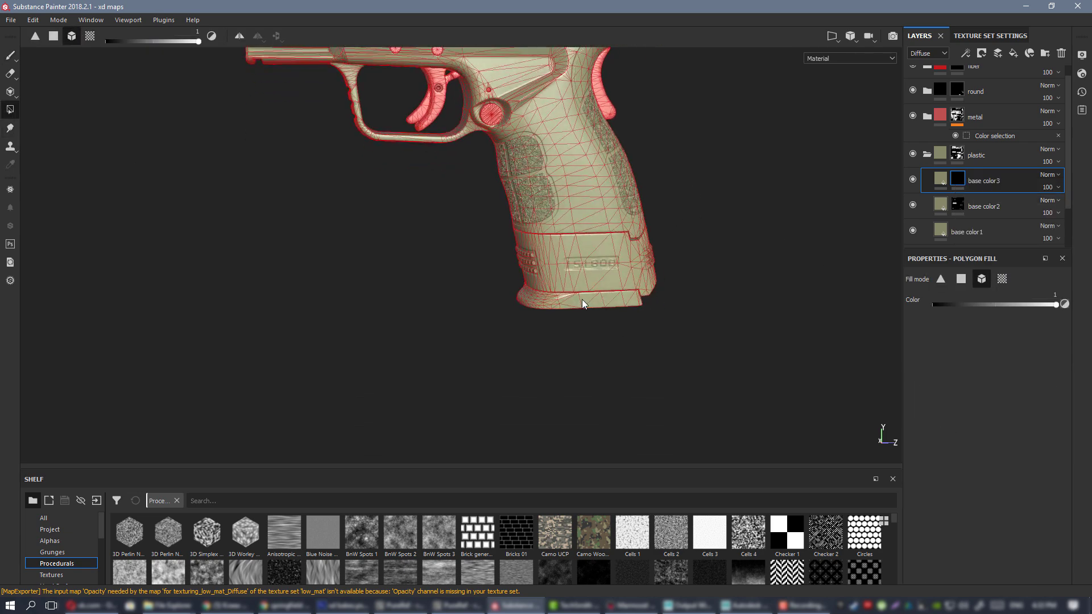
click(13, 58)
- Set the diffuse colour of base color3 to near-black and check the magazine's bottom plate against the whole pistol
click(940, 179)
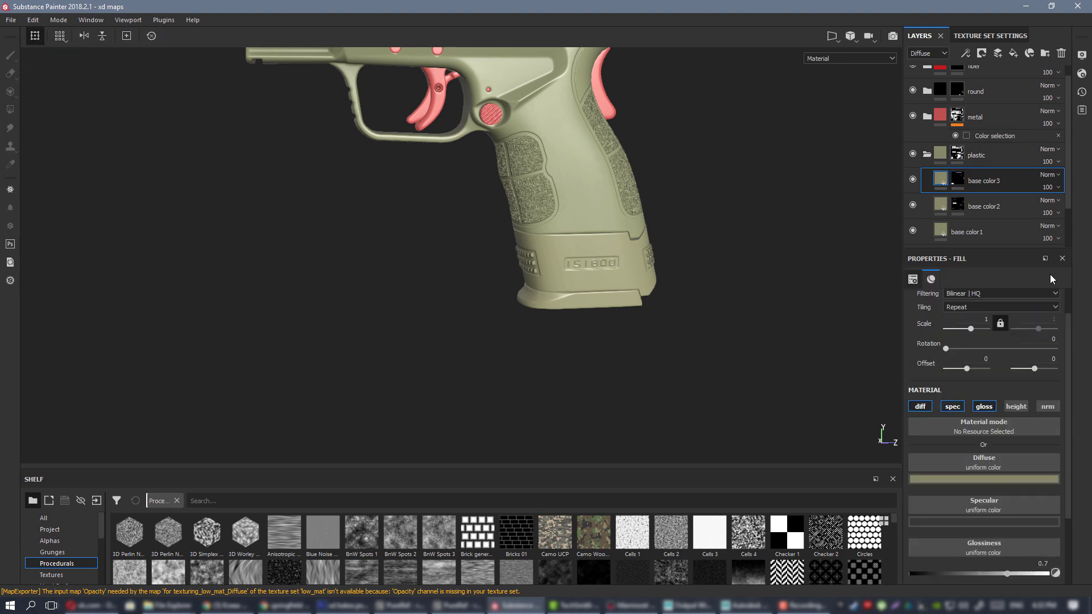
click(995, 479)
drag(952, 419, 891, 446)
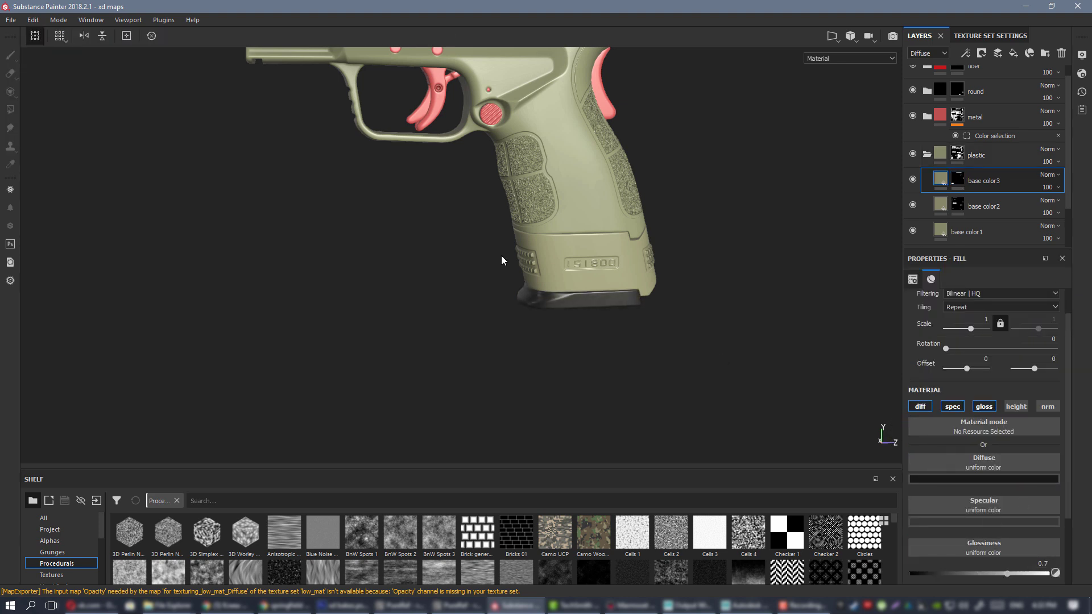
alt+drag(502, 261, 703, 359)
scroll(648, 343, up, 2)
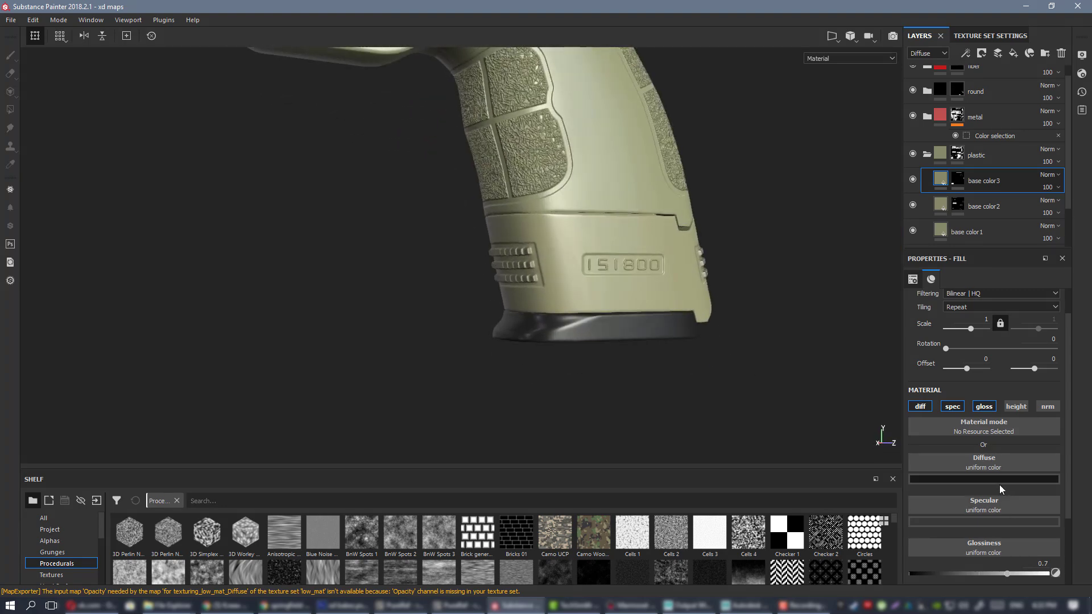
alt+right_drag(171, 110, 287, 141)
alt+middle_drag(569, 318, 617, 472)
alt+drag(341, 289, 579, 238)
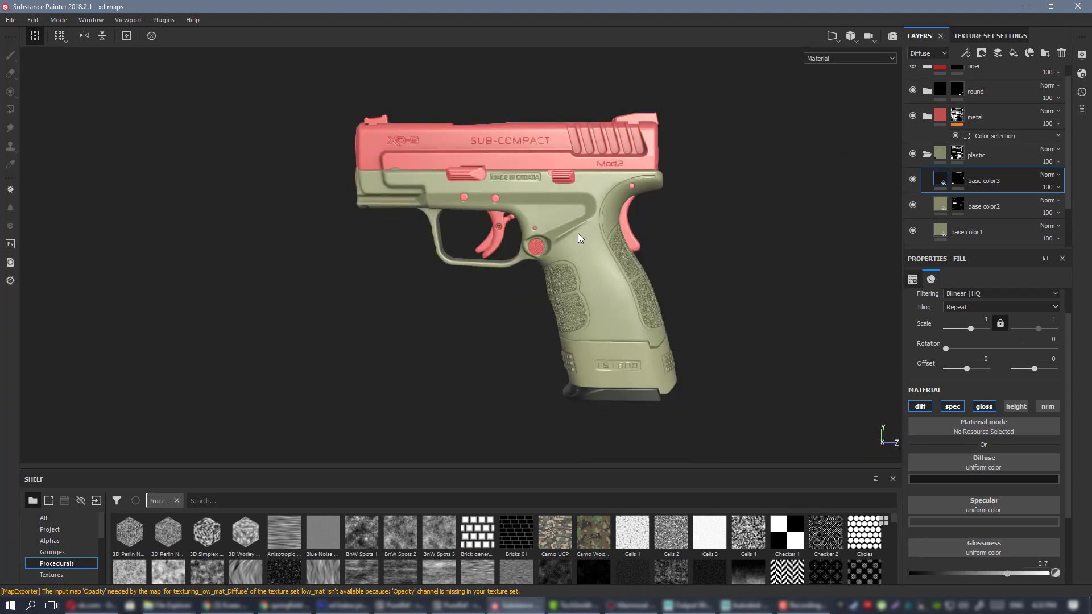
alt+drag(581, 216, 699, 169)
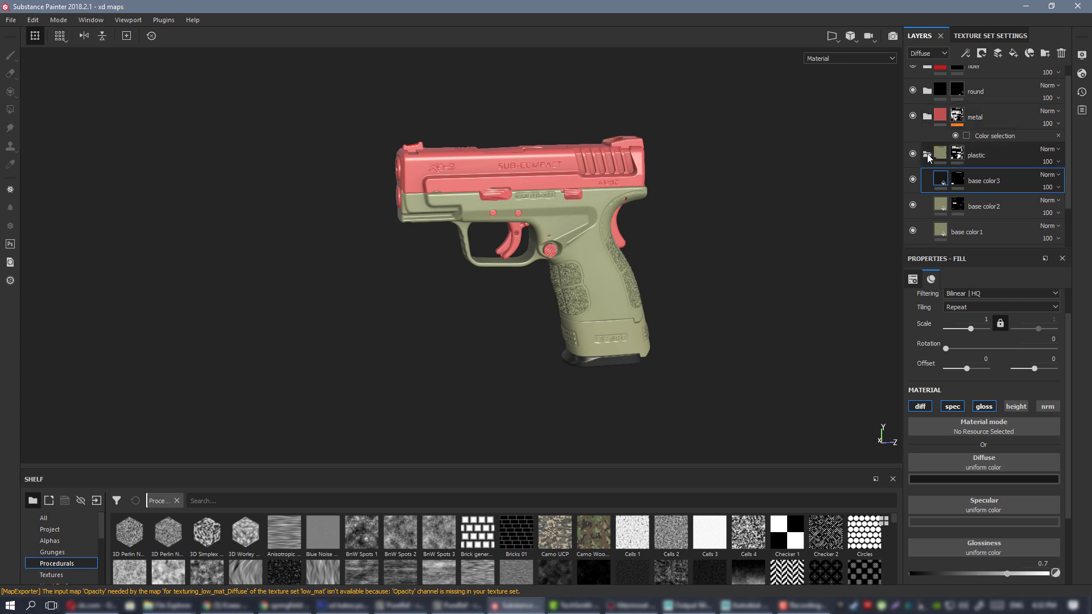
- Collapse the plastic group, expand the metal group and set Fill layer 5's diffuse colour to pure black, RGB 0.000
click(927, 154)
click(927, 129)
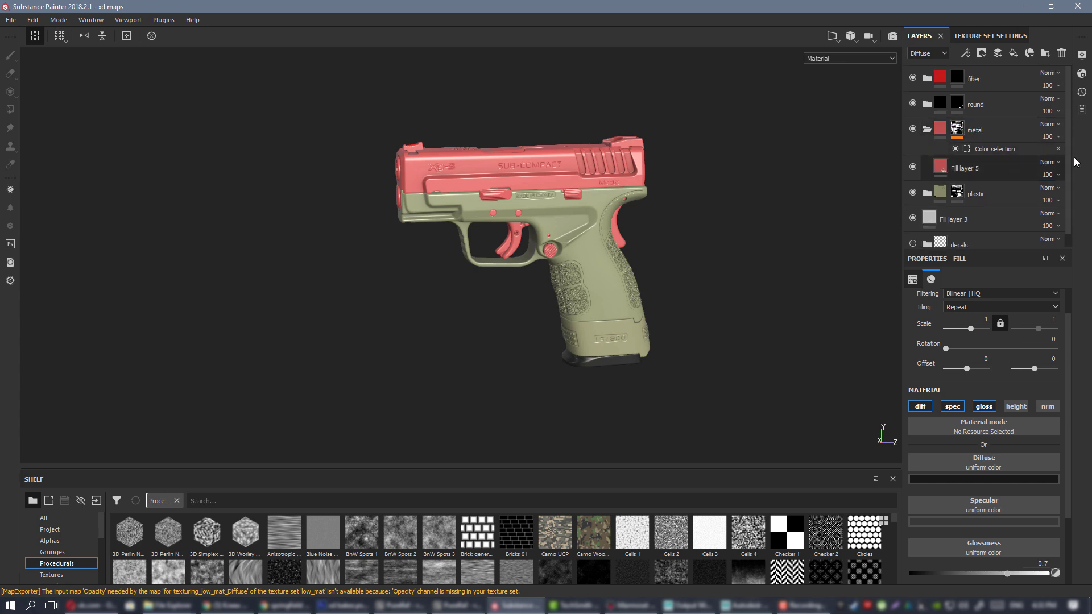
alt+right_drag(659, 327, 638, 271)
alt+middle_drag(570, 213, 592, 244)
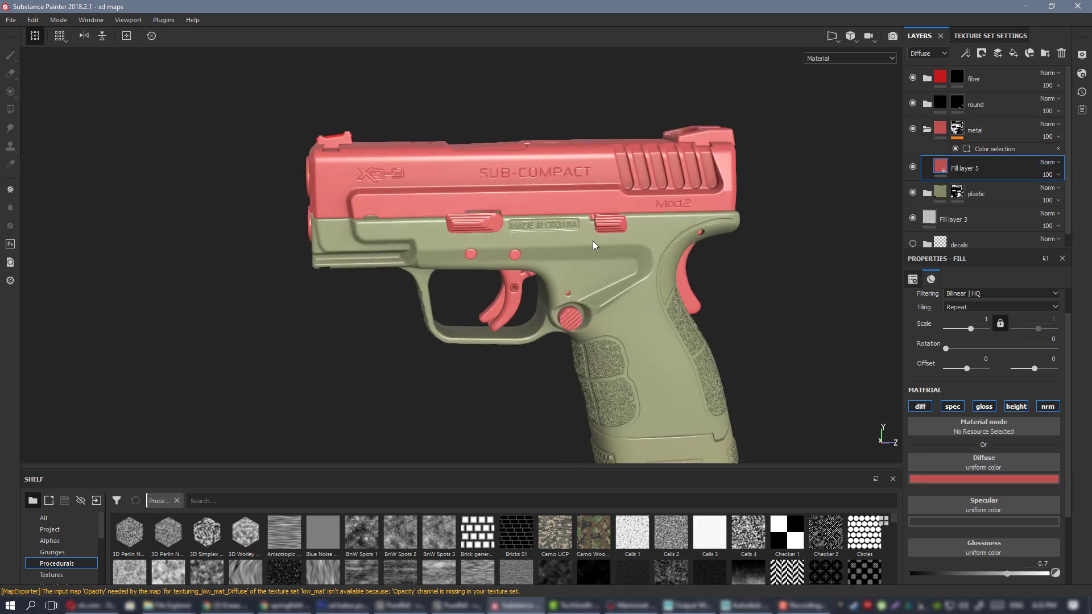
mouse_move(592, 244)
alt+mouse_down()
mouse_move(636, 265)
mouse_move(606, 250)
alt+mouse_up()
click(1000, 480)
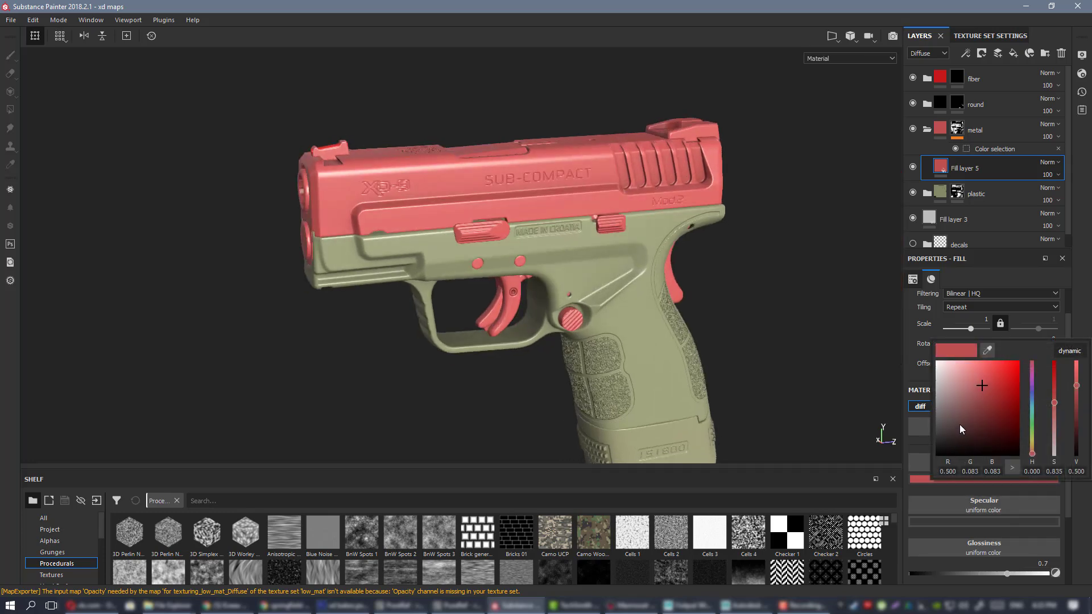
drag(960, 434, 898, 462)
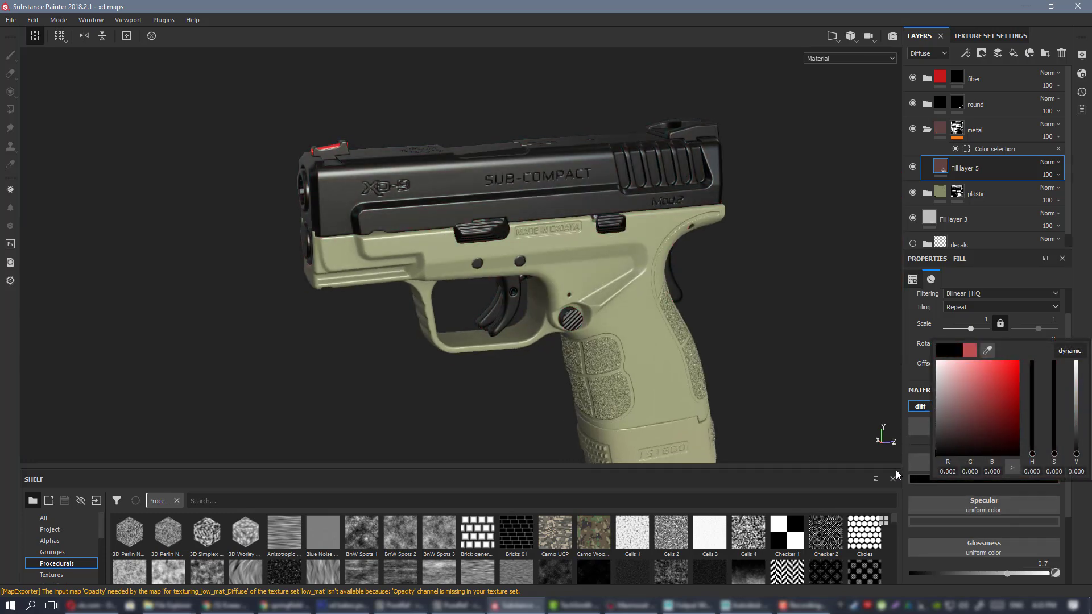
- Set the specular colour of the metal group's Fill layer 5 to a light grey
alt+drag(557, 225, 575, 195)
alt+right_drag(575, 195, 601, 281)
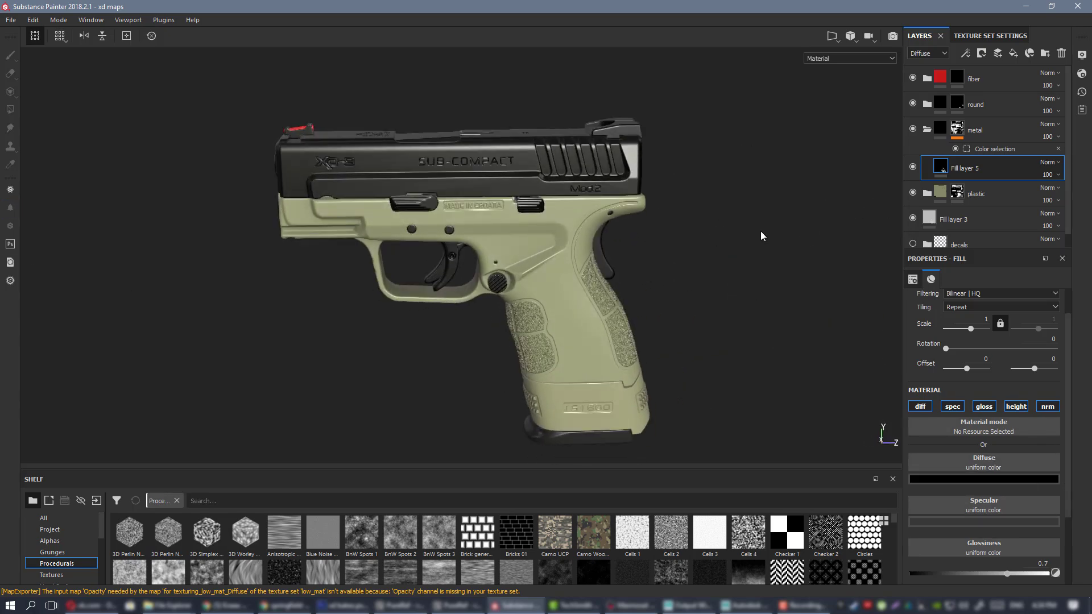
alt+drag(489, 186, 543, 198)
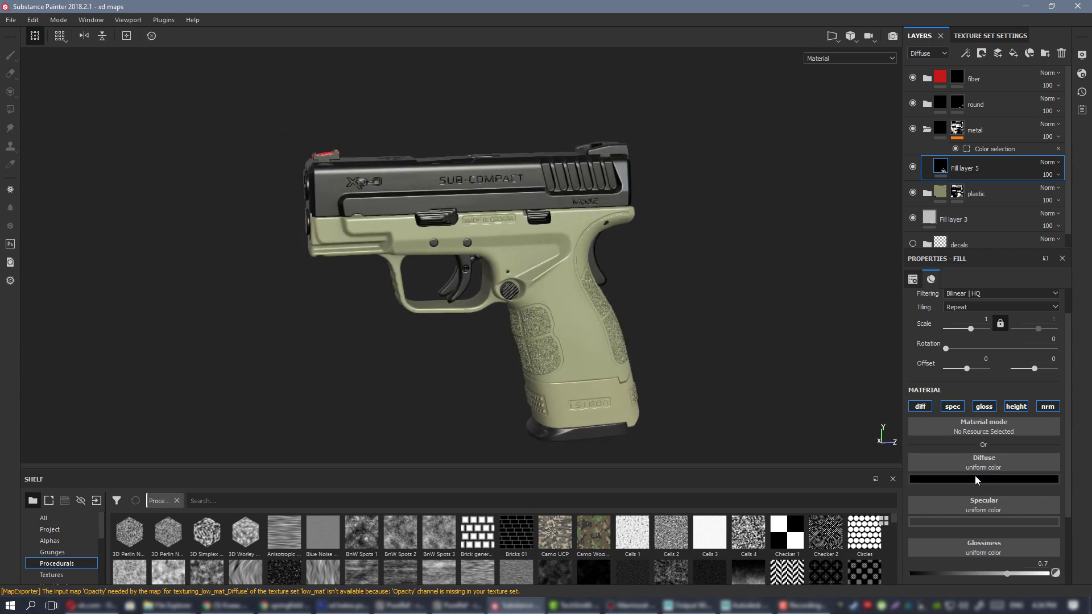
click(1002, 519)
drag(950, 457, 912, 431)
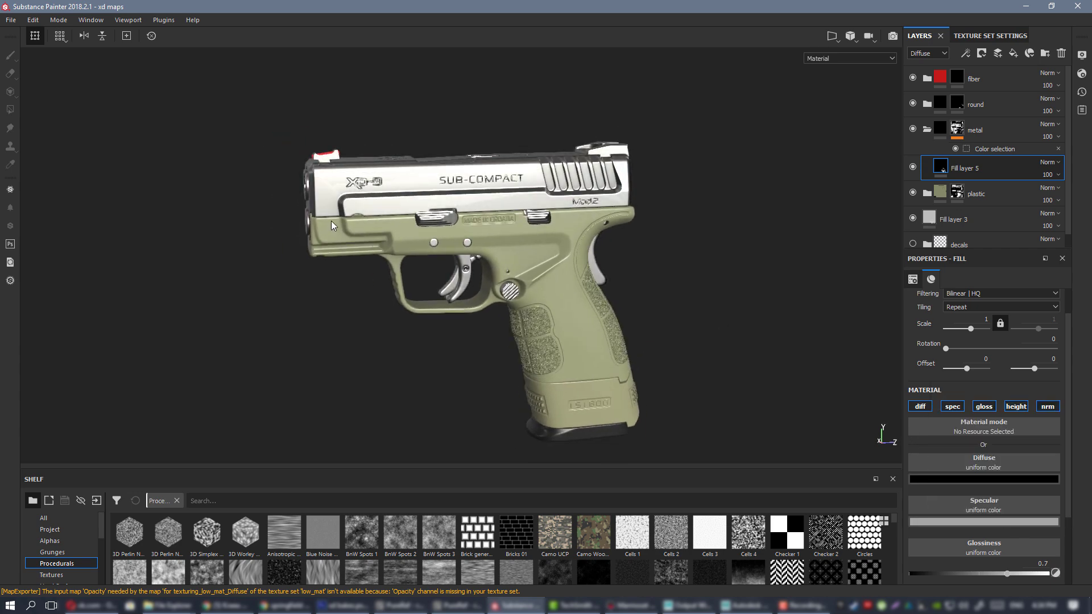
- Darken the specular colour of the metal group's Fill layer 5 to a mid grey and set its glossiness to 0.5244
alt+drag(494, 185, 324, 191)
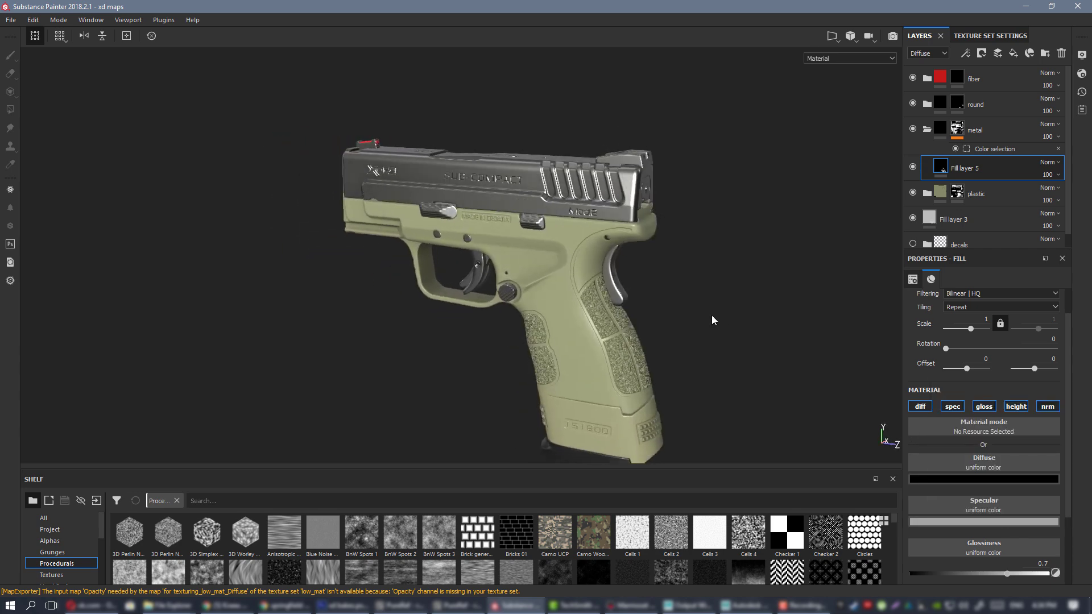
click(998, 522)
drag(943, 465, 913, 455)
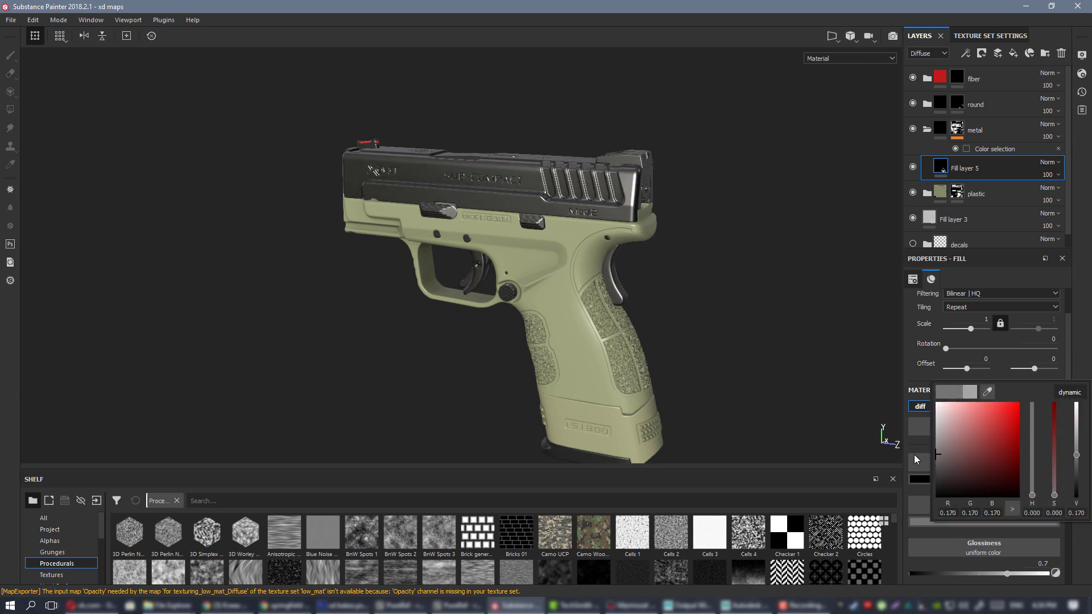
click(761, 349)
drag(1003, 575, 982, 573)
alt+drag(458, 174, 1011, 424)
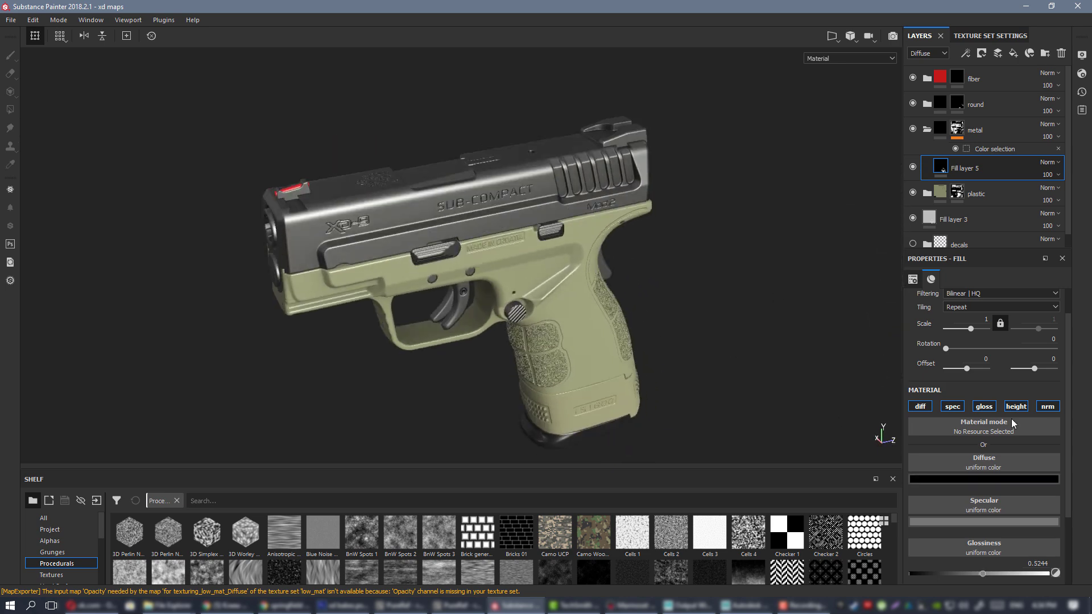
- Darken Fill layer 5's specular colour to a very dark neutral grey
click(972, 520)
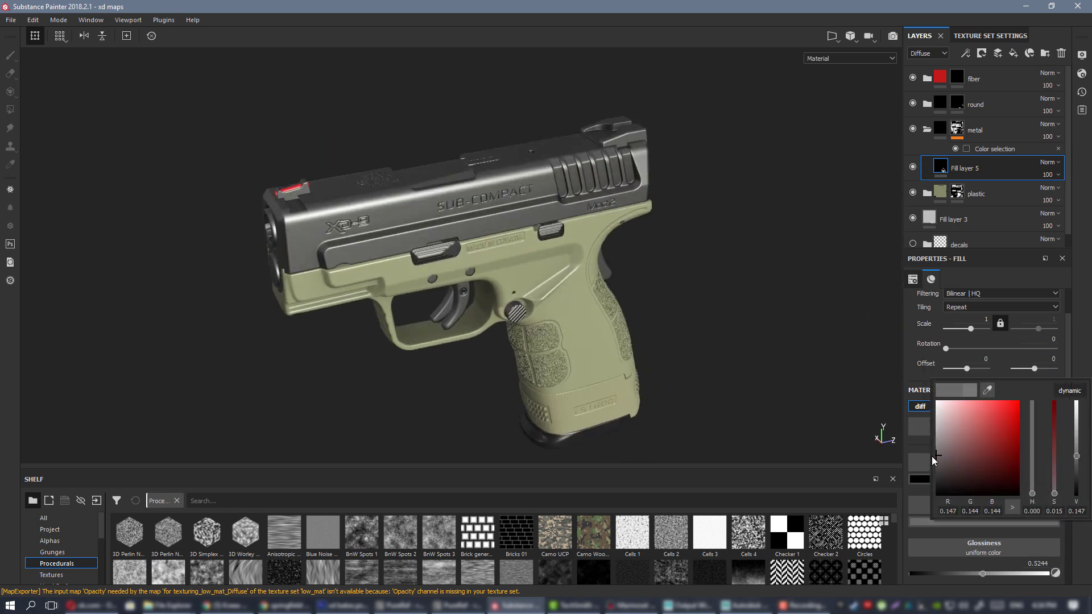
drag(932, 456, 923, 462)
alt+drag(597, 284, 364, 199)
click(1001, 522)
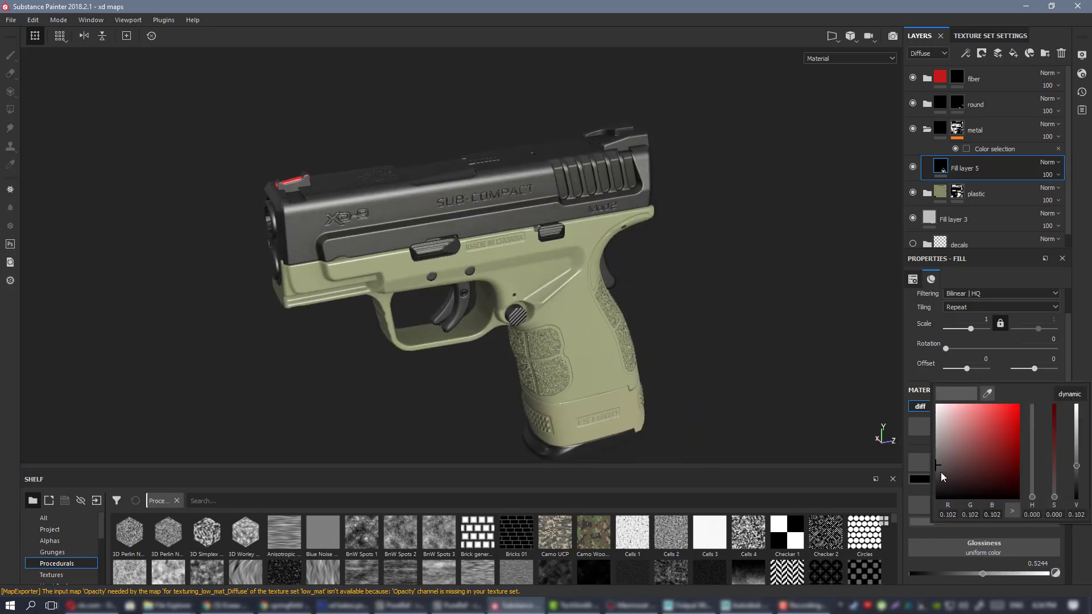
drag(942, 477, 933, 475)
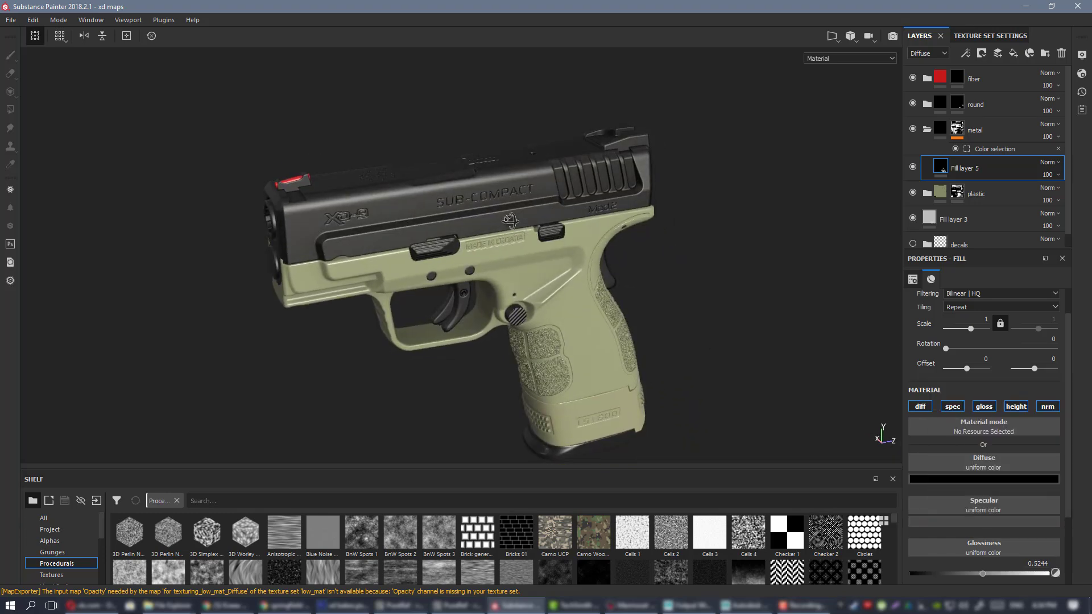
alt+drag(527, 232, 467, 292)
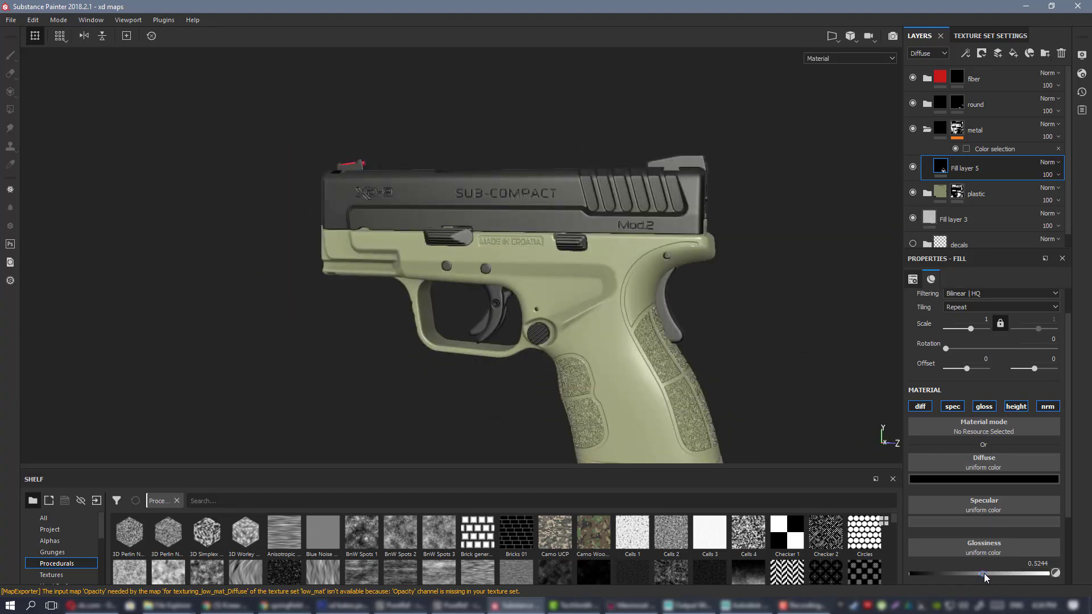
- Set Fill layer 5's glossiness to 0.6057 and check the slide's reflections from several angles
drag(983, 573, 988, 573)
alt+drag(616, 236, 637, 250)
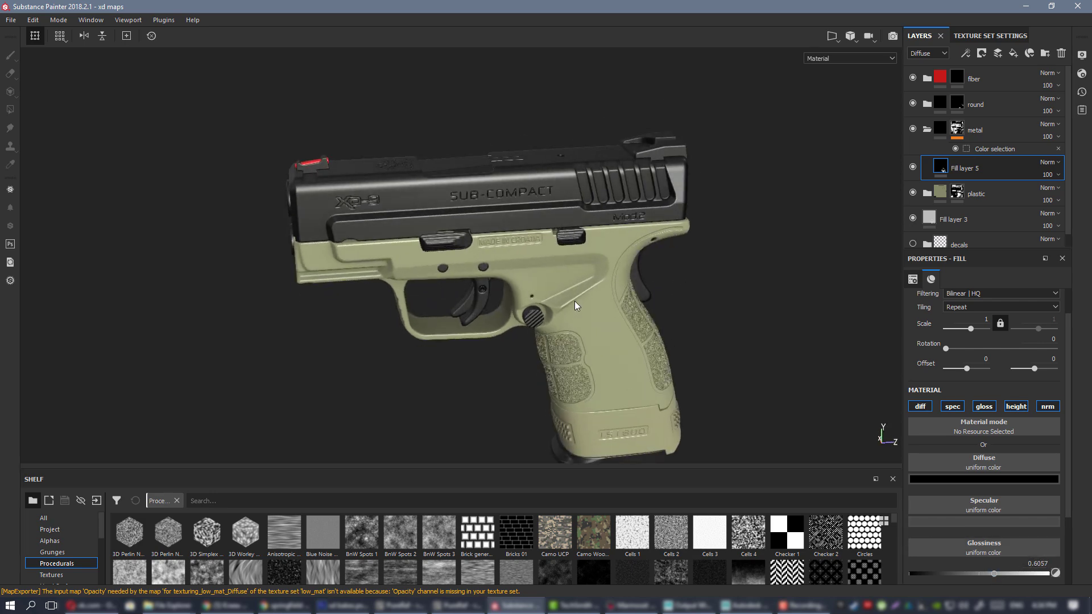
alt+drag(574, 306, 591, 284)
alt+right_drag(591, 284, 571, 301)
alt+drag(572, 302, 591, 324)
alt+right_drag(591, 324, 600, 341)
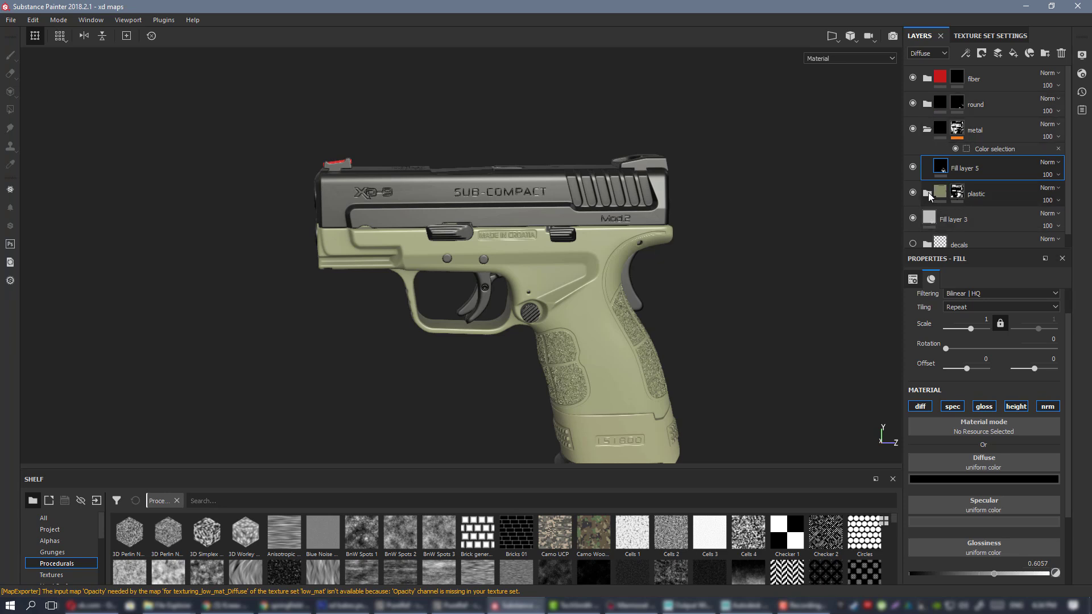
- Expand the plastic group, disable base color3's specular and glossiness channels, and check the channels of base color2
click(927, 194)
scroll(980, 186, down, 2)
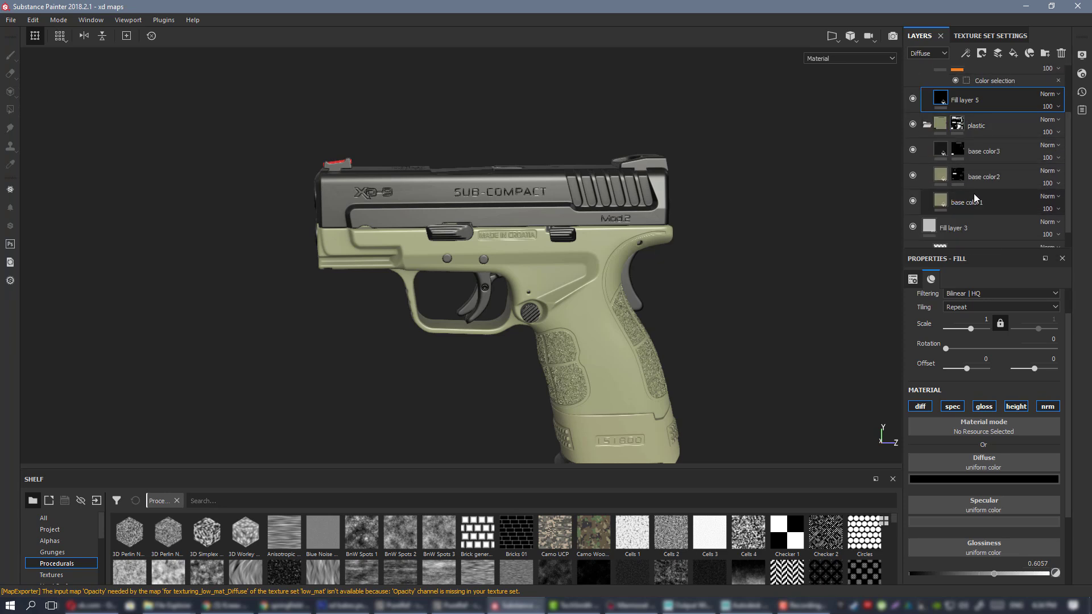
click(941, 150)
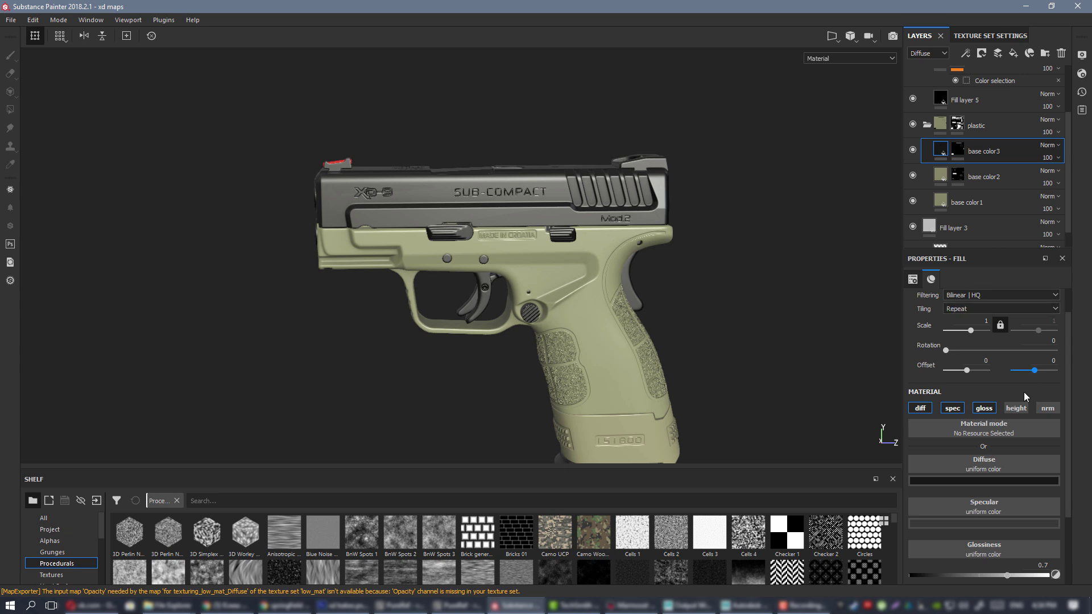
click(972, 408)
click(952, 408)
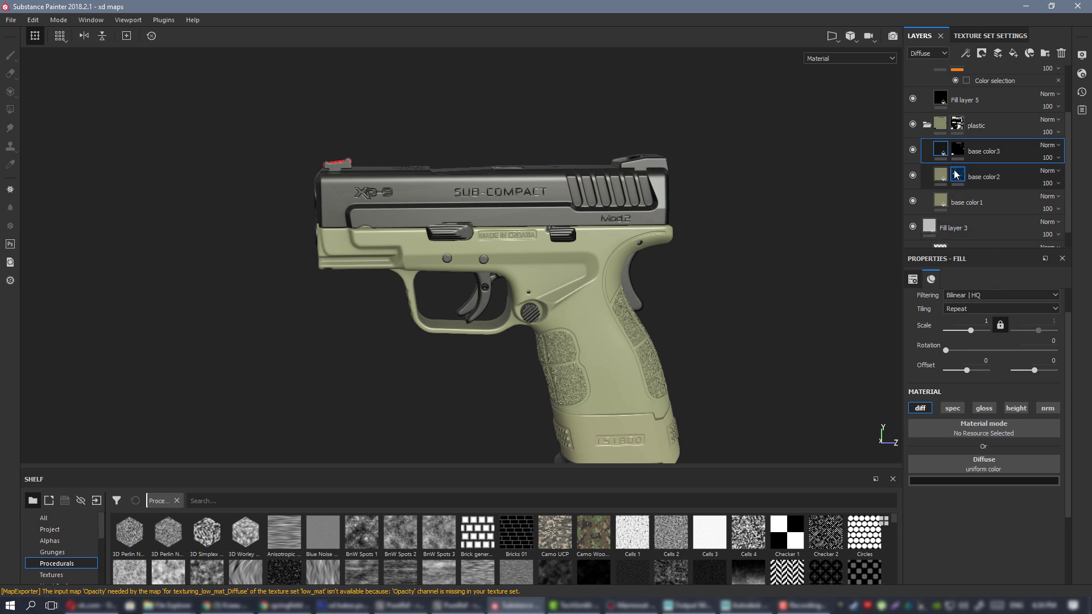
click(938, 177)
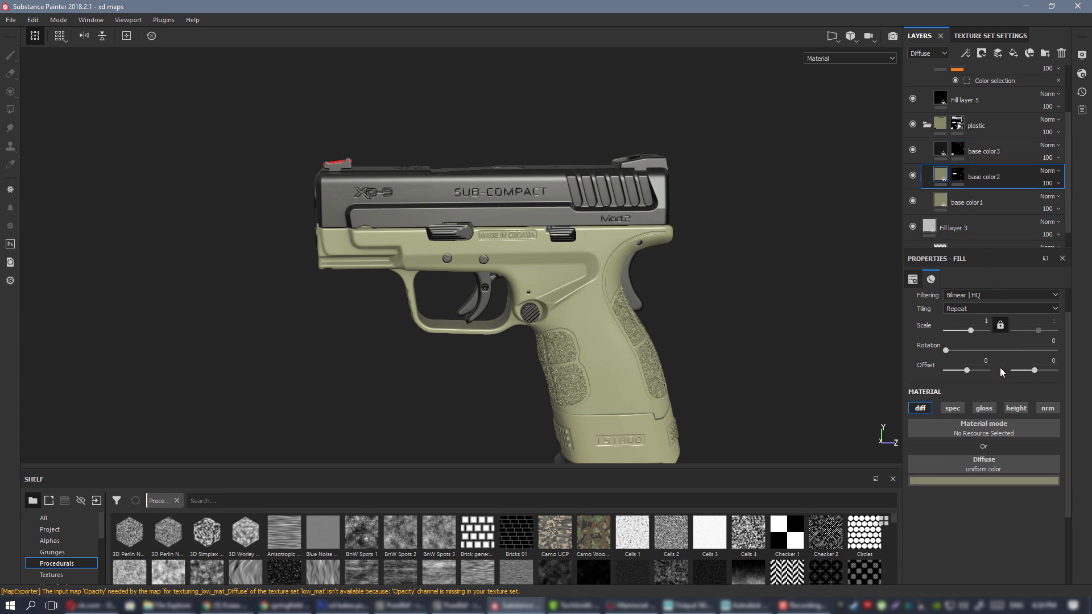
- Set the glossiness of base color1 in the plastic group to 0.5122
click(941, 201)
alt+middle_drag(510, 268, 526, 165)
scroll(540, 187, up, 3)
alt+drag(586, 244, 747, 321)
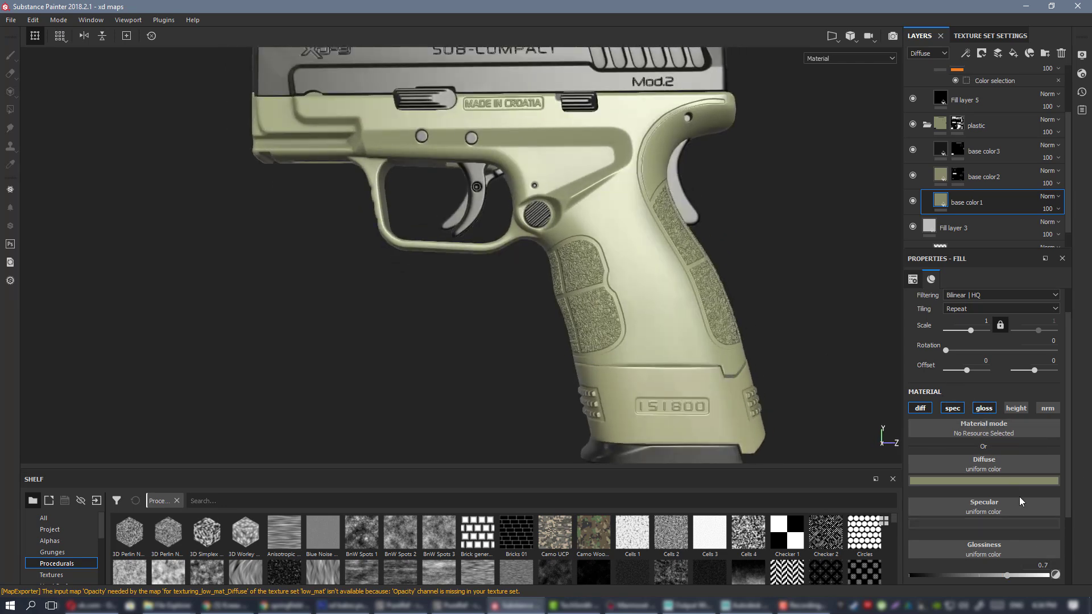
scroll(1019, 496, down, 2)
drag(1004, 506, 980, 506)
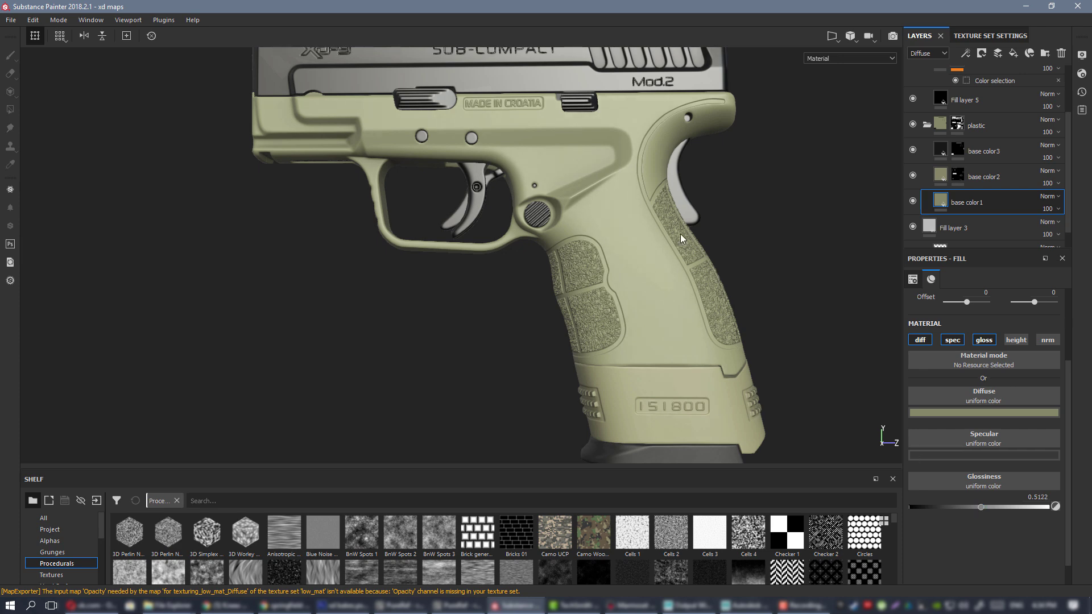
scroll(679, 273, down, 3)
alt+drag(654, 245, 663, 290)
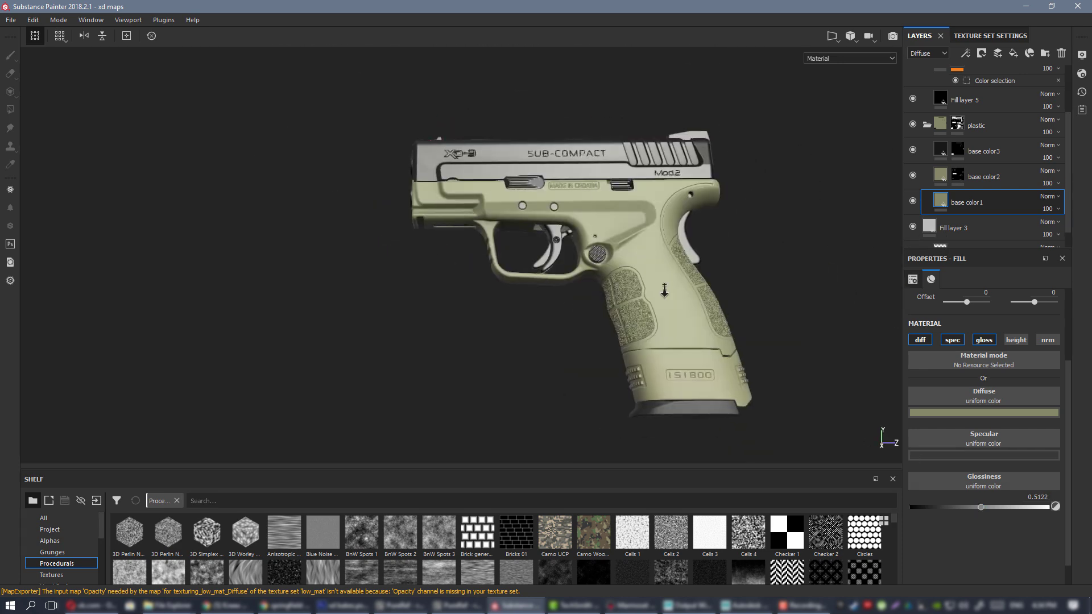
- Examine the plastic grip, magazine base and metal slide up close from several angles
scroll(648, 285, up, 4)
alt+middle_drag(648, 284, 437, 86)
scroll(477, 187, up, 2)
alt+drag(548, 345, 478, 323)
alt+drag(574, 328, 599, 341)
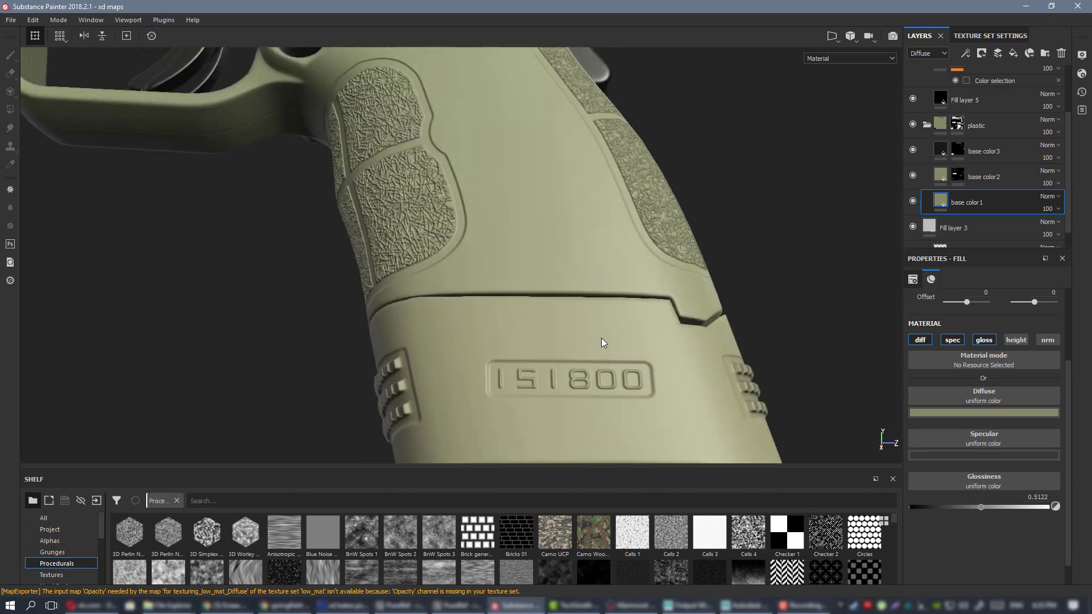
alt+right_drag(600, 341, 506, 163)
alt+middle_drag(507, 163, 558, 258)
alt+drag(558, 258, 522, 251)
alt+right_drag(522, 251, 500, 202)
alt+drag(500, 202, 458, 111)
alt+right_drag(458, 111, 436, 193)
alt+drag(436, 192, 458, 180)
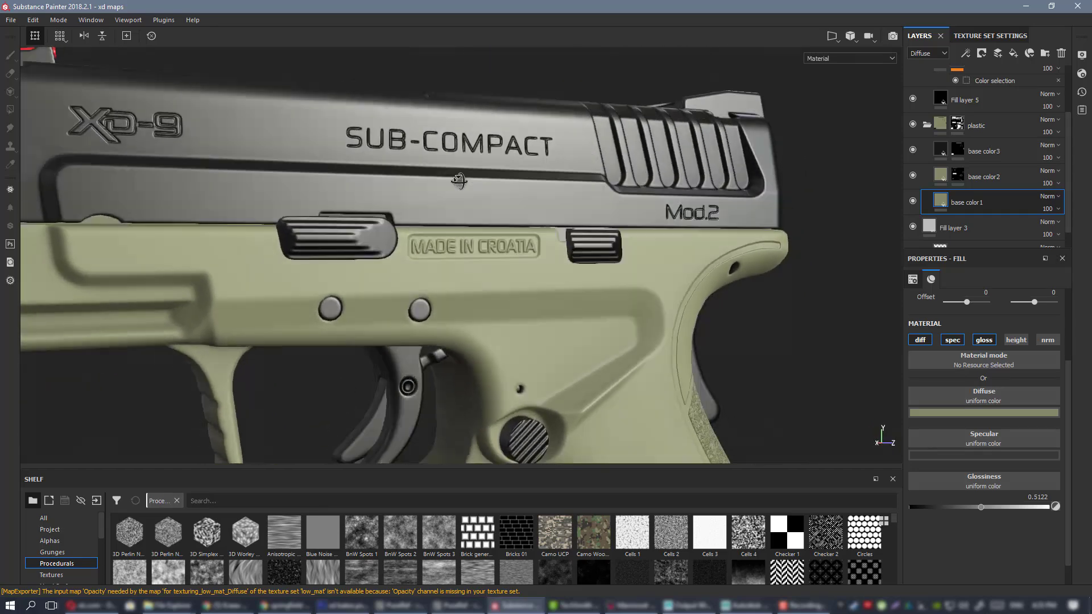
alt+right_drag(458, 180, 504, 189)
mouse_move(505, 189)
alt+mouse_down()
mouse_move(575, 199)
mouse_move(483, 194)
alt+mouse_up()
alt+right_drag(484, 193, 746, 448)
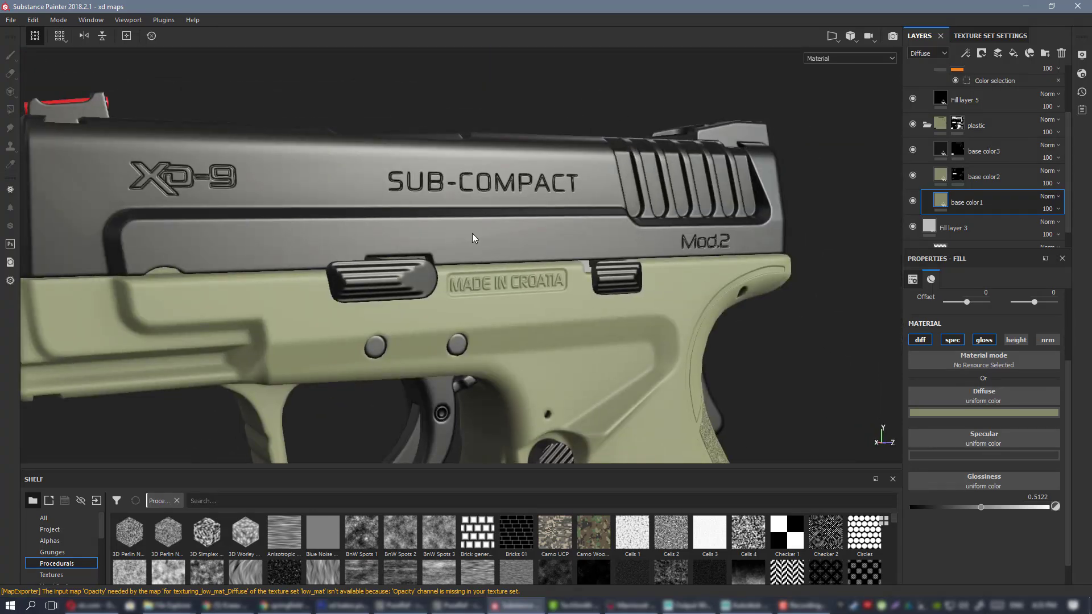
- Examine how the metal and plastic materials look together on the whole pistol
alt+right_drag(604, 221, 483, 224)
alt+drag(483, 224, 620, 239)
alt+right_drag(619, 239, 568, 230)
alt+drag(826, 191, 977, 202)
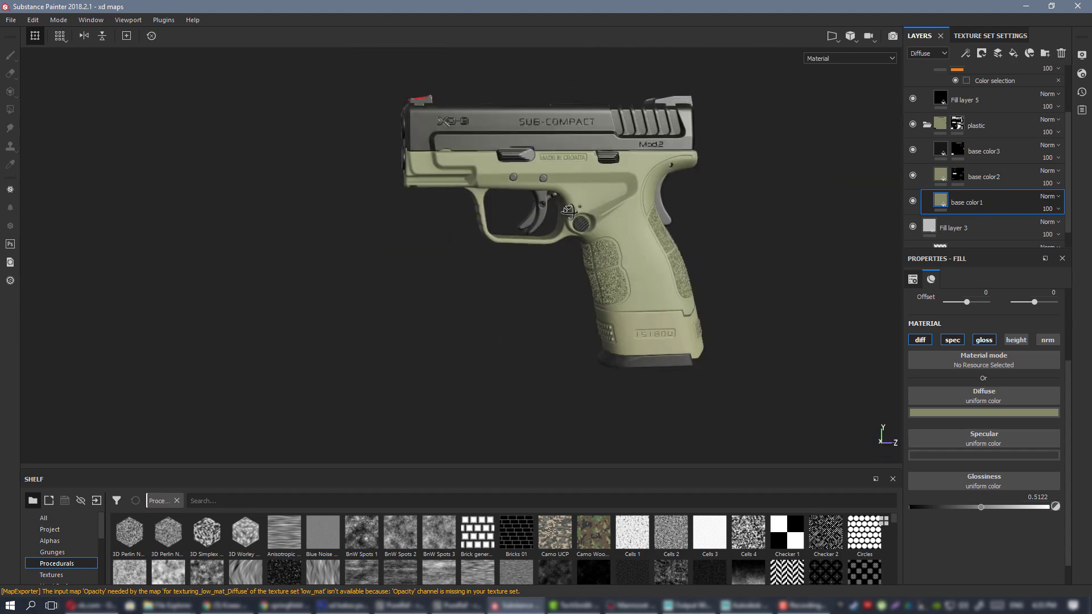
alt+right_drag(105, 180, 348, 195)
alt+drag(348, 195, 574, 212)
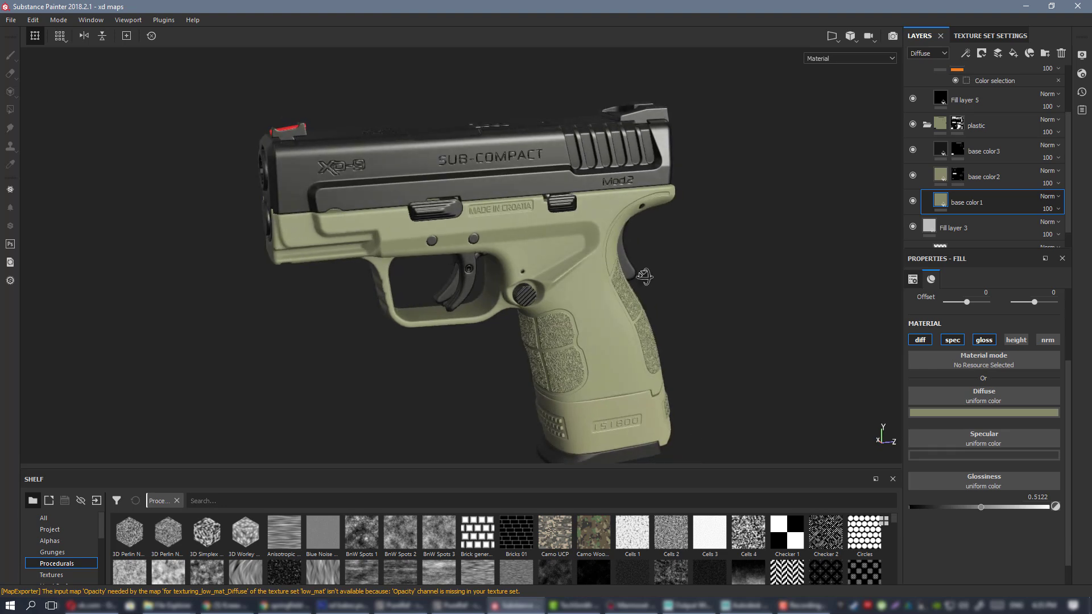
scroll(619, 251, down, 4)
mouse_move(619, 251)
alt+mouse_down()
mouse_move(974, 241)
mouse_move(608, 244)
alt+mouse_up()
scroll(511, 212, up, 3)
alt+drag(554, 276, 519, 264)
scroll(522, 216, down, 2)
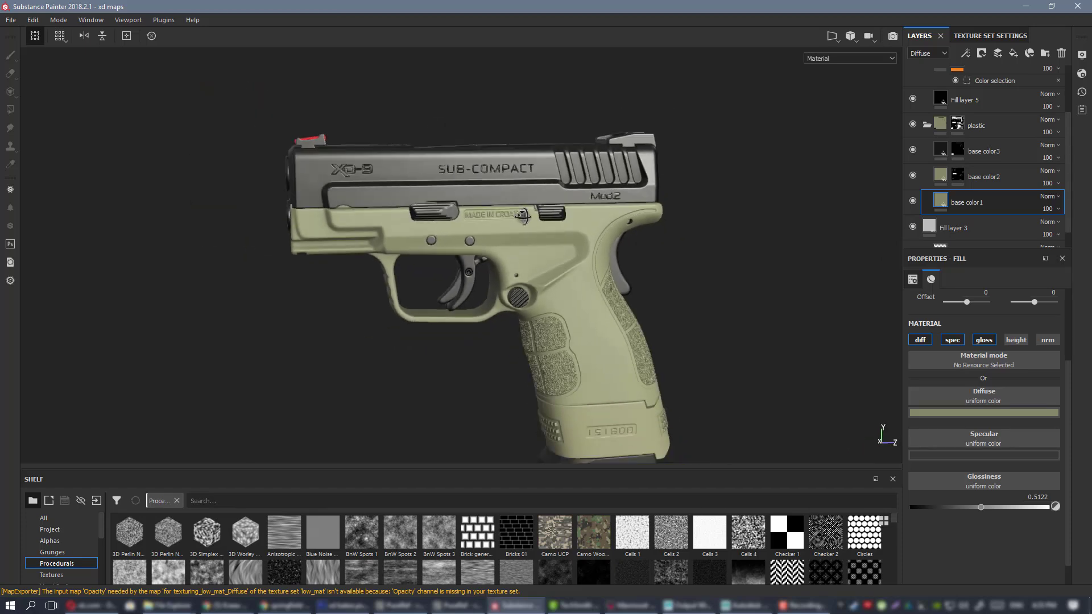
- Examine the metal body and plastic base of the separate magazine
alt+drag(569, 229, 454, 232)
scroll(317, 236, down, 3)
alt+middle_drag(316, 237, 543, 196)
alt+drag(432, 260, 341, 262)
shift+right_drag(426, 257, 404, 257)
alt+right_drag(460, 247, 458, 302)
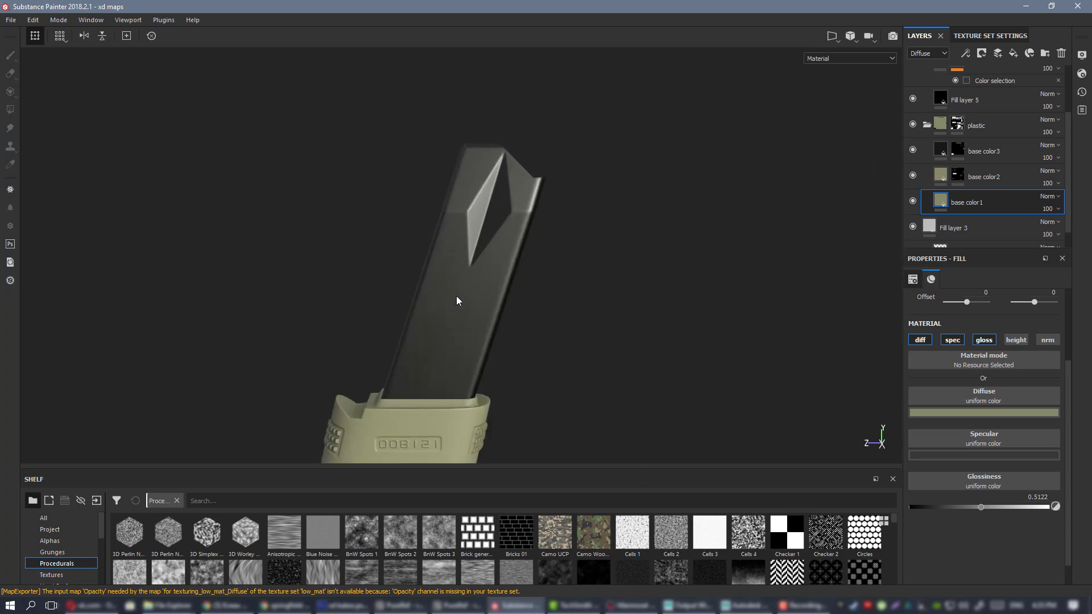
alt+drag(459, 302, 621, 309)
alt+right_drag(621, 309, 519, 224)
alt+drag(519, 224, 470, 215)
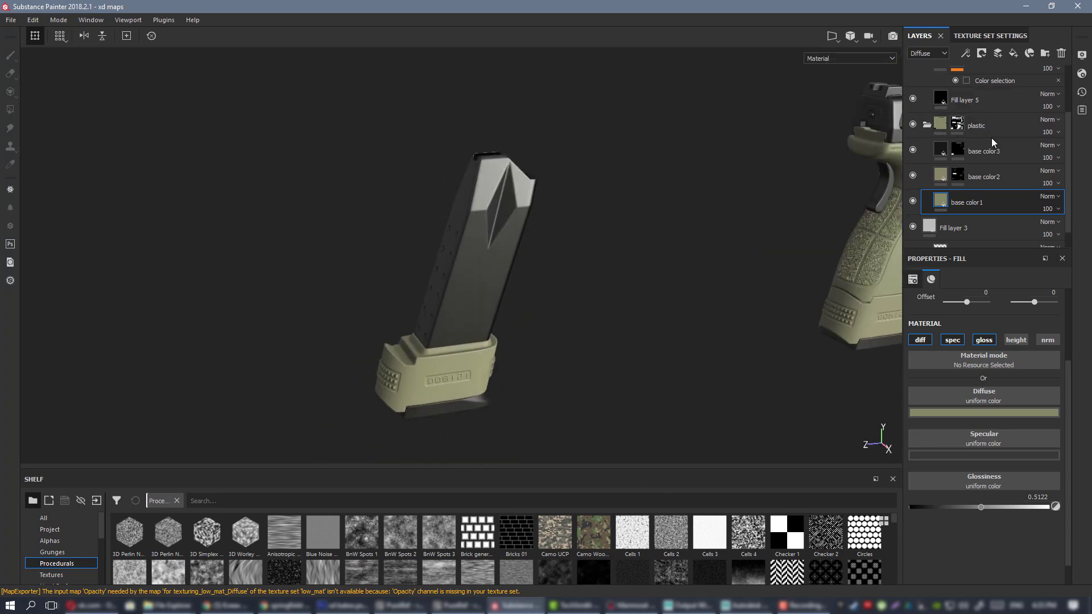
- Collapse the plastic group and toggle Fill layer 5's visibility off and on to check its effect on the metal parts
click(926, 125)
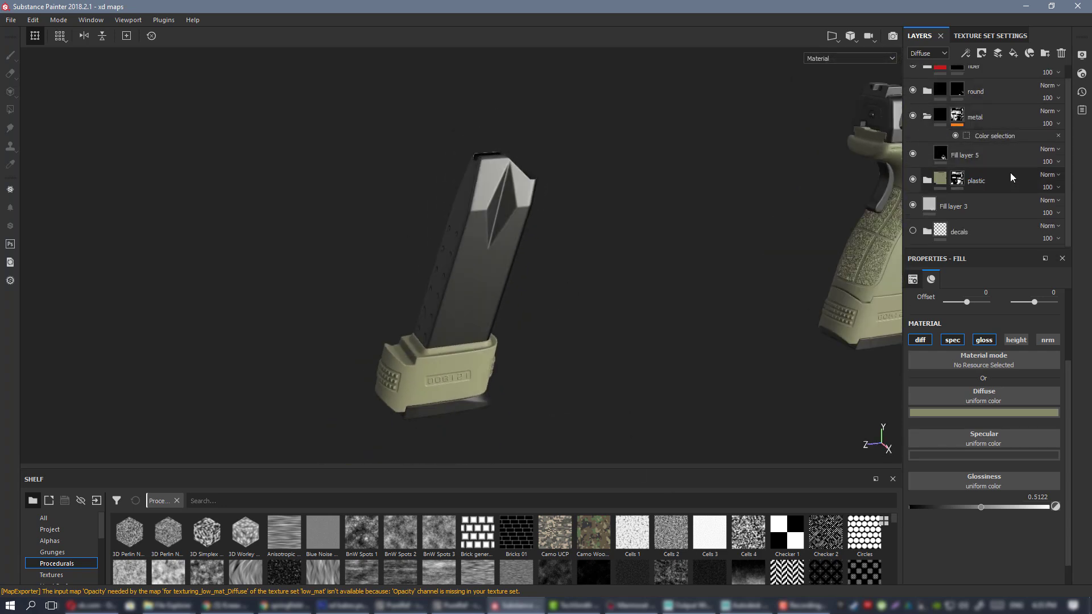
scroll(1010, 173, up, 1)
click(941, 168)
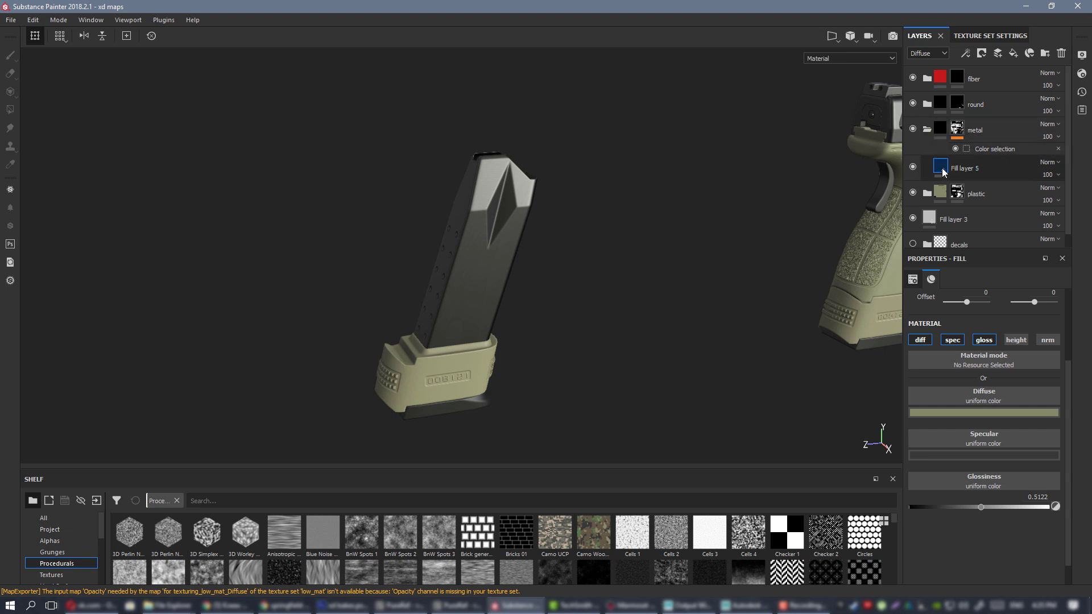
click(915, 165)
click(915, 165)
alt+middle_drag(584, 214, 344, 223)
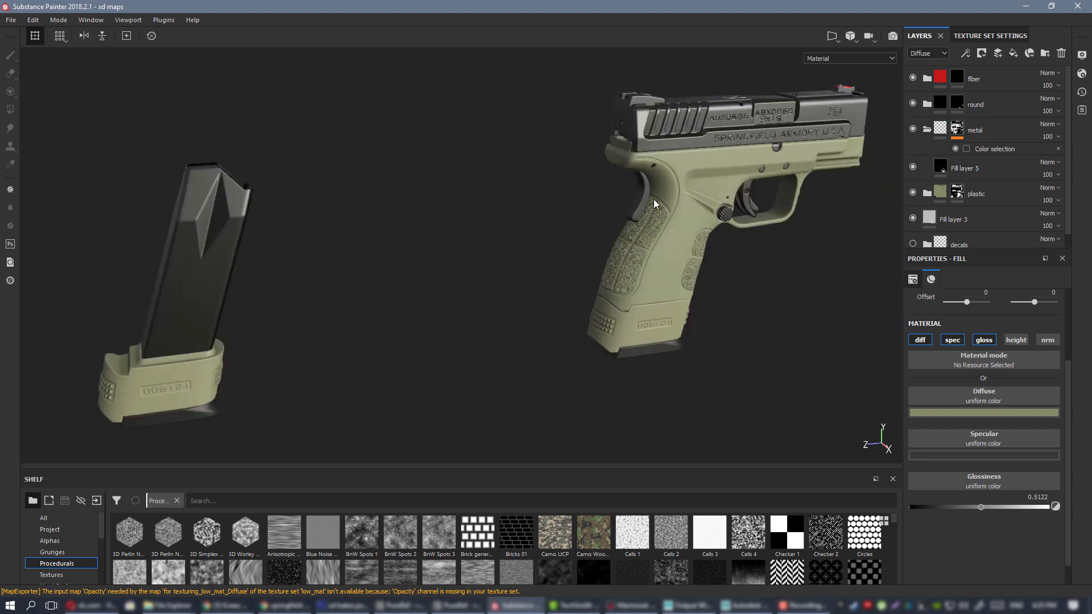
alt+drag(654, 199, 570, 164)
alt+middle_drag(570, 163, 623, 166)
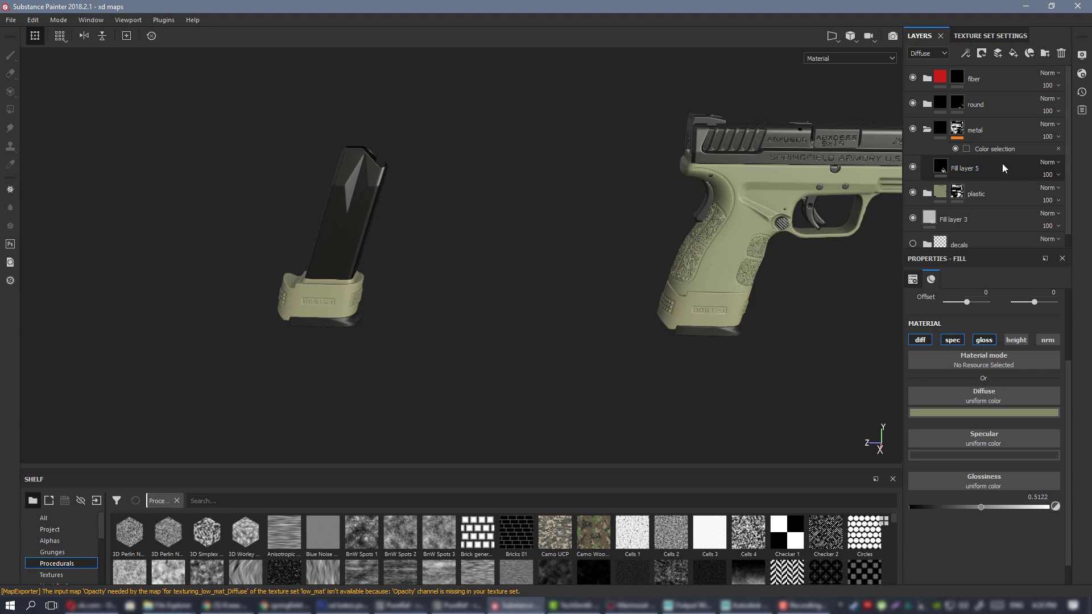
- Rename the metal group's Fill layer 5 as background
double_click(969, 169)
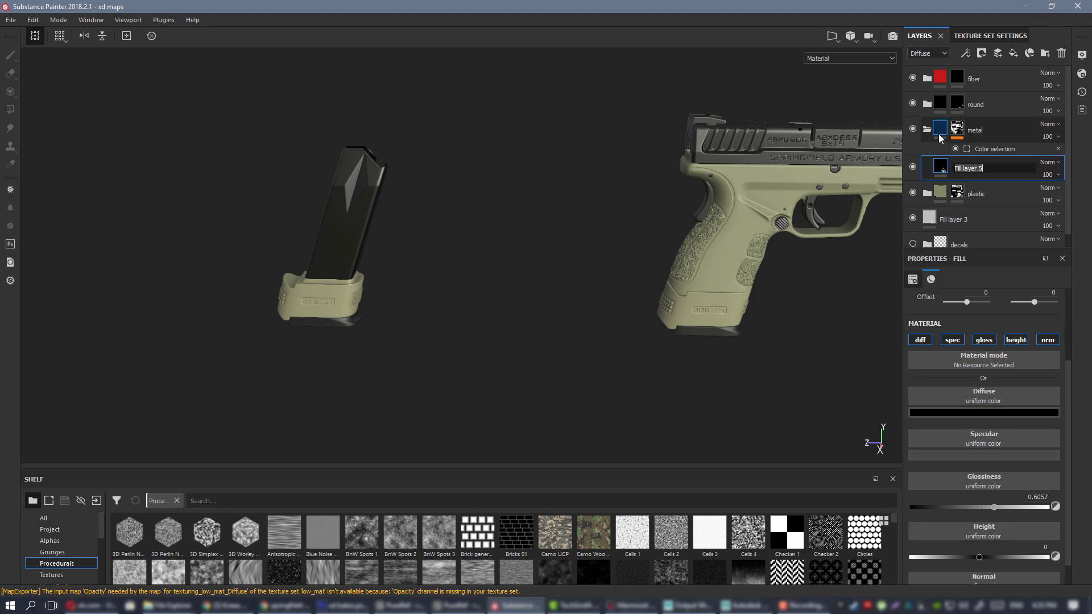
text(background)
key(Return)
- Create a folder above the background layer in the metal group and name it mag
alt+drag(418, 218, 549, 218)
alt+middle_drag(549, 217, 514, 243)
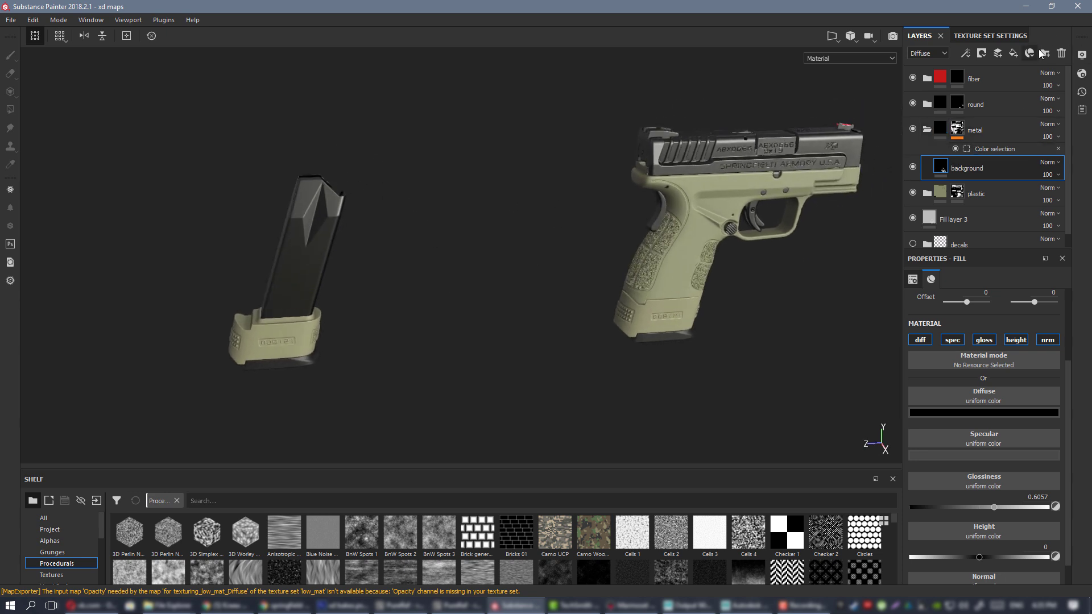
click(1045, 52)
double_click(976, 168)
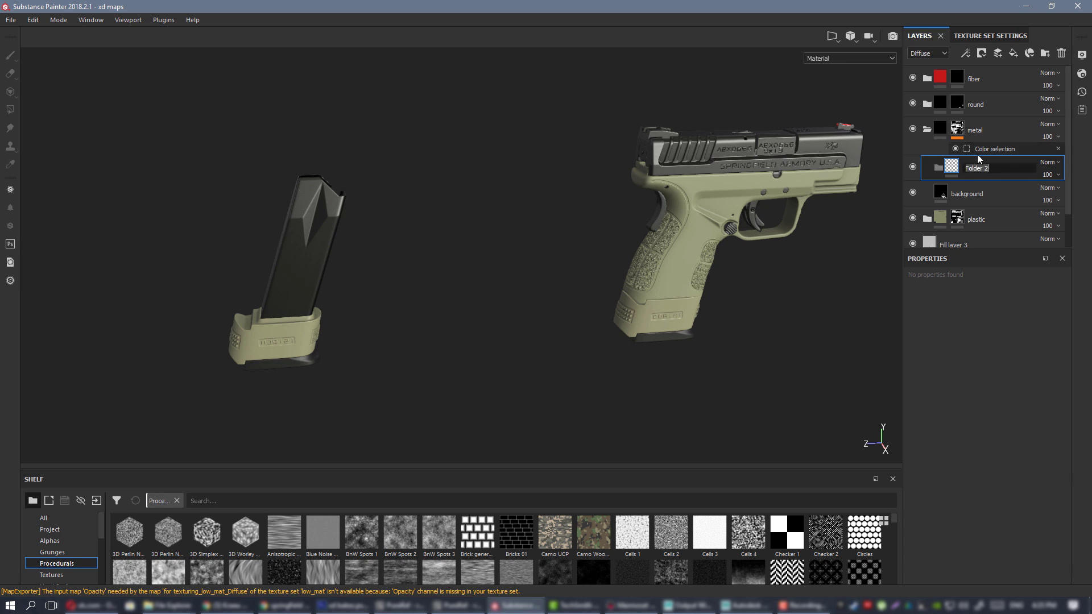
text(mag)
key(Return)
- Add a fill layer inside the mag folder and give the folder a black mask
click(1013, 53)
drag(984, 164, 975, 187)
click(982, 165)
right_click(985, 165)
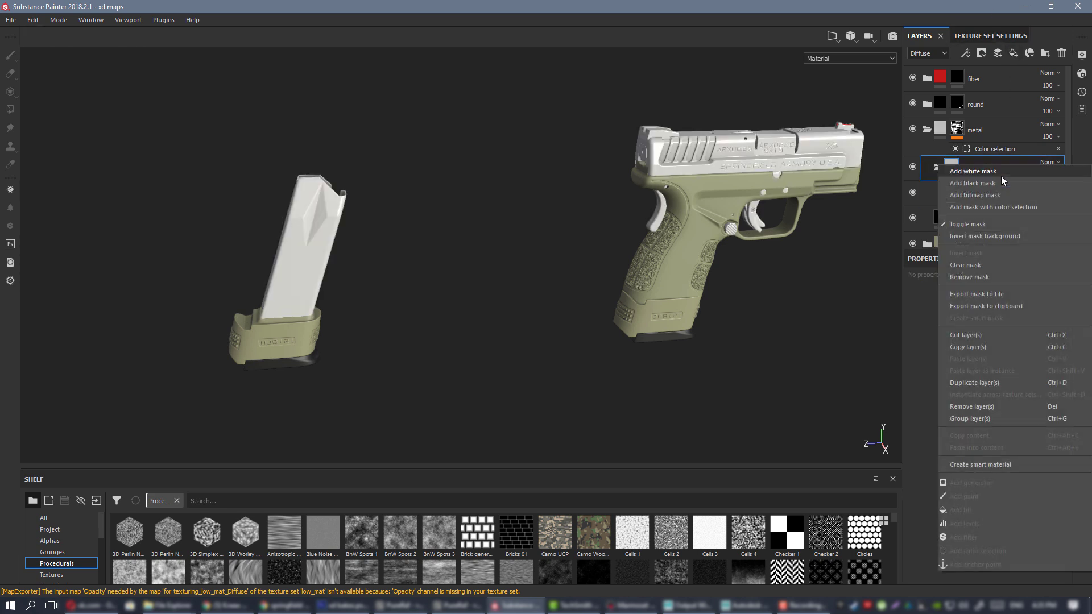
click(1000, 176)
- Fill the magazine's metal body into the mag folder's mask with mesh-mode Polygon Fill
alt+middle_drag(480, 156, 649, 129)
scroll(648, 130, up, 2)
click(9, 108)
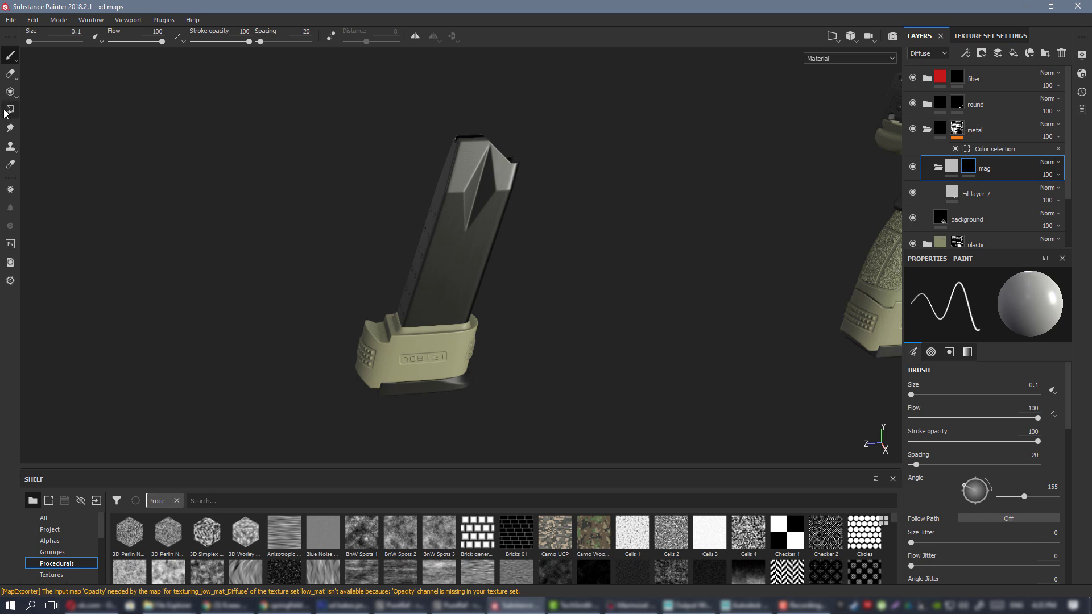
click(484, 199)
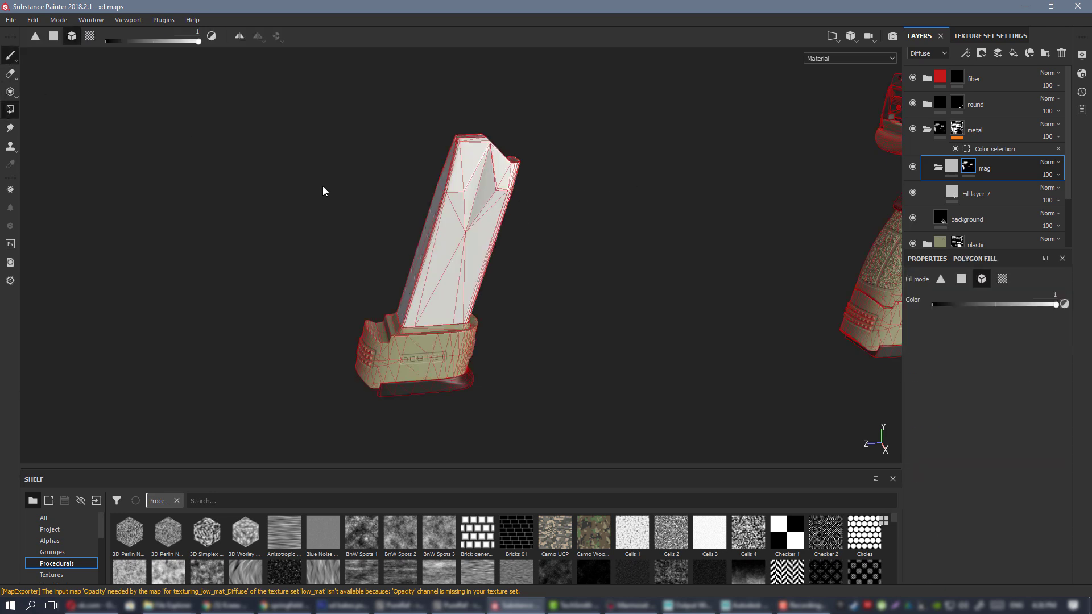
mouse_move(323, 191)
alt+mouse_down()
mouse_move(244, 185)
mouse_move(507, 254)
mouse_move(546, 245)
alt+mouse_up()
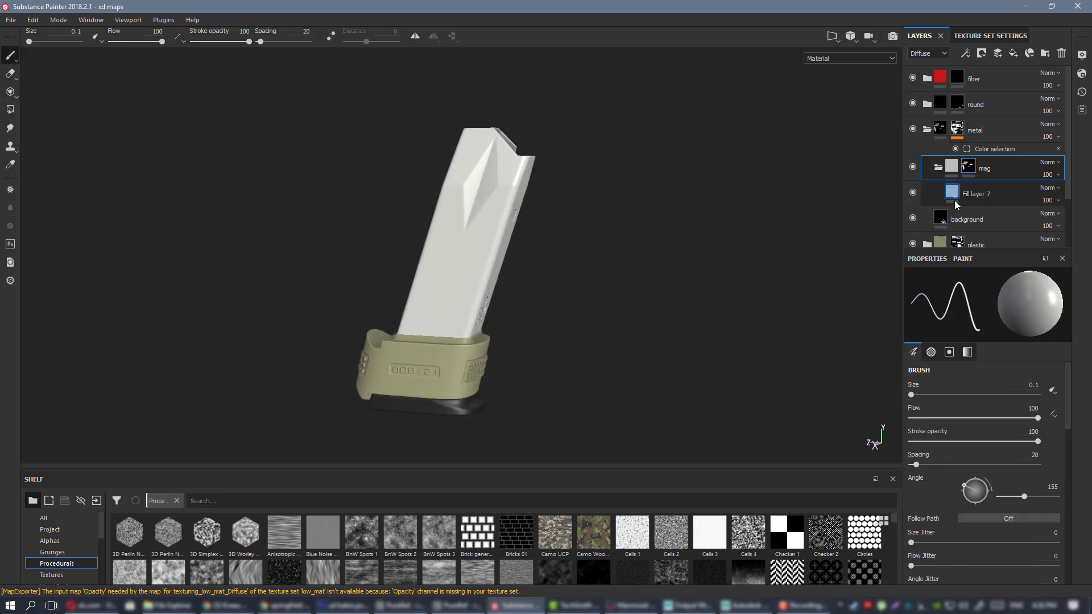
- Set the magazine fill layer's diffuse colour to black and its specular colour to light grey
click(954, 196)
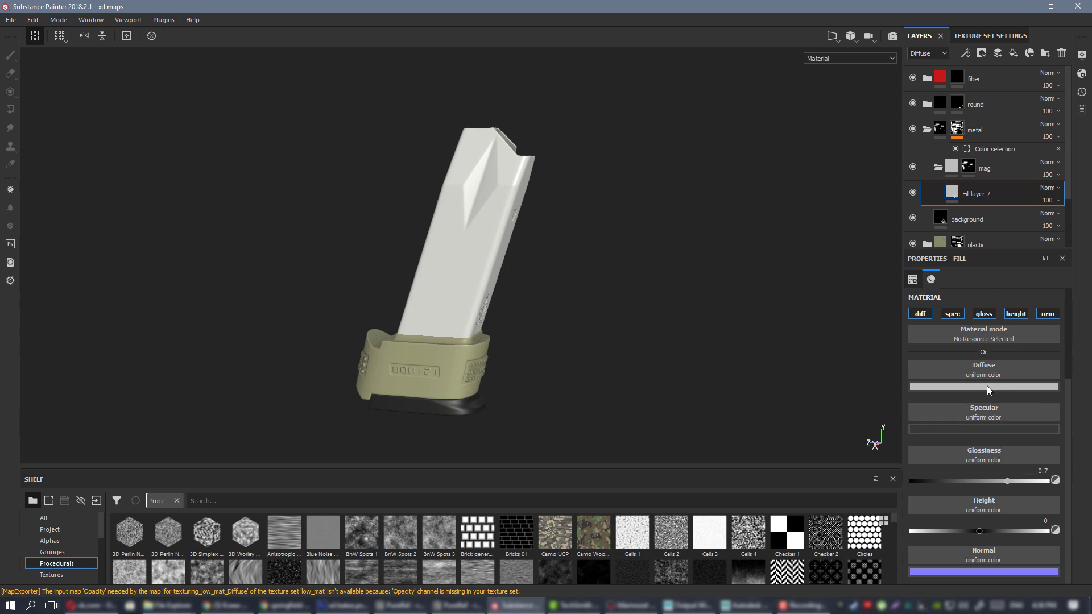
click(987, 386)
drag(950, 483, 936, 504)
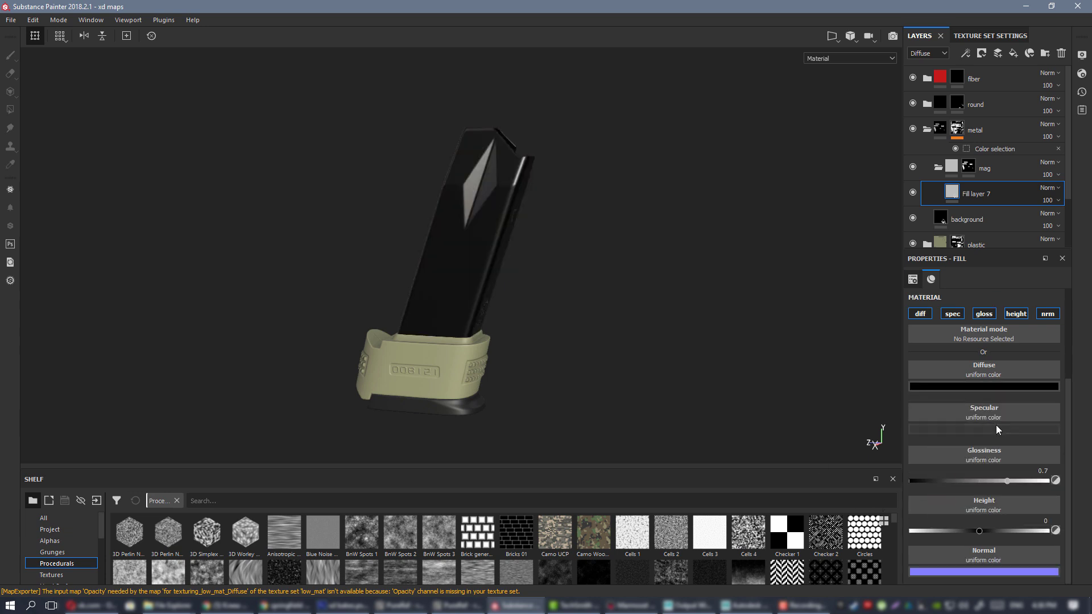
click(995, 427)
drag(988, 455, 910, 470)
alt+drag(507, 253, 550, 239)
shift+right_drag(595, 236, 594, 331)
alt+drag(594, 332, 643, 312)
shift+right_drag(643, 312, 632, 314)
alt+right_drag(632, 315, 573, 266)
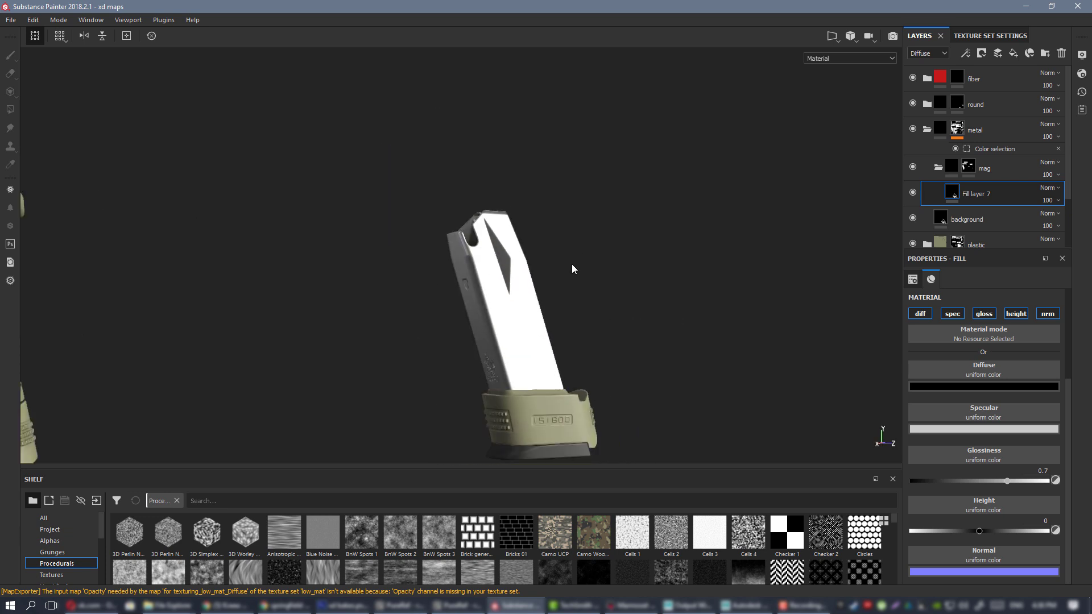
alt+drag(572, 266, 526, 312)
alt+middle_drag(526, 312, 554, 232)
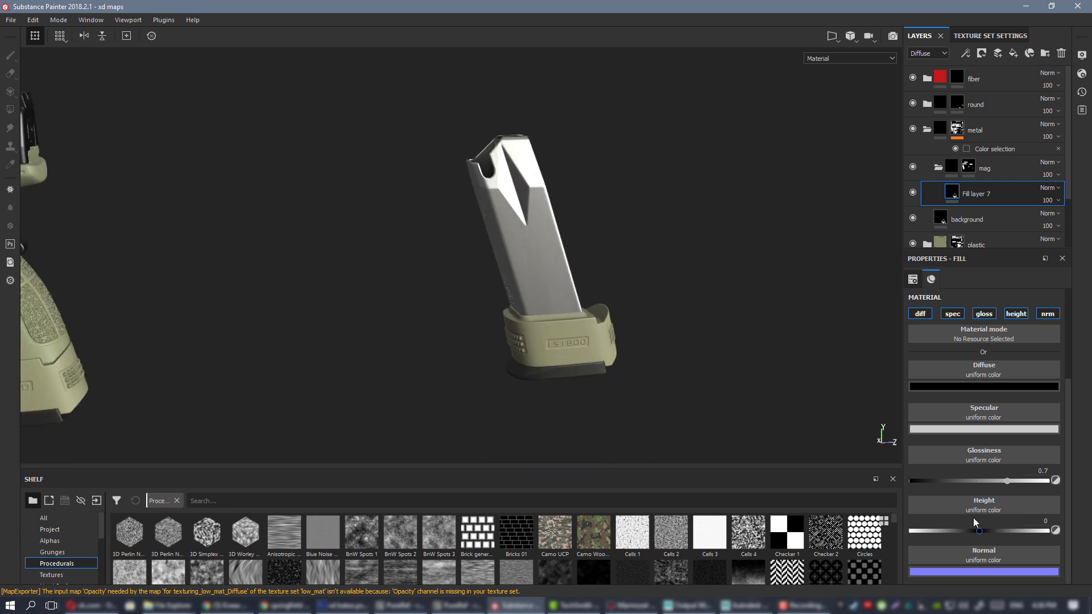
- Turn off the height and normal channels of the magazine fill layer and set its glossiness to about 0.813
click(1048, 313)
click(1016, 351)
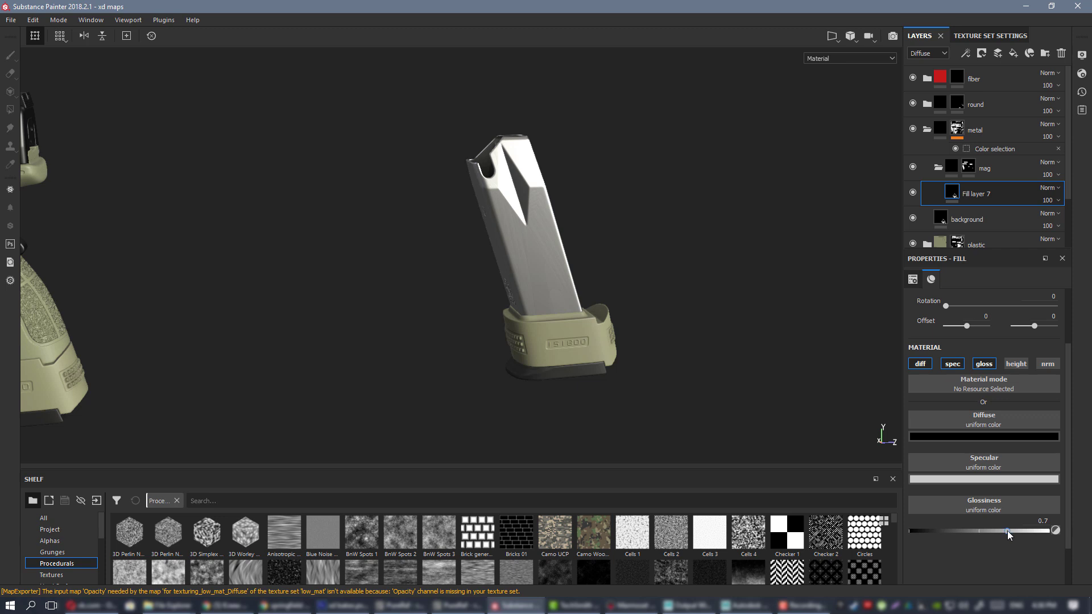
drag(1008, 531, 1014, 530)
alt+drag(548, 259, 522, 259)
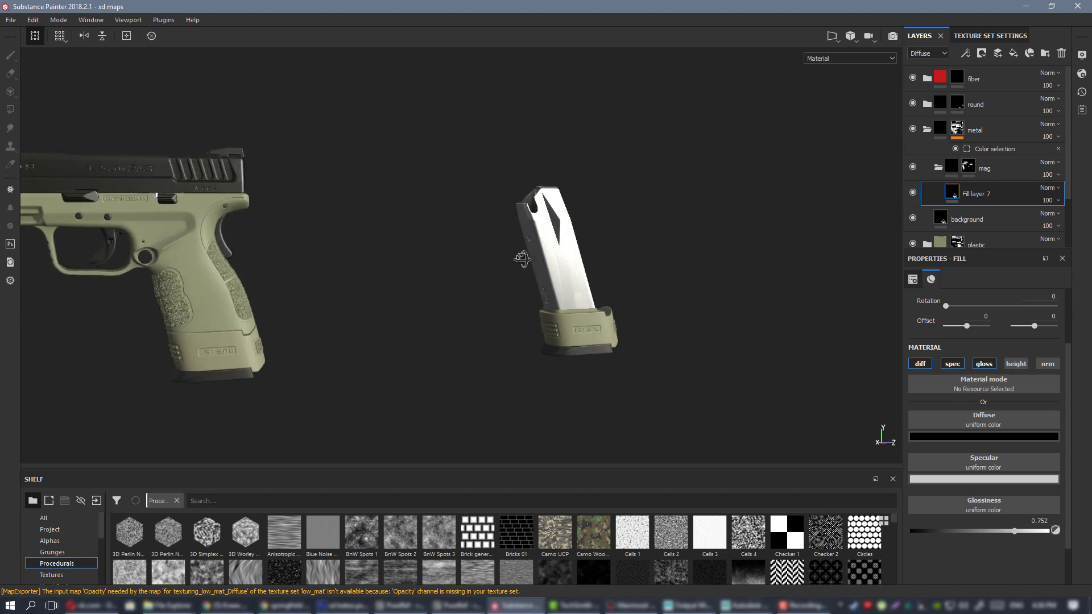
key(f)
drag(1018, 530, 1023, 530)
alt+drag(641, 322, 639, 356)
scroll(639, 355, up, 3)
alt+right_drag(306, 164, 336, 234)
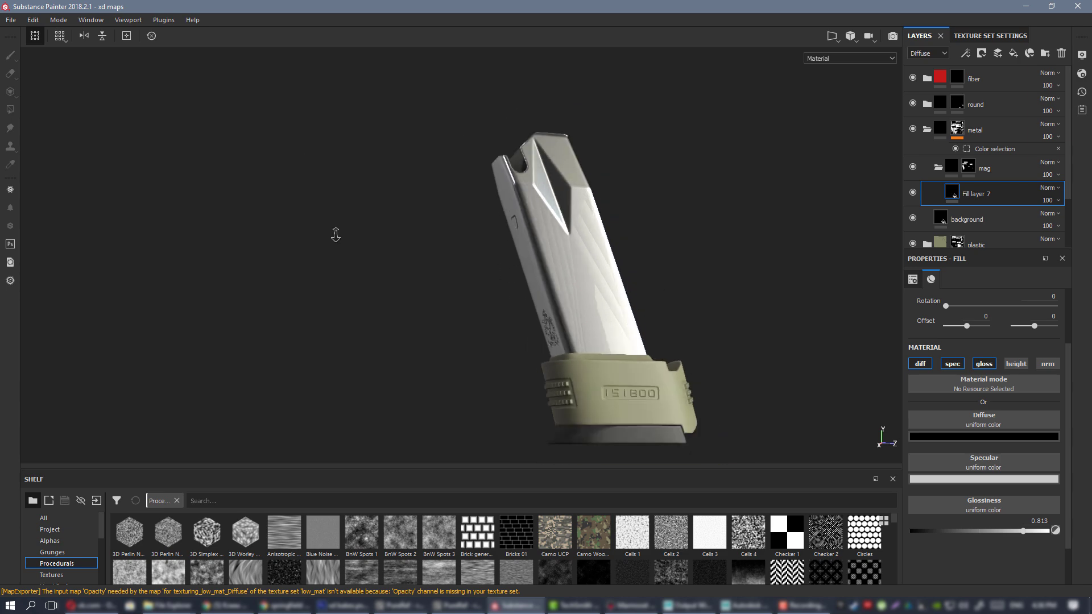
alt+middle_drag(336, 234, 762, 266)
alt+drag(693, 262, 719, 271)
alt+middle_drag(718, 271, 639, 269)
alt+drag(669, 268, 585, 263)
alt+middle_drag(585, 264, 676, 270)
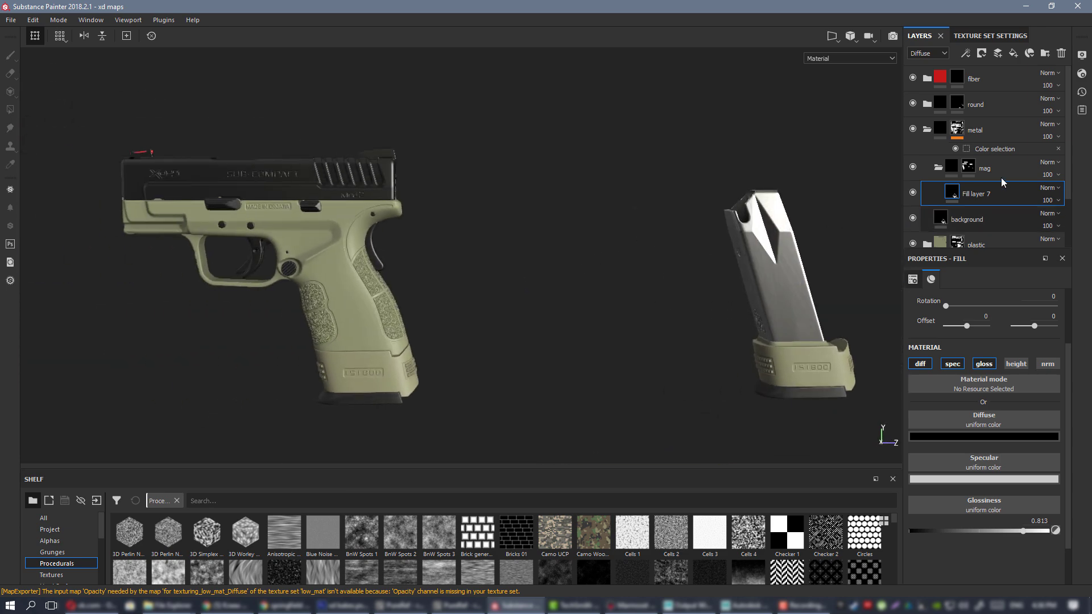
- Collapse the mag folder, create a folder above it in the metal group and name it slide
click(936, 167)
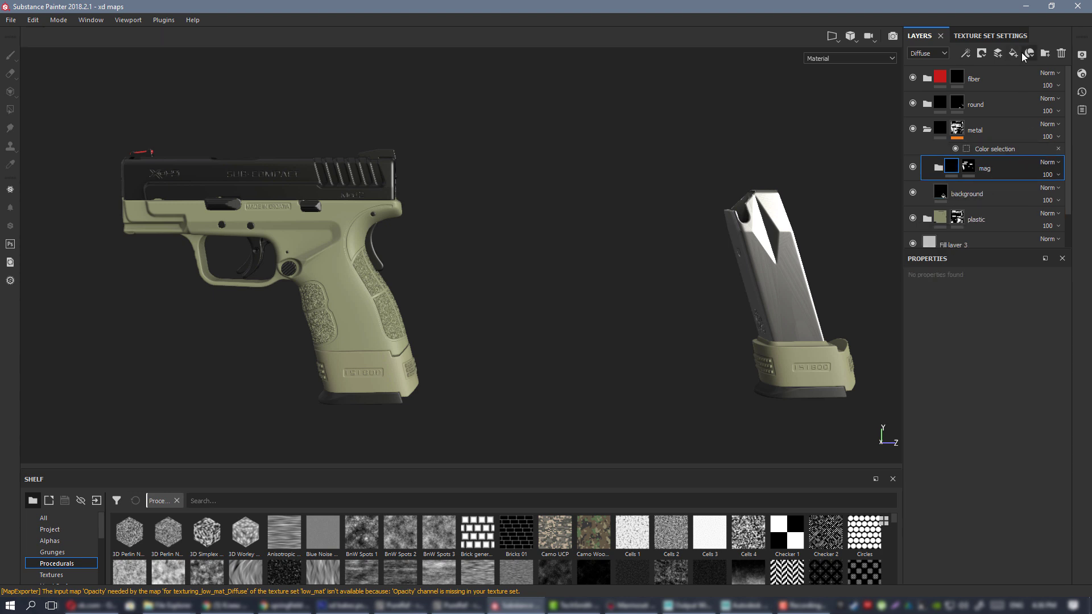
click(1047, 51)
double_click(977, 166)
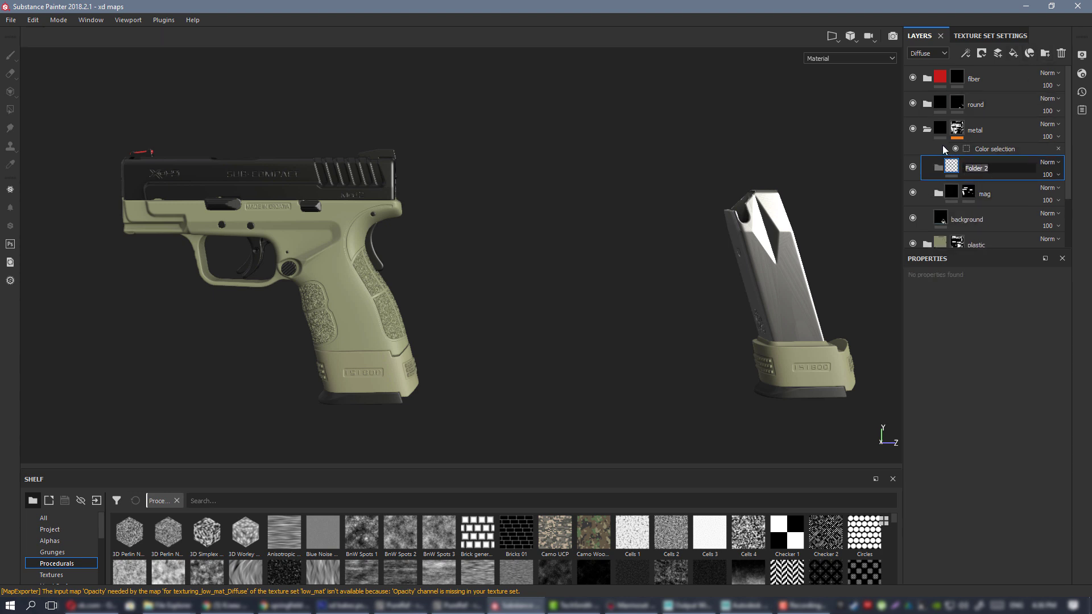
text(slide)
key(Return)
- Add a fill layer inside the slide folder and give the folder a black mask
right_click(975, 158)
click(983, 175)
drag(984, 166, 974, 188)
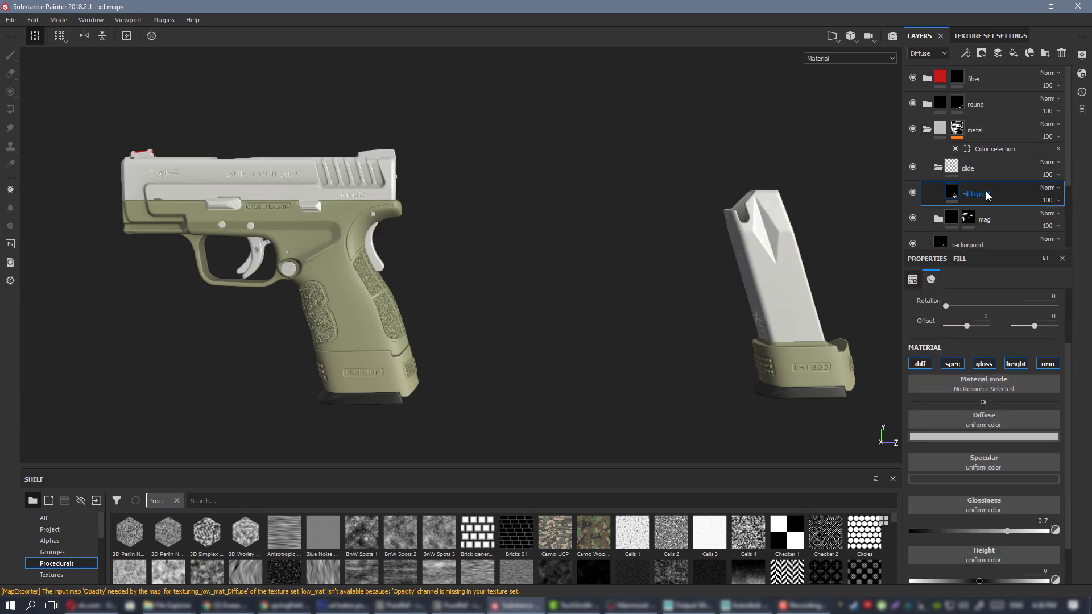
click(983, 166)
right_click(984, 166)
click(989, 171)
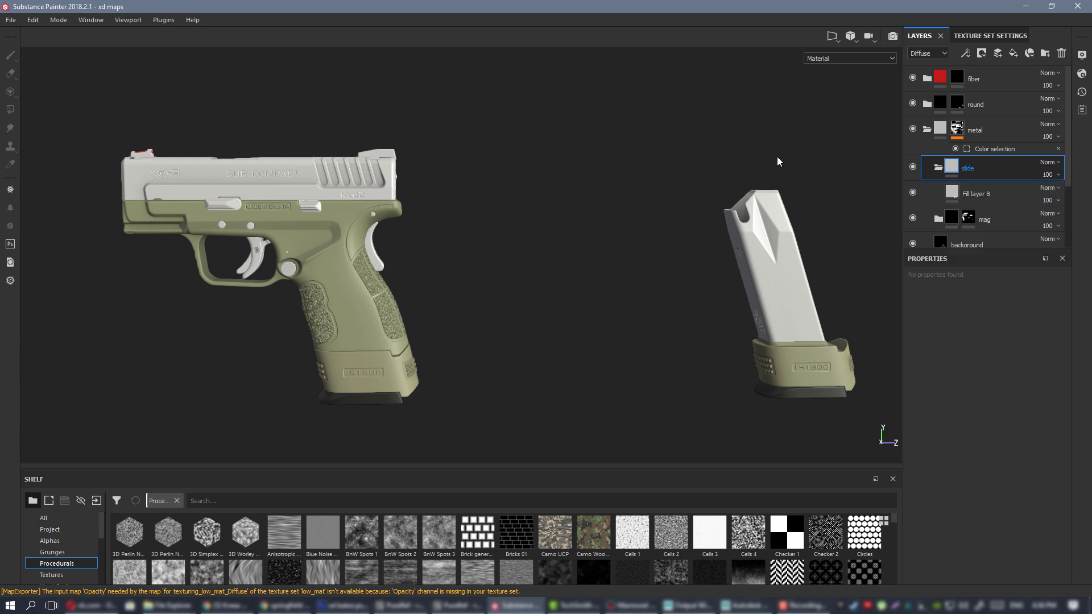
- Fill the pistol's slide into the slide folder's mask with mesh-mode Polygon Fill
click(10, 109)
click(171, 179)
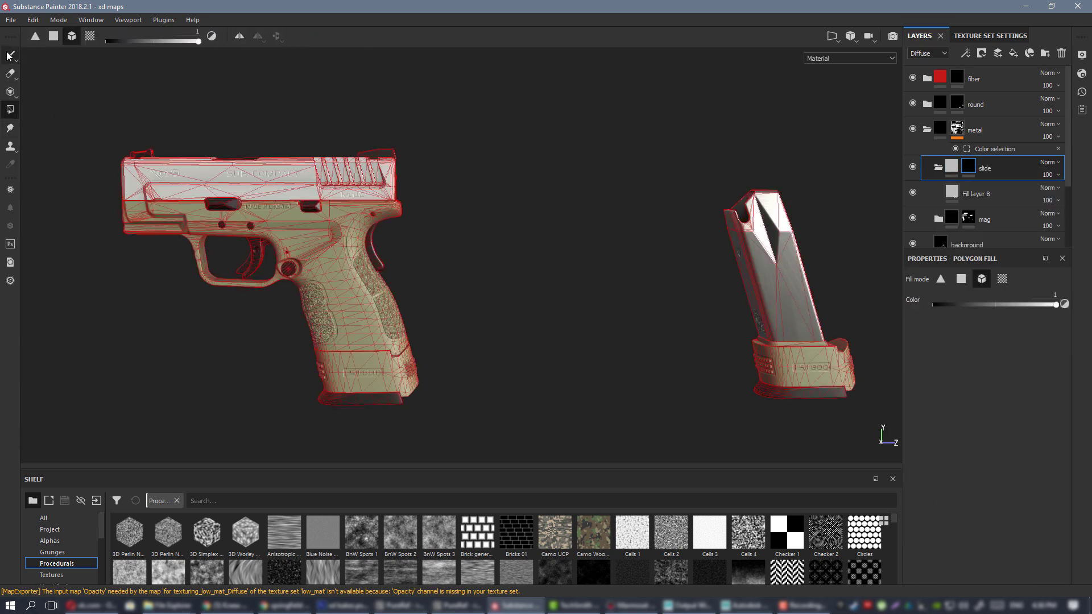
click(10, 56)
mouse_move(443, 321)
alt+middle_down()
mouse_move(590, 341)
mouse_move(387, 305)
alt+middle_up()
scroll(316, 166, up, 4)
alt+middle_drag(316, 166, 575, 241)
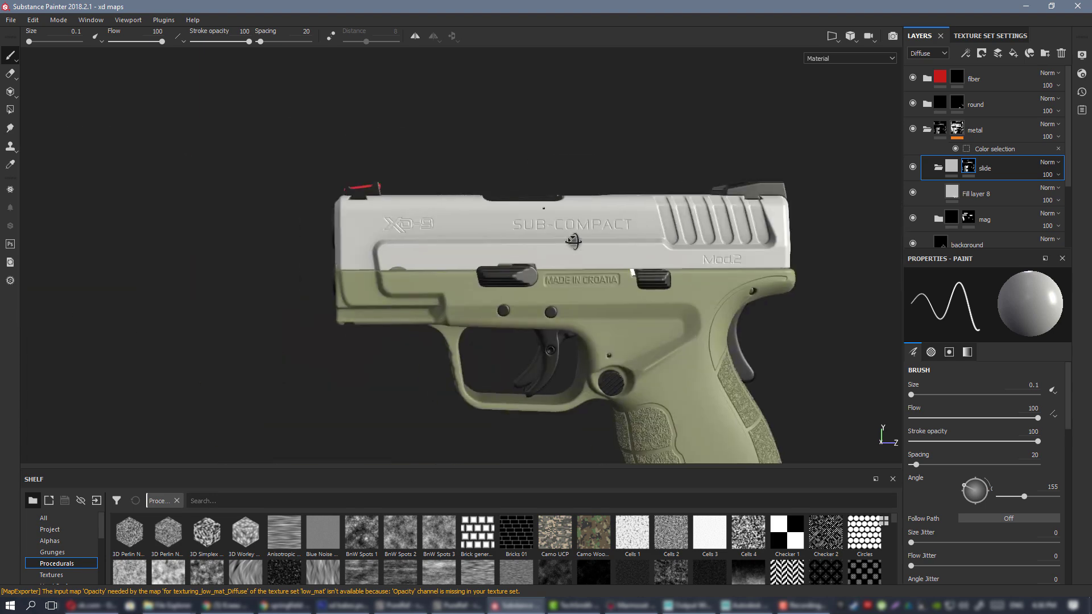
alt+drag(575, 241, 577, 278)
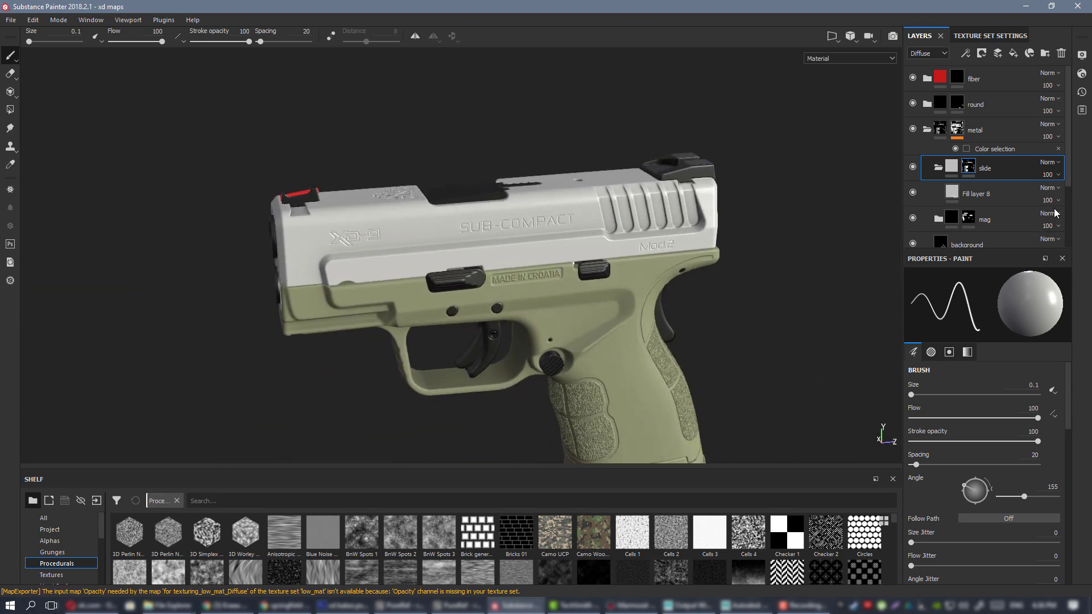
- Turn off the specular, glossiness, height and normal channels of the slide's fill layer, keeping only diffuse
click(995, 191)
alt+drag(682, 245, 759, 273)
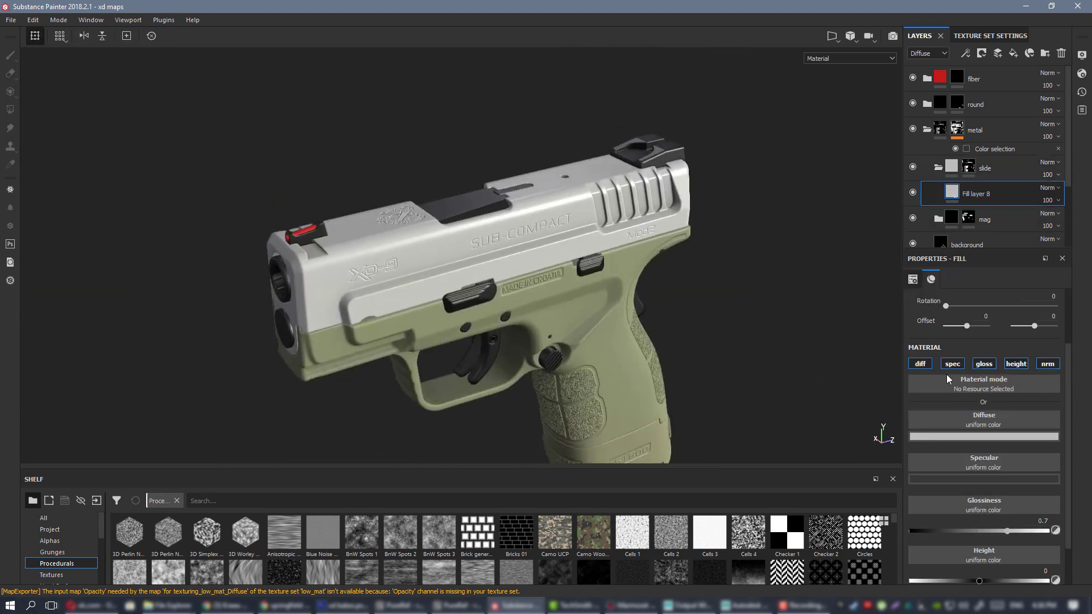
click(1047, 364)
click(1016, 364)
click(983, 365)
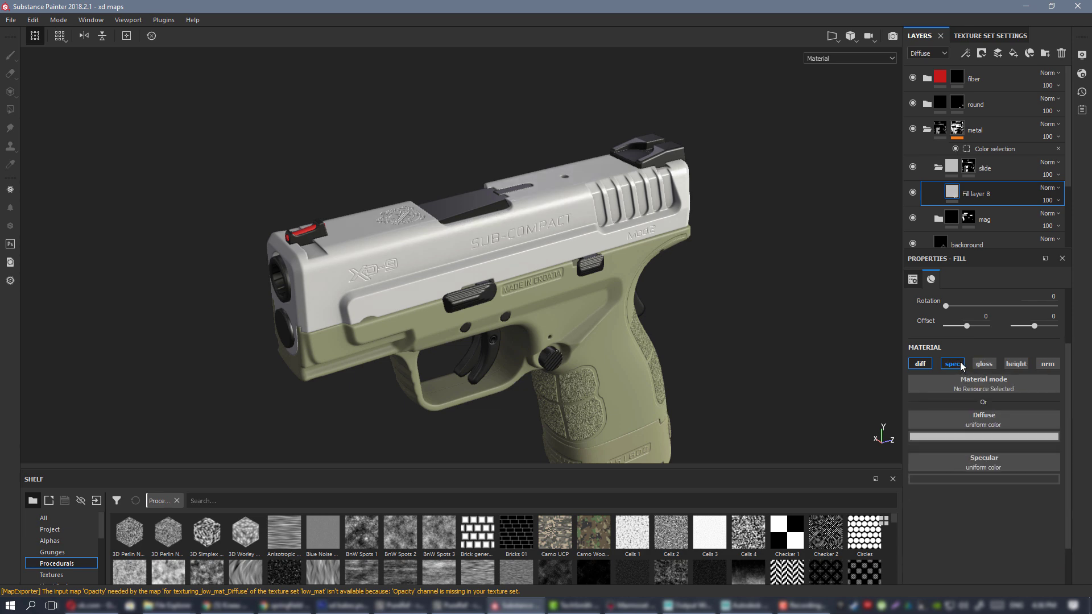
click(952, 364)
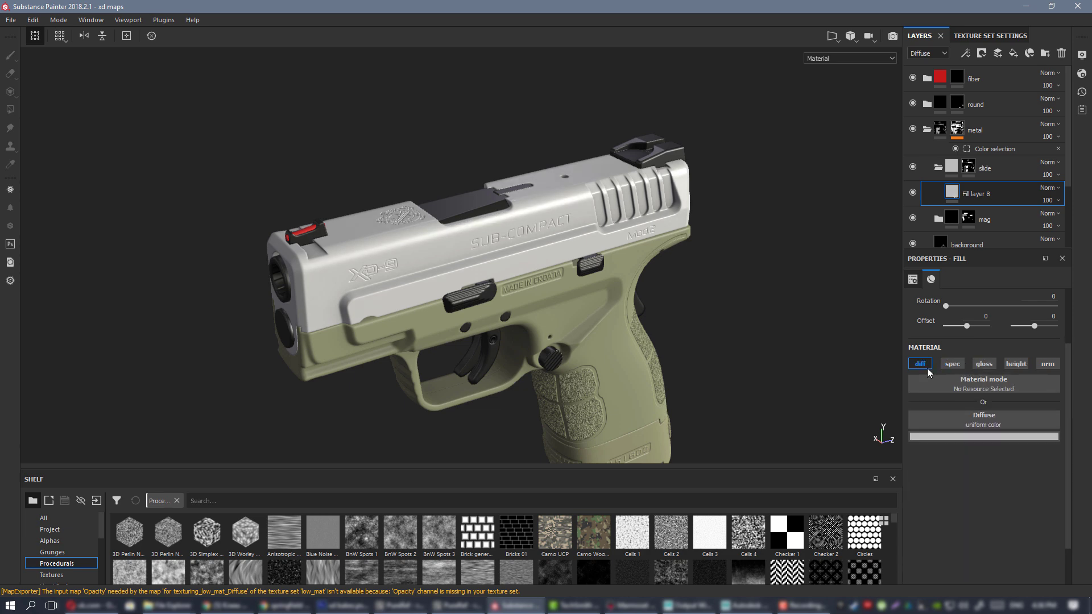
- Set the slide fill layer's diffuse colour to black and collapse the slide folder
alt+drag(699, 160, 563, 227)
click(997, 439)
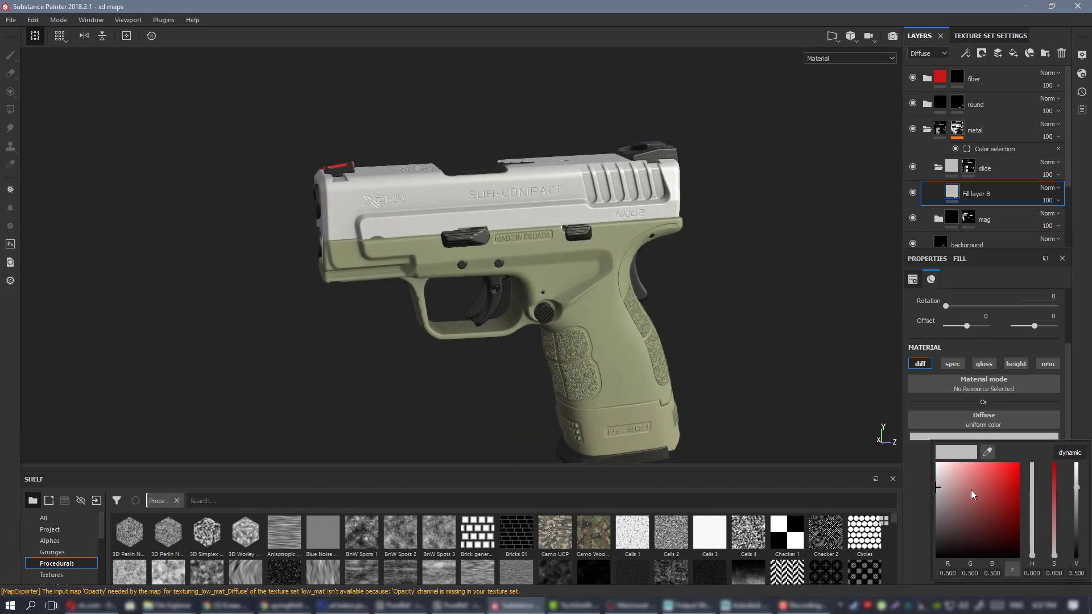
drag(970, 489, 896, 556)
alt+drag(592, 261, 705, 205)
alt+drag(586, 220, 489, 218)
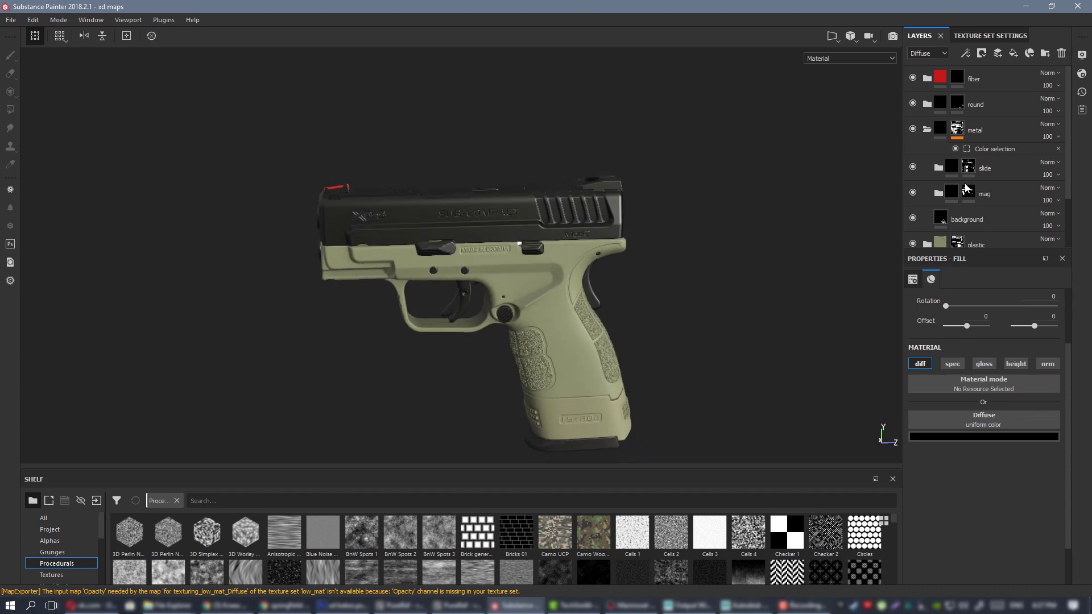
- Rename the slide folder as slide and barrel
click(991, 168)
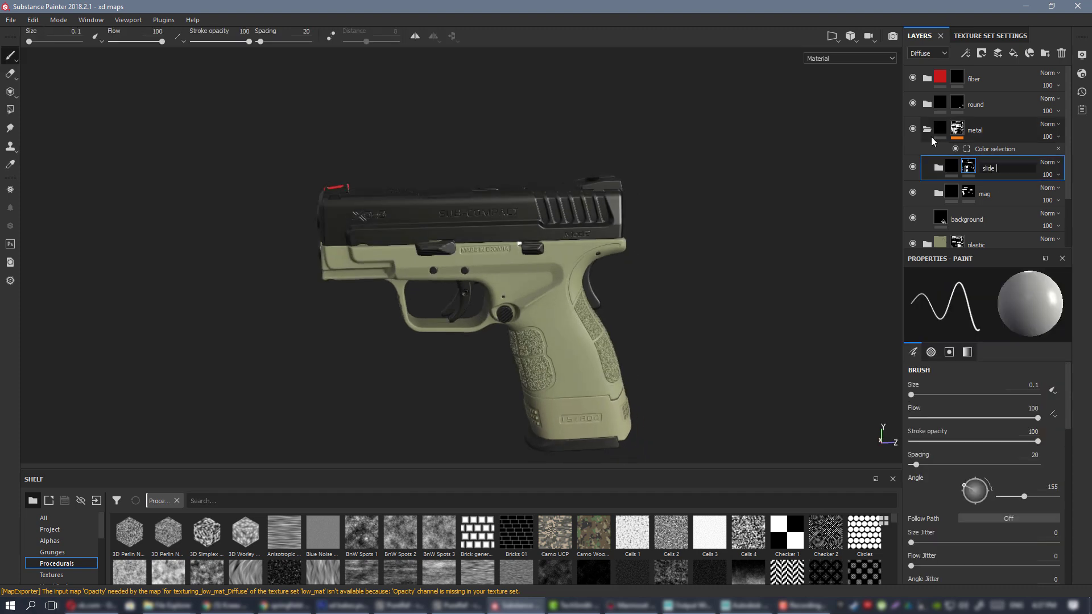
text(and barrel)
key(Return)
alt+drag(519, 242, 609, 256)
alt+middle_drag(585, 213, 562, 264)
scroll(563, 239, up, 3)
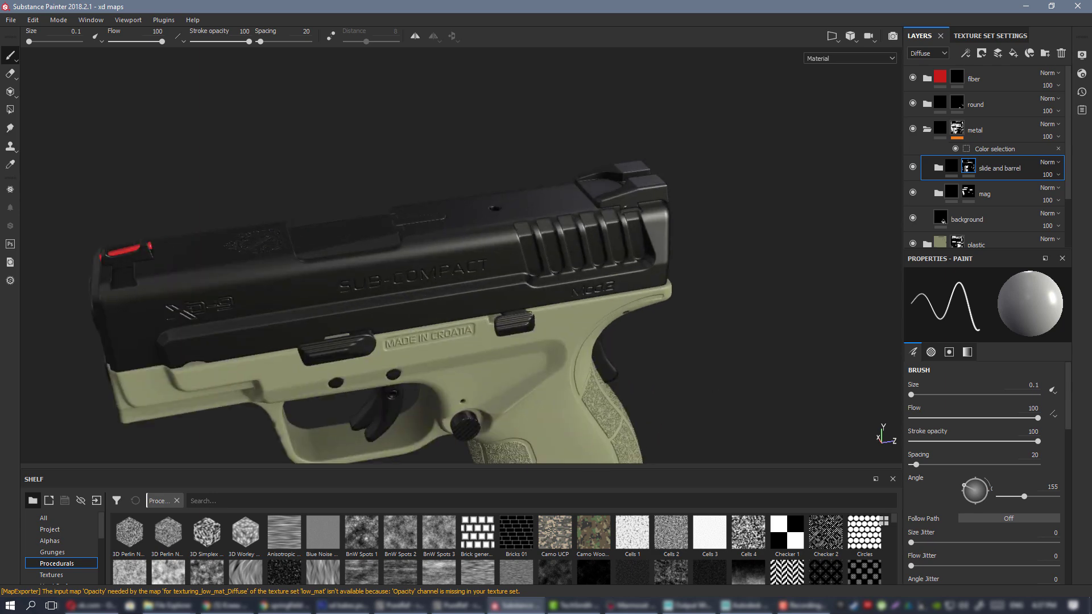
- Extend the slide and barrel folder's name to slide and barrel and rear sight
mouse_move(563, 228)
alt+mouse_down()
mouse_move(621, 292)
mouse_move(545, 180)
mouse_move(346, 180)
mouse_move(577, 197)
mouse_move(563, 233)
alt+mouse_up()
alt+middle_drag(562, 233, 665, 211)
alt+drag(666, 210, 700, 190)
alt+middle_drag(699, 191, 607, 214)
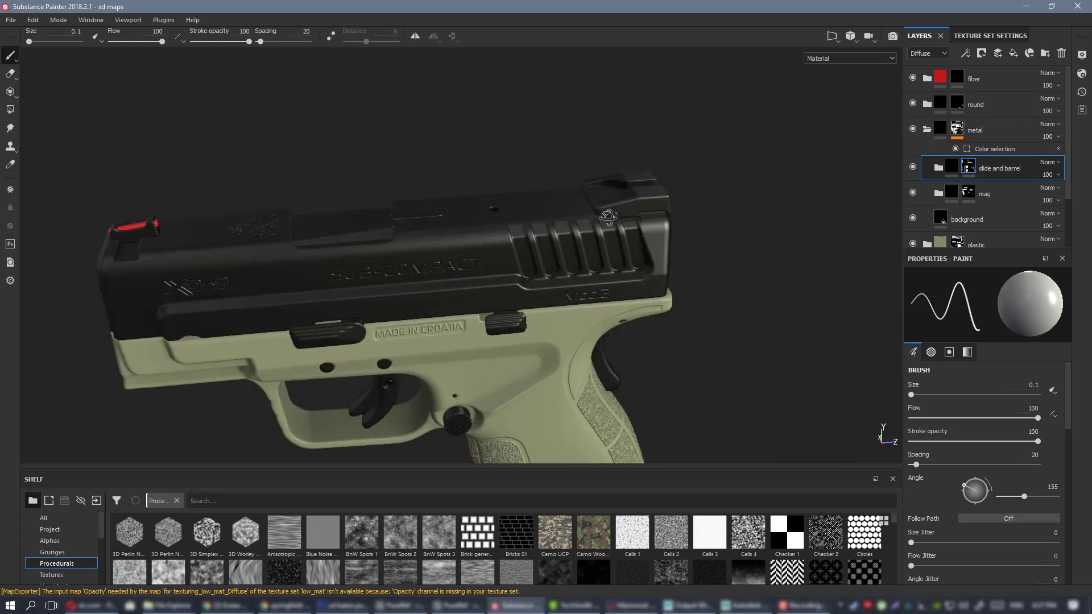
alt+drag(608, 215, 580, 233)
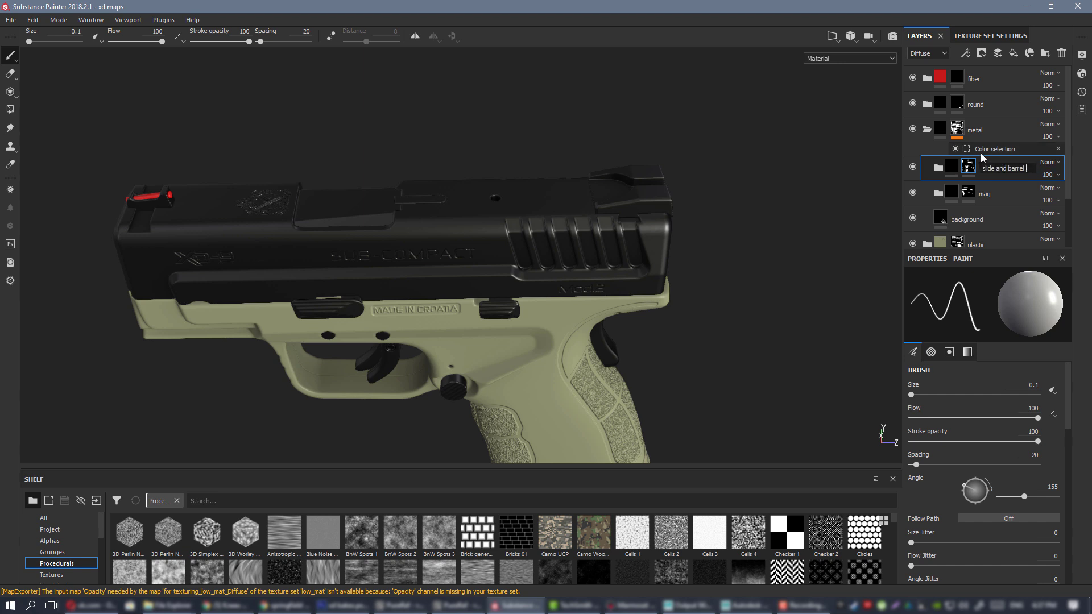
text(and rear sight)
key(Return)
- In mask view, add the rear sight and barrel to the slide folder's mask with Polygon Fill, then return to material view
alt+click(974, 166)
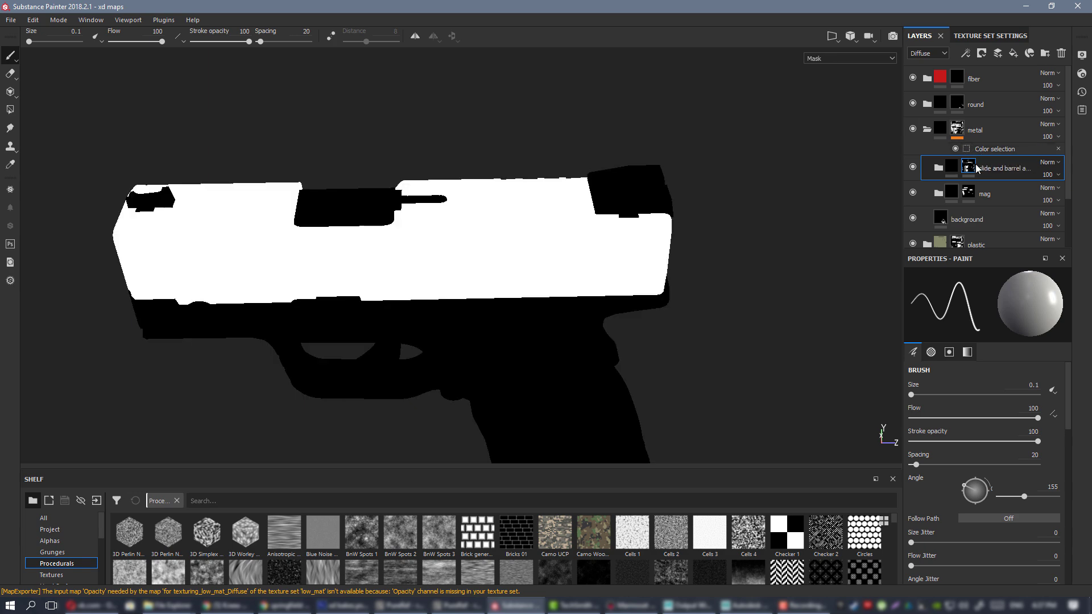
click(9, 111)
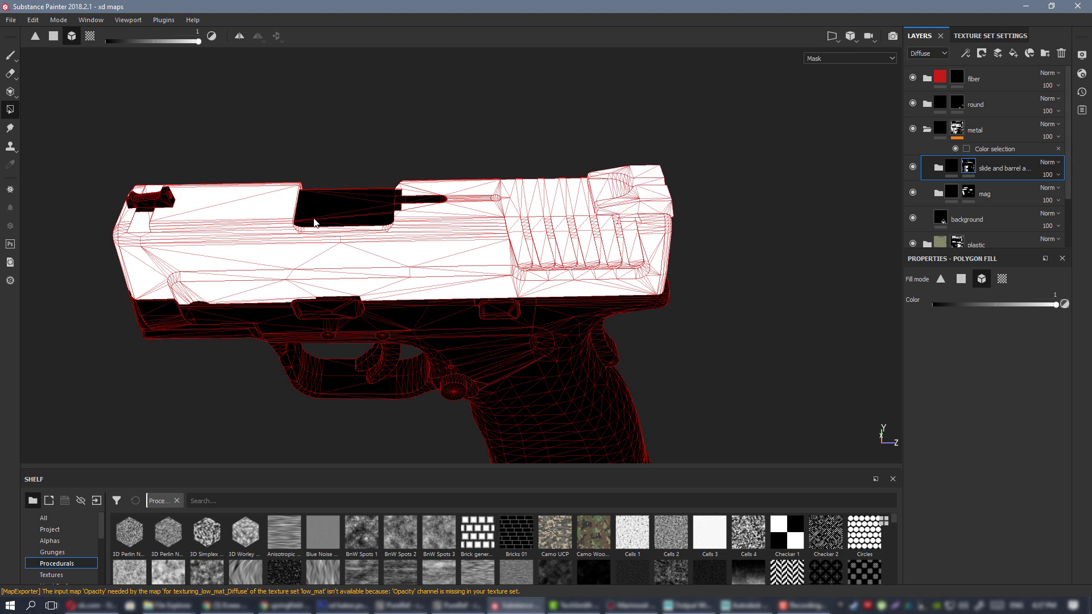
click(316, 210)
click(10, 55)
mouse_move(511, 244)
alt+mouse_down()
mouse_move(629, 195)
mouse_move(593, 223)
alt+mouse_up()
key(m)
- Examine the pistol's metal parts from both sides, the front and the rear under different lighting
alt+drag(477, 258, 838, 253)
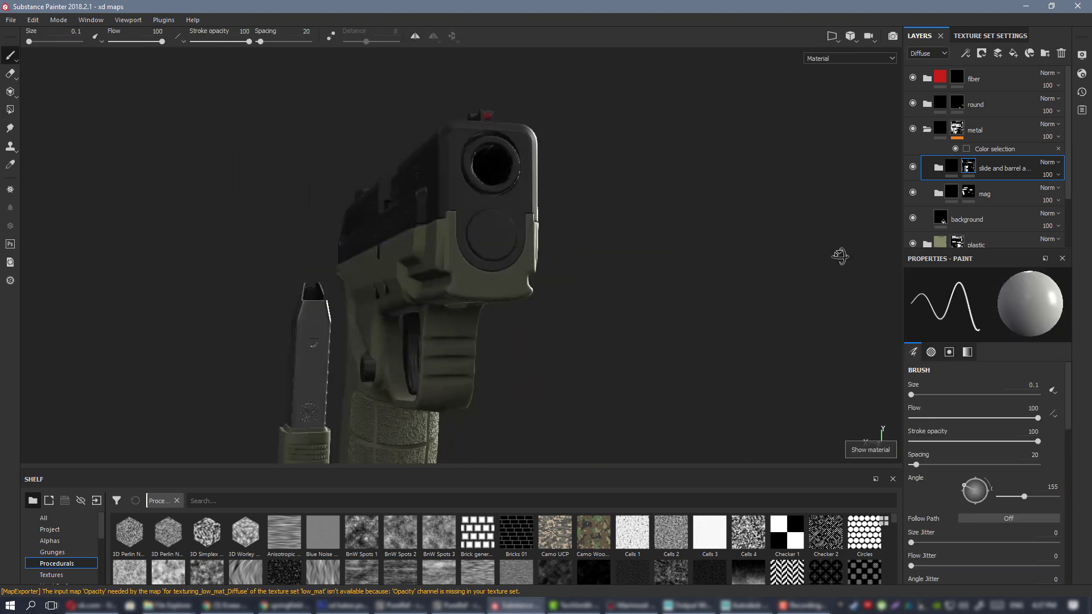
alt+drag(409, 247, 625, 239)
alt+middle_drag(626, 239, 825, 236)
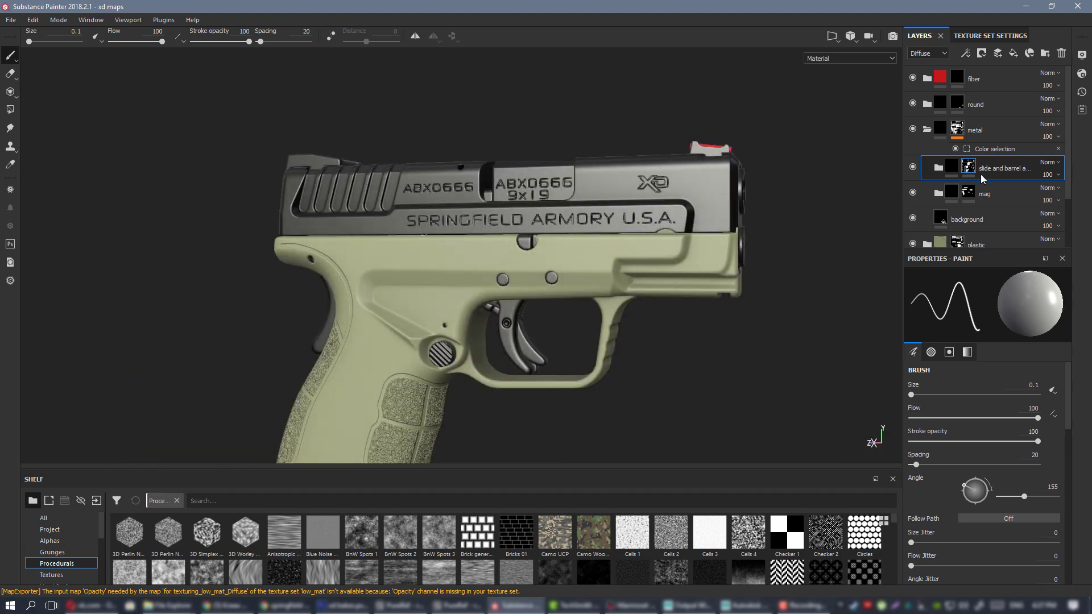
scroll(533, 203, down, 3)
alt+drag(534, 203, 327, 214)
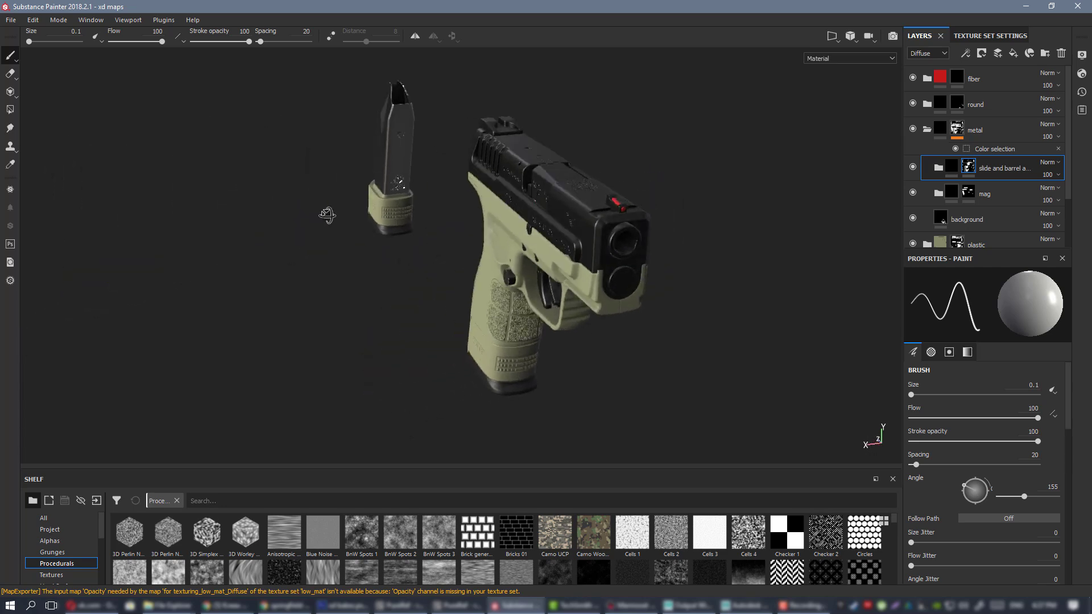
alt+drag(671, 219, 573, 183)
shift+right_drag(573, 183, 537, 208)
alt+middle_drag(537, 208, 506, 210)
alt+right_drag(506, 210, 506, 241)
alt+middle_drag(506, 242, 554, 245)
alt+drag(555, 246, 581, 259)
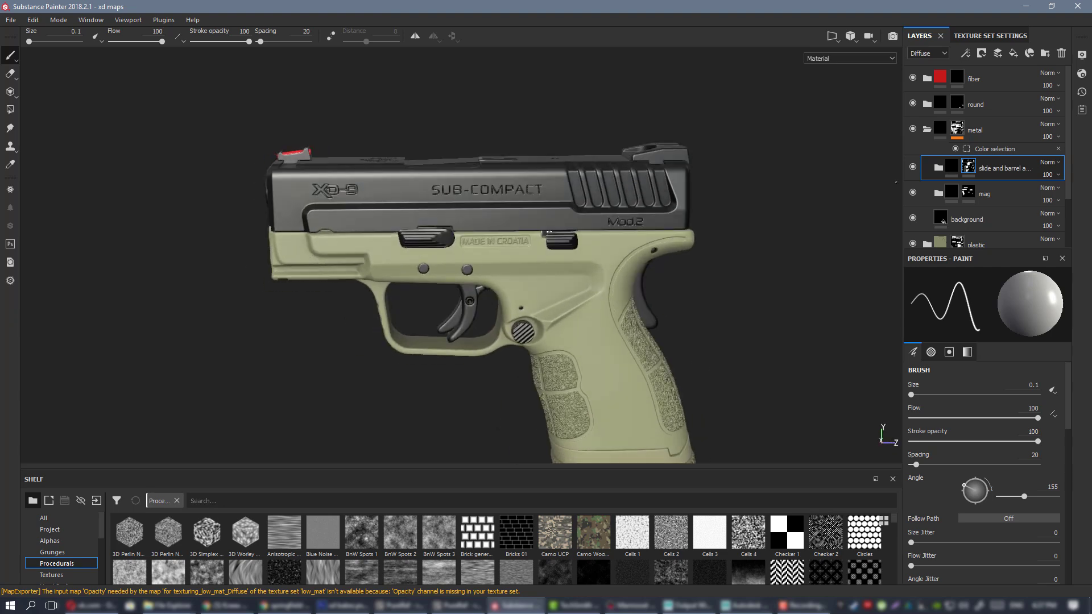
alt+drag(522, 188, 551, 188)
alt+right_drag(551, 187, 607, 244)
alt+drag(607, 243, 534, 227)
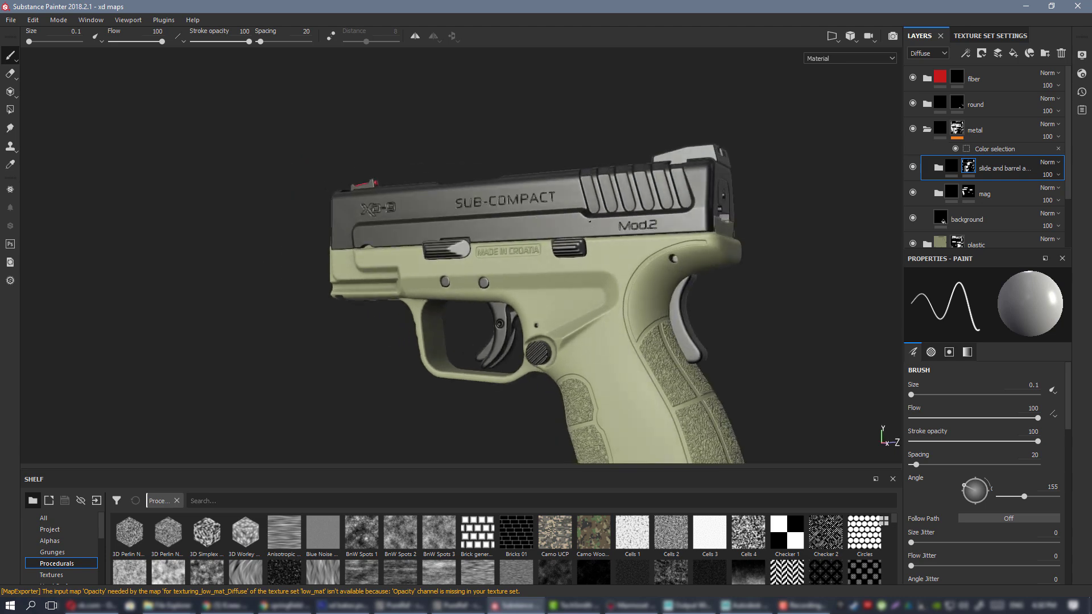
alt+drag(555, 233, 636, 226)
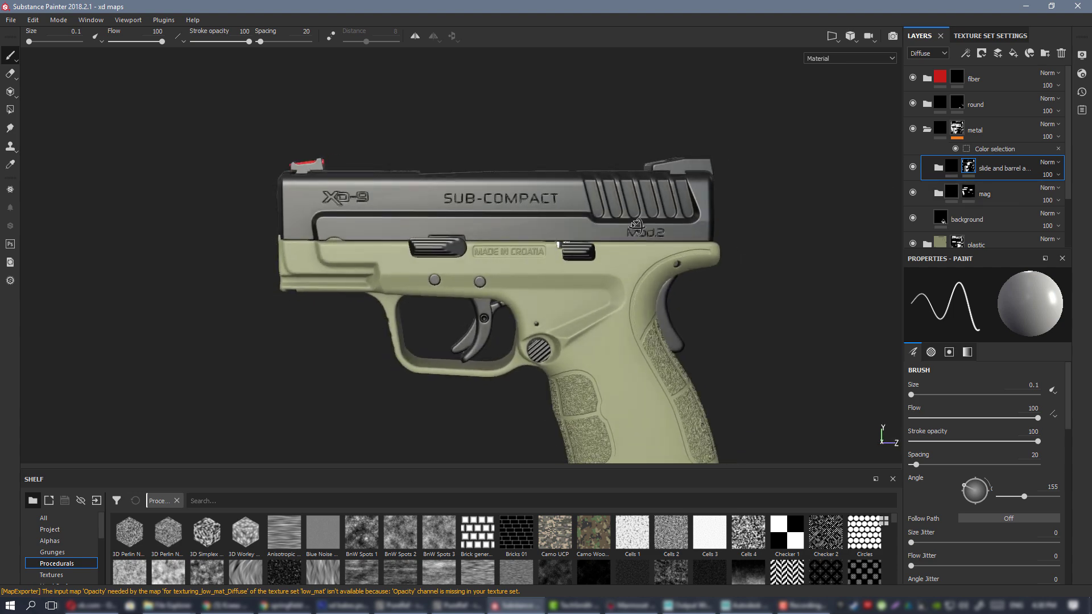
alt+drag(635, 226, 603, 233)
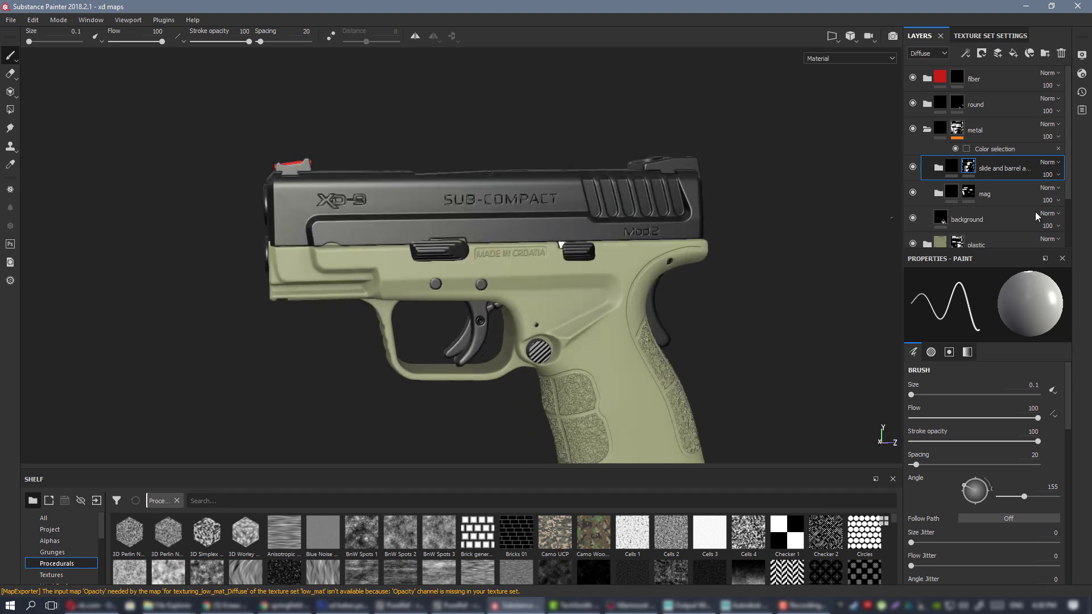
- Add a new folder directly above the metal folder's background layer and name it small parts
click(1004, 221)
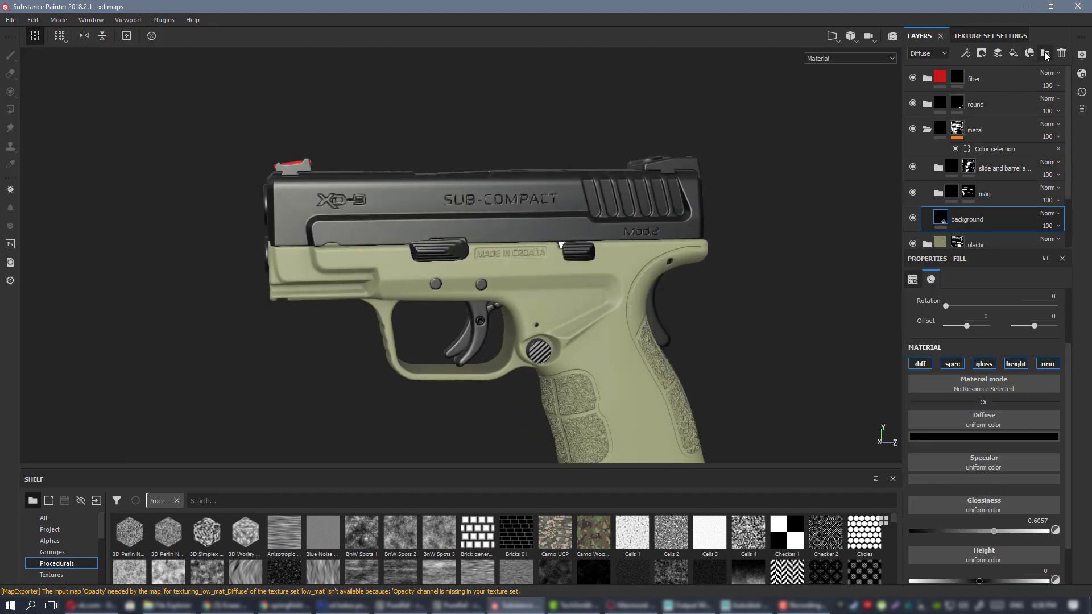
click(1044, 52)
double_click(973, 219)
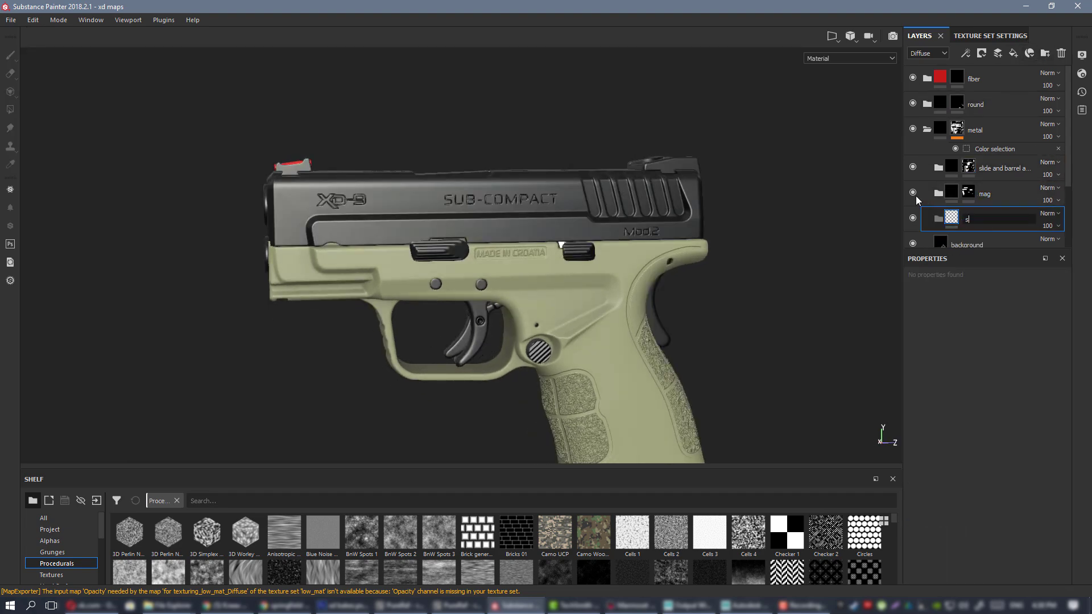
text(small parts)
key(Return)
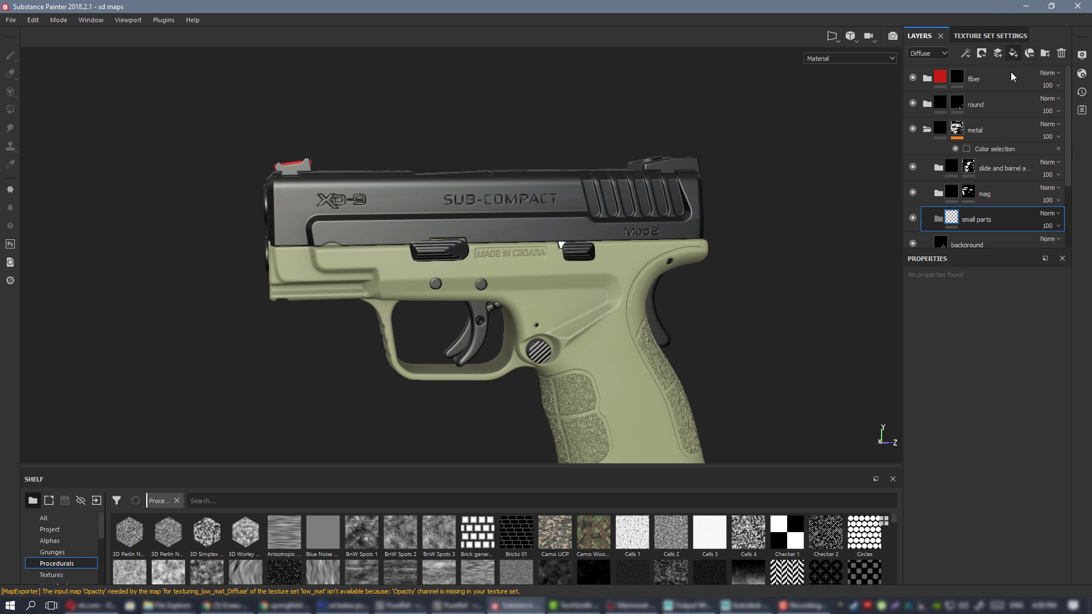
- Add a fill layer and place it inside the small parts folder
click(1013, 53)
scroll(996, 164, down, 1)
drag(982, 182, 982, 206)
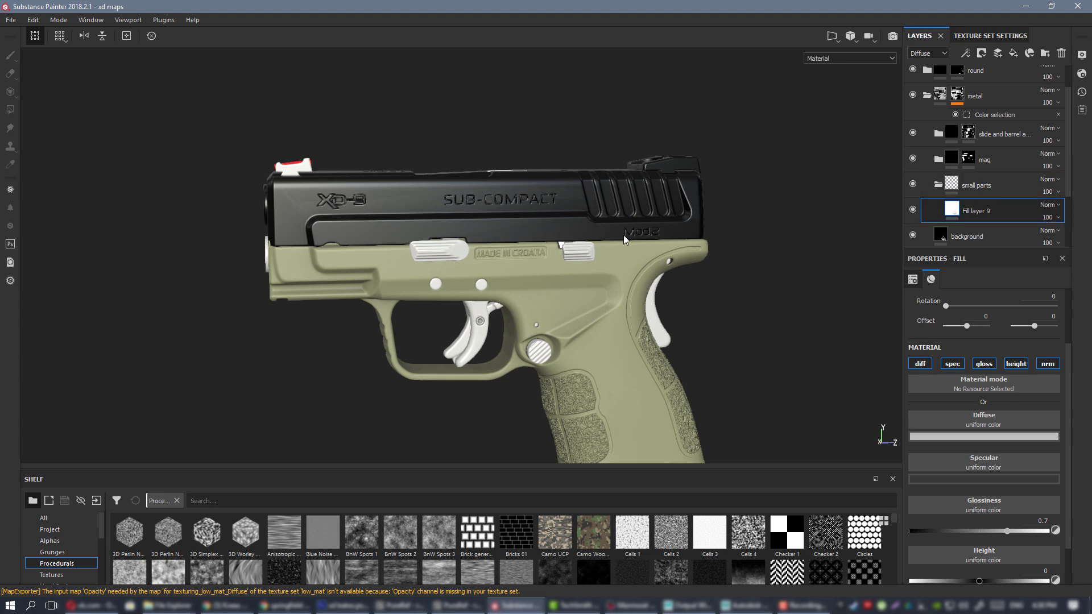
alt+drag(624, 239, 469, 263)
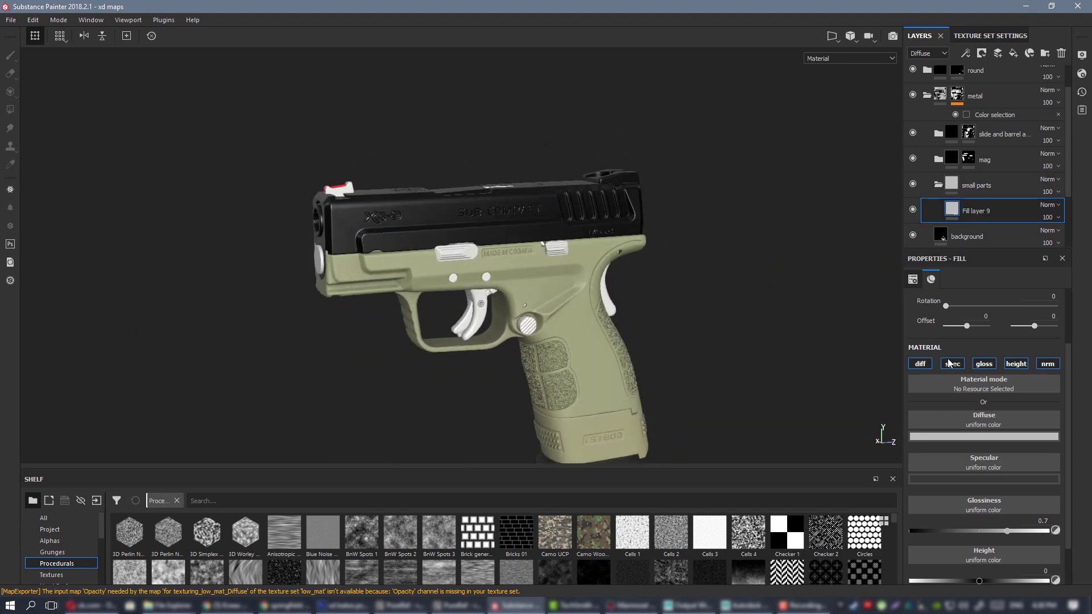
- Limit the small parts fill layer to the diffuse channel and set its diffuse colour to black
click(983, 364)
click(1007, 364)
click(1048, 363)
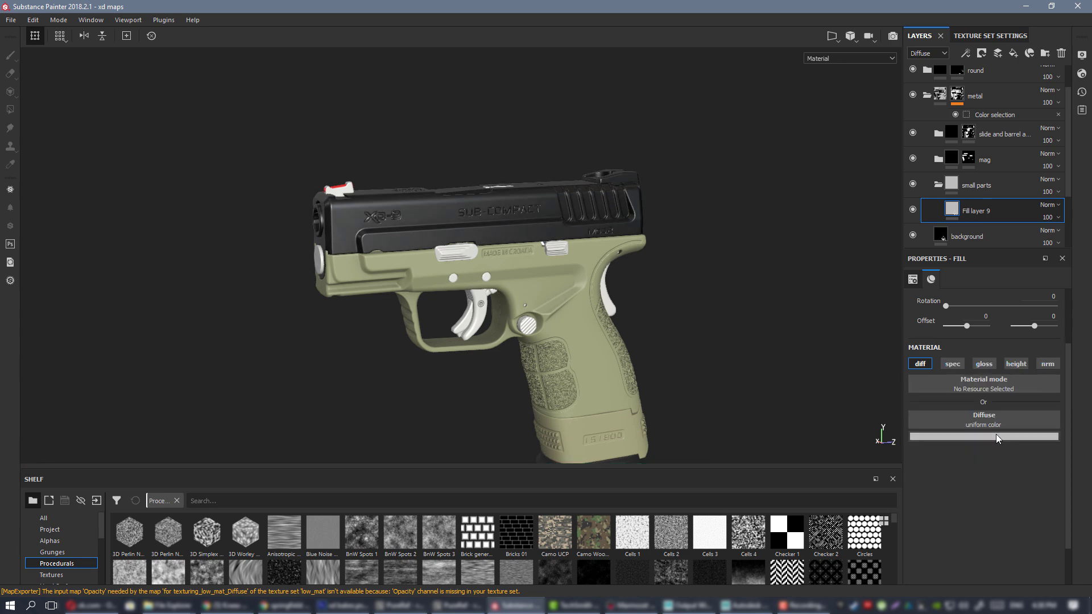
click(995, 436)
drag(971, 471, 935, 551)
alt+drag(819, 245, 560, 188)
scroll(550, 170, up, 3)
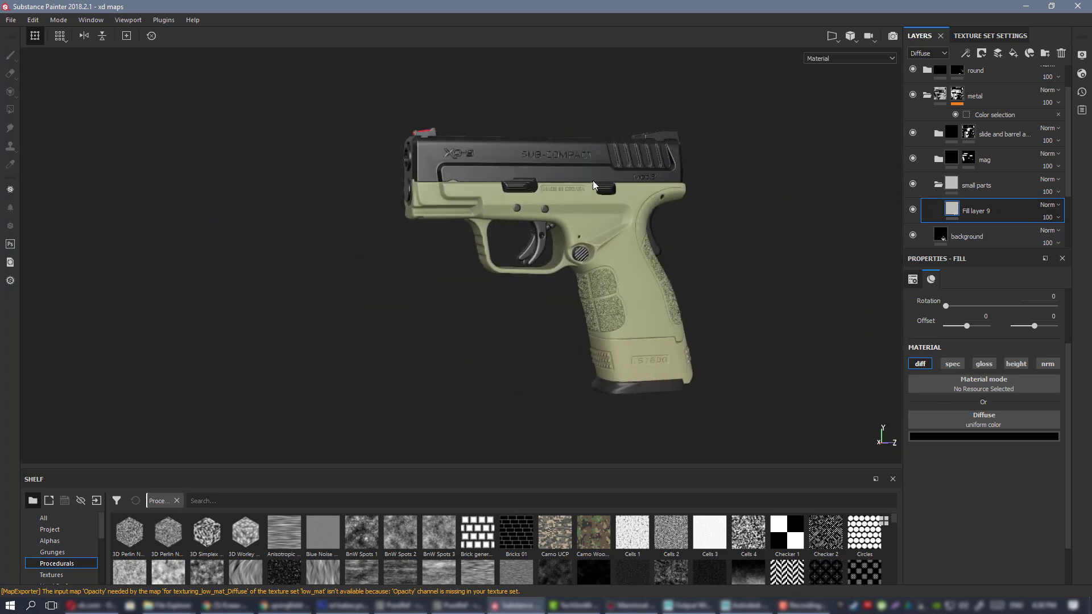
- Examine the pistol and the separate magazine with the blackened small parts from several distances and angles
alt+middle_drag(398, 132, 167, 159)
scroll(167, 159, down, 4)
scroll(167, 159, down, 2)
alt+middle_drag(361, 142, 417, 390)
alt+middle_drag(486, 264, 502, 444)
alt+drag(491, 277, 514, 278)
alt+middle_drag(495, 427, 519, 165)
alt+middle_drag(514, 454, 531, 187)
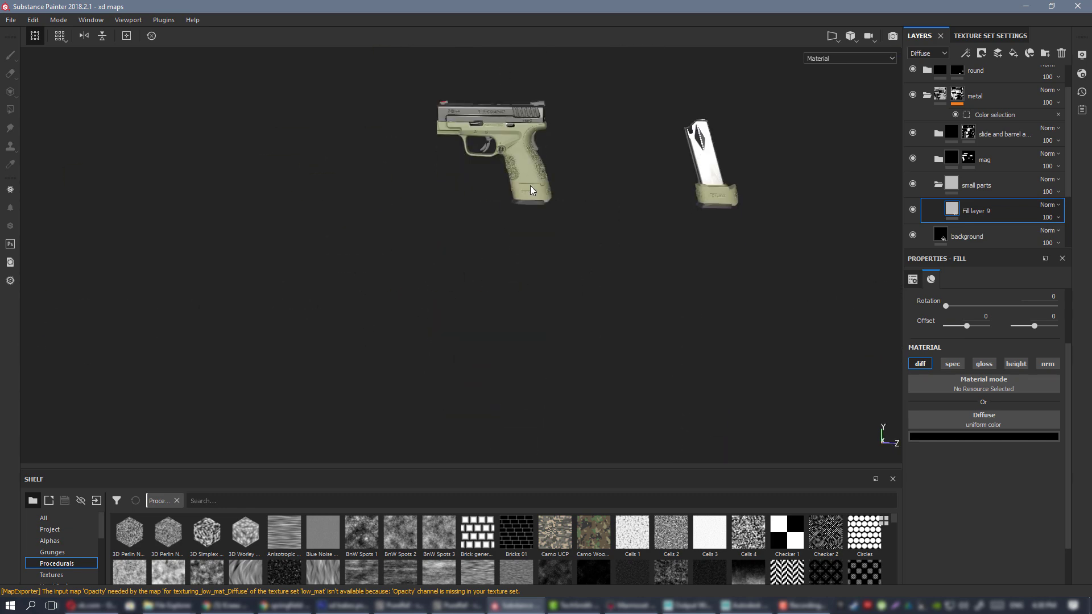
scroll(521, 155, up, 4)
scroll(562, 254, up, 2)
alt+middle_drag(503, 259, 364, 380)
scroll(565, 278, down, 2)
alt+middle_drag(350, 245, 485, 278)
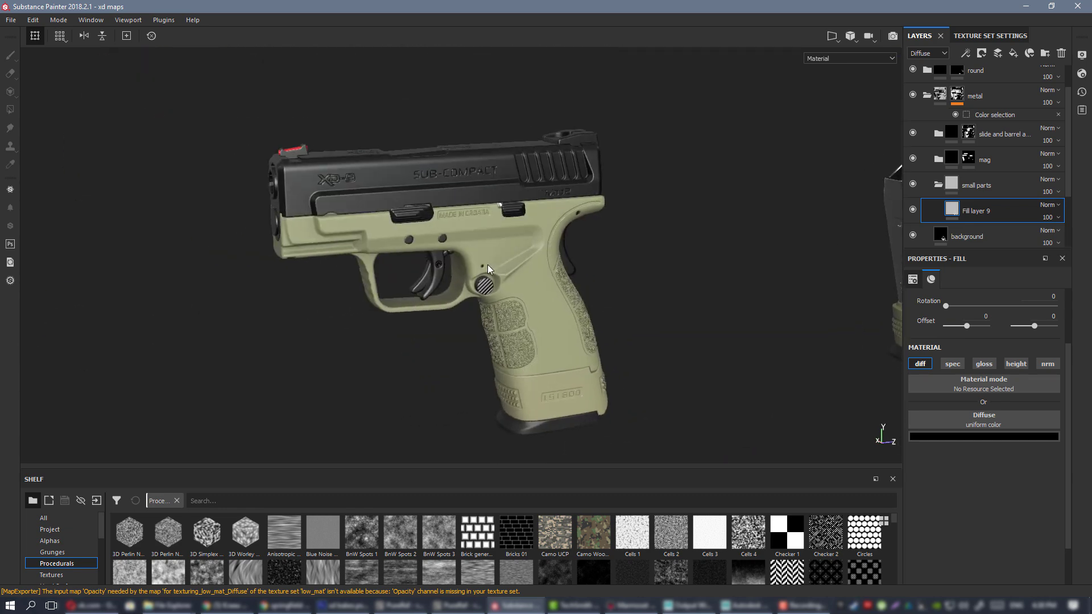
alt+drag(485, 278, 520, 257)
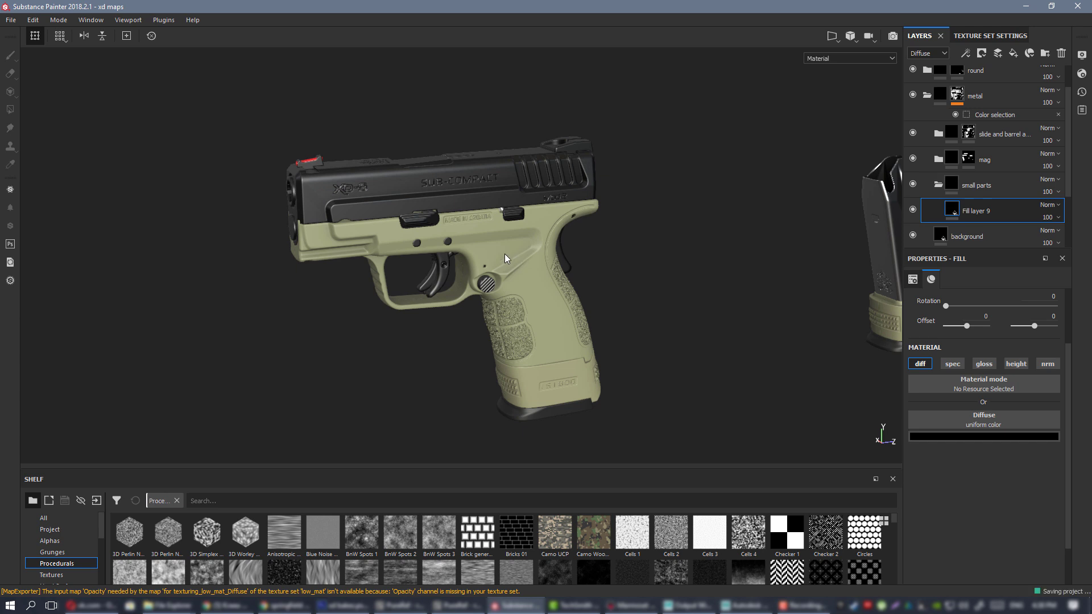
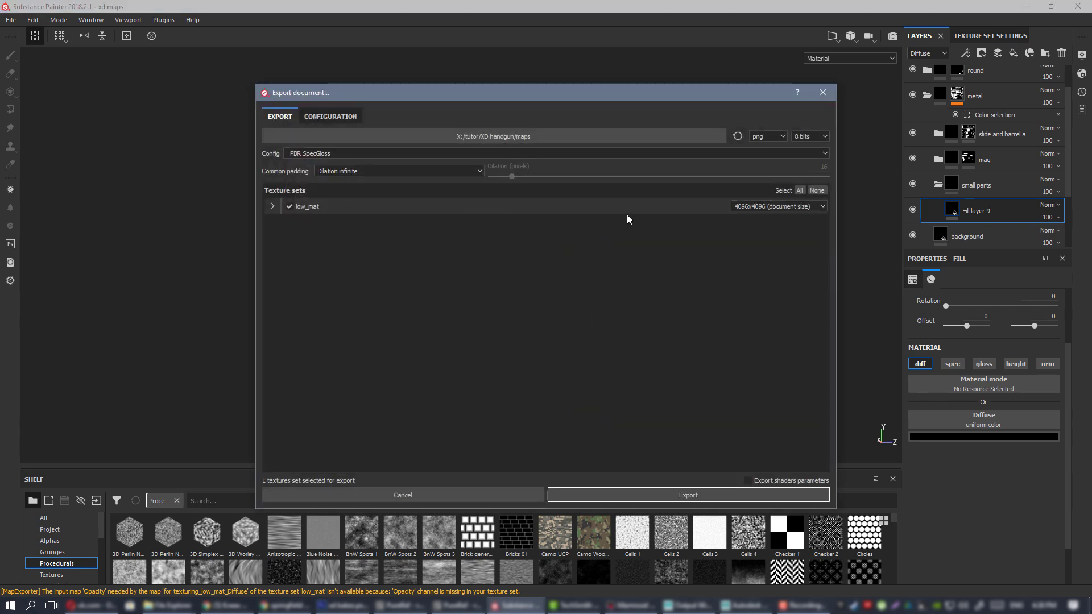
- Export the low_mat textures as 16-bit PNG with the PBR SpecGloss configuration, then switch to Marmoset Toolbag
click(819, 137)
click(808, 154)
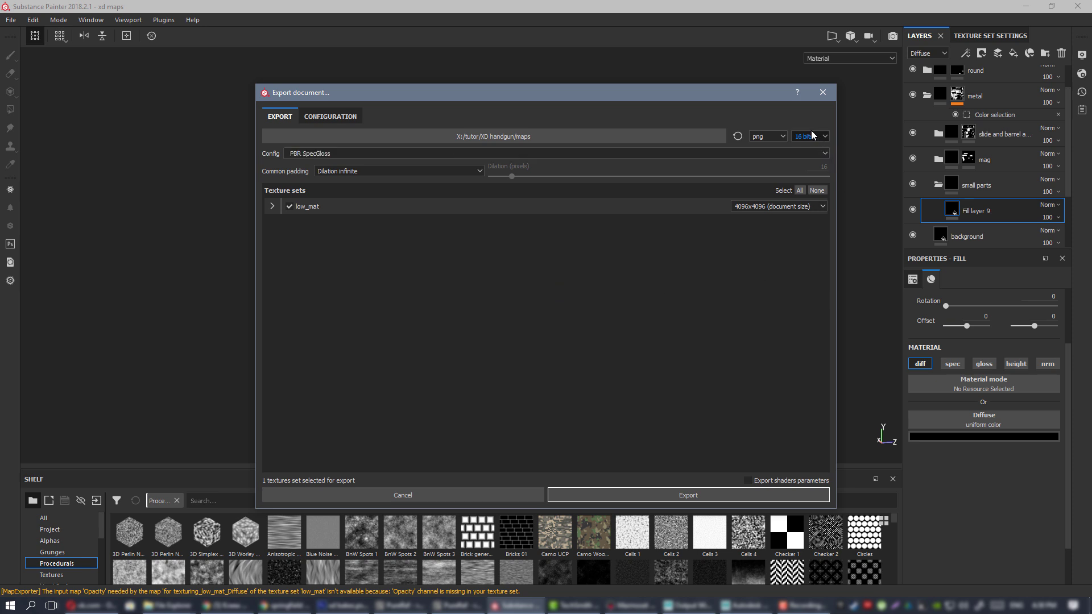
click(701, 494)
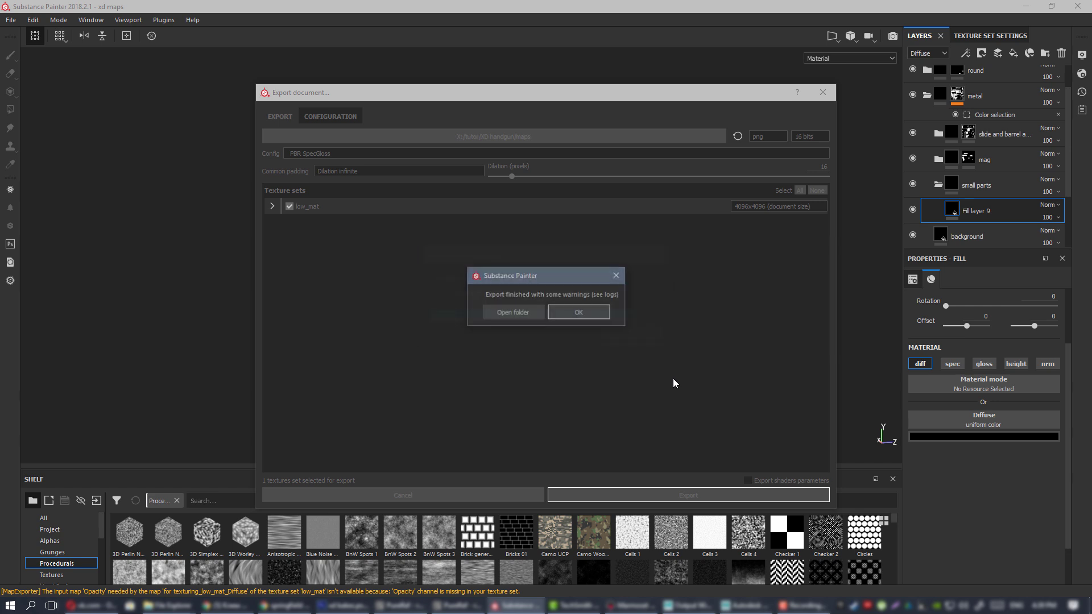
click(580, 312)
click(632, 605)
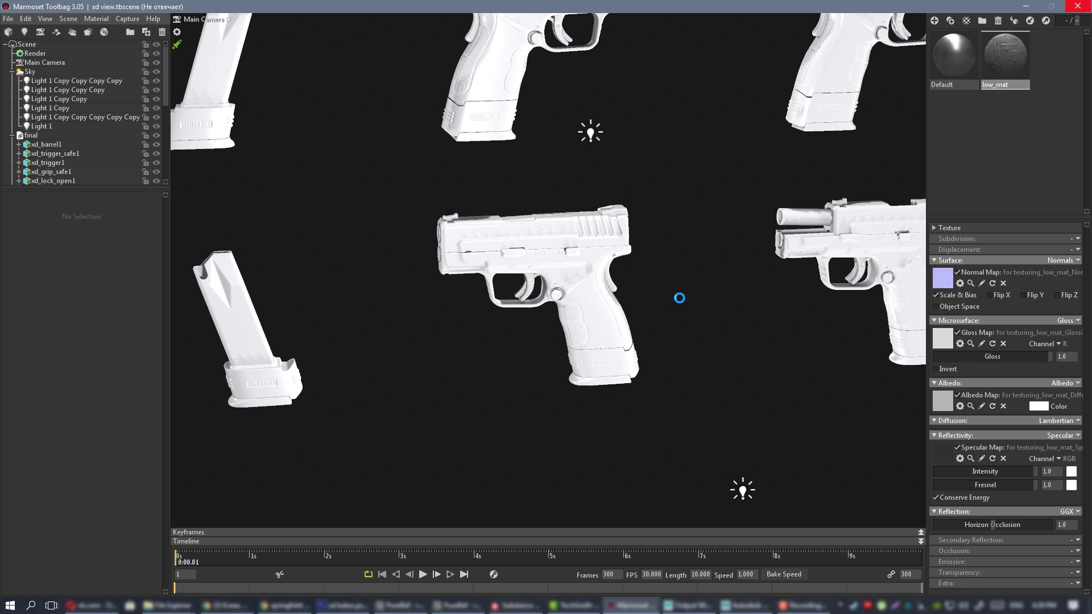
- Examine the pistol with the newly exported maps up close, at an angle and alongside the other models
drag(674, 323, 727, 286)
scroll(663, 310, up, 3)
drag(663, 310, 711, 331)
middle_drag(711, 330, 677, 370)
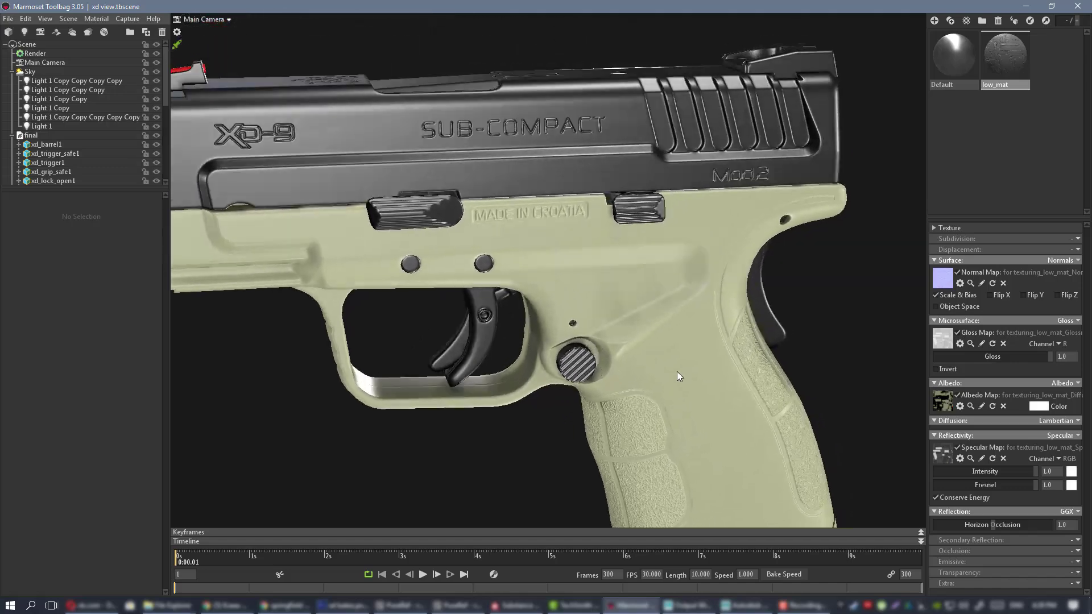
scroll(654, 347, down, 3)
drag(633, 323, 684, 332)
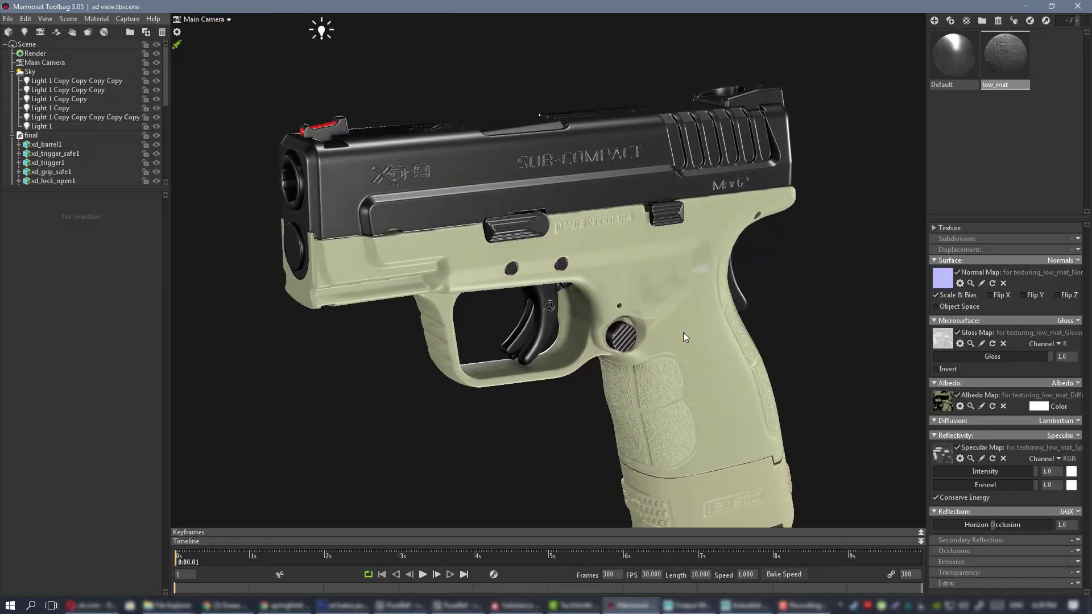
scroll(684, 332, up, 3)
drag(689, 370, 730, 347)
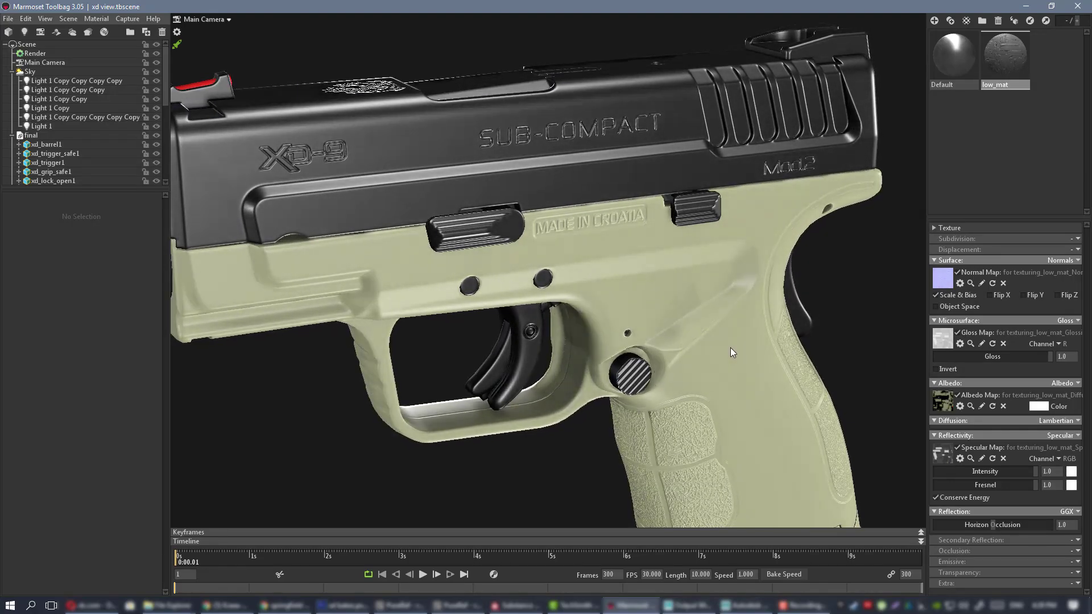
scroll(636, 268, down, 5)
drag(636, 267, 571, 268)
scroll(571, 268, down, 2)
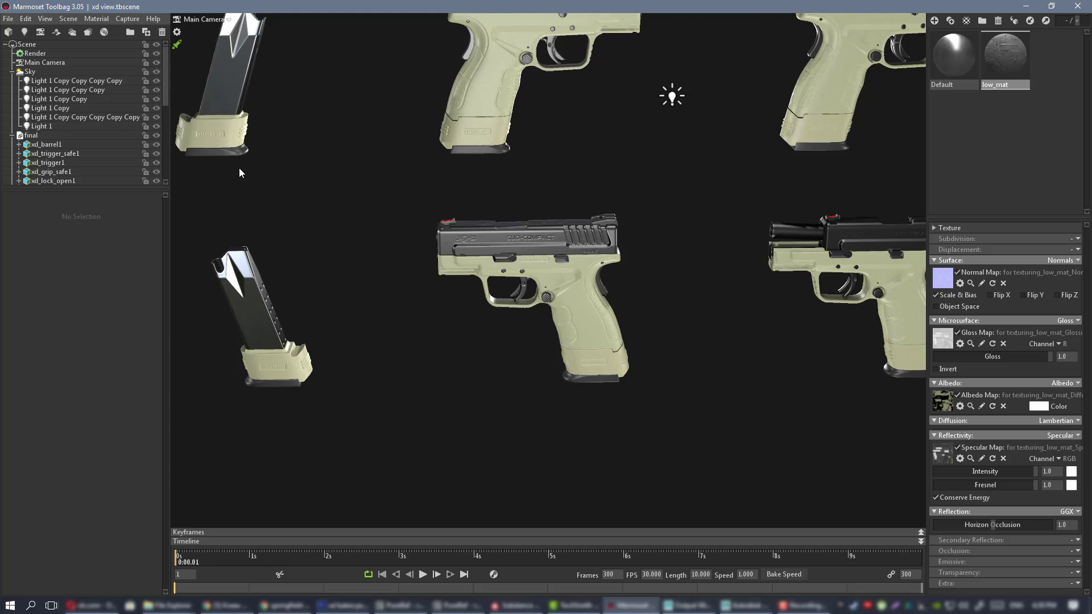
- Group the final and final Copy models together in the scene hierarchy
click(12, 136)
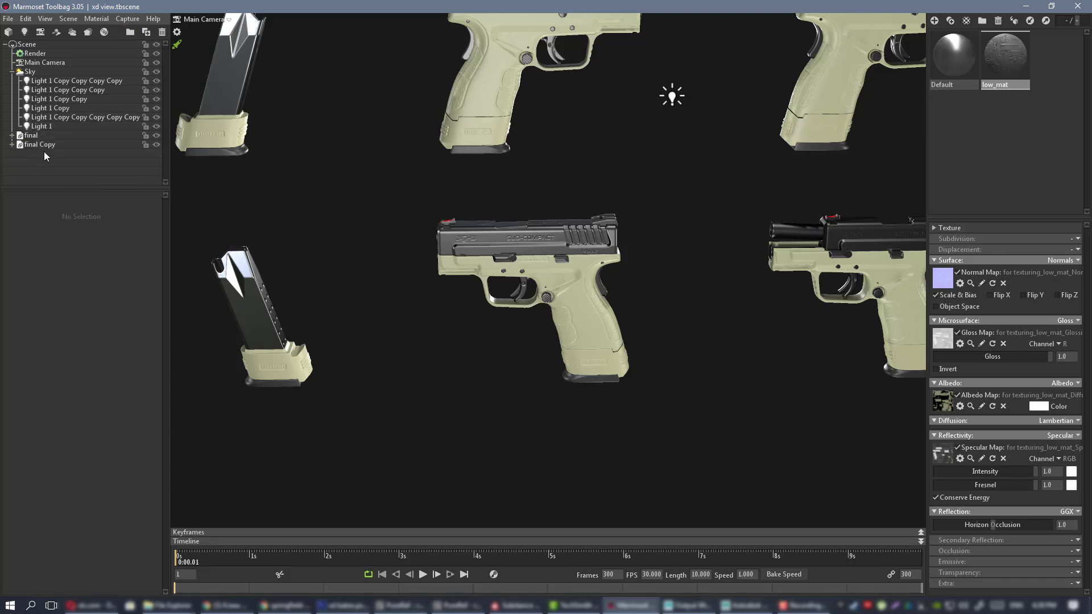
click(54, 143)
ctrl+click(101, 135)
click(131, 31)
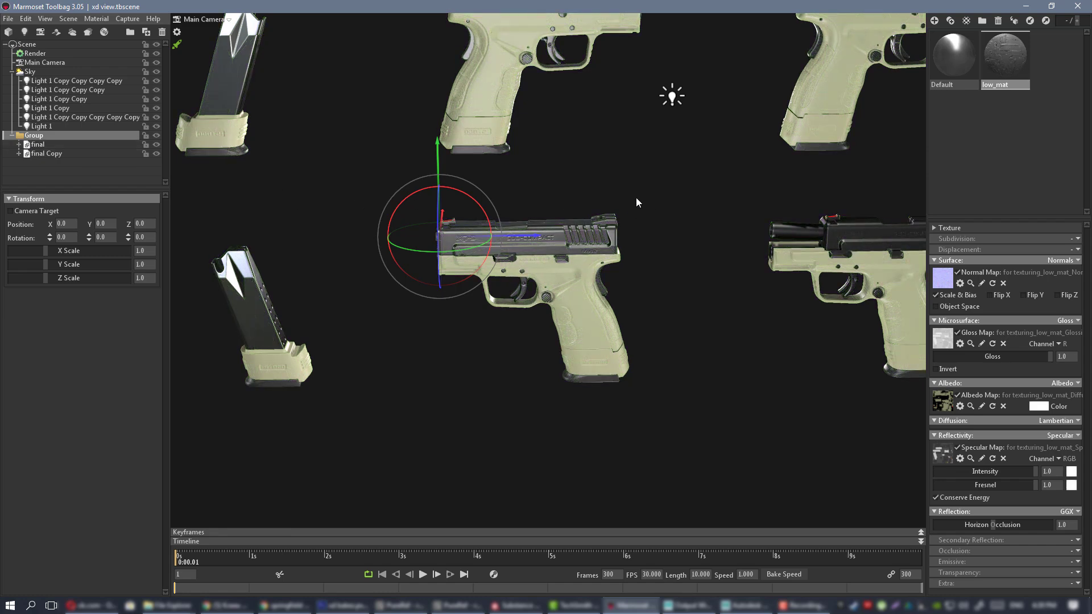
scroll(637, 199, down, 3)
alt+drag(576, 223, 636, 226)
click(635, 225)
scroll(536, 204, down, 3)
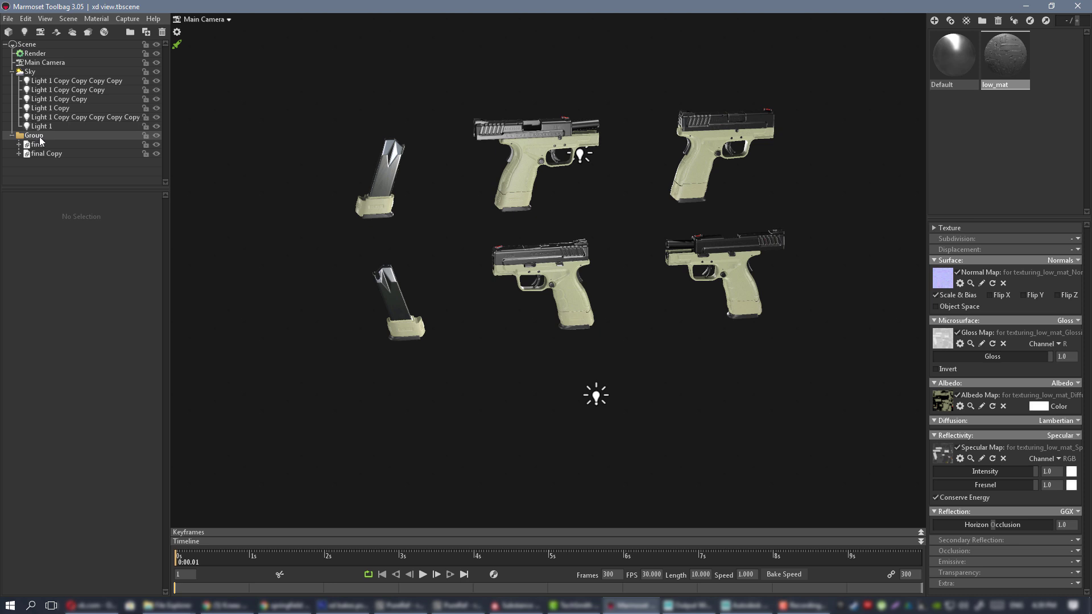
- Move the Sky with all its child lights into the group holding the pistol models
click(51, 82)
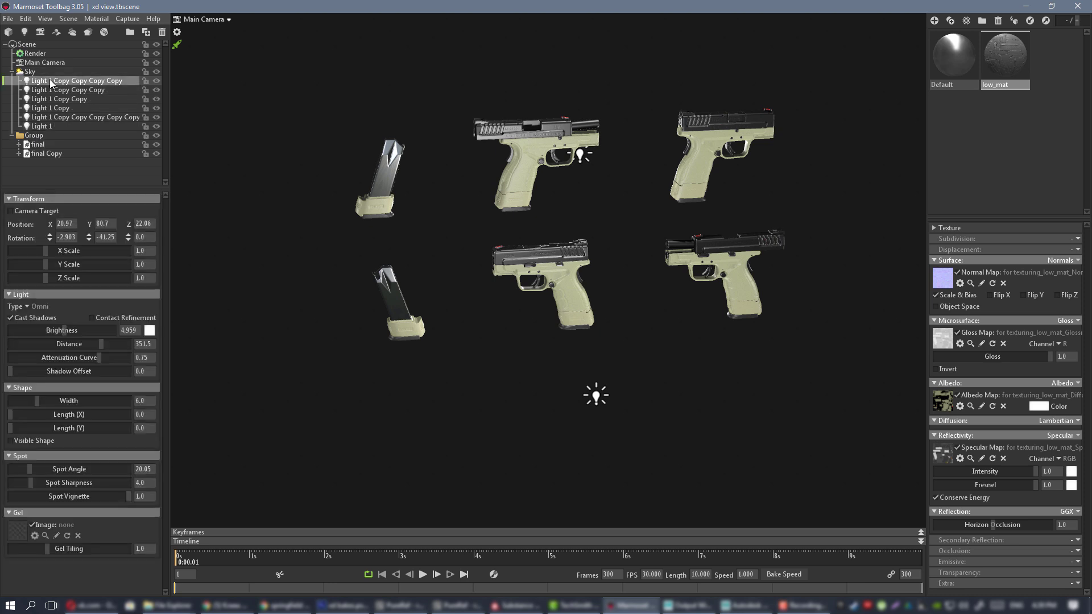
shift+click(42, 126)
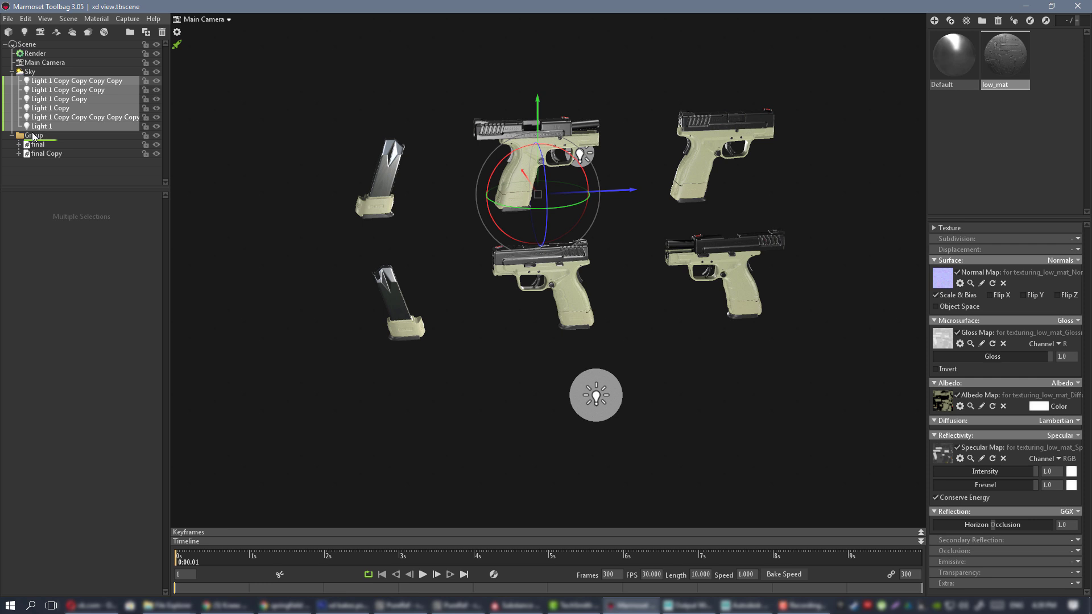
click(33, 72)
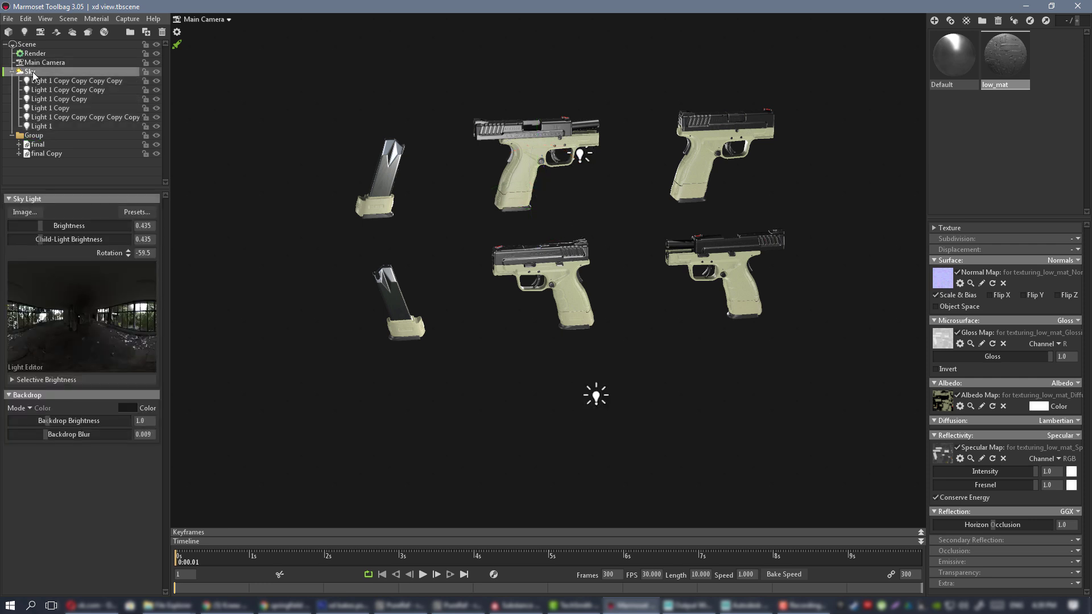
drag(41, 143, 40, 138)
- Scale the whole group to 3 on the X, Y and Z axes
click(34, 71)
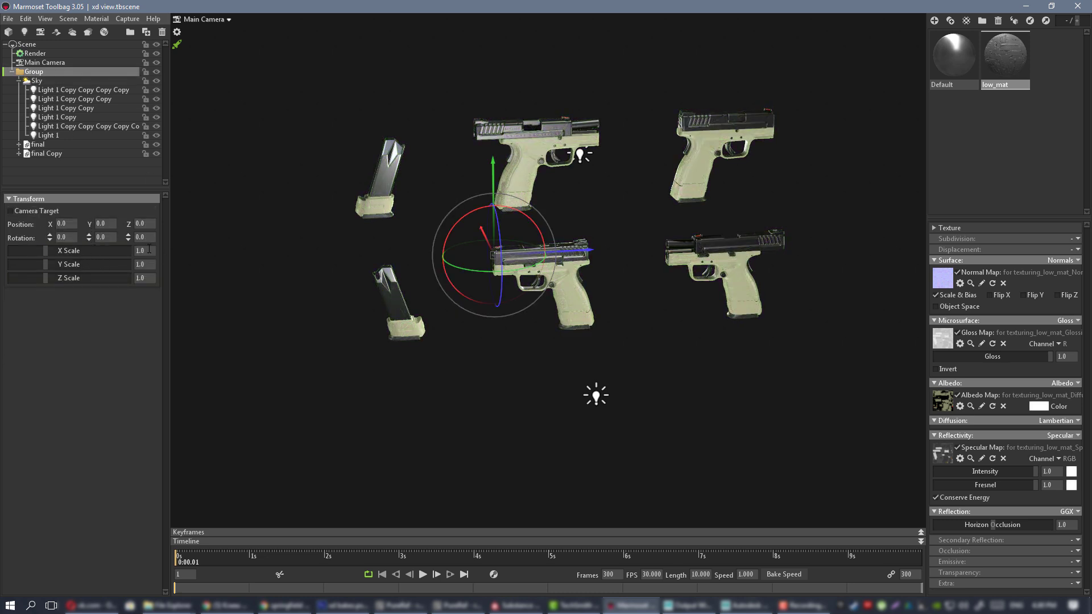
text(3)
key(Tab)
text(3)
key(Tab)
text(3)
key(Return)
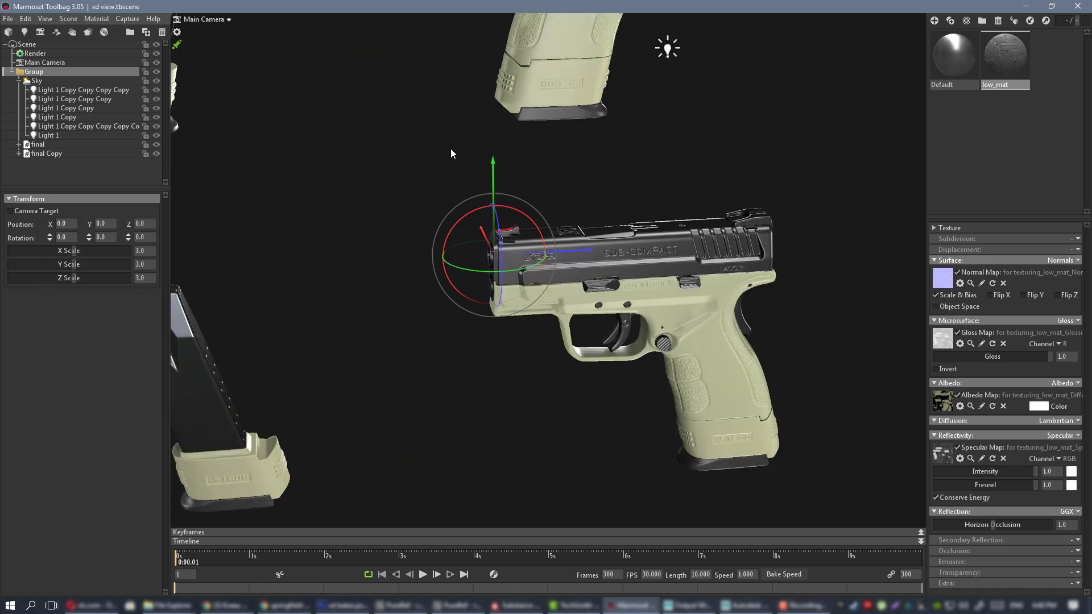
click(417, 167)
- Examine the enlarged pistol up close and the layout of all models and lights from a distance
alt+right_drag(519, 169, 686, 281)
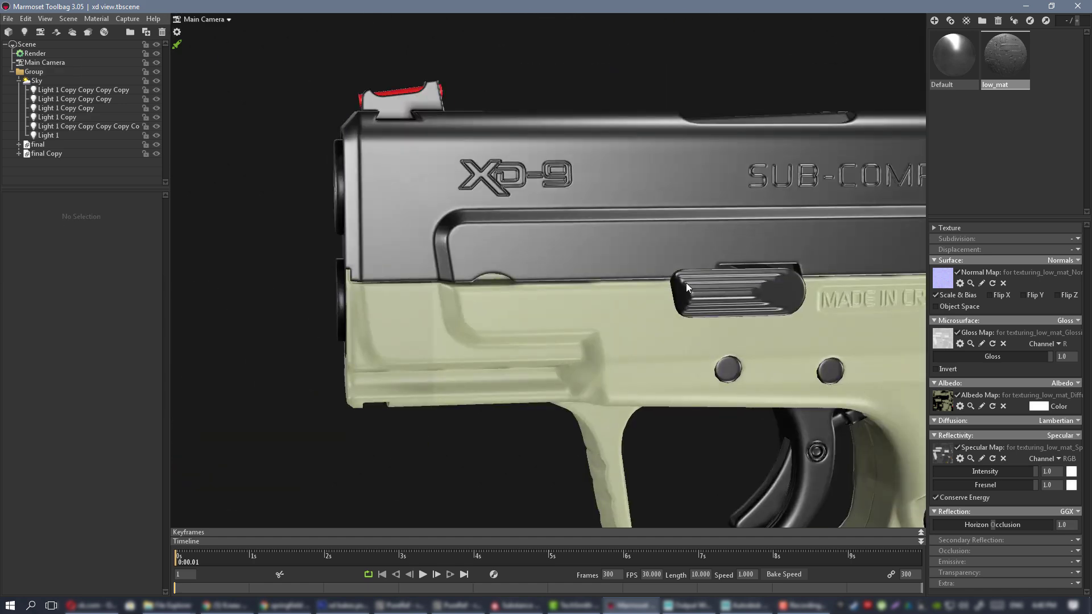
alt+middle_drag(686, 282, 365, 180)
alt+drag(611, 241, 693, 273)
alt+right_drag(694, 272, 193, 91)
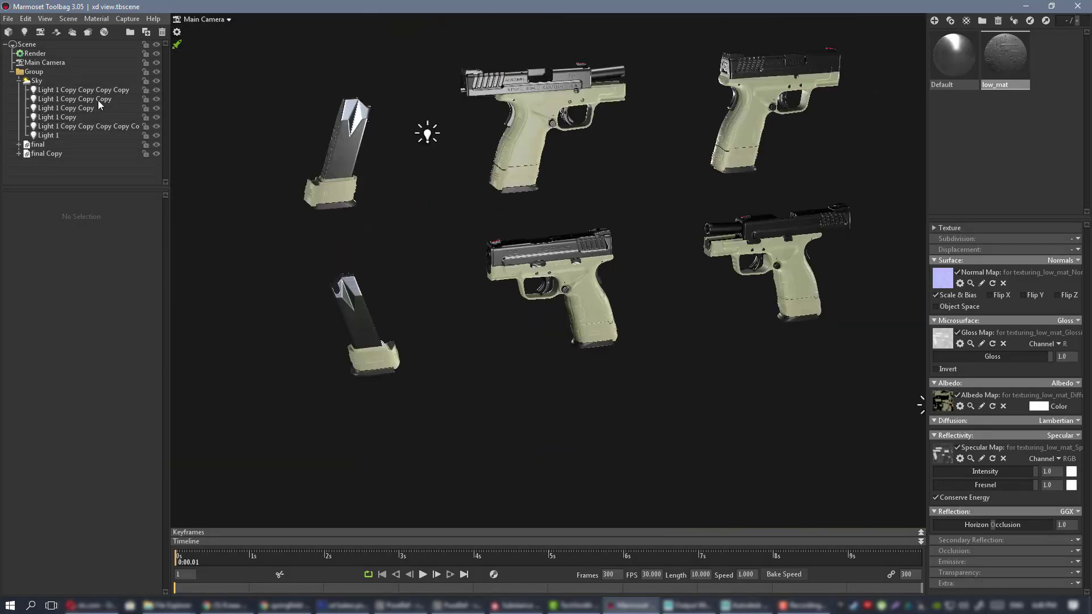
alt+right_drag(919, 405, 627, 240)
shift+drag(628, 240, 608, 239)
alt+right_drag(608, 239, 348, 136)
alt+drag(348, 139, 501, 208)
- Hide all of the sky's child lights except Light 1
click(157, 90)
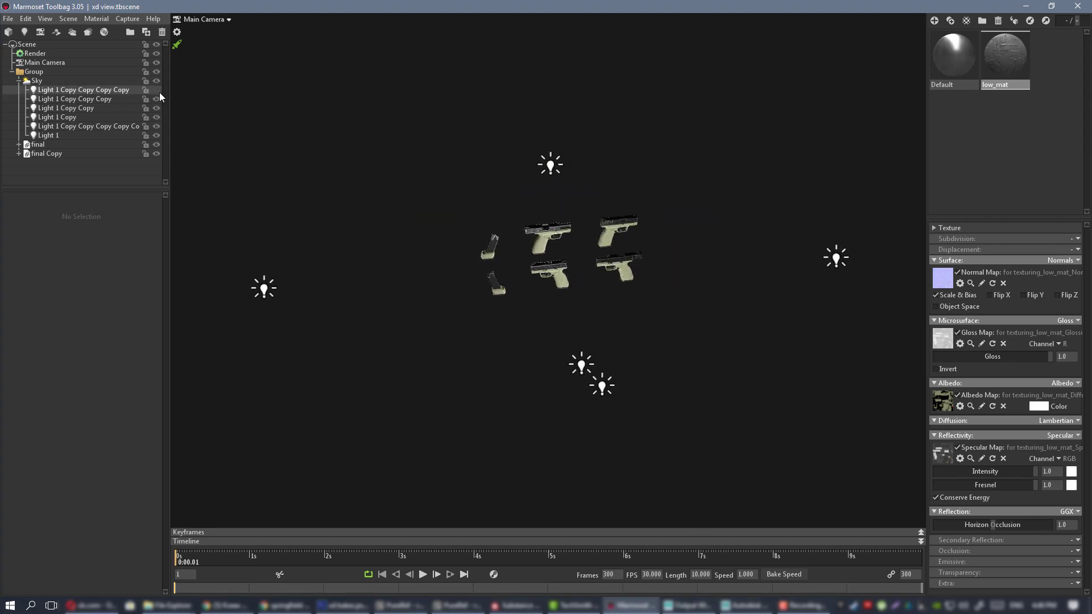
click(156, 99)
click(156, 108)
click(156, 117)
click(157, 127)
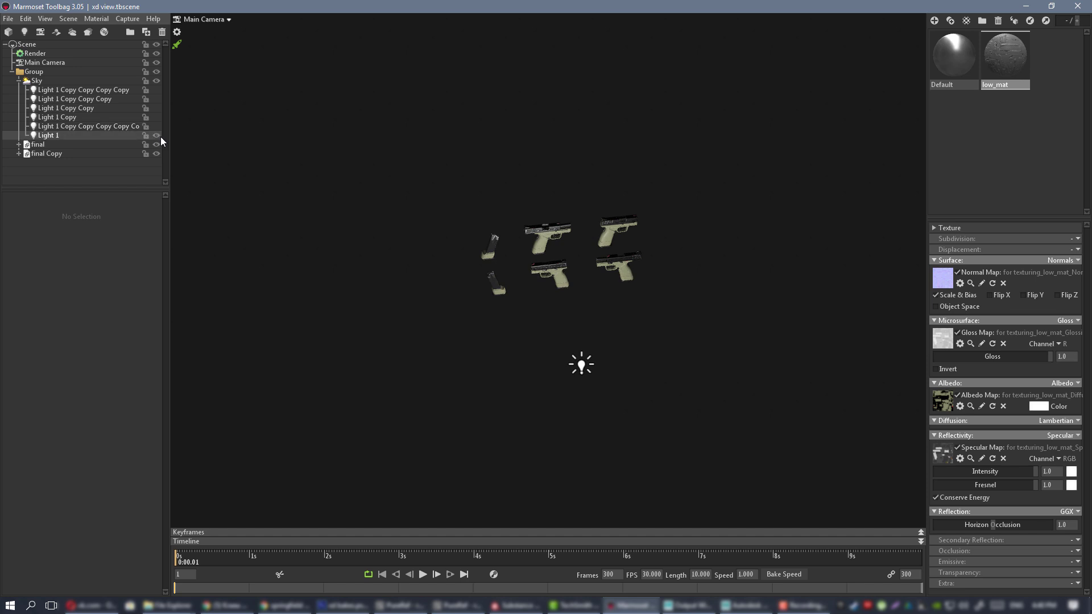
- Inspect the trigger area under Light 1 alone and set that light's brightness to 8.99 and width to 62.5
alt+drag(535, 149, 619, 158)
scroll(619, 158, up, 10)
alt+drag(568, 221, 671, 226)
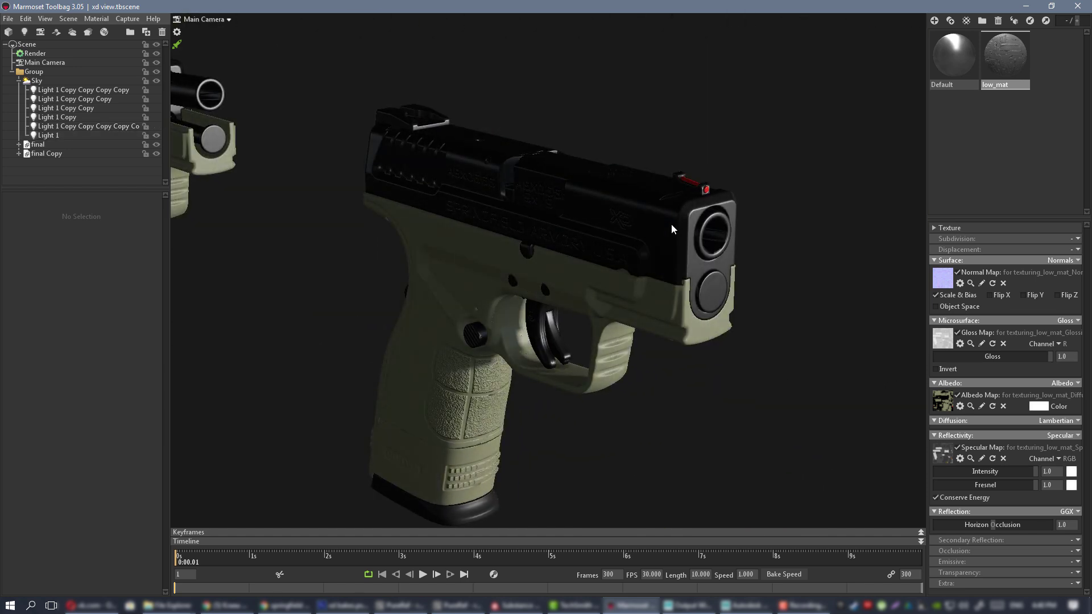
alt+right_drag(670, 226, 702, 363)
alt+middle_drag(608, 289, 631, 254)
alt+drag(631, 254, 592, 212)
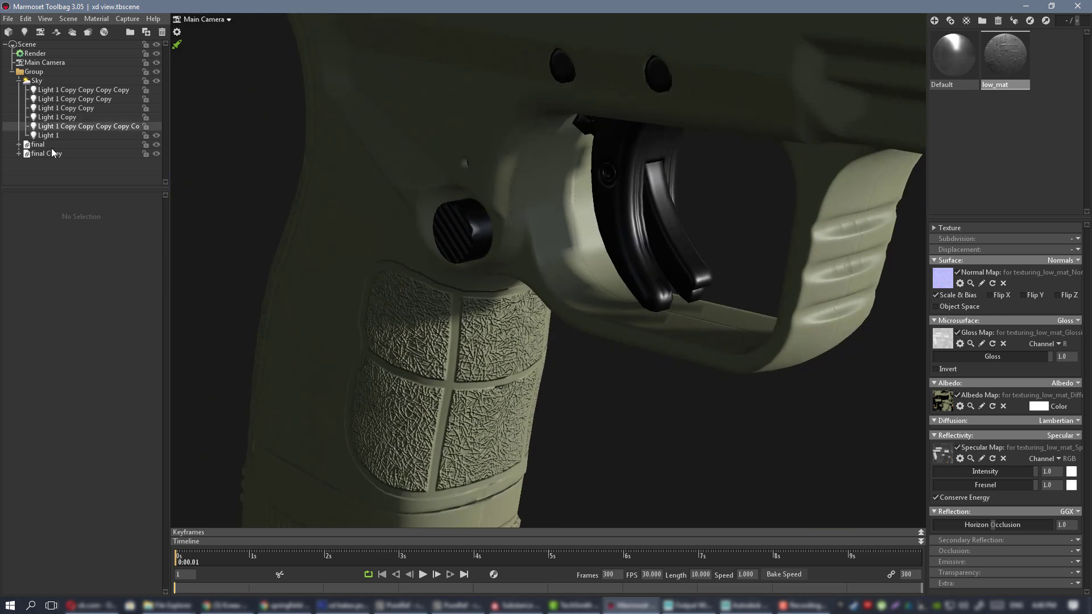
click(79, 136)
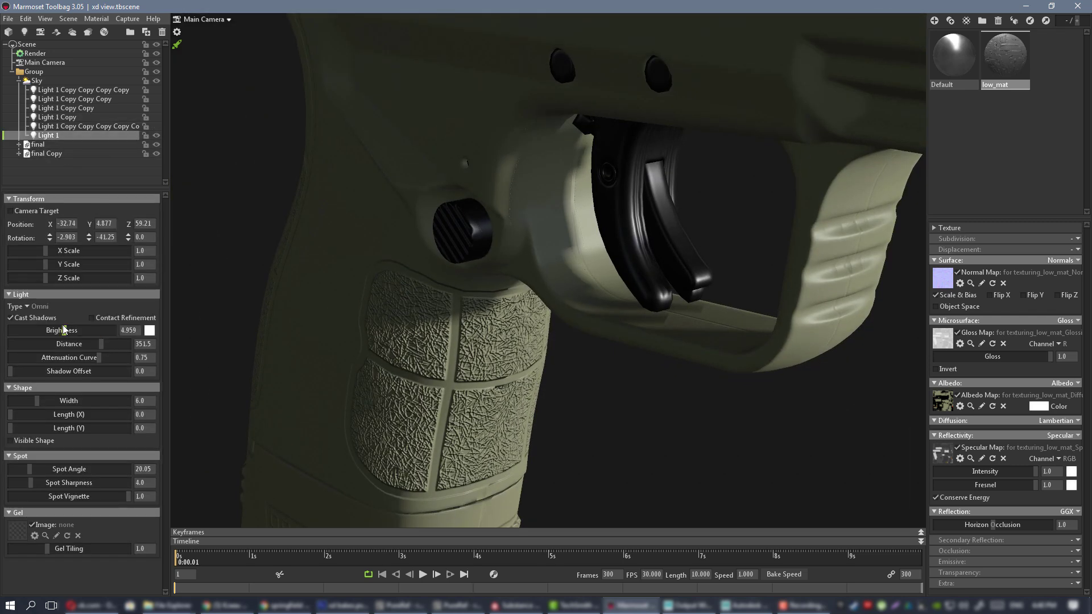
drag(63, 330, 71, 330)
drag(37, 401, 70, 400)
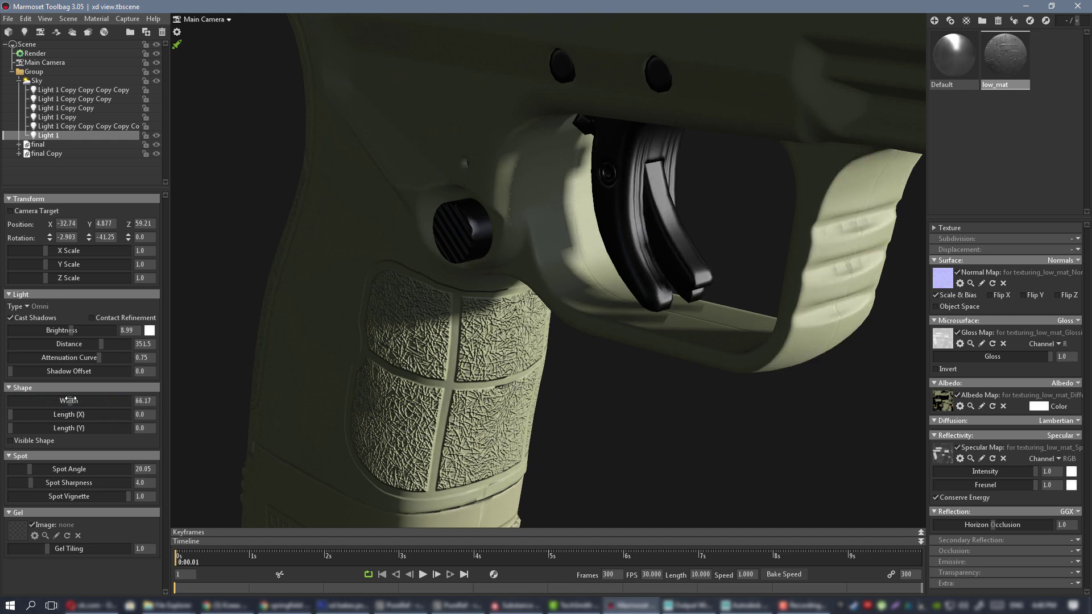
- Turn off the viewport's performance mode and view the whole pistol from its side
click(177, 44)
alt+right_drag(548, 267, 353, 153)
alt+drag(521, 209, 489, 217)
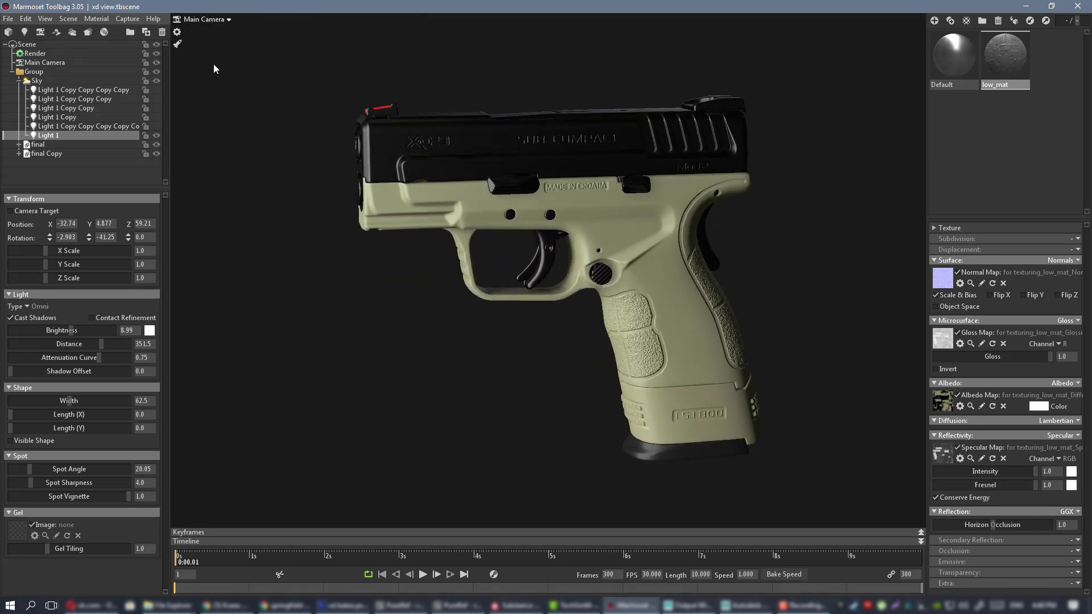
- Make all of the sky's hidden child lights visible again while viewing the complete set of pistols and magazines
click(178, 44)
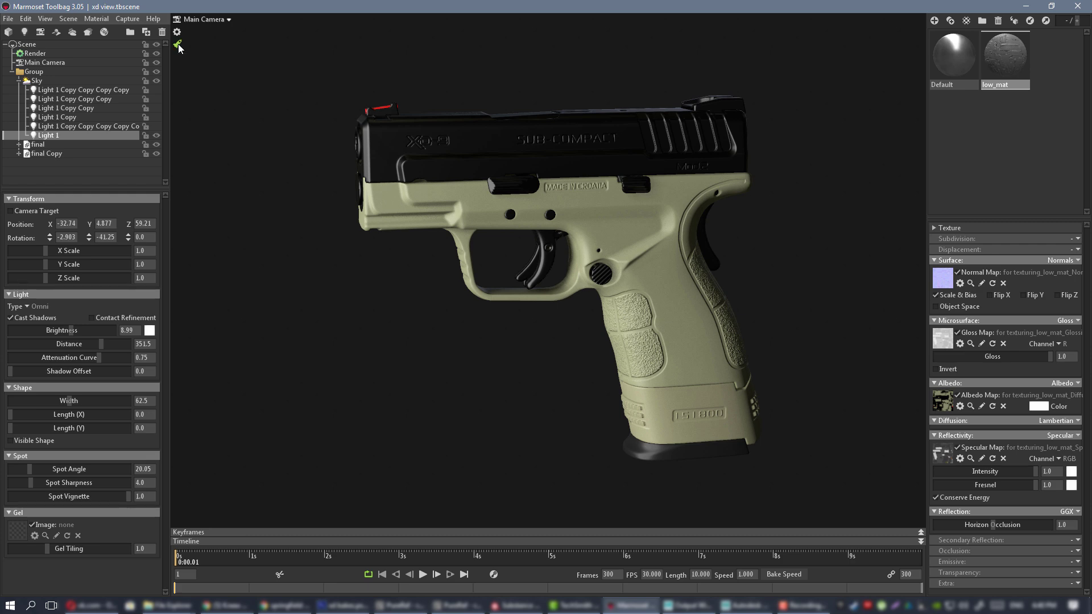
click(178, 44)
alt+right_drag(770, 308, 560, 216)
alt+drag(560, 219, 540, 185)
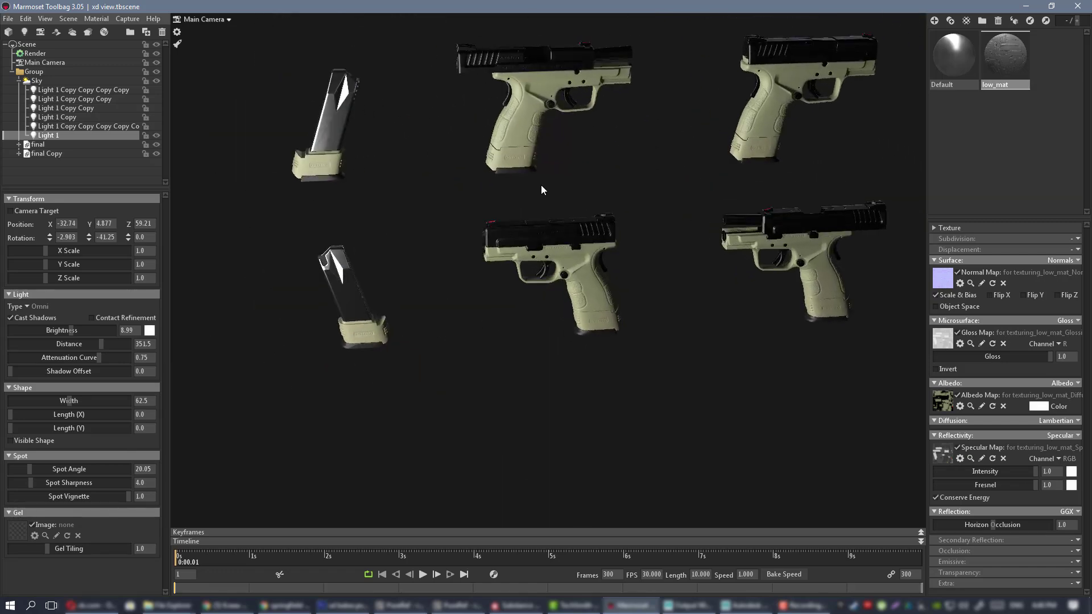
click(158, 128)
click(156, 117)
click(156, 108)
click(157, 99)
click(155, 89)
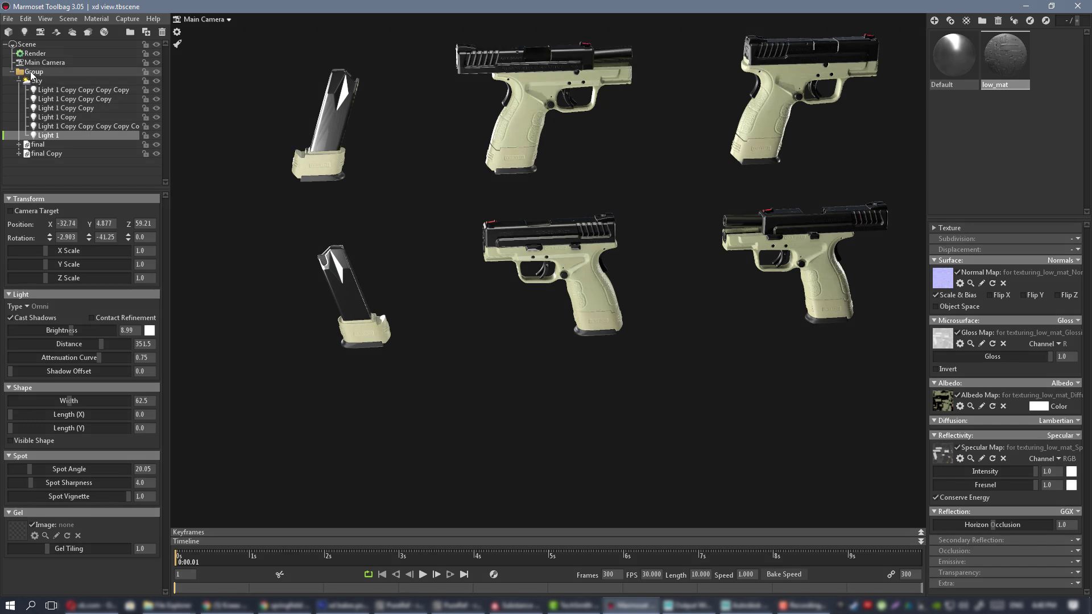
- Set the Group's X, Y and Z scale to 1 and deselect it
click(31, 72)
click(147, 252)
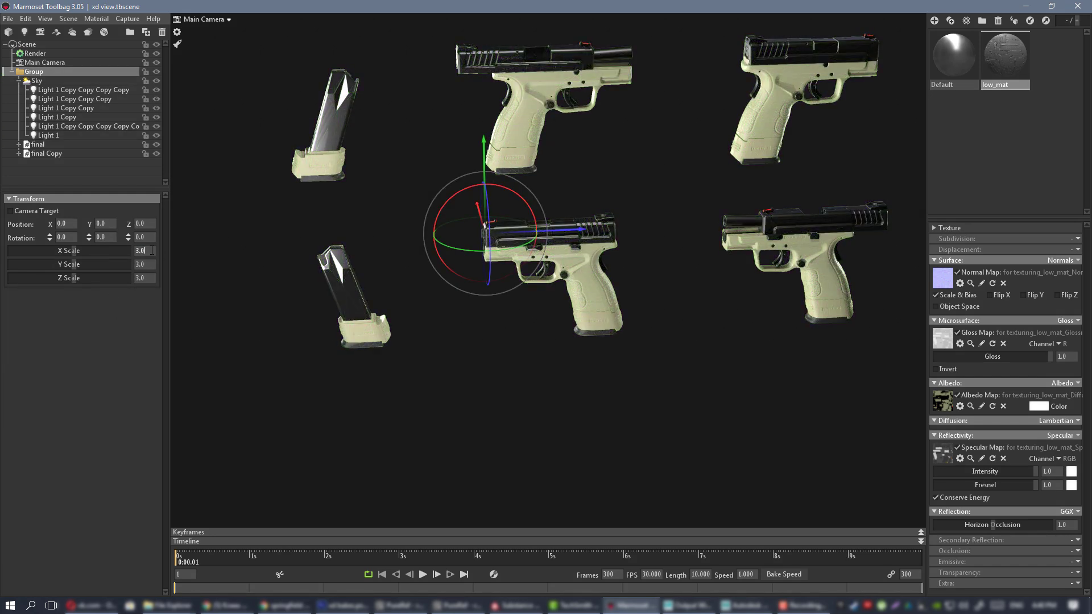
text(1)
key(Tab)
text(1)
key(Tab)
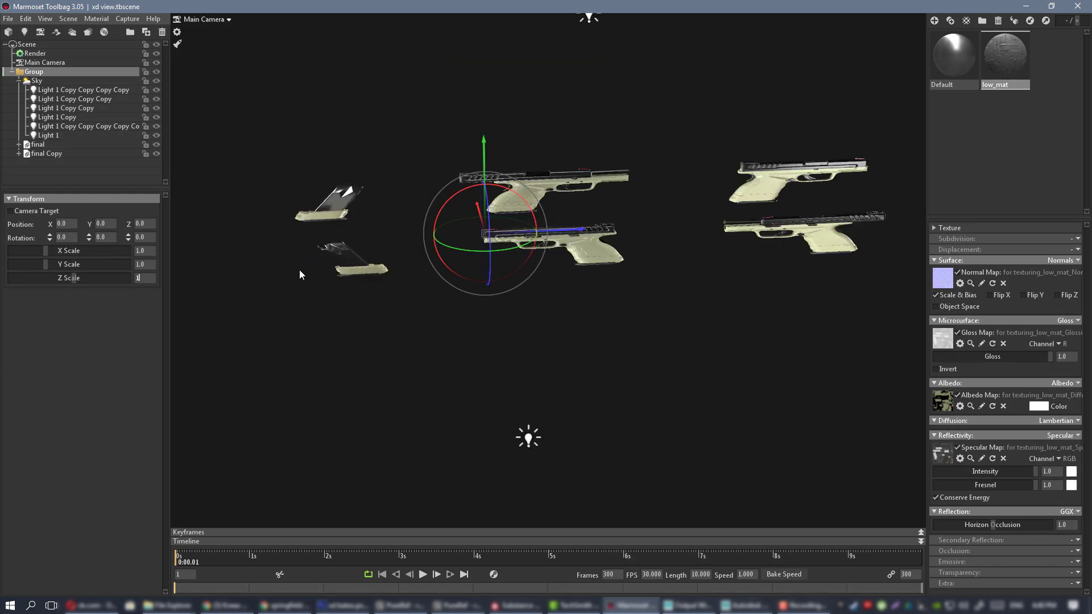
key(Return)
click(554, 271)
- Hide every copied light under the sky so that only Light 1 lights the pistols at their reset scale
right_drag(554, 272, 731, 404)
drag(731, 404, 603, 236)
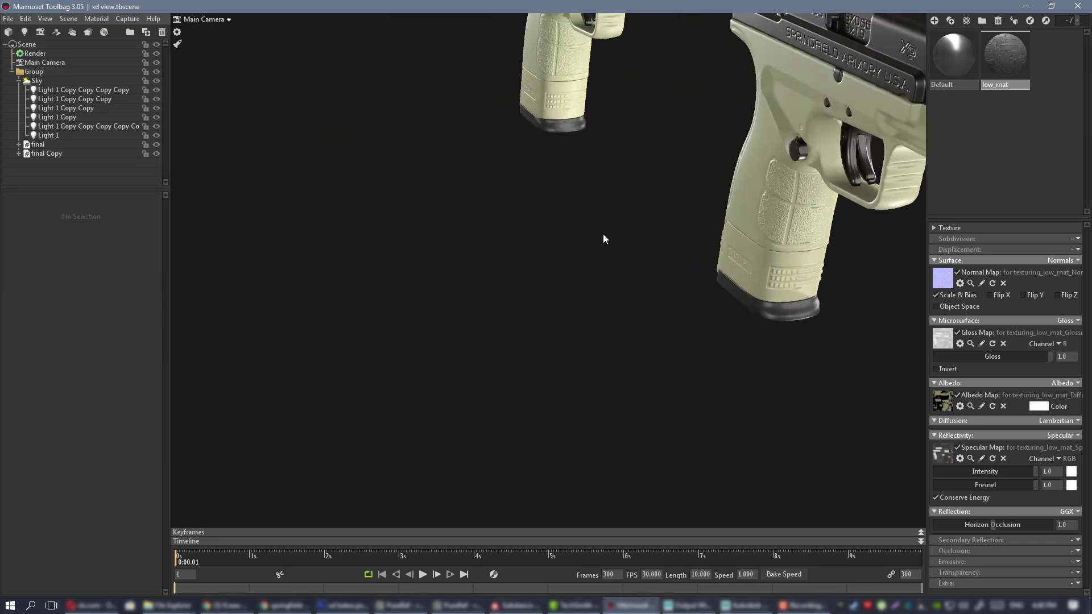
click(157, 126)
click(157, 117)
click(156, 107)
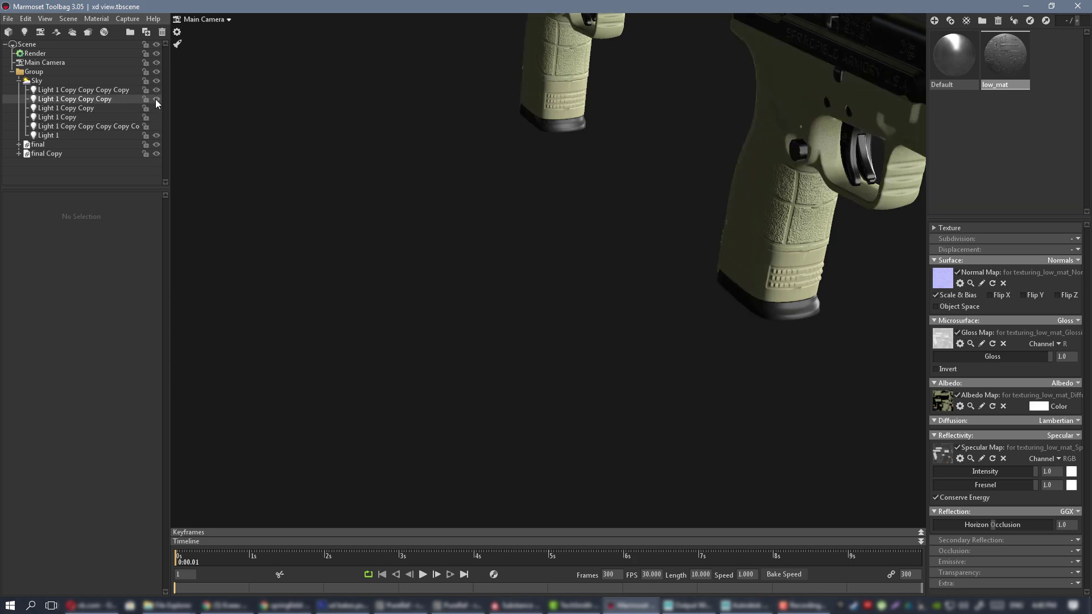
click(156, 99)
click(156, 90)
- Examine the shading on the pistols and magazines under Light 1, both close up and from a distance
drag(620, 155, 625, 261)
right_drag(626, 262, 565, 217)
drag(565, 217, 579, 250)
scroll(510, 213, down, 4)
scroll(581, 239, down, 8)
right_drag(578, 250, 602, 319)
drag(603, 319, 609, 202)
scroll(605, 220, up, 5)
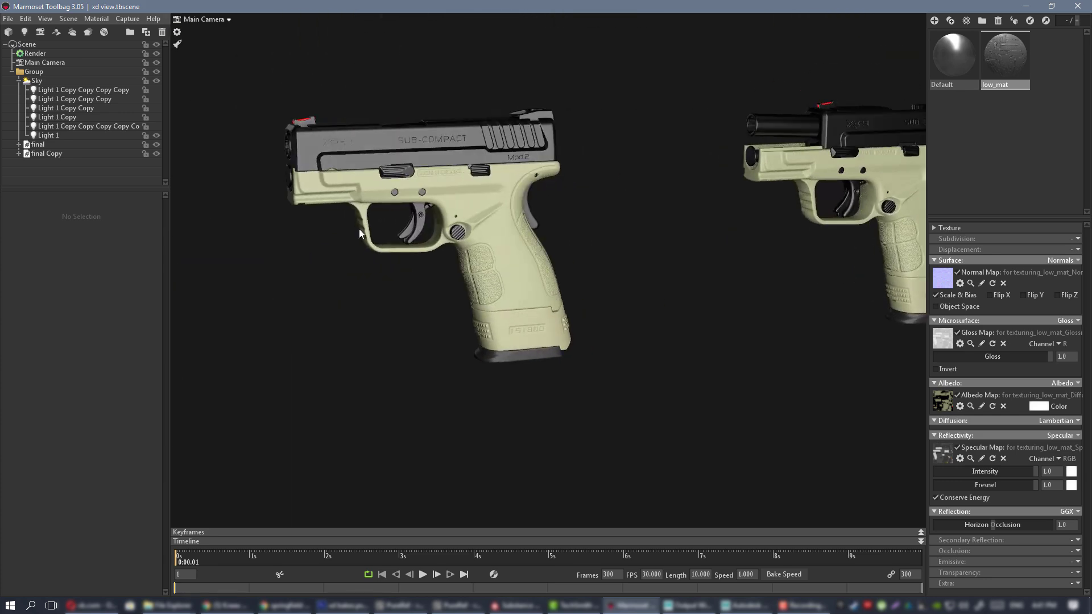
drag(359, 234, 534, 235)
scroll(464, 189, up, 3)
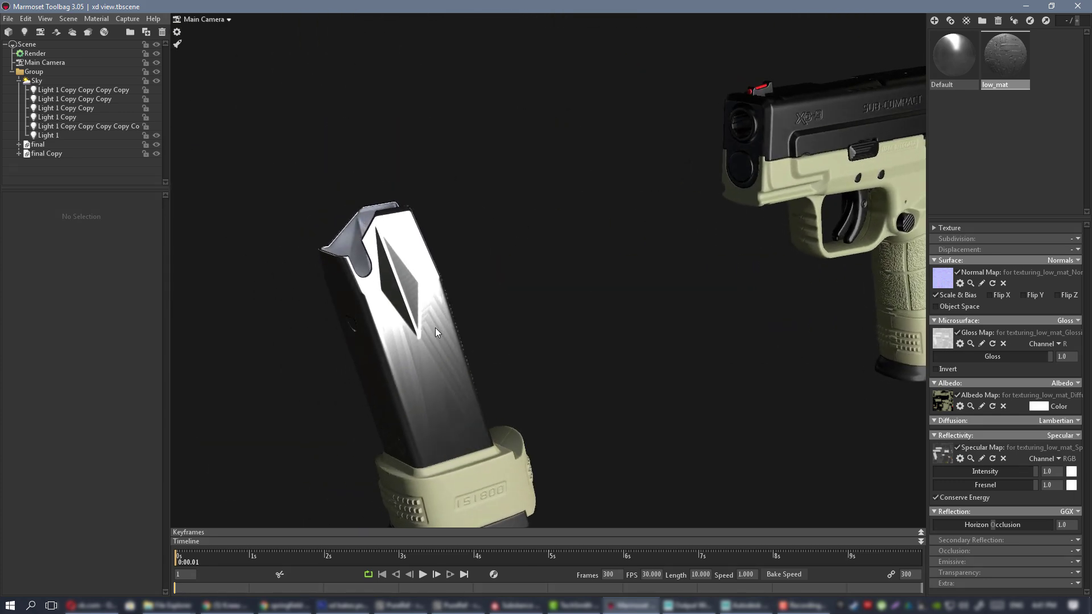
scroll(486, 289, down, 5)
drag(486, 288, 552, 270)
middle_drag(552, 271, 537, 266)
drag(536, 266, 571, 253)
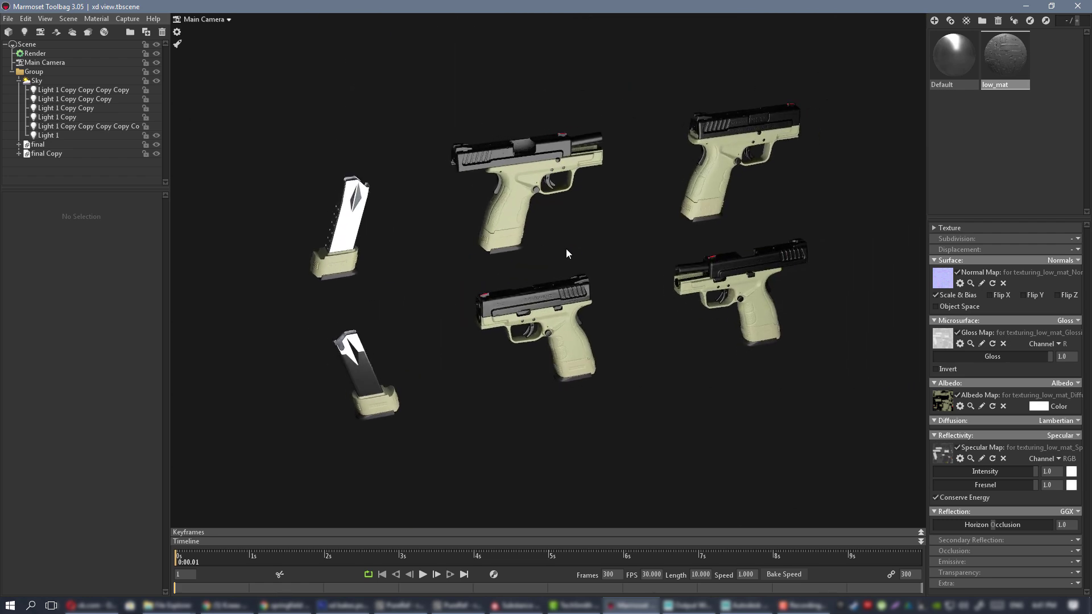
- Switch to xd bakes.psd in Photoshop, hide Layer 23 in the normals with markings group and check the document's bit depth
click(344, 605)
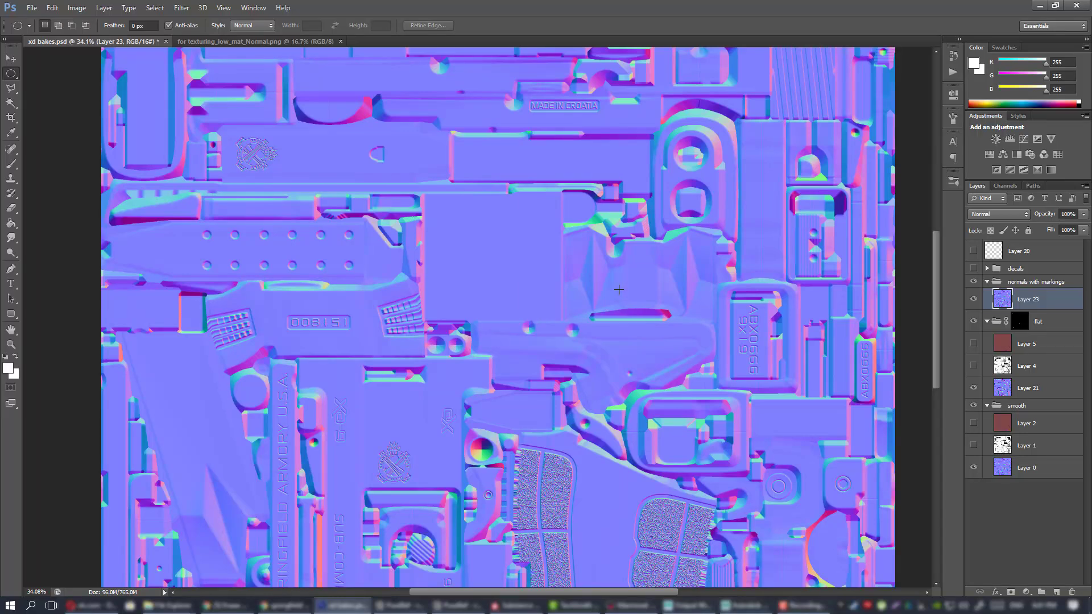
alt+scroll(618, 289, down, 1)
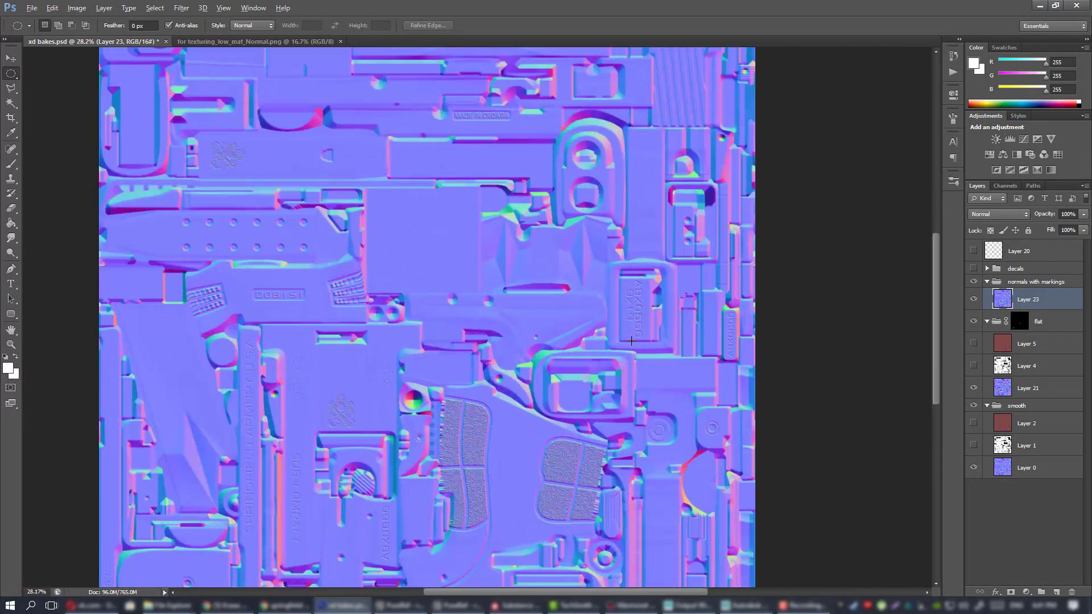
click(973, 299)
alt+scroll(607, 302, up, 9)
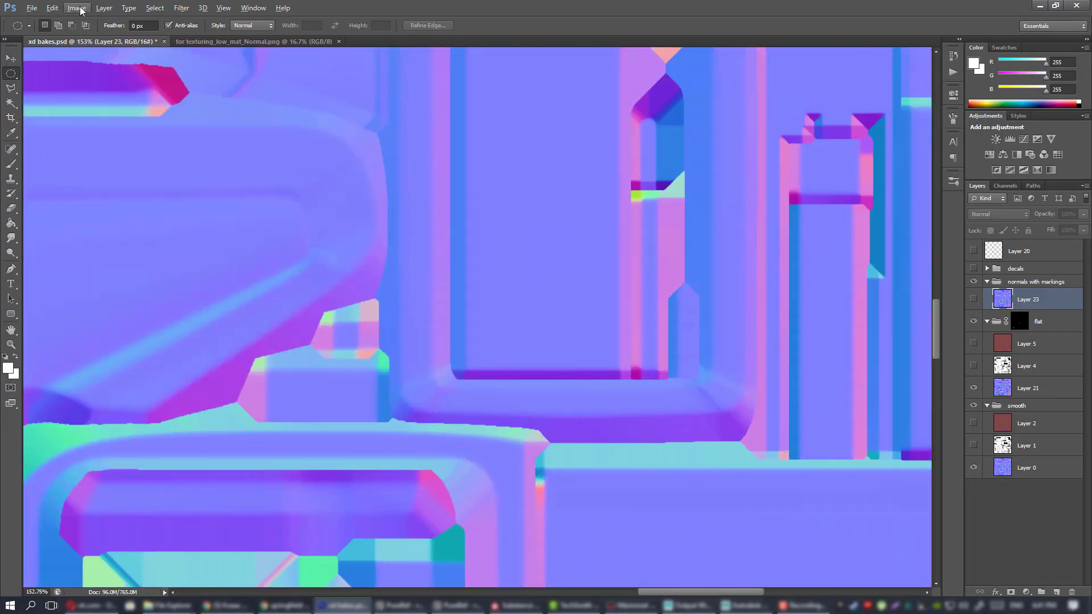
click(79, 8)
mouse_move(78, 22)
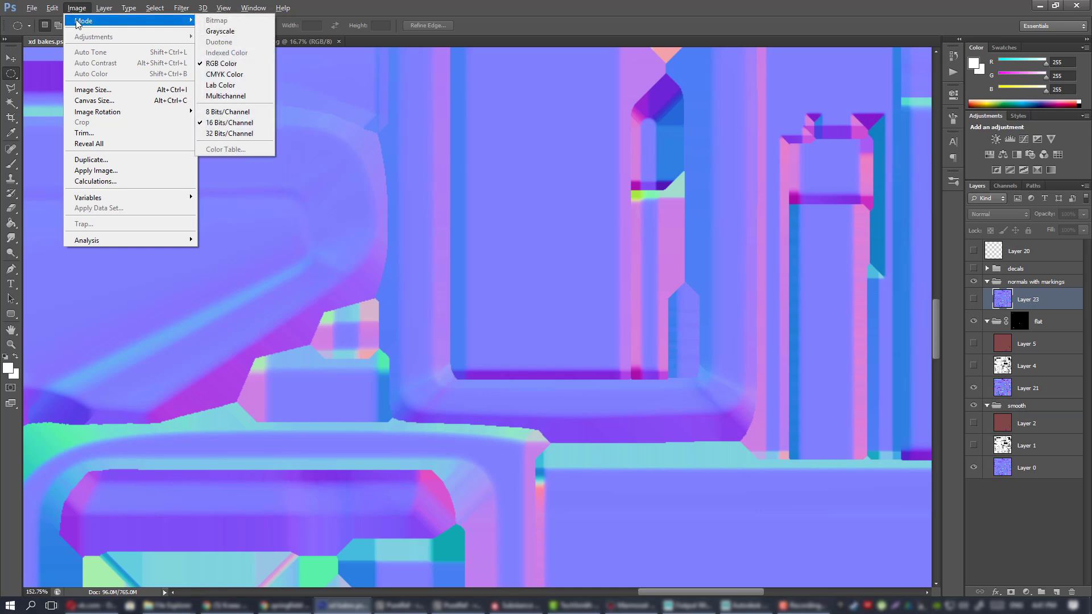
alt+scroll(535, 222, down, 7)
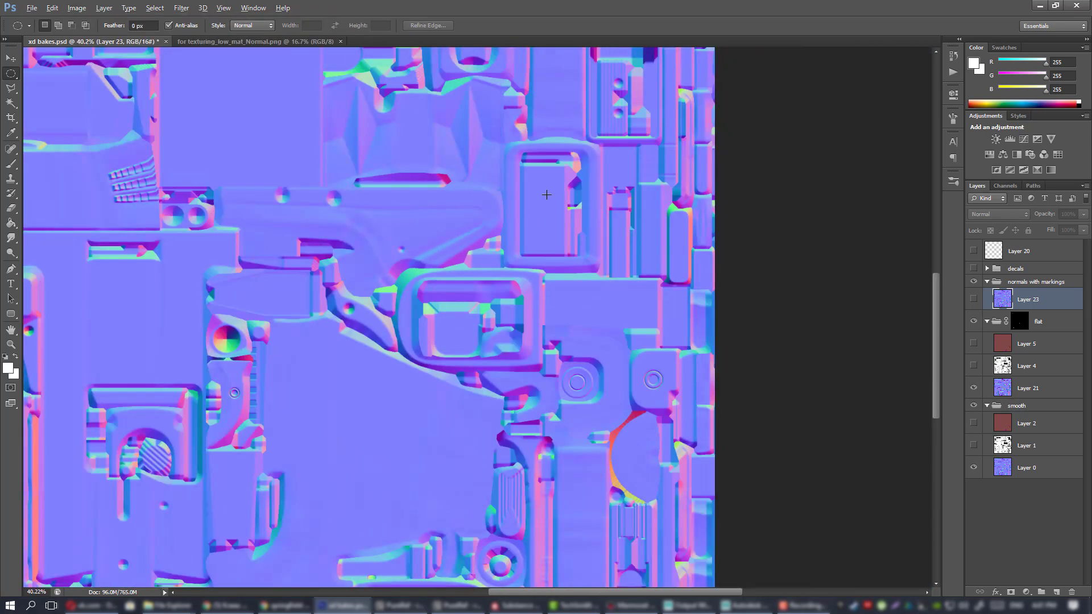
- Save the normal map as a PNG in the XD handgun project's bakes folder, overwriting xd normals.png
click(33, 7)
click(63, 147)
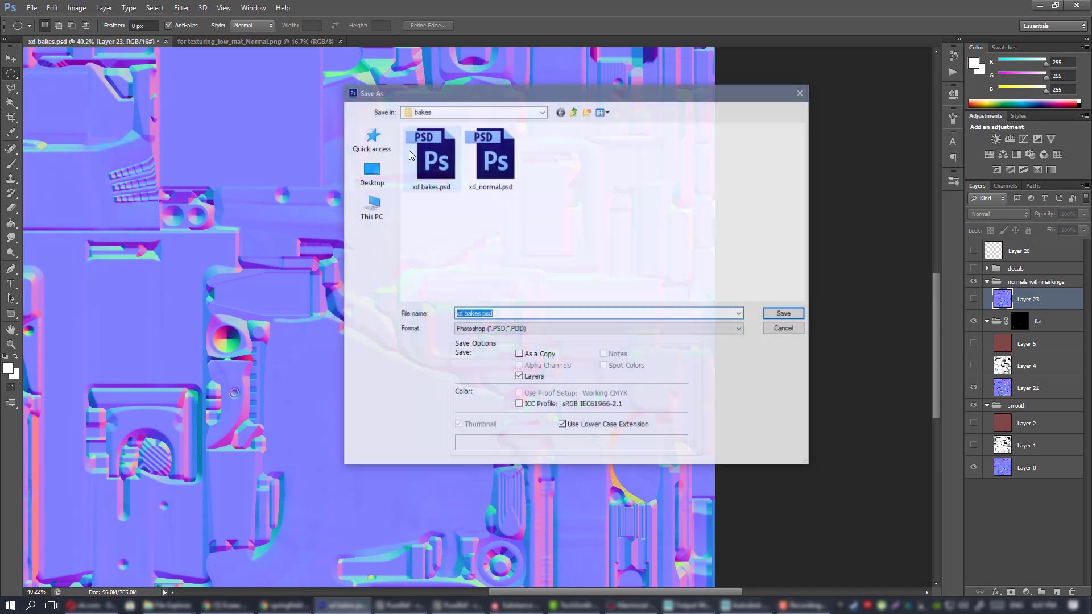
click(585, 328)
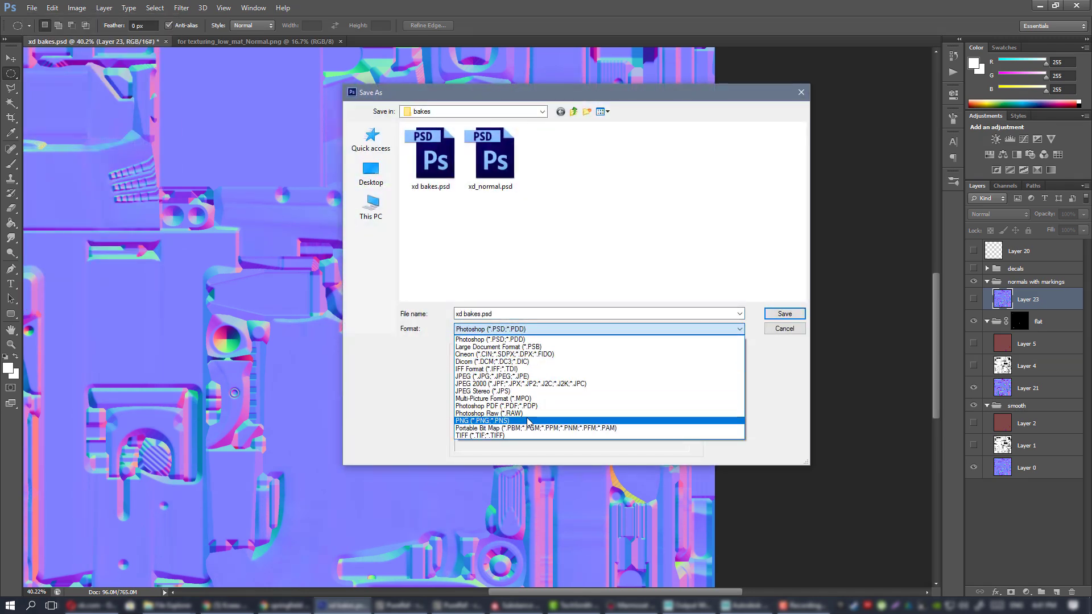
click(529, 420)
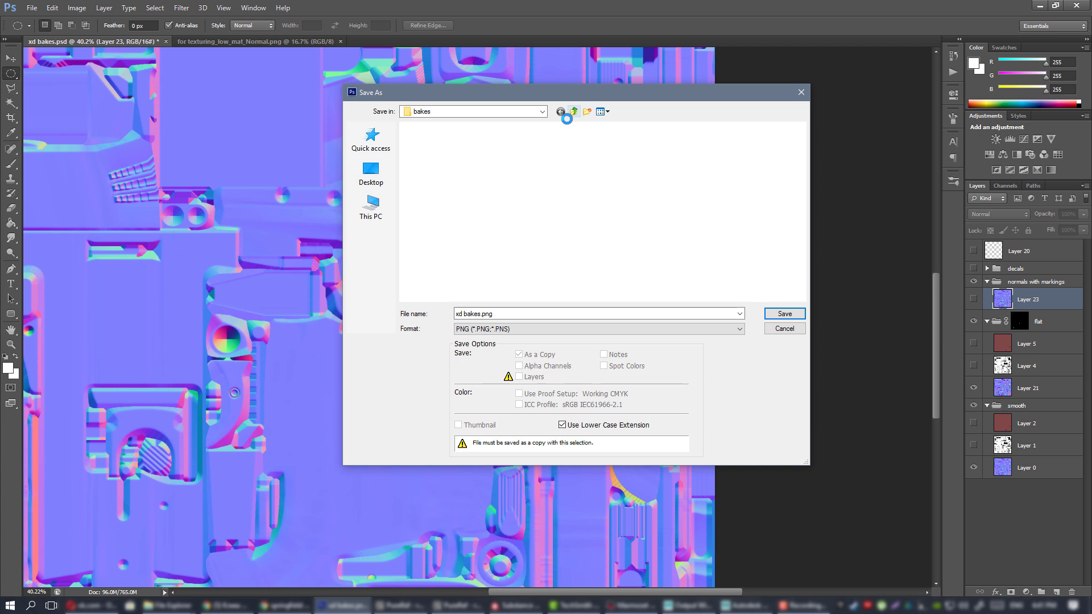
click(572, 113)
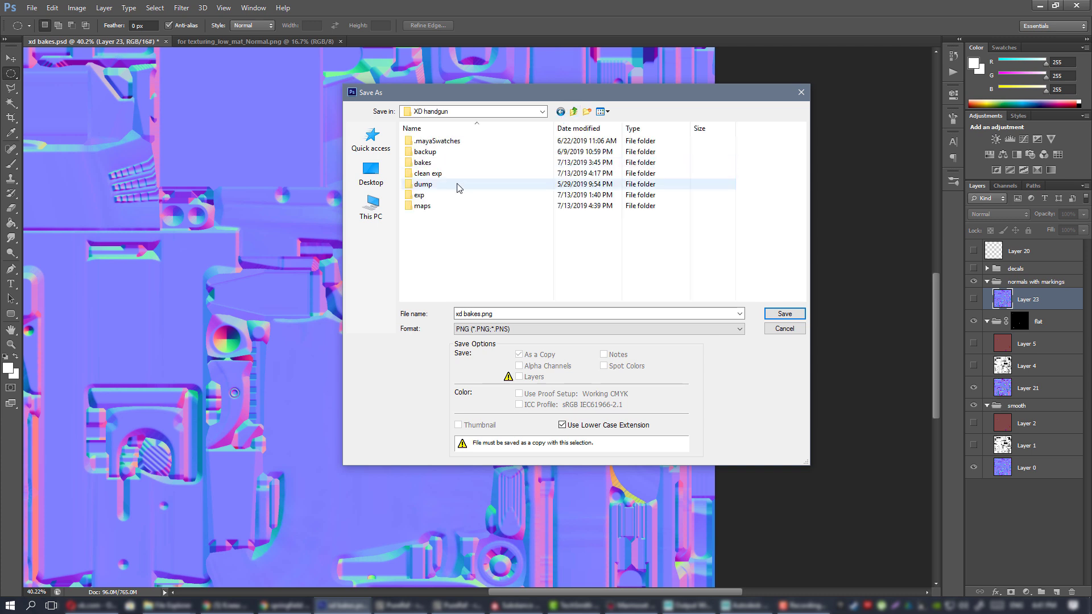
double_click(422, 162)
double_click(669, 235)
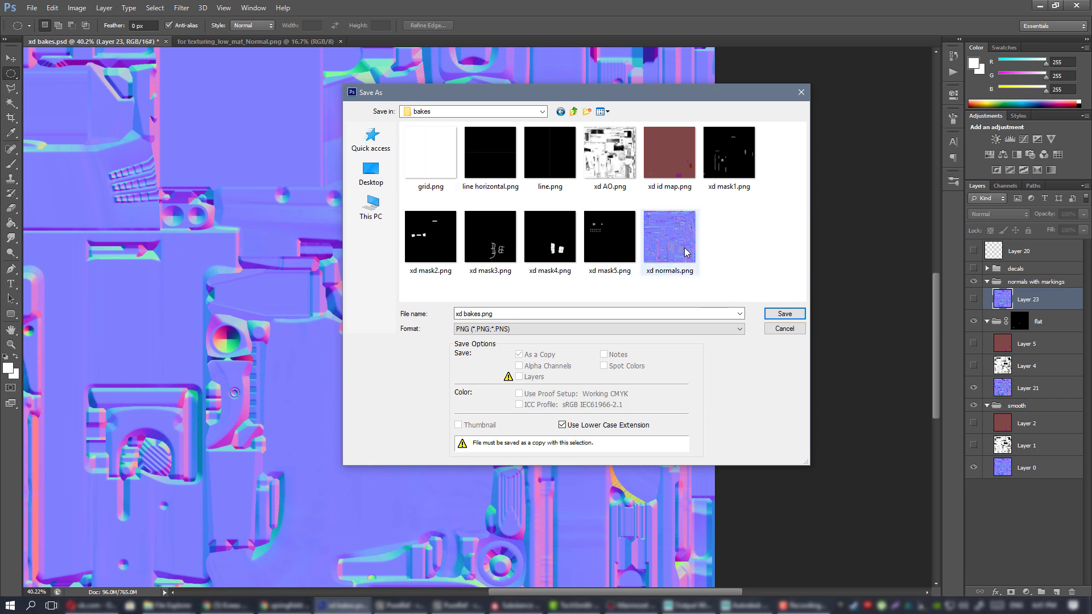
key(Return)
click(607, 191)
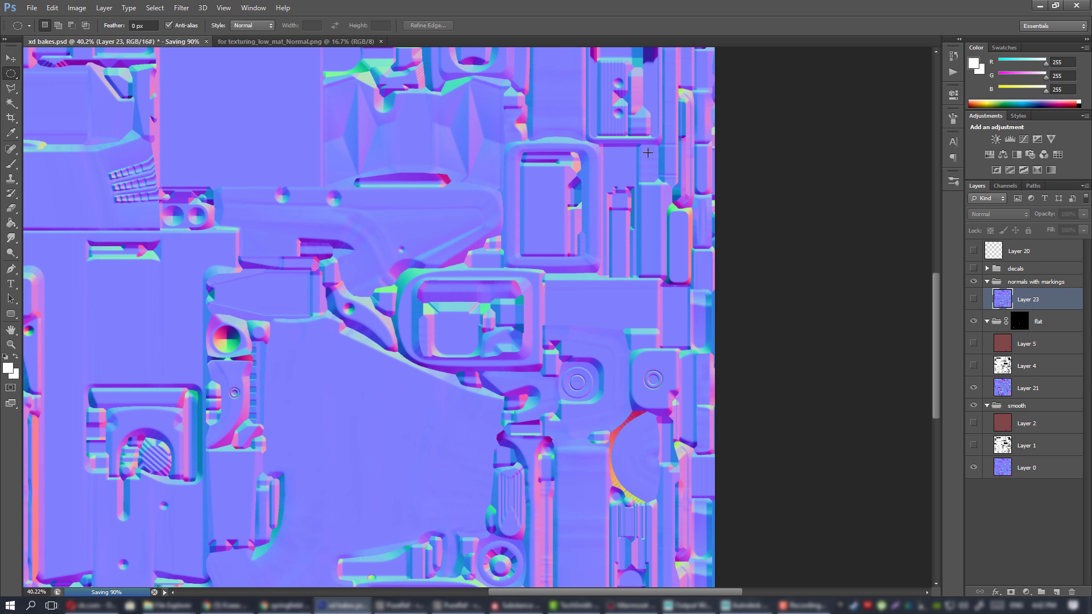
alt+scroll(647, 152, down, 4)
alt+scroll(530, 234, up, 6)
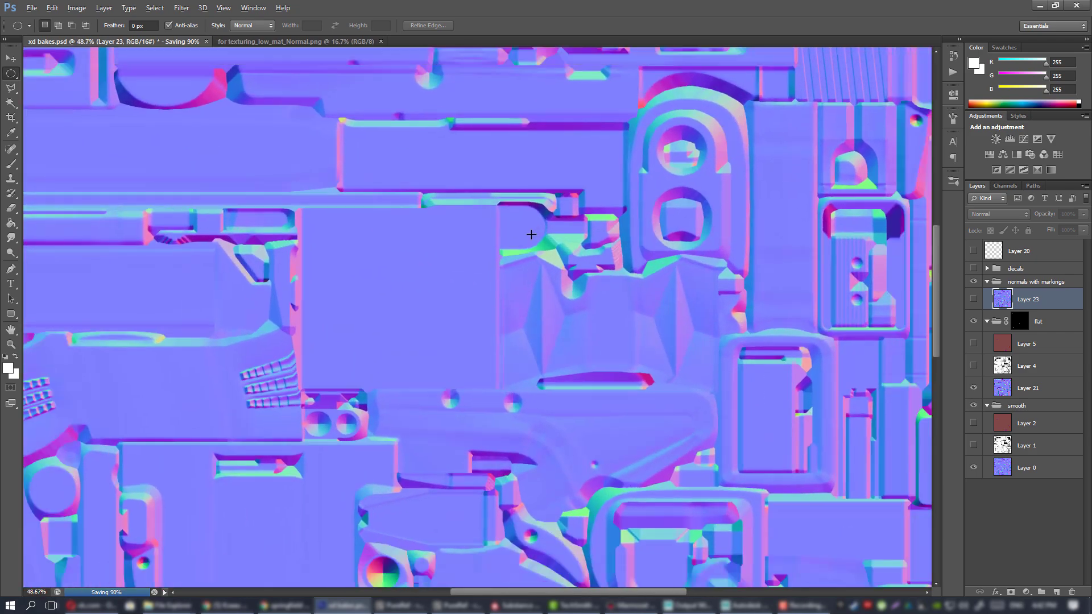
alt+scroll(530, 234, down, 3)
alt+scroll(527, 239, up, 3)
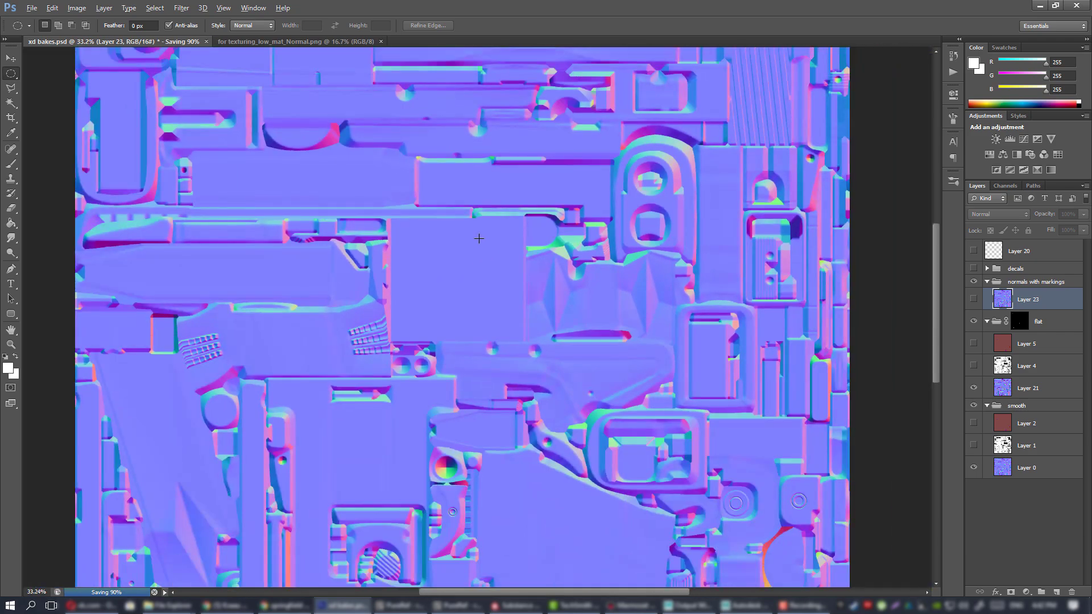
alt+scroll(478, 242, down, 1)
alt+scroll(479, 246, down, 3)
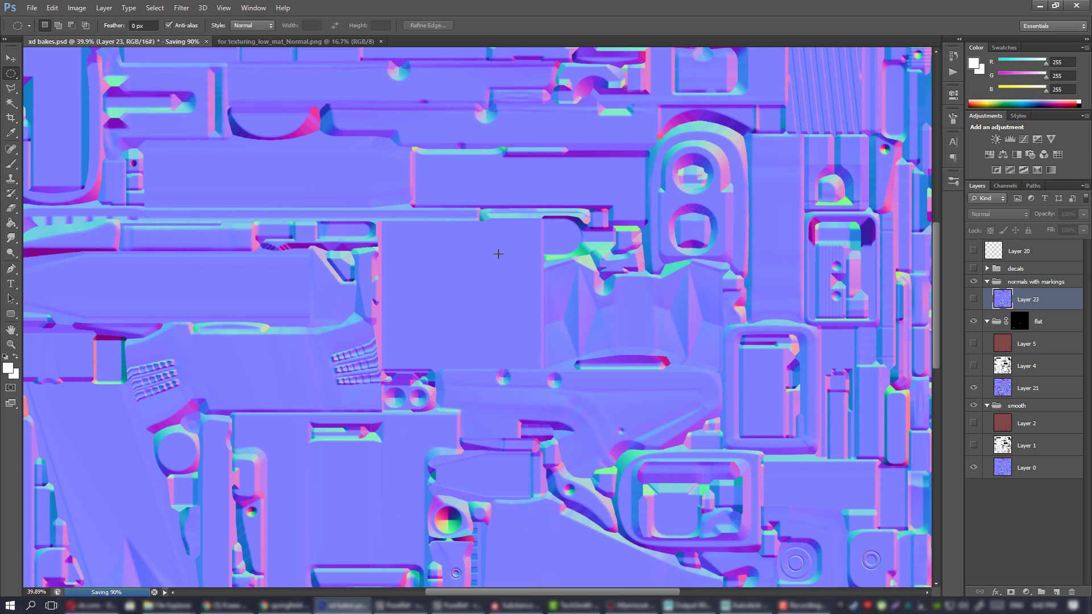
alt+scroll(499, 252, down, 3)
alt+scroll(498, 254, up, 3)
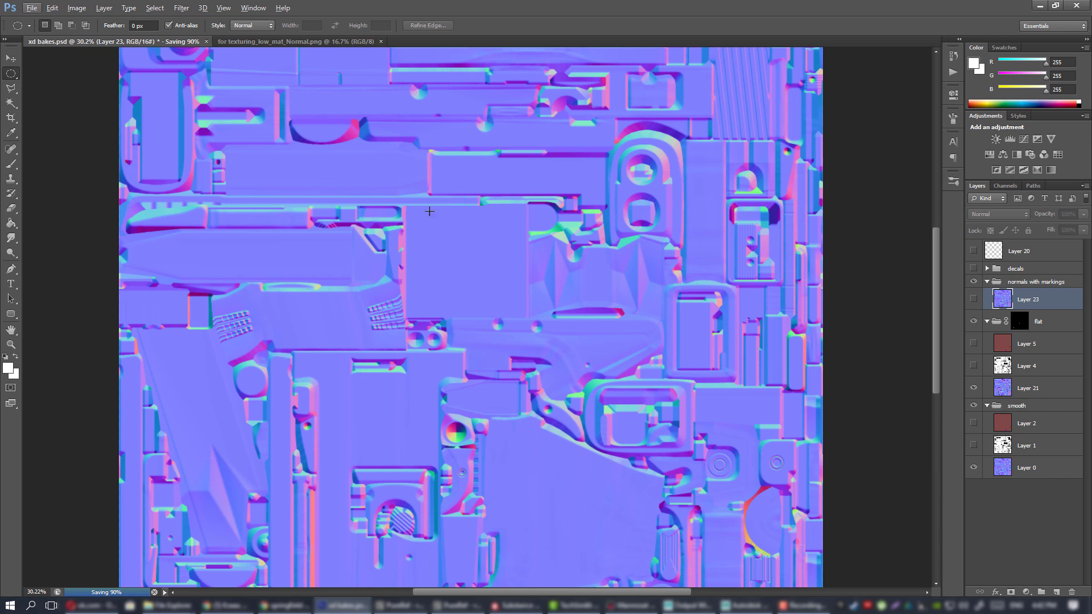
alt+scroll(362, 150, down, 3)
alt+scroll(332, 131, up, 5)
drag(477, 203, 566, 433)
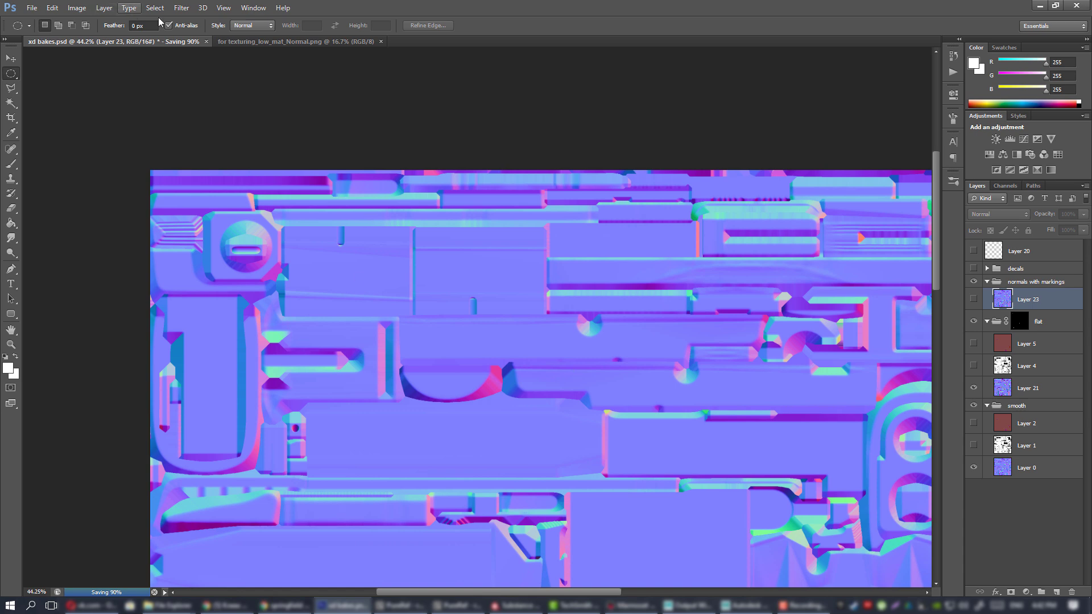
alt+scroll(474, 178, up, 2)
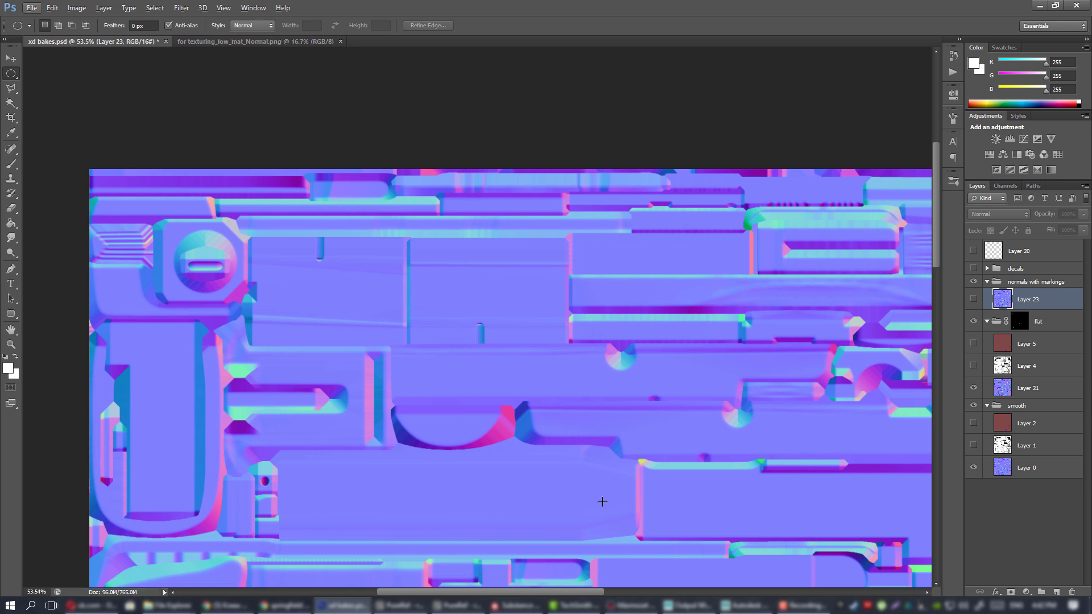
- Switch to Substance Painter and reload the xd normals texture in the shelf
click(516, 604)
scroll(482, 307, up, 5)
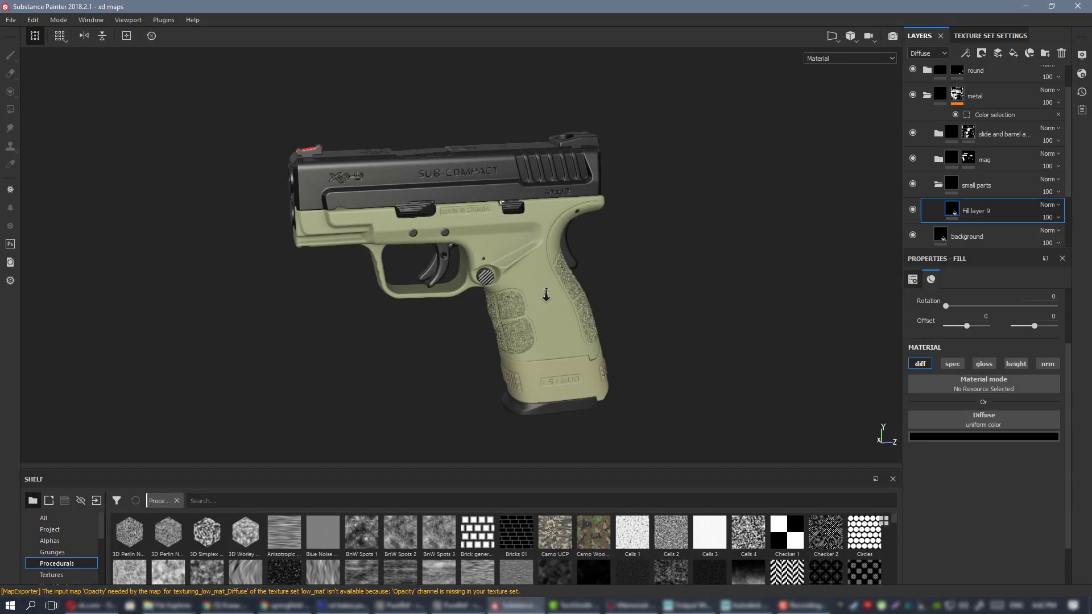
click(51, 575)
scroll(334, 548, down, 2)
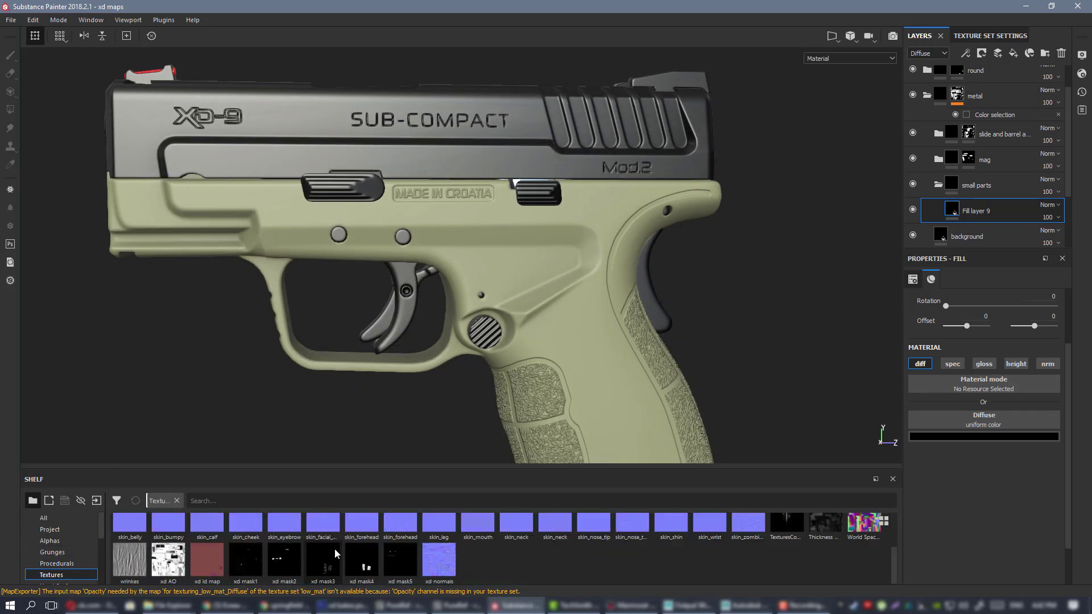
right_click(458, 561)
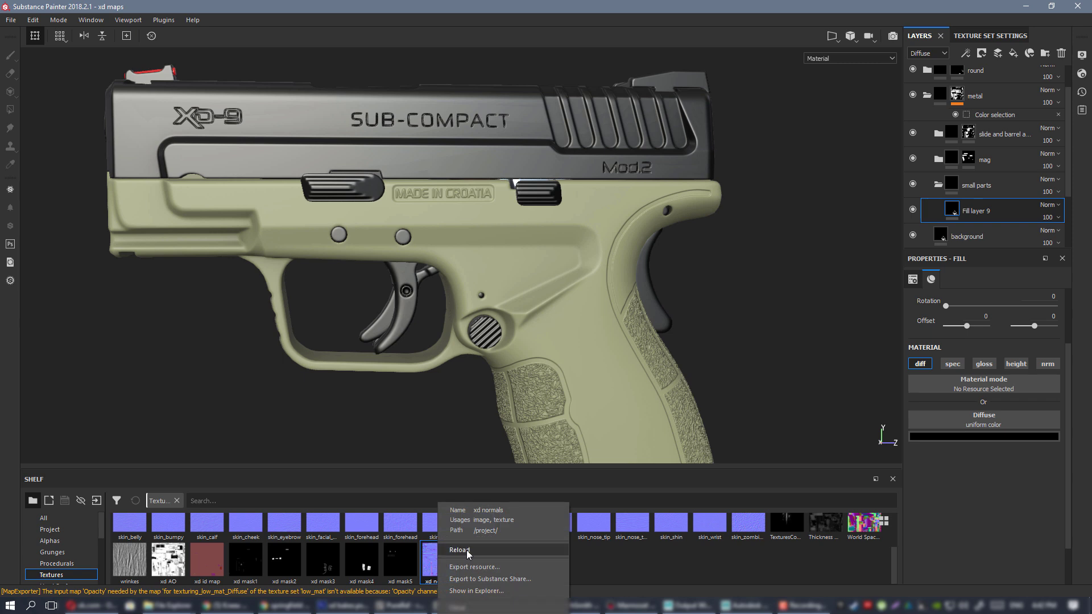
click(466, 551)
- Assign the reloaded xd normals texture to the Normal mesh map in the texture set settings
click(988, 36)
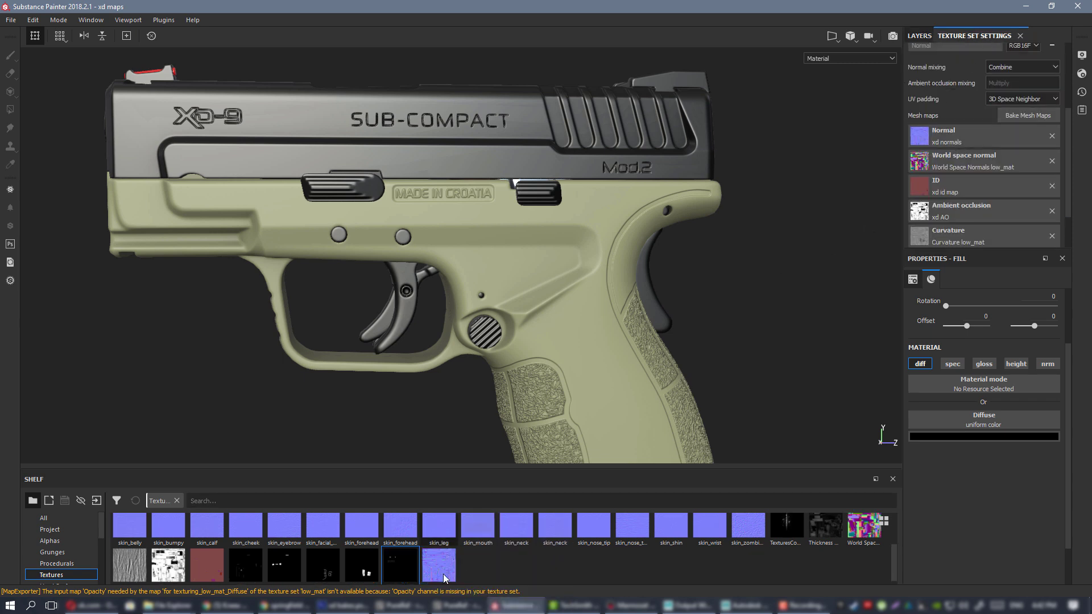
drag(442, 568, 972, 135)
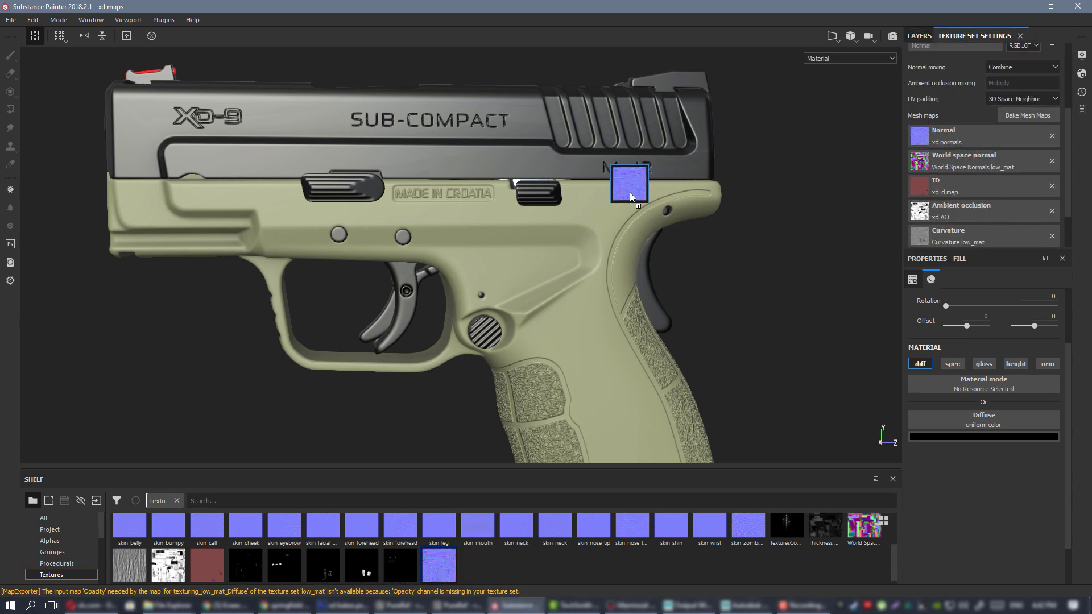
drag(629, 192, 629, 193)
- Inspect the pistol's frame and the separate magazine's diamond recess with the reloaded normal map
alt+drag(620, 234, 561, 176)
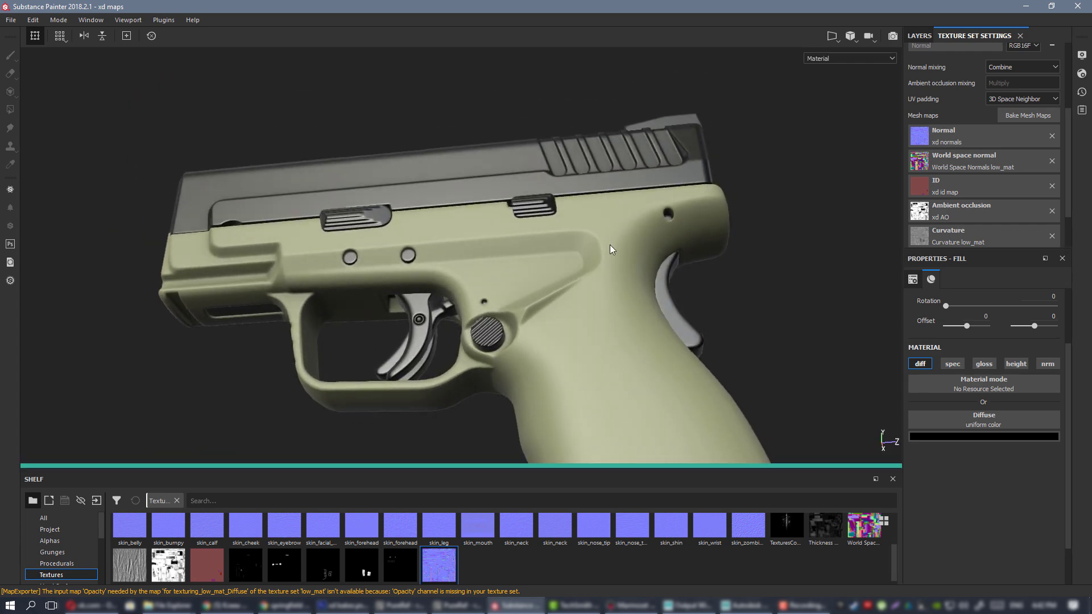
scroll(661, 313, down, 3)
alt+middle_drag(661, 313, 188, 295)
alt+drag(535, 338, 535, 312)
scroll(565, 341, up, 3)
alt+right_drag(535, 313, 341, 212)
alt+drag(500, 239, 620, 273)
- Return to the layer stack and collapse the metal folder
click(918, 35)
scroll(943, 67, up, 2)
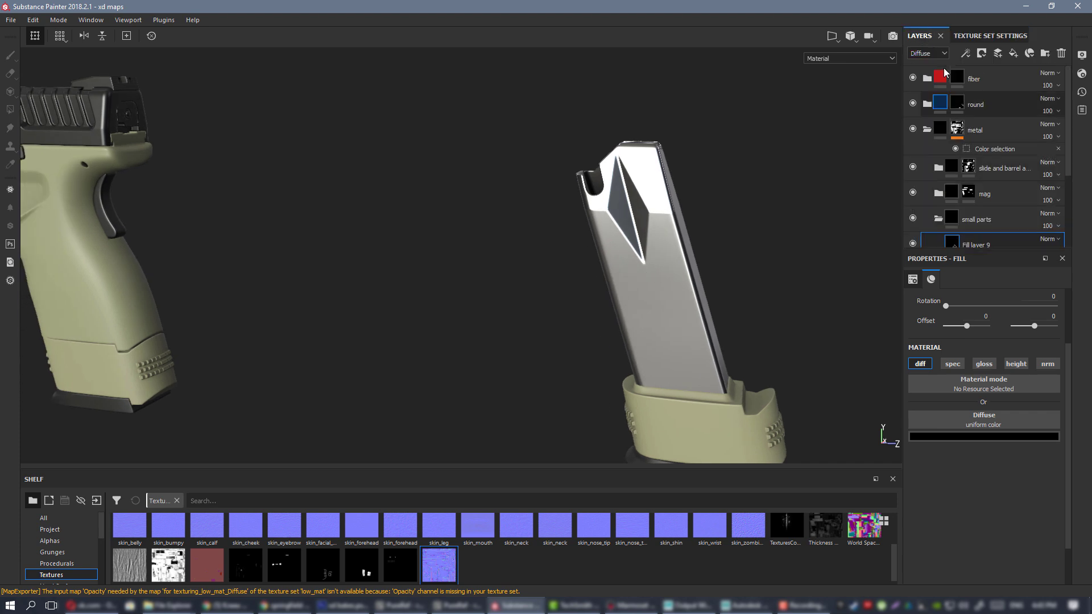
click(926, 128)
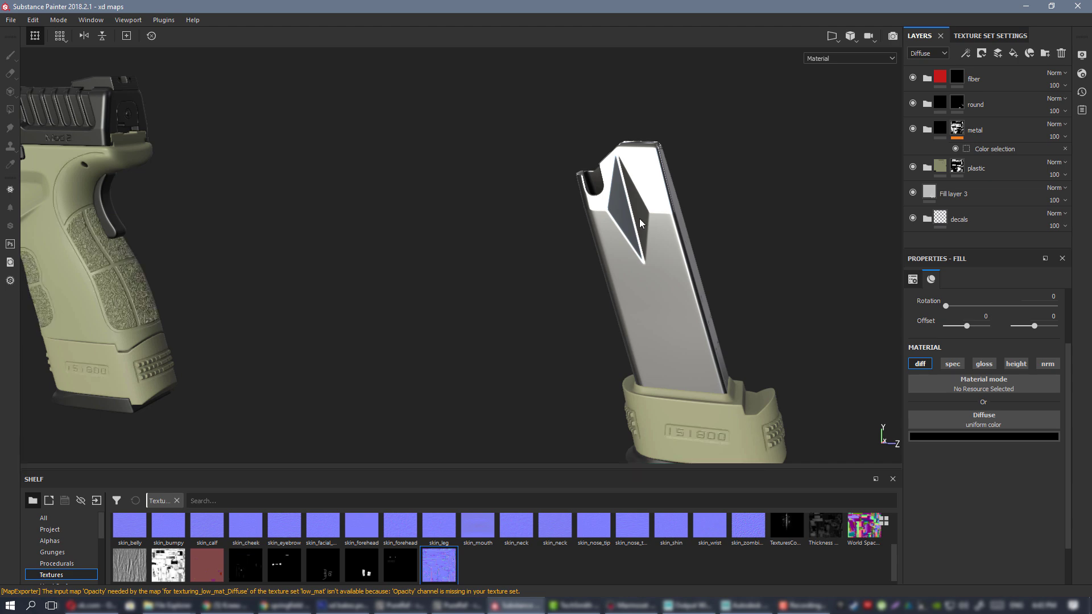
- Export the low_mat texture set at 4096x4096 as 16-bit PNG maps using the PBR SpecGloss configuration
alt+drag(639, 218, 711, 238)
alt+middle_drag(710, 239, 898, 256)
alt+right_drag(448, 303, 431, 270)
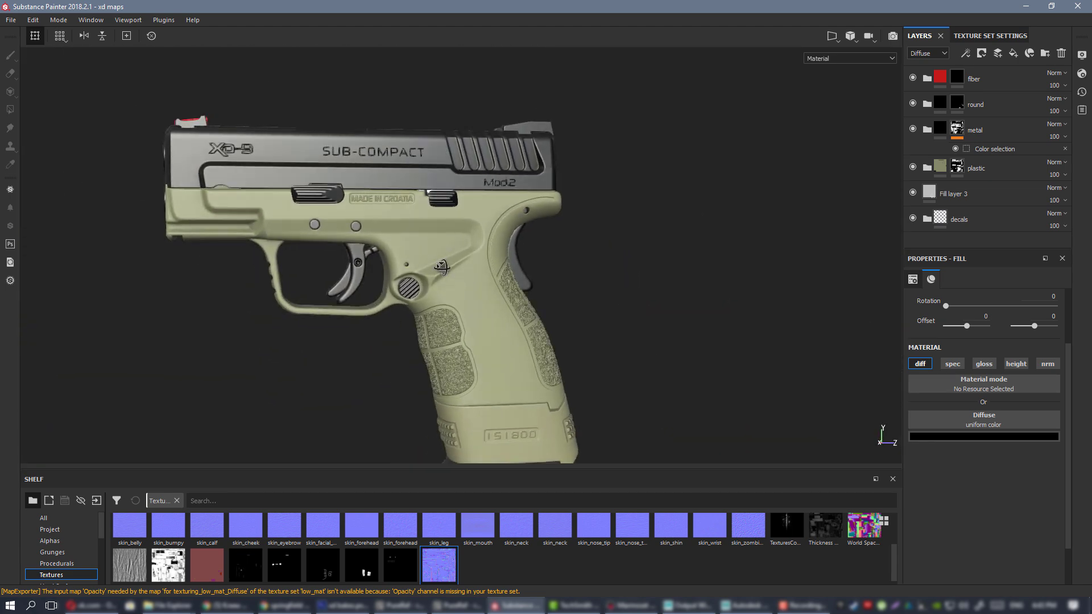
key(ctrl+shift+e)
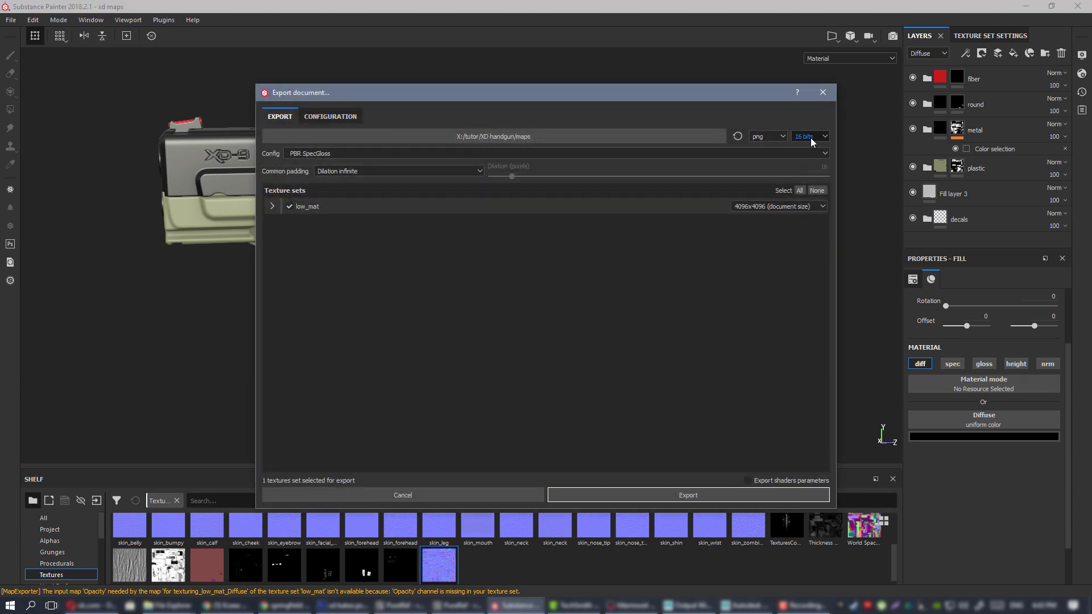
click(719, 495)
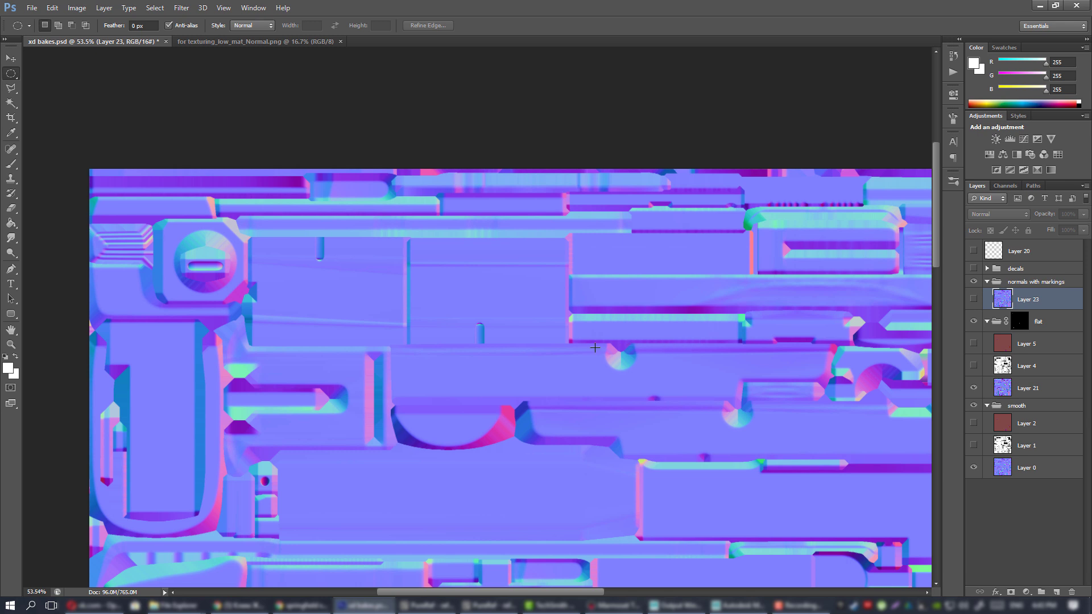
- Minimise the open windows and relaunch Substance Painter, dismissing the welcome window and declining the new version
click(1038, 8)
click(1027, 7)
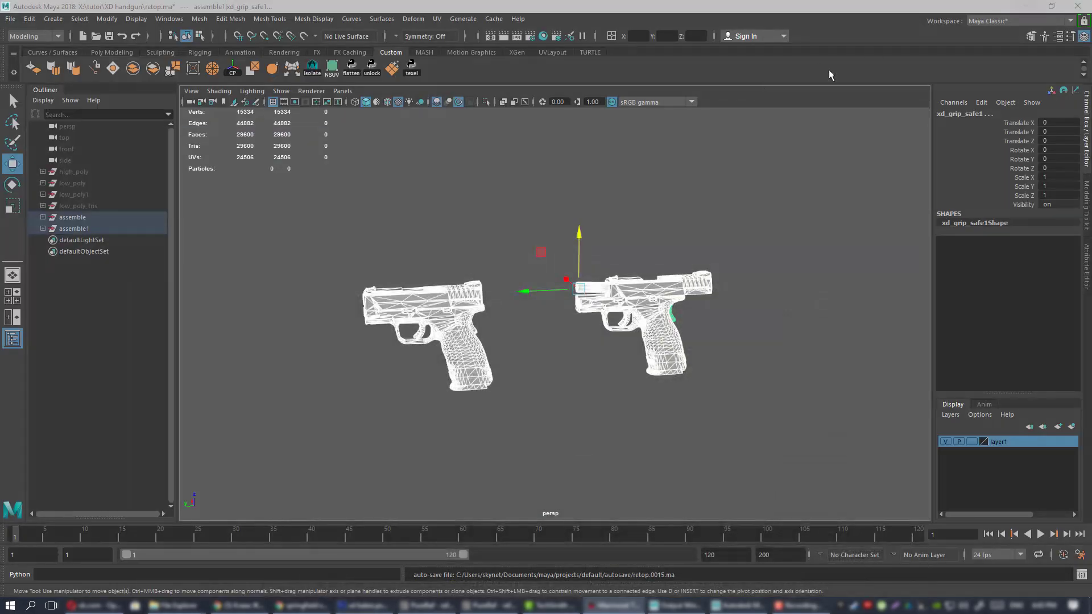
click(1027, 7)
double_click(670, 151)
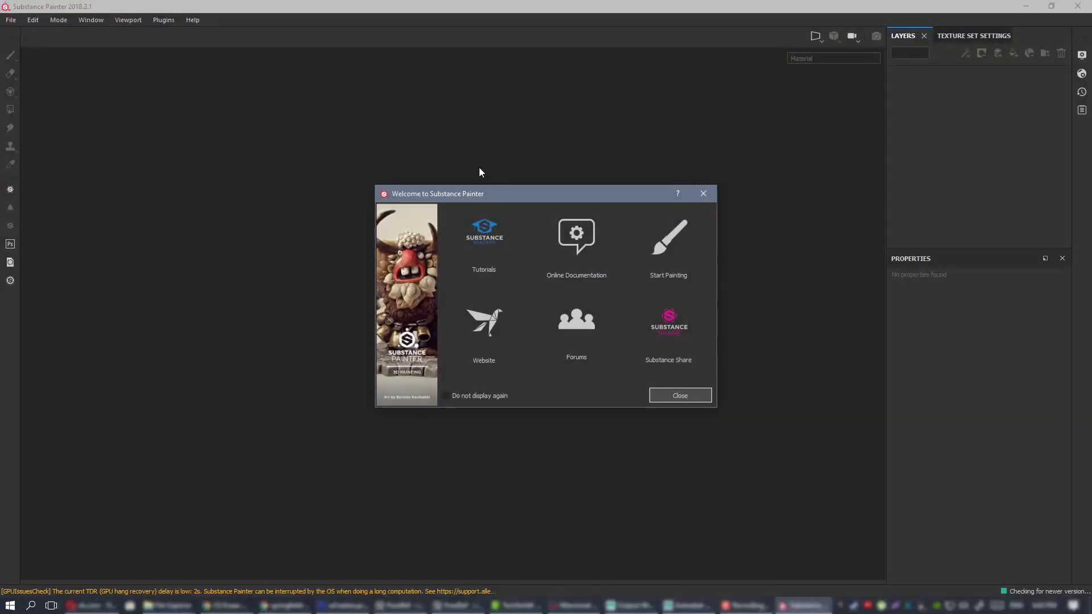
click(679, 396)
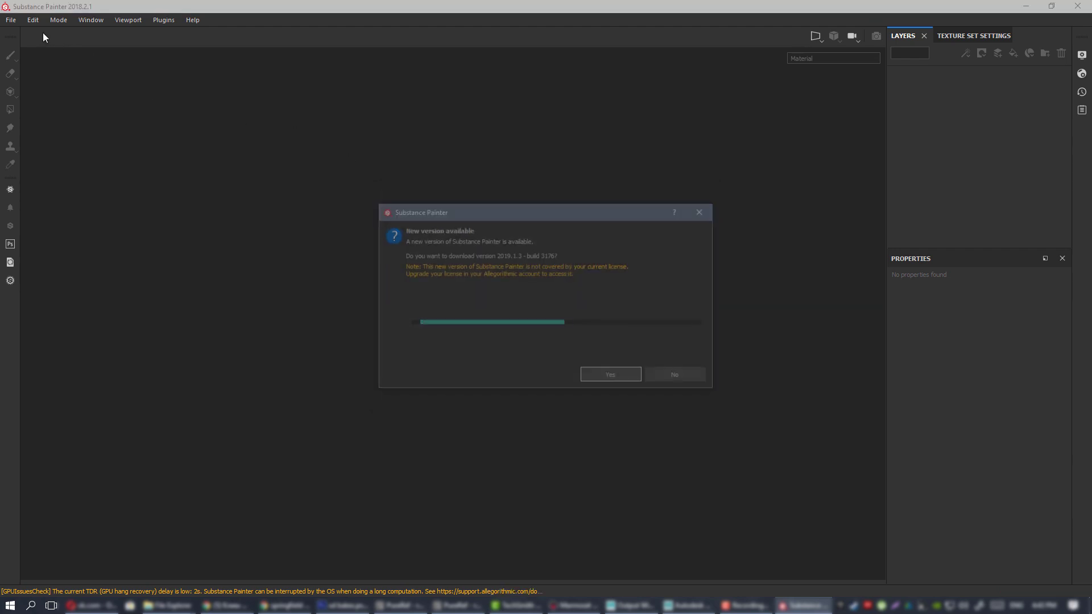
click(679, 377)
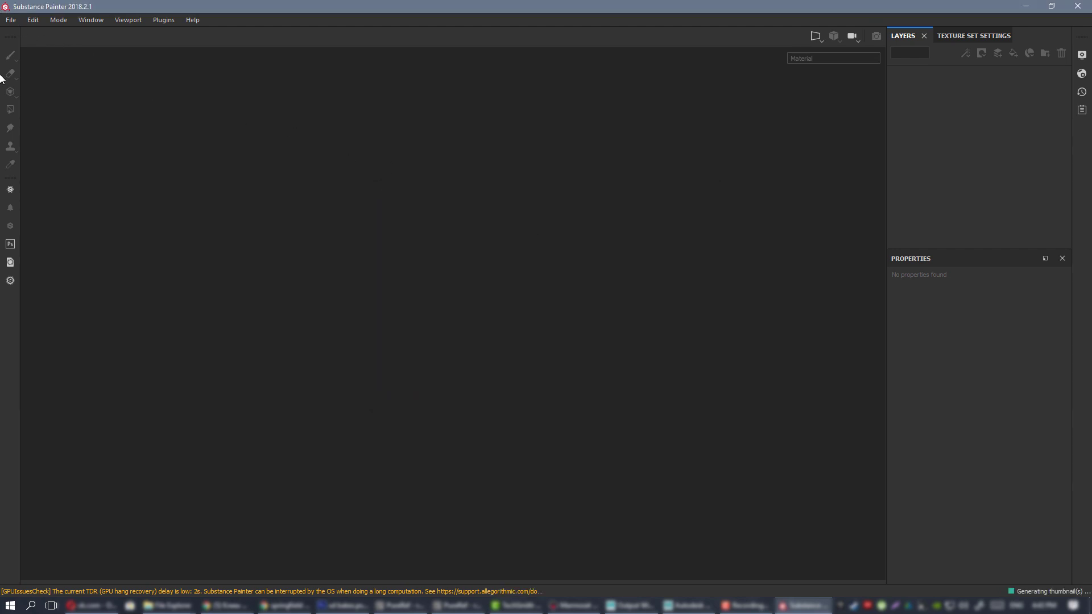
- Open the project xd maps.spp from the XD handgun maps folder
click(11, 20)
click(25, 45)
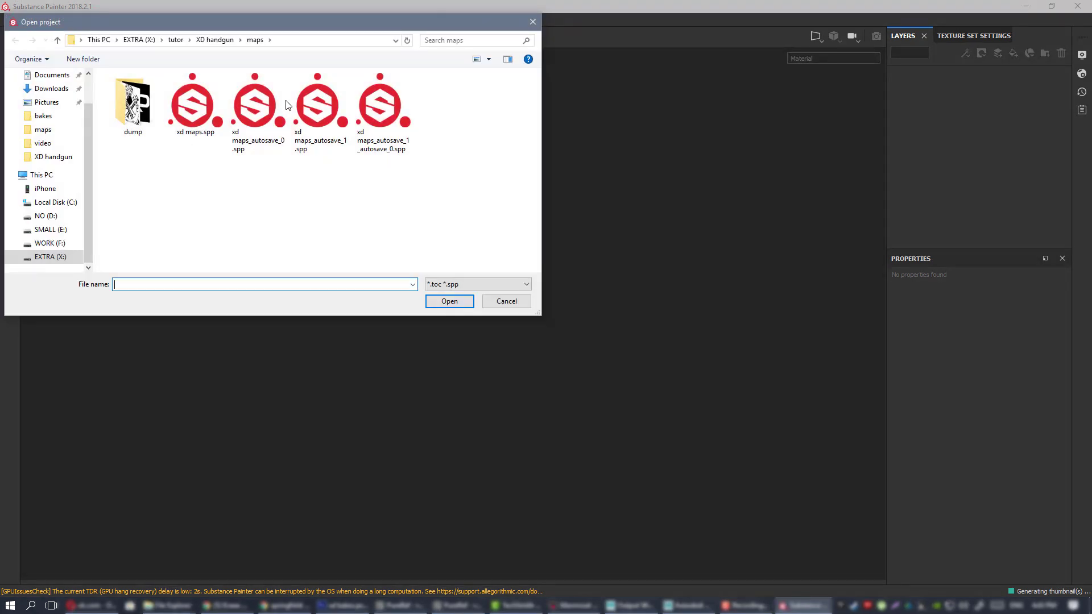
double_click(195, 98)
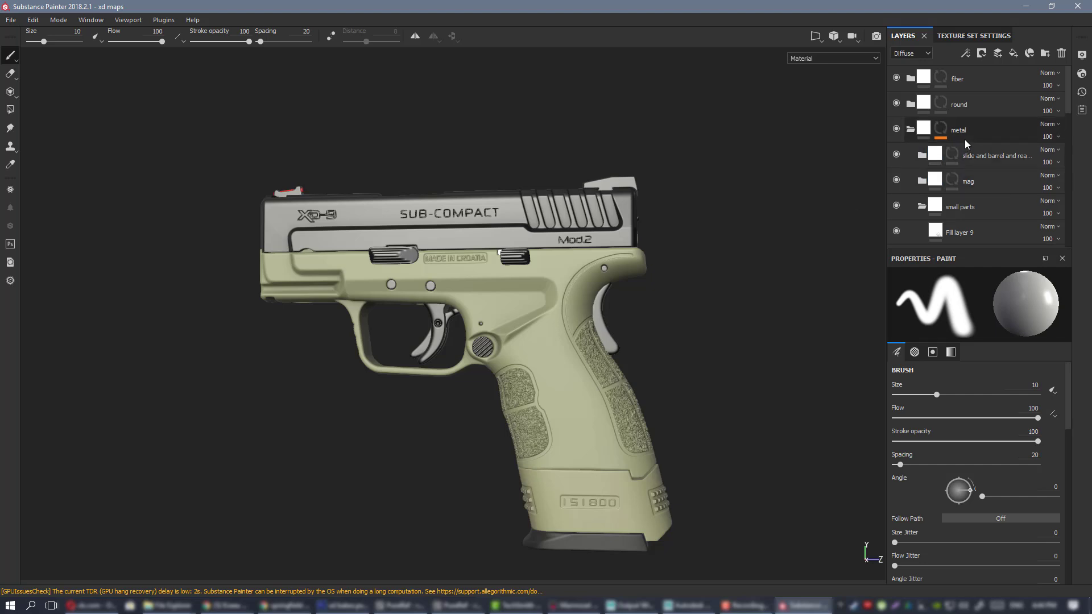
- Collapse the small parts subfolder inside the metal folder, and collapse the metal folder itself
click(908, 132)
alt+drag(534, 287, 698, 308)
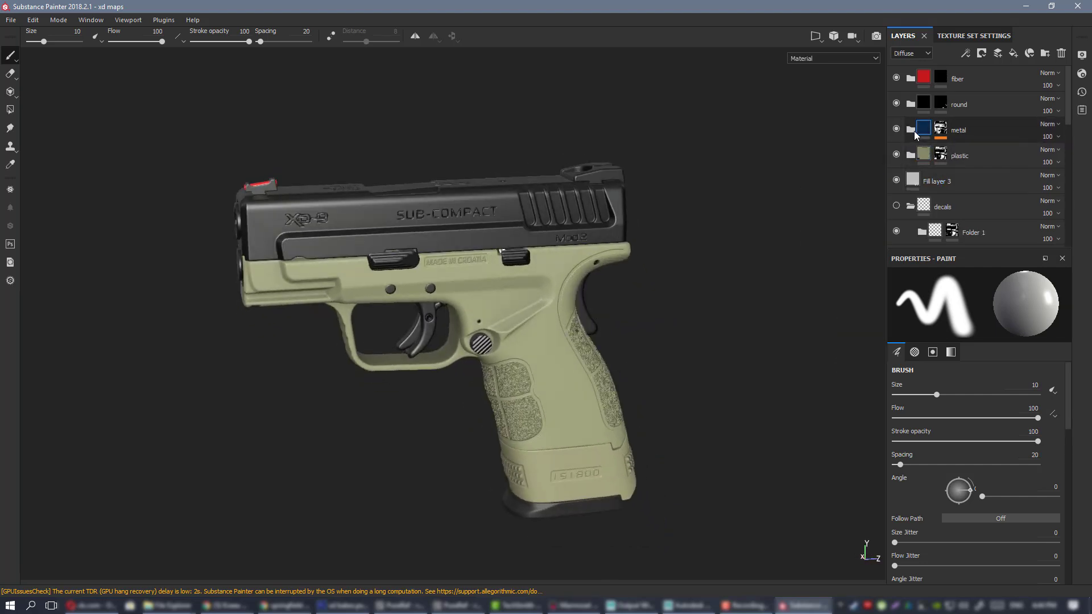
click(909, 129)
click(921, 206)
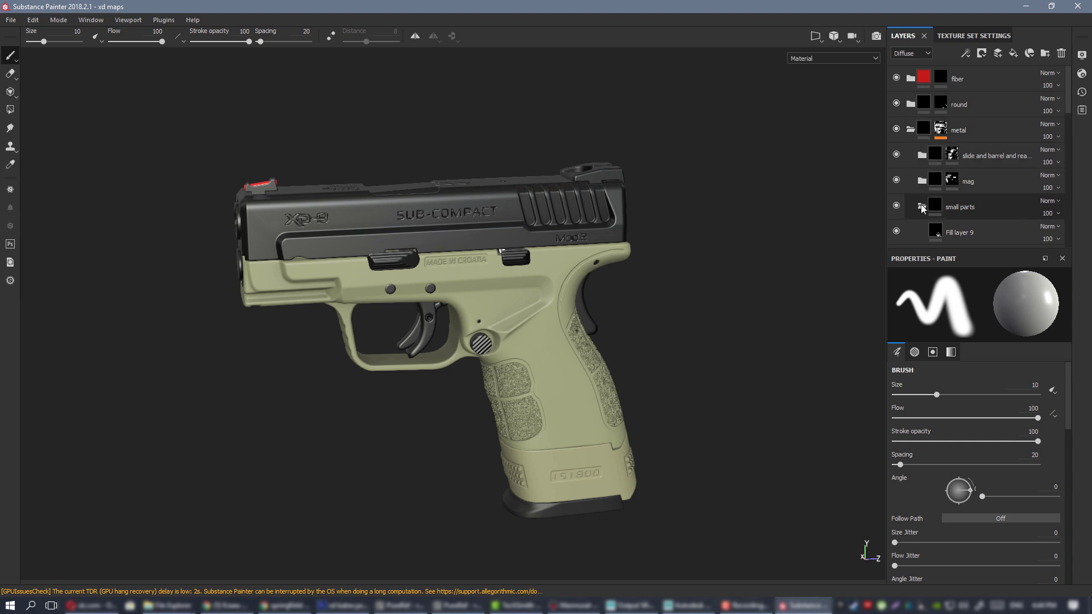
click(924, 129)
click(912, 130)
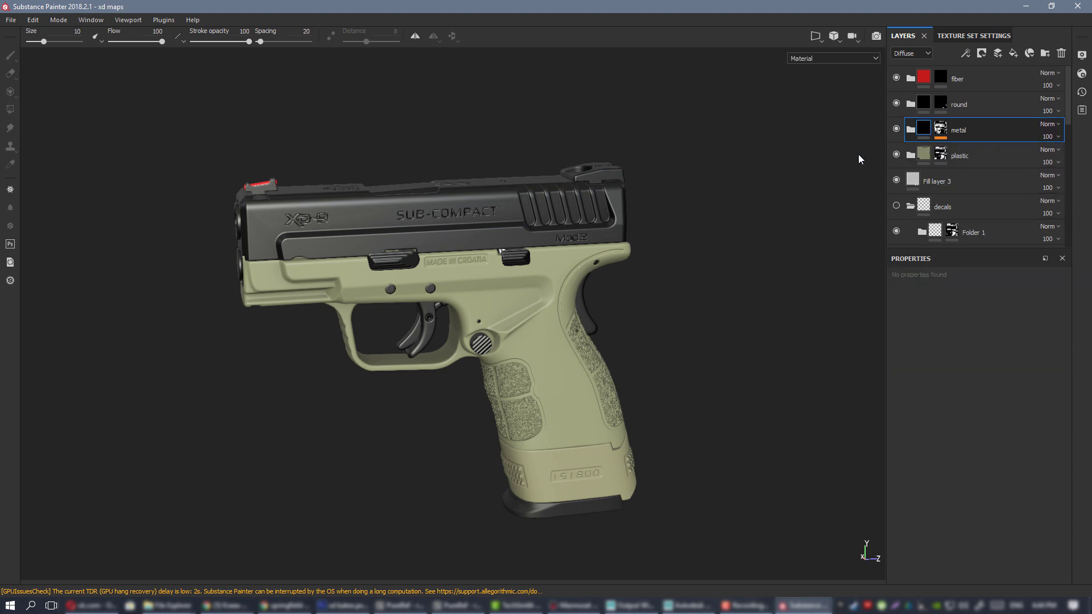
- Show the mesh maps in the texture set settings and dock the shelf beneath the 3D view
alt+middle_drag(617, 323, 140, 175)
key(f)
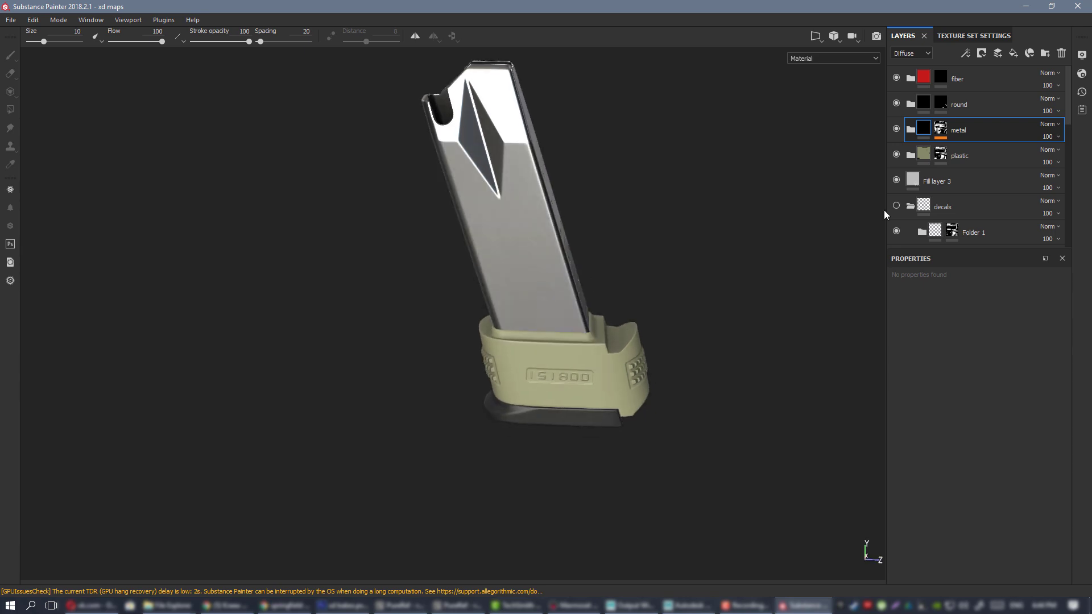
click(982, 33)
scroll(989, 137, down, 5)
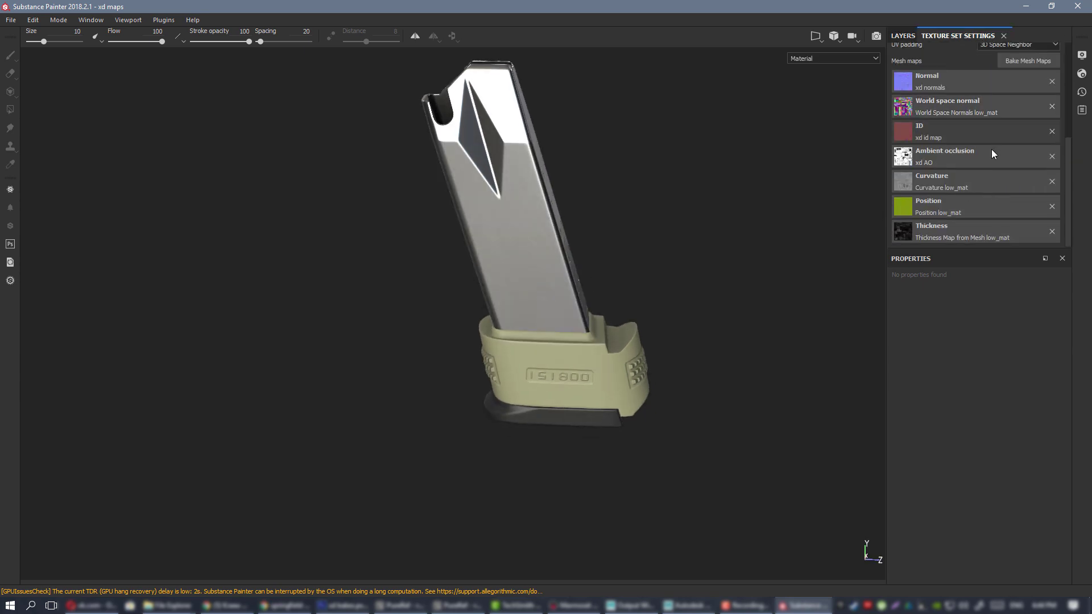
scroll(971, 123, up, 1)
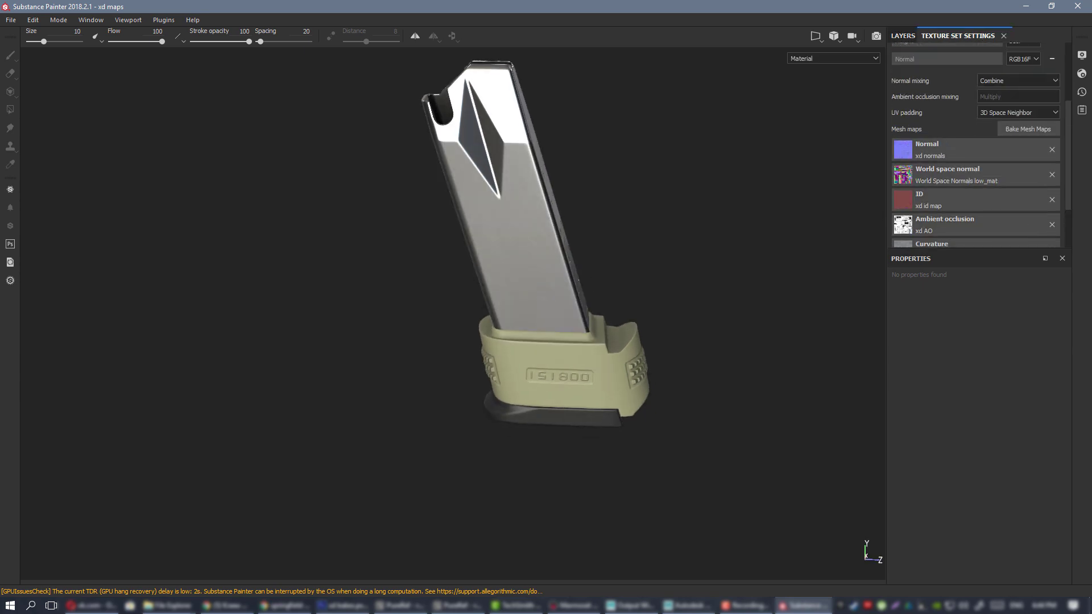
drag(1091, 88, 1023, 87)
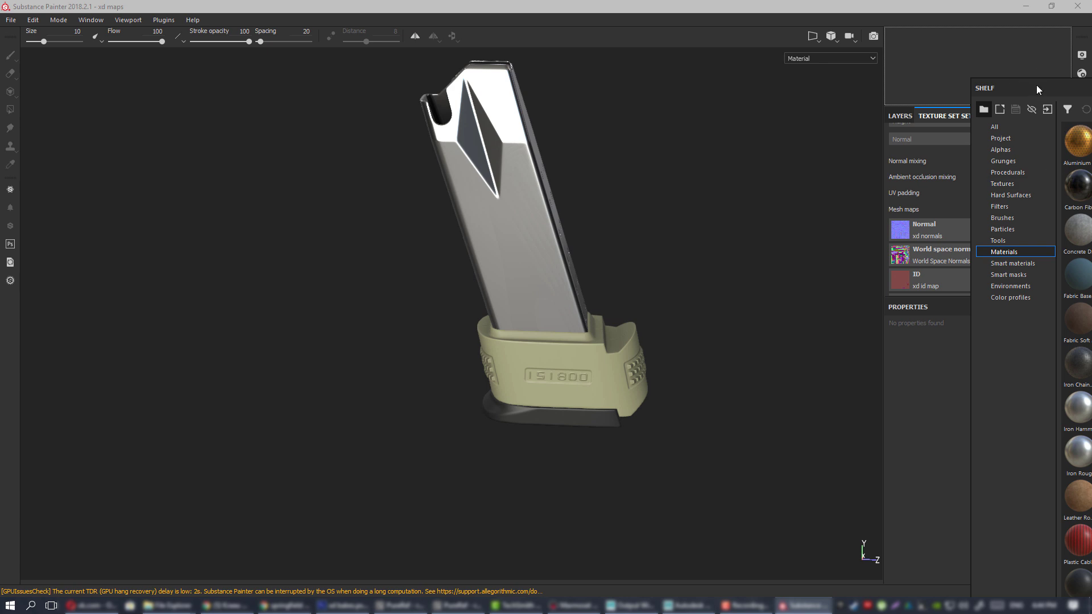
drag(1035, 84, 268, 553)
- Reload the xd normals texture in the shelf's Textures category and assign it to the Normal mesh map
scroll(62, 540, down, 1)
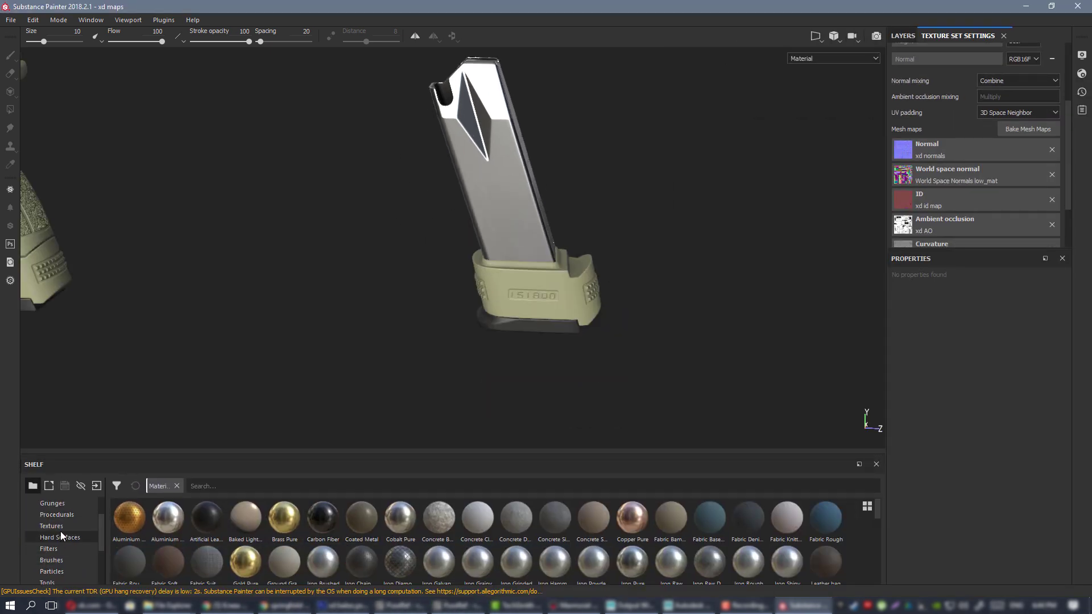
click(60, 528)
scroll(421, 535, down, 1)
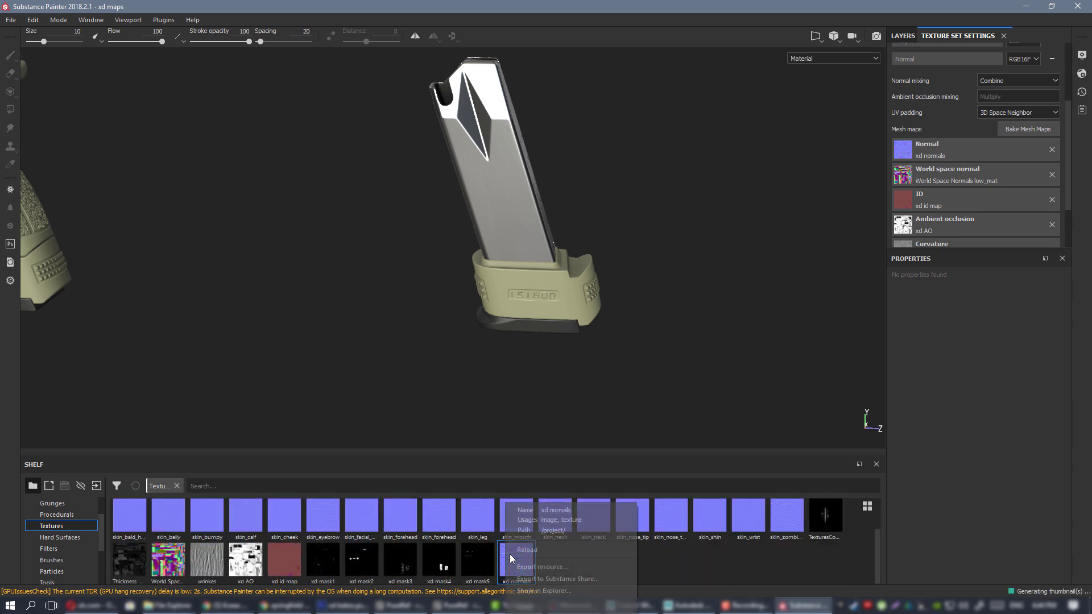
drag(519, 564, 955, 141)
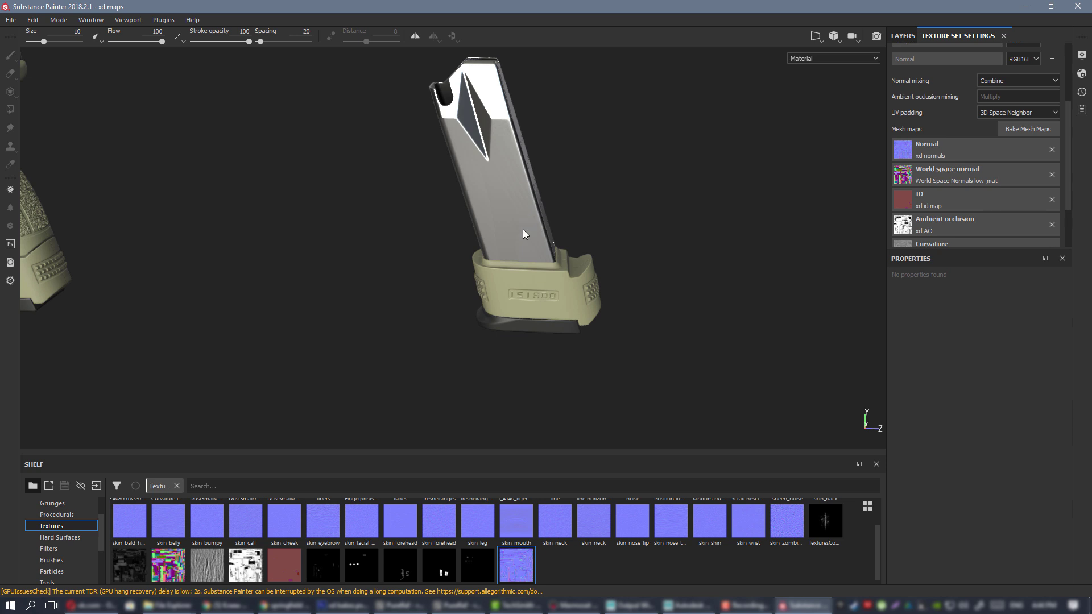
- Examine the shading of the separate magazine and the pistol from several angles with the reassigned normal map
alt+drag(500, 190, 544, 207)
alt+drag(449, 225, 690, 363)
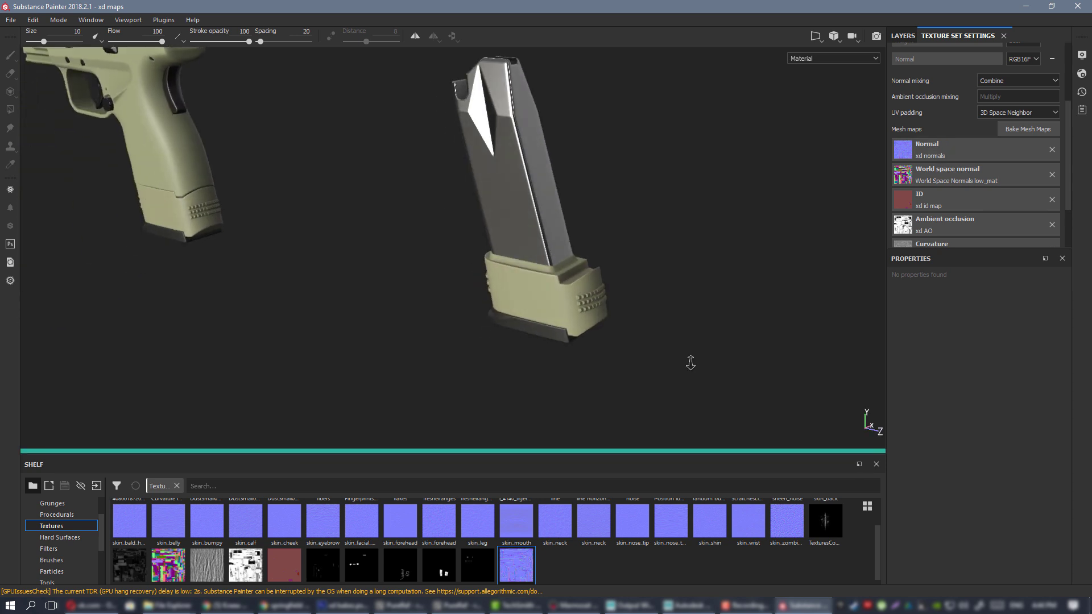
alt+right_drag(690, 363, 509, 287)
alt+drag(510, 288, 613, 250)
alt+right_drag(188, 229, 371, 230)
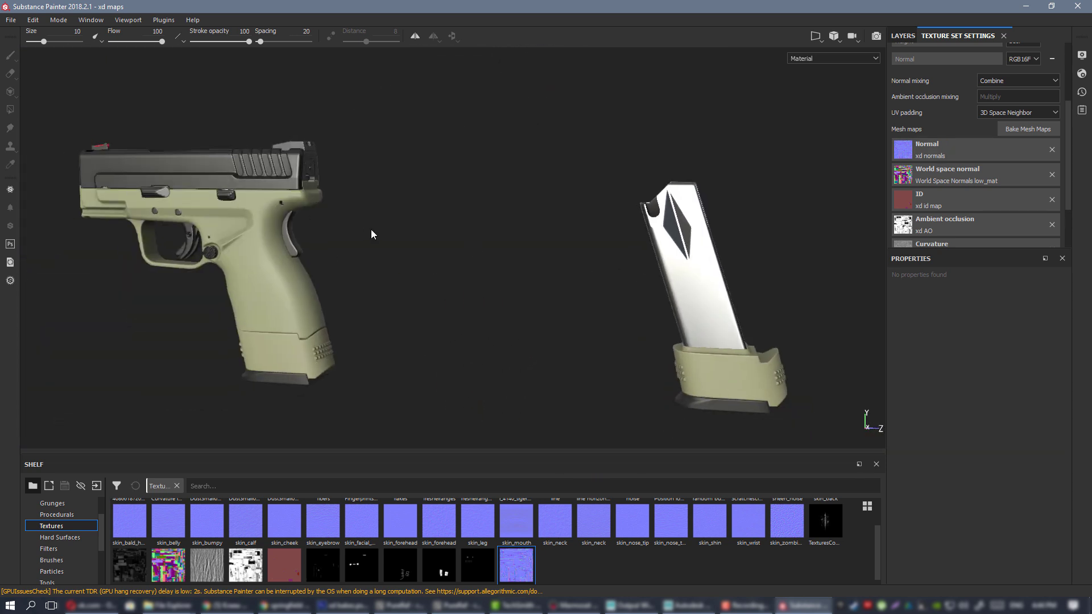
mouse_move(371, 233)
alt+mouse_down()
mouse_move(419, 256)
mouse_move(391, 233)
alt+mouse_up()
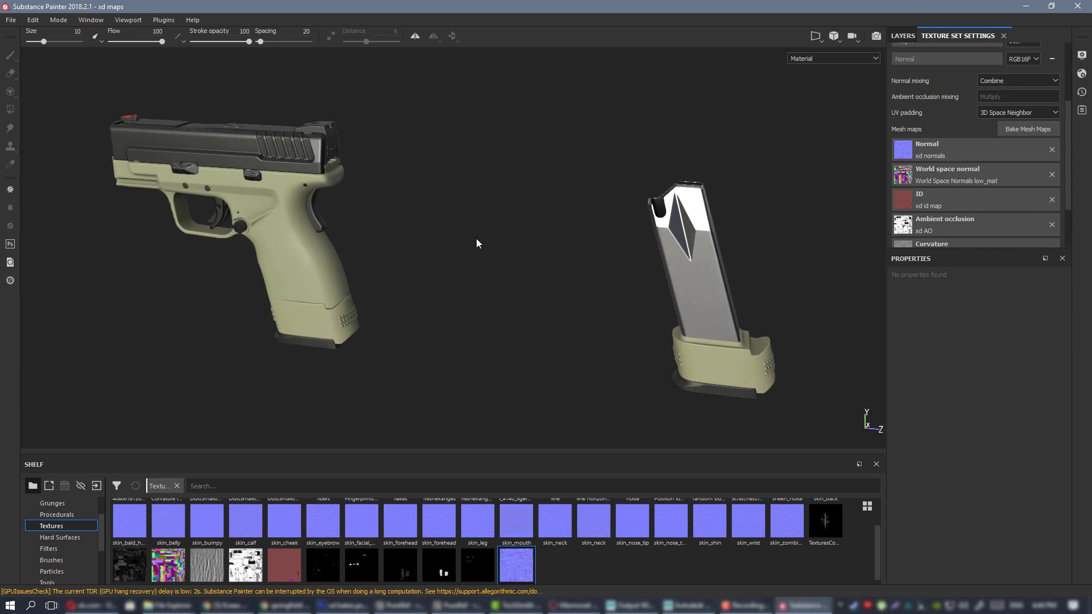
alt+drag(671, 283, 697, 267)
- Switch to Maya and close it without saving changes to retop.ma
click(688, 606)
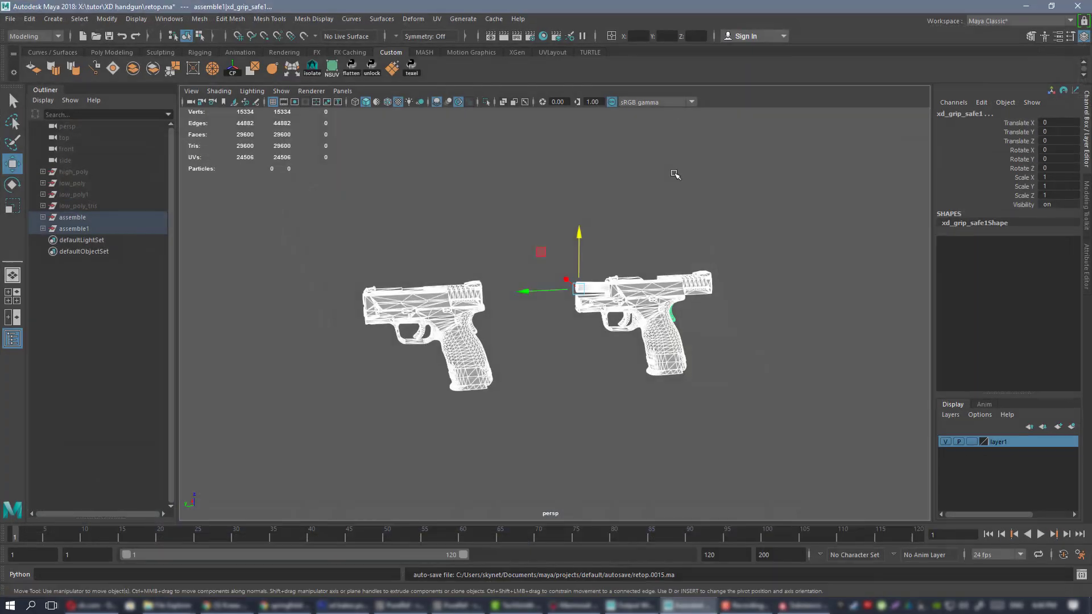
click(1078, 6)
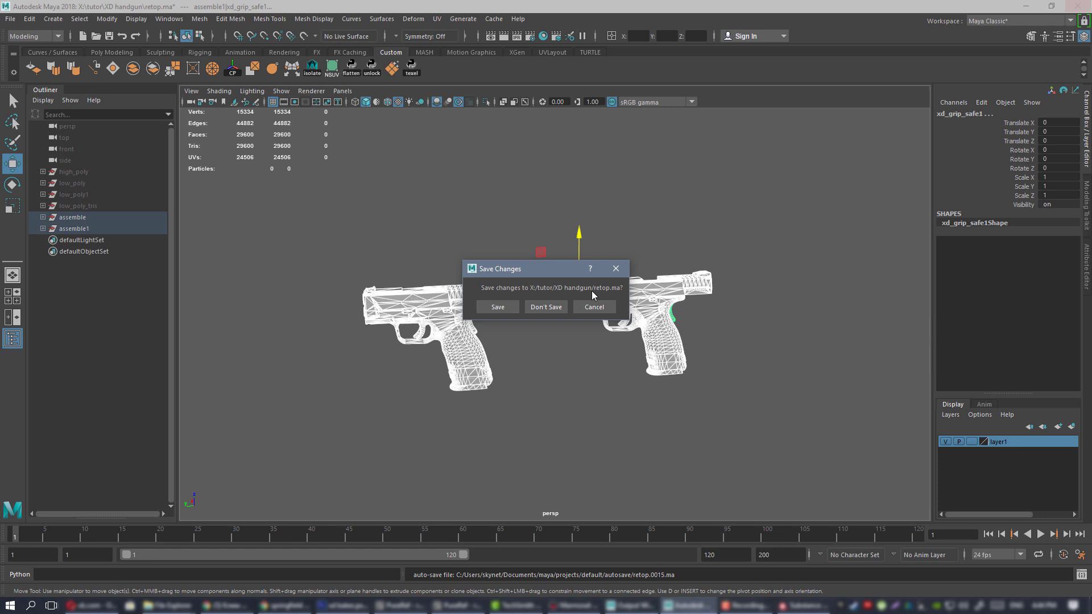
click(545, 307)
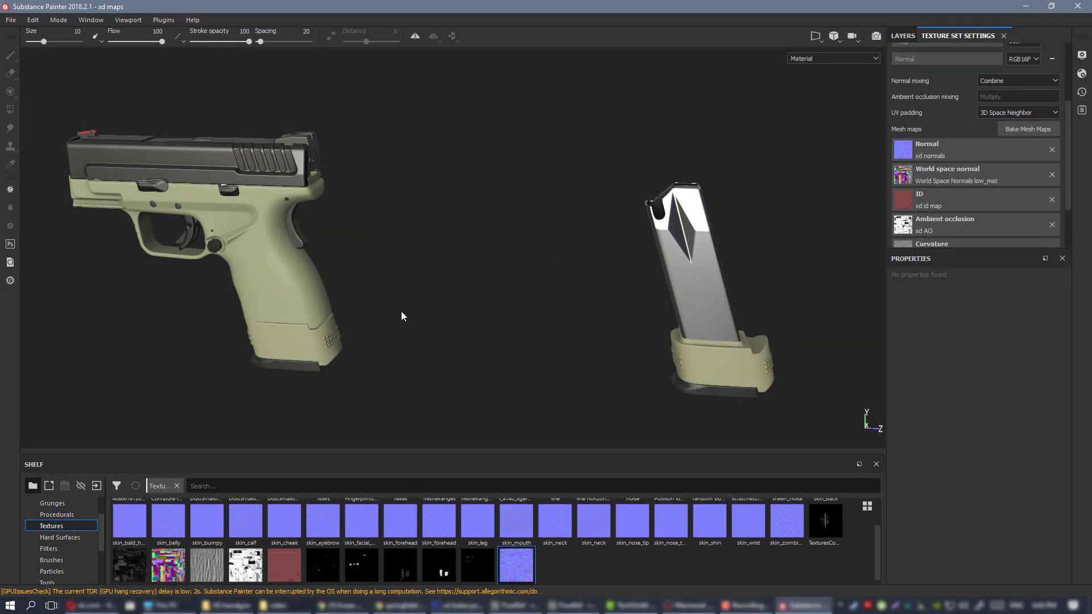
alt+middle_drag(442, 306, 255, 295)
alt+drag(450, 290, 478, 318)
alt+right_drag(490, 324, 510, 311)
- Switch to the PureRef board with the pistol reference images and close it
click(517, 606)
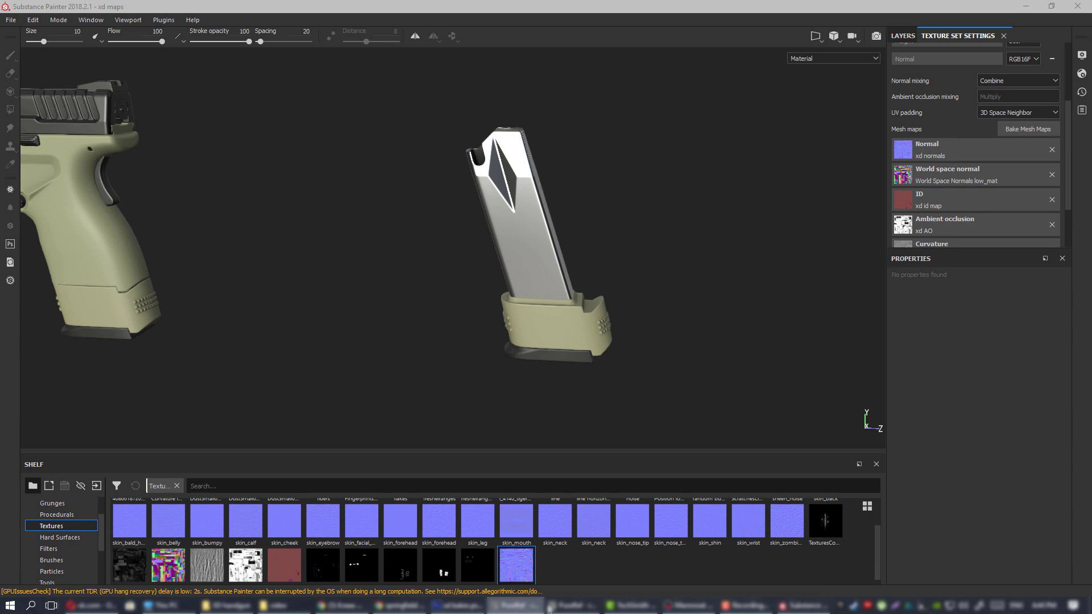
click(589, 606)
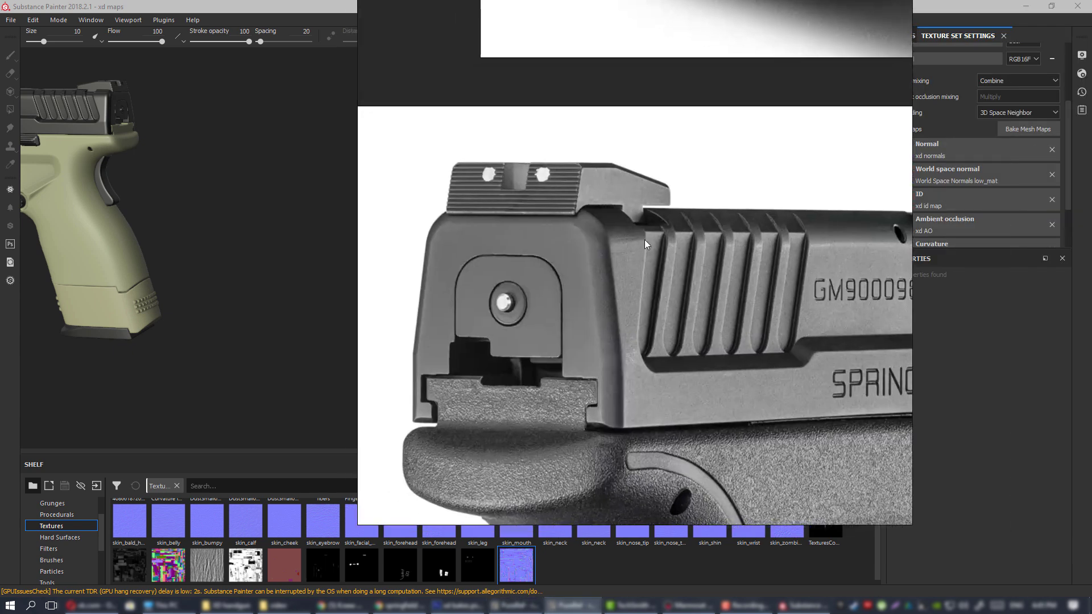
scroll(644, 244, down, 10)
right_click(751, 216)
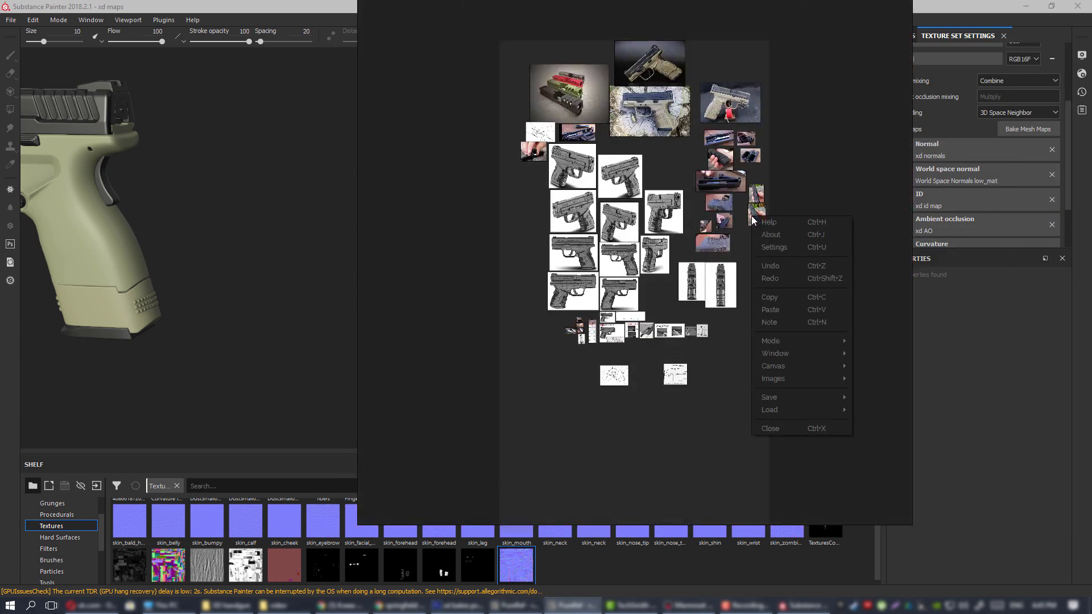
click(792, 426)
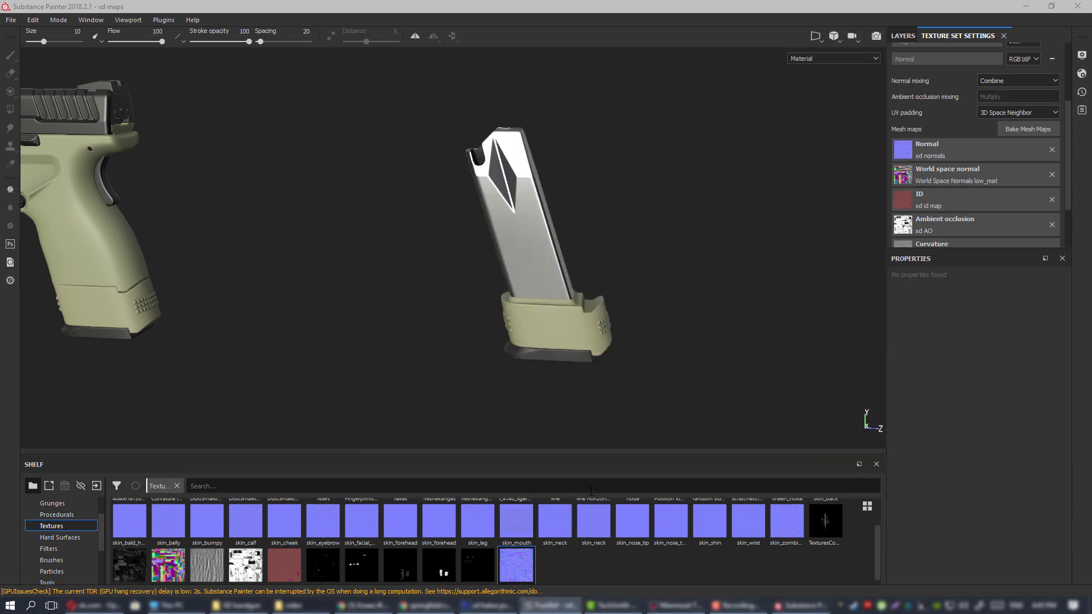
- Check the shading on the magazine's diamond recess and the pistol, and save the xd maps project
mouse_move(558, 219)
alt+mouse_down()
mouse_move(536, 244)
mouse_move(593, 324)
mouse_move(607, 277)
alt+mouse_up()
scroll(594, 324, up, 2)
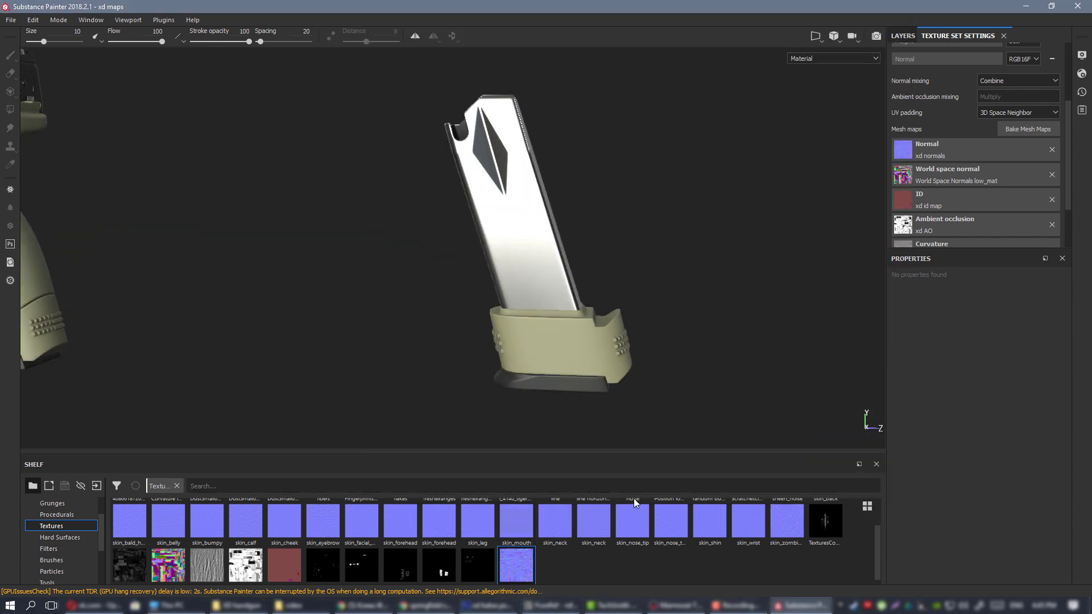
alt+drag(546, 336, 496, 273)
alt+middle_drag(496, 272, 359, 290)
shift+right_drag(358, 290, 462, 290)
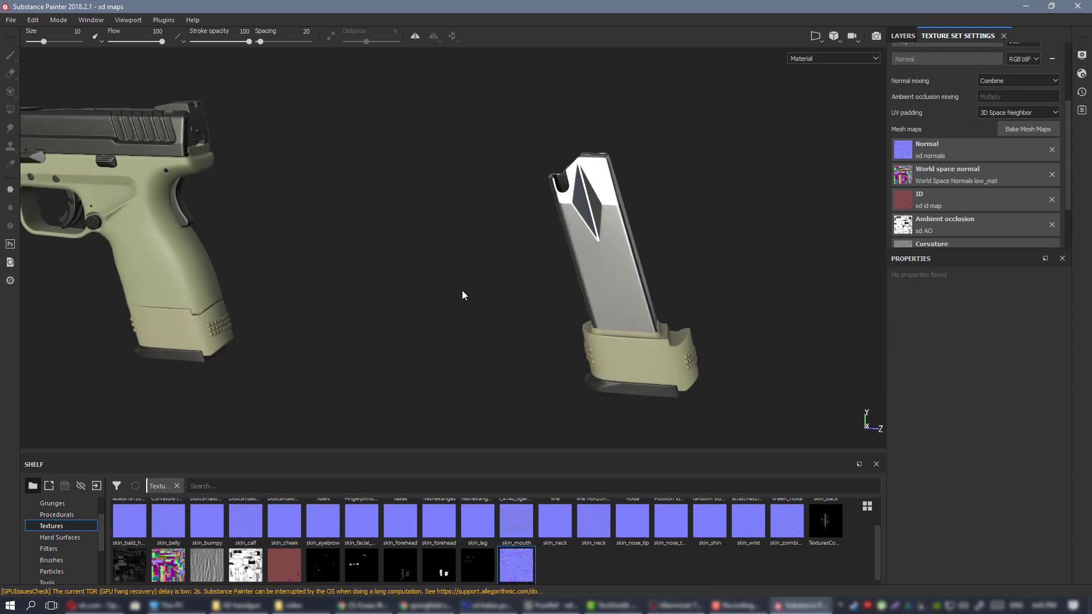
alt+middle_drag(461, 290, 541, 308)
key(ctrl+s)
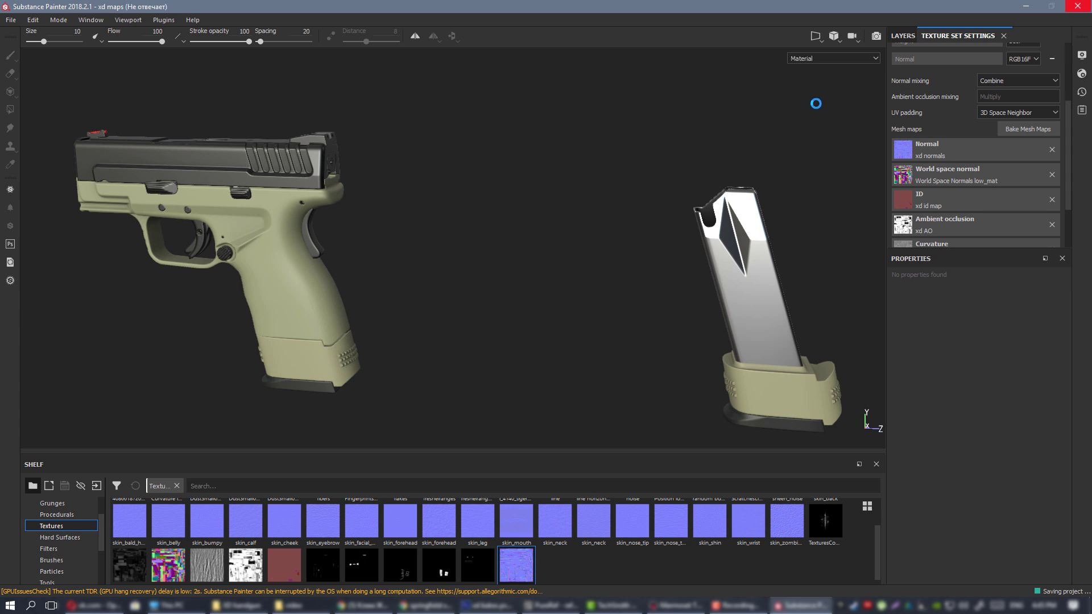
- Return to the layer stack and make the decals folder visible on the pistol
click(902, 35)
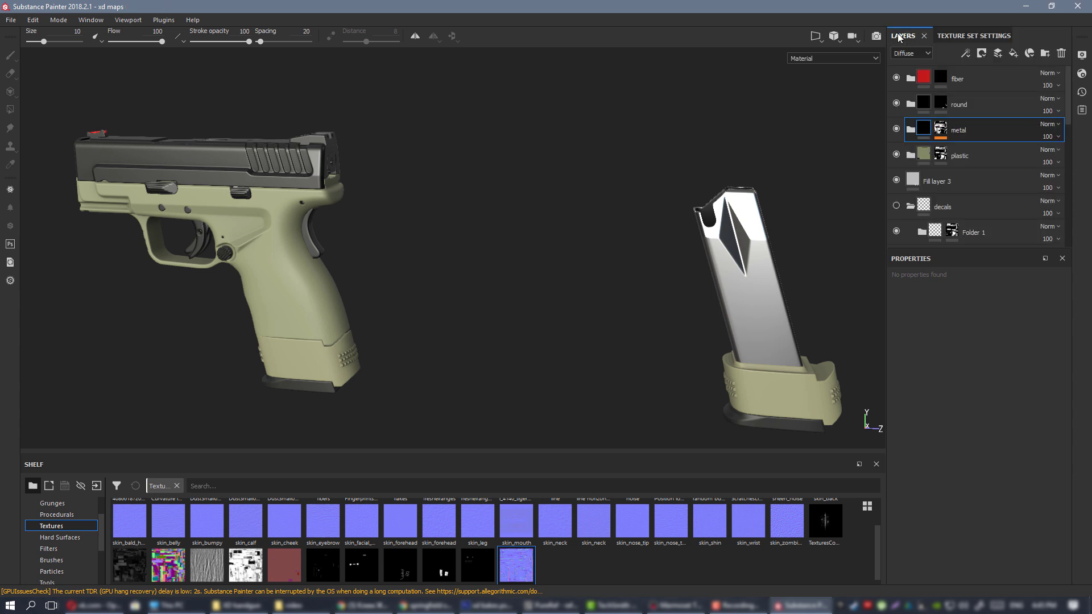
click(895, 206)
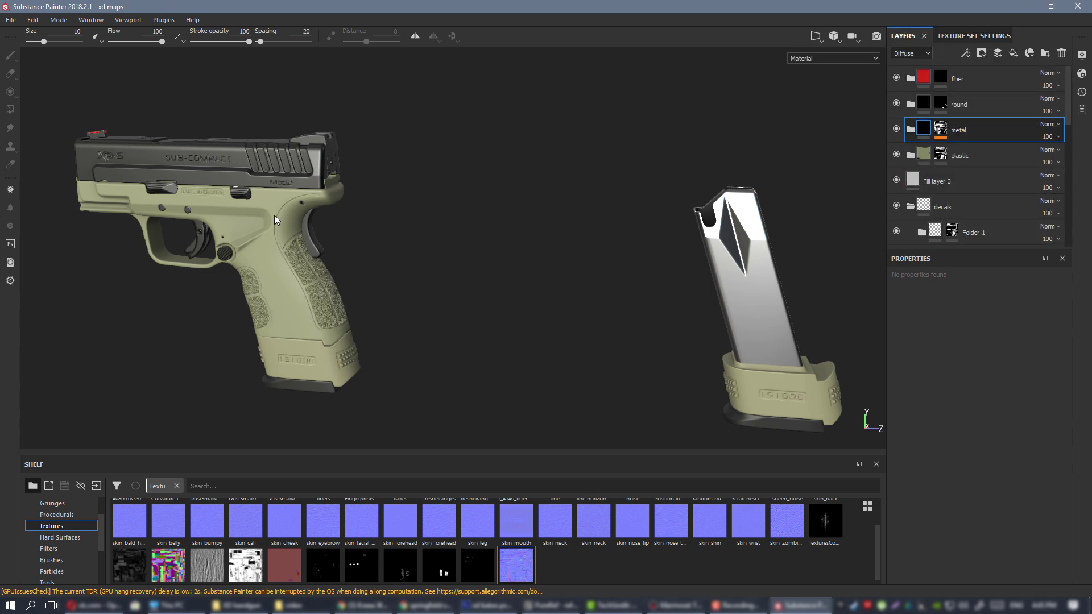
alt+middle_drag(304, 286, 500, 250)
alt+right_drag(501, 250, 270, 209)
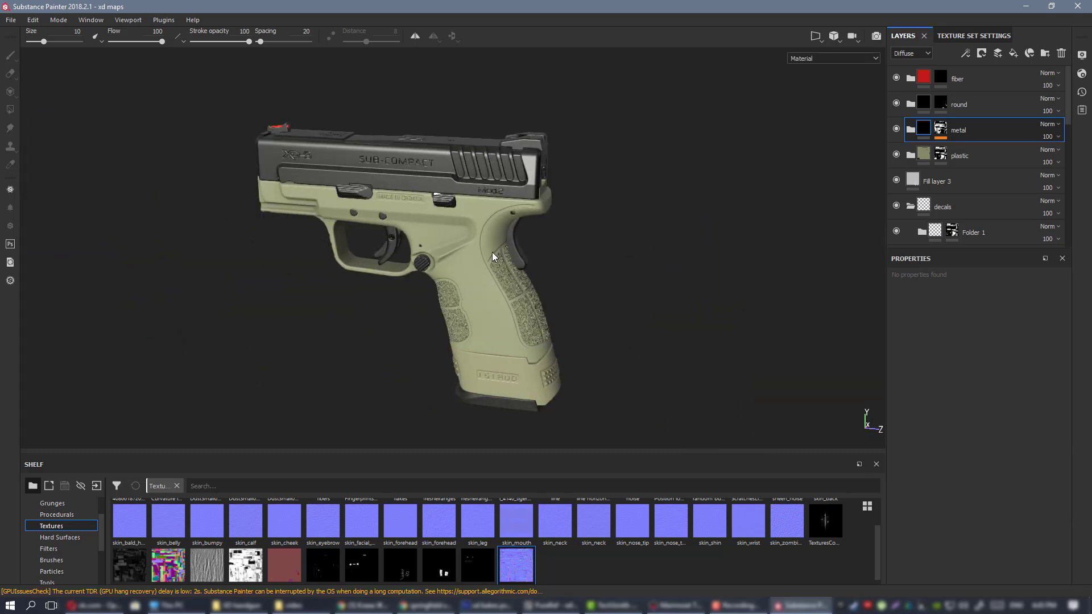
- Export the low_mat texture set to the maps folder as 8-bit PNG at 4096x4096 with the cached PBR SpecGloss configuration
key(ctrl+shift+e)
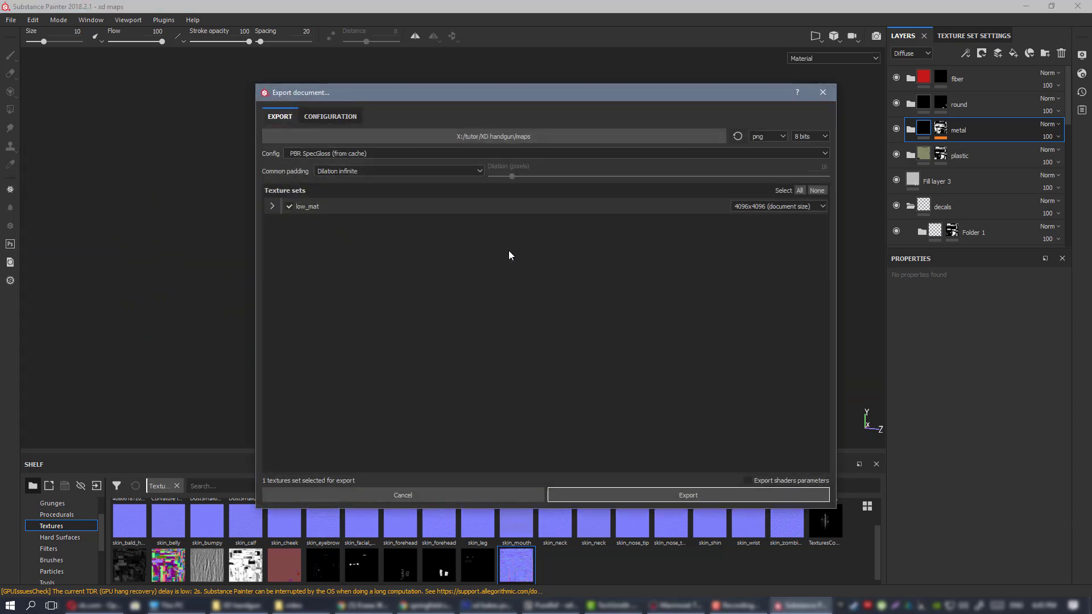
click(639, 494)
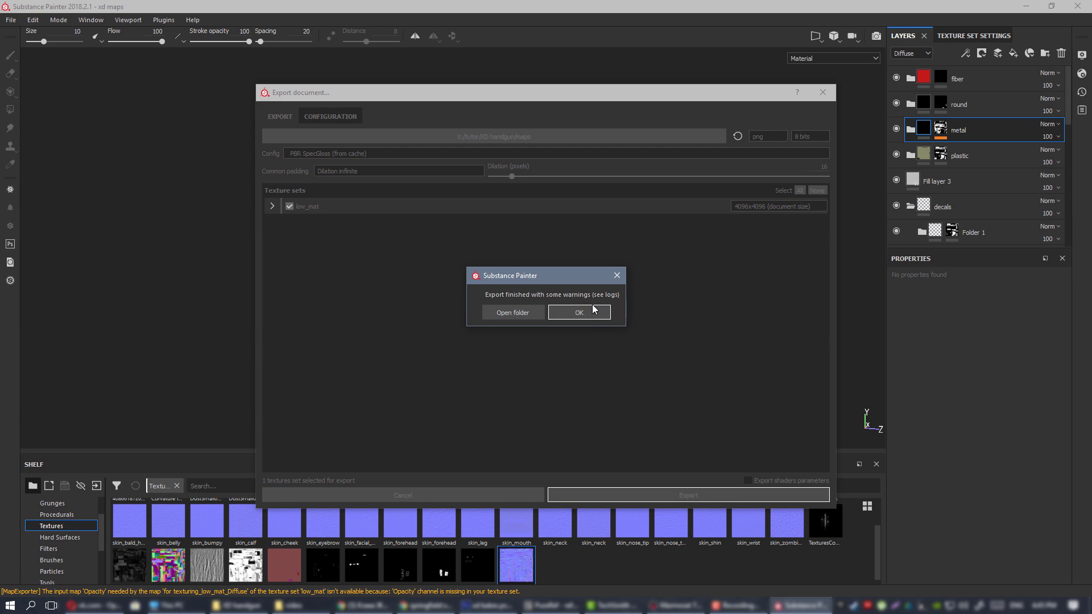
click(579, 312)
- Switch to Photoshop, close the old normal map document and open the newly exported for texturing_low_mat_Normal.png from the maps folder
click(488, 605)
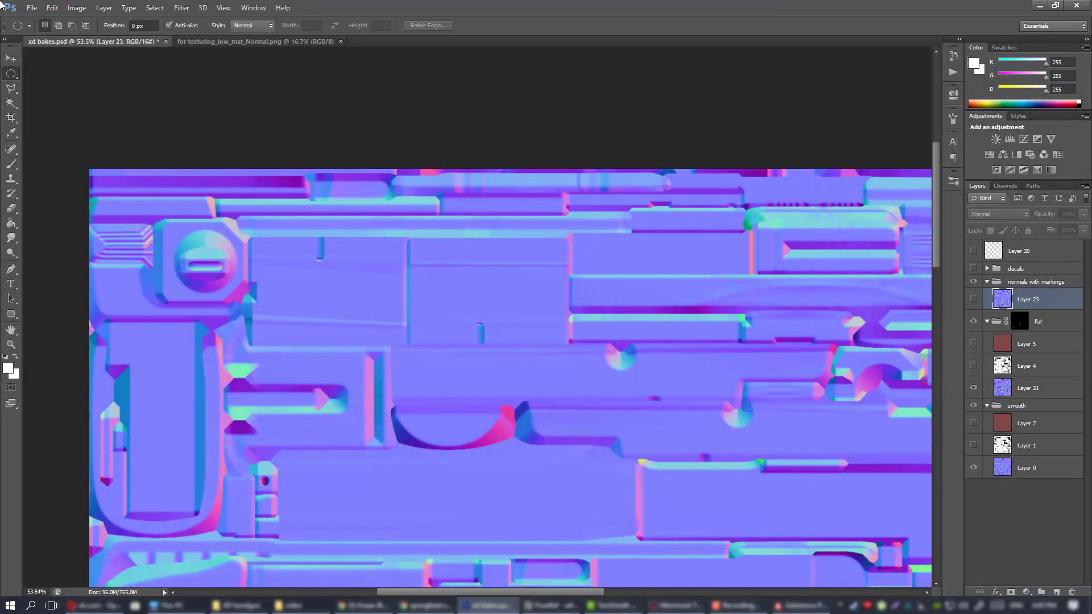
click(32, 8)
click(340, 42)
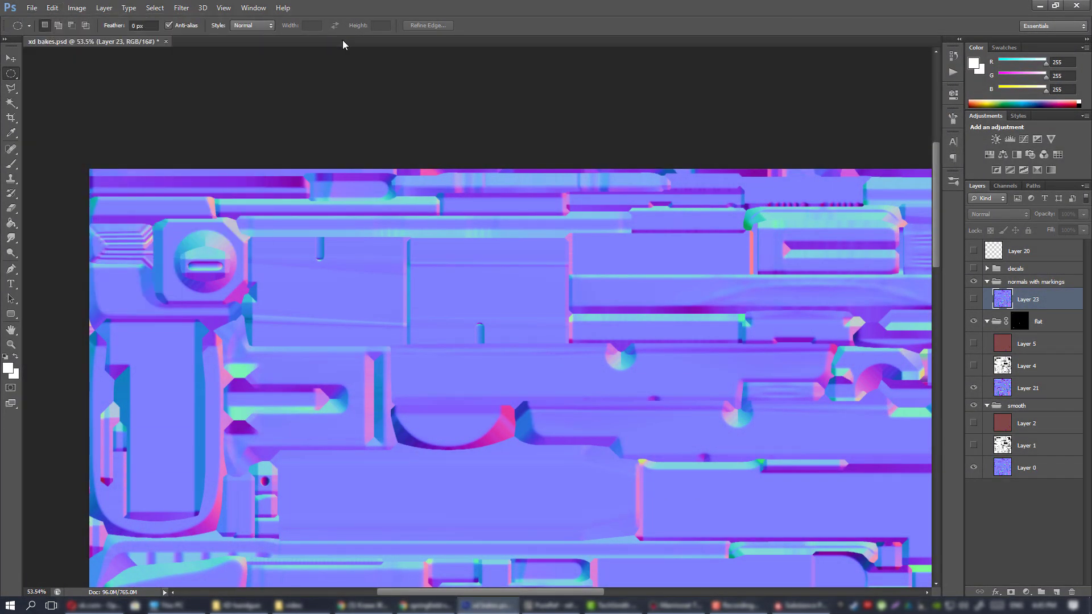
click(32, 7)
click(46, 30)
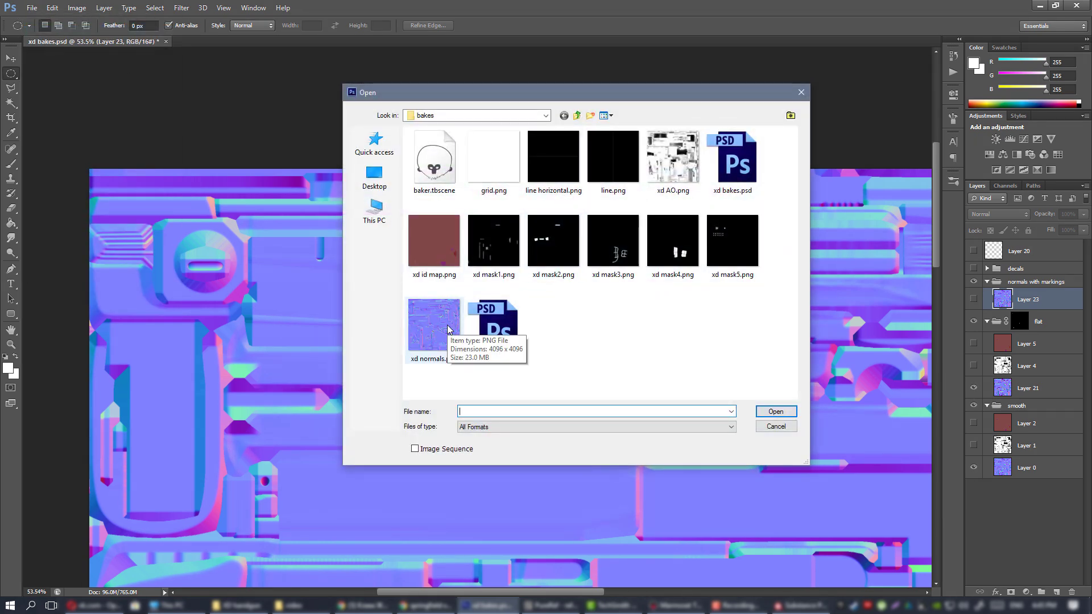
click(576, 116)
double_click(434, 208)
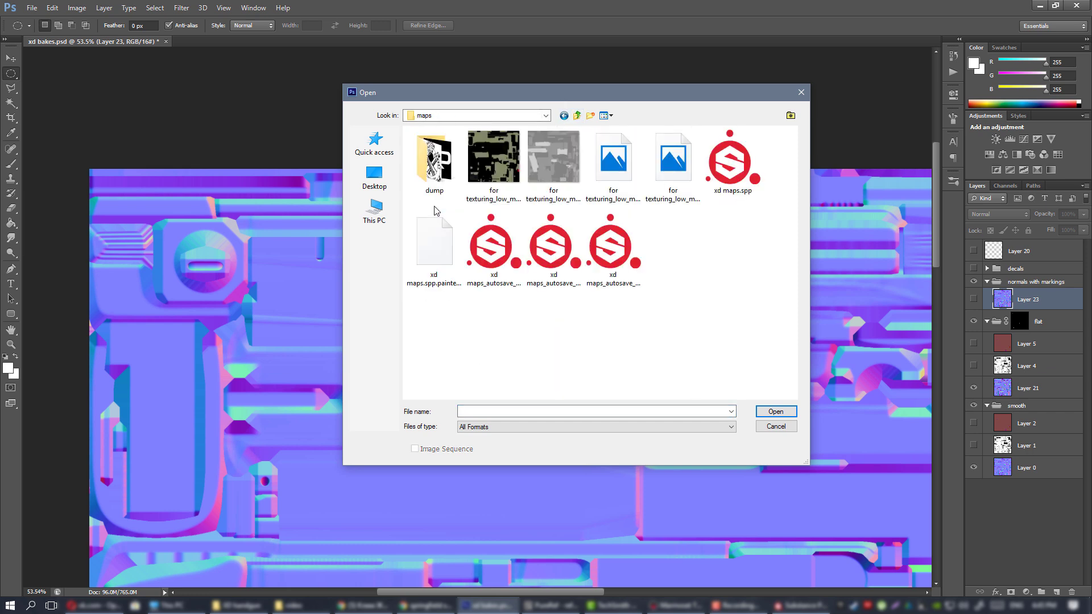
double_click(606, 154)
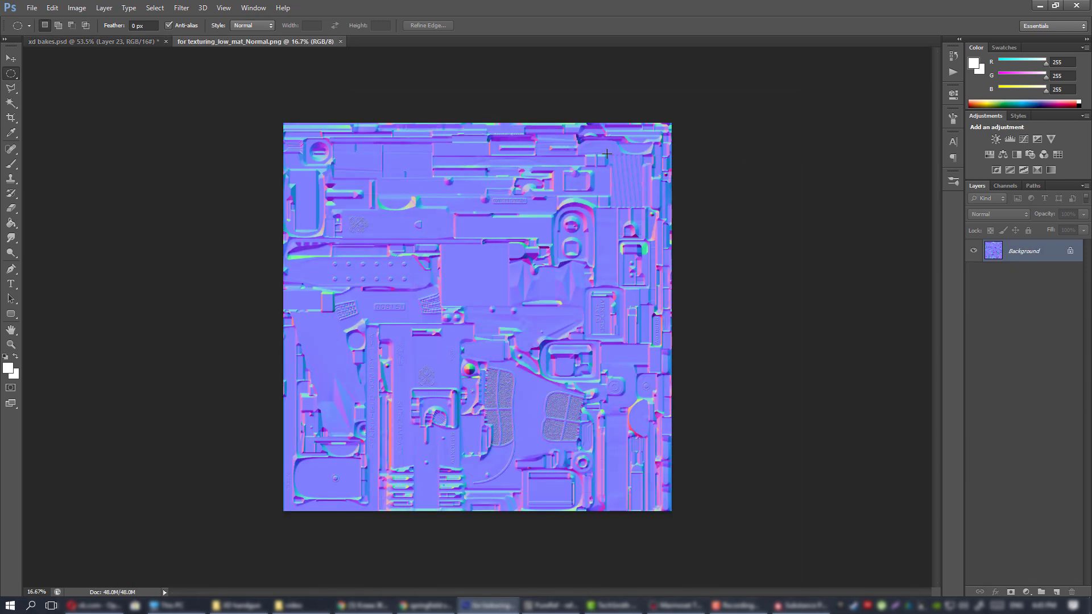
alt+scroll(571, 228, up, 6)
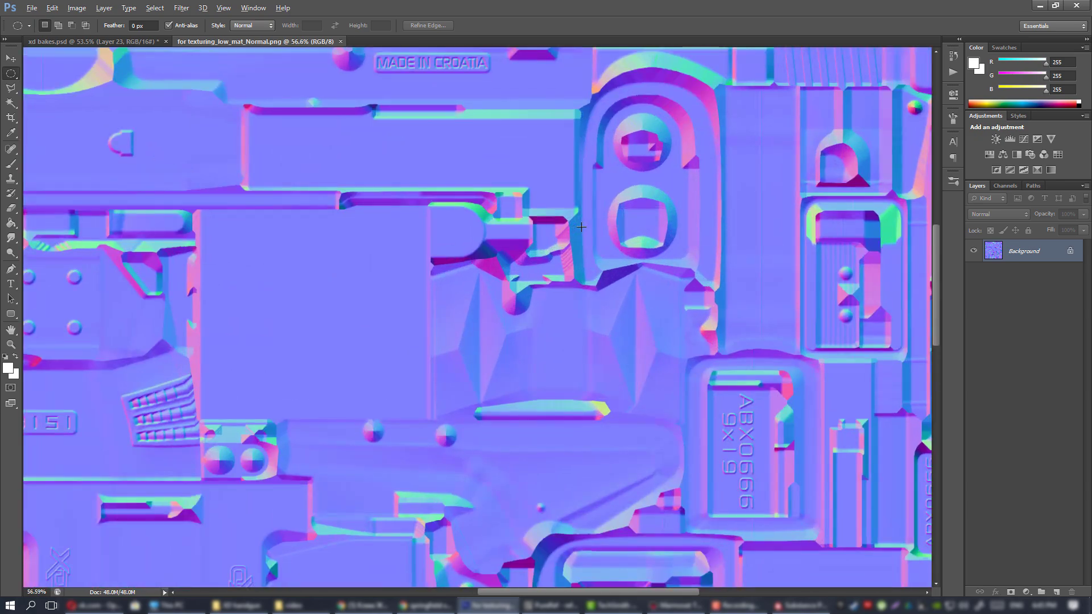
alt+scroll(581, 227, down, 4)
alt+scroll(573, 228, up, 3)
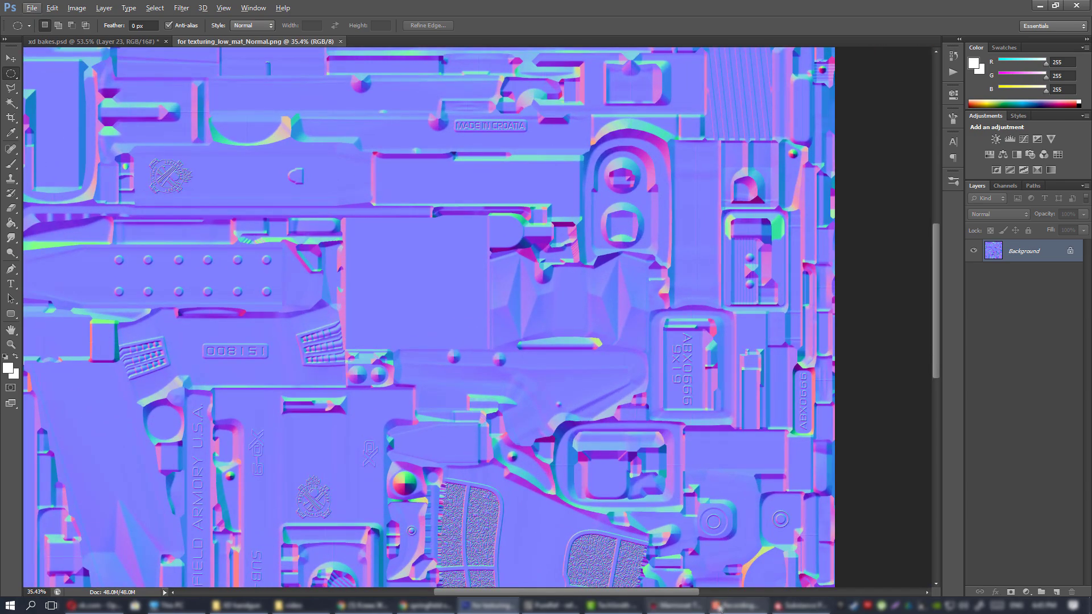
- Switch to Substance Painter and review the export settings: the PBR SpecGloss preset's outputs and the maps listed for low_mat
click(801, 605)
key(ctrl+shift+e)
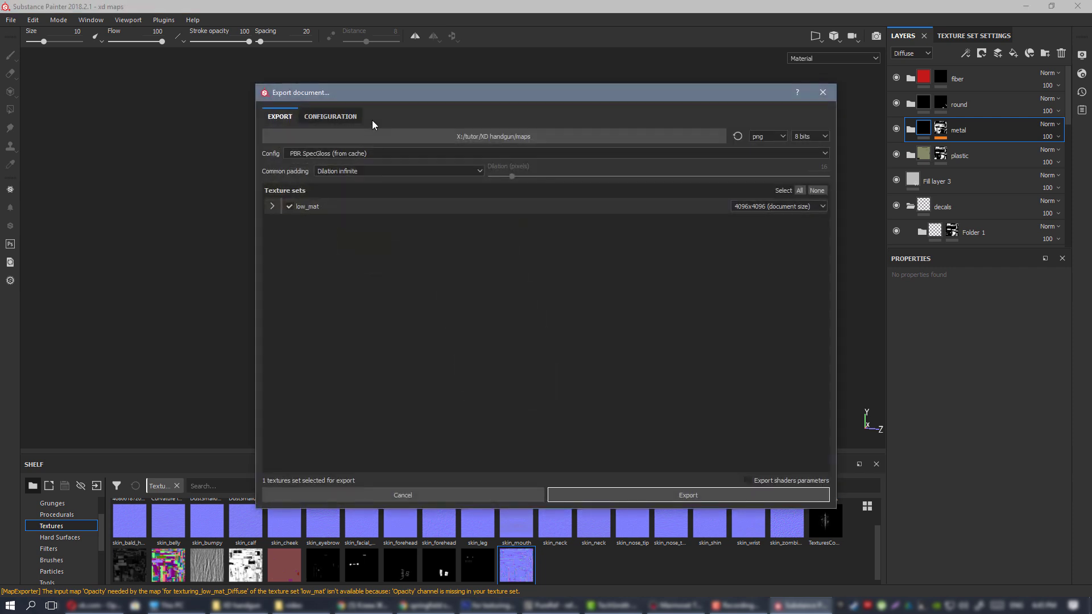
click(357, 117)
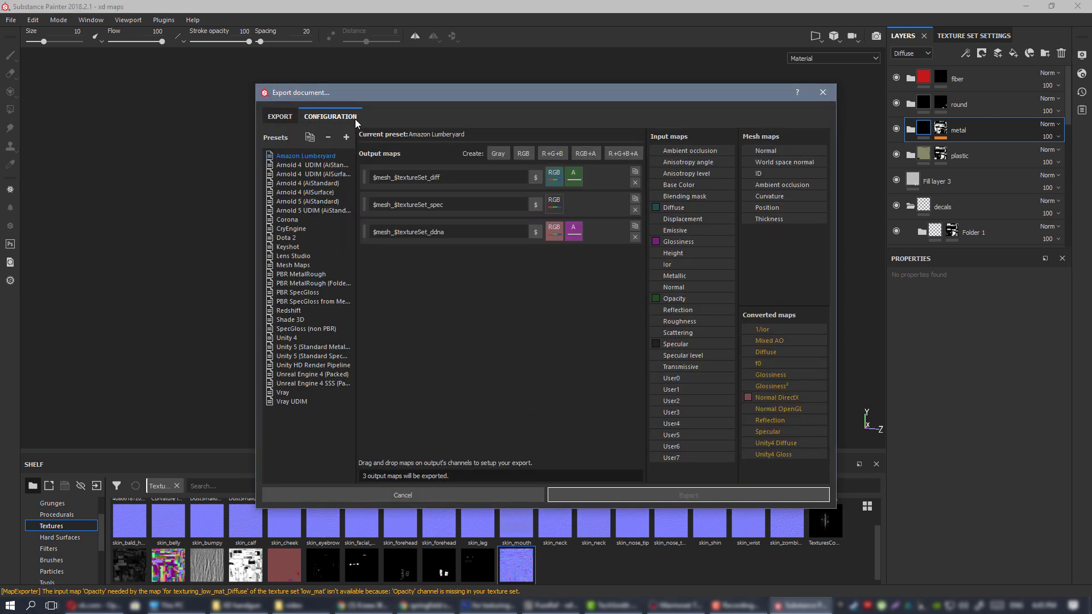
click(308, 293)
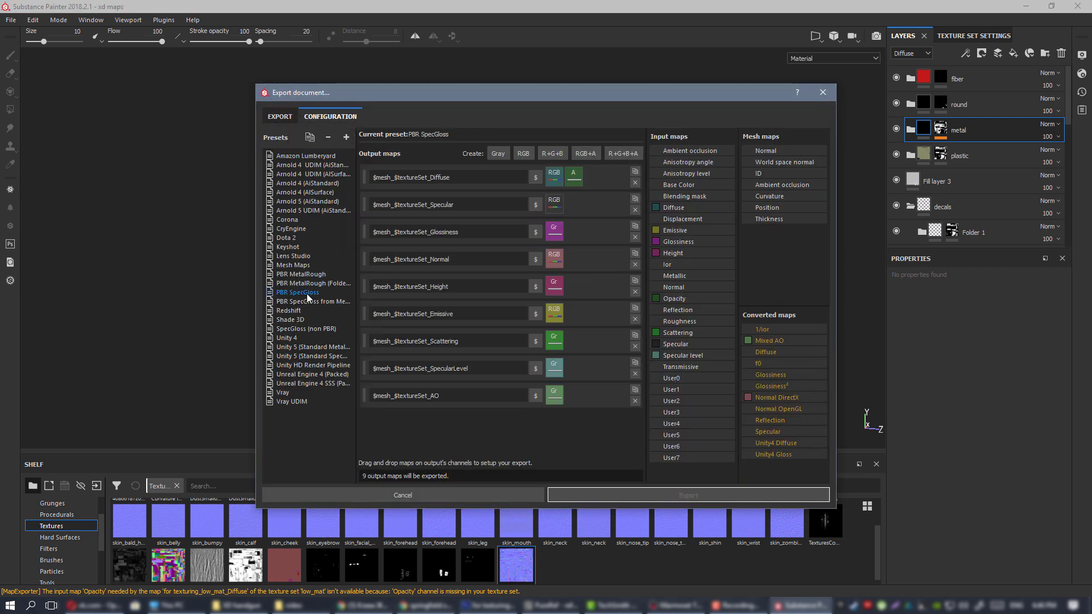
click(277, 117)
click(273, 204)
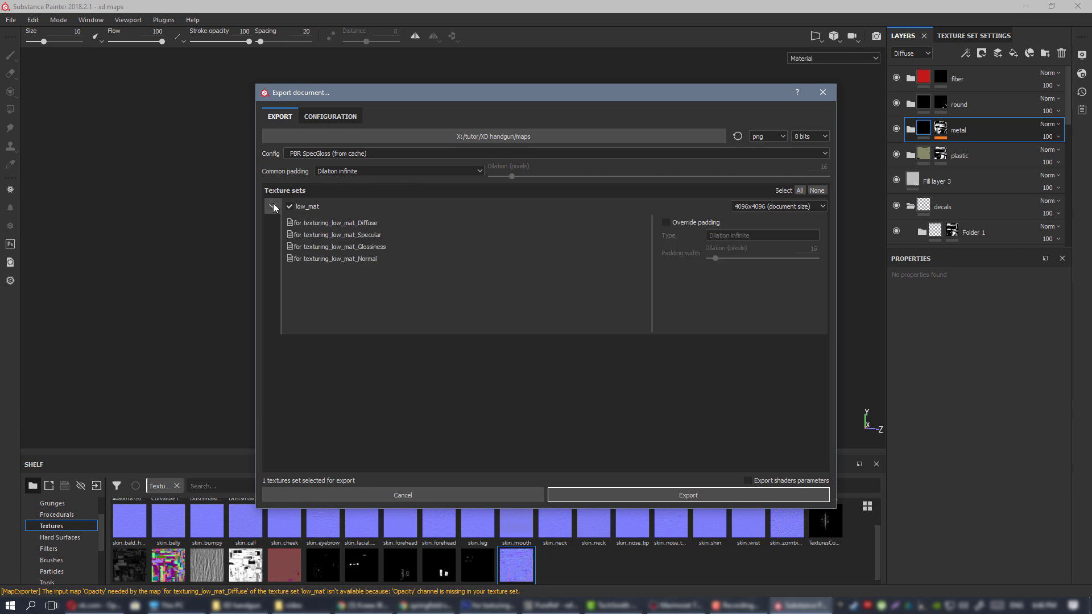
click(273, 205)
- Switch to Photoshop, paste the exported normal map into xd bakes.psd and toggle its visibility to compare it with the baked normals
click(489, 606)
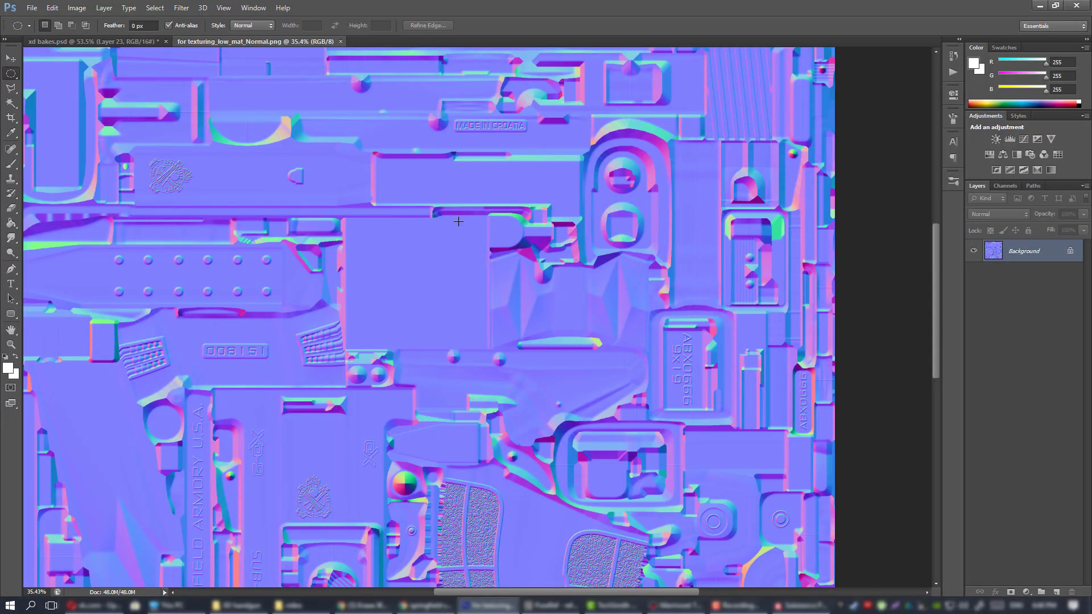
click(94, 41)
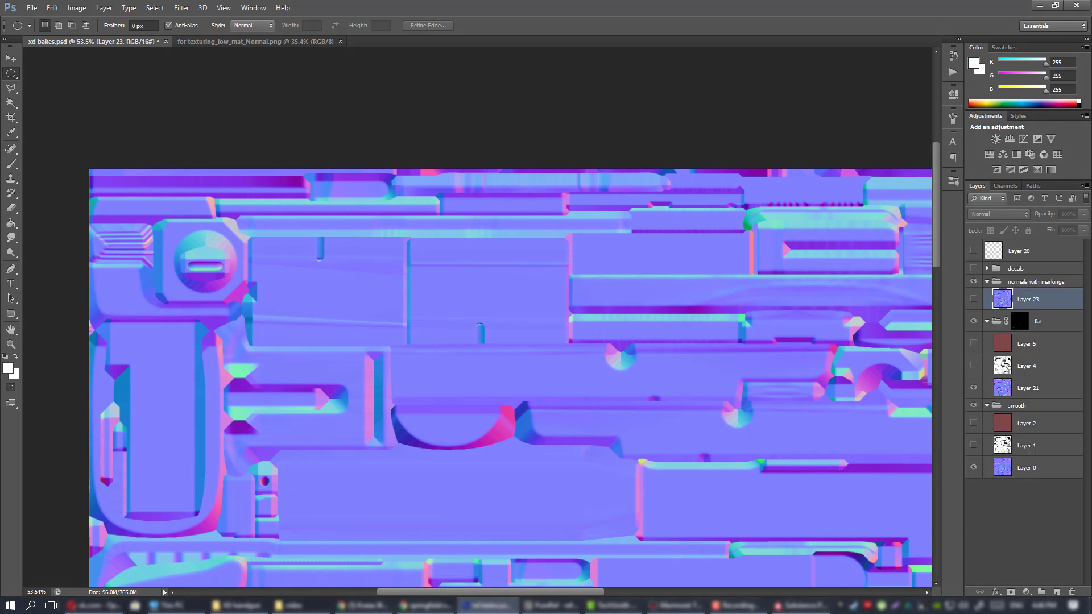
key(ctrl+v)
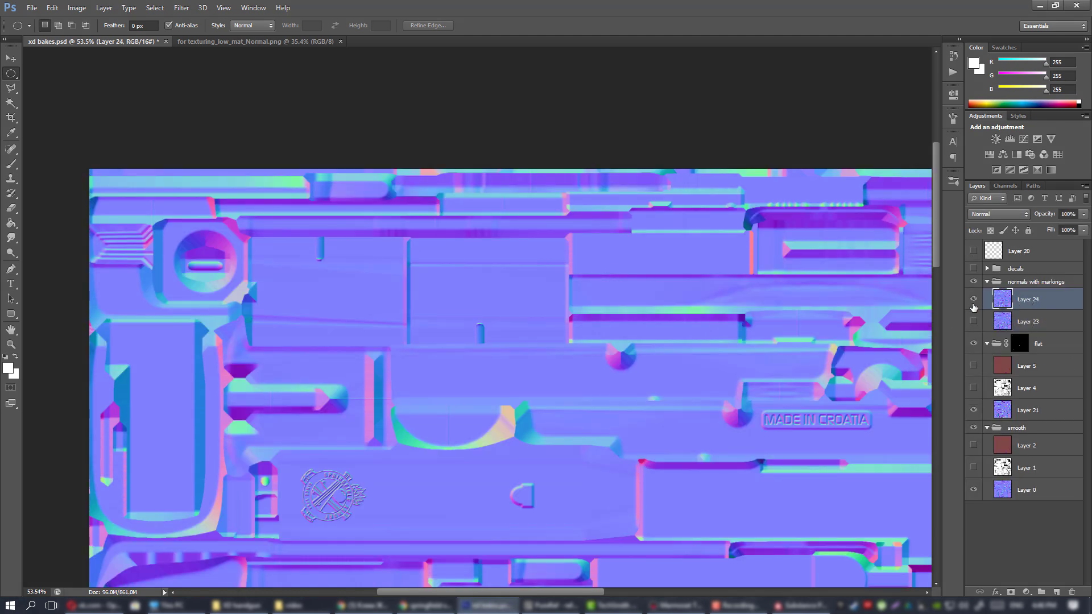
click(973, 299)
click(973, 299)
click(973, 299)
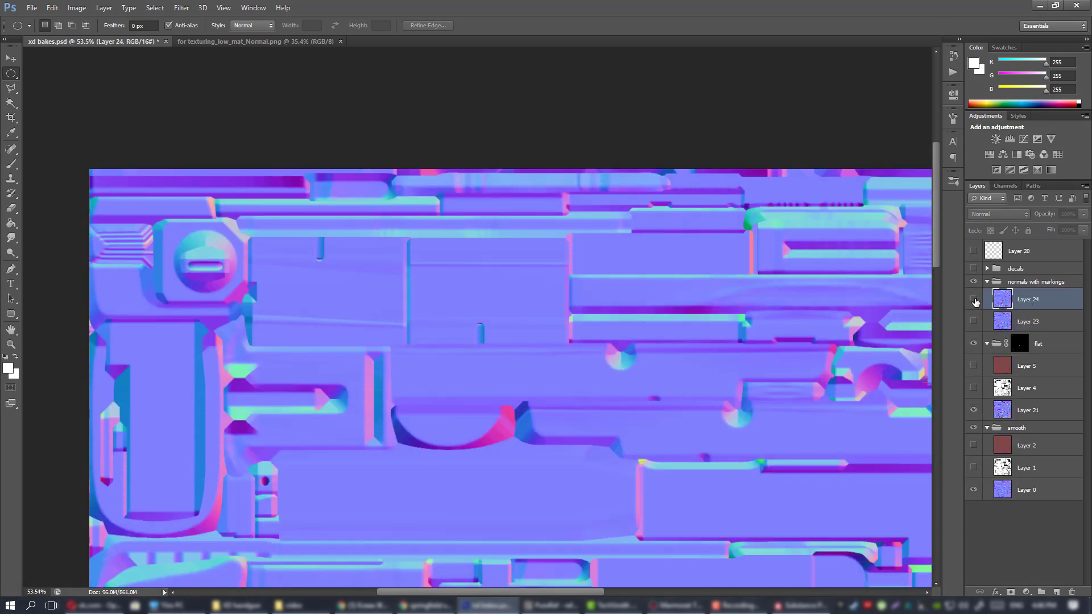
- Delete the pasted normal map layer from the normals with markings group
click(1048, 316)
click(1041, 305)
key(Delete)
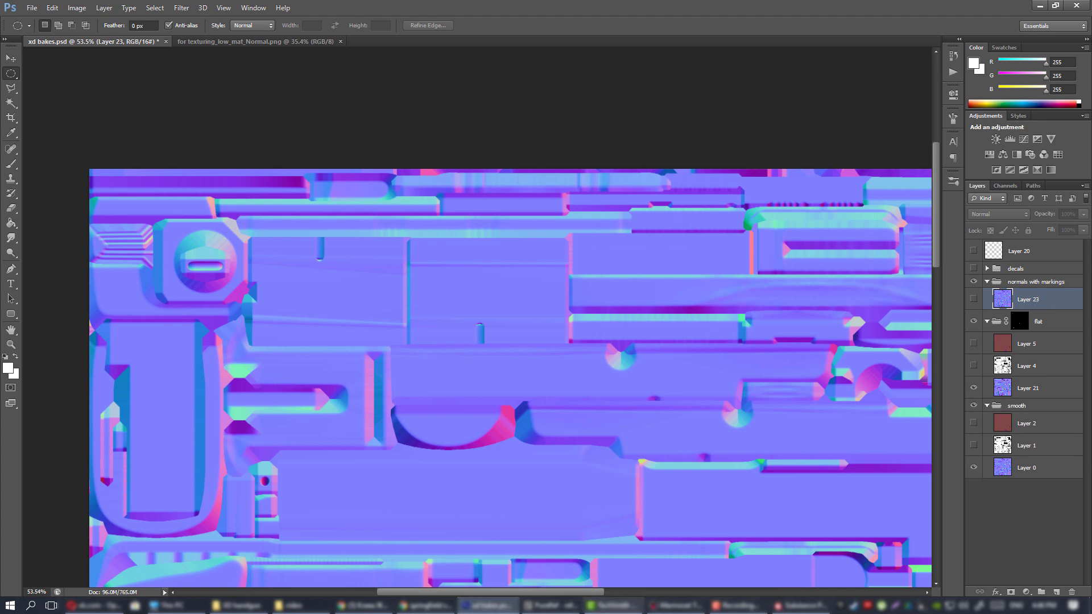
- Switch to Substance Painter and edit the PBR SpecGloss export preset: remove AO, SpecularLevel, Scattering, Emissive and Height, and assign Normal OpenGL to the Normal output
click(795, 606)
click(332, 117)
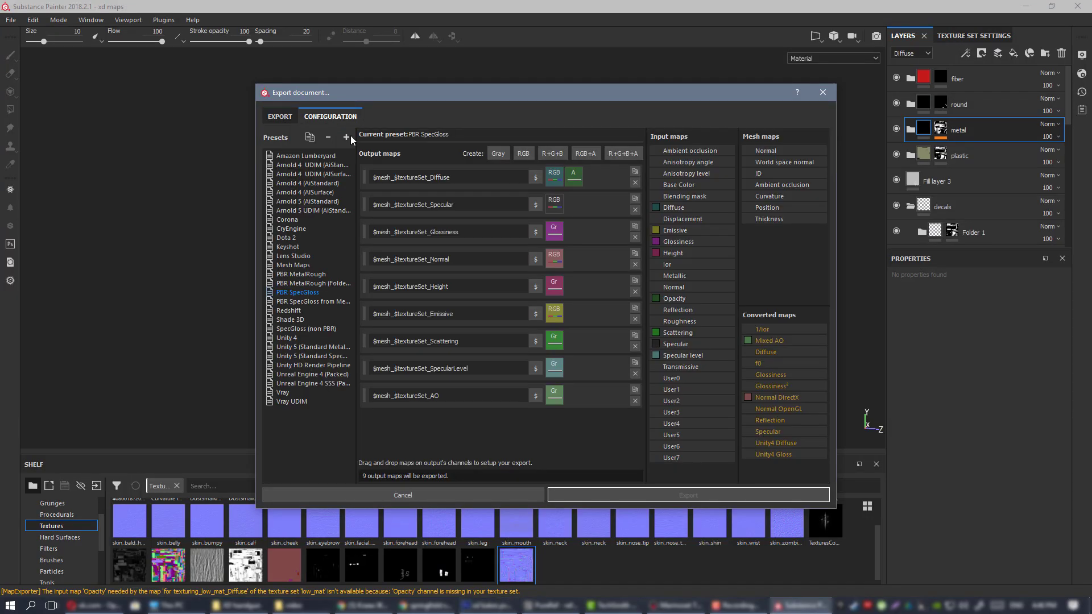
click(635, 400)
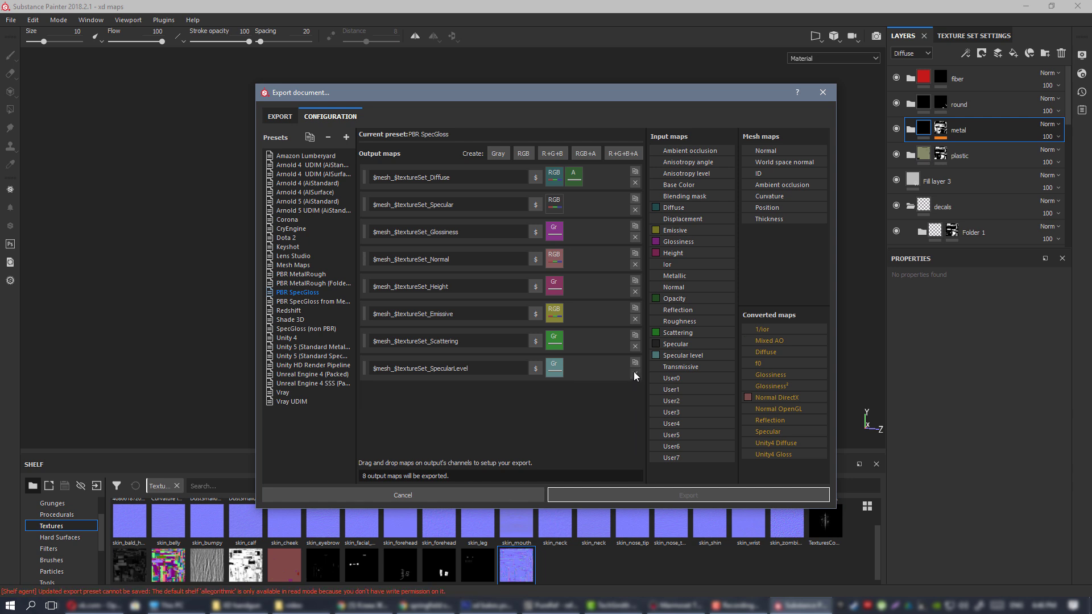
click(635, 374)
click(635, 346)
click(635, 319)
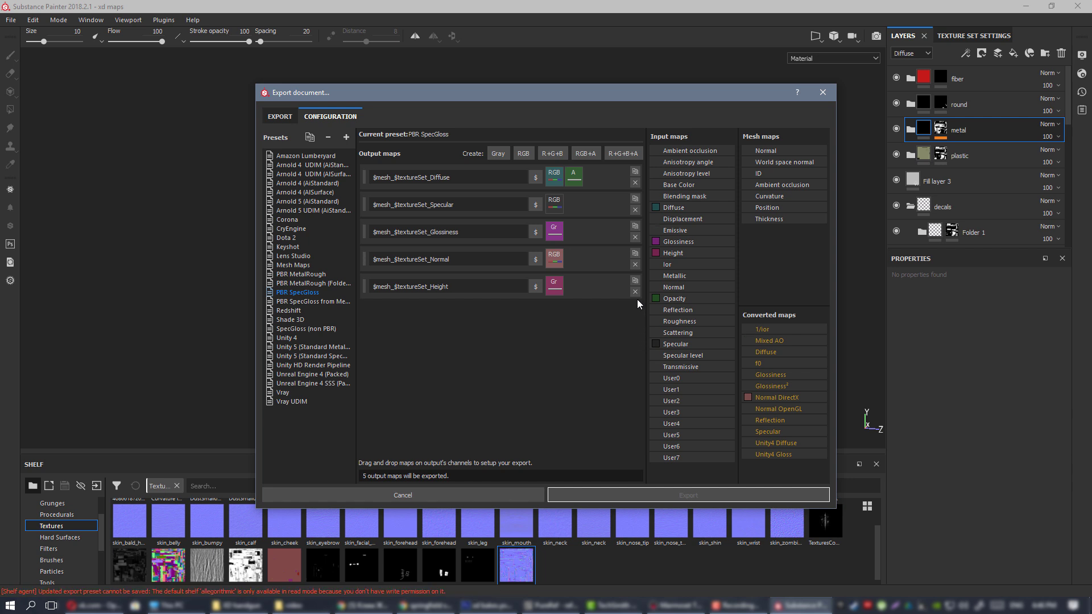
click(635, 292)
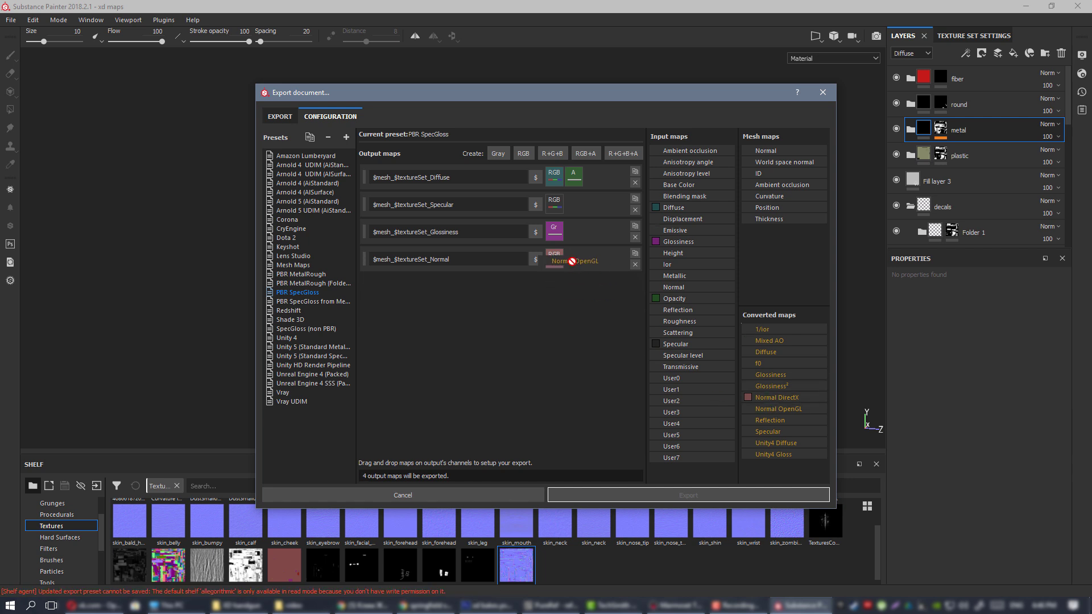
drag(571, 261, 571, 255)
click(594, 274)
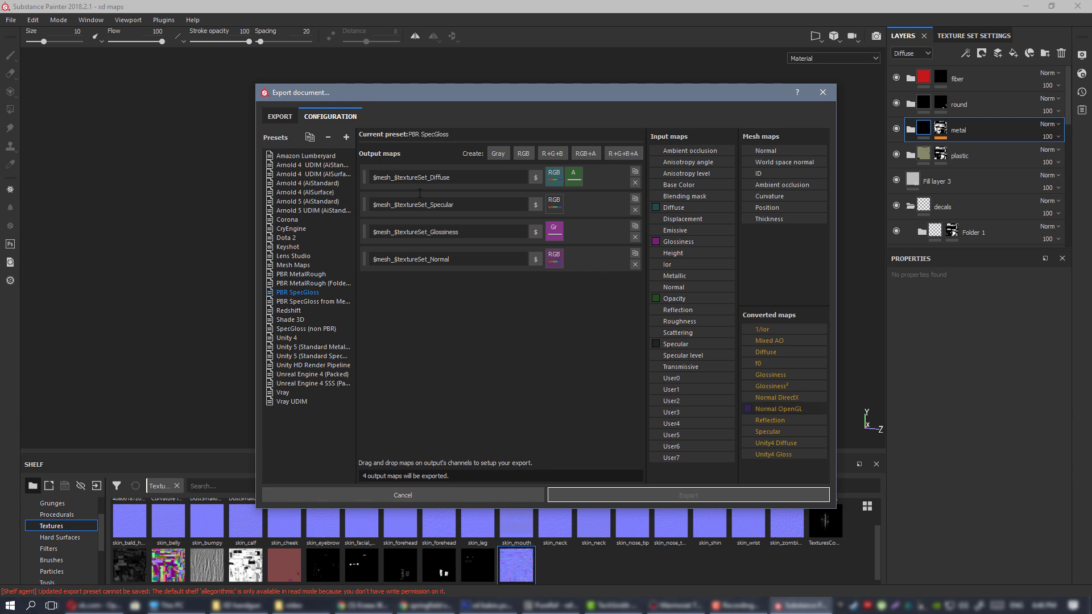
- Export the low_mat texture set as 16-bit PNG with the PBR SpecGloss configuration
click(281, 116)
click(336, 152)
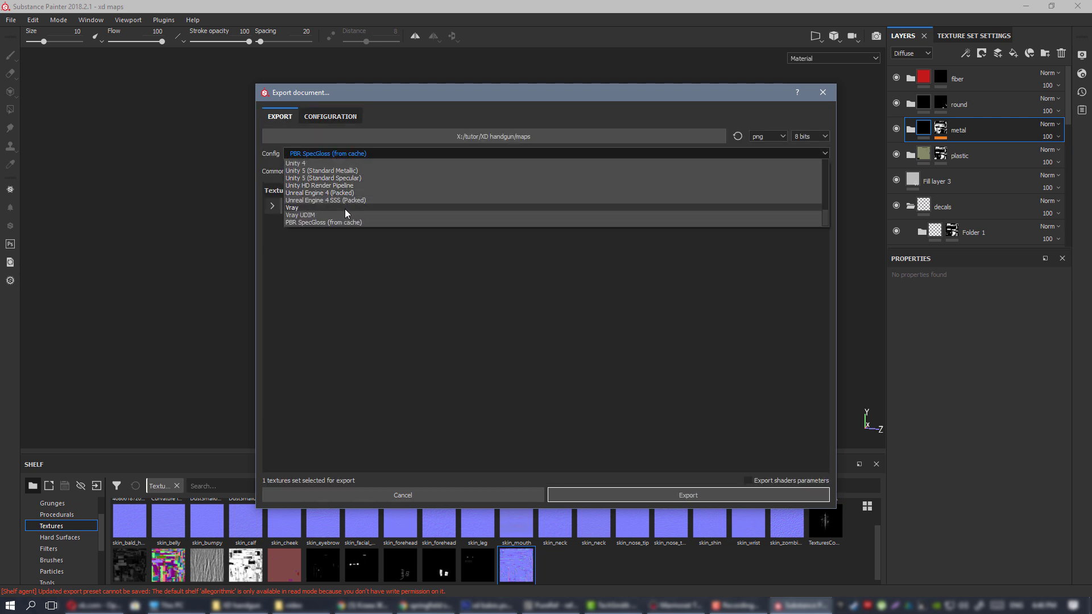
scroll(346, 210, up, 3)
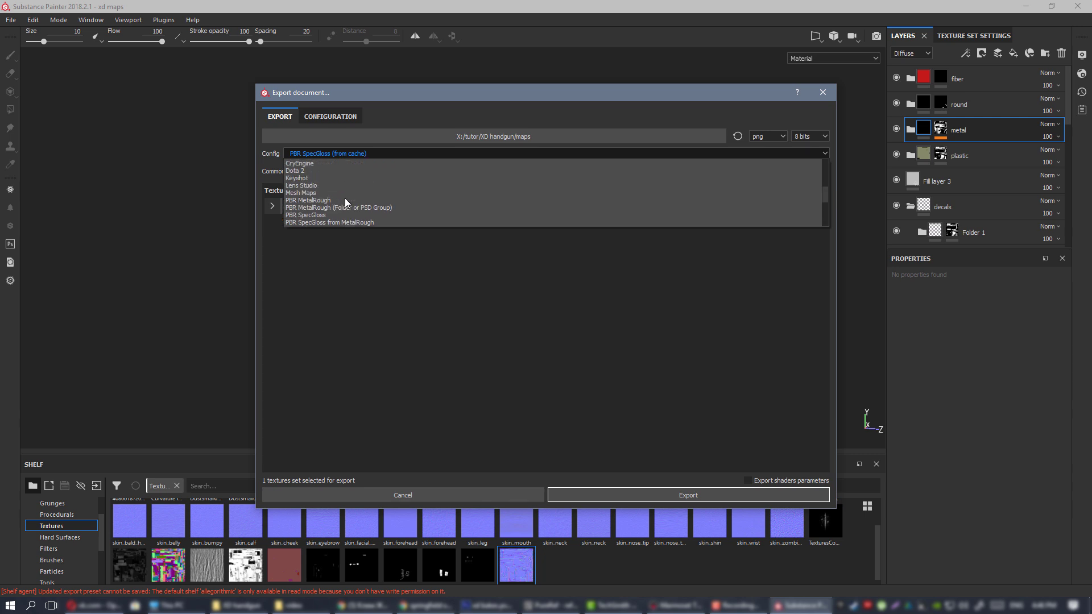
click(333, 214)
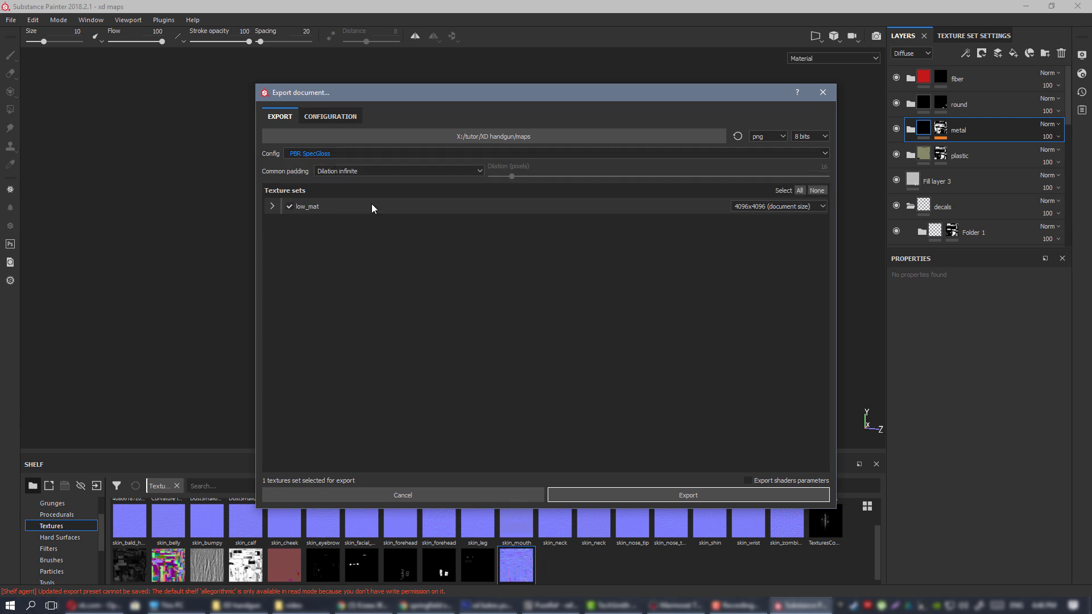
click(807, 153)
click(683, 493)
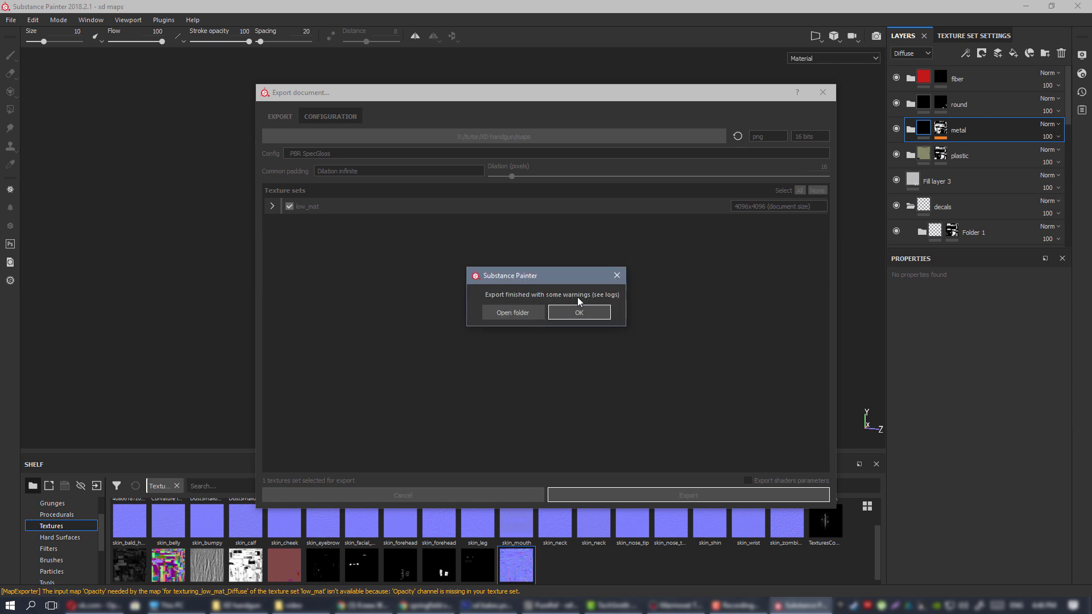
click(587, 316)
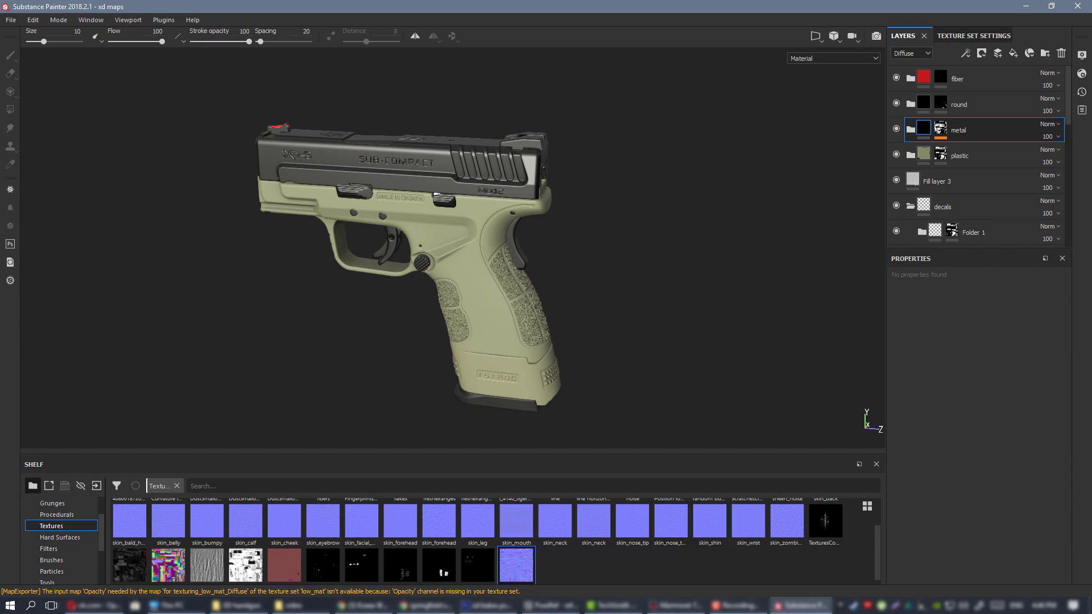
- Switch to Photoshop and reload the re-exported 16-bit for texturing_low_mat_Normal.png from the maps folder
click(487, 605)
click(25, 8)
click(35, 15)
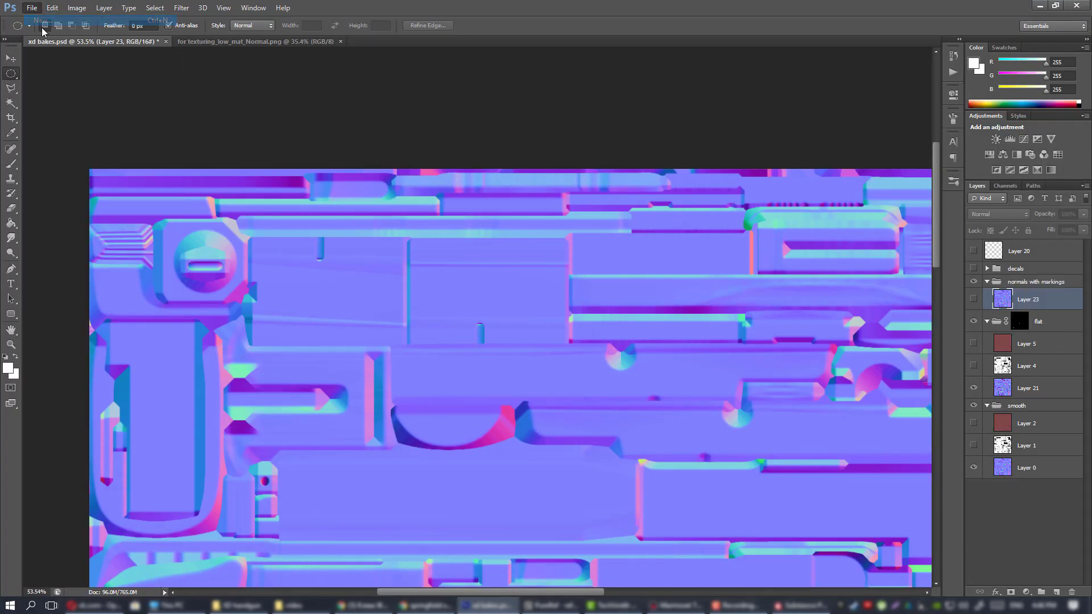
click(661, 173)
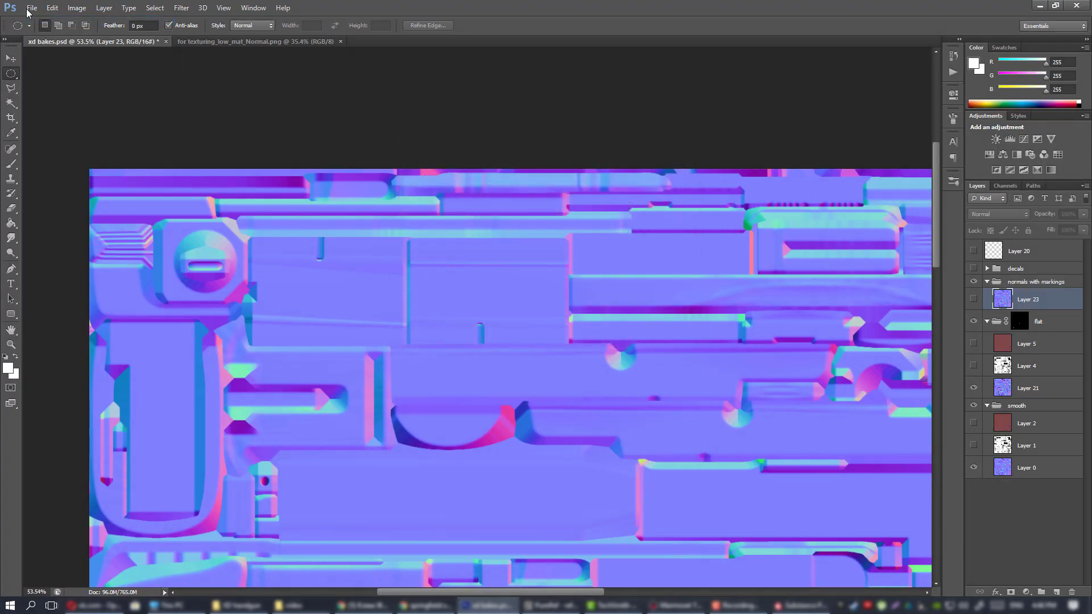
click(32, 8)
click(23, 32)
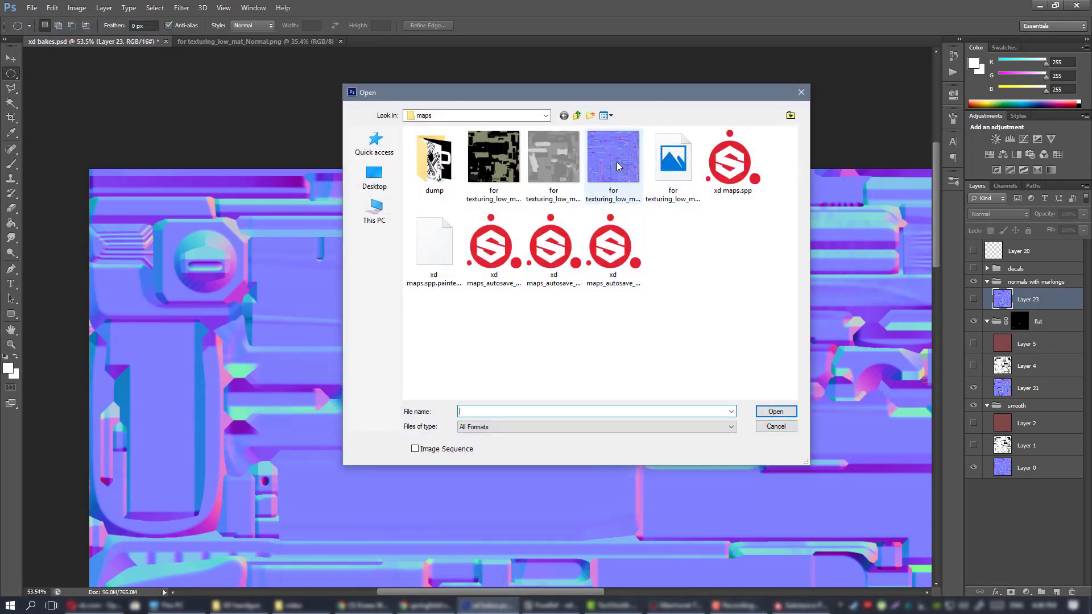
double_click(612, 162)
click(585, 235)
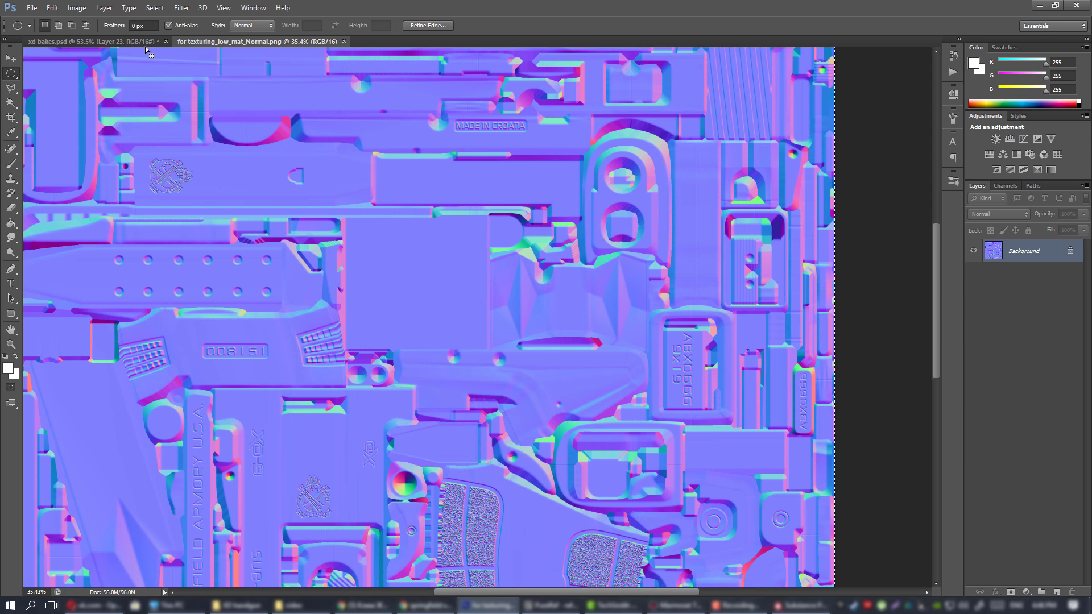
- Paste the 16-bit normal map into the normals with markings group of xd bakes.psd and delete the old Layer 23
click(128, 42)
key(ctrl+v)
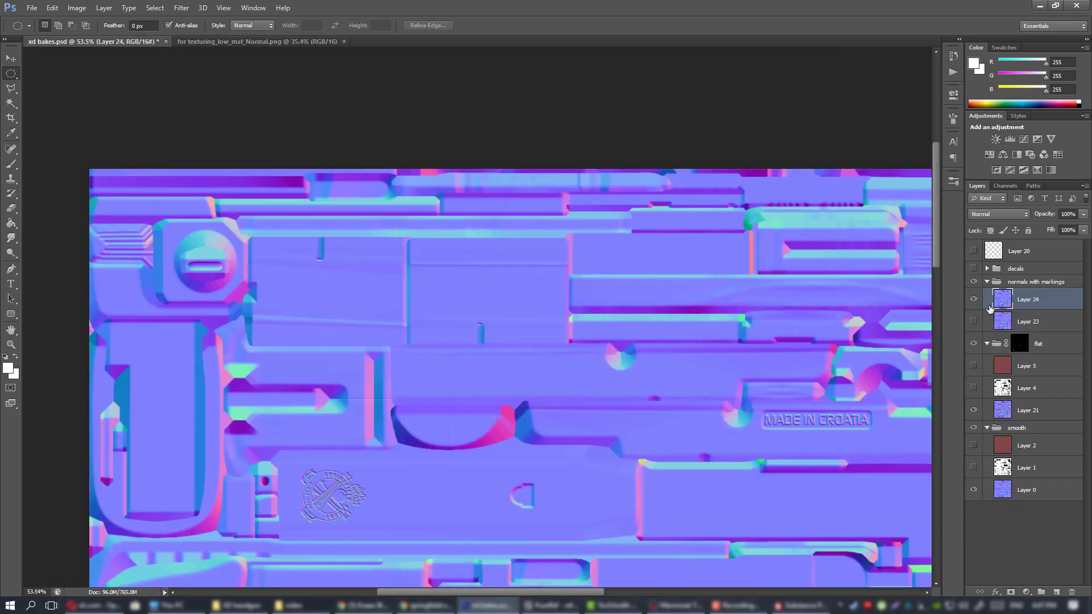
alt+scroll(772, 334, down, 2)
click(1044, 322)
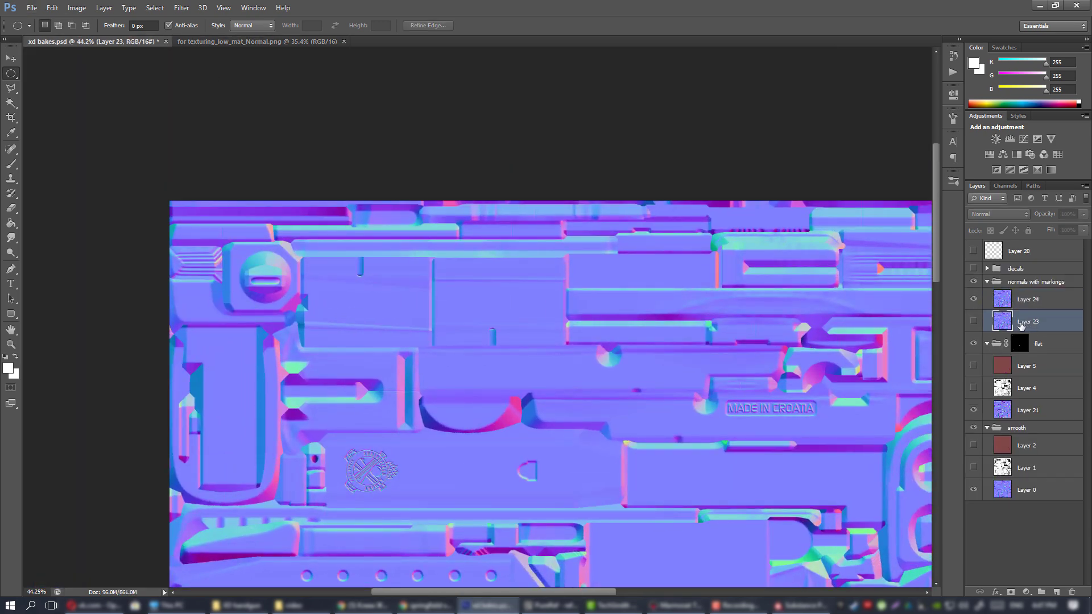
key(Delete)
- Save a PNG copy of xd bakes.psd over xd normals.png in the bakes folder, with smallest compression and no interlacing
click(37, 8)
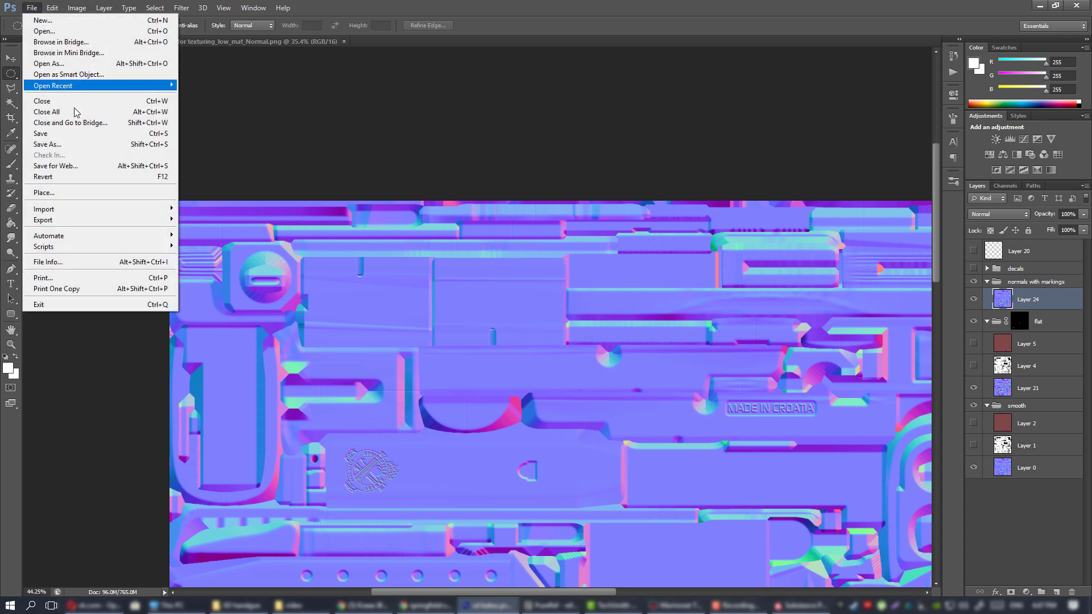
click(76, 147)
click(578, 330)
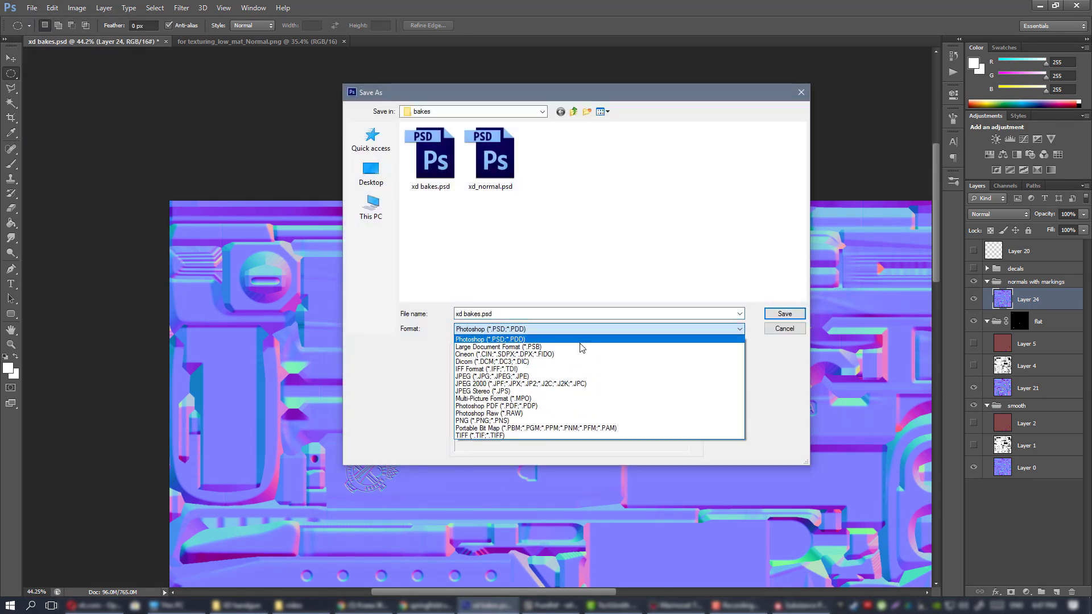
click(537, 421)
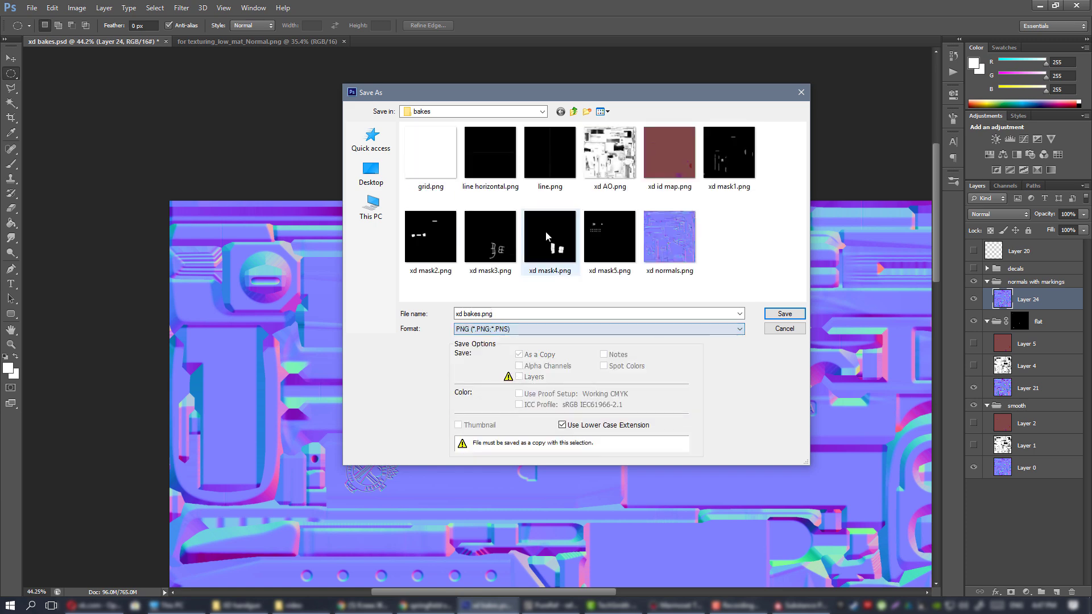
double_click(682, 238)
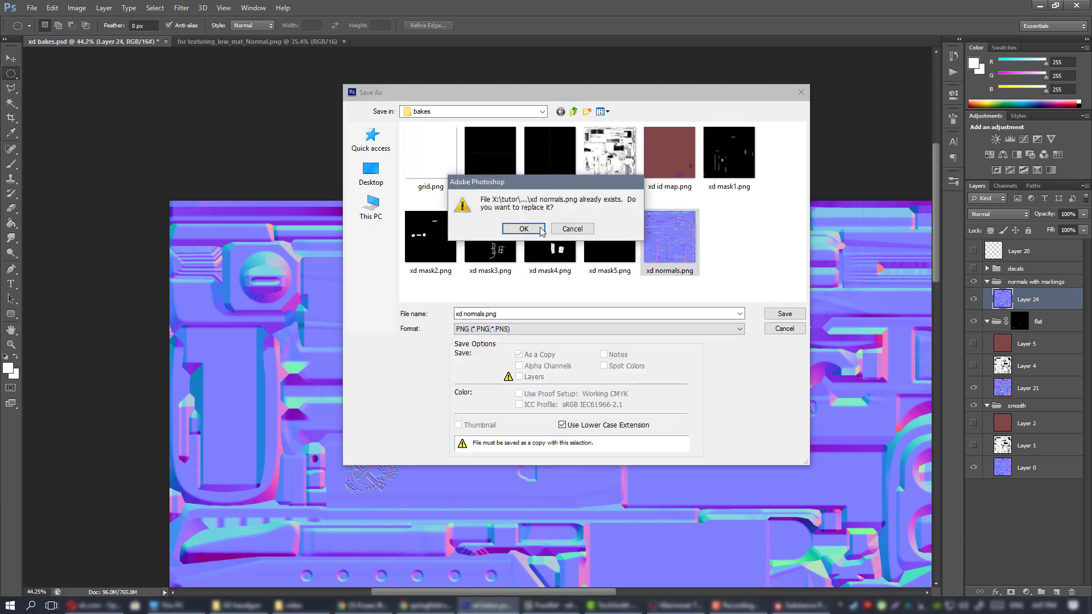
click(523, 229)
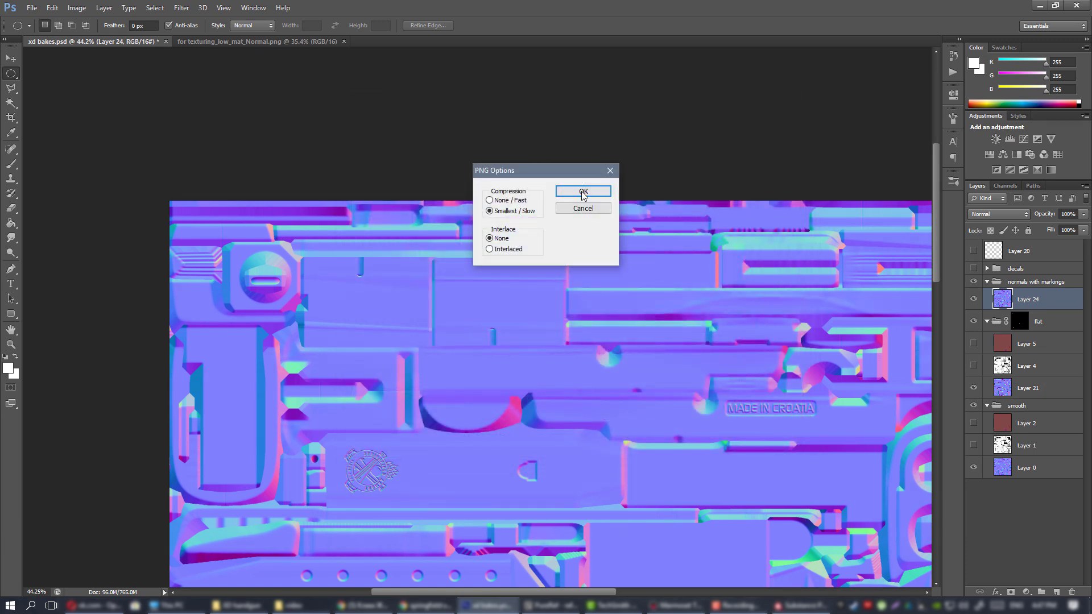
key(Return)
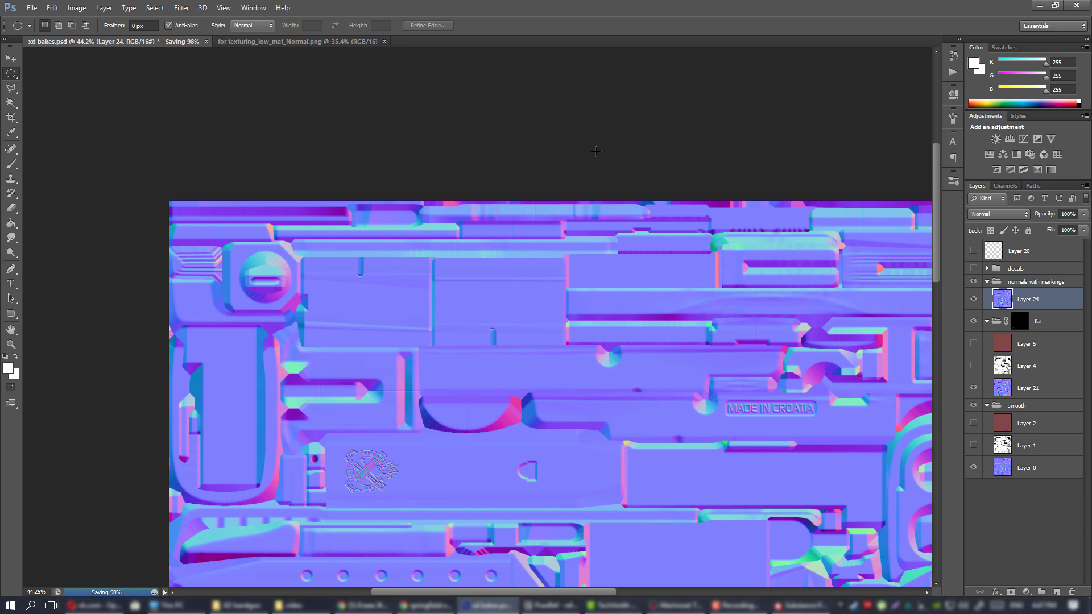
- Switch to Substance Painter and examine the pistol with the Curvature mesh map displayed
click(812, 606)
click(821, 58)
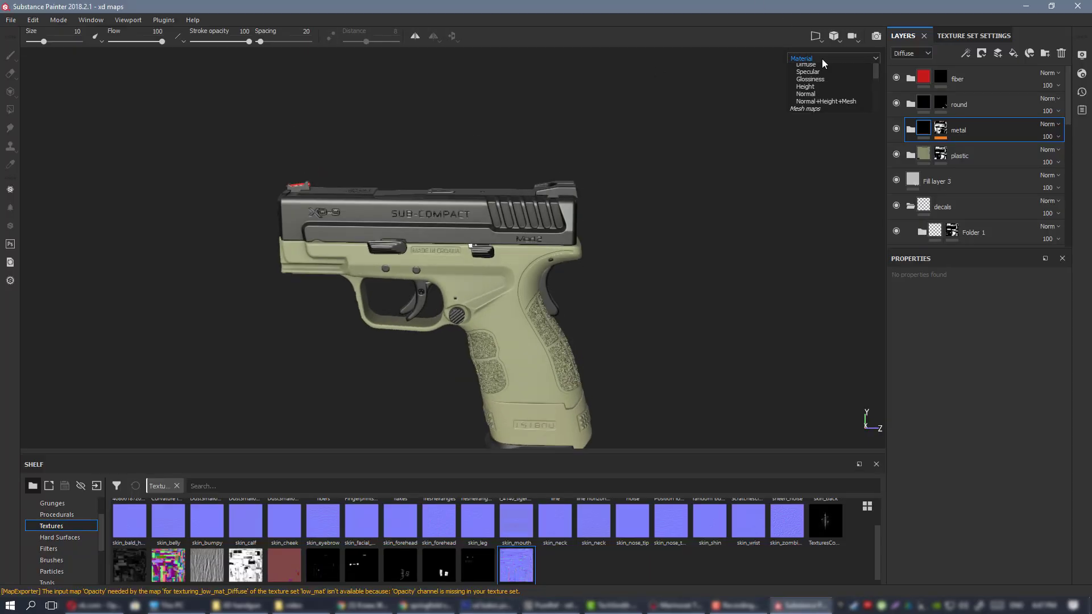
scroll(830, 80, down, 4)
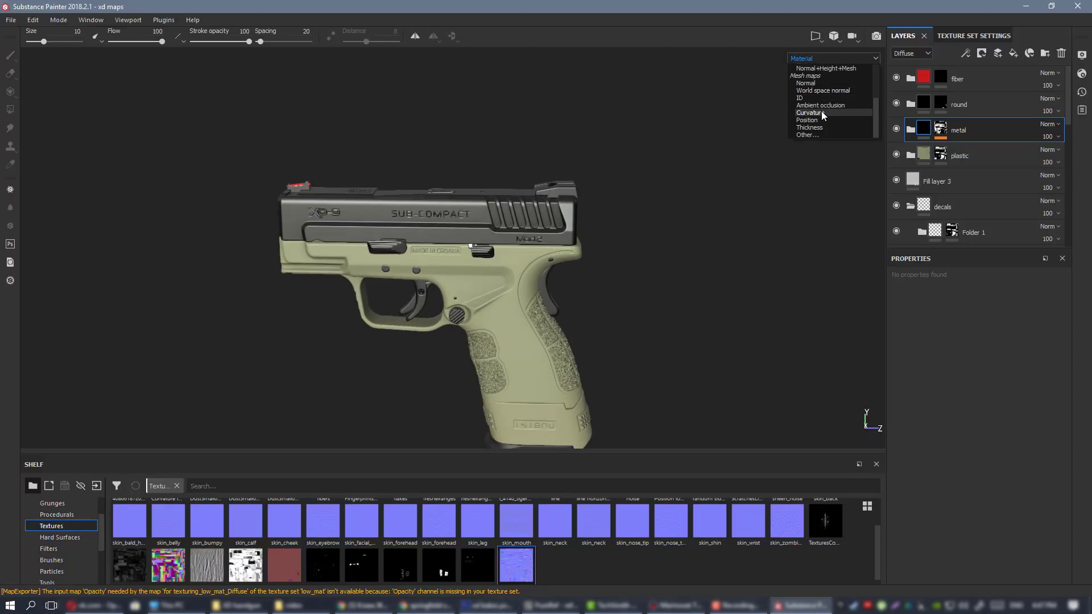
click(821, 112)
scroll(510, 221, up, 4)
alt+drag(462, 263, 495, 198)
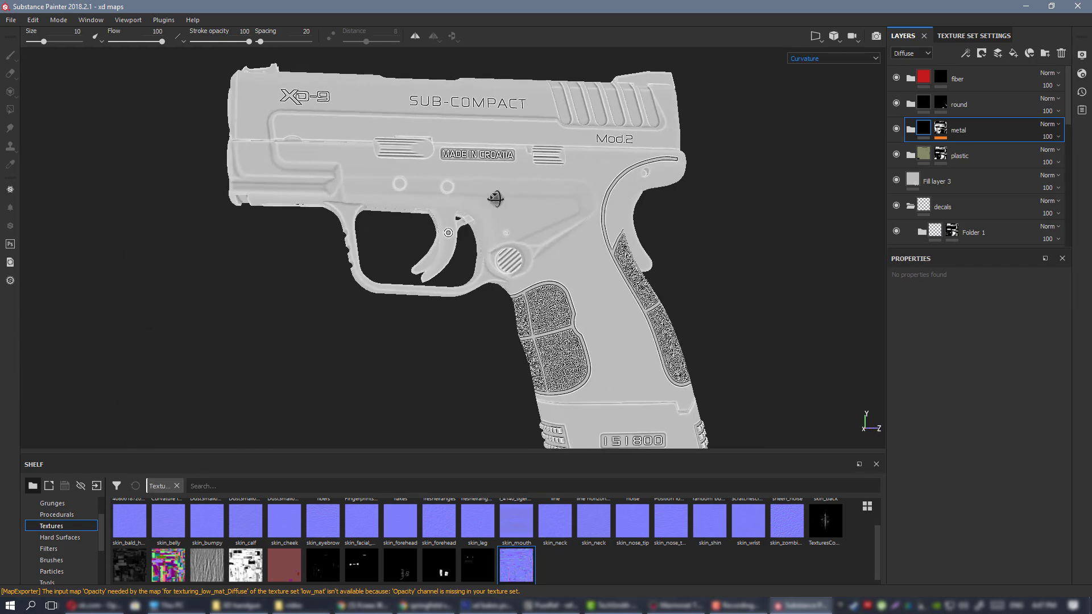
- Return the viewport to Material display and examine the pistol's frame, slide and markings from several angles
key(m)
alt+right_drag(558, 260, 560, 284)
mouse_move(554, 267)
alt+mouse_down()
mouse_move(419, 198)
mouse_move(545, 256)
alt+mouse_up()
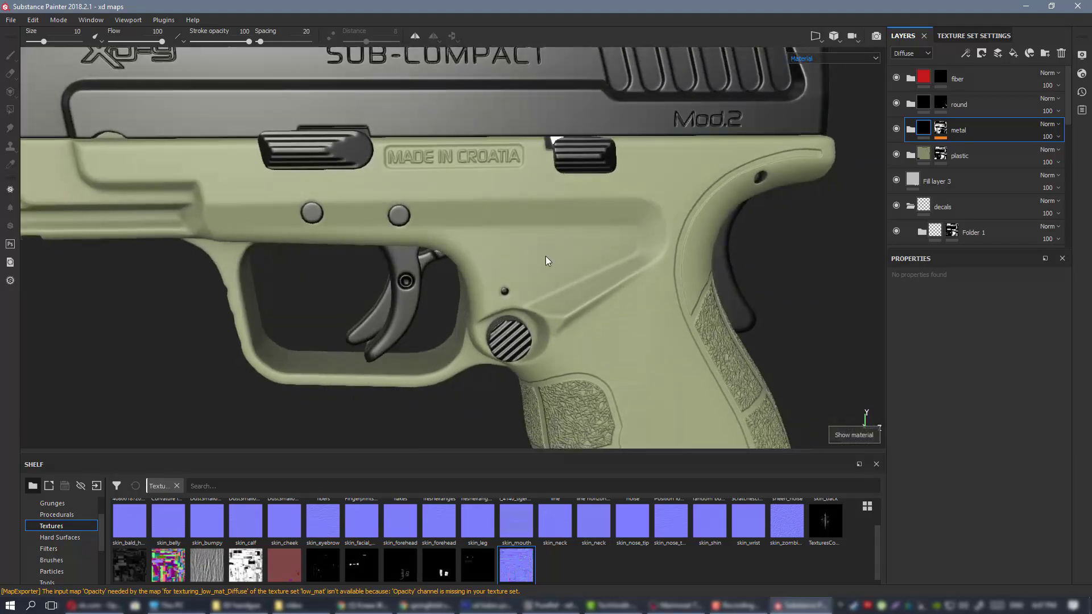
alt+right_drag(545, 255, 560, 237)
alt+middle_drag(561, 236, 545, 245)
alt+drag(545, 245, 631, 250)
alt+right_drag(631, 250, 445, 210)
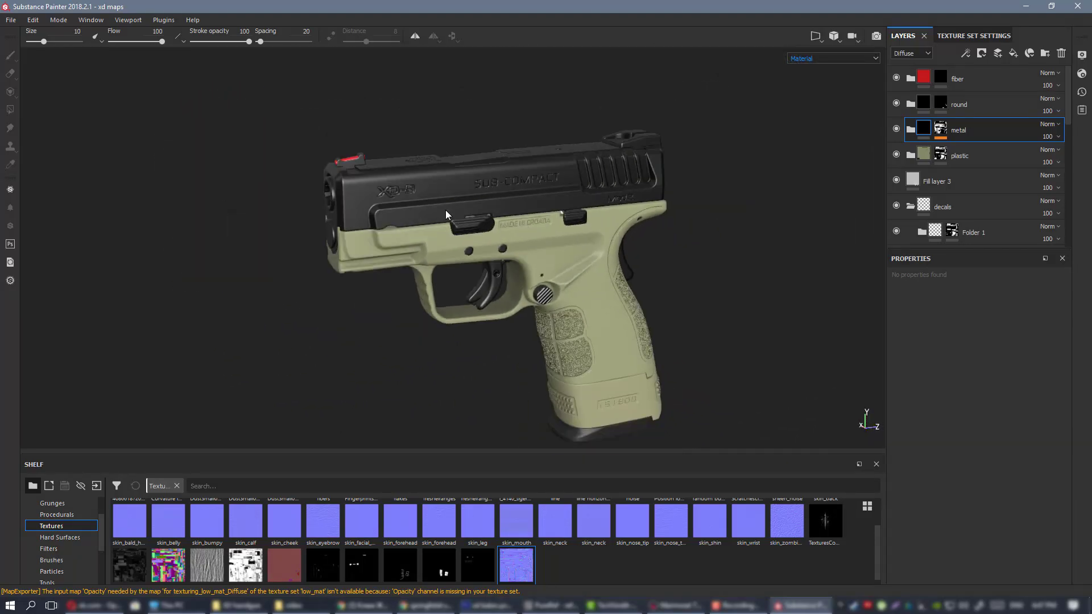
alt+middle_drag(526, 210, 453, 224)
alt+drag(454, 224, 386, 210)
- Collapse the decals folder in the layer stack
scroll(971, 156, down, 1)
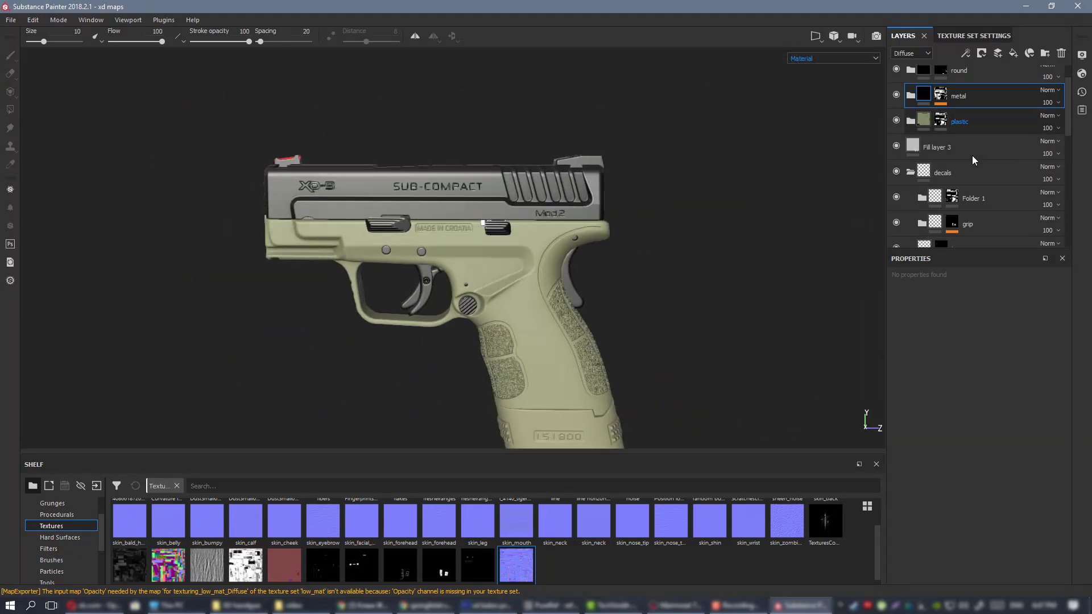
click(911, 171)
alt+right_drag(480, 180, 512, 188)
alt+drag(511, 187, 478, 201)
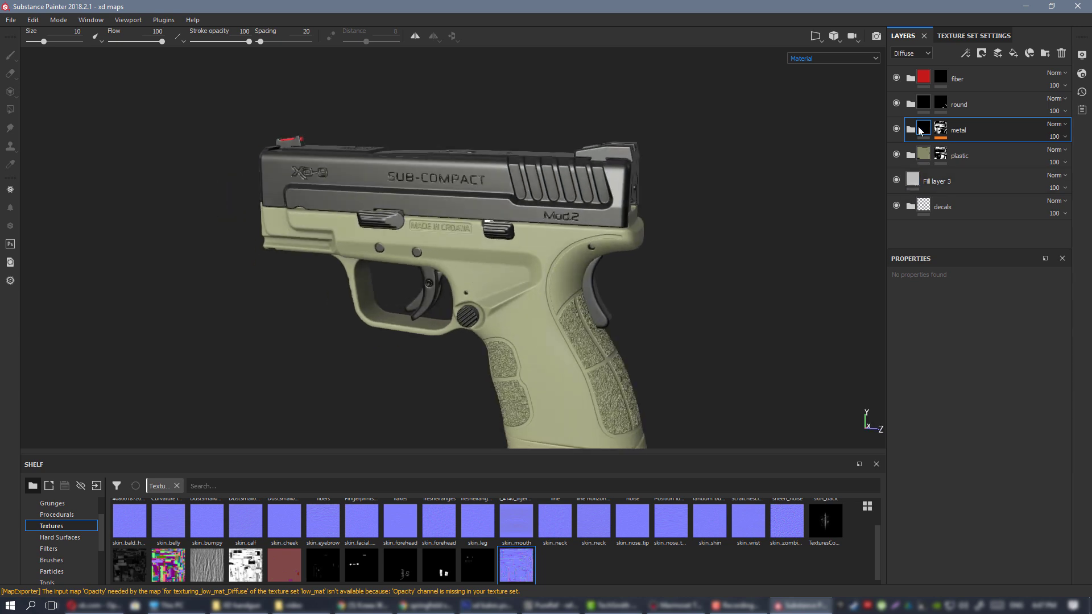
alt+drag(571, 211, 537, 201)
alt+middle_drag(536, 201, 520, 234)
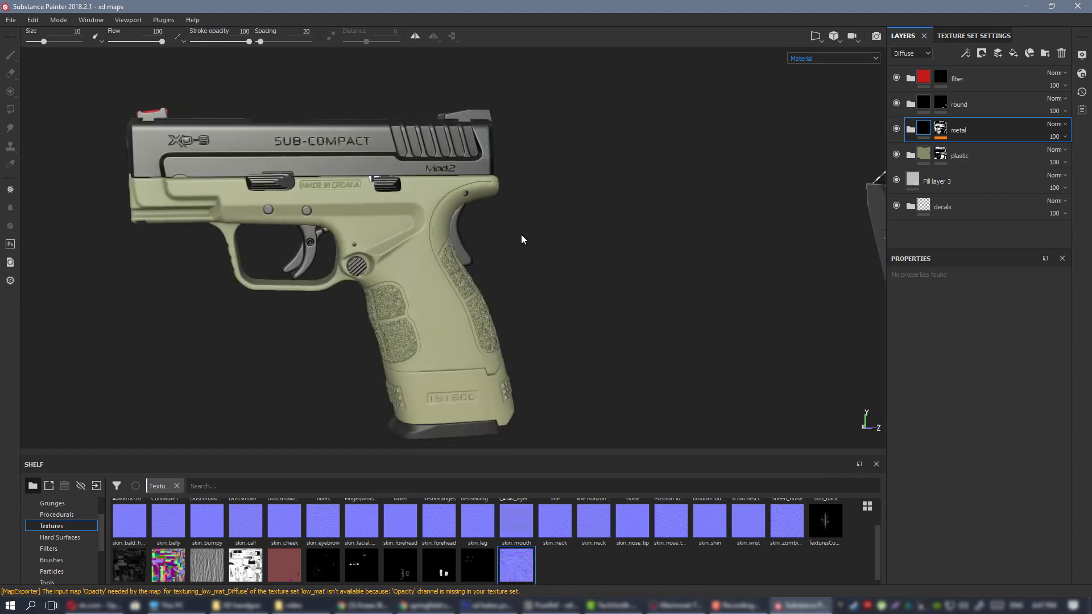
- Switch to Marmoset Toolbag and examine the light reflections on the magazine and pistol surfaces
click(676, 606)
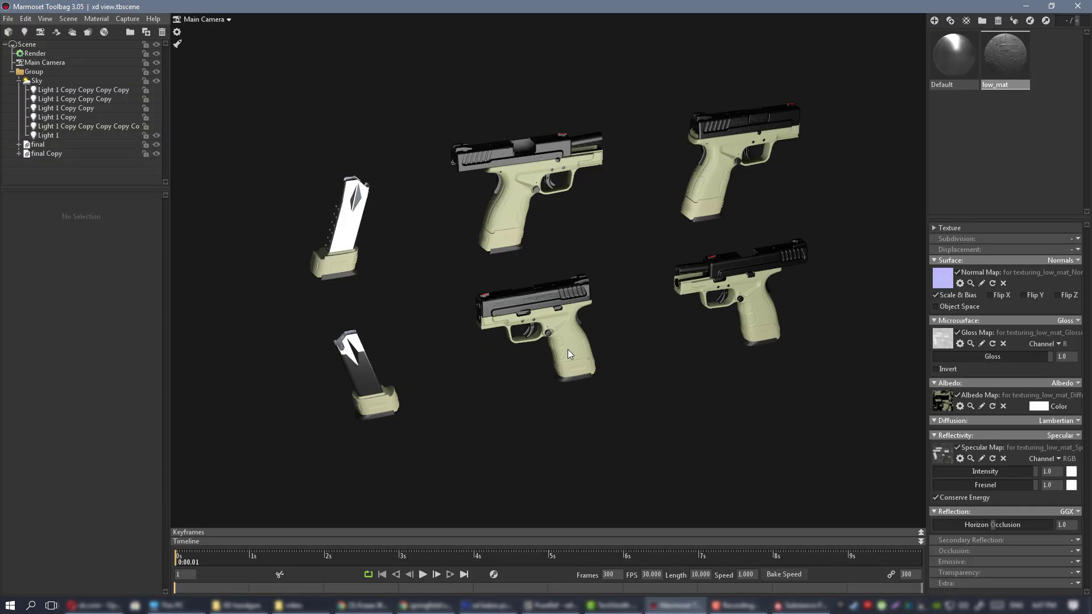
alt+drag(567, 350, 603, 314)
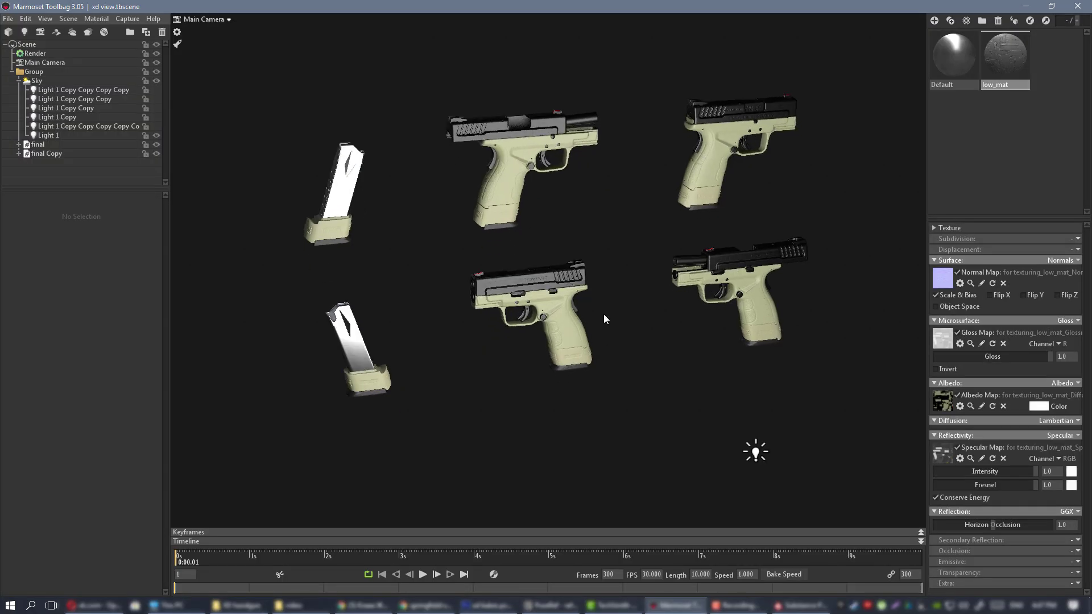
alt+middle_drag(603, 314, 601, 307)
alt+right_drag(602, 307, 598, 378)
alt+drag(598, 378, 558, 357)
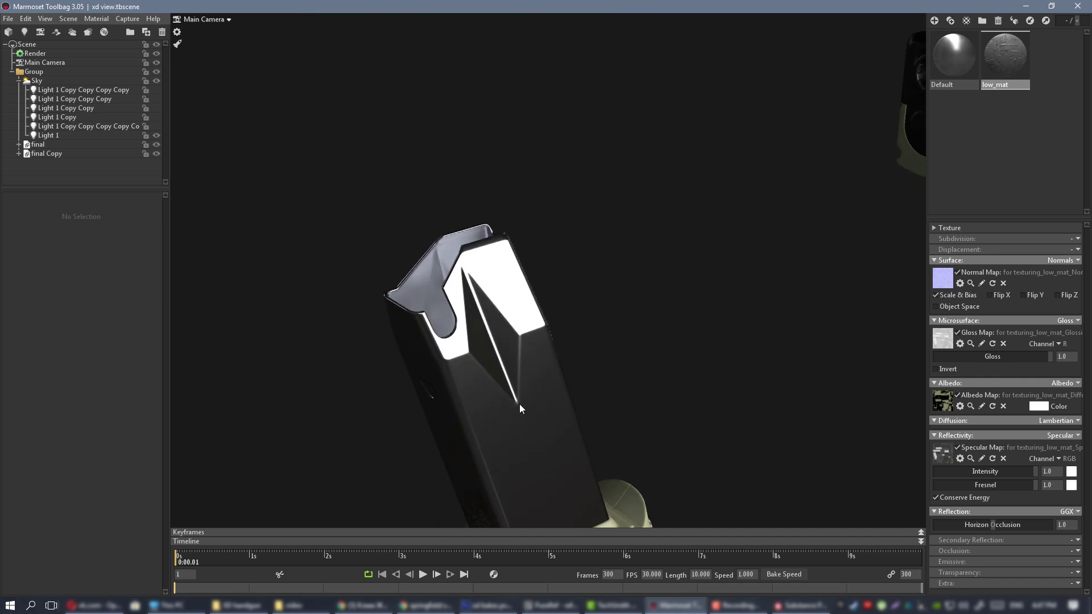
alt+right_drag(520, 404, 601, 314)
alt+drag(602, 314, 547, 289)
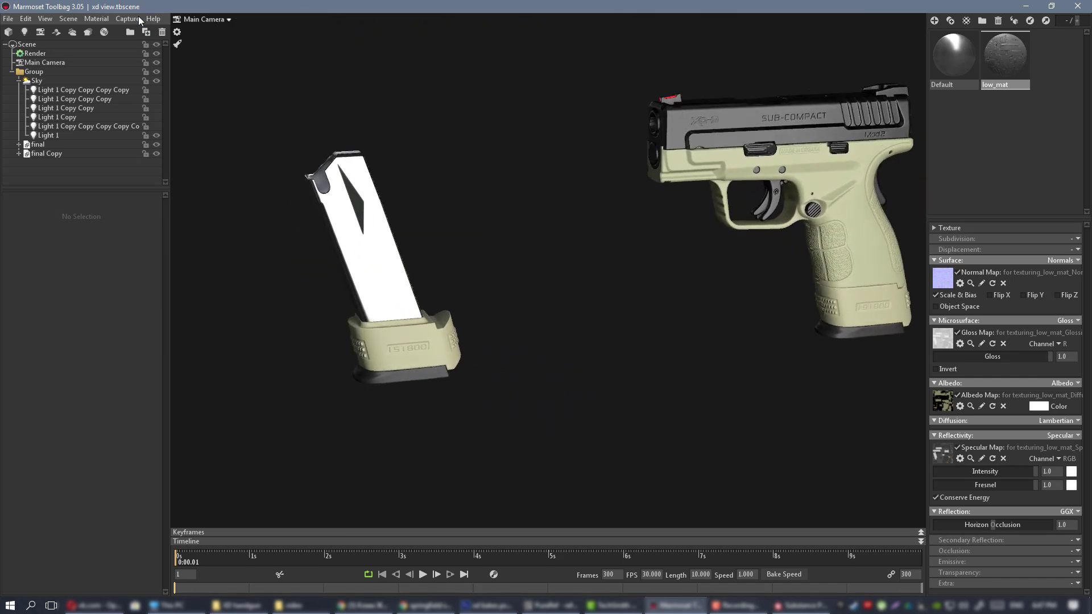
- Select Light 1 in front of the pistols, reduce its shape width, and deselect it
click(32, 53)
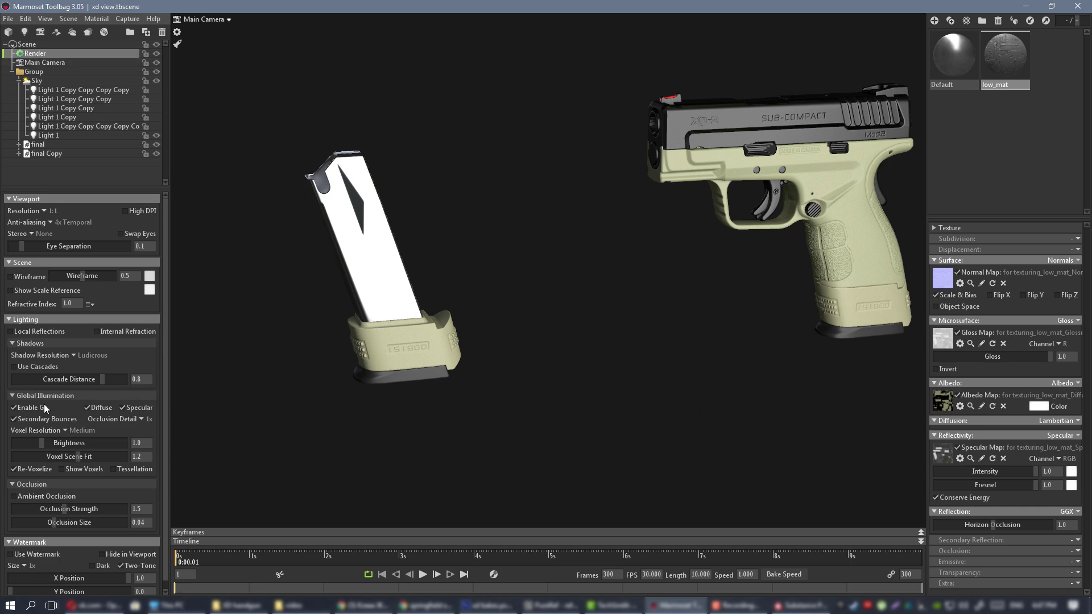
drag(529, 267, 445, 188)
middle_drag(446, 187, 392, 241)
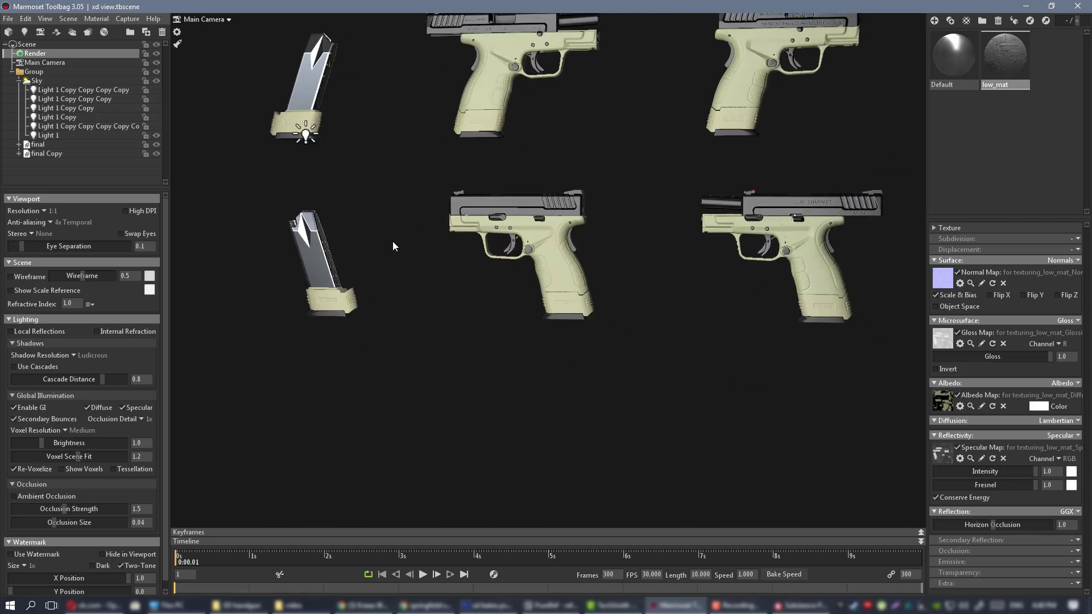
right_drag(392, 241, 502, 301)
drag(502, 302, 284, 239)
middle_drag(284, 238, 597, 270)
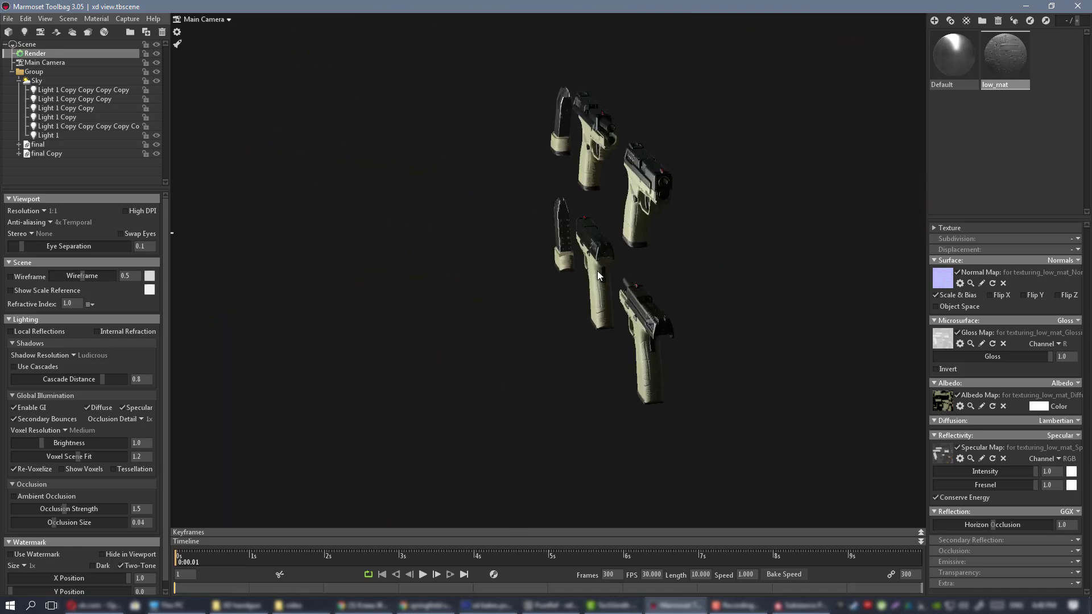
drag(597, 271, 360, 293)
click(357, 293)
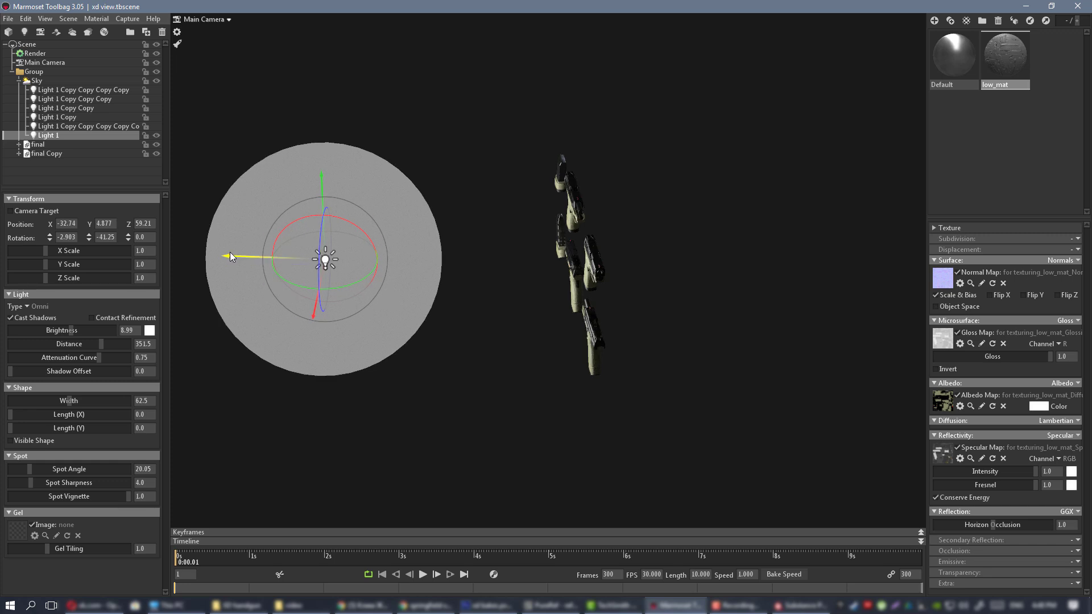
drag(59, 402, 47, 401)
click(488, 314)
- Examine the pistols and magazines under the adjusted light, including the grip texture and the slide markings
drag(487, 315, 580, 236)
scroll(587, 258, up, 6)
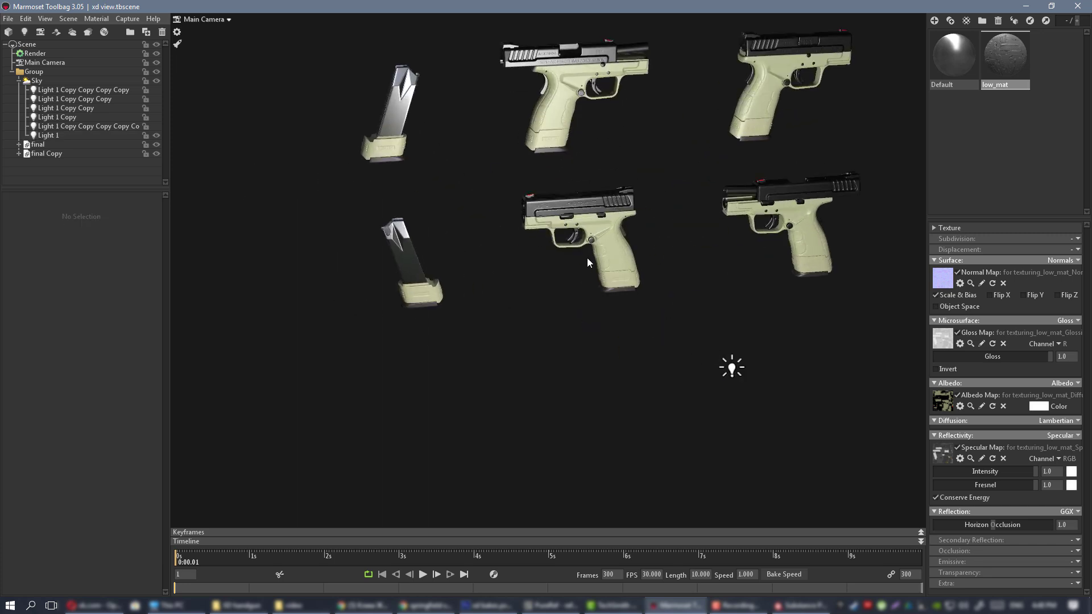
scroll(766, 380, up, 3)
drag(766, 380, 650, 347)
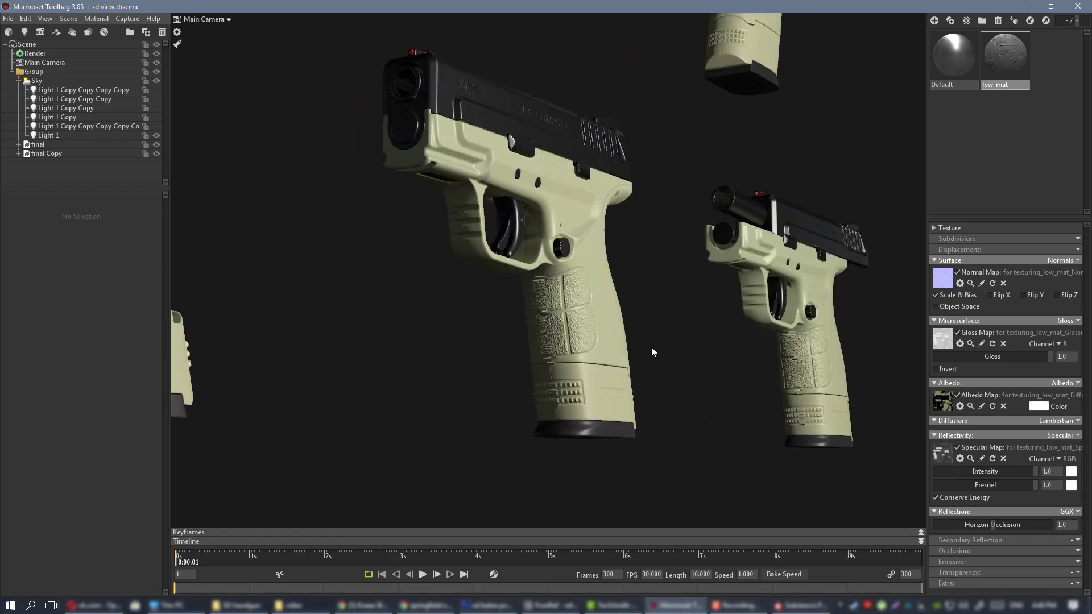
scroll(673, 354, up, 6)
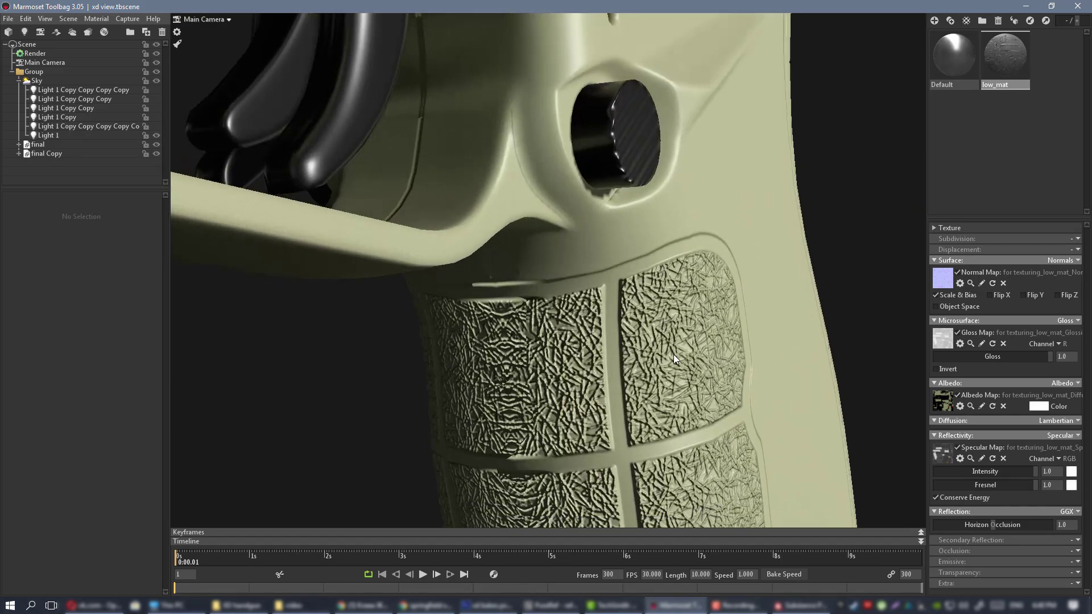
scroll(436, 264, down, 8)
drag(551, 242, 601, 295)
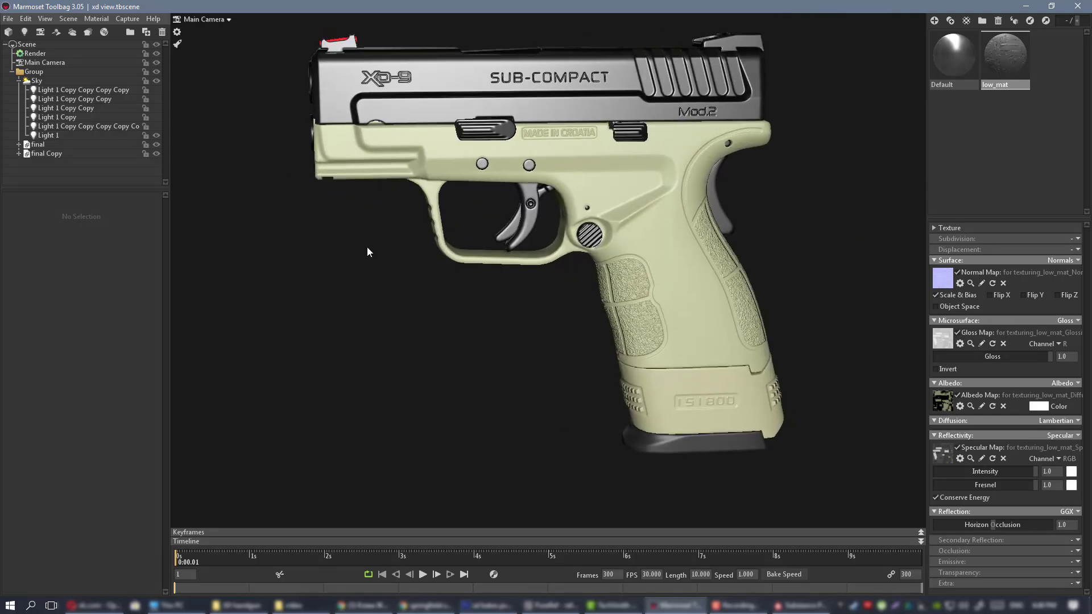
right_drag(602, 295, 525, 254)
drag(525, 254, 588, 245)
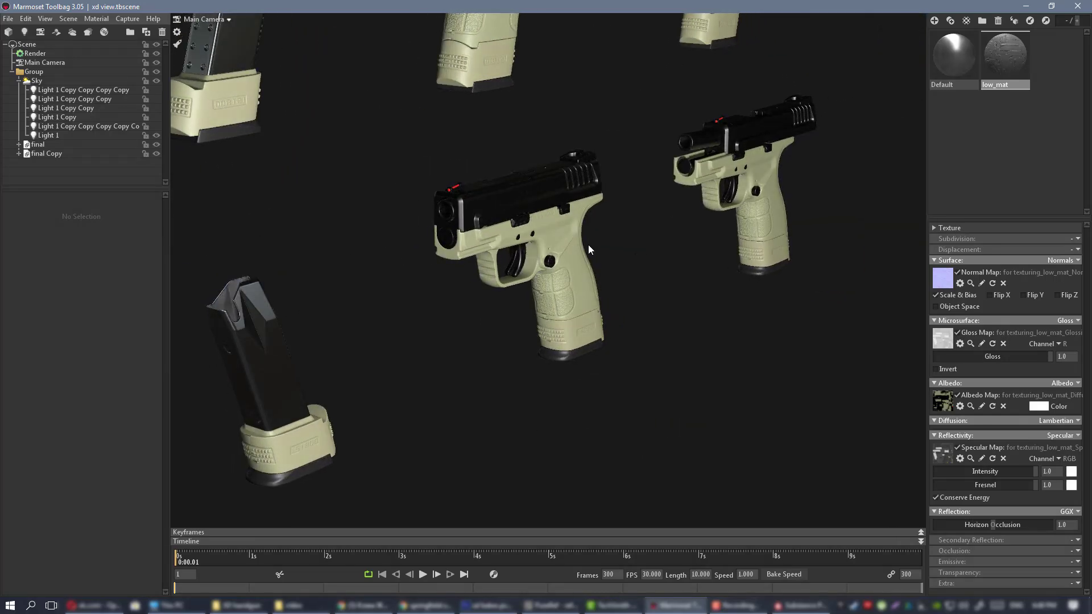
- Examine the grip and frame surfaces up close, and compare them across the whole set of pistols and magazines
right_drag(588, 244, 687, 347)
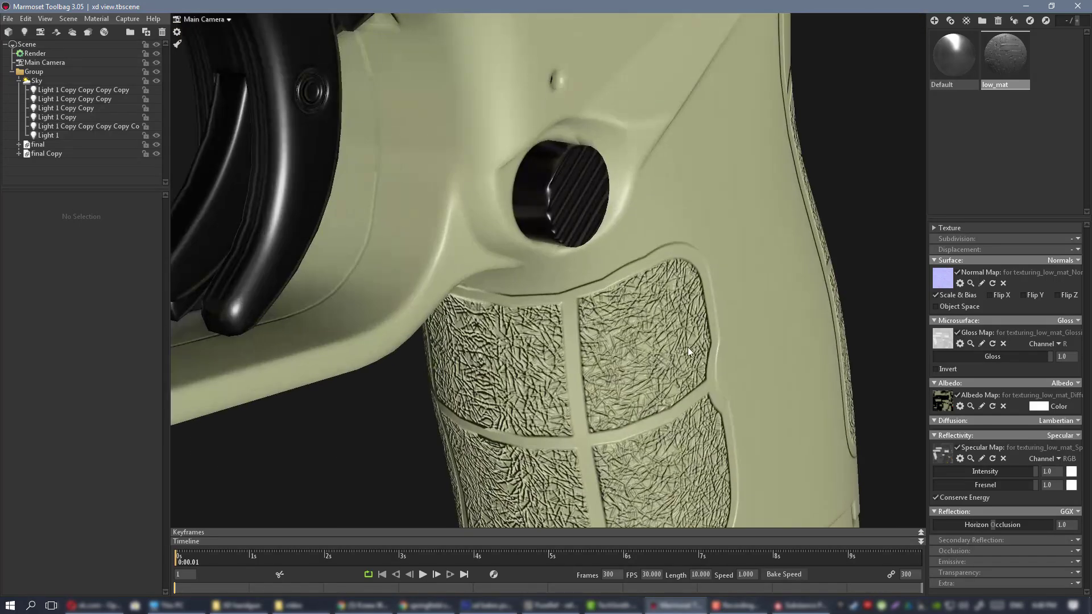
drag(687, 347, 701, 349)
right_drag(700, 349, 623, 257)
drag(622, 257, 621, 272)
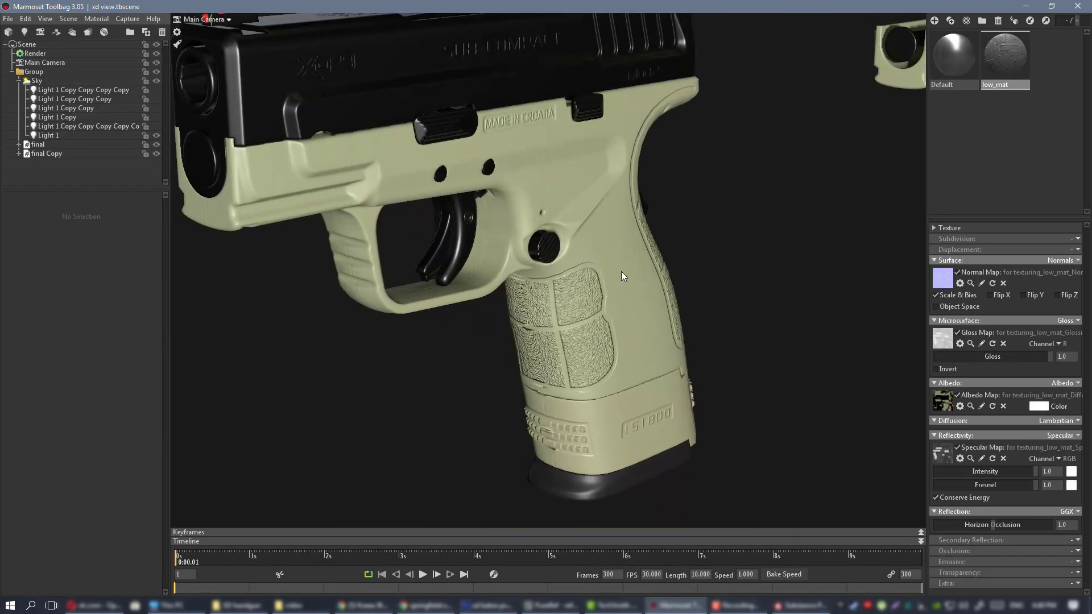
right_drag(630, 274, 519, 219)
drag(520, 220, 333, 166)
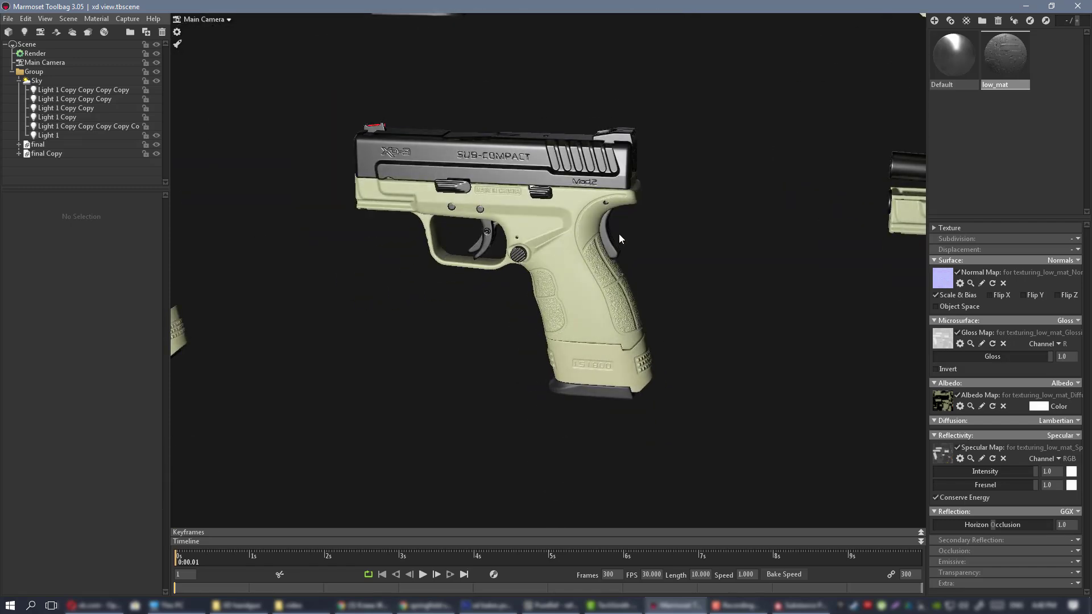
right_drag(335, 166, 296, 136)
middle_drag(587, 262, 571, 294)
mouse_move(571, 294)
mouse_down()
mouse_move(630, 272)
mouse_move(509, 274)
mouse_move(653, 292)
mouse_move(676, 268)
mouse_move(654, 245)
mouse_move(561, 323)
mouse_up()
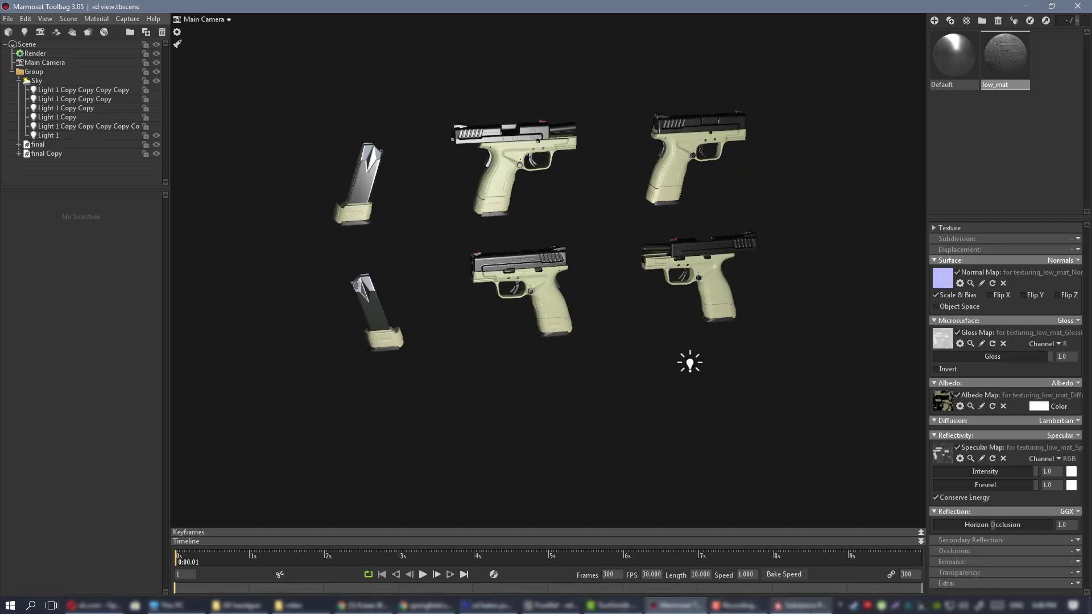
- Switch to Substance Painter and expand the plastic folder in the layer stack
click(801, 605)
scroll(430, 302, up, 3)
alt+middle_drag(464, 319, 534, 336)
scroll(535, 336, down, 3)
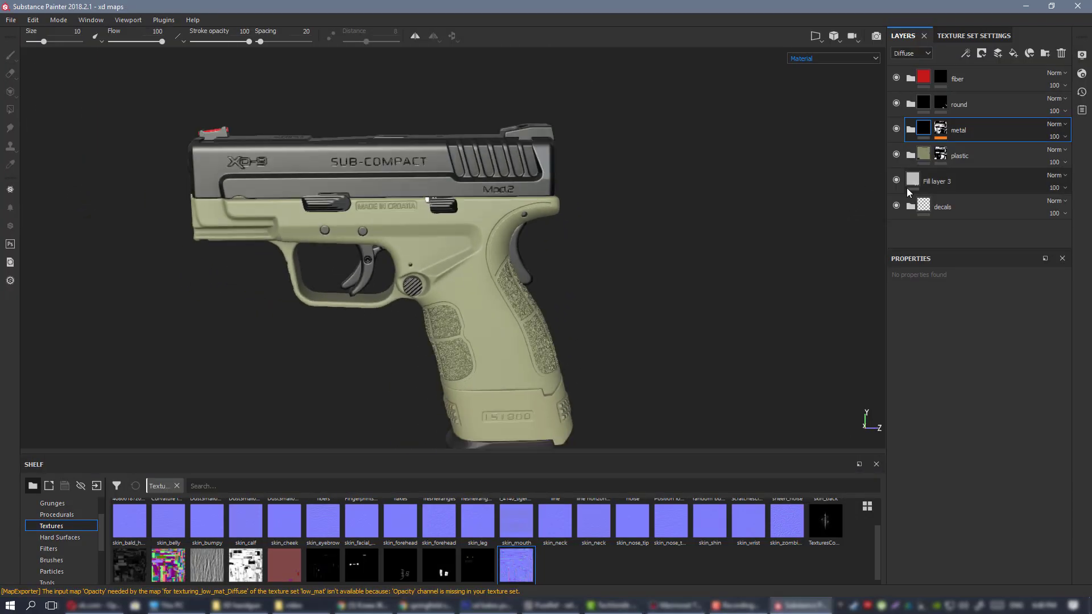
click(911, 155)
scroll(967, 183, down, 2)
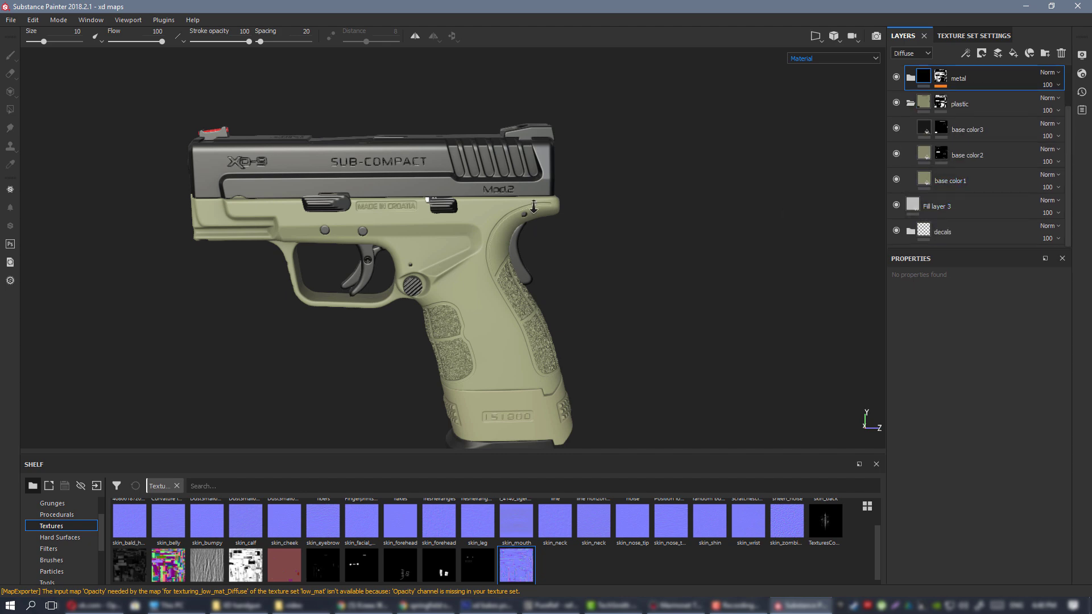
- Shift the base color1 layer's diffuse color toward tan by setting its hue to 0.156
scroll(581, 278, up, 3)
alt+drag(501, 319, 552, 333)
alt+middle_drag(552, 332, 559, 311)
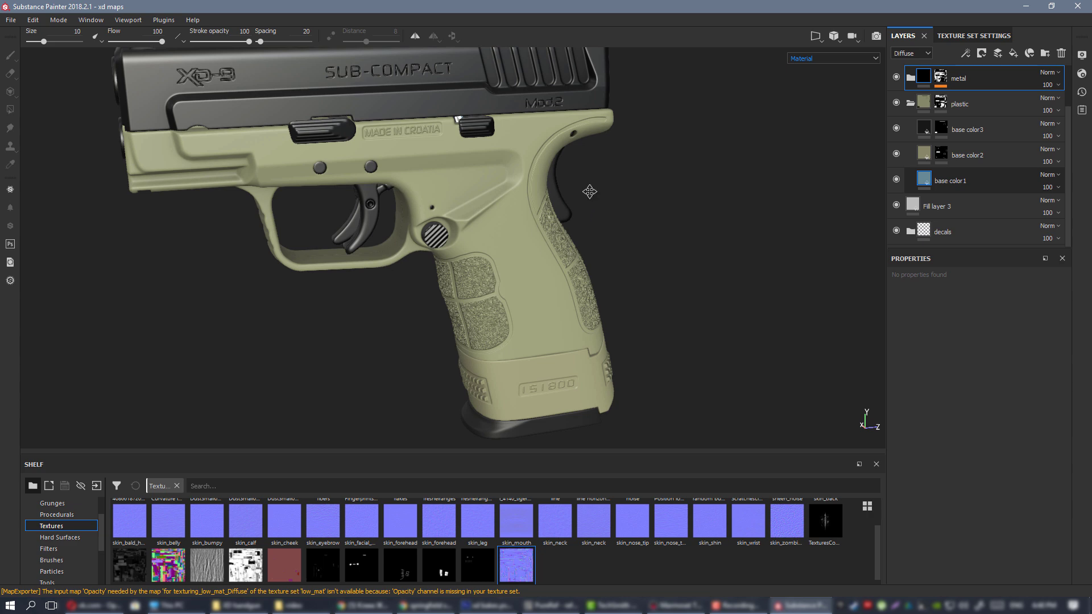
alt+middle_drag(589, 191, 604, 162)
alt+drag(587, 214, 604, 264)
alt+middle_drag(565, 198, 595, 237)
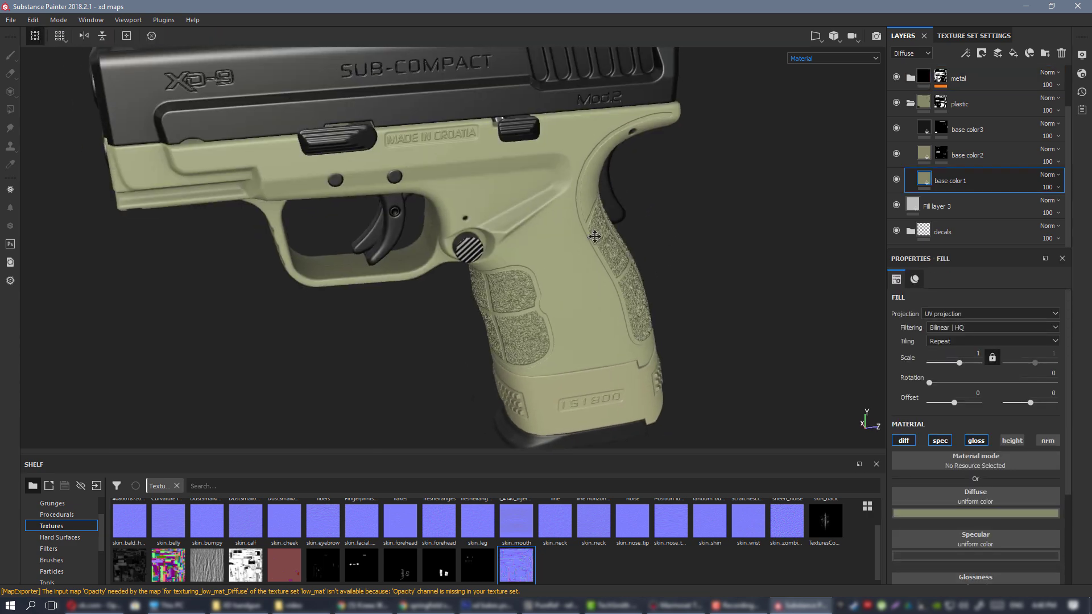
mouse_move(549, 265)
alt+mouse_down()
mouse_move(553, 290)
mouse_move(555, 257)
alt+mouse_up()
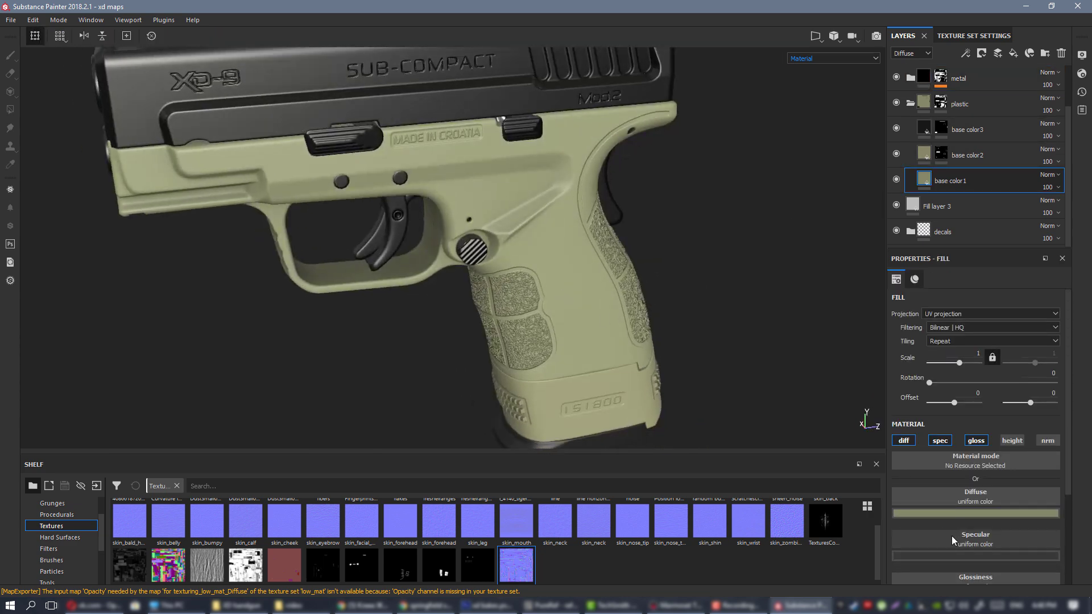
click(957, 515)
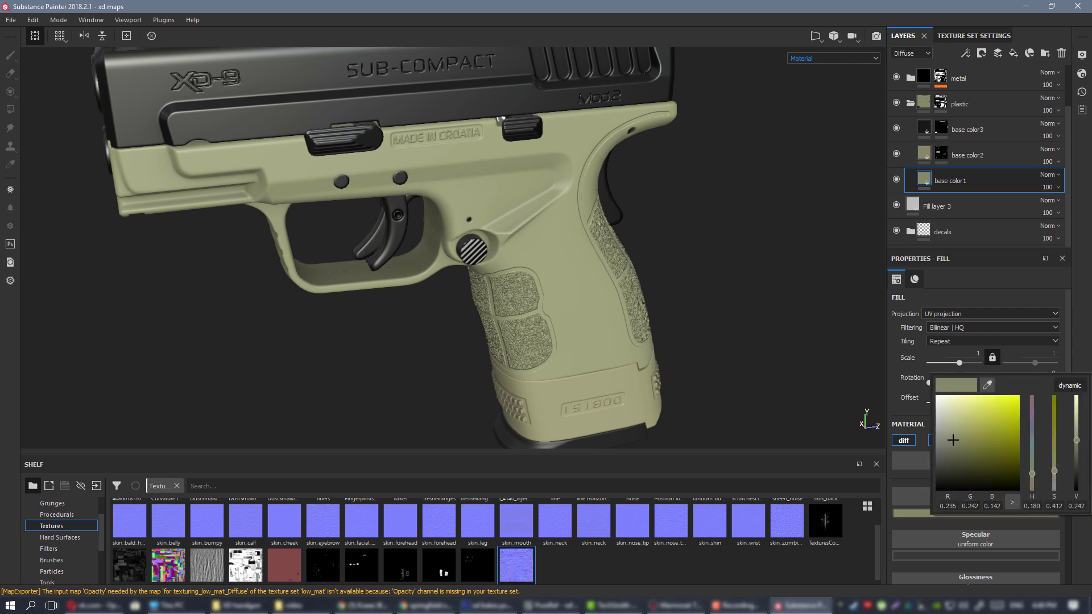
click(1070, 386)
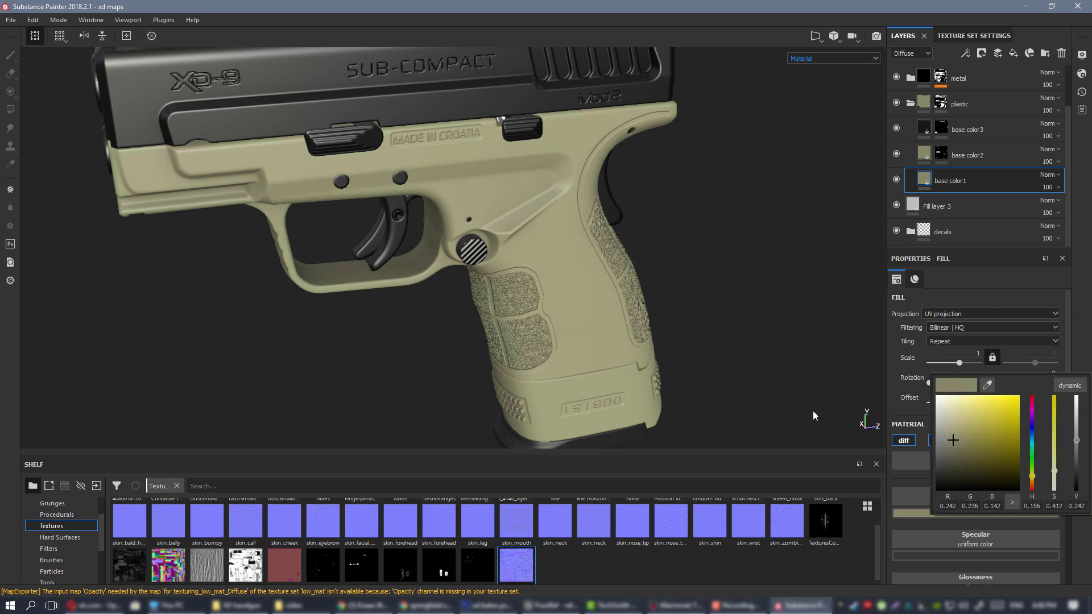
- Show only the diffuse channel, set base color2's diffuse hue to 0.138, and return to the material view
alt+drag(813, 415, 663, 322)
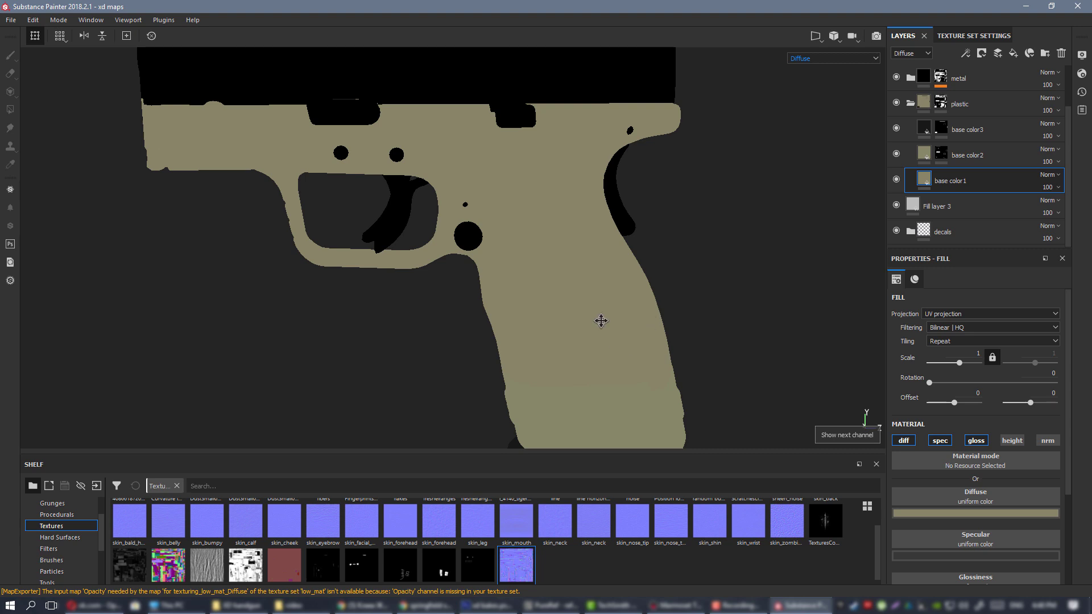
click(967, 154)
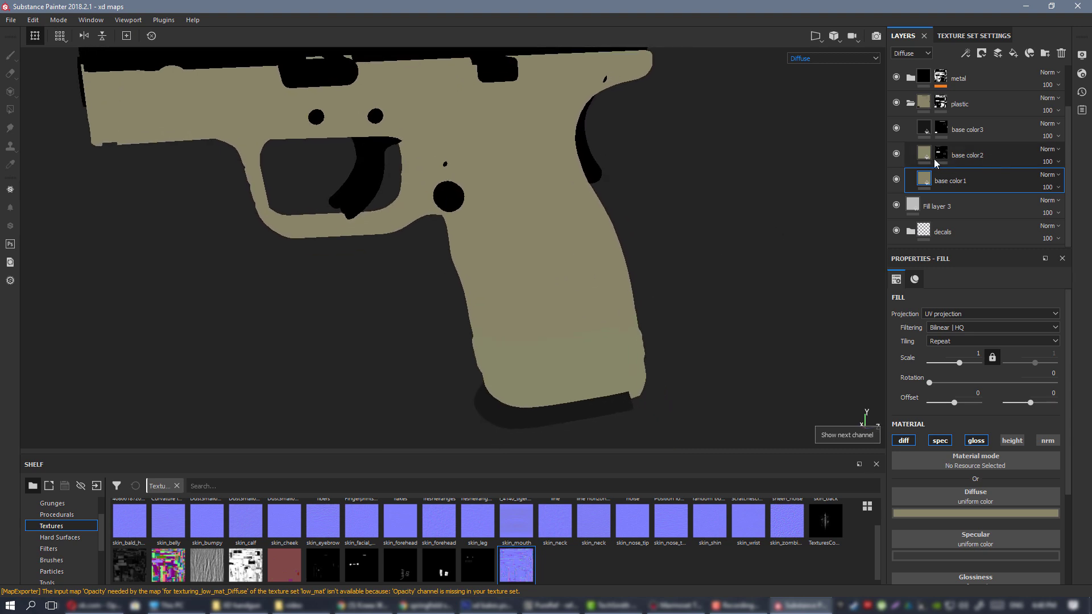
click(976, 513)
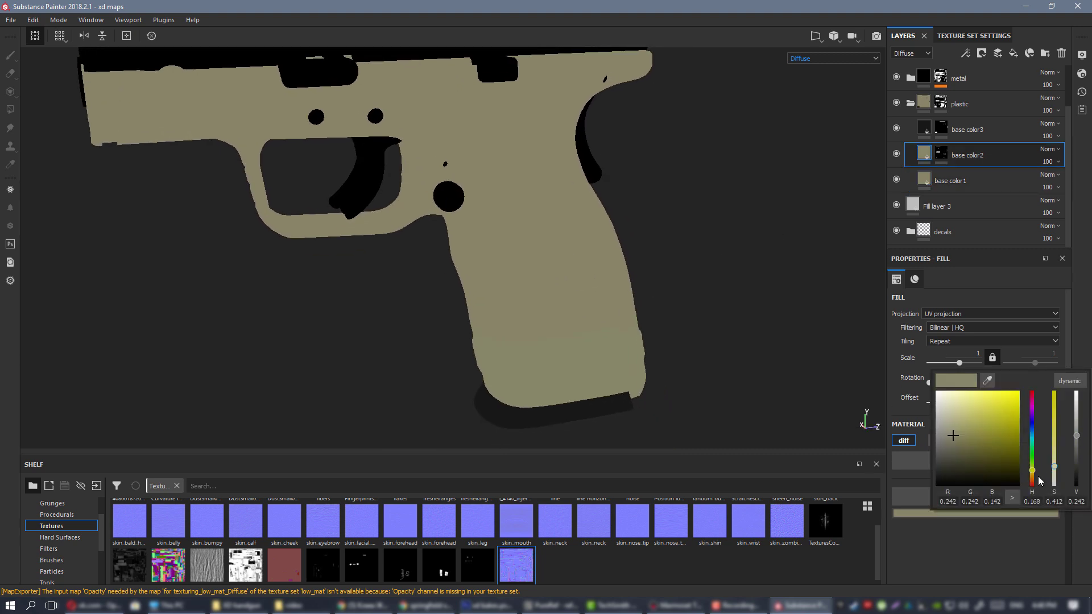
drag(1034, 472, 1035, 478)
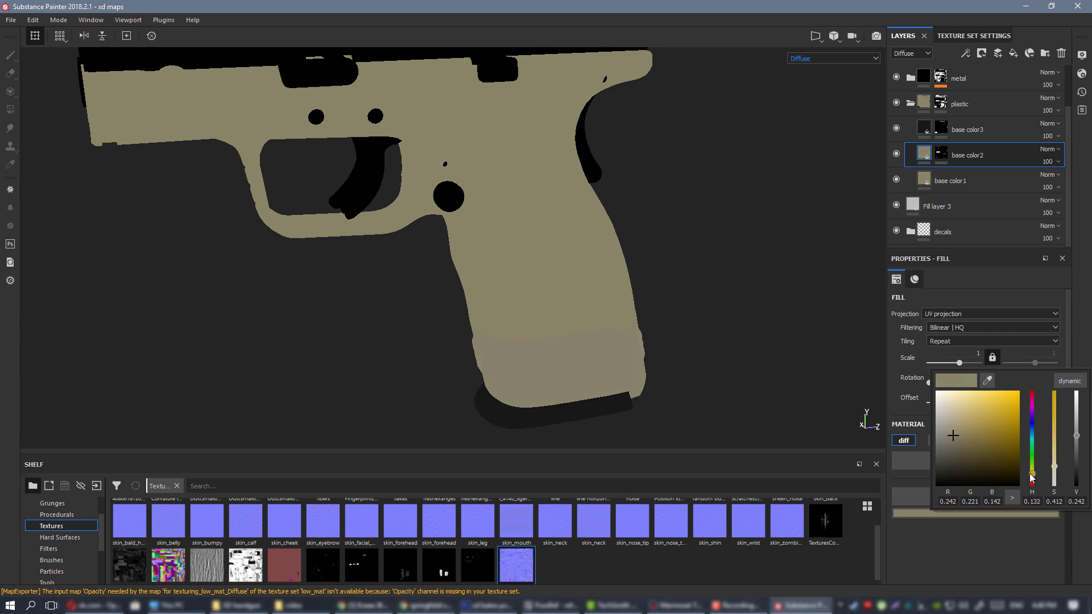
alt+middle_drag(596, 269, 583, 288)
key(m)
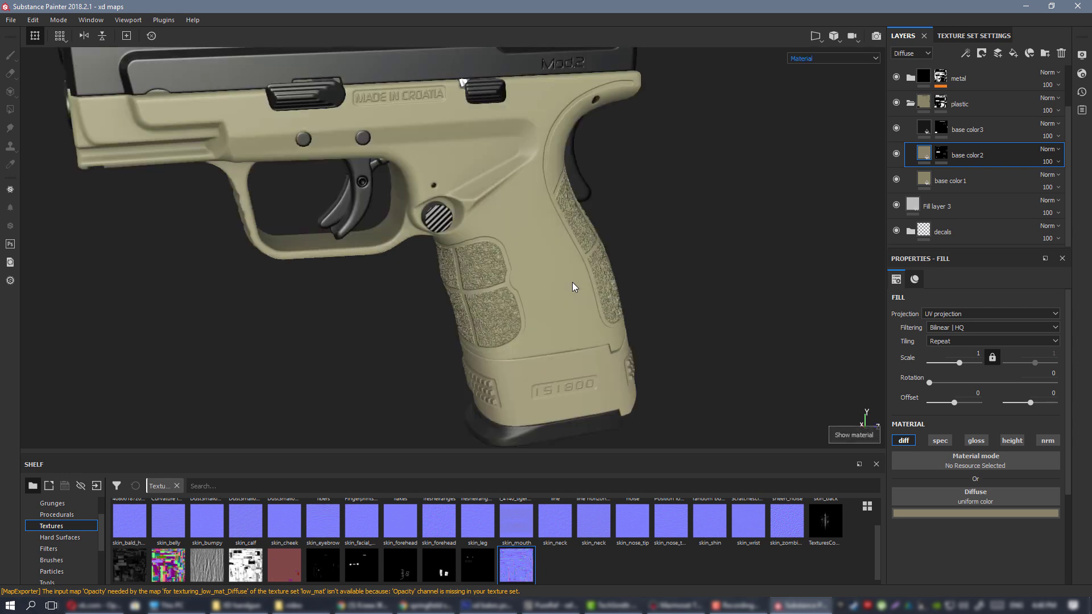
- Darken the diffuse color of the base color1 layer on the pistol frame and compare it with the magazine sleeve
alt+right_drag(549, 272, 538, 214)
alt+drag(538, 214, 617, 239)
alt+right_drag(616, 239, 619, 278)
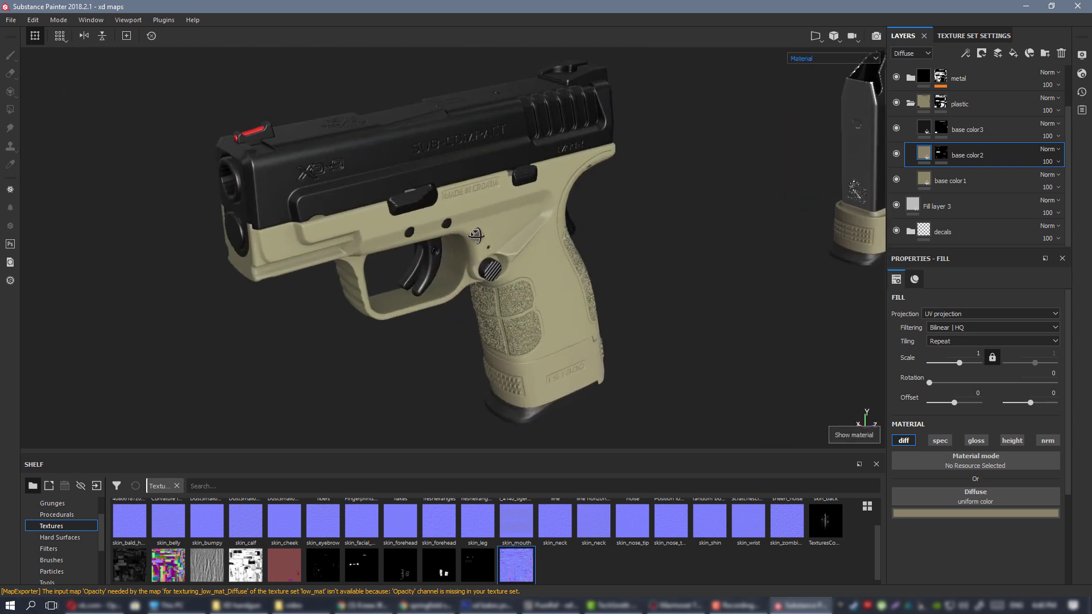
alt+drag(620, 278, 545, 250)
alt+right_drag(545, 251, 554, 273)
click(955, 180)
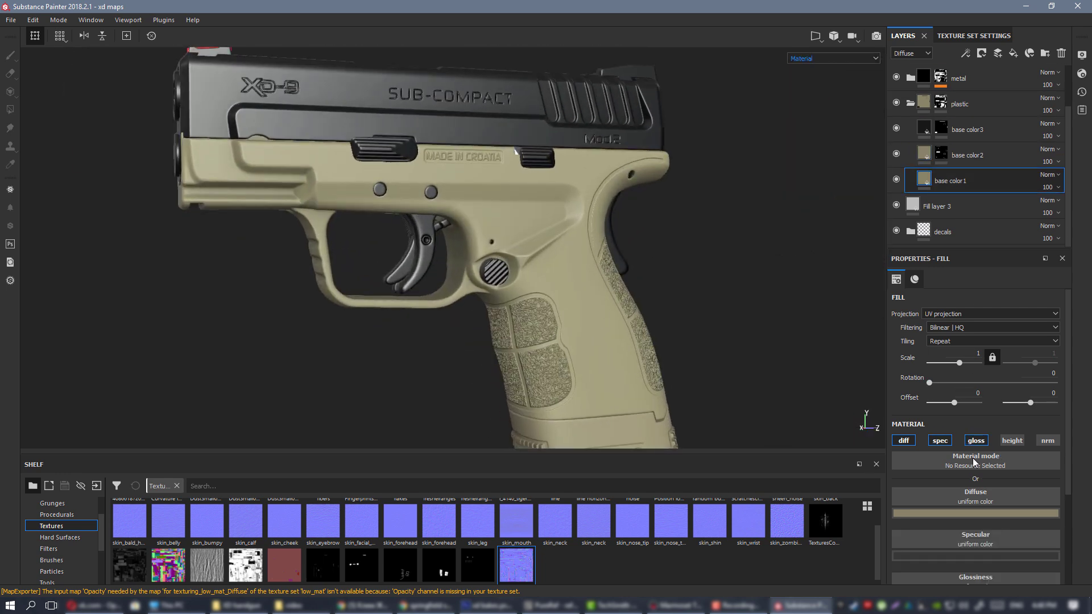
click(975, 513)
drag(1078, 438, 1078, 449)
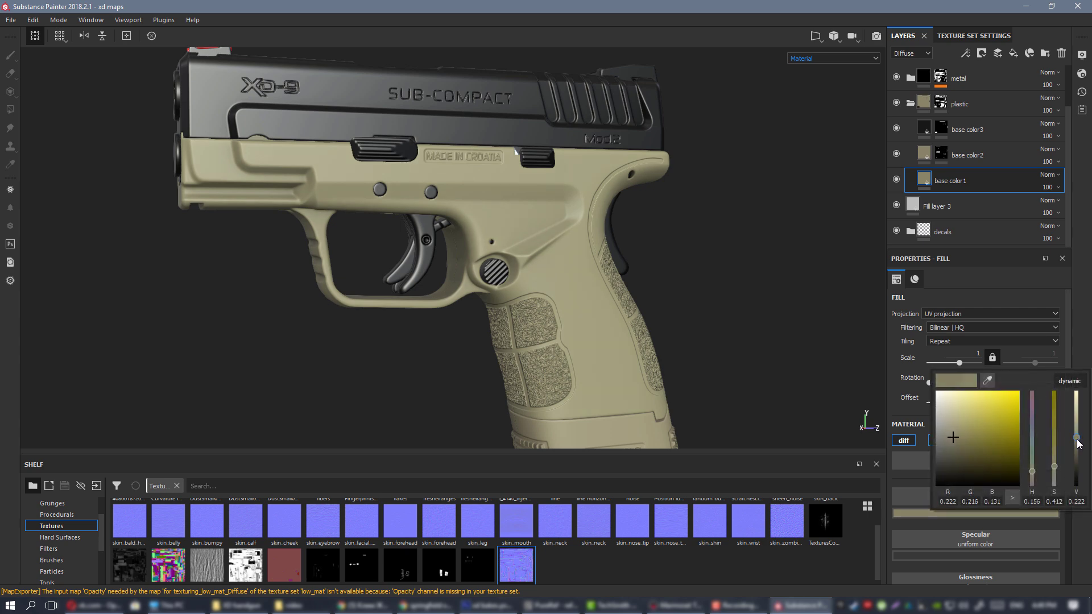
scroll(702, 346, down, 3)
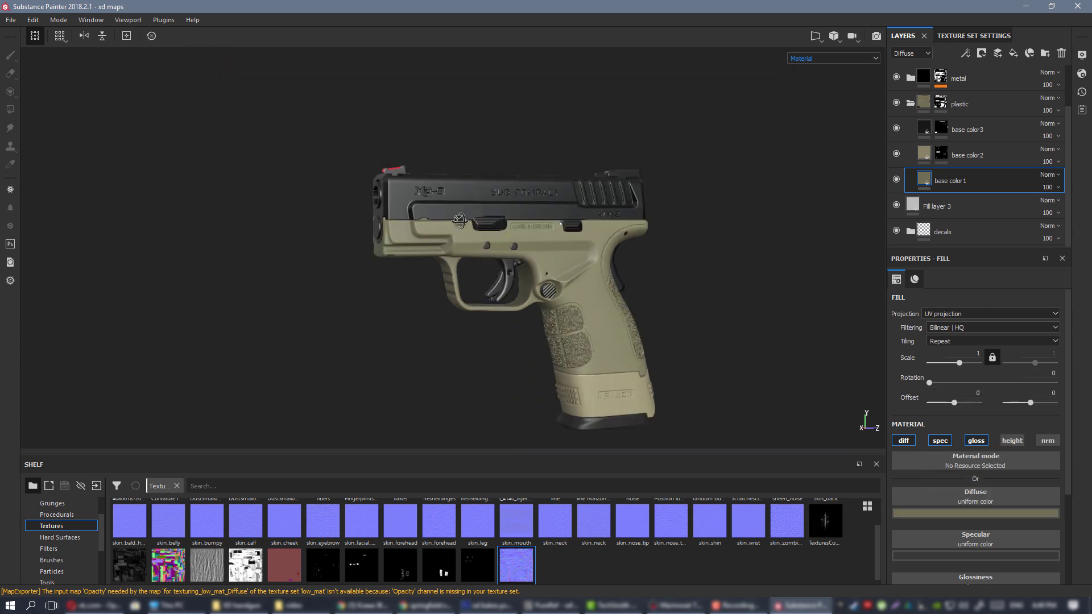
mouse_move(682, 347)
alt+mouse_down()
mouse_move(699, 336)
mouse_move(666, 332)
alt+mouse_up()
scroll(666, 337, up, 2)
- Darken base color2 to match the frame by setting its diffuse color's brightness value to about 0.165
click(955, 158)
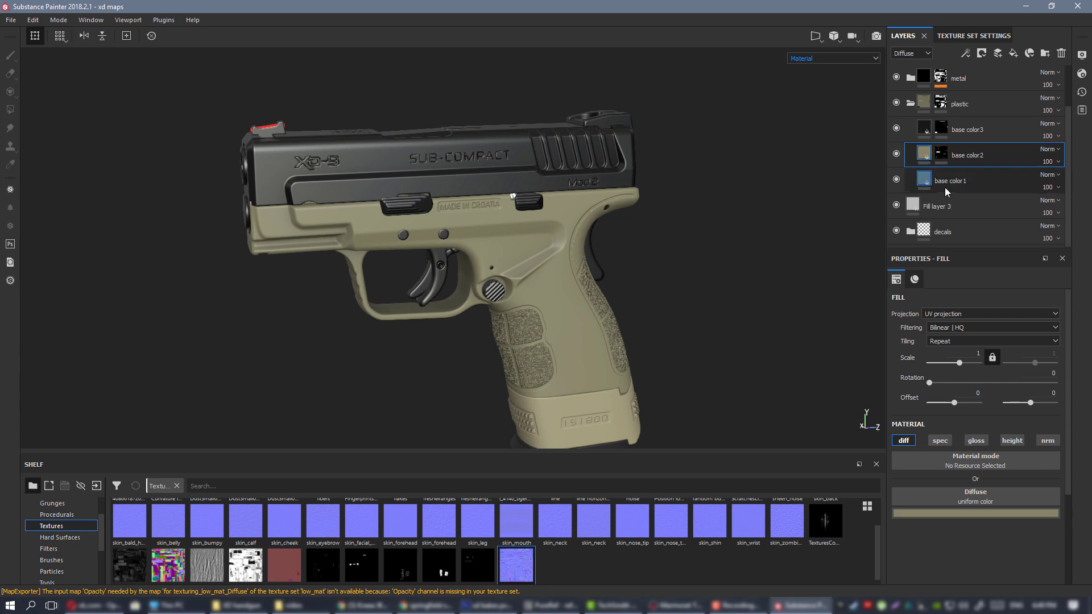
click(1022, 513)
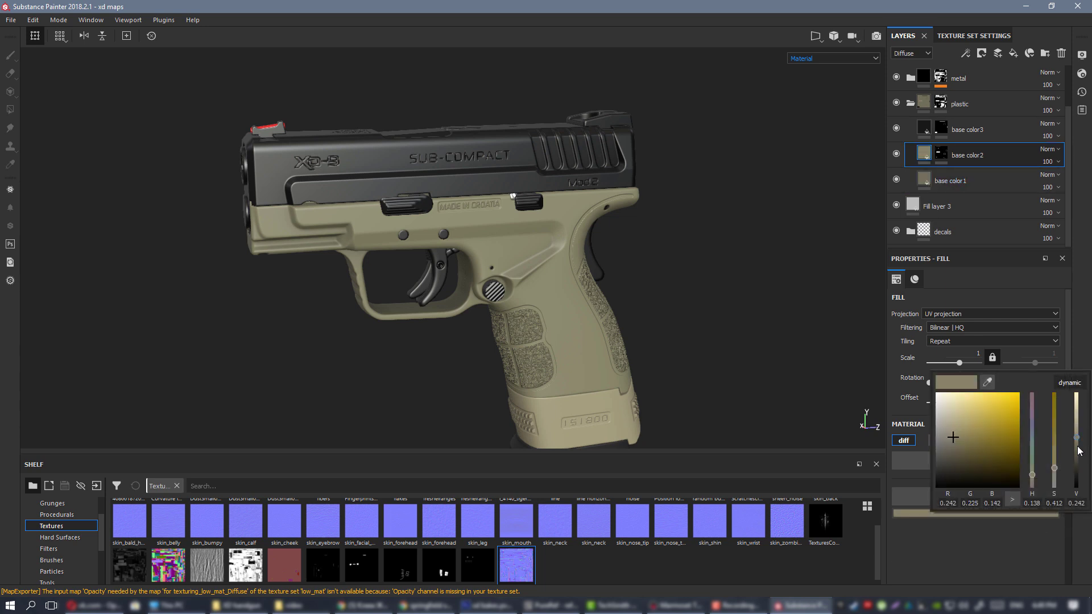
drag(1080, 444, 1080, 447)
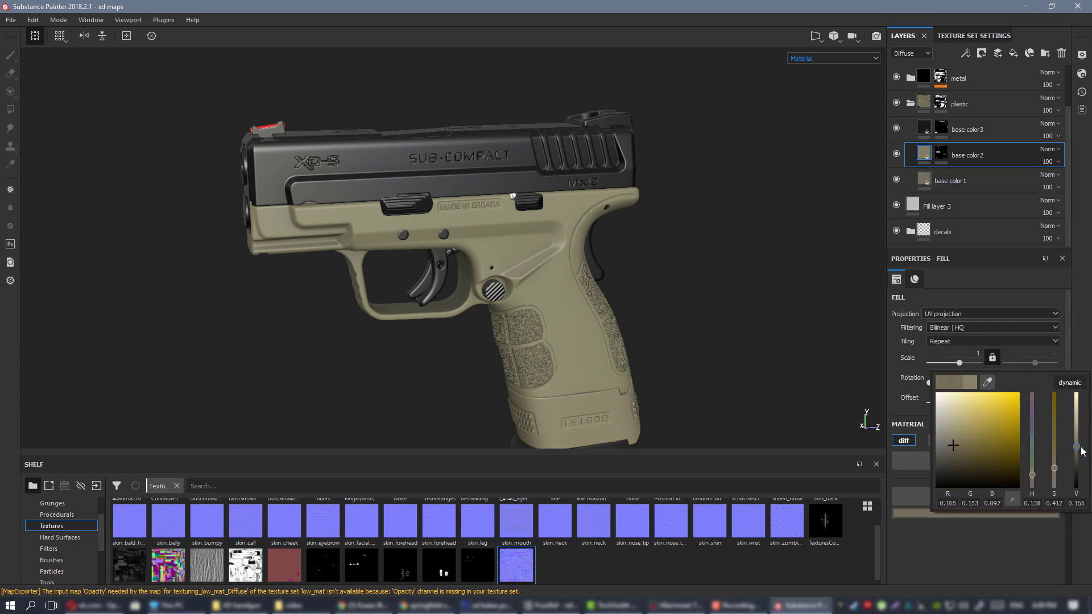
scroll(567, 308, down, 2)
alt+drag(567, 308, 563, 284)
scroll(456, 271, down, 3)
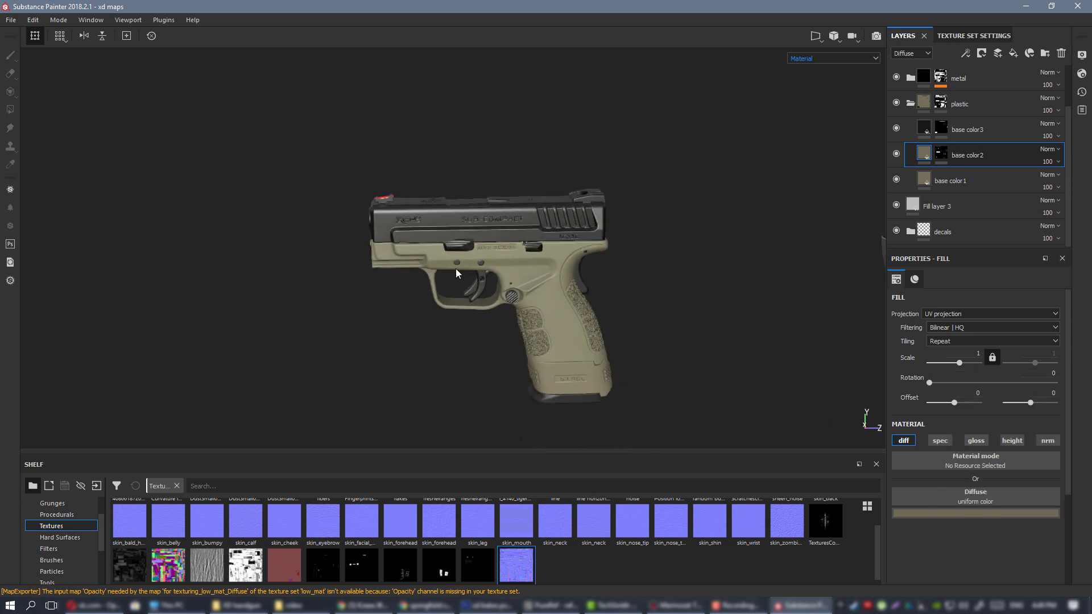
- Examine the recolored pistol from several sides, and check which parts base color3 covers by toggling its visibility
alt+drag(455, 271, 625, 245)
alt+middle_drag(686, 375, 629, 368)
scroll(574, 273, up, 3)
mouse_move(574, 285)
alt+mouse_down()
mouse_move(548, 288)
mouse_move(564, 288)
alt+mouse_up()
scroll(570, 312, up, 3)
alt+drag(408, 181, 495, 236)
scroll(383, 239, down, 3)
click(896, 127)
click(898, 125)
- Search the shelf's materials for "plastic" and add Plastic Grainy as a layer above base color3 in the plastic folder
click(1004, 131)
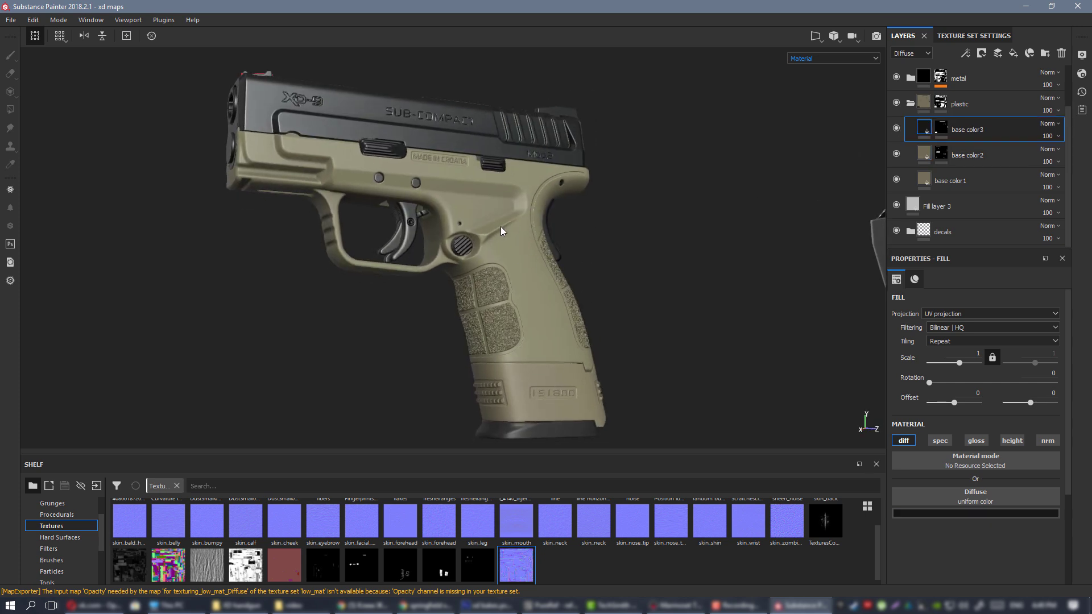
scroll(530, 190, up, 2)
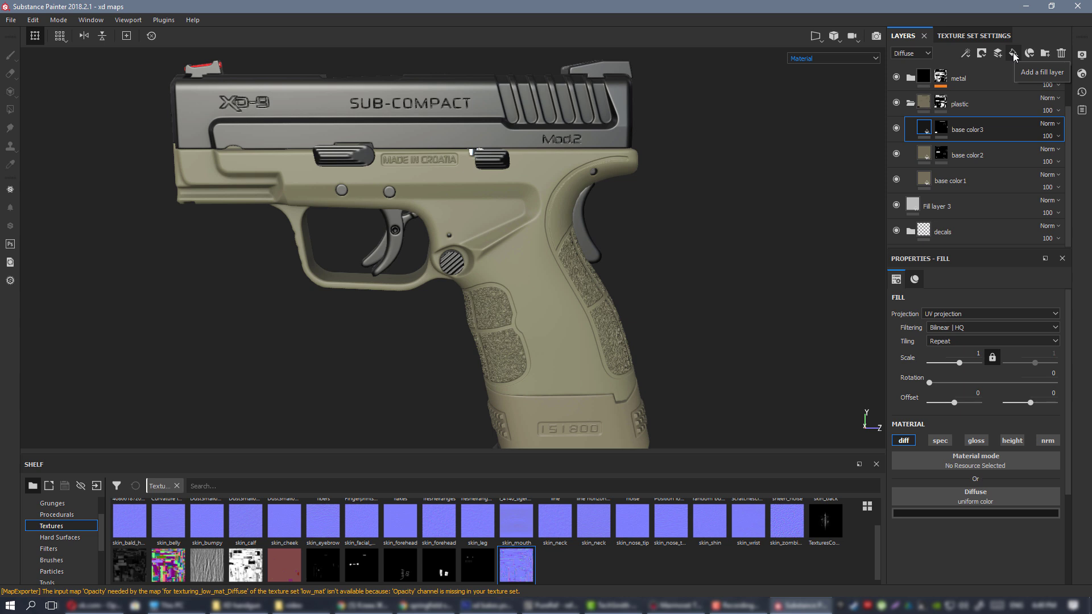
scroll(66, 571, down, 3)
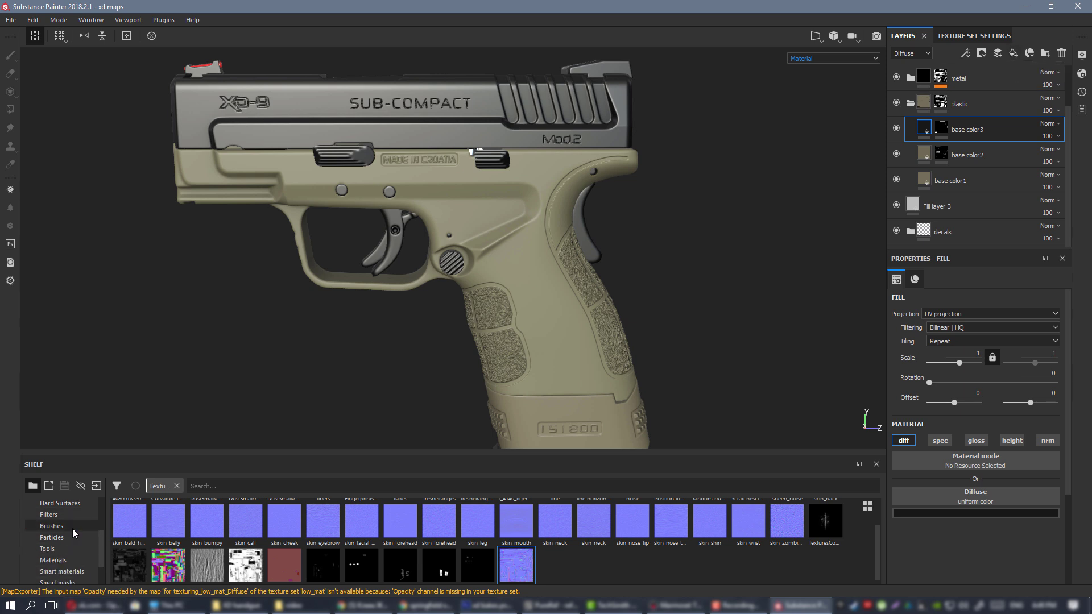
click(54, 560)
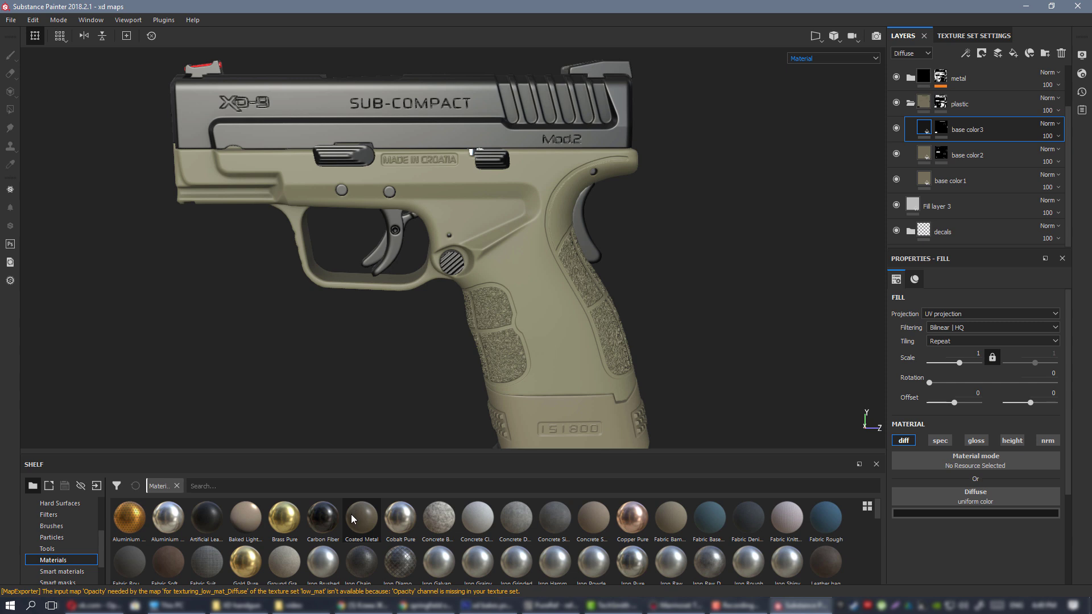
scroll(354, 517, down, 2)
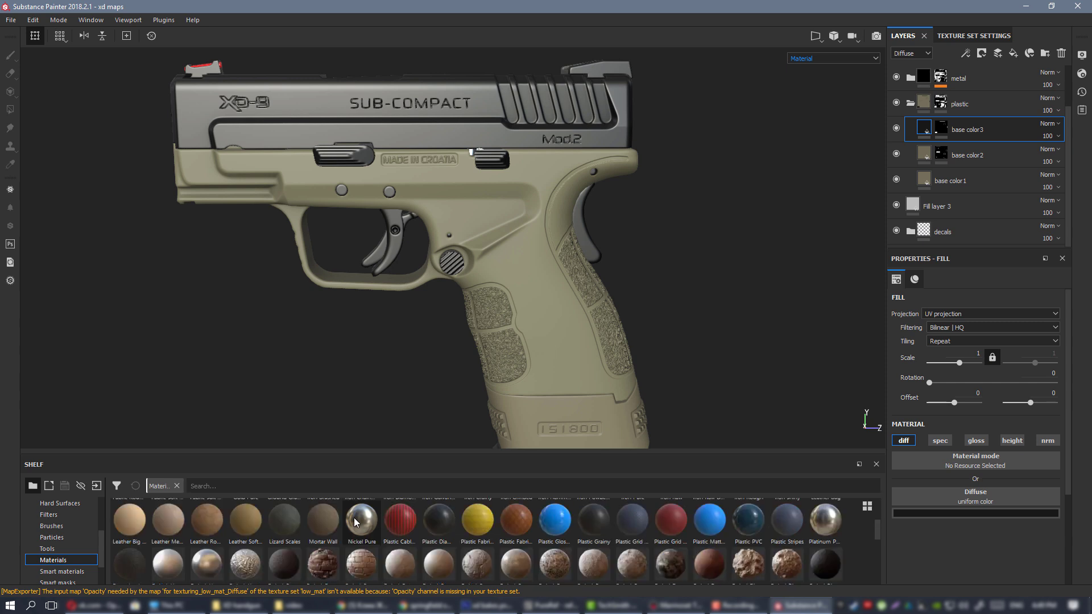
scroll(354, 518, down, 4)
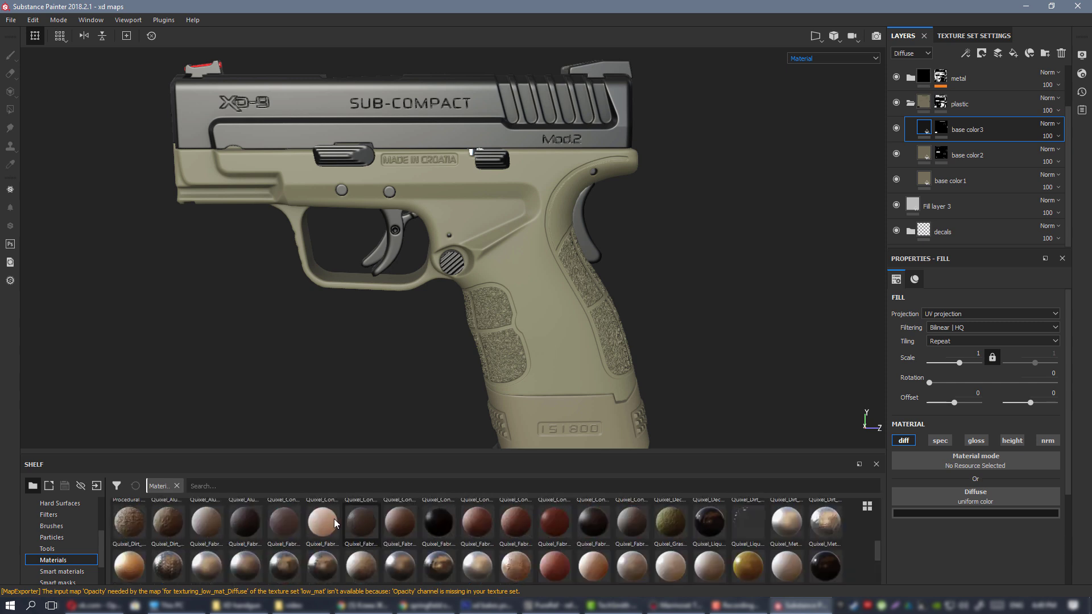
click(245, 487)
text(plastic)
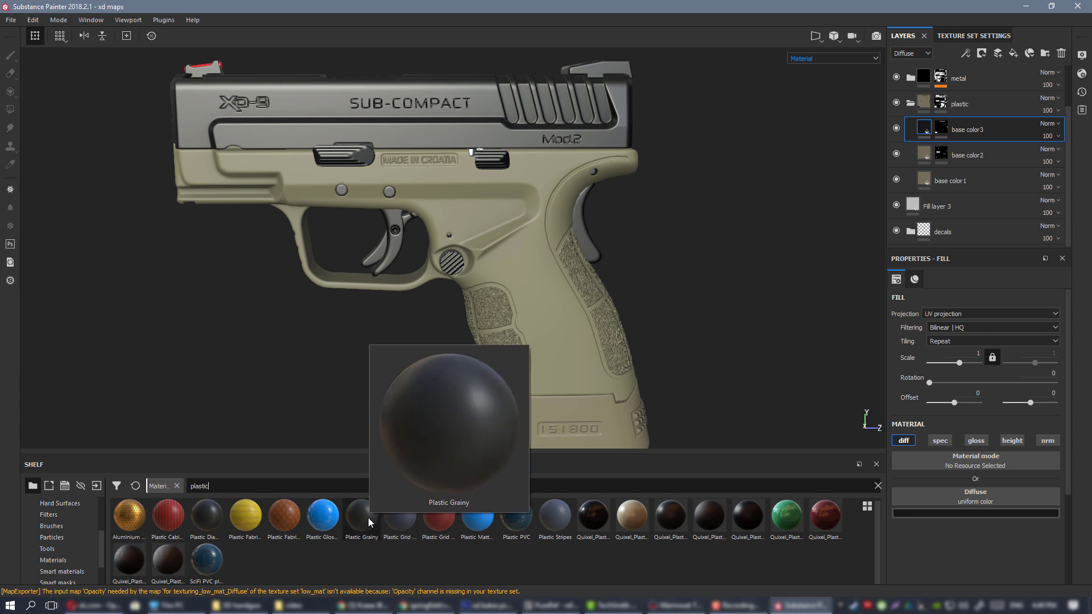
drag(367, 517, 973, 125)
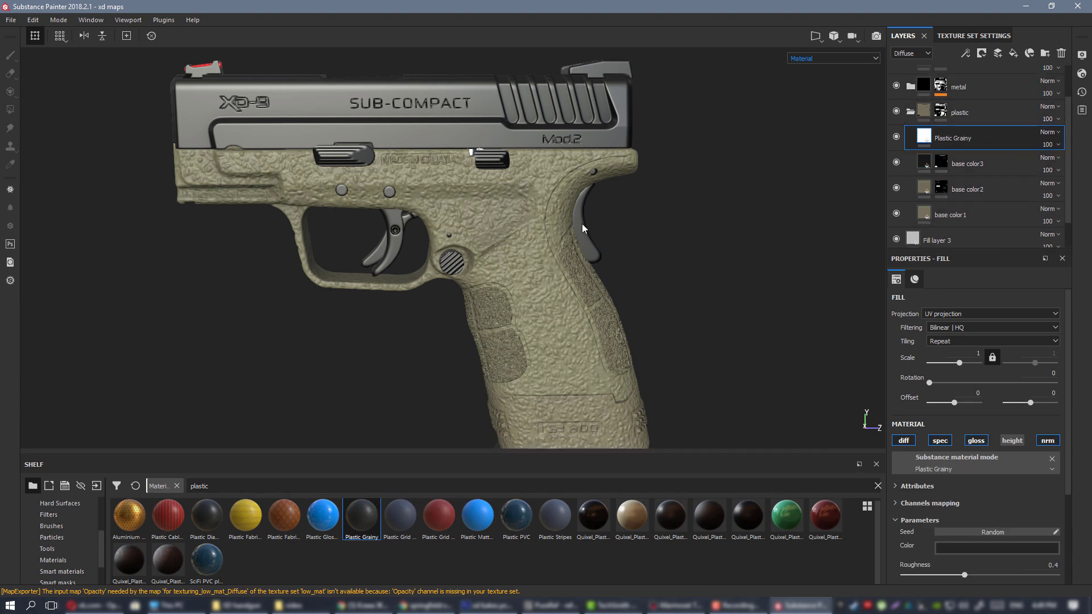
- Make the Plastic Grainy layer's grain finer by setting its scale to 8.76, checking it on the frame and grip
alt+right_drag(514, 198, 621, 370)
alt+drag(622, 370, 524, 256)
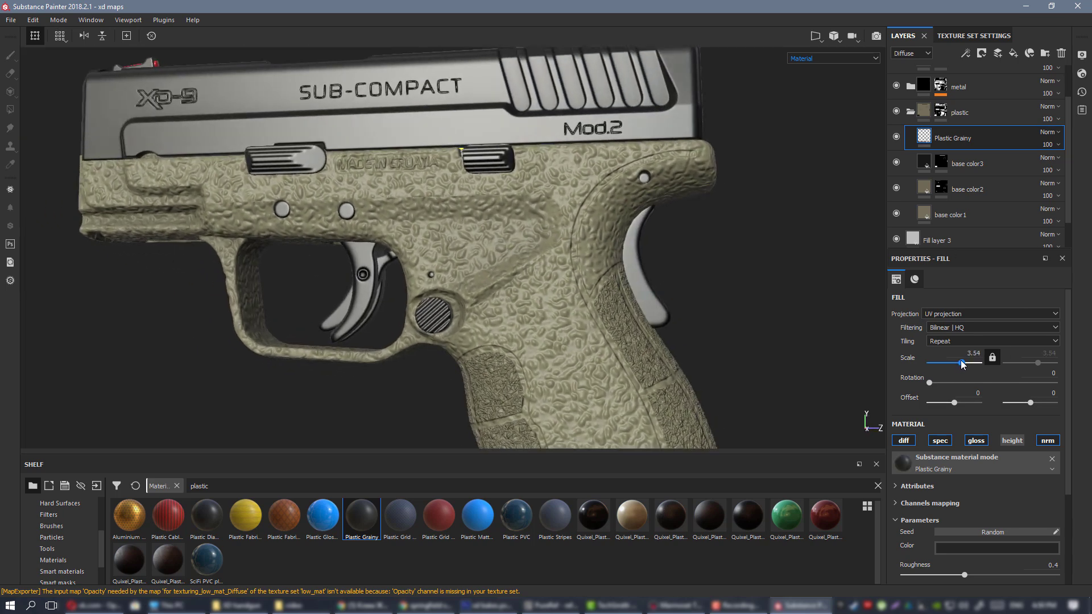
drag(961, 364, 965, 364)
alt+right_drag(601, 319, 509, 280)
alt+drag(509, 281, 534, 336)
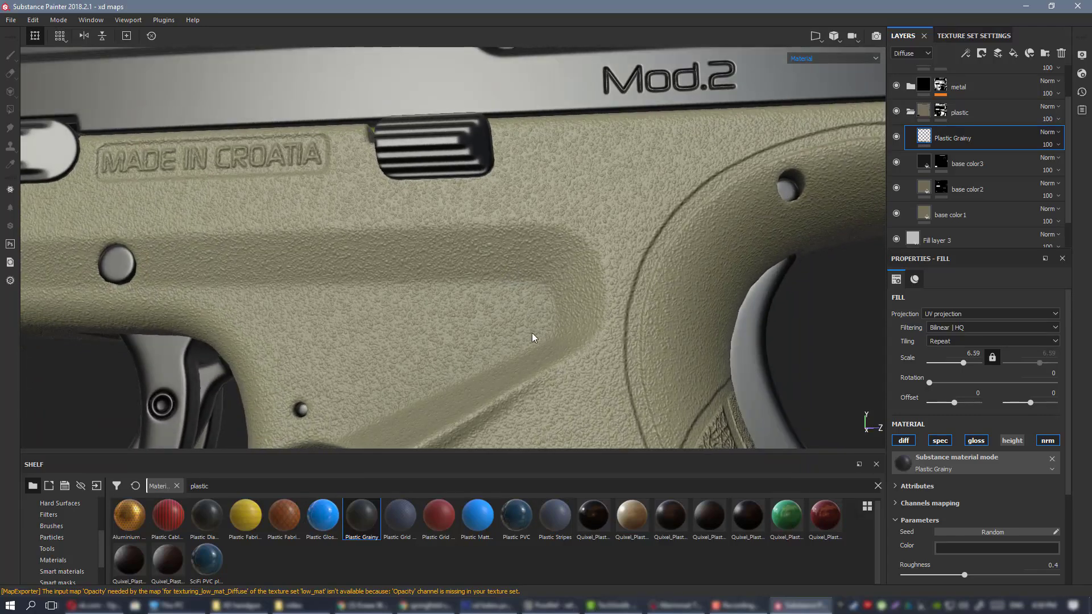
scroll(534, 336, up, 1)
scroll(561, 353, down, 5)
alt+middle_drag(531, 322, 460, 230)
scroll(460, 229, up, 2)
alt+drag(461, 229, 483, 250)
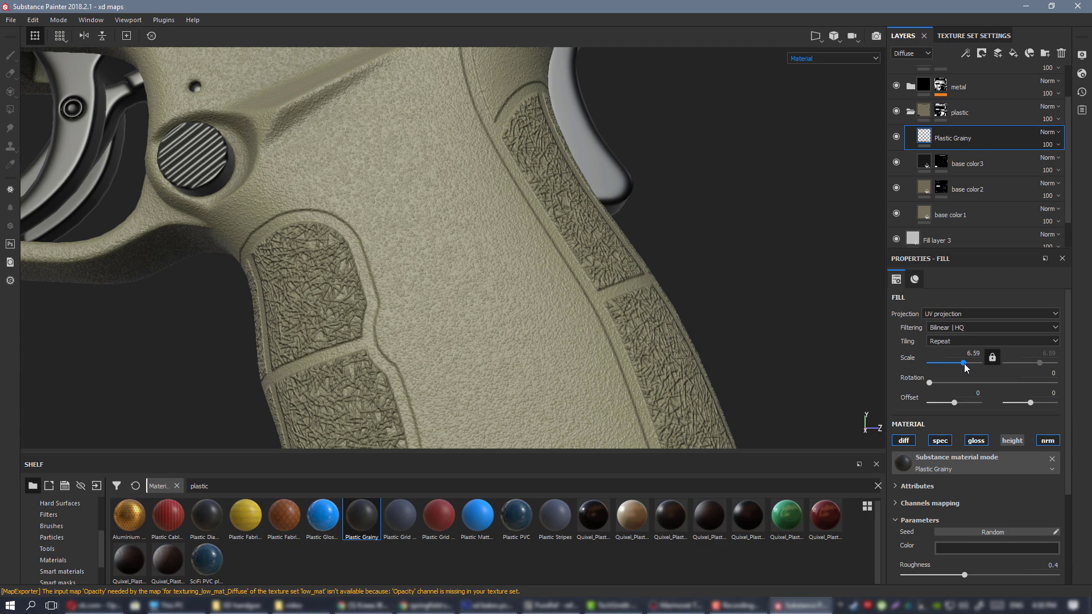
drag(964, 364, 965, 364)
- Examine the plastic grain on the front of the frame and around the trigger guard, and compare it with the PureRef reference
alt+drag(500, 247, 466, 250)
alt+middle_drag(113, 68, 381, 229)
alt+drag(381, 229, 451, 275)
alt+middle_drag(111, 130, 484, 190)
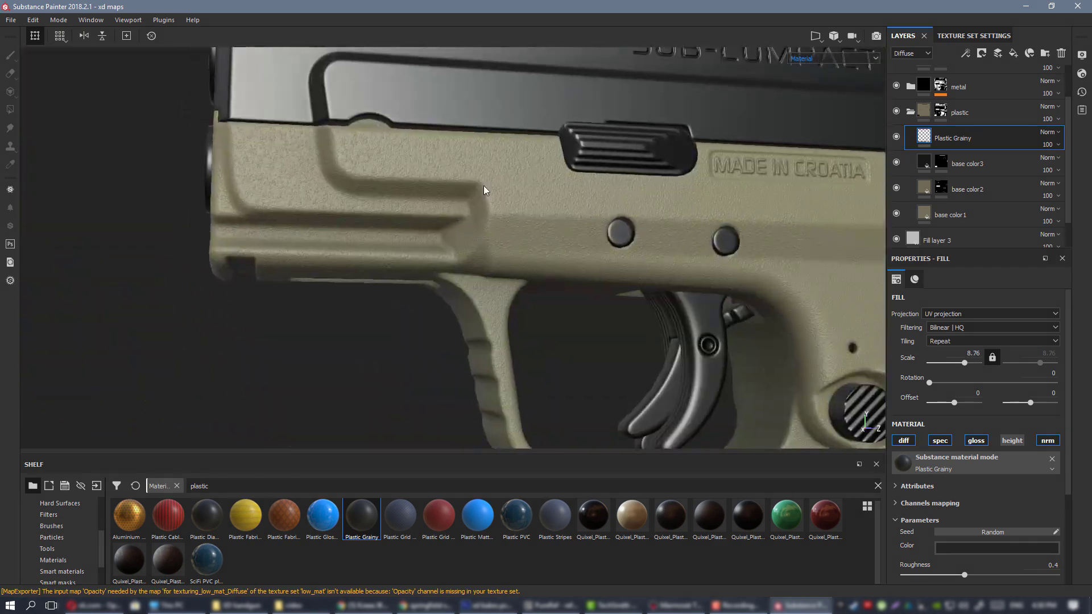
alt+drag(484, 190, 663, 246)
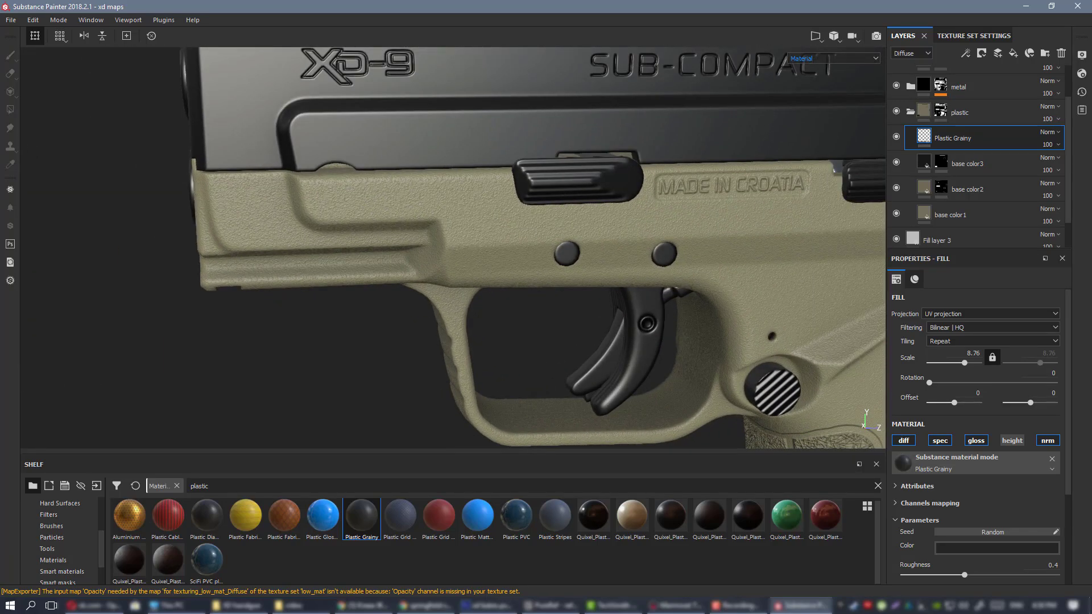
key(alt+Tab)
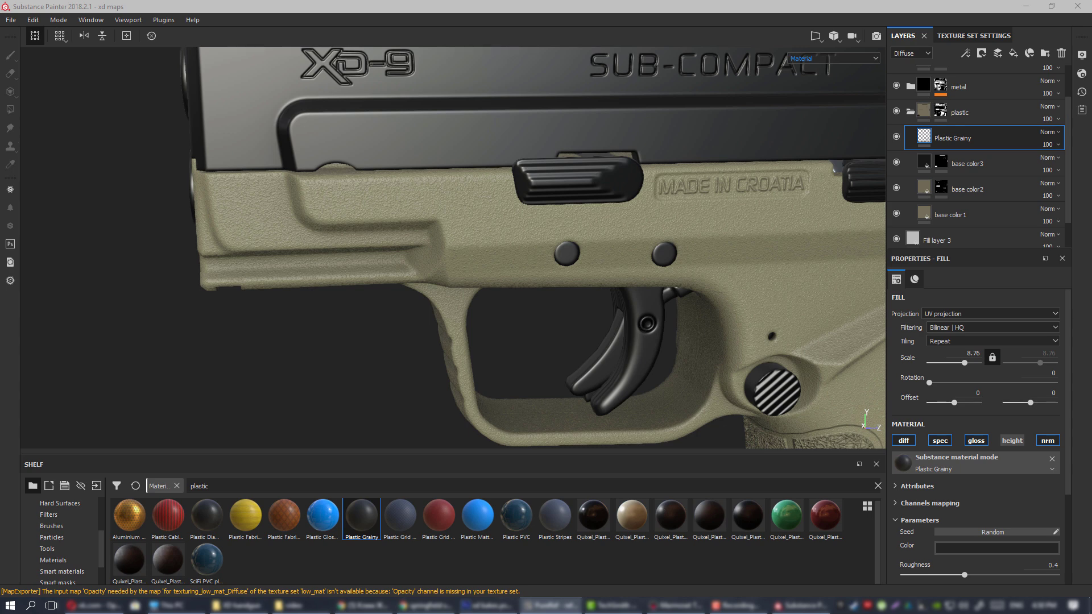
alt+drag(542, 235, 616, 224)
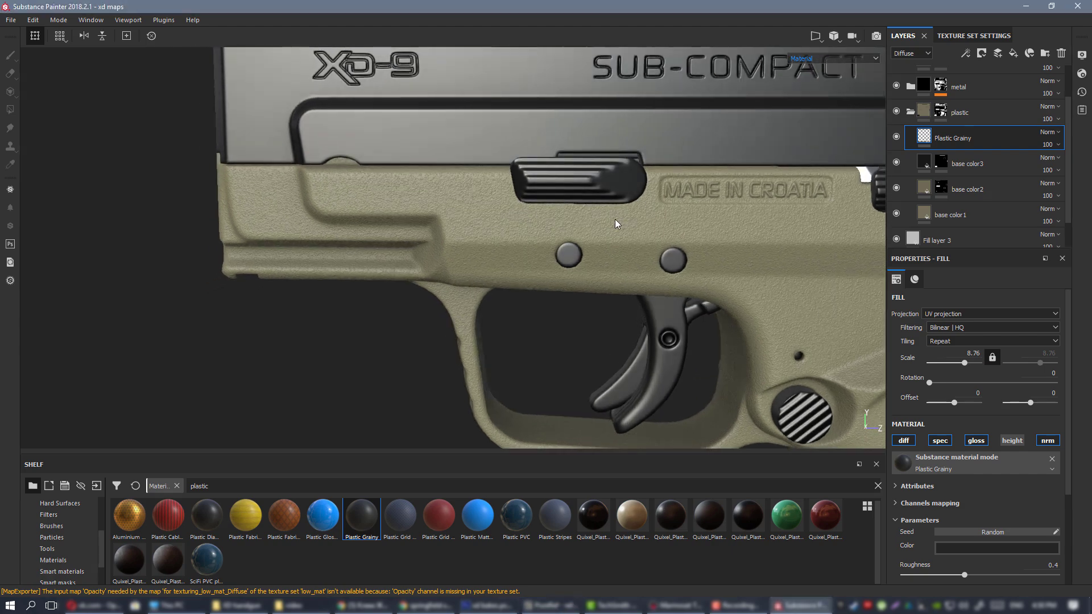
alt+middle_drag(616, 224, 446, 183)
alt+right_drag(446, 182, 579, 239)
alt+drag(580, 238, 1, 202)
alt+right_drag(1, 202, 500, 269)
alt+middle_drag(501, 270, 356, 248)
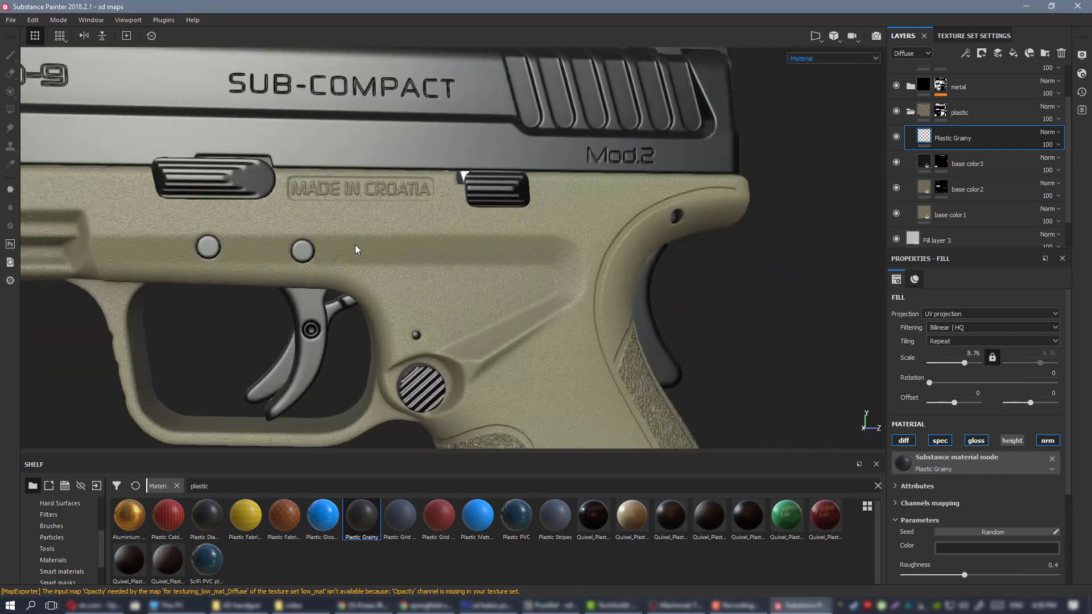
- Examine the plastic grain on the rear of the frame, the textured grip panels and the magazine sleeve
alt+right_drag(356, 248, 506, 216)
alt+middle_drag(506, 216, 487, 149)
alt+drag(487, 149, 556, 215)
alt+right_drag(555, 215, 563, 336)
alt+middle_drag(471, 282, 437, 163)
alt+right_drag(438, 163, 531, 321)
alt+drag(532, 321, 580, 302)
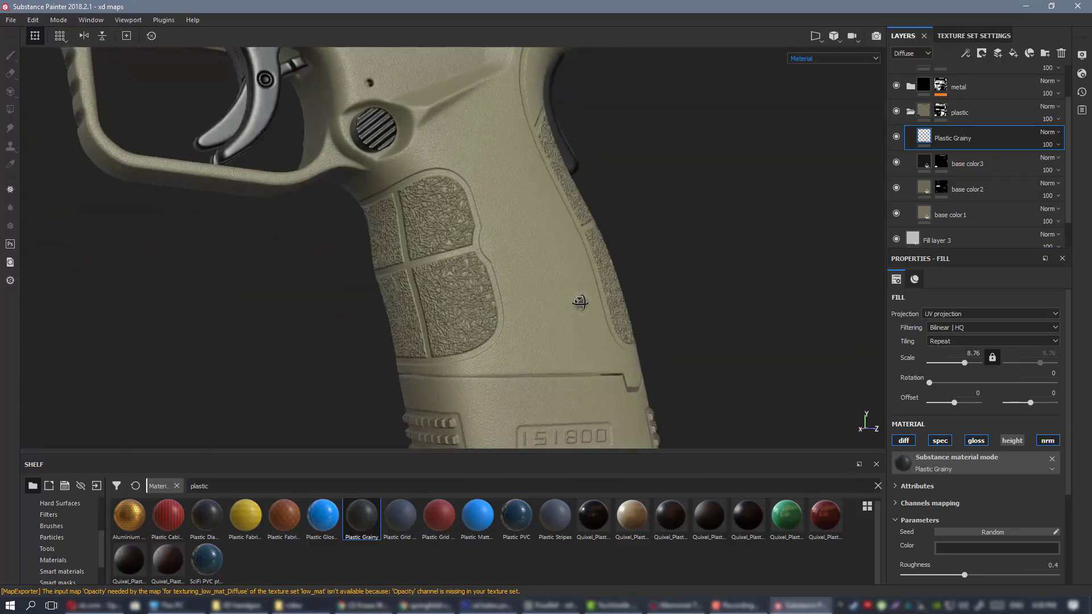
alt+middle_drag(580, 303, 504, 176)
alt+right_drag(453, 227, 555, 297)
alt+drag(556, 297, 510, 296)
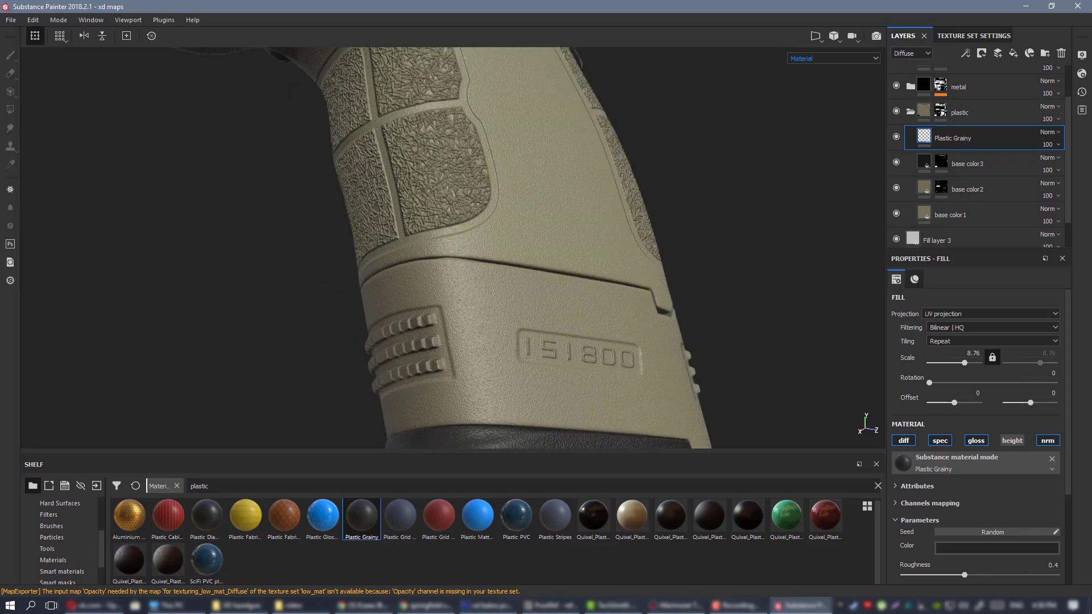
- Compare with the PureRef reference again, and examine the grip panels and the whole frame side in Substance Painter
key(alt+Tab)
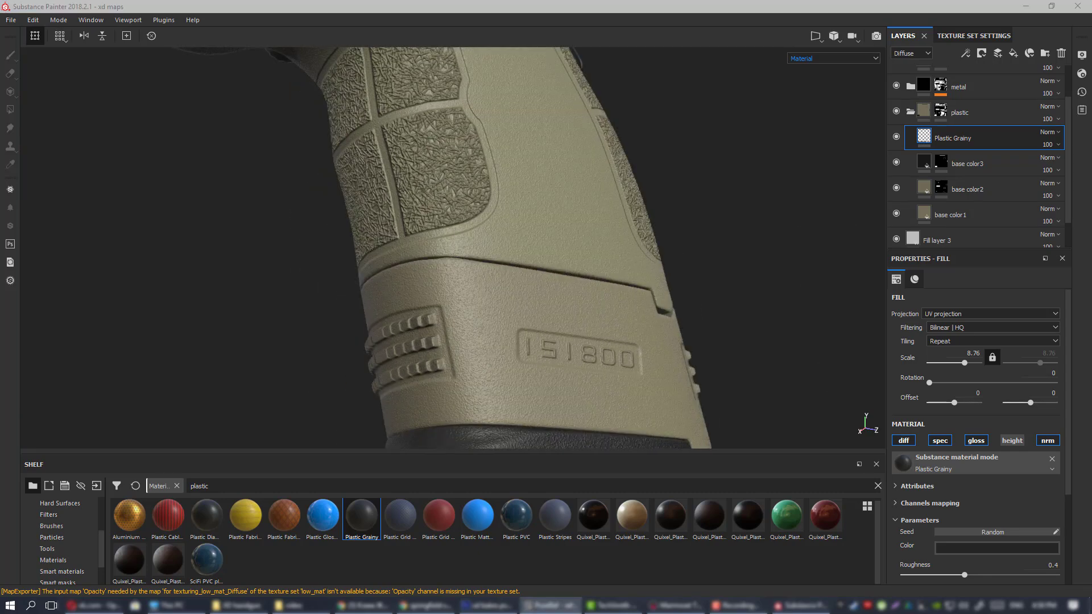
mouse_move(490, 200)
alt+middle_down()
mouse_move(545, 241)
mouse_move(582, 360)
alt+middle_up()
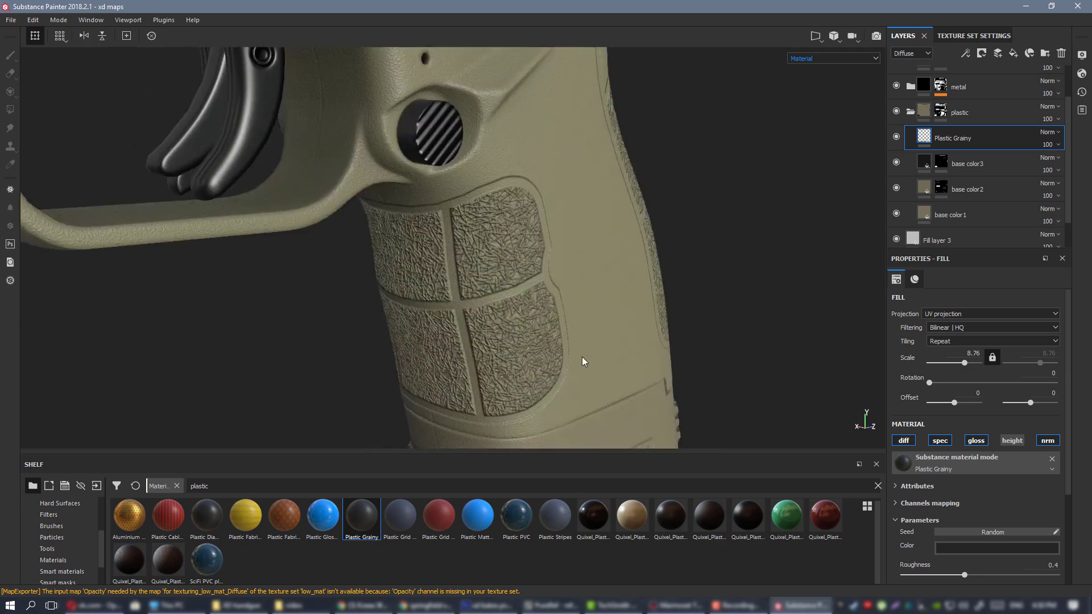
alt+drag(582, 361, 342, 295)
alt+right_drag(319, 227, 244, 149)
alt+middle_drag(341, 187, 363, 279)
alt+right_drag(364, 279, 341, 239)
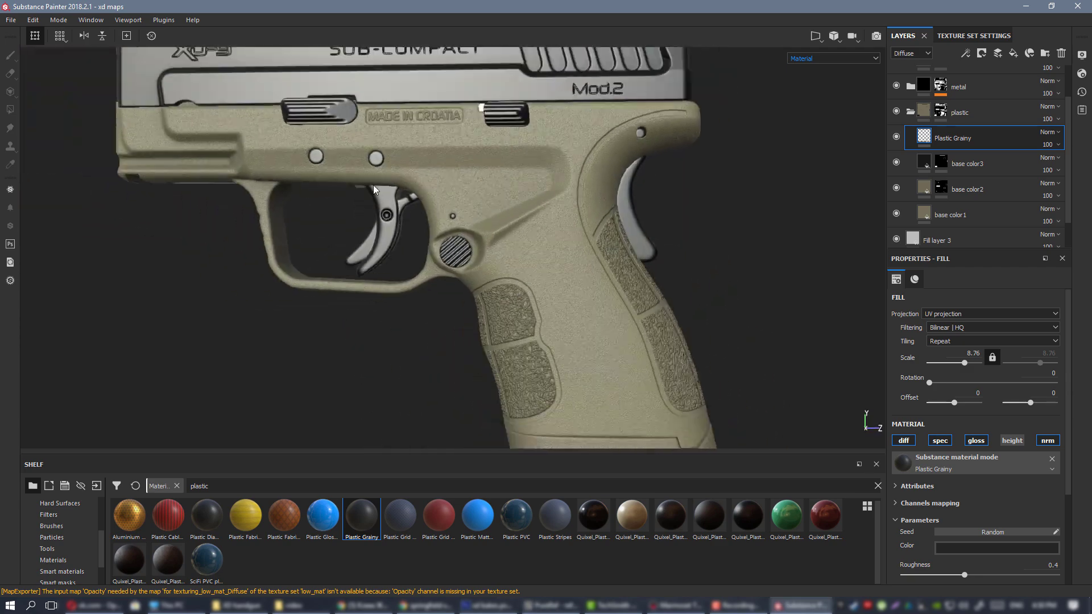
shift+right_drag(432, 176, 530, 196)
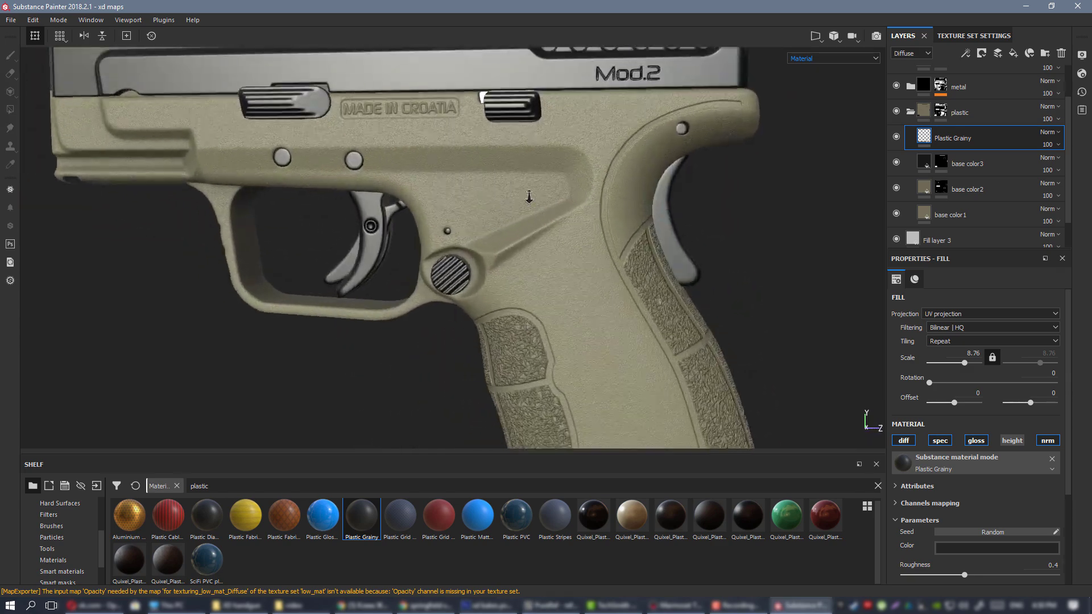
- Add a white mask to the Plastic Grainy layer and reduce the brush size to 1.21
alt+drag(530, 196, 619, 184)
alt+right_drag(508, 160, 483, 170)
right_click(960, 142)
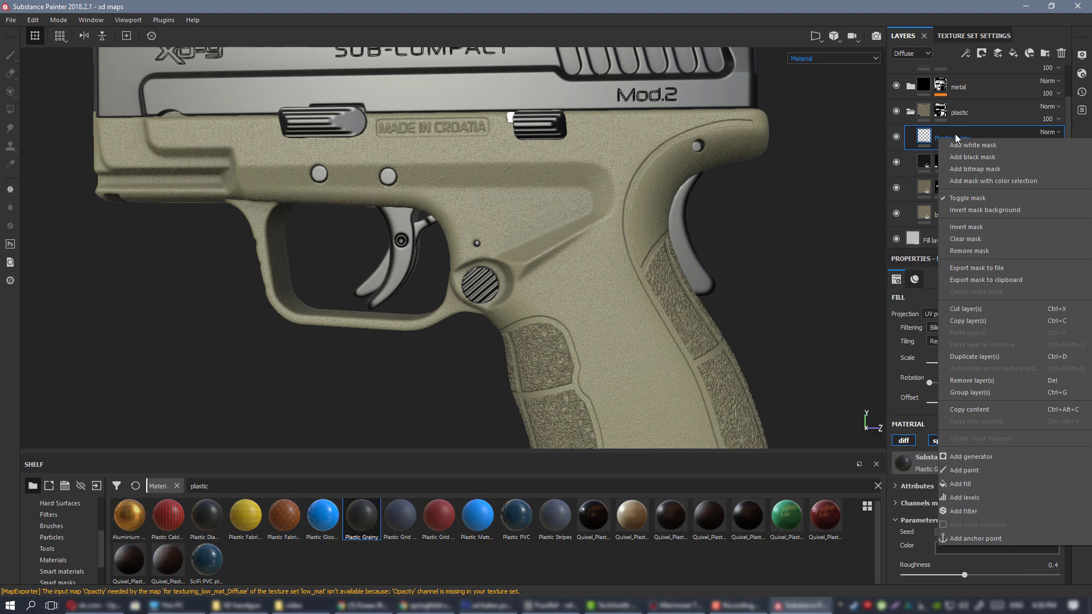
click(972, 145)
scroll(569, 233, up, 2)
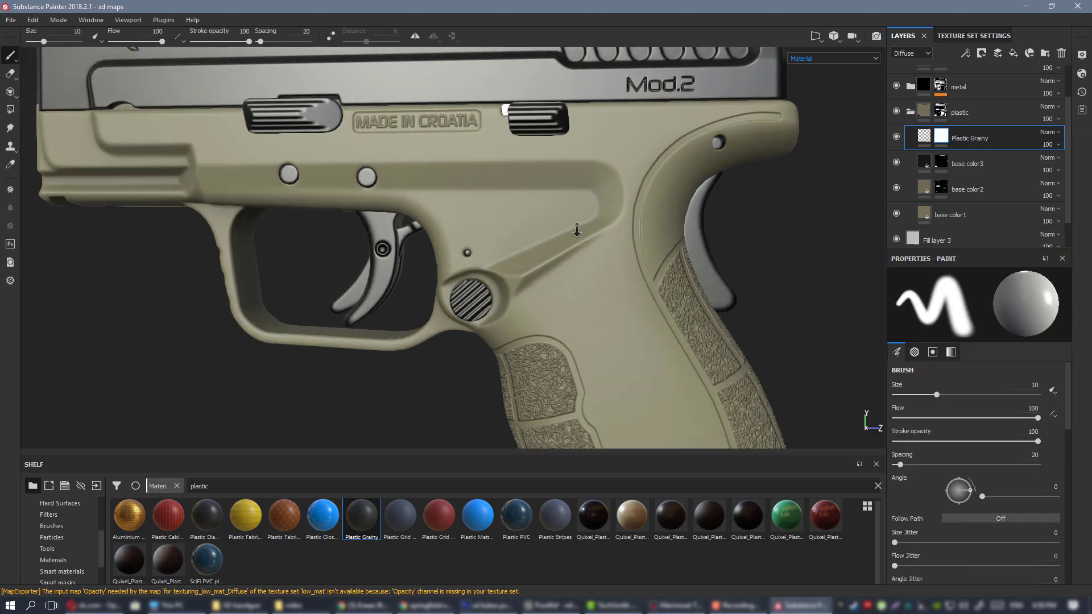
ctrl+right_drag(597, 231, 512, 232)
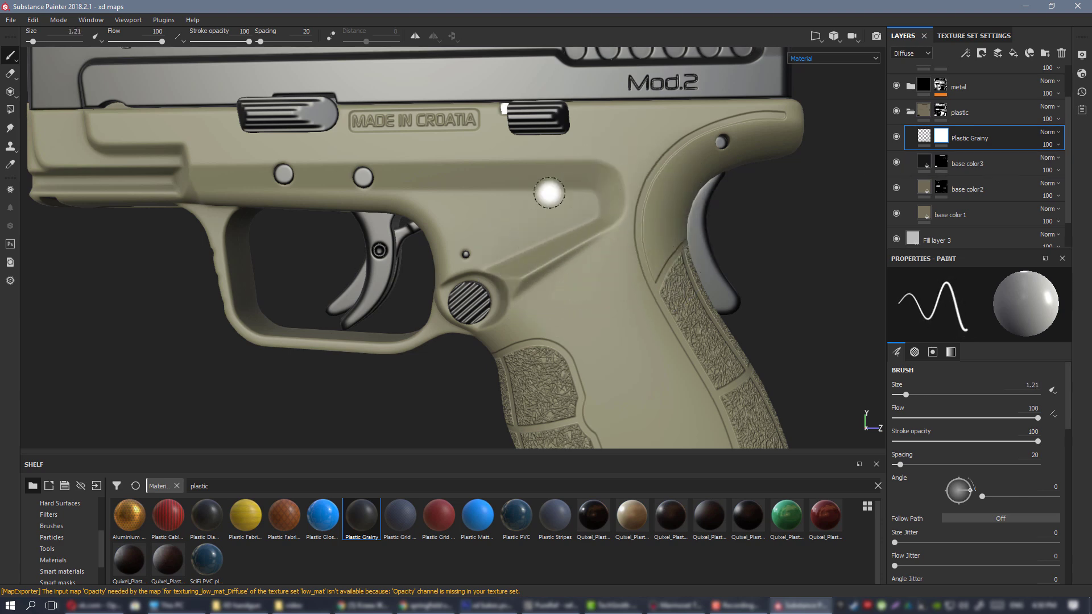
- Change the Plastic Grainy layer's mask to black and add a fill effect to that mask
alt+middle_drag(548, 193, 484, 233)
right_click(942, 137)
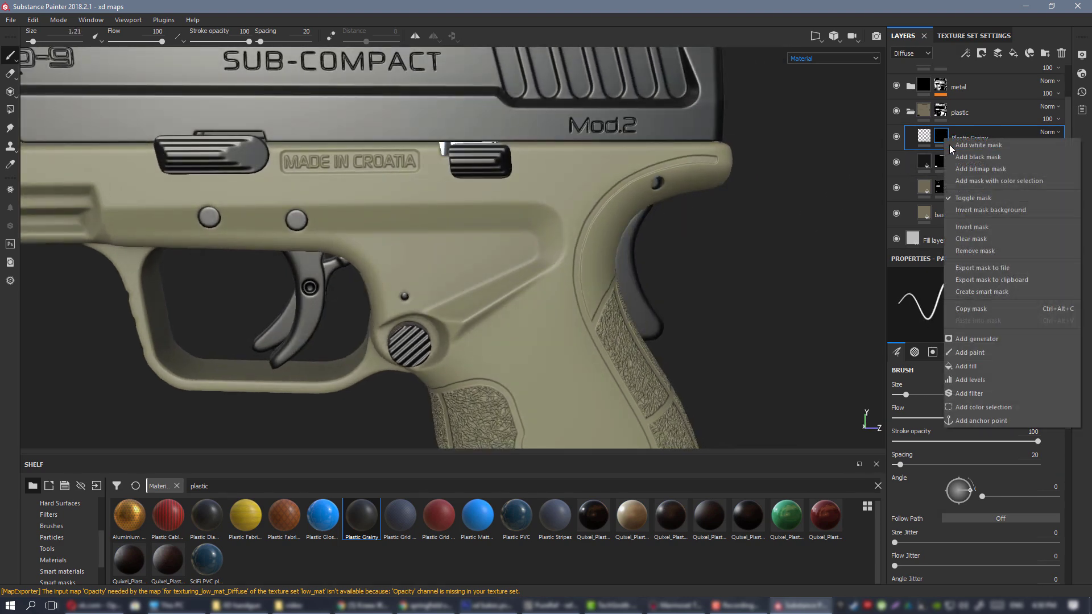
click(1004, 370)
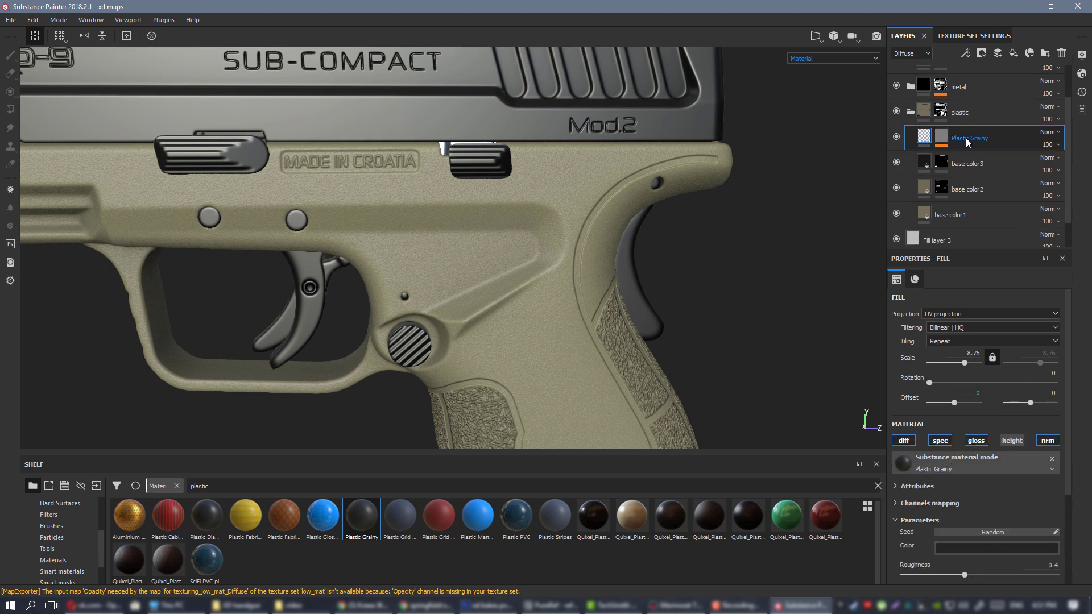
- Disable the diff, spec and gloss channels of the Plastic Grainy fill, leaving only nrm active
click(981, 441)
scroll(604, 330, down, 3)
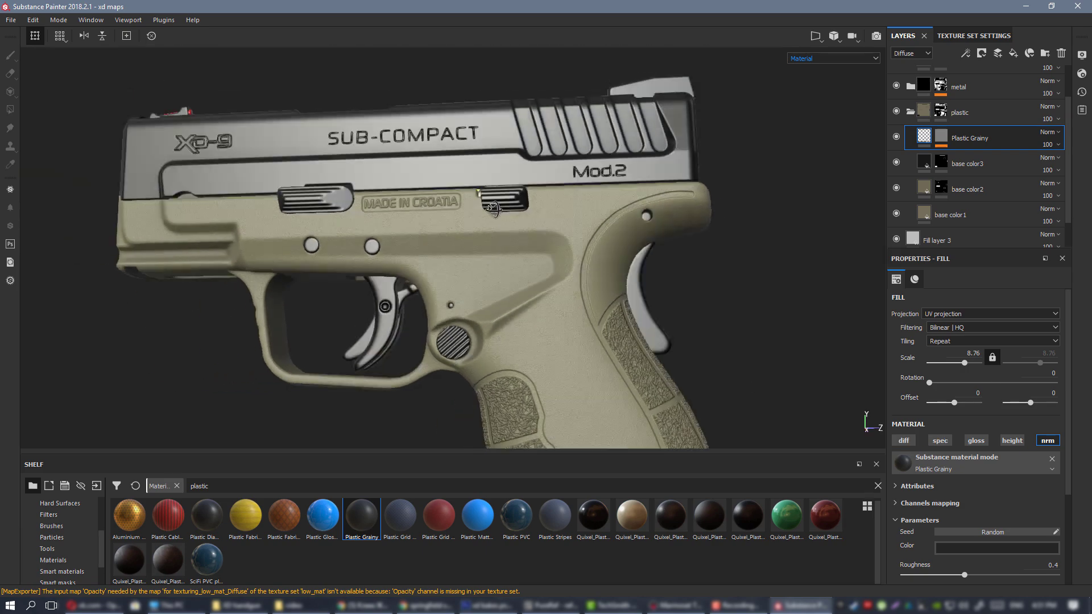
scroll(646, 209, up, 8)
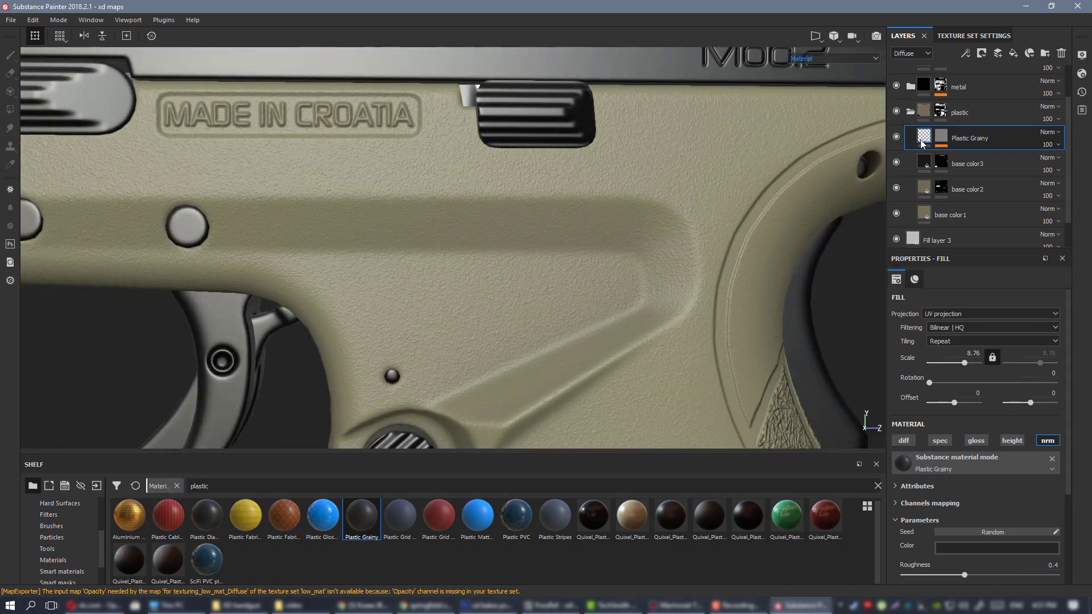
- Assign the xd mask4 texture as the grayscale source of the fill effect in the Plastic Grainy mask
click(938, 137)
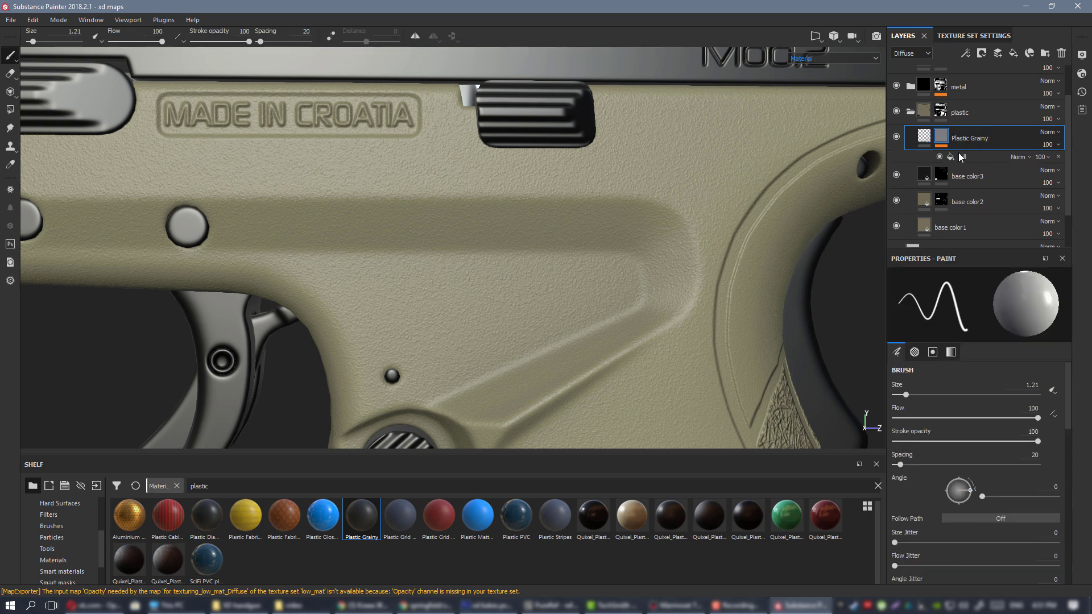
click(962, 158)
scroll(59, 554, down, 1)
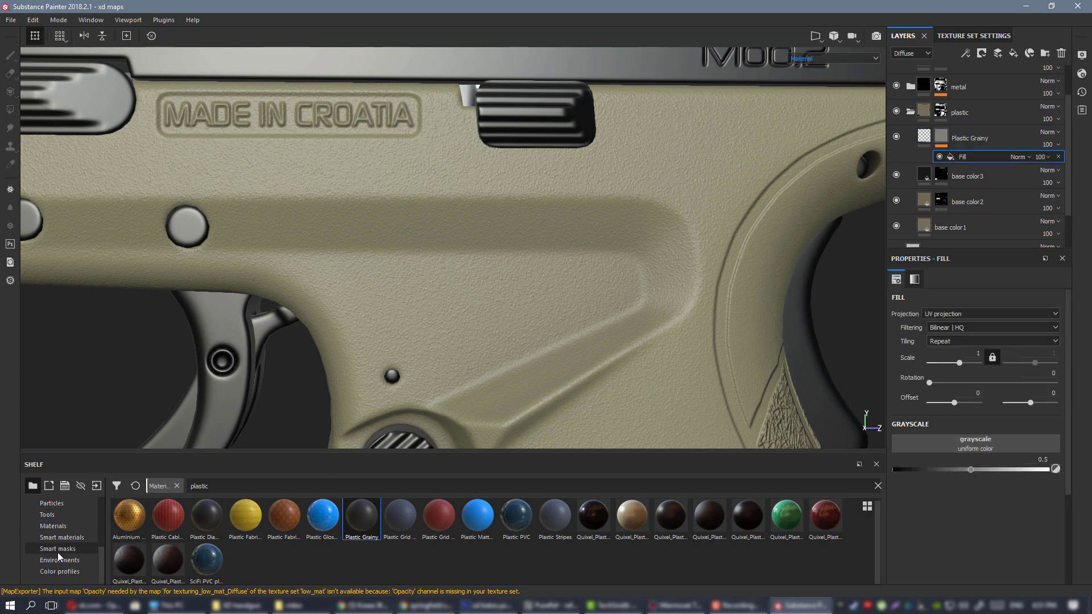
scroll(69, 533, up, 2)
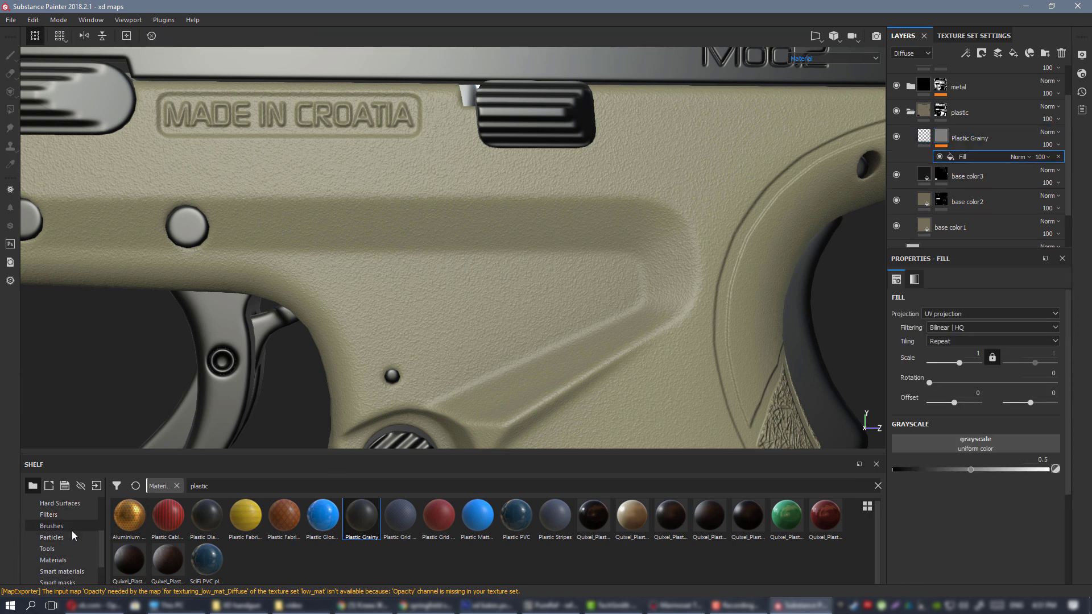
click(73, 530)
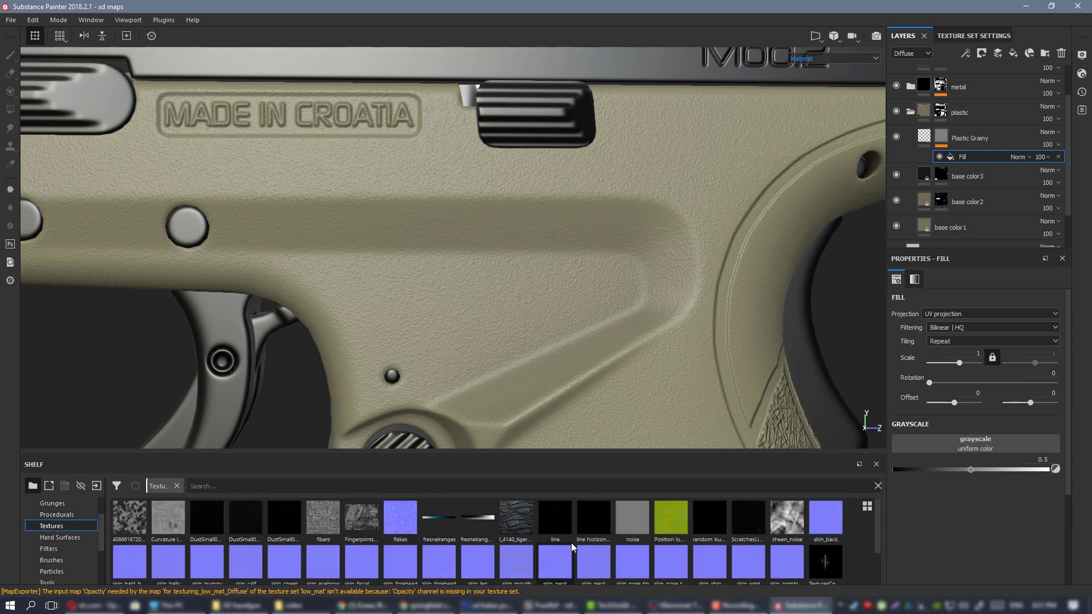
scroll(571, 542, down, 1)
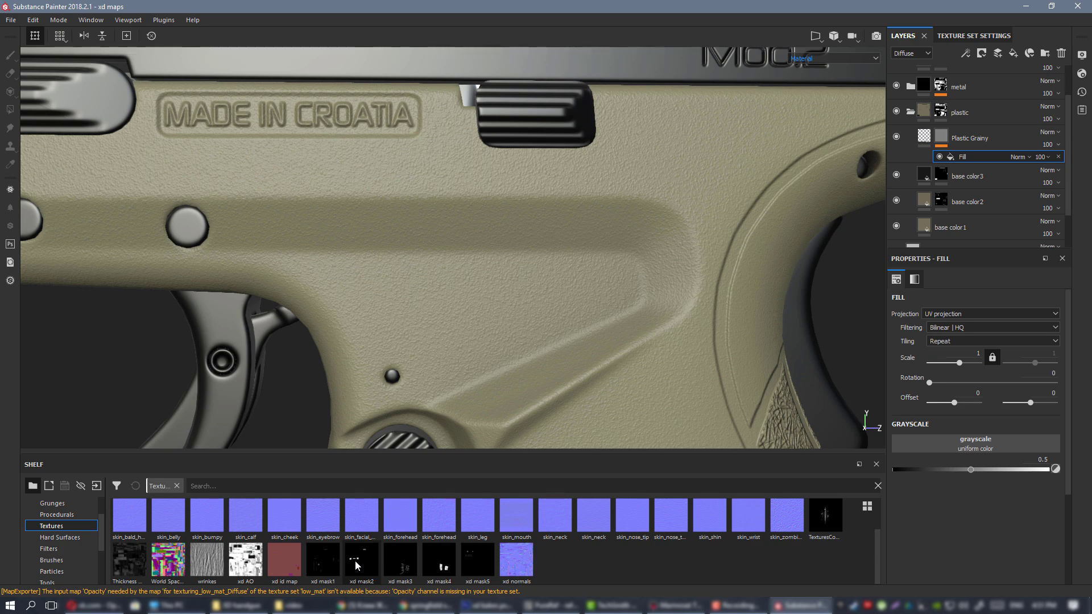
mouse_move(443, 566)
drag(443, 566, 975, 446)
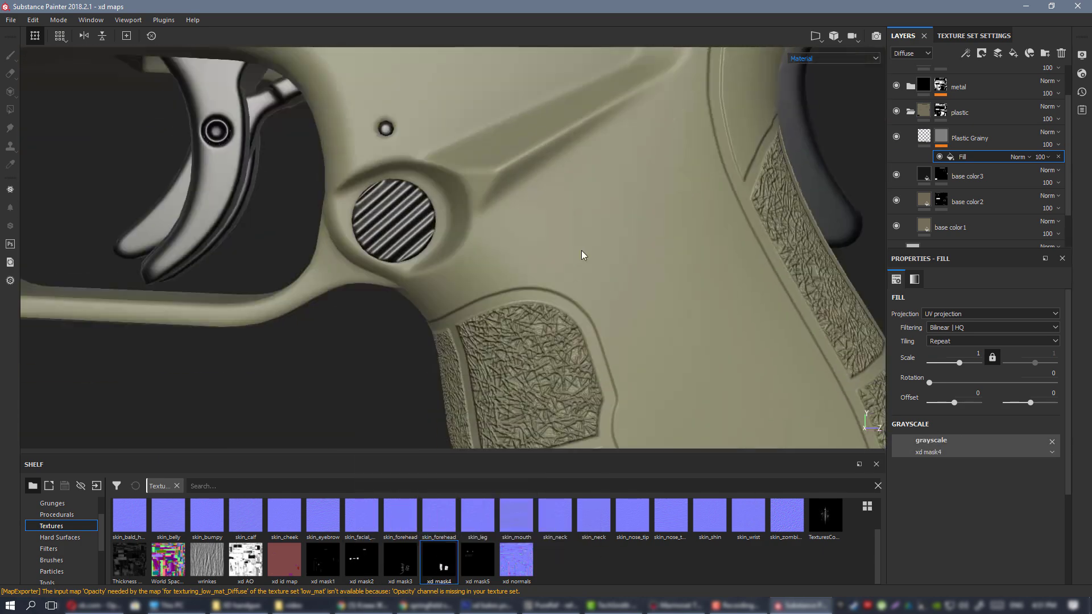
- Add a filter to the Plastic Grainy mask and set it to Invert
alt+middle_drag(581, 250, 568, 146)
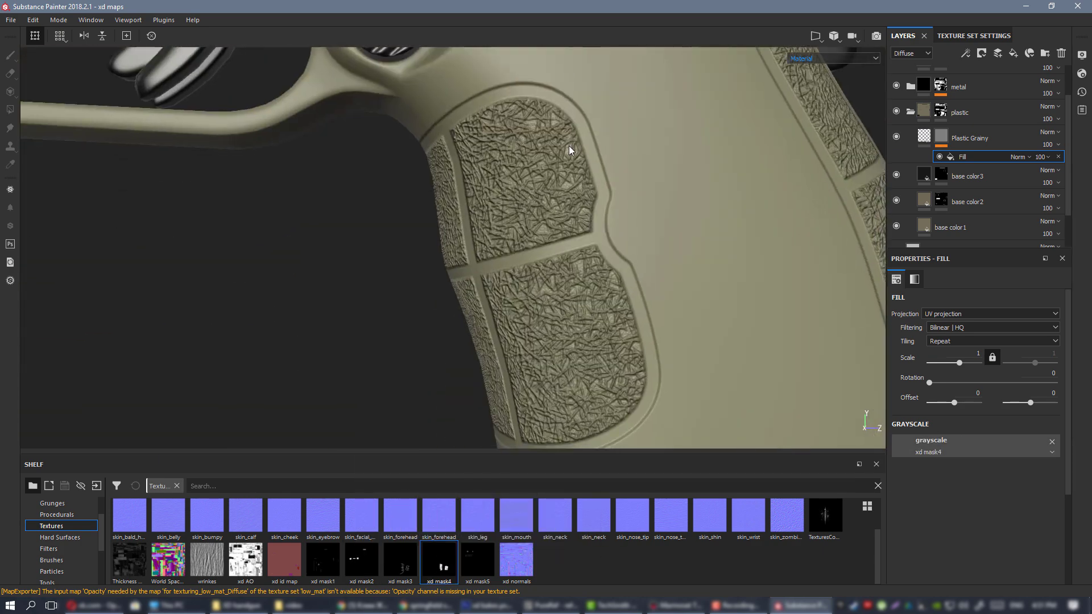
alt+right_drag(569, 146, 576, 203)
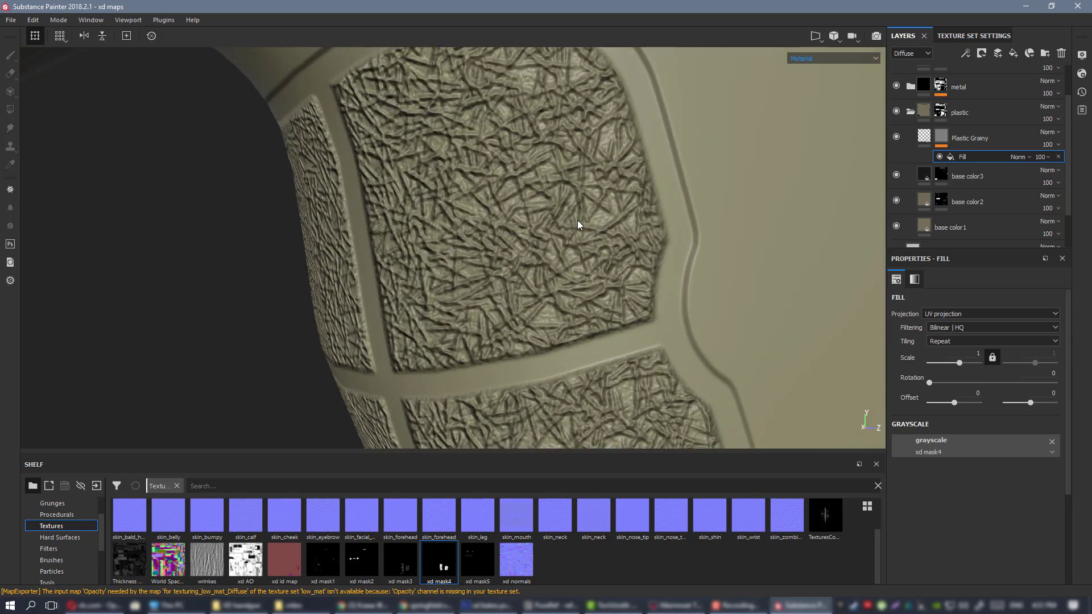
scroll(578, 220, down, 1)
right_click(943, 135)
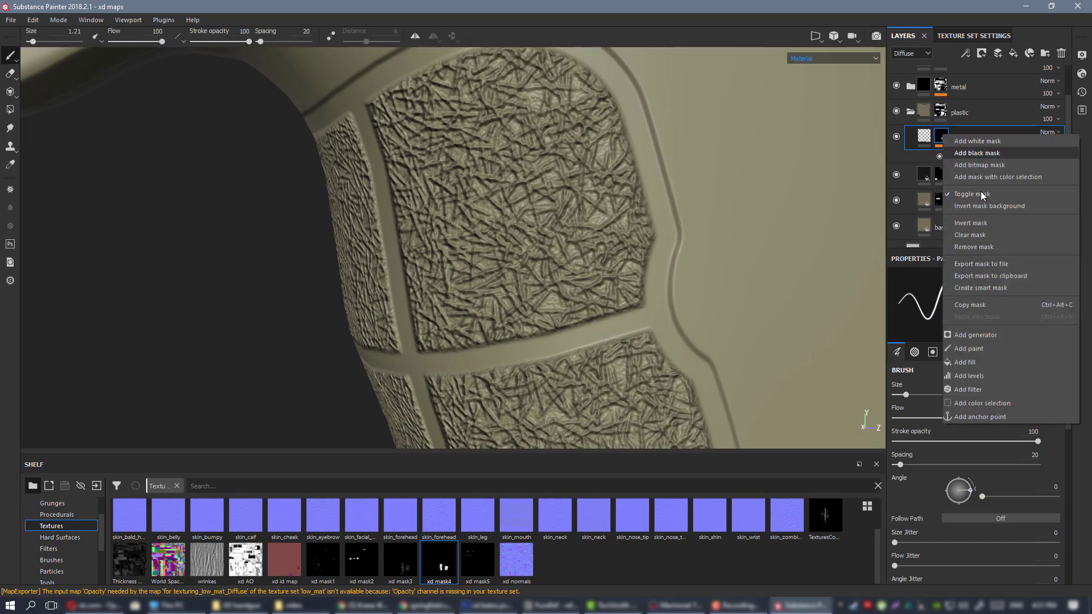
click(1001, 384)
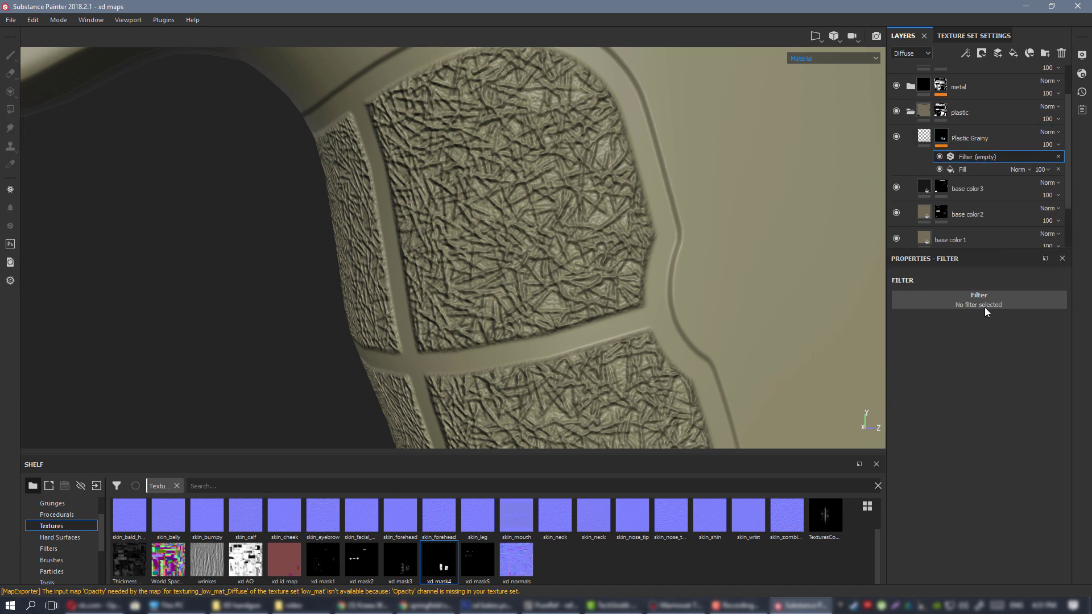
click(984, 300)
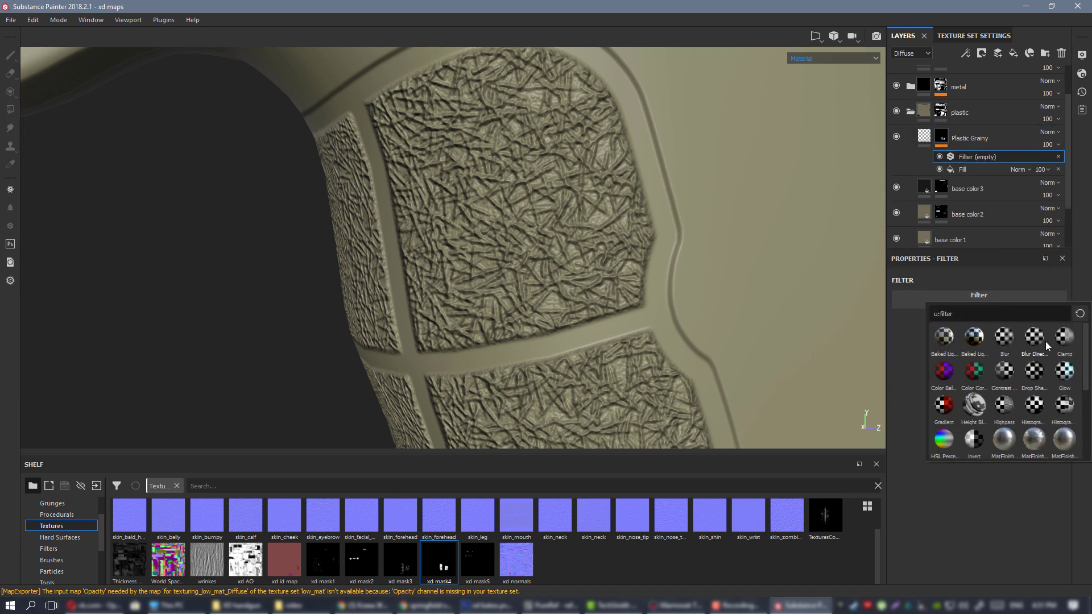
scroll(1050, 360, down, 3)
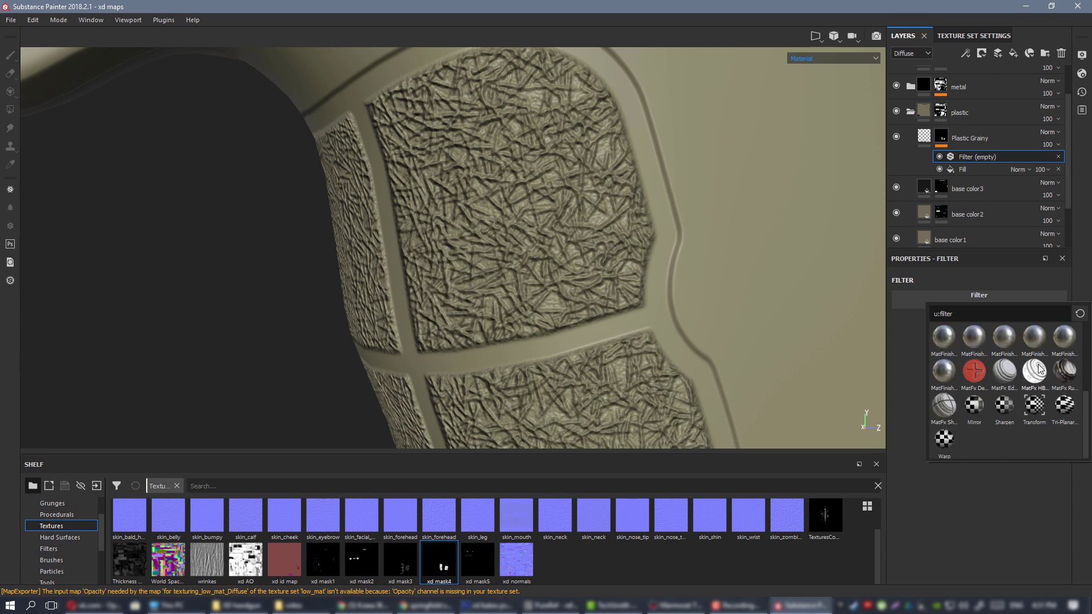
scroll(1030, 384, up, 3)
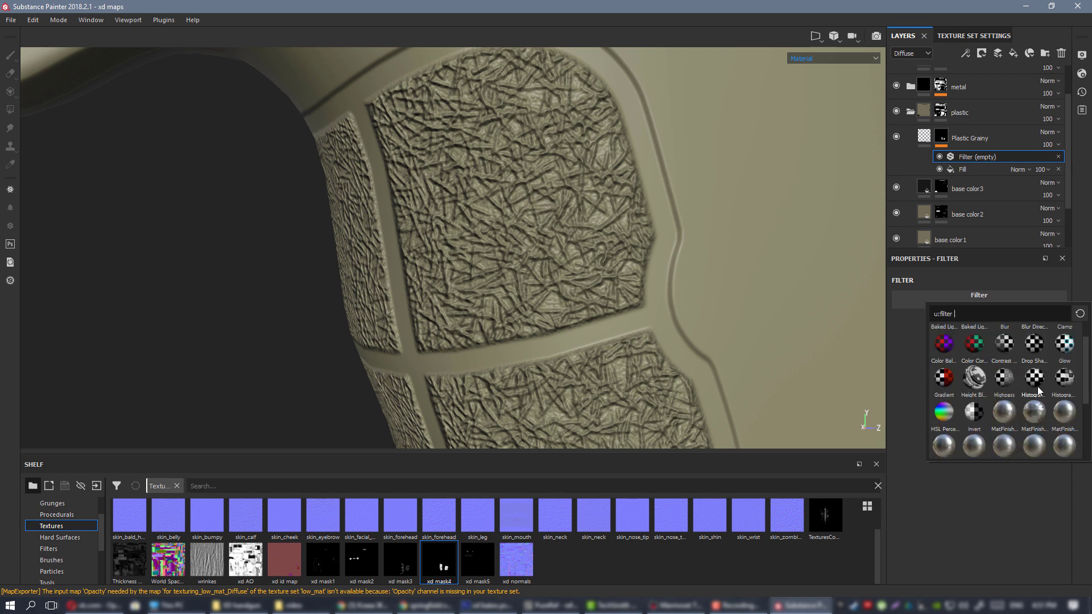
click(973, 412)
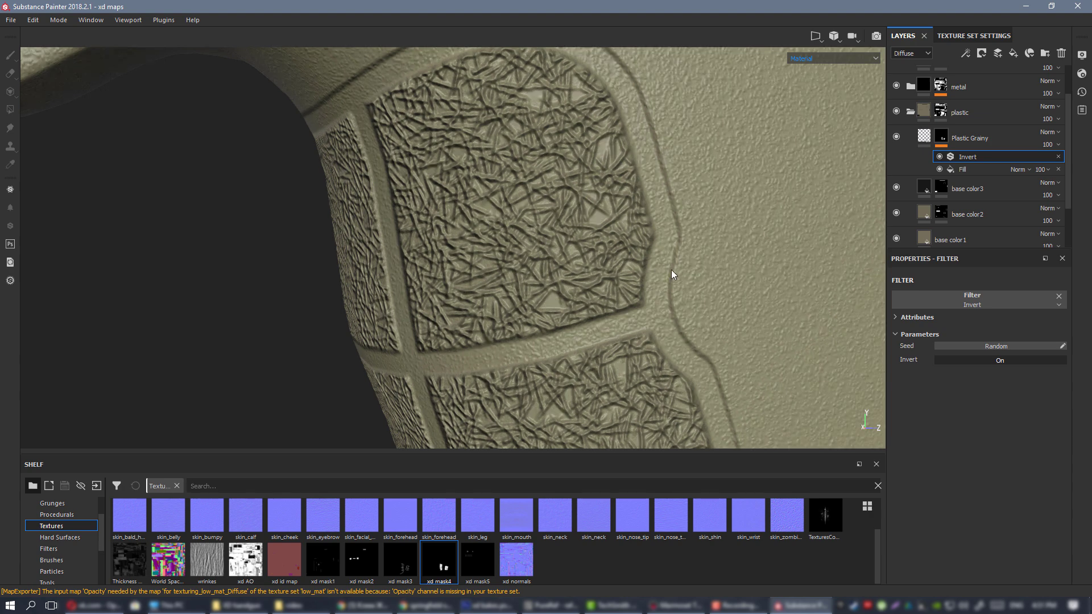
- Add a second fill effect to the Plastic Grainy mask and place it directly below the Invert filter
alt+drag(673, 274, 583, 219)
alt+middle_drag(583, 219, 484, 245)
scroll(667, 261, down, 2)
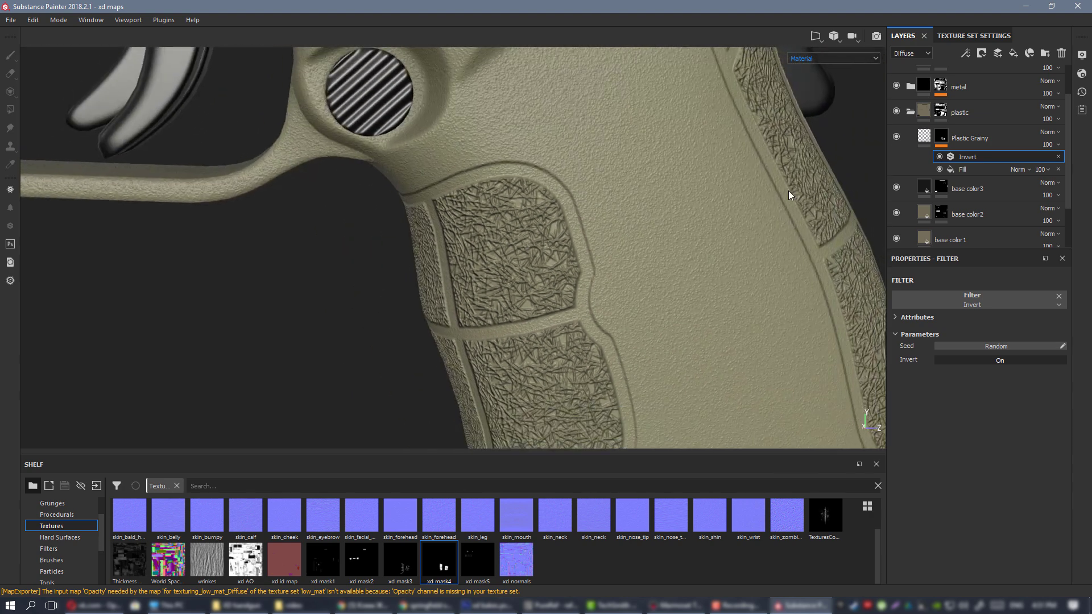
mouse_move(625, 261)
alt+mouse_down()
mouse_move(546, 235)
mouse_move(616, 241)
alt+mouse_up()
scroll(546, 235, up, 1)
click(964, 168)
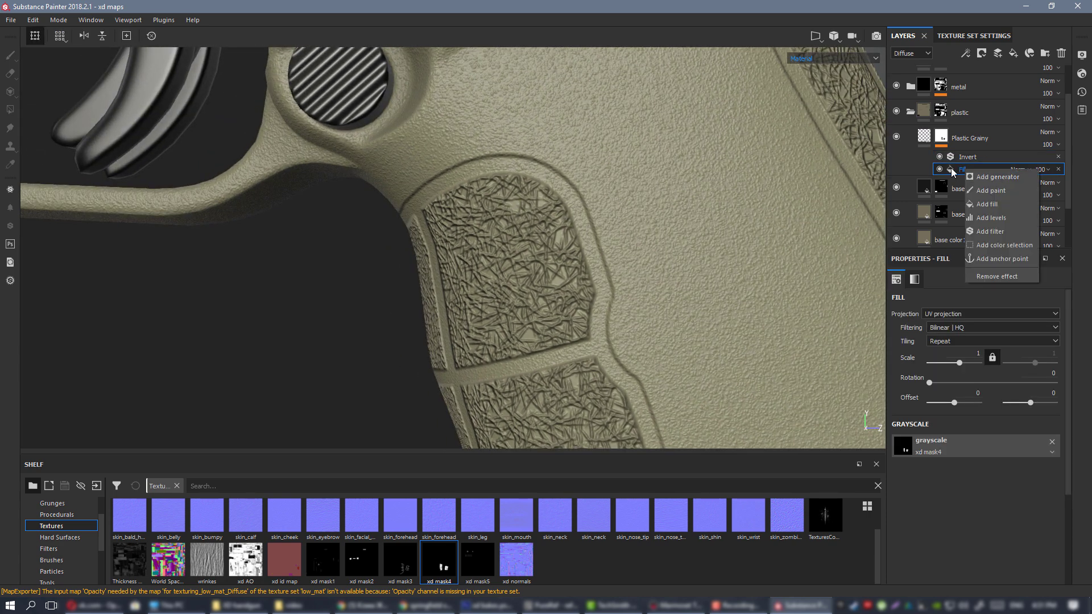
click(960, 168)
click(941, 136)
right_click(942, 136)
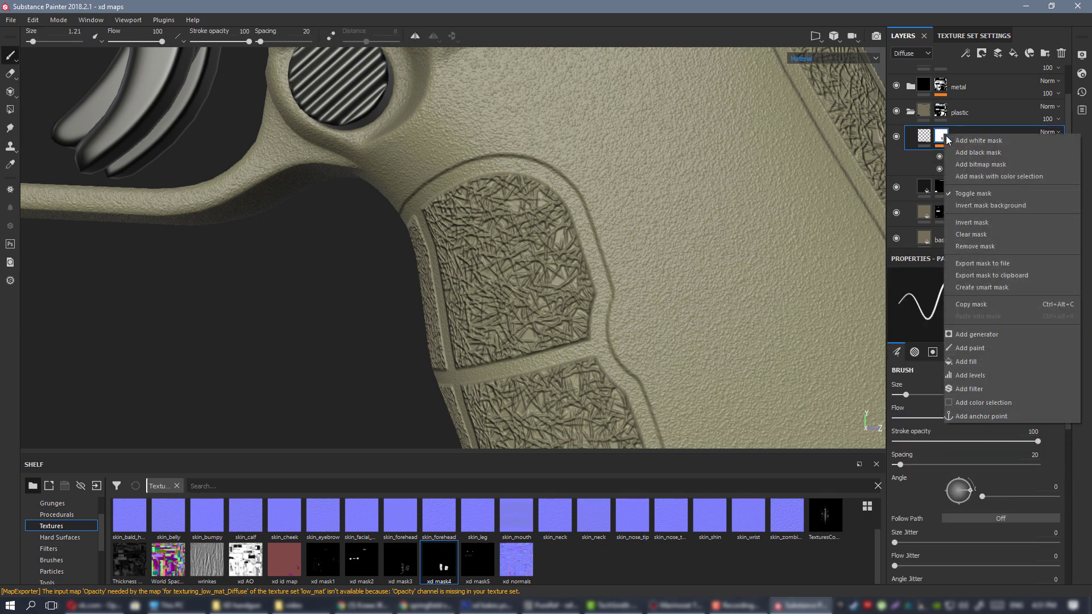
click(984, 362)
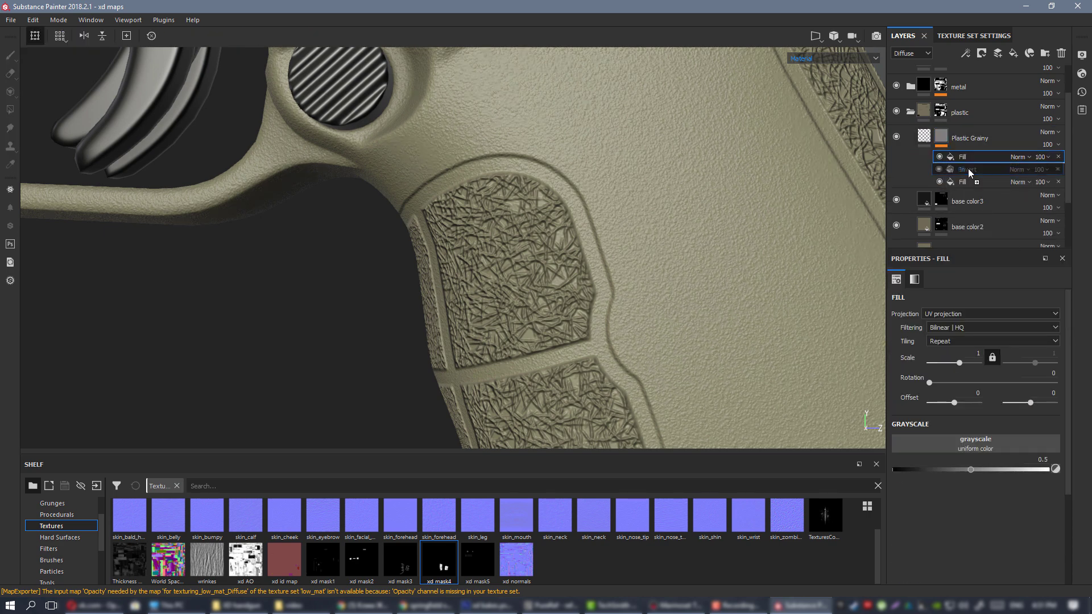
drag(967, 172, 966, 174)
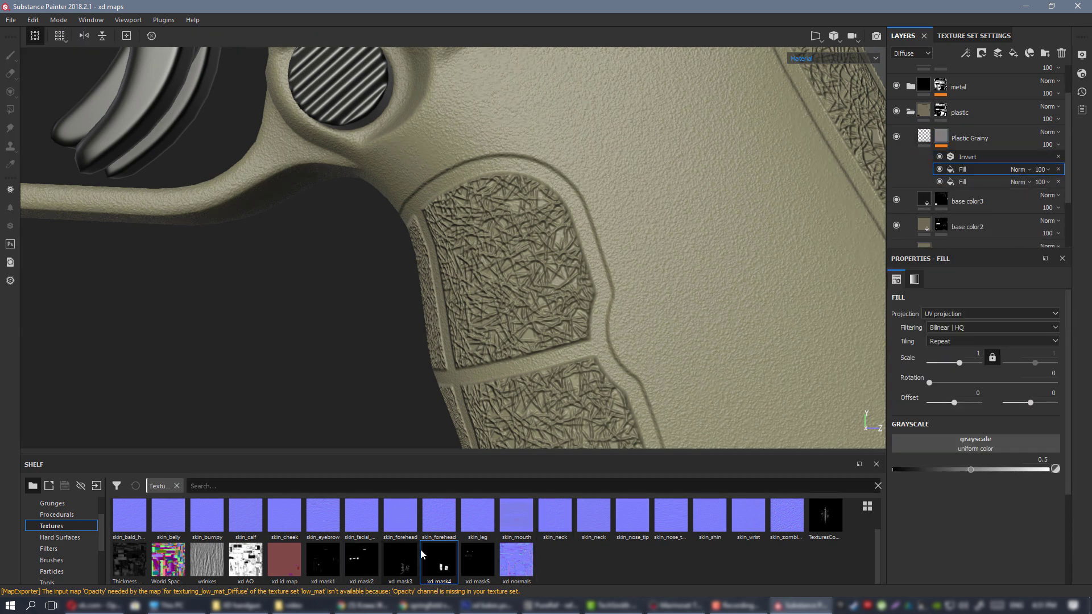
- Assign the xd mask3 texture to the grayscale of the new fill effect and check the grip
drag(411, 551, 972, 446)
alt+drag(614, 204, 636, 275)
scroll(511, 254, down, 2)
alt+middle_drag(548, 242, 534, 203)
scroll(534, 203, up, 3)
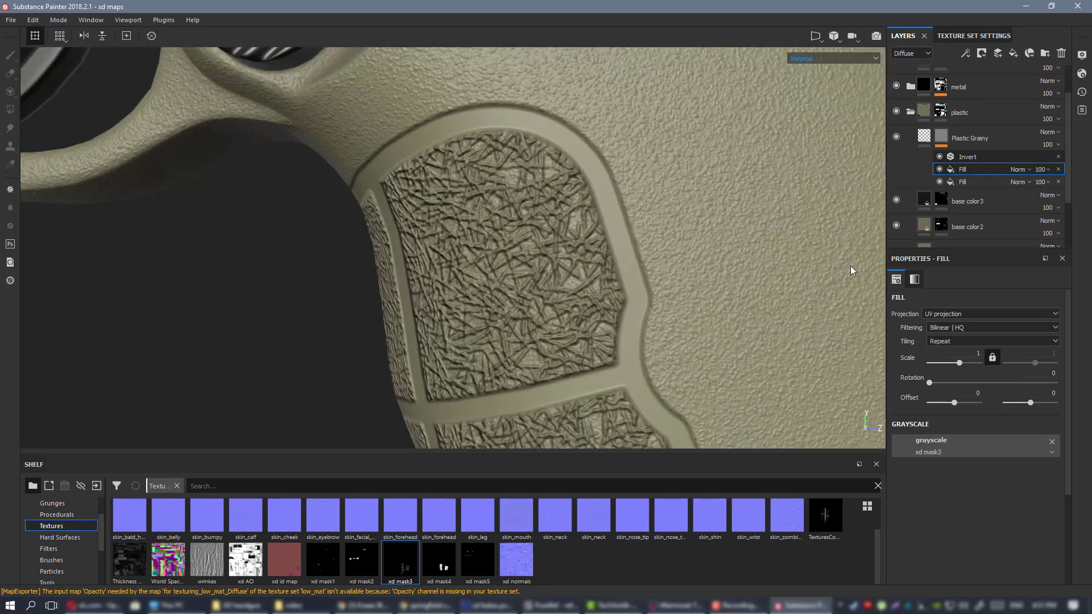
- Try the Multiply and Overlay blend modes on the xd mask3 fill effect
click(1020, 169)
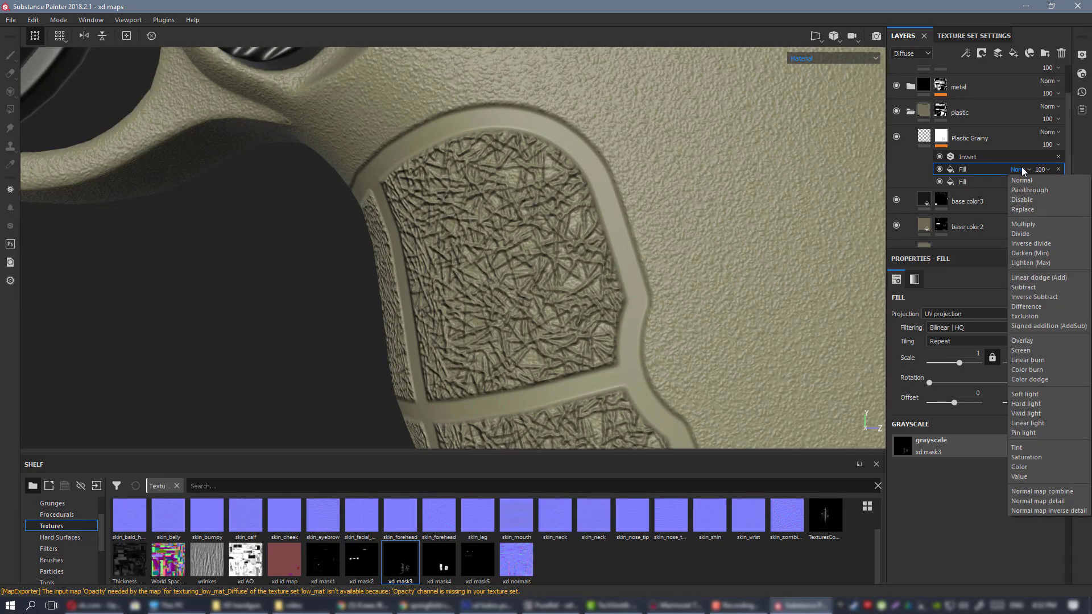
click(1046, 224)
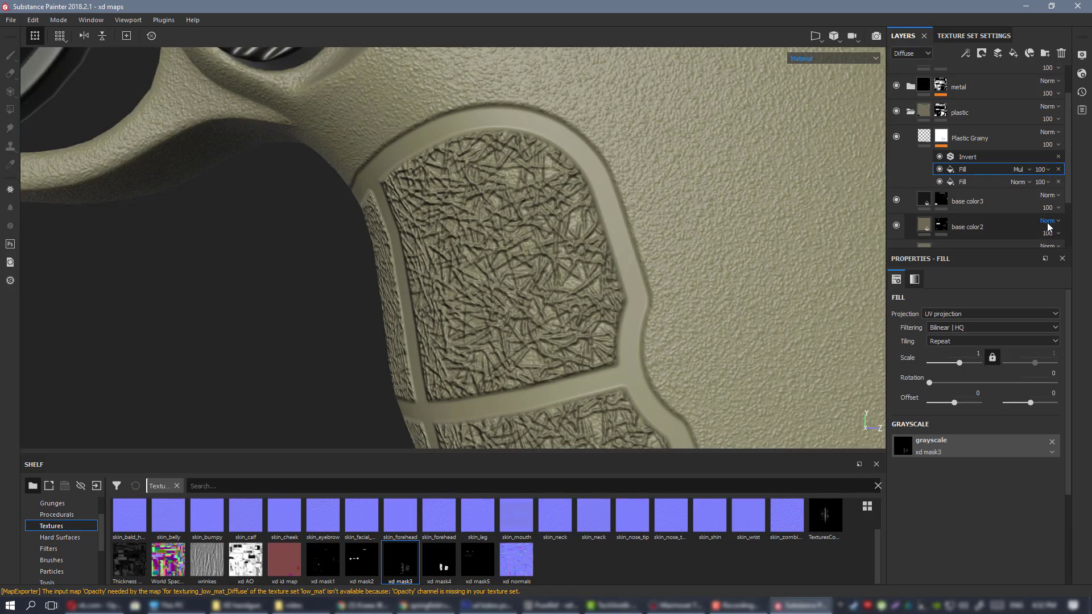
click(1018, 169)
click(1038, 340)
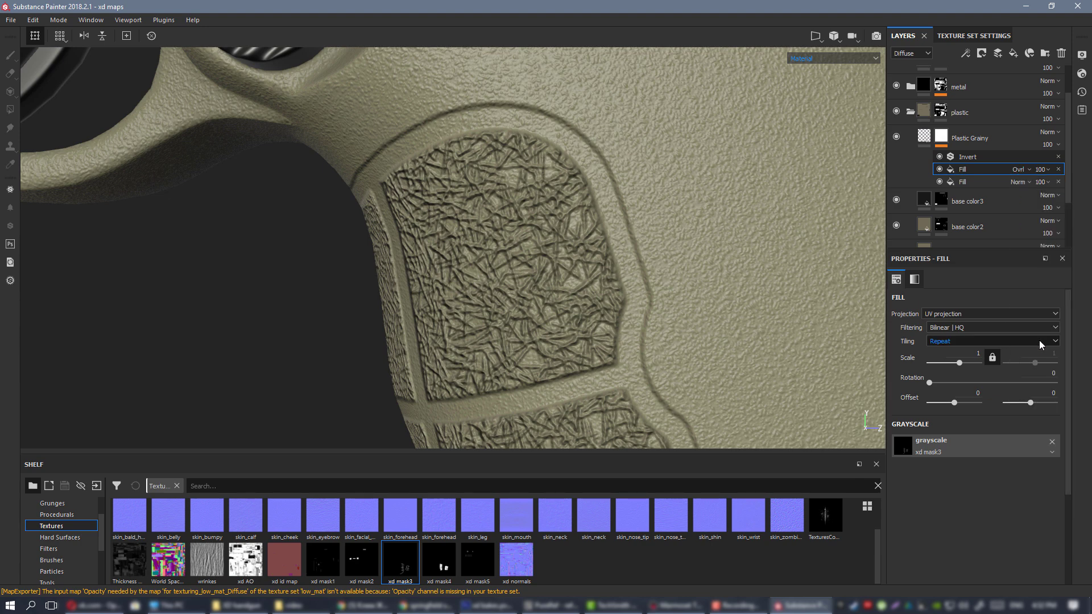
- Set the blend mode of the xd mask3 fill effect to Passthrough
click(1021, 170)
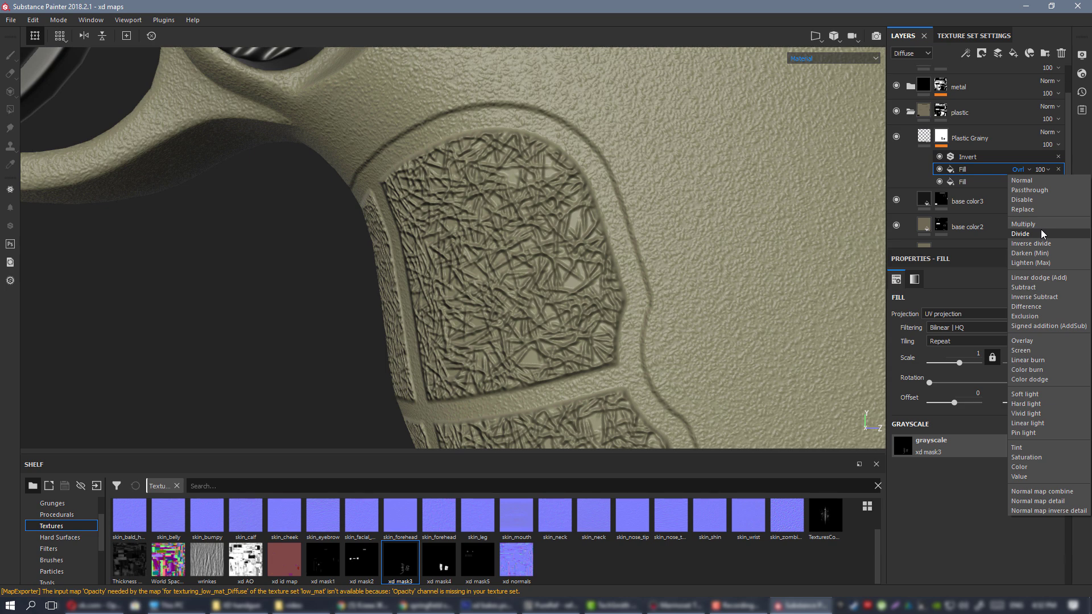
click(1040, 189)
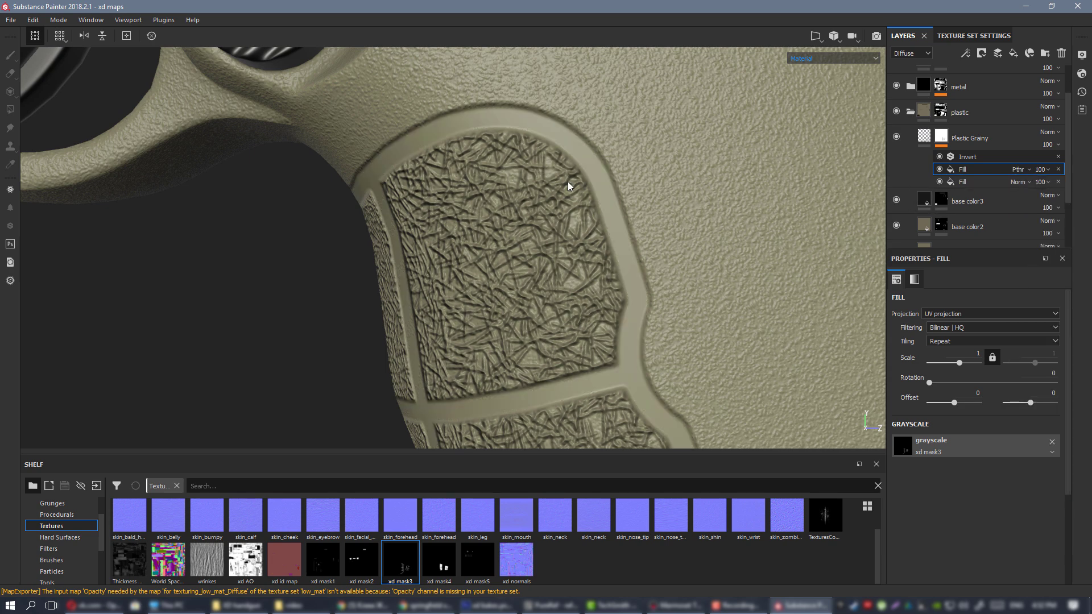
alt+drag(568, 186, 644, 230)
- Try Passthrough on the lower xd mask4 fill effect, and set its blend mode to Multiply
click(1021, 182)
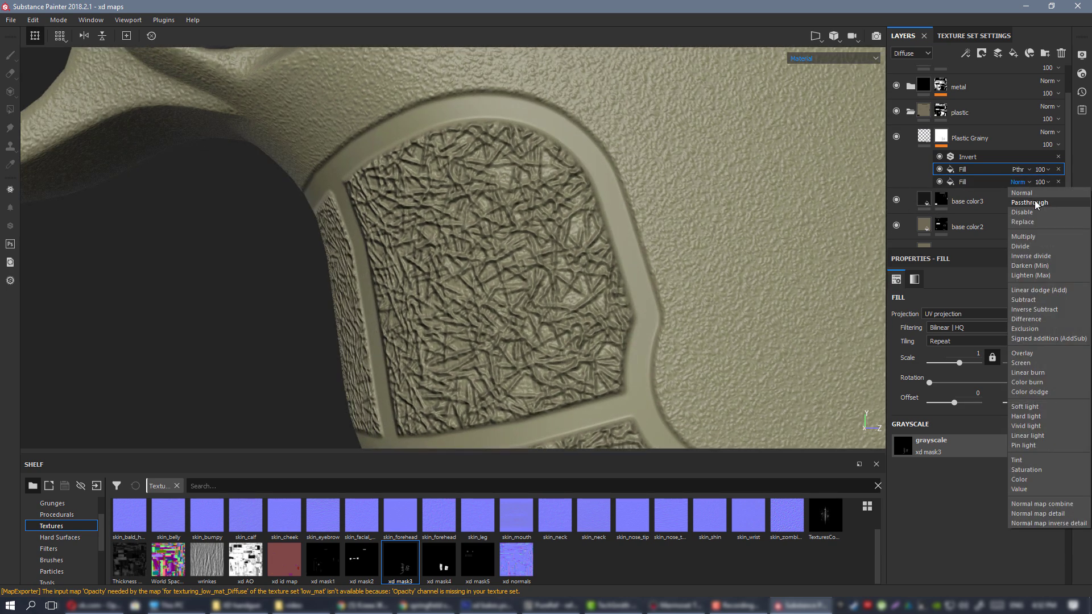
click(1035, 200)
click(1019, 181)
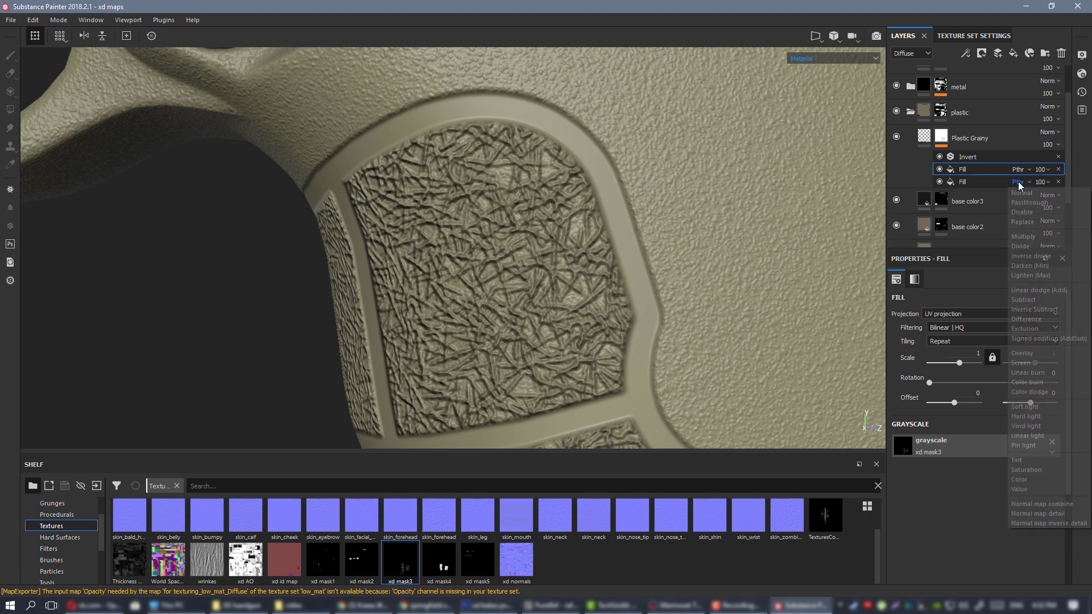
click(1032, 238)
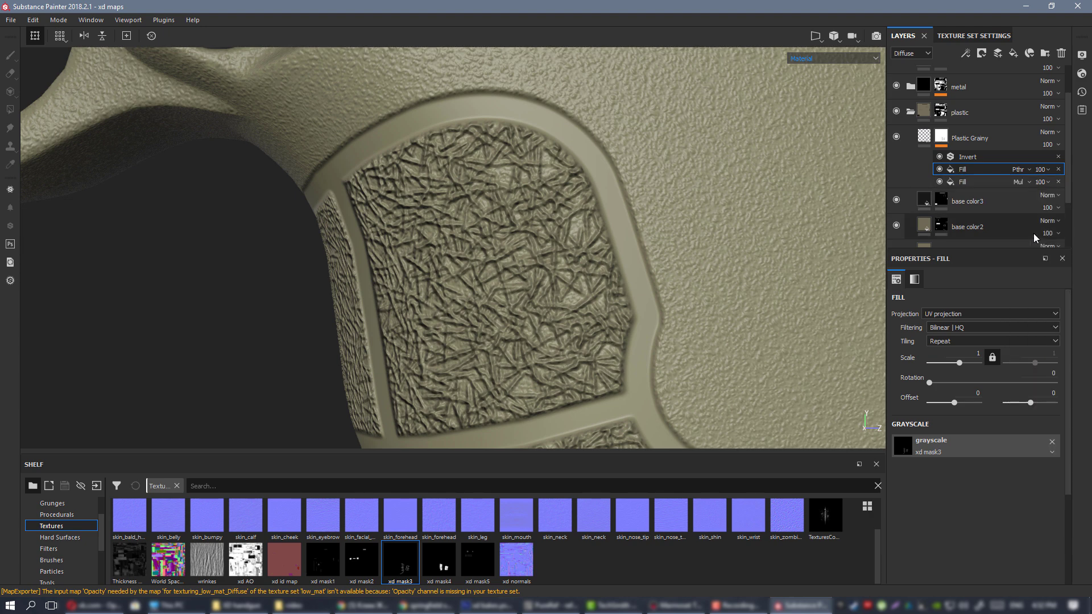
- Try Multiply on the xd mask3 fill effect, and turn off the Invert filter and that fill effect
click(1021, 170)
click(1027, 224)
click(940, 157)
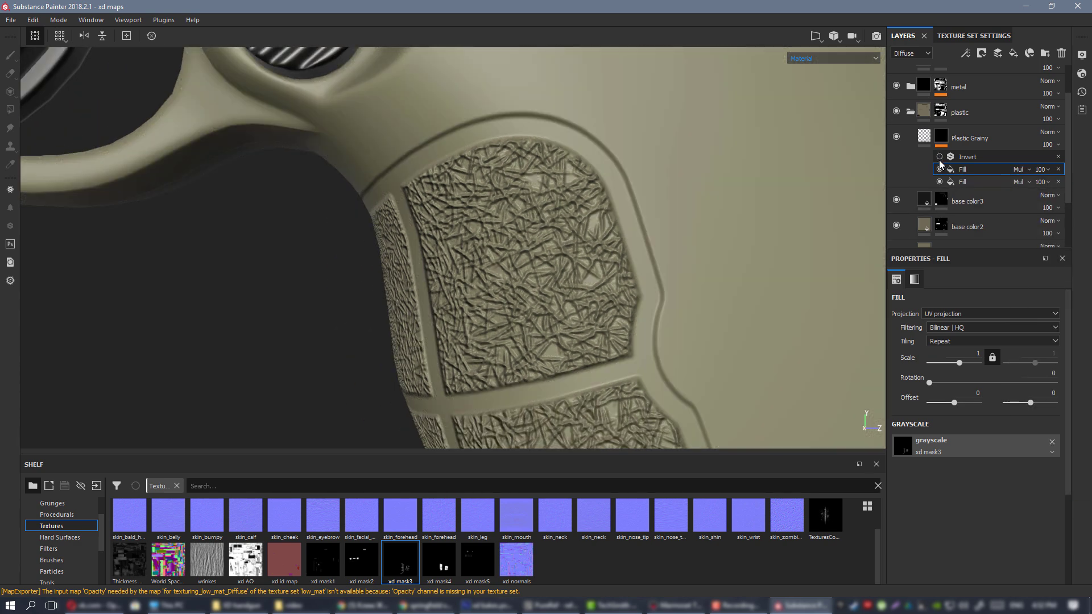
click(940, 170)
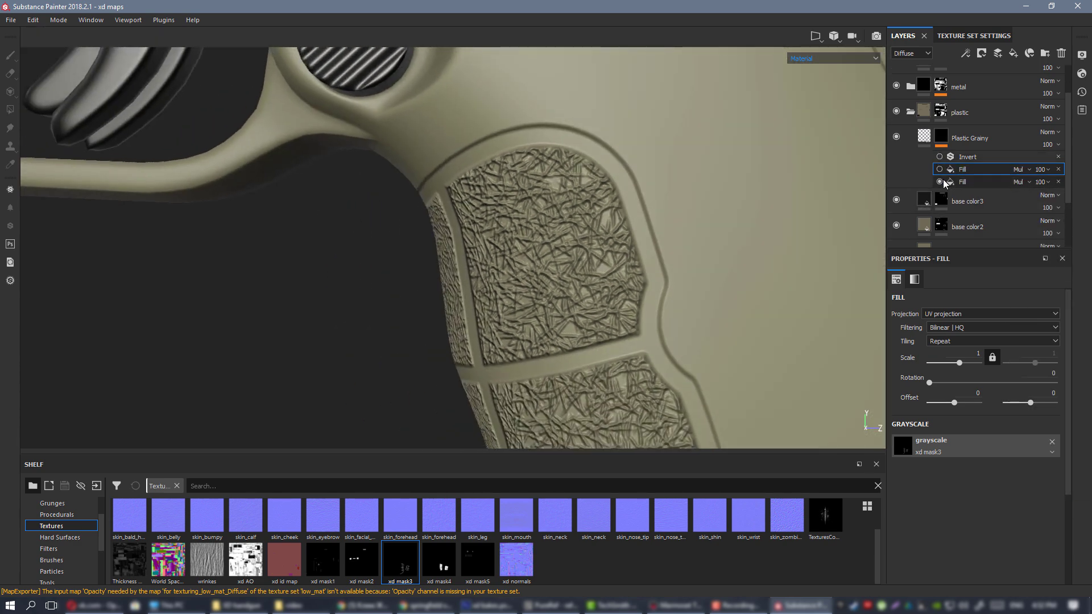
- Set both fill effects in the Plastic Grainy mask to Normal blend mode and turn the xd mask3 one back on
click(1028, 184)
click(1029, 192)
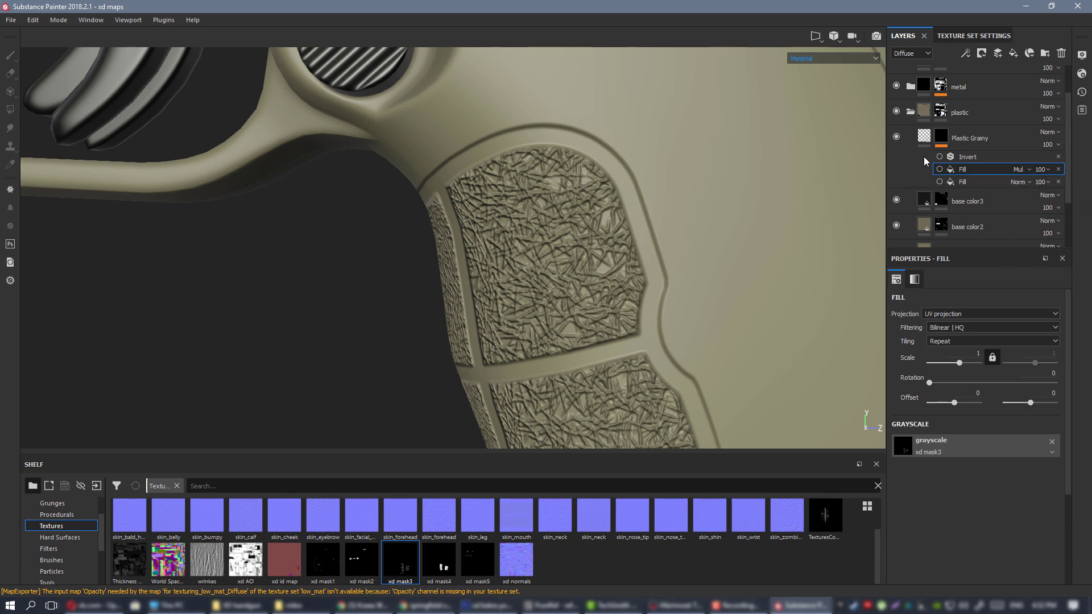
click(940, 169)
click(1021, 172)
click(1026, 178)
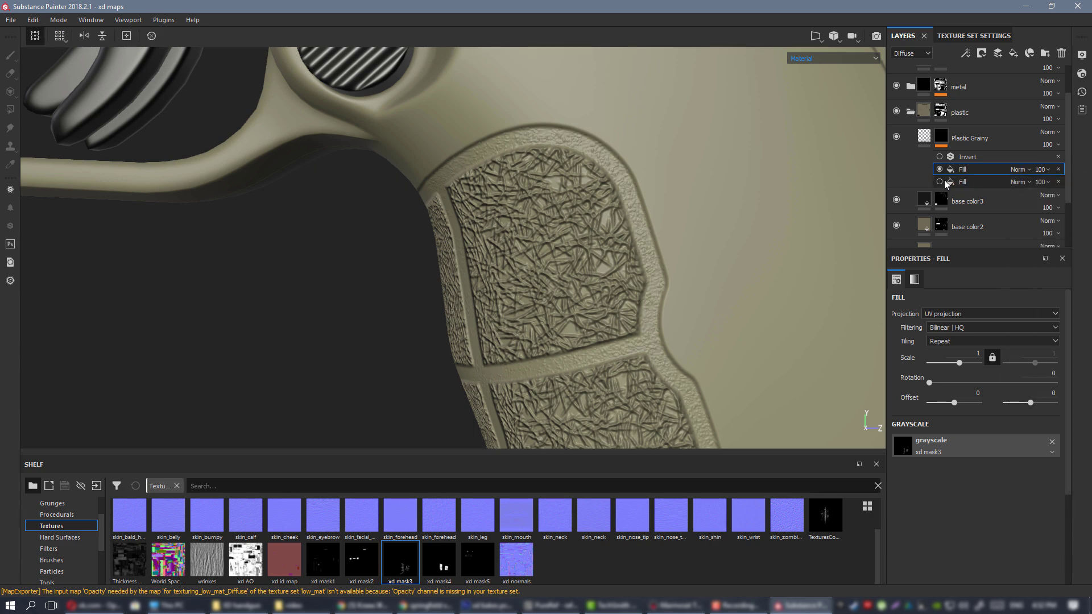
- Try Multiply on the xd mask3 fill effect and compare it on and off with only the Plastic Grainy mask shown
alt+drag(611, 159, 680, 207)
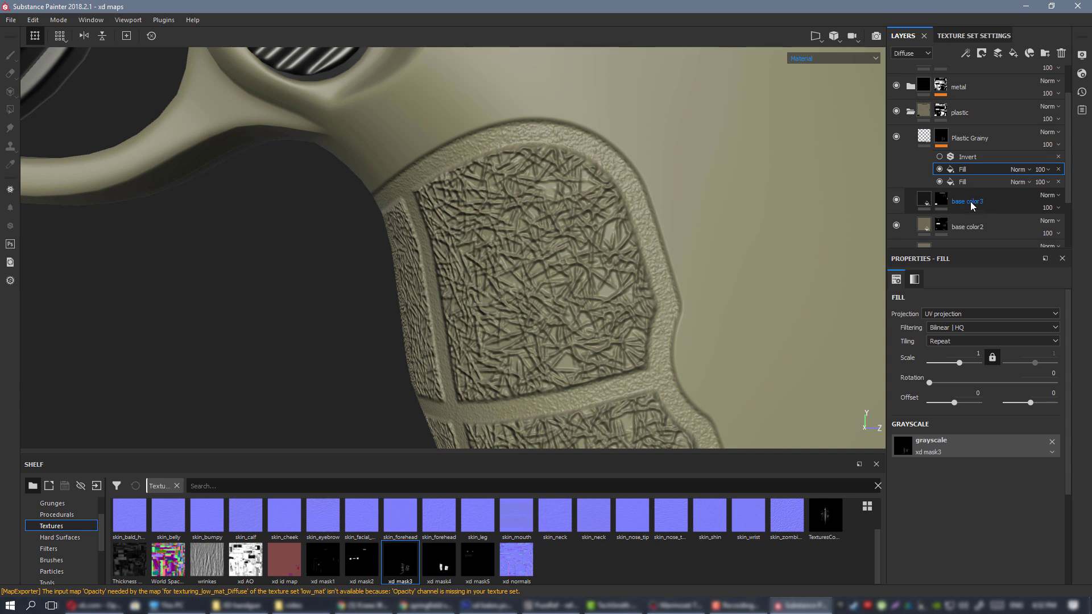
alt+middle_drag(667, 229, 582, 229)
click(1018, 168)
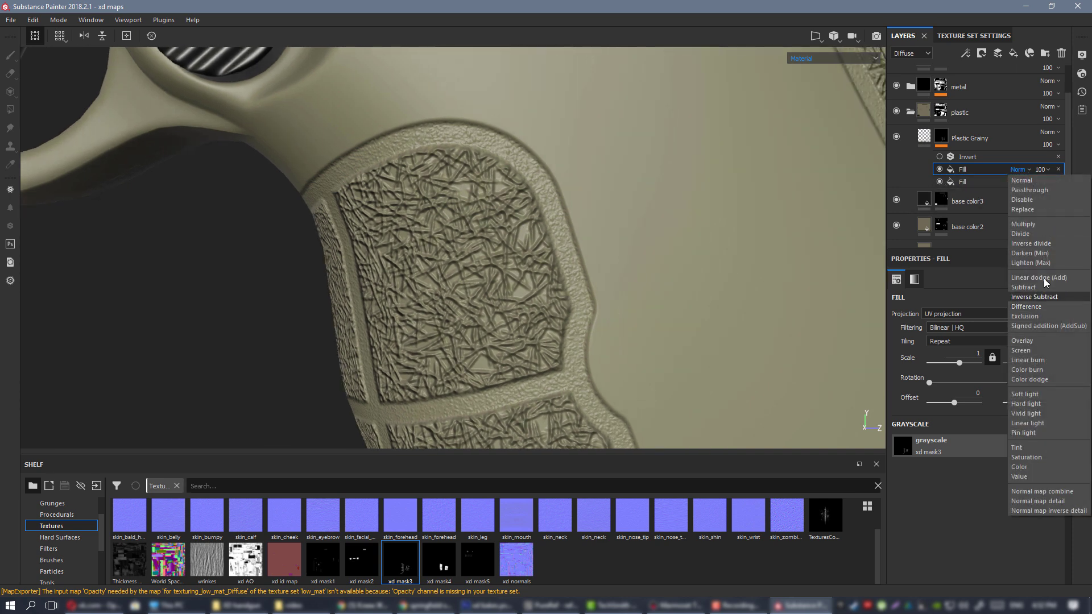
click(1019, 221)
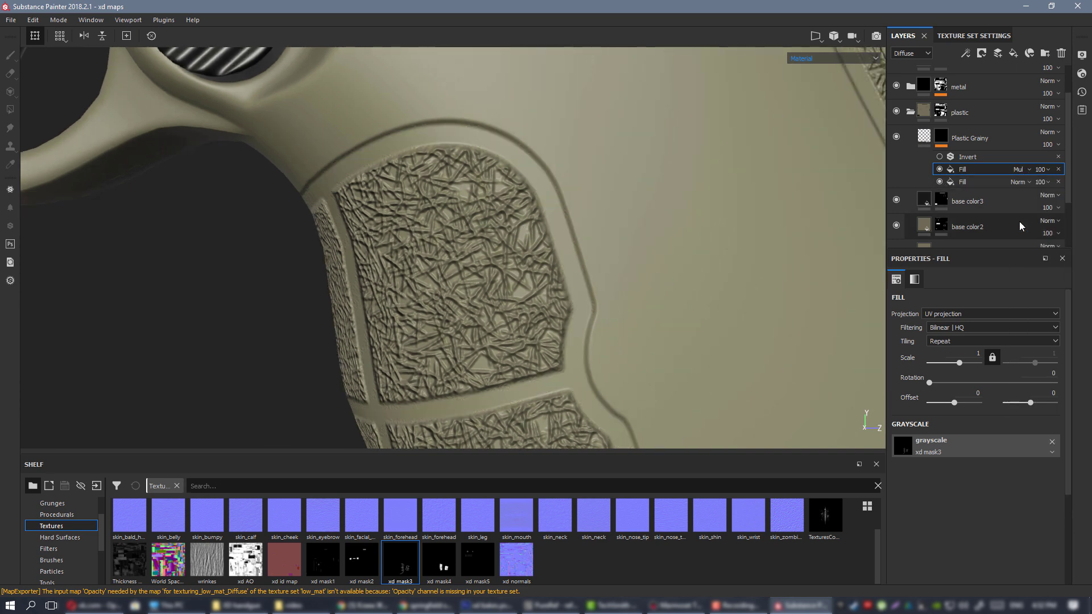
alt+click(941, 137)
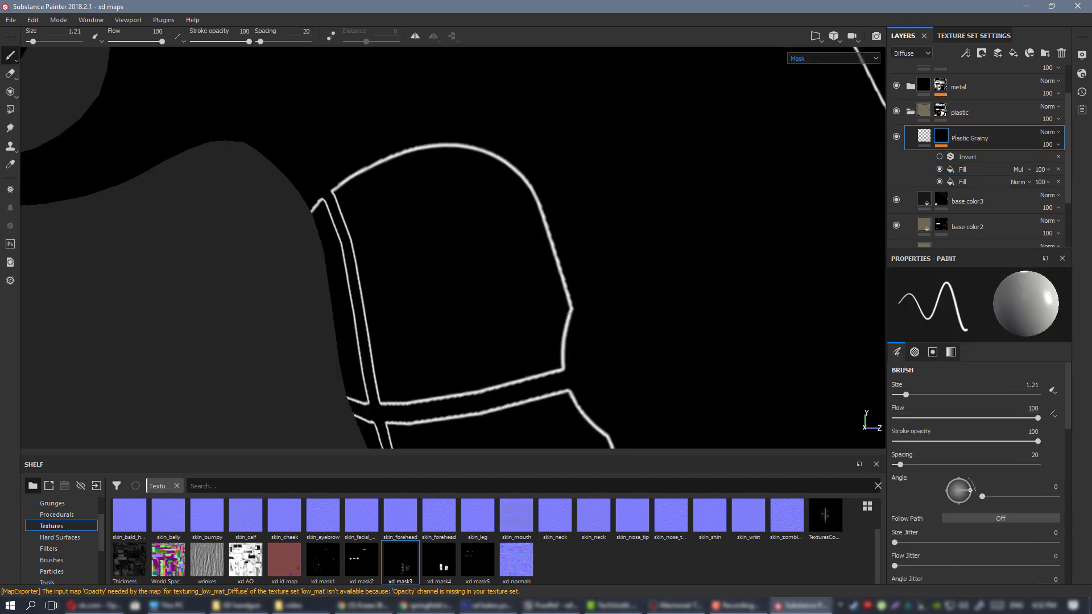
click(940, 170)
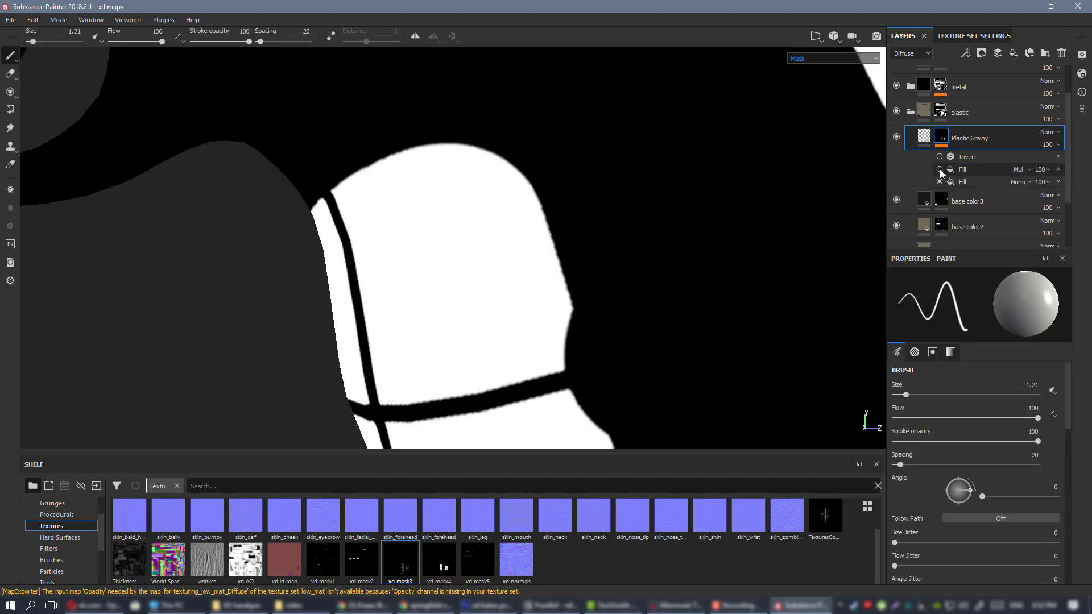
click(939, 169)
- Try Replace on the xd mask3 fill effect, set its blend mode to Screen, and compare the mask with it off and on
click(1018, 169)
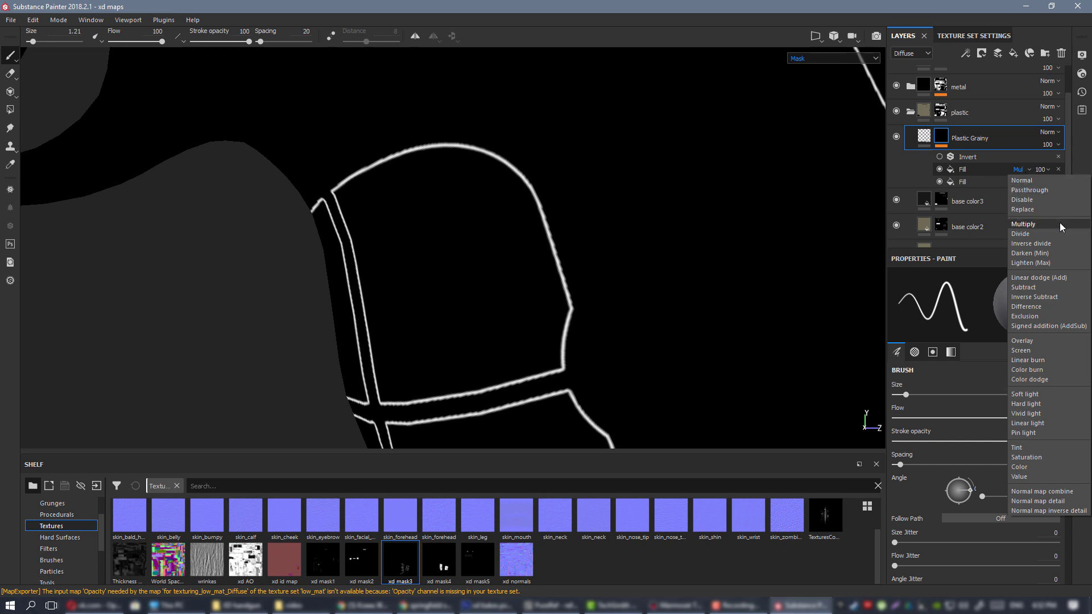
click(1049, 206)
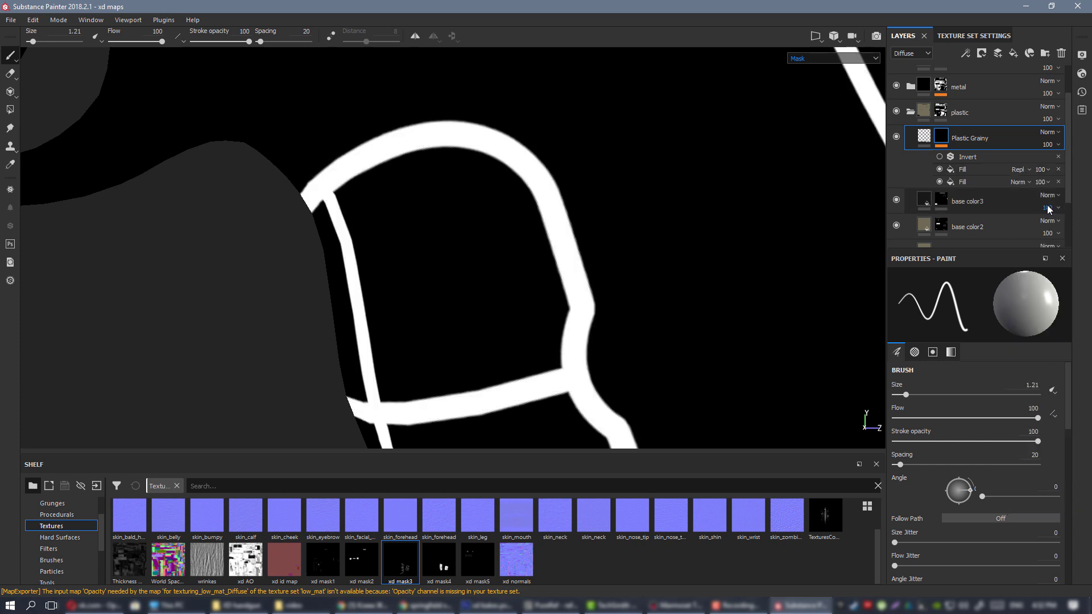
click(1020, 172)
click(1056, 349)
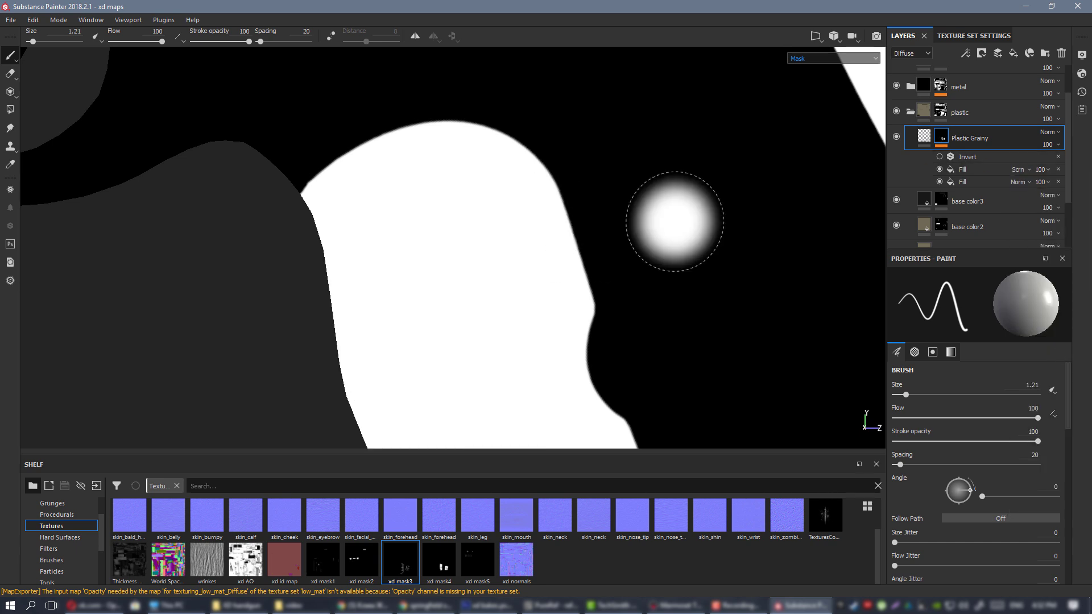
click(939, 170)
click(939, 170)
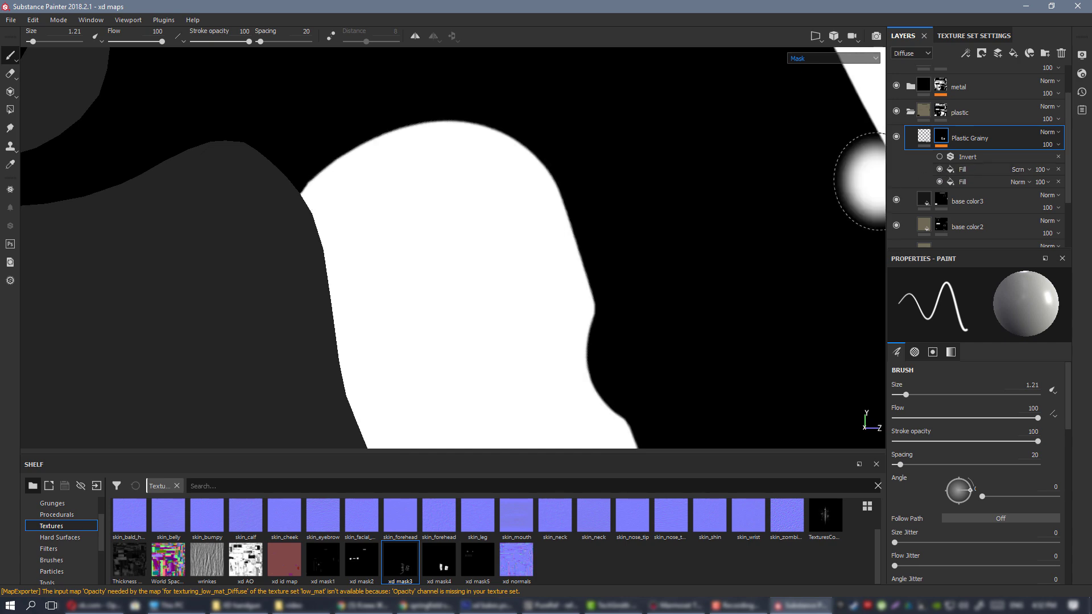
- Return the viewport to the material view, turn the Invert filter back on, and check the grain on the frame
key(m)
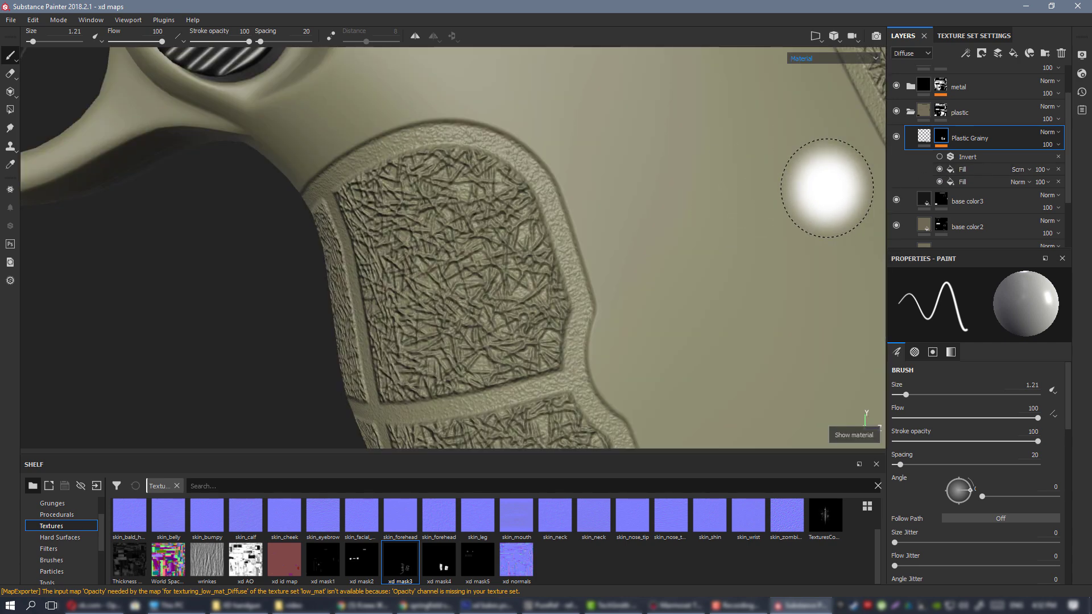
click(940, 157)
mouse_move(662, 213)
ctrl+right_down()
mouse_move(614, 213)
mouse_move(623, 180)
ctrl+right_up()
alt+drag(623, 180, 671, 263)
alt+right_drag(670, 263, 569, 222)
alt+drag(568, 223, 466, 142)
alt+middle_drag(467, 142, 517, 258)
alt+drag(518, 258, 534, 227)
alt+middle_drag(296, 228, 540, 233)
mouse_move(540, 233)
alt+mouse_down()
mouse_move(512, 193)
mouse_move(540, 233)
alt+mouse_up()
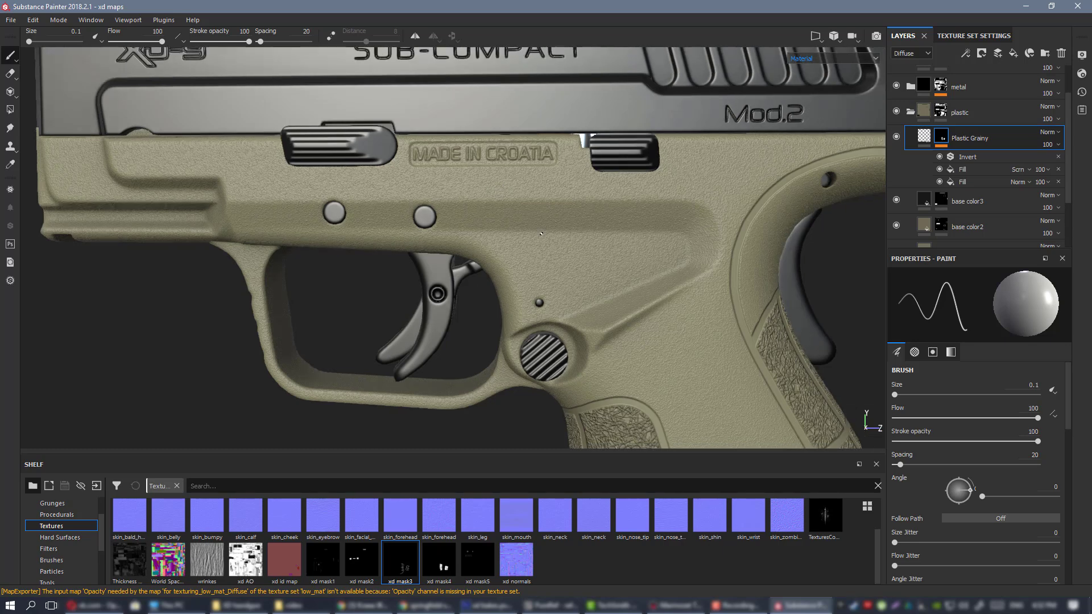
- Add a third fill effect to the Plastic Grainy mask below Invert, with Screen blend mode and the xd mask2 texture as grayscale
right_click(943, 136)
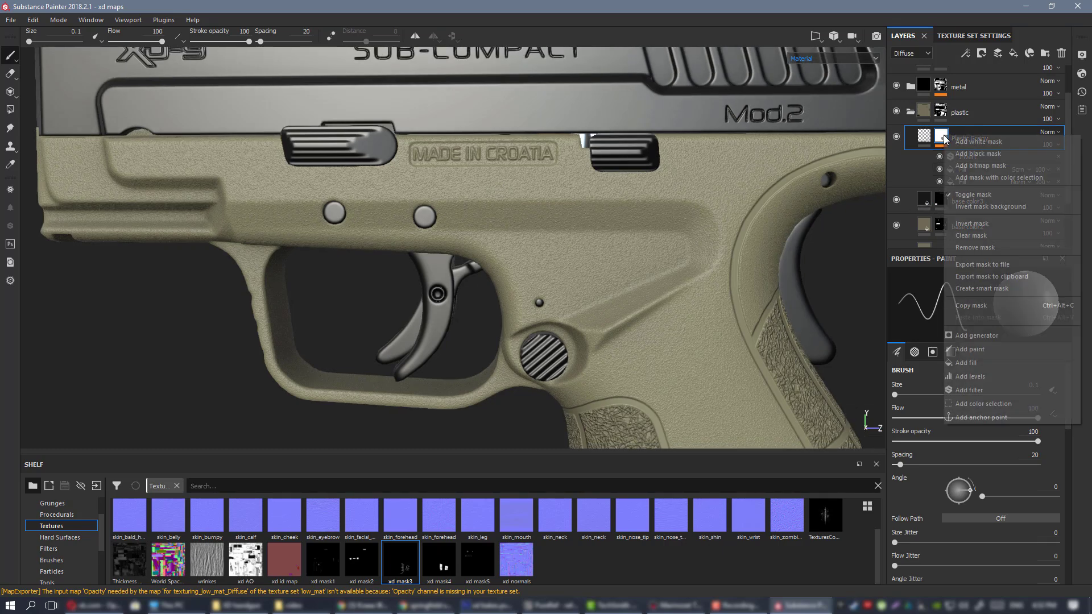
click(999, 360)
drag(963, 168, 963, 175)
click(1019, 169)
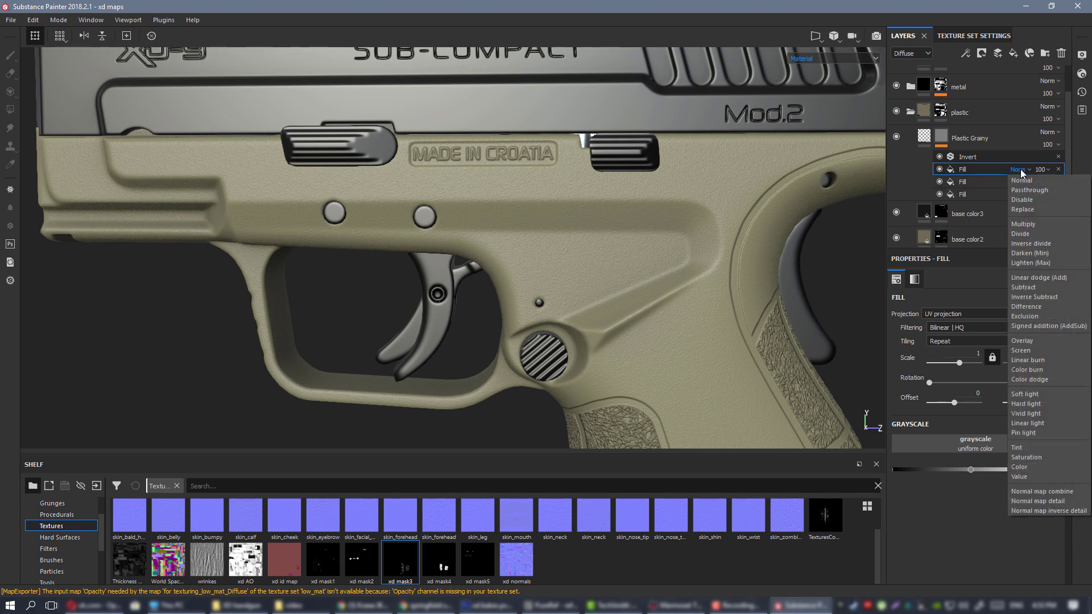
click(1028, 349)
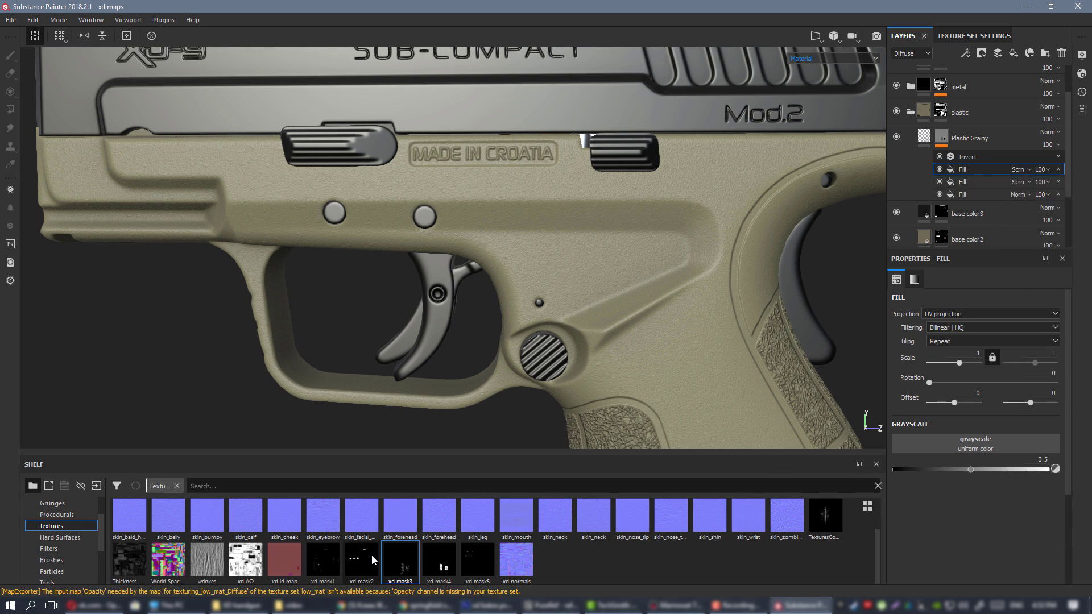
drag(371, 554, 992, 439)
- Examine the masked MADE IN CROATIA lettering and the serial number plate at the base of the grip
scroll(516, 175, up, 5)
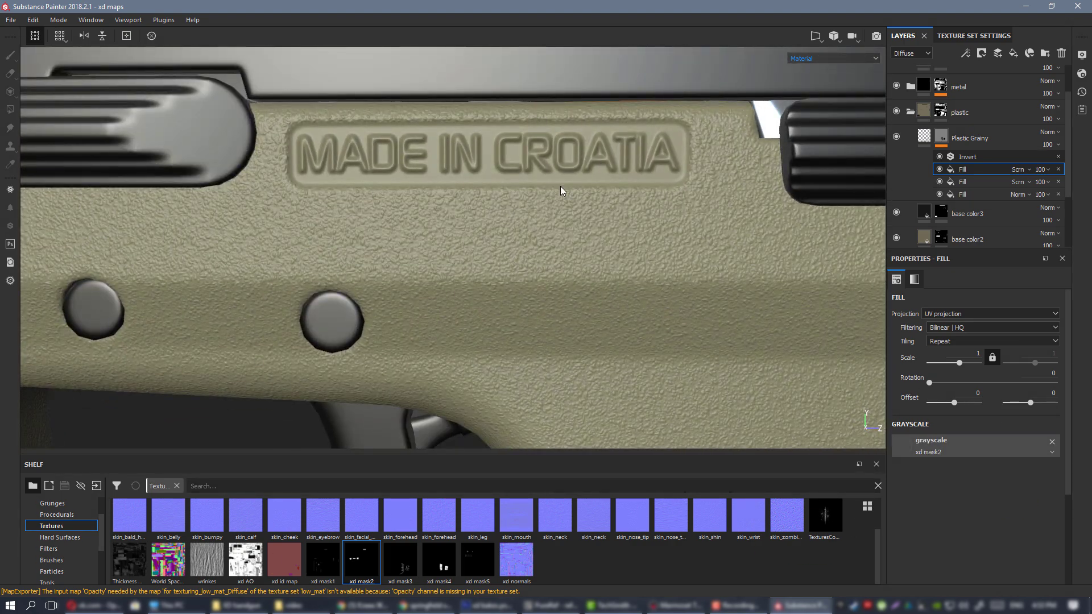
alt+right_drag(560, 186, 12, 146)
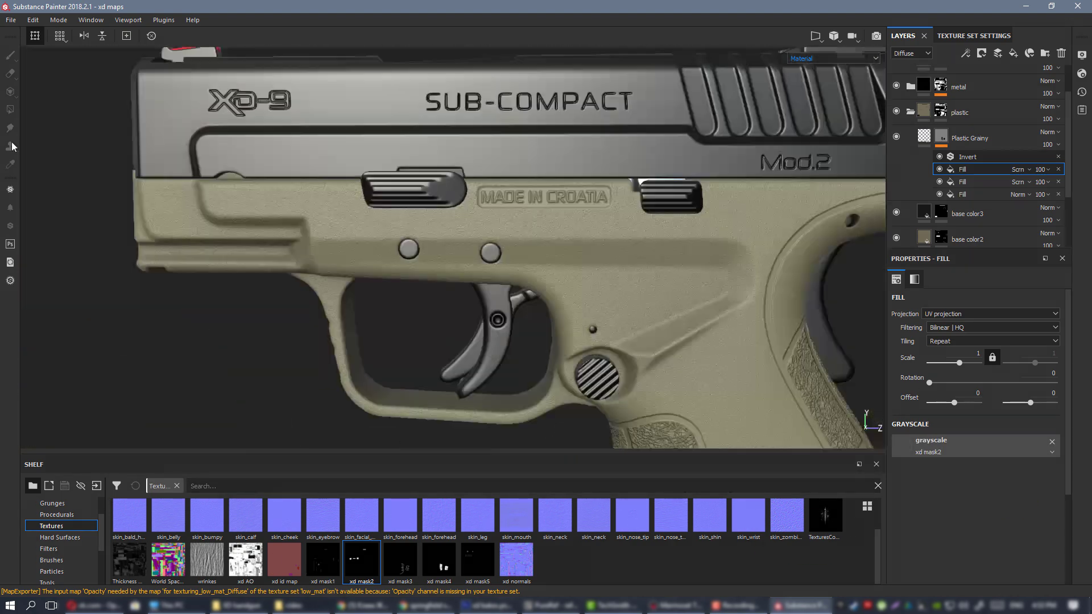
alt+middle_drag(487, 432, 455, 122)
alt+right_drag(654, 364, 875, 421)
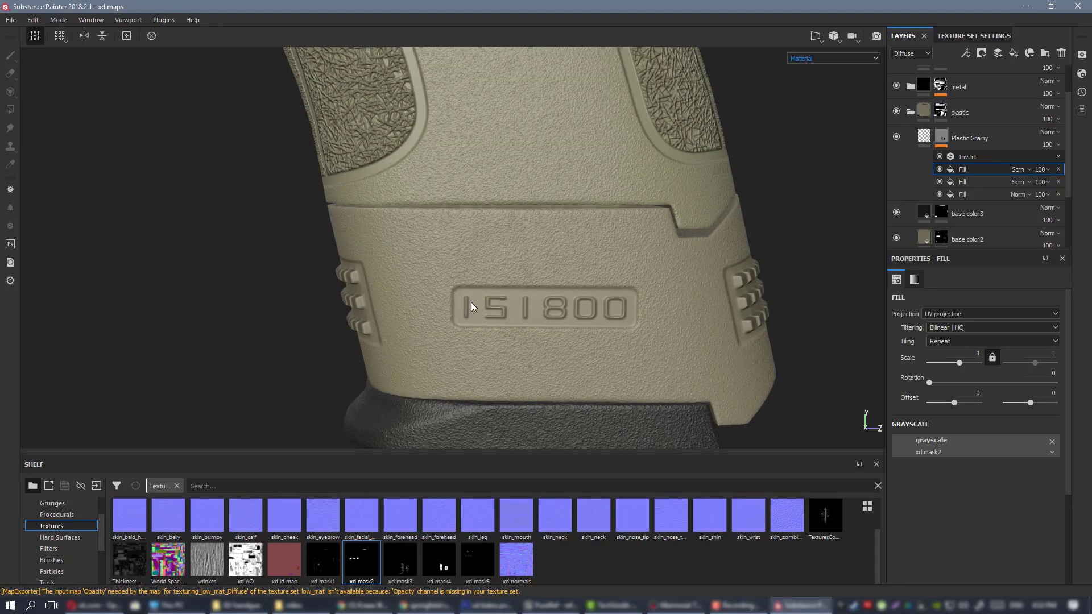
alt+drag(471, 306, 688, 270)
shift+right_drag(687, 270, 595, 270)
alt+drag(595, 270, 393, 253)
alt+right_drag(392, 253, 265, 246)
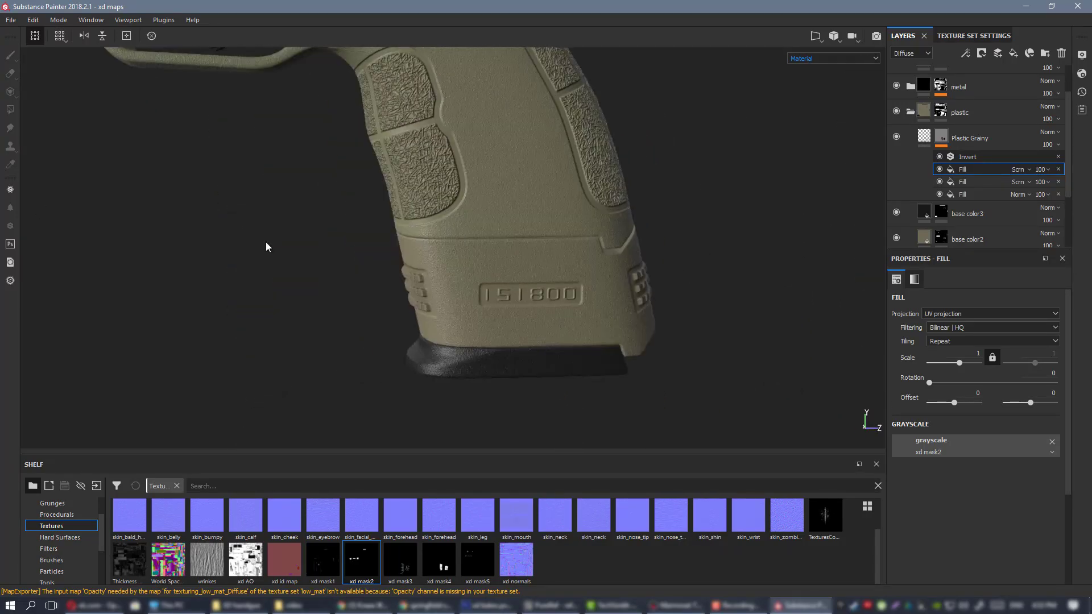
- Examine the grain on the frame and grip panels from several angles and distances under changed lighting
alt+middle_drag(467, 52, 495, 229)
alt+middle_drag(423, 146, 470, 280)
alt+drag(470, 280, 302, 282)
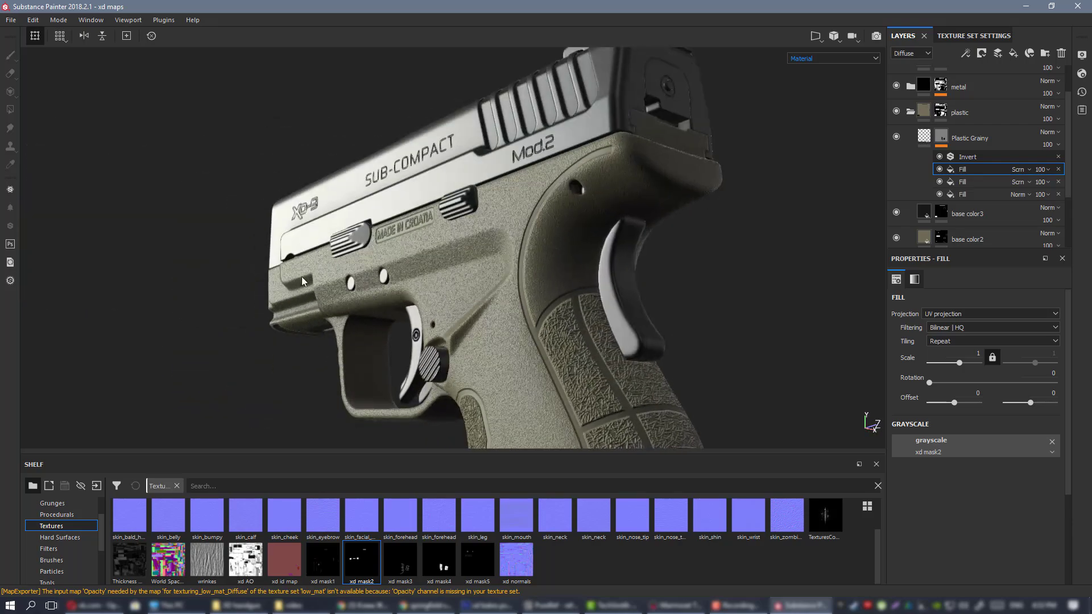
shift+right_drag(302, 281, 534, 259)
alt+drag(591, 185, 773, 189)
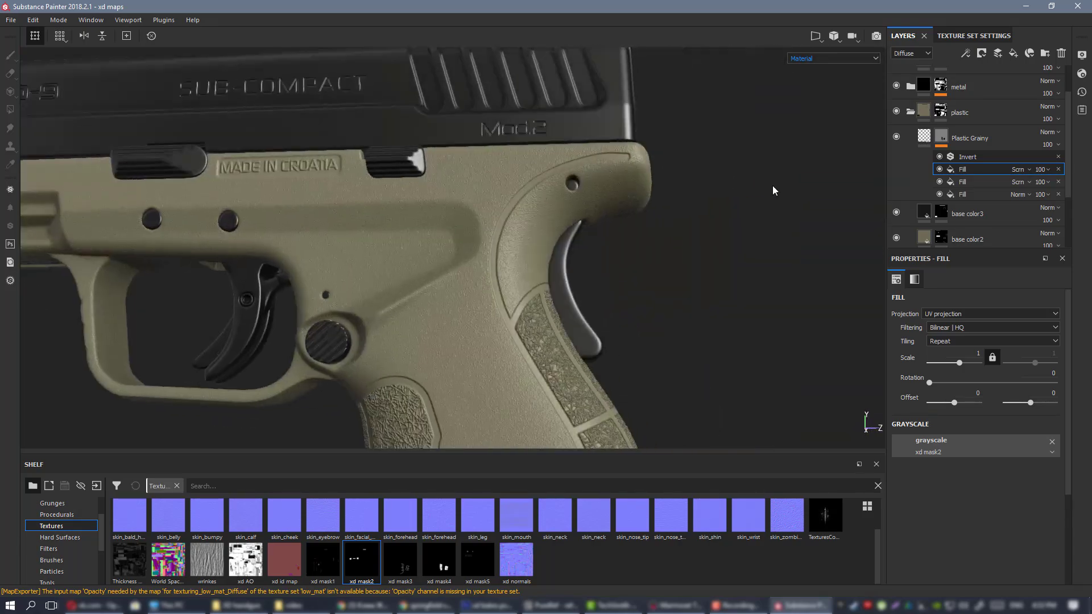
alt+drag(512, 216, 670, 226)
alt+right_drag(669, 225, 682, 326)
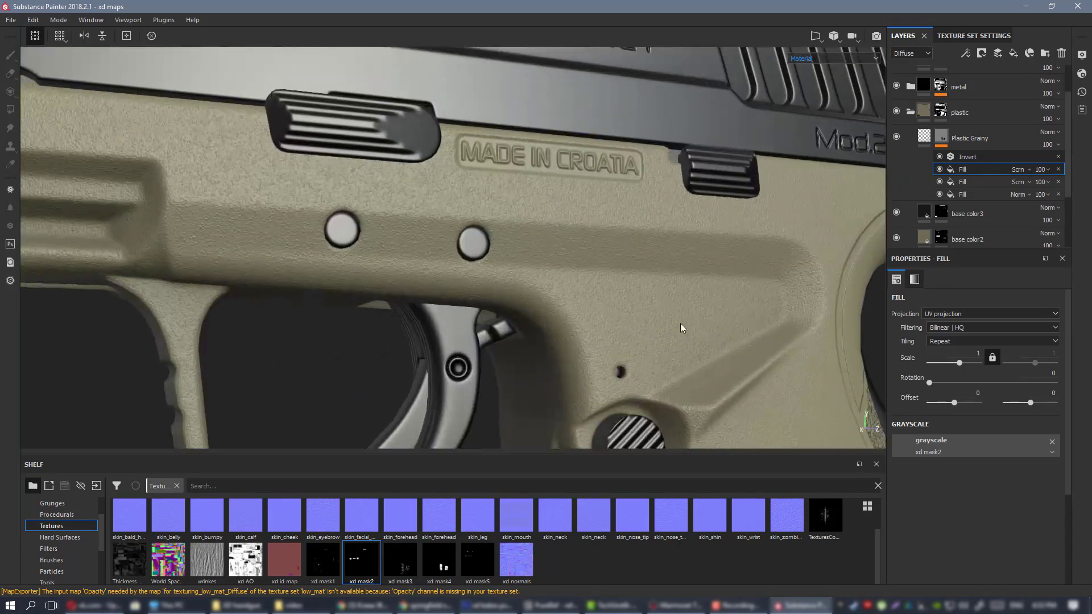
alt+drag(682, 326, 170, 172)
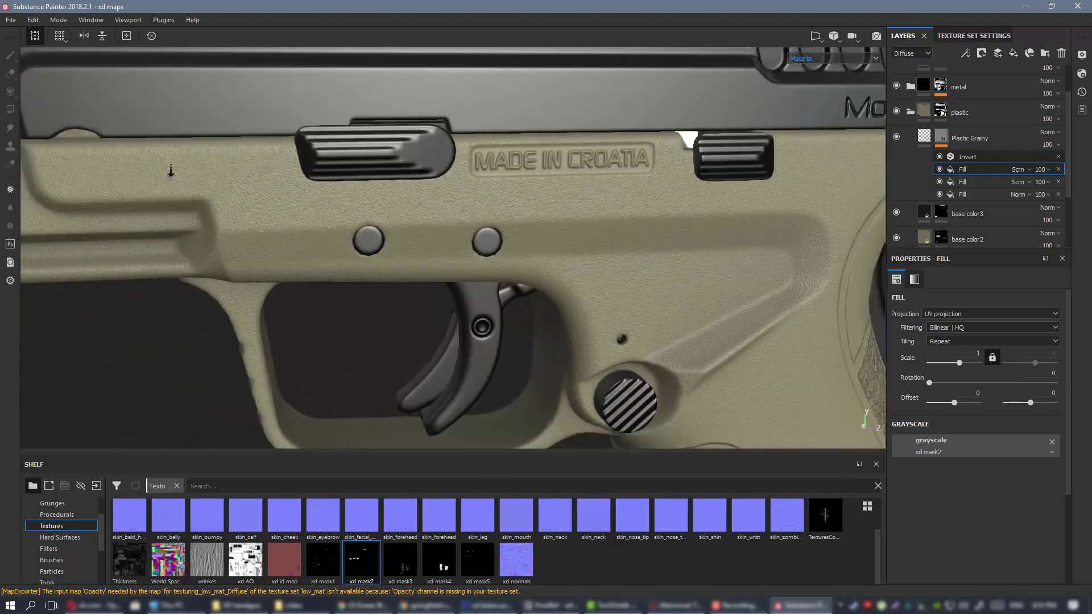
alt+right_drag(651, 307, 663, 241)
alt+drag(663, 242, 594, 290)
alt+right_drag(594, 290, 608, 223)
alt+drag(607, 223, 475, 199)
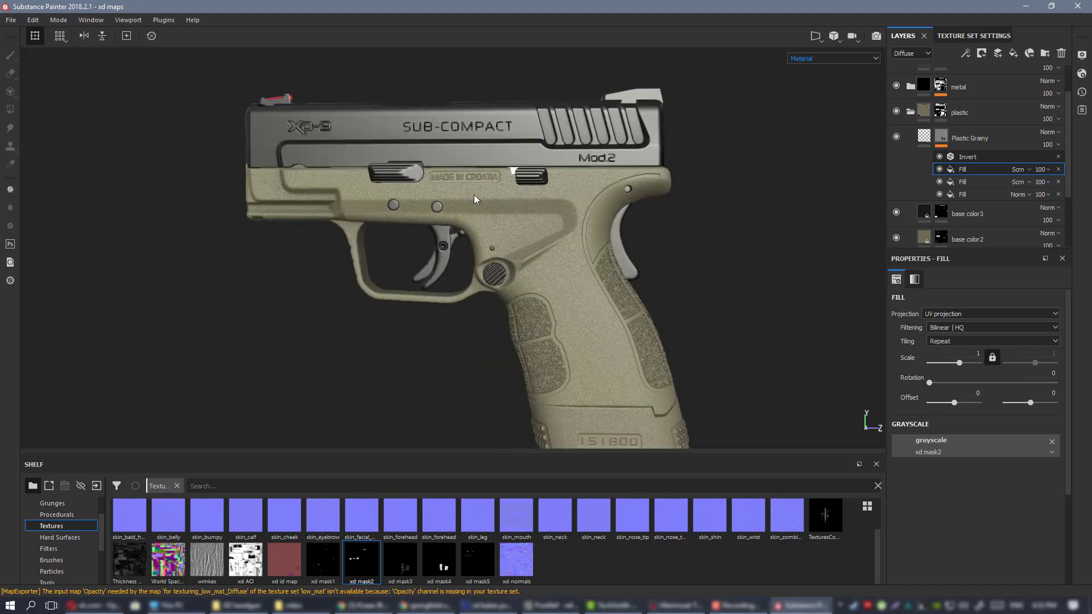
alt+right_drag(475, 200, 487, 256)
alt+drag(487, 255, 560, 193)
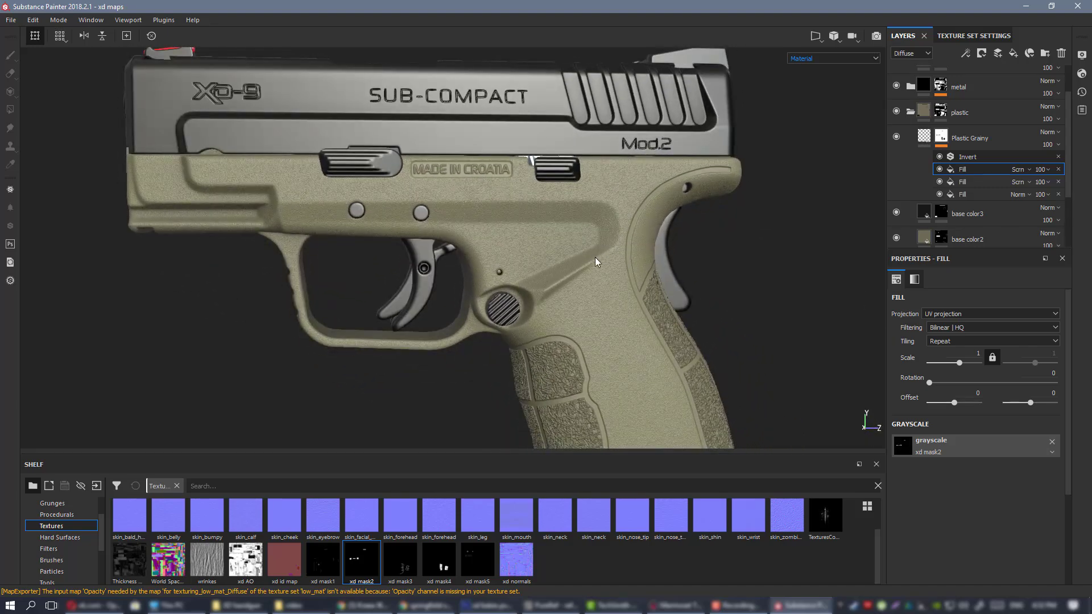
alt+right_drag(596, 260, 561, 222)
alt+right_drag(668, 303, 733, 375)
- Set the Roughness of the Plastic Grainy fill layer's material to 0.45
click(925, 138)
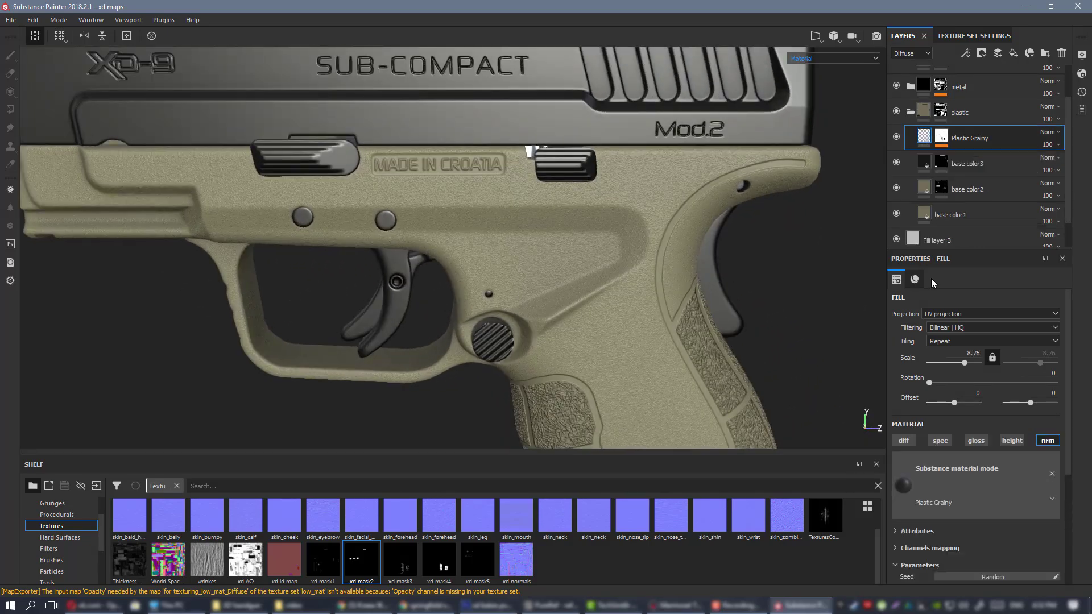
alt+right_drag(462, 250, 603, 322)
scroll(945, 465, down, 2)
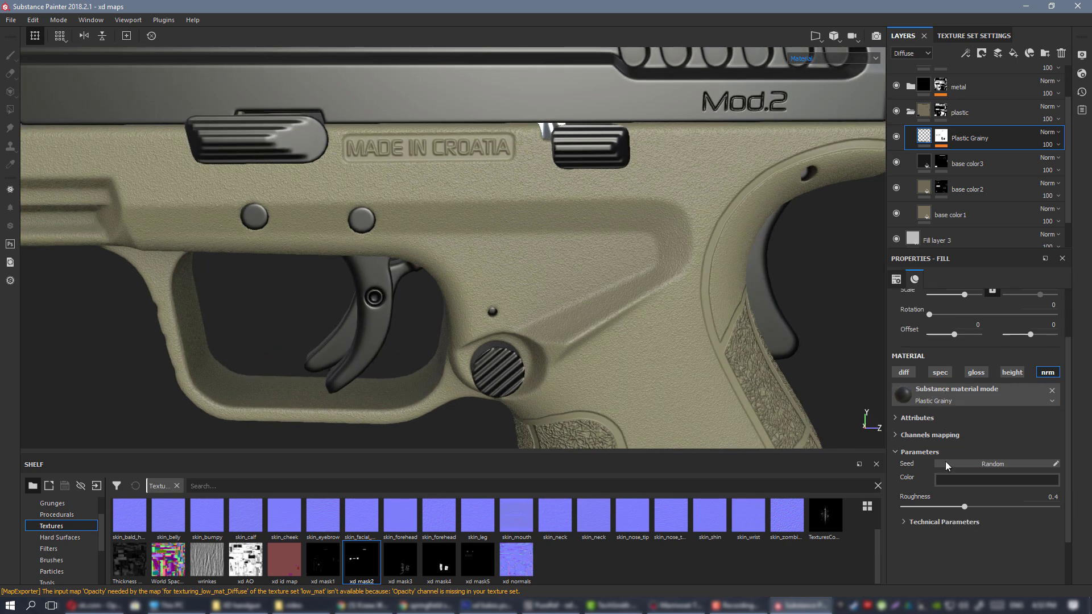
drag(970, 509, 986, 505)
click(972, 508)
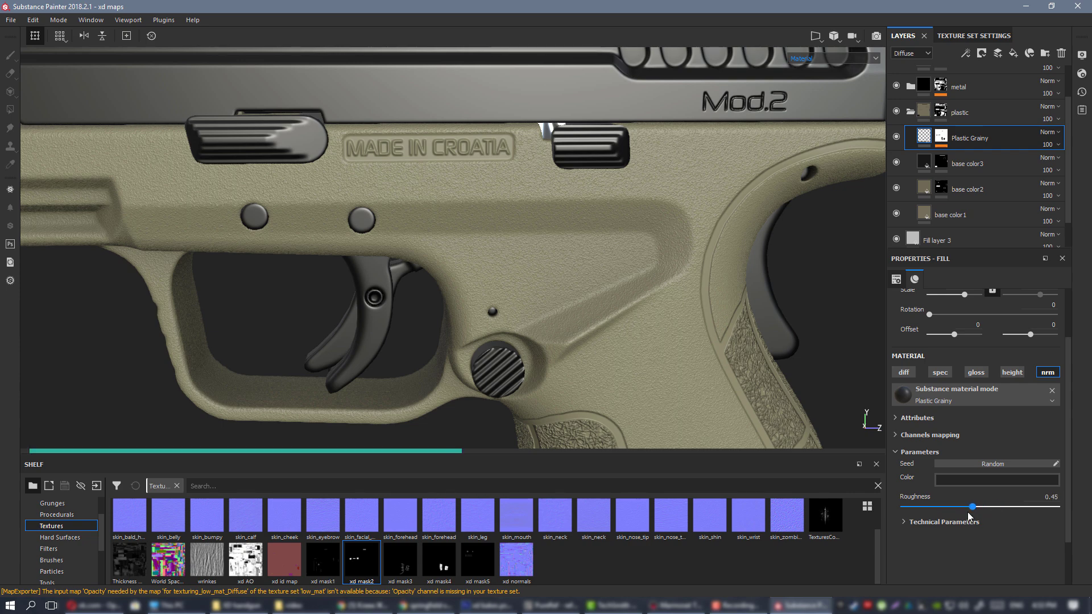
- In the Plastic Grainy technical parameters, set Normal Intensity to 0.67 and Height Position to 0.45, and check the frame
alt+right_drag(526, 229, 607, 225)
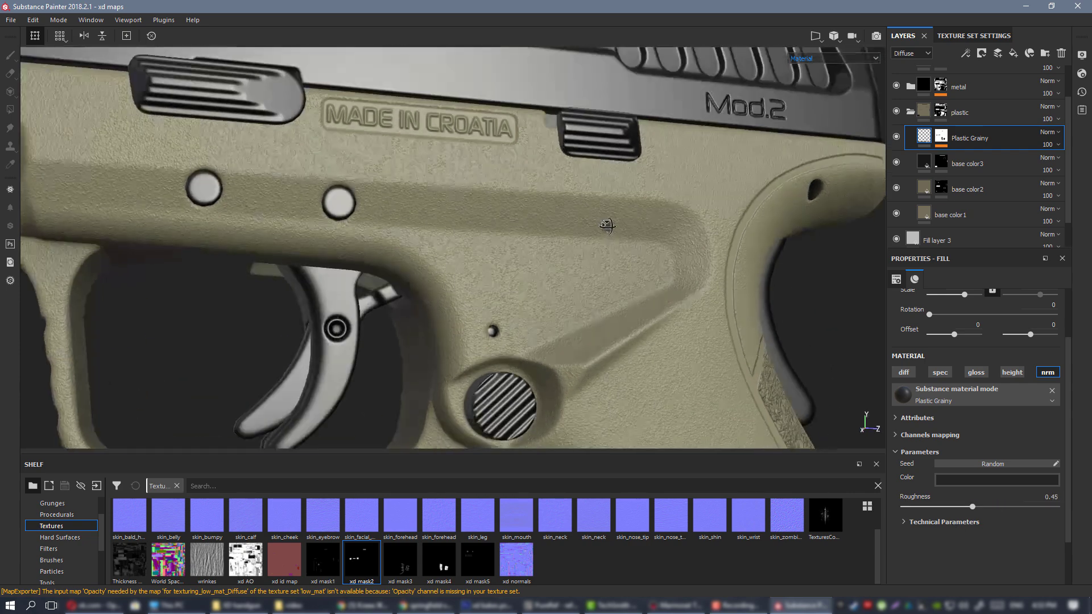
click(944, 518)
scroll(968, 517, down, 2)
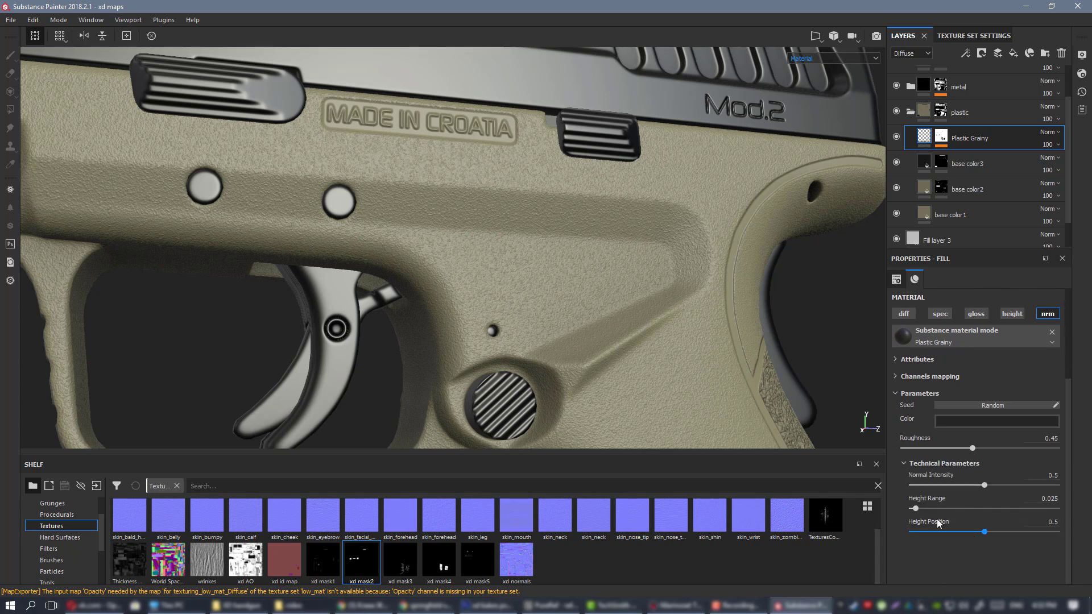
drag(999, 532, 1005, 533)
click(1008, 485)
alt+drag(540, 212, 551, 254)
alt+right_drag(550, 253, 558, 220)
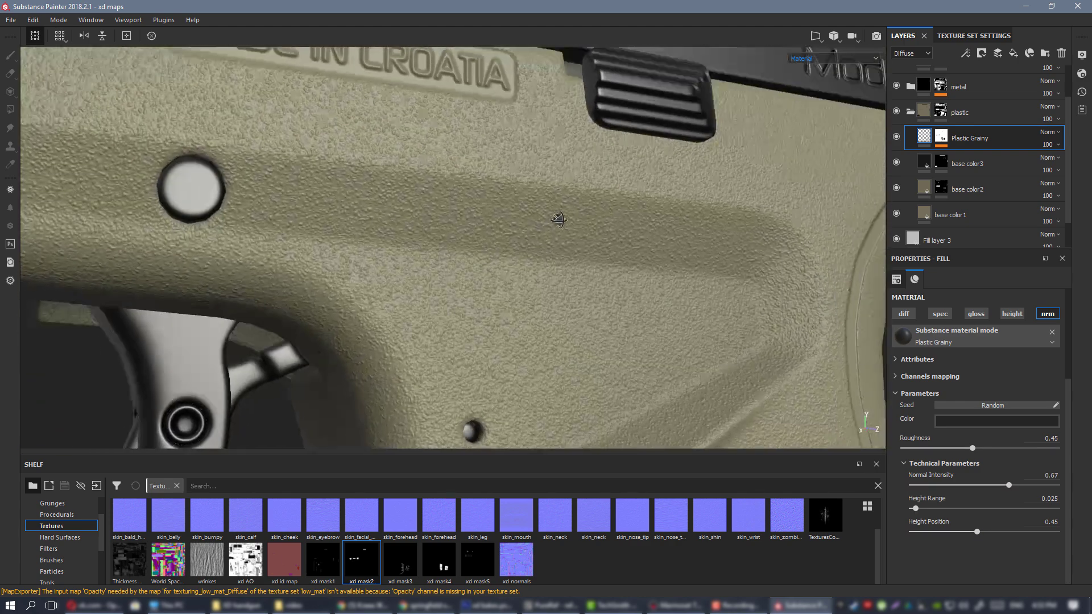
alt+drag(558, 220, 556, 239)
alt+right_drag(556, 239, 173, 200)
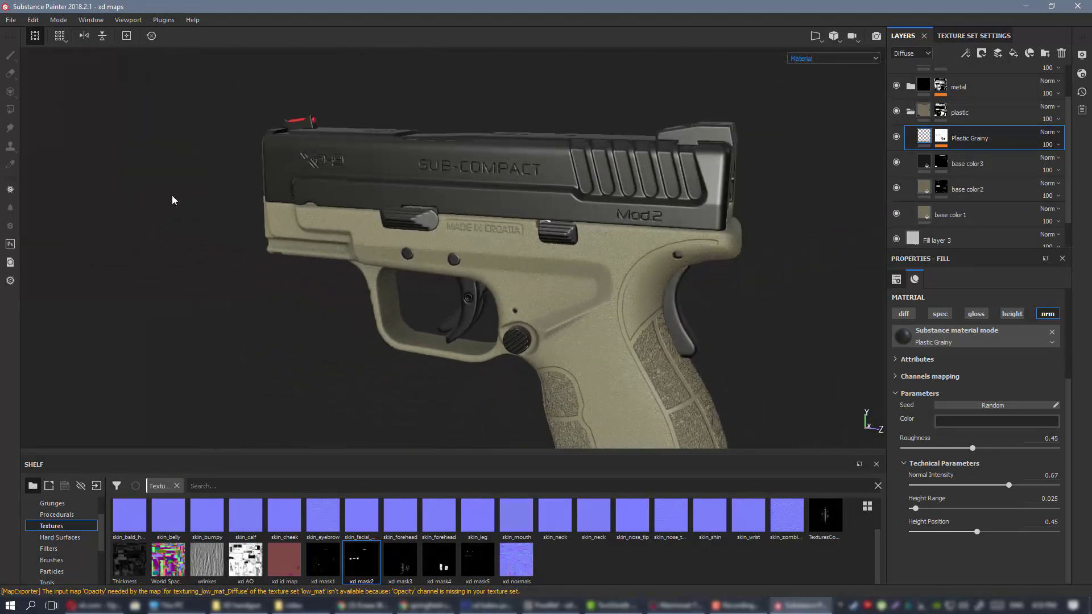
- Examine the grain on the frame around the trigger guard and MADE IN CROATIA lettering from several angles and under changed lighting
alt+drag(625, 221, 545, 230)
mouse_move(546, 230)
shift+right_down()
mouse_move(625, 227)
mouse_move(566, 228)
shift+right_up()
alt+drag(566, 228, 694, 239)
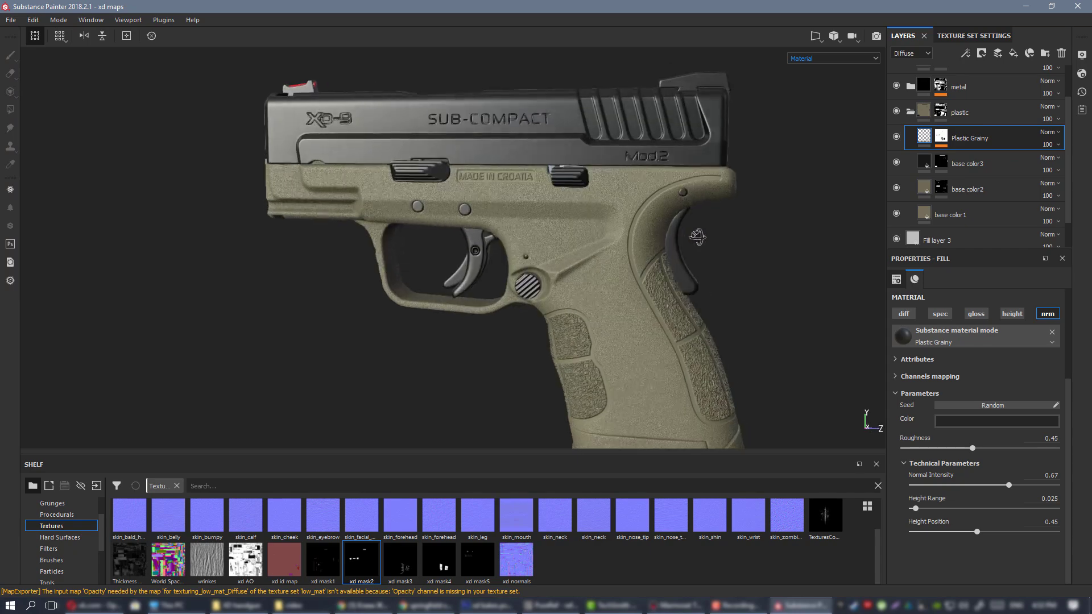
alt+right_drag(694, 238, 782, 414)
alt+drag(622, 231, 645, 219)
alt+right_drag(645, 219, 256, 184)
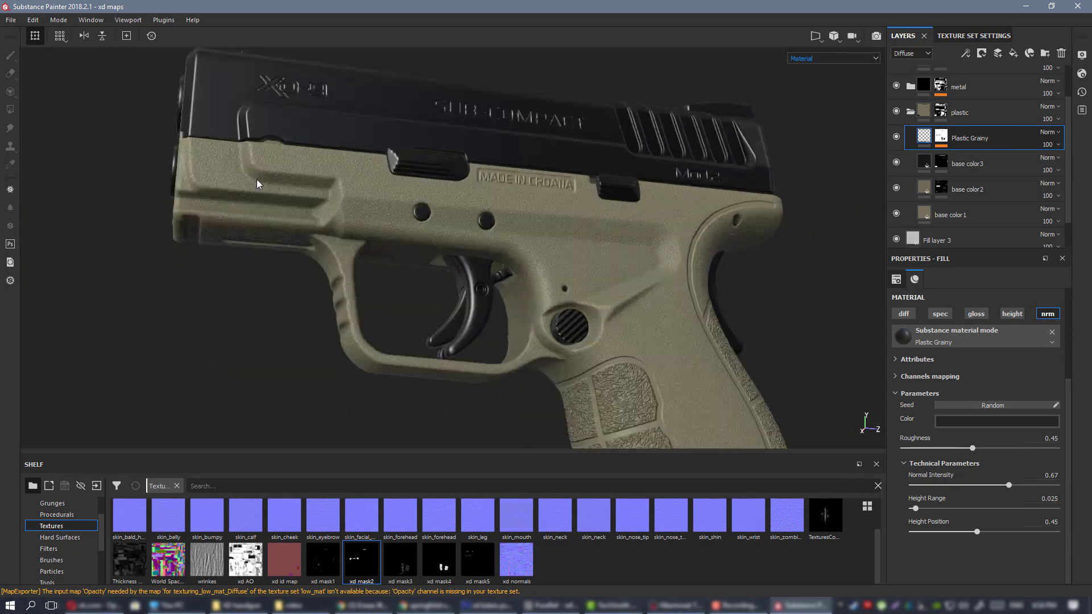
alt+drag(569, 255, 620, 289)
shift+right_drag(619, 289, 594, 290)
scroll(656, 324, up, 3)
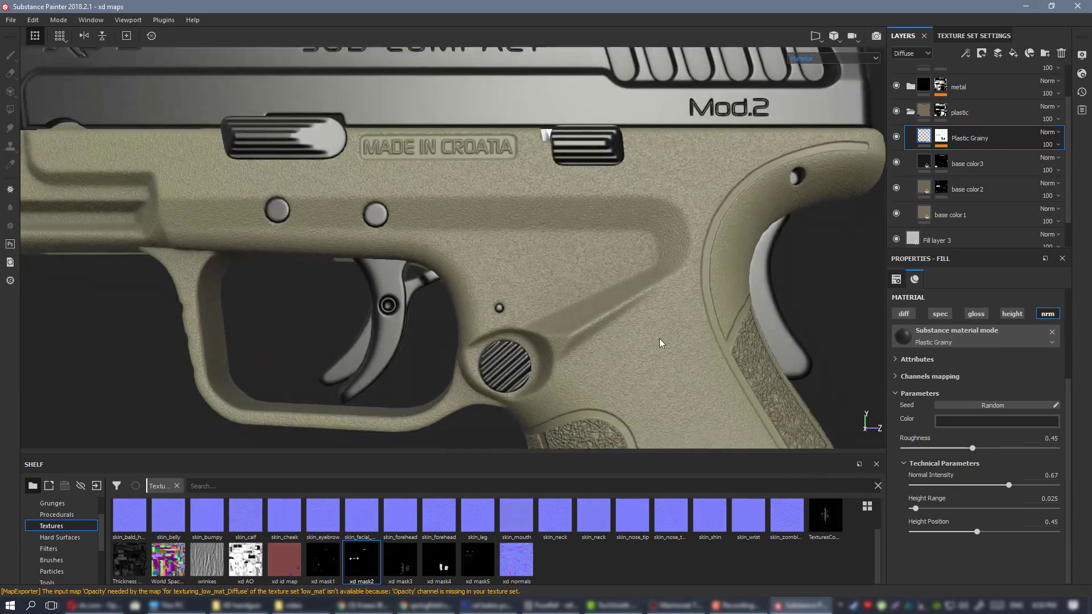
alt+drag(660, 343, 660, 261)
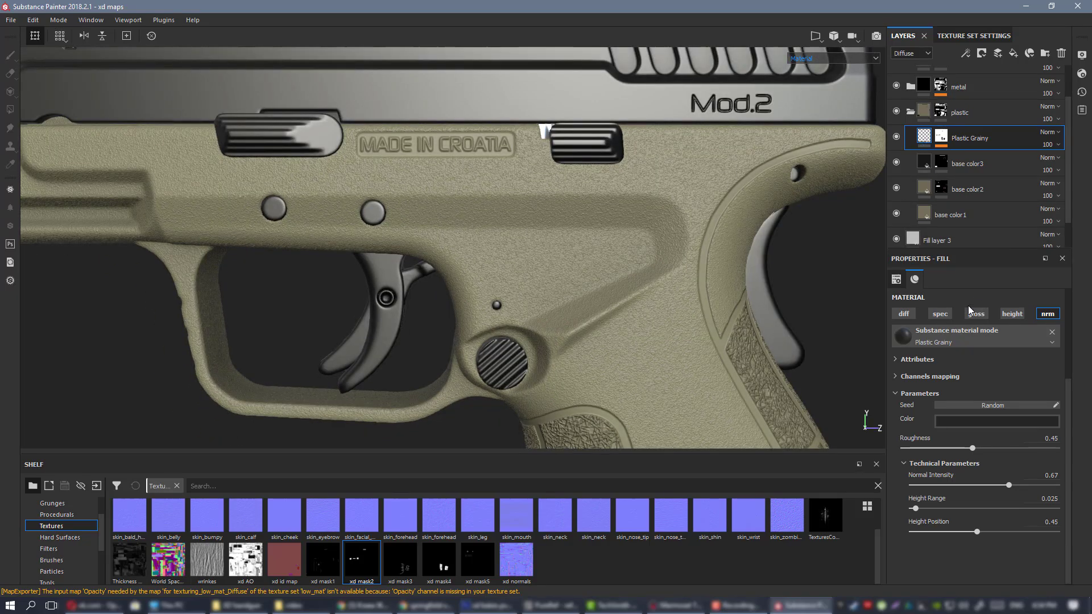
scroll(564, 181, up, 2)
scroll(973, 142, up, 1)
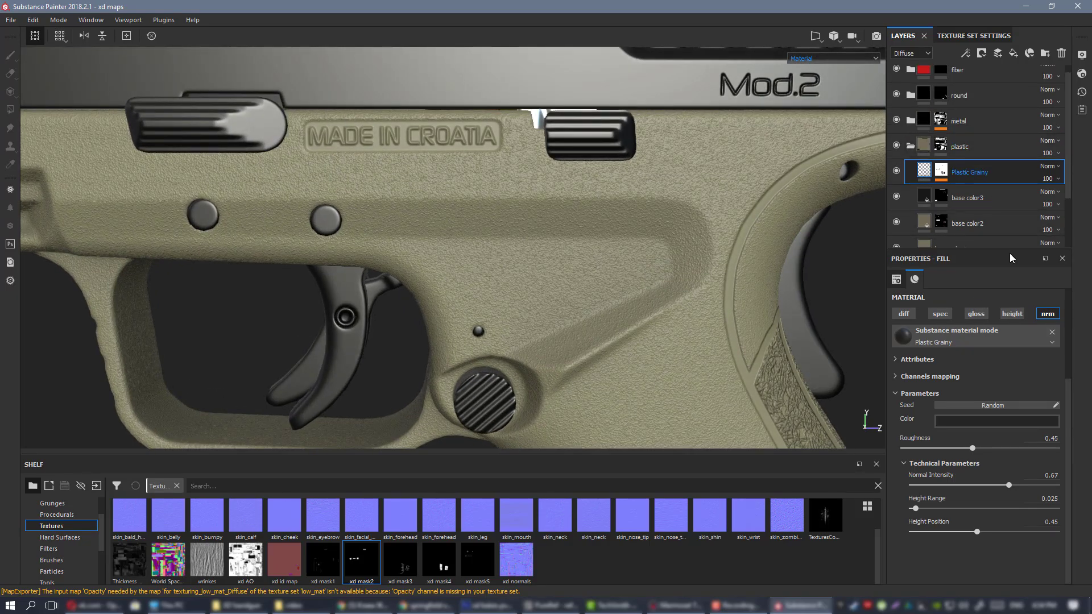
- Try adding the specular and gloss channels to the Plastic Grainy fill while cycling through the individual channel views
click(941, 315)
alt+drag(609, 247, 634, 227)
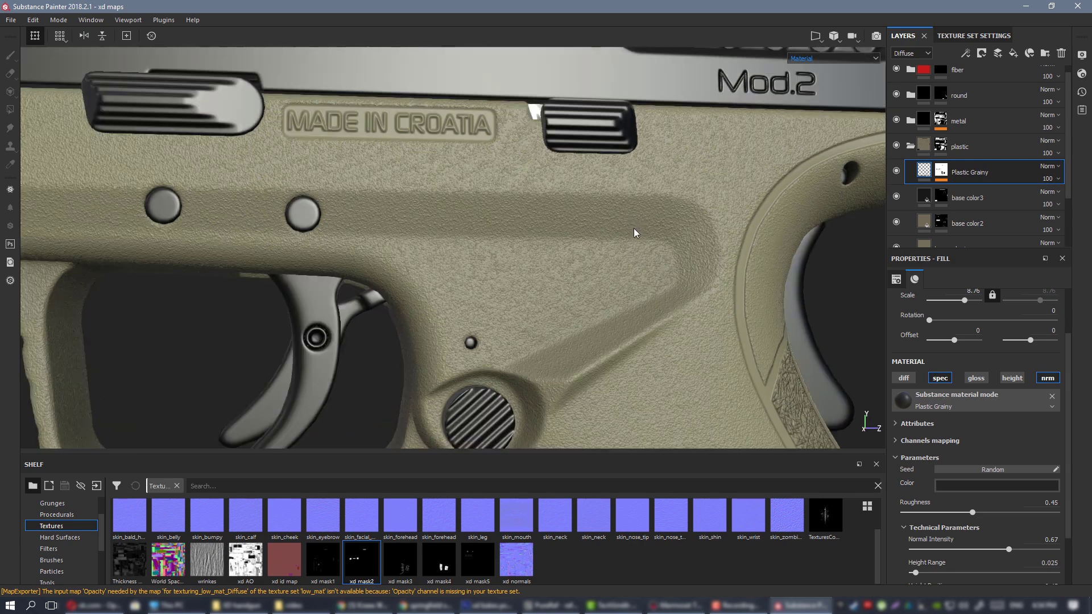
key(c)
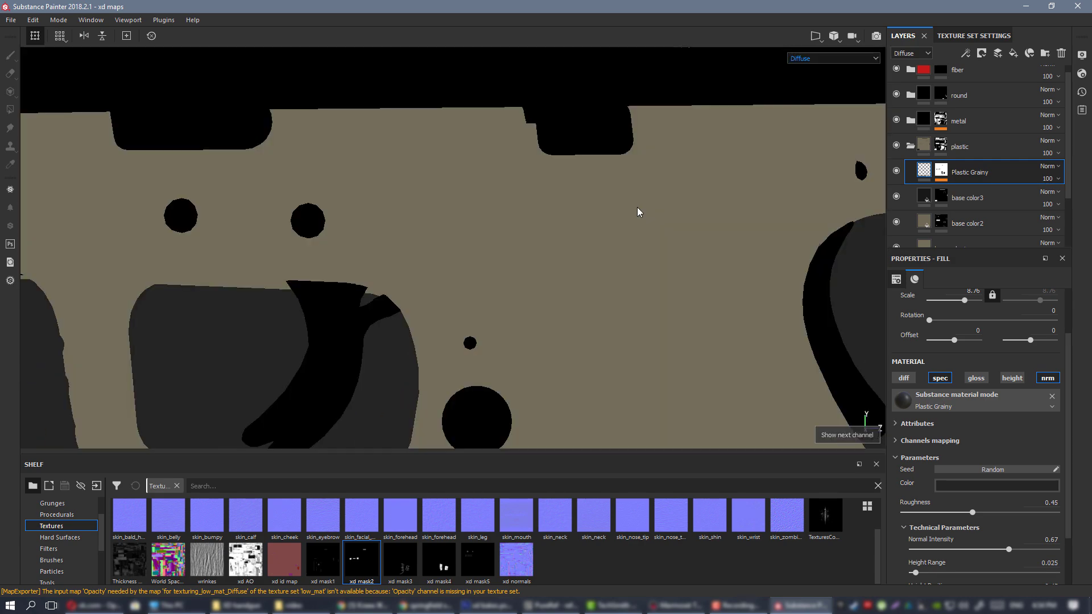
key(c)
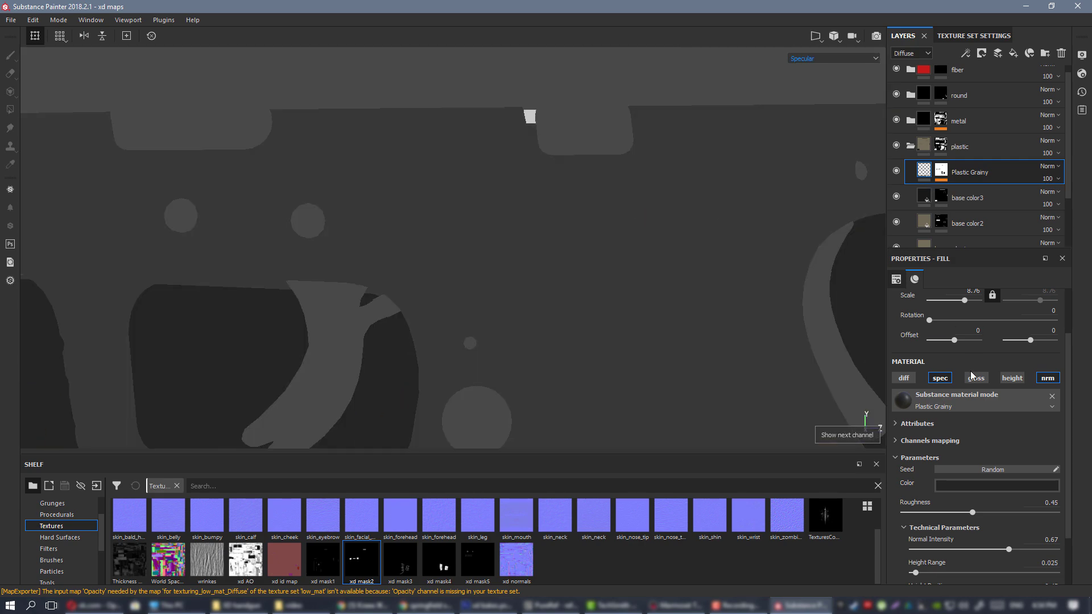
key(c)
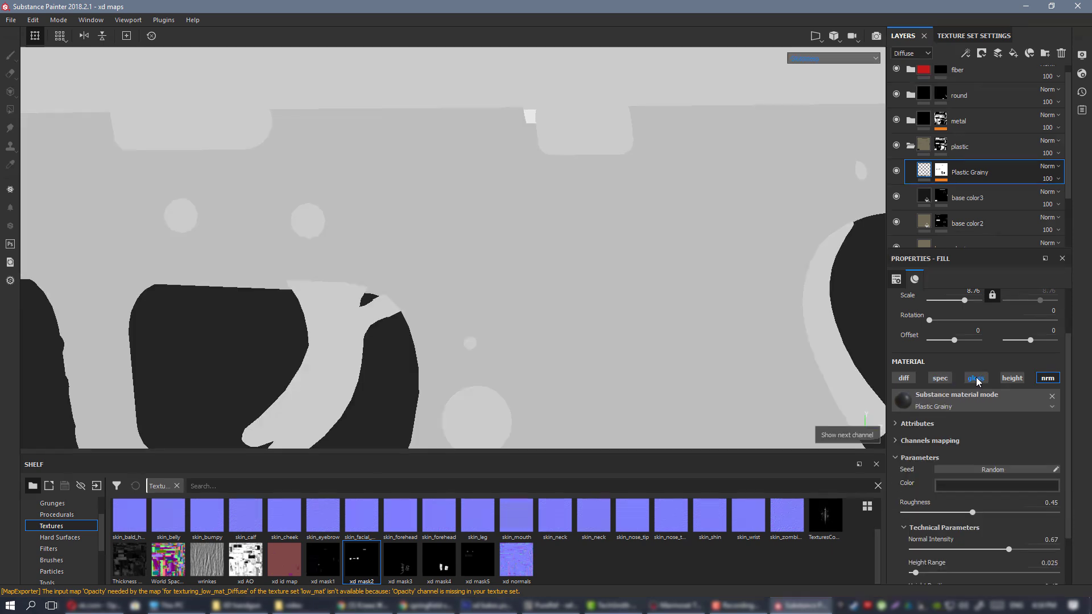
key(c)
key(c)
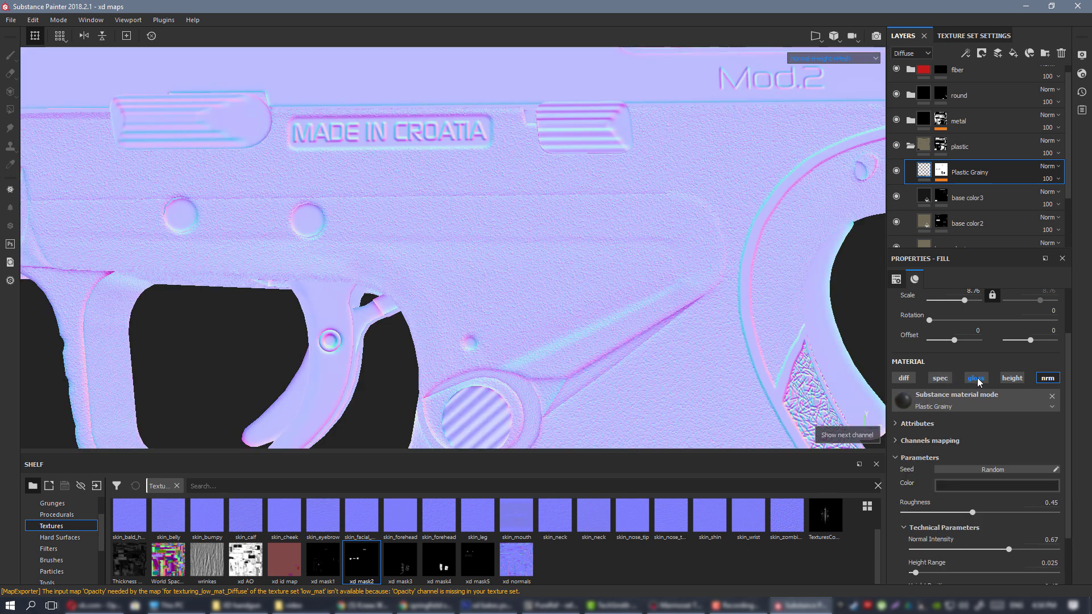
key(c)
key(c)
key(c)
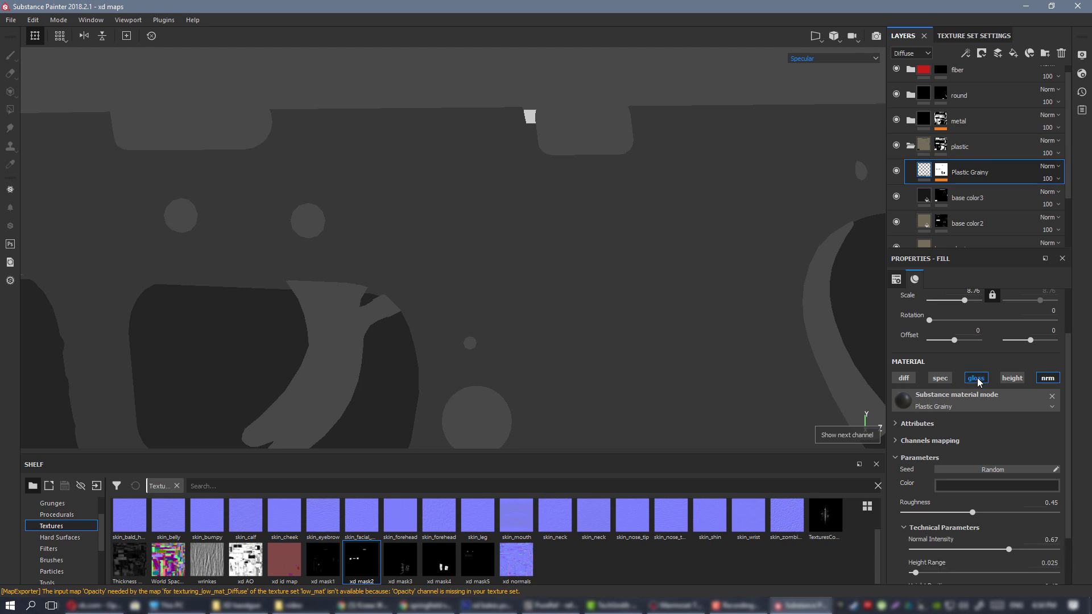
key(c)
- Set the Plastic Grainy material's Roughness to 0.19 and turn off the fill's gloss channel
alt+drag(636, 263, 671, 265)
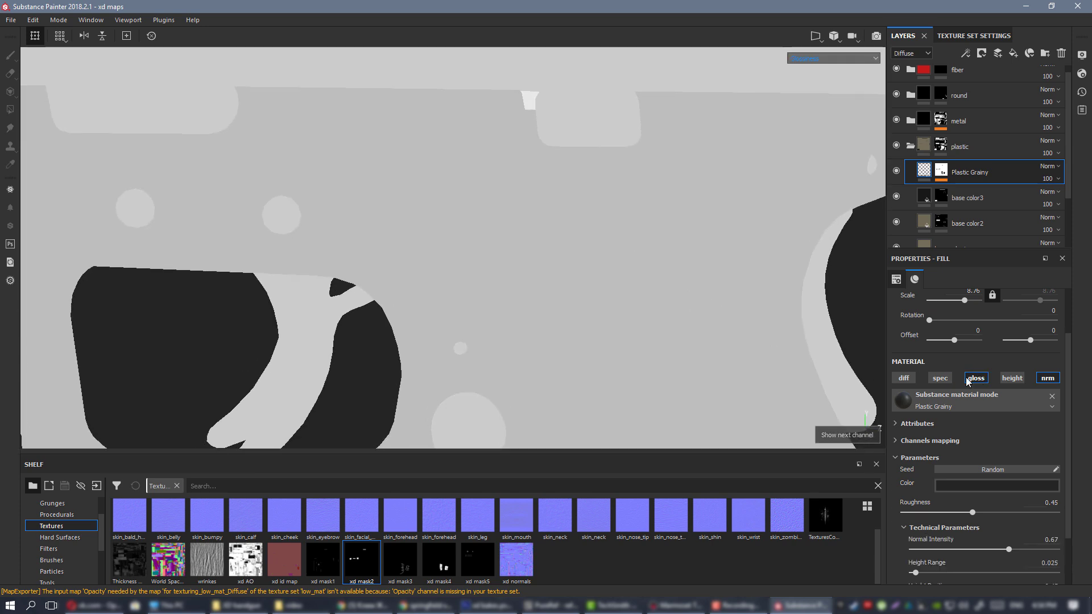
alt+right_drag(678, 299, 478, 216)
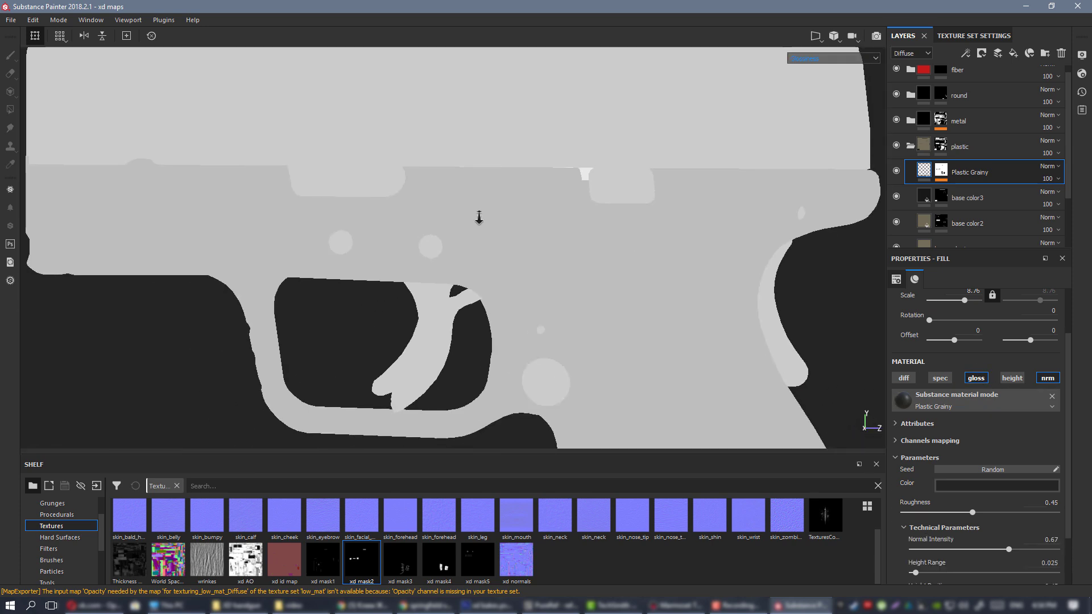
alt+drag(477, 217, 547, 236)
alt+right_drag(546, 234, 690, 317)
scroll(1028, 442, down, 2)
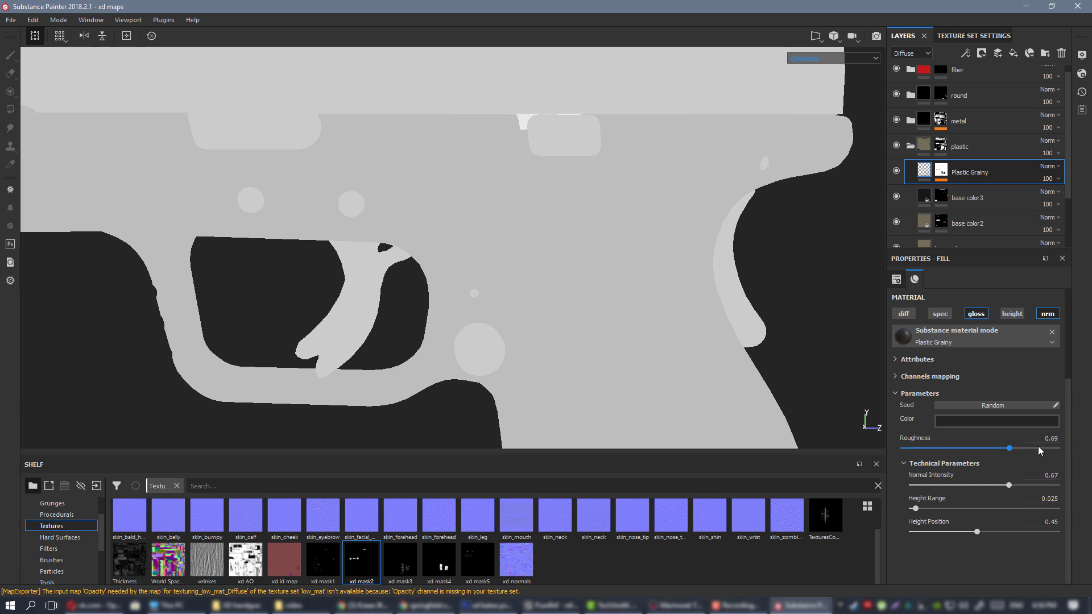
click(956, 448)
alt+drag(483, 233, 543, 246)
mouse_move(569, 249)
alt+right_down()
mouse_move(602, 255)
mouse_move(561, 233)
alt+right_up()
click(974, 315)
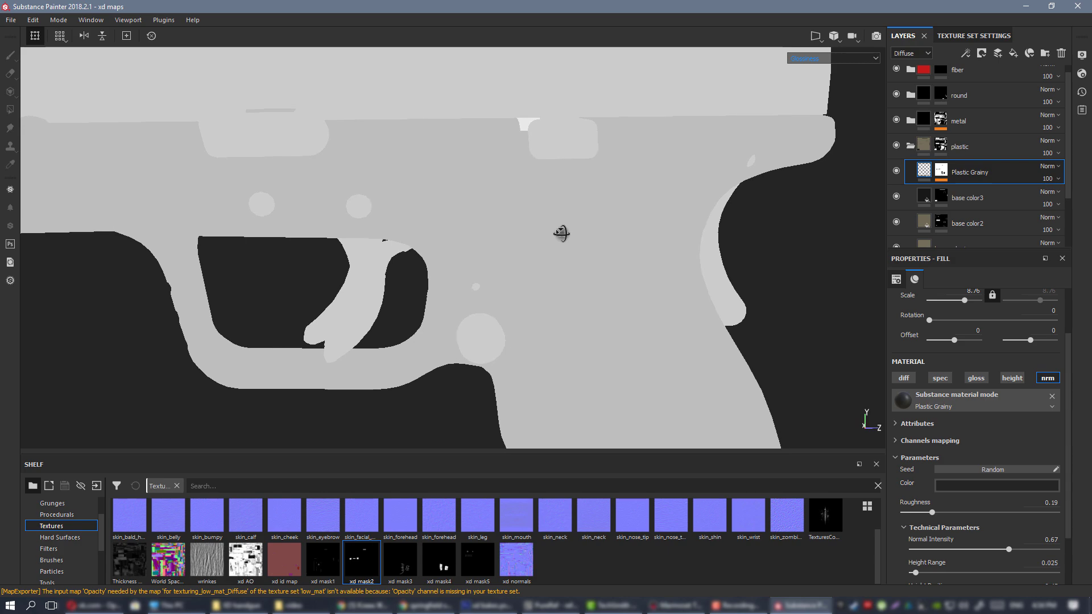
- Return to the full material view and compare the frame's grain up close and from a distance
key(m)
alt+right_drag(629, 281, 622, 262)
alt+drag(622, 263, 603, 230)
alt+right_drag(603, 230, 733, 345)
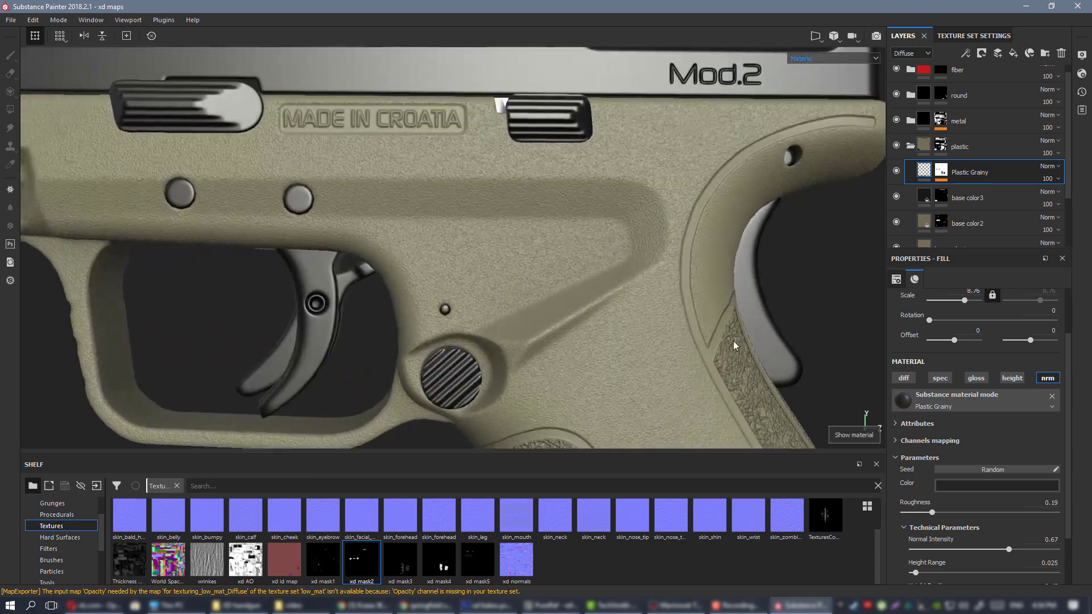
alt+drag(611, 267, 641, 267)
alt+right_drag(641, 267, 441, 180)
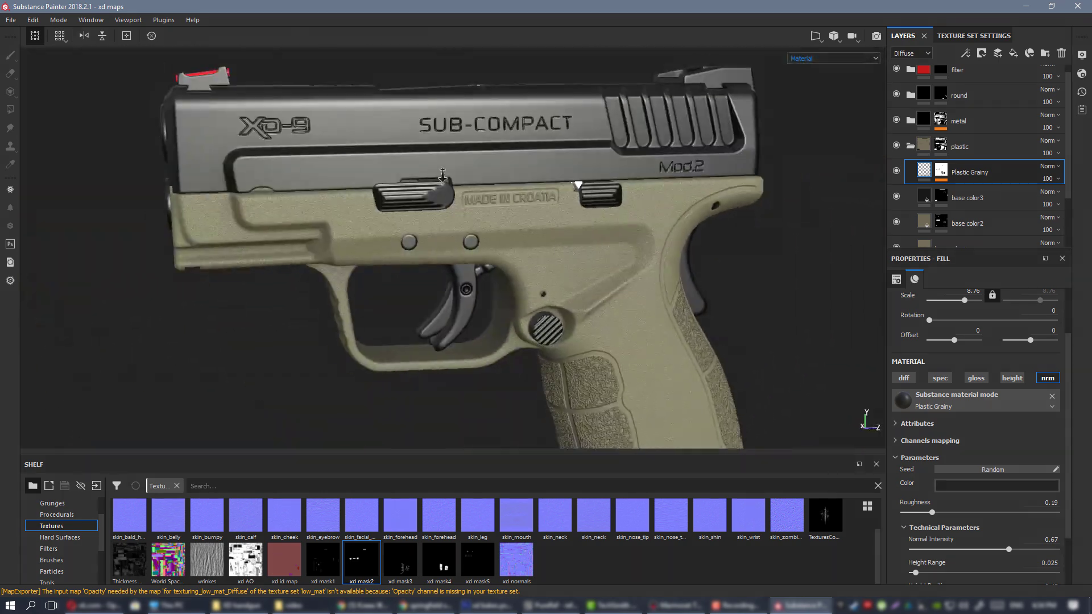
alt+drag(441, 179, 471, 129)
alt+right_drag(471, 129, 728, 322)
alt+drag(728, 322, 758, 326)
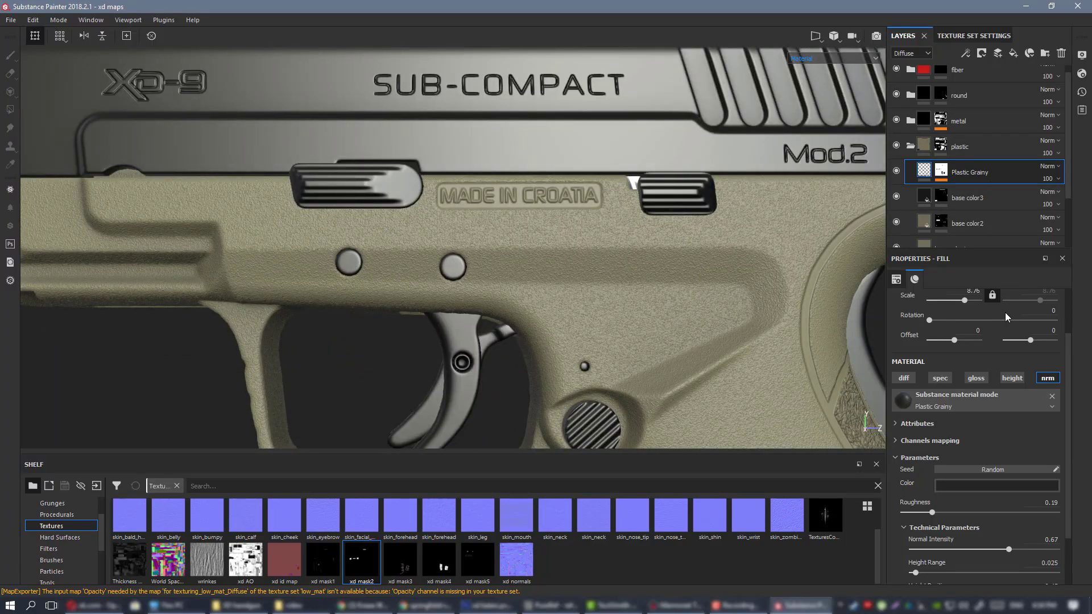
- Set the Scale of the Plastic Grainy fill to 7.91 and check the grain behind the trigger guard
scroll(986, 300, up, 1)
drag(961, 335, 963, 333)
alt+right_drag(530, 257, 642, 301)
alt+middle_drag(643, 302, 369, 245)
alt+right_drag(370, 245, 578, 300)
alt+drag(578, 300, 586, 293)
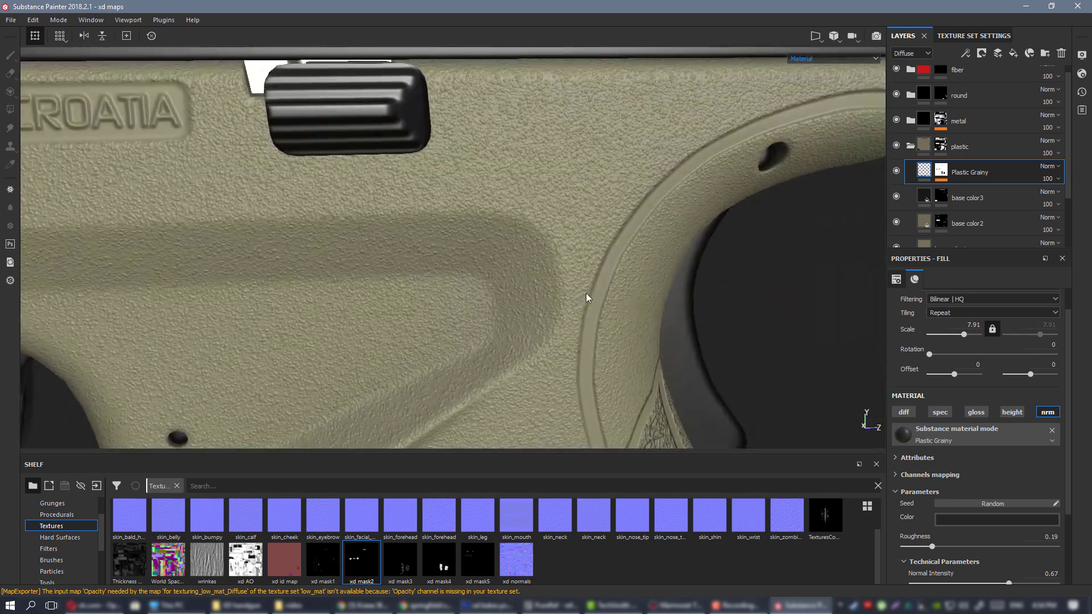
- Examine the rescaled grain on the frame and over the whole pistol down to the base of the grip
alt+right_drag(586, 292, 414, 294)
alt+middle_drag(414, 293, 694, 224)
alt+drag(694, 224, 500, 190)
alt+right_drag(499, 190, 522, 221)
alt+middle_drag(527, 248, 525, 284)
alt+right_drag(517, 211, 583, 270)
alt+right_drag(583, 270, 534, 210)
mouse_move(534, 211)
alt+mouse_down()
mouse_move(265, 185)
mouse_move(600, 210)
mouse_move(577, 271)
mouse_move(540, 231)
alt+mouse_up()
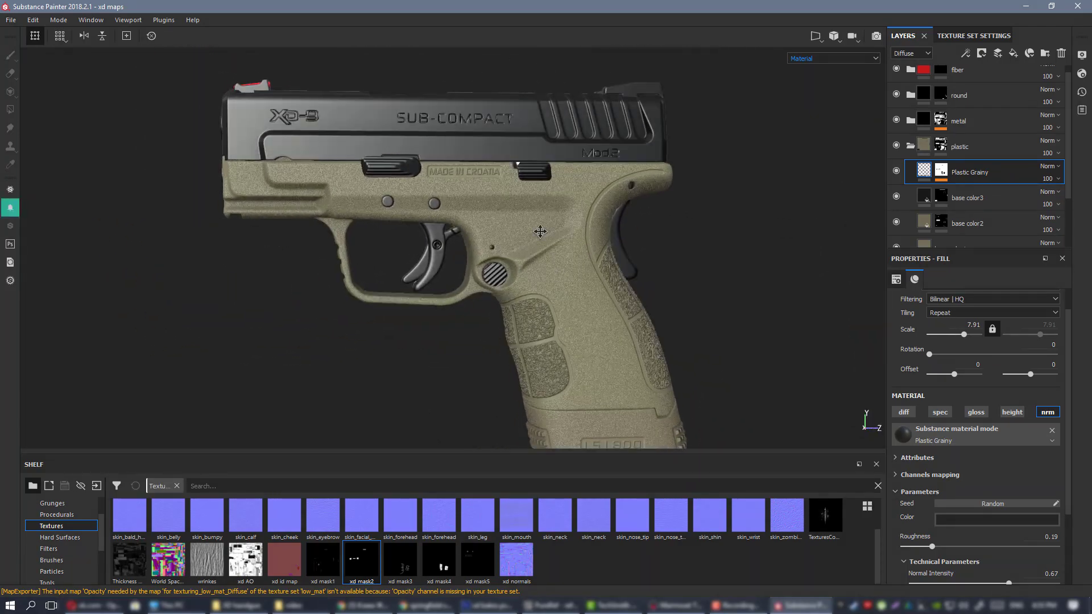
alt+middle_drag(540, 231, 522, 221)
alt+drag(461, 295, 551, 208)
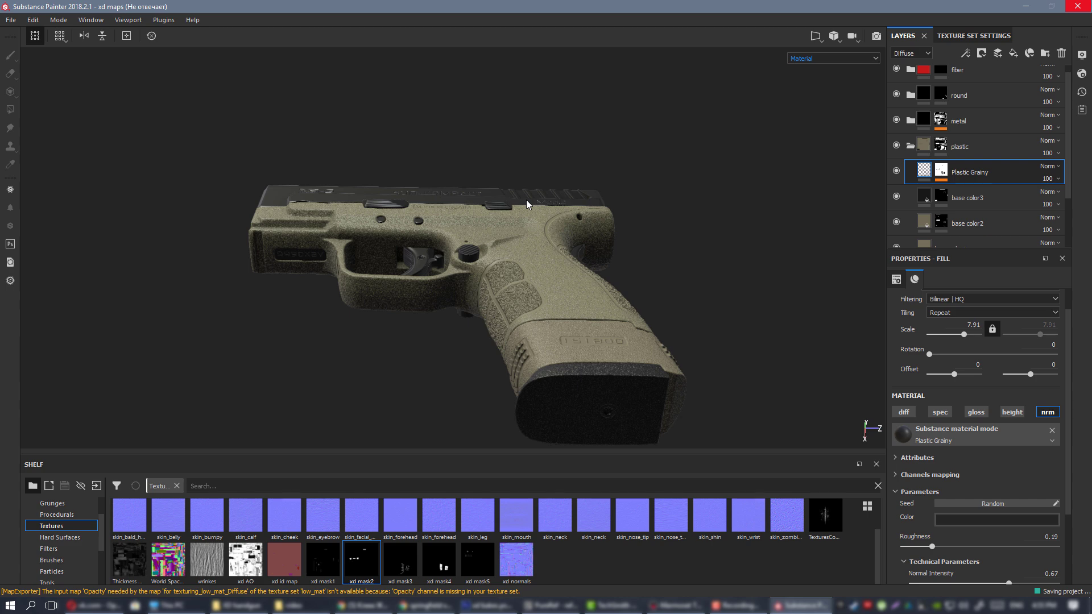
- Inspect the rescaled grain up close around the MADE IN CROATIA lettering and trigger under changed lighting
alt+drag(527, 199, 382, 208)
alt+right_drag(382, 208, 613, 312)
alt+drag(613, 313, 563, 310)
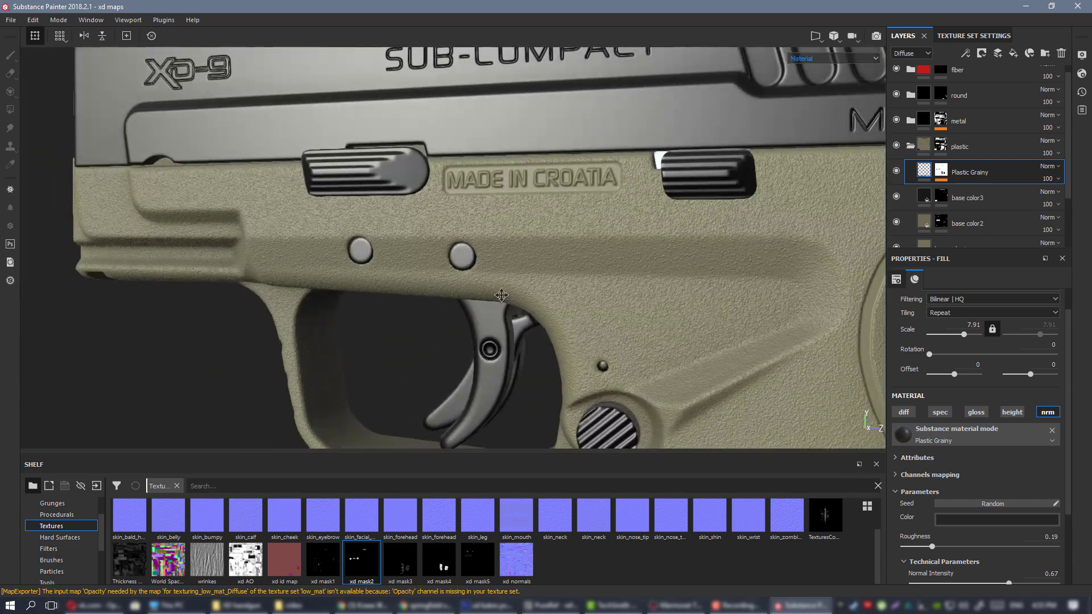
alt+right_drag(188, 74, 601, 265)
alt+middle_drag(601, 265, 607, 269)
alt+drag(608, 269, 563, 262)
alt+right_drag(563, 262, 734, 318)
alt+drag(733, 318, 769, 327)
shift+right_drag(769, 327, 705, 327)
alt+drag(705, 327, 739, 336)
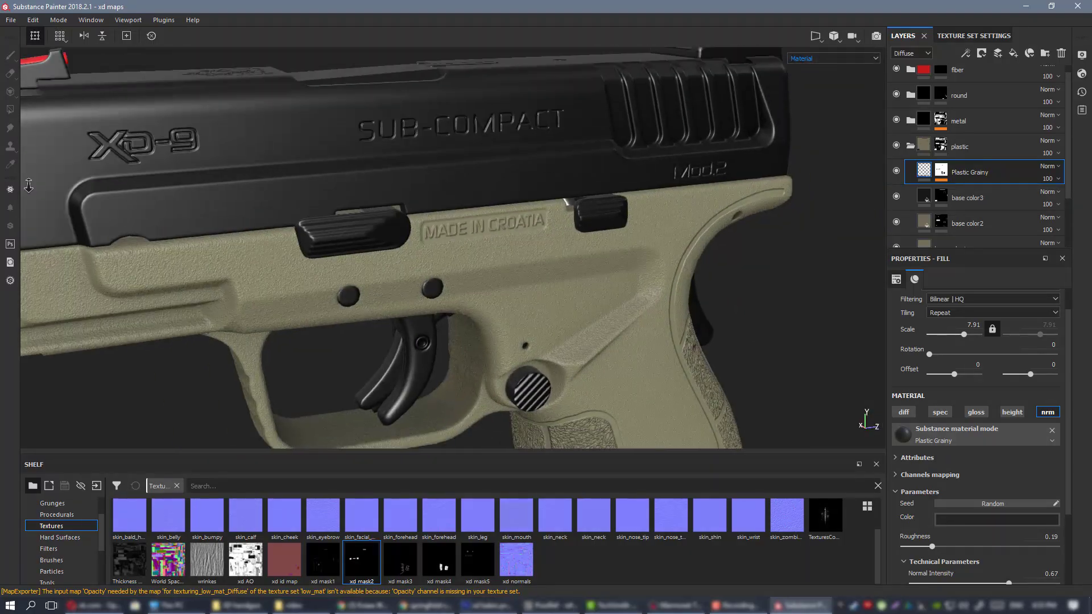
- Check how the grain on the frame and grip reads with the whole pistol viewed from farther away
alt+right_drag(739, 335, 656, 326)
alt+middle_drag(656, 326, 501, 250)
alt+drag(500, 250, 439, 220)
scroll(605, 343, down, 3)
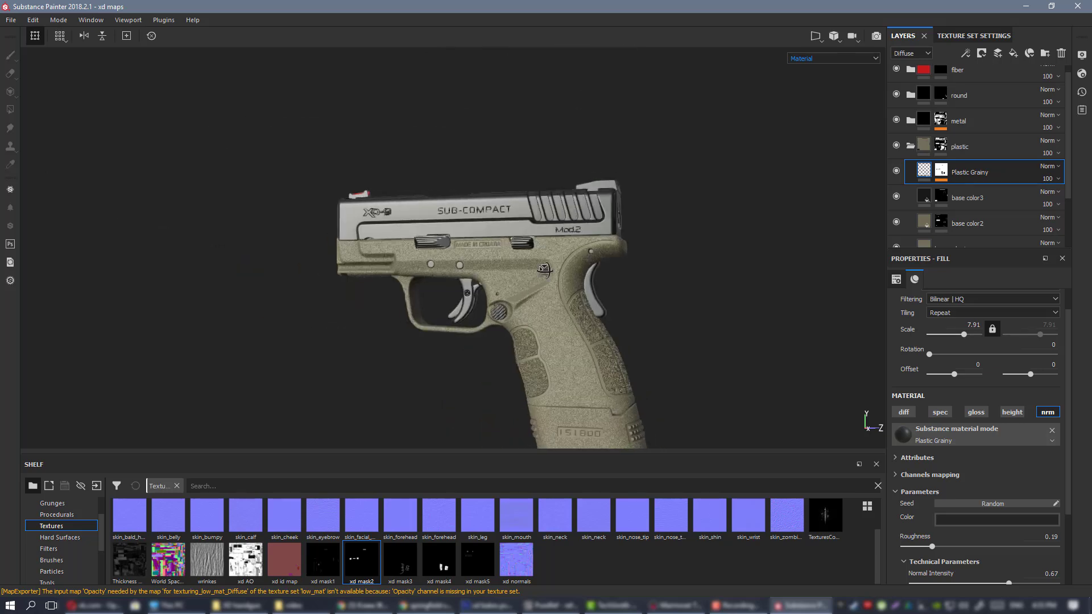
alt+drag(500, 222, 480, 278)
scroll(480, 277, up, 2)
scroll(480, 279, up, 3)
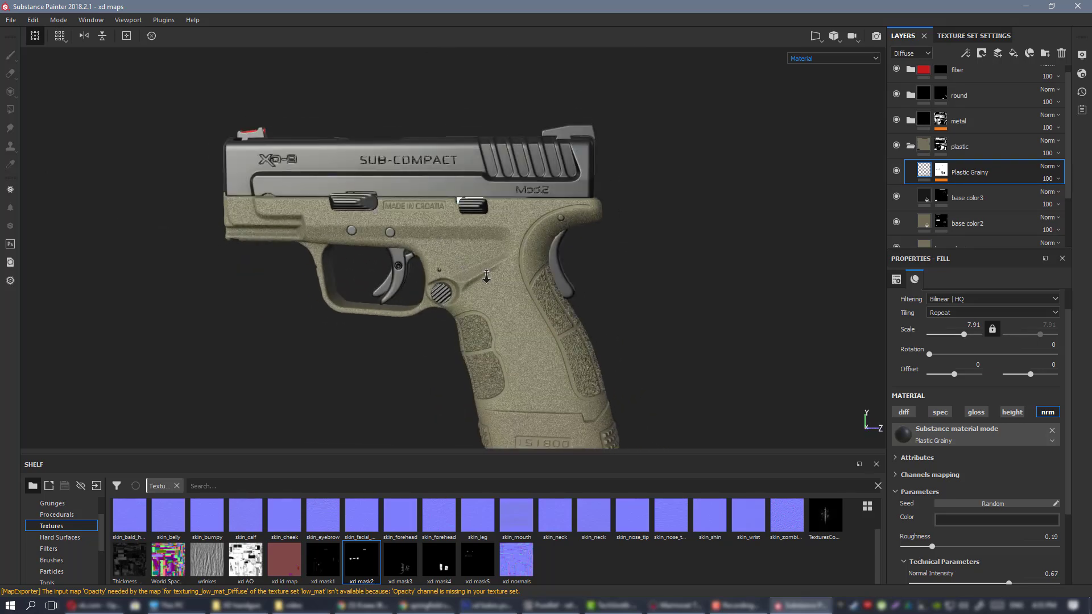
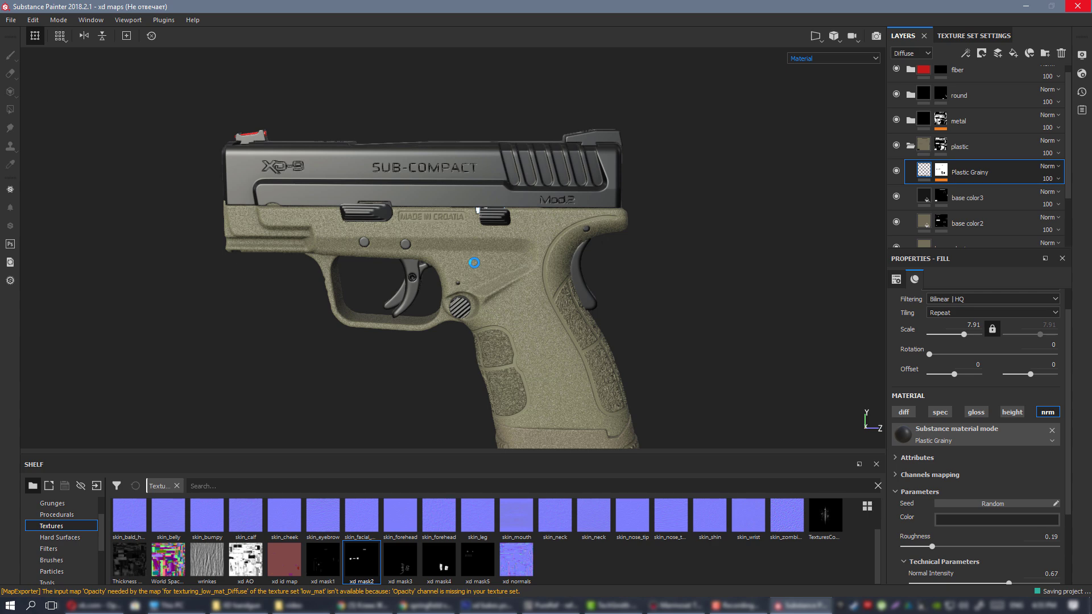
- Export the low_mat texture set as 16-bit PNG files at 4096x4096 with the PBR SpecGloss configuration to the maps folder
alt+drag(474, 263, 551, 262)
key(ctrl+shift+e)
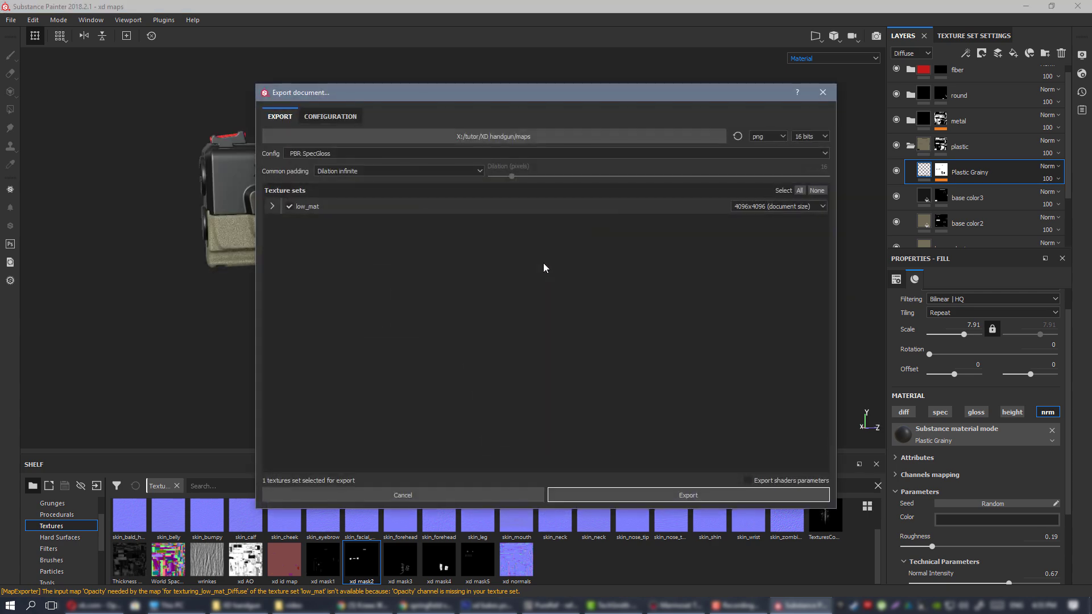
click(711, 495)
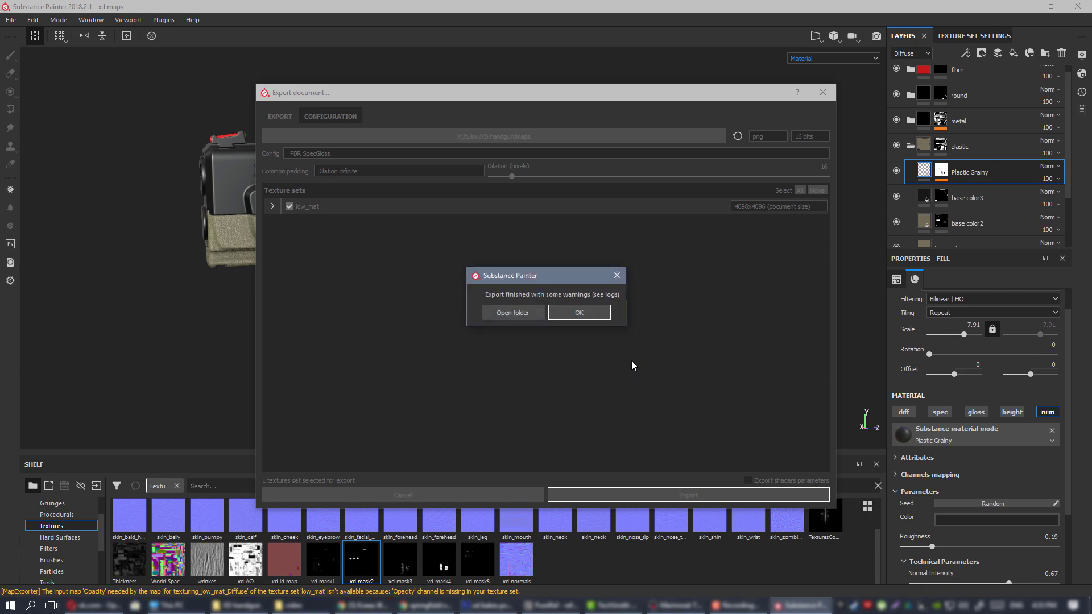
click(601, 312)
- Switch to Marmoset Toolbag and examine the exported grain on the pistol's frame and grip panels
click(676, 605)
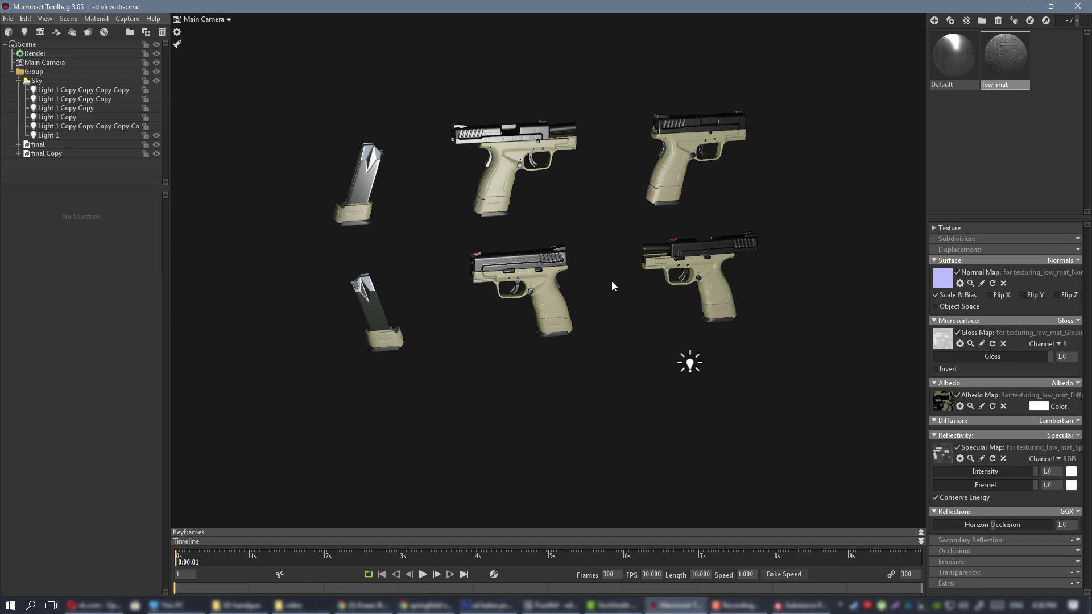
drag(611, 281, 584, 299)
right_drag(584, 299, 732, 455)
drag(732, 455, 660, 342)
middle_drag(661, 343, 676, 337)
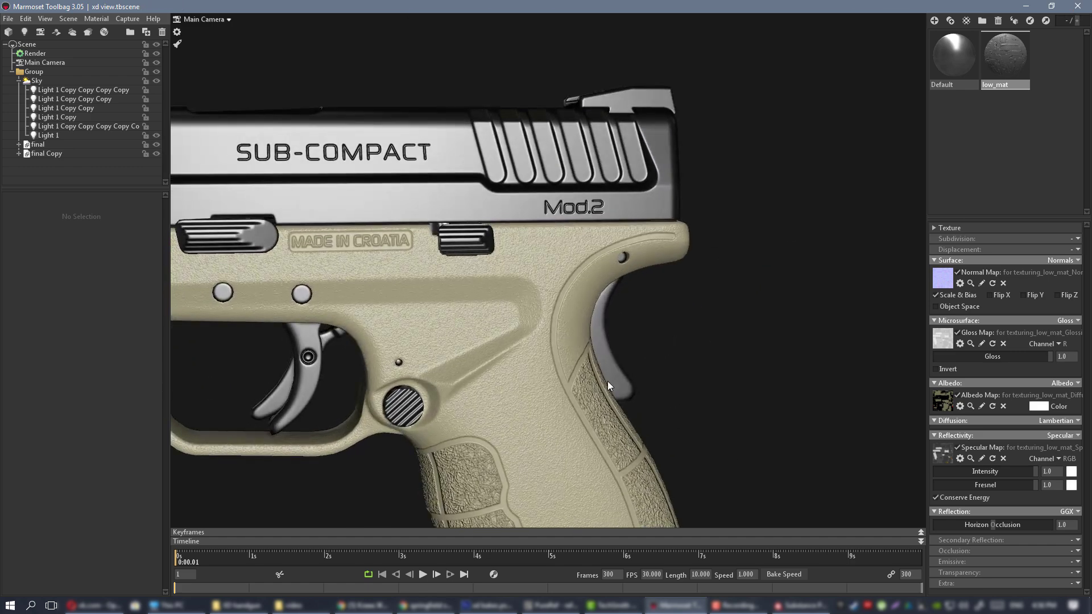
middle_drag(605, 494, 684, 325)
drag(685, 325, 531, 321)
scroll(600, 322, up, 5)
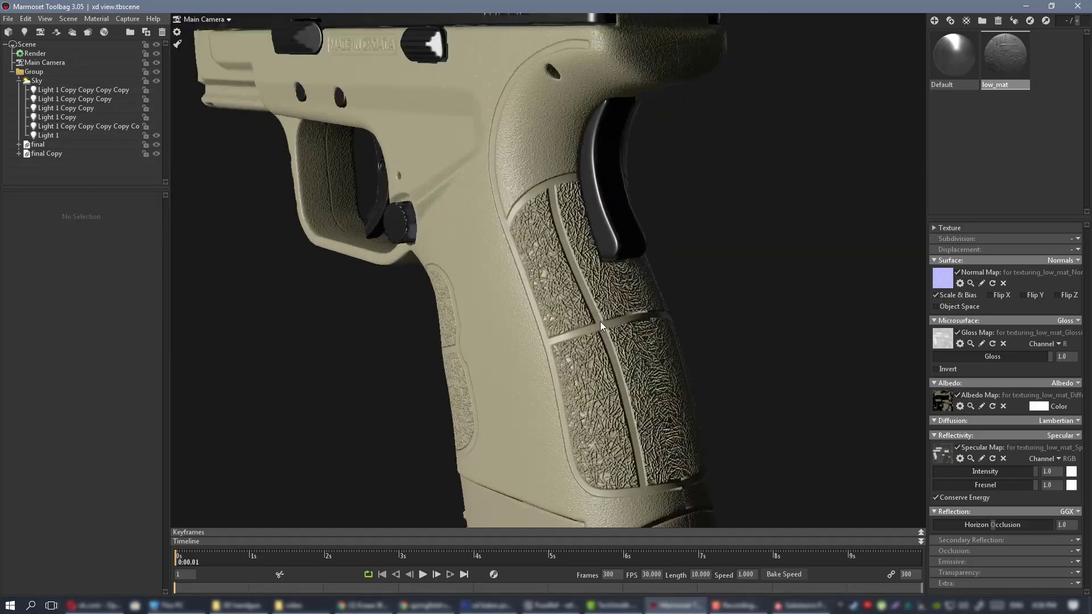
- Examine the textured panels on the back of the grip and the ribbed magazine base below them
drag(600, 322, 528, 312)
scroll(528, 313, down, 4)
drag(608, 316, 575, 301)
scroll(554, 236, up, 3)
mouse_move(510, 263)
mouse_down()
mouse_move(504, 240)
mouse_move(459, 241)
mouse_move(622, 246)
mouse_move(516, 251)
mouse_move(576, 256)
mouse_move(512, 250)
mouse_up()
scroll(499, 174, down, 3)
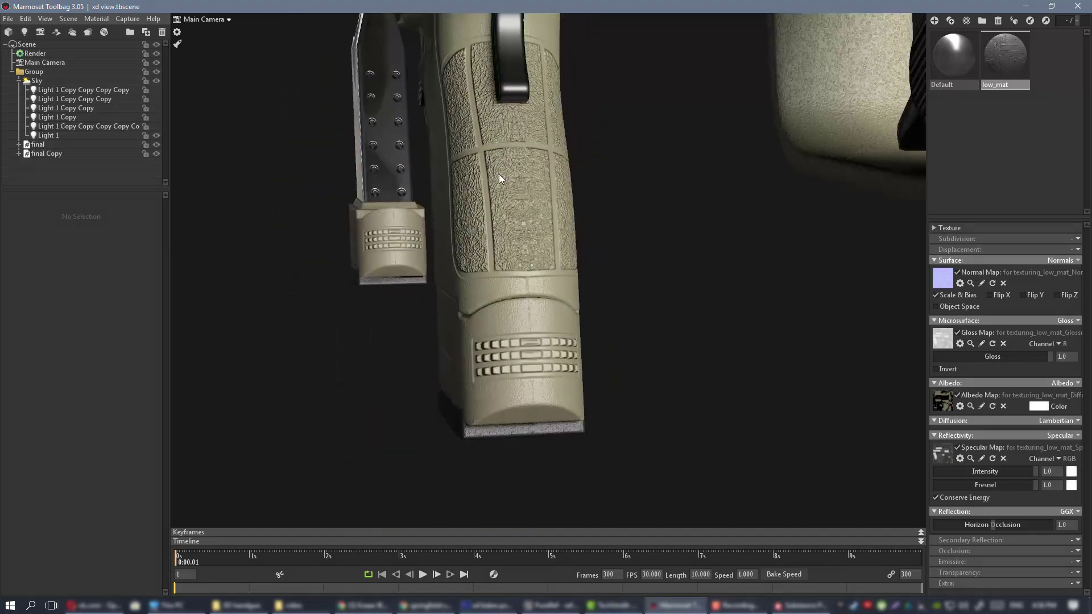
middle_drag(500, 173, 519, 298)
scroll(520, 301, up, 1)
scroll(601, 353, up, 3)
- Inspect the seam across the ribbed magazine base and the side of the grip under changed lighting
drag(520, 237, 581, 338)
scroll(602, 352, up, 1)
scroll(298, 248, down, 3)
middle_drag(410, 307, 424, 50)
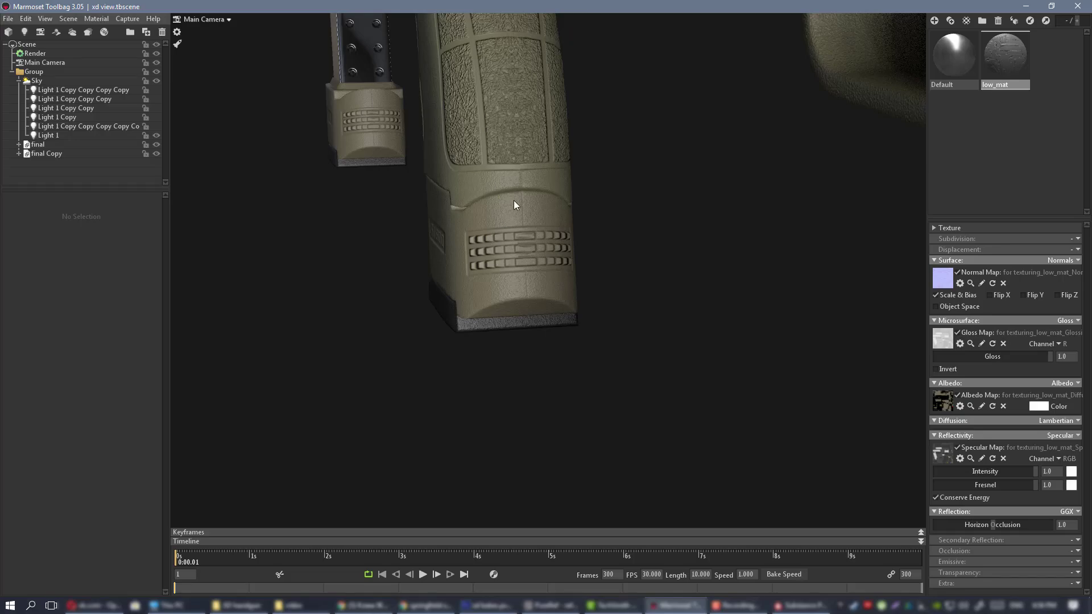
shift+drag(514, 200, 603, 210)
right_drag(603, 210, 489, 203)
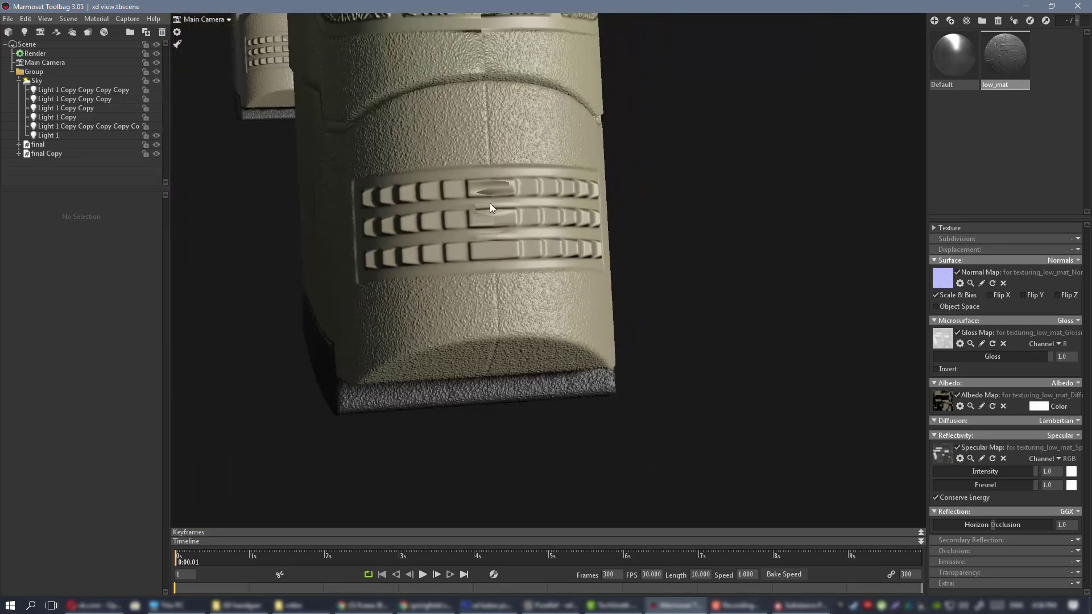
drag(459, 199, 533, 161)
middle_drag(534, 160, 612, 261)
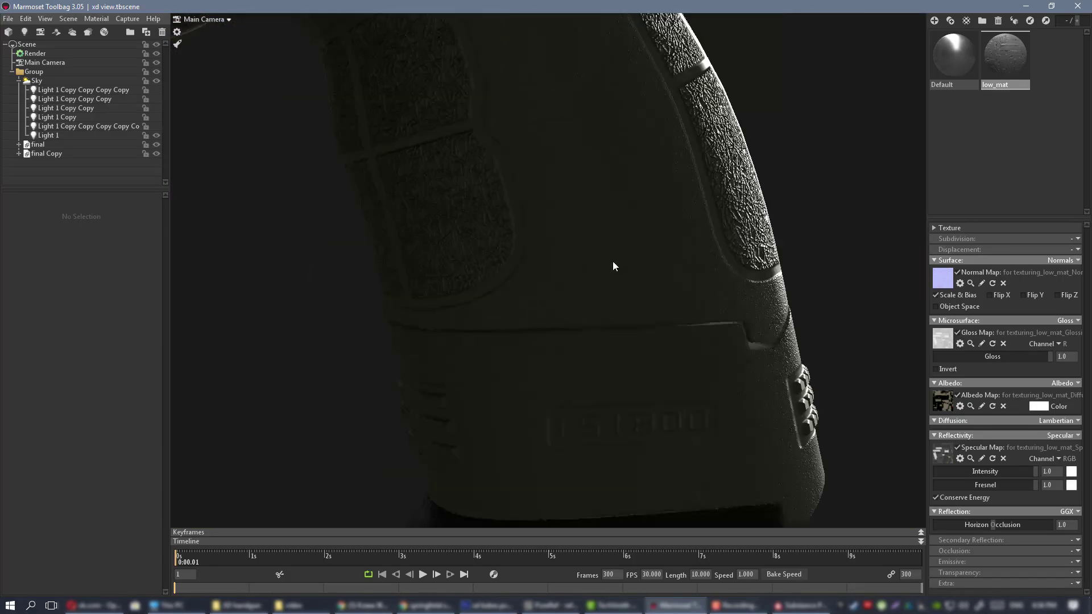
- Switch to Substance Painter and examine the grain on the grip's back panels and the magazine base
drag(612, 261, 585, 244)
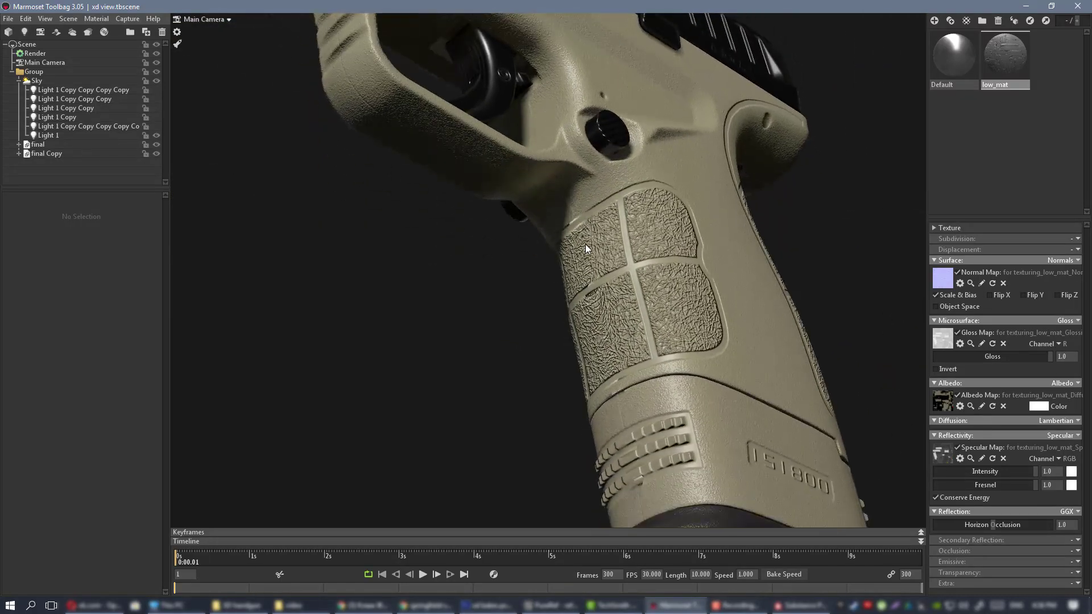
click(798, 604)
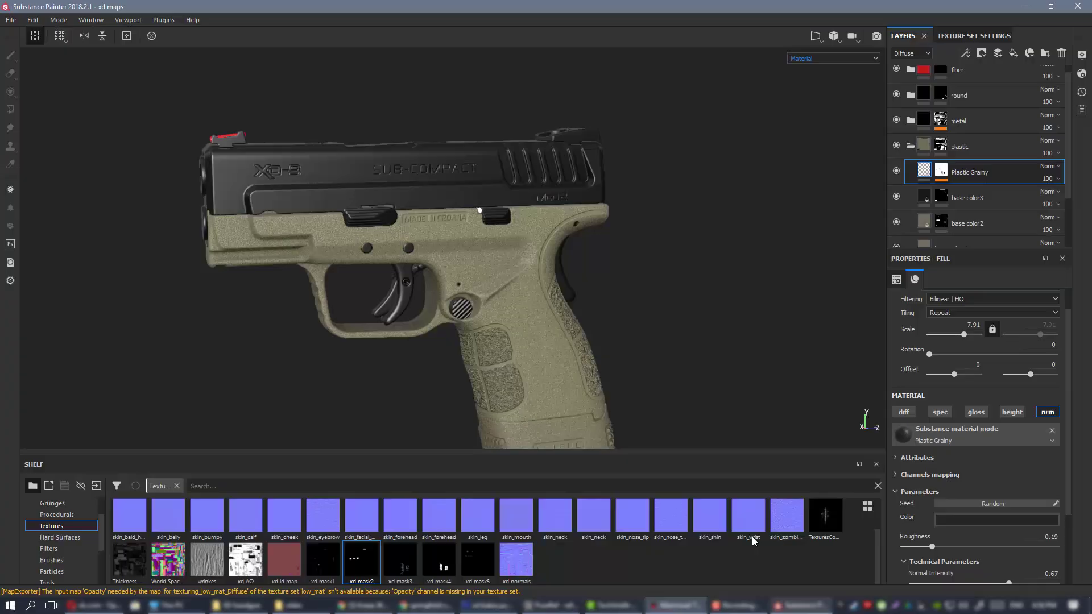
alt+middle_drag(733, 432, 691, 261)
mouse_move(690, 261)
alt+mouse_down()
mouse_move(724, 258)
mouse_move(756, 398)
alt+mouse_up()
alt+right_drag(756, 398, 745, 568)
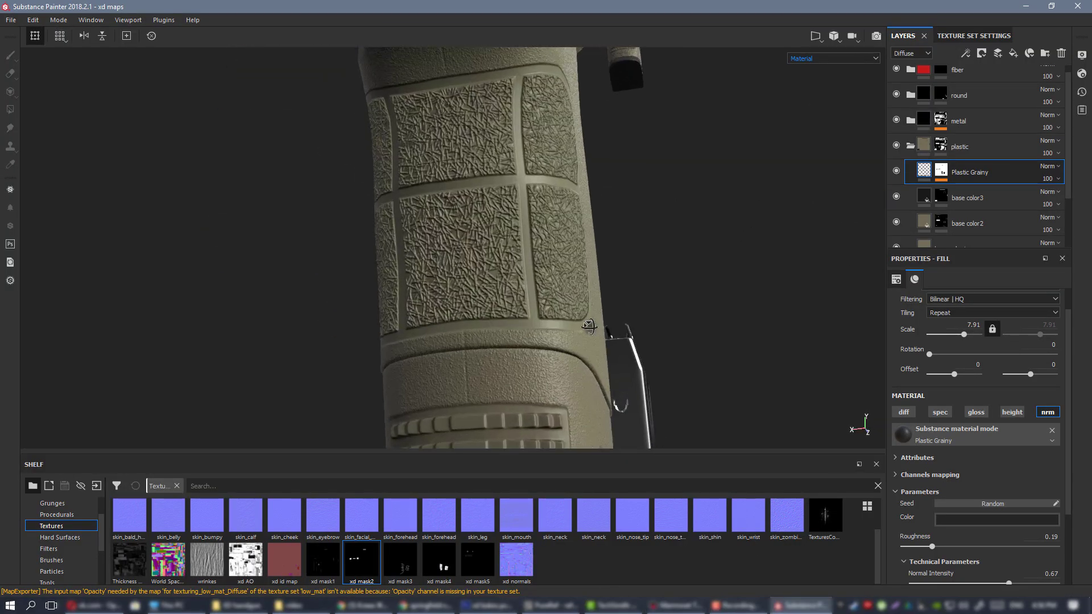
alt+drag(307, 332, 443, 308)
shift+right_drag(443, 308, 210, 192)
scroll(210, 192, down, 4)
alt+drag(512, 232, 569, 267)
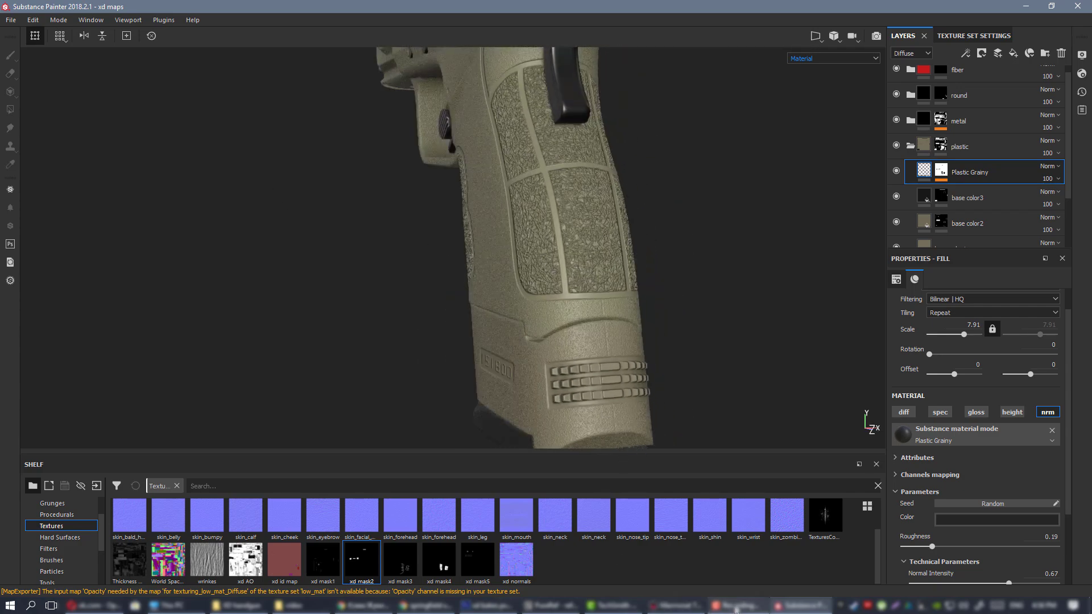
- Switch to Marmoset Toolbag and examine the seam and texture of the grip's back panels and ribbed magazine base
click(682, 605)
alt+drag(664, 295, 474, 252)
scroll(473, 250, down, 3)
alt+middle_drag(515, 273, 568, 281)
scroll(546, 325, up, 3)
alt+drag(569, 280, 441, 290)
alt+middle_drag(437, 291, 480, 225)
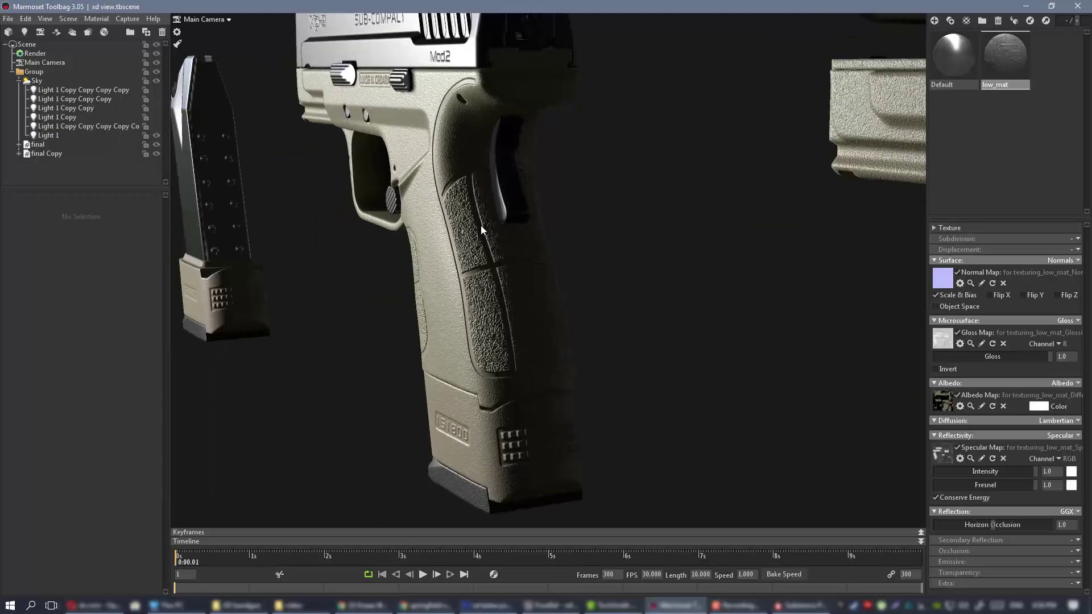
alt+right_drag(479, 225, 551, 312)
shift+drag(551, 312, 670, 326)
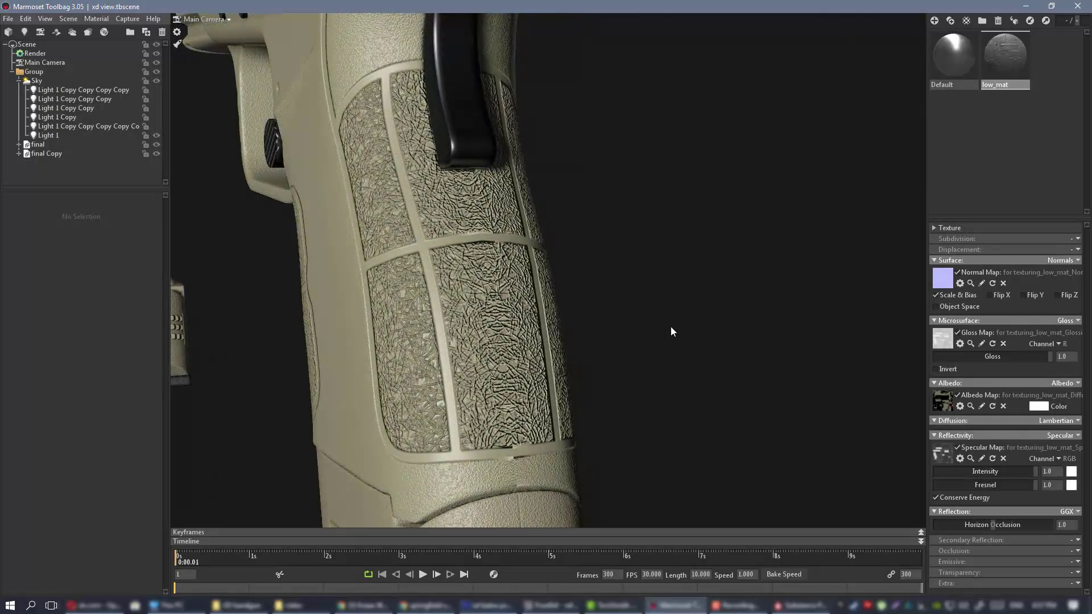
alt+right_drag(670, 326, 545, 292)
alt+drag(544, 292, 523, 296)
scroll(529, 282, up, 2)
scroll(536, 301, up, 3)
scroll(517, 359, down, 1)
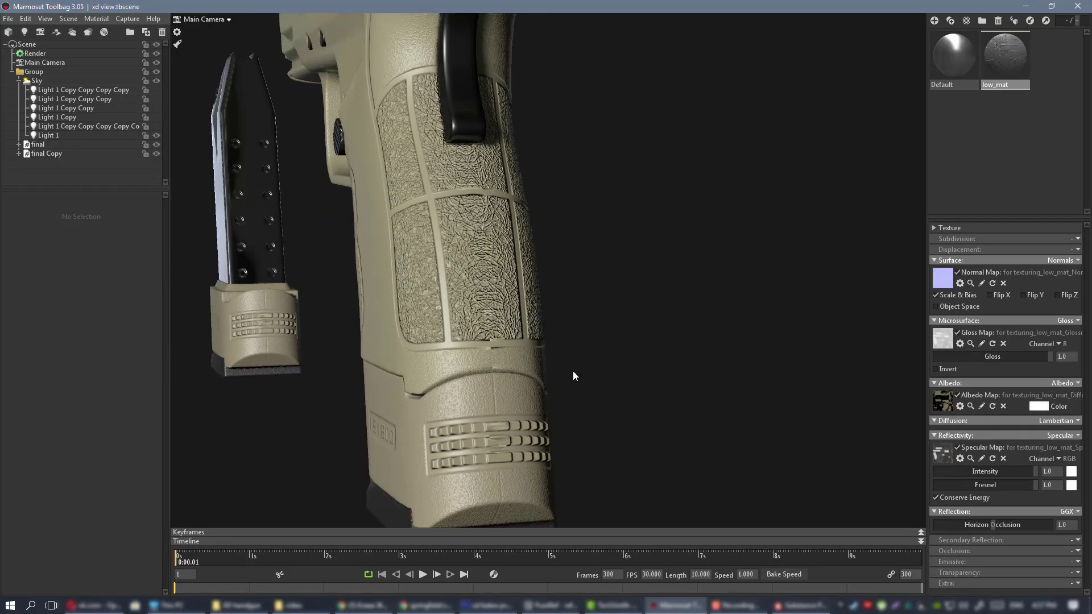
scroll(557, 353, down, 3)
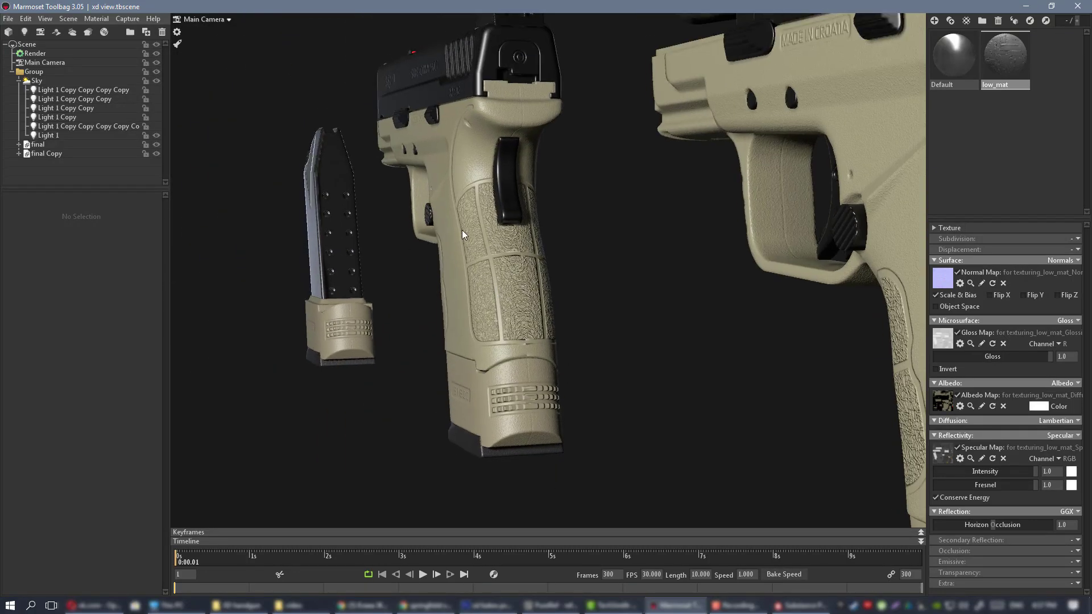
- Inspect the pistol's grip from behind and its left side, from the slide down to the magazine base
scroll(475, 244, up, 1)
scroll(476, 273, up, 1)
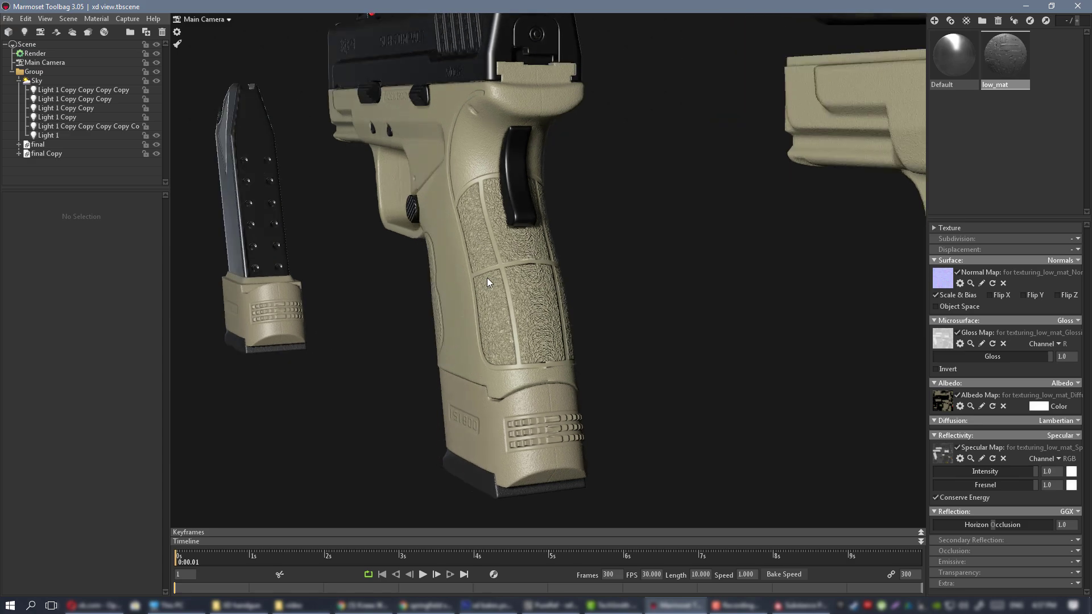
scroll(487, 278, up, 1)
alt+drag(490, 288, 470, 217)
scroll(481, 243, down, 2)
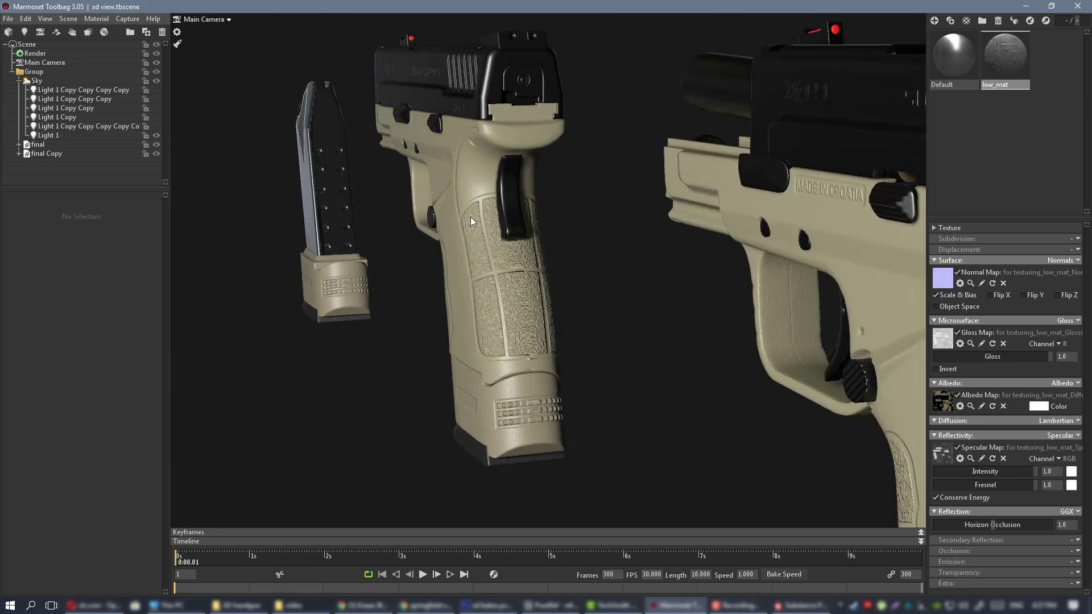
alt+right_drag(479, 283, 540, 347)
alt+drag(540, 347, 651, 325)
alt+right_drag(650, 325, 561, 272)
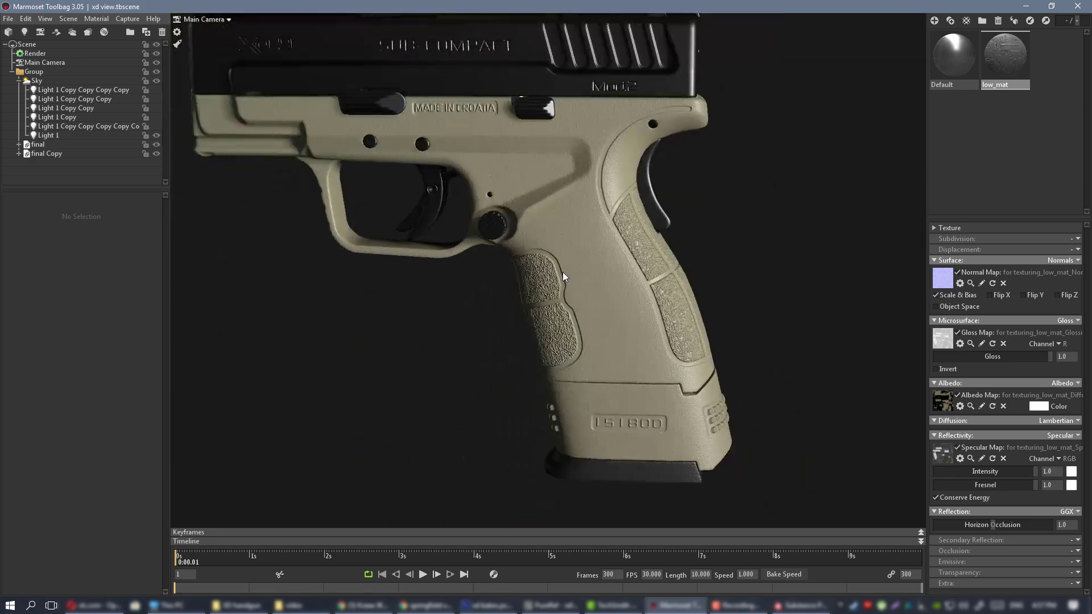
alt+middle_drag(562, 272, 647, 305)
shift+right_drag(647, 305, 591, 273)
alt+drag(592, 272, 602, 319)
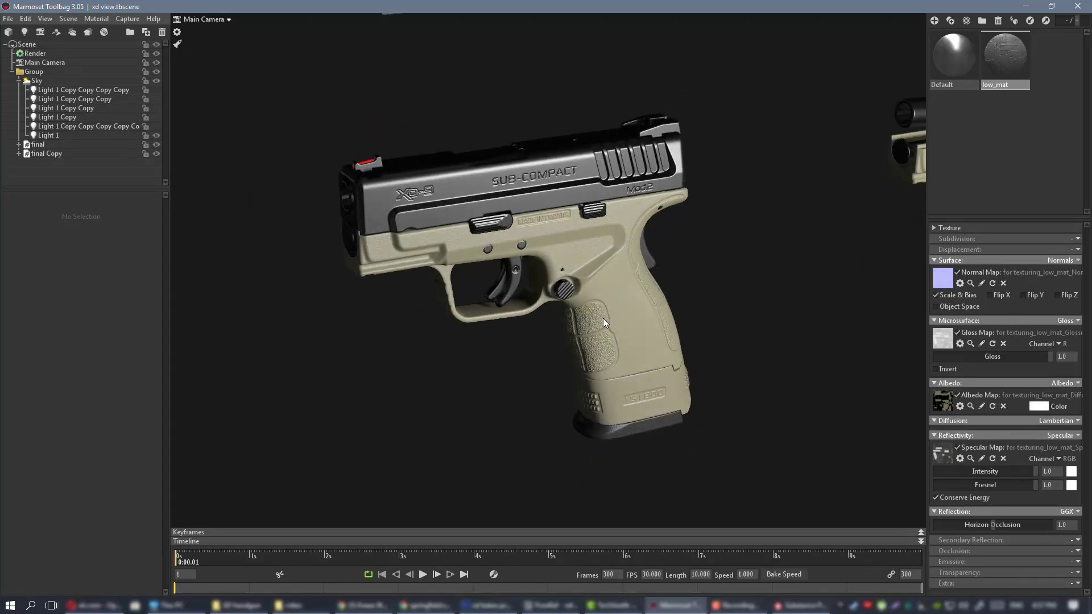
alt+right_drag(603, 319, 513, 268)
alt+drag(513, 267, 503, 245)
alt+right_drag(503, 244, 612, 309)
alt+drag(612, 309, 658, 352)
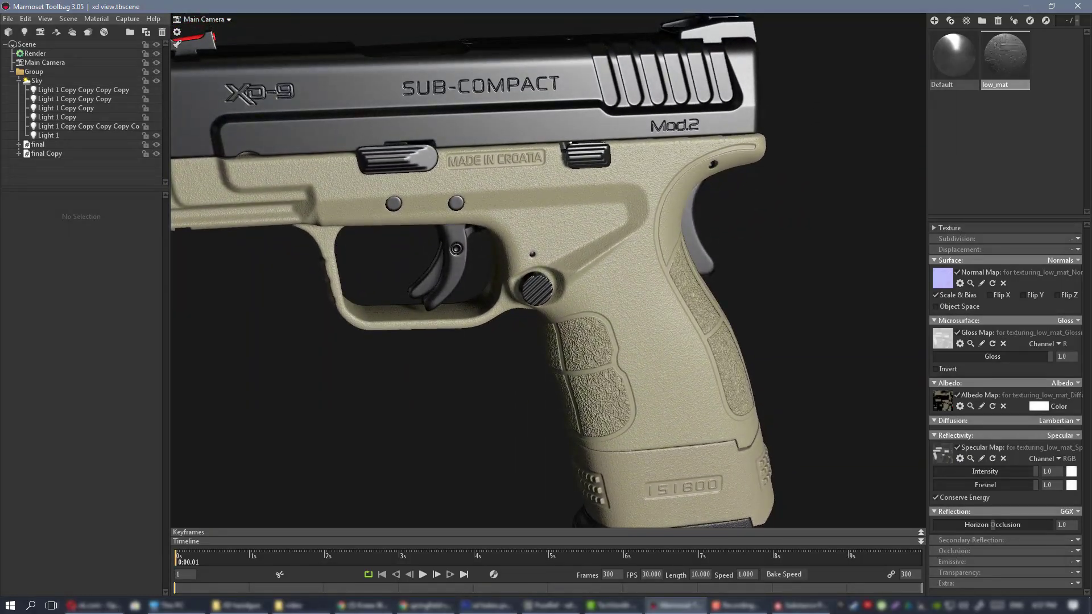
- Examine the overall look of the whole pistol's plastic frame from several angles in Marmoset Toolbag
key(alt+Tab)
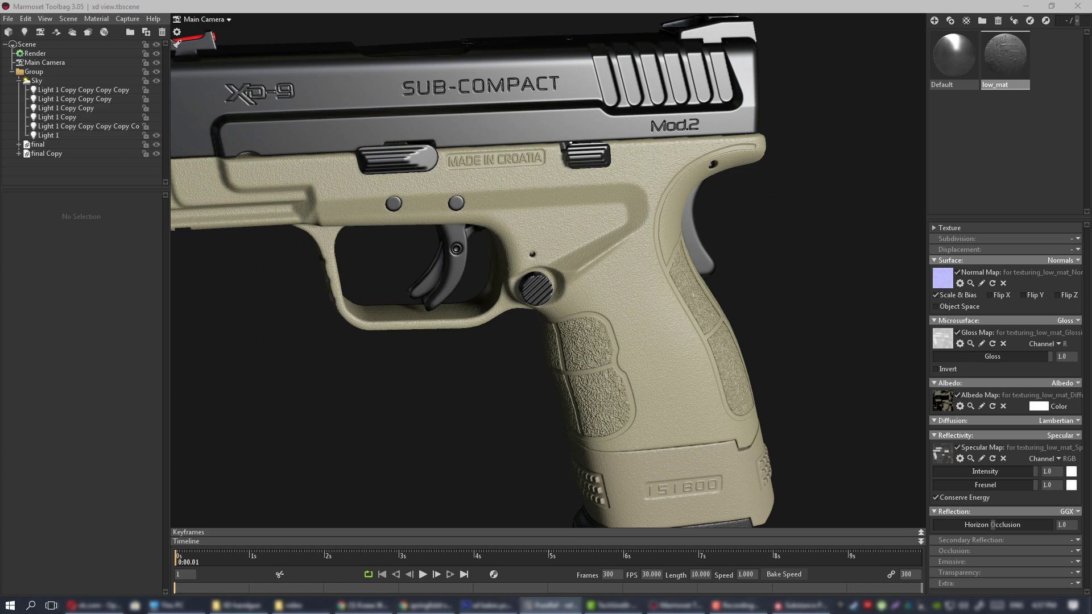
click(636, 249)
scroll(704, 275, down, 3)
alt+drag(704, 276, 512, 225)
click(702, 241)
scroll(522, 196, down, 4)
scroll(640, 247, up, 4)
scroll(527, 230, down, 3)
alt+right_drag(388, 189, 357, 183)
alt+drag(473, 205, 479, 202)
alt+right_drag(480, 202, 565, 278)
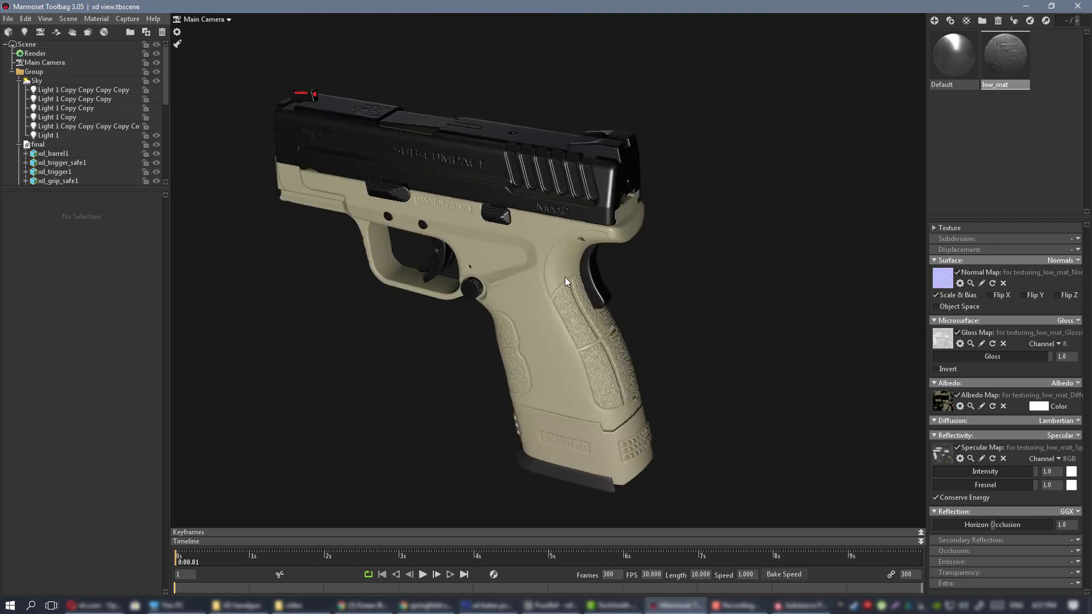
mouse_move(565, 277)
alt+mouse_down()
mouse_move(589, 276)
mouse_move(592, 340)
mouse_move(382, 259)
alt+mouse_up()
- Switch to Substance Painter and compare the frame with the Plastic Grainy layer hidden and shown
click(798, 605)
alt+drag(675, 270, 577, 273)
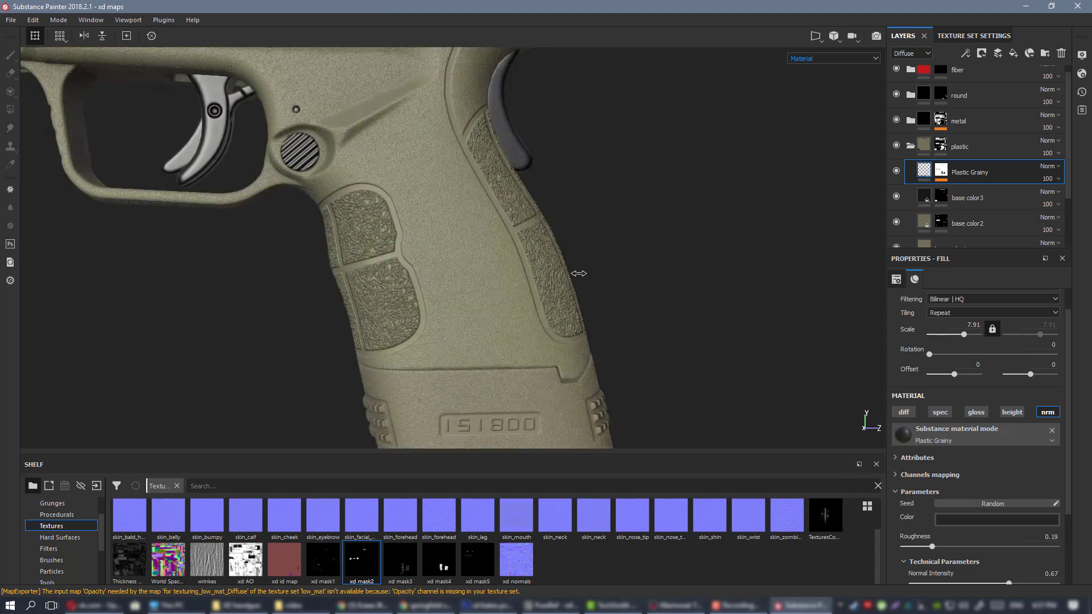
alt+middle_drag(512, 312, 632, 446)
scroll(408, 241, down, 1)
scroll(407, 240, down, 1)
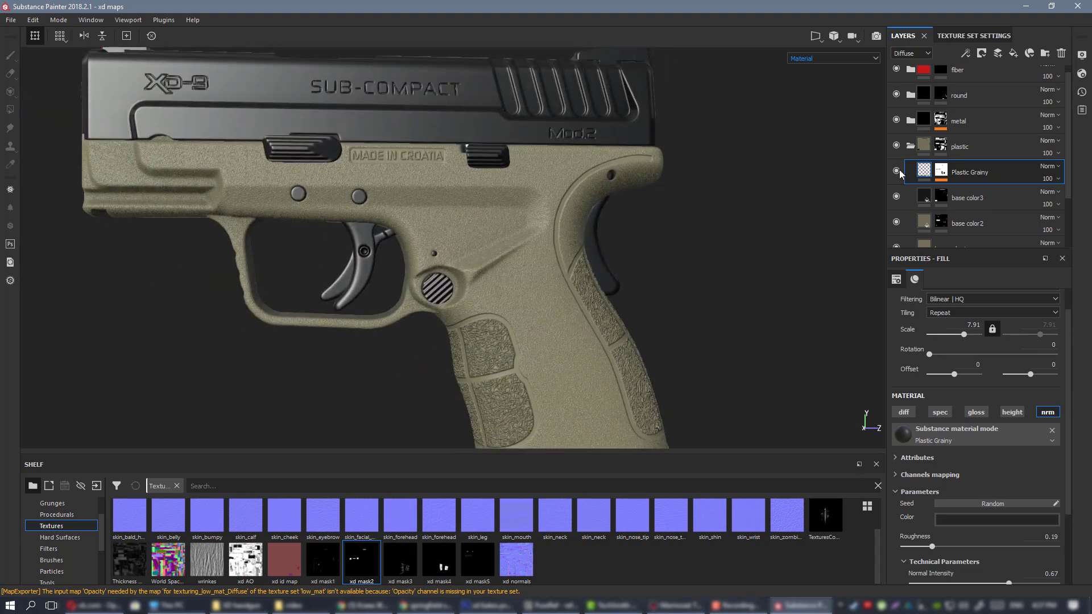
click(896, 171)
click(896, 172)
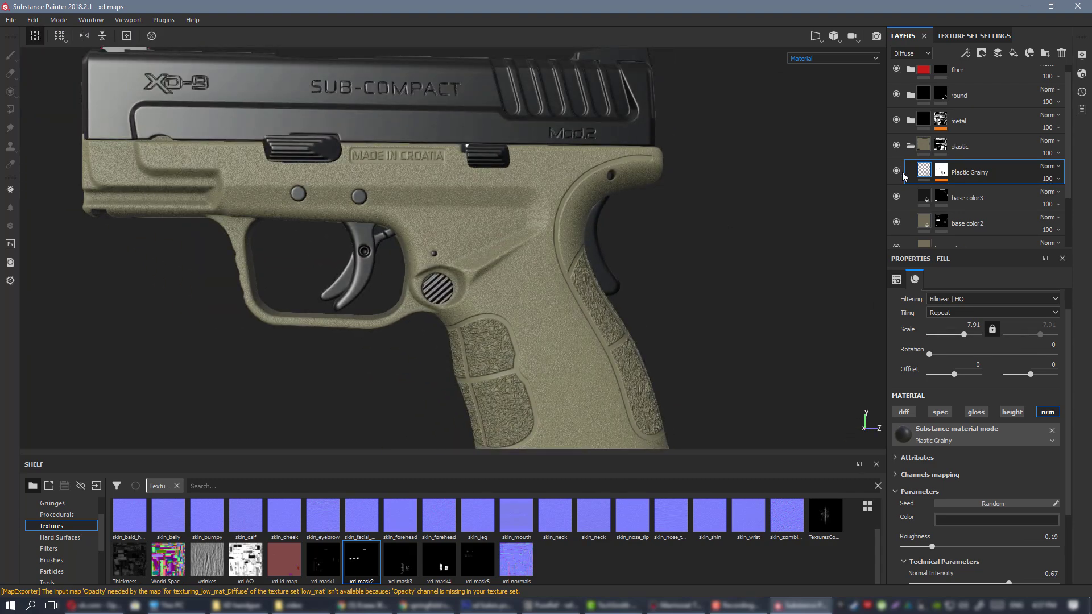
- Rename the Plastic Grainy layer to "grain" and check the frame's surface
double_click(971, 173)
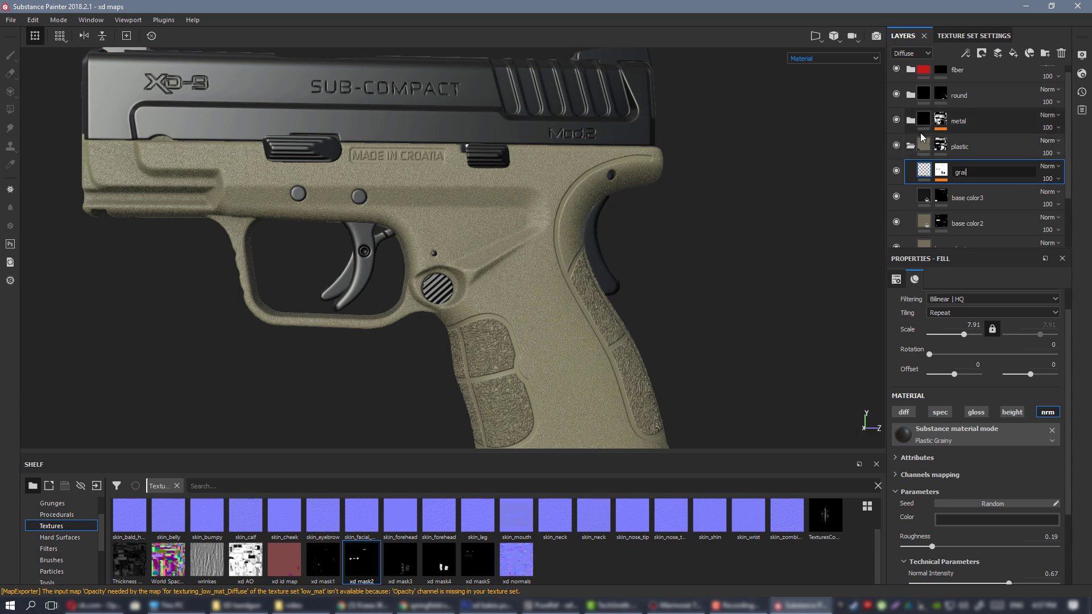
scroll(425, 151, up, 2)
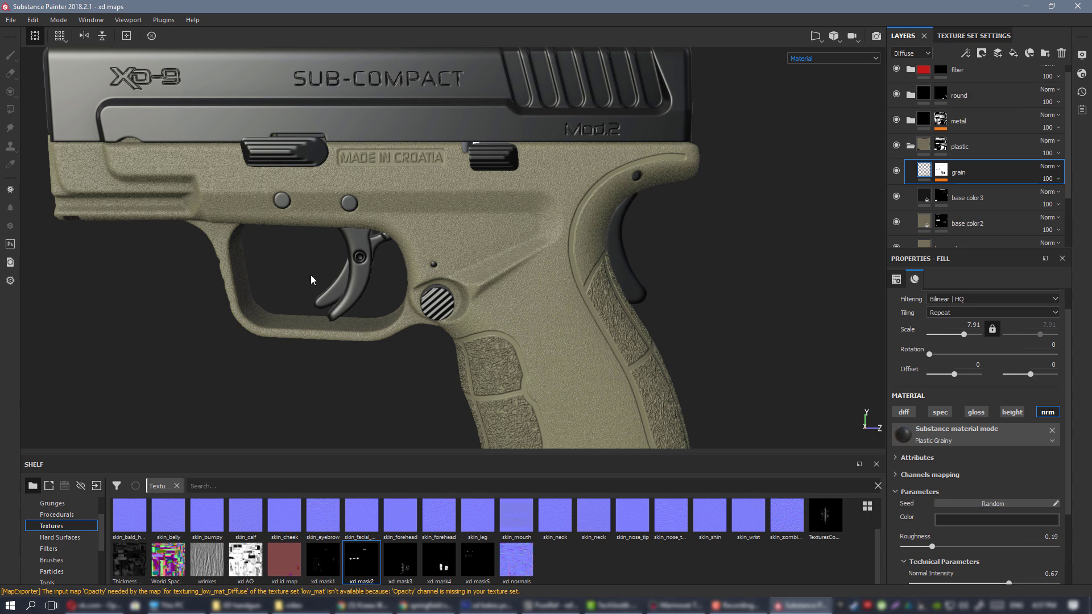
scroll(494, 227, down, 3)
mouse_move(494, 226)
alt+mouse_down()
mouse_move(460, 221)
mouse_move(506, 218)
alt+mouse_up()
scroll(508, 222, up, 5)
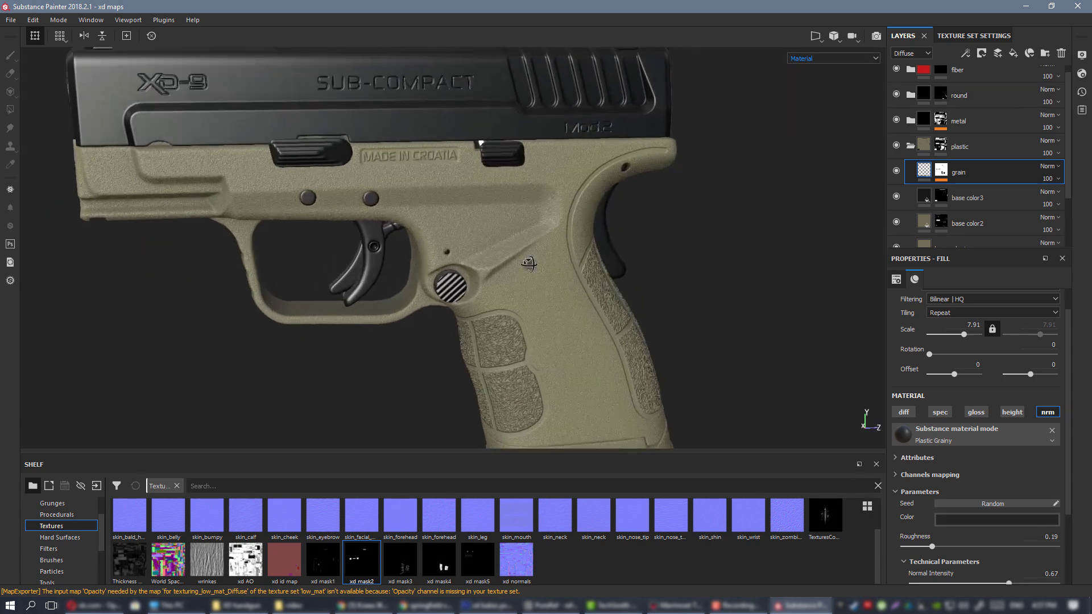
scroll(533, 245, down, 2)
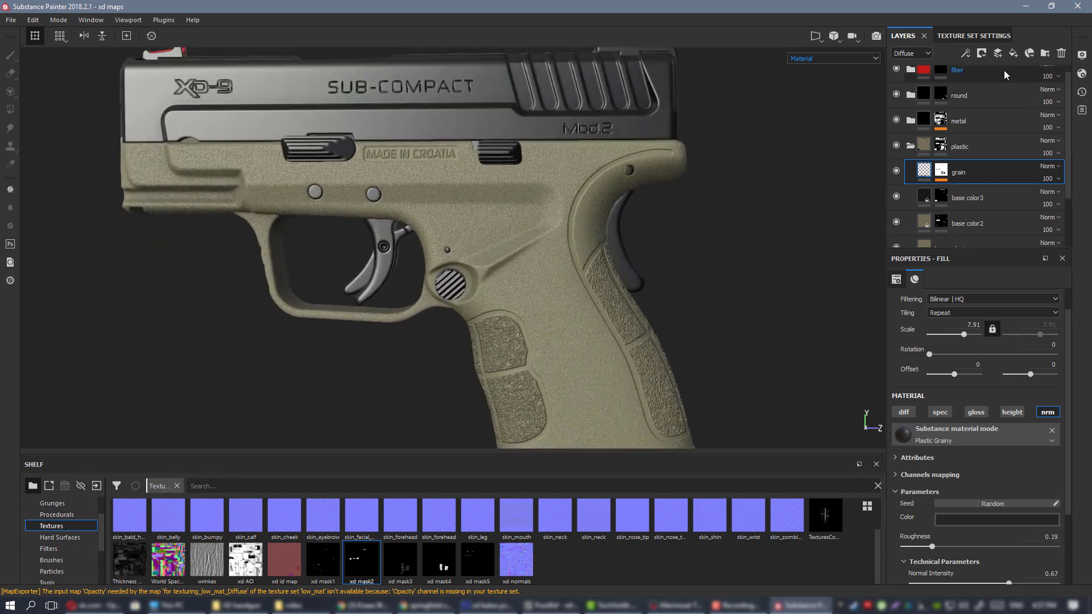
- Add a fill layer above the grain layer in the plastic folder and name it "colro variation"
click(1012, 53)
double_click(950, 170)
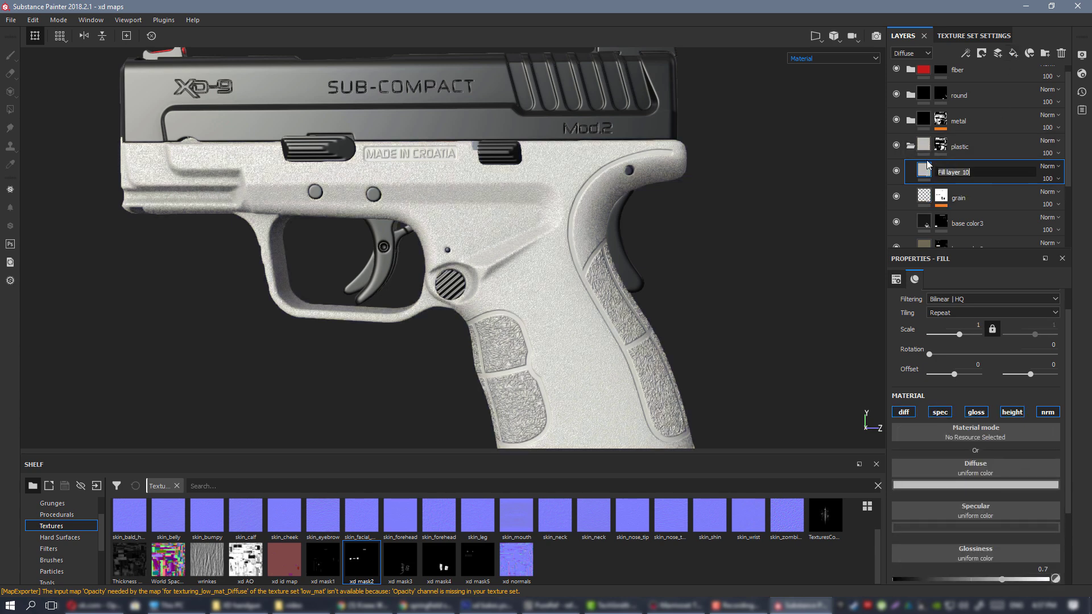
text(colro variation)
key(Return)
- Turn off the new fill layer's specular, glossiness, normal and height channels, keeping only diffuse
click(940, 411)
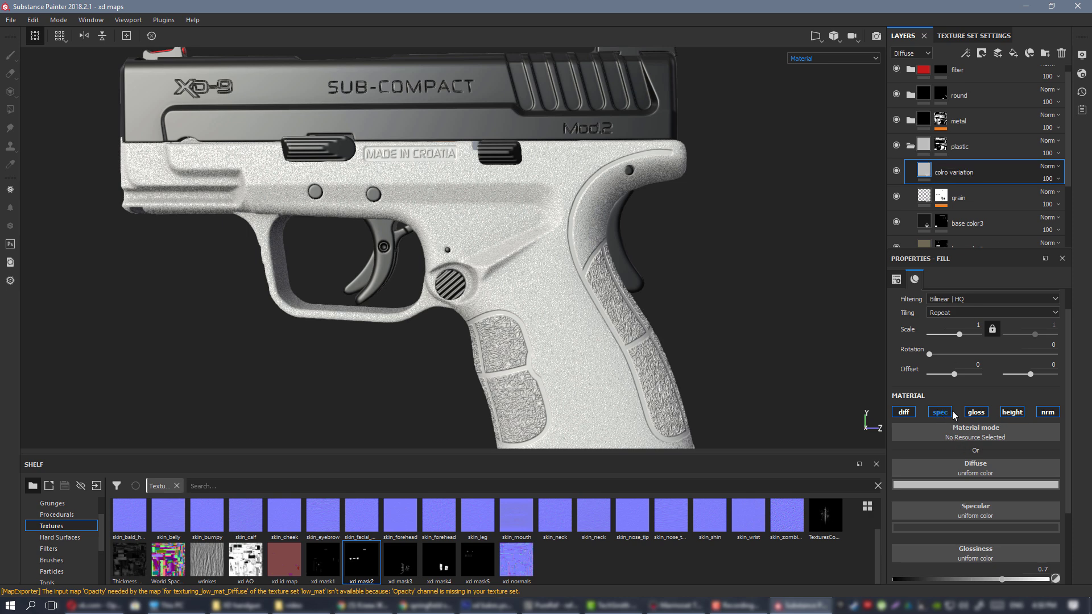
click(976, 412)
click(1048, 412)
click(1011, 412)
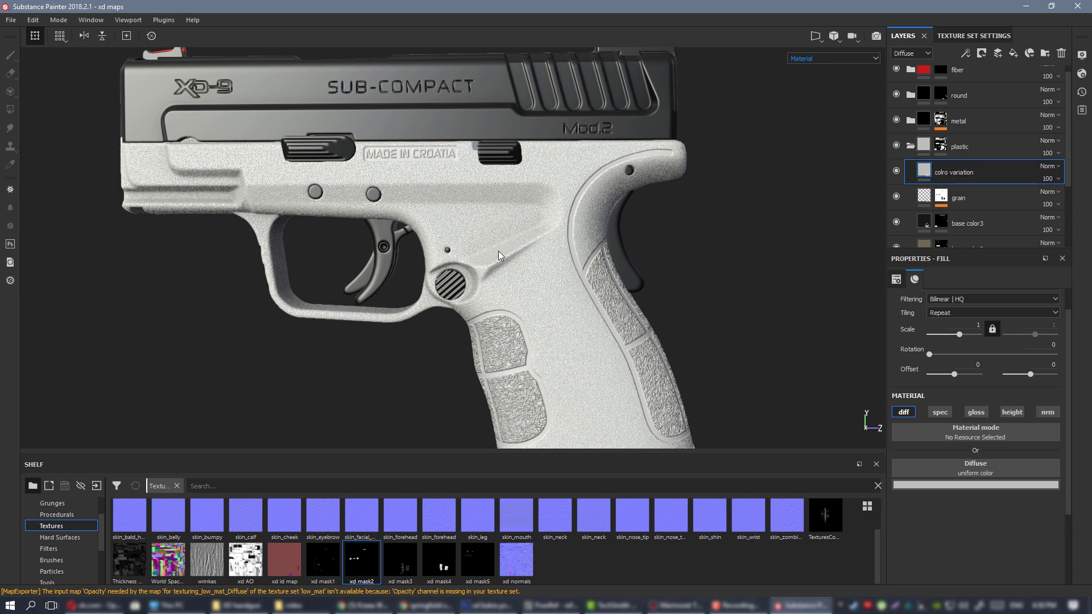
- Correct the new fill layer's name to "color variation"
scroll(498, 251, up, 2)
double_click(946, 173)
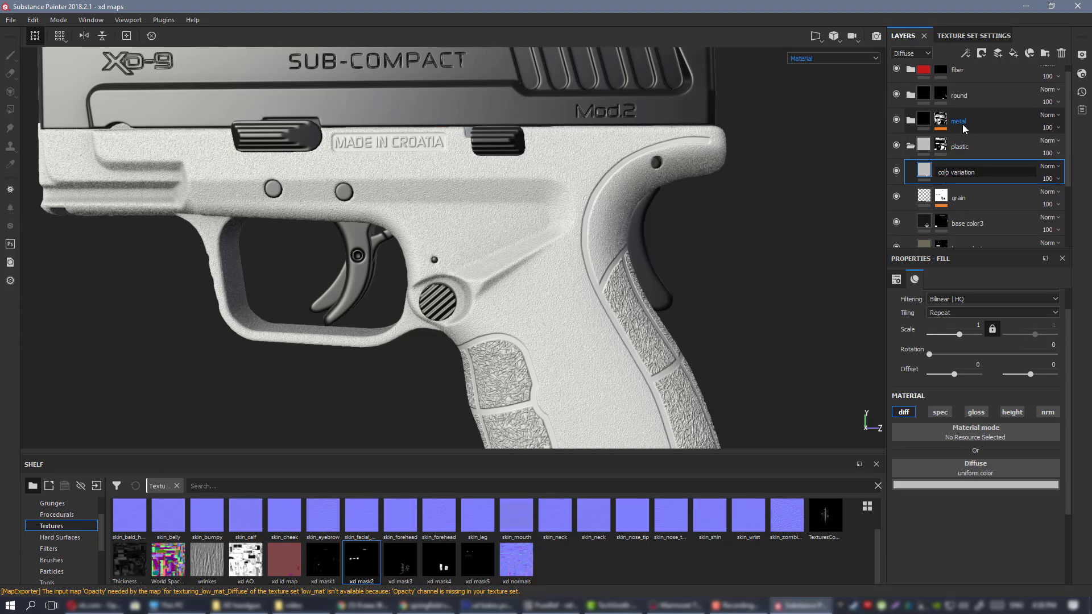
key(Return)
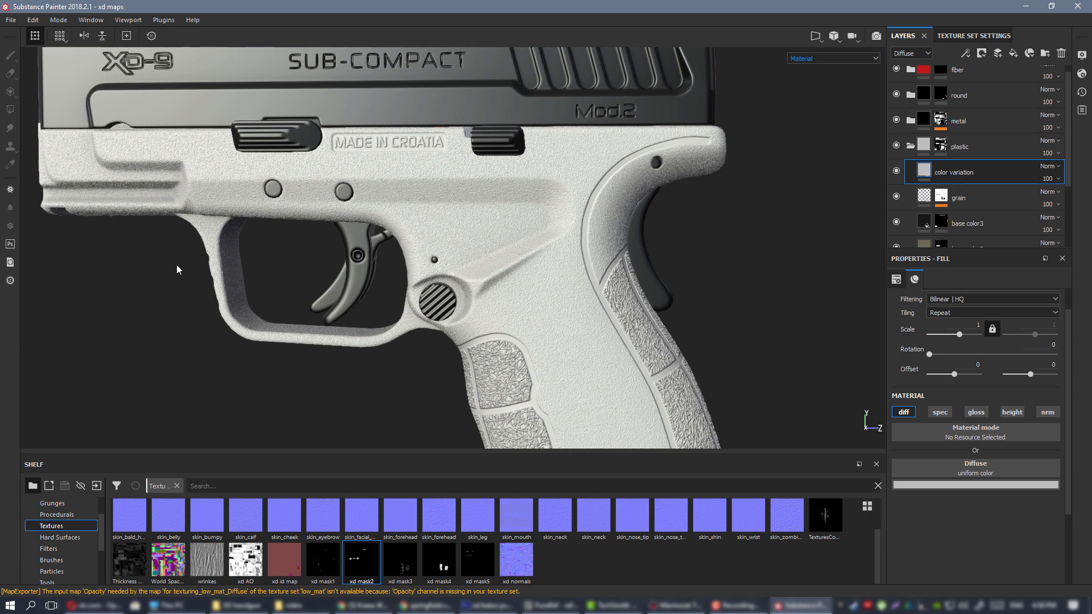
- Set the color variation layer's blending mode to Overlay and darken its diffuse color to a darker grey
alt+drag(539, 200, 552, 224)
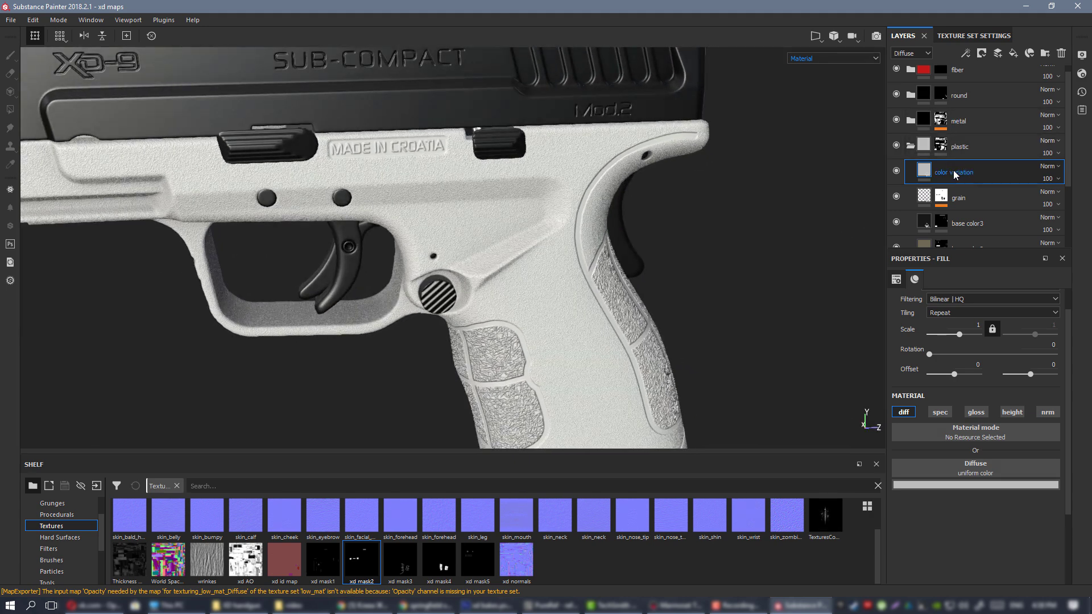
click(1052, 166)
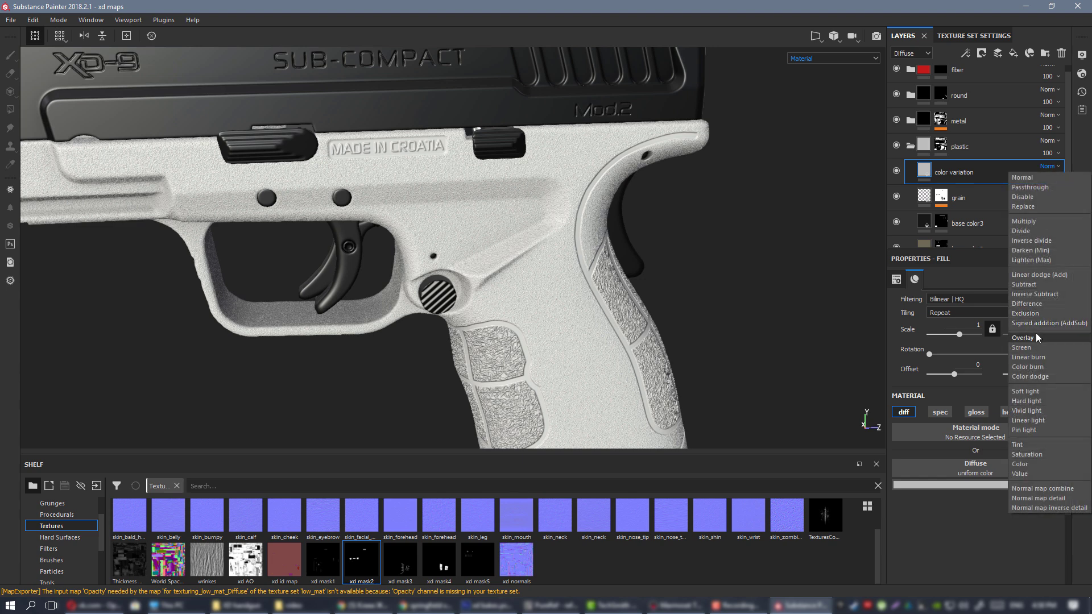
click(1035, 337)
alt+drag(603, 163, 577, 166)
scroll(585, 176, up, 1)
click(1012, 484)
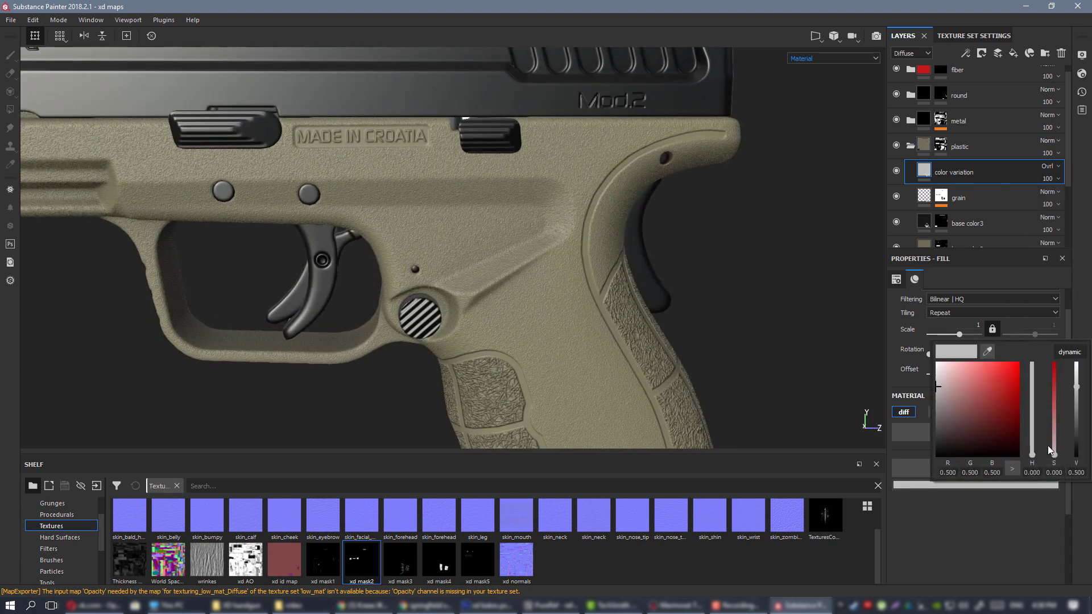
mouse_move(1079, 390)
mouse_down()
mouse_move(1079, 420)
mouse_move(1080, 411)
mouse_up()
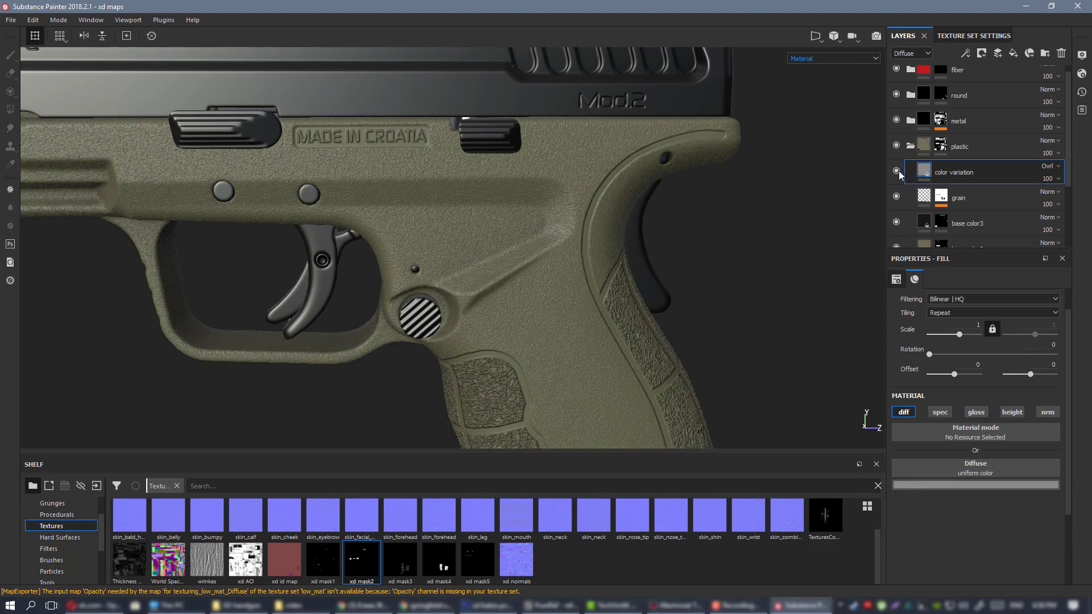
- Add a black mask to the color variation layer with a fill effect that uses the BnW Spots 2 procedural
right_click(953, 170)
click(978, 188)
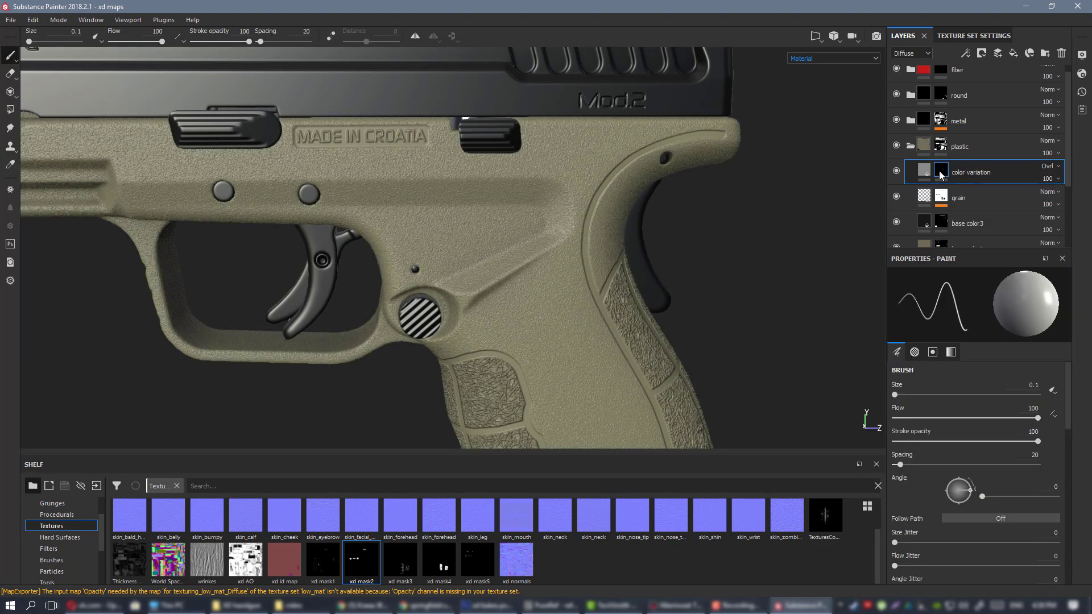
right_click(939, 170)
click(1001, 399)
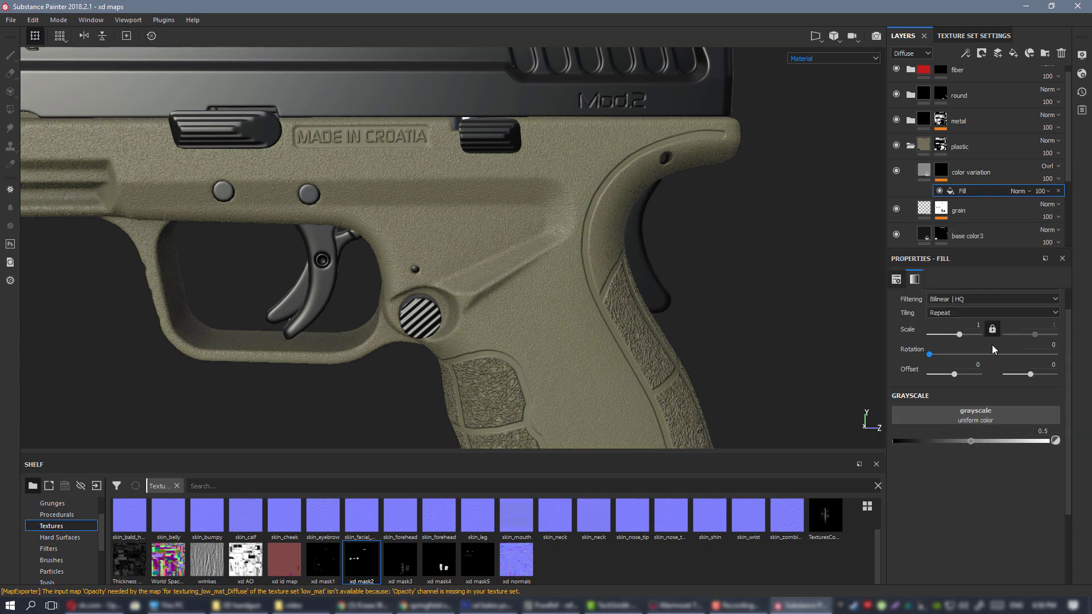
click(59, 515)
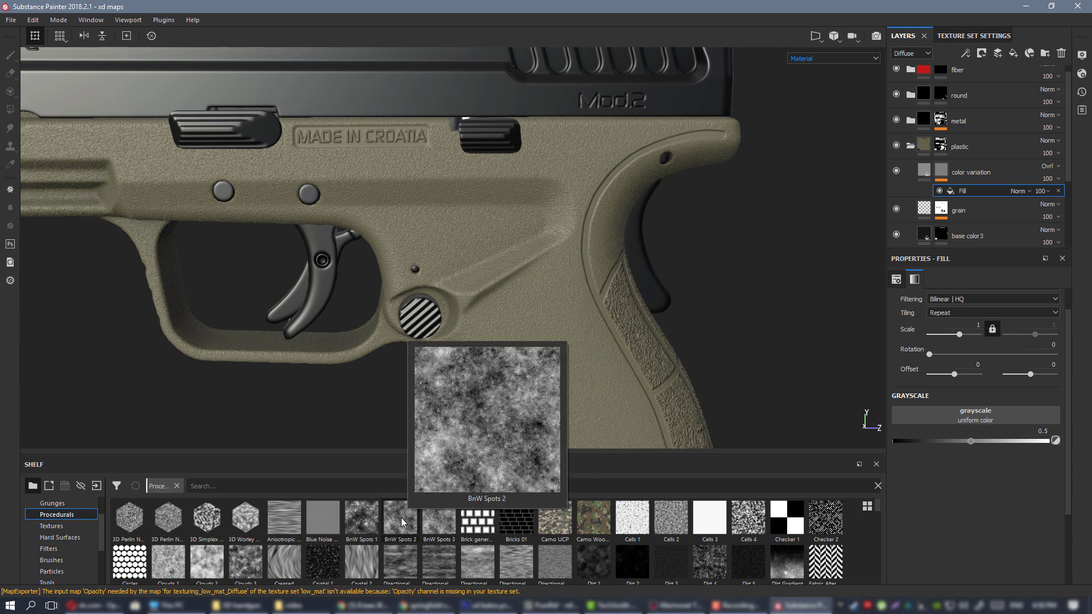
drag(402, 522, 974, 415)
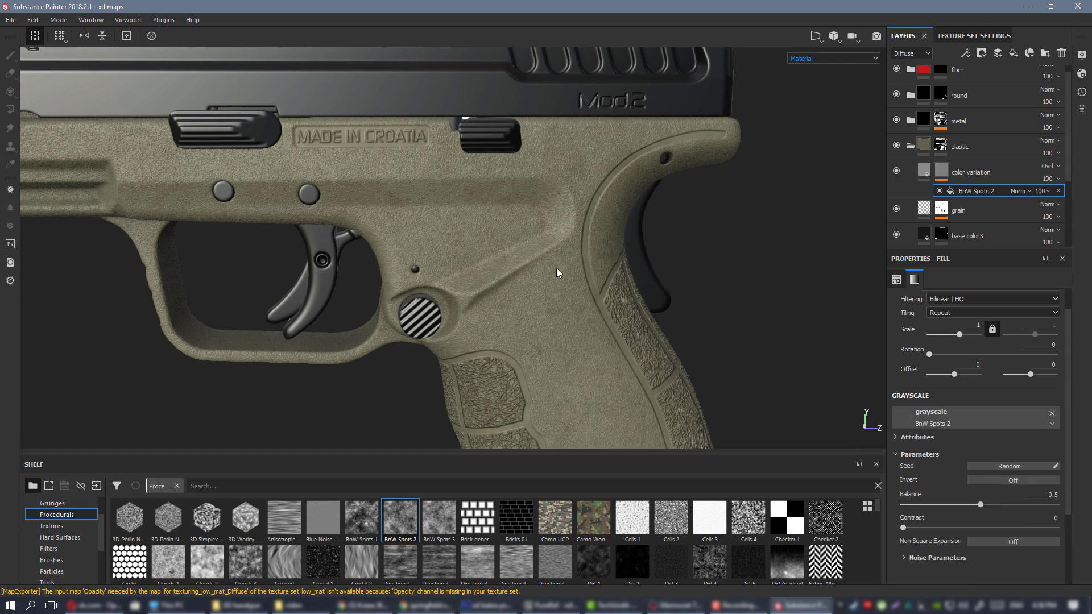
- Set the scale of the BnW Spots 2 fill in the color variation mask to 6.59
scroll(555, 268, down, 2)
alt+drag(556, 267, 597, 302)
scroll(597, 302, up, 2)
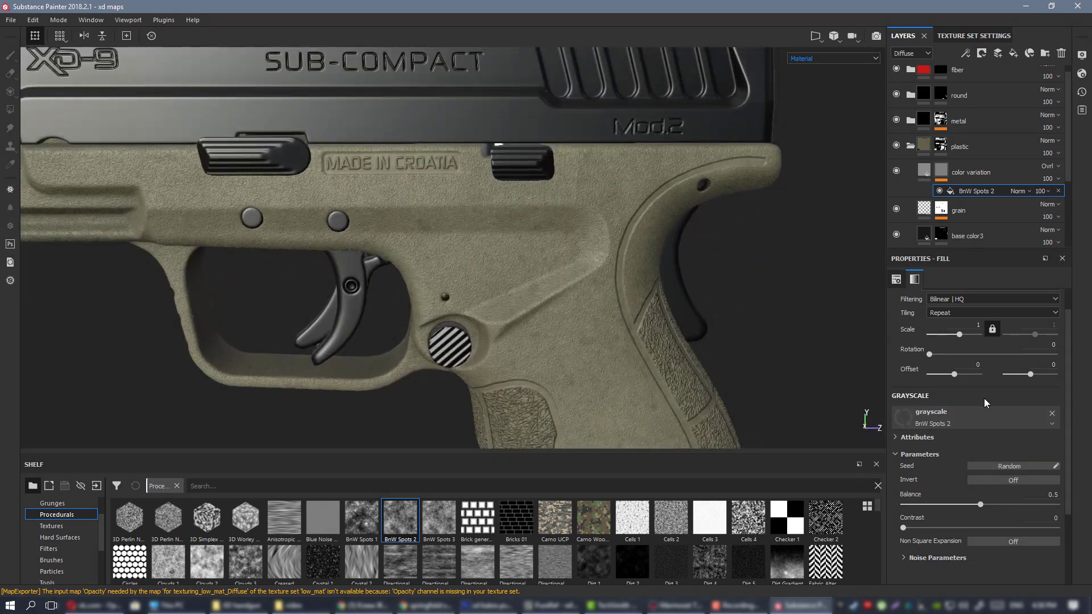
drag(959, 336, 963, 339)
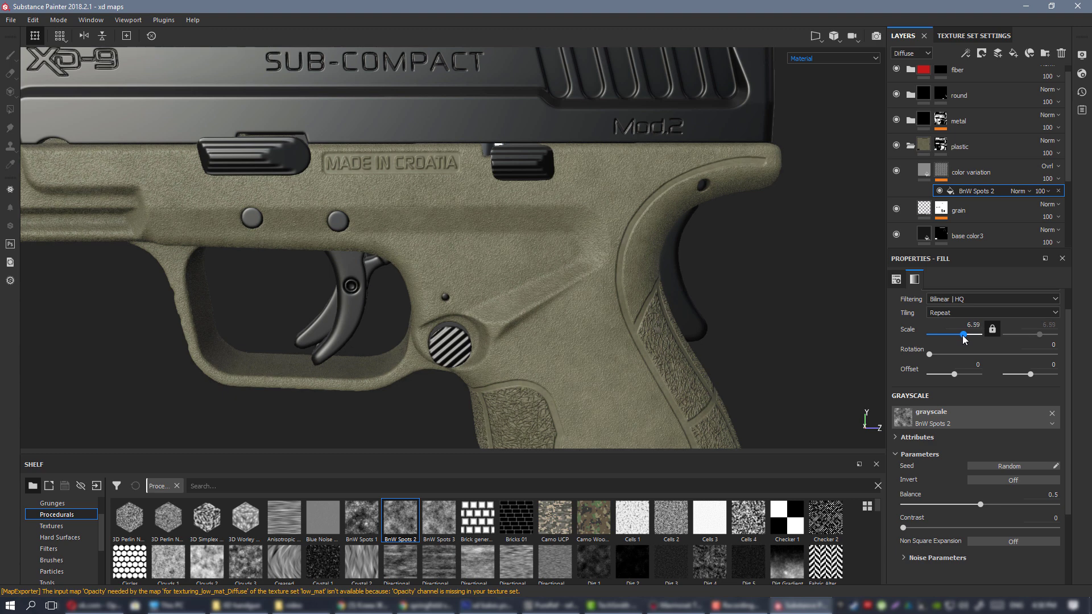
- Frame the whole pistol and display only the diffuse channel in the viewport
scroll(617, 283, down, 3)
alt+drag(582, 314, 646, 249)
key(c)
key(c)
key(c)
key(c)
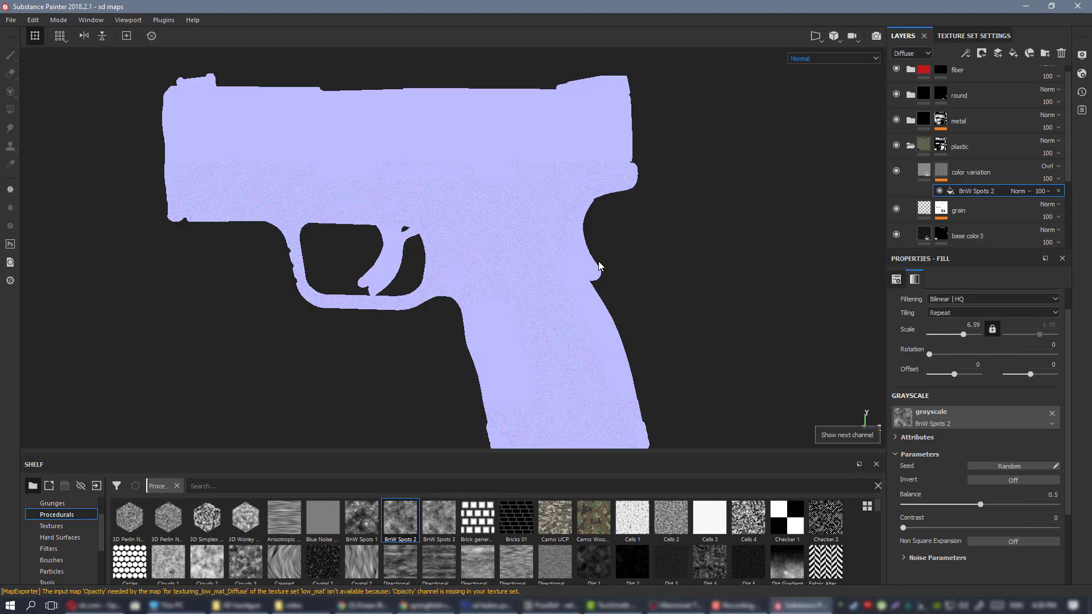
key(c)
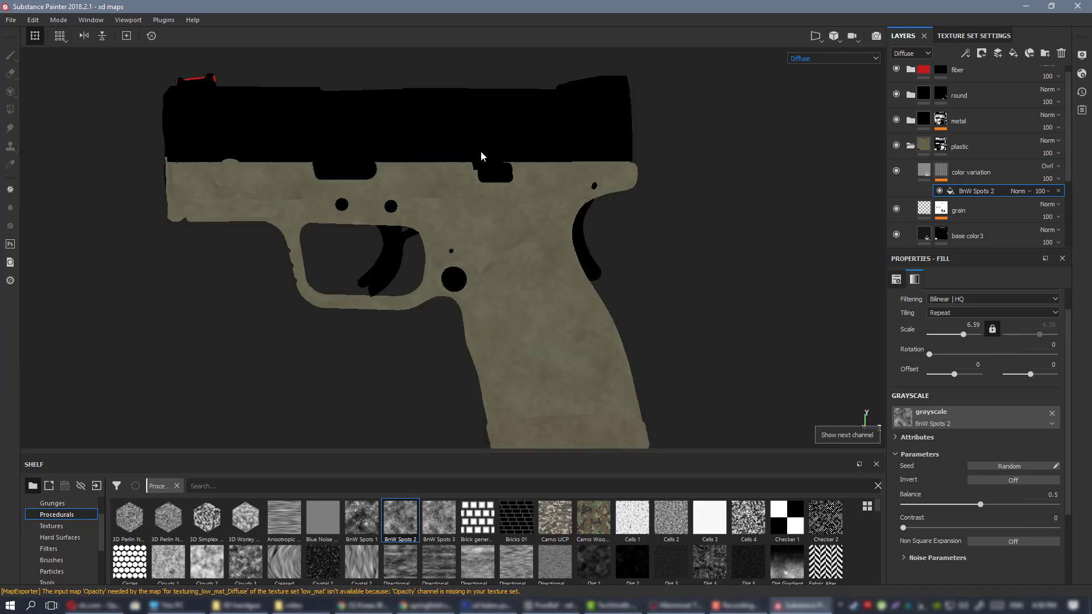
- Lighten the color variation layer's diffuse color to a grey with a value of about 0.38
scroll(480, 161, up, 5)
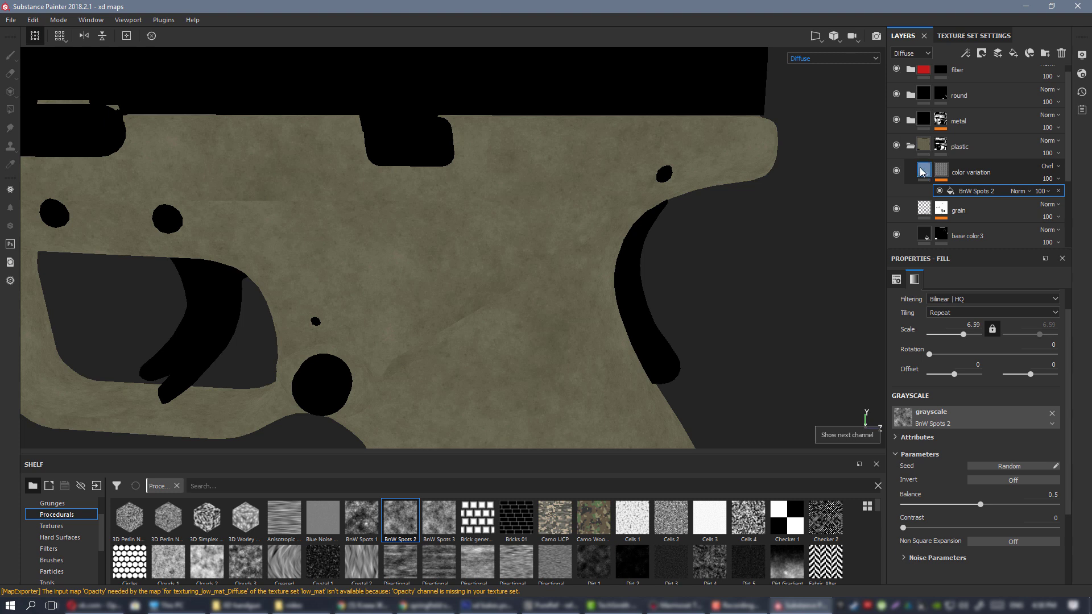
click(922, 172)
click(1018, 485)
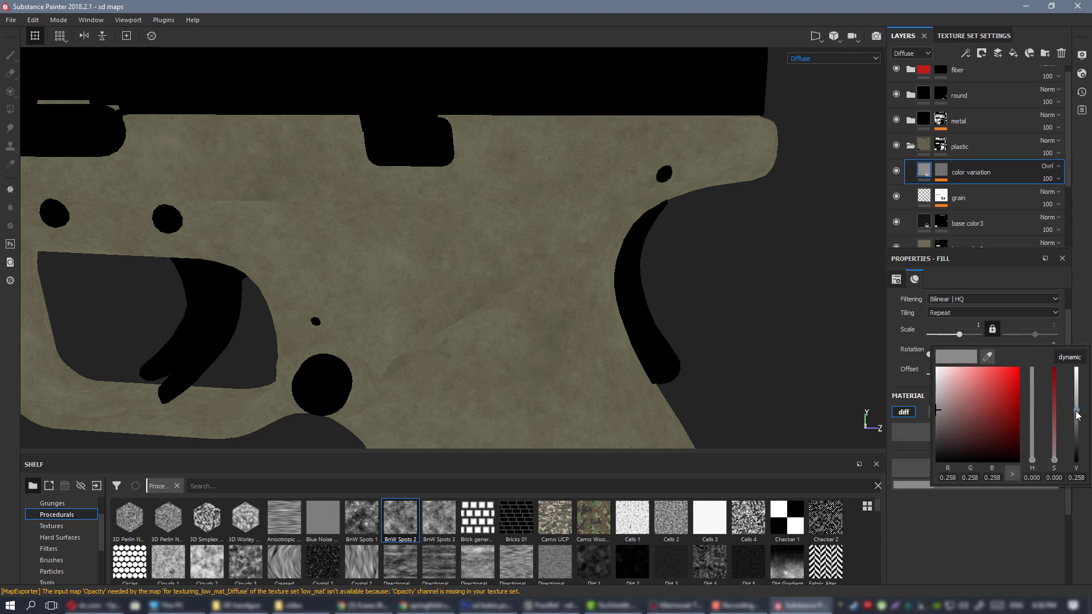
drag(1076, 409, 1076, 406)
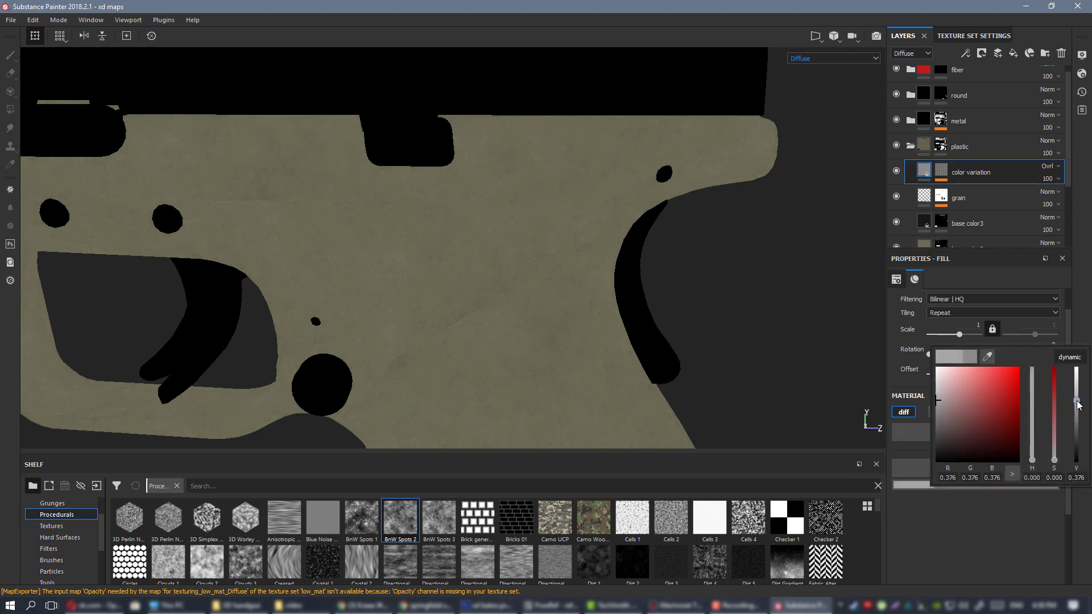
- Examine the frame's diffuse color from several angles, comparing it with the color variation layer hidden and shown
alt+right_drag(575, 326, 139, 155)
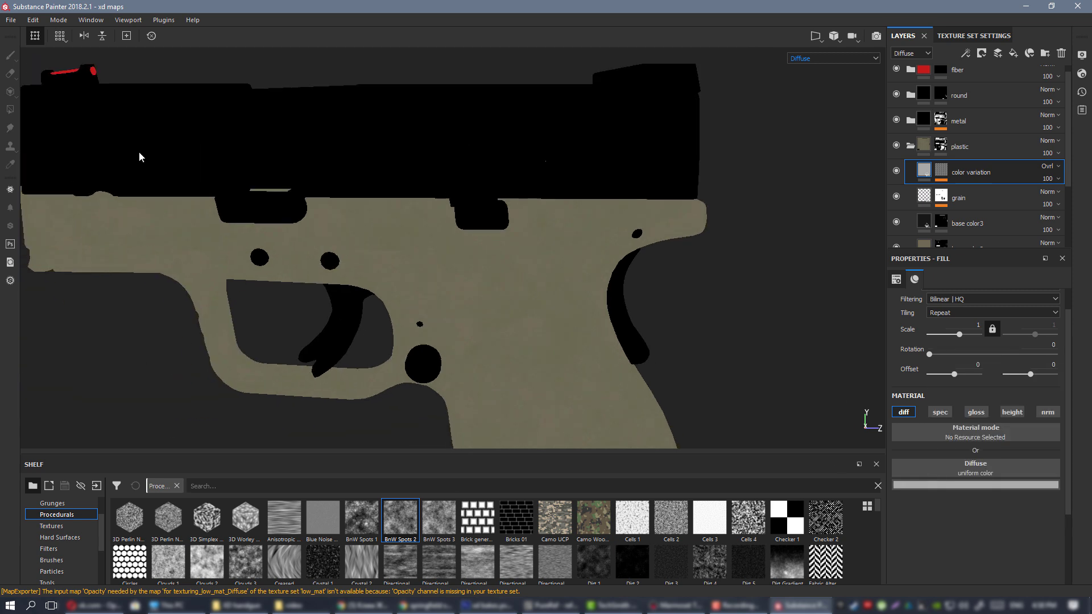
alt+middle_drag(553, 443, 536, 370)
alt+drag(536, 370, 730, 372)
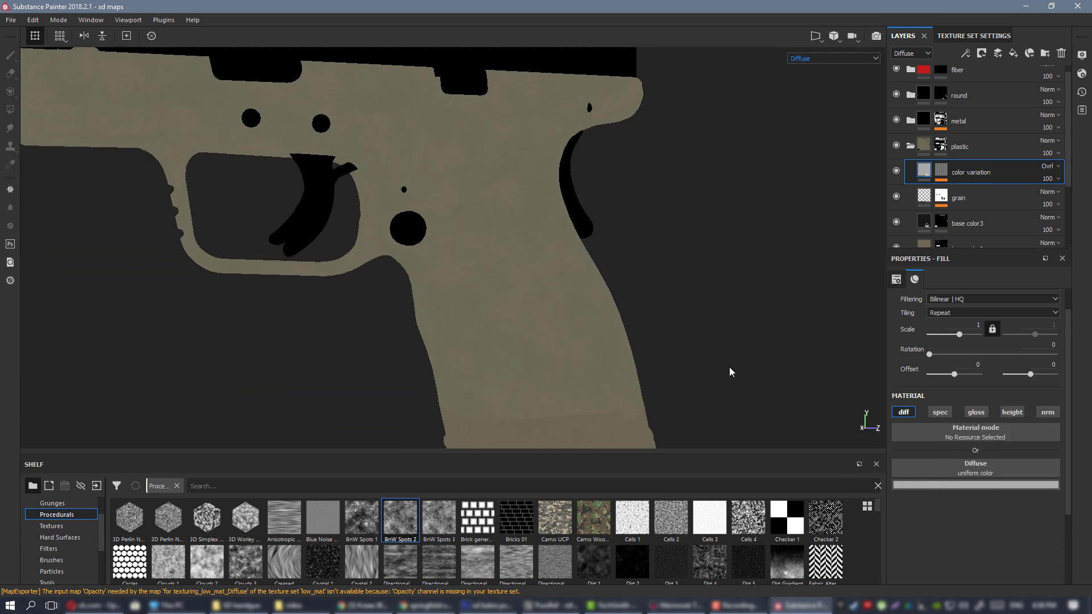
click(899, 171)
click(898, 171)
alt+middle_drag(470, 273, 449, 118)
alt+right_drag(449, 118, 619, 344)
alt+drag(619, 344, 523, 329)
alt+middle_drag(472, 86, 662, 410)
alt+drag(648, 285, 705, 287)
click(898, 172)
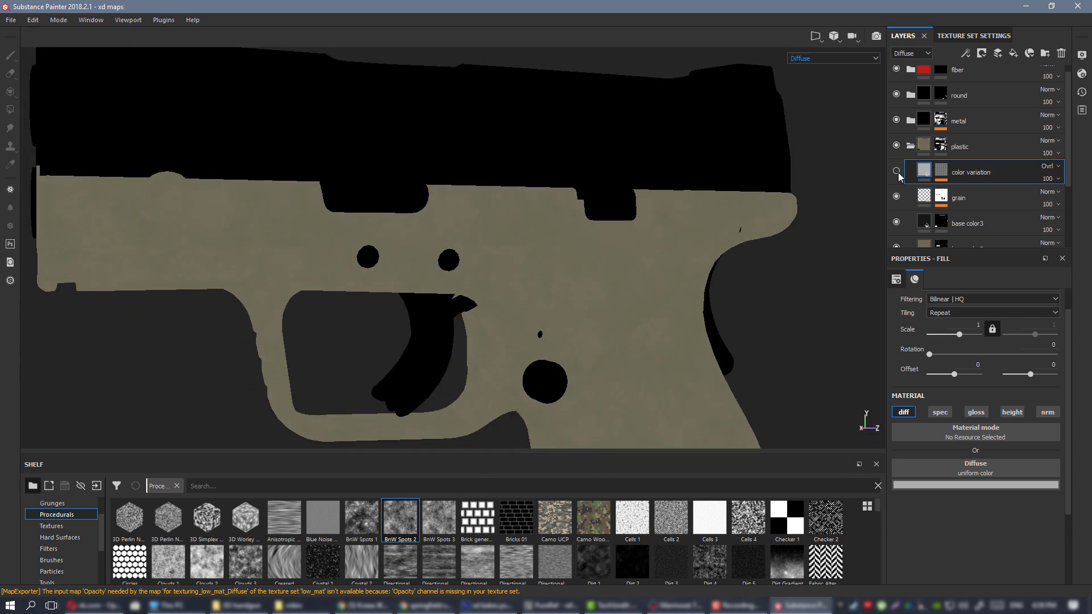
click(898, 172)
alt+middle_drag(601, 329, 529, 173)
alt+drag(528, 173, 650, 234)
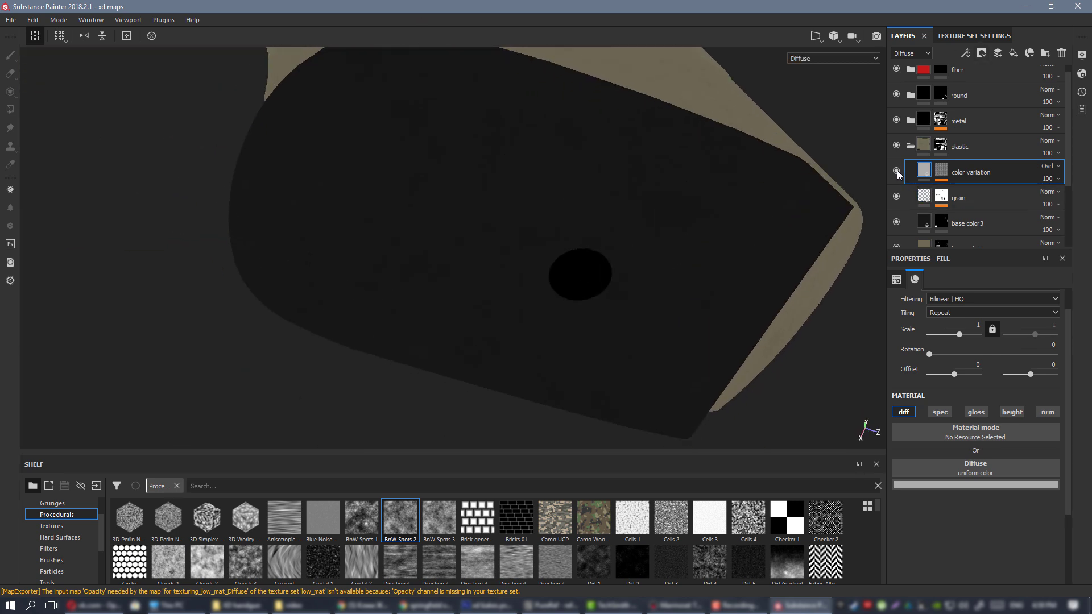
alt+drag(478, 294, 499, 227)
- Return to the full material view and compare the plastic frame with the color variation layer hidden and shown
key(m)
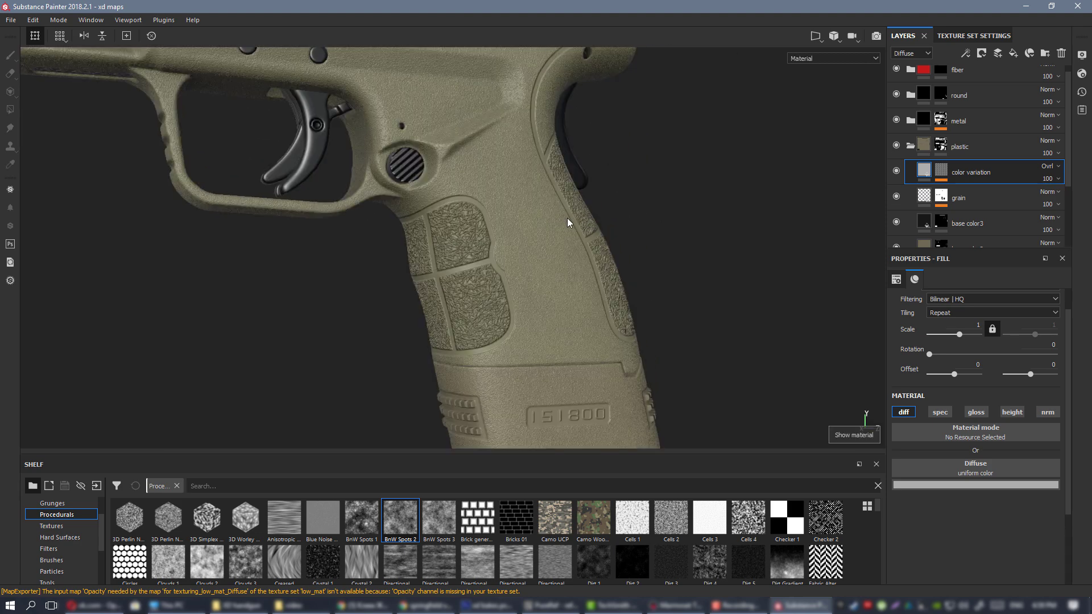
alt+drag(567, 217, 677, 324)
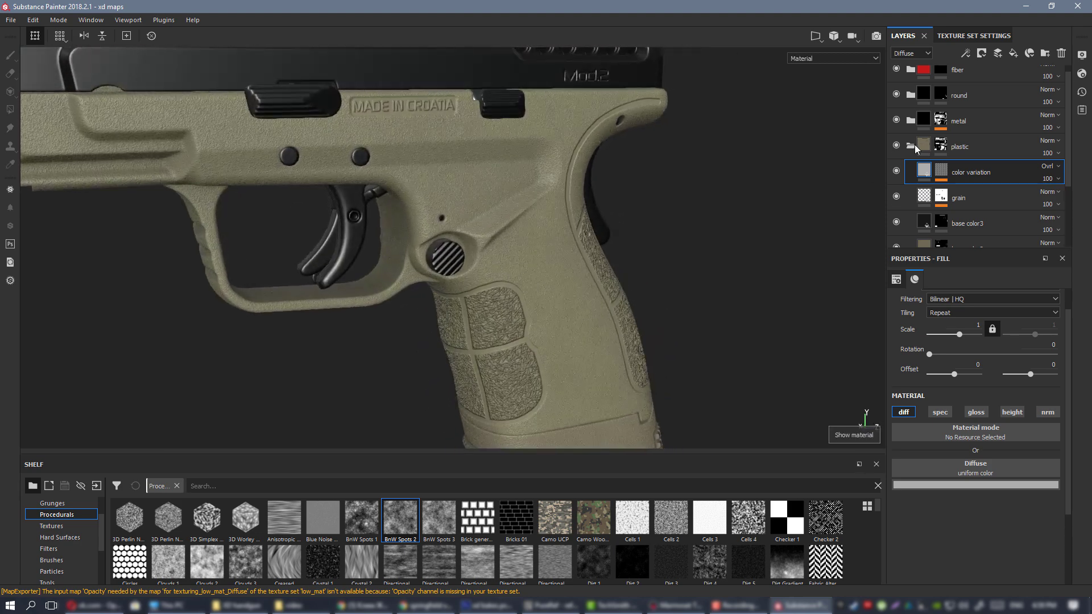
click(895, 171)
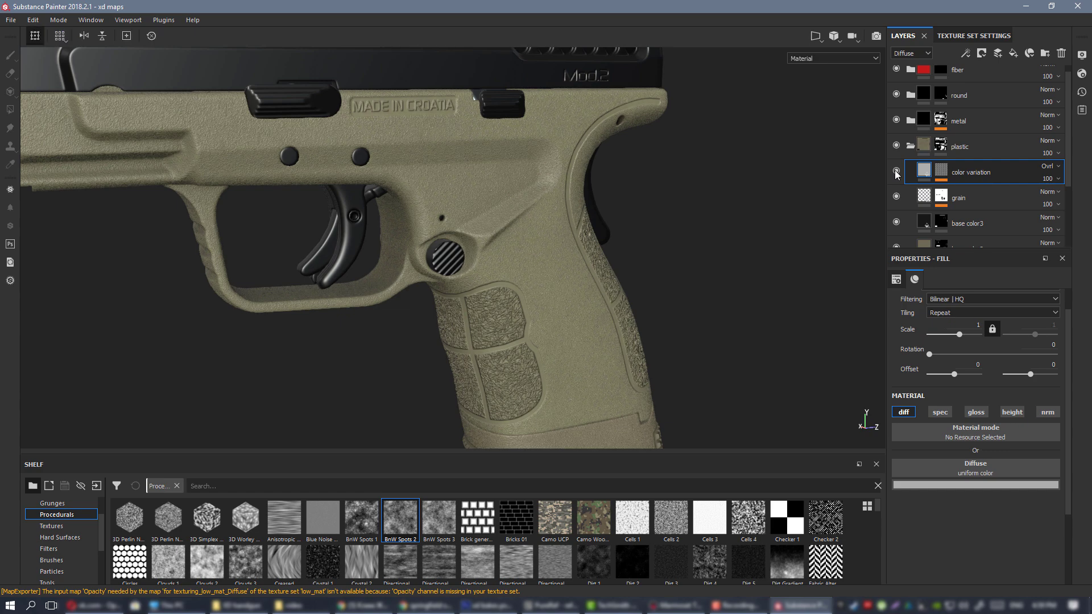
click(896, 170)
alt+drag(438, 178, 436, 194)
alt+right_drag(436, 194, 602, 254)
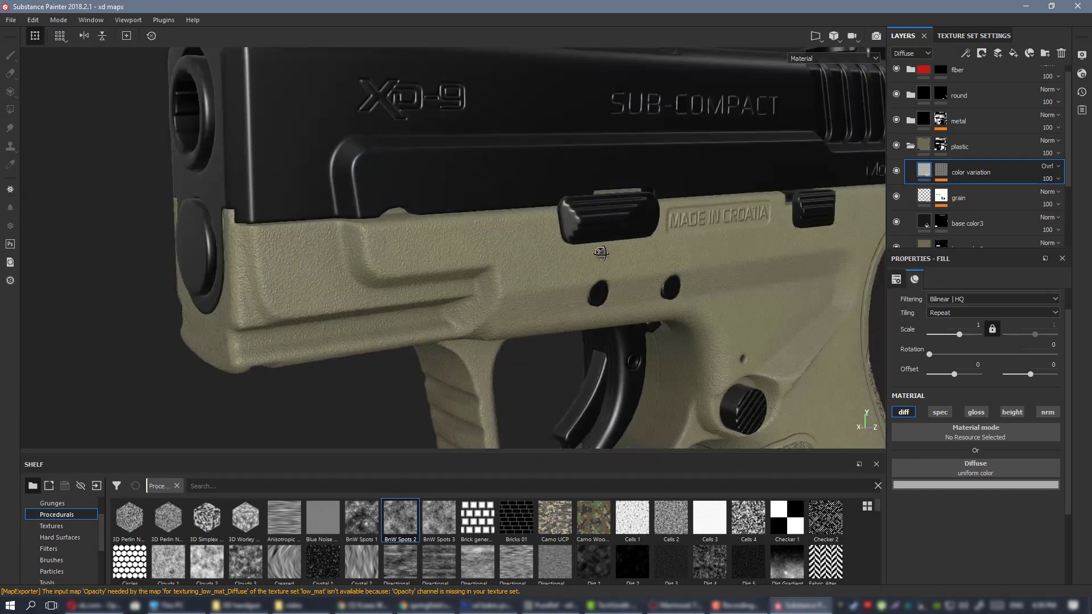
alt+drag(603, 254, 604, 295)
alt+middle_drag(604, 295, 461, 91)
alt+drag(461, 90, 478, 221)
scroll(478, 216, down, 3)
alt+middle_drag(477, 217, 561, 242)
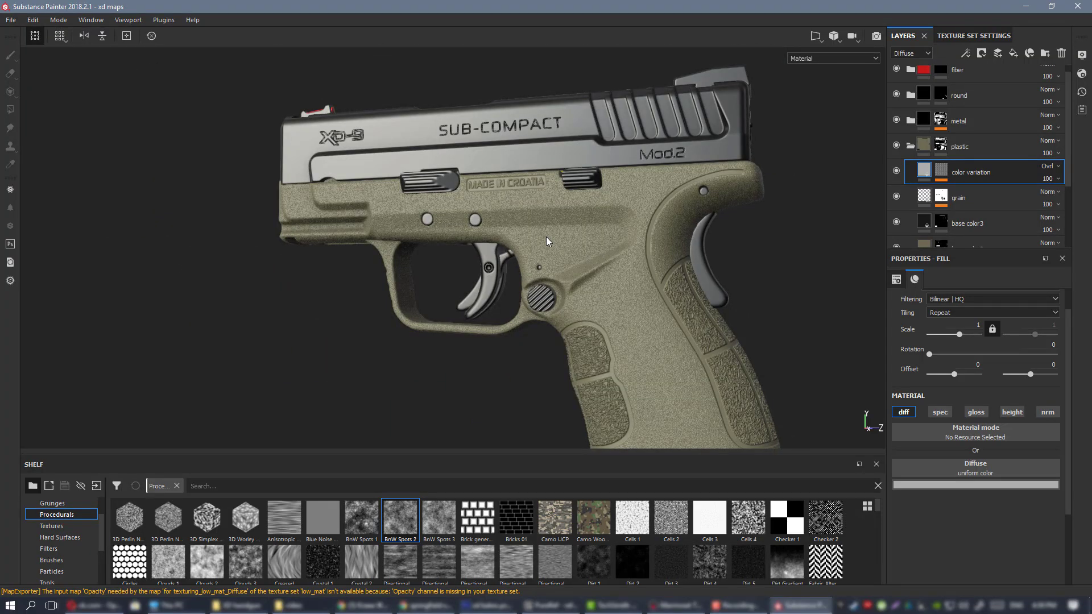
- Try the glossiness channel on the color variation layer and inspect its effect in the glossiness and material views
scroll(581, 257, up, 5)
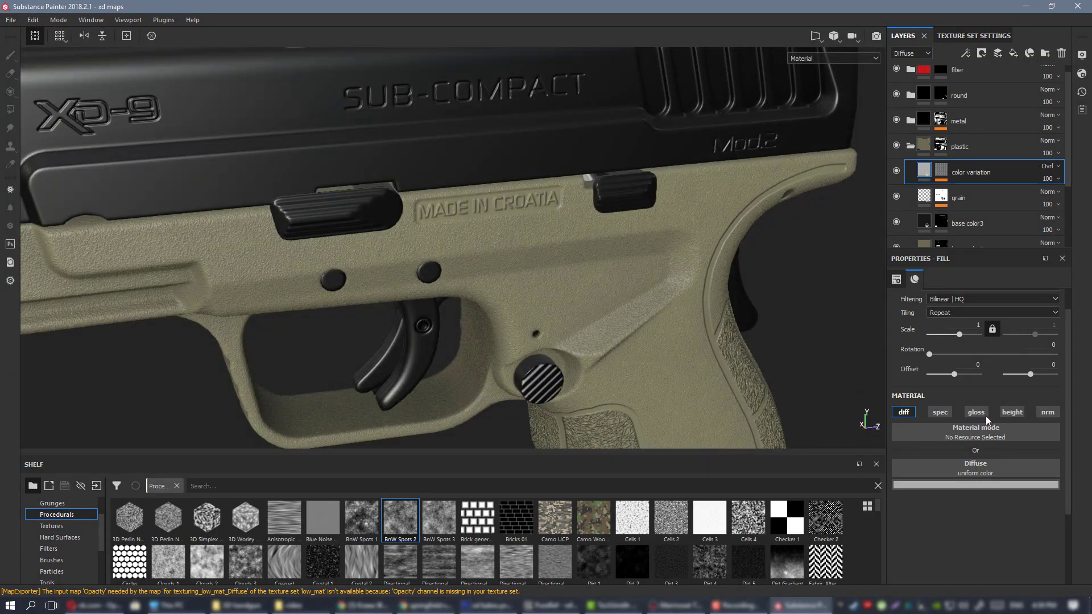
click(985, 415)
alt+drag(635, 276, 654, 332)
key(c)
key(c)
key(c)
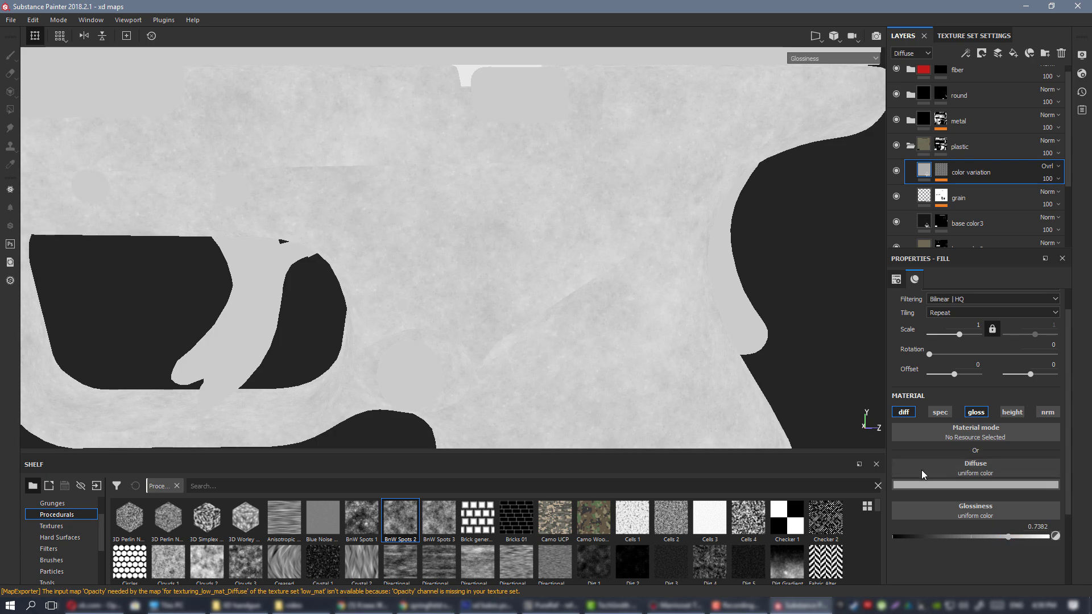
key(m)
scroll(461, 244, down, 5)
alt+drag(468, 247, 504, 240)
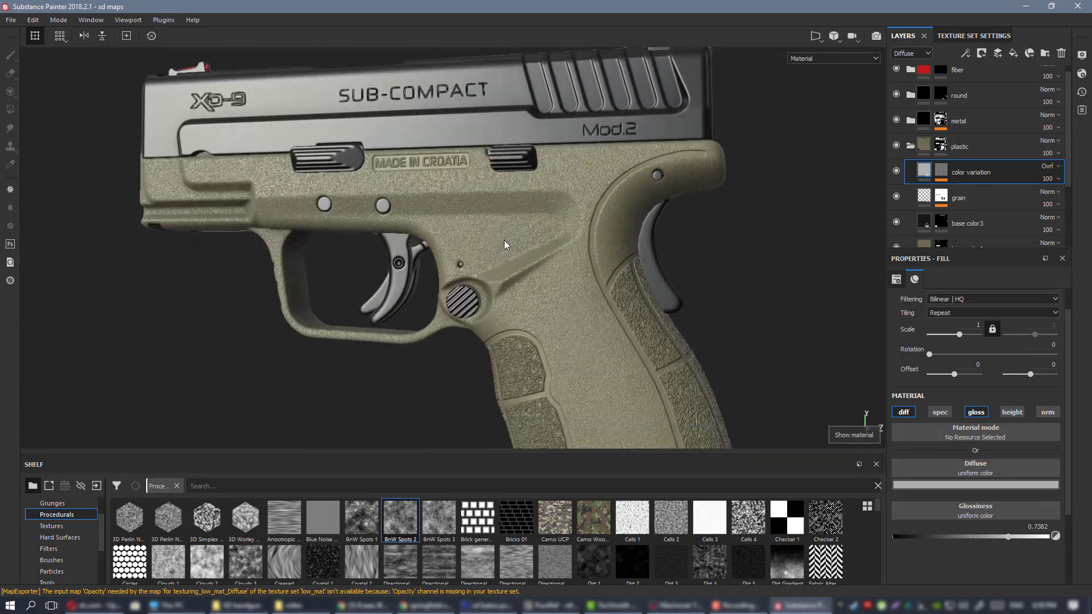
click(975, 413)
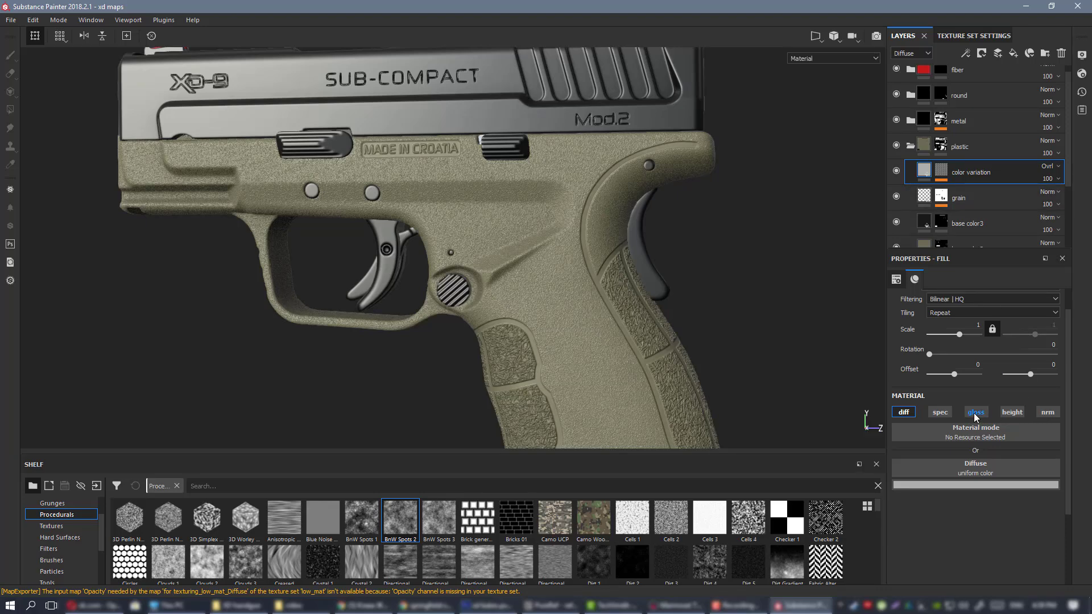
alt+drag(449, 217, 592, 252)
scroll(581, 257, down, 3)
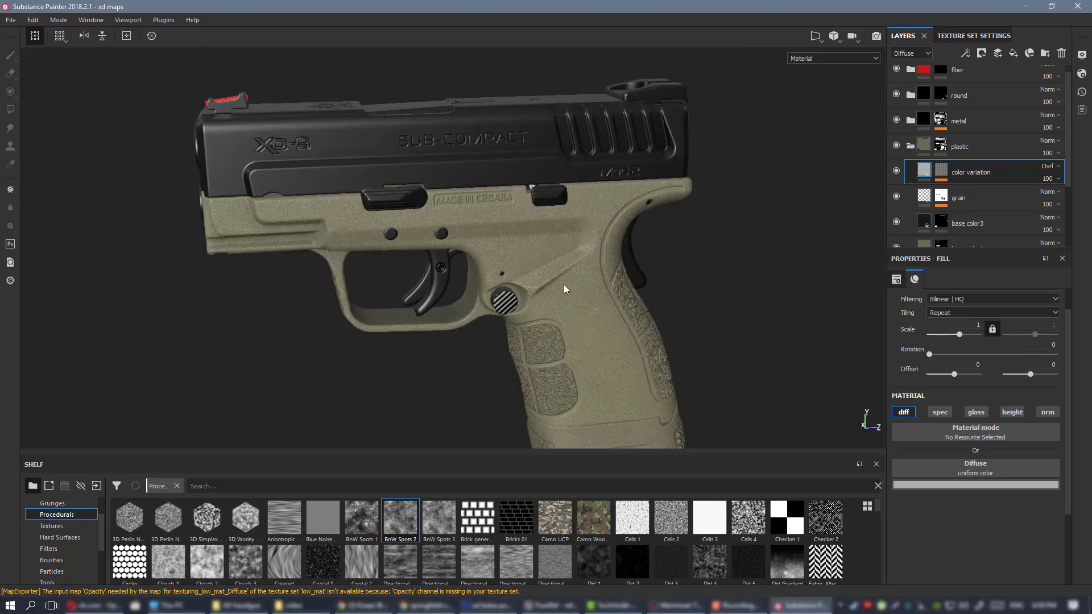
alt+middle_drag(564, 285, 570, 242)
mouse_move(570, 242)
alt+mouse_down()
mouse_move(785, 251)
mouse_move(567, 244)
mouse_move(643, 247)
mouse_move(574, 250)
alt+mouse_up()
alt+right_drag(574, 250, 582, 280)
mouse_move(582, 281)
alt+mouse_down()
mouse_move(647, 278)
mouse_move(581, 276)
alt+mouse_up()
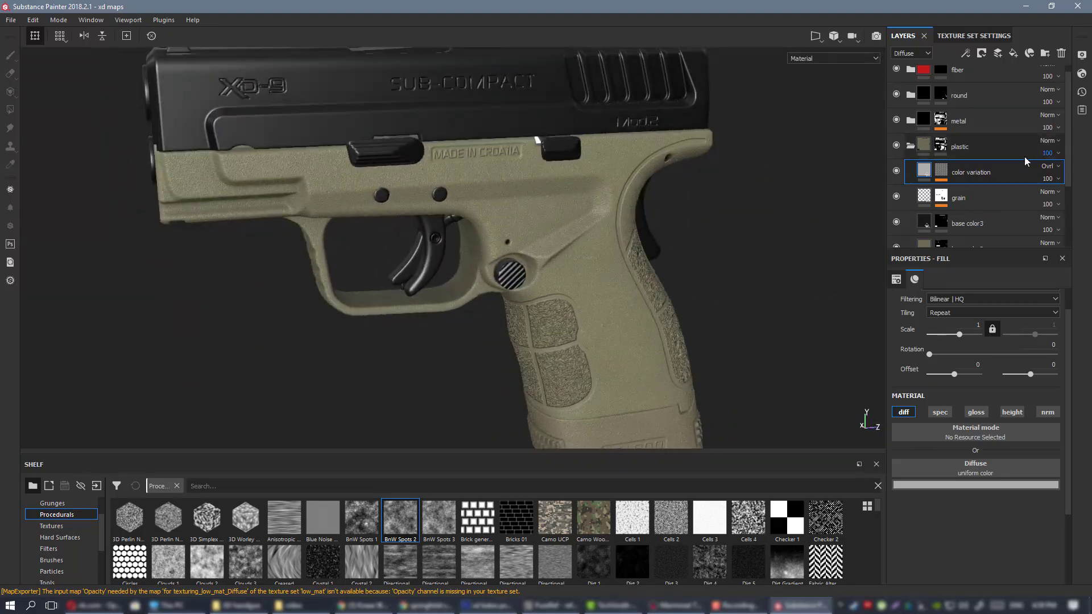
- Duplicate the color variation layer, naming the copy "gloss var", and delete that copy
right_click(988, 170)
click(1011, 388)
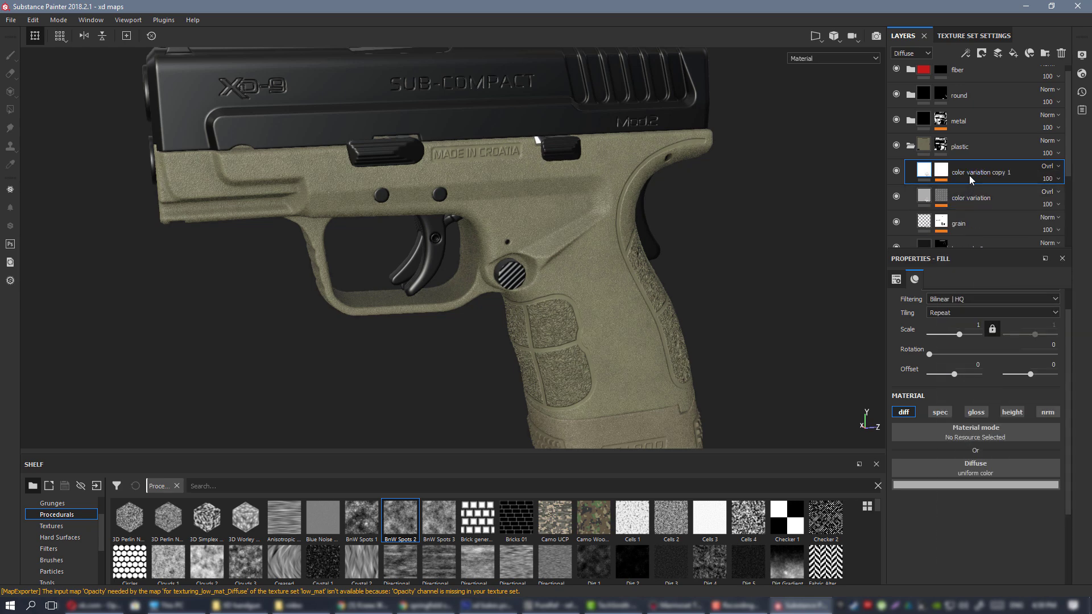
double_click(970, 172)
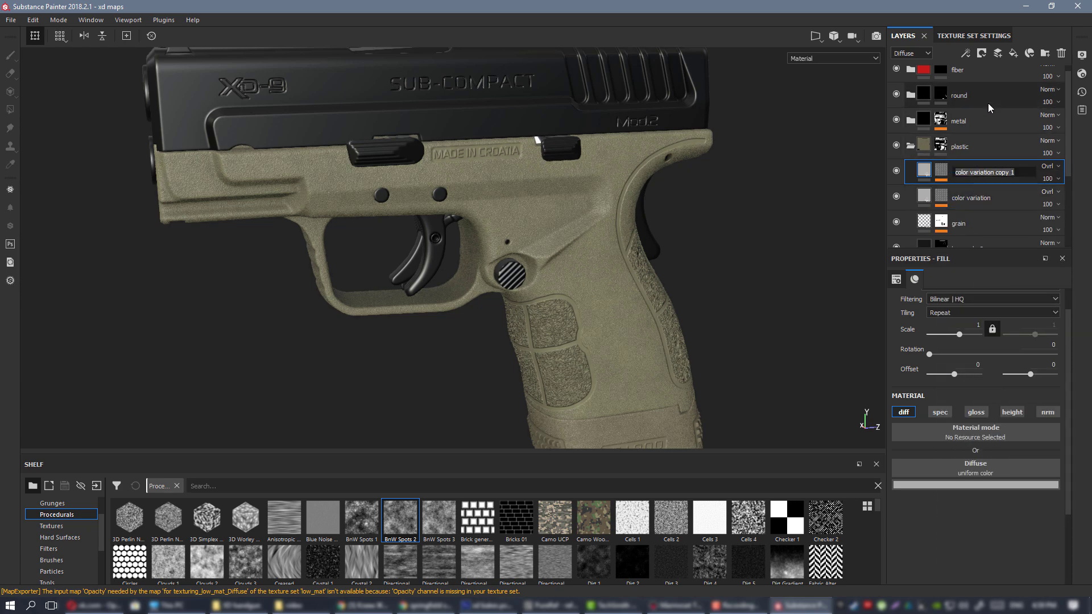
text(gloss var)
key(Return)
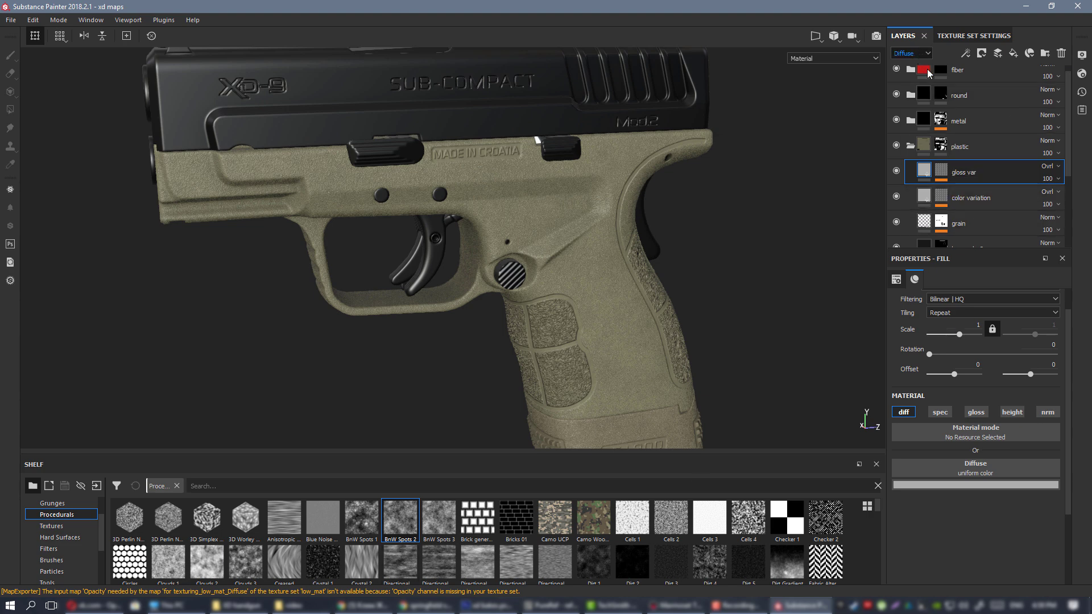
alt+drag(586, 254, 488, 201)
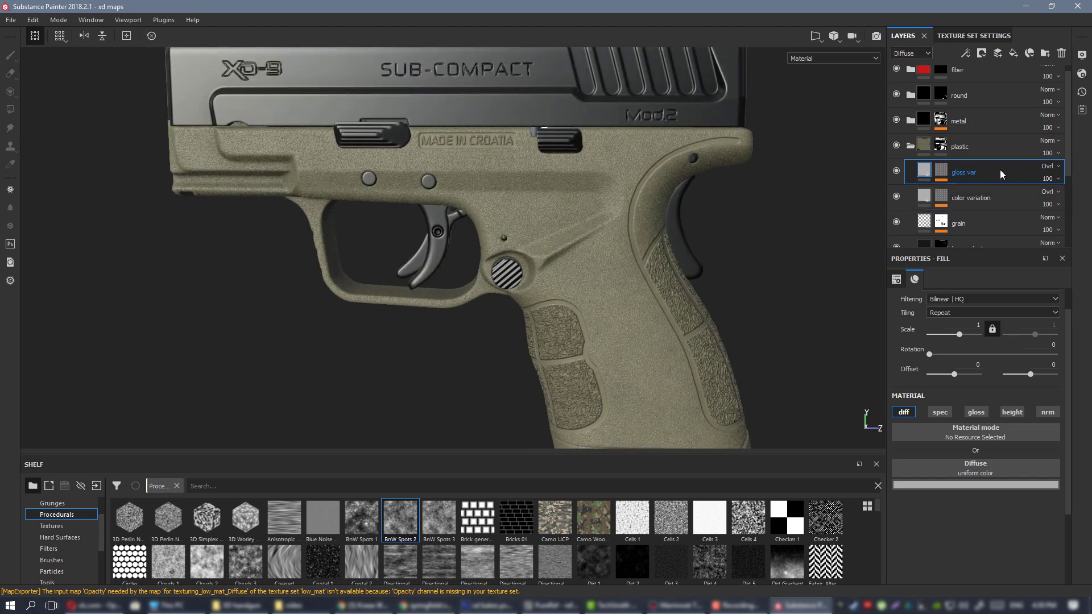
key(Delete)
- Set the color variation layer's glossiness blending to Overlay and enable its glossiness channel
click(911, 53)
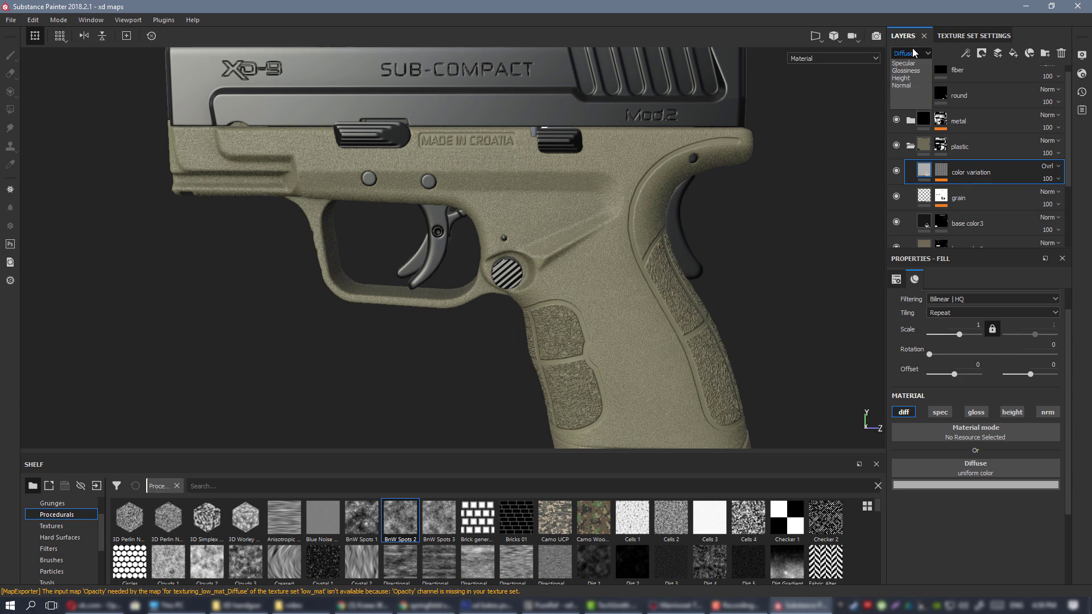
click(916, 80)
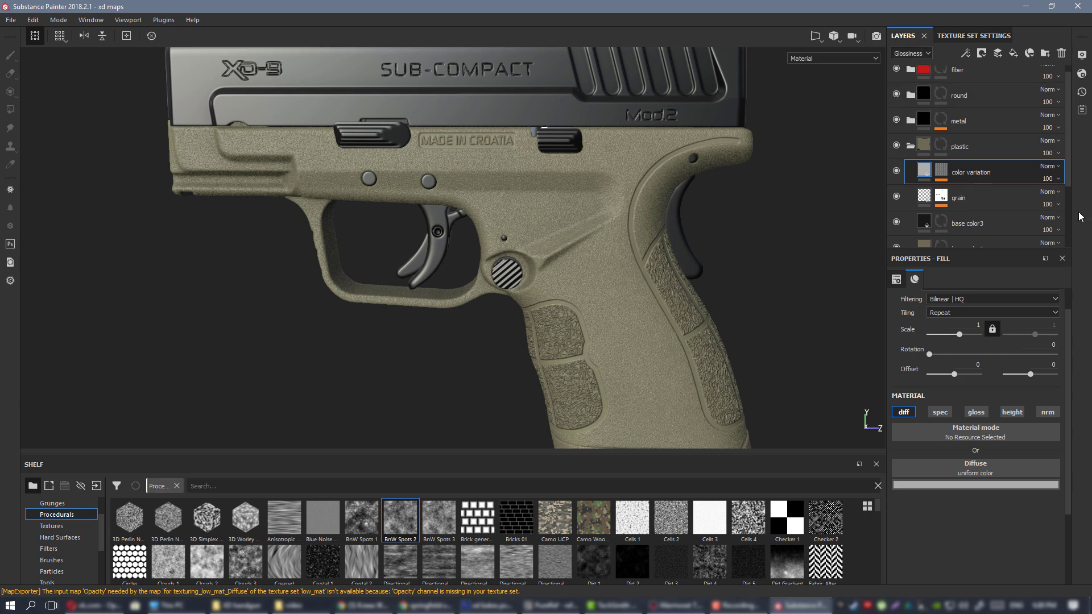
click(1050, 166)
click(1044, 339)
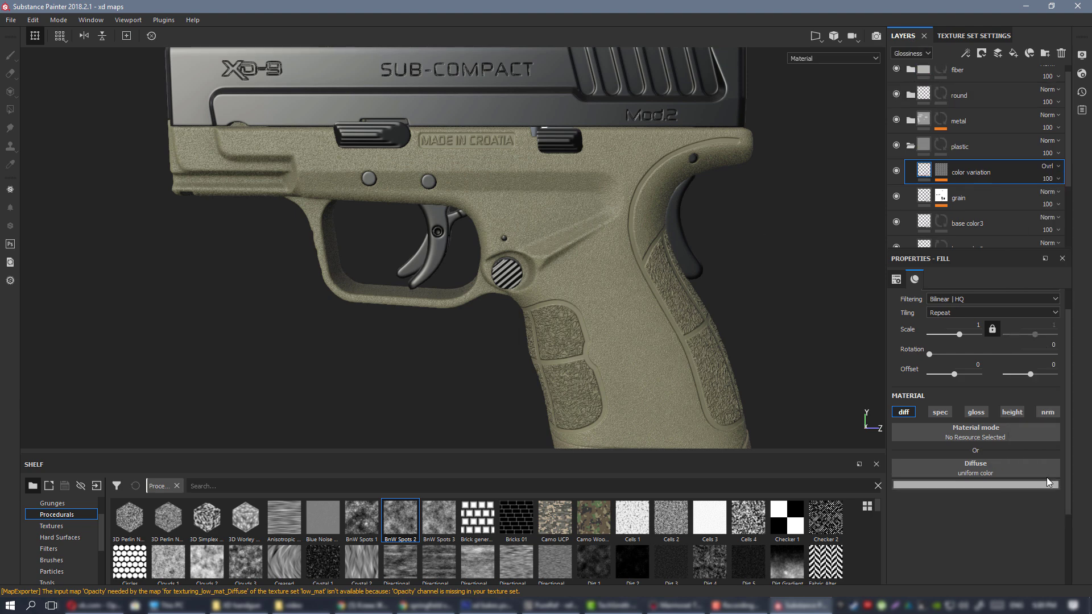
click(976, 412)
- Lower the color variation layer's glossiness to about 0.39 while viewing only the glossiness channel
scroll(621, 238, up, 1)
mouse_move(621, 237)
alt+mouse_down()
mouse_move(648, 233)
mouse_move(626, 226)
alt+mouse_up()
key(c)
scroll(626, 226, up, 3)
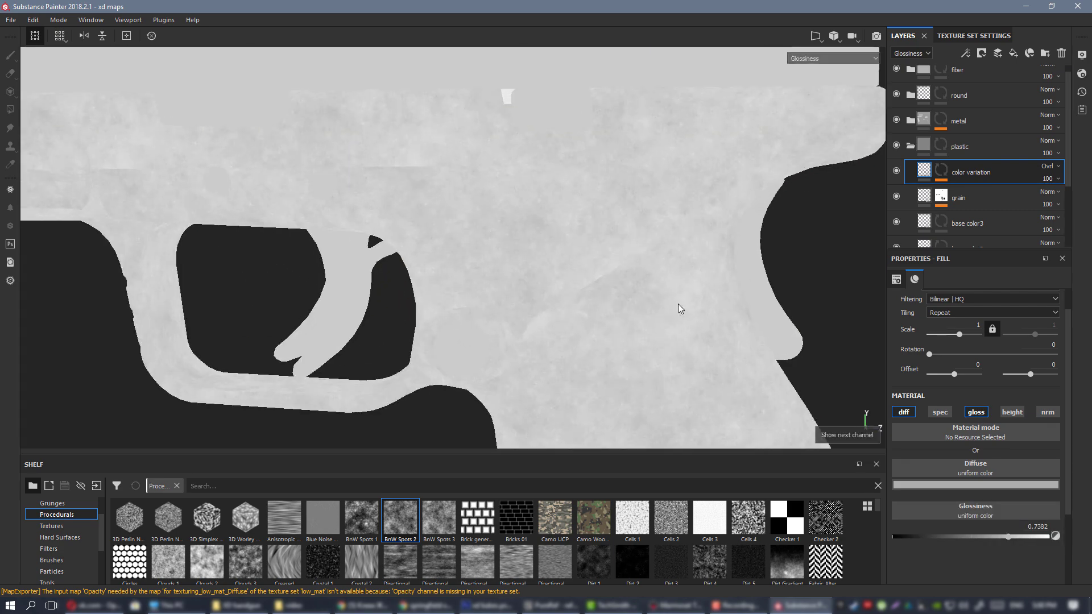
click(896, 170)
click(896, 171)
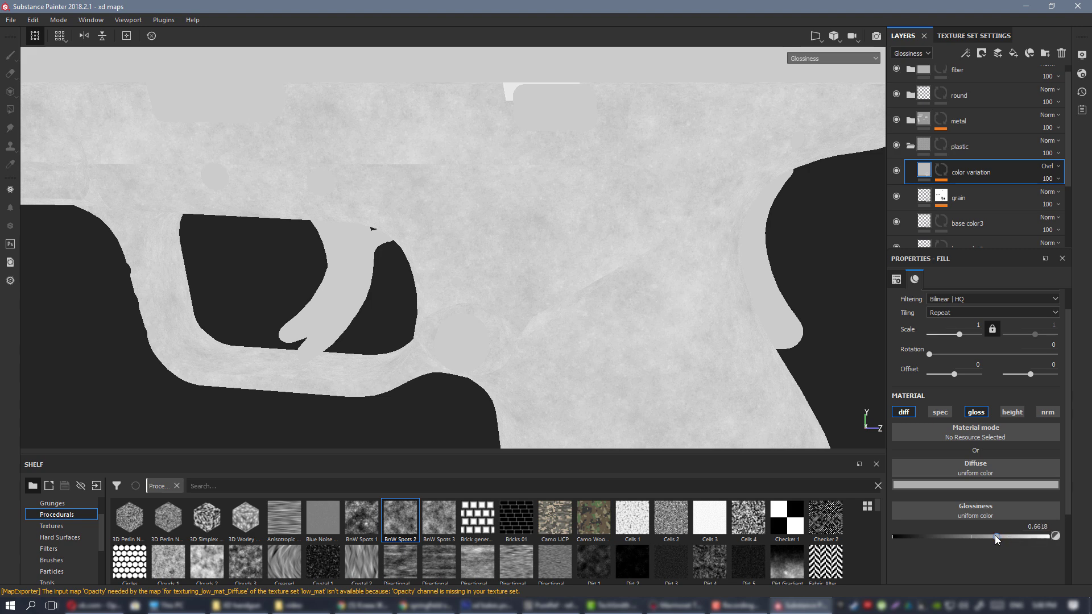
drag(994, 538, 952, 536)
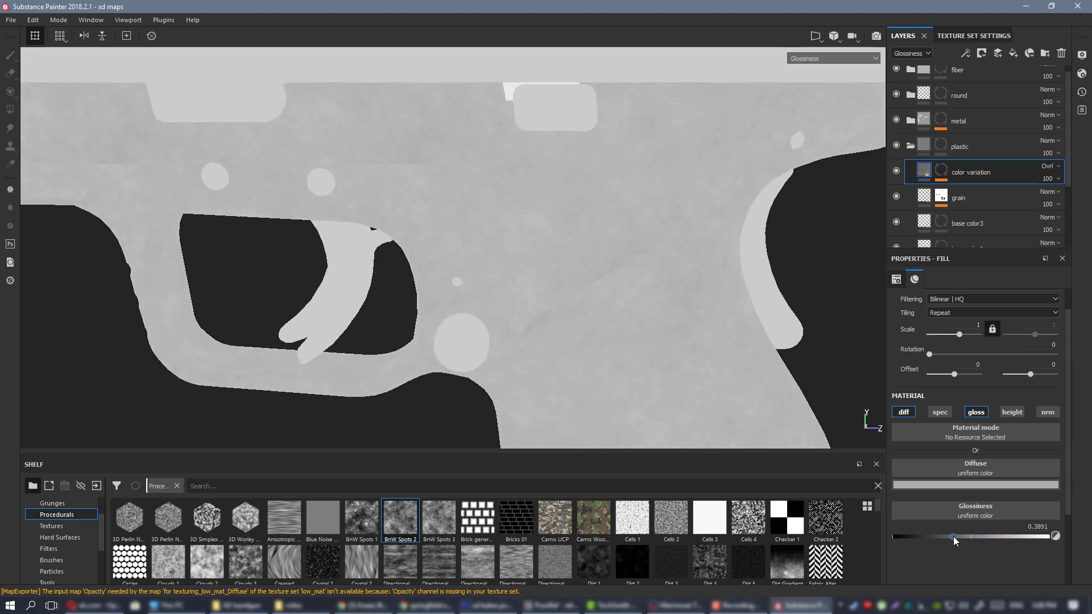
- Return to the material view and compare the frame with the layer's glossiness channel off and on
key(m)
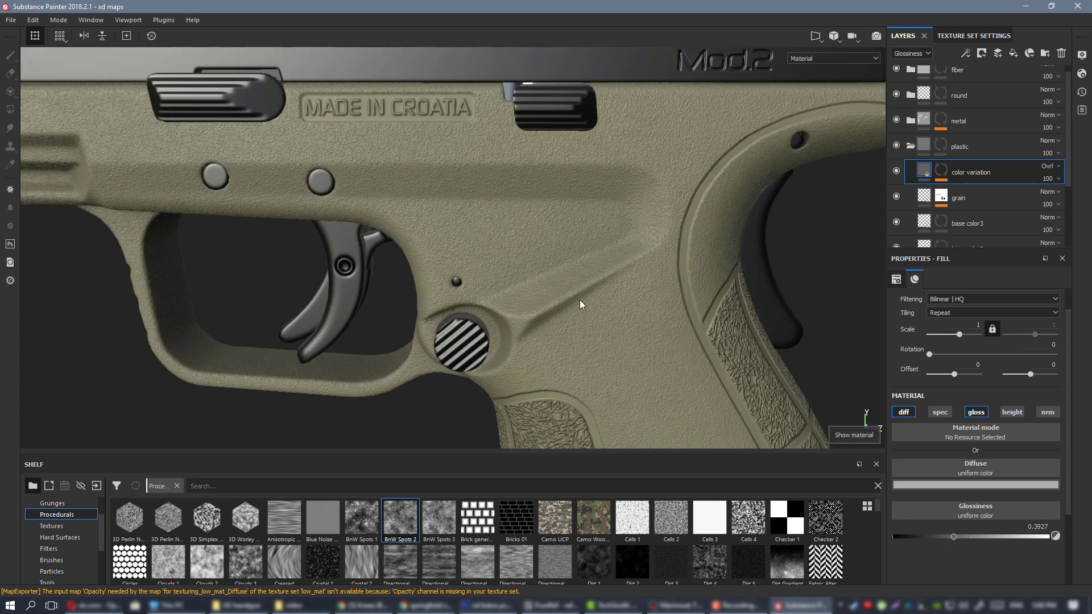
mouse_move(578, 299)
alt+mouse_down()
mouse_move(614, 319)
mouse_move(579, 301)
alt+mouse_up()
scroll(579, 299, down, 3)
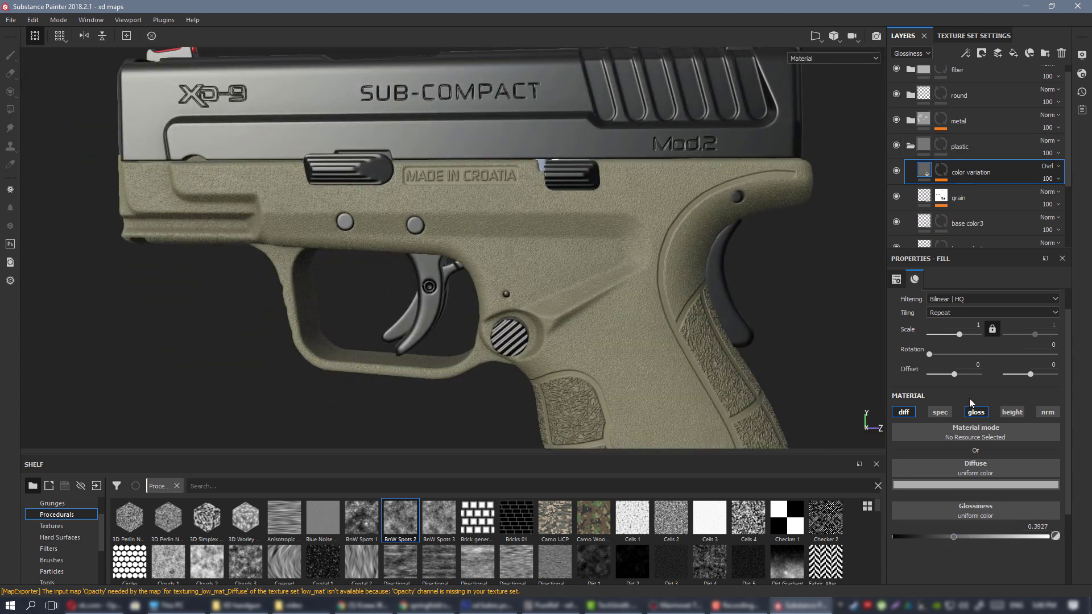
click(977, 415)
click(977, 415)
scroll(472, 196, down, 2)
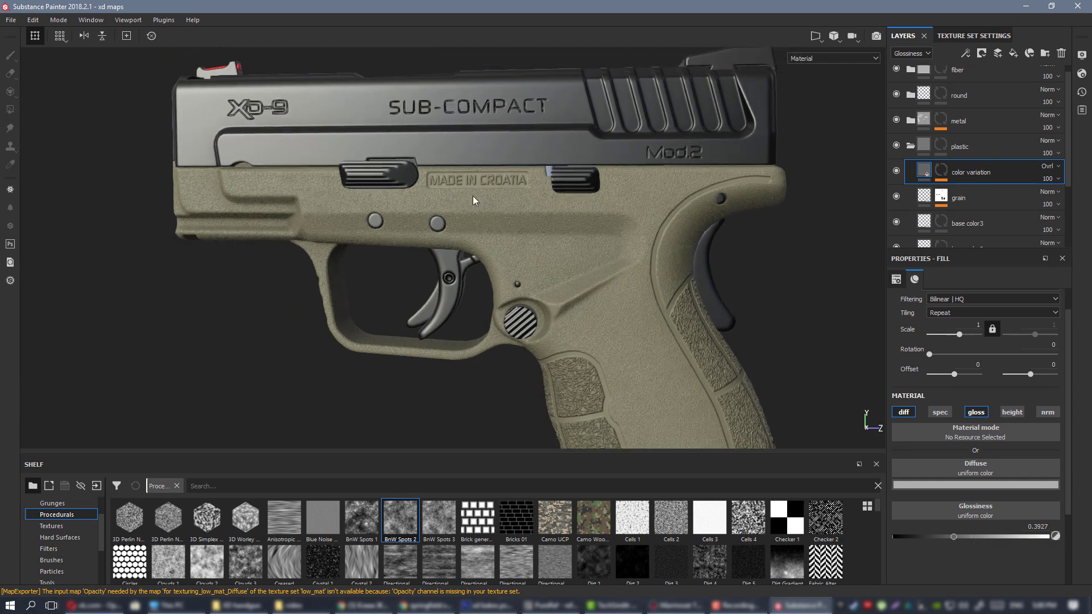
- Disable the color variation layer's glossiness channel and inspect the pistol frame from several angles
alt+drag(472, 196, 614, 238)
scroll(609, 246, up, 1)
click(974, 413)
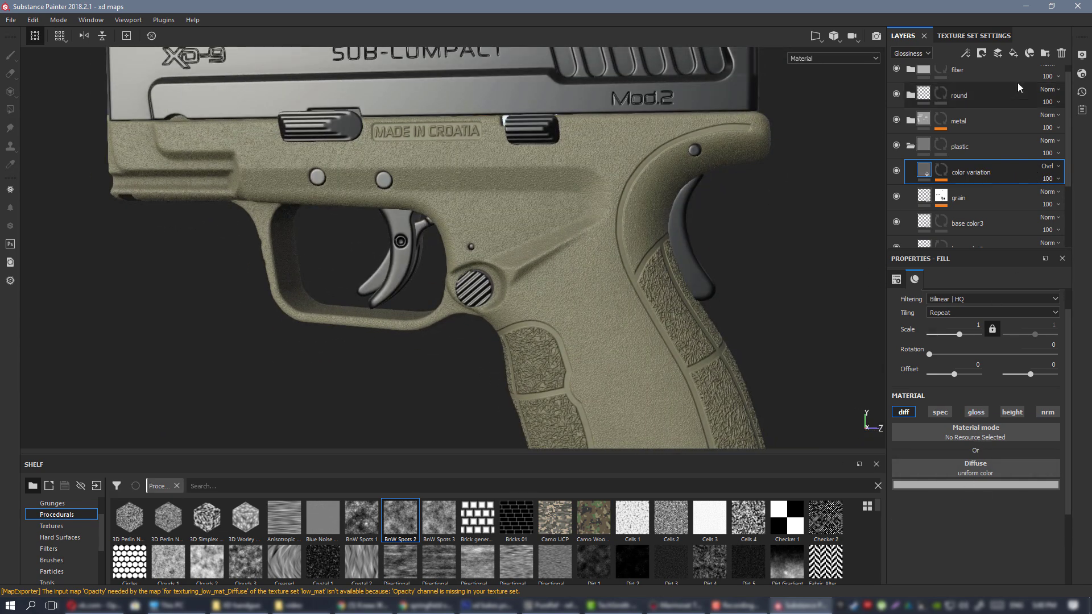
alt+right_drag(641, 274, 500, 217)
alt+drag(500, 217, 730, 236)
alt+right_drag(731, 236, 541, 273)
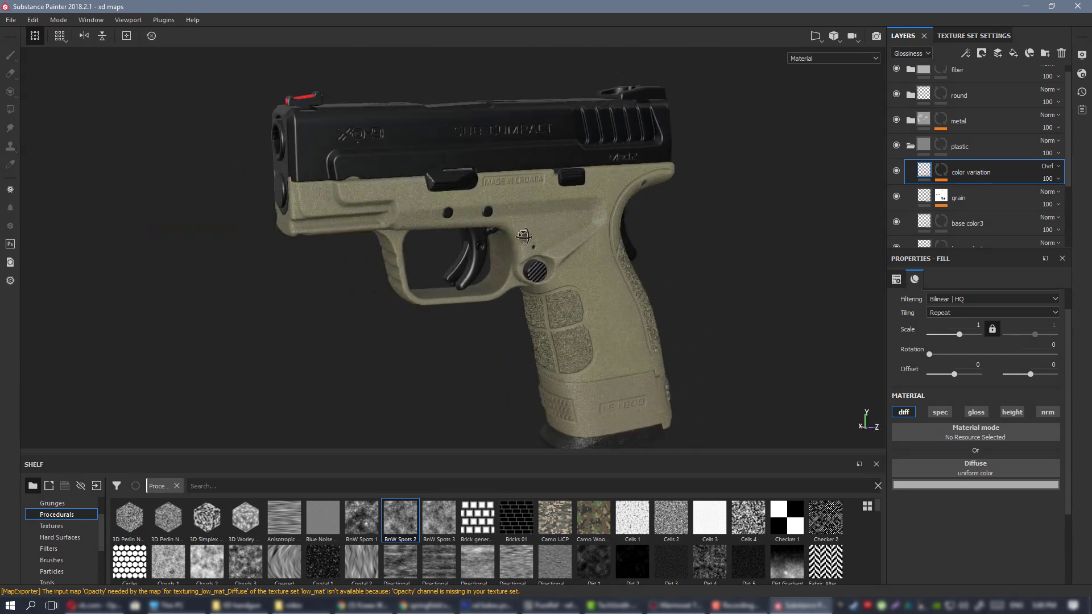
alt+drag(540, 273, 477, 250)
alt+right_drag(478, 250, 631, 288)
- Add a fill layer above color variation in the plastic folder and name it "gloss var"
click(1013, 53)
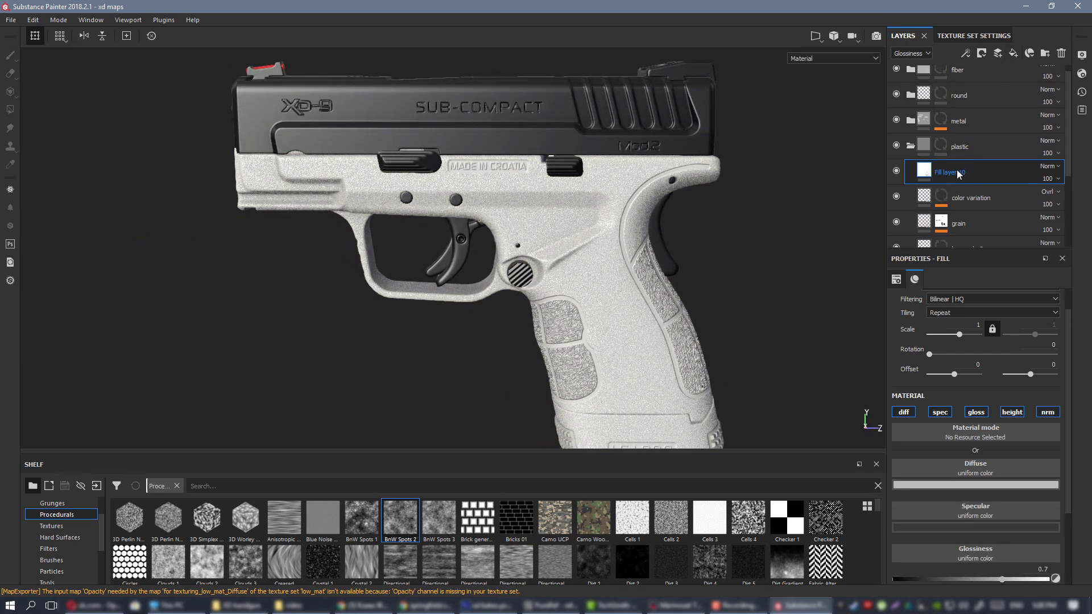
double_click(957, 173)
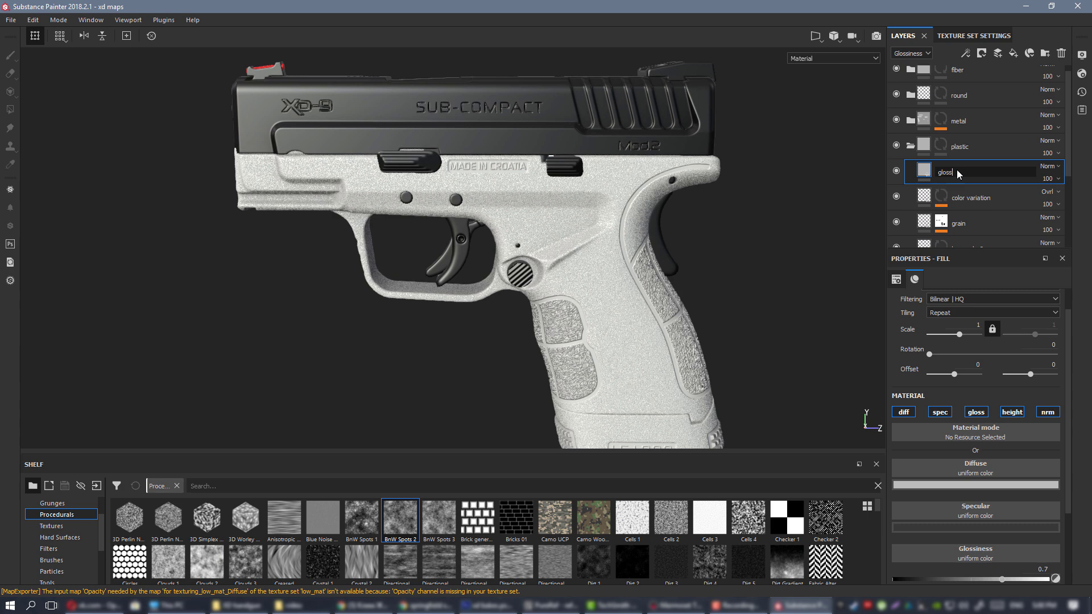
key(Return)
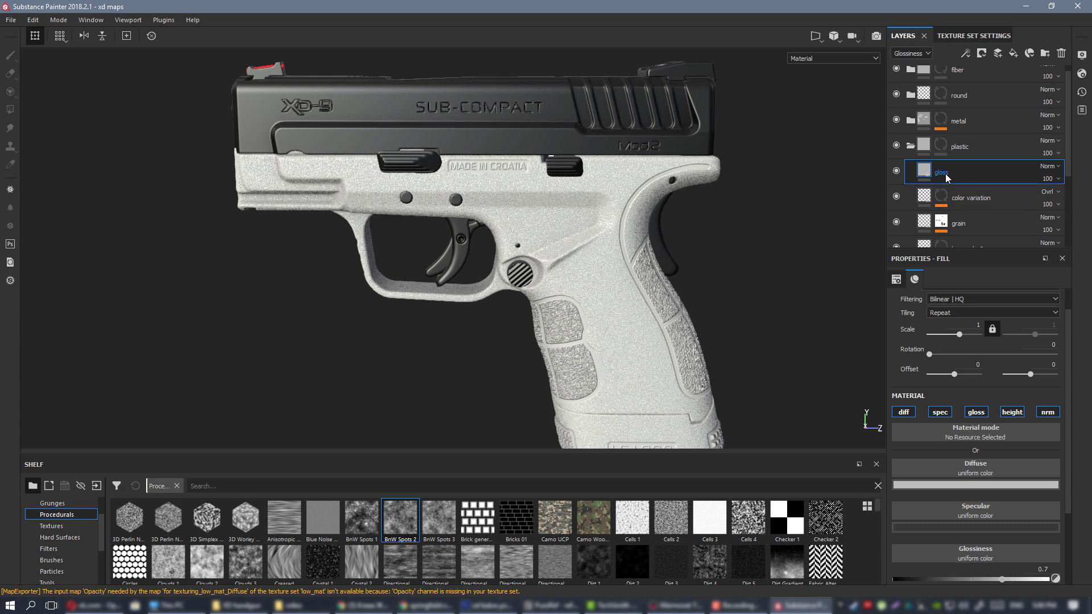
double_click(948, 174)
text(var)
key(Return)
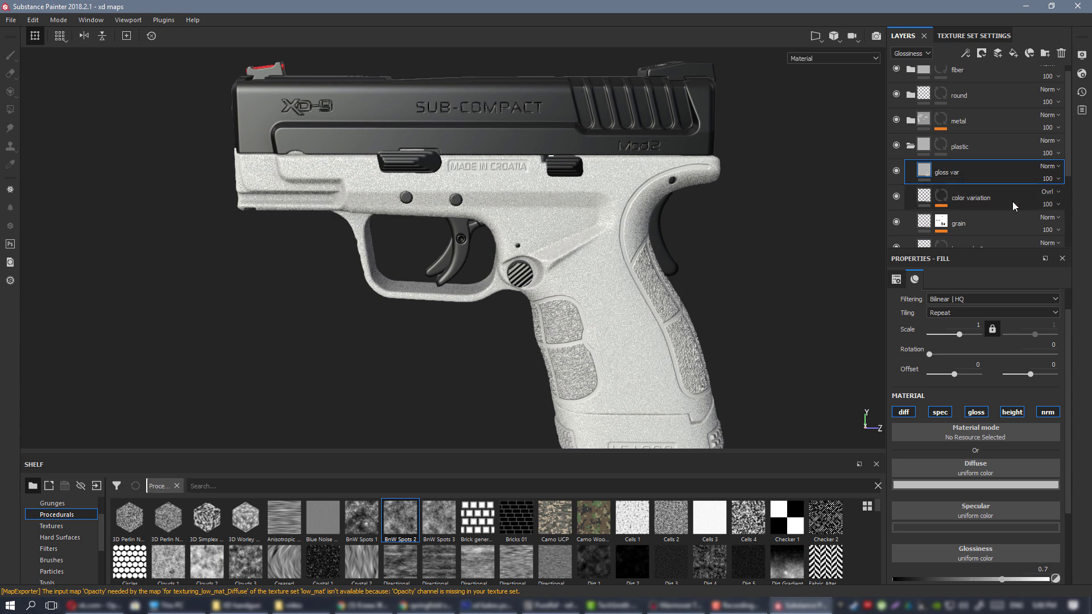
- Leave only the glossiness channel enabled on the gloss var layer and set its glossiness blending to Overlay
click(940, 411)
click(909, 412)
click(1012, 411)
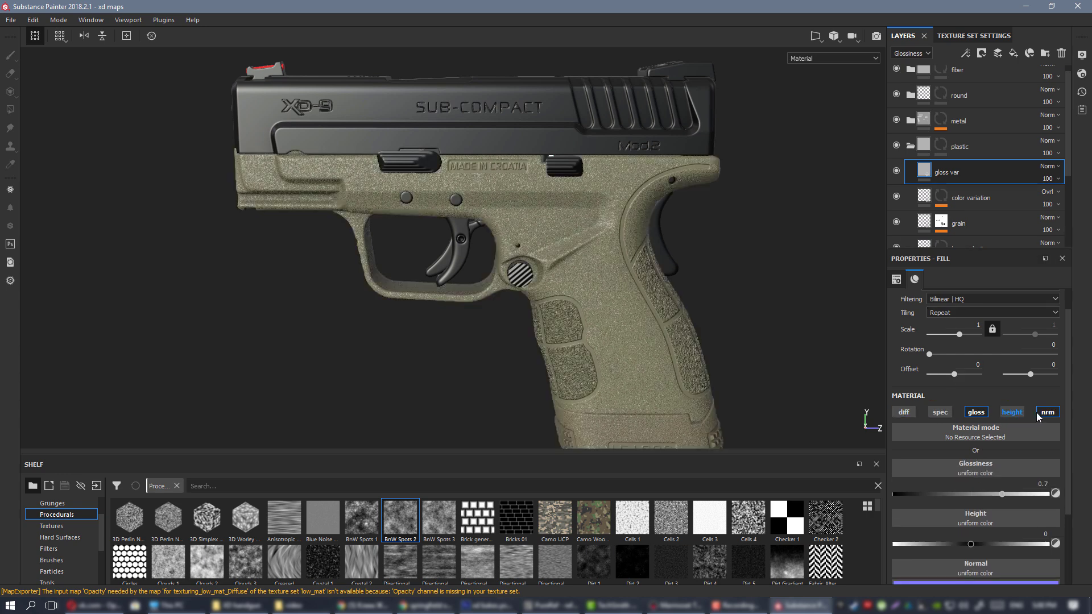
click(1042, 412)
click(1049, 166)
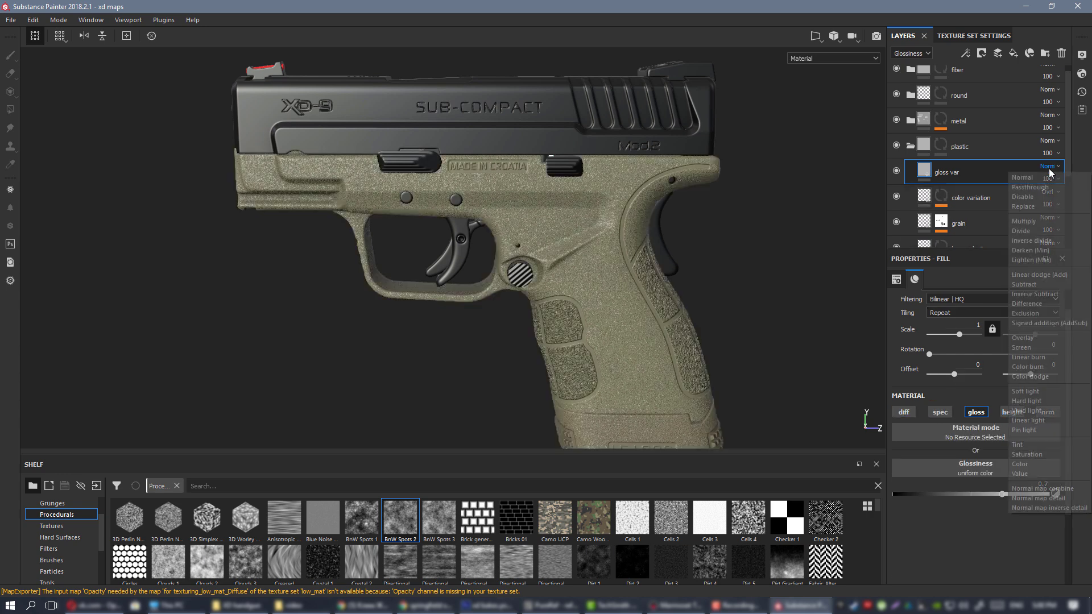
click(1045, 339)
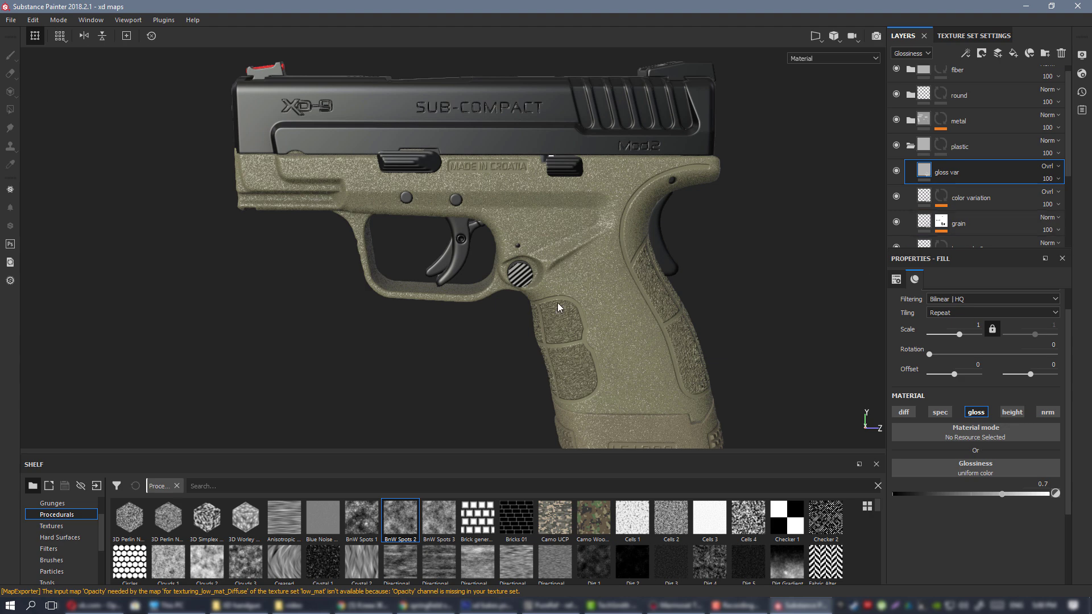
- Browse the procedural textures for a fine noise pattern suited to varying the frame's glossiness
scroll(597, 255, up, 3)
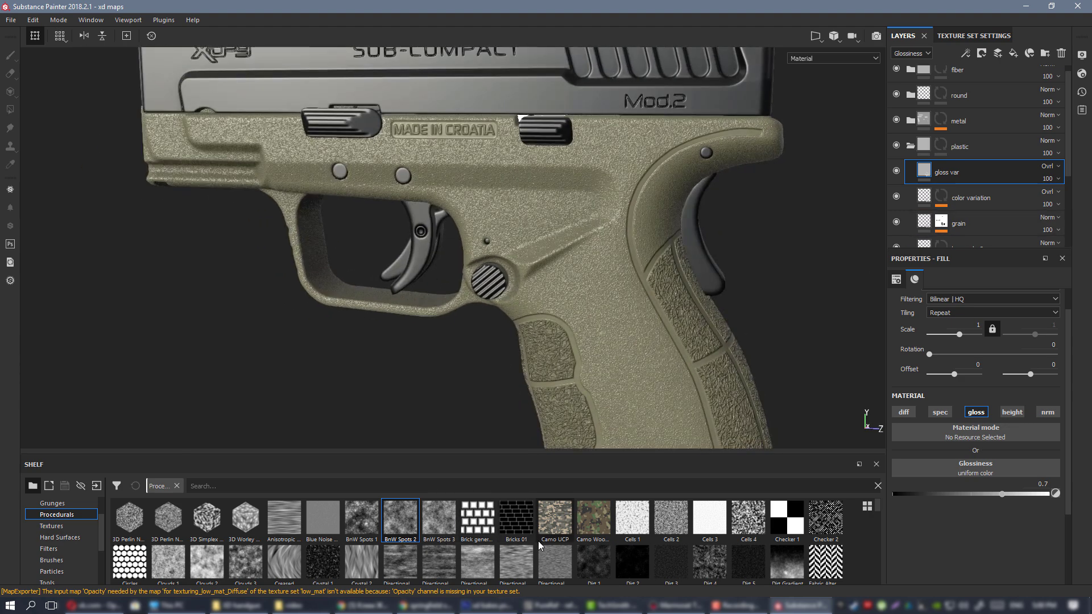
scroll(539, 546, down, 1)
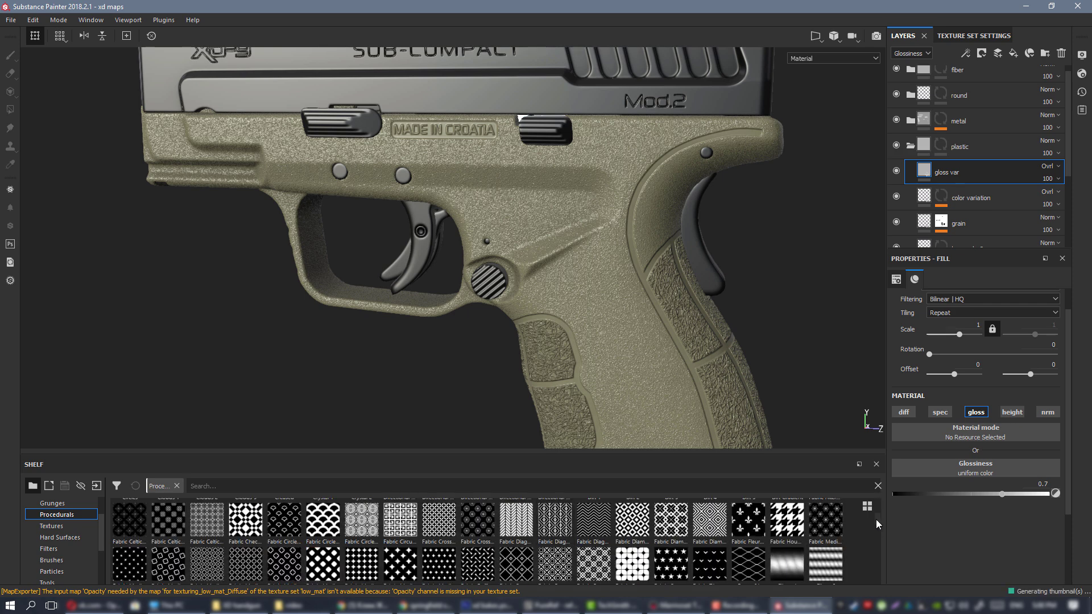
scroll(876, 518, up, 1)
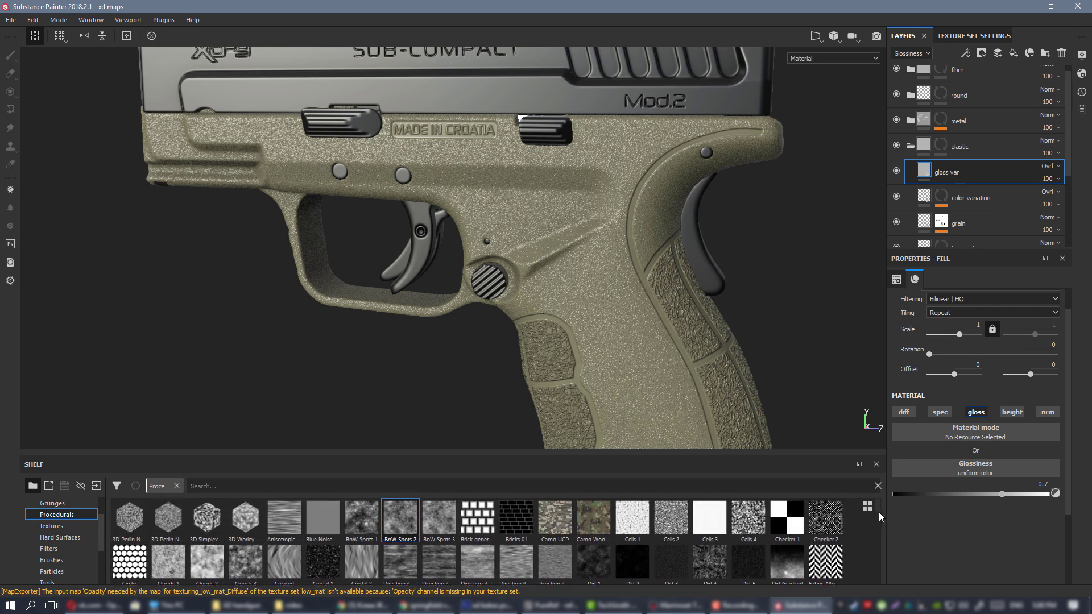
scroll(880, 513, down, 1)
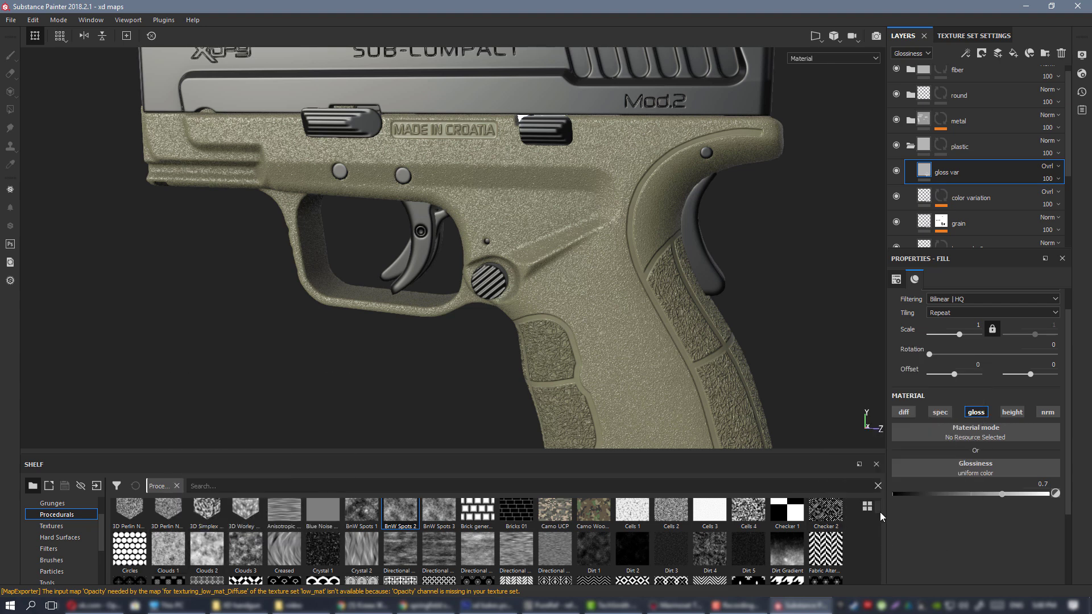
scroll(878, 511, up, 1)
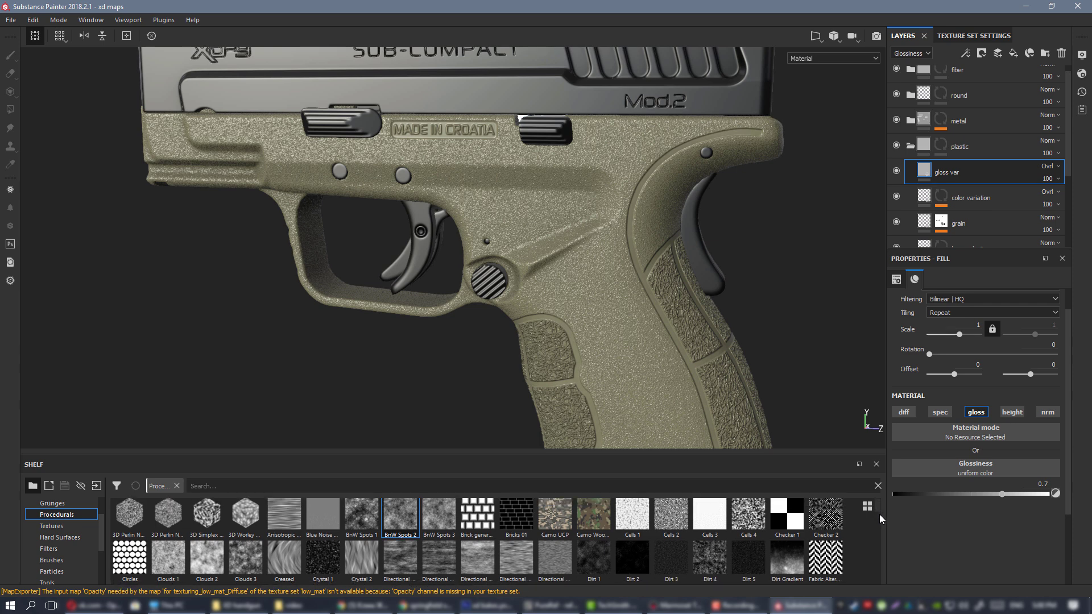
mouse_move(173, 568)
drag(877, 506, 877, 531)
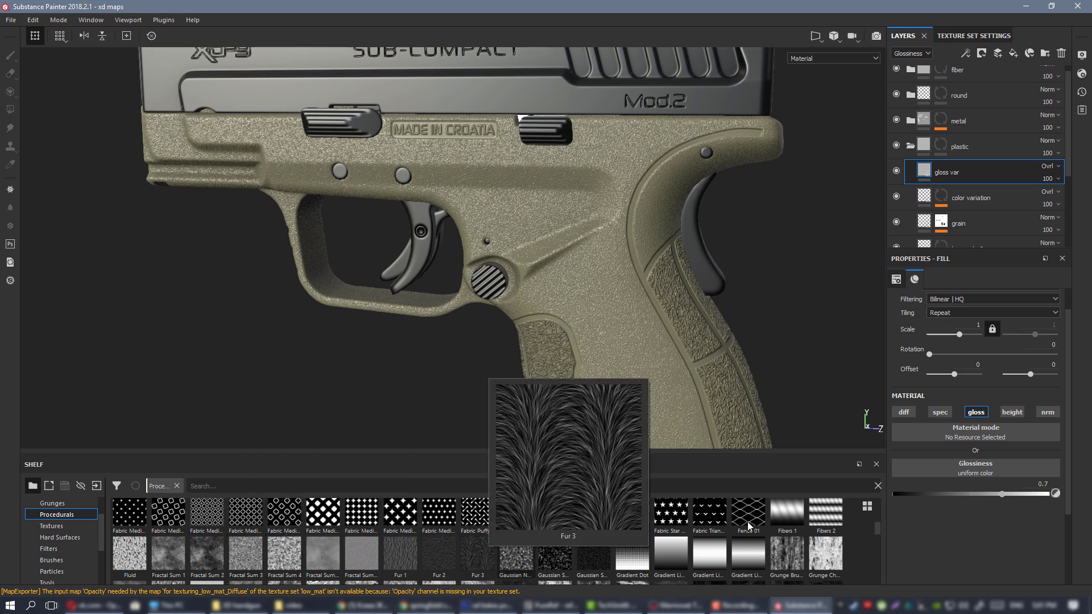
drag(878, 527, 882, 536)
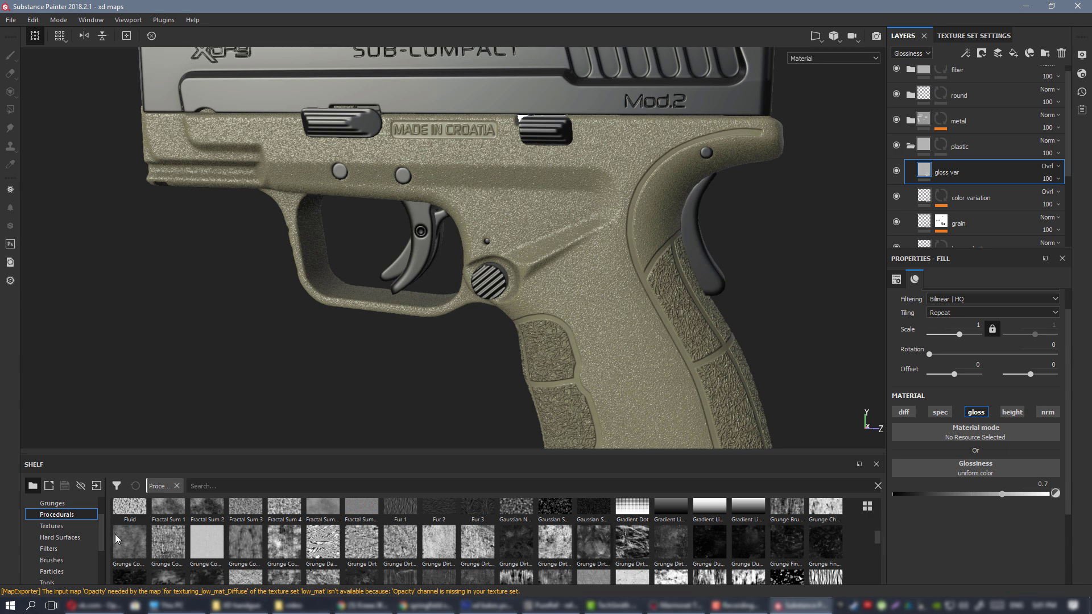
mouse_move(210, 533)
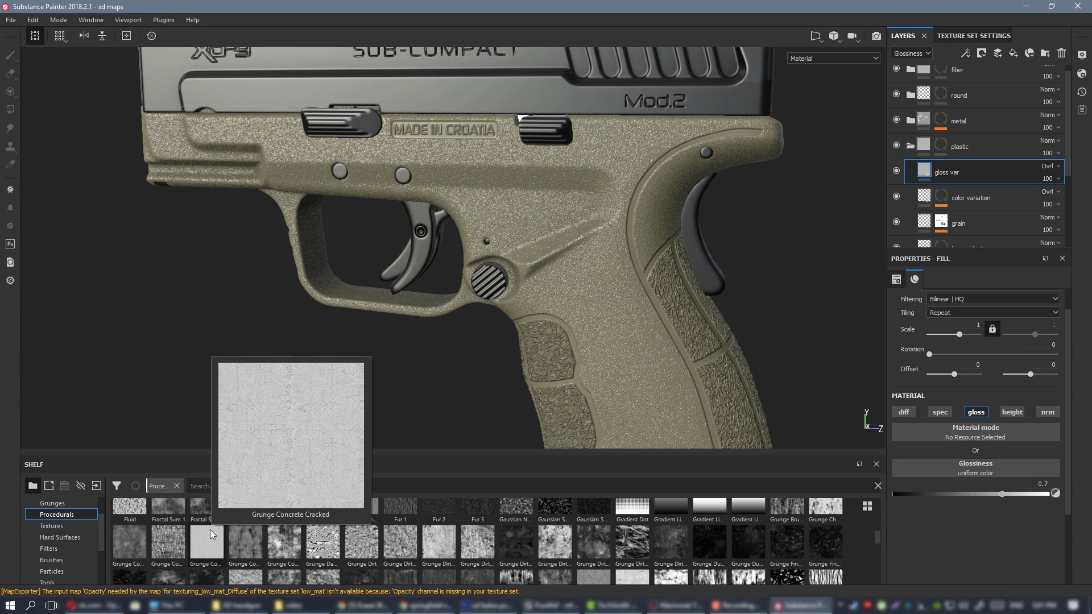
drag(878, 538, 889, 574)
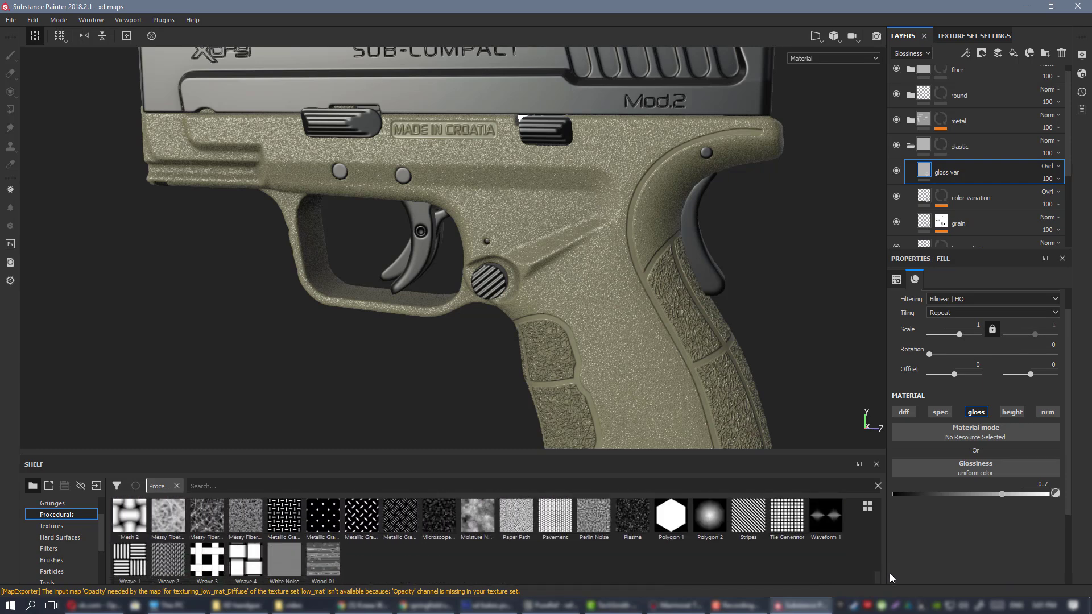
- Try White Noise as the gloss var layer's glossiness, check it in the glossiness channel view, and undo it
click(291, 560)
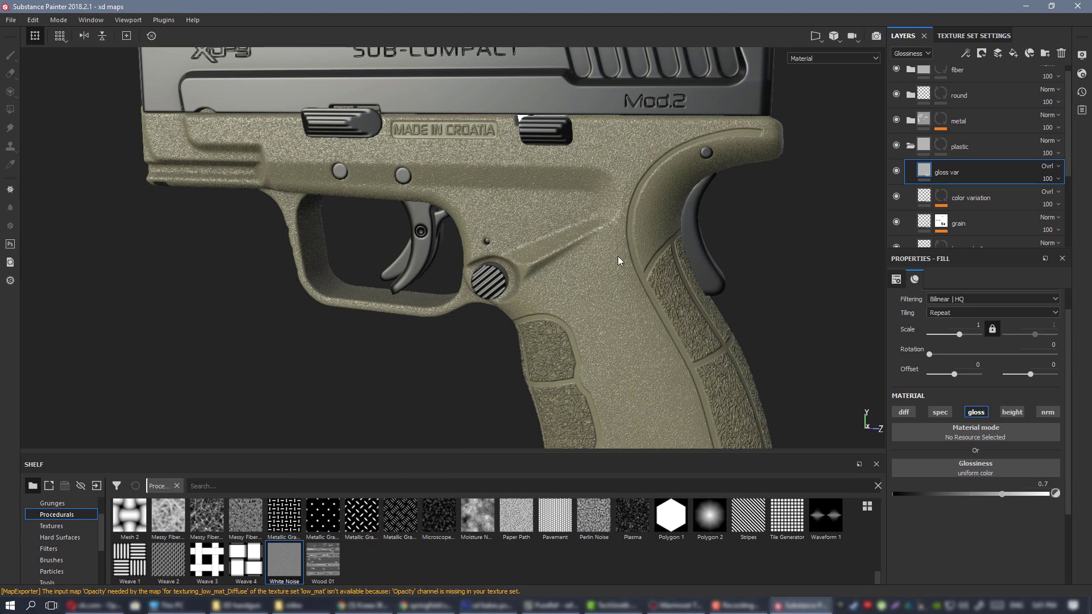
drag(289, 558, 961, 472)
scroll(636, 230, up, 3)
scroll(631, 245, down, 2)
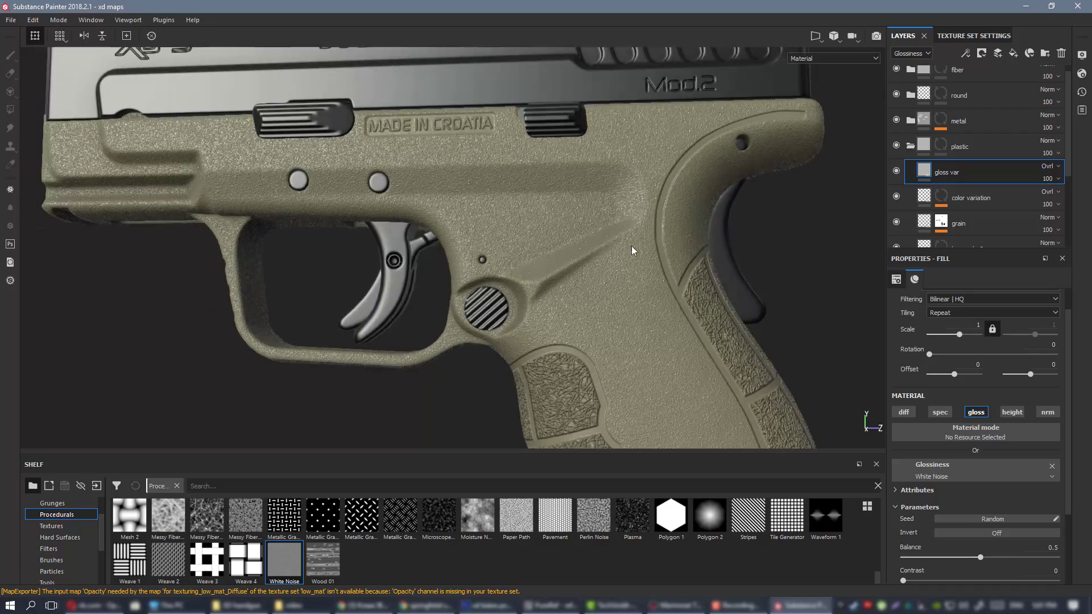
key(c)
scroll(629, 293, up, 3)
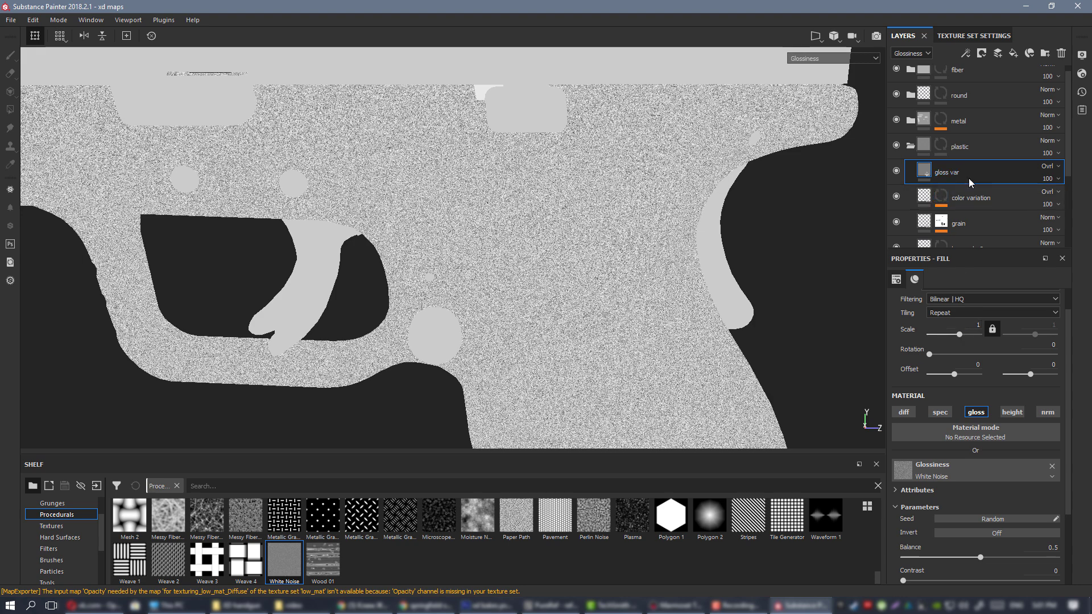
key(ctrl+z)
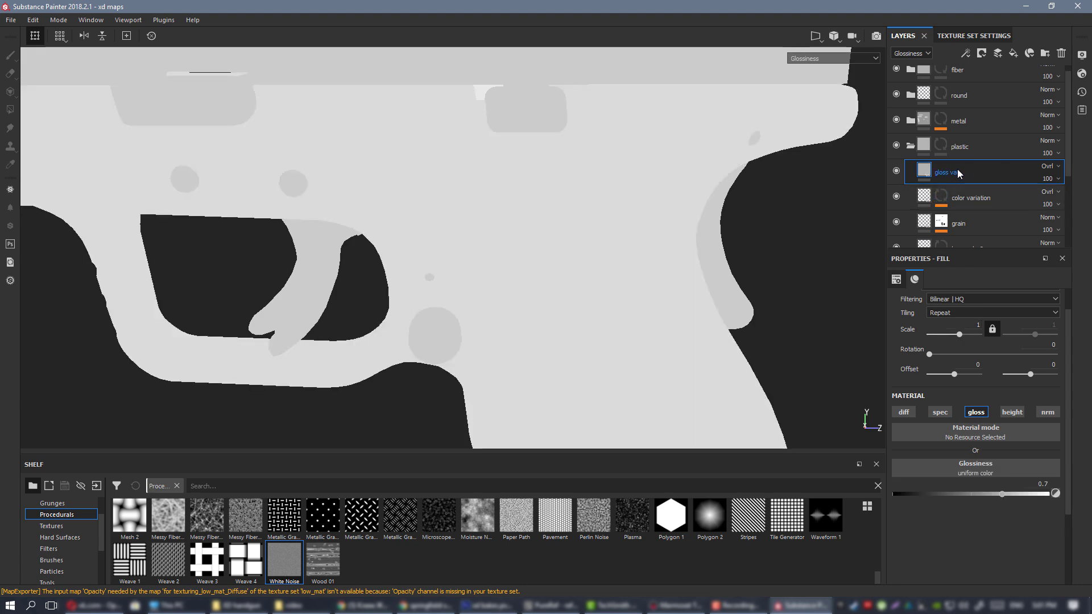
- Add a black mask with a White Noise fill to the gloss var layer and check the frame in the material view
right_click(956, 168)
click(994, 186)
right_click(941, 170)
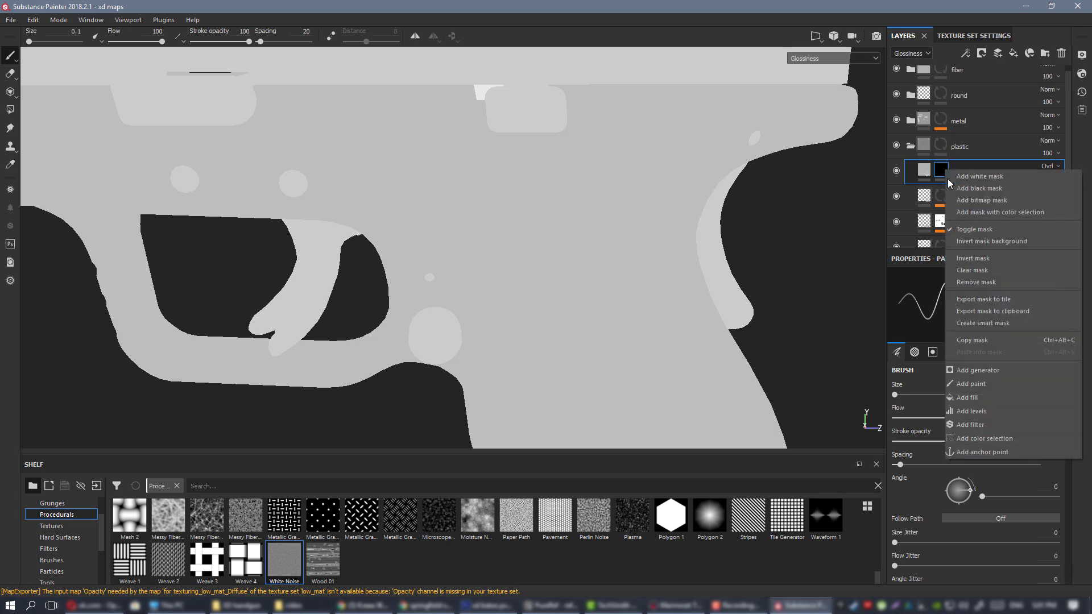
click(1009, 398)
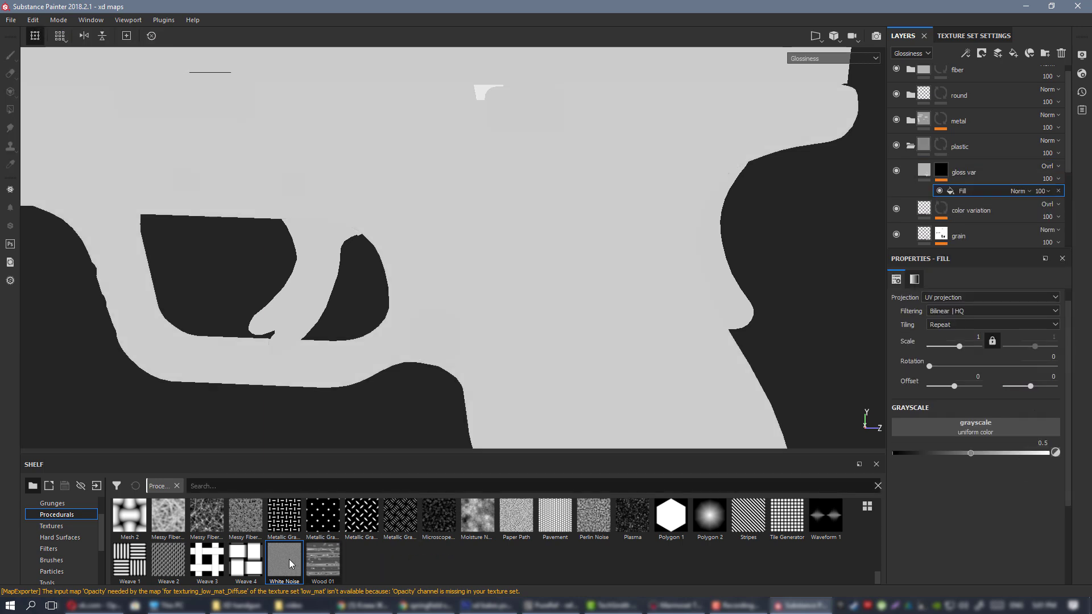
drag(285, 560, 958, 428)
alt+drag(531, 230, 626, 229)
key(m)
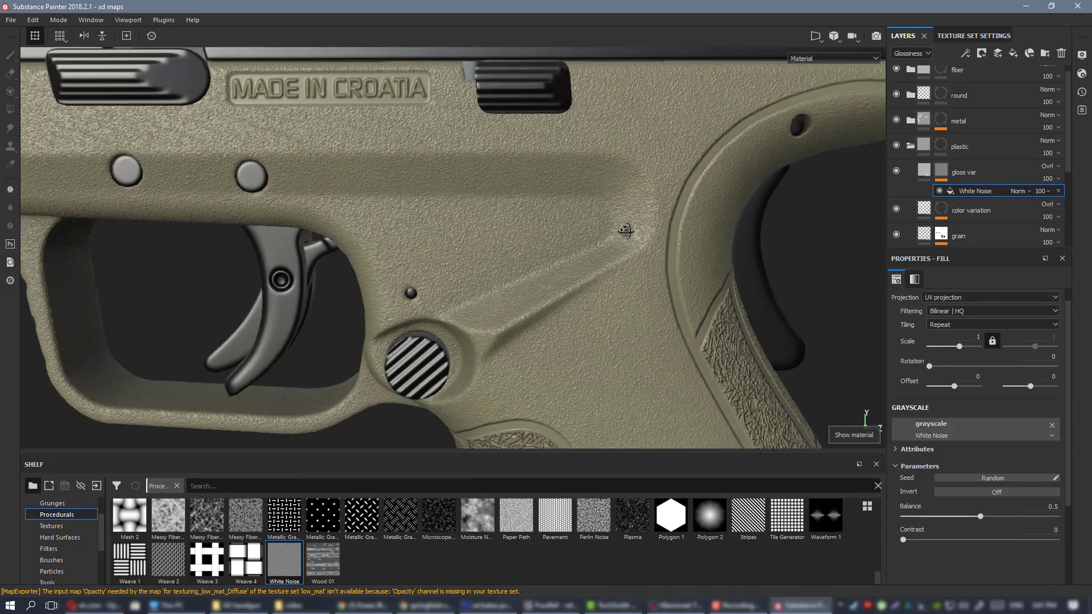
alt+right_drag(625, 229, 466, 233)
alt+drag(466, 234, 438, 248)
- Raise the gloss var layer's glossiness to about 0.88 and set its fill scale to 3.54
click(919, 171)
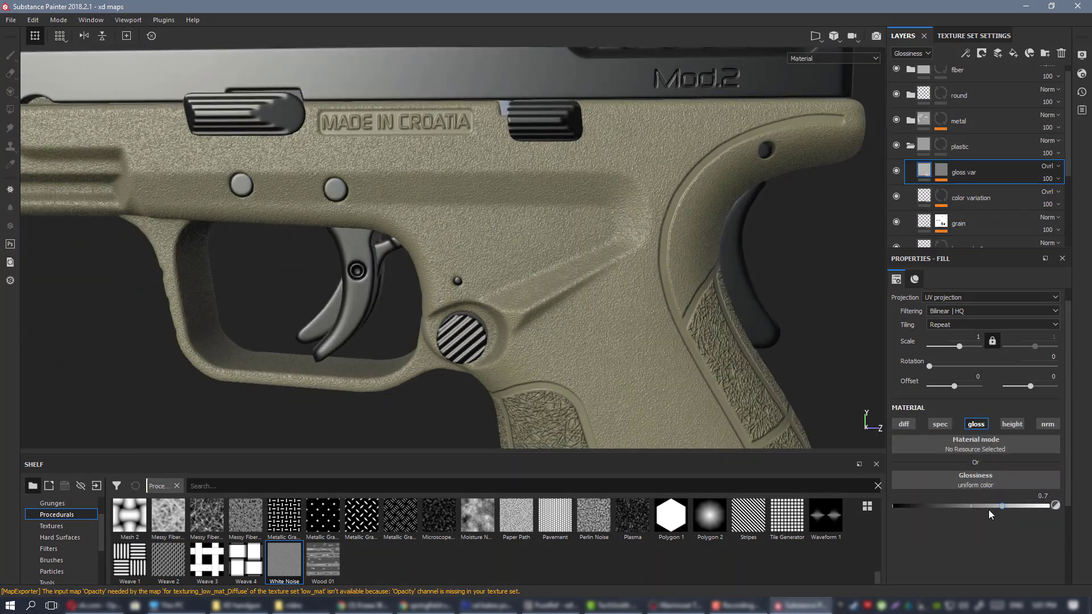
drag(1027, 505, 1028, 505)
alt+drag(654, 261, 467, 203)
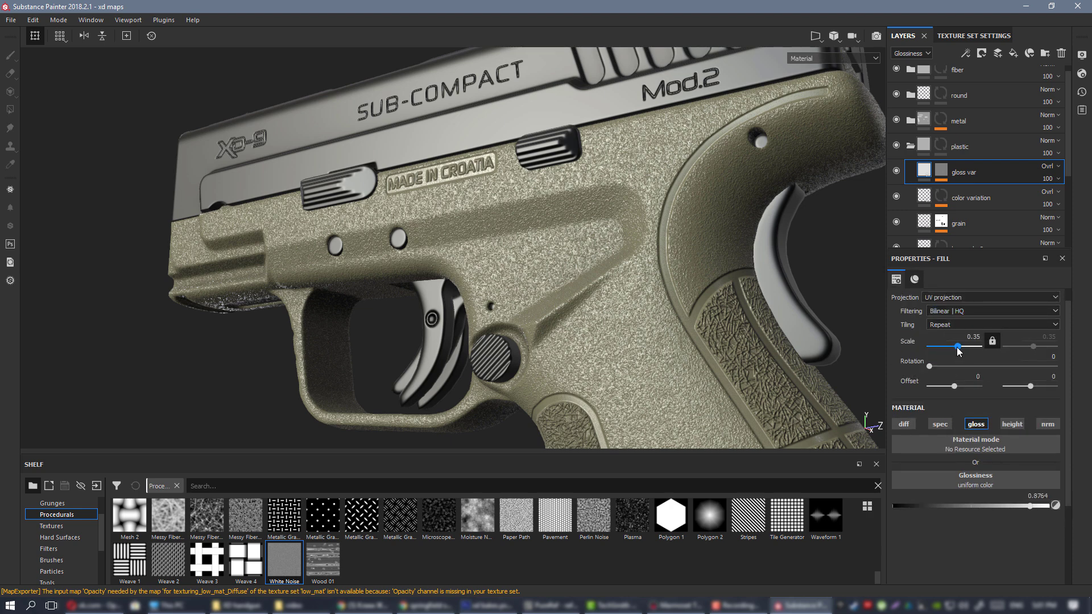
drag(957, 347, 955, 348)
- Set the scale of the White Noise fill in the gloss var mask to 0.82 and inspect the grip area
click(943, 172)
click(977, 194)
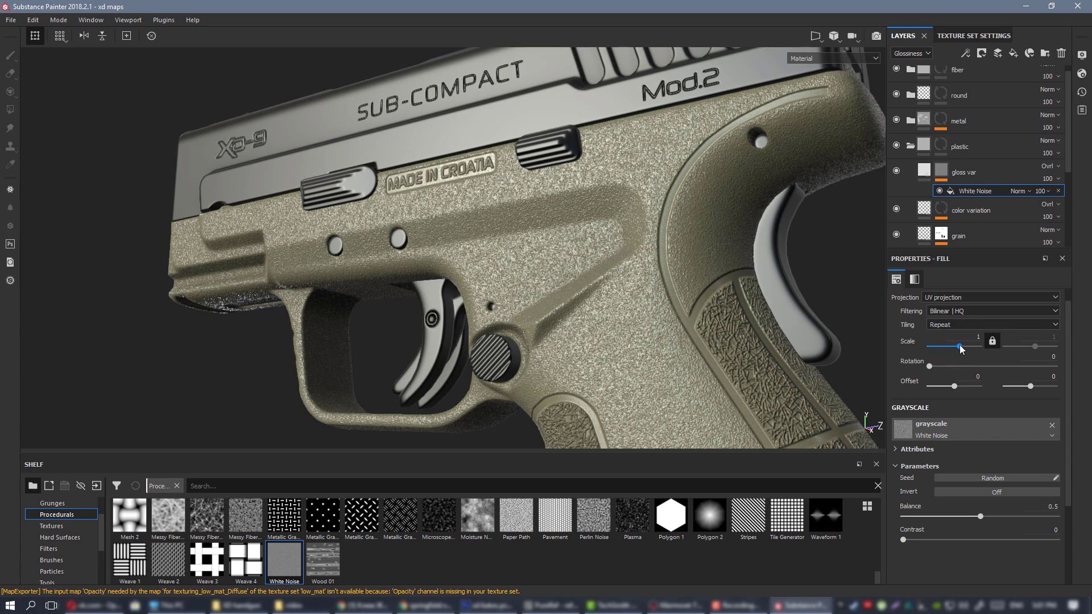
mouse_move(957, 348)
mouse_down()
mouse_move(972, 347)
mouse_move(960, 349)
mouse_up()
alt+drag(635, 286, 565, 224)
alt+right_drag(565, 224, 654, 302)
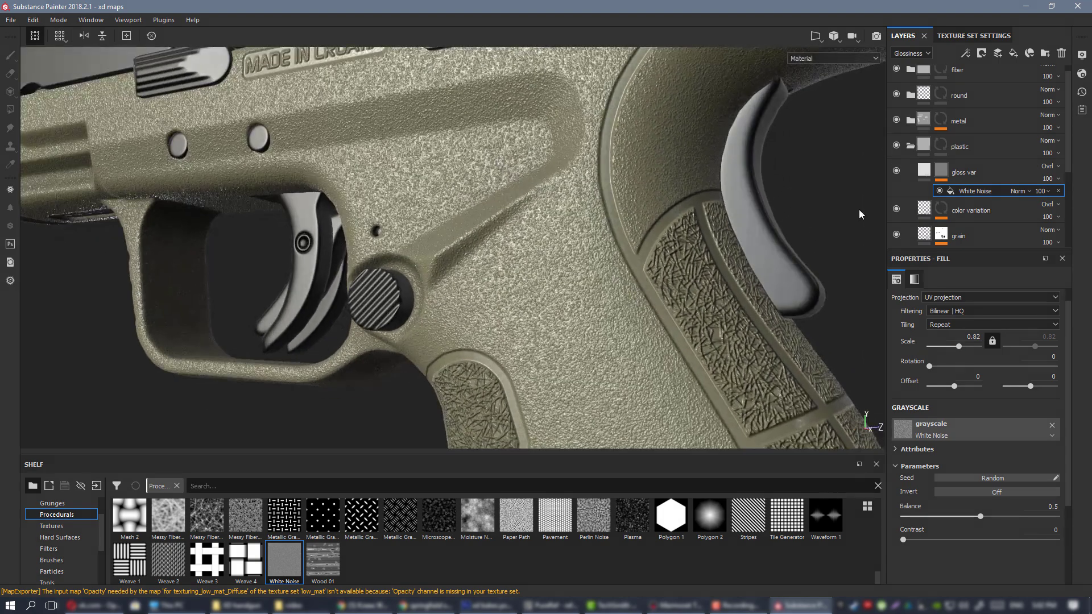
- Lower the gloss var layer's glossiness to about 0.79 and display only the glossiness channel
click(932, 172)
mouse_move(1028, 504)
mouse_down()
mouse_move(950, 505)
mouse_move(1015, 505)
mouse_up()
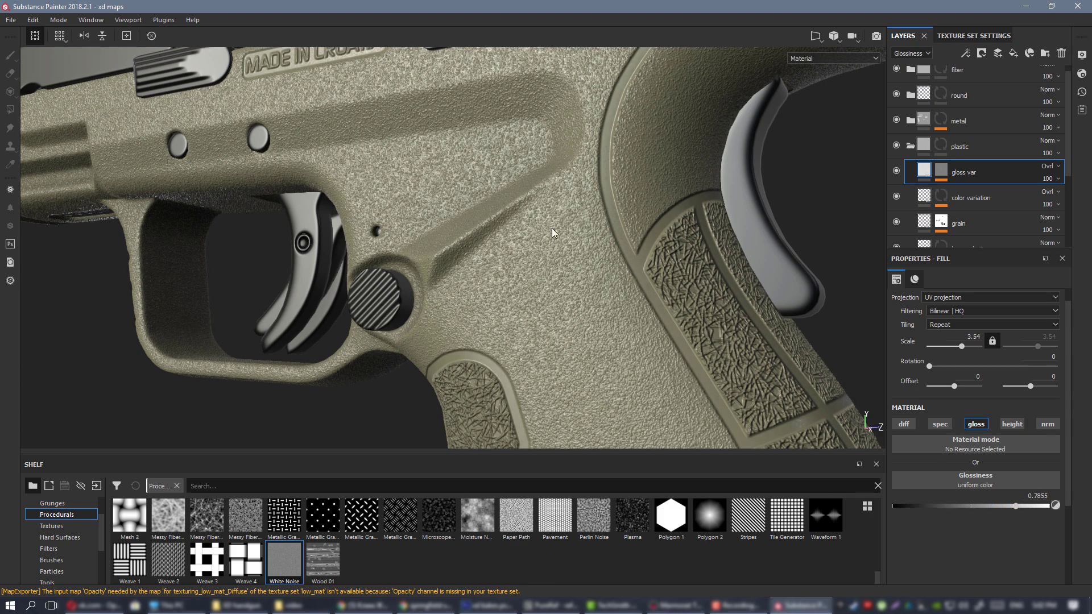
key(c)
alt+drag(512, 185, 528, 199)
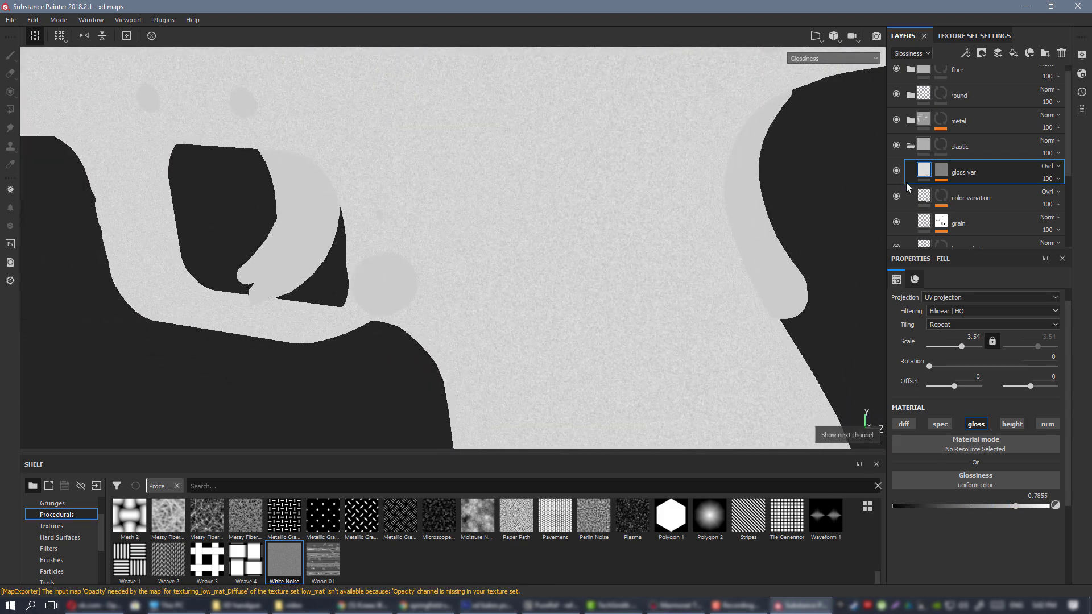
- Add a Levels effect to the gloss var mask and raise its black input level to 0.521
right_click(941, 174)
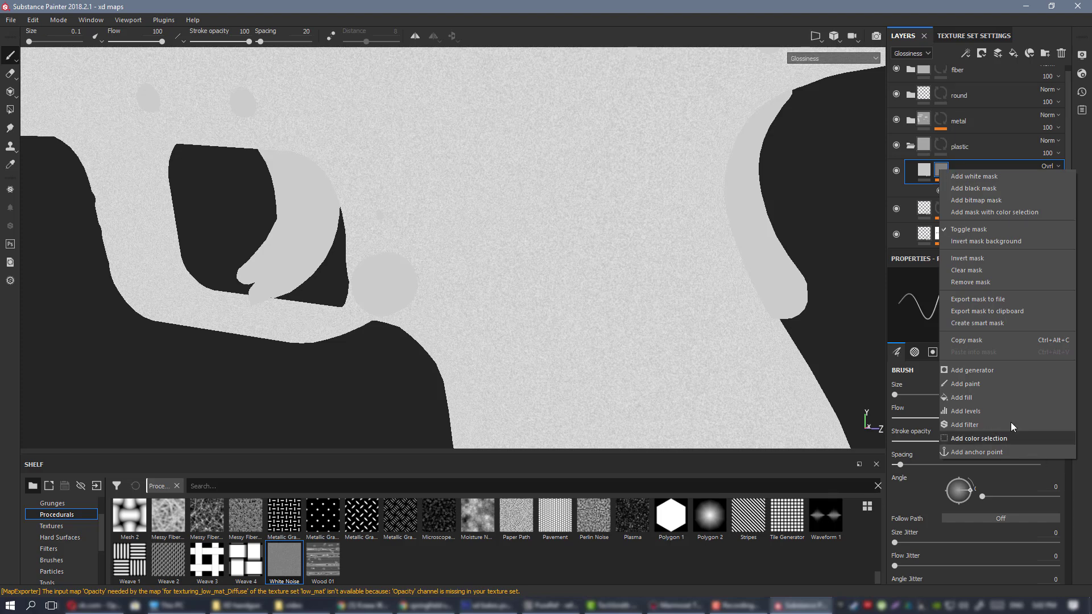
click(987, 405)
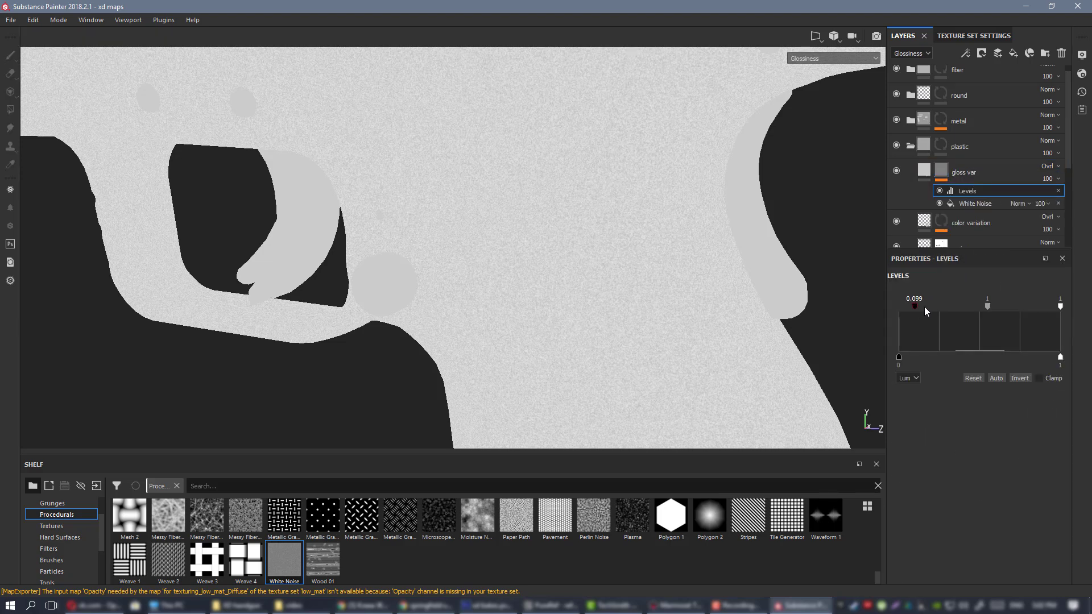
drag(924, 308, 982, 307)
alt+drag(637, 321, 639, 256)
- Return to the material view and compare the frame with the gloss var layer hidden and shown
key(m)
click(896, 171)
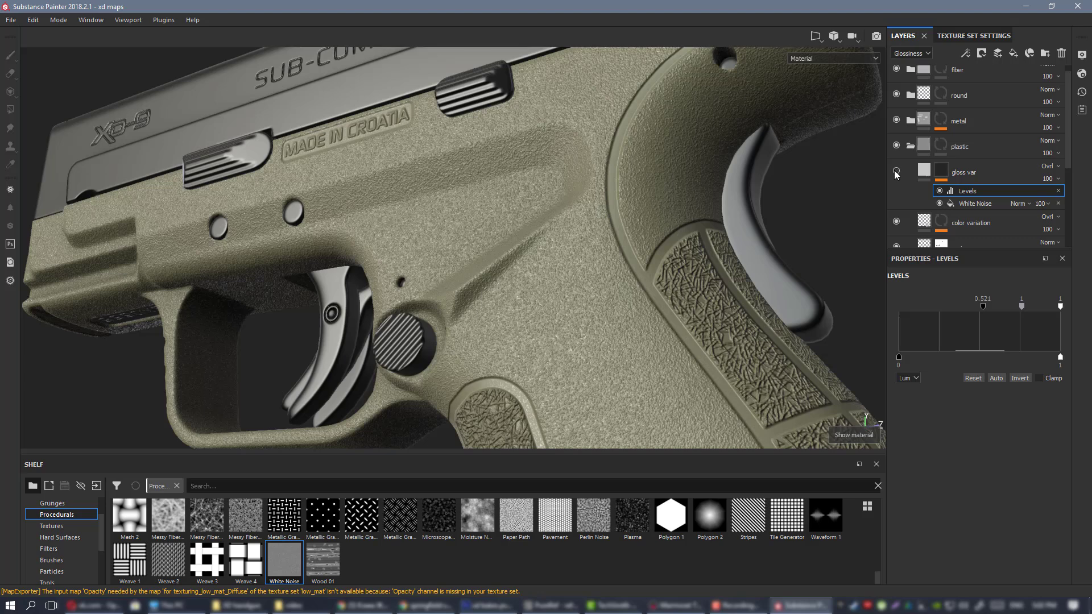
click(908, 173)
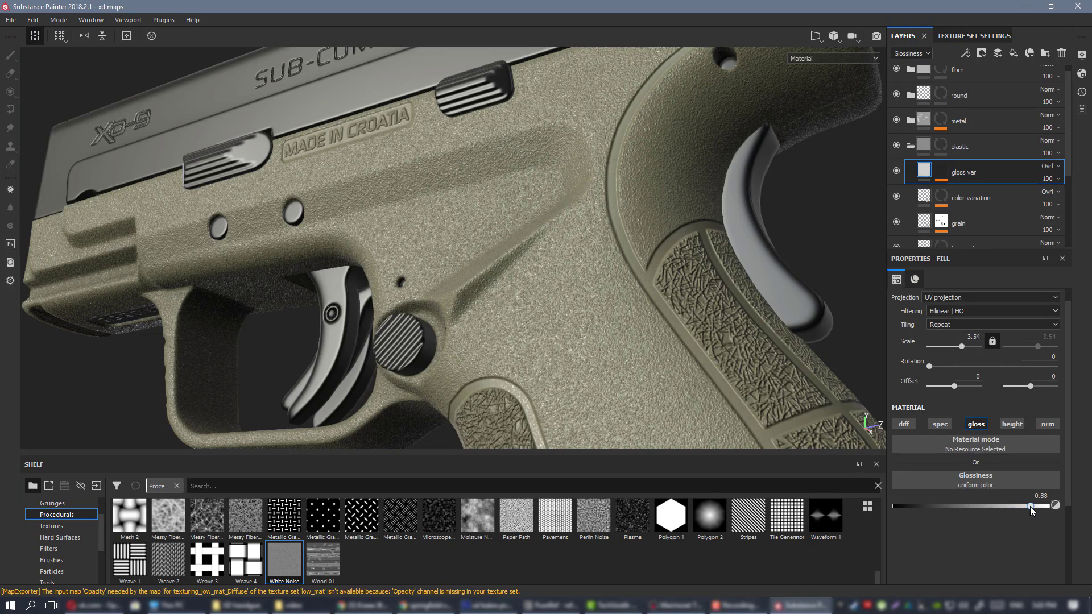
- Raise the gloss var layer's glossiness to about 0.95 and inspect the frame
drag(1041, 506, 1042, 506)
alt+drag(638, 338, 586, 297)
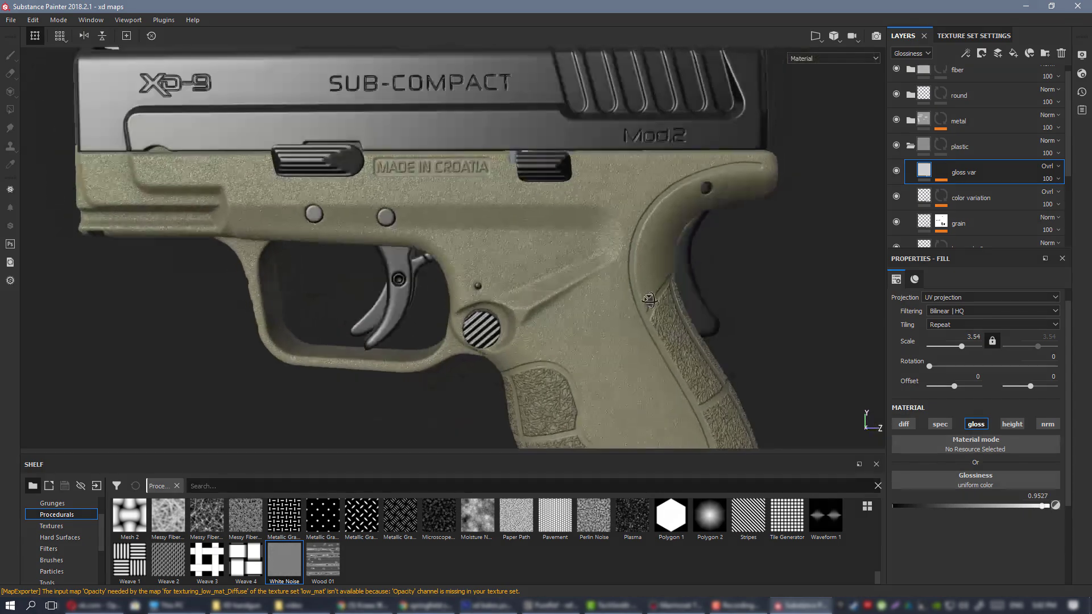
alt+middle_drag(586, 298, 549, 247)
alt+drag(548, 247, 575, 227)
scroll(535, 222, up, 3)
- Lower the gloss var layer's glossiness to 0, checking the grip area along the way
drag(1011, 506, 957, 504)
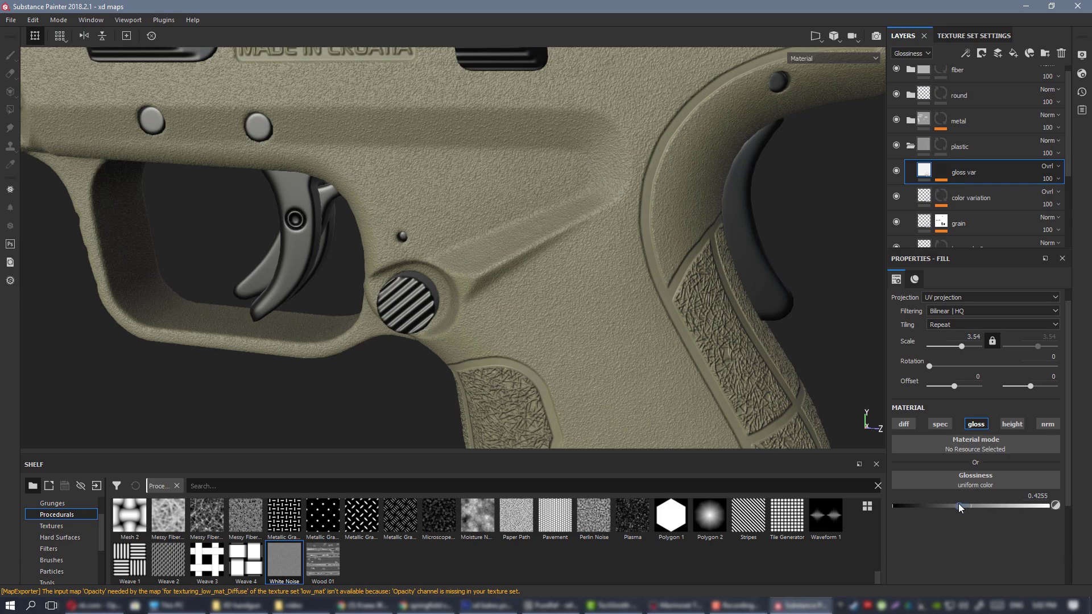
alt+drag(574, 280, 485, 258)
scroll(569, 307, down, 4)
scroll(485, 258, up, 1)
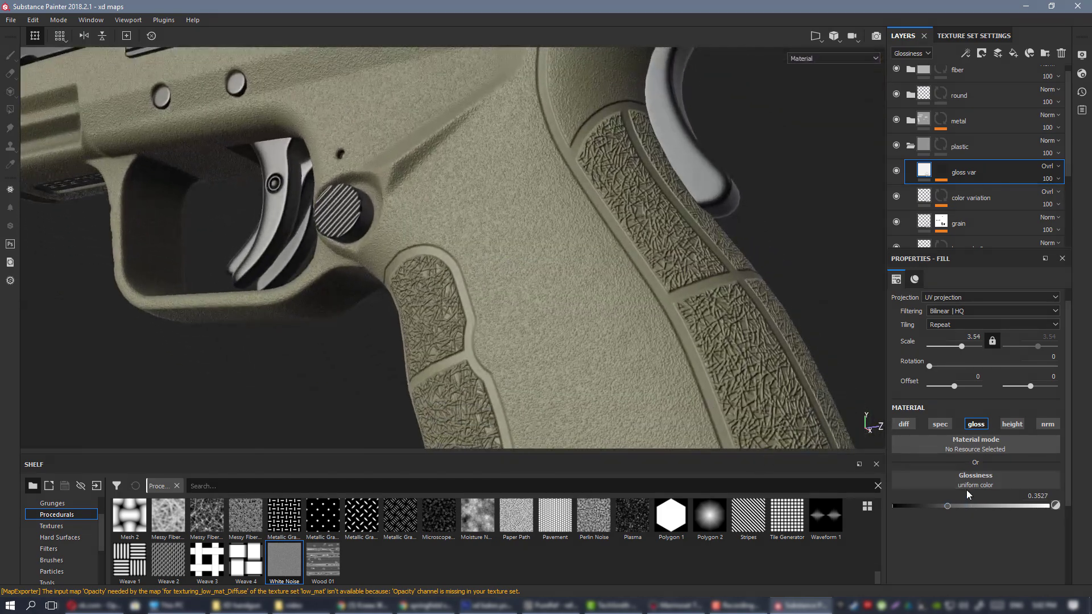
drag(947, 506, 993, 509)
drag(903, 511, 864, 513)
alt+drag(540, 272, 612, 309)
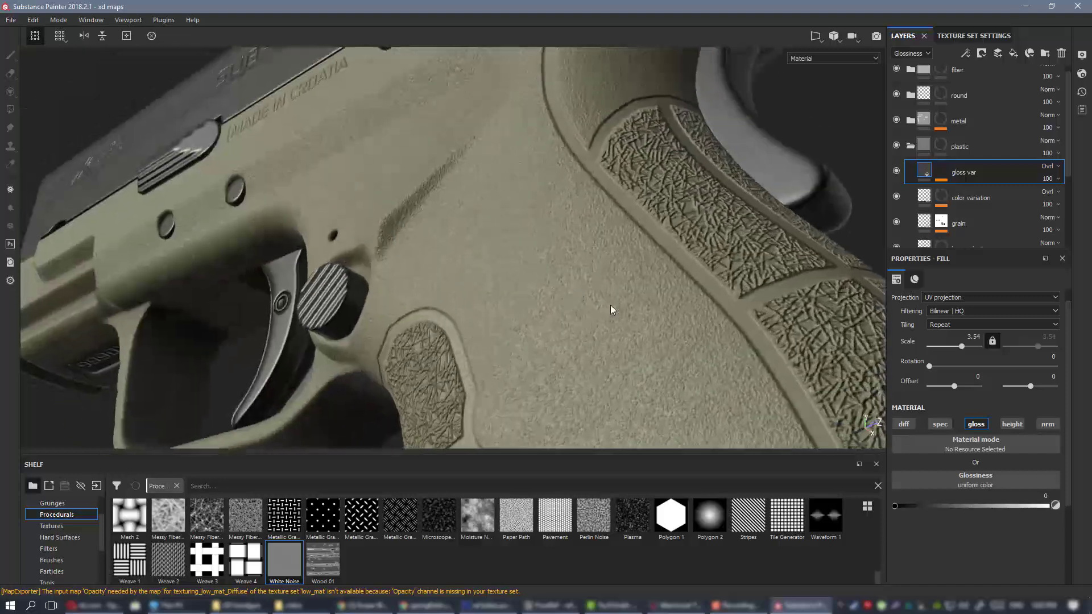
- Compare the frame with the gloss var layer hidden and shown, examining its reflections from several angles and distances
alt+shift+drag(526, 241, 856, 187)
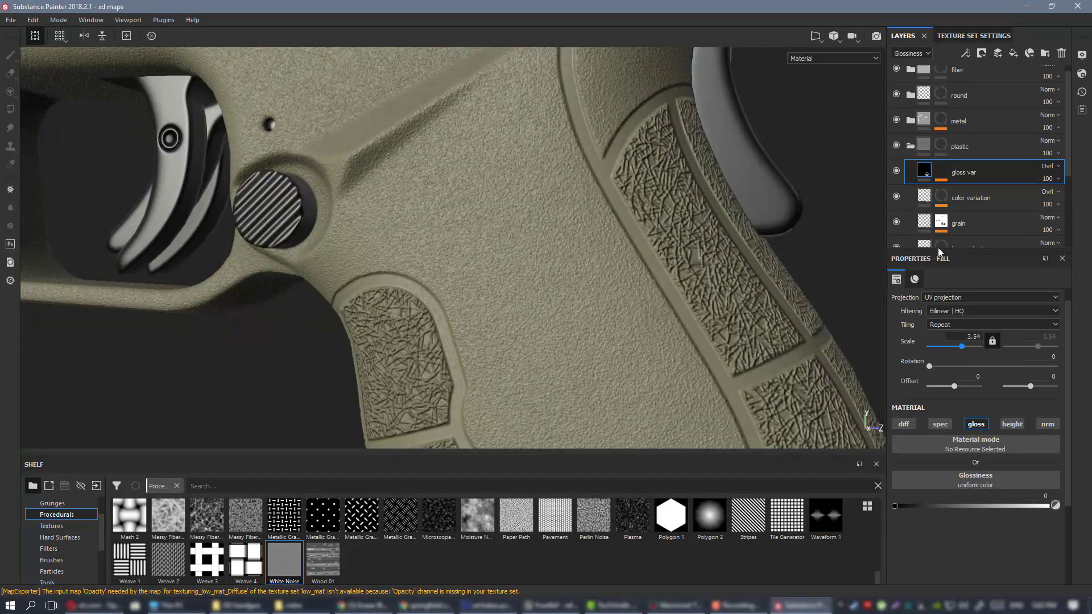
click(896, 171)
click(896, 171)
alt+right_drag(708, 305, 556, 222)
alt+drag(555, 222, 421, 180)
alt+middle_drag(421, 180, 501, 273)
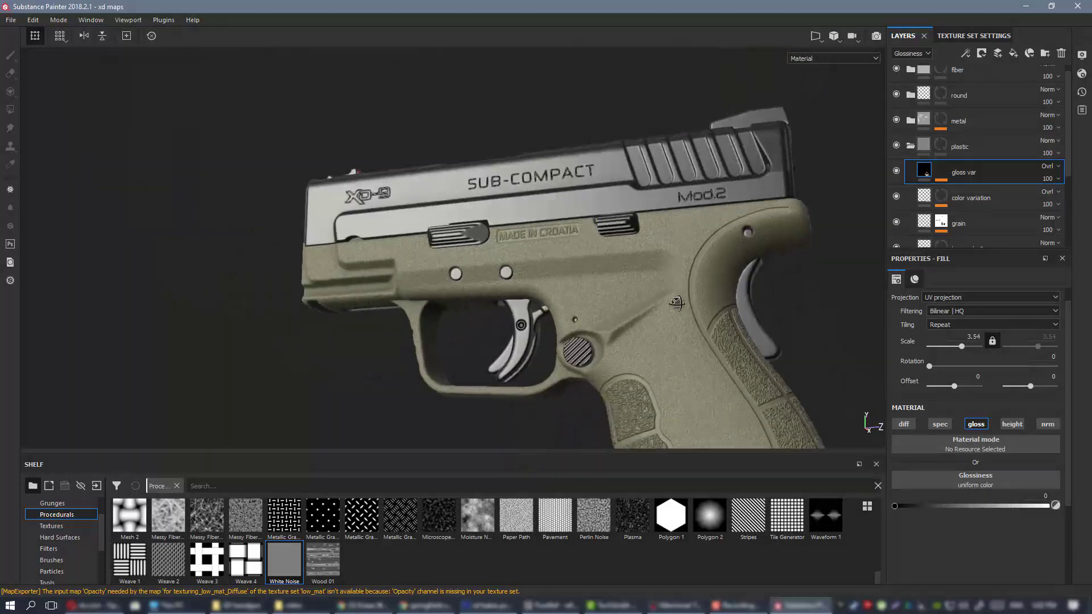
alt+drag(500, 273, 535, 302)
shift+right_drag(534, 301, 678, 304)
alt+drag(678, 304, 582, 266)
alt+right_drag(582, 265, 541, 295)
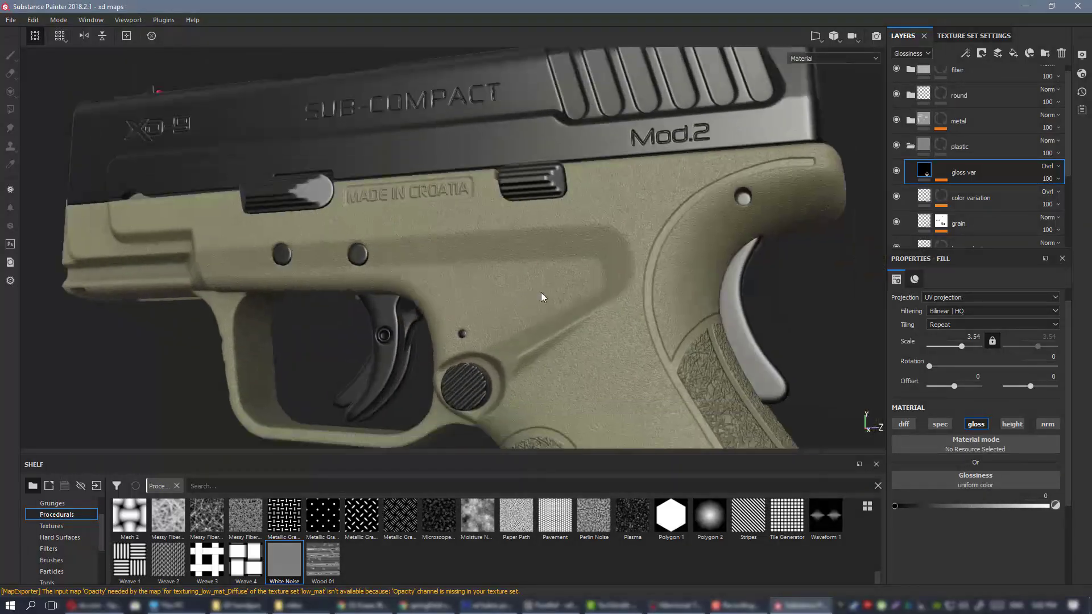
alt+drag(541, 295, 681, 314)
alt+right_drag(680, 314, 809, 363)
alt+drag(809, 363, 626, 299)
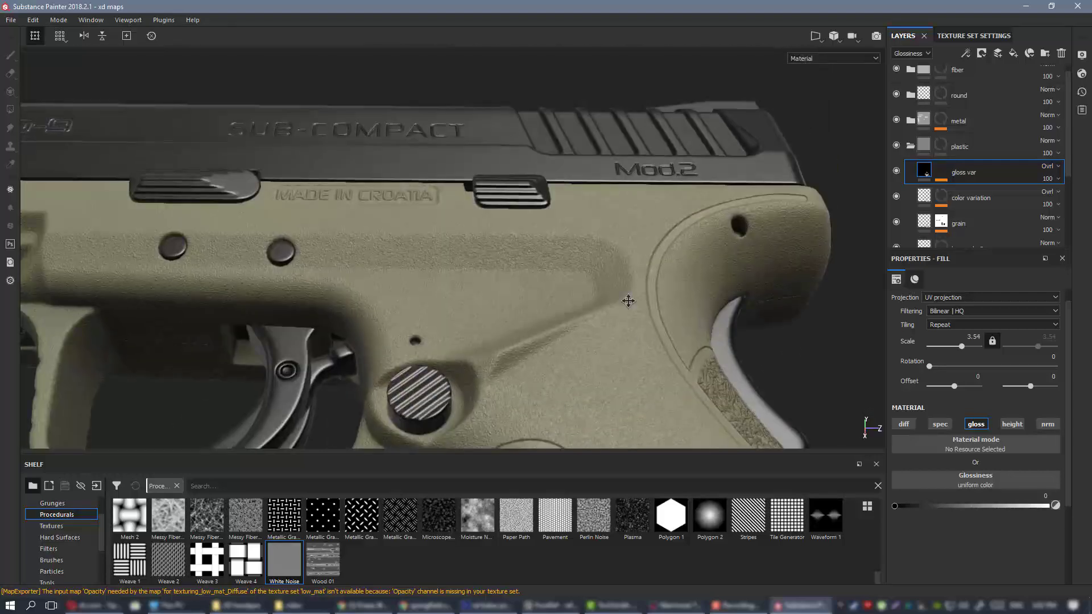
alt+middle_drag(626, 300, 488, 170)
- Display only the glossiness channel and set the gloss var fill's scale to 3.2
key(c)
alt+right_drag(515, 179, 572, 339)
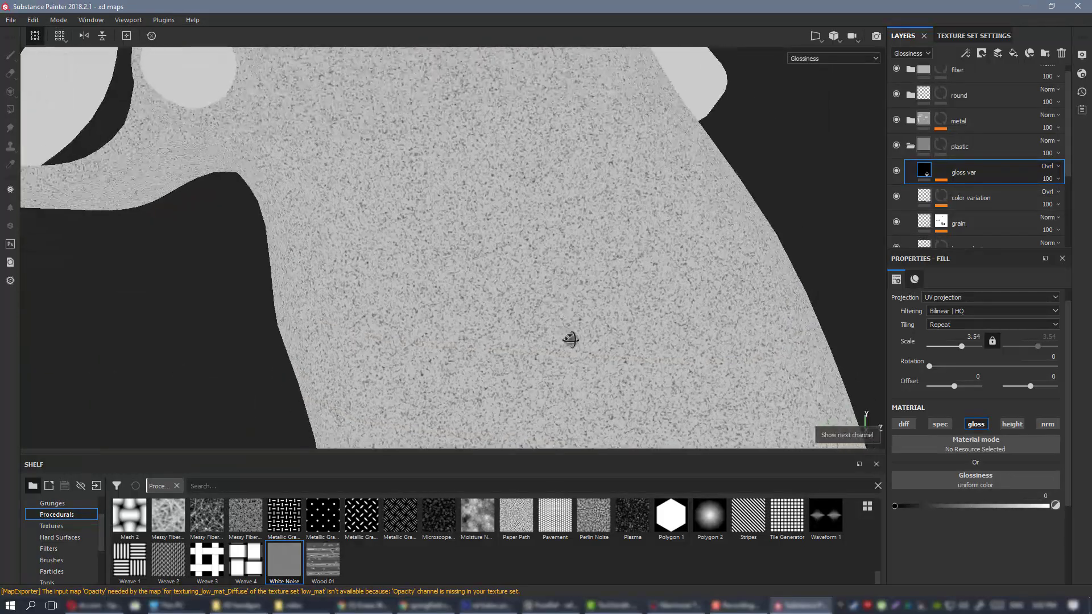
alt+middle_drag(571, 339, 569, 301)
double_click(973, 336)
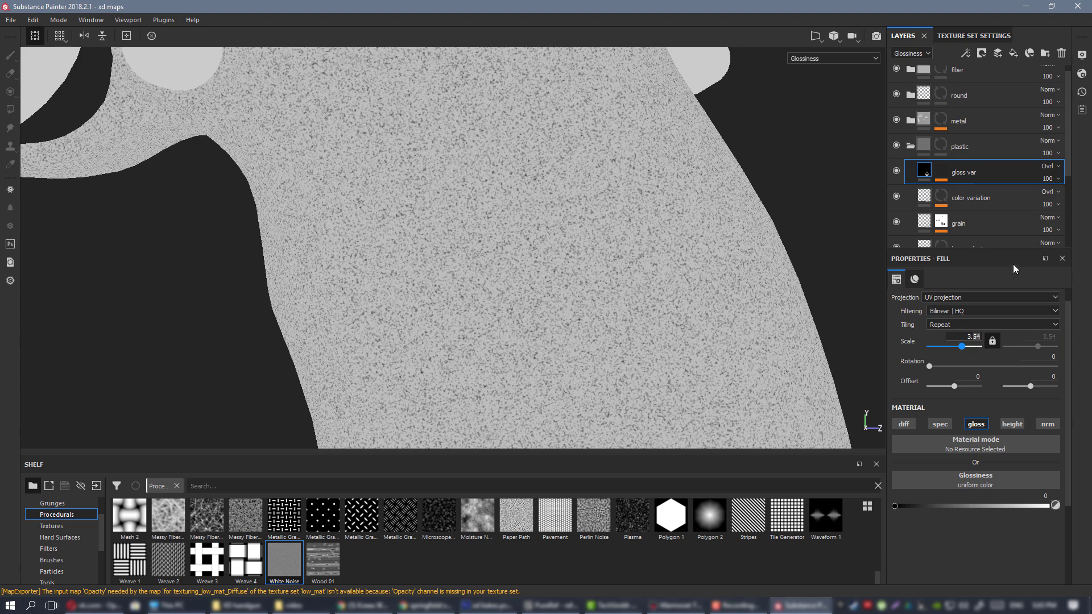
text(2)
key(Return)
- Set the scale of the White Noise fill in the gloss var mask to 0.6
click(941, 173)
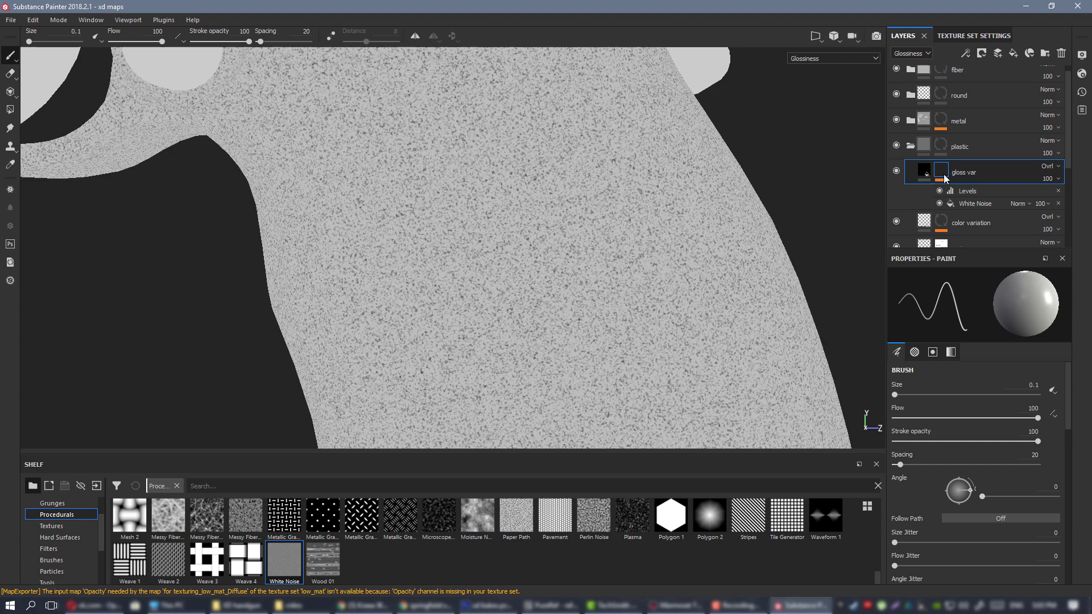
click(971, 206)
click(974, 336)
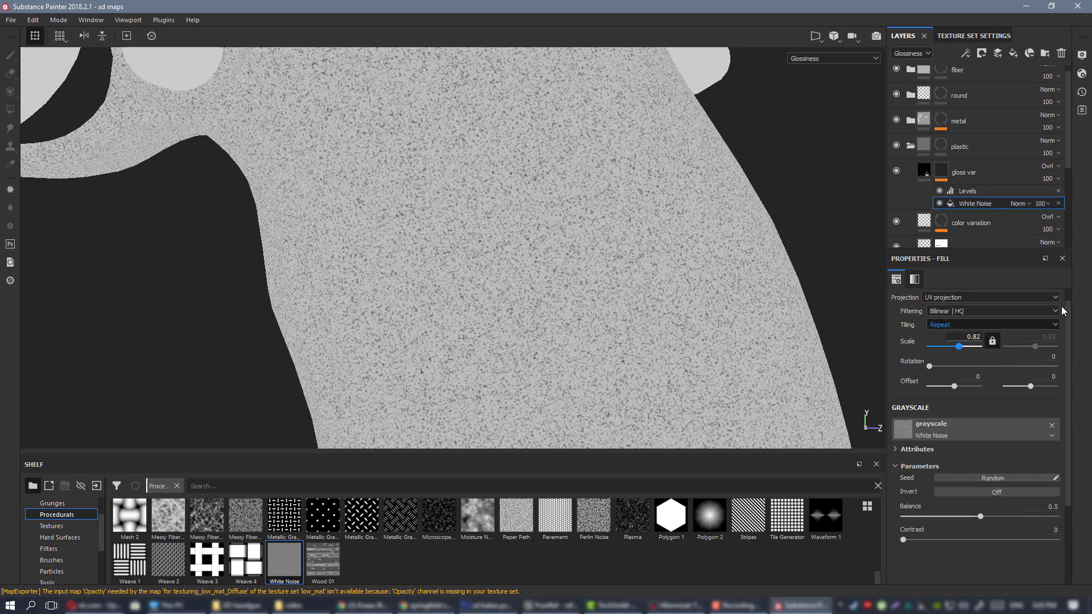
key(BackSpace)
key(BackSpace)
text(6)
key(Return)
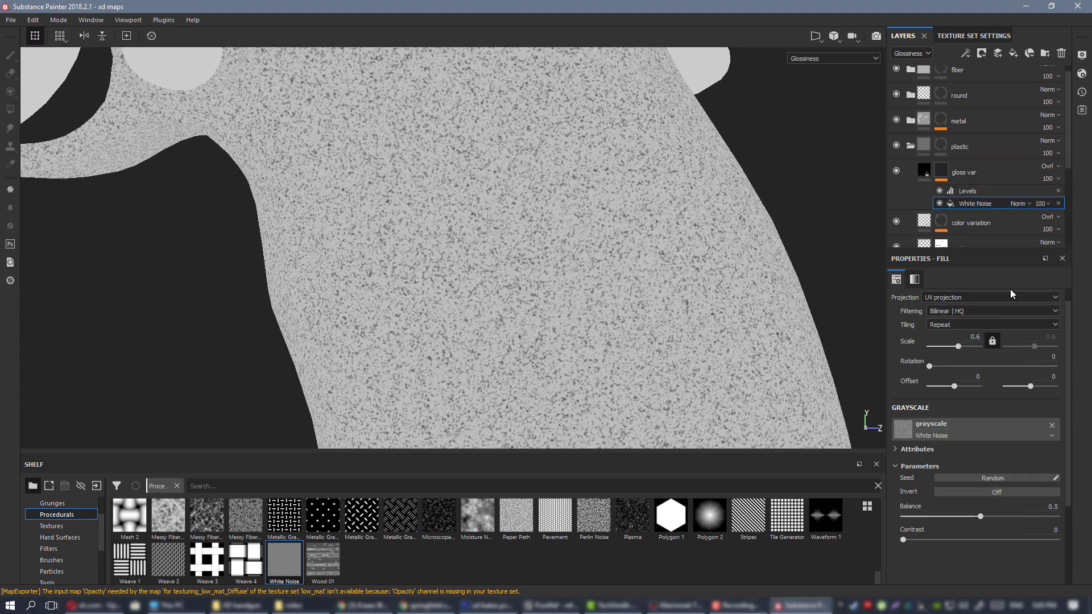
- Return to the material view and compare the grip with the gloss var layer hidden and shown
key(m)
alt+right_drag(668, 312, 86, 63)
alt+drag(647, 275, 699, 253)
click(893, 171)
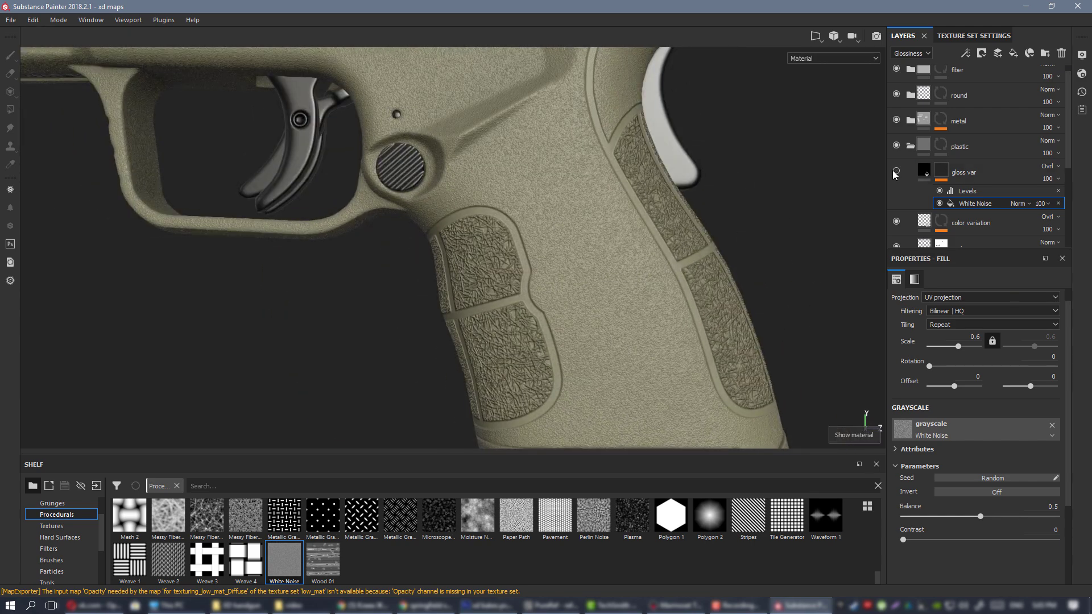
click(893, 170)
mouse_move(578, 276)
alt+mouse_down()
mouse_move(621, 226)
mouse_move(580, 272)
alt+mouse_up()
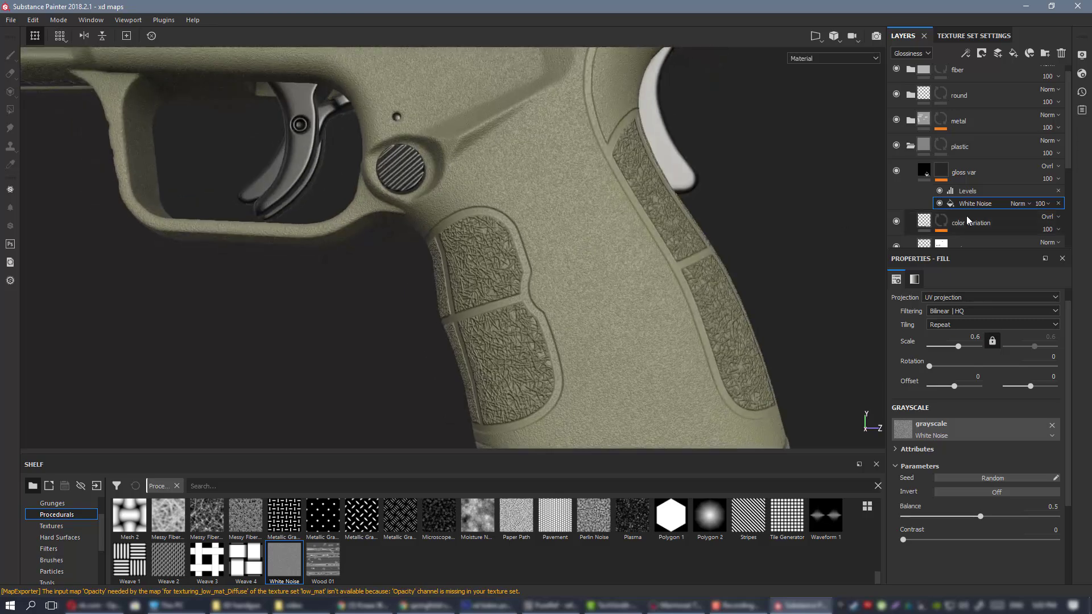
- Duplicate the gloss var layer and rename the copy gloss var2
click(981, 168)
right_click(981, 168)
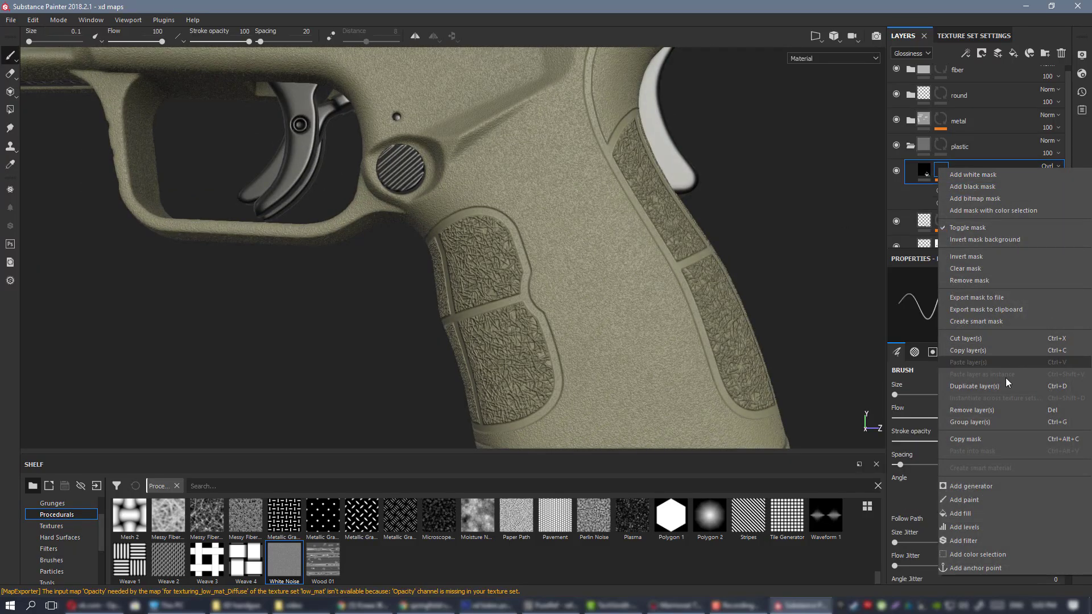
key(Escape)
key(ctrl+d)
double_click(976, 173)
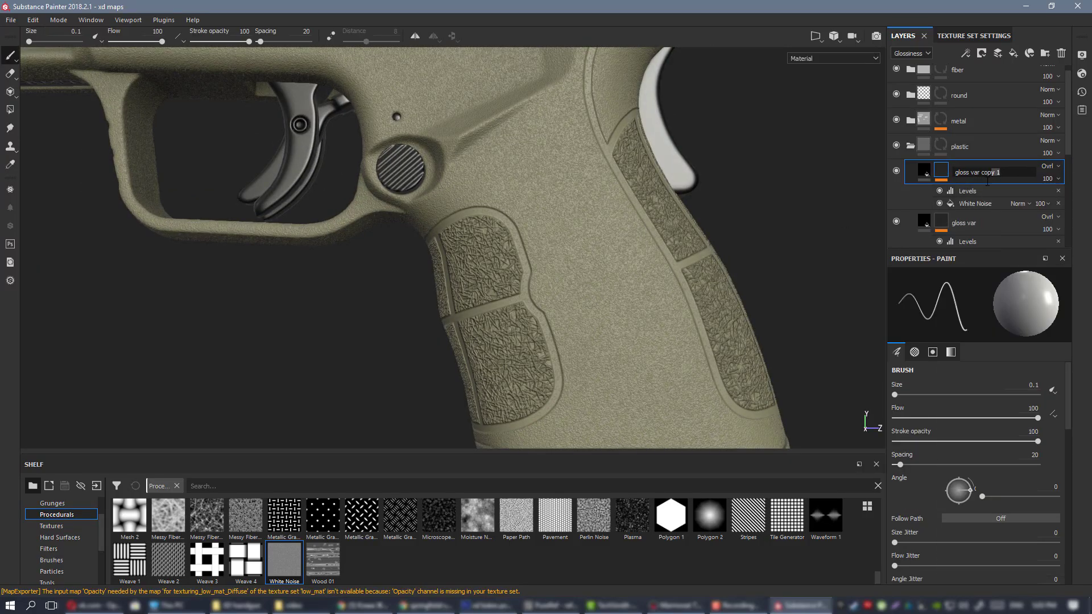
text(2)
key(Return)
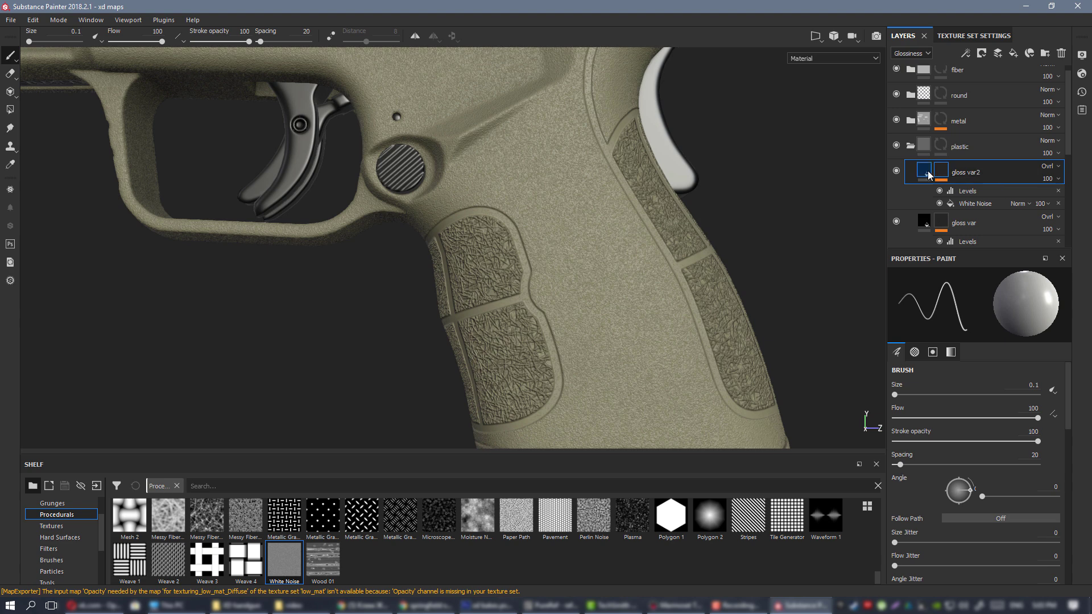
- Raise the gloss var2 layer's glossiness to full white
click(925, 170)
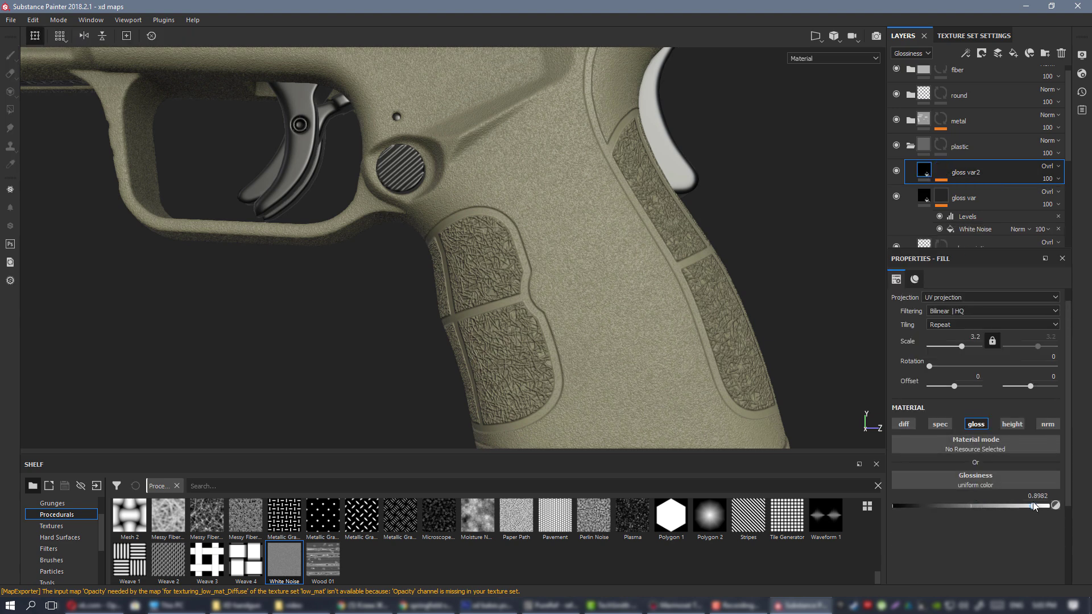
drag(1033, 504, 1051, 505)
mouse_move(633, 309)
alt+mouse_down()
mouse_move(682, 307)
mouse_move(608, 281)
alt+mouse_up()
- Rotate the White Noise fill in the gloss var2 mask to about 60.82 and inspect the grip
click(941, 171)
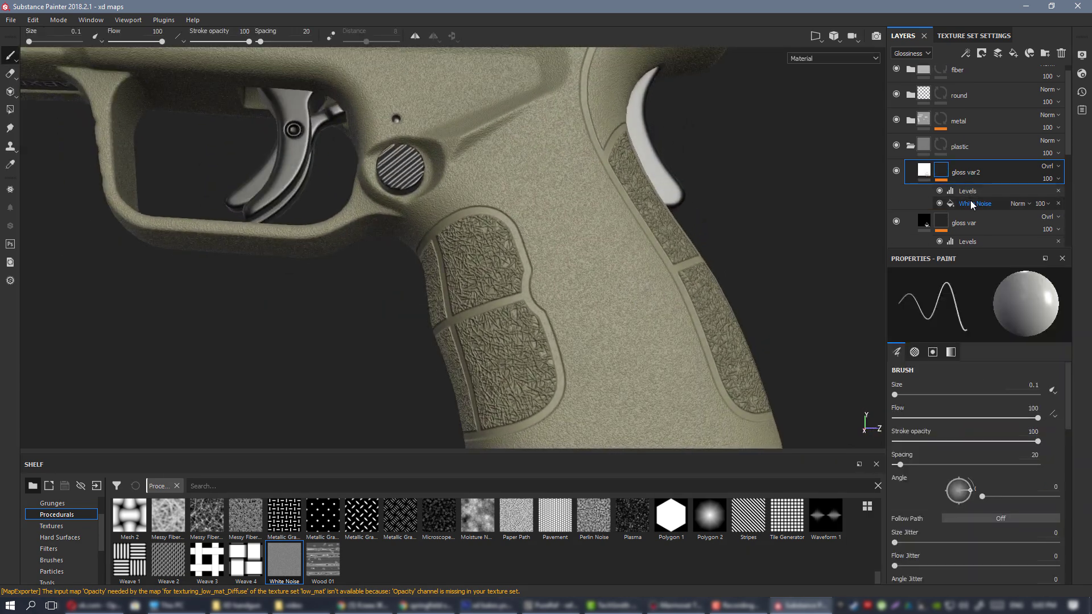
click(971, 204)
drag(929, 367, 948, 369)
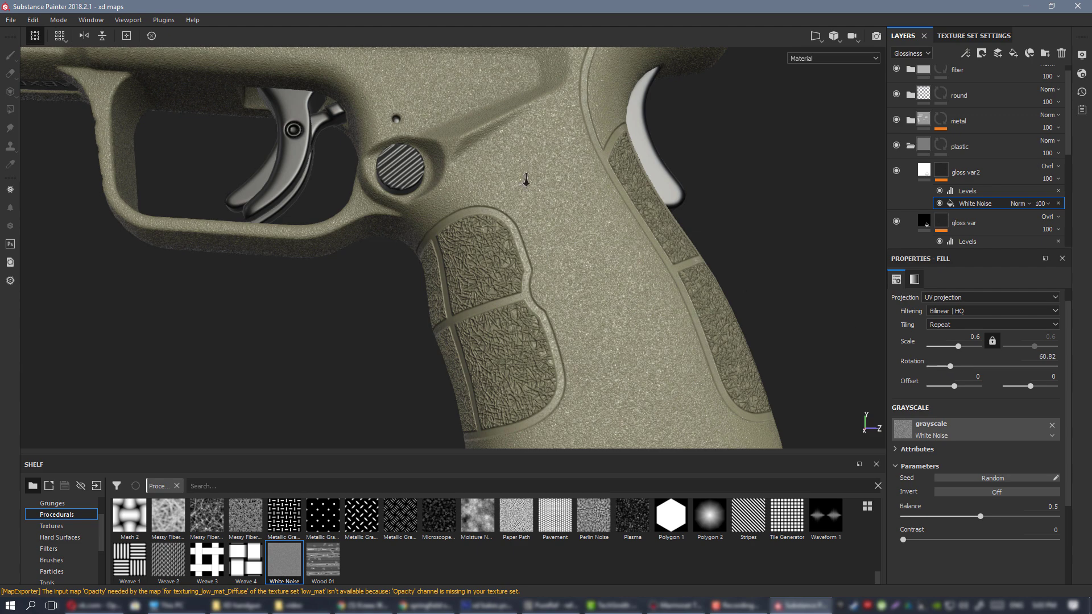
alt+right_drag(527, 180, 602, 312)
alt+middle_drag(649, 279, 607, 241)
alt+drag(607, 241, 592, 238)
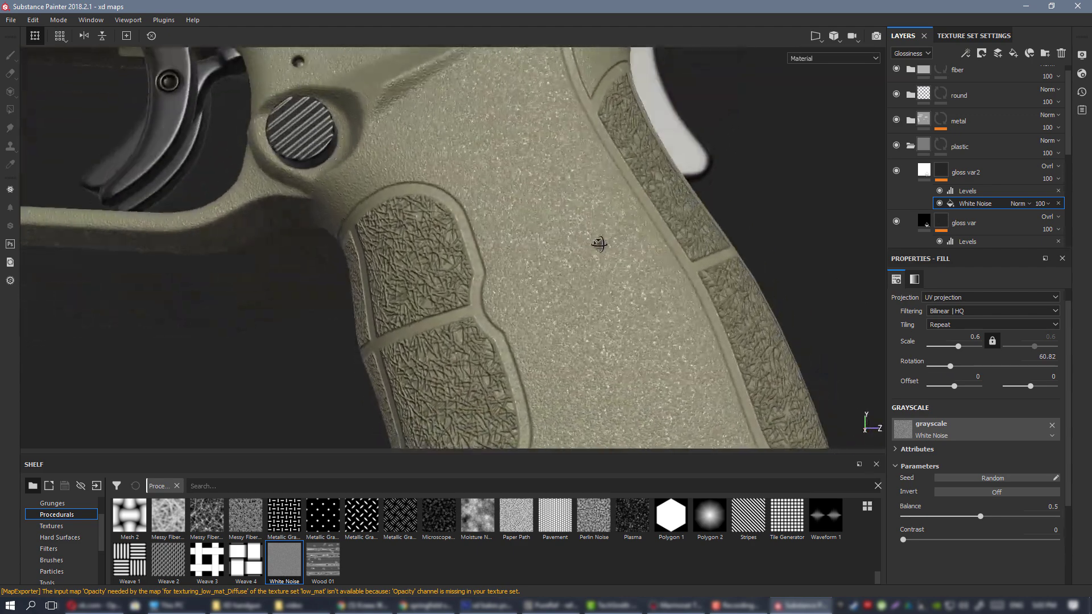
- Lower the gloss var2 layer's glossiness to 0.76 and check the grip in the material view
click(966, 172)
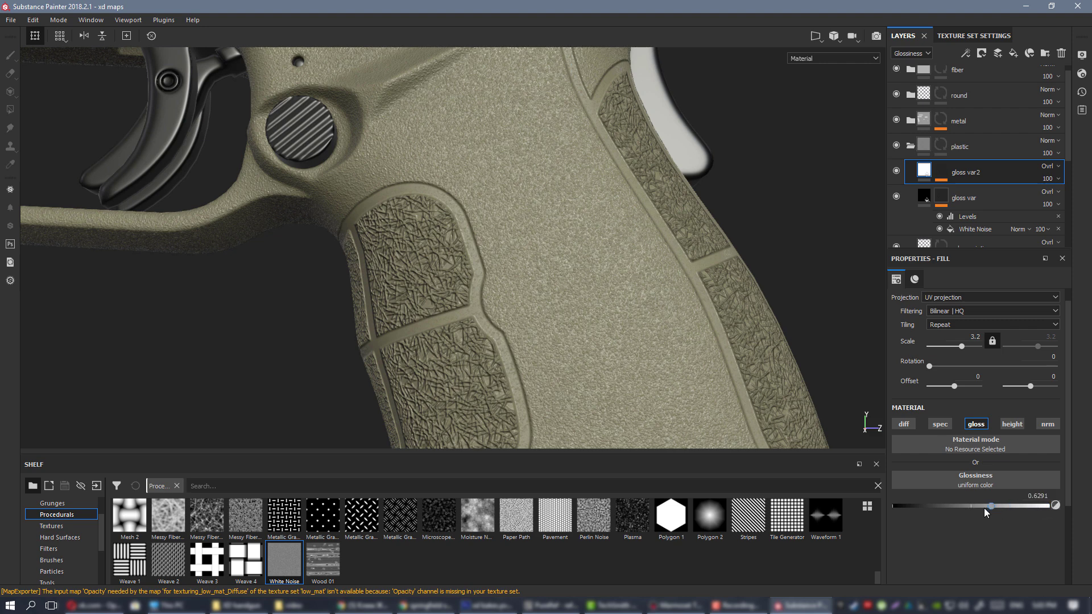
alt+right_drag(607, 199, 500, 155)
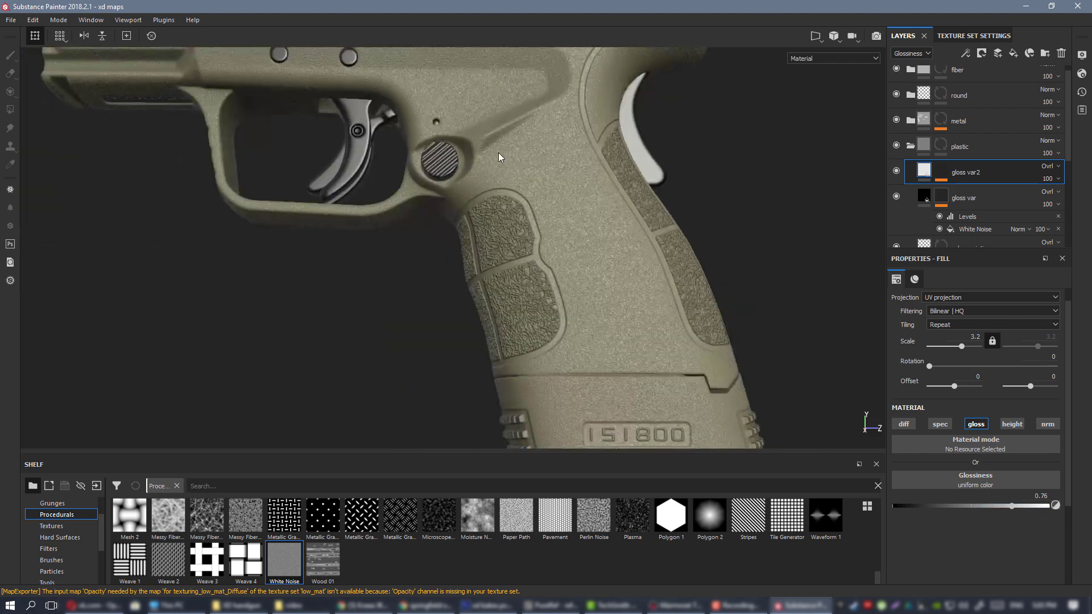
alt+middle_drag(500, 156, 568, 334)
alt+drag(568, 333, 585, 275)
- Display only the glossiness channel and examine the combined noise pattern across the frame
key(c)
alt+right_drag(585, 275, 811, 453)
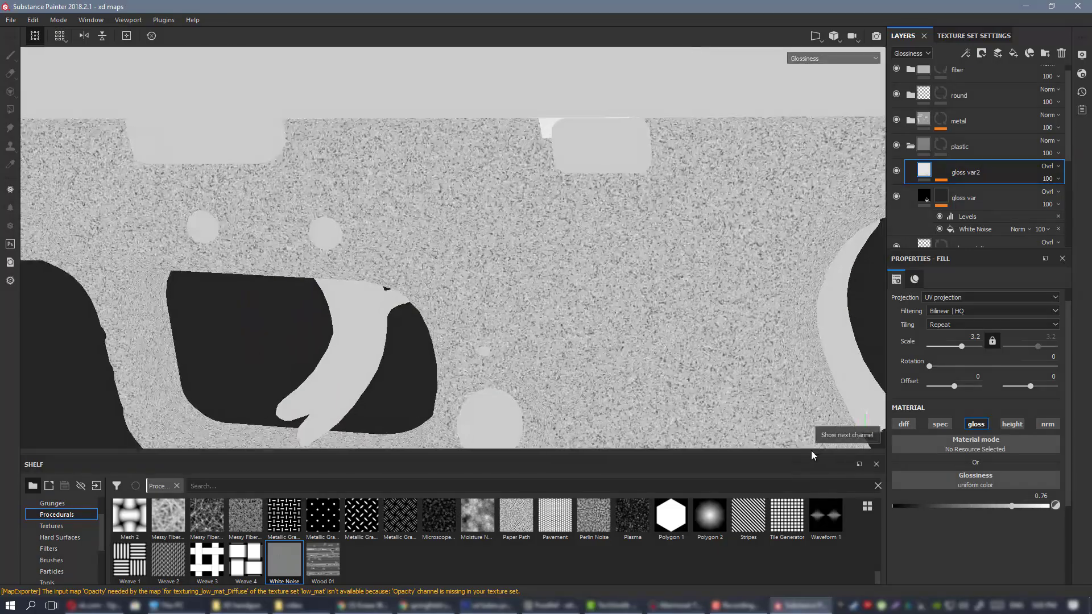
alt+drag(637, 304, 682, 298)
alt+right_drag(682, 297, 495, 268)
alt+middle_drag(495, 268, 517, 165)
alt+drag(518, 165, 619, 183)
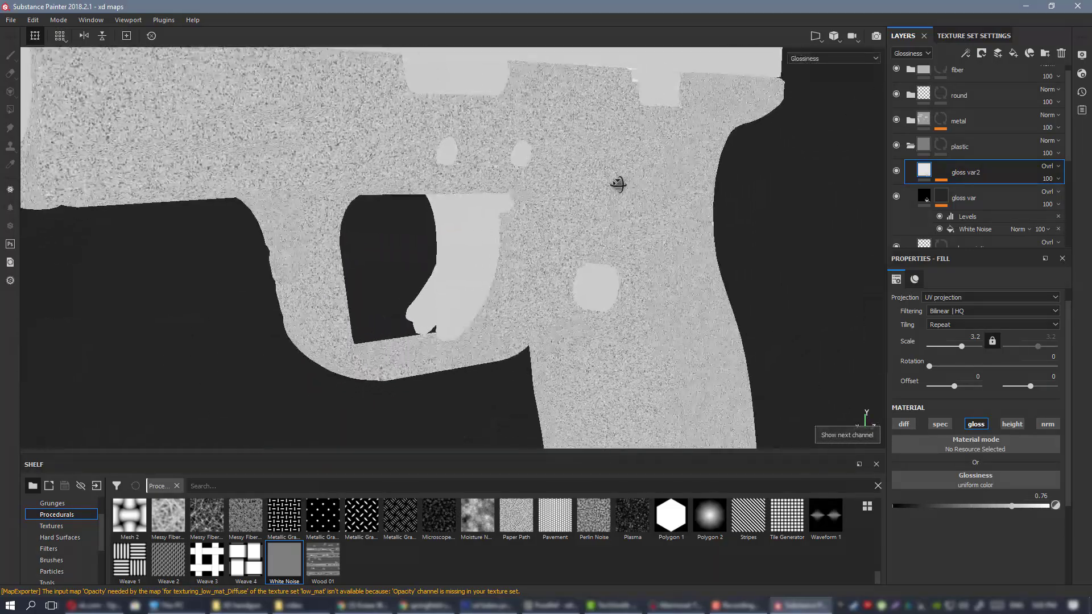
alt+middle_drag(619, 183, 660, 285)
alt+drag(660, 285, 694, 268)
alt+right_drag(694, 269, 519, 237)
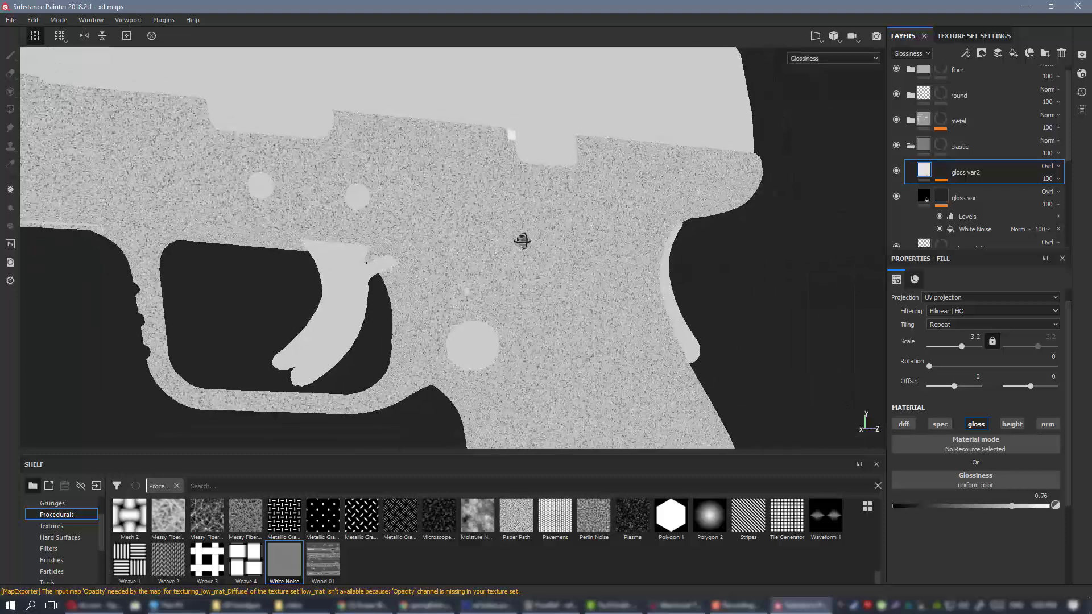
- Return to the material view, hide the grain layer and inspect the gloss variation on the frame
key(m)
scroll(927, 191, down, 1)
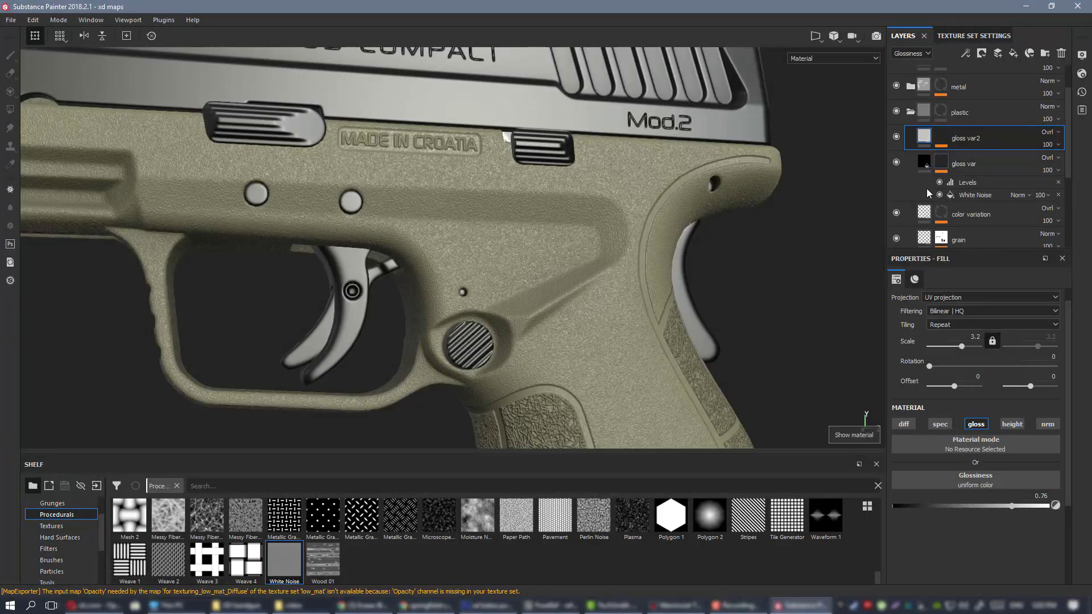
click(897, 242)
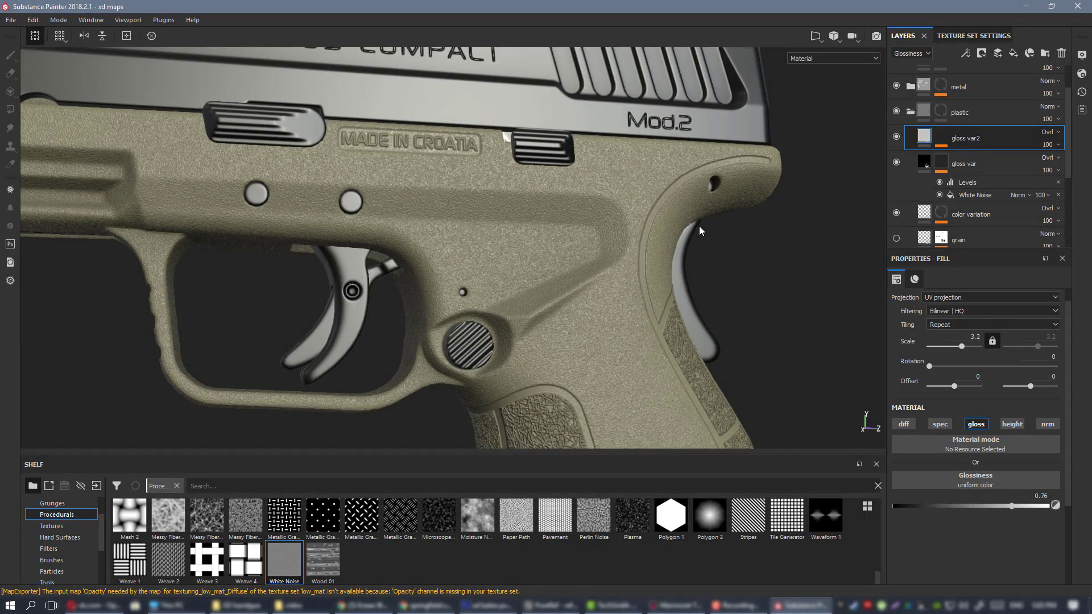
alt+right_drag(698, 232, 710, 276)
alt+drag(710, 276, 631, 273)
scroll(632, 275, down, 3)
alt+middle_drag(636, 278, 533, 190)
- Set the gloss var layer's glossiness to a dark grey and inspect the frame above the trigger
click(926, 166)
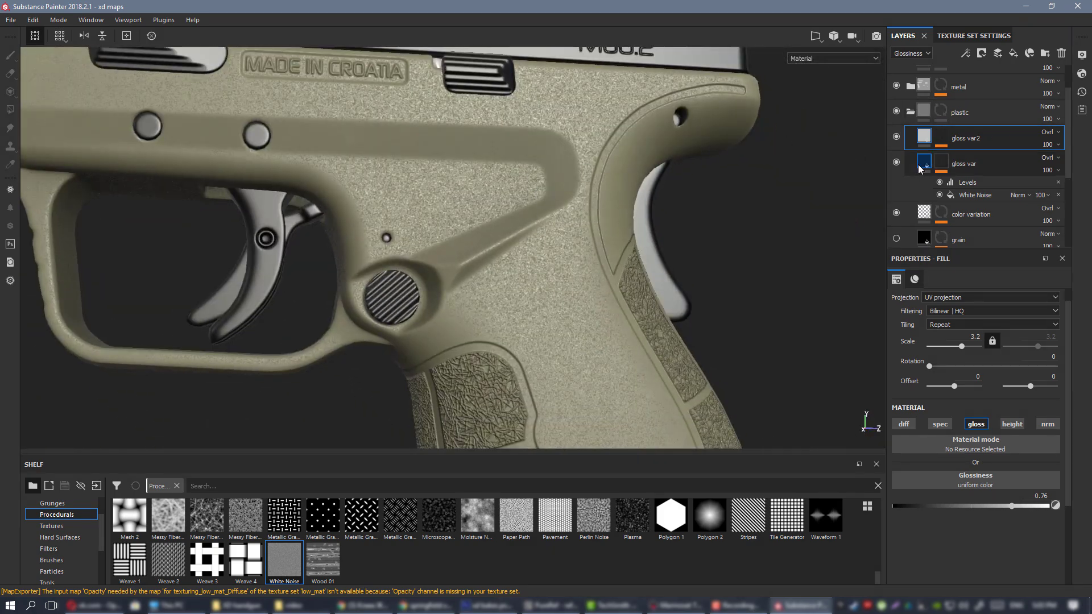
click(922, 162)
drag(898, 506, 927, 505)
alt+drag(397, 196, 459, 256)
alt+right_drag(459, 256, 762, 489)
alt+drag(563, 279, 546, 293)
- Set the gloss var2 layer's glossiness to about 0.71 and show the grain layer again
click(966, 138)
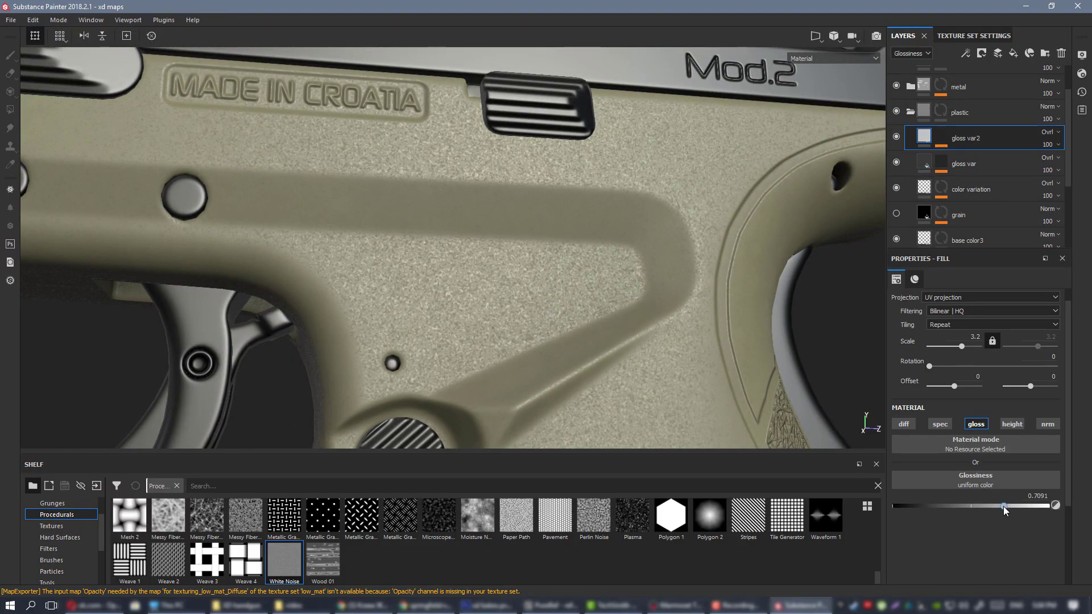
click(896, 214)
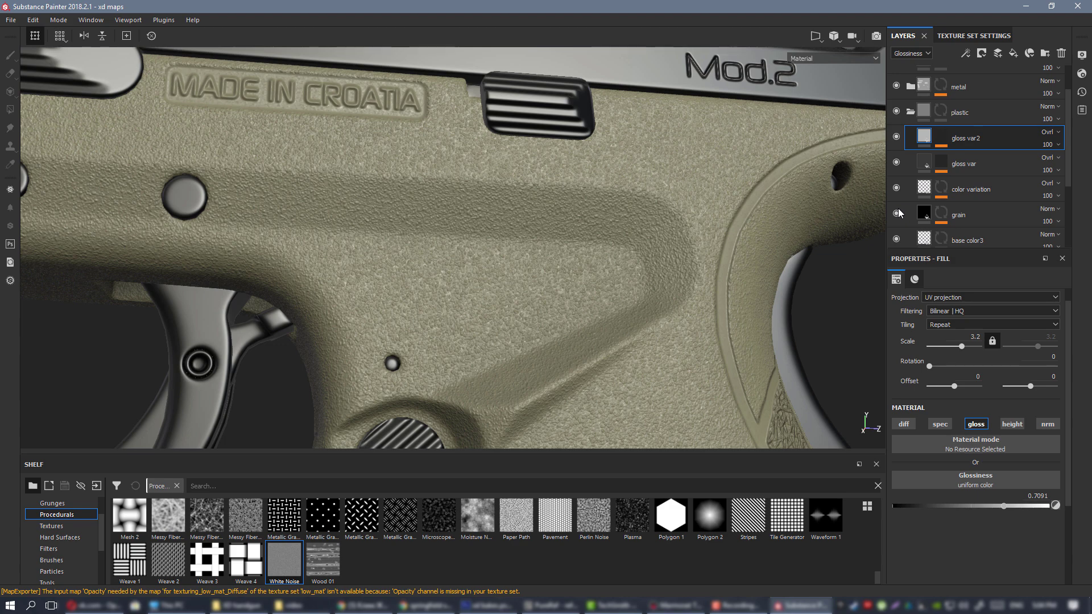
click(896, 213)
click(896, 213)
- Select the grain layer's fill and compare the frame with gloss var2 hidden and shown
click(925, 213)
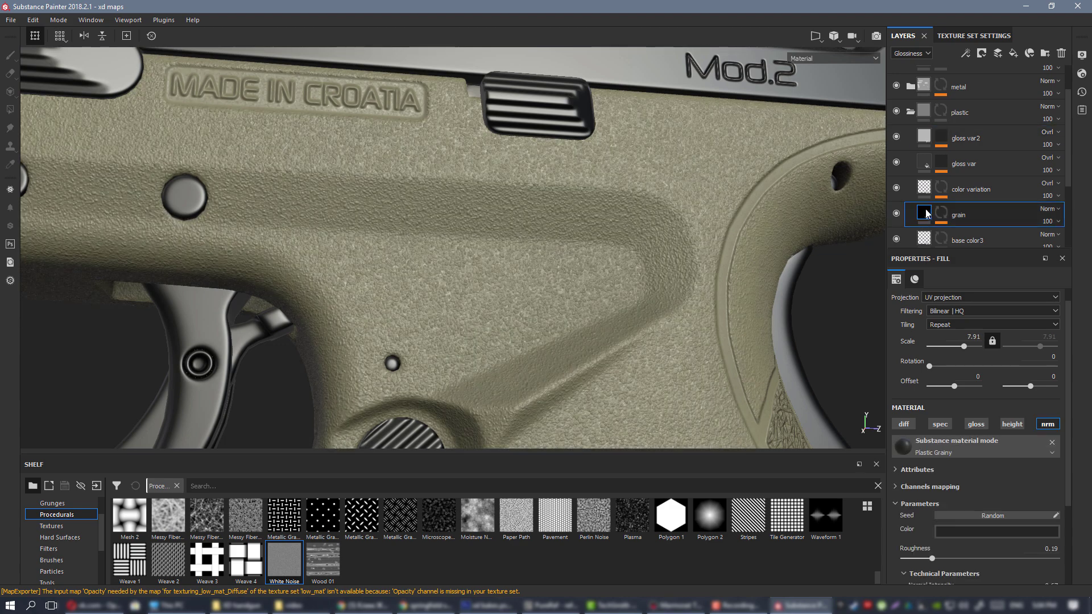
alt+drag(522, 253, 558, 217)
scroll(557, 217, down, 3)
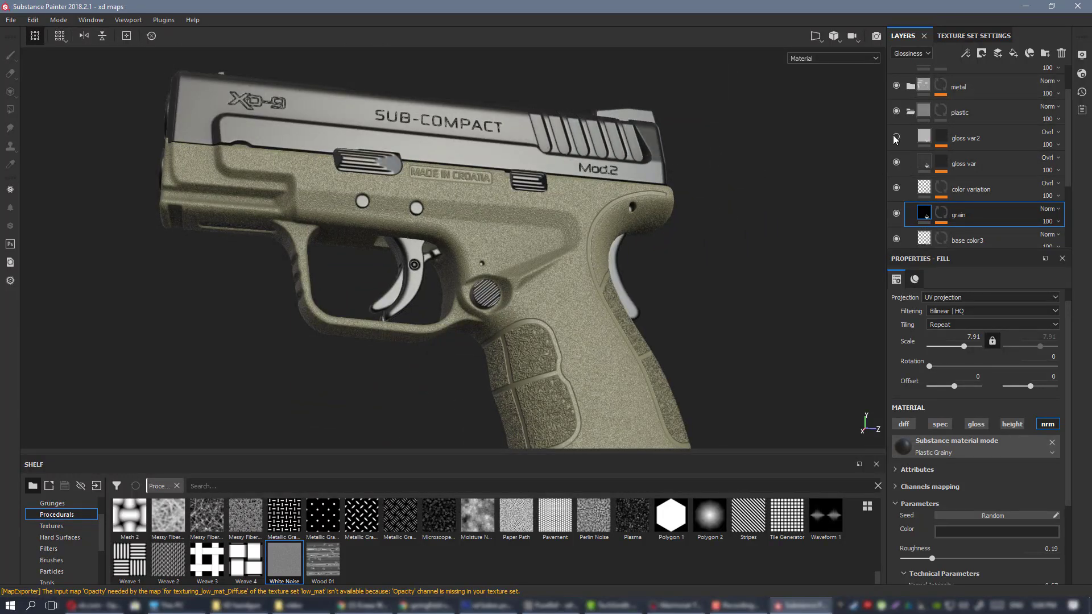
alt+right_drag(465, 180, 636, 338)
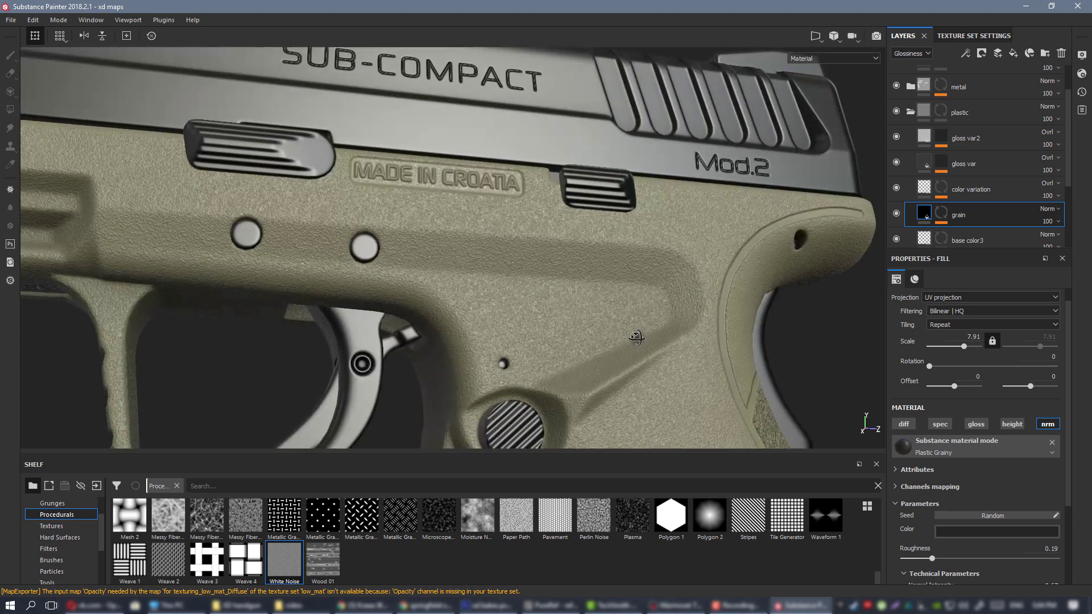
- Switch to PureRef and examine the plastic frame and grip surface on the reference pistol photo
alt+middle_drag(680, 311, 608, 287)
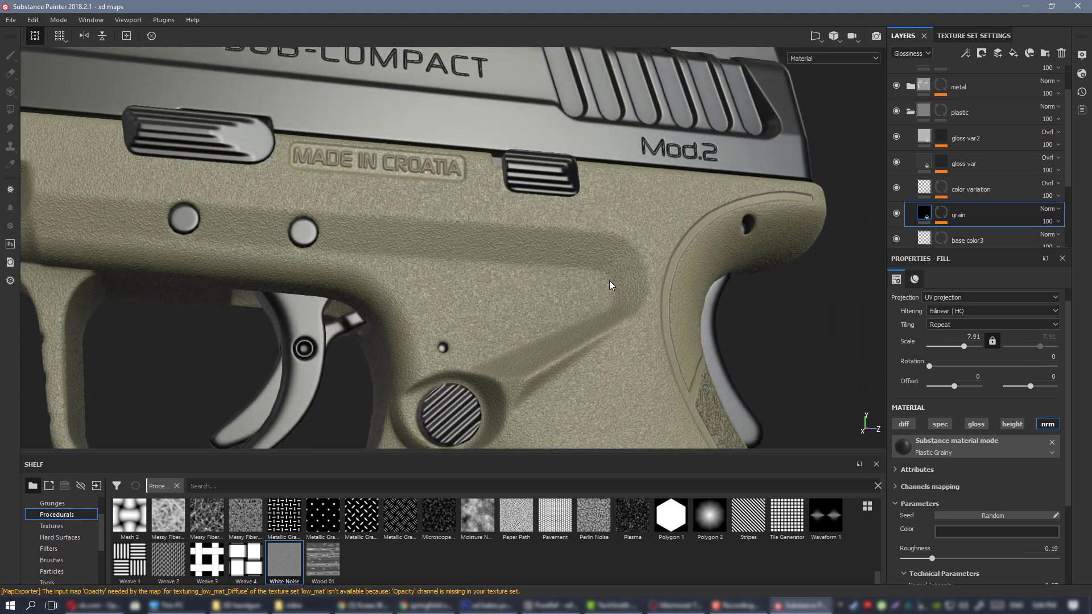
key(alt+Tab)
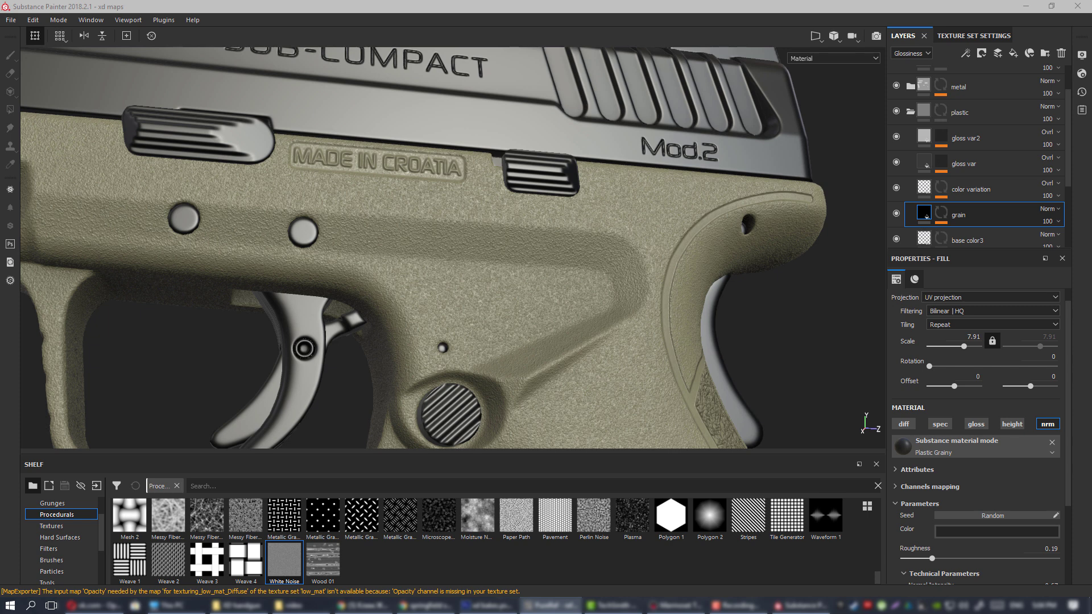
right_drag(1090, 297, 795, 302)
scroll(766, 293, up, 5)
middle_drag(717, 300, 575, 289)
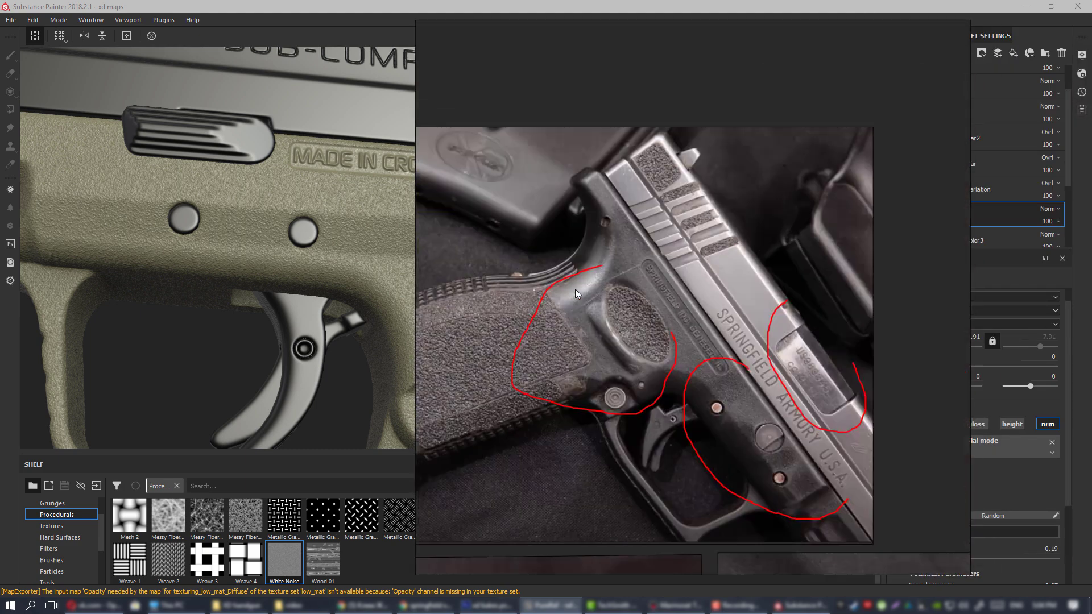
scroll(607, 274, up, 3)
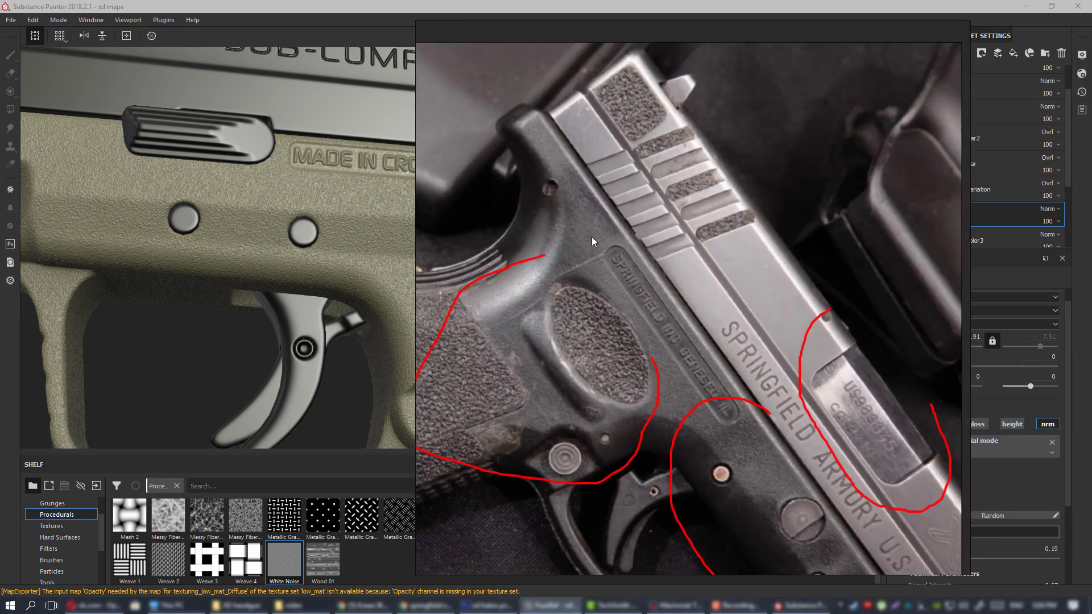
scroll(654, 228, down, 3)
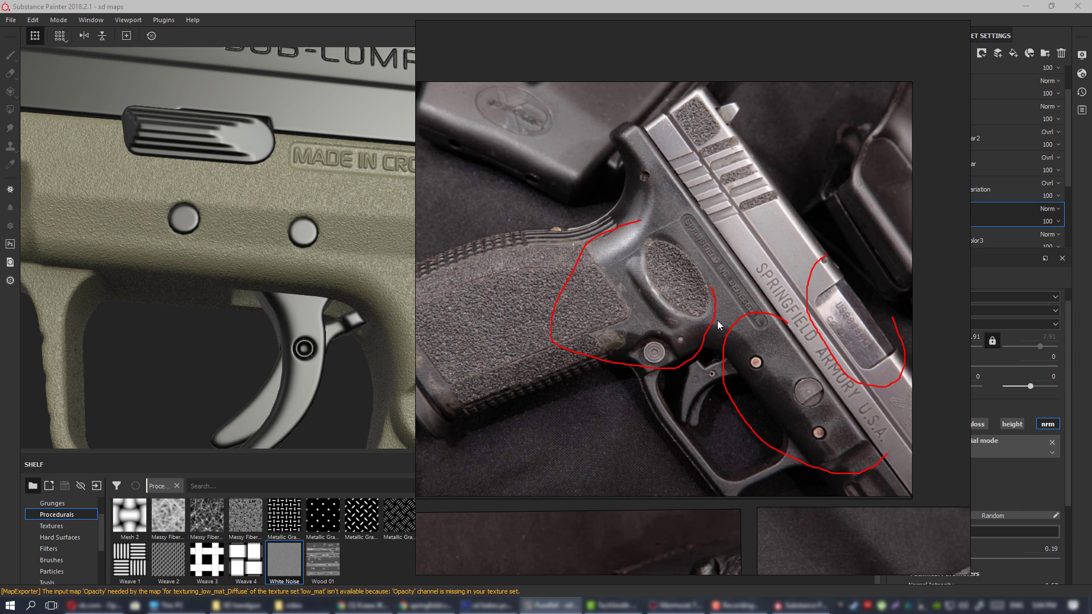
right_drag(718, 321, 1091, 320)
- Return to Substance Painter and inspect the frame from several angles, comparing it with the grain and gloss var2 layers toggled
alt+middle_drag(563, 318, 531, 317)
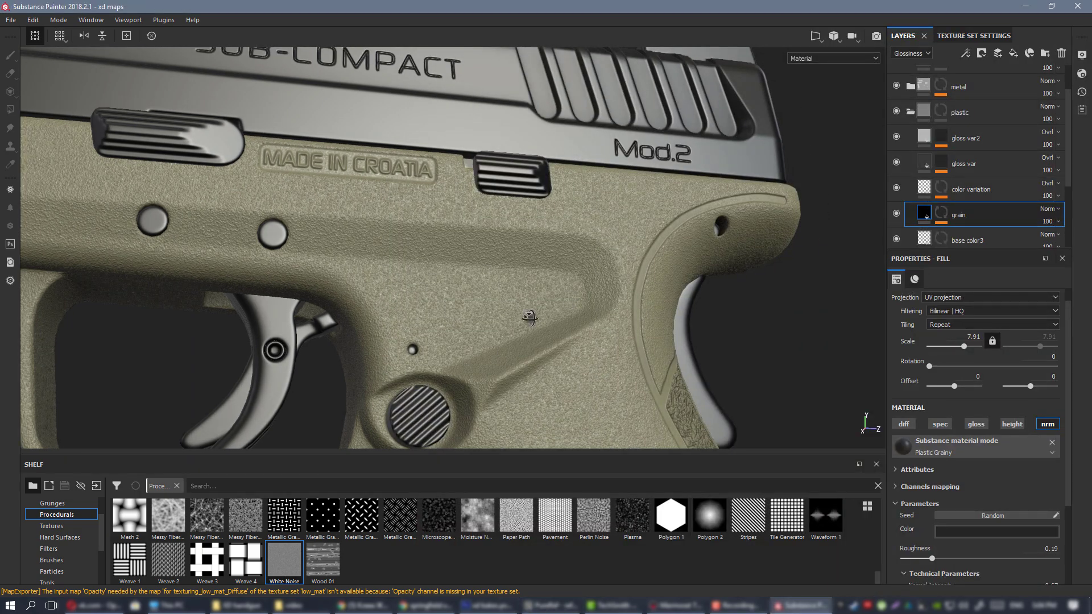
alt+right_drag(531, 317, 453, 232)
alt+drag(453, 231, 519, 219)
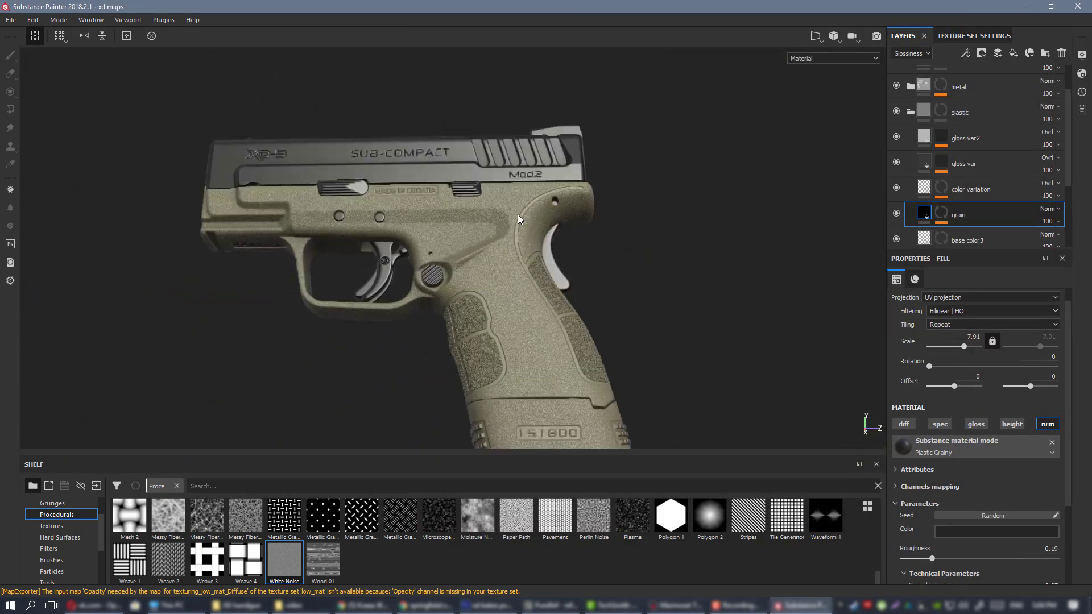
scroll(463, 248, up, 4)
mouse_move(463, 248)
alt+mouse_down()
mouse_move(499, 277)
mouse_move(468, 252)
alt+mouse_up()
alt+right_drag(468, 252, 309, 240)
alt+middle_drag(309, 240, 338, 206)
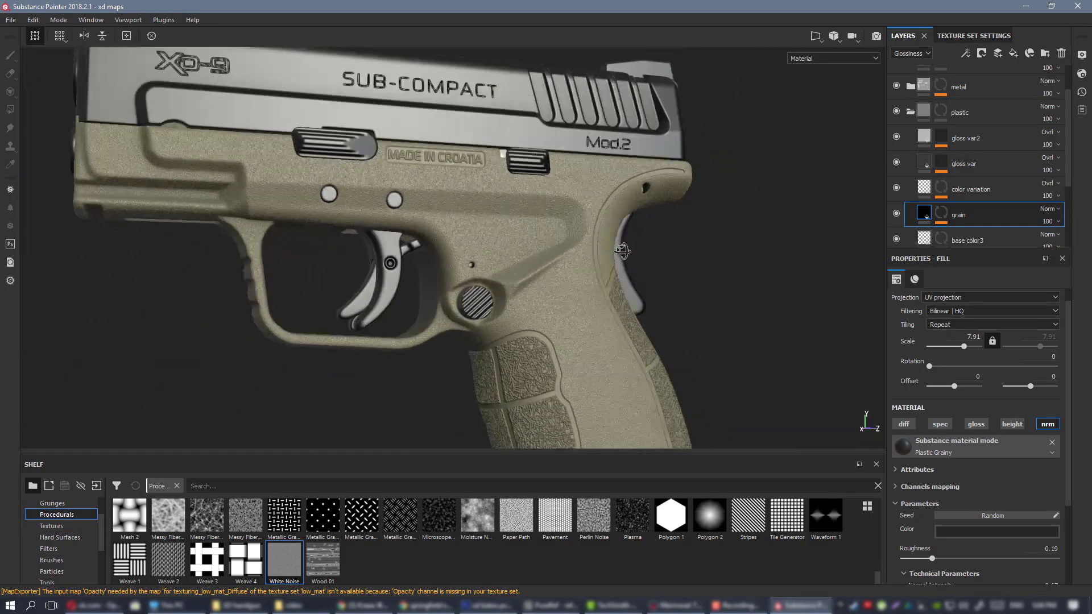
alt+drag(338, 206, 625, 338)
scroll(535, 255, down, 3)
scroll(626, 338, up, 3)
scroll(507, 282, up, 5)
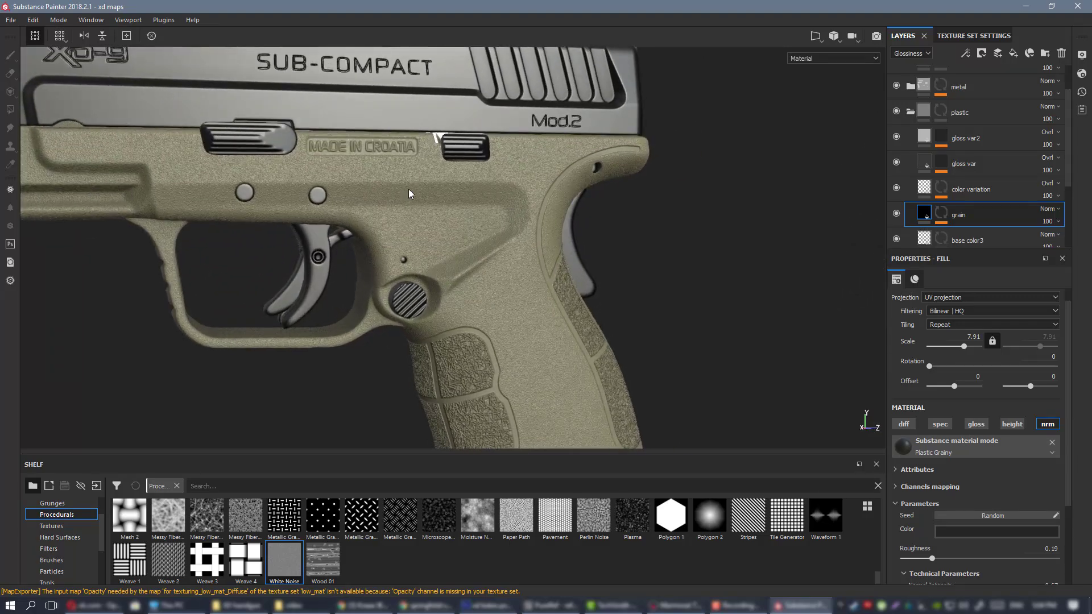
alt+right_drag(512, 275, 396, 234)
alt+middle_drag(395, 233, 431, 215)
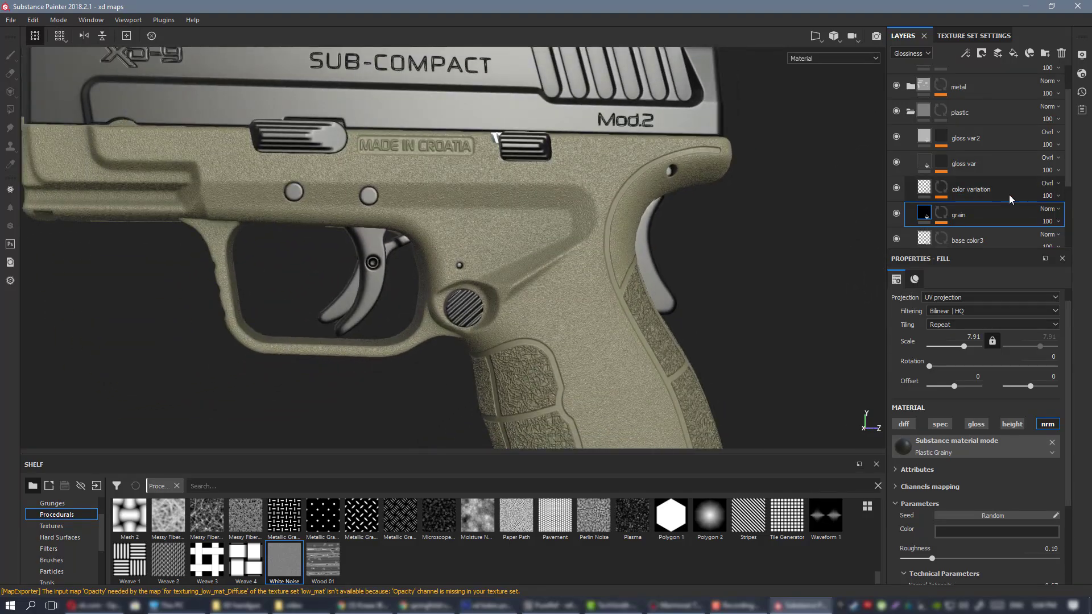
click(895, 213)
click(895, 212)
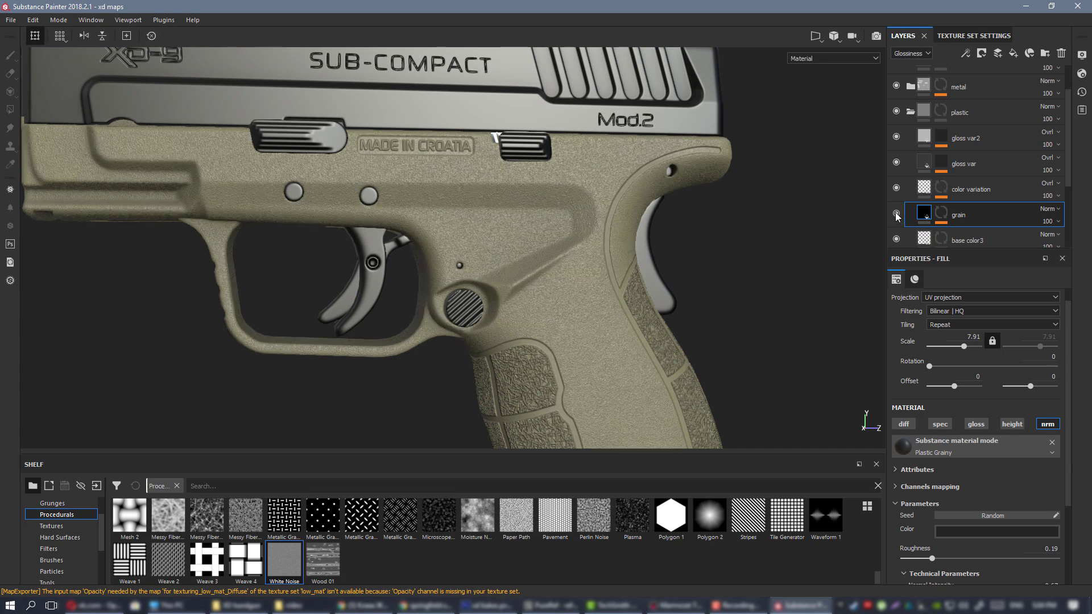
click(992, 158)
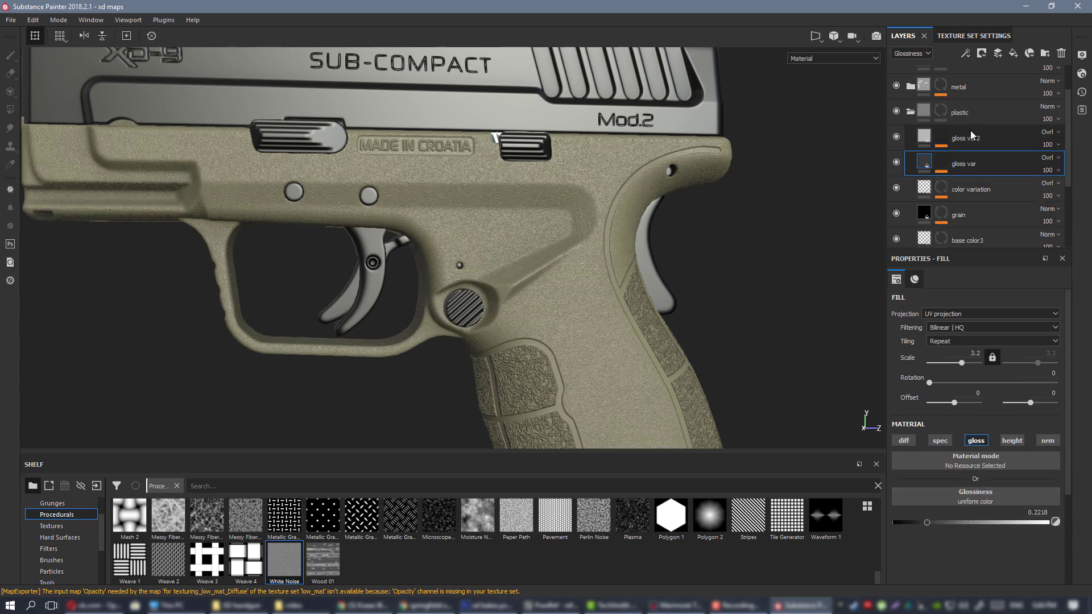
click(897, 137)
- Add a fill layer above gloss var2 in the plastic folder and name it "slight edges"
click(1016, 139)
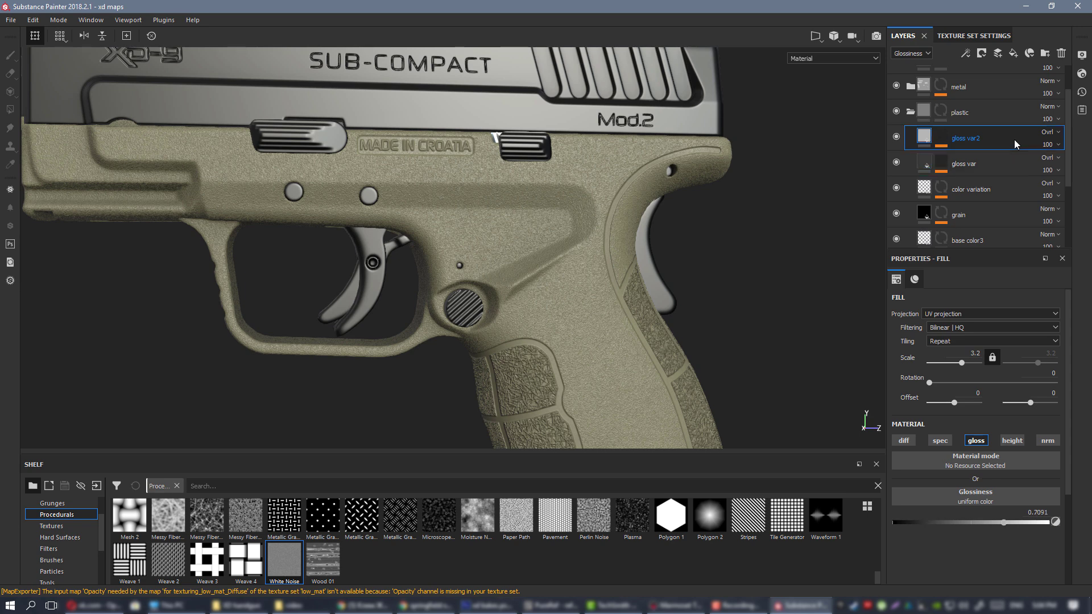
double_click(955, 138)
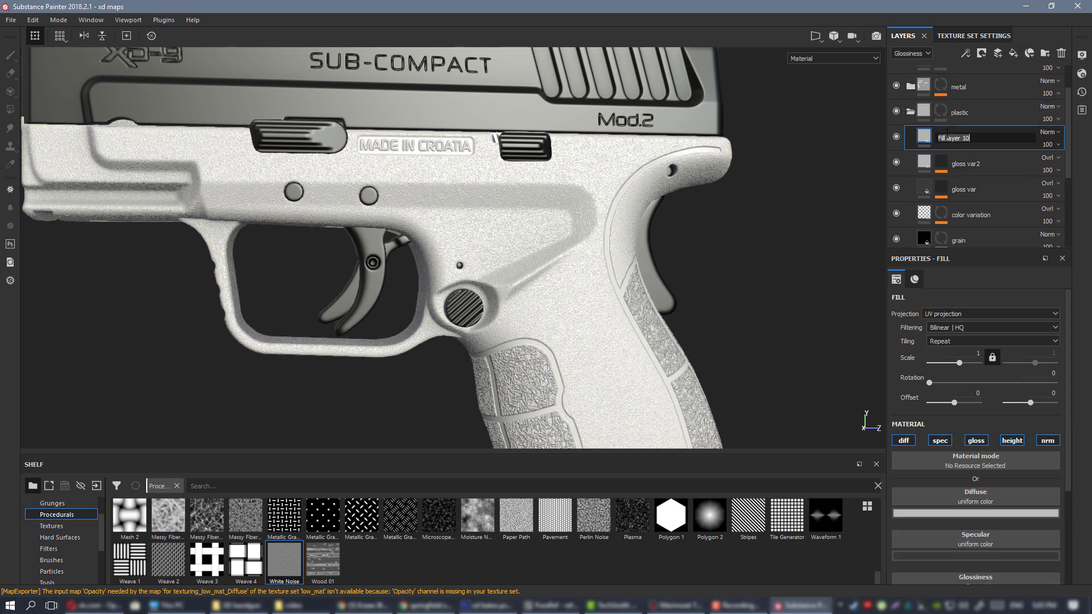
text(slight edges)
key(Return)
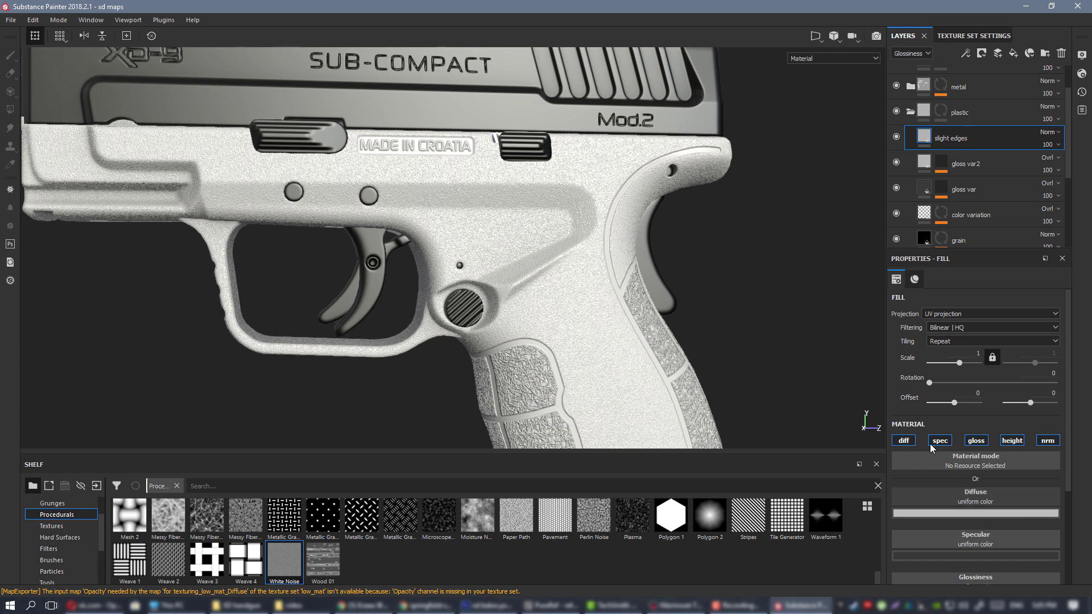
- Give the slight edges layer a black mask driven by a Mask Editor generator
right_click(975, 136)
click(980, 149)
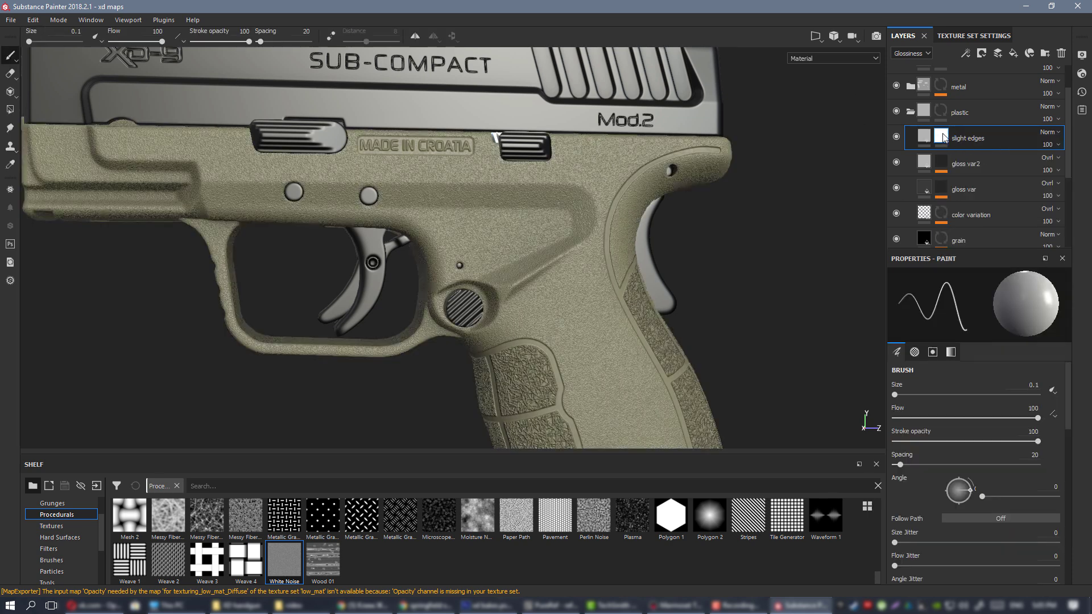
right_click(943, 134)
click(1022, 335)
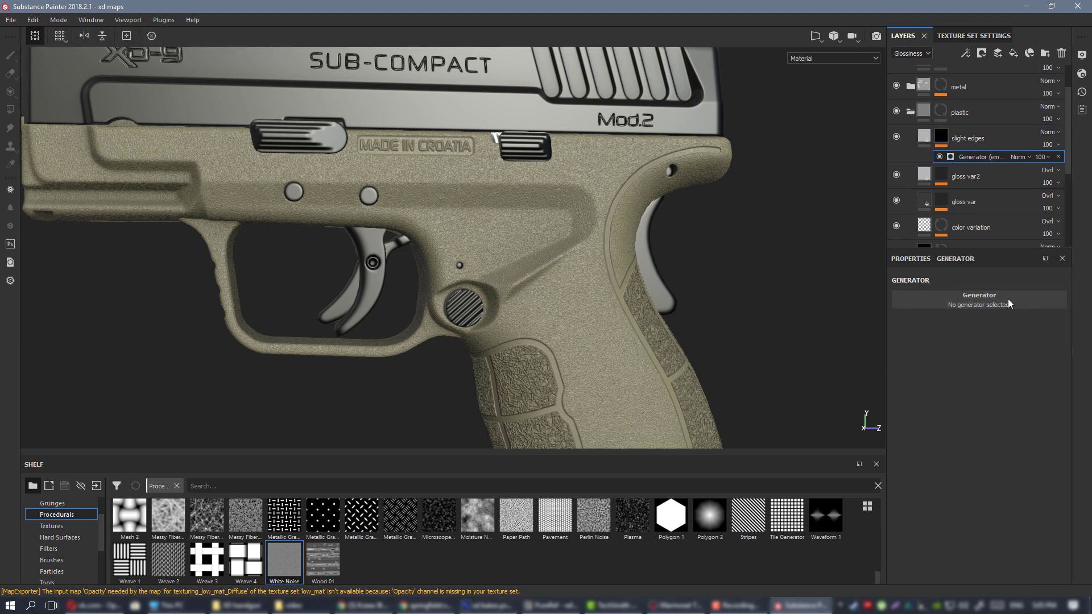
click(1008, 298)
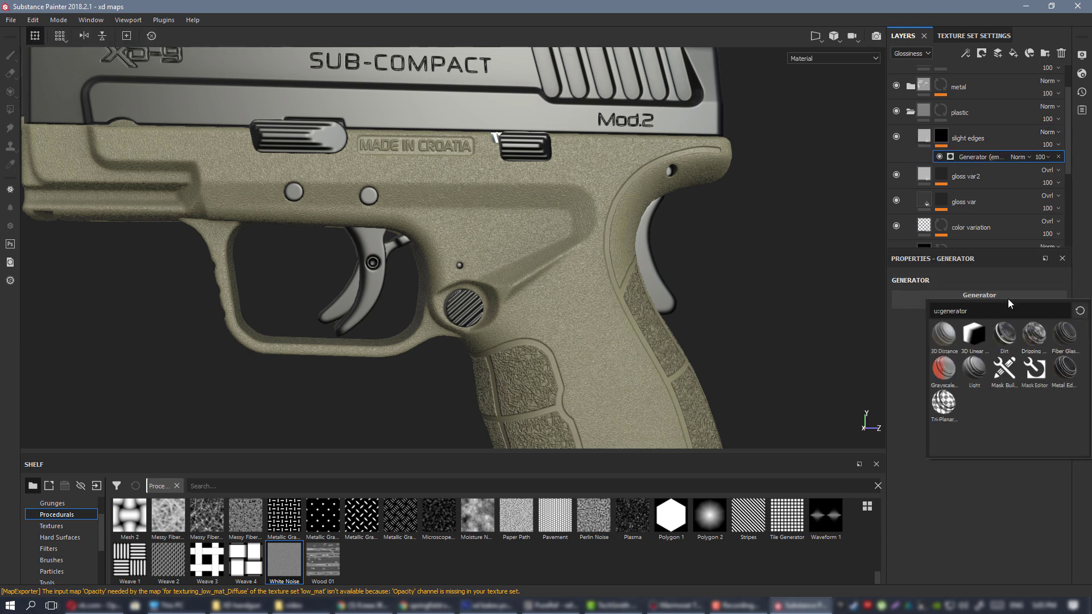
click(1035, 371)
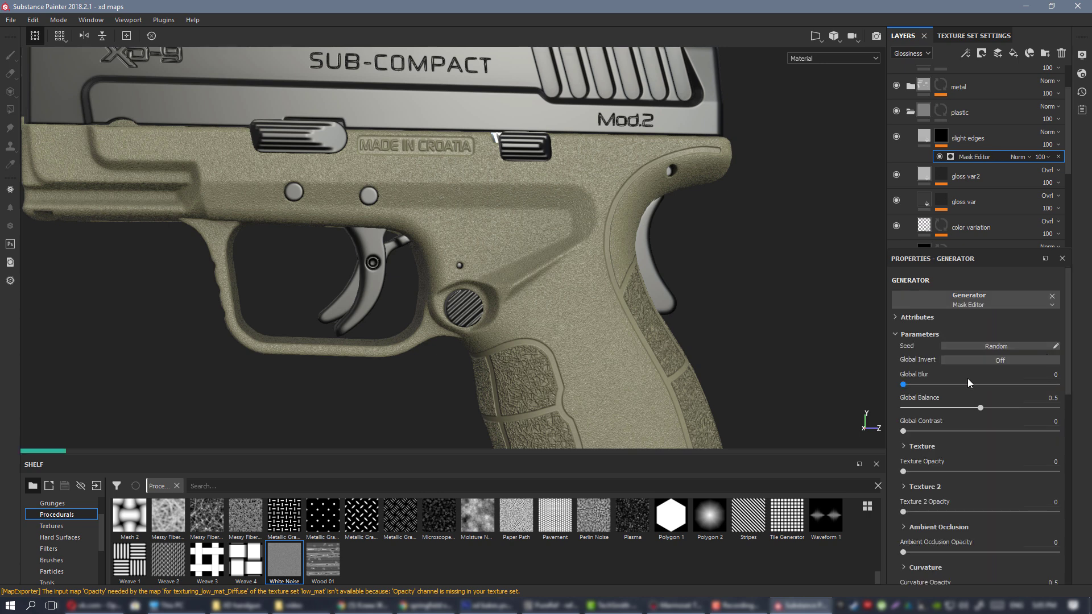
- Examine the generated edge mask on the frame, trigger guard and grip from several angles
alt+drag(554, 215, 458, 309)
alt+middle_drag(458, 310, 542, 375)
alt+drag(543, 375, 453, 212)
alt+right_drag(453, 212, 569, 267)
alt+middle_drag(569, 267, 503, 347)
alt+drag(503, 347, 663, 292)
alt+middle_drag(573, 311, 606, 269)
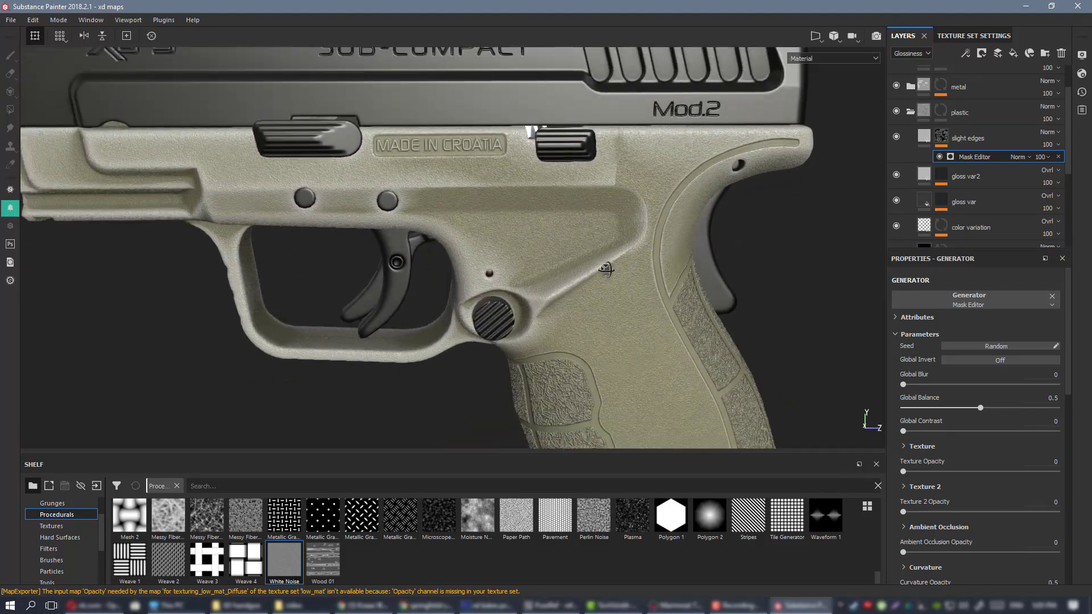
alt+drag(606, 269, 695, 279)
alt+right_drag(606, 299, 511, 210)
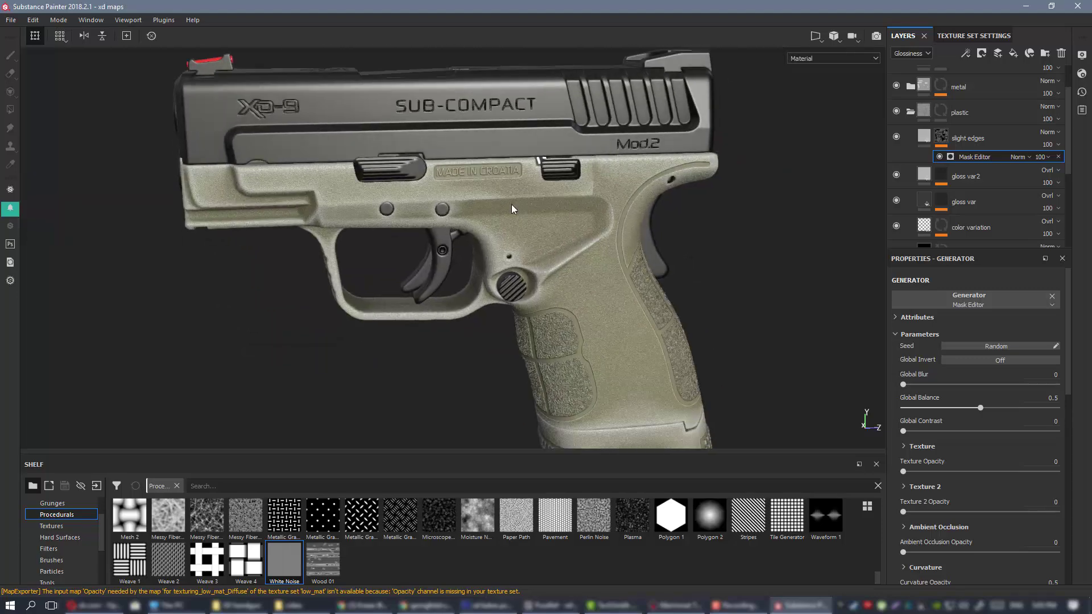
alt+drag(512, 210, 341, 207)
alt+drag(676, 253, 791, 244)
alt+right_drag(551, 244, 574, 244)
alt+drag(575, 244, 643, 242)
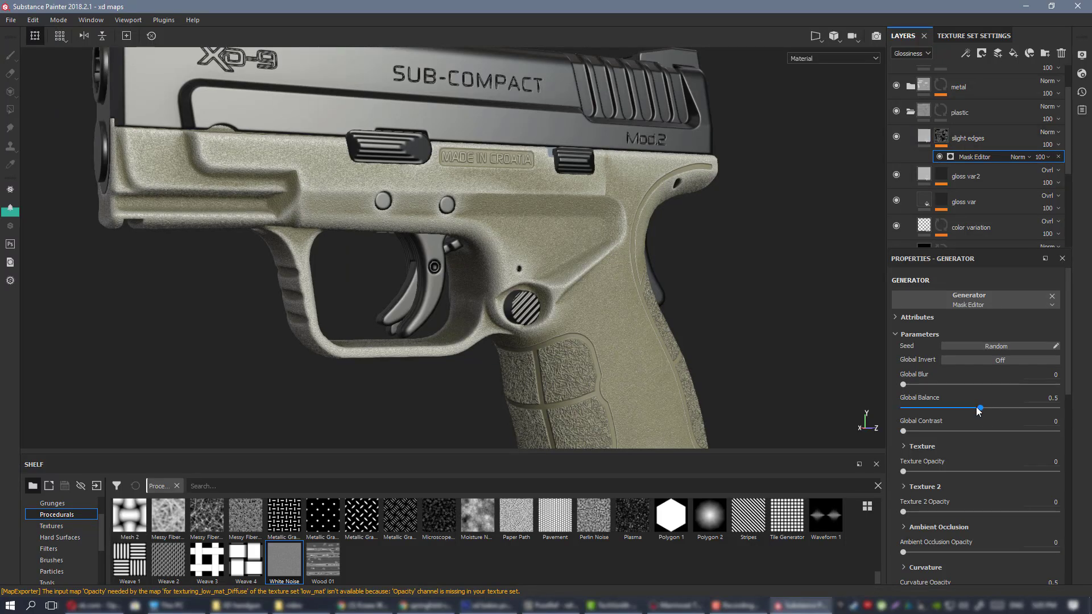
- Set the Mask Editor's Curvature Opacity to 0.84
scroll(1000, 415, down, 3)
drag(966, 493, 961, 492)
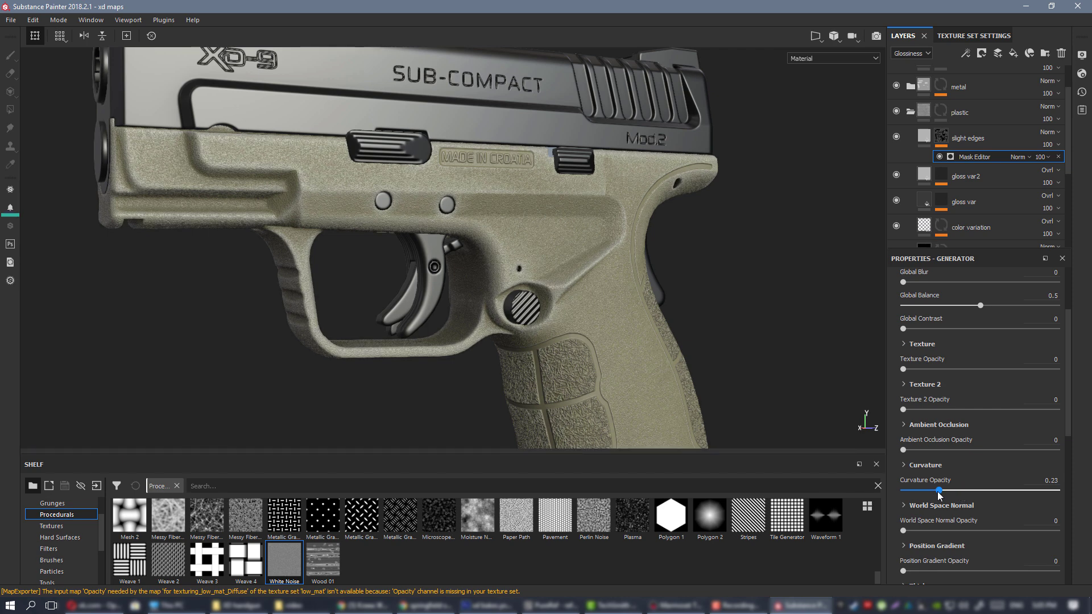
drag(960, 496, 1033, 494)
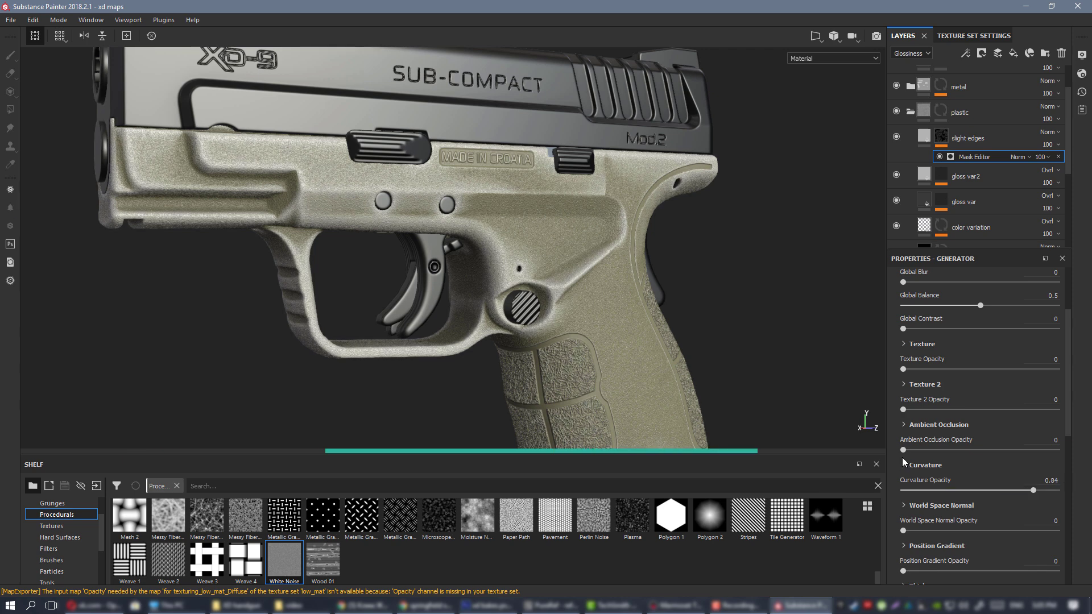
- Expand the Mask Editor's curvature settings, inspect the grip edges and set Sharp to 0
click(921, 465)
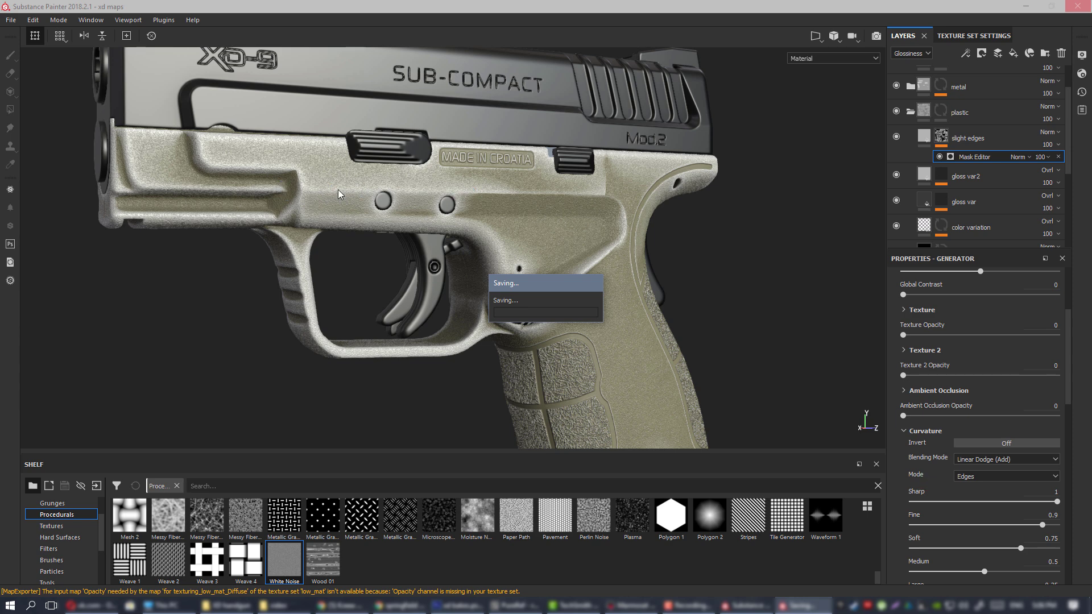
alt+shift+drag(585, 244, 546, 238)
scroll(631, 284, down, 2)
alt+drag(631, 285, 653, 284)
scroll(590, 336, up, 3)
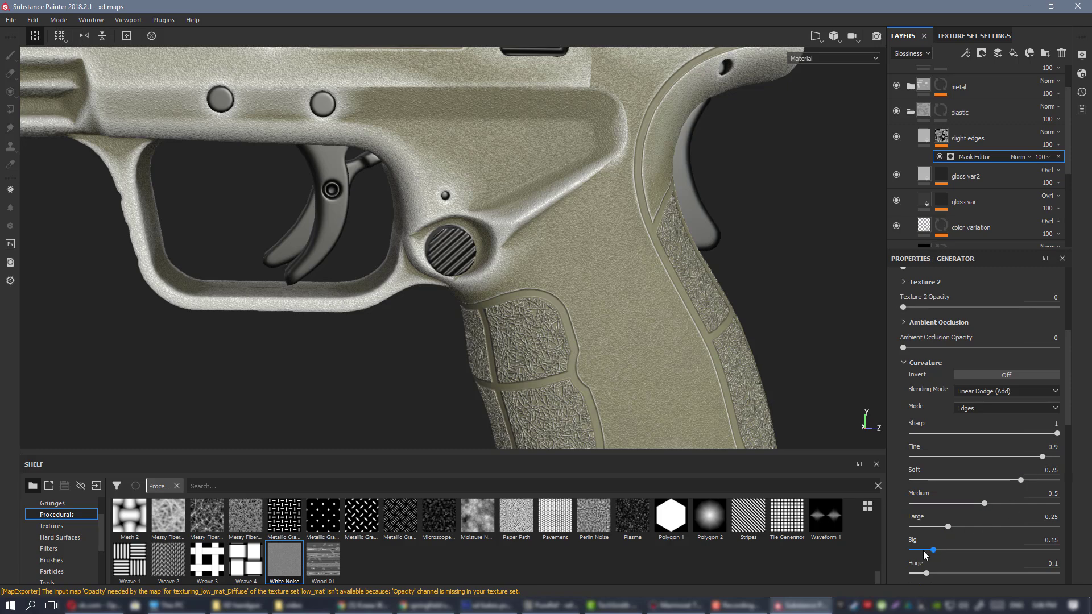
click(908, 433)
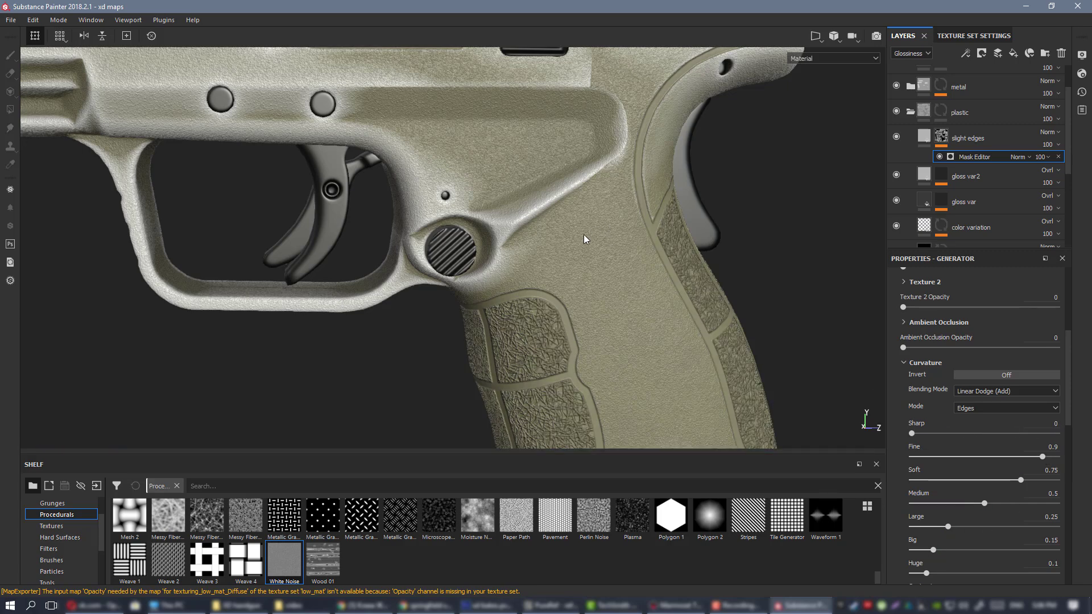
- Add a paint effect to the slight edges mask and set the brush size to 2.53
alt+drag(585, 238, 512, 256)
scroll(512, 256, down, 2)
alt+middle_drag(408, 217, 498, 298)
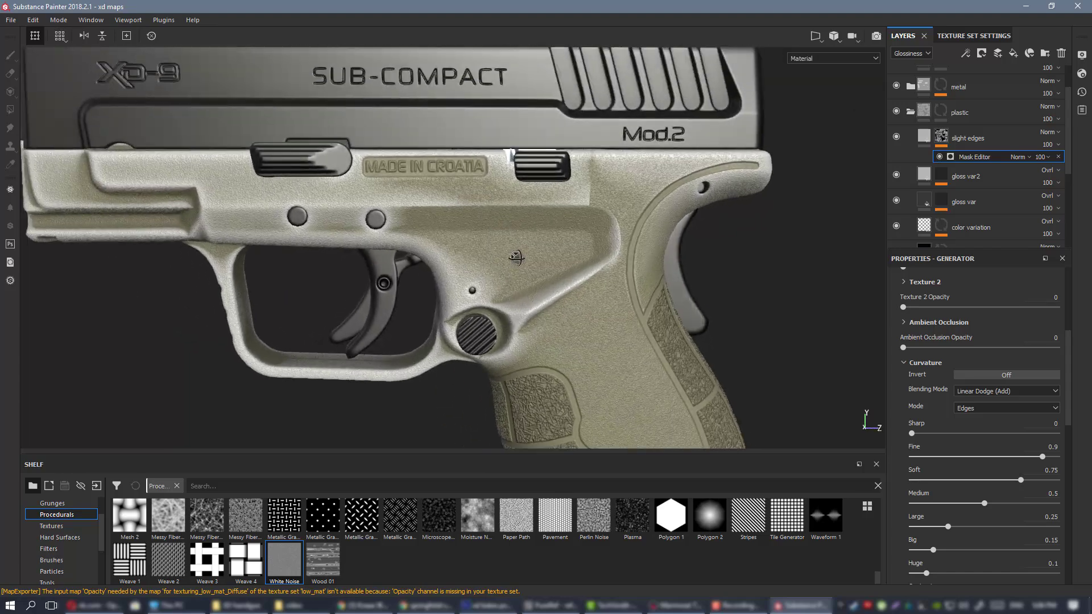
mouse_move(516, 257)
alt+mouse_down()
mouse_move(477, 254)
mouse_move(512, 255)
alt+mouse_up()
right_click(946, 137)
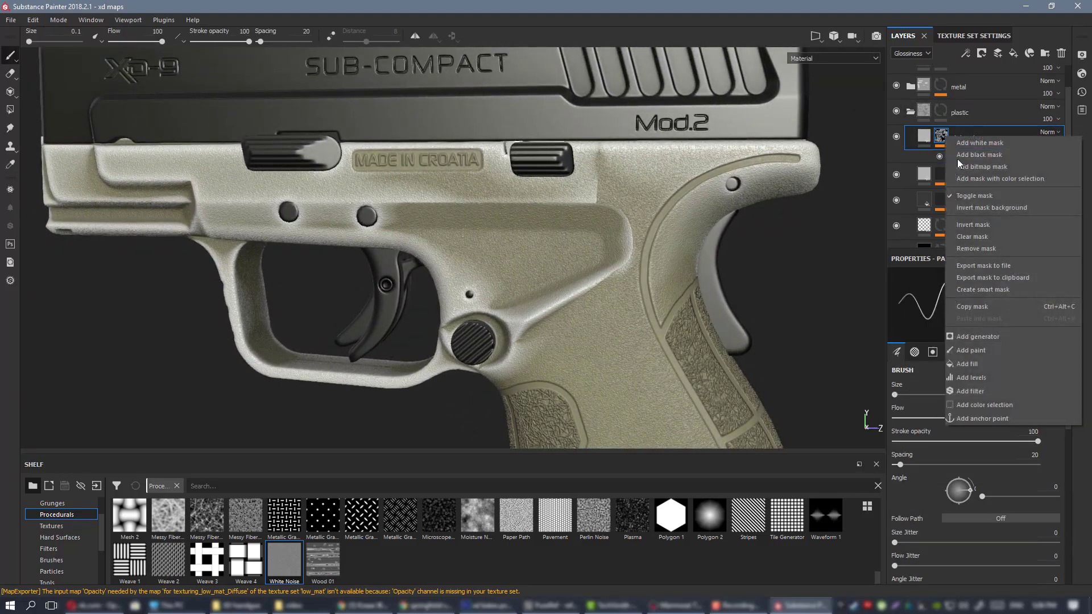
click(991, 351)
scroll(596, 275, up, 5)
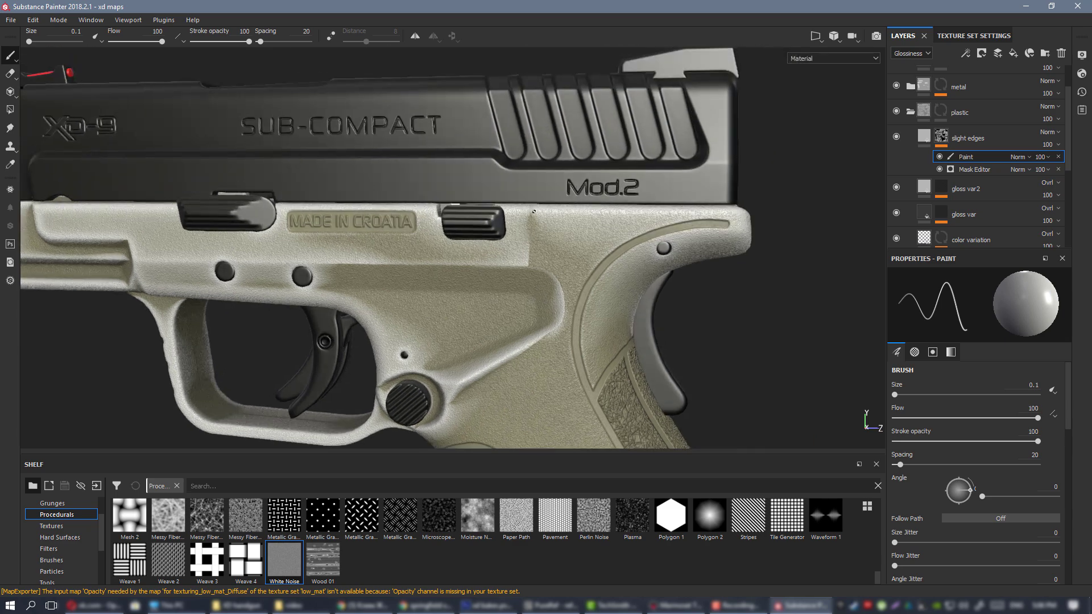
scroll(596, 275, down, 2)
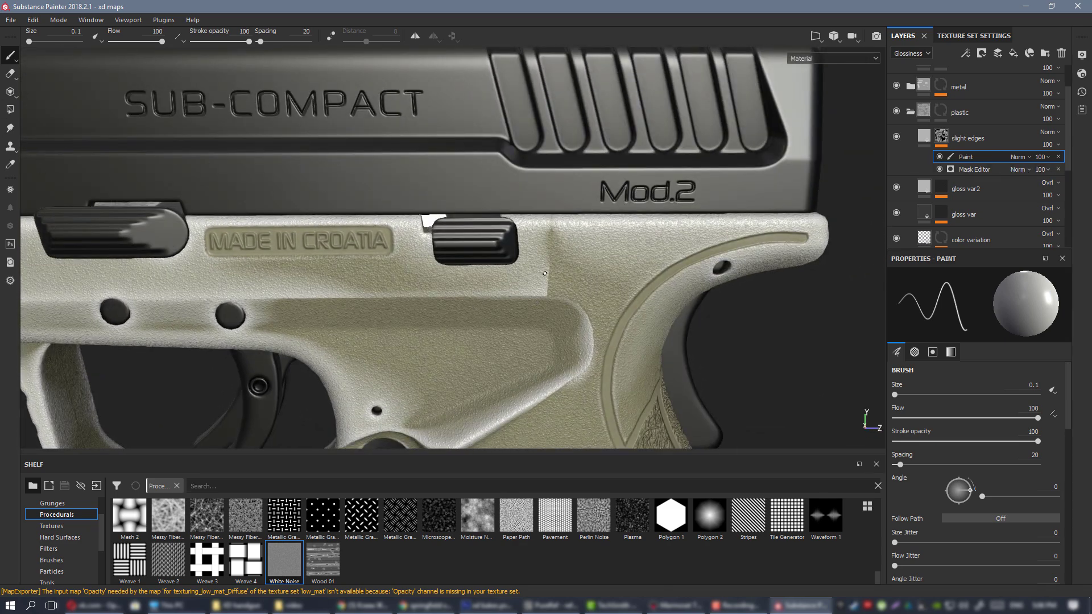
ctrl+right_drag(544, 274, 549, 258)
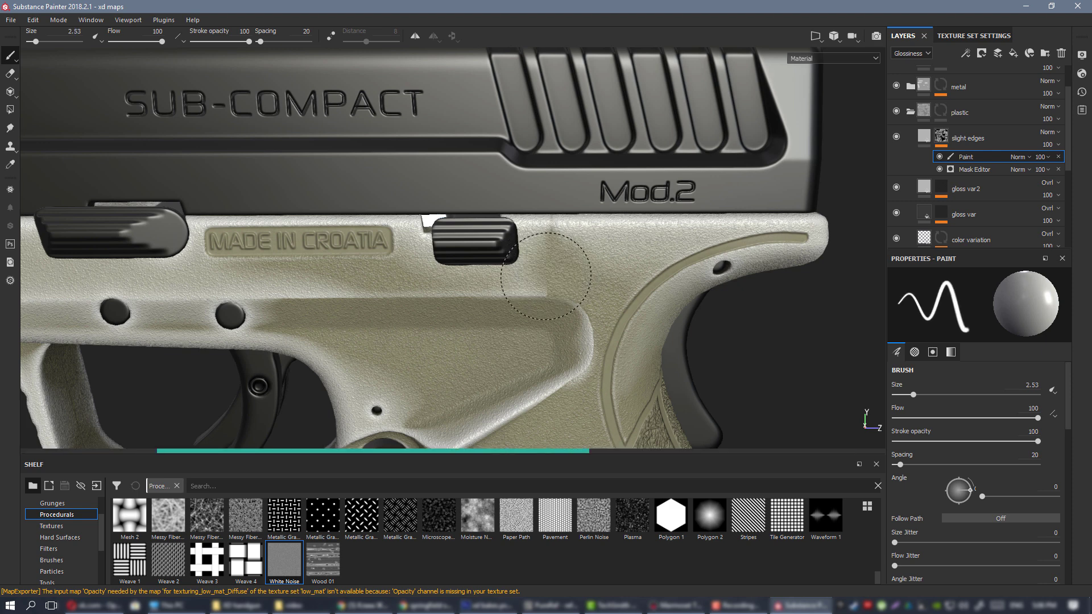
- Paint out the hard mask seams above the grip and trigger on both sides of the frame
alt+right_drag(533, 311, 478, 285)
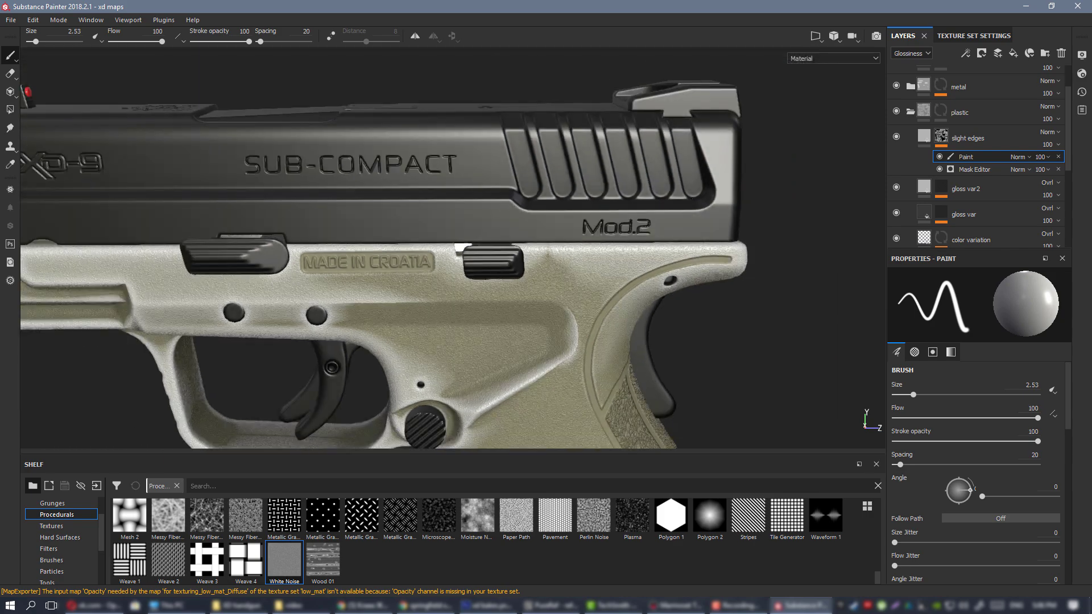
alt+drag(585, 279, 554, 254)
alt+right_drag(591, 267, 551, 317)
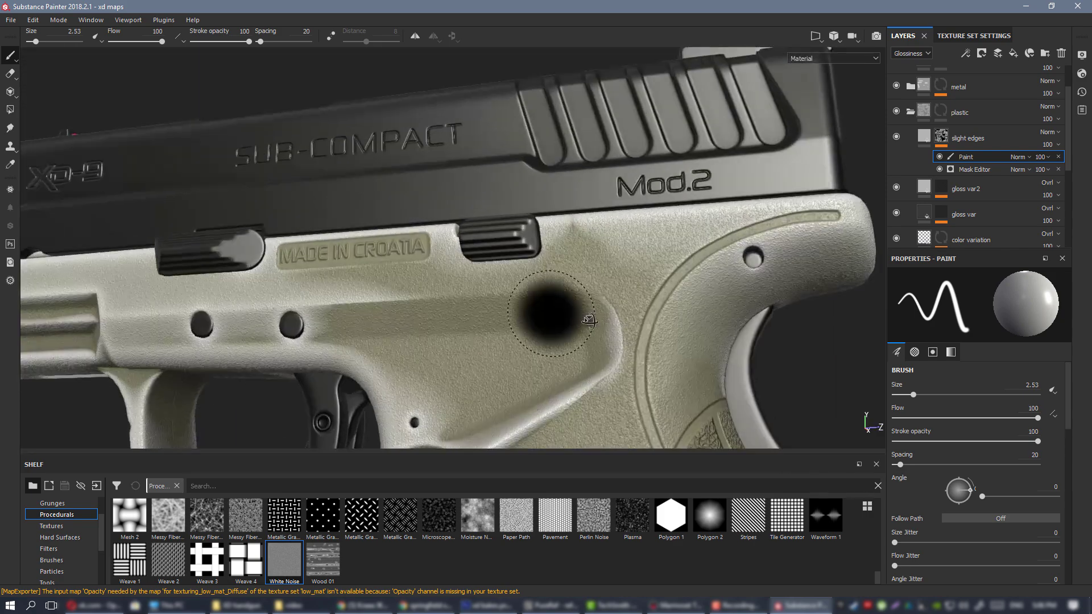
alt+drag(590, 320, 500, 335)
alt+right_drag(659, 341, 581, 311)
alt+drag(581, 311, 404, 310)
alt+middle_drag(404, 310, 92, 234)
shift+right_drag(398, 290, 602, 293)
mouse_move(409, 245)
mouse_down()
mouse_move(428, 239)
mouse_move(436, 258)
mouse_up()
mouse_move(623, 280)
mouse_down()
mouse_move(609, 270)
mouse_move(497, 293)
mouse_up()
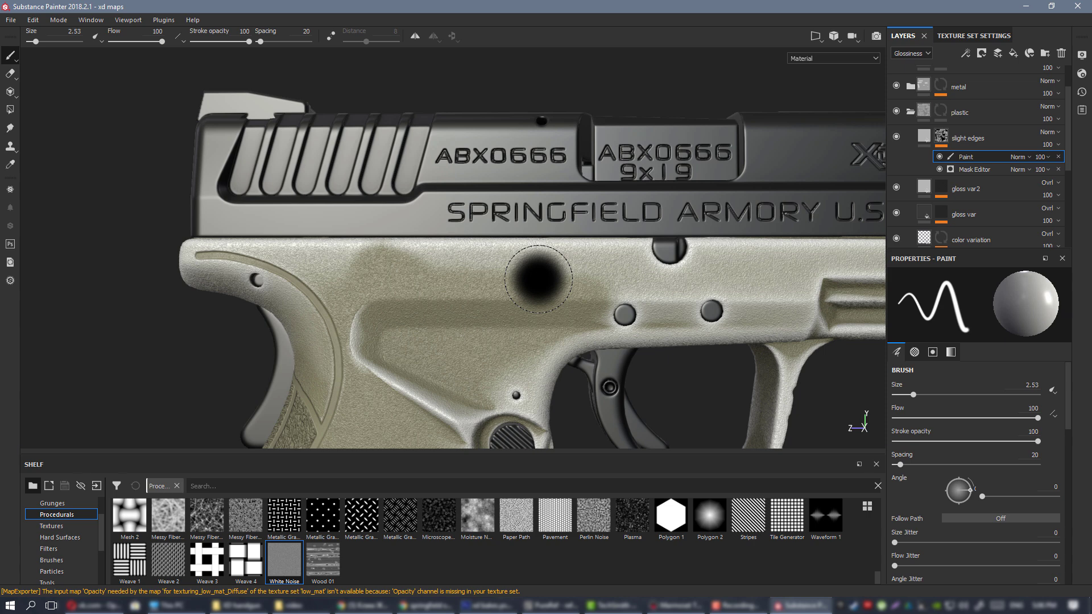
- Enlarge the brush to size 3.58 and paint out the remaining edge mask above the grip on the frame
ctrl+right_drag(538, 279, 556, 281)
drag(547, 281, 401, 275)
ctrl+right_drag(590, 305, 592, 275)
alt+middle_drag(592, 275, 489, 250)
mouse_move(489, 250)
alt+mouse_down()
mouse_move(576, 275)
mouse_move(551, 277)
alt+mouse_up()
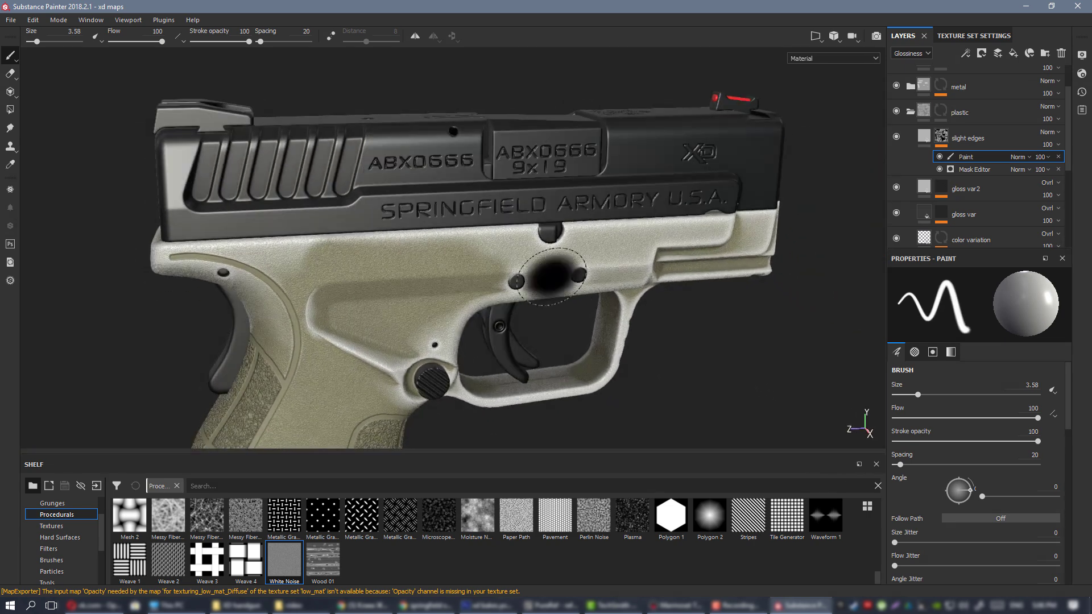
alt+drag(396, 276, 572, 290)
shift+right_drag(572, 291, 373, 266)
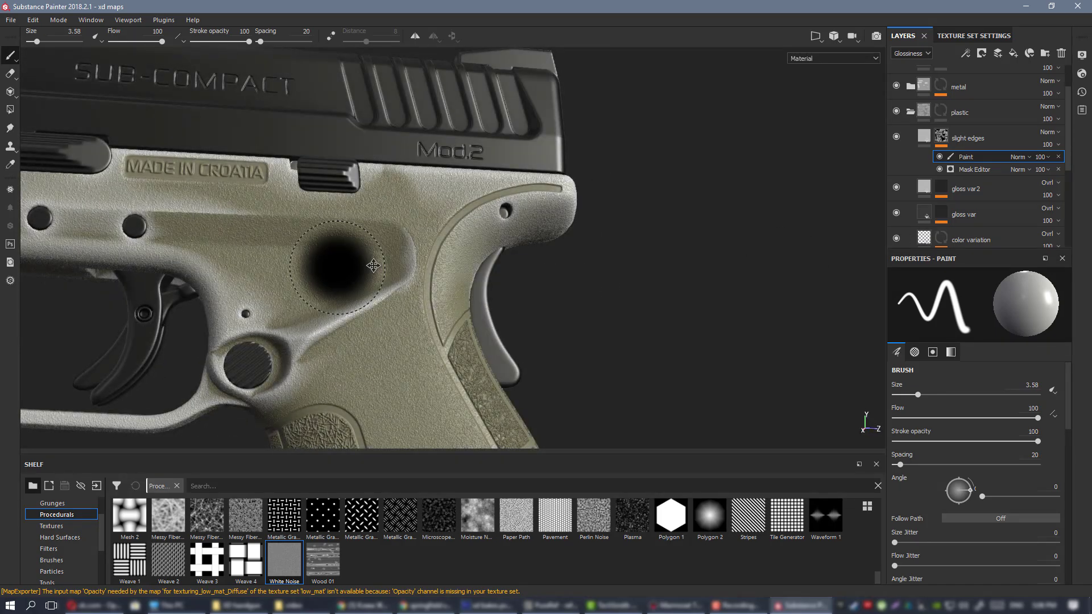
alt+middle_drag(373, 266, 560, 288)
- Limit the slight edges fill to the diffuse channel by disabling specular, glossiness, height and normal
click(927, 141)
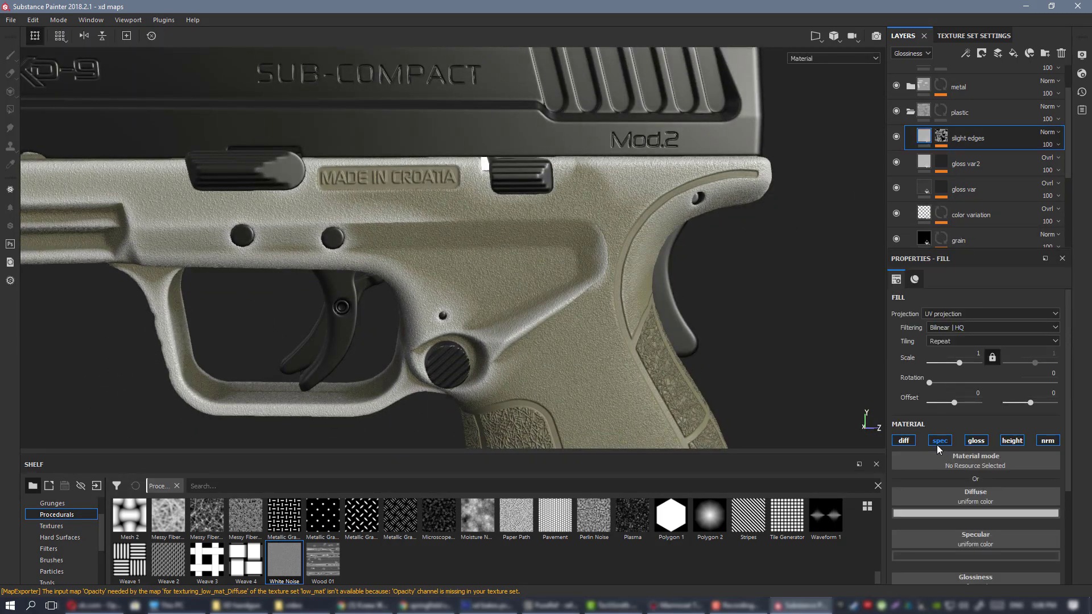
click(977, 442)
click(1009, 442)
click(1048, 443)
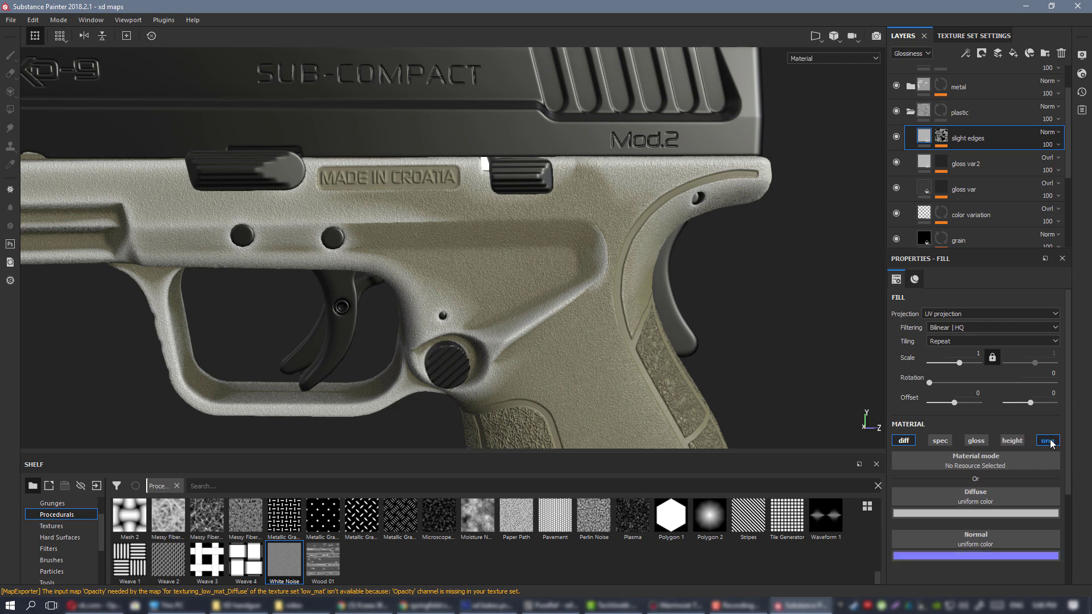
alt+middle_drag(430, 226, 541, 224)
alt+drag(541, 224, 636, 248)
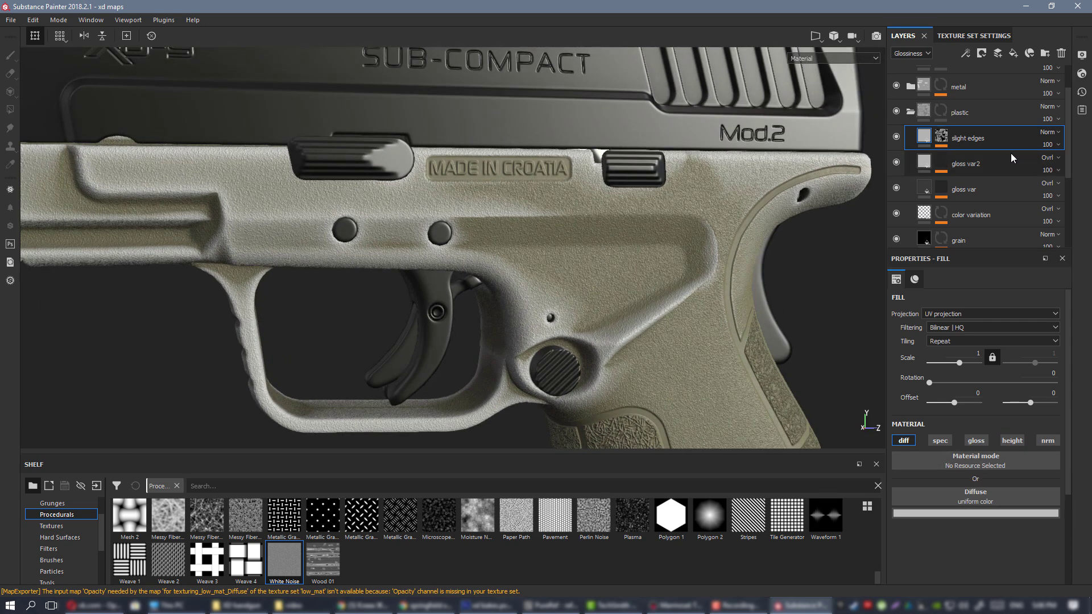
- Show the Diffuse channel in the layer stack and set the slight edges layer's blend mode to Overlay
click(909, 63)
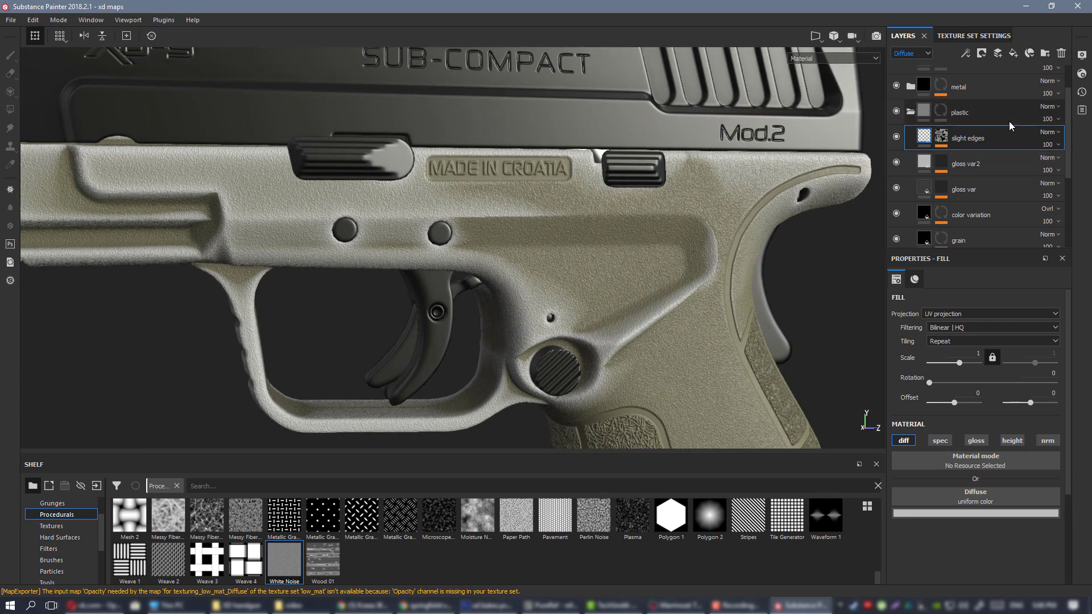
click(1048, 133)
click(1040, 303)
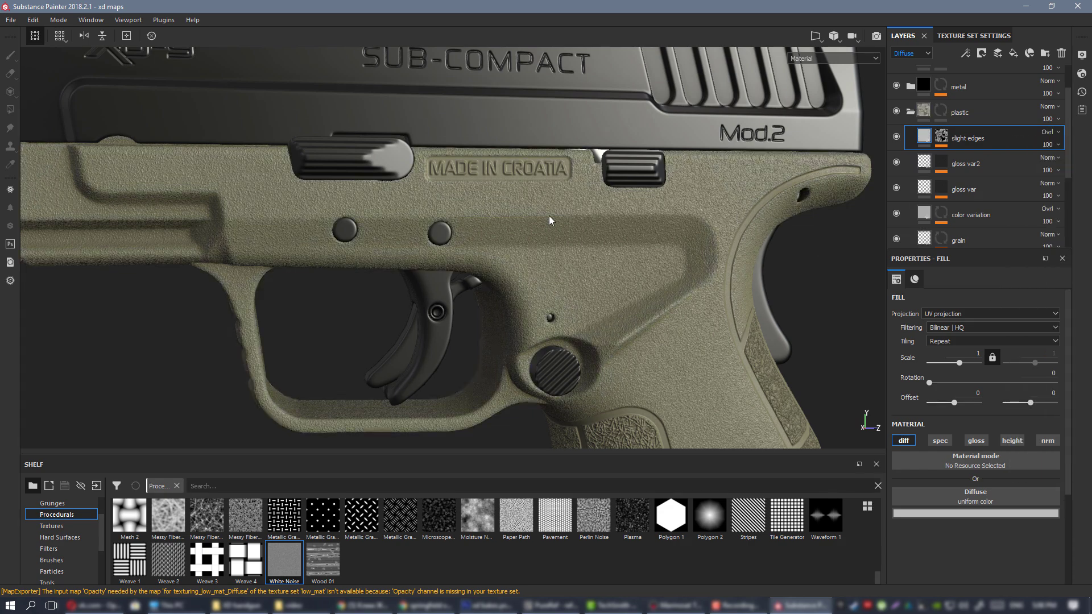
- Isolate the Diffuse channel on the model and lighten the slight edges fill's diffuse color to a brighter gray
key(c)
key(c)
key(c)
key(c)
key(c)
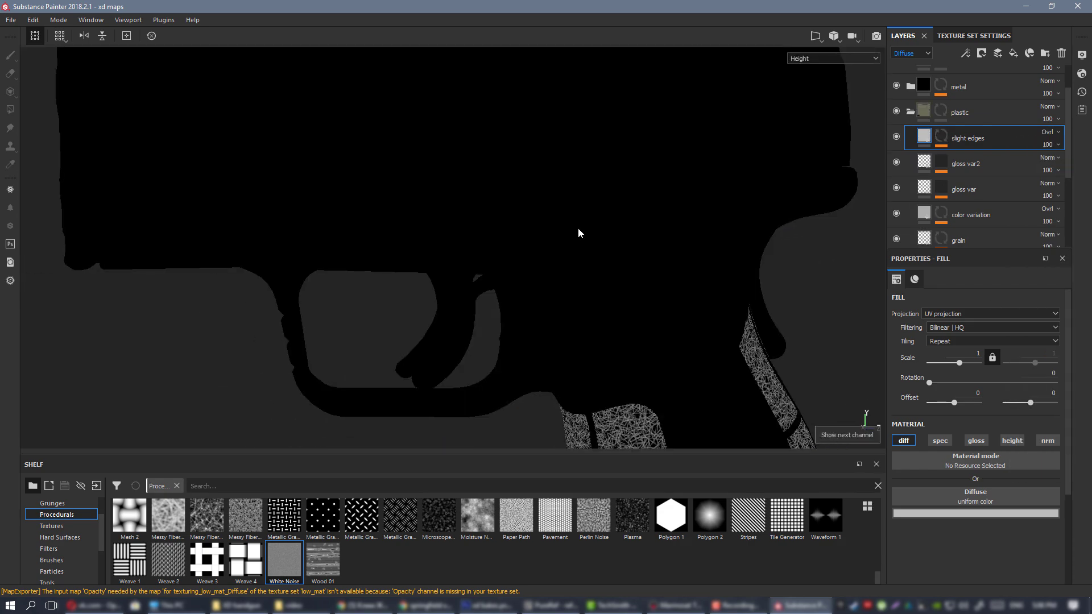
key(c)
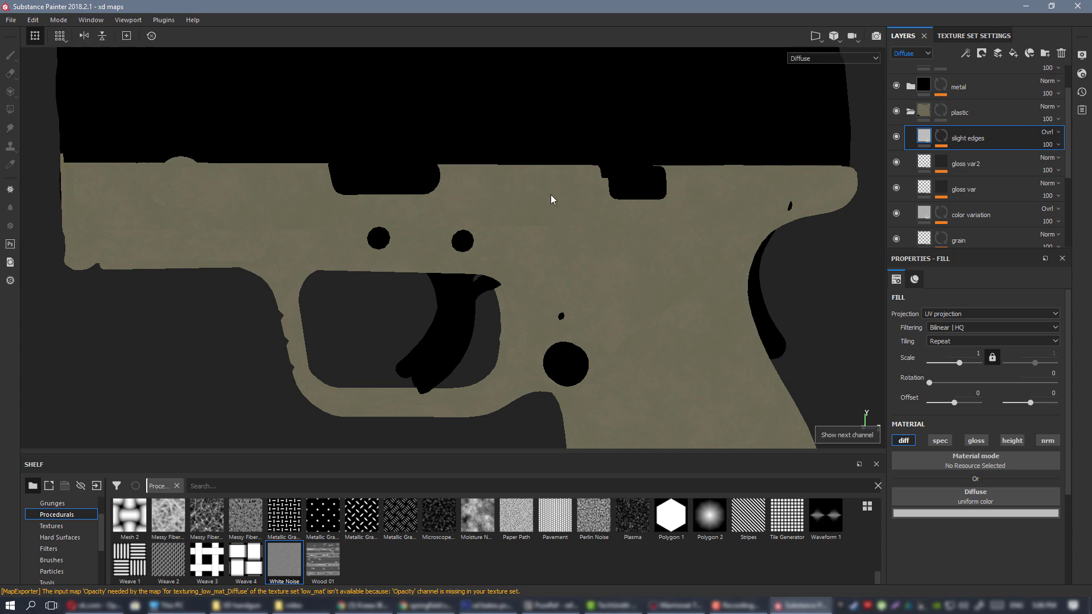
scroll(550, 195, up, 2)
click(979, 513)
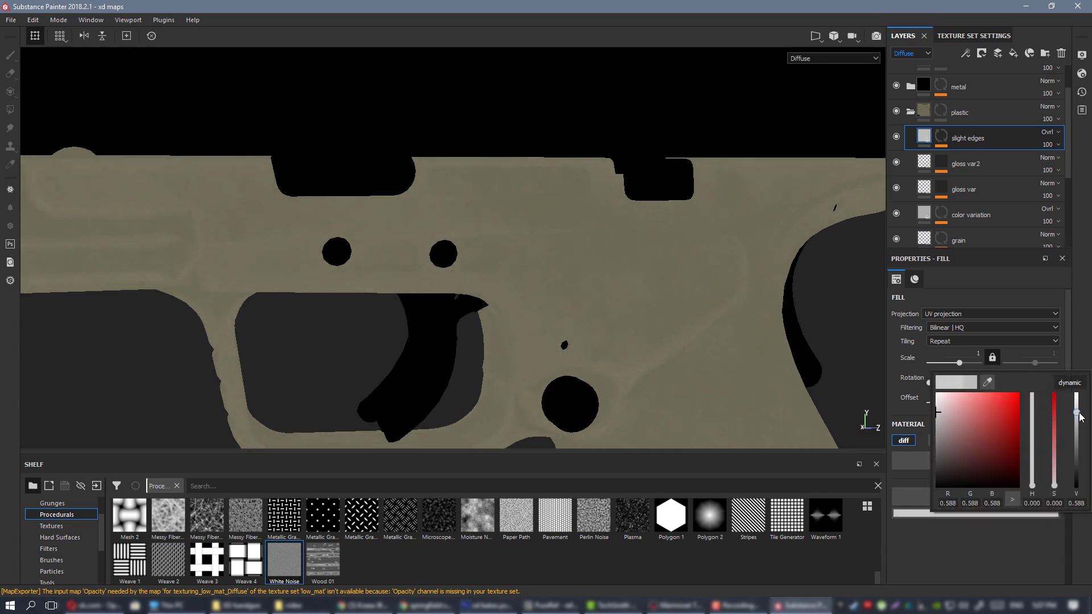
alt+right_drag(631, 379, 574, 317)
alt+middle_drag(575, 317, 397, 182)
alt+drag(458, 239, 278, 229)
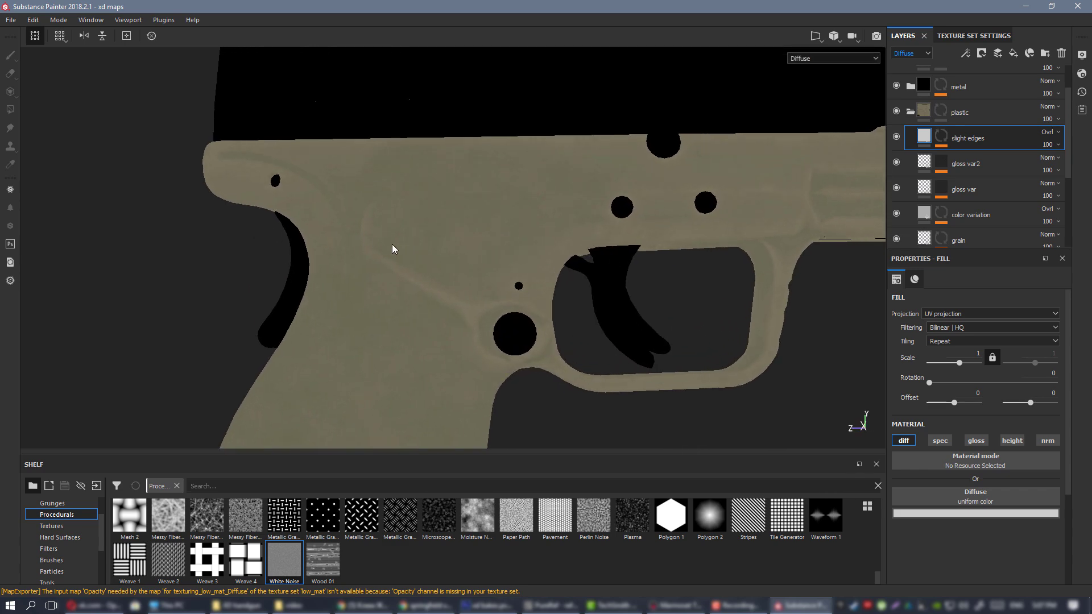
- Return to the Material view and compare the frame with slight edges toggled, examining the edges on both sides of the pistol
key(m)
shift+right_drag(466, 271, 34, 142)
alt+middle_drag(520, 276, 480, 254)
alt+drag(480, 254, 452, 261)
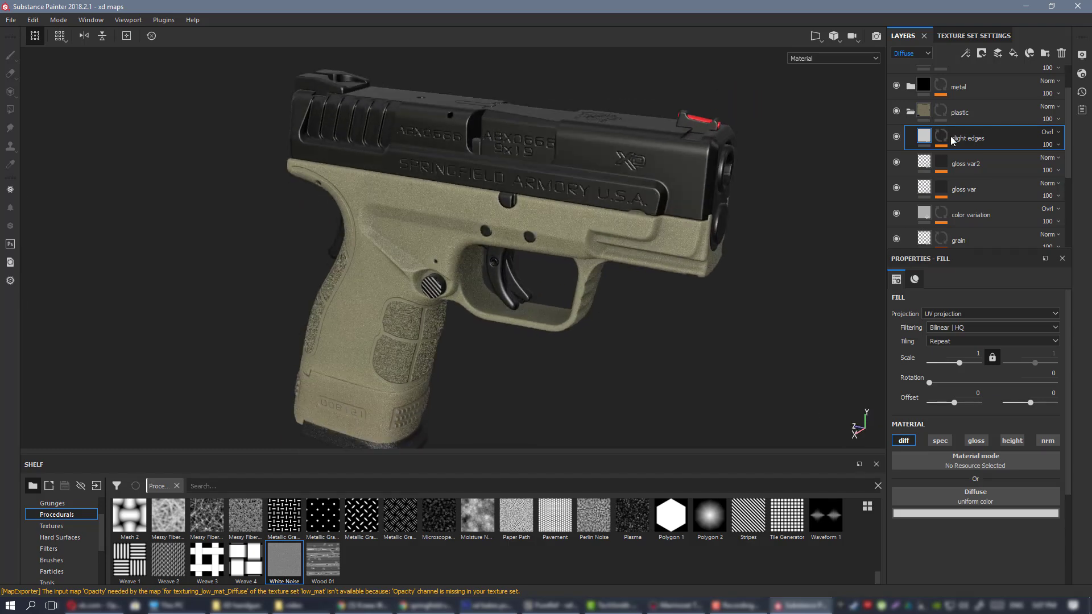
click(896, 137)
alt+drag(420, 259, 487, 259)
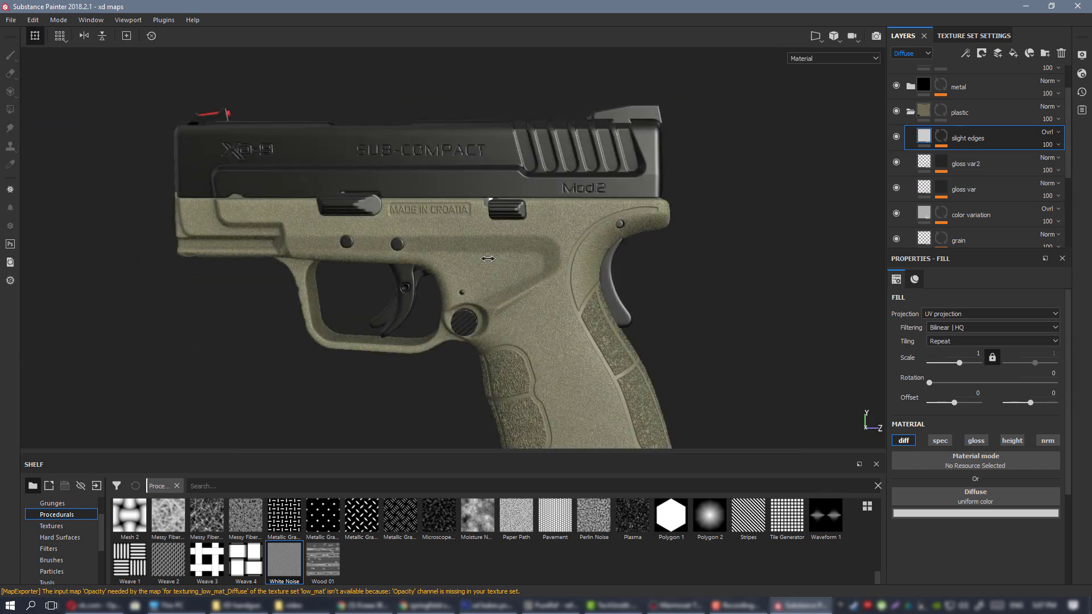
shift+right_drag(488, 258, 475, 263)
alt+drag(475, 263, 505, 256)
alt+right_drag(496, 243, 582, 319)
alt+drag(500, 279, 523, 280)
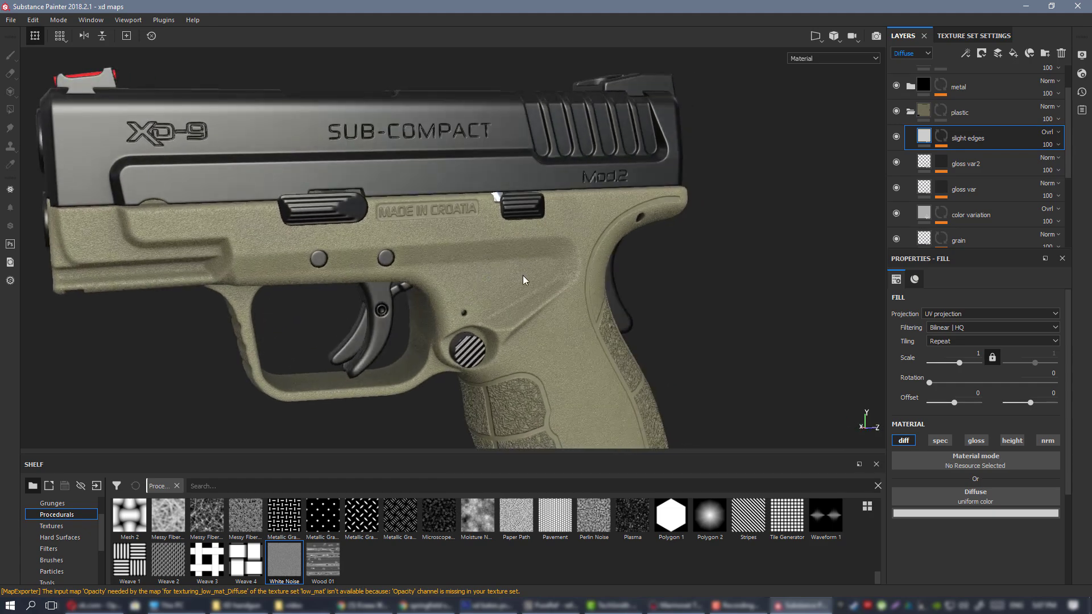
alt+right_drag(522, 276, 455, 228)
alt+drag(454, 228, 421, 280)
alt+right_drag(422, 280, 541, 316)
alt+drag(541, 317, 574, 333)
alt+right_drag(341, 307, 153, 208)
alt+middle_drag(504, 239, 504, 195)
mouse_move(505, 195)
alt+mouse_down()
mouse_move(495, 191)
mouse_move(505, 206)
alt+mouse_up()
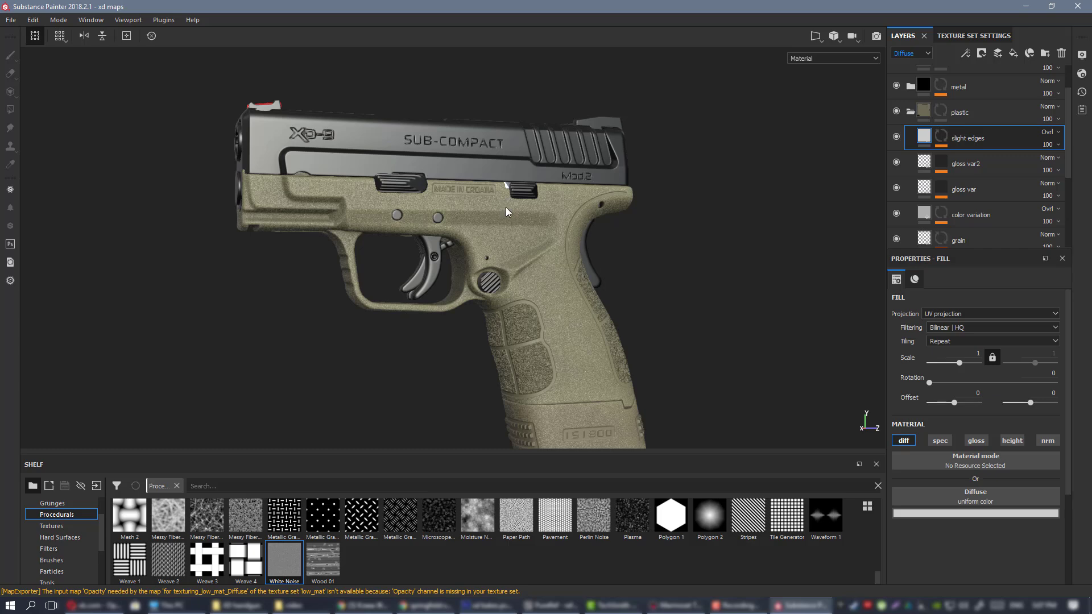
alt+right_drag(504, 206, 644, 339)
alt+drag(644, 340, 602, 322)
alt+right_drag(415, 244, 327, 179)
- Add a fill layer above slight edges in the plastic folder and rename it "slight dust"
click(1014, 53)
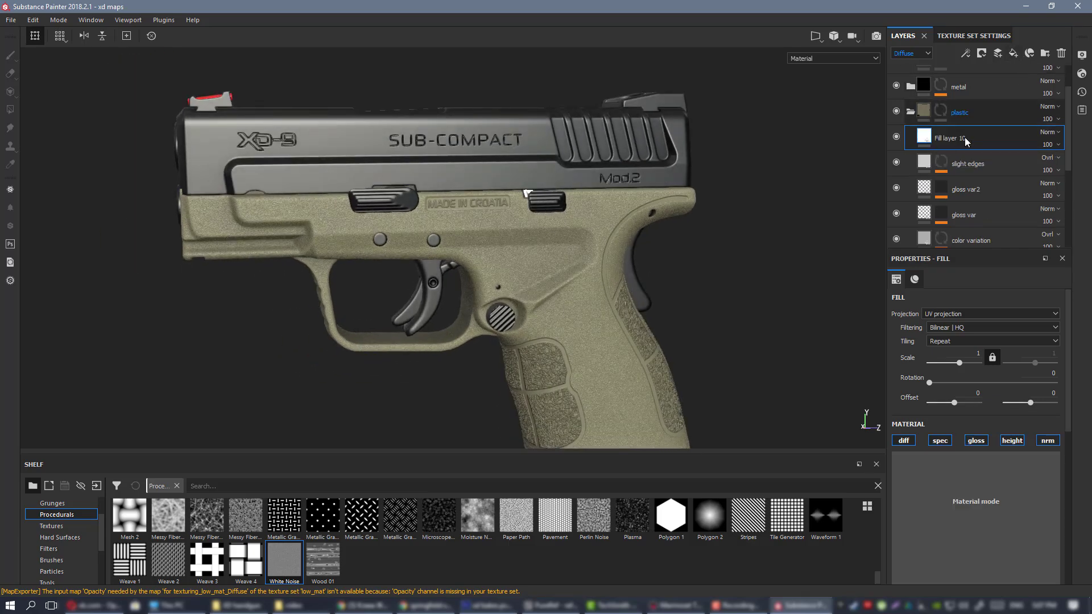
double_click(961, 138)
text(slight dust)
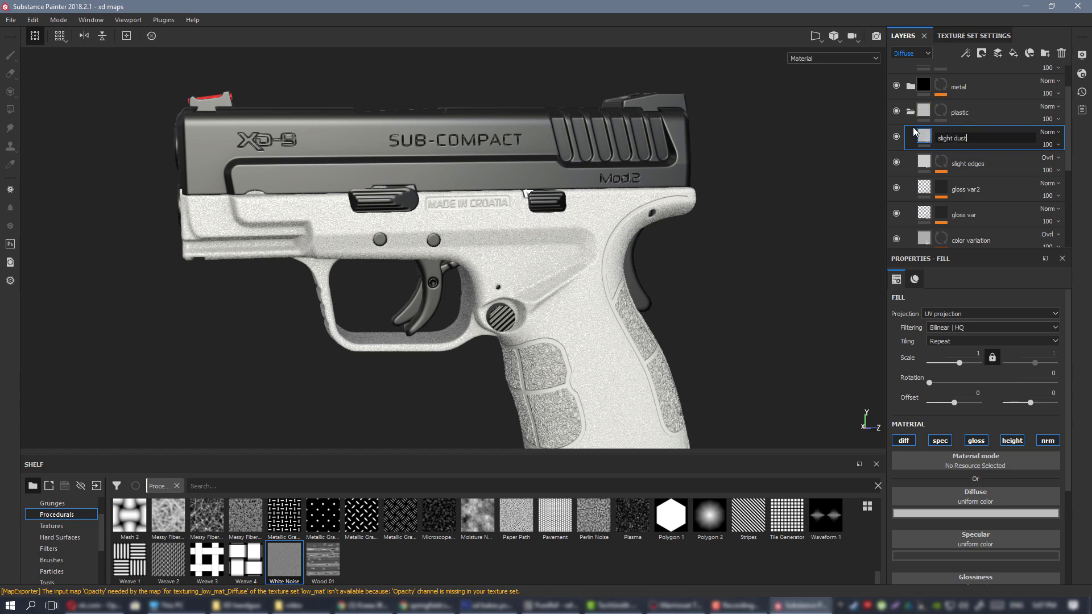
key(Return)
alt+right_drag(472, 222, 583, 222)
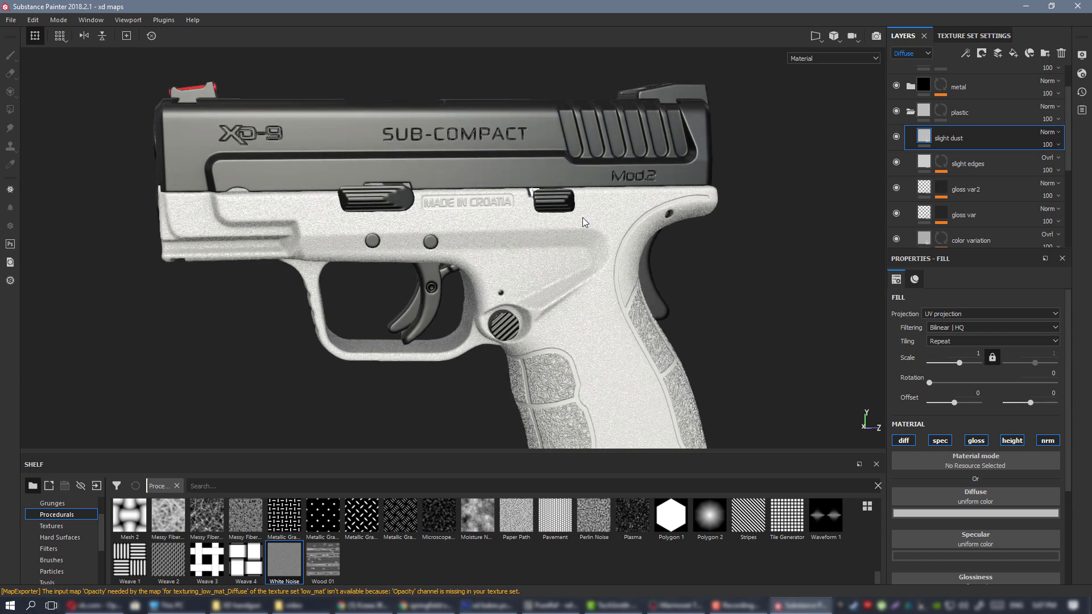
right_click(963, 135)
click(983, 151)
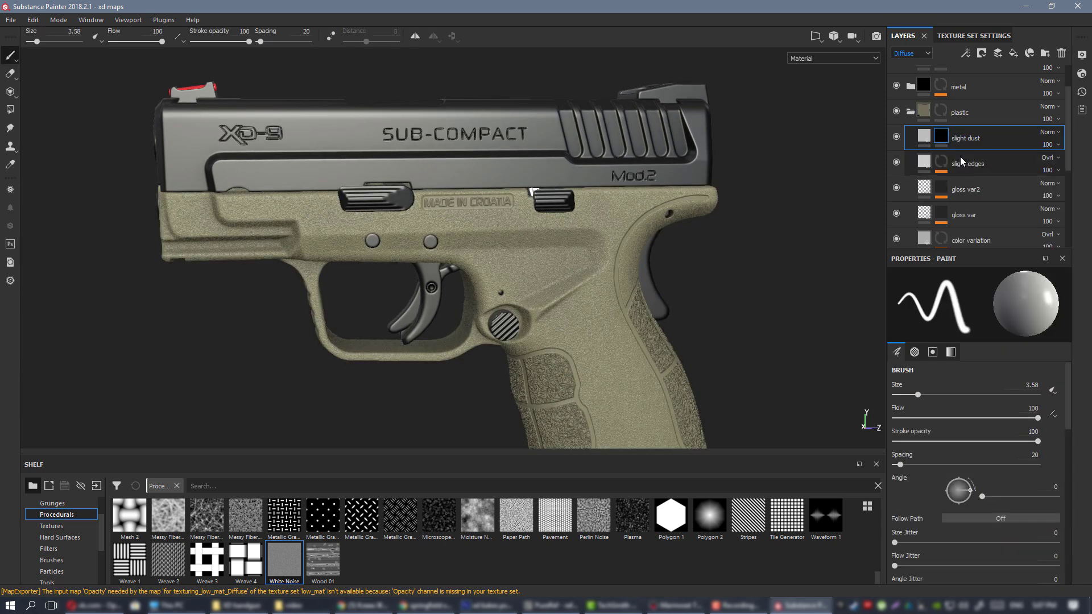
click(987, 136)
click(946, 140)
right_click(948, 134)
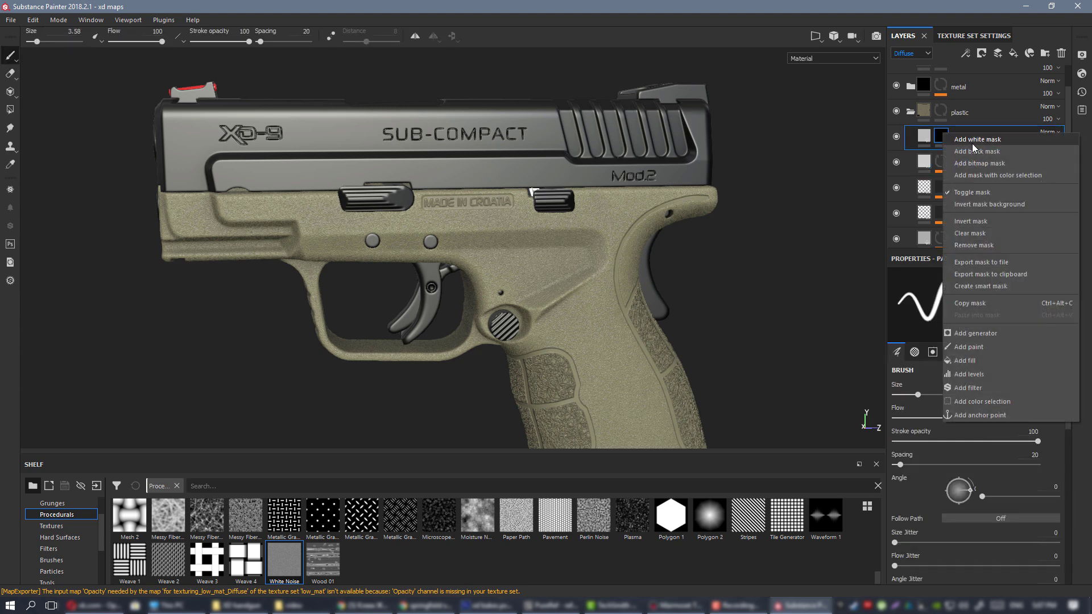
click(1015, 244)
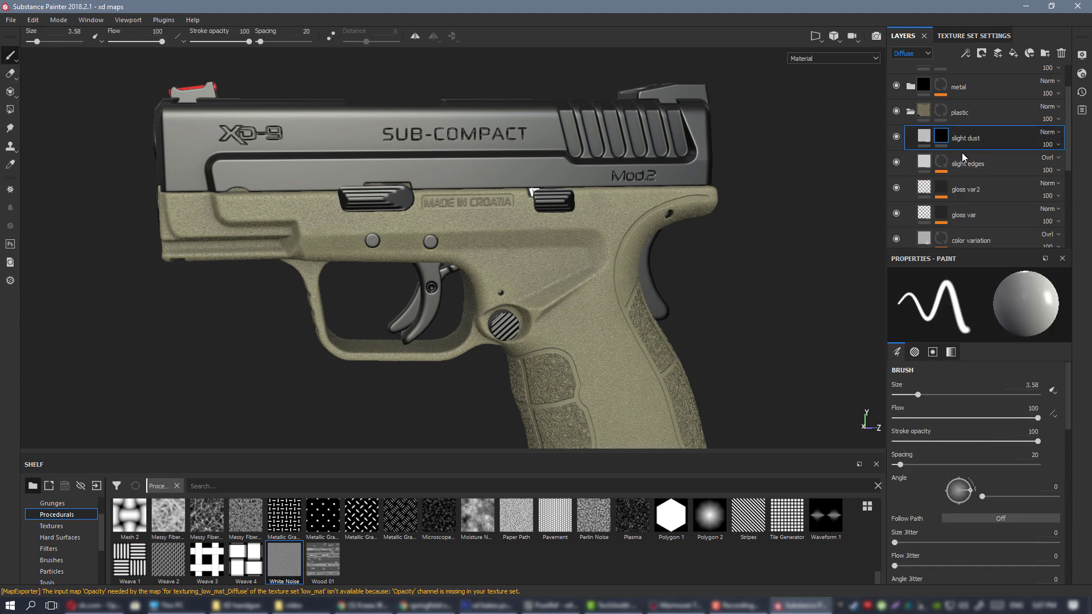
right_click(944, 135)
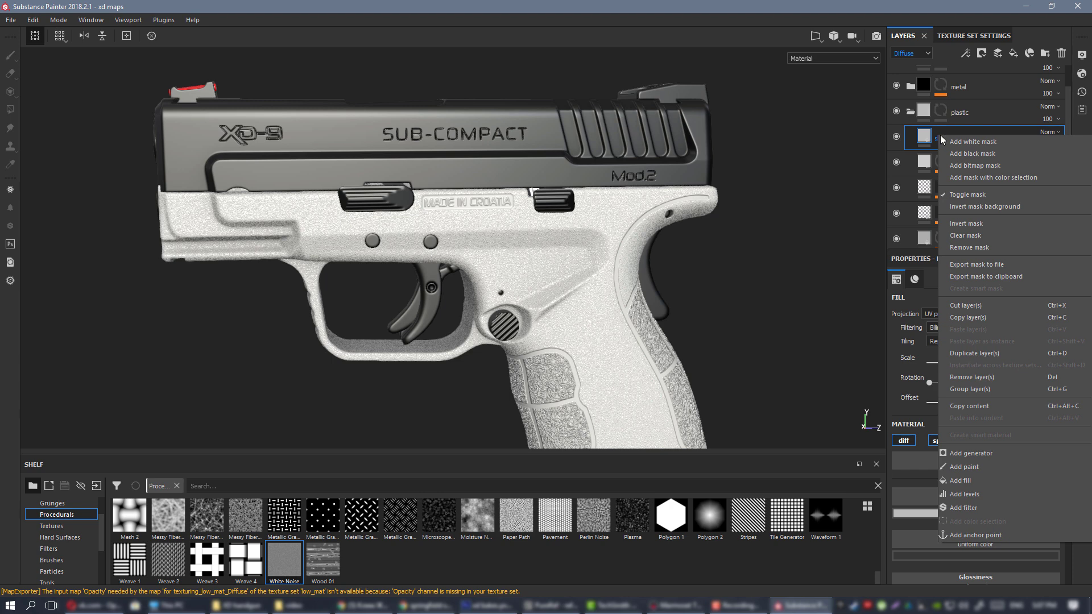
- Disable the height and normal channels on the slight dust fill layer
click(921, 137)
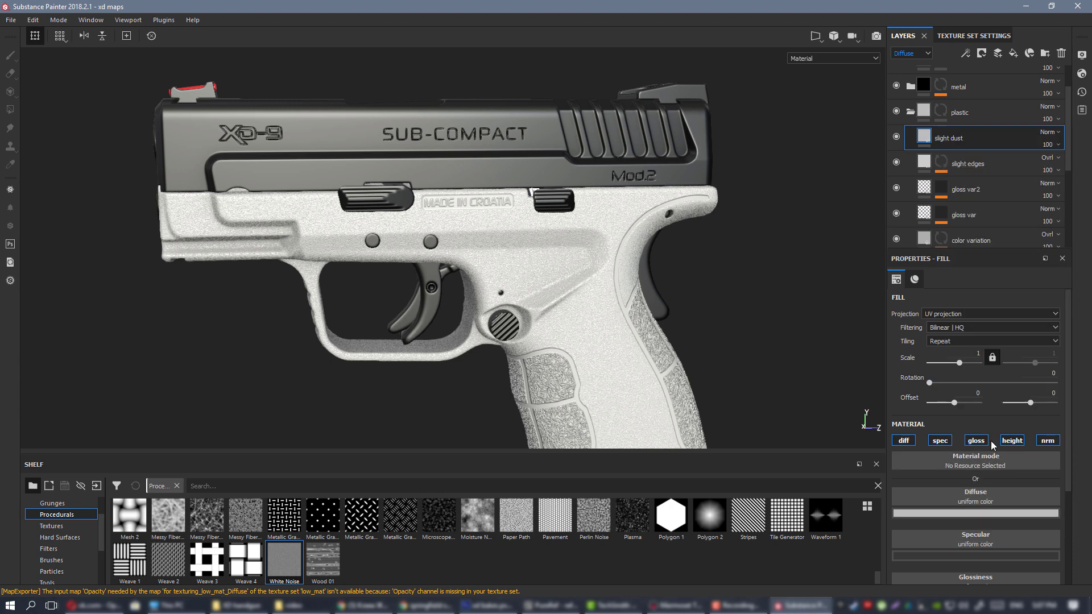
click(1011, 440)
click(1047, 440)
- Change the slight dust layer's diffuse color to a very dark brown
click(982, 511)
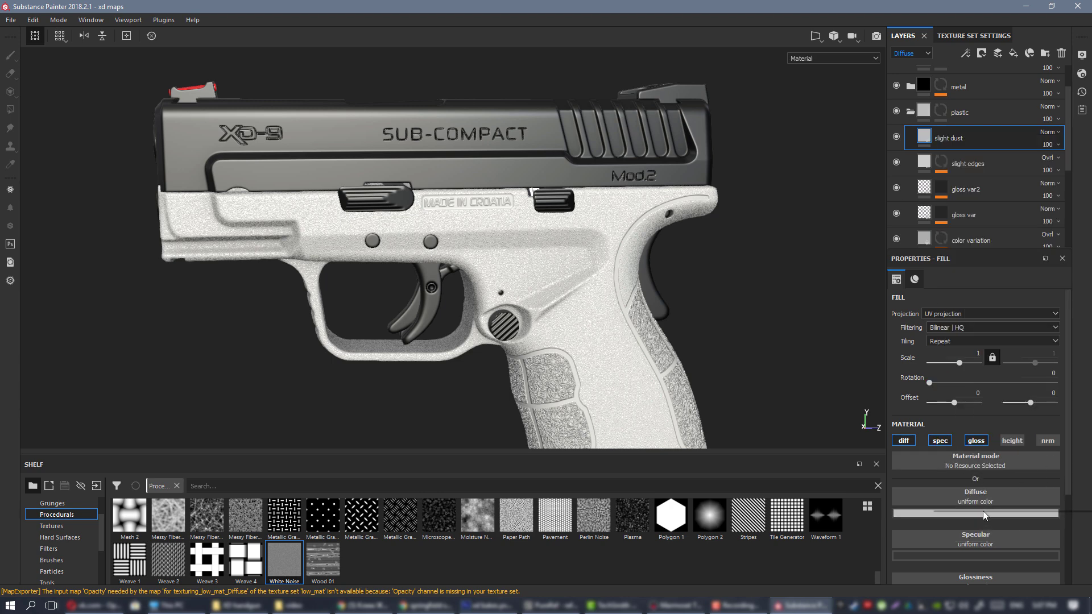
click(951, 471)
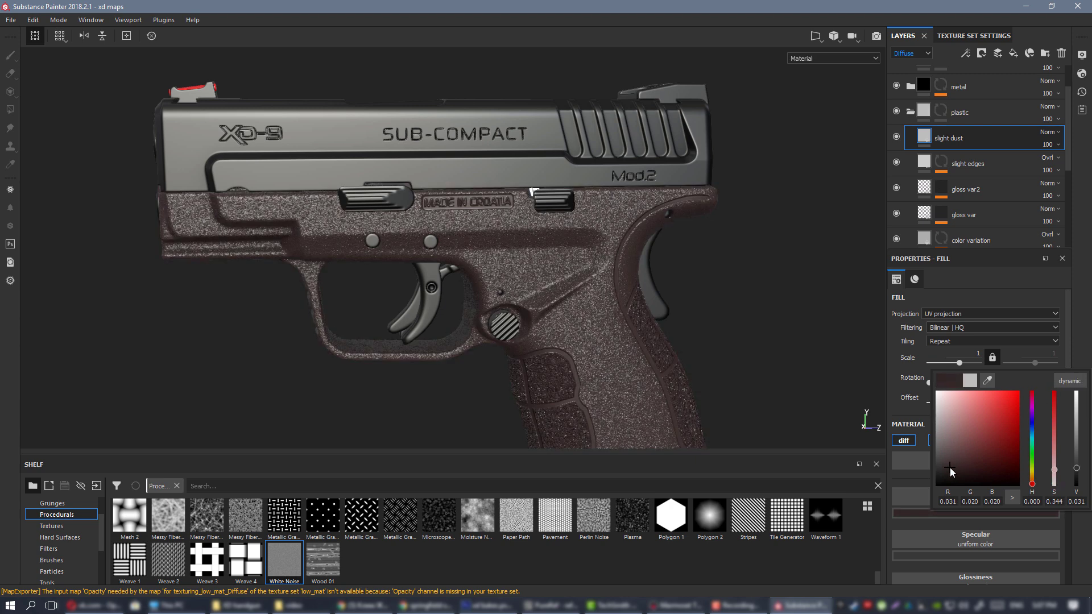
drag(951, 471, 1032, 477)
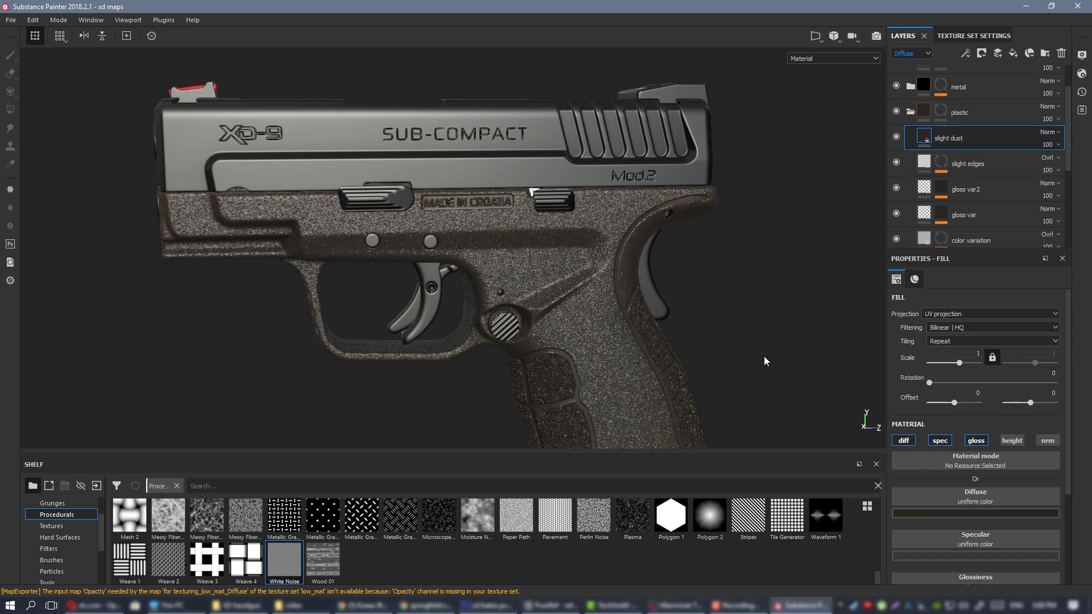
- Set the slight dust glossiness to 0.1273 and shift the hue of its dark diffuse color towards olive
scroll(1040, 520, down, 3)
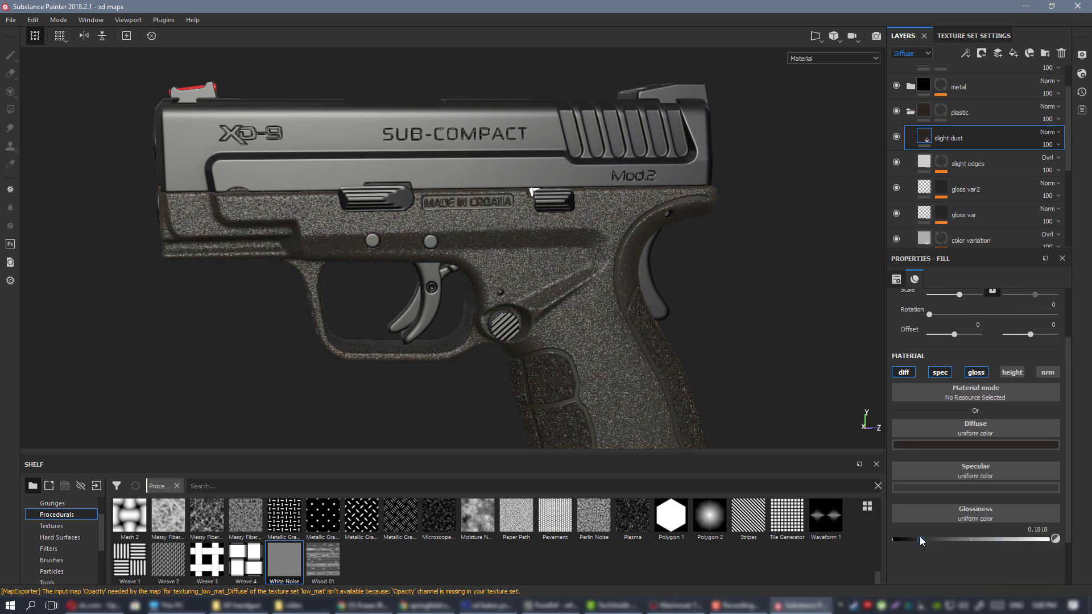
drag(922, 540, 922, 540)
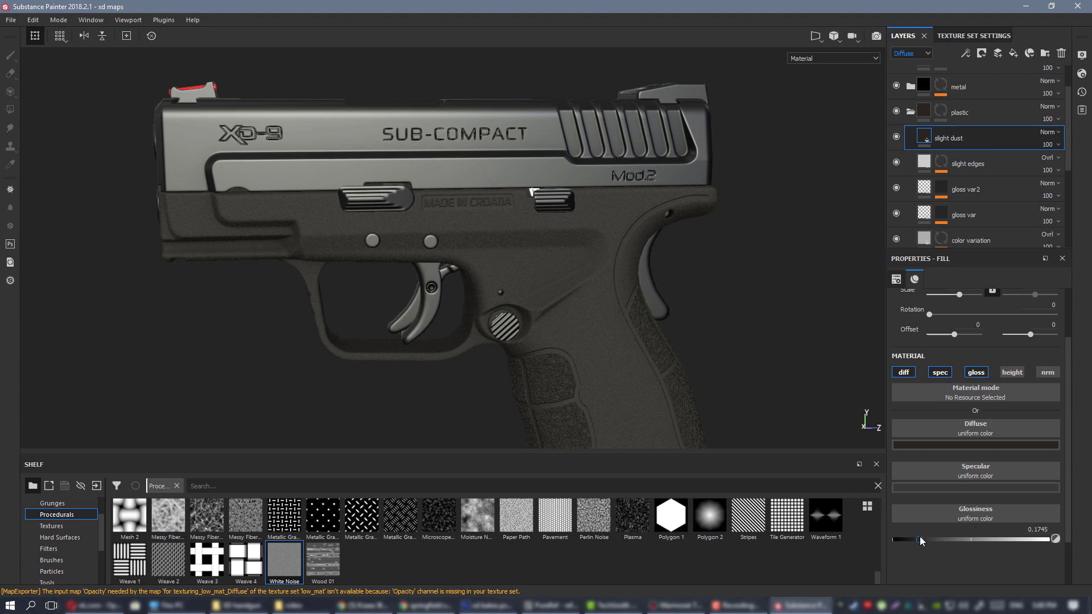
click(957, 445)
drag(1035, 557, 1034, 557)
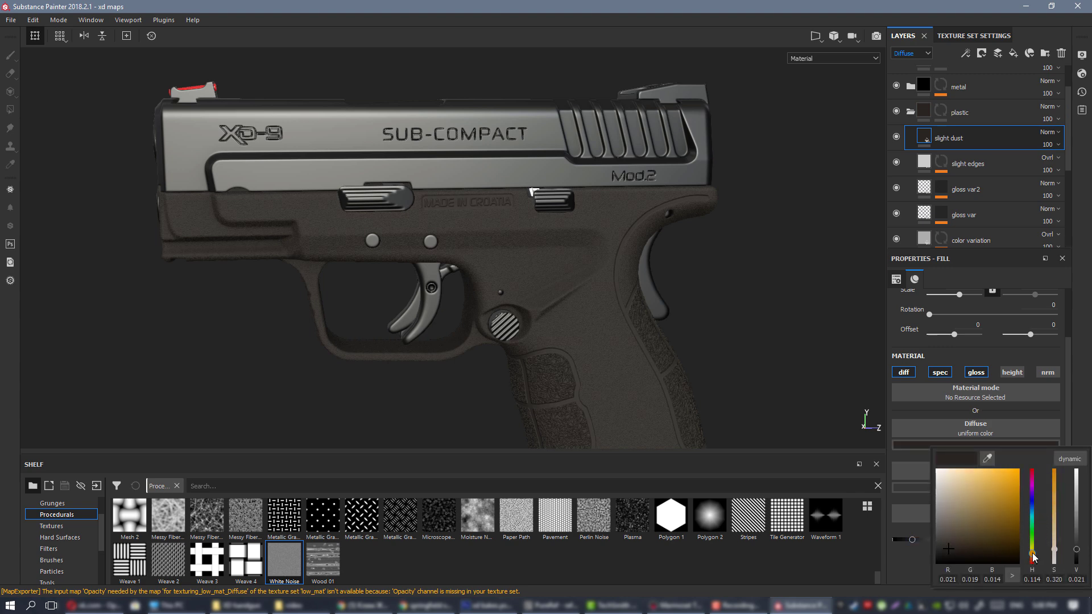
click(793, 351)
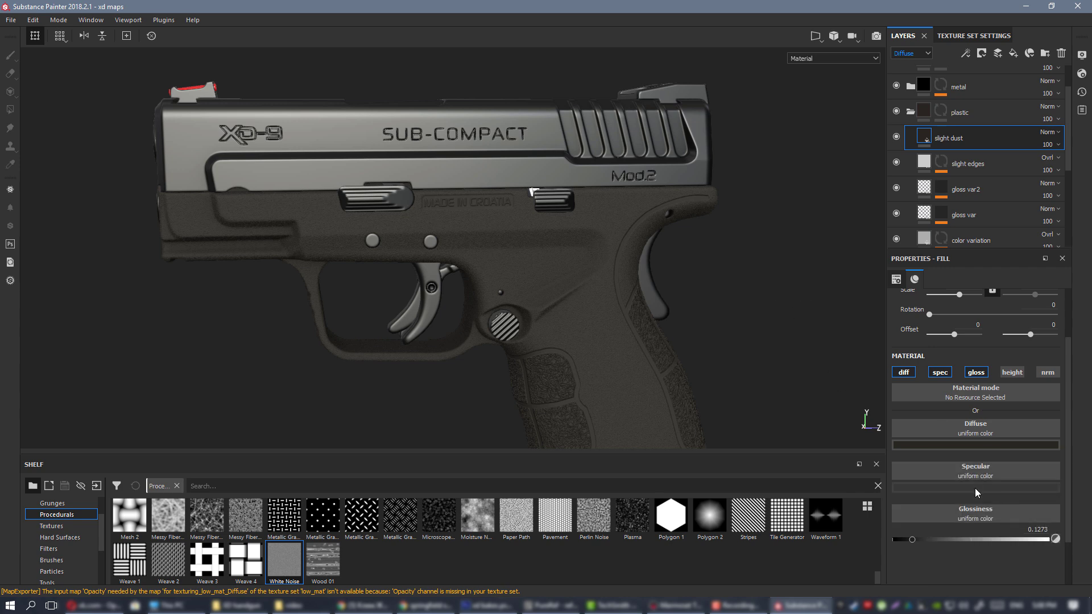
- Examine the dark dust material on the pistol's frame and grip from several distances and lighting directions
scroll(621, 329, down, 3)
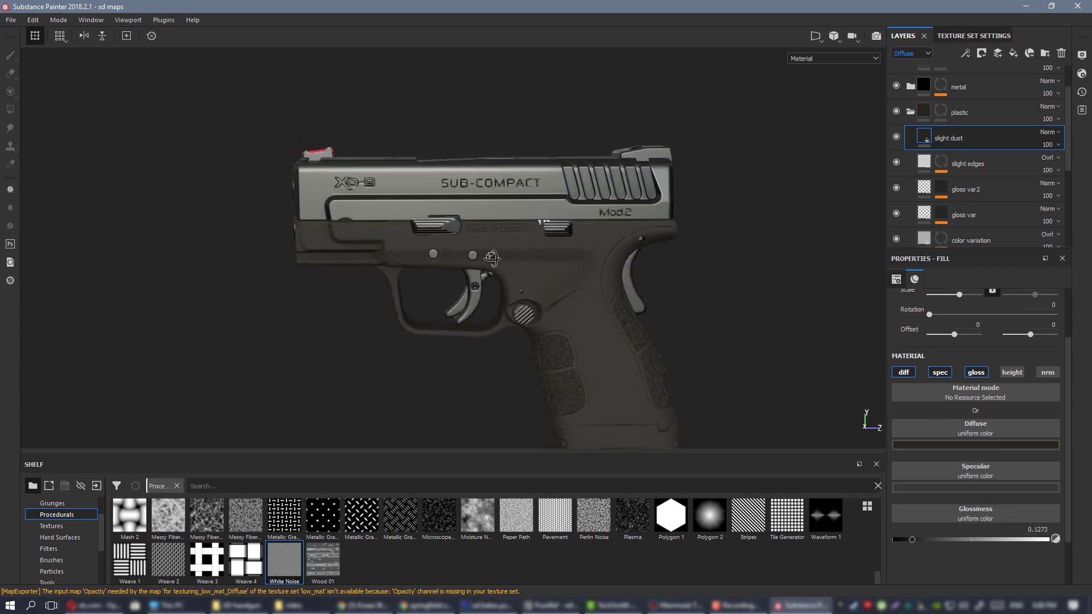
alt+drag(539, 247, 552, 280)
alt+middle_drag(553, 281, 631, 195)
alt+drag(631, 195, 584, 230)
scroll(627, 297, up, 2)
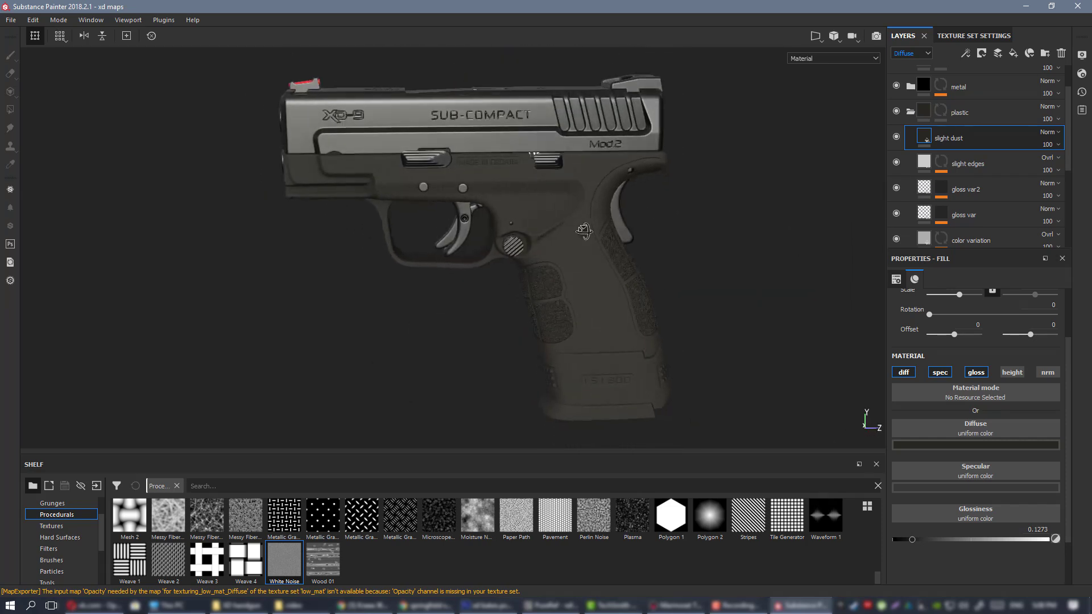
alt+right_drag(553, 283, 552, 318)
alt+right_drag(599, 292, 478, 257)
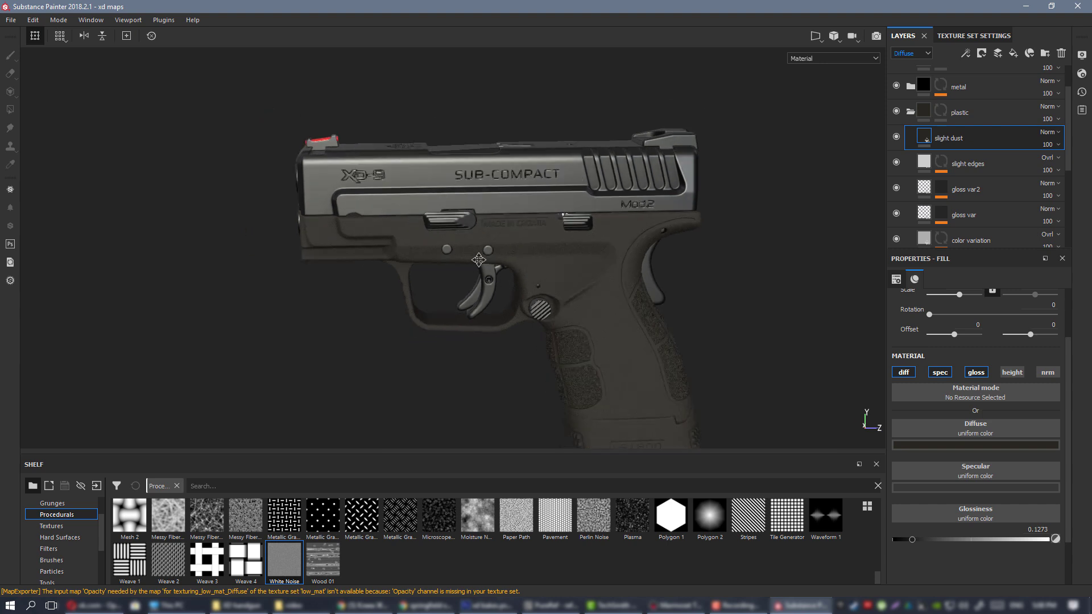
alt+middle_drag(478, 257, 460, 228)
shift+right_drag(460, 228, 639, 264)
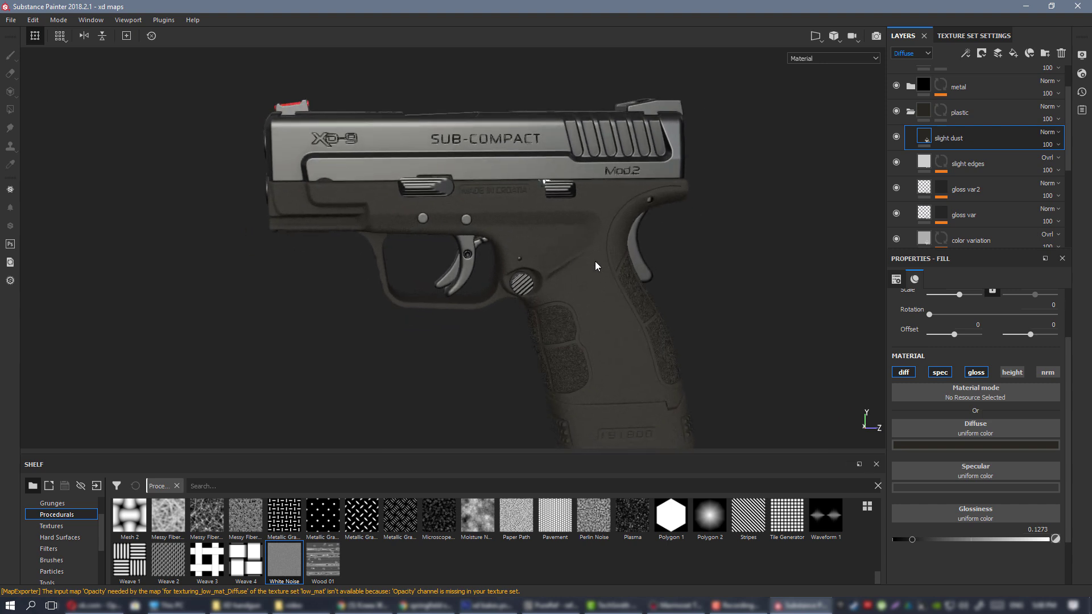
alt+middle_drag(595, 266, 574, 302)
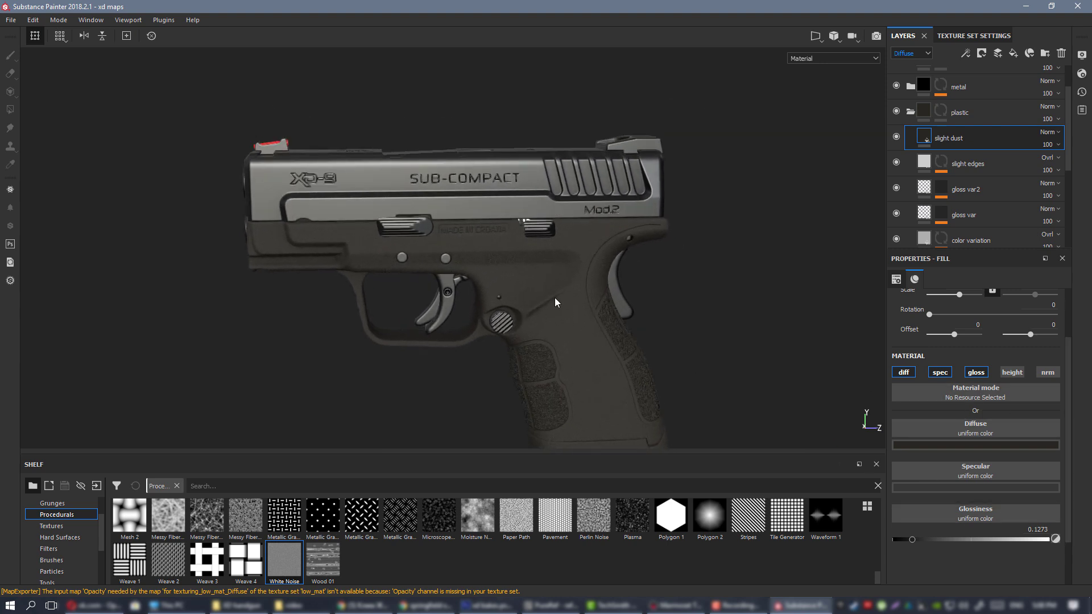
- Inspect how the fully covering dark dust color and gloss react to light on the frame, trigger guard and grip
alt+drag(554, 298, 504, 284)
alt+middle_drag(576, 255, 538, 248)
alt+drag(537, 248, 568, 245)
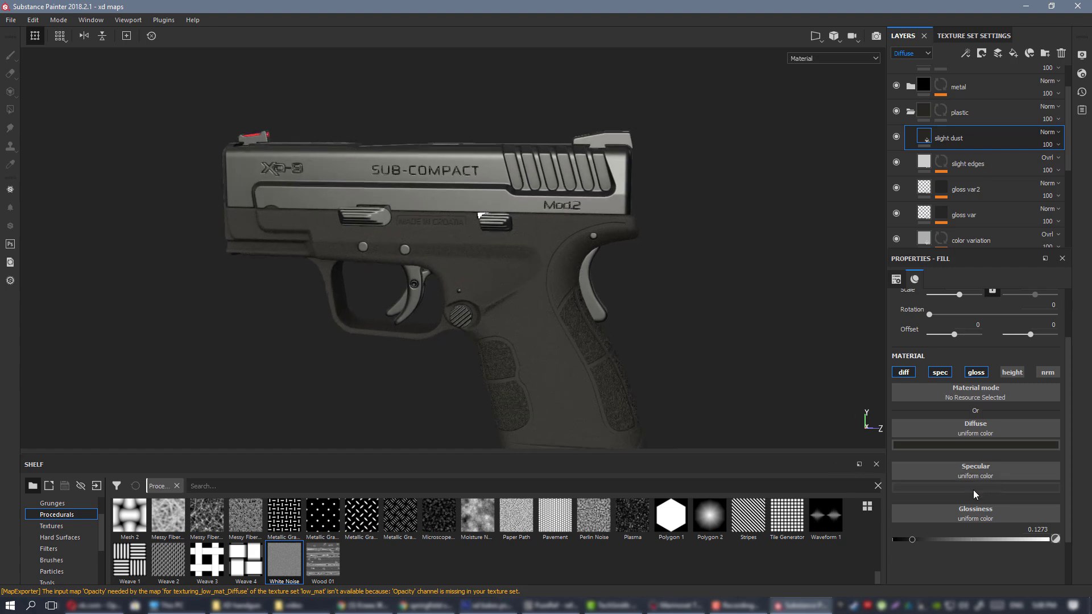
alt+drag(563, 333, 373, 311)
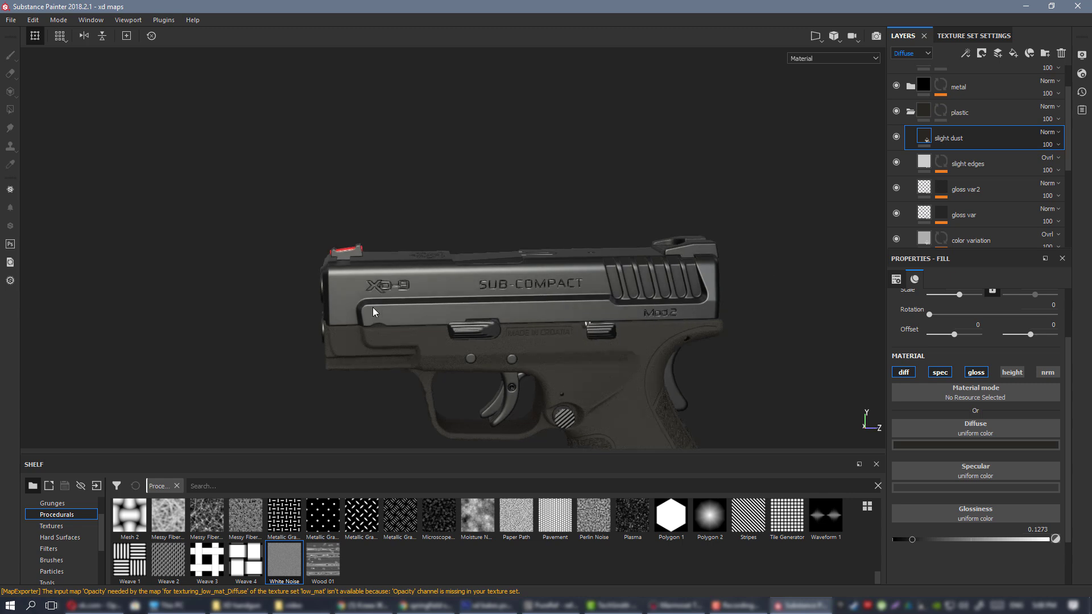
scroll(559, 341, up, 3)
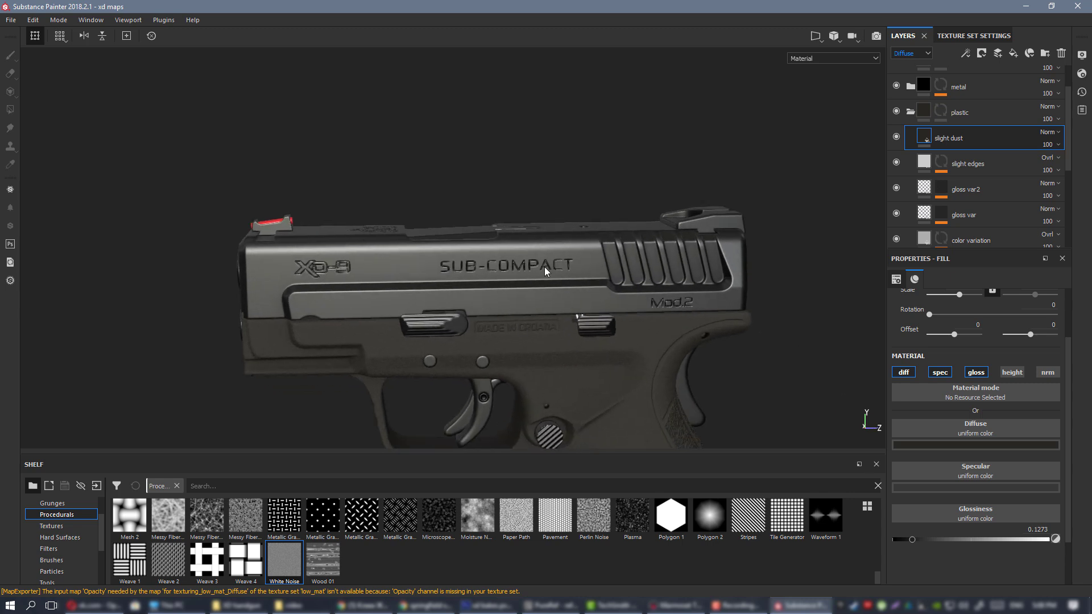
alt+middle_drag(544, 267, 584, 257)
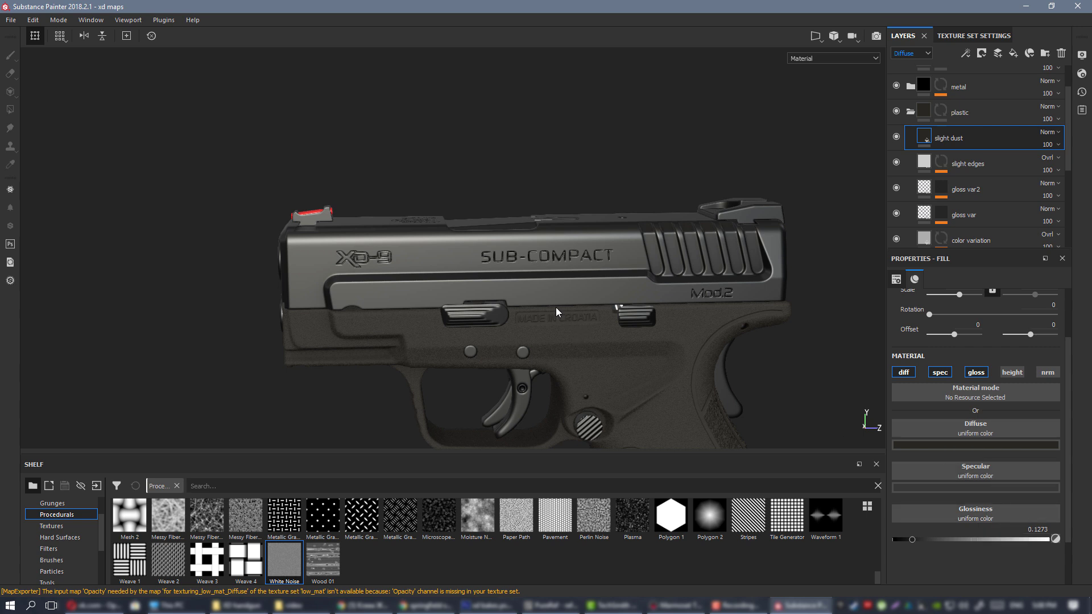
alt+drag(555, 307, 432, 270)
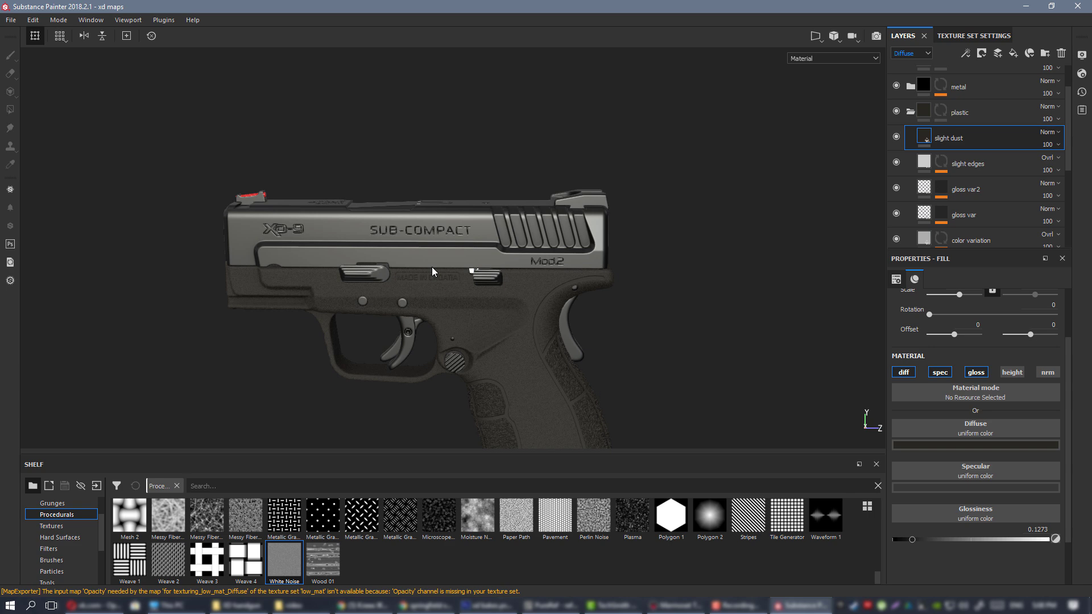
alt+right_drag(445, 210, 469, 267)
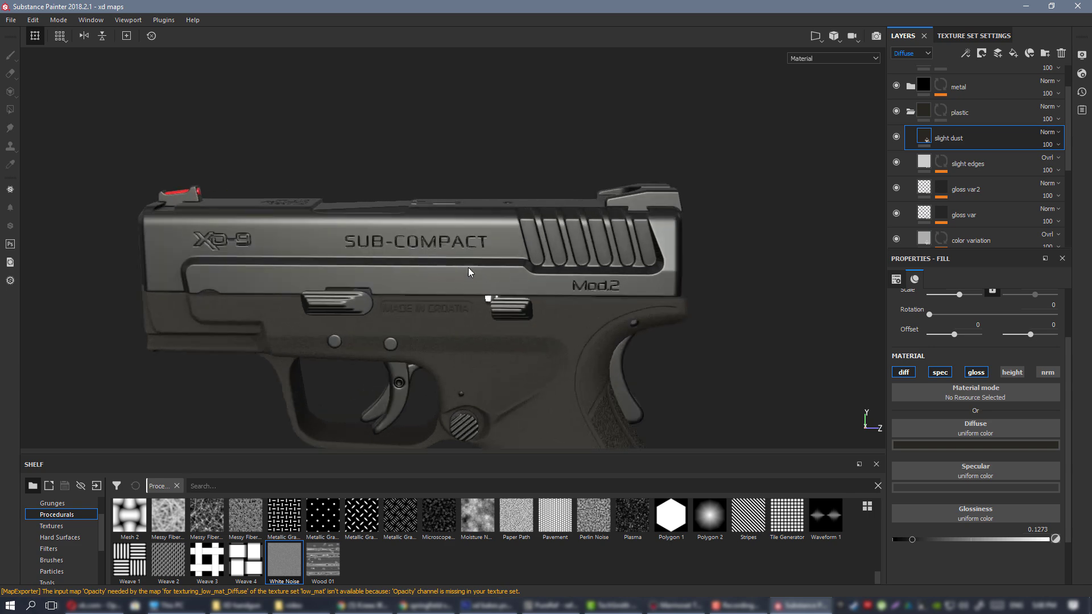
alt+middle_drag(468, 267, 543, 223)
alt+drag(497, 225, 520, 227)
alt+right_drag(318, 228, 269, 188)
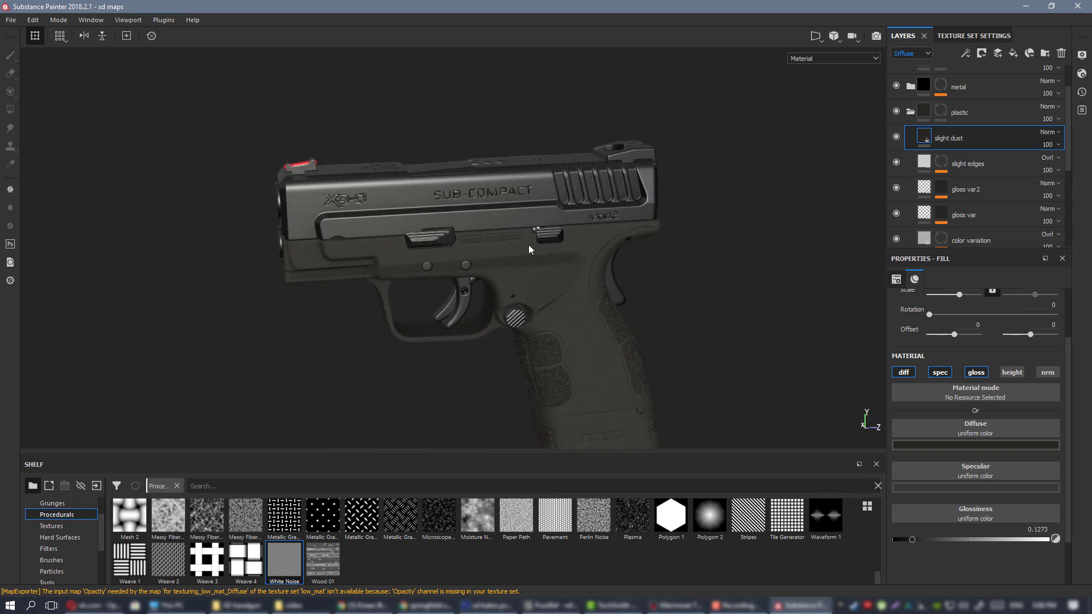
alt+drag(528, 249, 455, 208)
alt+drag(515, 227, 528, 247)
scroll(533, 215, up, 2)
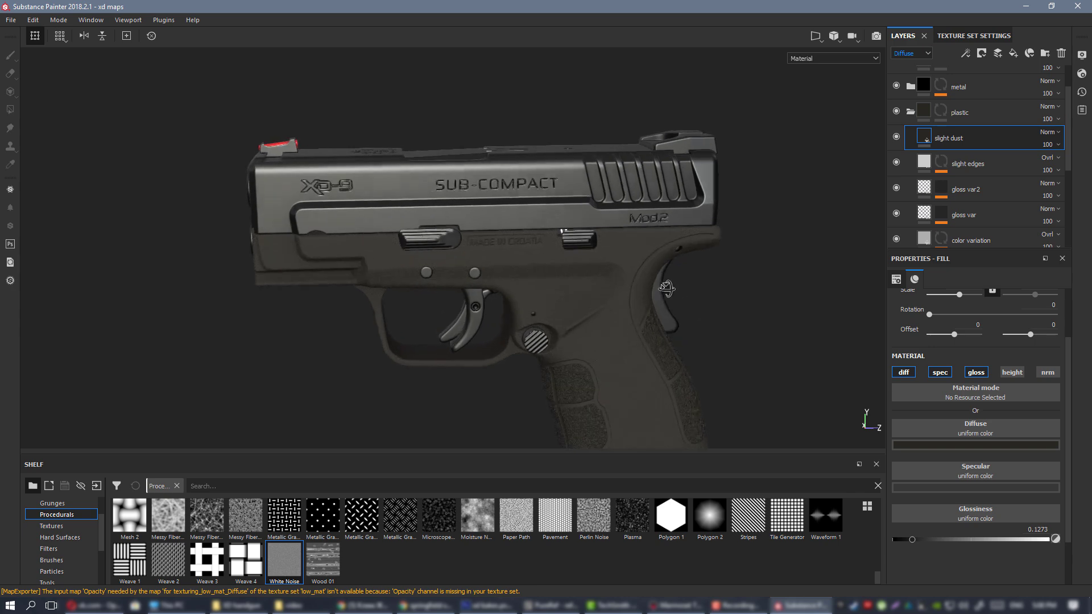
scroll(580, 261, up, 2)
alt+middle_drag(556, 314, 539, 224)
alt+drag(539, 224, 607, 237)
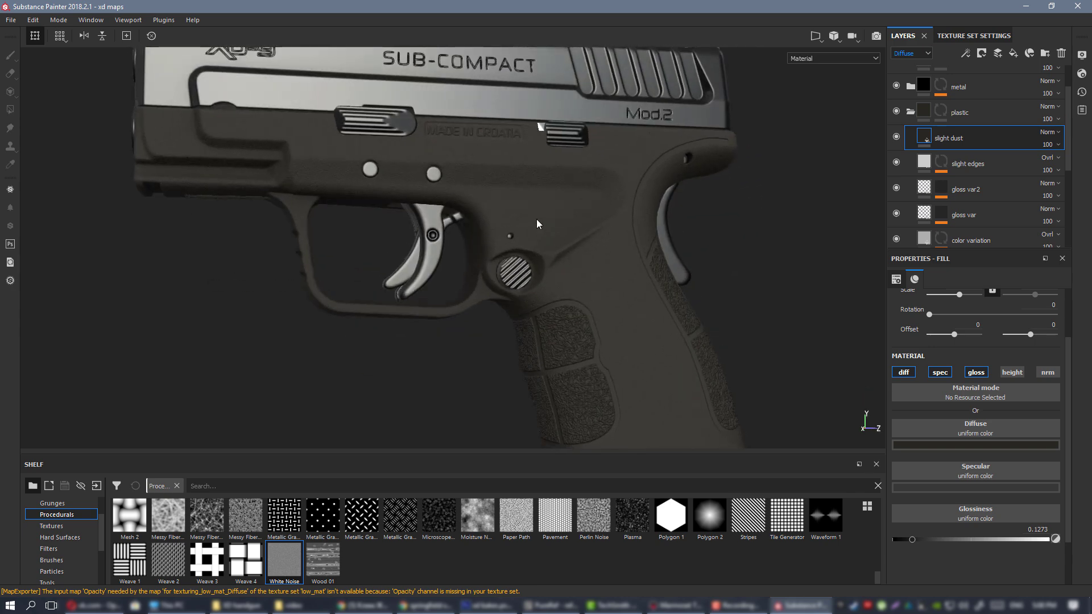
alt+middle_drag(537, 220, 555, 245)
- Add a black mask to the slight dust layer and drive it with a Dirt generator
right_click(949, 137)
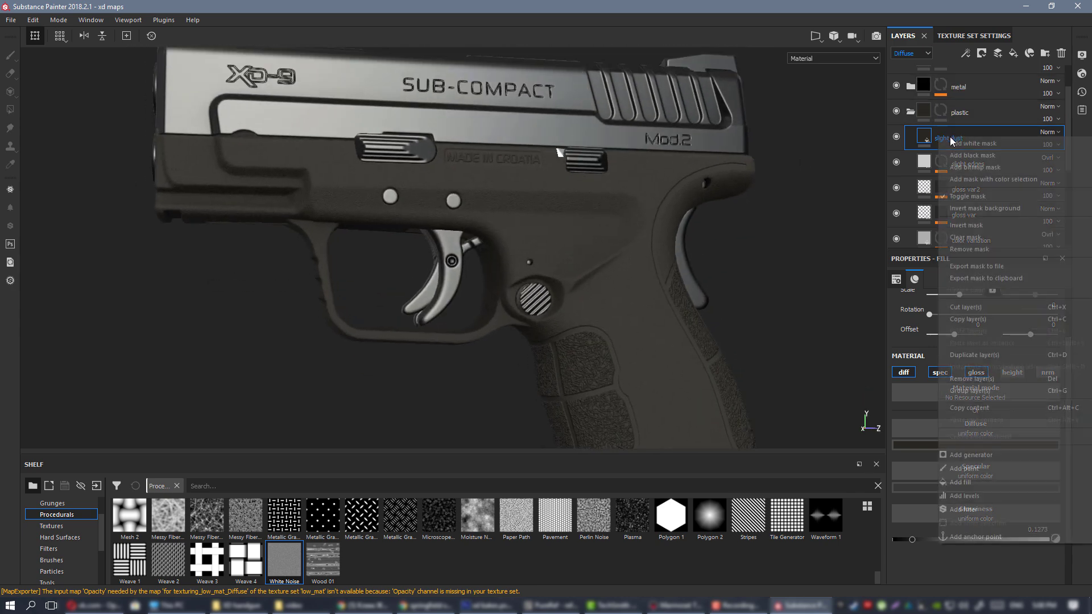
click(977, 154)
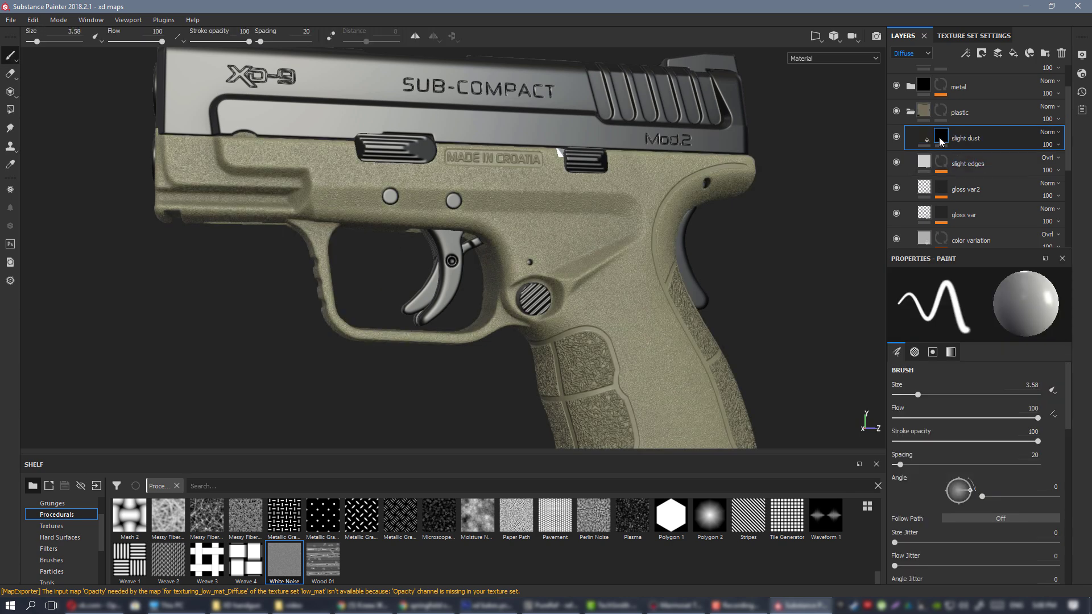
right_click(948, 145)
click(1020, 335)
click(991, 301)
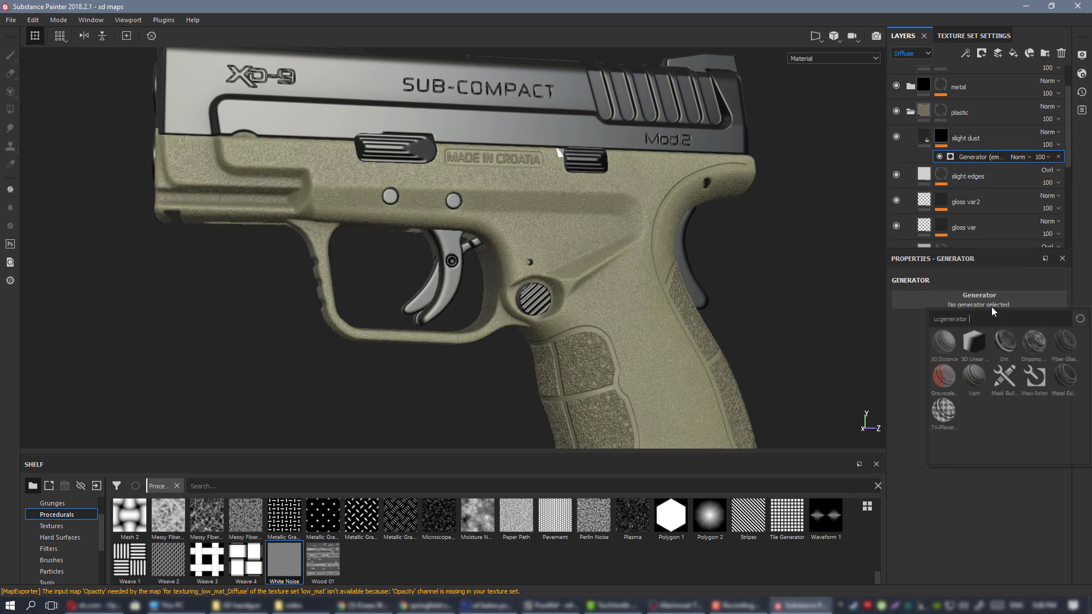
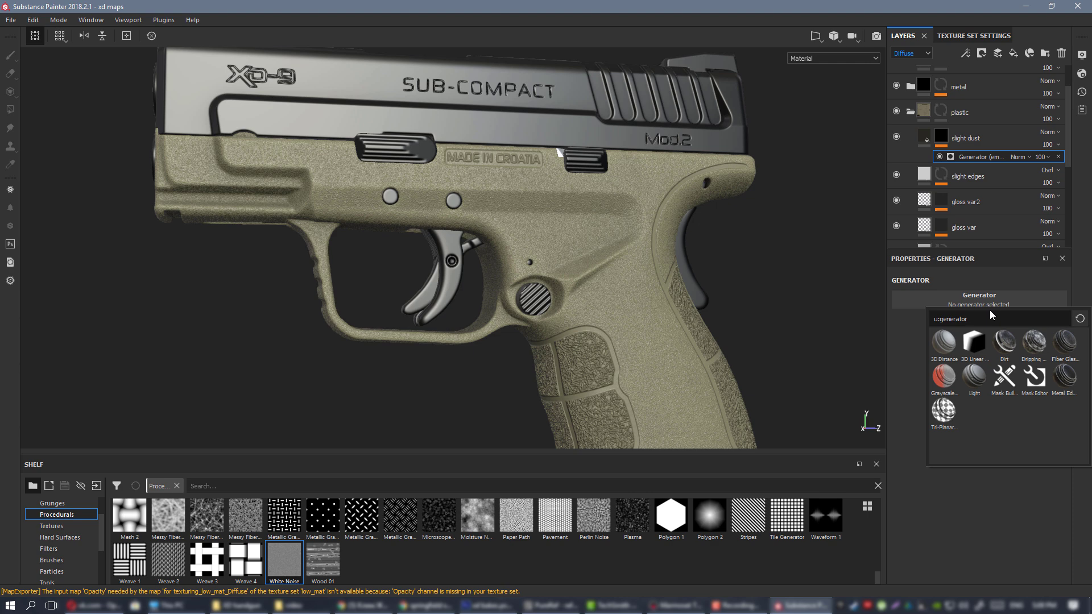
click(1004, 341)
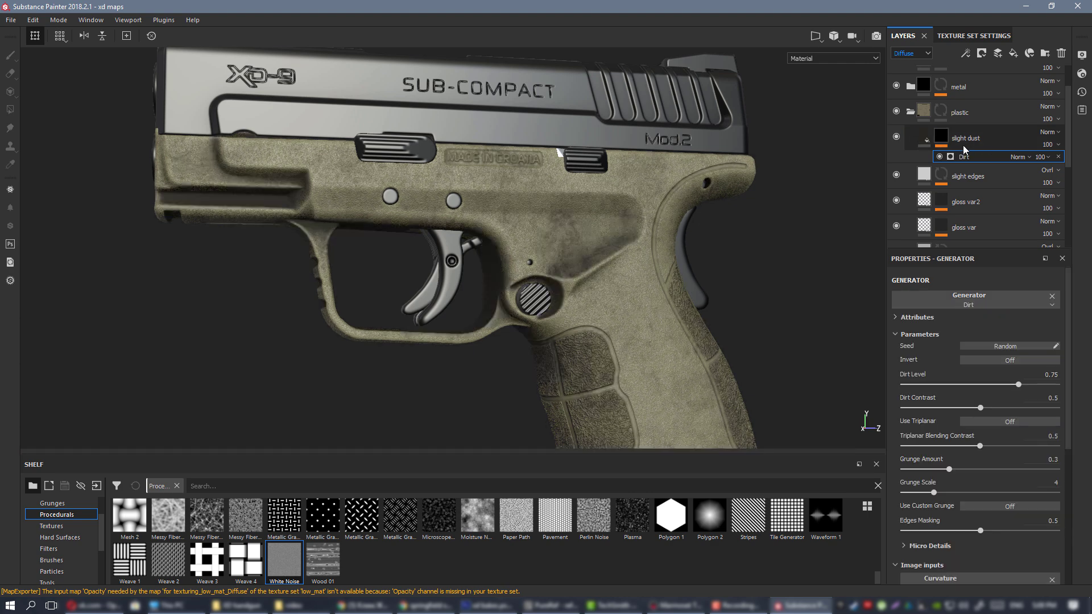
- Set the Dirt generator's Dirt Level to 0.49 while judging the front of the frame up close
alt+middle_drag(553, 203, 788, 289)
scroll(655, 309, up, 5)
alt+middle_drag(656, 309, 578, 239)
alt+drag(579, 239, 616, 236)
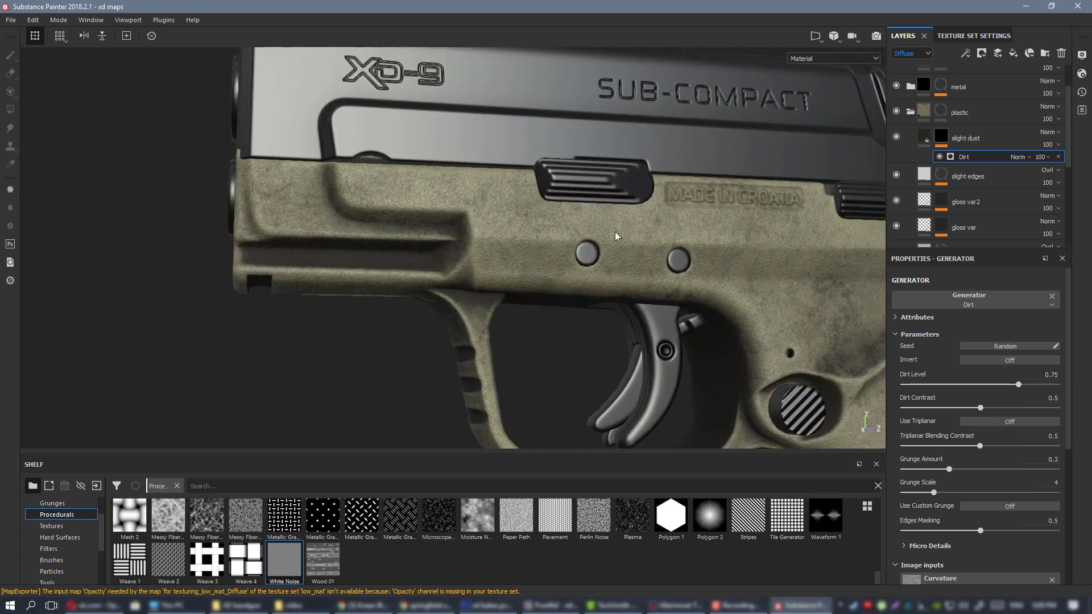
alt+middle_drag(616, 236, 588, 236)
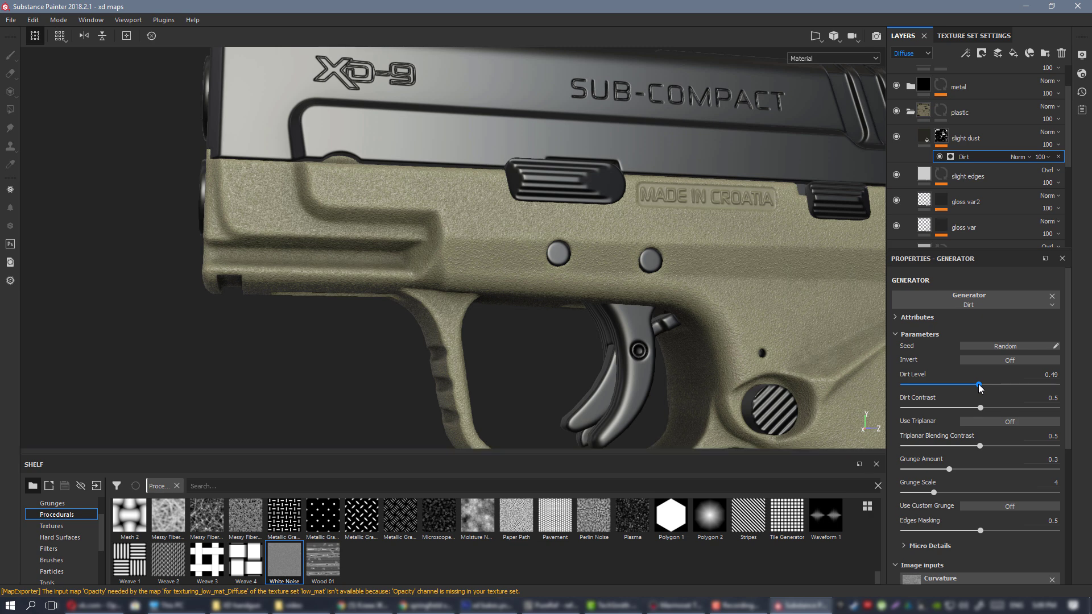
- Isolate the diffuse channel and set the Dirt generator's Grunge Amount to 0.14 and Dirt Level to 0.42
alt+right_drag(707, 319, 554, 203)
key(c)
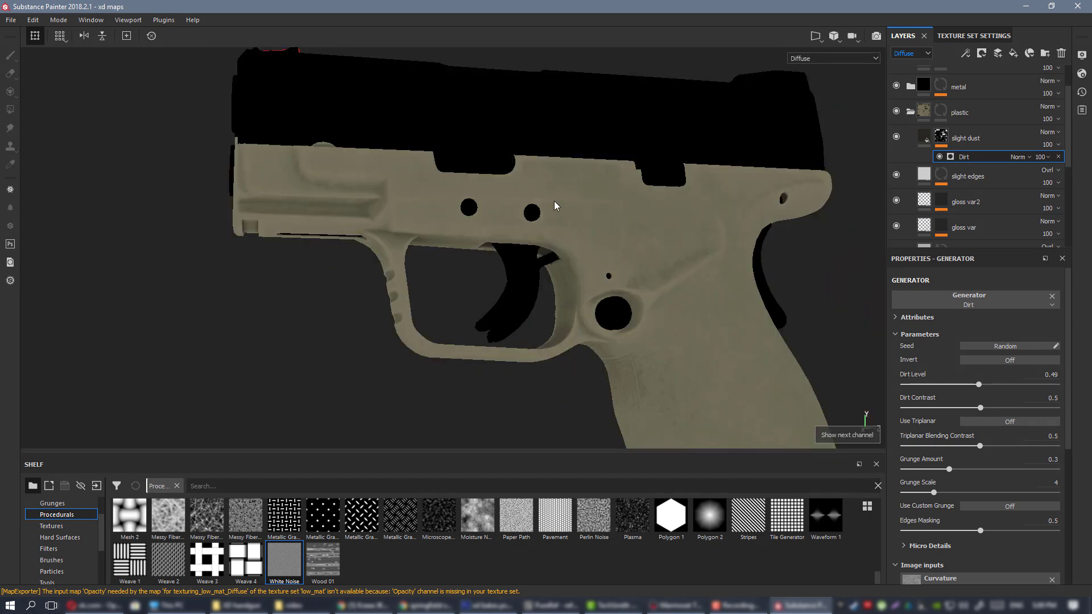
alt+drag(554, 202, 578, 219)
alt+middle_drag(578, 219, 562, 129)
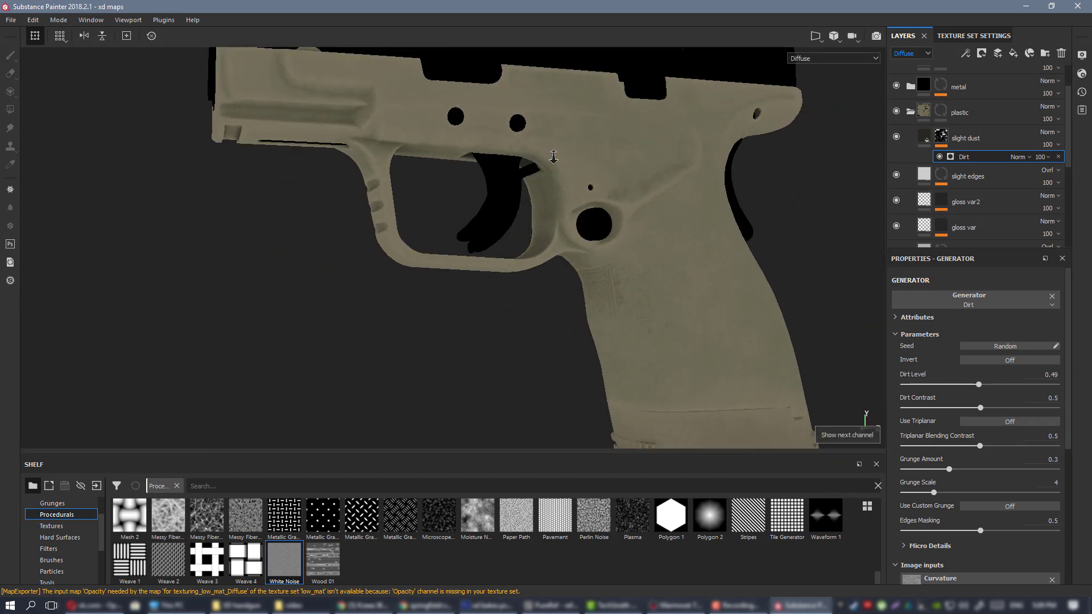
alt+right_drag(563, 129, 617, 264)
alt+drag(617, 265, 331, 156)
alt+middle_drag(331, 156, 540, 253)
alt+right_drag(540, 253, 628, 244)
alt+drag(628, 244, 649, 246)
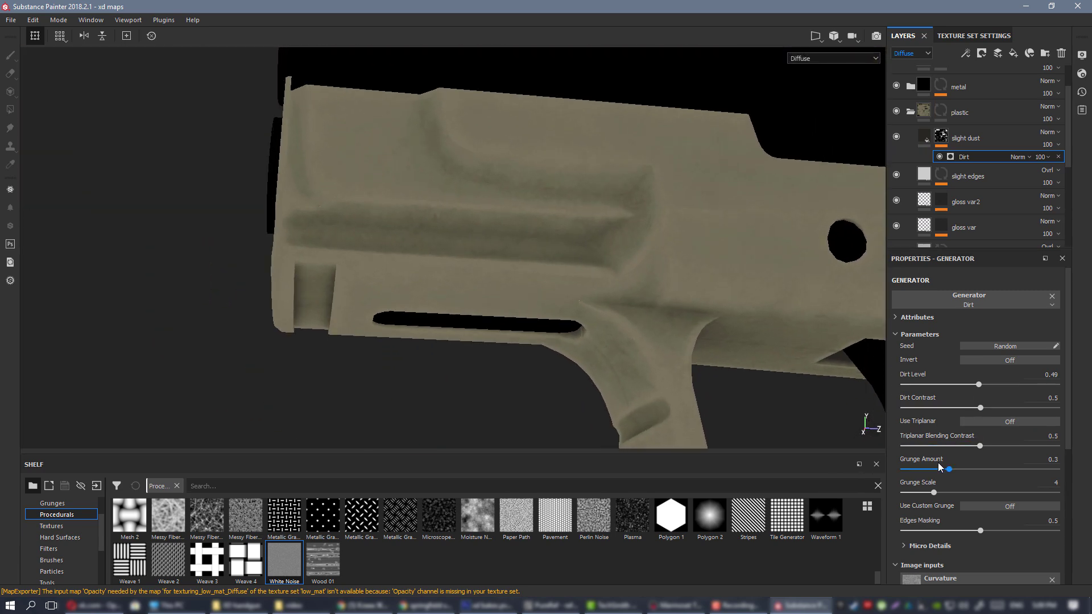
click(925, 469)
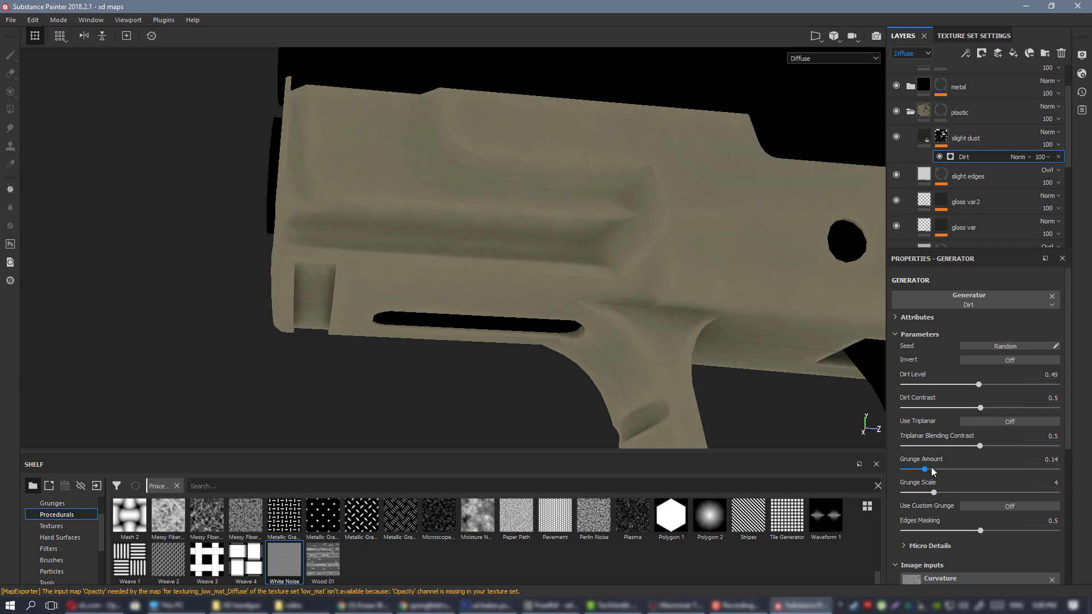
click(963, 384)
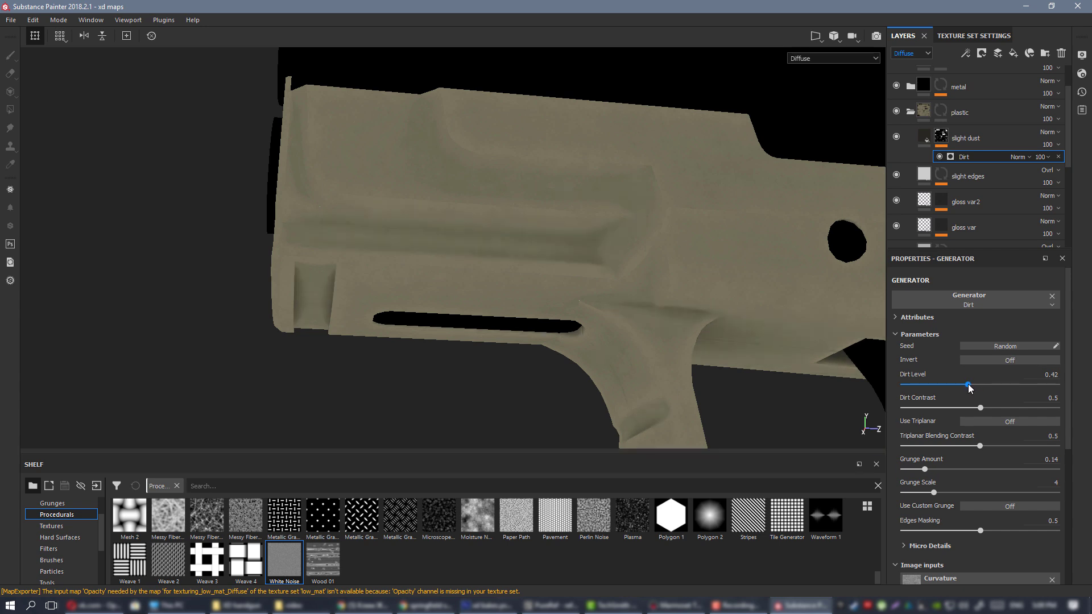
- Examine the dirt distribution in the diffuse channel on both sides of the frame and the back of the grip
alt+right_drag(650, 284, 321, 170)
alt+drag(507, 210, 592, 279)
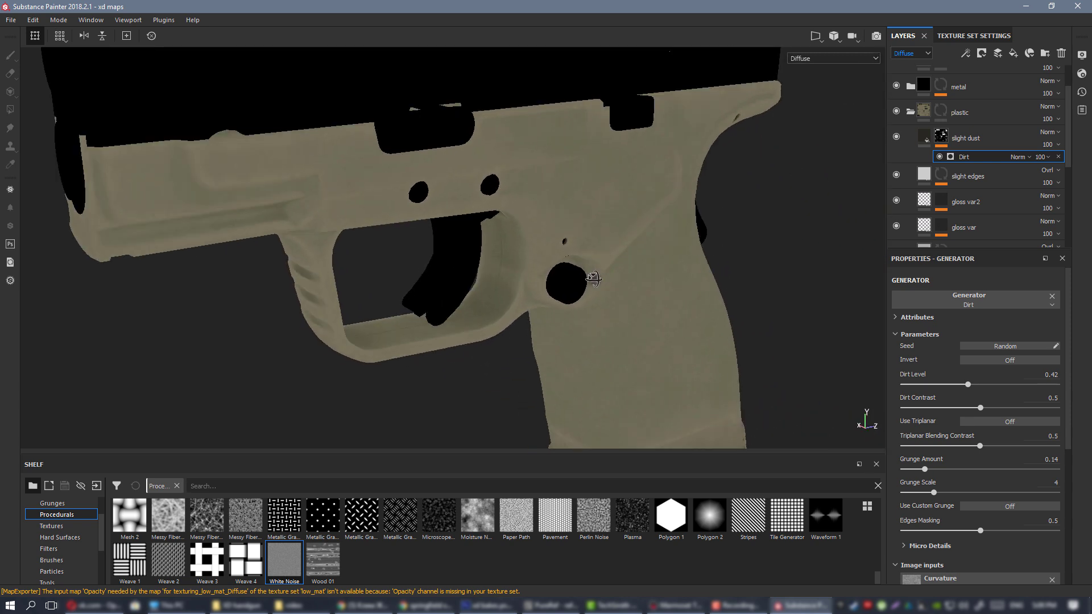
alt+right_drag(593, 280, 577, 217)
alt+drag(578, 217, 603, 228)
alt+middle_drag(460, 141, 284, 11)
alt+drag(556, 216, 419, 224)
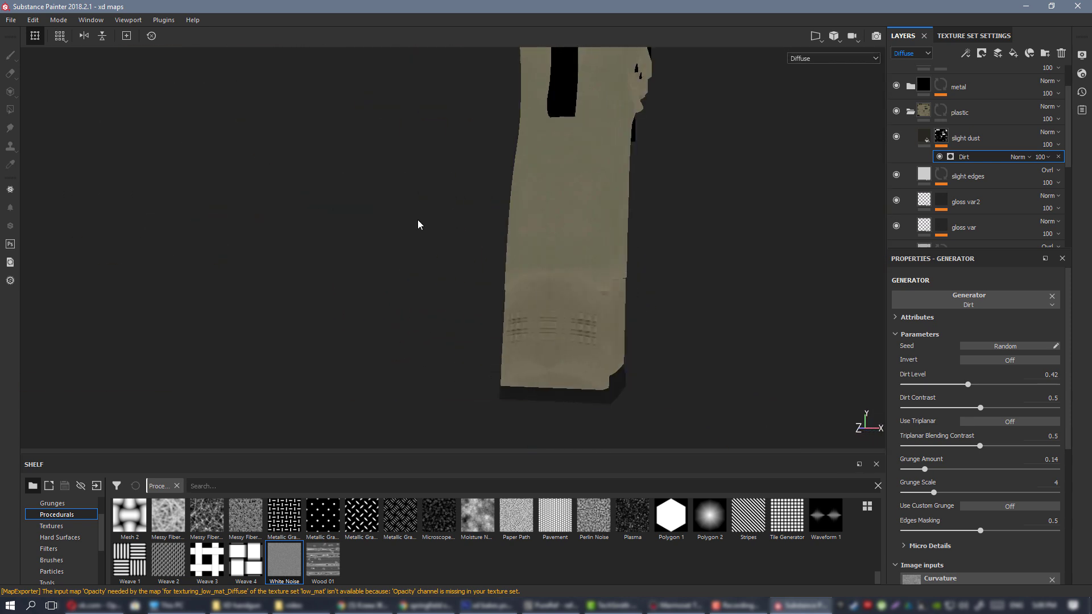
alt+drag(597, 224, 398, 210)
alt+middle_drag(739, 171, 565, 222)
alt+drag(565, 222, 500, 222)
alt+middle_drag(534, 182, 424, 321)
alt+drag(554, 235, 533, 235)
alt+right_drag(560, 242, 500, 264)
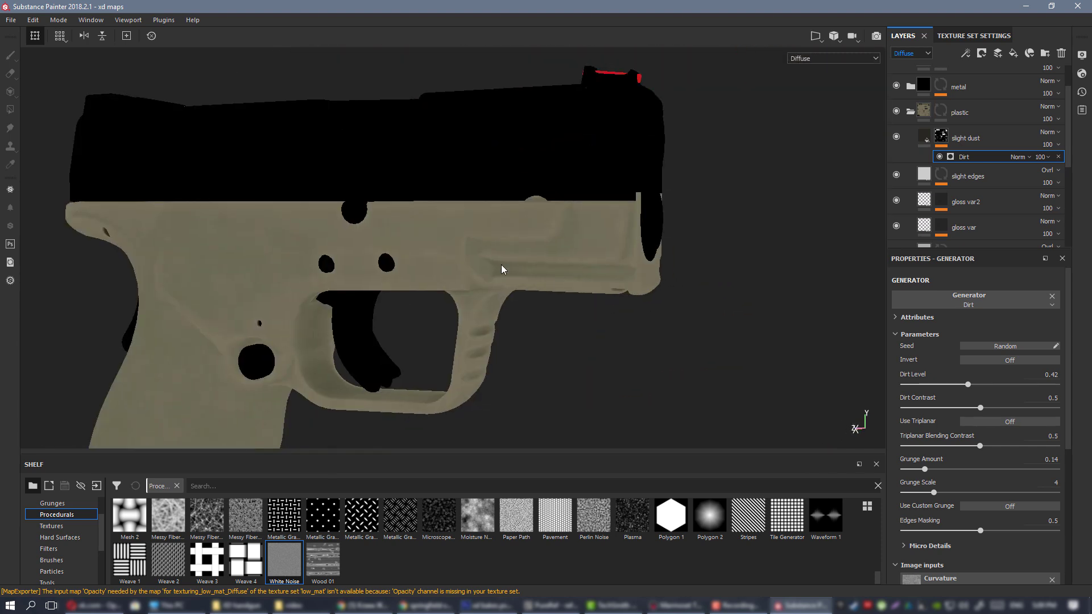
- Compare the frame with and without the slight dust layer, in the diffuse channel and in the full material display
click(896, 137)
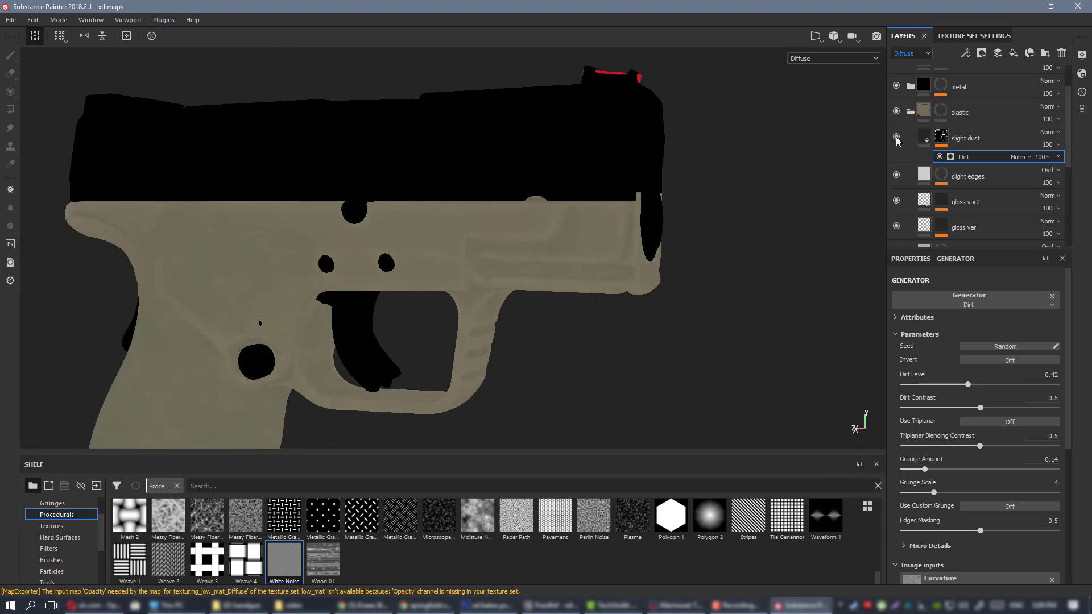
click(896, 137)
alt+drag(398, 226, 620, 277)
key(m)
scroll(604, 244, up, 3)
scroll(392, 263, down, 3)
alt+drag(392, 263, 482, 202)
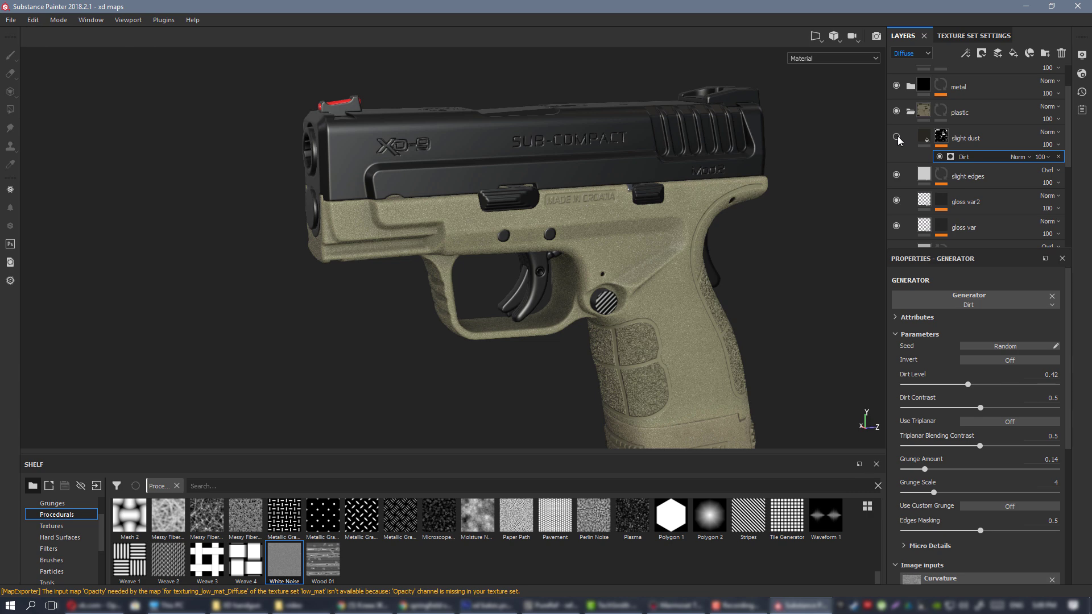
- Examine the dusted frame in full material from near and far, and switch to PureRef for the reference photos
scroll(617, 248, down, 2)
alt+drag(617, 248, 681, 360)
scroll(529, 218, down, 2)
scroll(733, 284, up, 2)
scroll(681, 360, up, 3)
scroll(681, 360, down, 3)
alt+drag(541, 288, 607, 283)
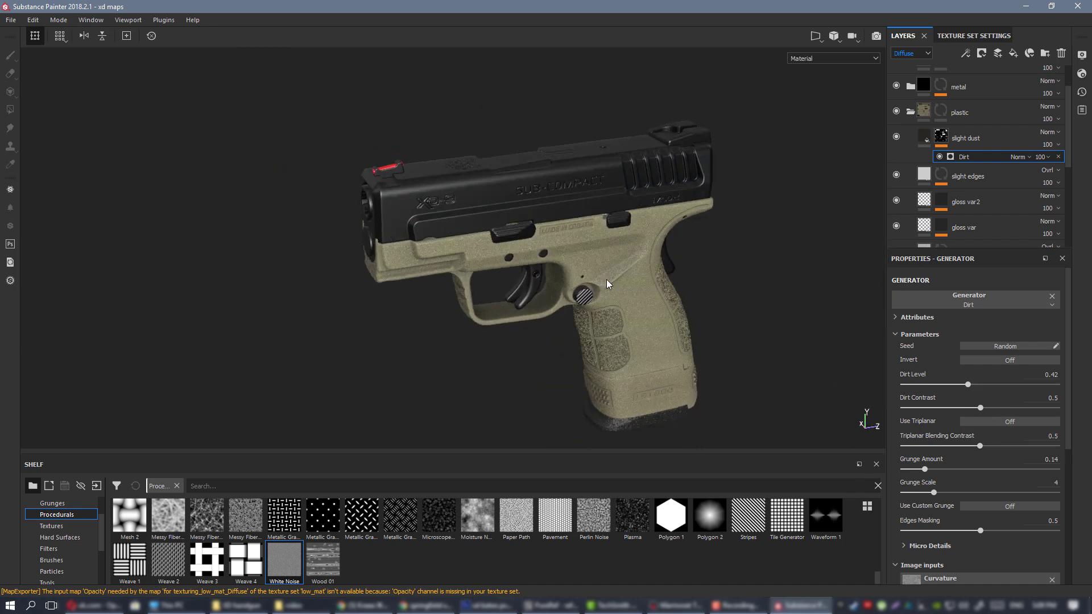
scroll(645, 326, up, 1)
alt+drag(646, 327, 576, 236)
scroll(541, 132, down, 3)
scroll(547, 237, up, 4)
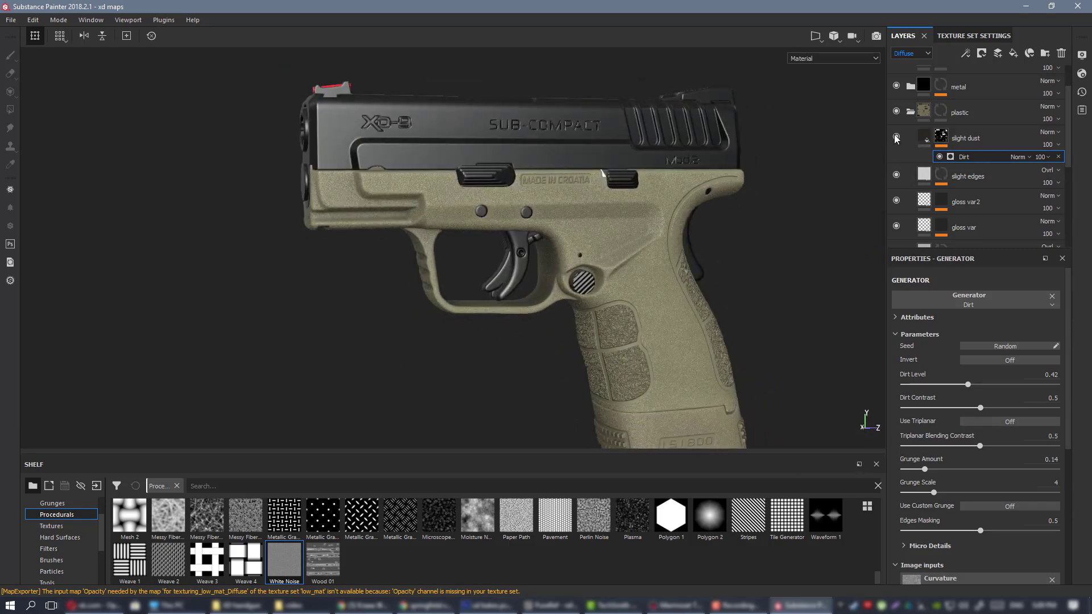
alt+drag(534, 287, 510, 208)
scroll(598, 260, up, 3)
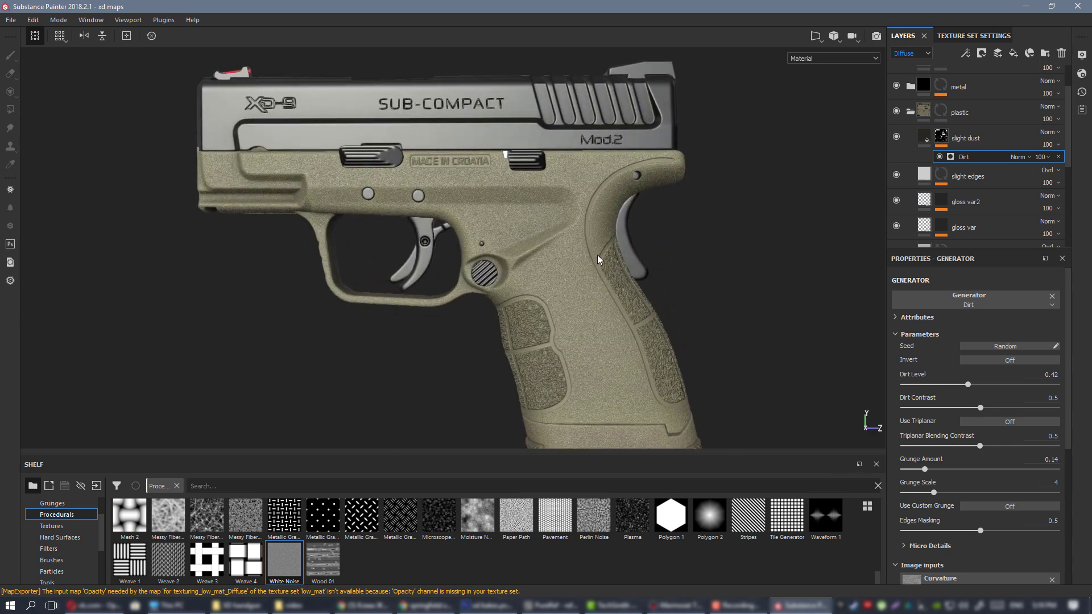
scroll(618, 255, down, 3)
scroll(605, 193, up, 6)
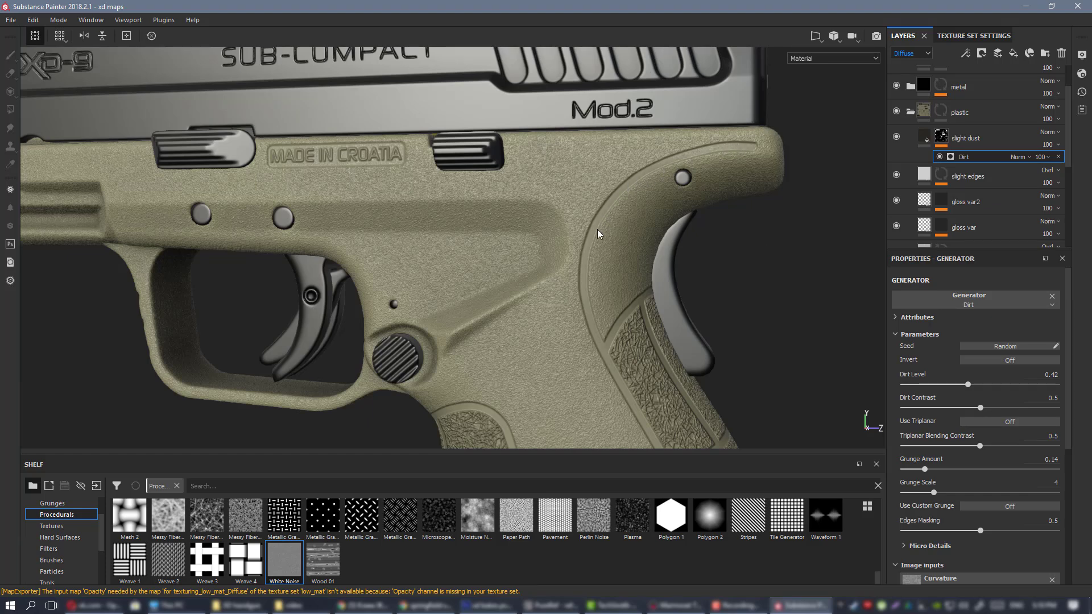
scroll(537, 287, down, 5)
alt+drag(548, 282, 614, 245)
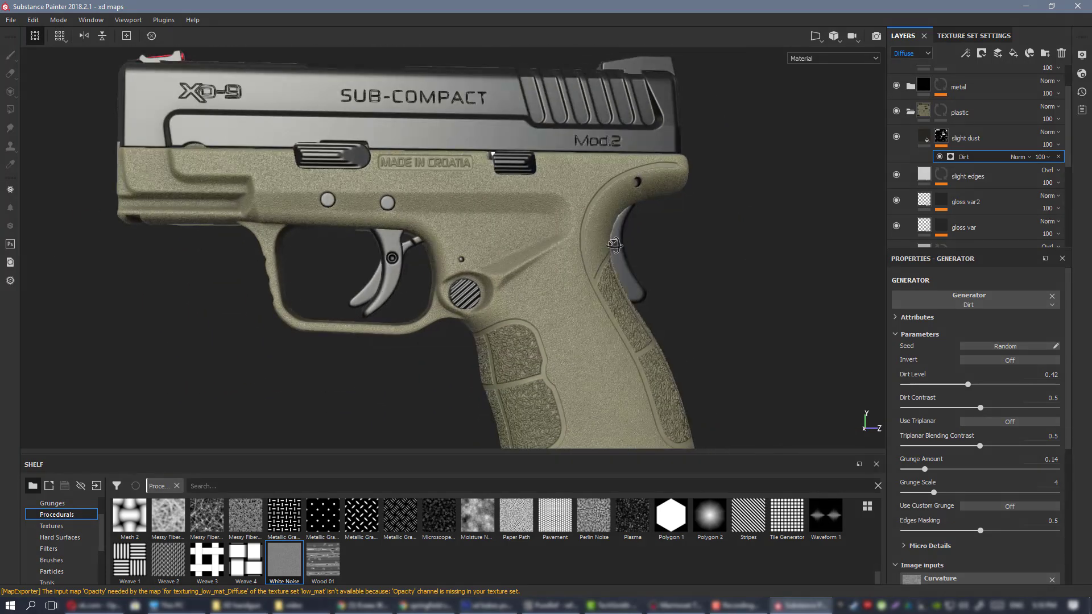
key(alt+Tab)
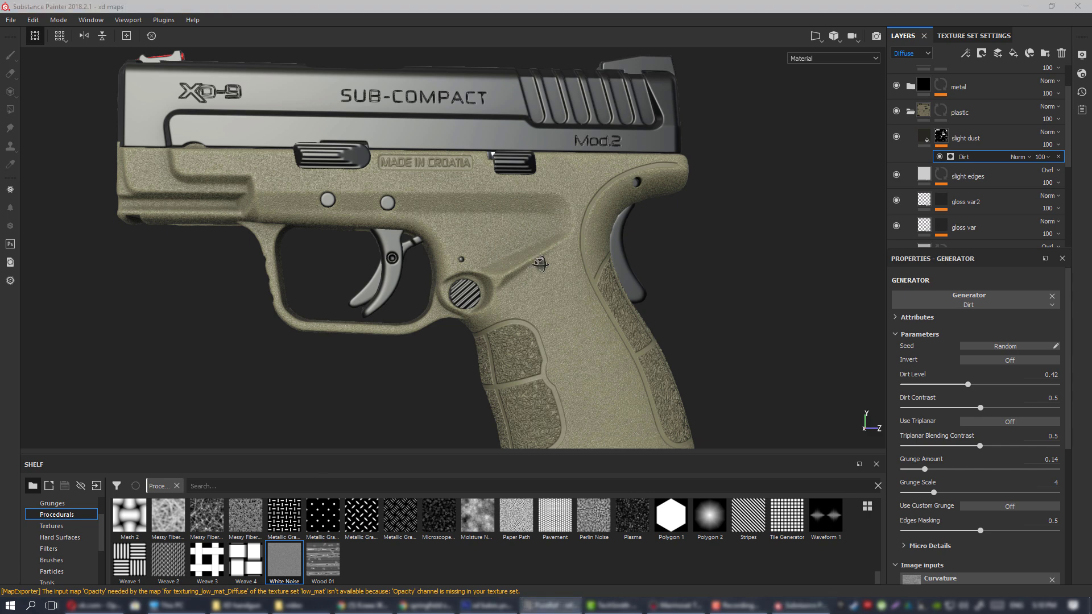
- Add a new fill layer directly above base color3 in the plastic group
alt+drag(540, 264, 520, 263)
click(997, 131)
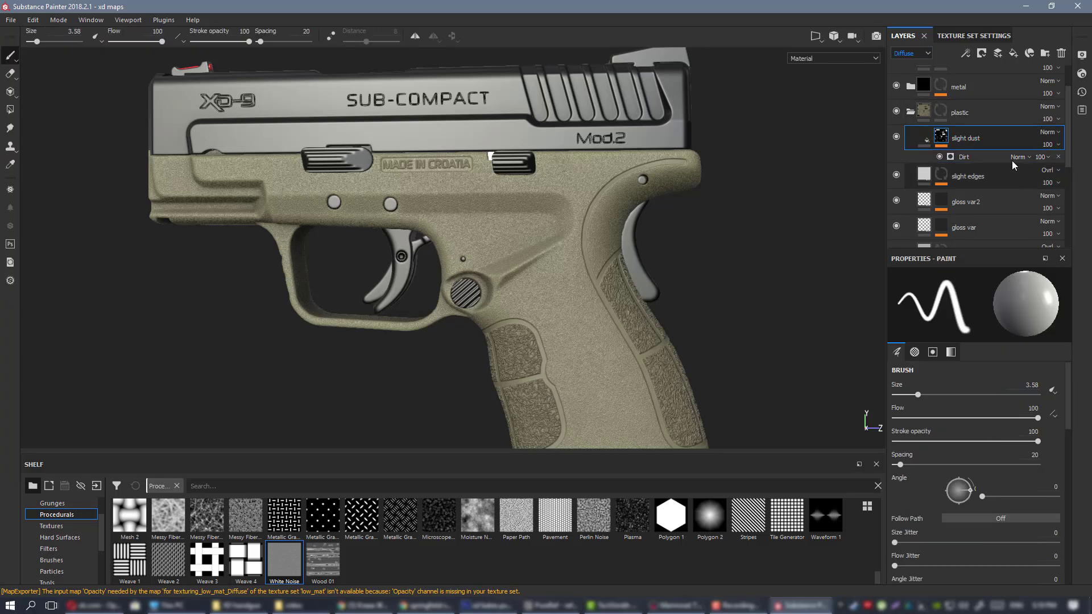
scroll(1011, 162, down, 4)
click(1006, 196)
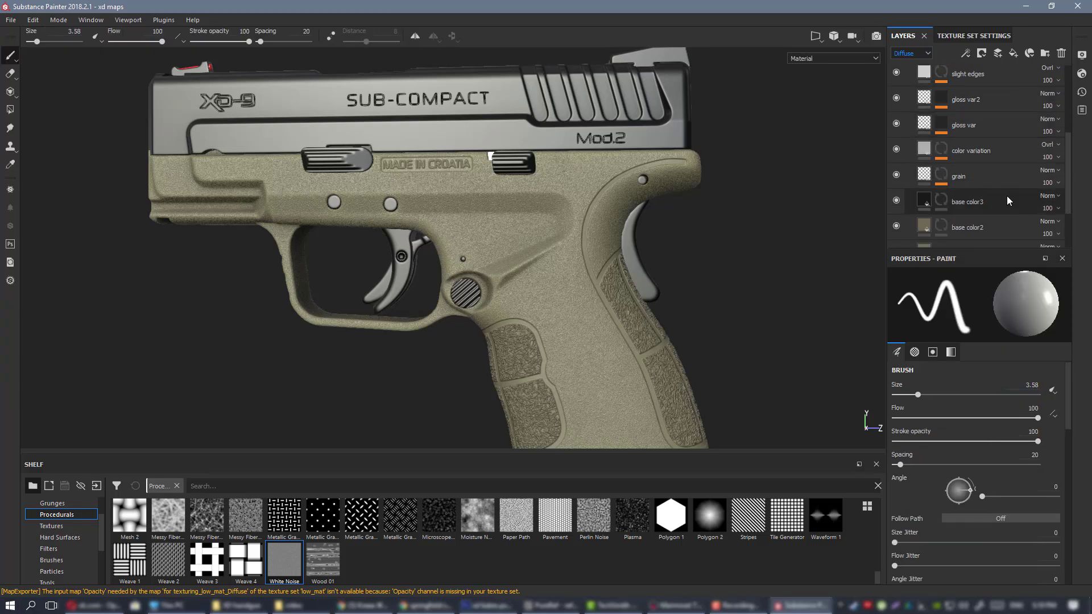
click(1013, 53)
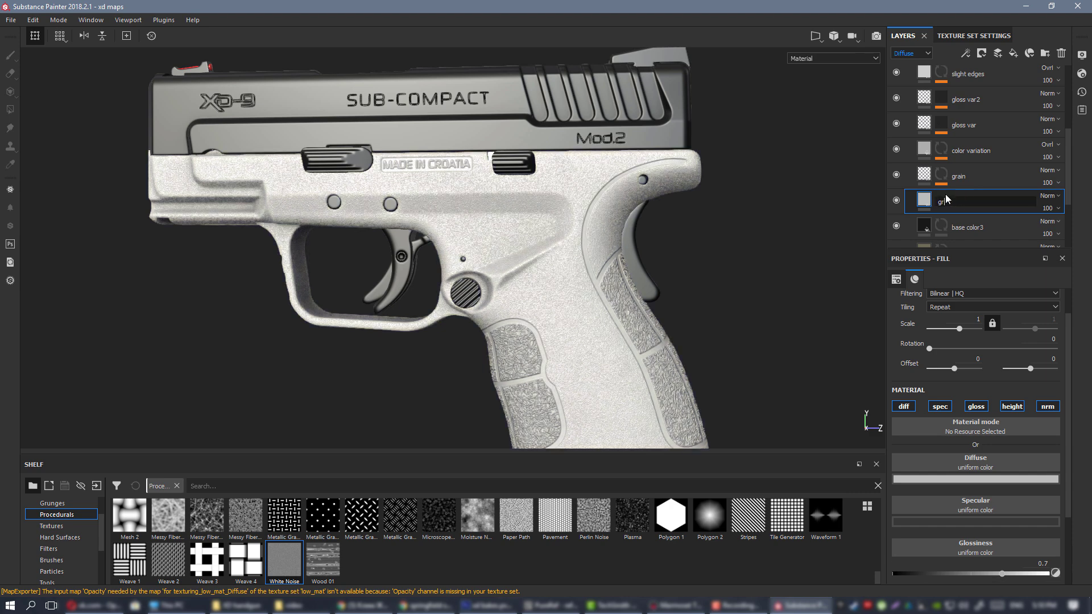
- Name the new fill layer "groove gloss" and limit it to the gloss channel only
text(loss)
key(Return)
click(940, 409)
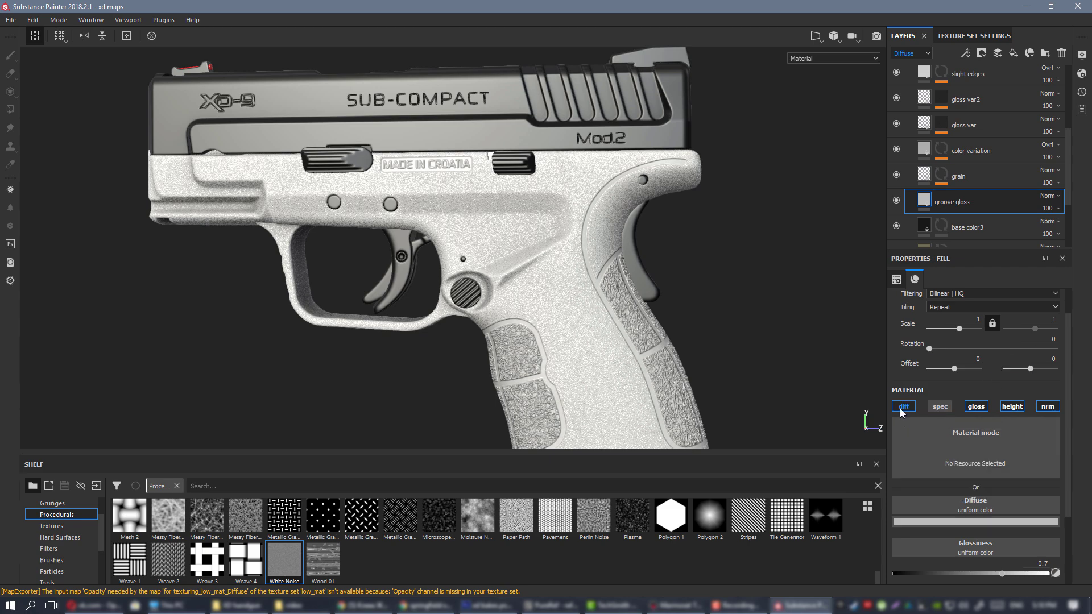
click(901, 409)
click(1015, 410)
click(1056, 408)
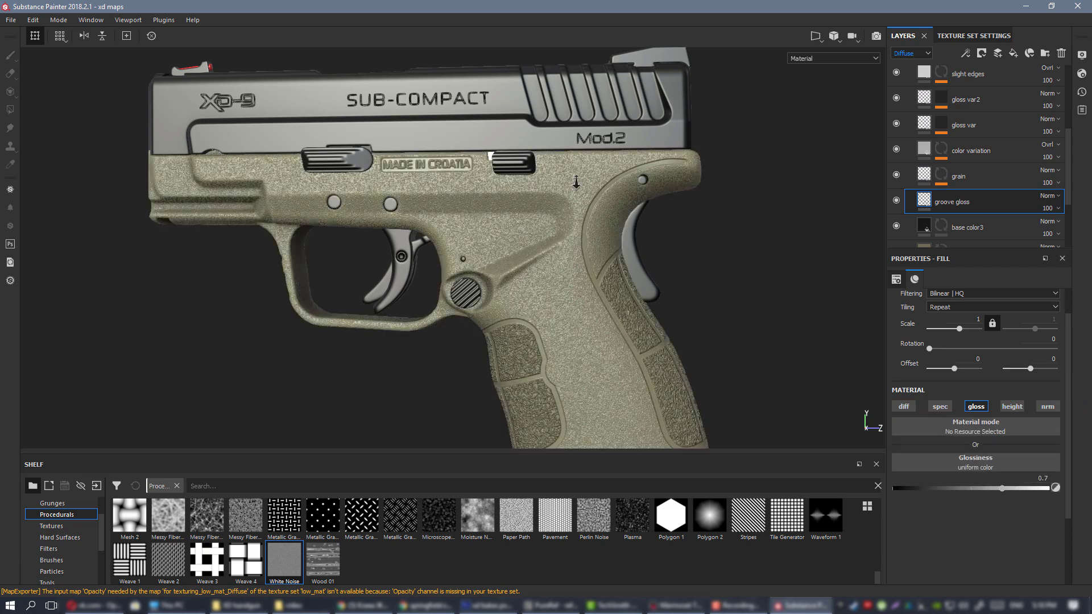
- Move the groove gloss layer up the stack to sit between gloss var2 and slight edges
alt+right_drag(576, 182, 591, 216)
alt+drag(591, 216, 699, 328)
alt+middle_drag(700, 328, 624, 356)
alt+drag(623, 356, 603, 296)
alt+right_drag(603, 296, 578, 232)
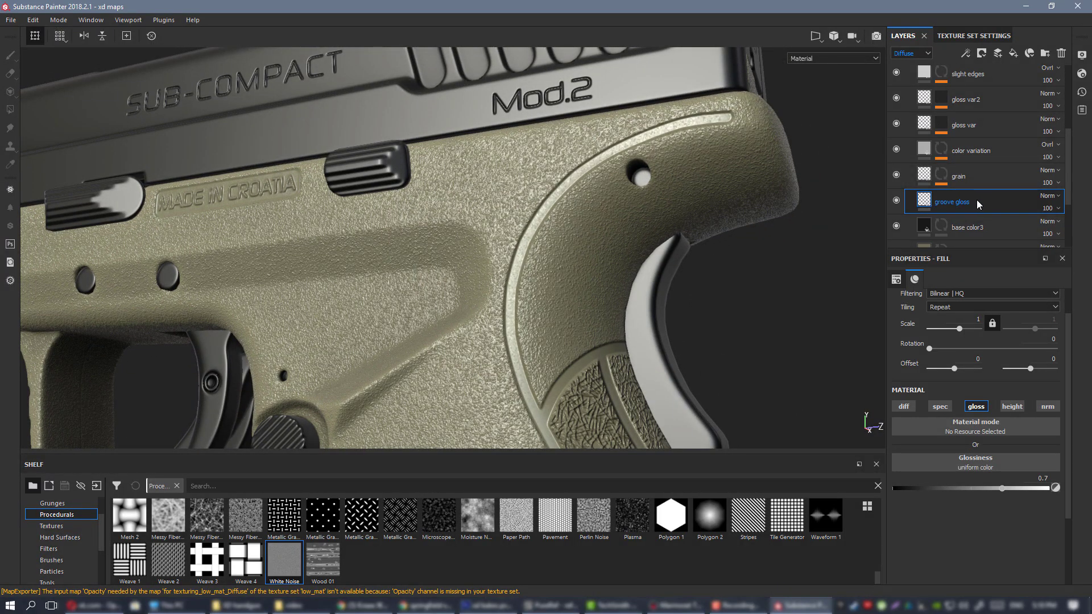
drag(977, 200, 984, 91)
alt+drag(618, 190, 751, 142)
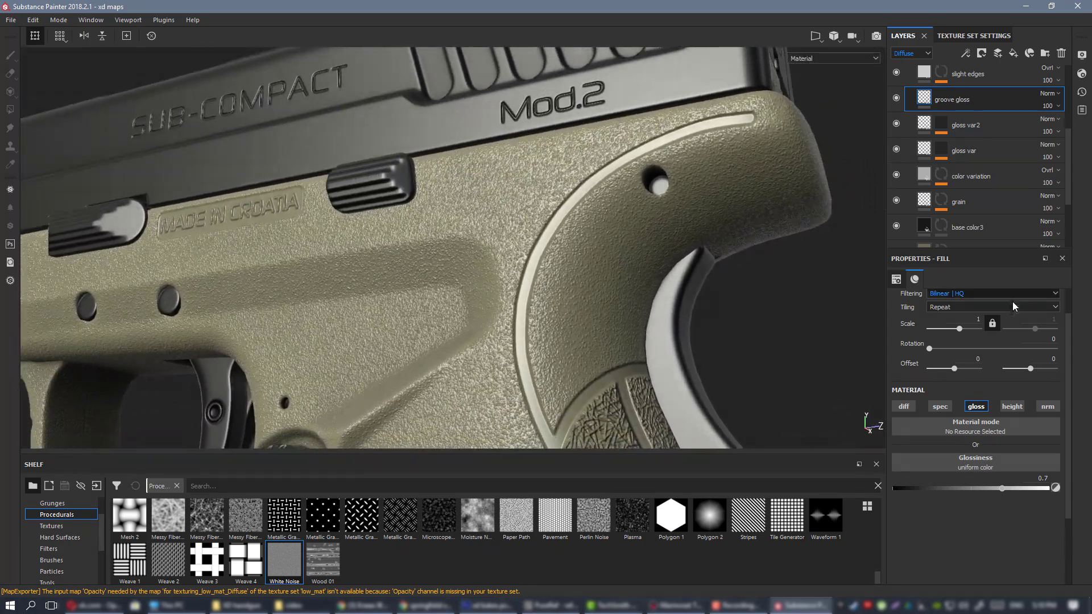
- Give the groove gloss layer a black mask and add a fill effect to that mask
right_click(938, 98)
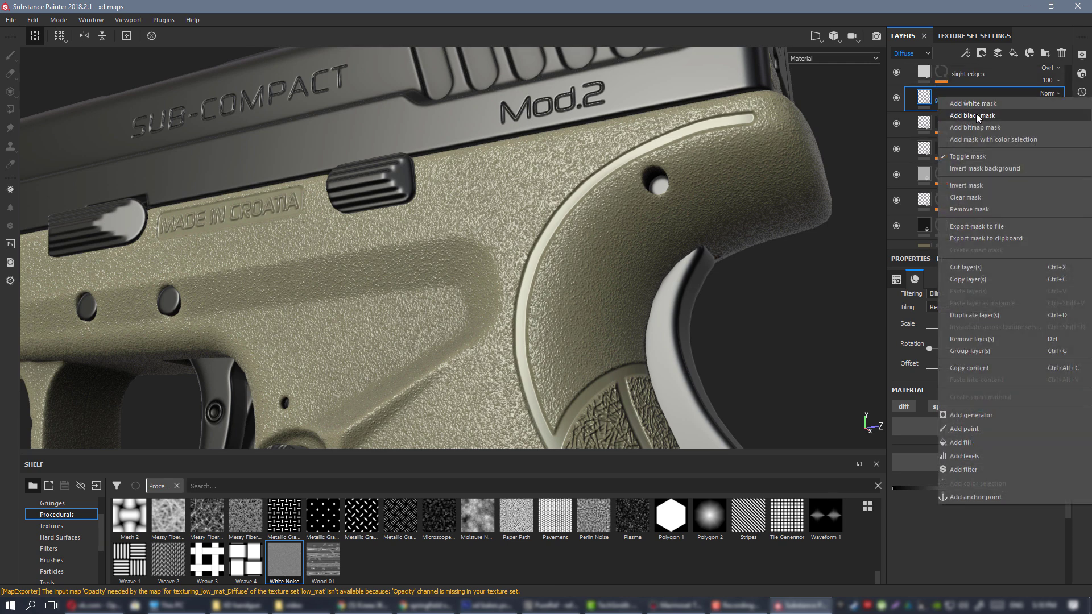
click(978, 117)
click(942, 101)
right_click(942, 101)
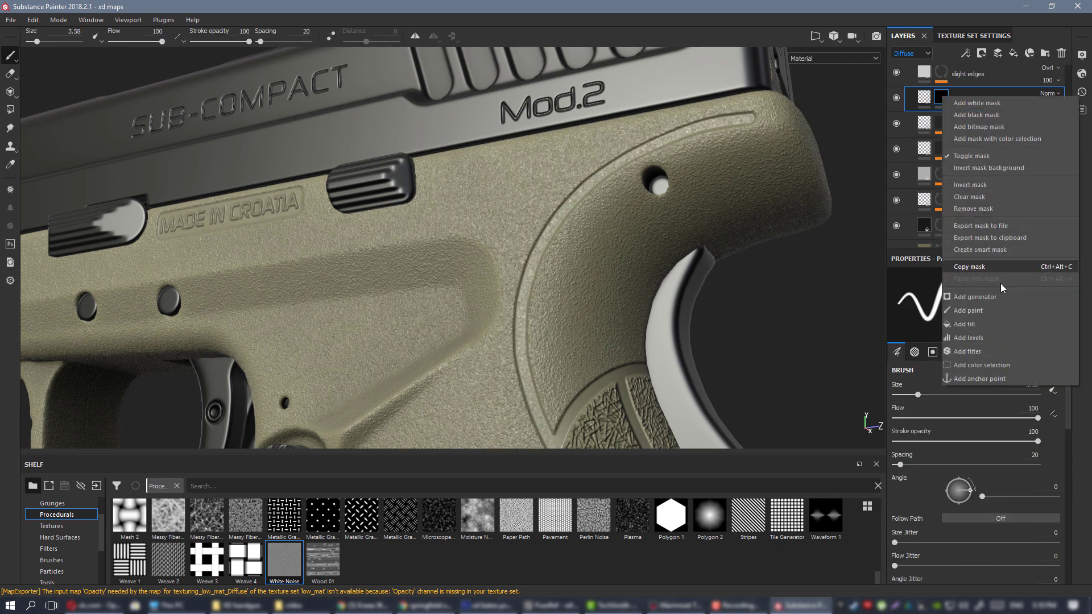
click(966, 336)
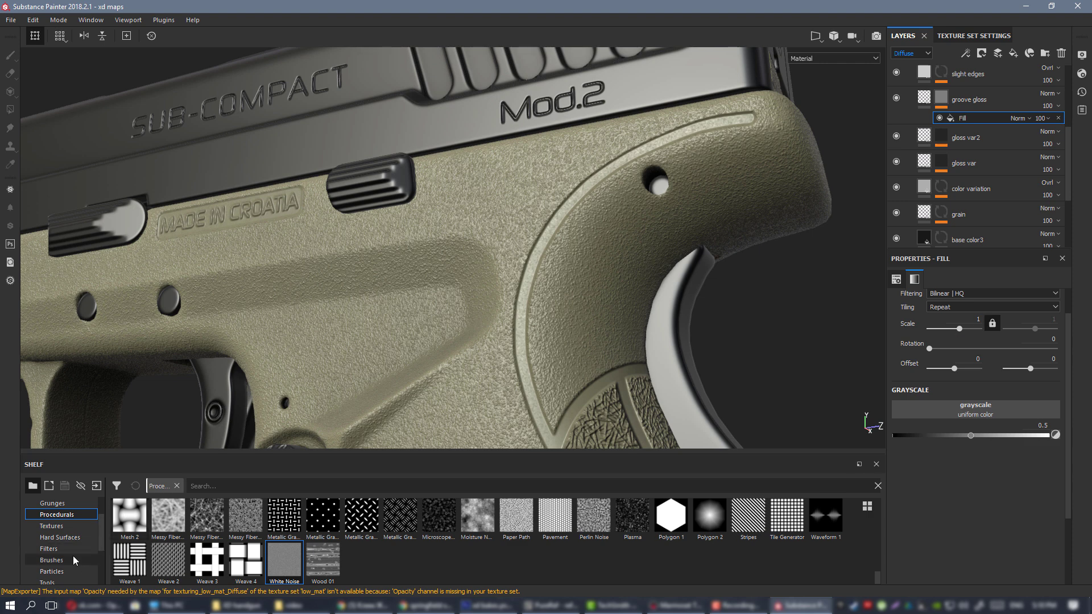
- Assign the xd mask3 texture to the grayscale of the groove gloss mask's fill
scroll(74, 554, down, 2)
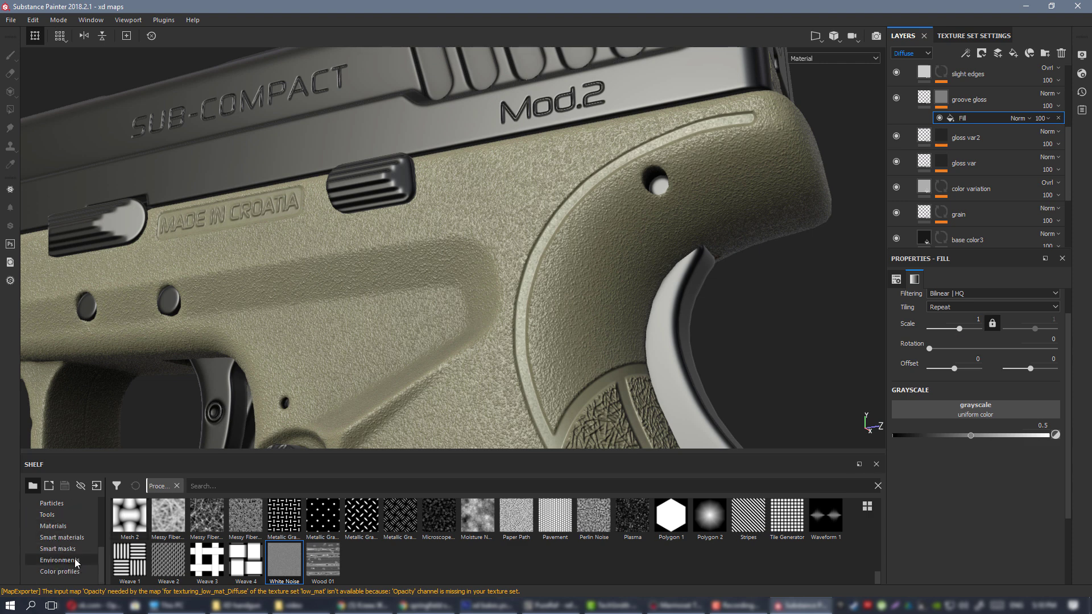
scroll(73, 549, up, 2)
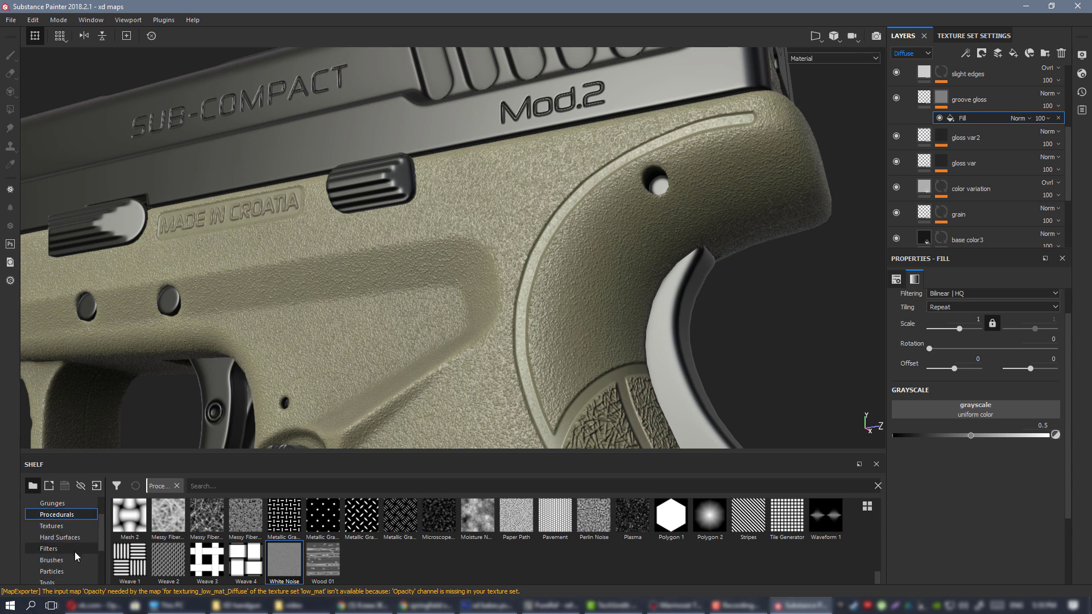
scroll(71, 547, up, 1)
scroll(71, 537, down, 2)
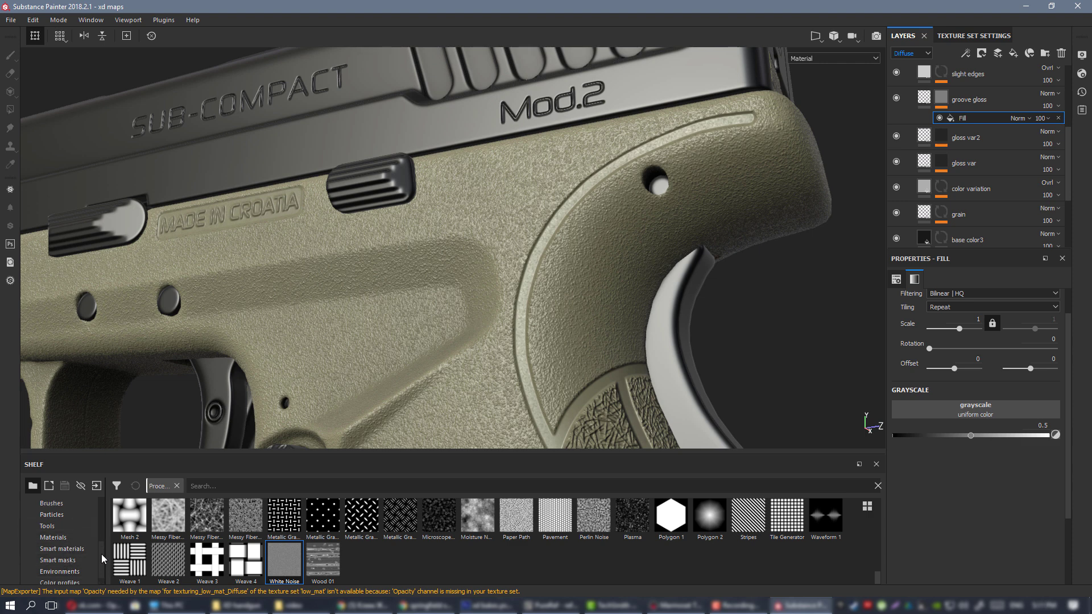
scroll(104, 547, up, 1)
click(61, 528)
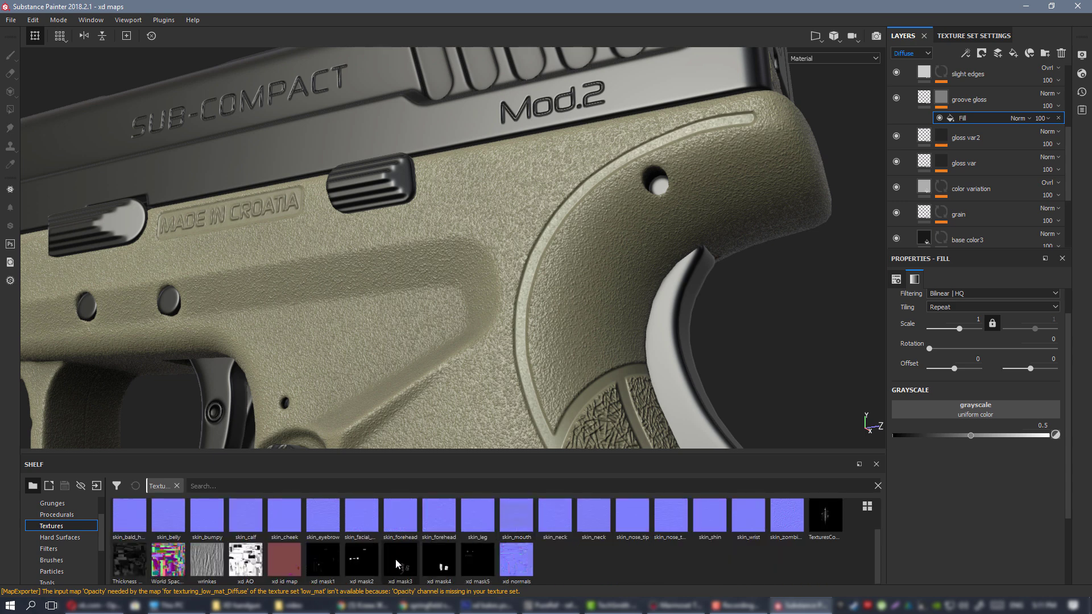
drag(394, 558, 966, 423)
- Examine the groove along the back of the frame with the groove gloss layer hidden and shown
alt+drag(574, 209, 575, 198)
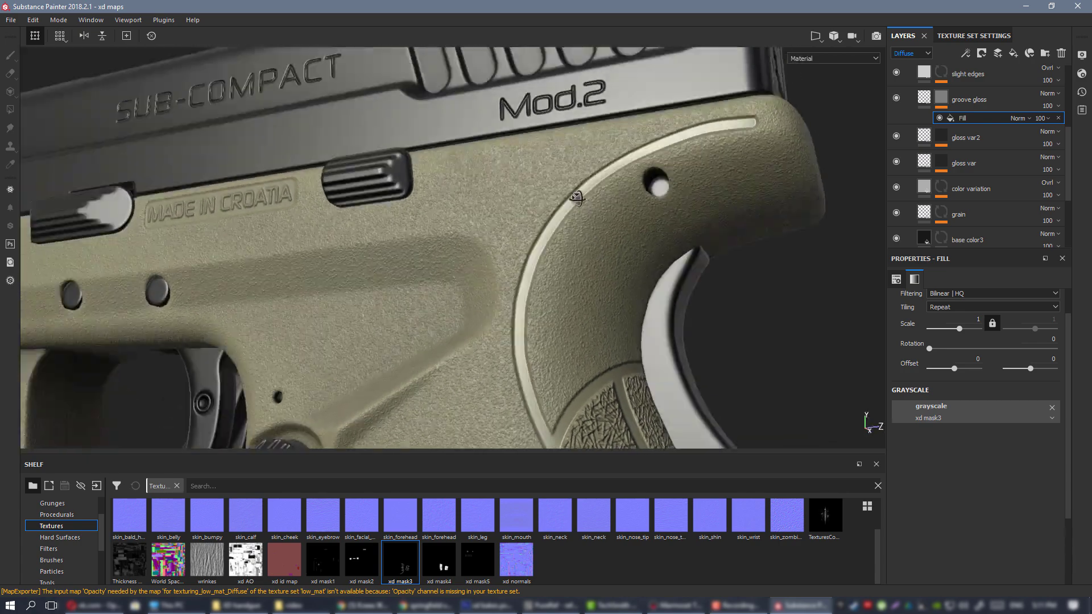
scroll(574, 202, down, 4)
alt+middle_drag(620, 341, 594, 242)
alt+drag(594, 242, 571, 170)
scroll(534, 178, up, 3)
alt+middle_drag(571, 114, 563, 260)
alt+drag(563, 259, 644, 268)
scroll(615, 118, up, 1)
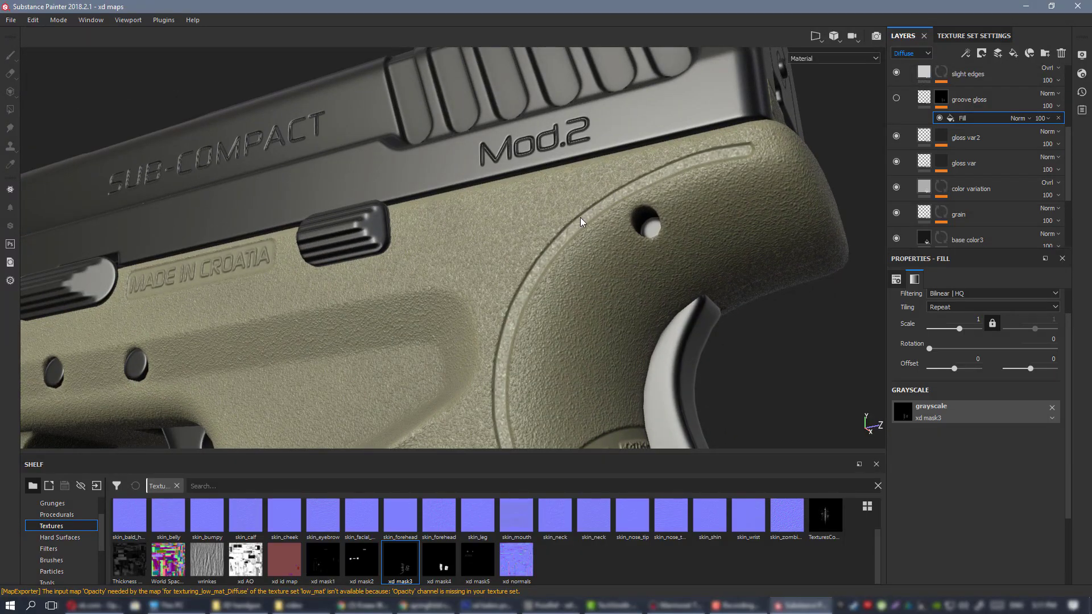
alt+drag(639, 176, 640, 215)
click(896, 98)
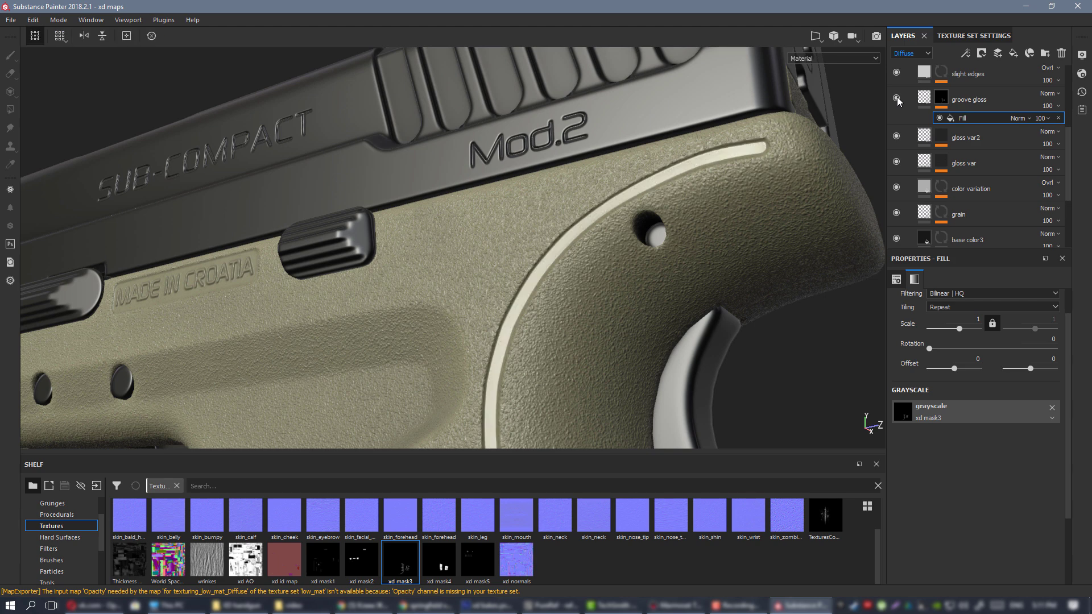
- Show the layer stack's Glossiness channel and lower the groove gloss layer's opacity to 68
click(912, 53)
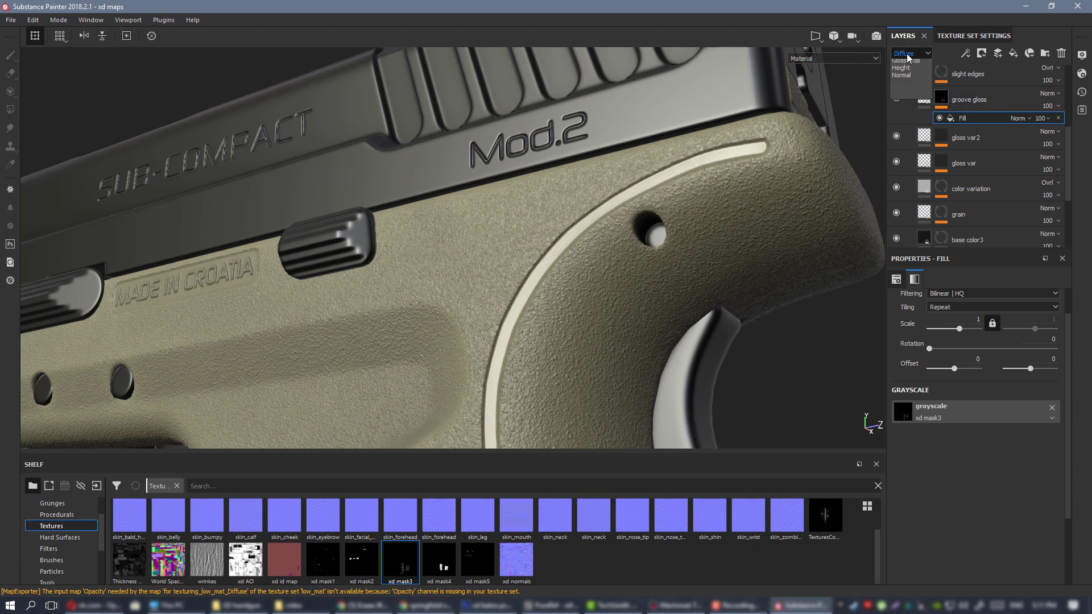
click(910, 82)
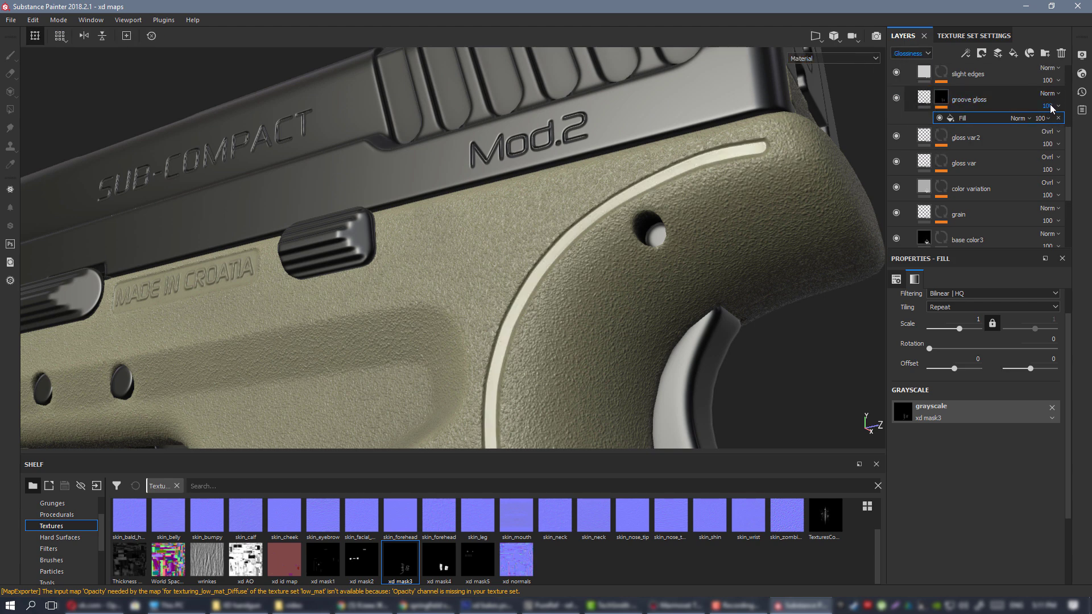
click(1071, 129)
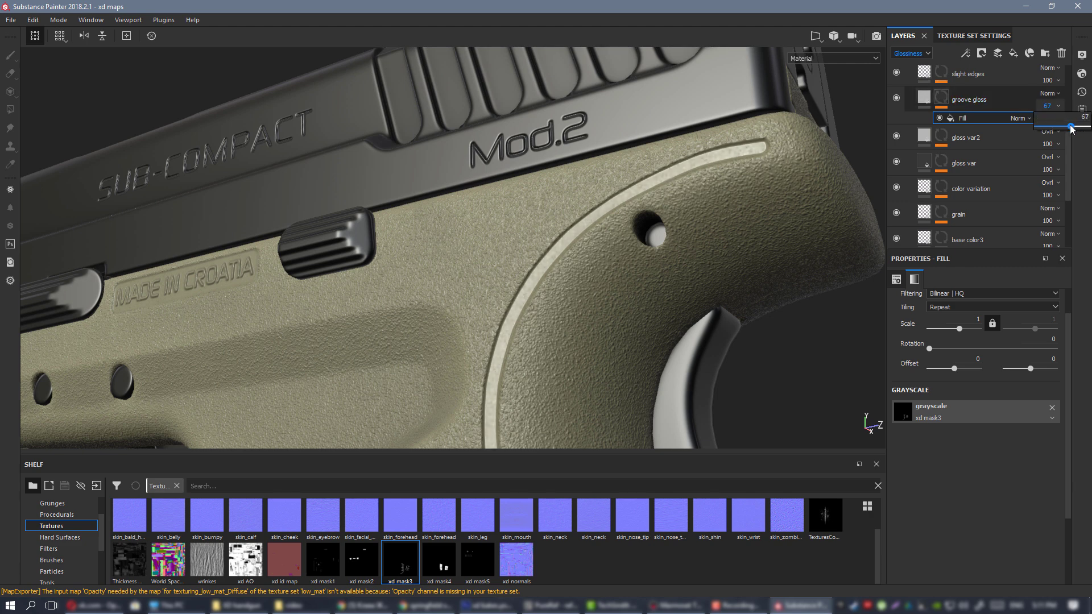
- Examine the groove gloss around the grip panels and the recessed number plate on the magazine base
scroll(638, 383, down, 3)
alt+middle_drag(638, 383, 561, 232)
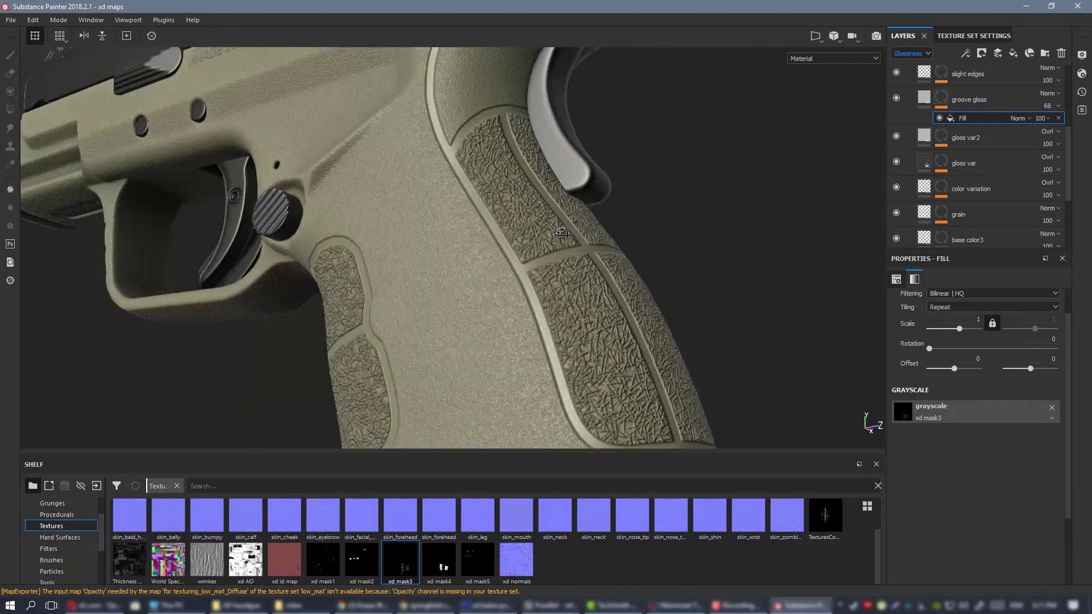
alt+drag(560, 231, 666, 211)
scroll(145, 133, down, 2)
mouse_move(665, 210)
shift+right_down()
mouse_move(649, 205)
mouse_move(660, 222)
shift+right_up()
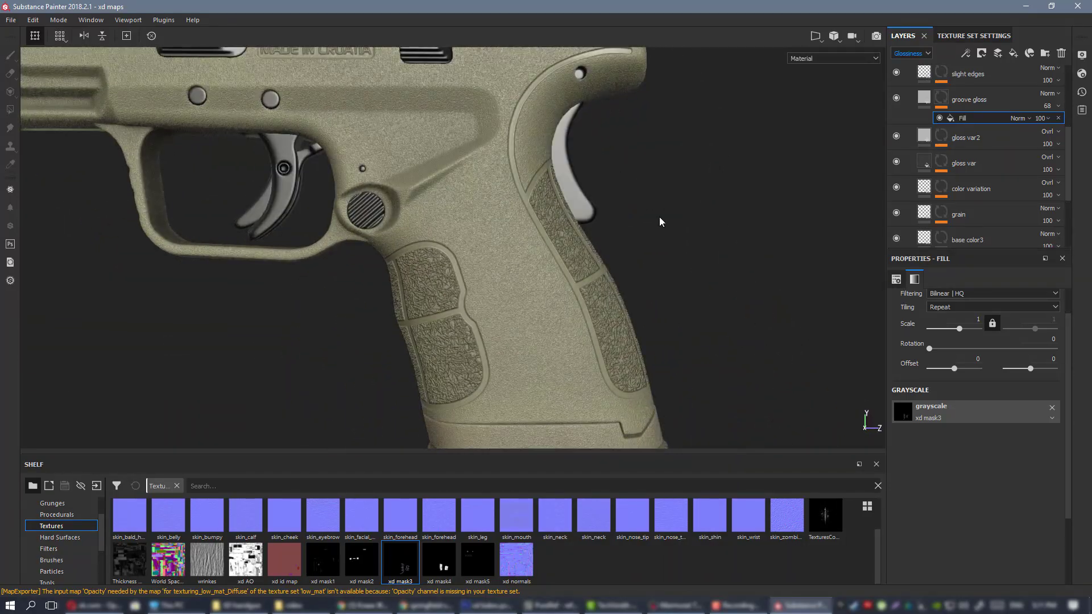
scroll(569, 193, down, 3)
mouse_move(545, 176)
alt+mouse_down()
mouse_move(512, 170)
mouse_move(546, 165)
alt+mouse_up()
alt+right_drag(546, 165, 536, 278)
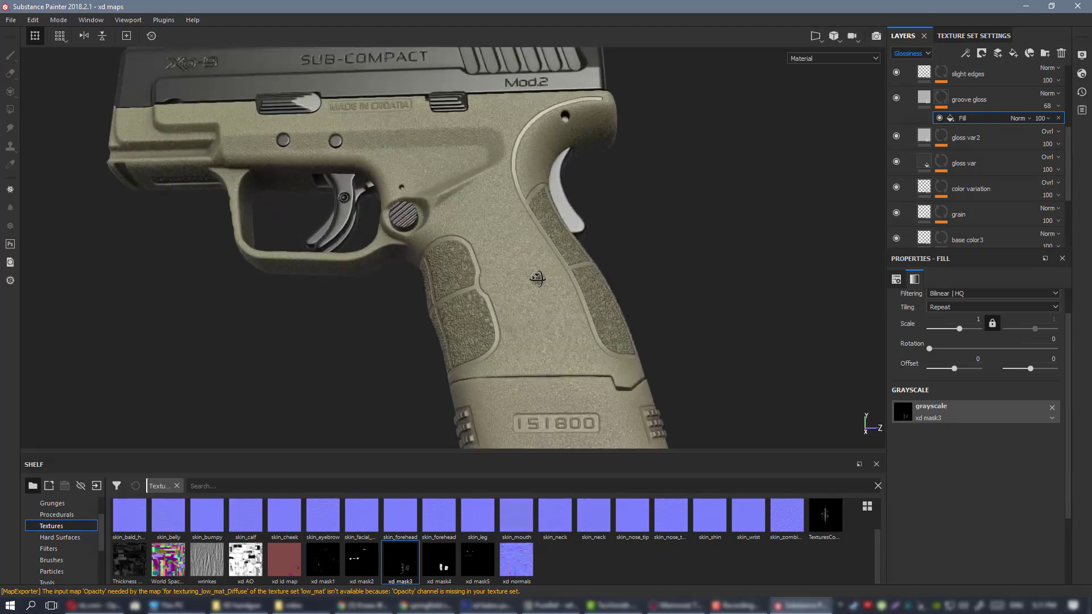
alt+middle_drag(536, 278, 527, 197)
alt+drag(527, 197, 567, 199)
alt+right_drag(477, 162, 538, 241)
alt+drag(538, 241, 459, 247)
alt+middle_drag(458, 246, 561, 160)
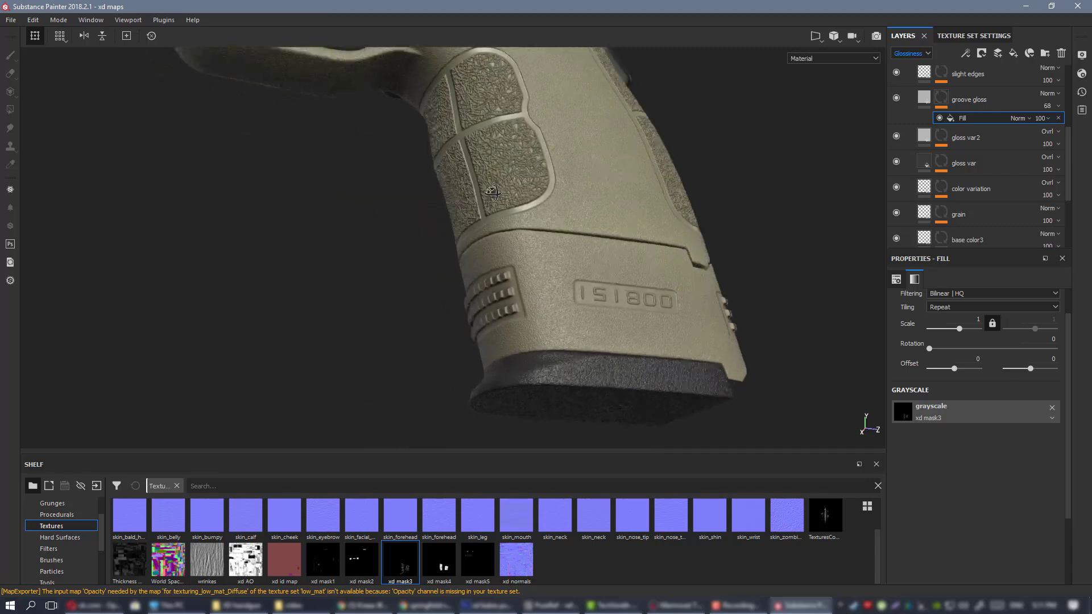
alt+drag(495, 265, 585, 260)
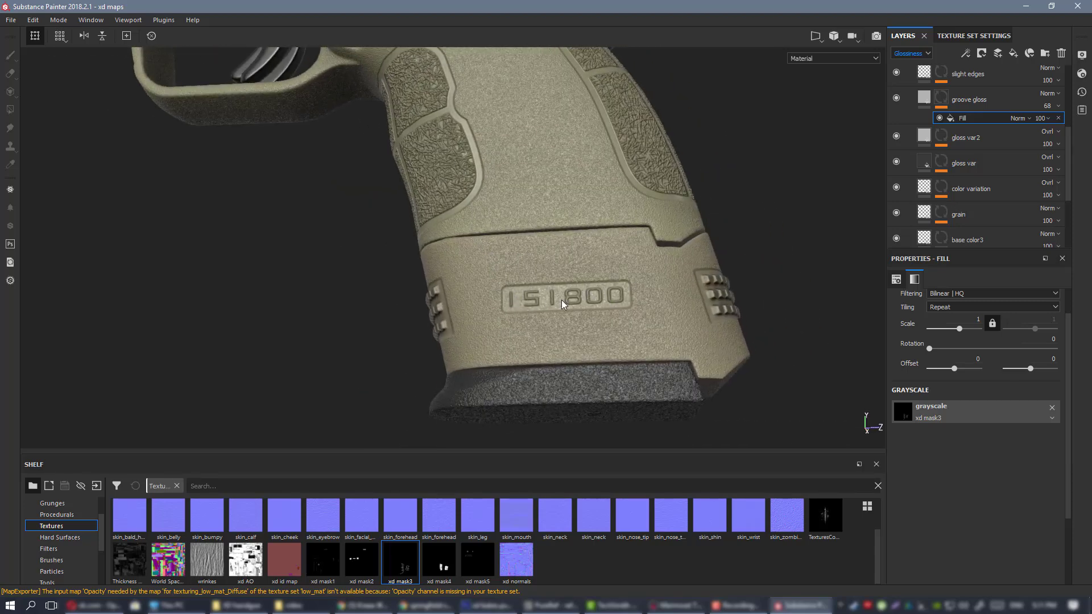
alt+right_drag(543, 242, 621, 307)
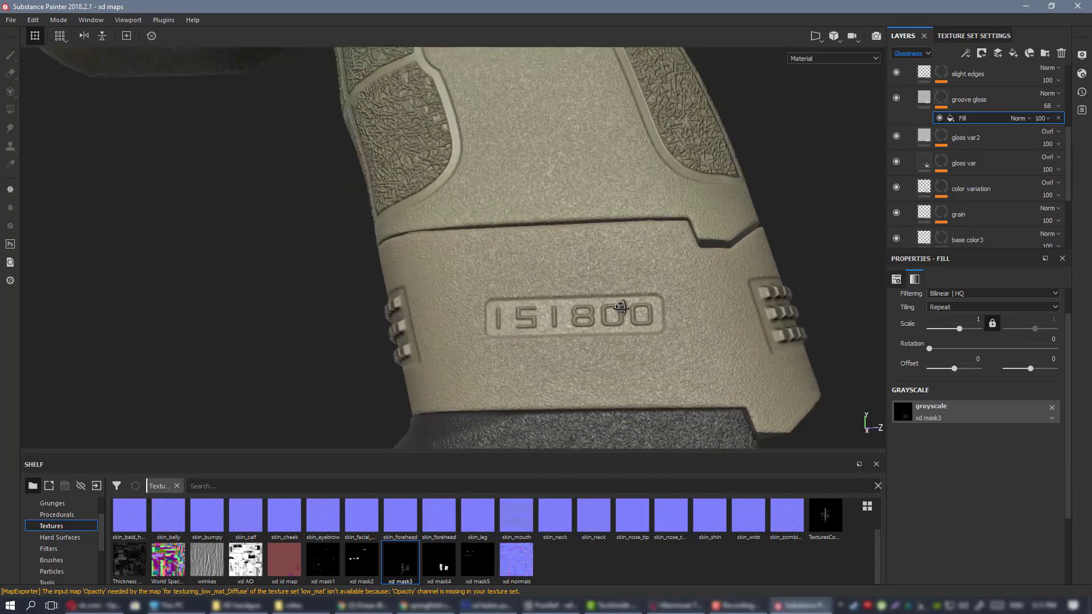
- Add a second fill to the groove gloss mask with Screen blending and the xd mask2 texture
right_click(942, 97)
click(998, 322)
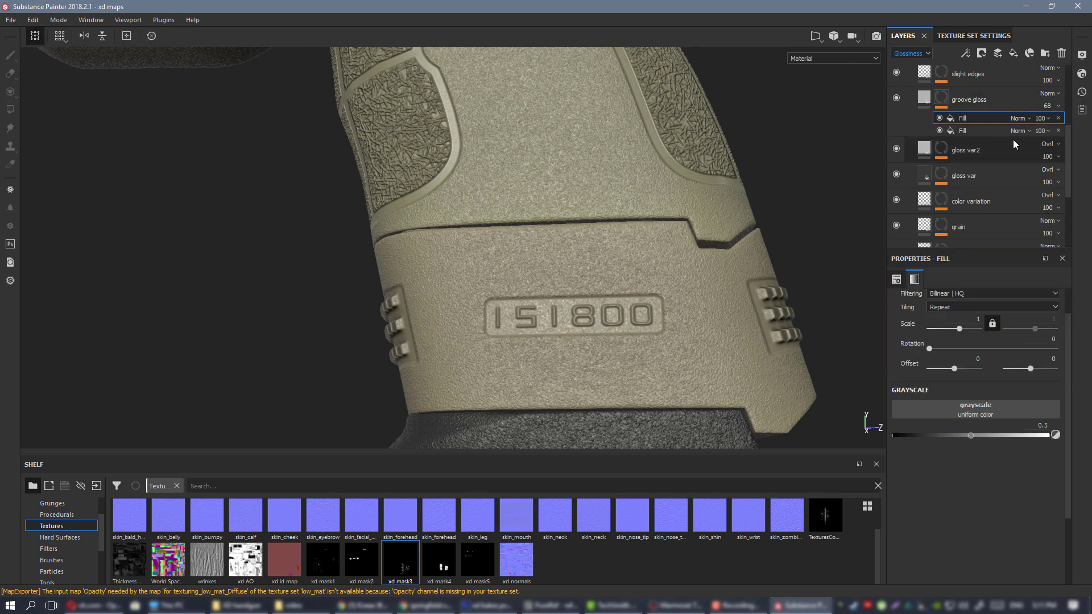
click(1018, 118)
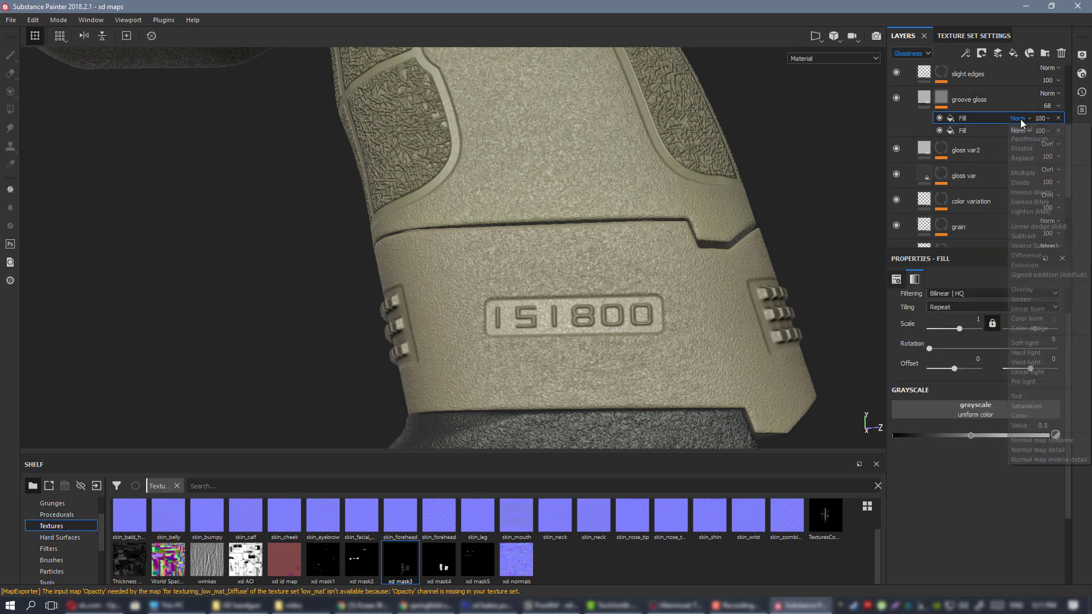
click(1038, 299)
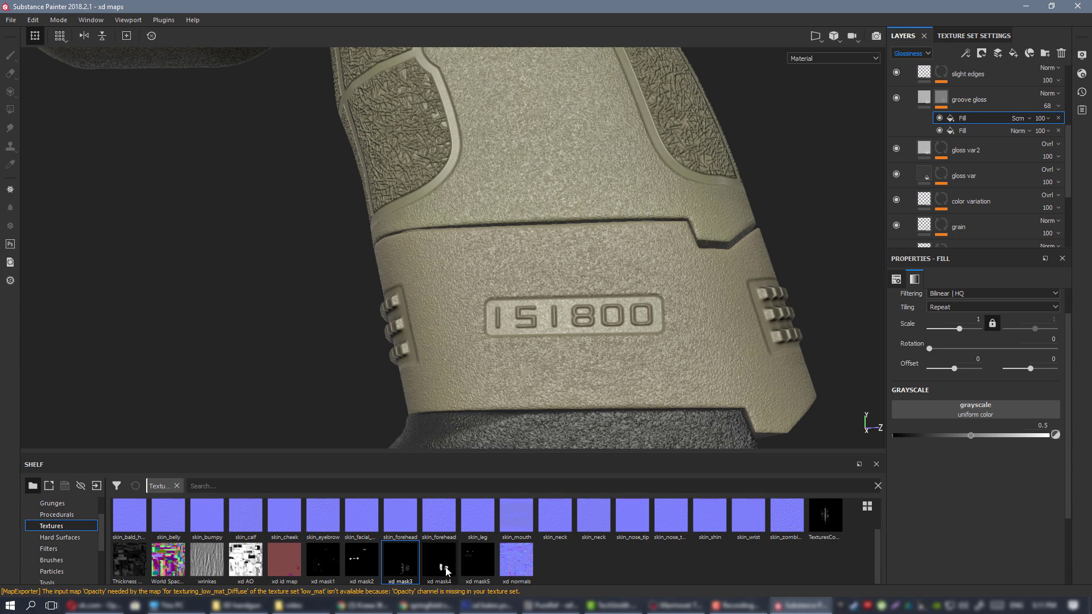
mouse_move(445, 571)
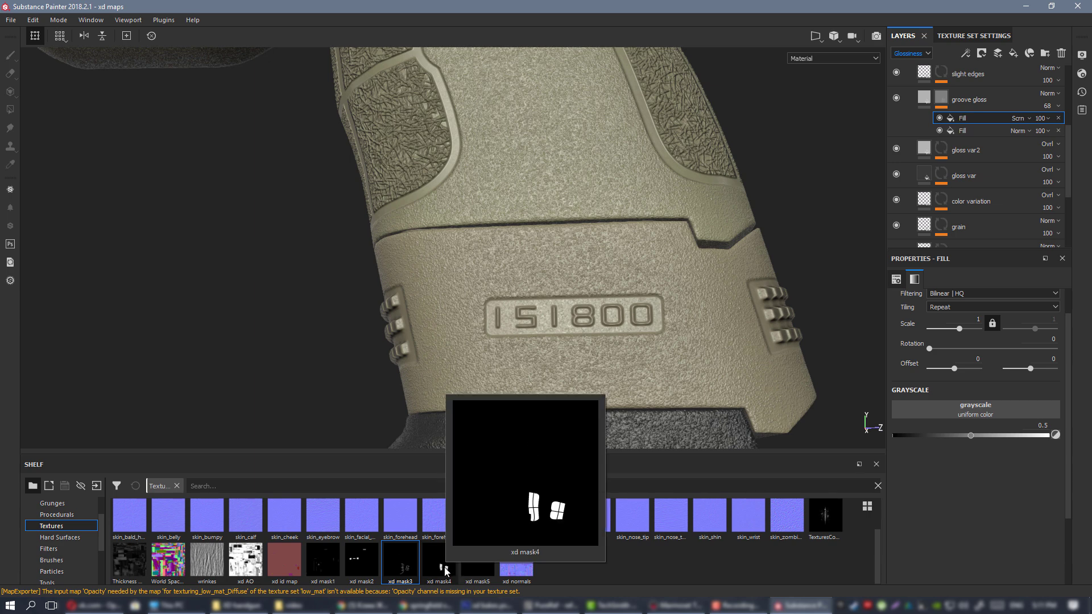
drag(362, 560, 966, 410)
- Raise the groove gloss layer's glossiness opacity to 82, judging it on the MADE IN CROATIA plate
alt+drag(616, 299, 536, 195)
scroll(520, 216, down, 3)
alt+middle_drag(466, 68, 494, 149)
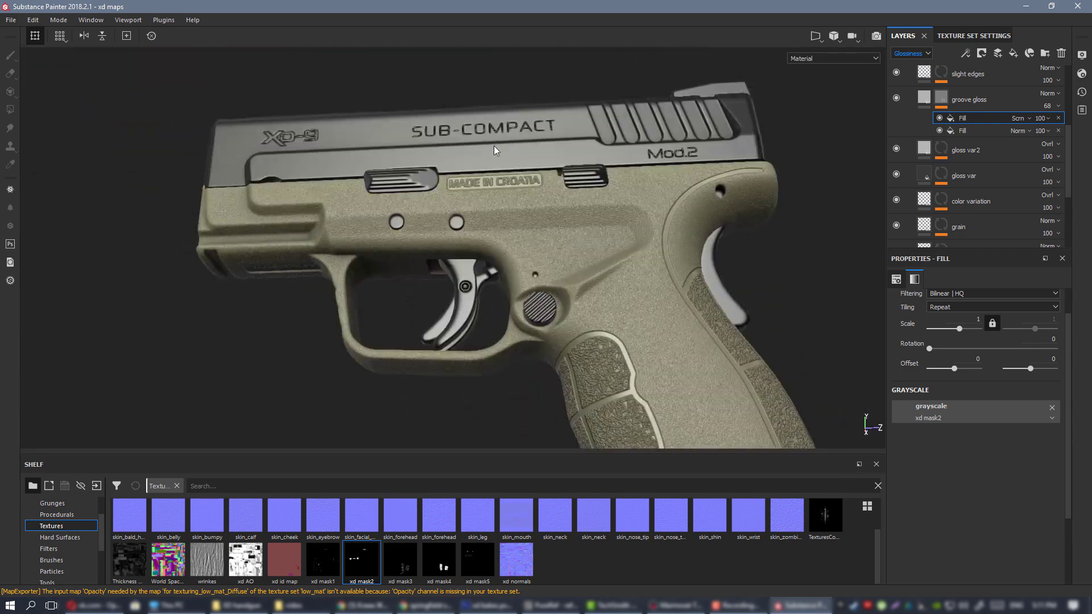
alt+right_drag(493, 158, 518, 250)
mouse_move(518, 250)
alt+mouse_down()
mouse_move(507, 232)
mouse_move(514, 241)
alt+mouse_up()
scroll(506, 221, up, 2)
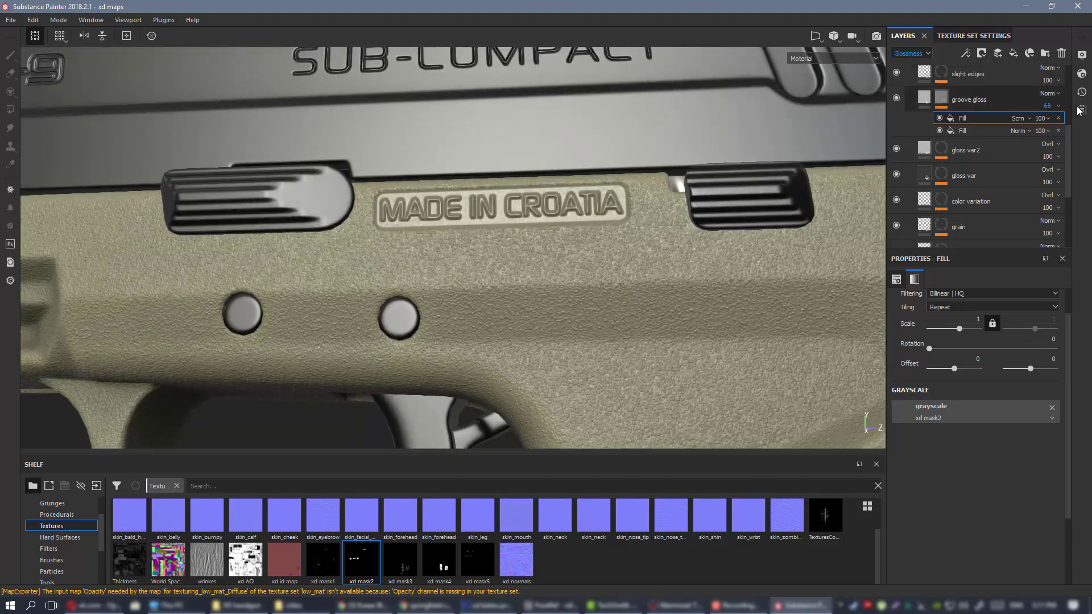
drag(1078, 128, 1080, 132)
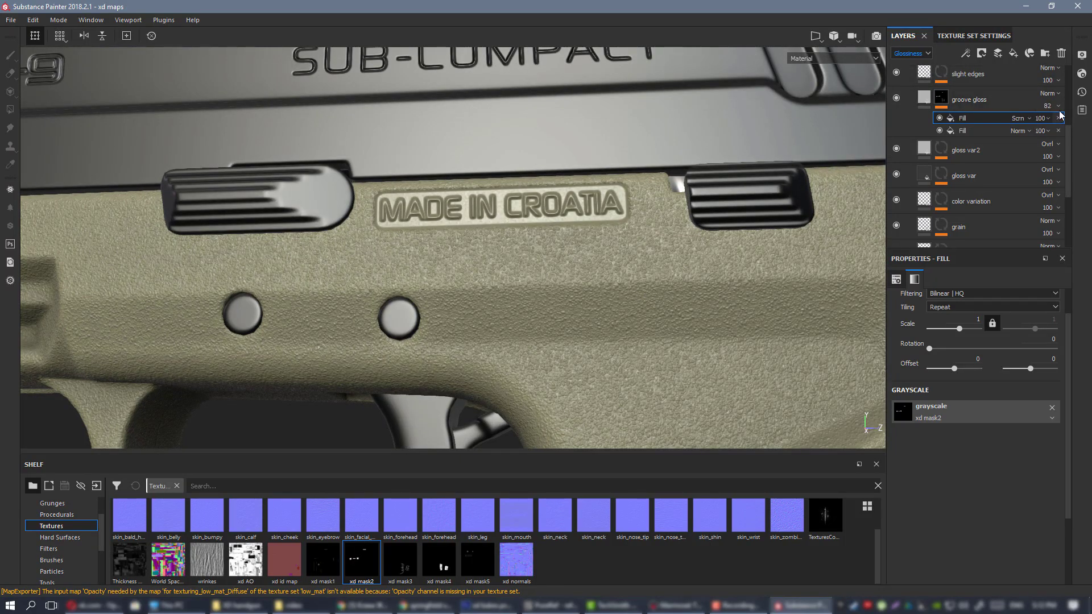
- Examine the stronger gloss on the frame's recessed plates, down to the magazine base
scroll(673, 234, down, 5)
alt+middle_drag(673, 234, 524, 172)
alt+drag(495, 241, 529, 259)
alt+middle_drag(580, 277, 553, 241)
alt+drag(553, 241, 568, 316)
alt+middle_drag(568, 317, 514, 165)
alt+right_drag(540, 250, 544, 260)
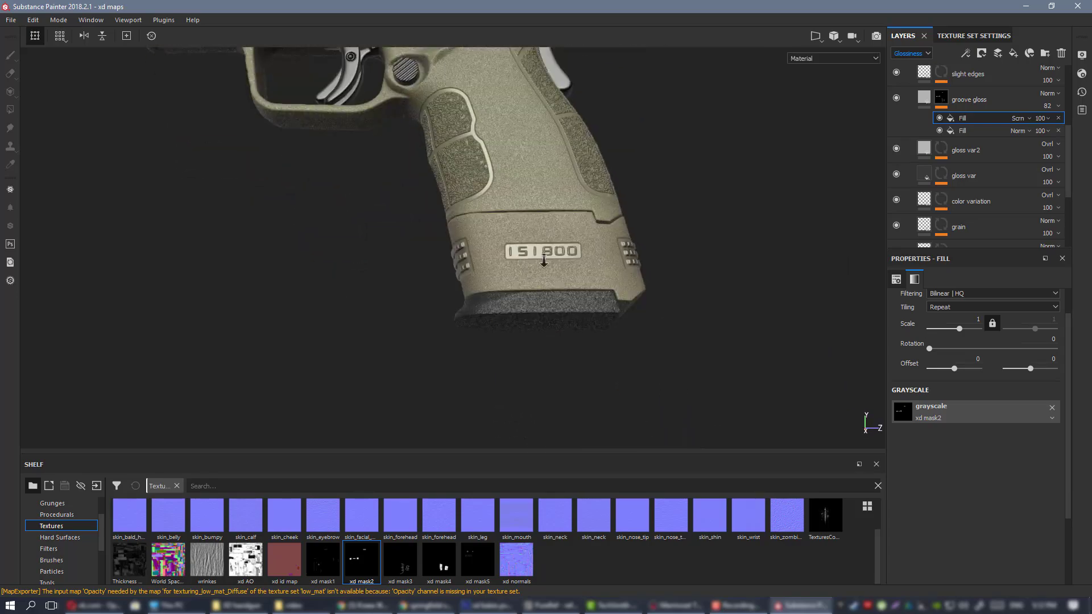
- Examine the borders and texture of the front grip panels up close from changing angles
alt+drag(544, 260, 409, 232)
alt+middle_drag(159, 149, 199, 296)
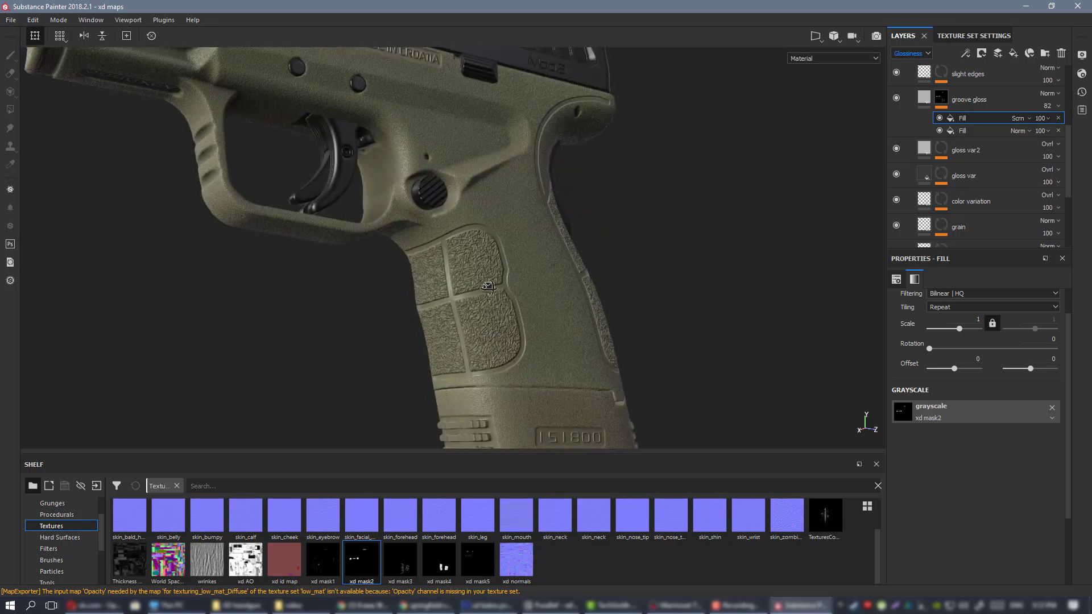
alt+drag(199, 295, 244, 296)
alt+right_drag(511, 295, 699, 455)
alt+drag(574, 296, 503, 300)
alt+right_drag(432, 250, 503, 301)
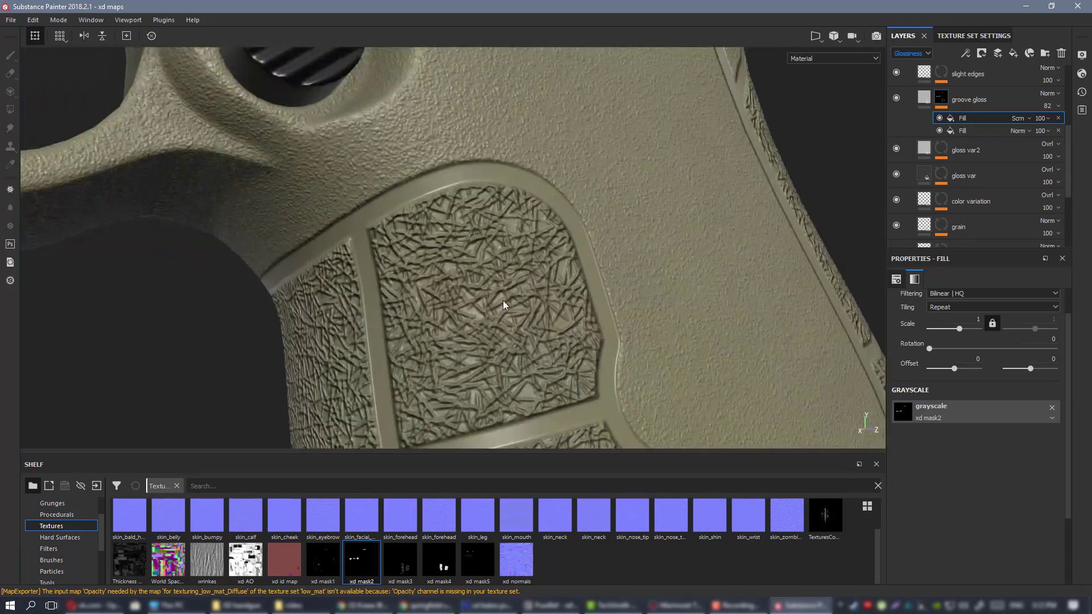
alt+drag(502, 300, 541, 336)
alt+right_drag(540, 336, 361, 228)
- Examine the whole pistol from the side under different view angles and lighting directions
alt+middle_drag(503, 165, 539, 281)
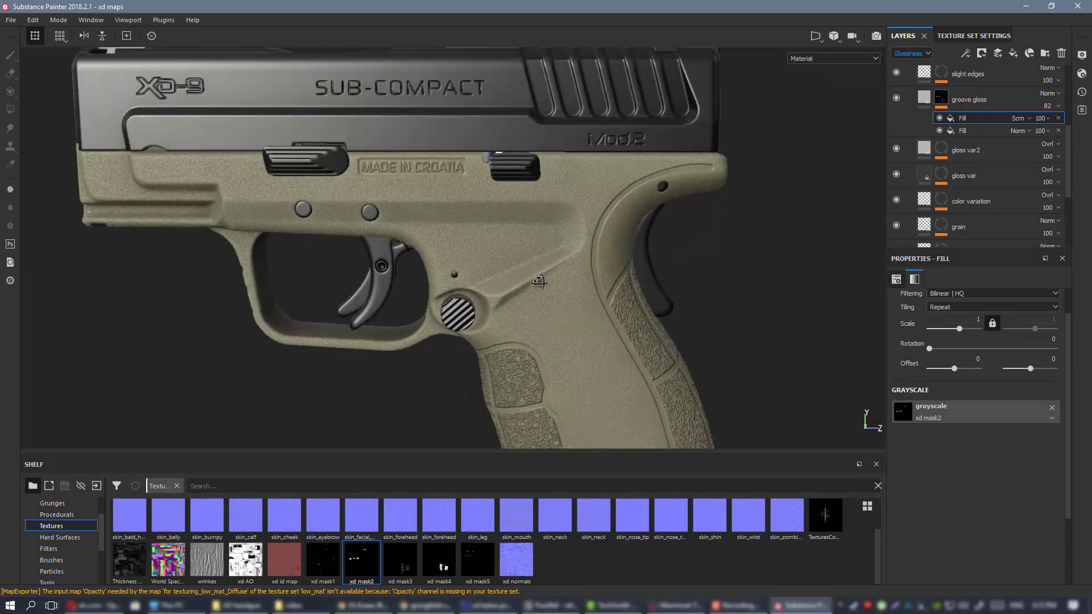
alt+drag(538, 281, 575, 281)
alt+right_drag(574, 281, 445, 263)
alt+drag(513, 261, 511, 268)
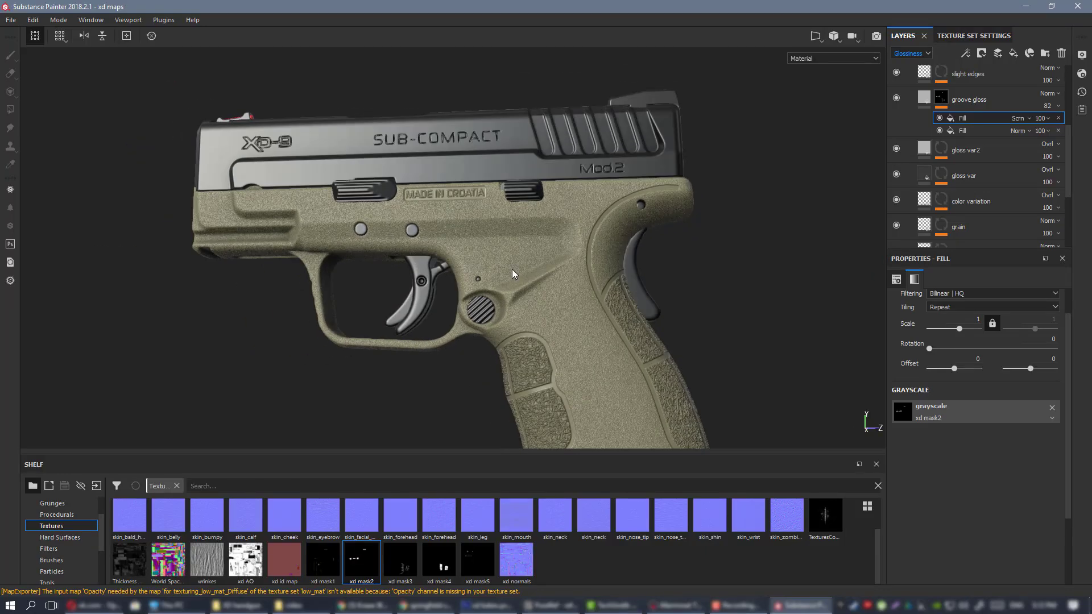
shift+right_drag(511, 268, 544, 260)
mouse_move(544, 259)
alt+mouse_down()
mouse_move(444, 257)
mouse_move(550, 256)
alt+mouse_up()
alt+right_drag(550, 257, 563, 293)
alt+middle_drag(562, 294, 548, 261)
alt+drag(547, 261, 512, 216)
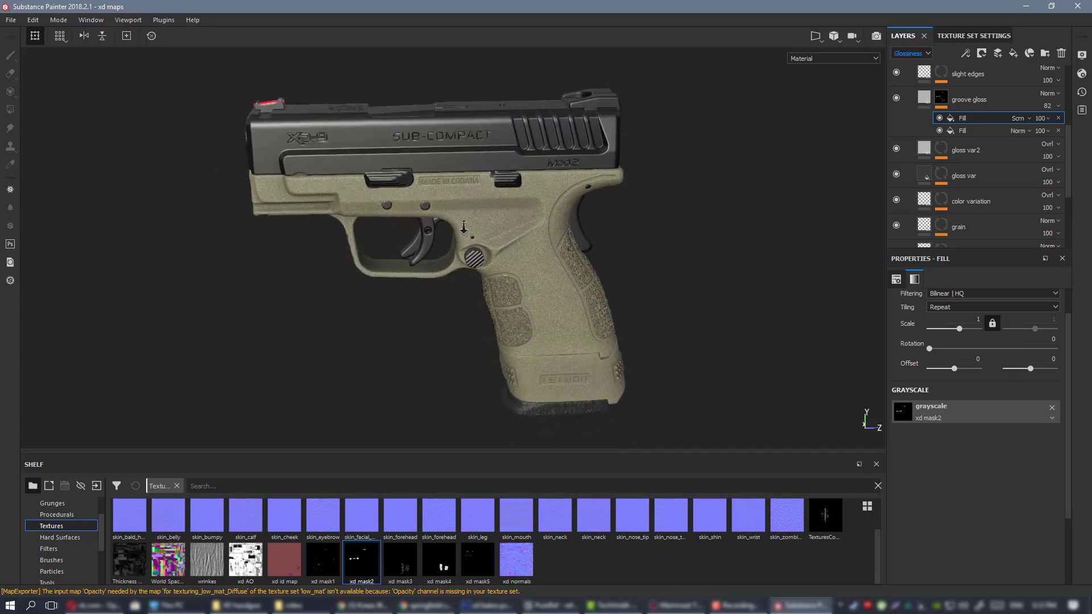